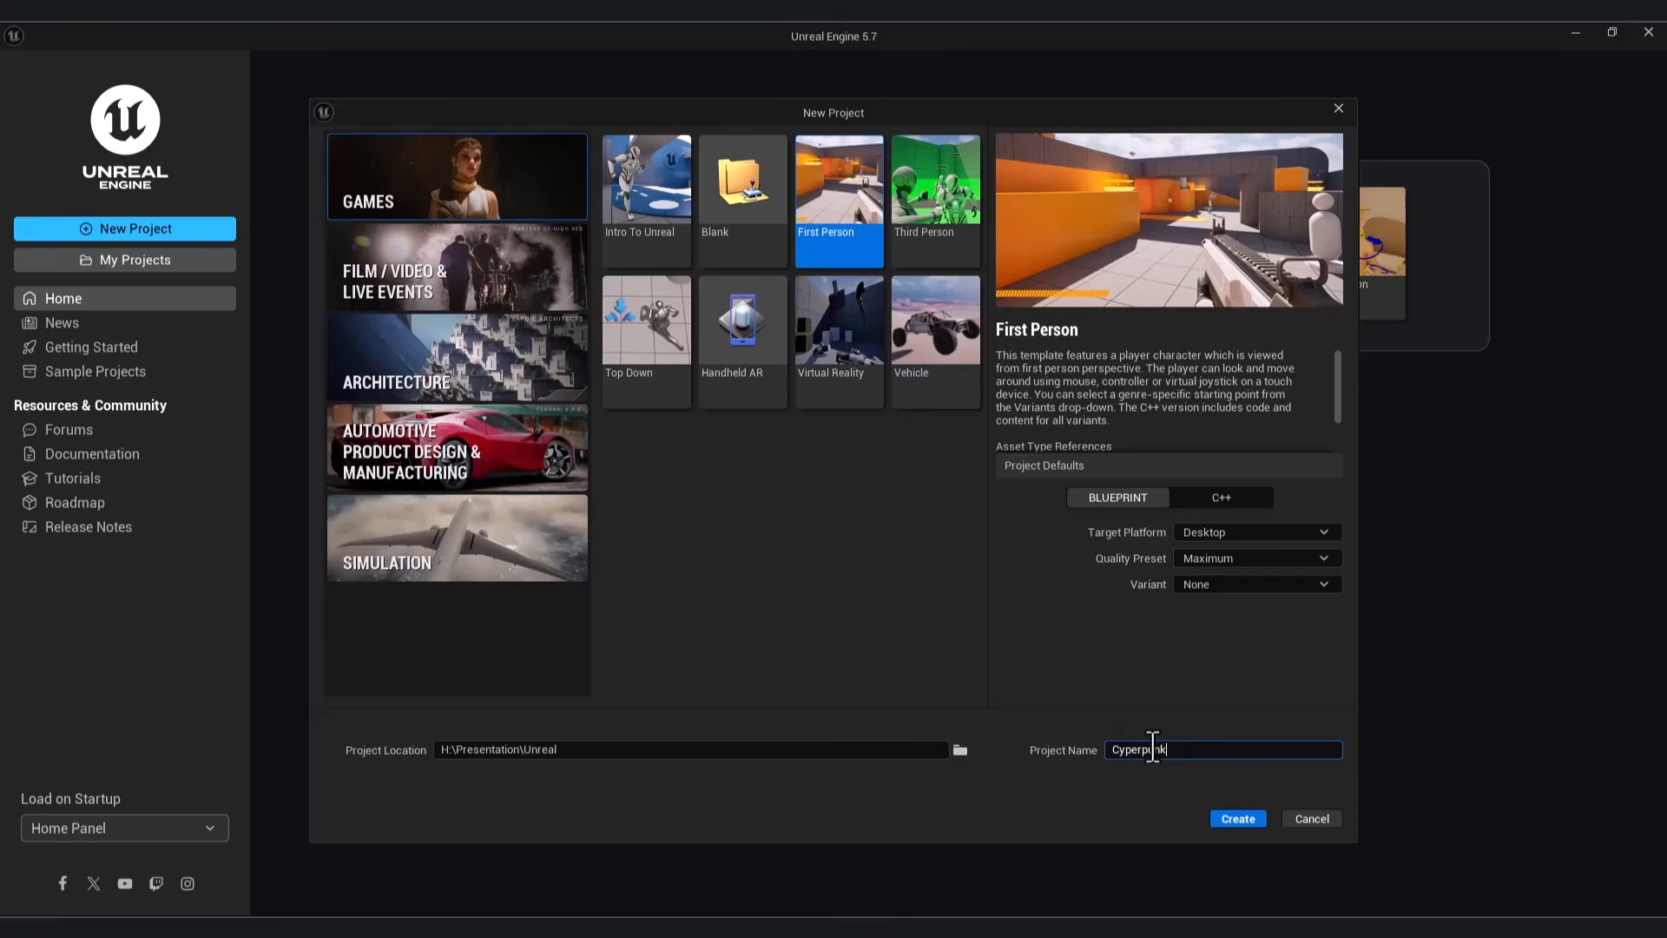
# Step: Create the Cyperpunk_Alley project from the First Person template and start a new level in it
pyautogui.click(1228, 820)
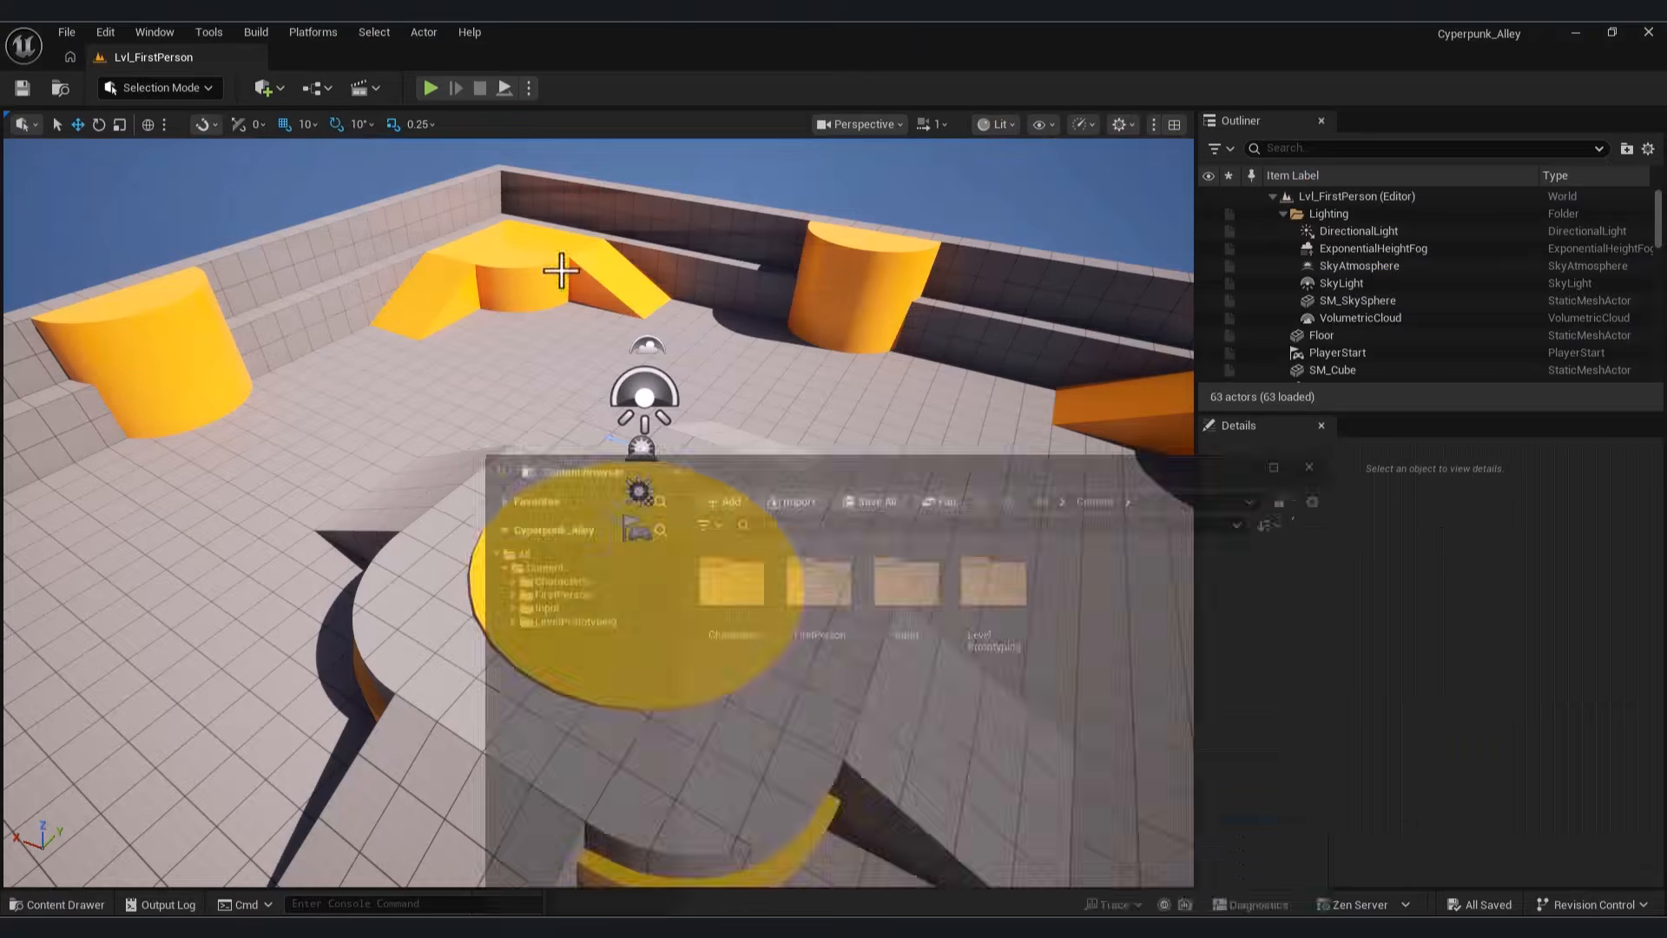
pyautogui.click(67, 33)
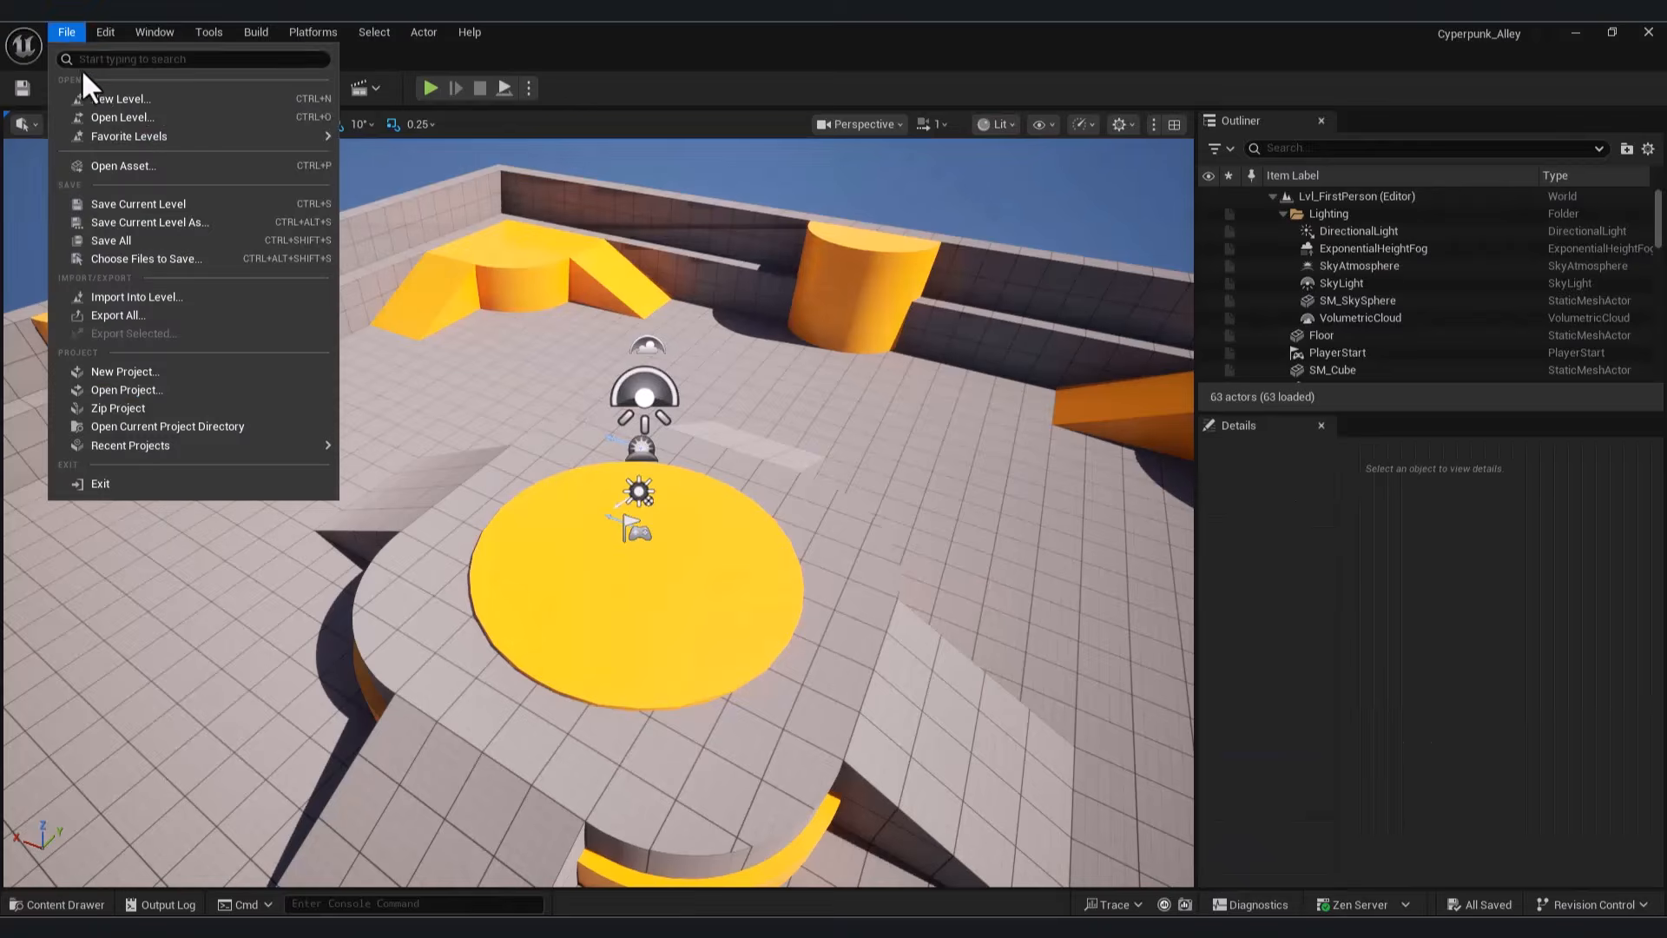
pyautogui.click(121, 99)
pyautogui.click(937, 641)
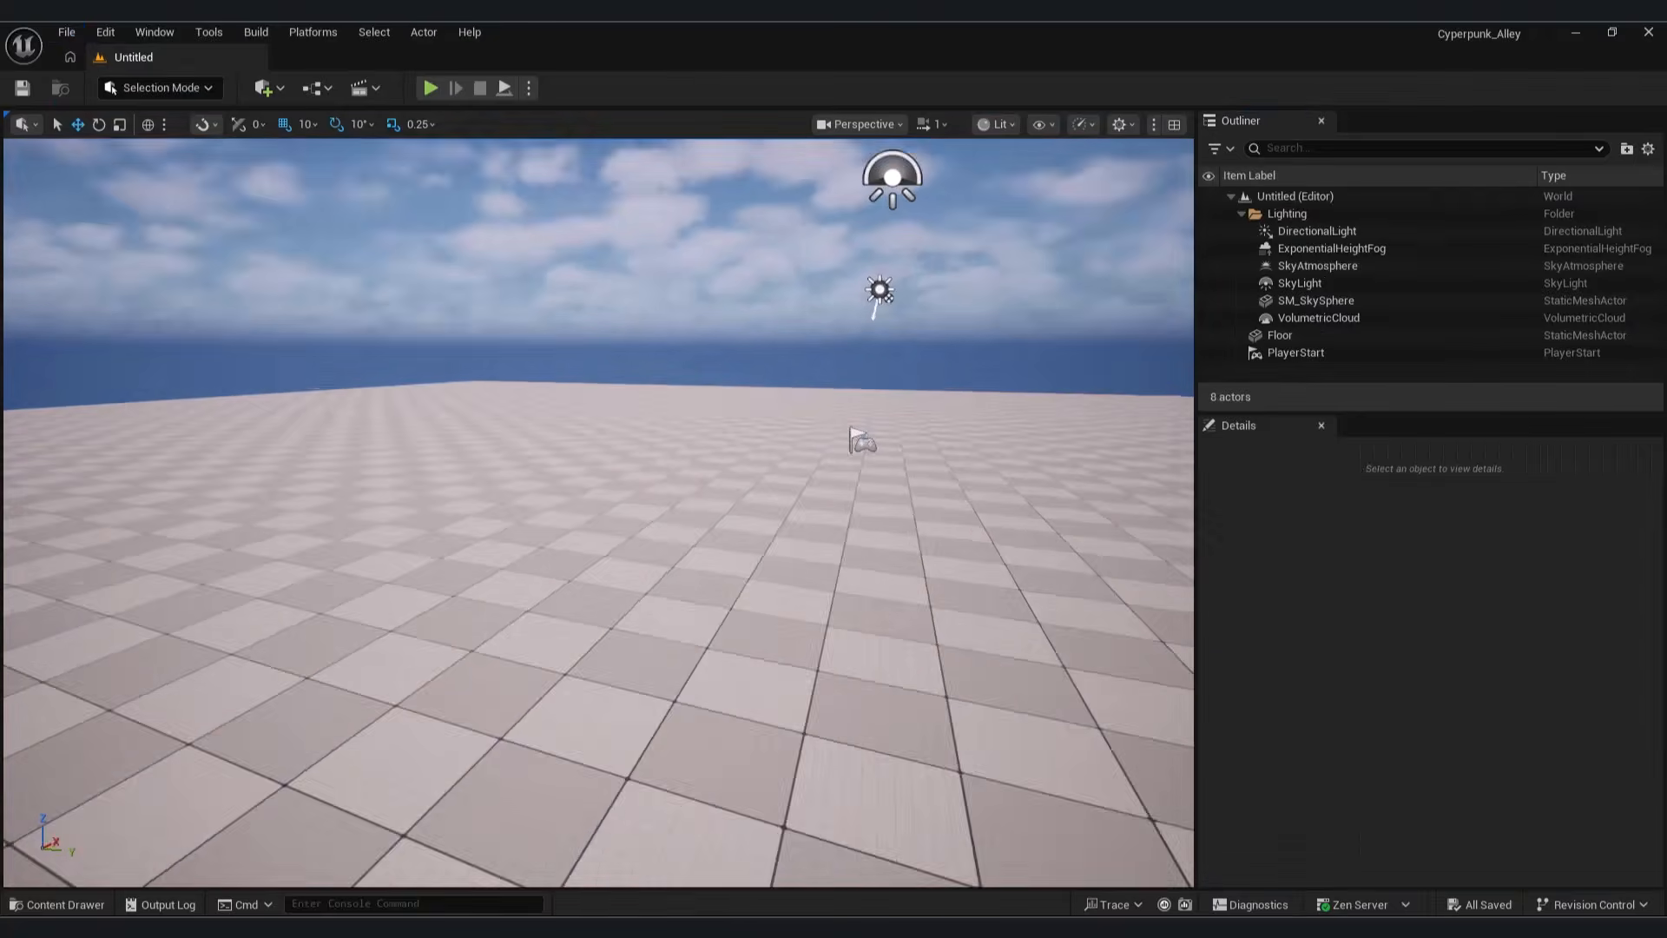
# Step: Delete the default floor from the new level
pyautogui.click(896, 562)
pyautogui.press('Delete')
pyautogui.click(67, 32)
pyautogui.click(121, 100)
pyautogui.click(997, 644)
# Step: Switch to Landscape Mode and create a new landscape with a section size of 31×31 quads
pyautogui.click(171, 87)
pyautogui.click(148, 137)
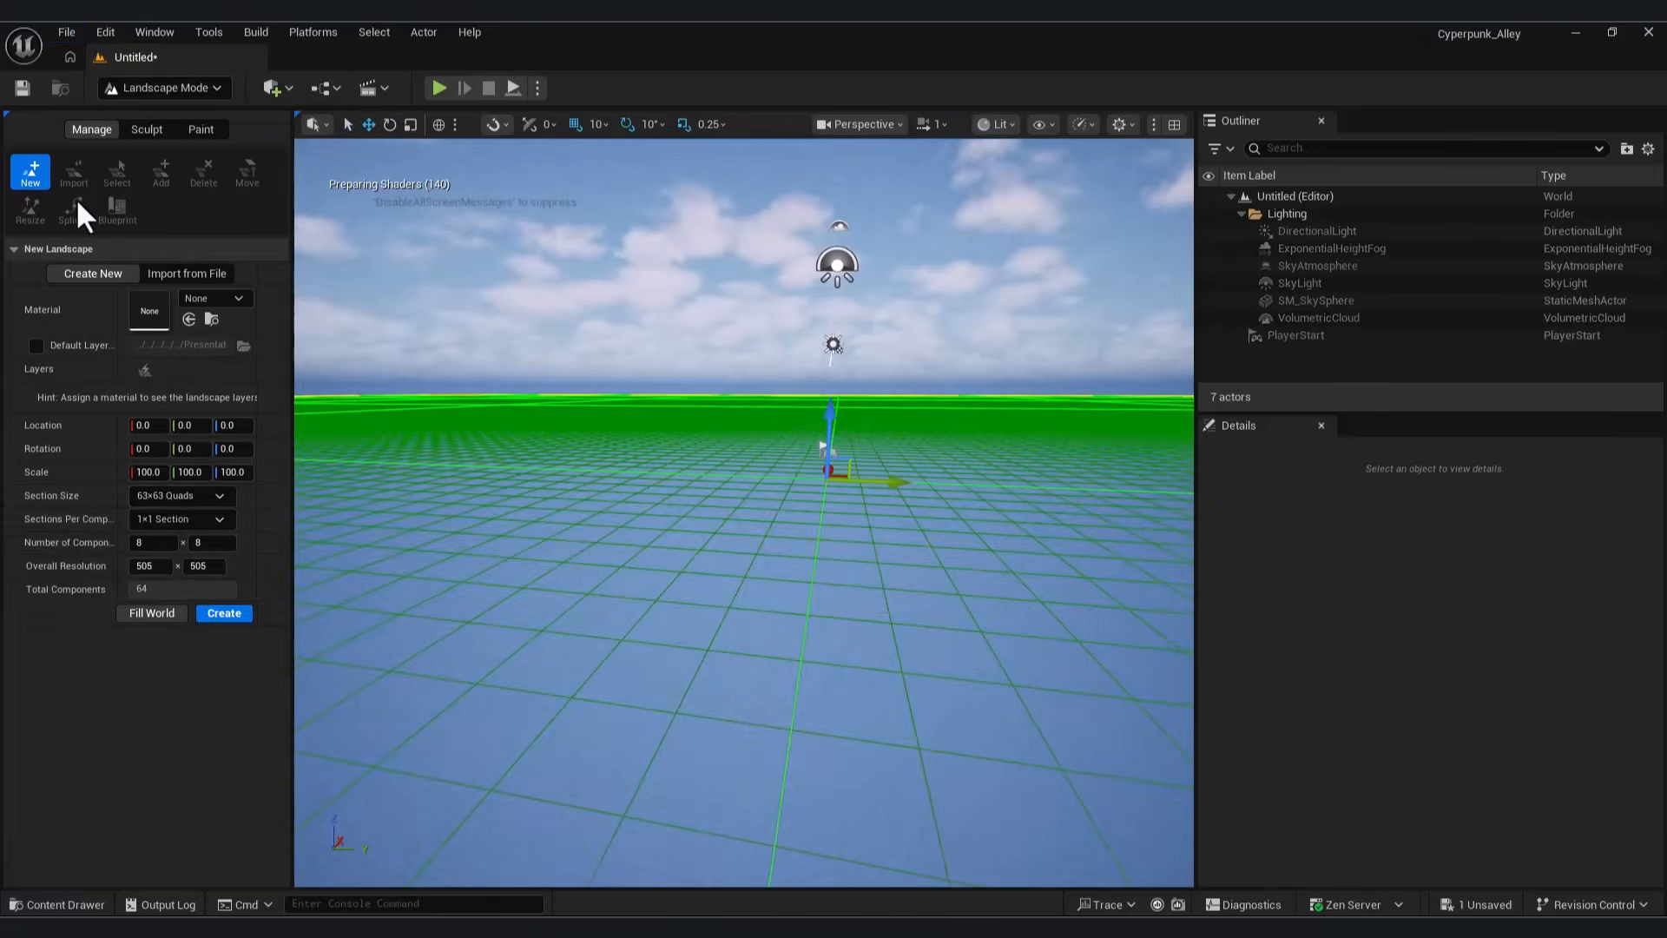
pyautogui.click(184, 495)
pyautogui.click(174, 560)
pyautogui.click(224, 613)
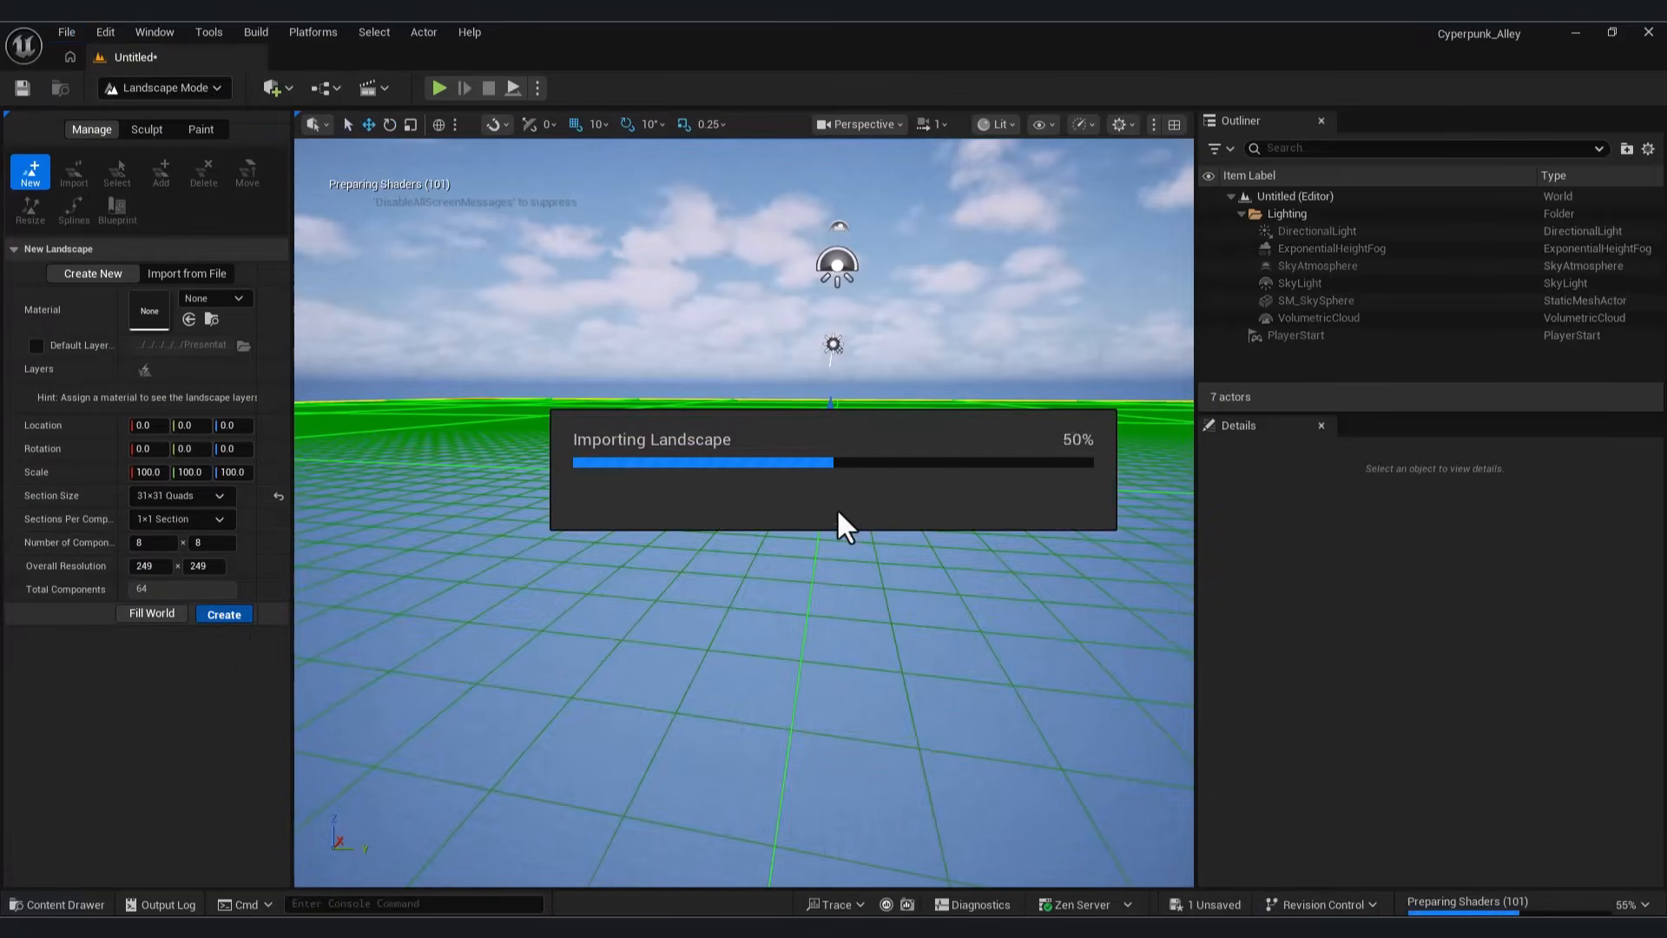
# Step: Return to Selection Mode, play-test the level on the landscape, and stop the test
pyautogui.click(143, 87)
pyautogui.click(144, 118)
pyautogui.moveTo(689, 496)
pyautogui.mouseDown(button='right')
pyautogui.moveTo(390, 499)
pyautogui.moveTo(521, 491)
pyautogui.moveTo(659, 512)
pyautogui.moveTo(681, 477)
pyautogui.mouseUp(button='right')
pyautogui.press('w')
pyautogui.click(430, 88)
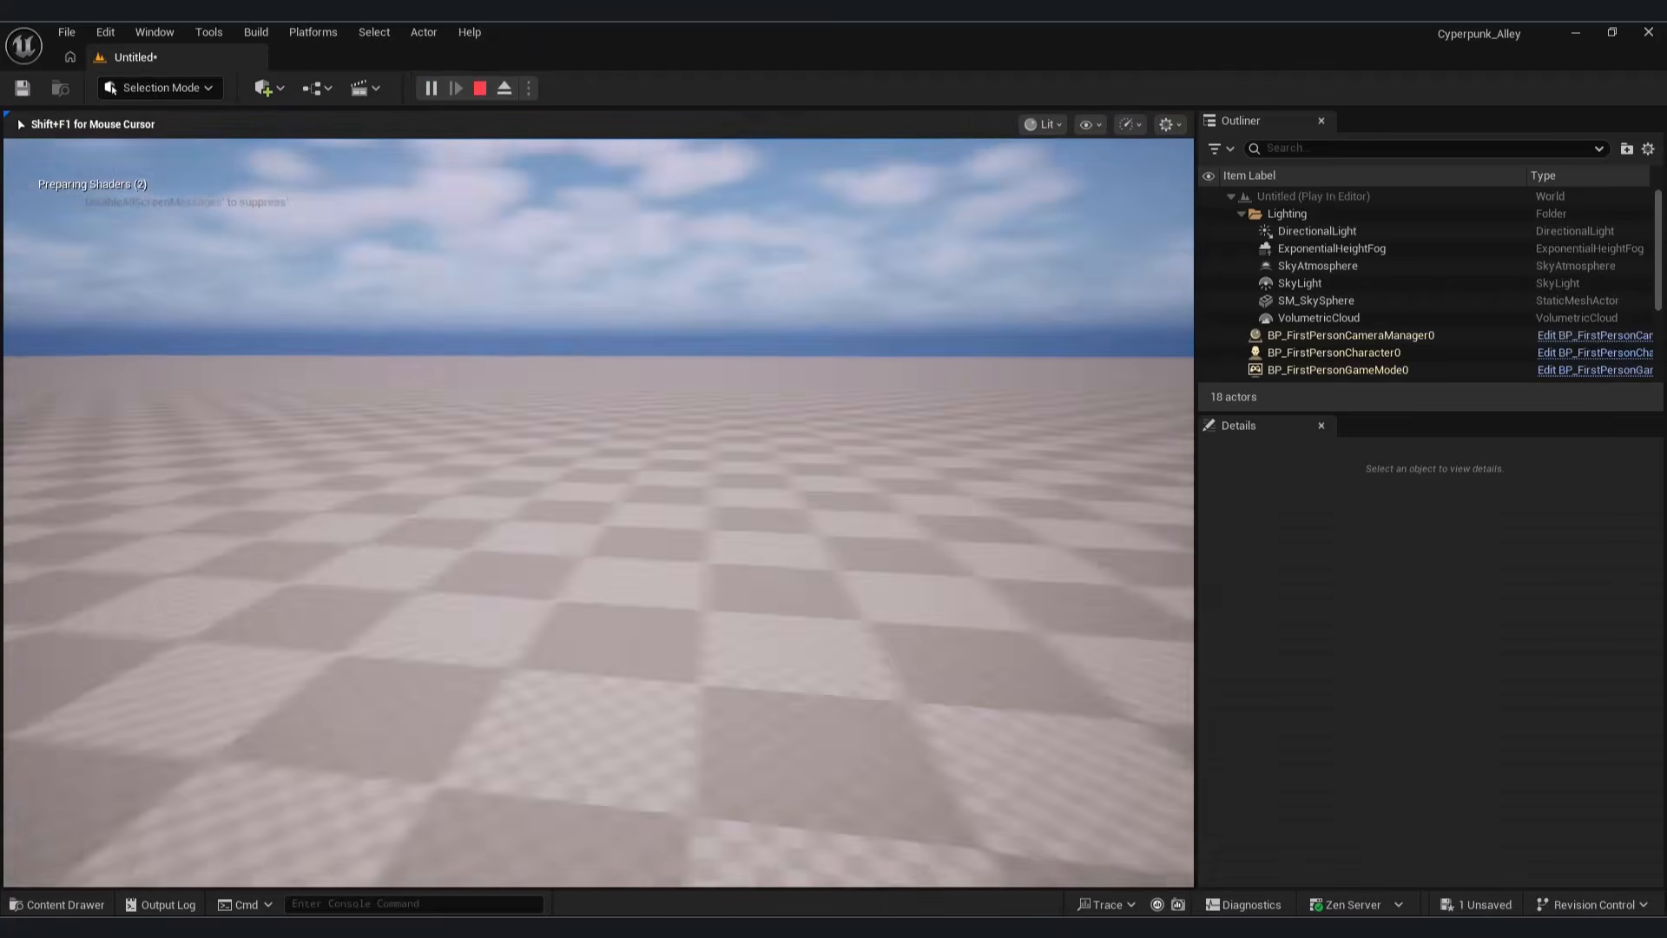
pyautogui.press('Escape')
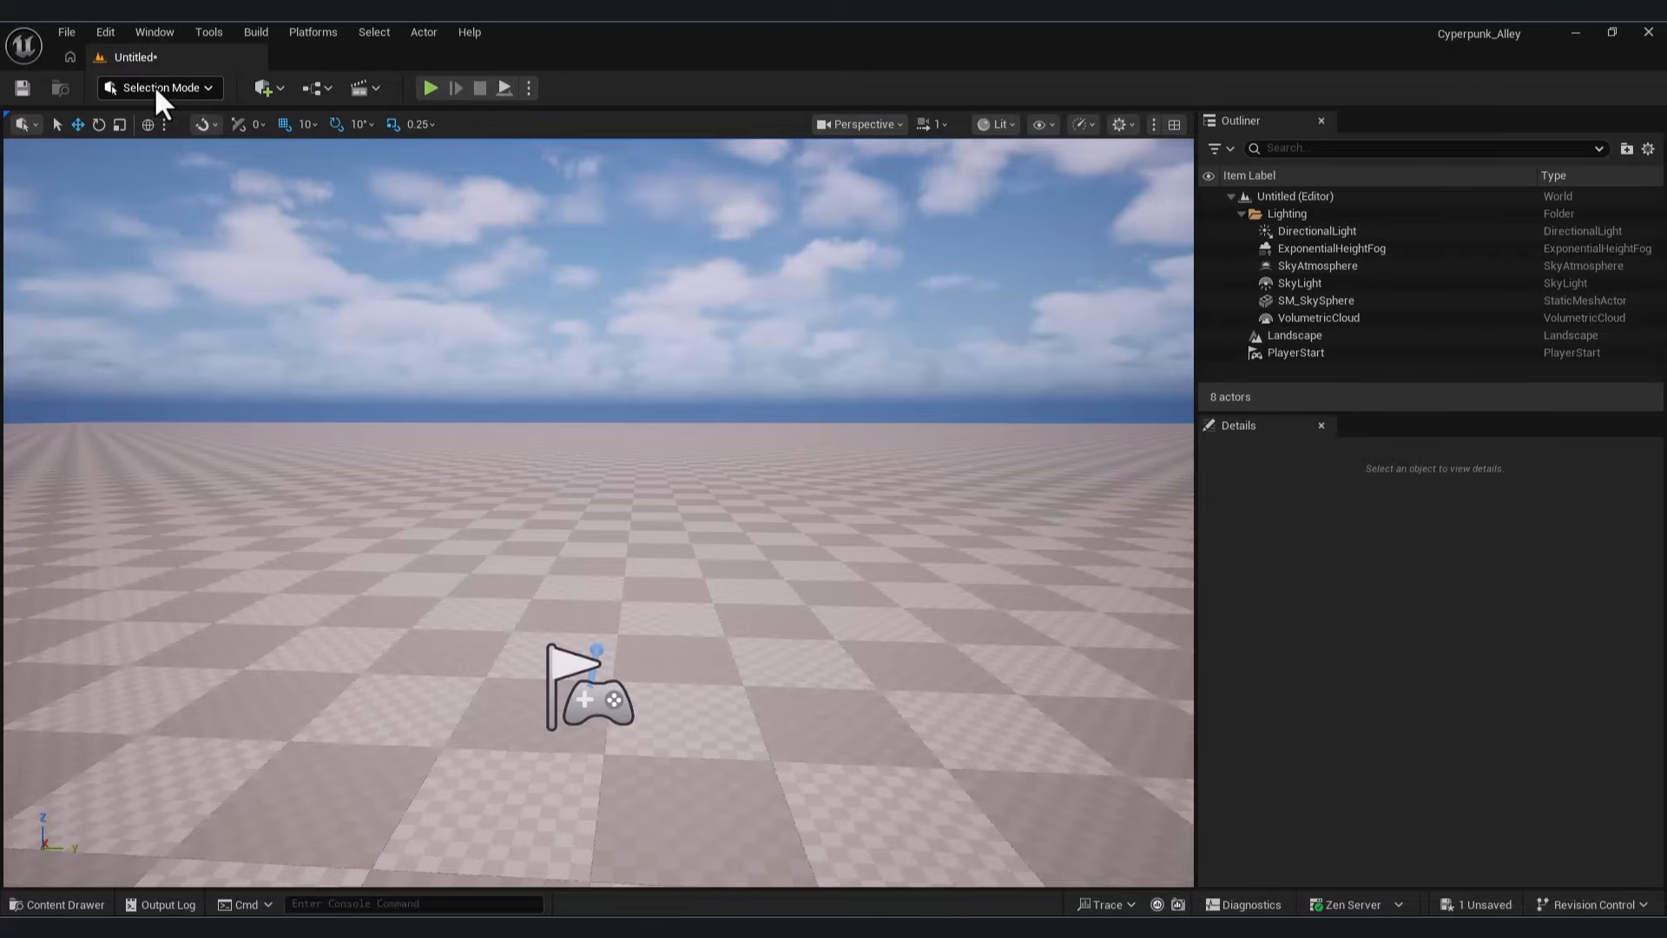
# Step: In Modeling Mode, create a wall box 20 wide, 500 deep and 640 high on the landscape
pyautogui.click(156, 86)
pyautogui.hotkey('shift', '5')
pyautogui.click(137, 139)
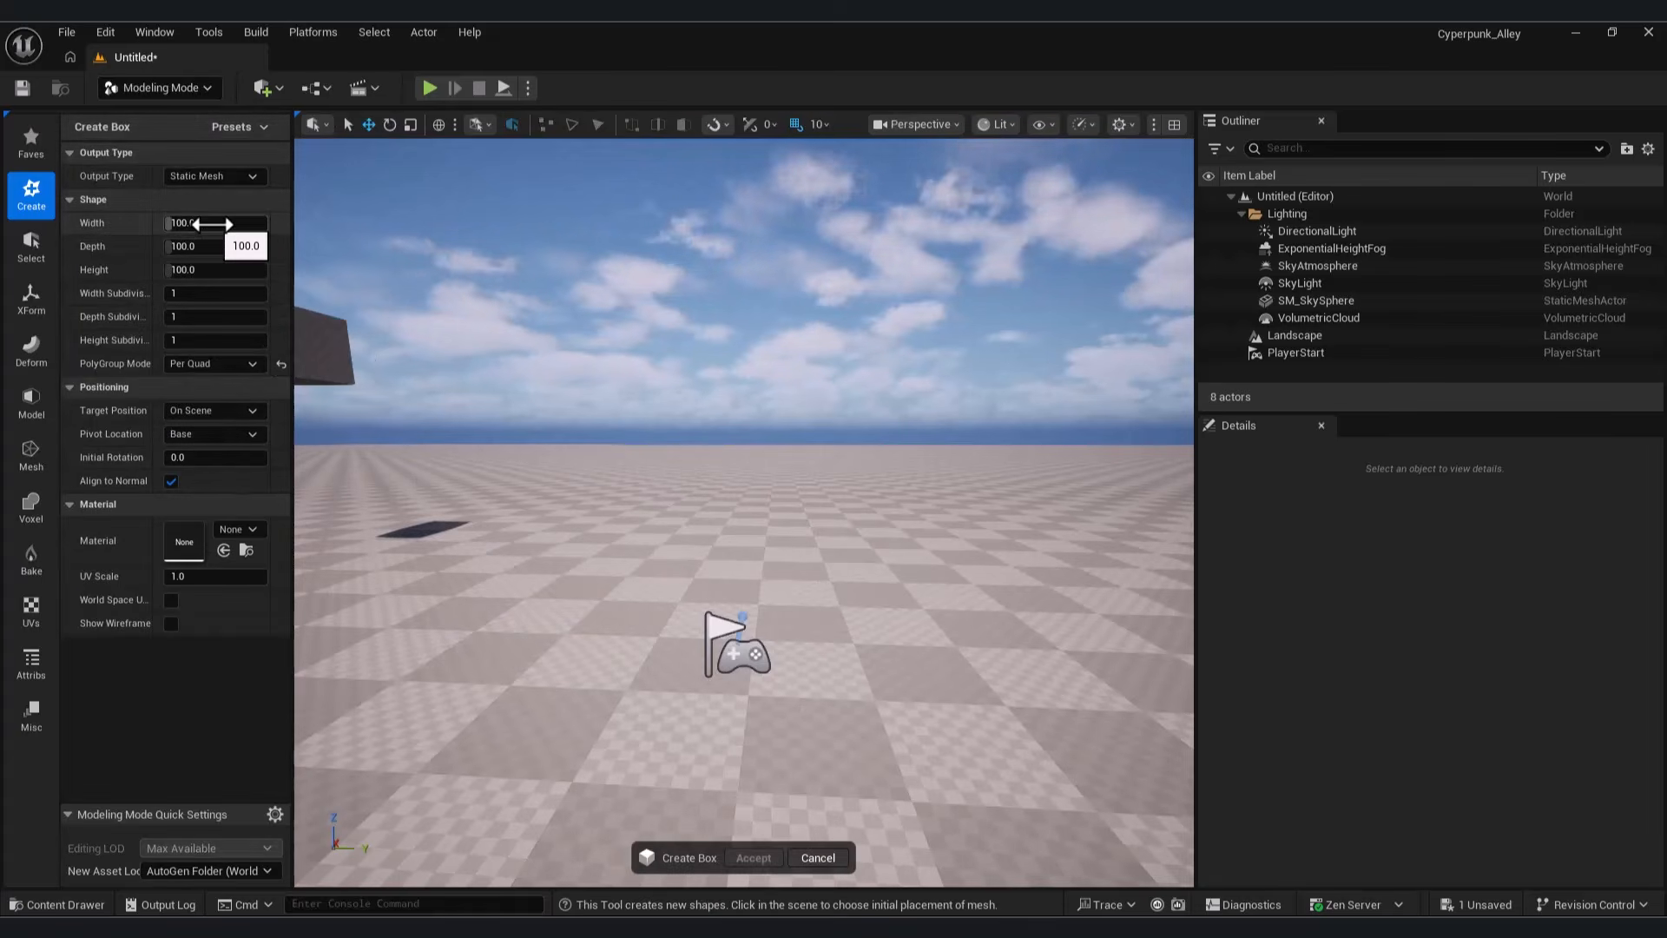
pyautogui.press('Return')
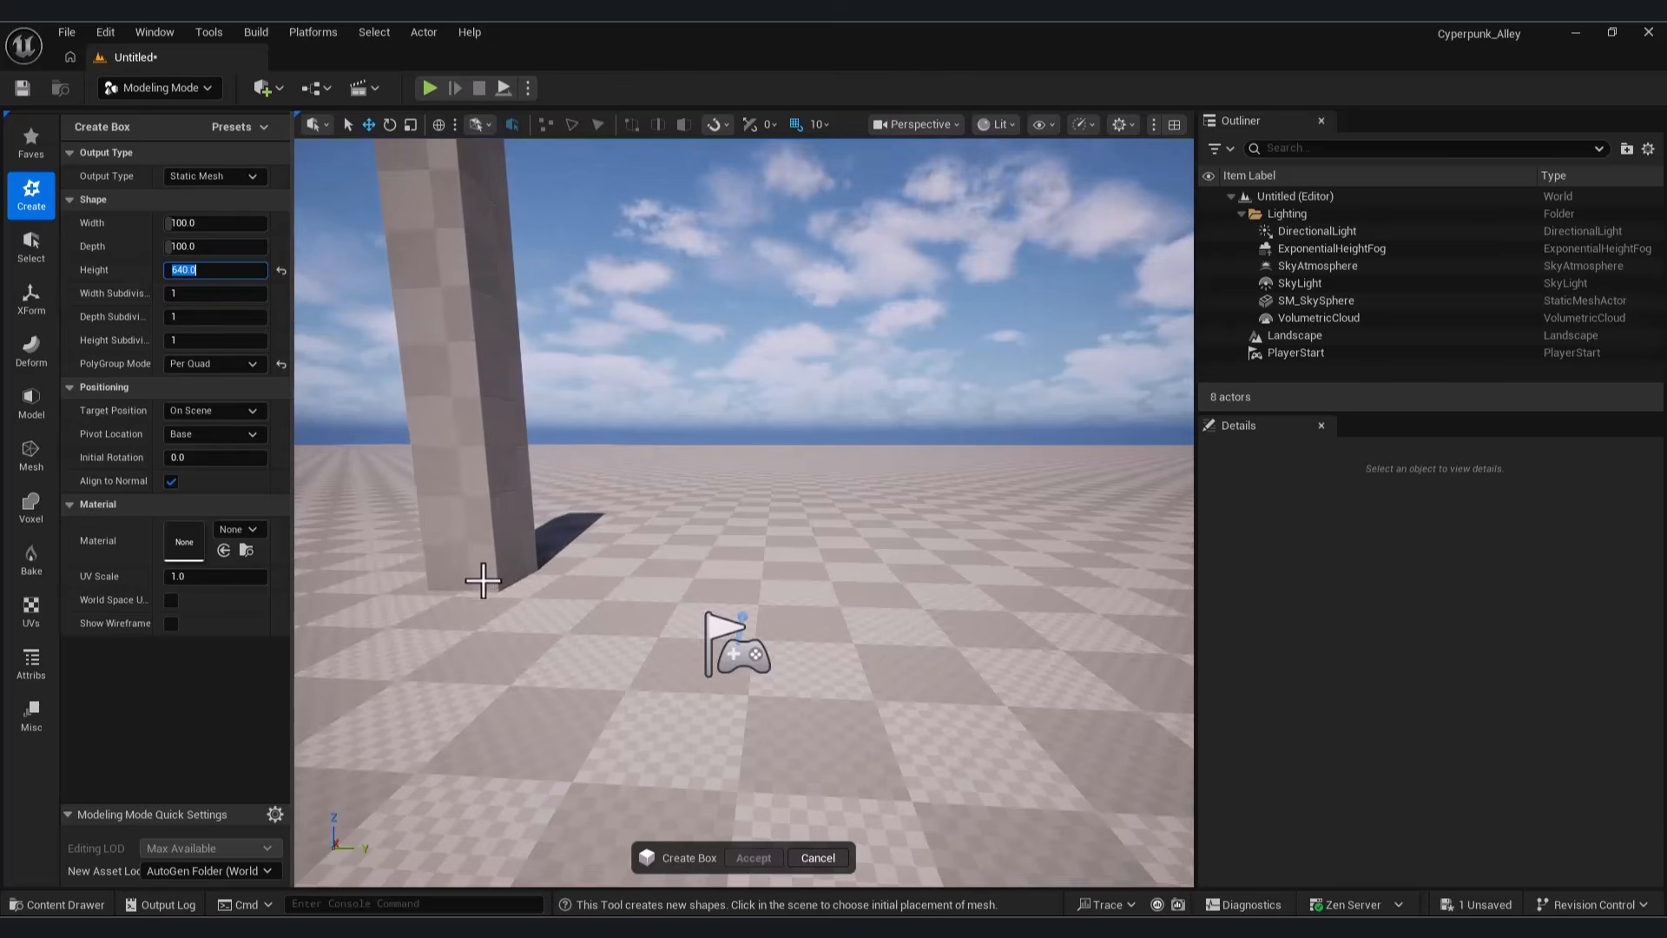
pyautogui.moveTo(179, 225)
pyautogui.mouseDown()
pyautogui.moveTo(196, 225)
pyautogui.moveTo(176, 225)
pyautogui.mouseUp()
pyautogui.click(217, 226)
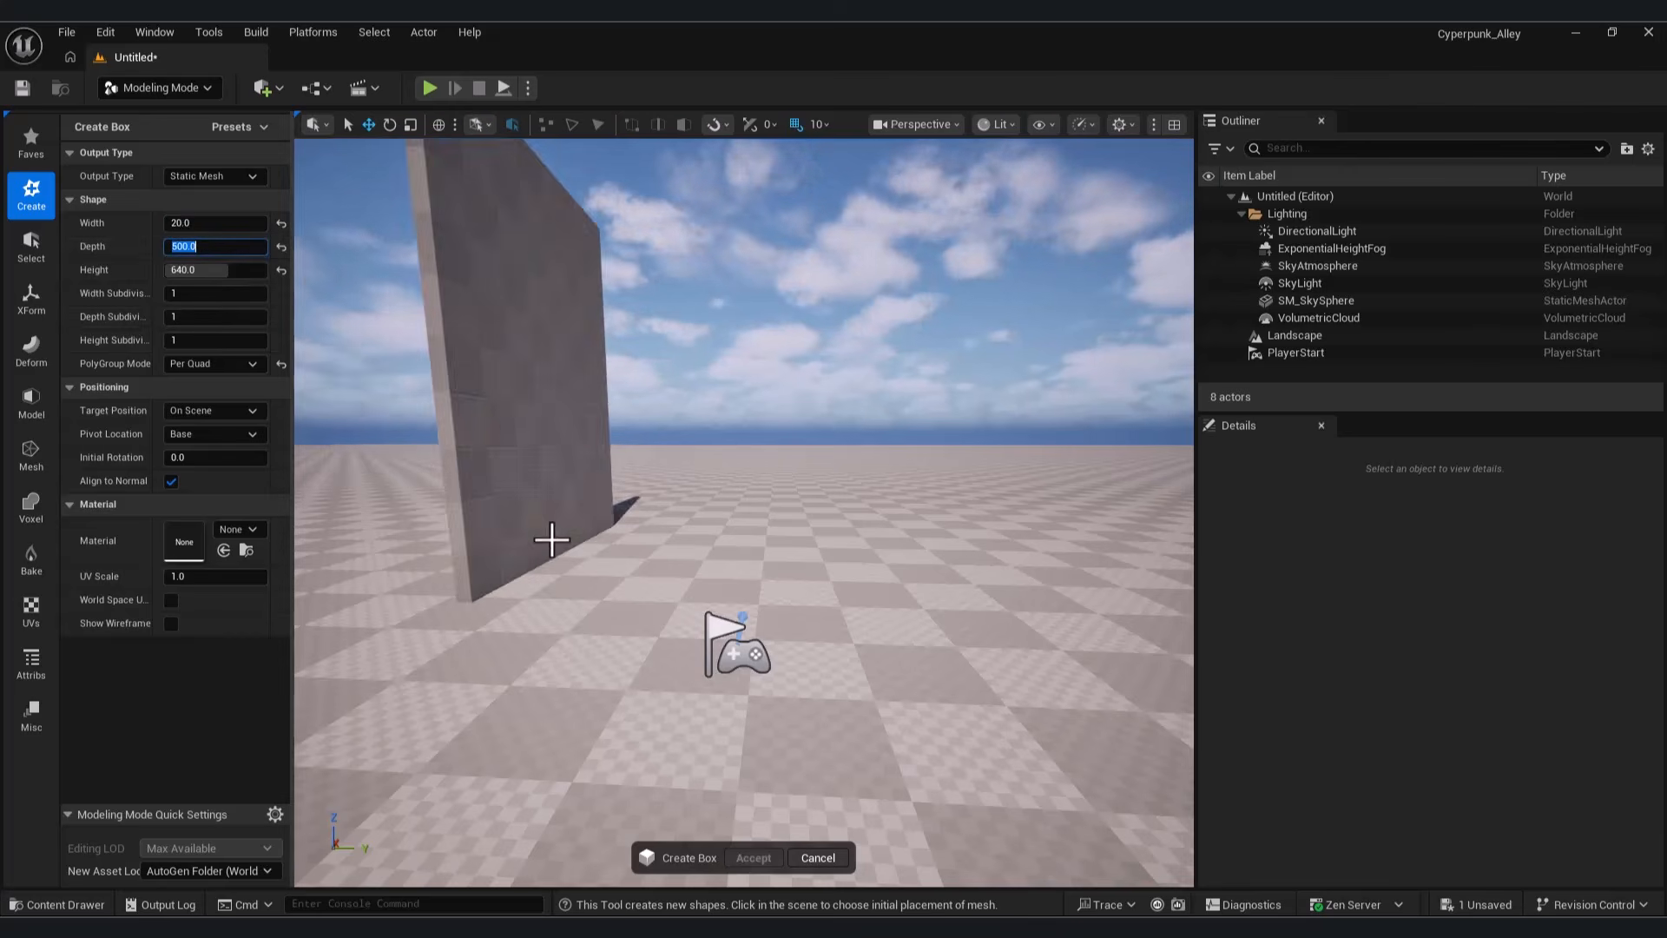
pyautogui.click(527, 557)
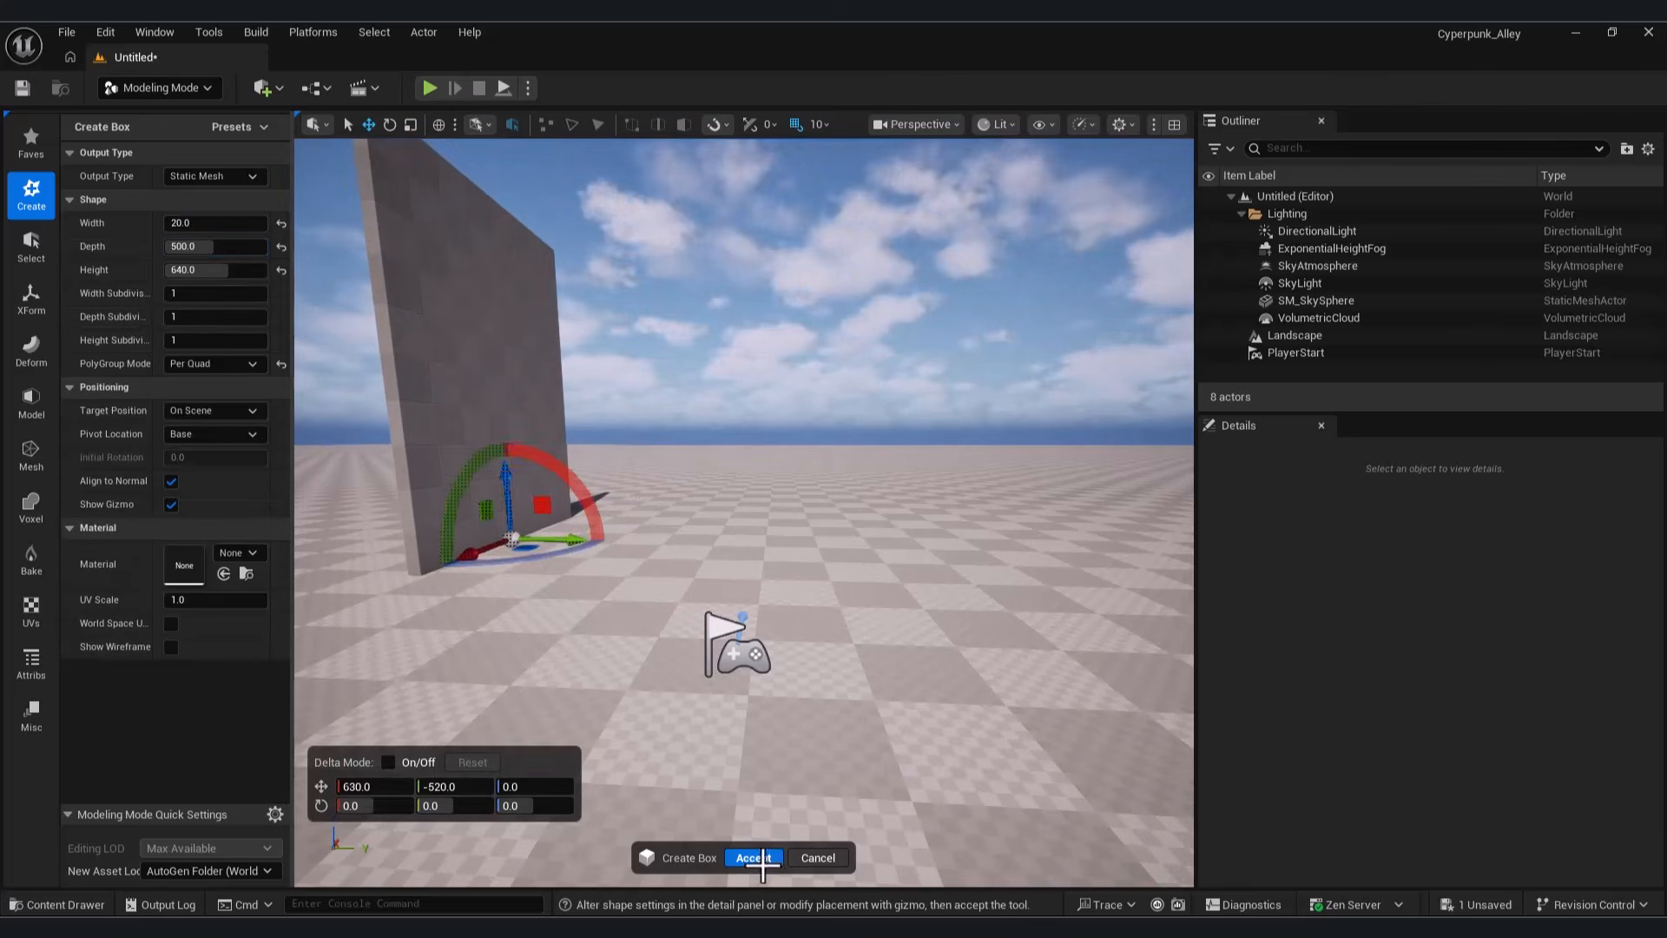
pyautogui.click(761, 863)
# Step: Duplicate the wall box, rotate the copy 90° and place it as a corner at about X 380, Y -780
pyautogui.moveTo(668, 564); pyautogui.dragTo(638, 573, button='right')
pyautogui.press('s')
pyautogui.hotkey('ctrl', 'd')
pyautogui.moveTo(674, 545); pyautogui.dragTo(490, 562)
pyautogui.press('e')
pyautogui.moveTo(579, 520); pyautogui.dragTo(558, 550)
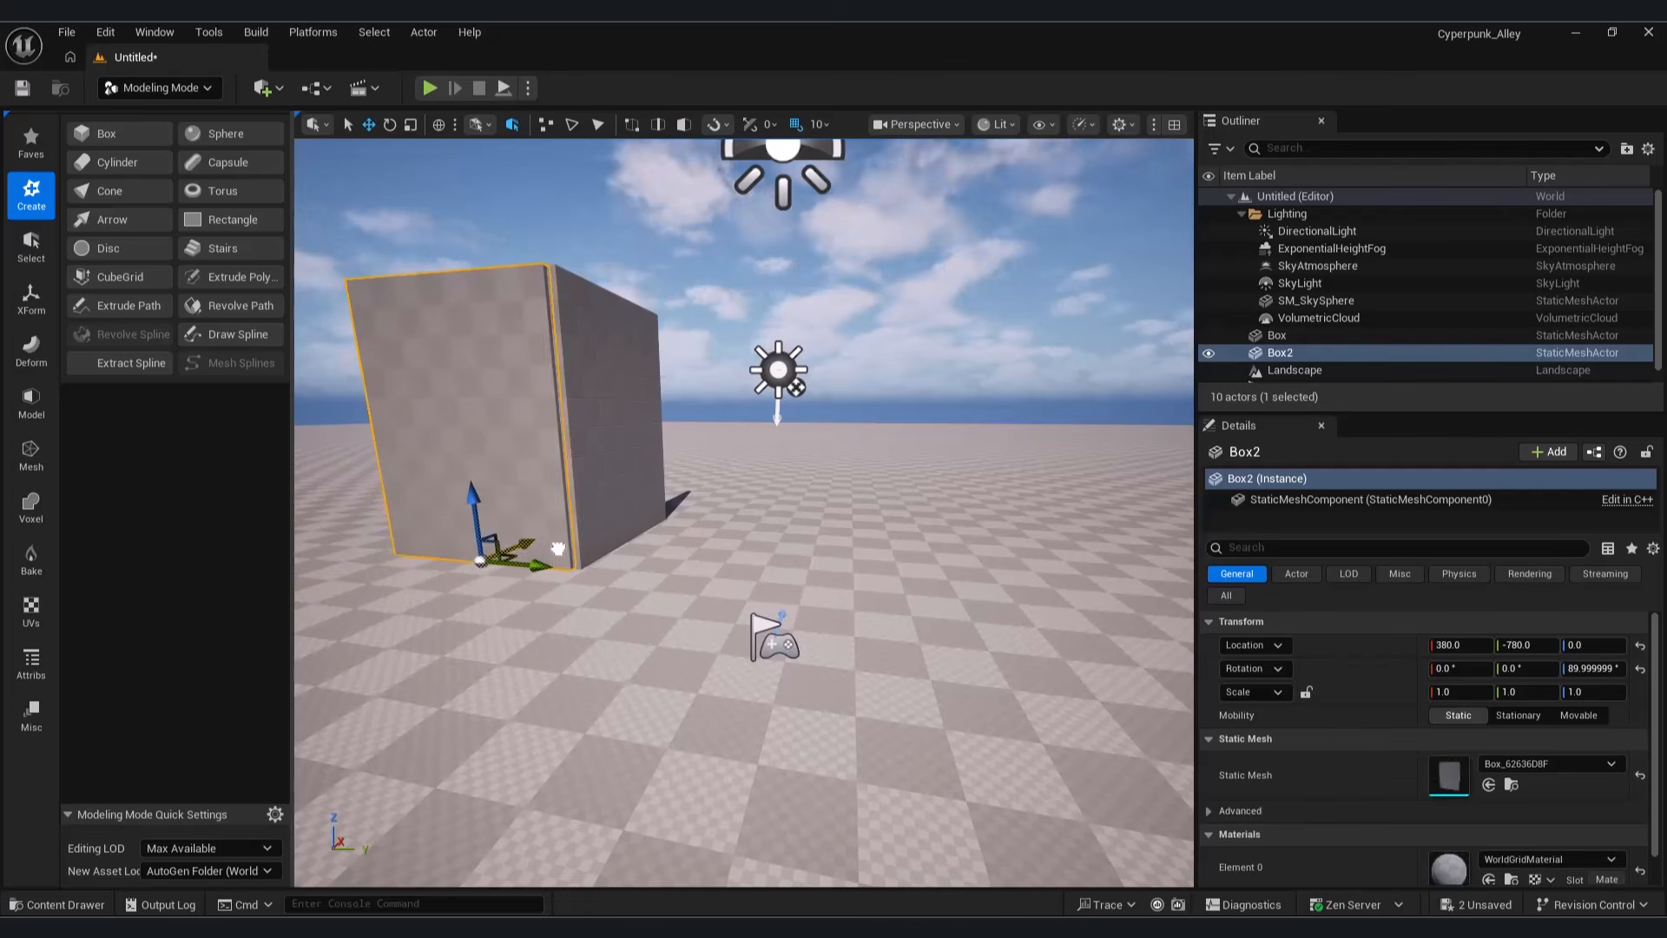
# Step: Duplicate the side wall three times along the alley, with the copies thickened to a Y scale of 3.5
pyautogui.click(669, 580)
pyautogui.press('q')
pyautogui.moveTo(668, 580); pyautogui.dragTo(569, 562, button='right')
pyautogui.press('d')
pyautogui.click(570, 561)
pyautogui.keyDown('alt'); pyautogui.moveTo(574, 583); pyautogui.dragTo(713, 548); pyautogui.keyUp('alt')
pyautogui.click(730, 541)
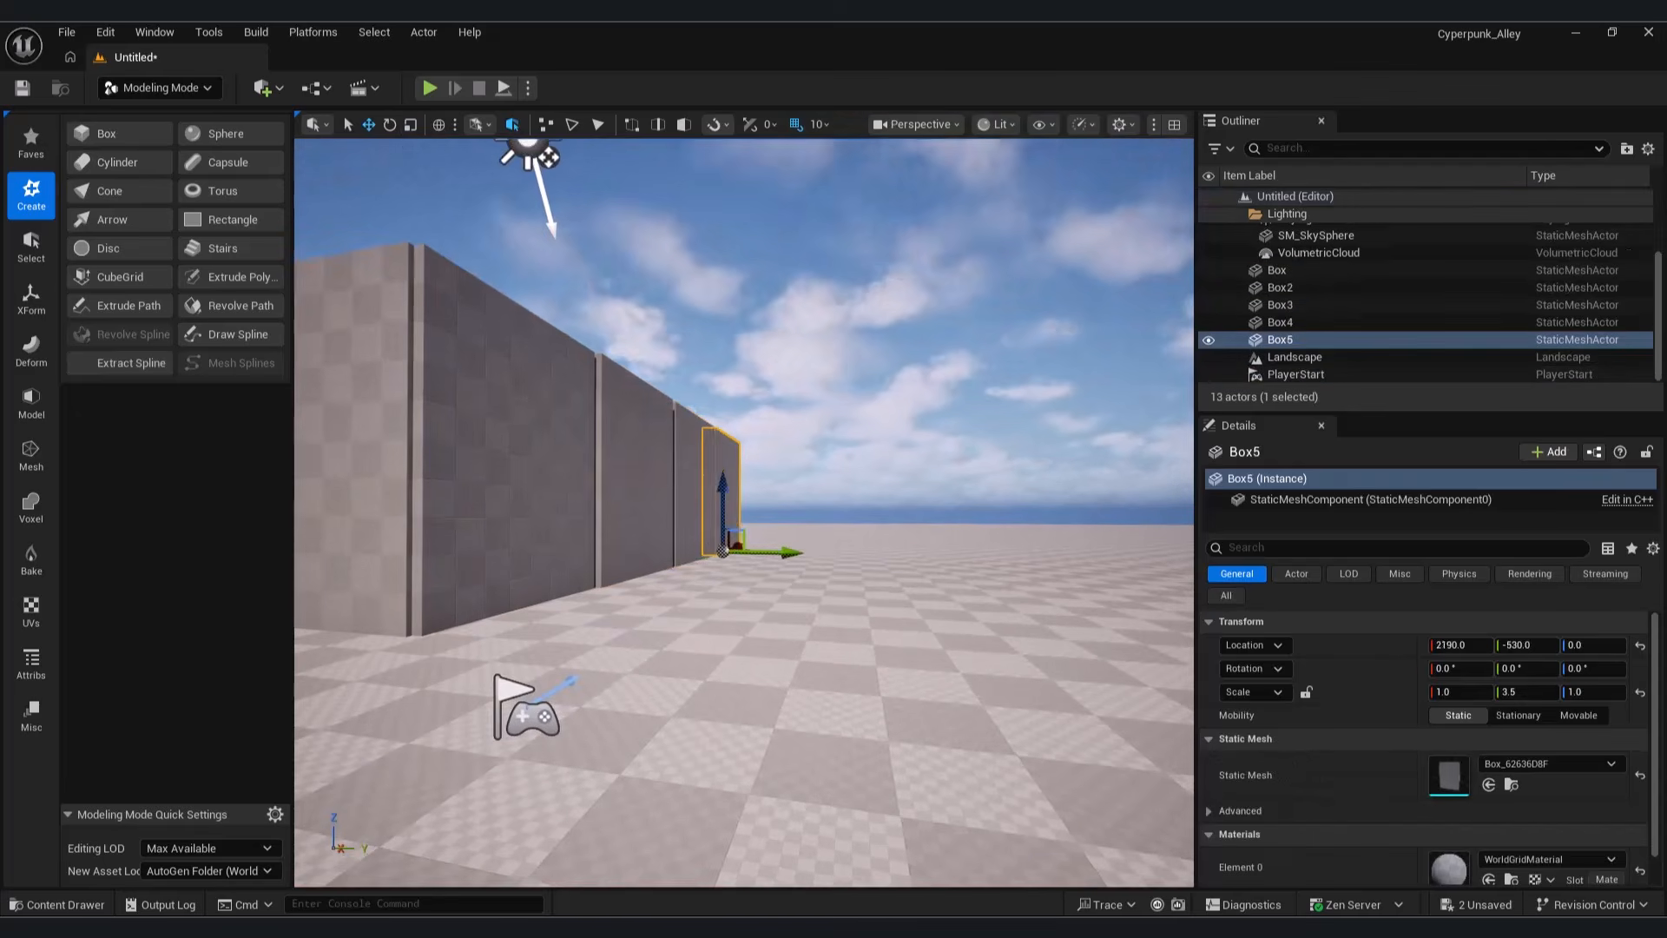
# Step: Select the row of side wall sections and duplicate it to the opposite side of the alley
pyautogui.moveTo(704, 629); pyautogui.dragTo(685, 621, button='right')
pyautogui.keyDown('shift'); pyautogui.click(642, 521); pyautogui.keyUp('shift')
pyautogui.keyDown('alt'); pyautogui.moveTo(697, 613); pyautogui.dragTo(987, 614); pyautogui.keyUp('alt')
pyautogui.moveTo(986, 614); pyautogui.dragTo(1025, 599, button='right')
# Step: Duplicate a wall section, rotate it -90° and stretch it across the far end of the alley as an end wall
pyautogui.click(1007, 513)
pyautogui.moveTo(1022, 613); pyautogui.dragTo(859, 541)
pyautogui.click(938, 521)
pyautogui.click(886, 513)
pyautogui.press('e')
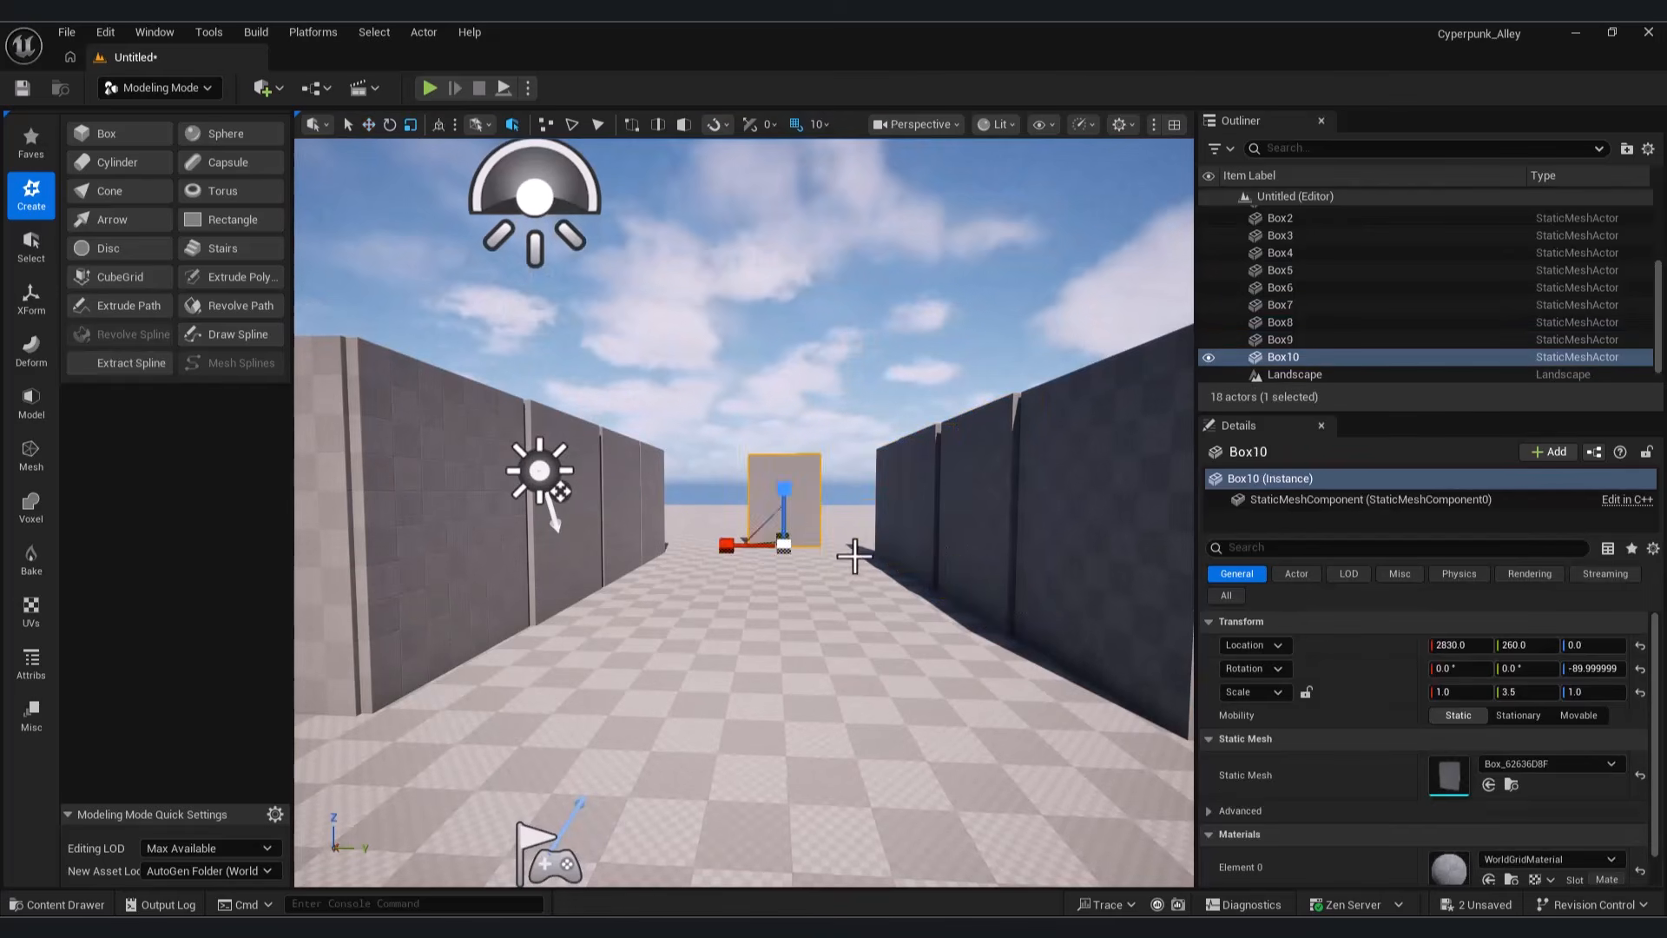
pyautogui.click(566, 521)
# Step: Play-test the level to check the blocked-out alley walls at player scale, and stop the test
pyautogui.moveTo(566, 521); pyautogui.dragTo(573, 555, button='right')
pyautogui.click(429, 87)
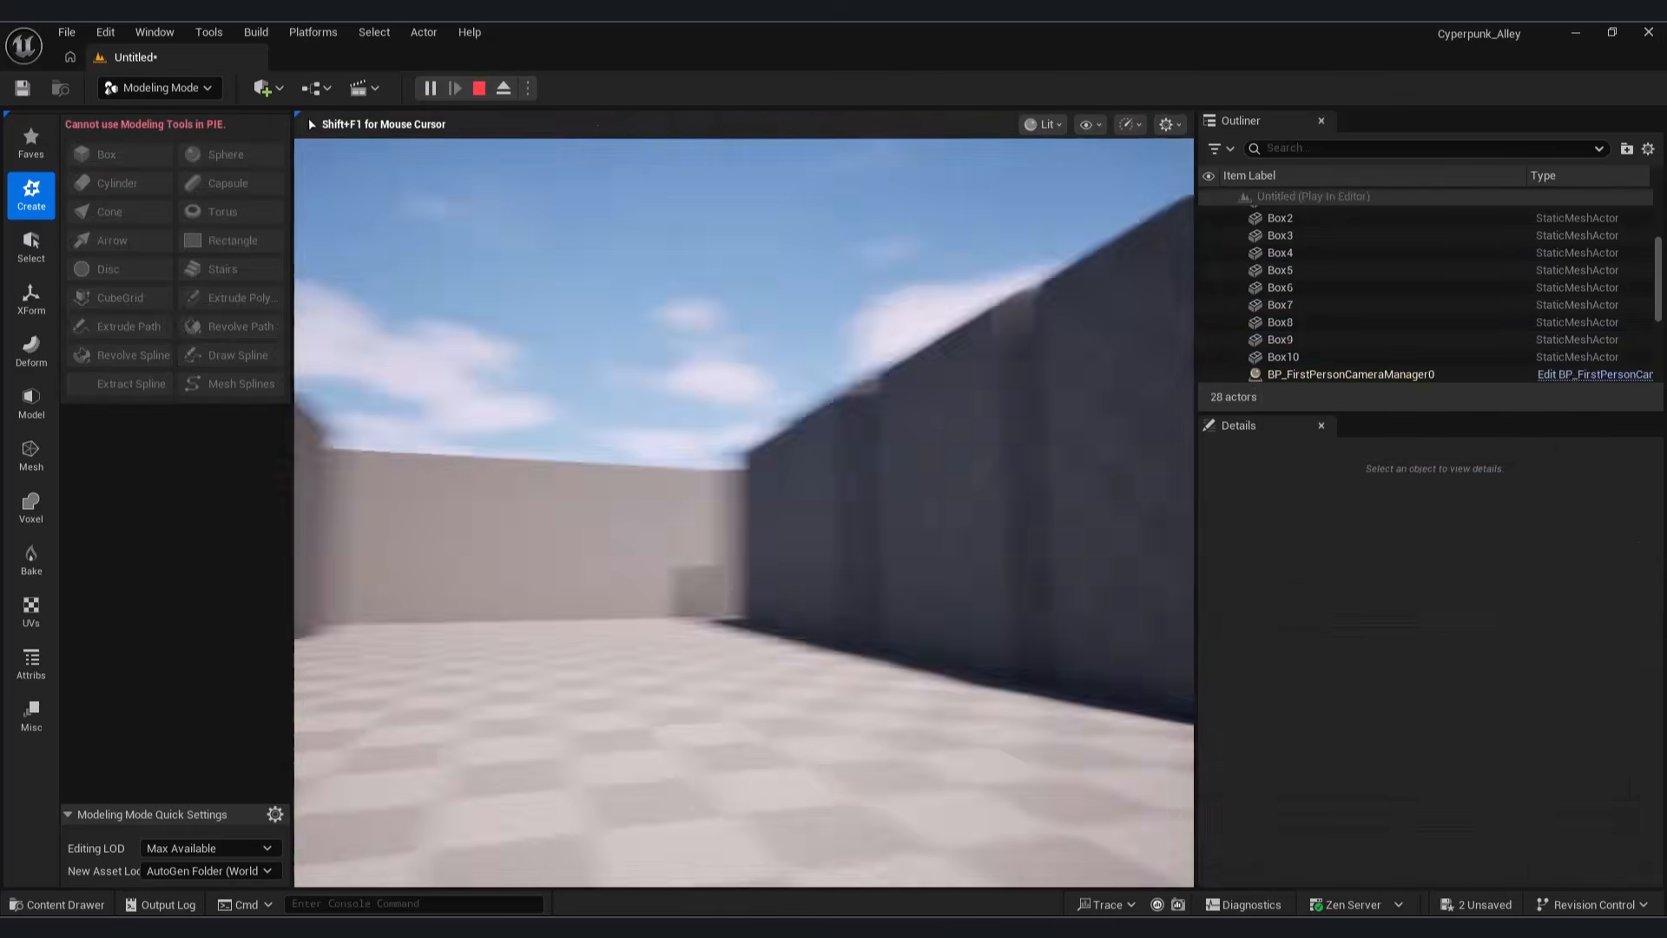
pyautogui.press('Escape')
# Step: Duplicate the rotated corner panel outward in front of the first wall section, at about X -200, Y -780
pyautogui.moveTo(745, 512); pyautogui.dragTo(660, 547, button='right')
pyautogui.keyDown('alt'); pyautogui.moveTo(960, 486); pyautogui.dragTo(726, 465); pyautogui.keyUp('alt')
pyautogui.press('e')
pyautogui.moveTo(726, 466); pyautogui.dragTo(755, 473)
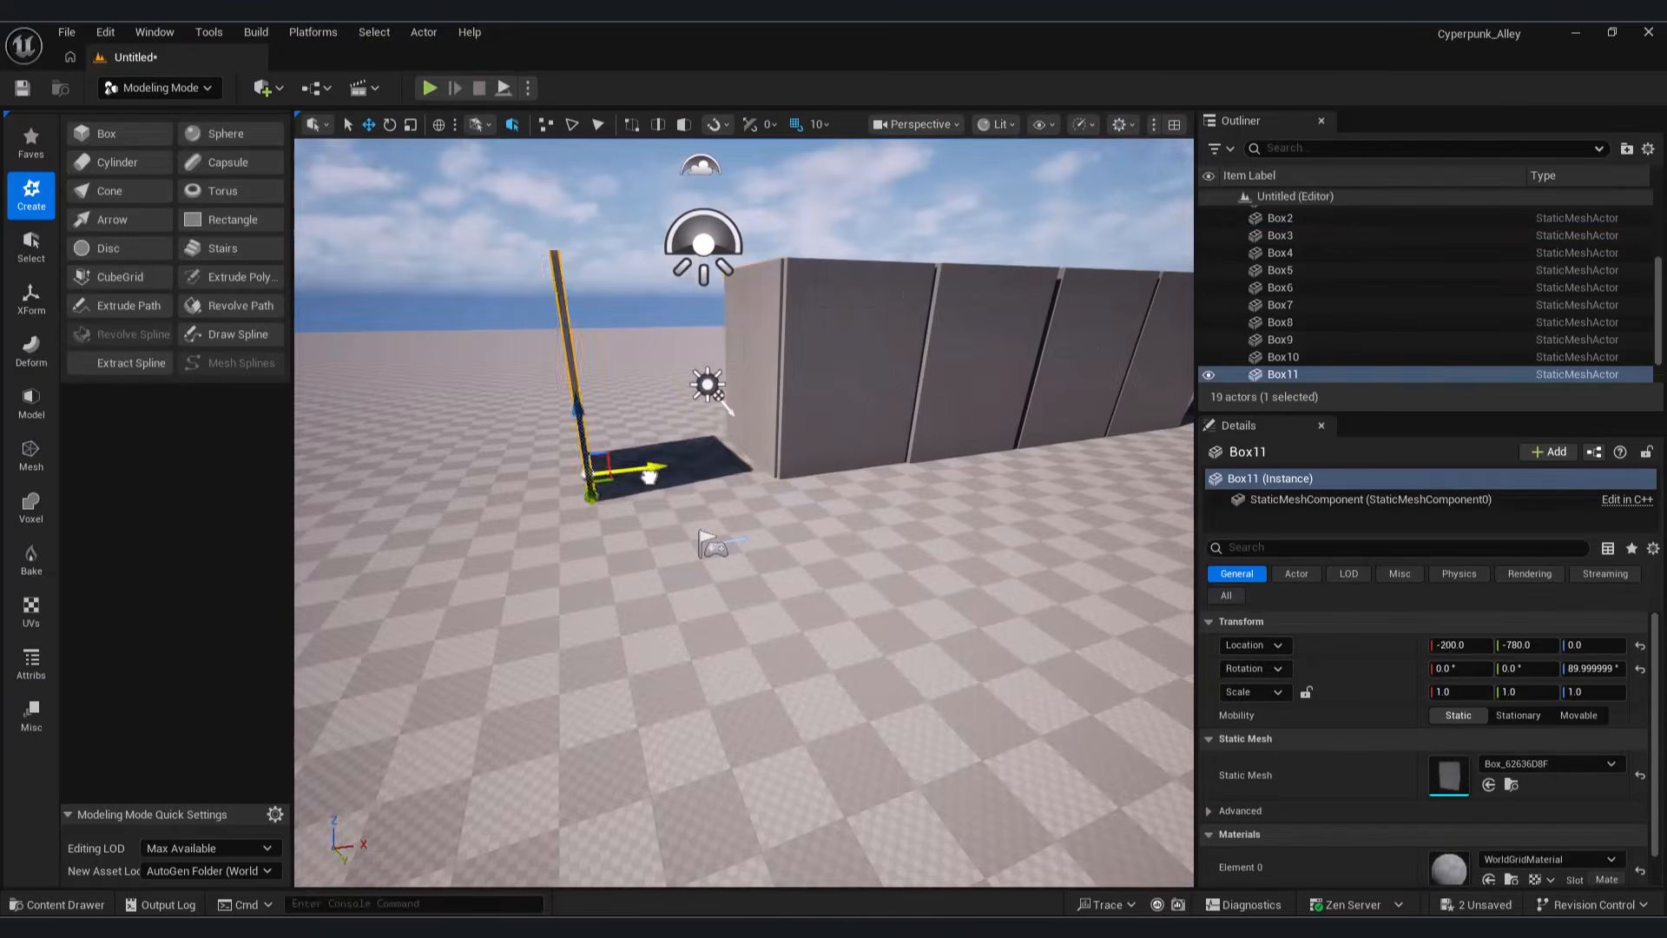
# Step: Duplicate more wall panels and position them to extend the alley's sides around its near opening
pyautogui.press('w')
pyautogui.keyDown('shift'); pyautogui.click(949, 409); pyautogui.keyUp('shift')
pyautogui.keyDown('alt'); pyautogui.moveTo(1079, 446); pyautogui.dragTo(451, 521); pyautogui.keyUp('alt')
pyautogui.moveTo(452, 521); pyautogui.dragTo(501, 524)
pyautogui.click(556, 556)
pyautogui.moveTo(556, 556); pyautogui.dragTo(868, 468, button='right')
pyautogui.click(868, 469)
pyautogui.moveTo(829, 611); pyautogui.dragTo(815, 610)
pyautogui.moveTo(815, 609); pyautogui.dragTo(651, 556, button='right')
# Step: Add a Cine Camera Actor to the level, look through it and frame the alley
pyautogui.click(272, 89)
pyautogui.write('cine')
pyautogui.click(334, 172)
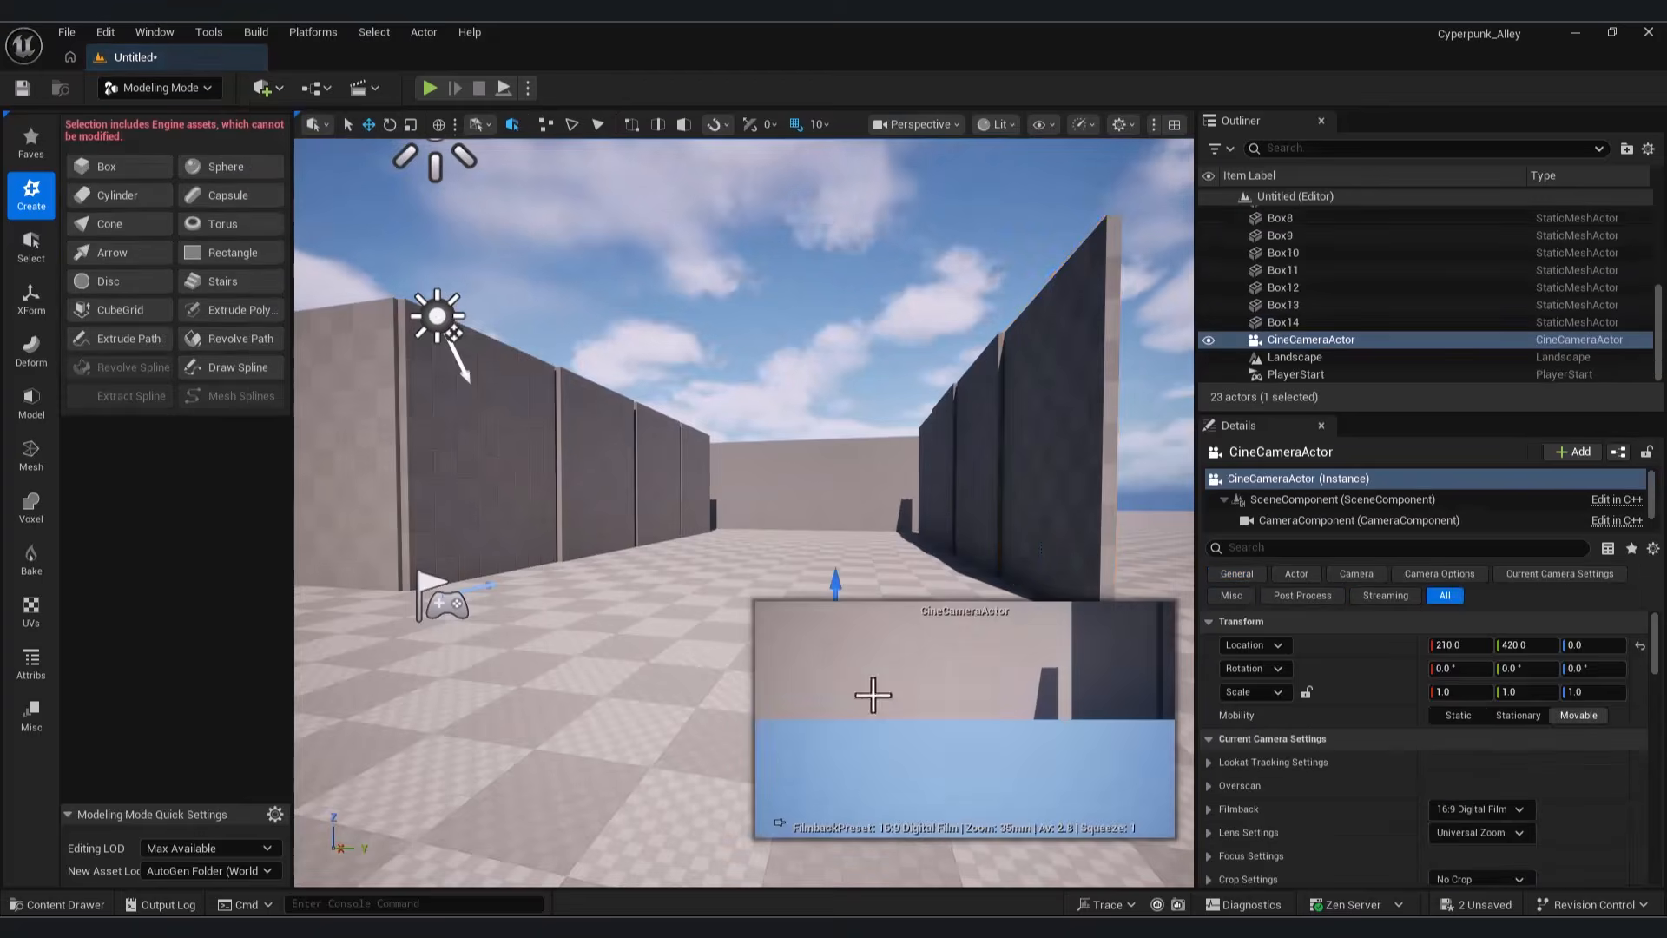
pyautogui.click(915, 124)
pyautogui.click(912, 338)
pyautogui.moveTo(745, 513)
pyautogui.mouseDown(button='right')
pyautogui.moveTo(652, 525)
pyautogui.moveTo(770, 524)
pyautogui.mouseUp(button='right')
# Step: Set the cine camera's filmback to 16:9 DSLR and refine the framing of the alley
pyautogui.click(1521, 809)
pyautogui.click(1461, 624)
pyautogui.click(768, 521)
pyautogui.moveTo(722, 576); pyautogui.dragTo(698, 565, button='right')
# Step: Rotate the sun's direction so its light falls across the alley, and adjust the camera framing slightly
pyautogui.hotkey('ctrl', 'l')
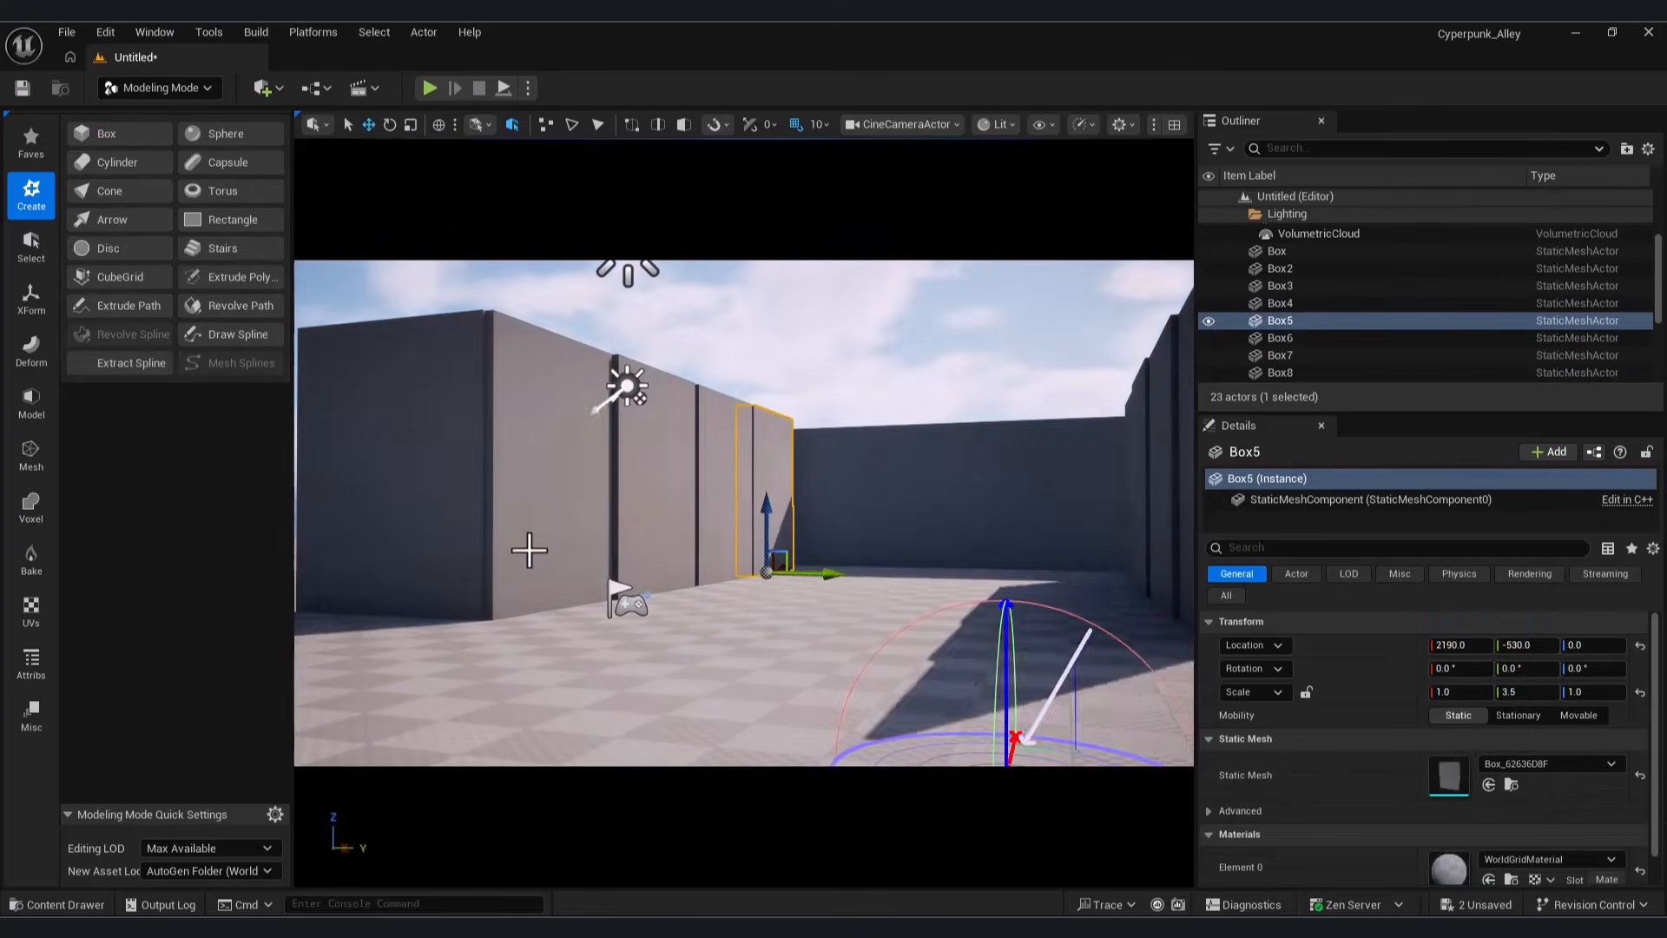
pyautogui.keyDown('ctrl'); pyautogui.click(509, 547); pyautogui.keyUp('ctrl')
pyautogui.click(829, 374)
pyautogui.moveTo(829, 373)
pyautogui.mouseDown(button='right')
pyautogui.moveTo(859, 387)
pyautogui.moveTo(838, 358)
pyautogui.mouseUp(button='right')
# Step: Scale the wall section behind the player start to 15 on Y and 1.75 on Z as a taller, deeper block
pyautogui.click(655, 521)
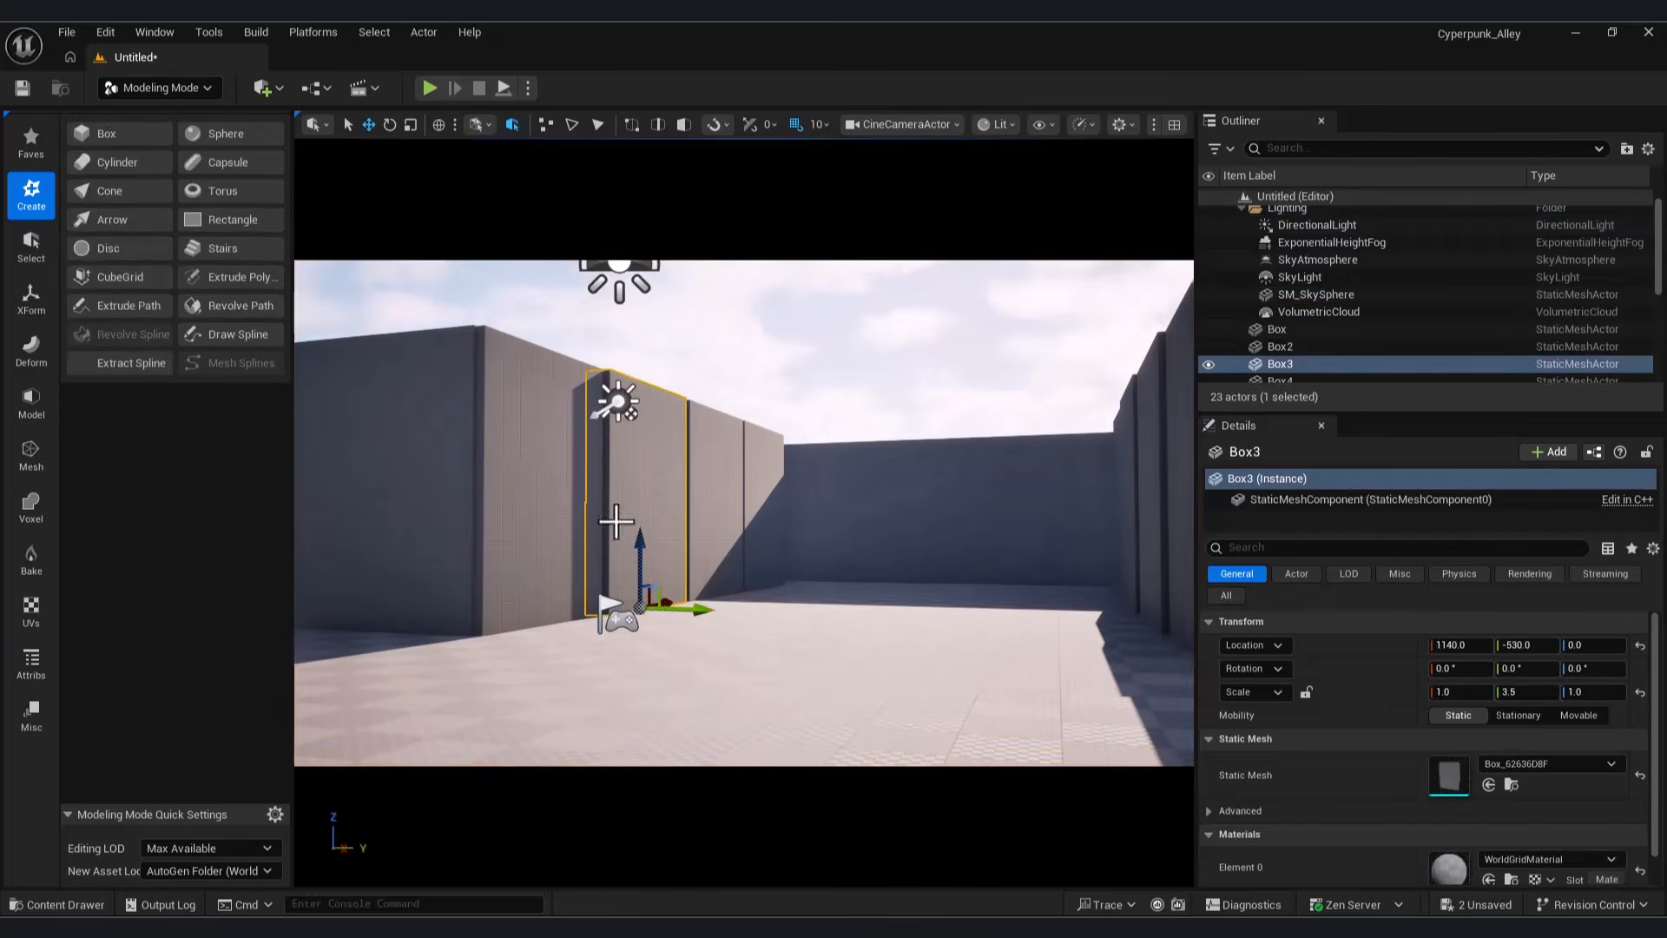
pyautogui.moveTo(645, 550); pyautogui.dragTo(644, 487)
pyautogui.click(718, 513)
pyautogui.click(651, 521)
pyautogui.moveTo(692, 610)
pyautogui.mouseDown()
pyautogui.moveTo(710, 610)
pyautogui.moveTo(670, 609)
pyautogui.mouseUp()
pyautogui.press('w')
# Step: Make the next wall section along the same side taller and shift the nearest section sideways
pyautogui.click(714, 520)
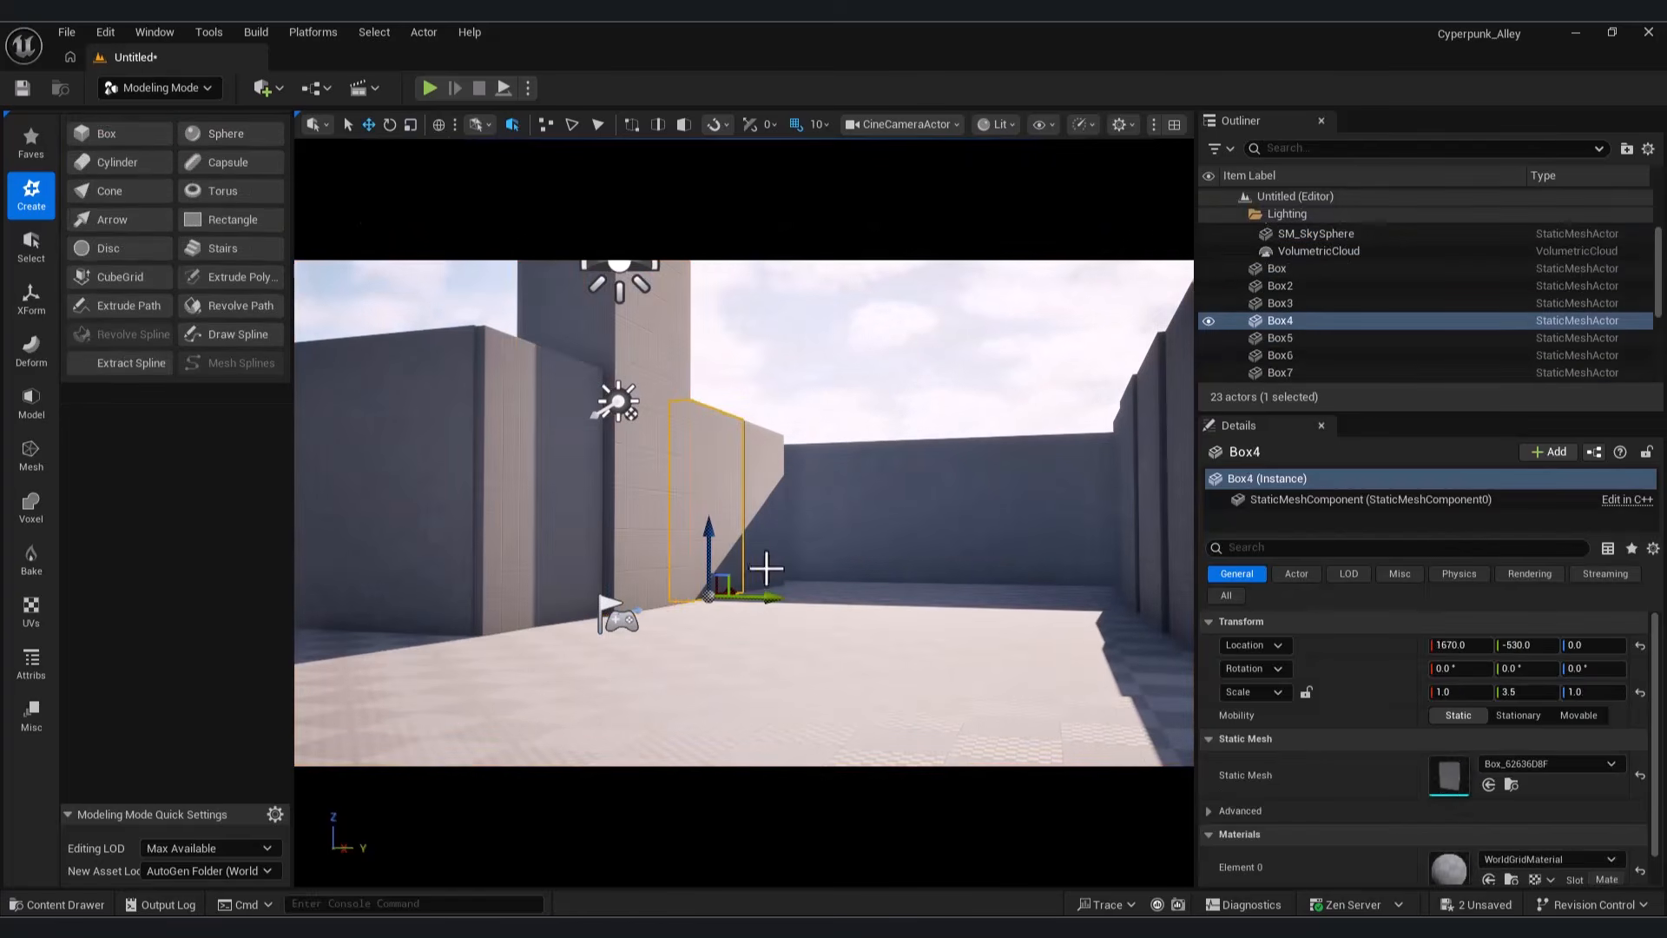
pyautogui.click(538, 469)
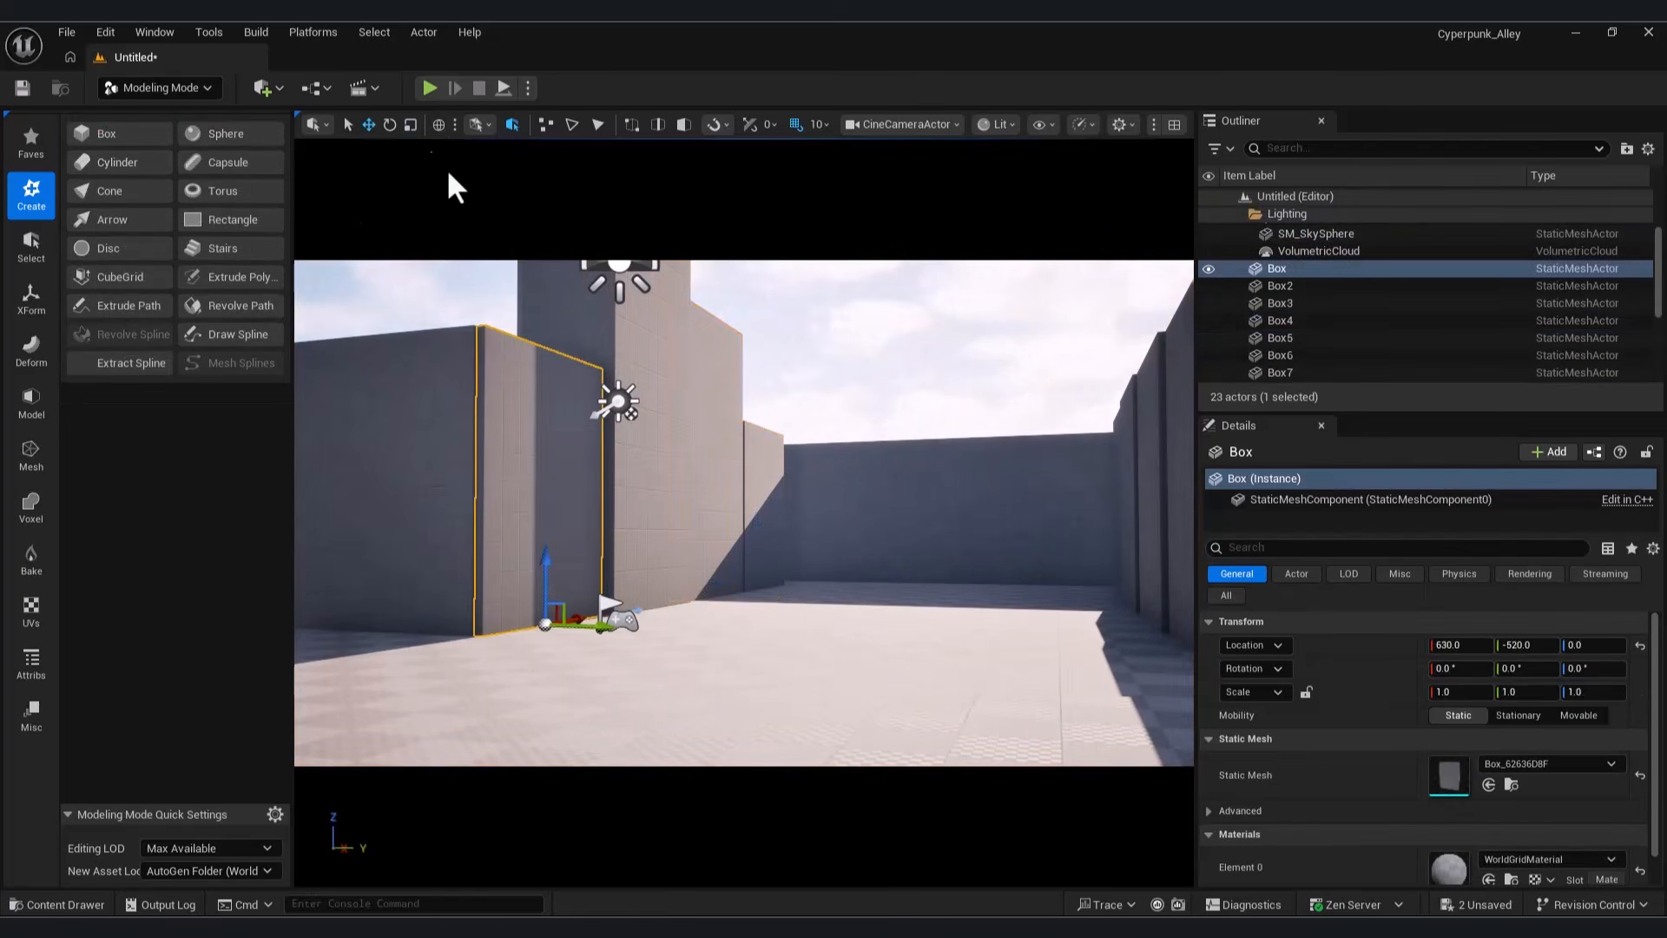
pyautogui.press('w')
pyautogui.moveTo(596, 625); pyautogui.dragTo(510, 627)
pyautogui.click(811, 599)
pyautogui.click(717, 500)
pyautogui.click(764, 499)
pyautogui.click(903, 512)
# Step: Duplicate the tall wall block beyond the end wall as a background tower, scaling its height to 3.5
pyautogui.click(619, 283)
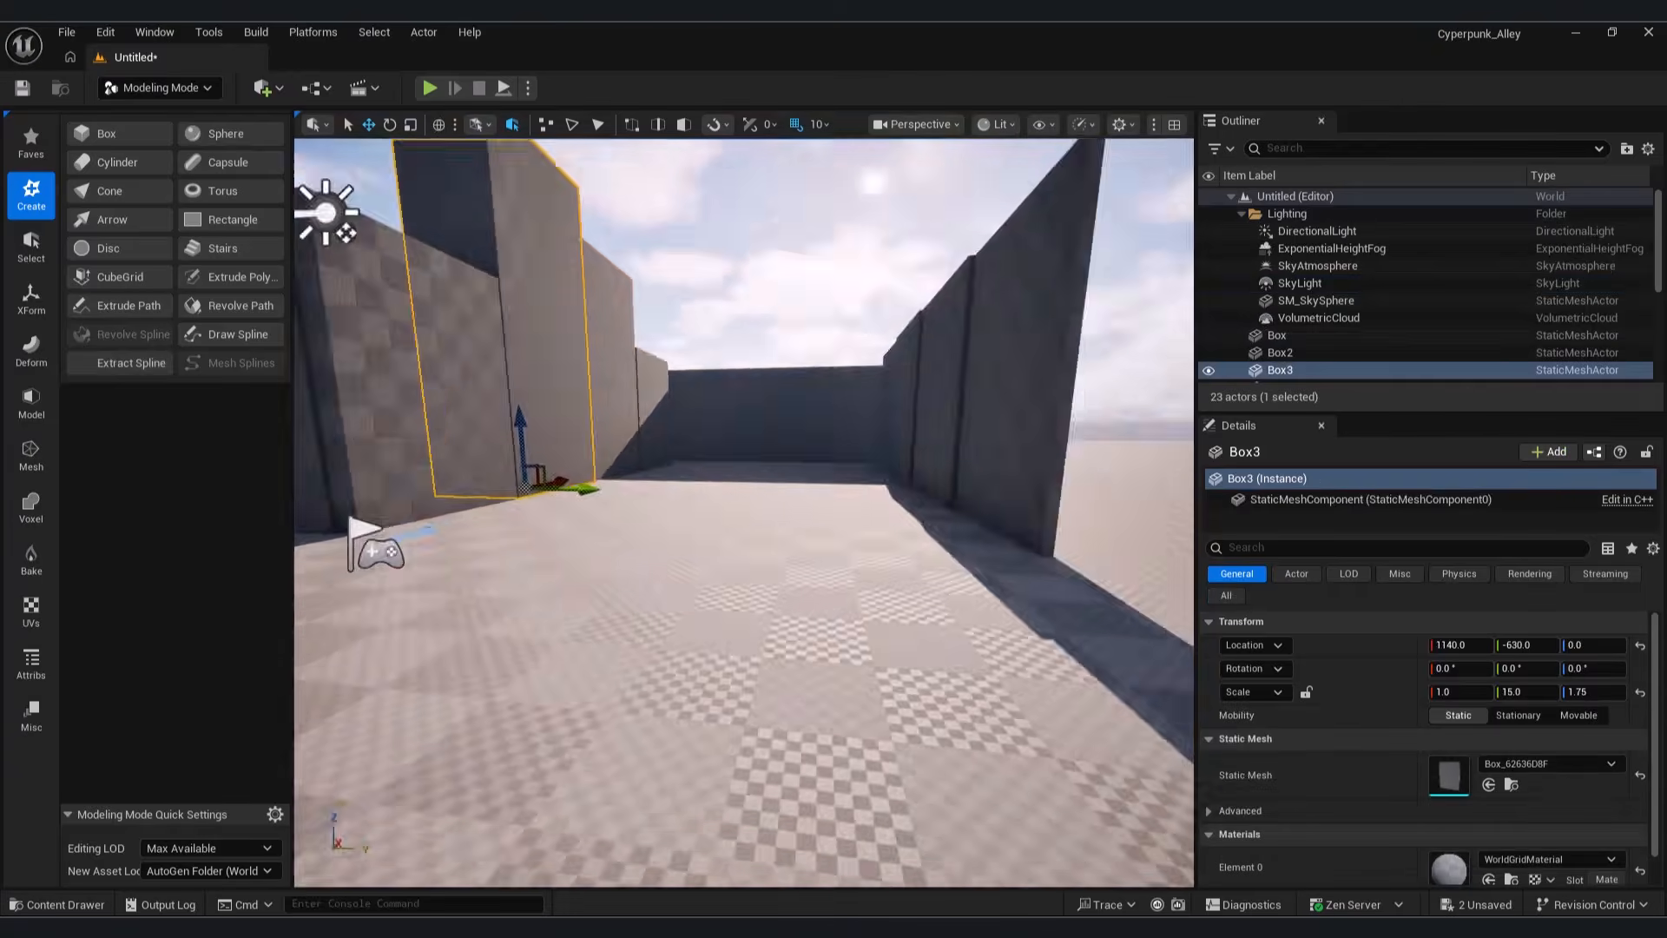
pyautogui.keyDown('alt'); pyautogui.moveTo(324, 212); pyautogui.dragTo(815, 338); pyautogui.keyUp('alt')
pyautogui.click(910, 469)
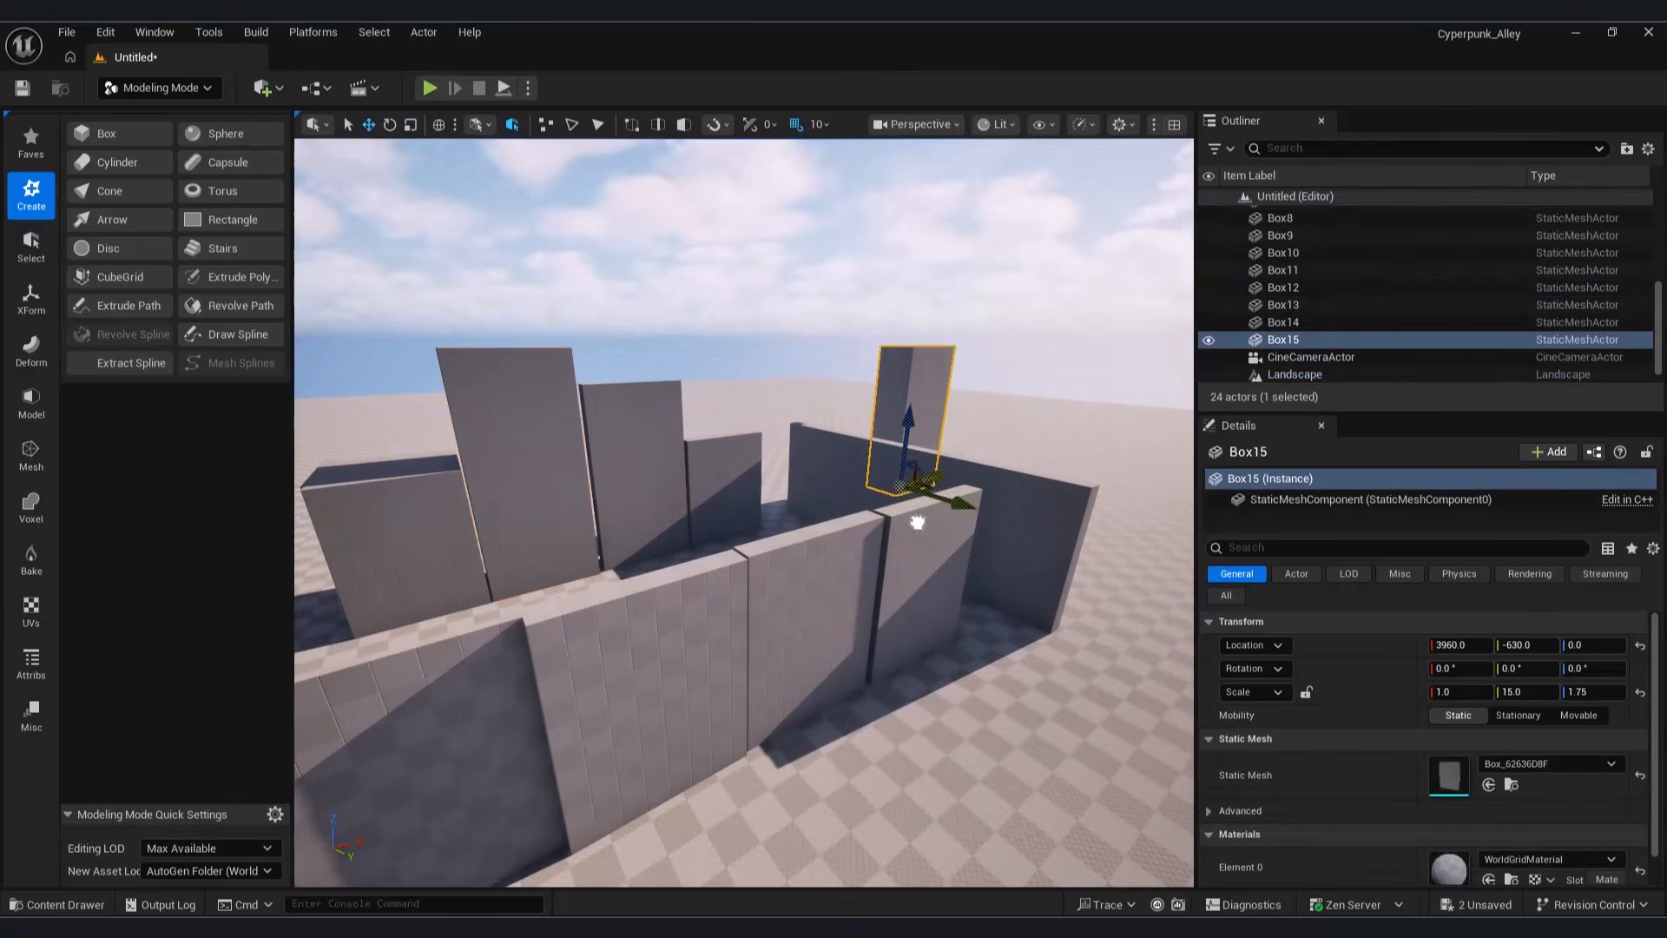
pyautogui.moveTo(920, 422); pyautogui.dragTo(920, 364)
pyautogui.press('w')
pyautogui.moveTo(971, 505); pyautogui.dragTo(1029, 454)
# Step: In the camera view, duplicate the background tower sideways and widen it to a Y scale of 24.5
pyautogui.click(942, 128)
pyautogui.click(998, 270)
pyautogui.keyDown('alt'); pyautogui.moveTo(912, 569); pyautogui.dragTo(1129, 566); pyautogui.keyUp('alt')
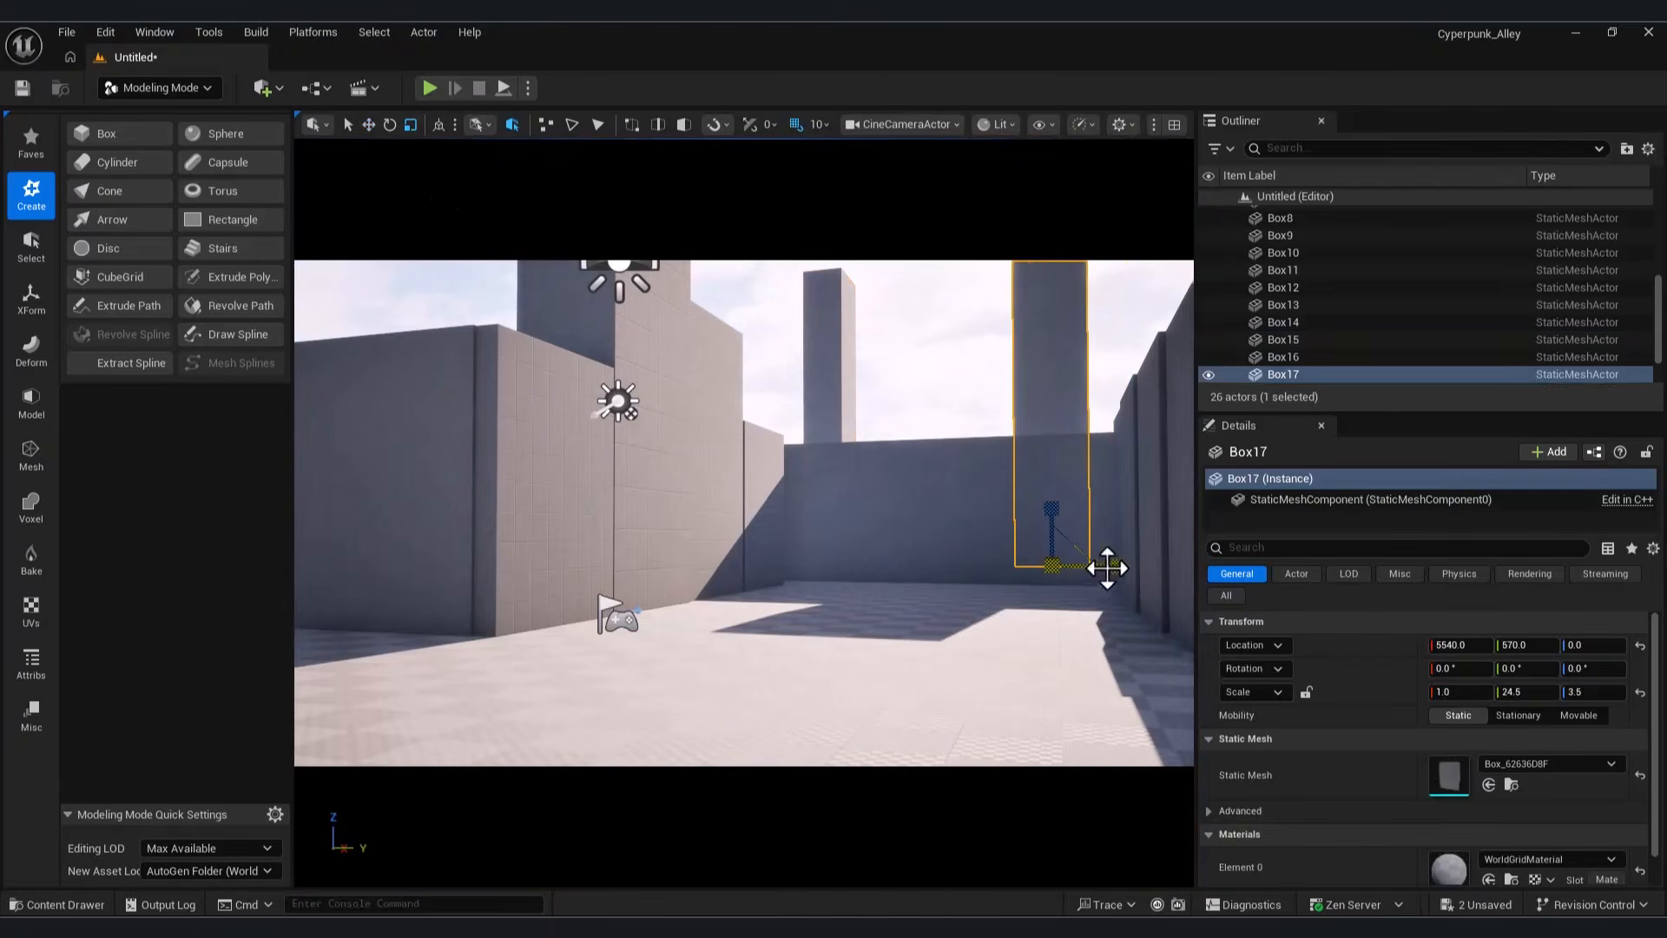
# Step: In the perspective view, place a background tower at about X 6480, Y -430 and make it taller
pyautogui.click(903, 124)
pyautogui.click(919, 194)
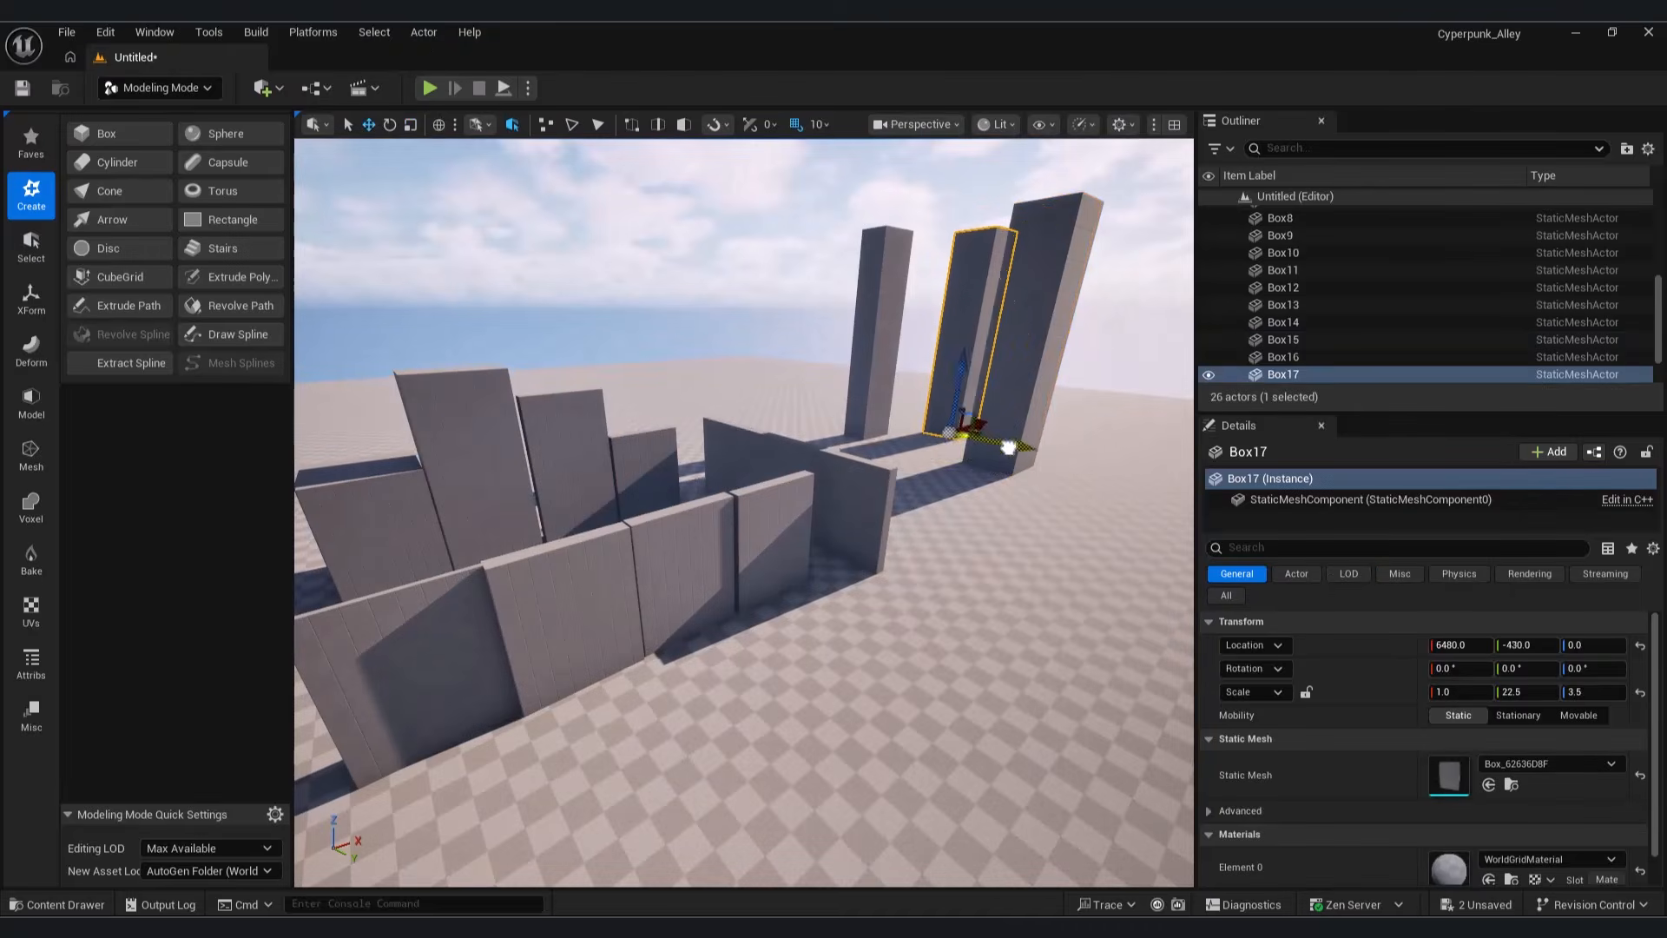
pyautogui.moveTo(948, 432); pyautogui.dragTo(964, 382)
# Step: Duplicate the background tower at about X 5540, Y -1060
pyautogui.click(871, 374)
pyautogui.press('w')
pyautogui.keyDown('alt'); pyautogui.moveTo(893, 426); pyautogui.dragTo(896, 426); pyautogui.keyUp('alt')
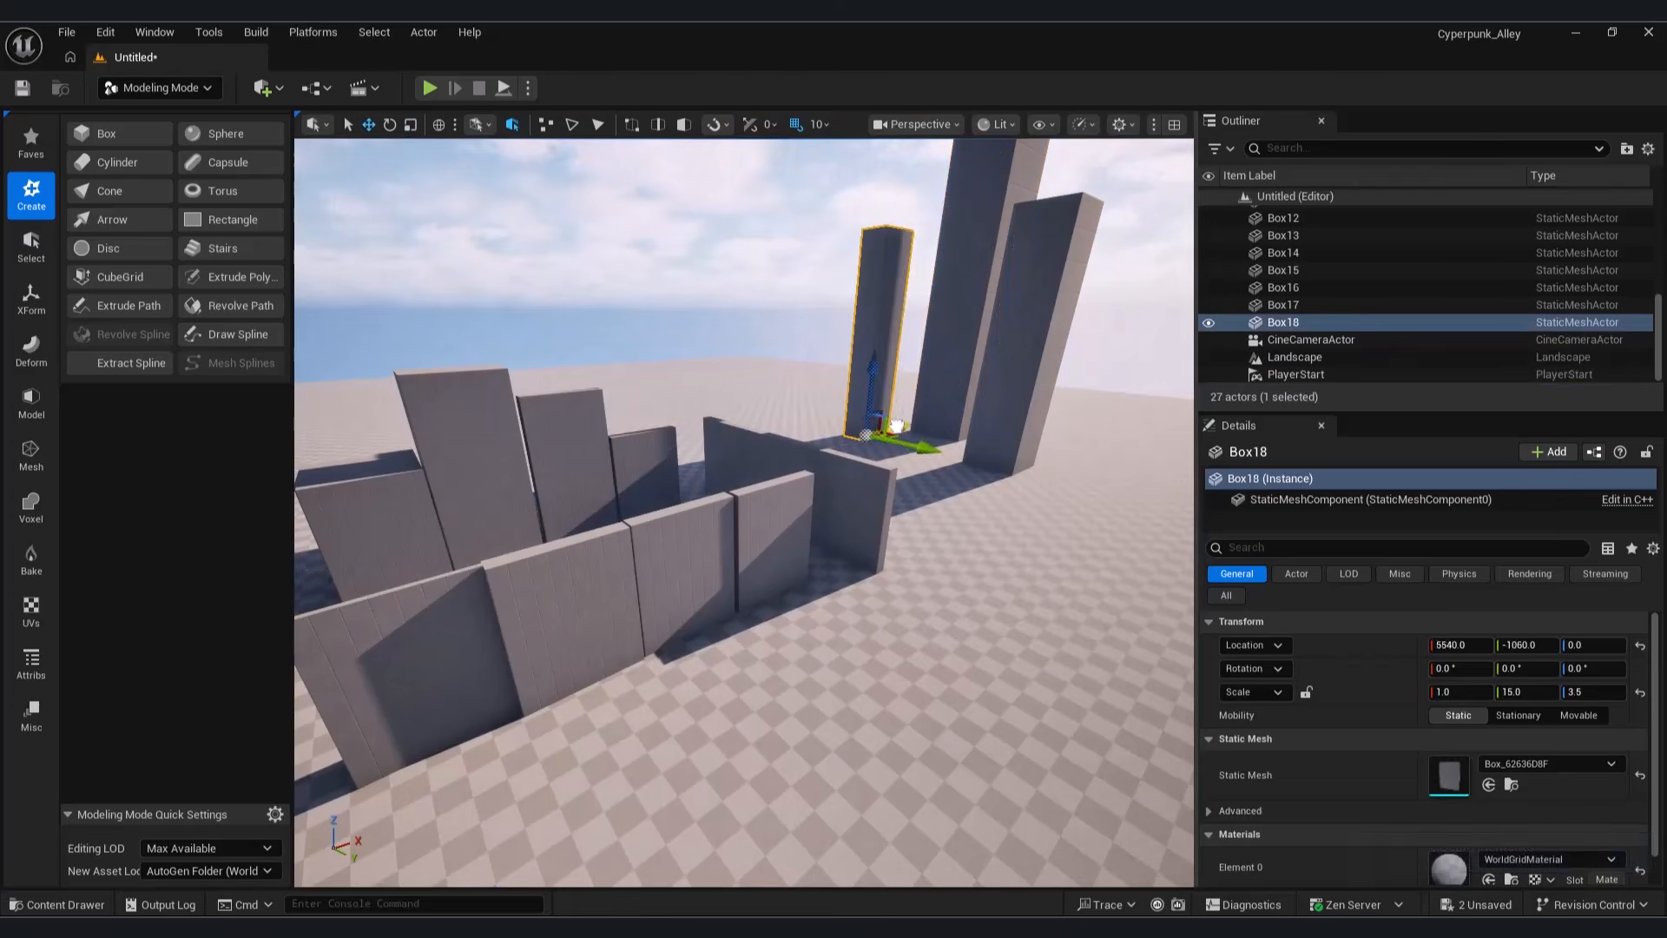
# Step: Duplicate the widest background tower and move the copy to X 6020, Y 30 among the others
pyautogui.click(916, 124)
pyautogui.click(946, 223)
pyautogui.moveTo(1098, 566)
pyautogui.mouseDown()
pyautogui.moveTo(849, 558)
pyautogui.moveTo(1115, 566)
pyautogui.mouseUp()
pyautogui.hotkey('ctrl', 'z')
pyautogui.click(903, 124)
pyautogui.click(903, 167)
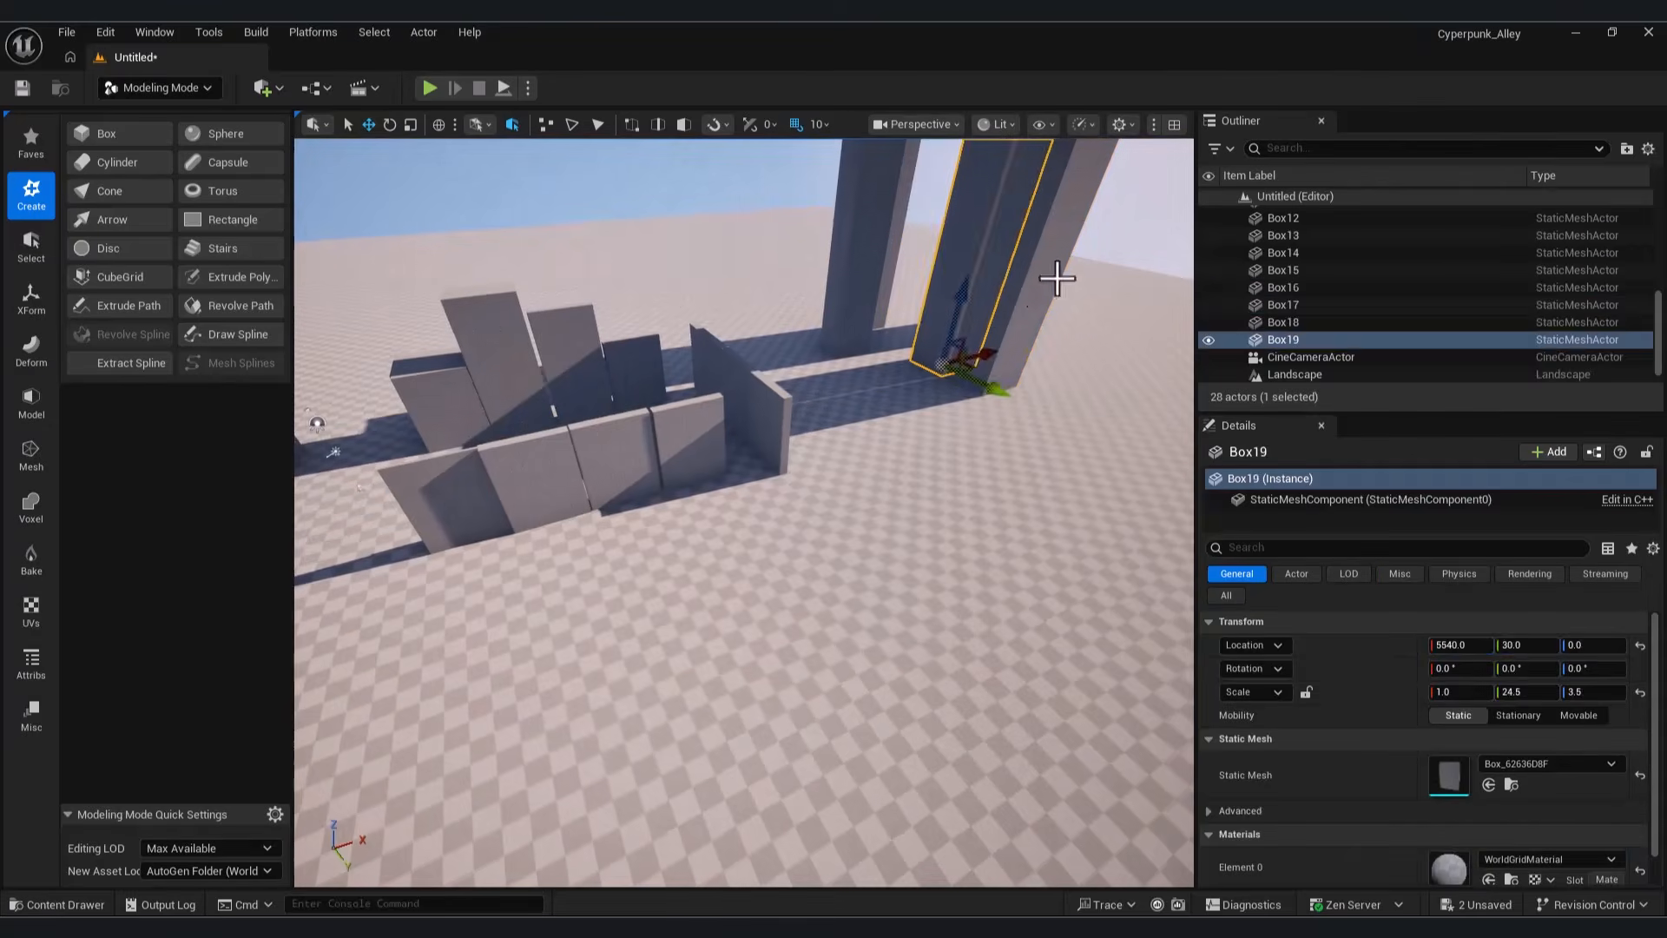
pyautogui.click(945, 317)
pyautogui.moveTo(830, 414); pyautogui.dragTo(920, 373, button='right')
pyautogui.click(903, 365)
# Step: In the camera view, shift two of the background towers sideways to spread out the skyline
pyautogui.click(916, 124)
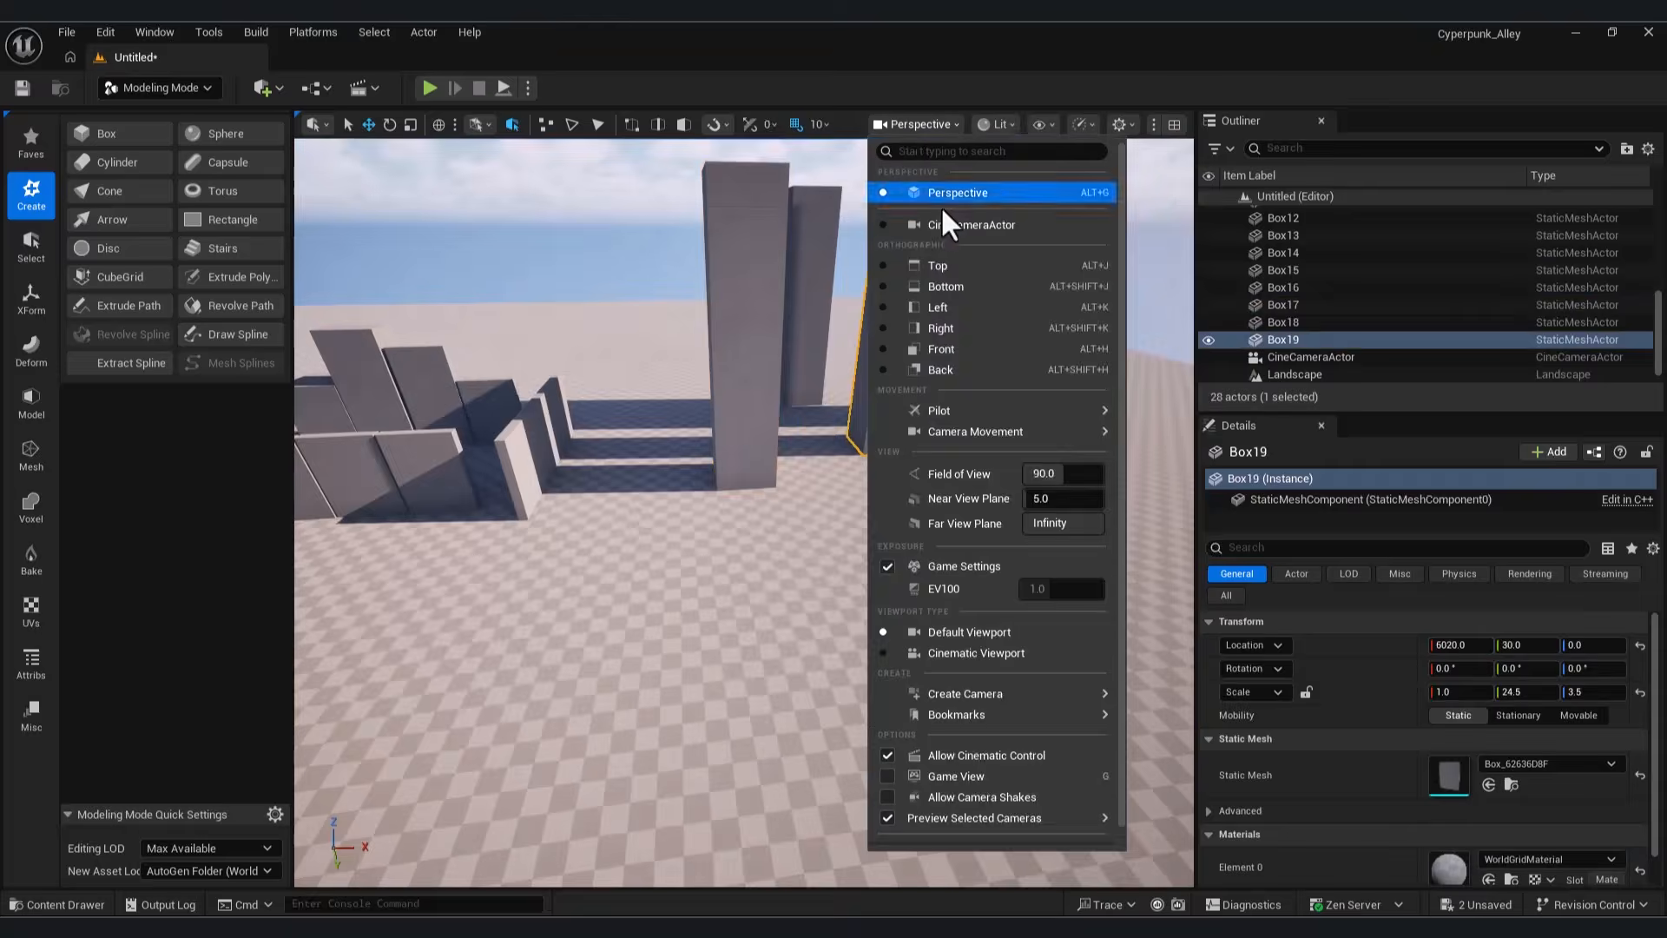
pyautogui.click(933, 223)
pyautogui.click(1066, 486)
pyautogui.moveTo(1098, 577); pyautogui.dragTo(1158, 579)
pyautogui.click(990, 374)
pyautogui.moveTo(1038, 575); pyautogui.dragTo(1071, 575)
# Step: Rescale another background tower and move it sideways to balance the skyline
pyautogui.click(854, 618)
pyautogui.moveTo(854, 618); pyautogui.dragTo(972, 694, button='right')
pyautogui.click(974, 399)
pyautogui.click(411, 124)
pyautogui.moveTo(1031, 513); pyautogui.dragTo(1128, 515)
pyautogui.click(369, 124)
pyautogui.moveTo(1033, 514); pyautogui.dragTo(1116, 521)
# Step: Select the cine camera actor from the perspective view and open its transform options
pyautogui.moveTo(868, 555); pyautogui.dragTo(764, 495, button='right')
pyautogui.scroll(-5, 1413, 342)
pyautogui.click(1413, 339)
pyautogui.click(912, 124)
pyautogui.click(890, 193)
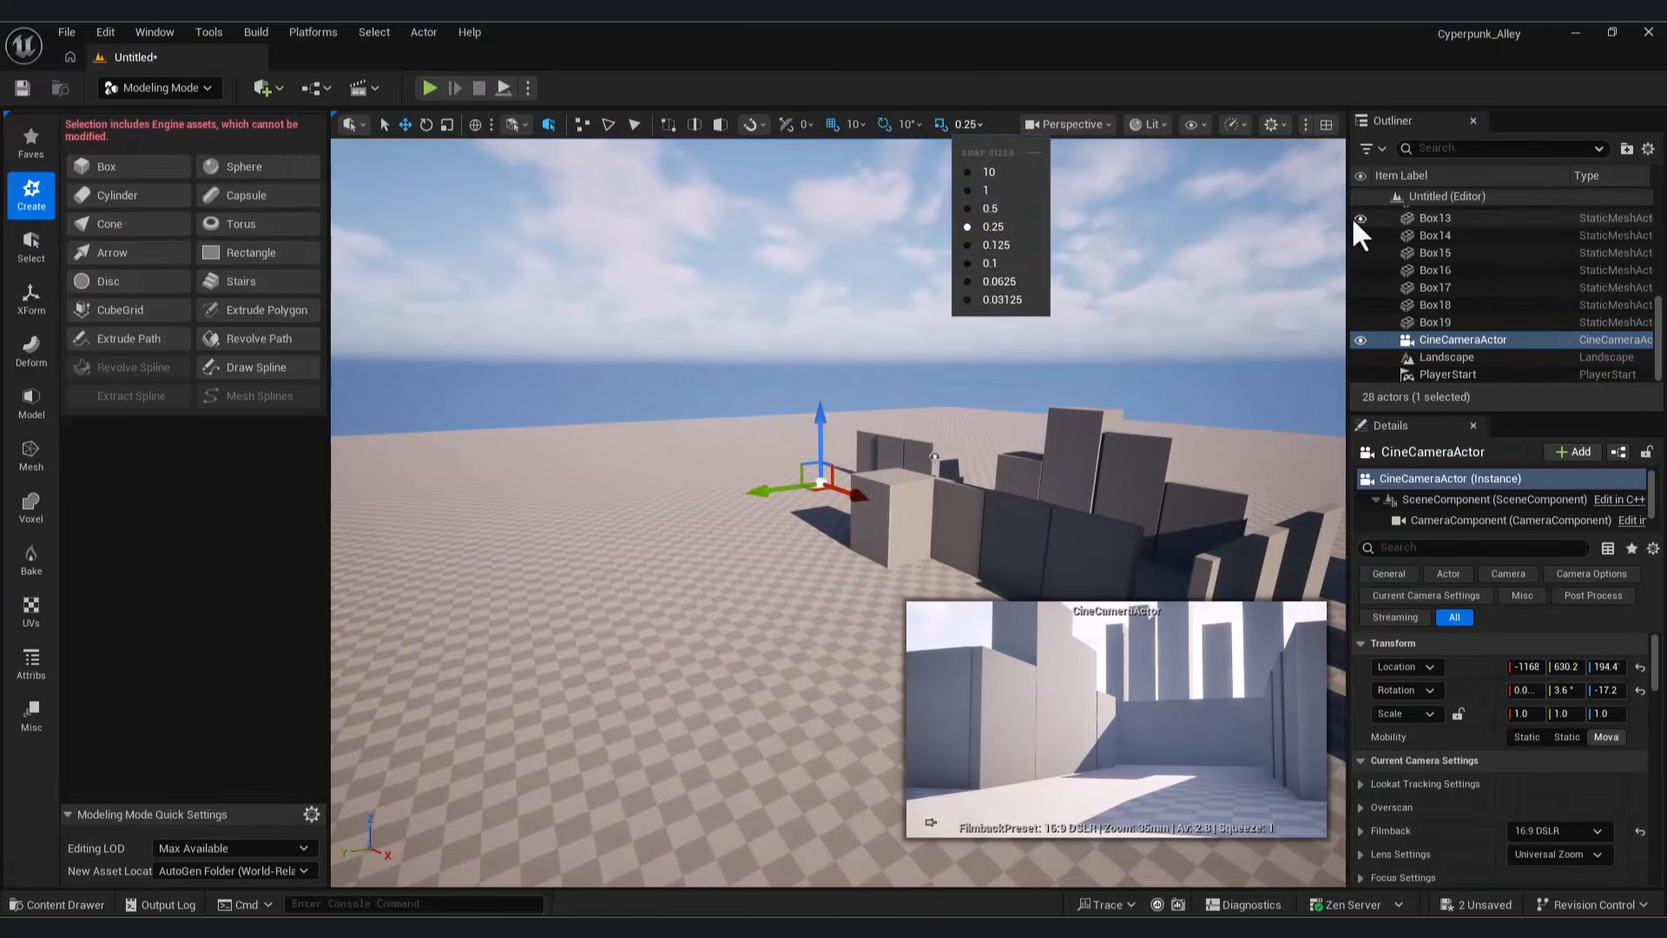
pyautogui.click(1203, 124)
pyautogui.moveTo(869, 434); pyautogui.dragTo(833, 468, button='right')
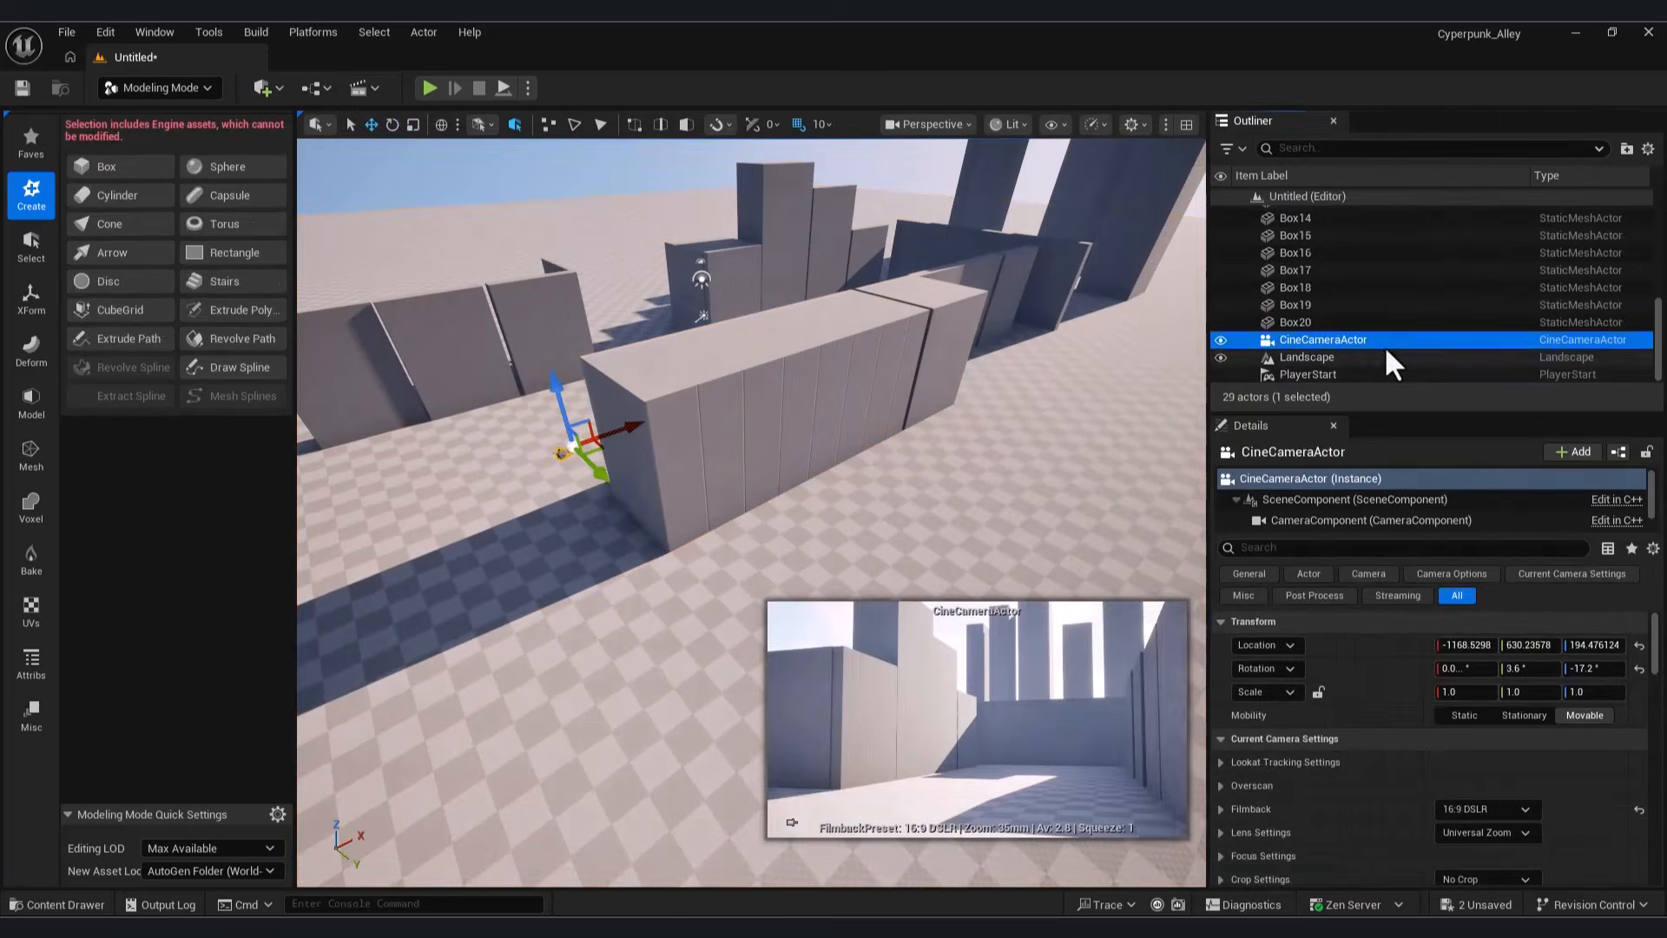
pyautogui.rightClick(1384, 343)
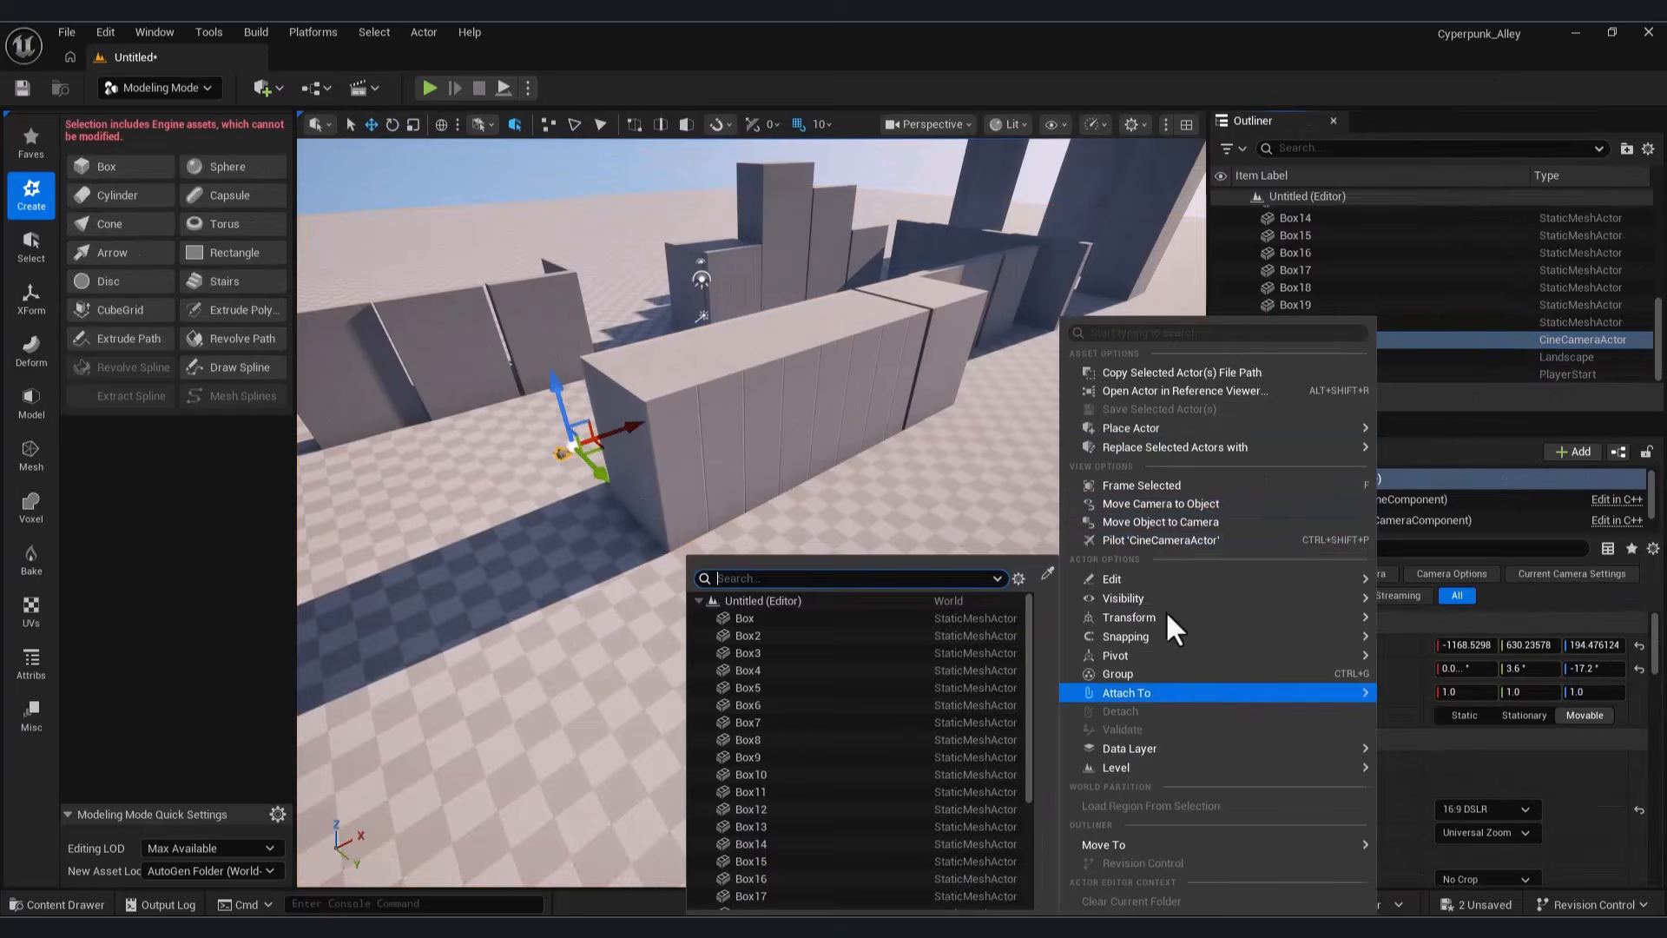
pyautogui.click(973, 458)
# Step: Scale the end wall to 31 on Y and move it to X 2720, Y 210
pyautogui.rightClick(1081, 457)
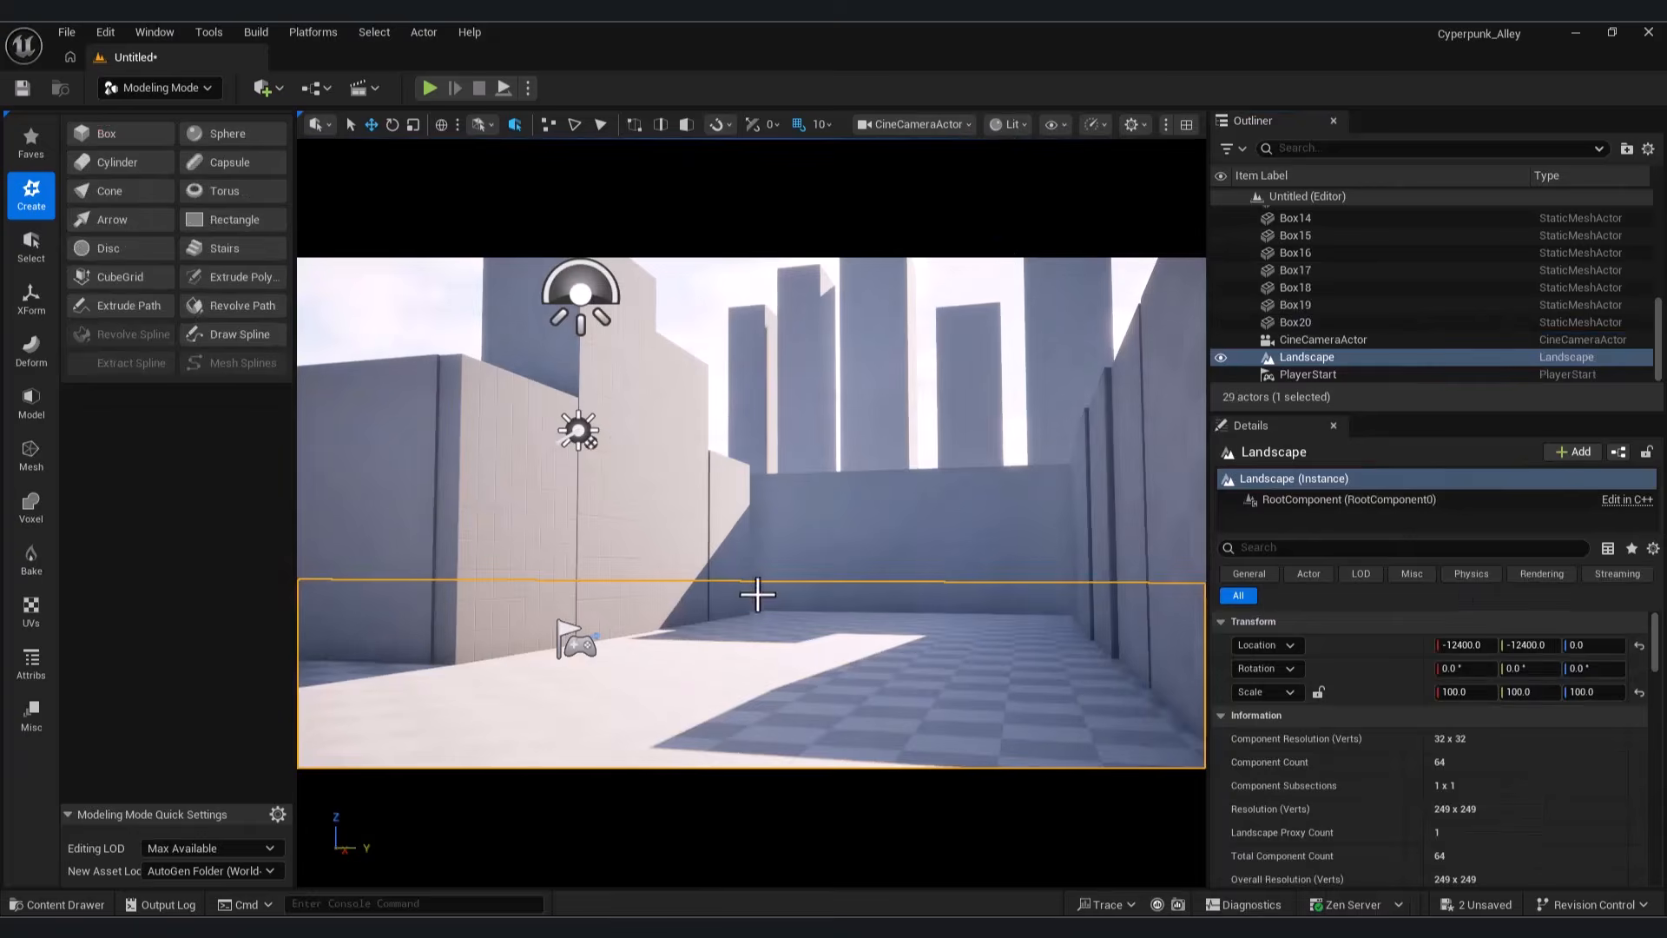
pyautogui.click(965, 605)
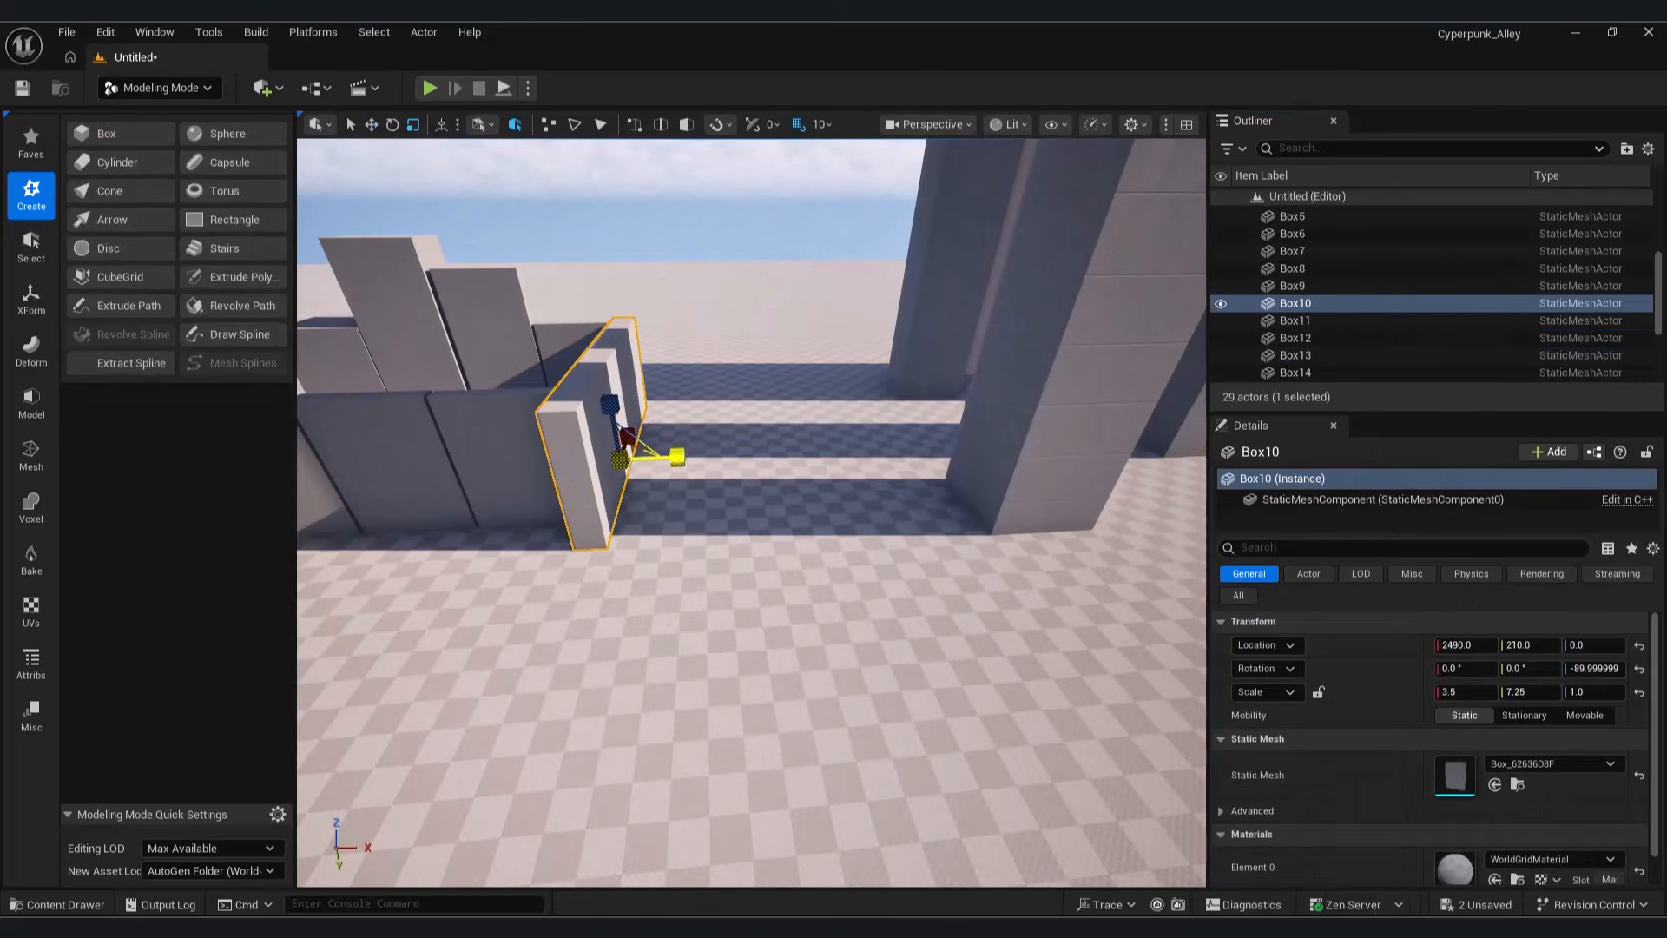
pyautogui.click(927, 124)
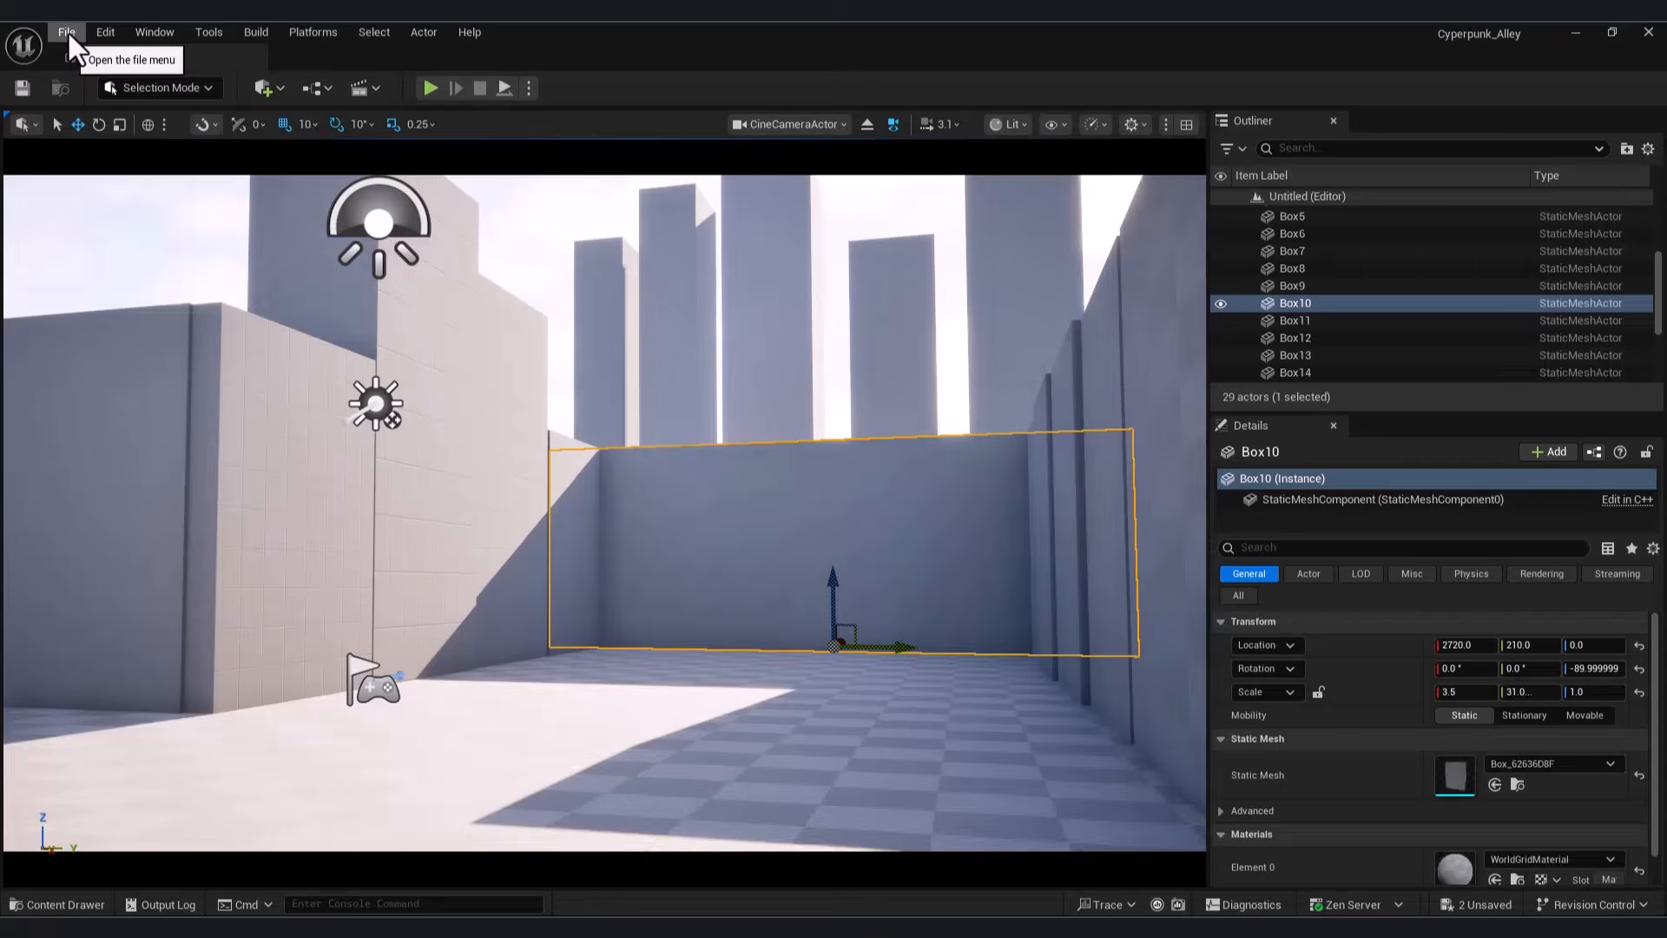
# Step: Save the current level as Alley
pyautogui.click(67, 32)
pyautogui.click(133, 185)
pyautogui.write('Alley')
pyautogui.press('Return')
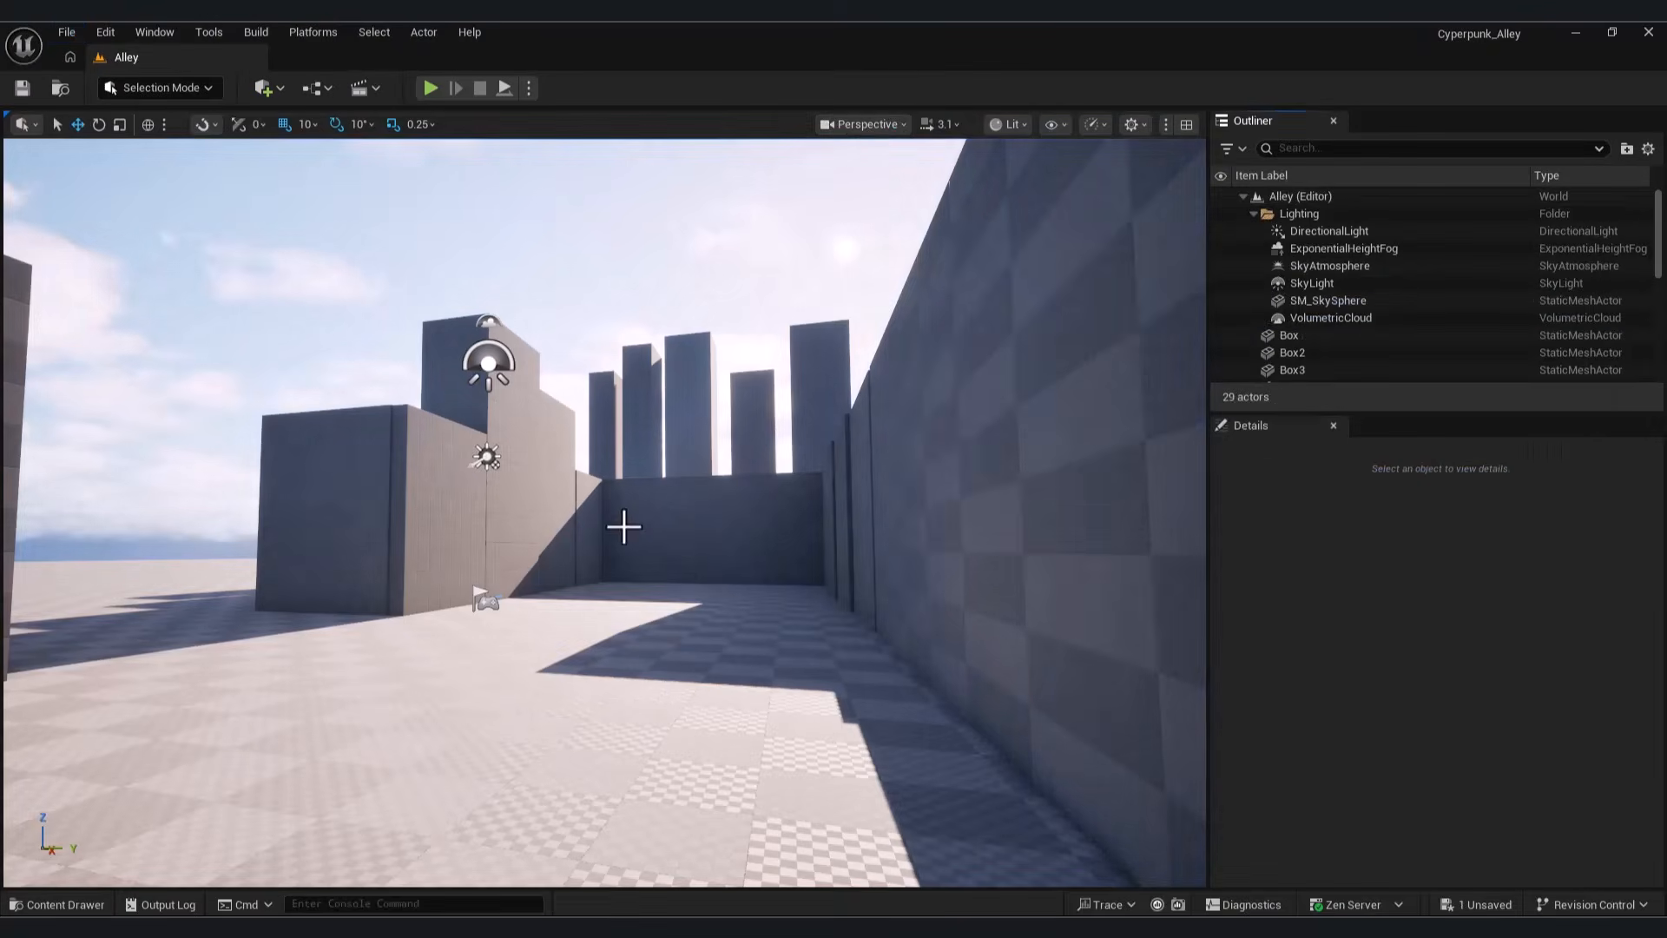
# Step: View the level through CineCameraActor and switch the editor to Modeling Mode
pyautogui.click(867, 127)
pyautogui.click(890, 224)
pyautogui.click(160, 88)
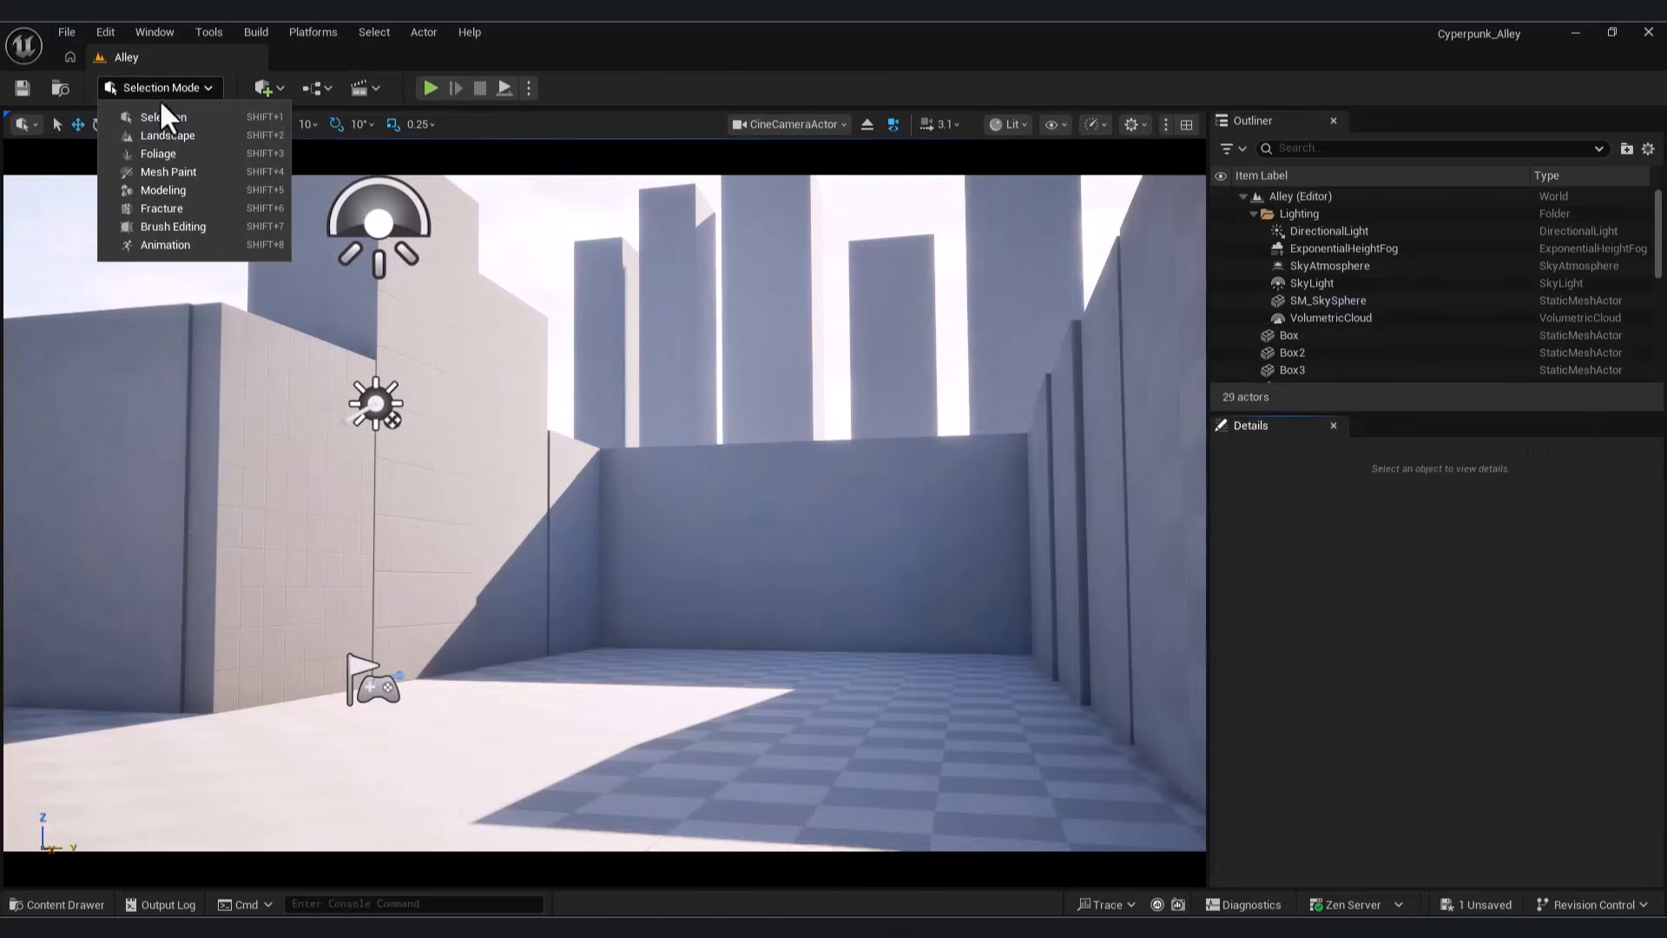
pyautogui.click(156, 190)
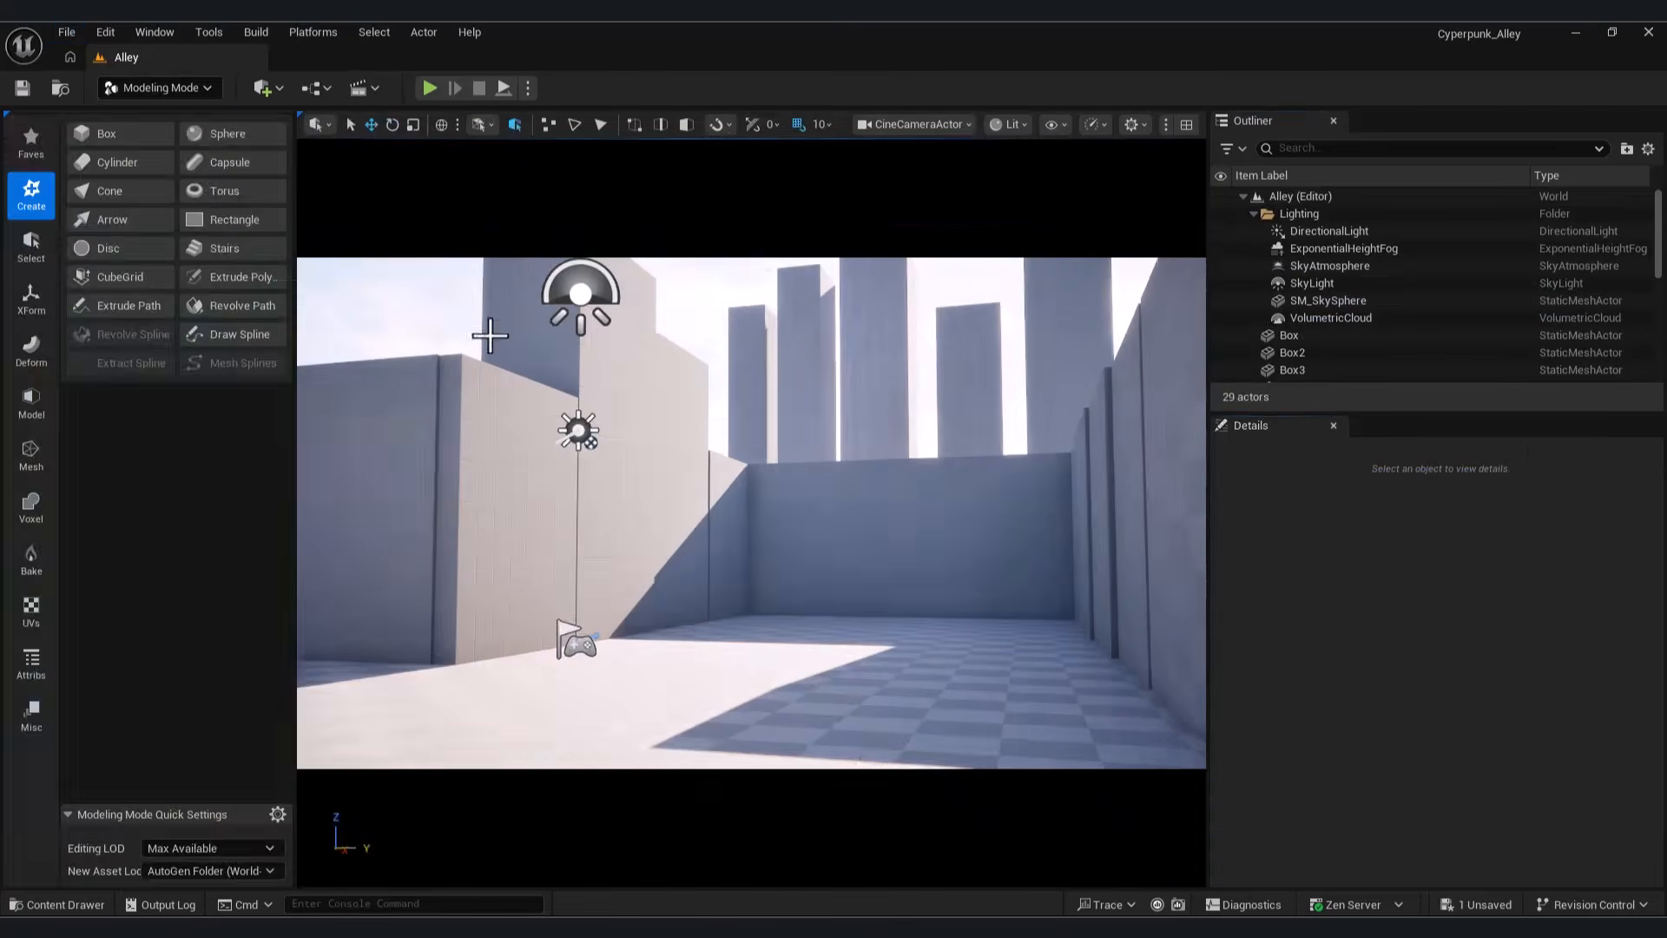
# Step: Create a box 2000 wide, 2000 deep and 1 high on the alley floor at X 310, Y -50
pyautogui.click(102, 137)
pyautogui.click(236, 271)
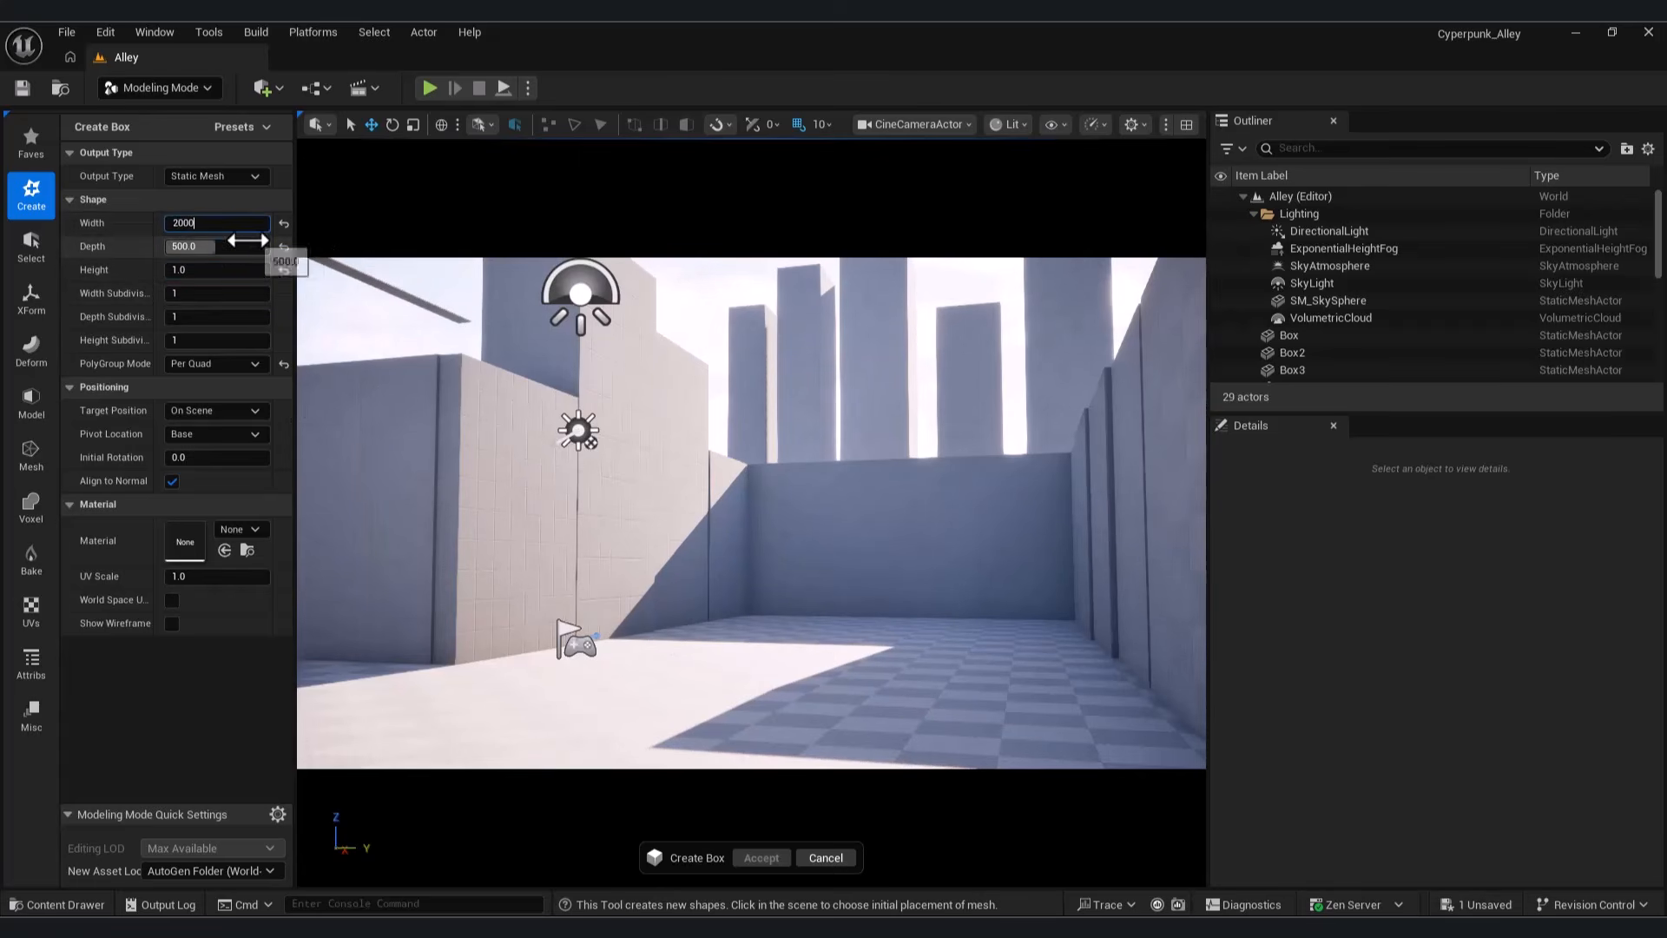
pyautogui.click(232, 246)
pyautogui.write('2000')
pyautogui.press('Return')
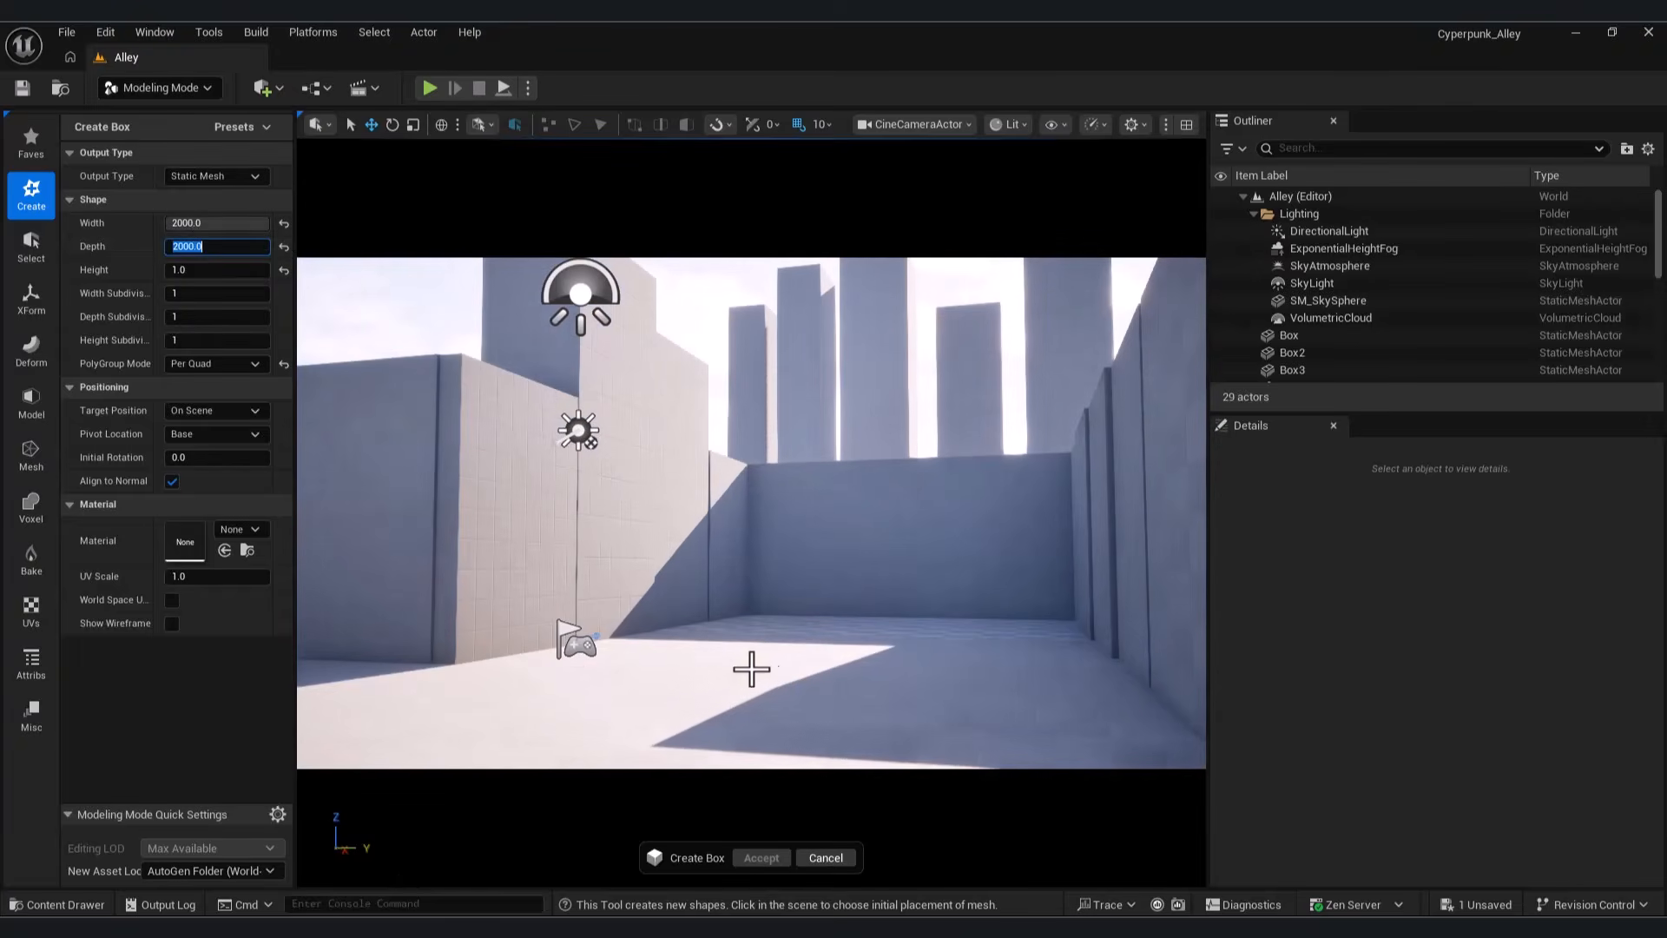
pyautogui.click(634, 678)
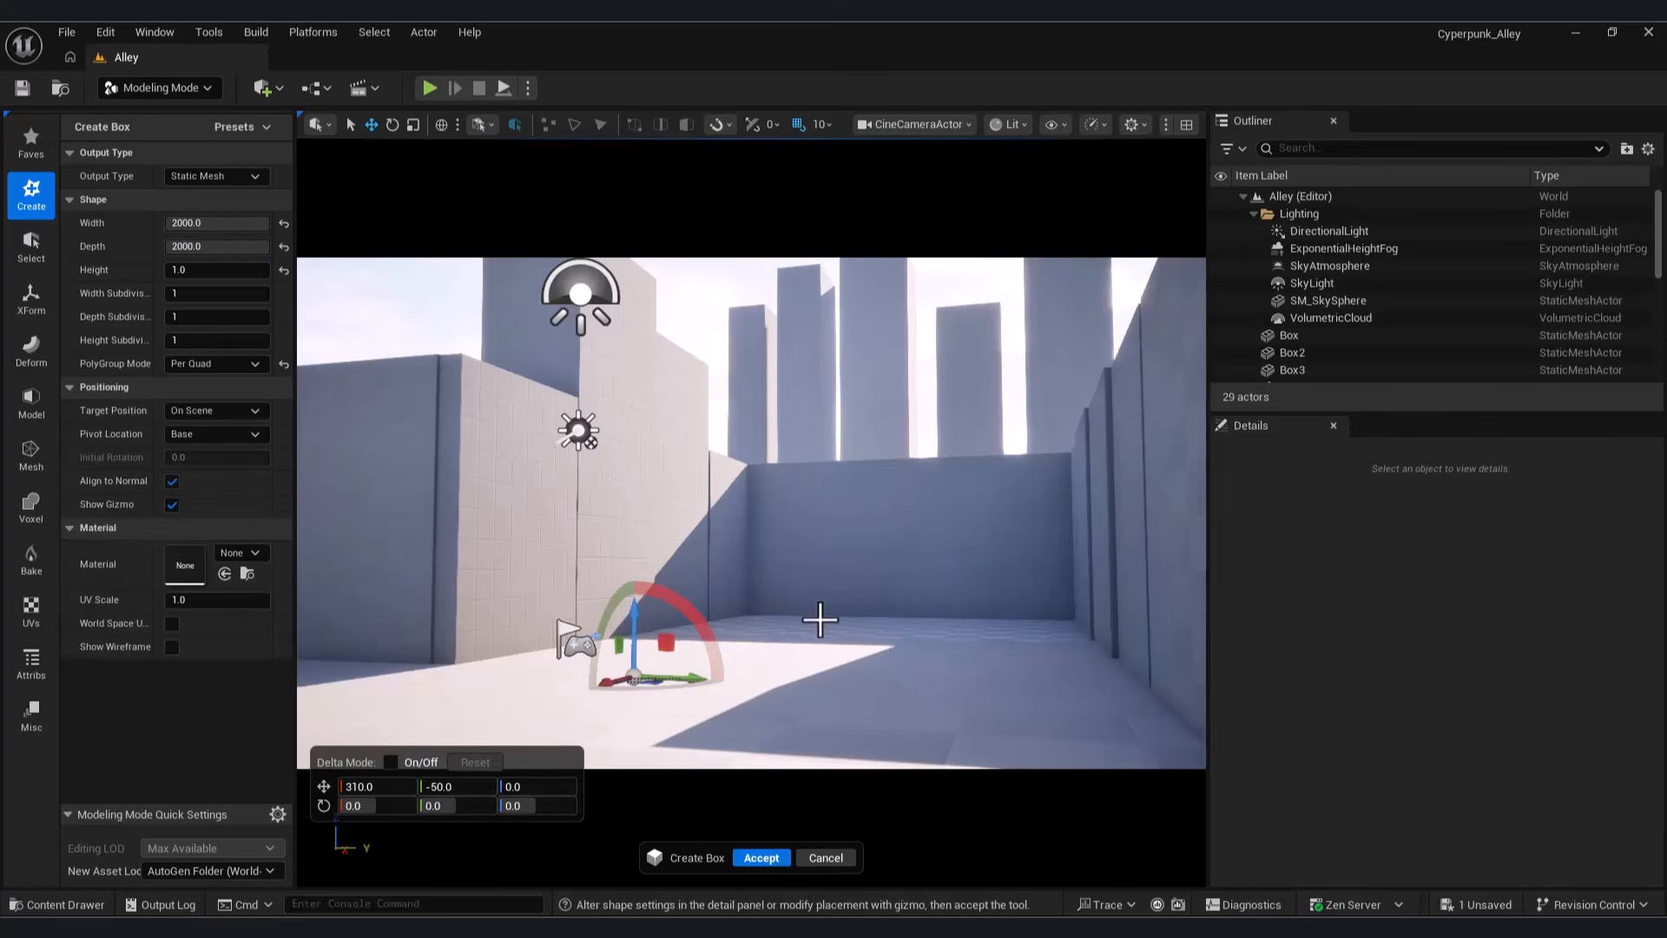
pyautogui.click(762, 858)
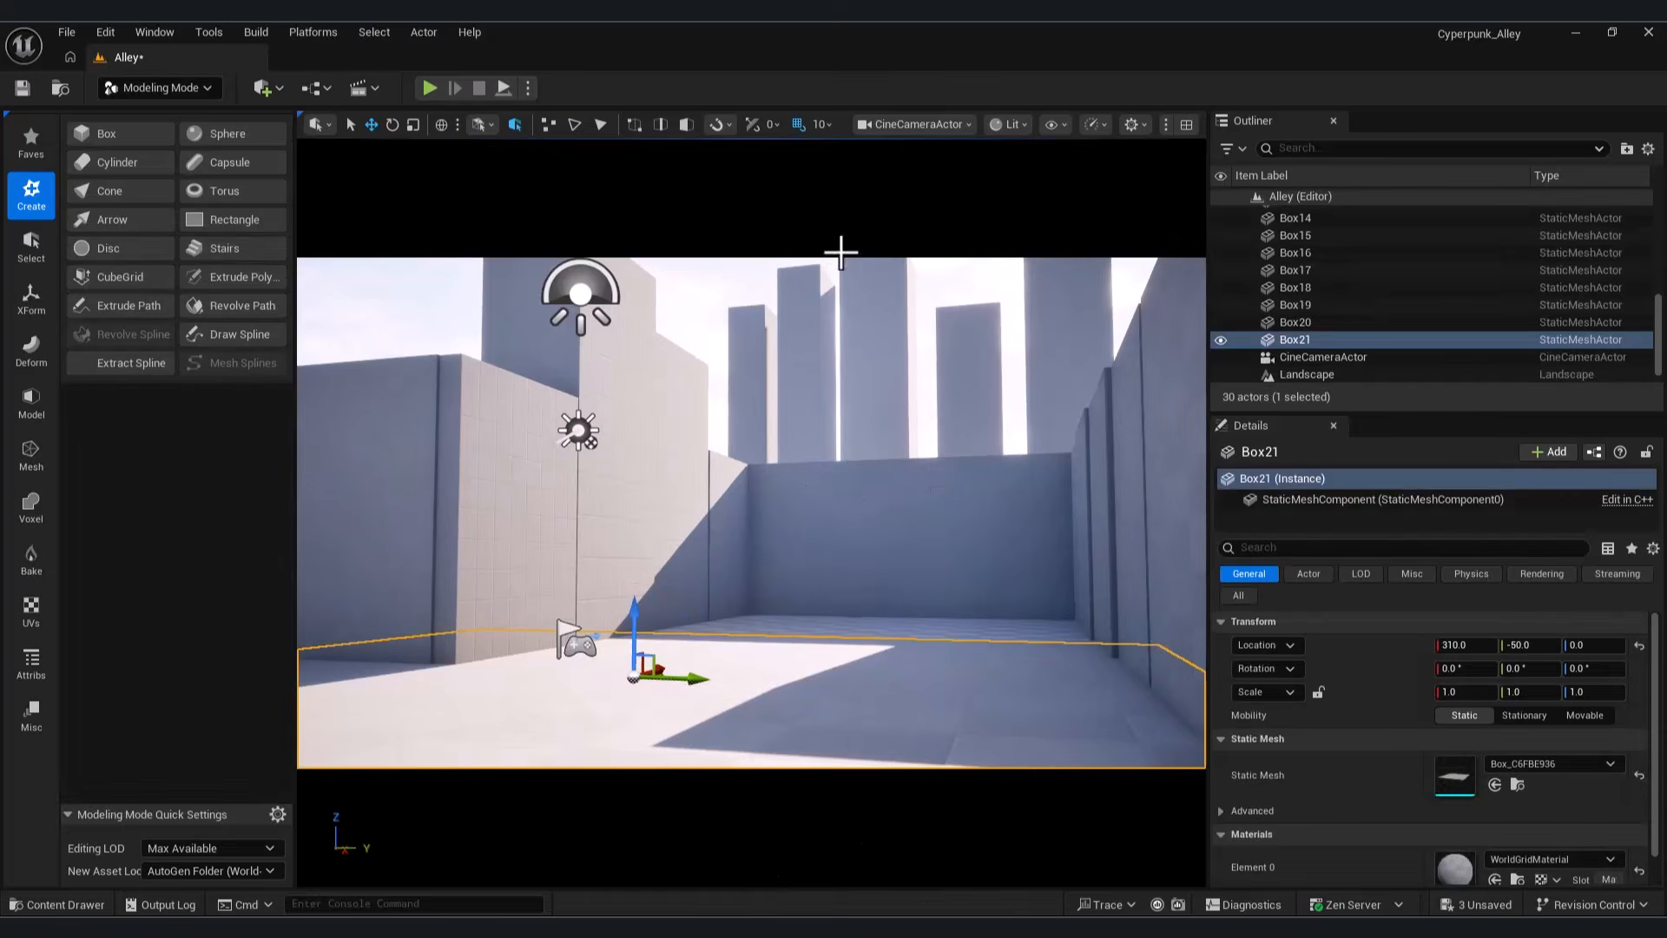
# Step: Return to the perspective view and scale the new ground box uniformly to 2.75
pyautogui.click(928, 126)
pyautogui.click(1045, 198)
pyautogui.moveTo(752, 416); pyautogui.dragTo(411, 145, button='right')
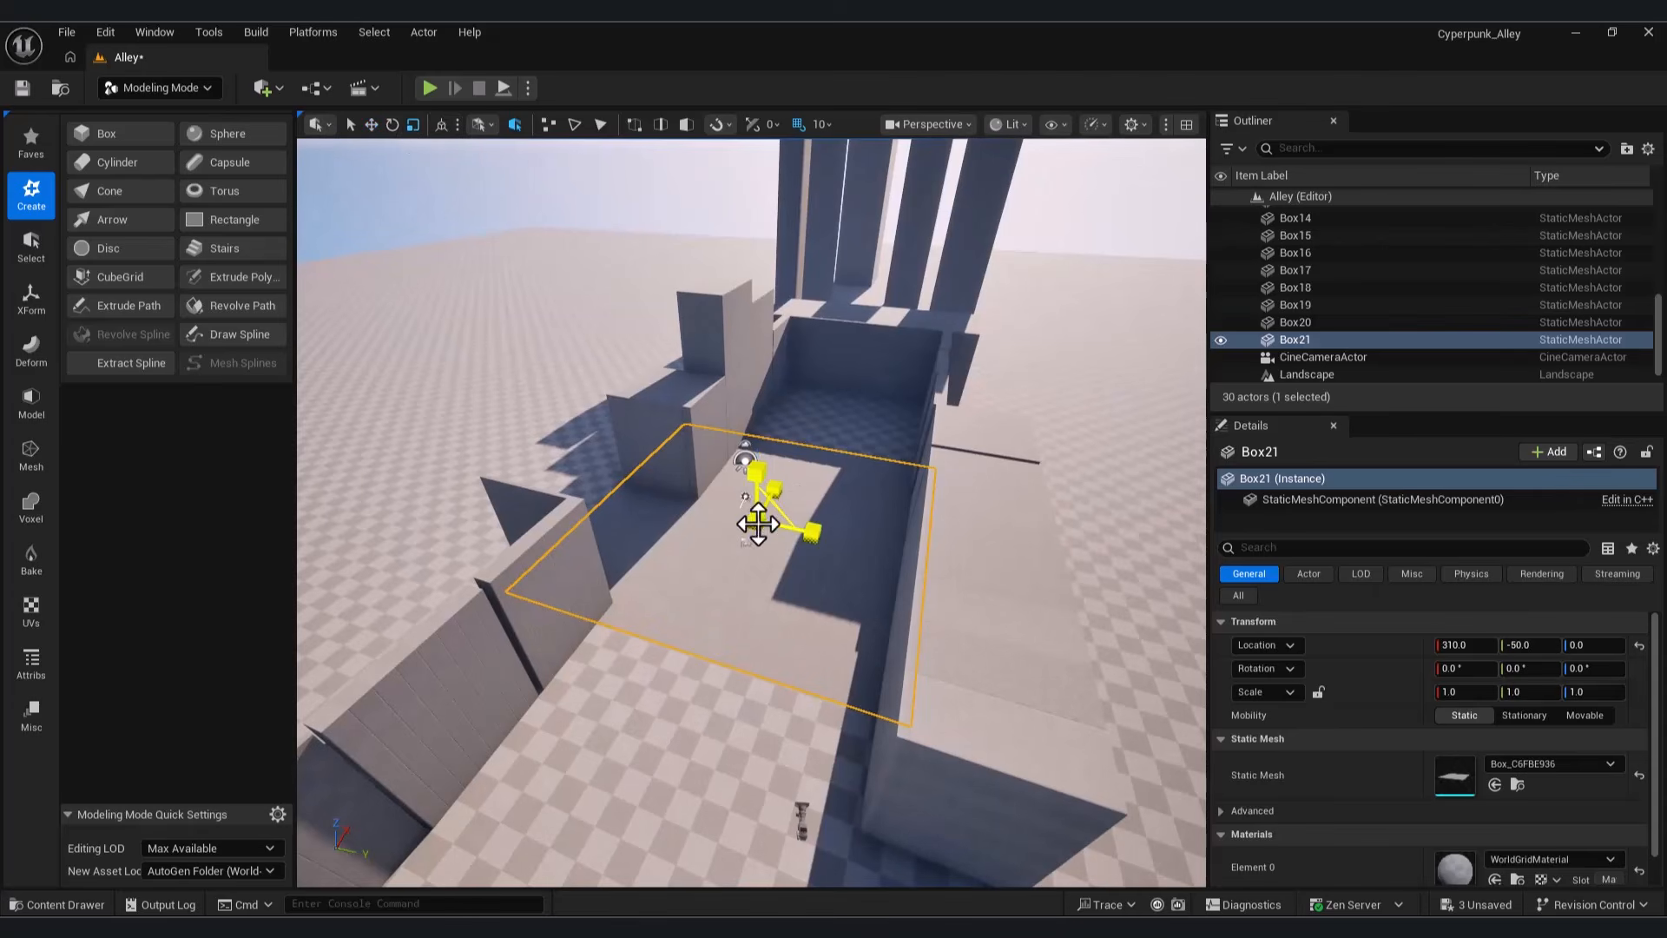
pyautogui.moveTo(756, 521); pyautogui.dragTo(847, 487)
pyautogui.moveTo(644, 434); pyautogui.dragTo(634, 373, button='right')
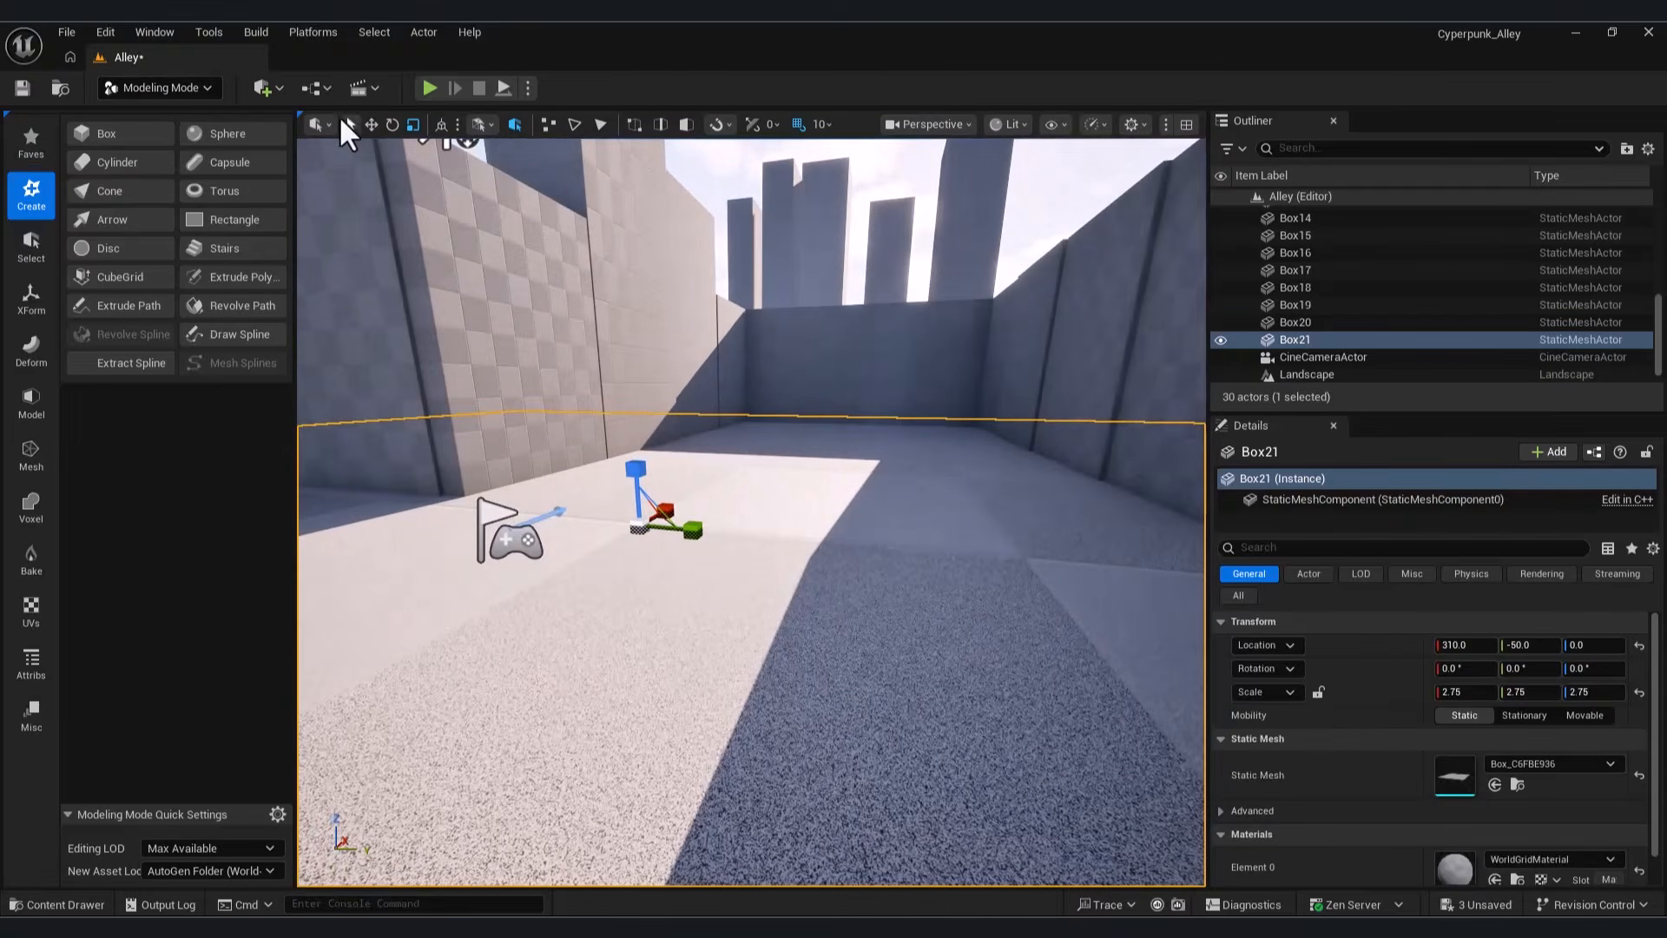
# Step: Switch to Quixel Bridge and examine the downloaded Damaged Road and Crushed Asphalt Ground surfaces
pyautogui.click(1161, 856)
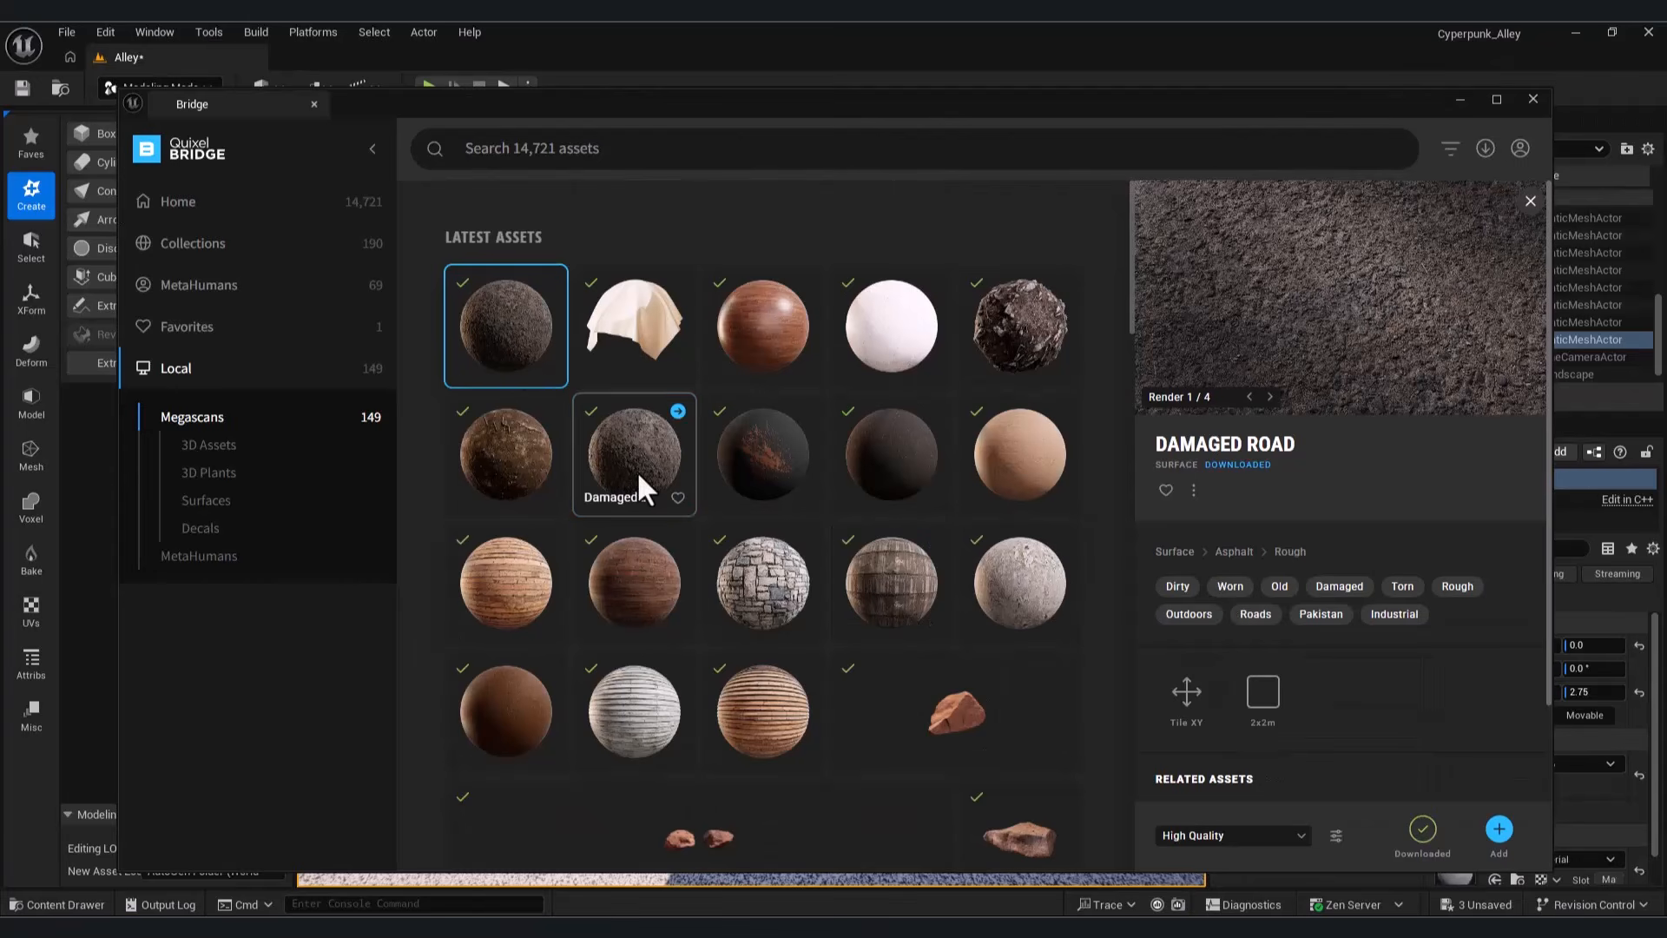
pyautogui.scroll(-10, 659, 460)
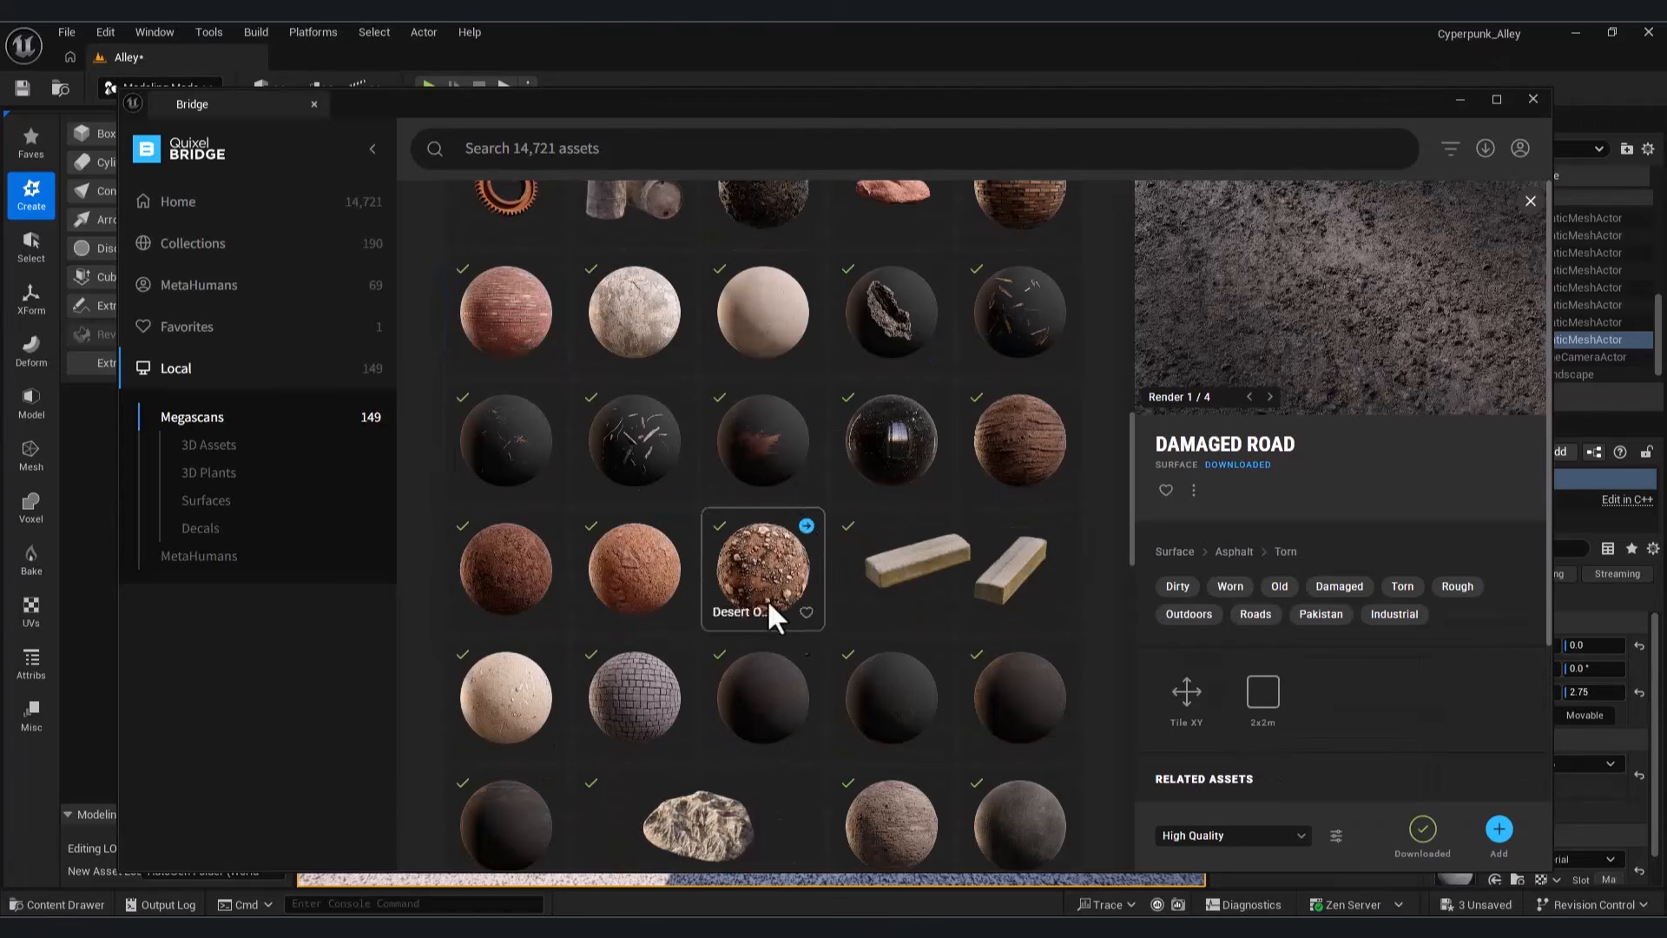
pyautogui.scroll(-10, 794, 565)
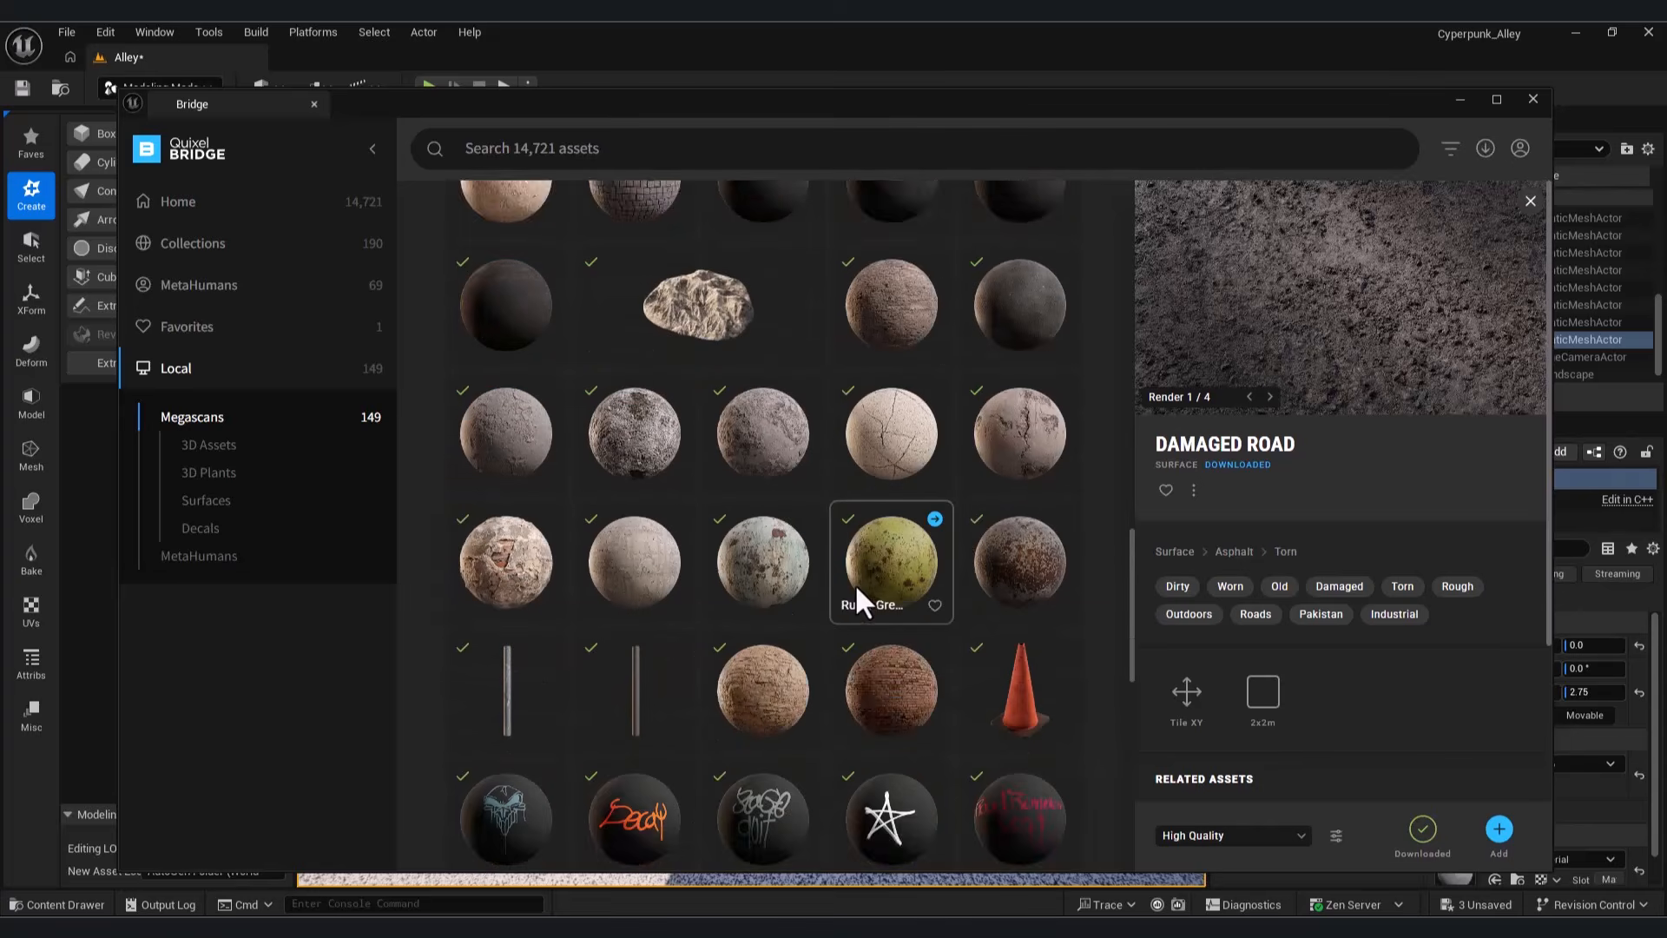
pyautogui.moveTo(1127, 509); pyautogui.dragTo(1118, 368)
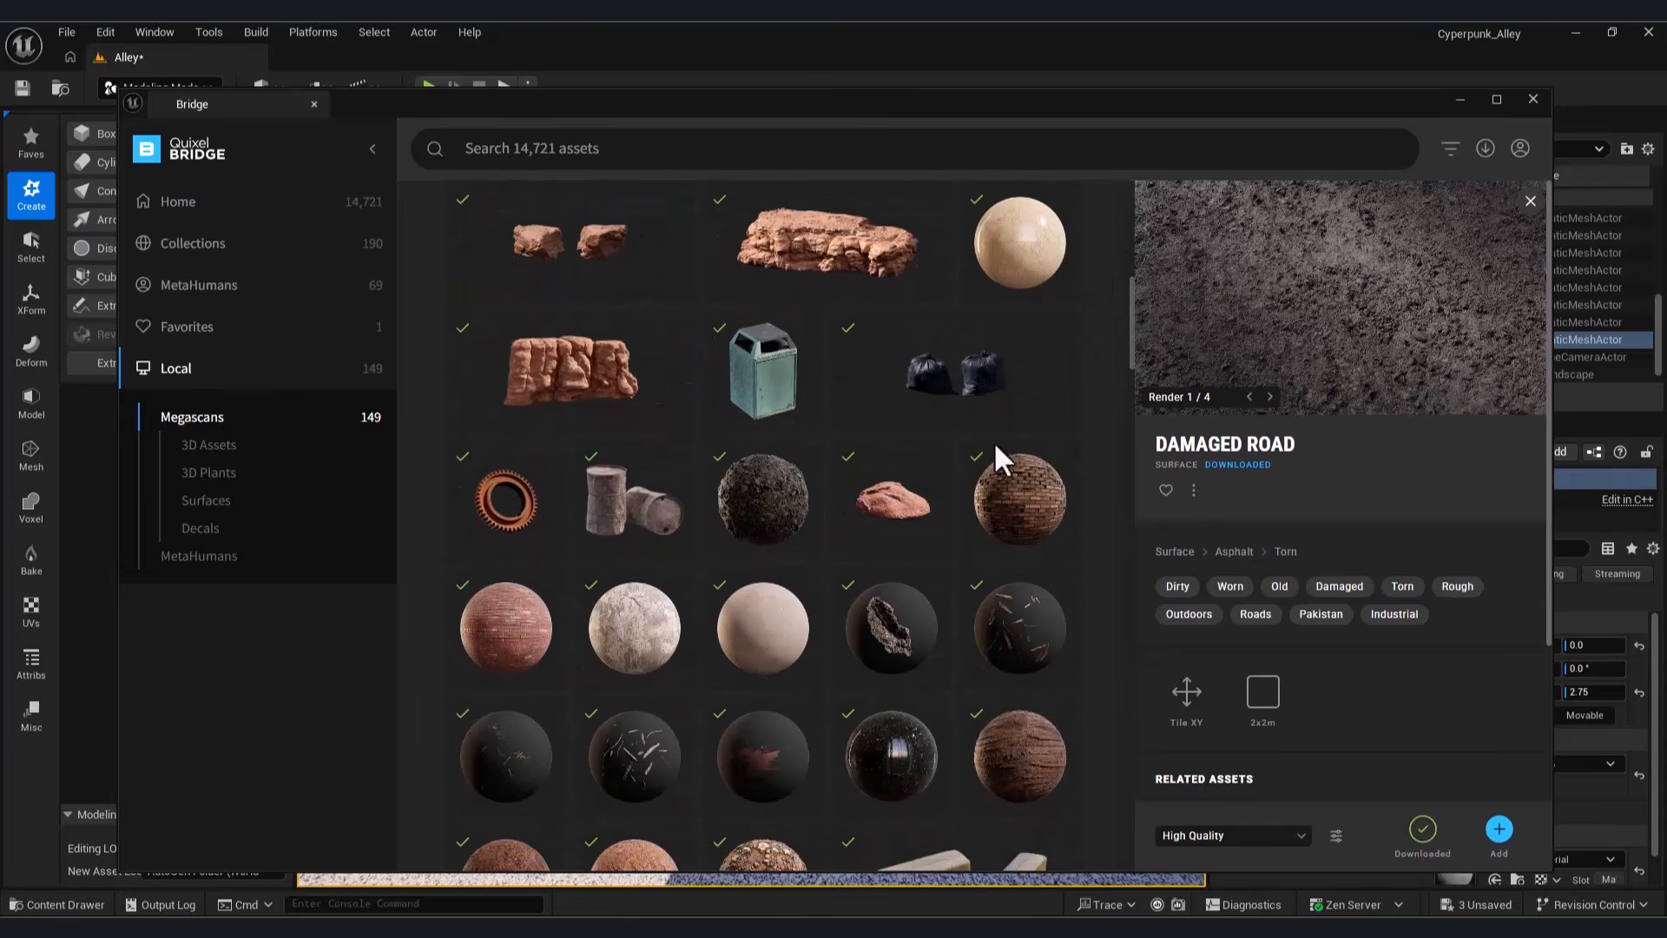
pyautogui.click(807, 514)
pyautogui.scroll(10, 970, 543)
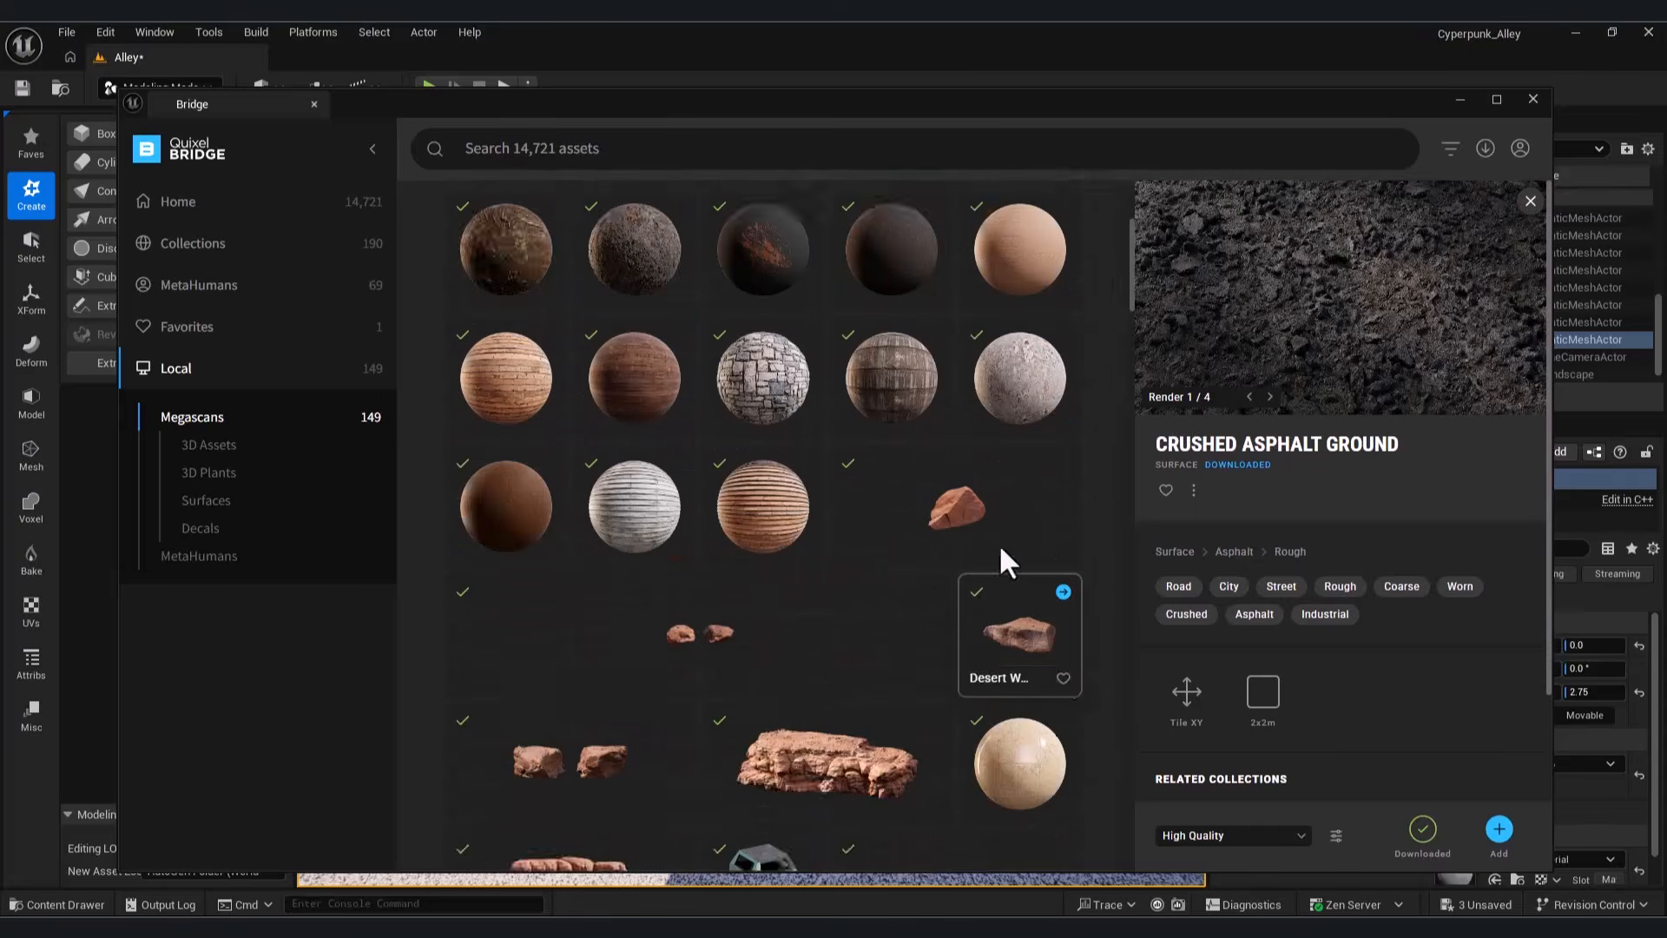
pyautogui.click(660, 445)
pyautogui.click(536, 350)
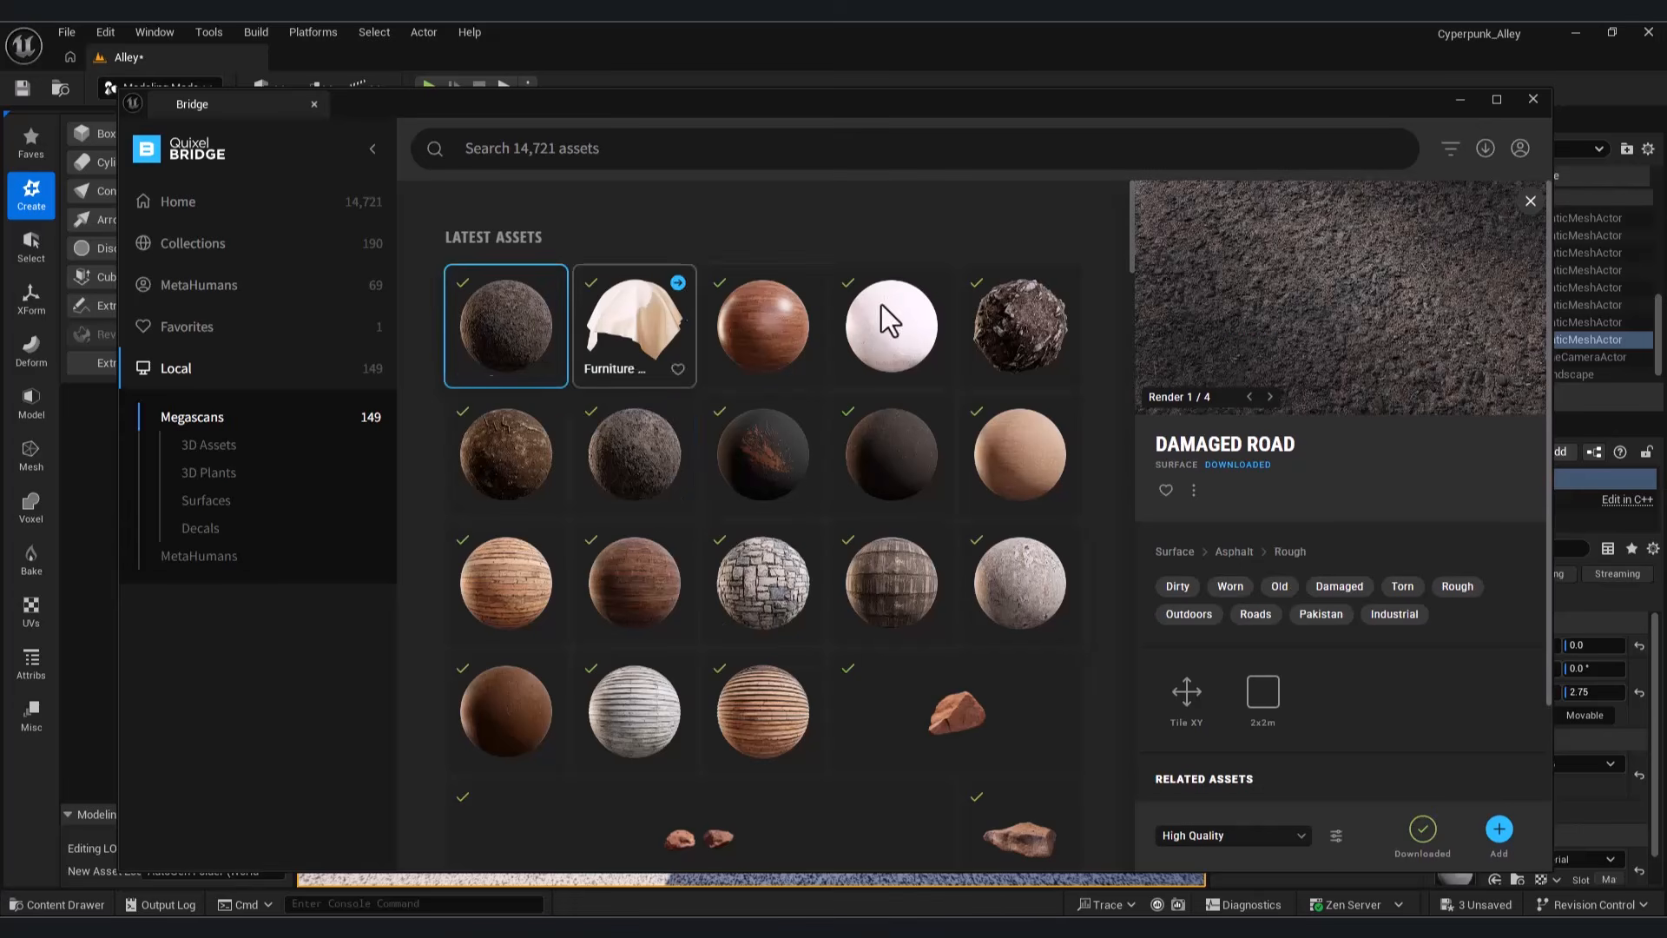
pyautogui.click(641, 456)
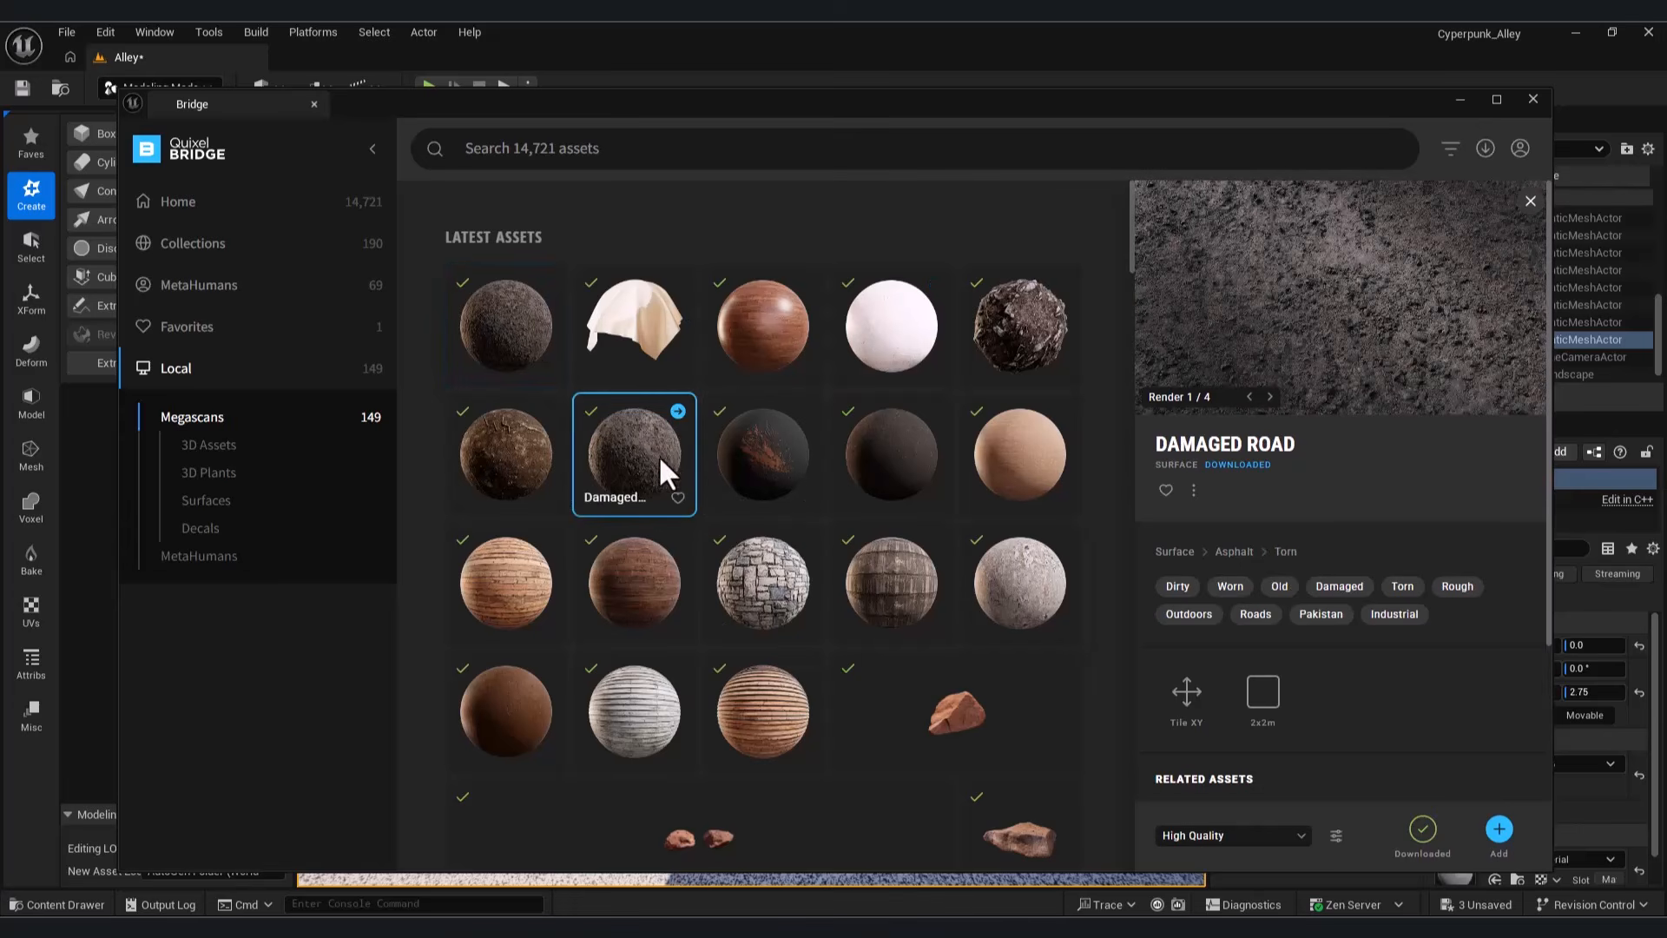
# Step: Create a Megascans material blend named BlendMaterial in /Game/BlendMaterials from the Crushed Asphalt Ground material instance
pyautogui.click(1458, 100)
pyautogui.click(96, 904)
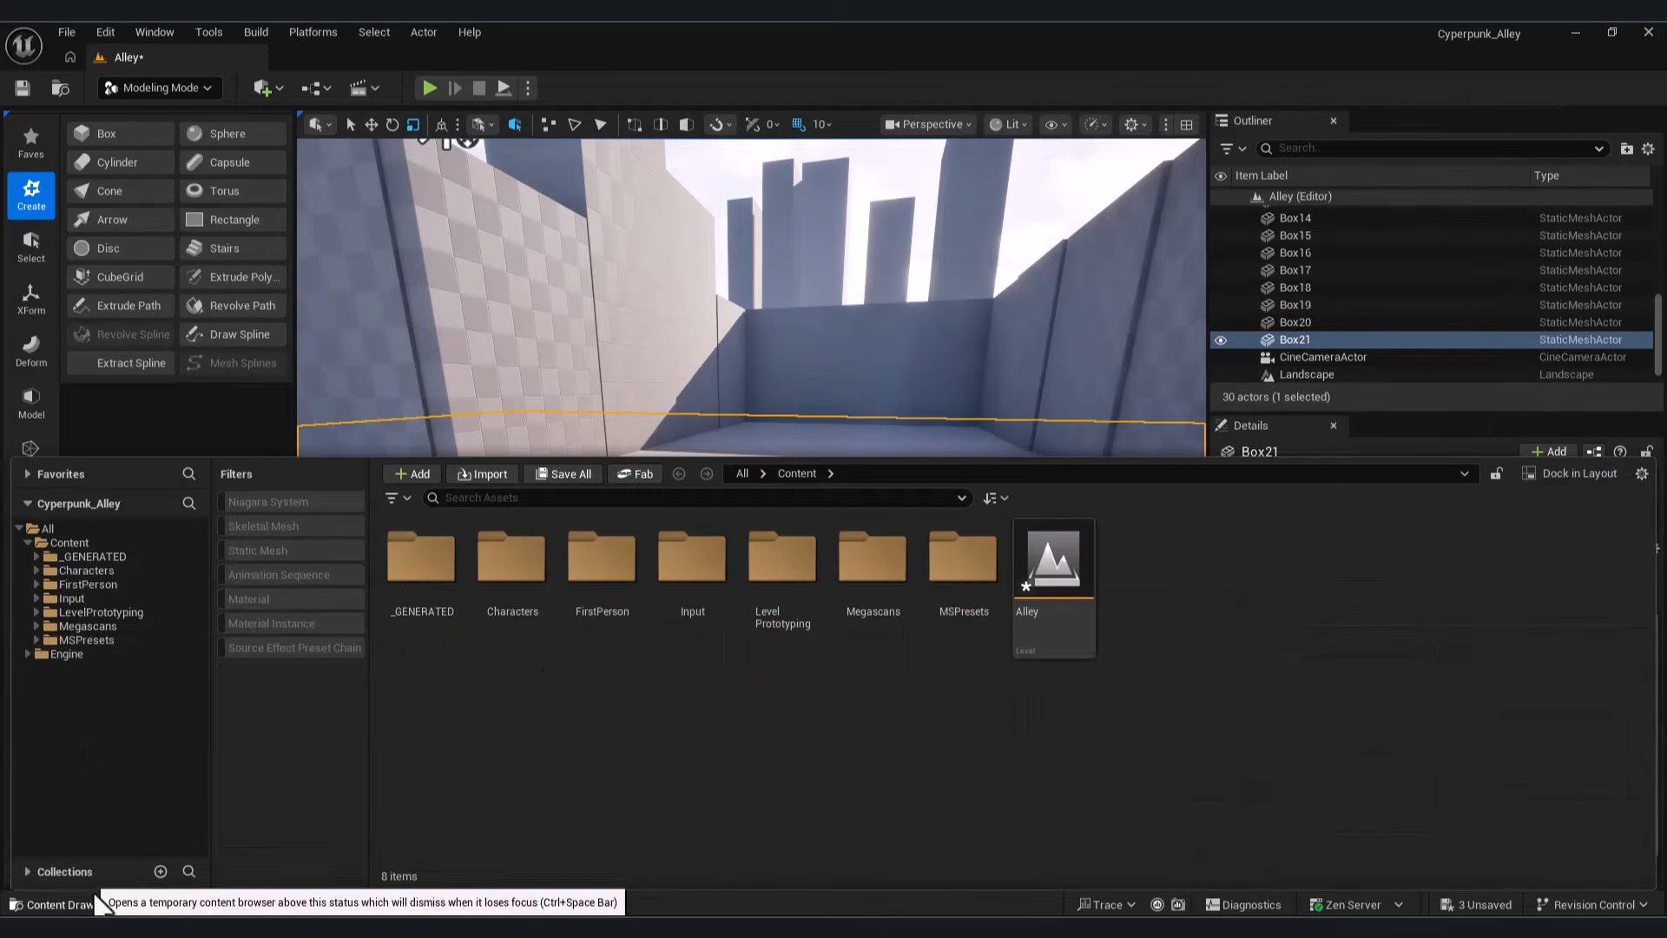
pyautogui.click(87, 627)
pyautogui.doubleClick(401, 560)
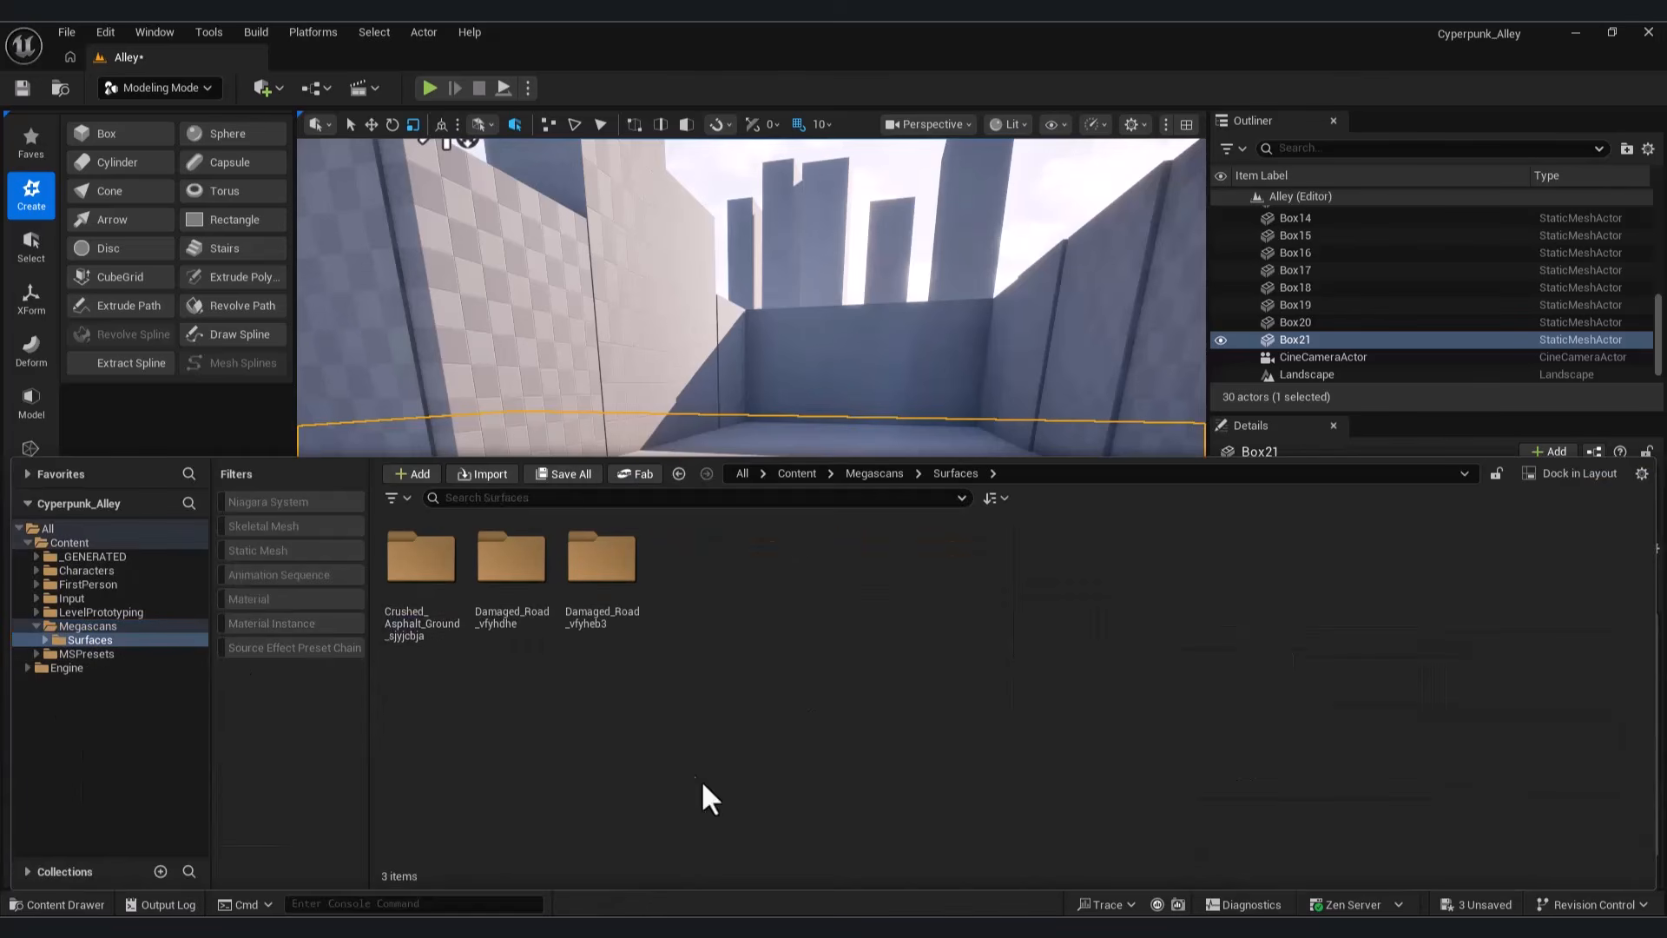
pyautogui.doubleClick(427, 573)
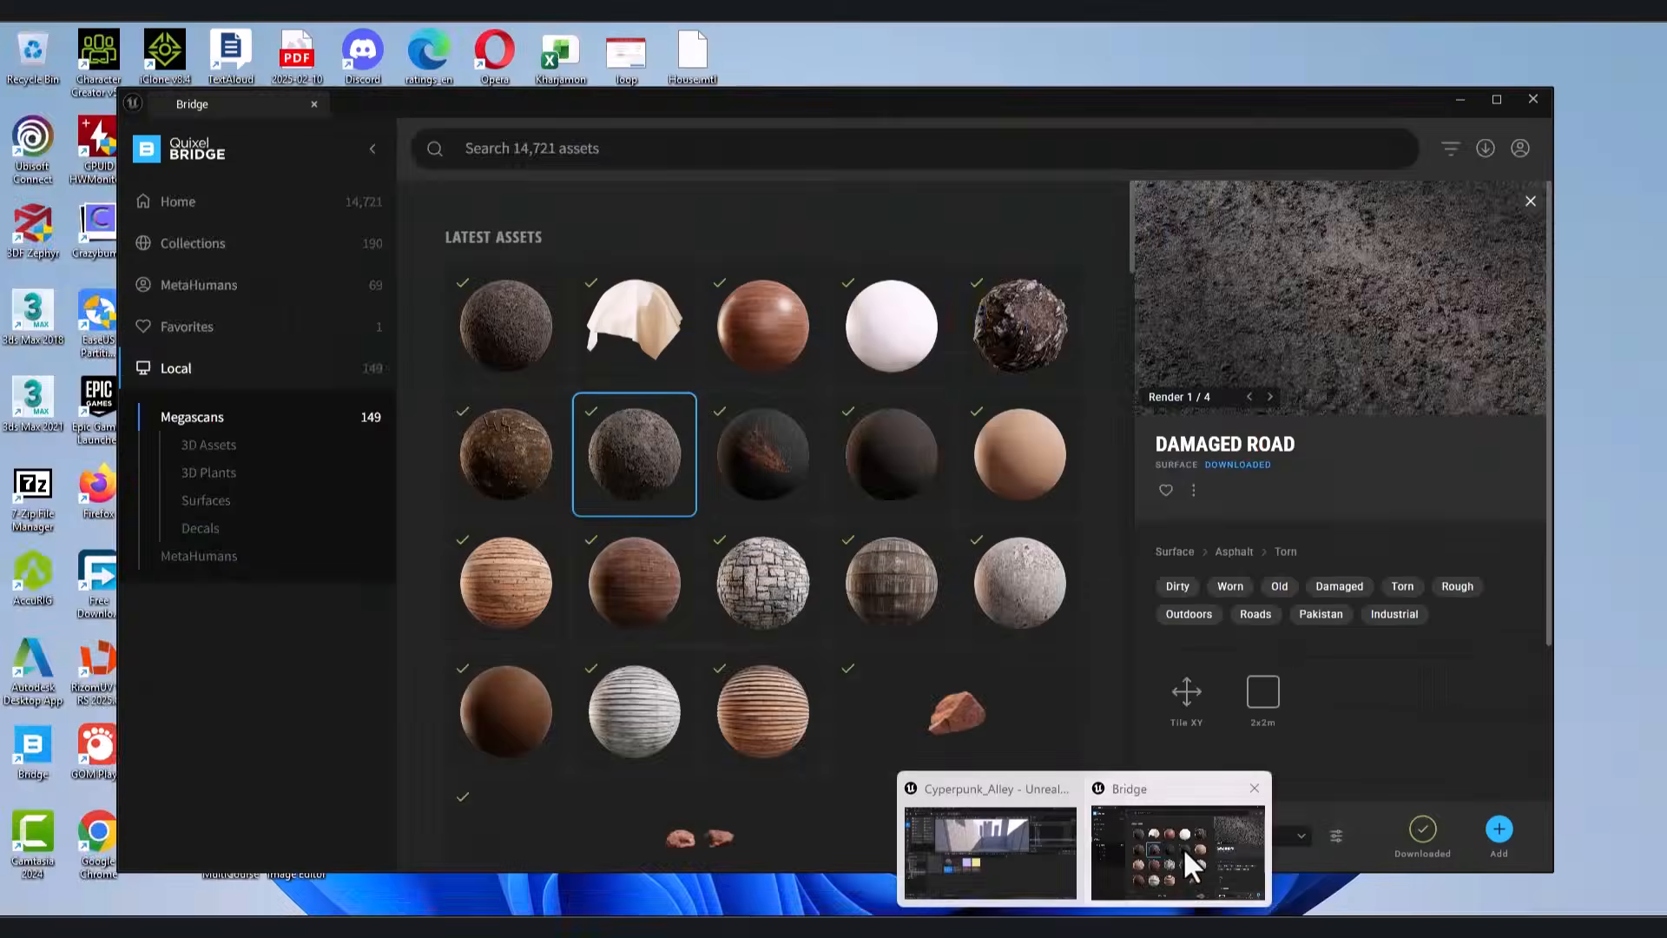
pyautogui.click(1182, 846)
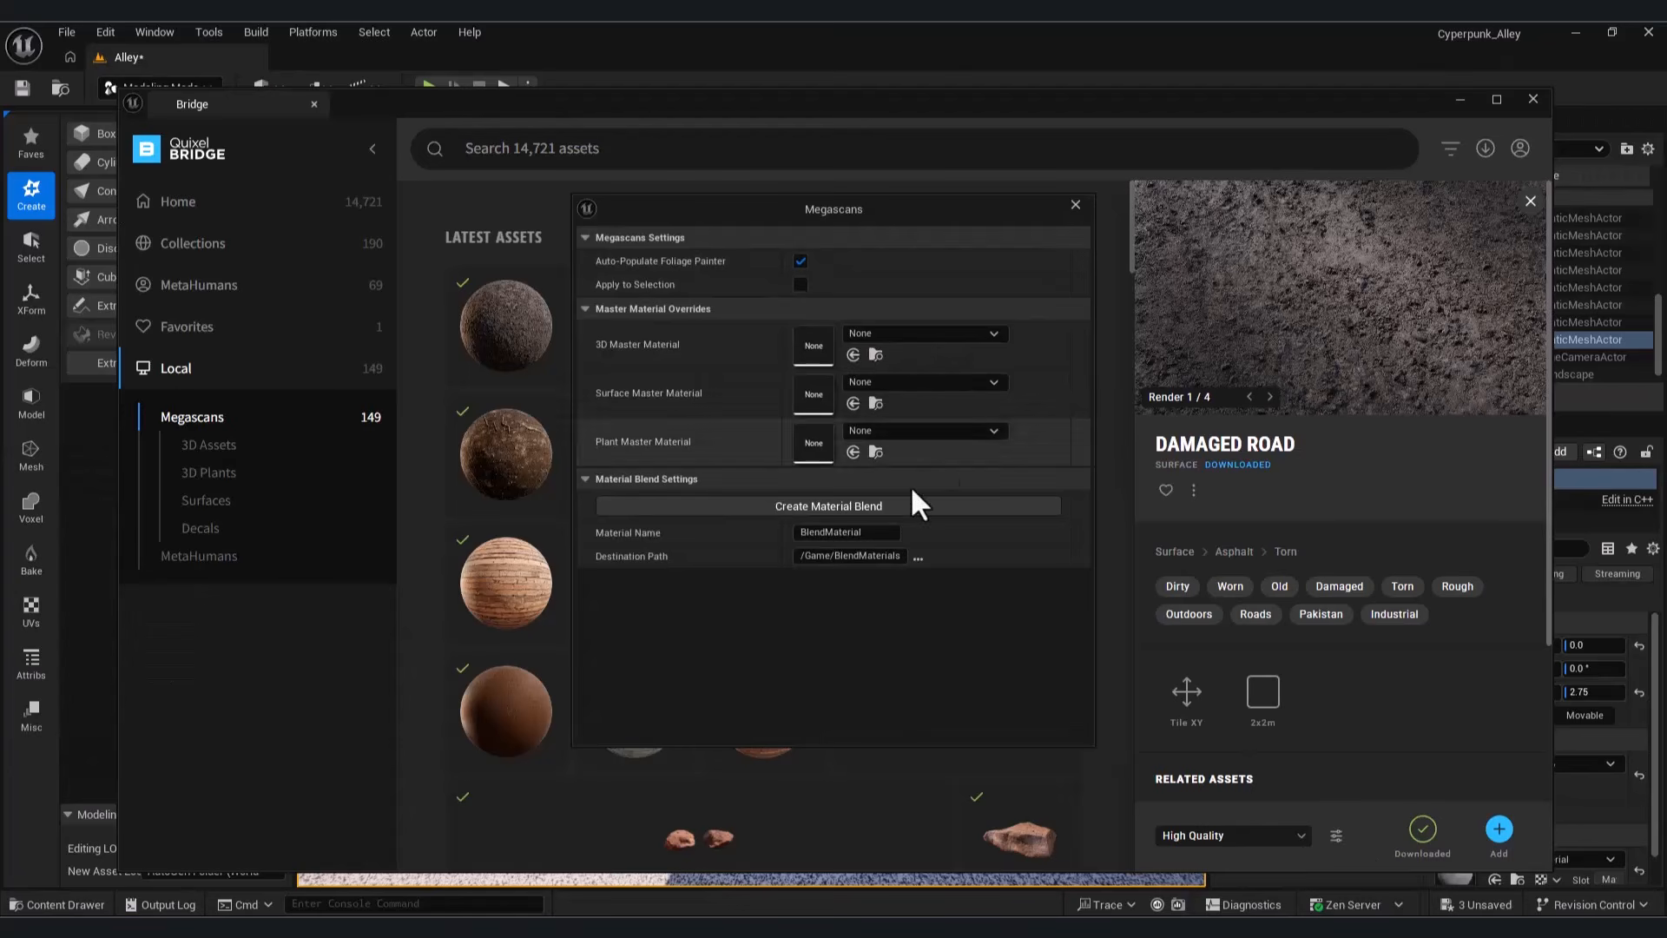
pyautogui.click(860, 502)
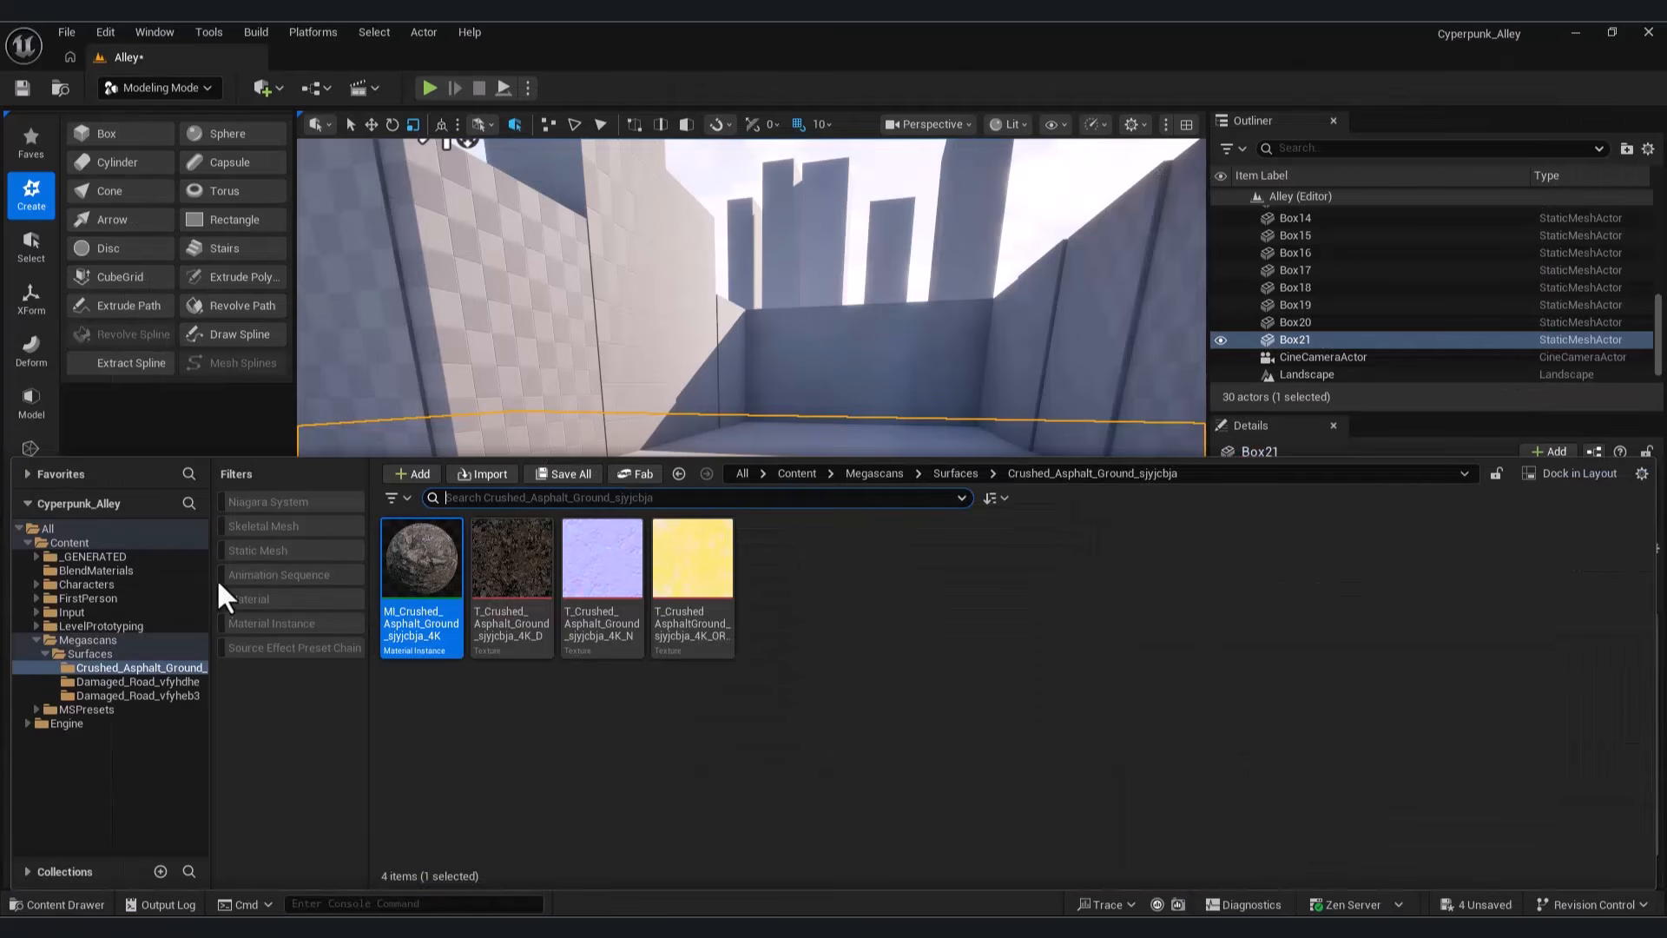
# Step: Open the BlendMaterial instance from the BlendMaterials folder for editing
pyautogui.click(140, 566)
pyautogui.doubleClick(421, 564)
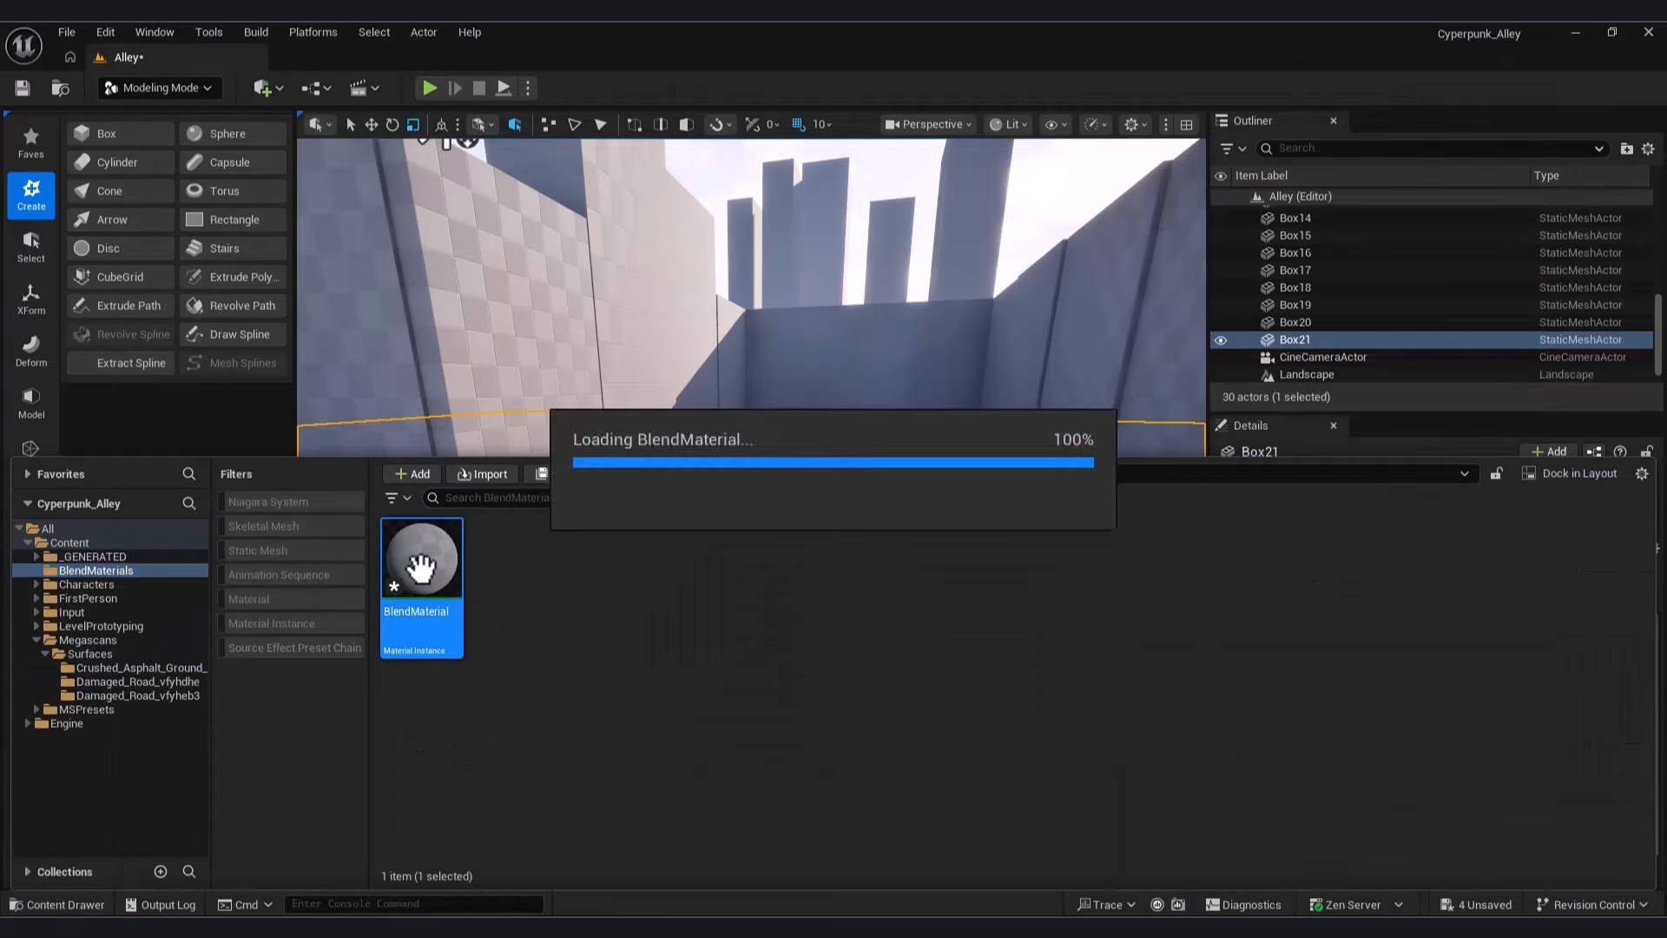
pyautogui.scroll(-5, 568, 547)
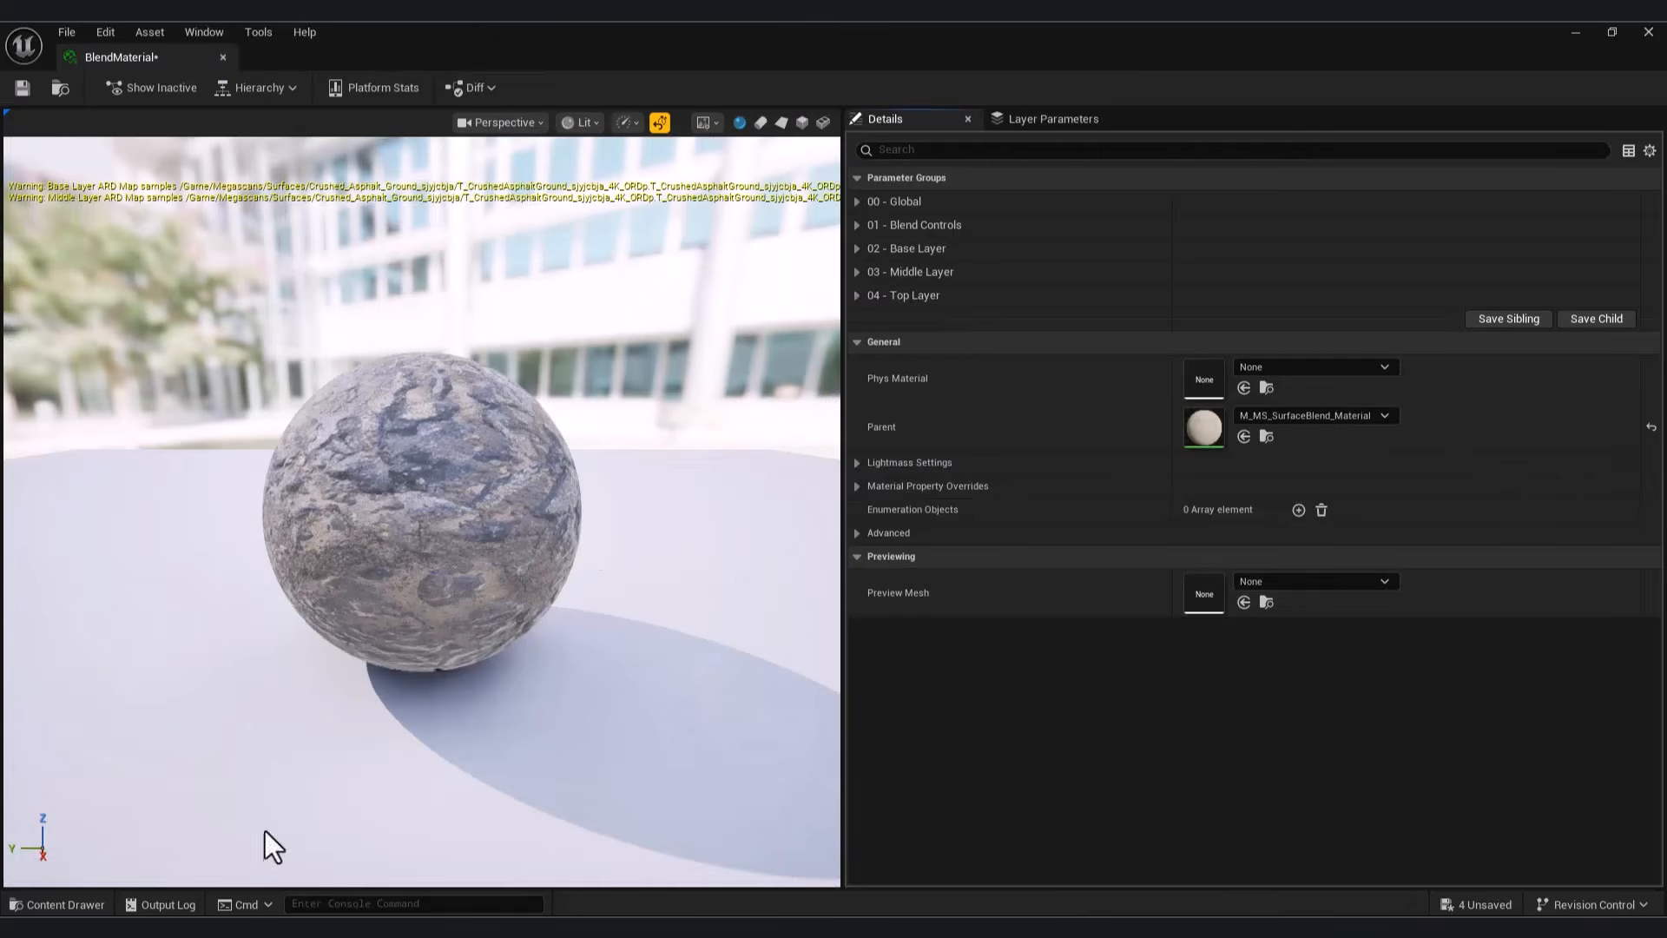
# Step: Set the Base Layer Albedo Map to T_Damaged_Road_vfyheb3_4K_D from the Damaged_Road_vfyheb3 folder
pyautogui.click(65, 904)
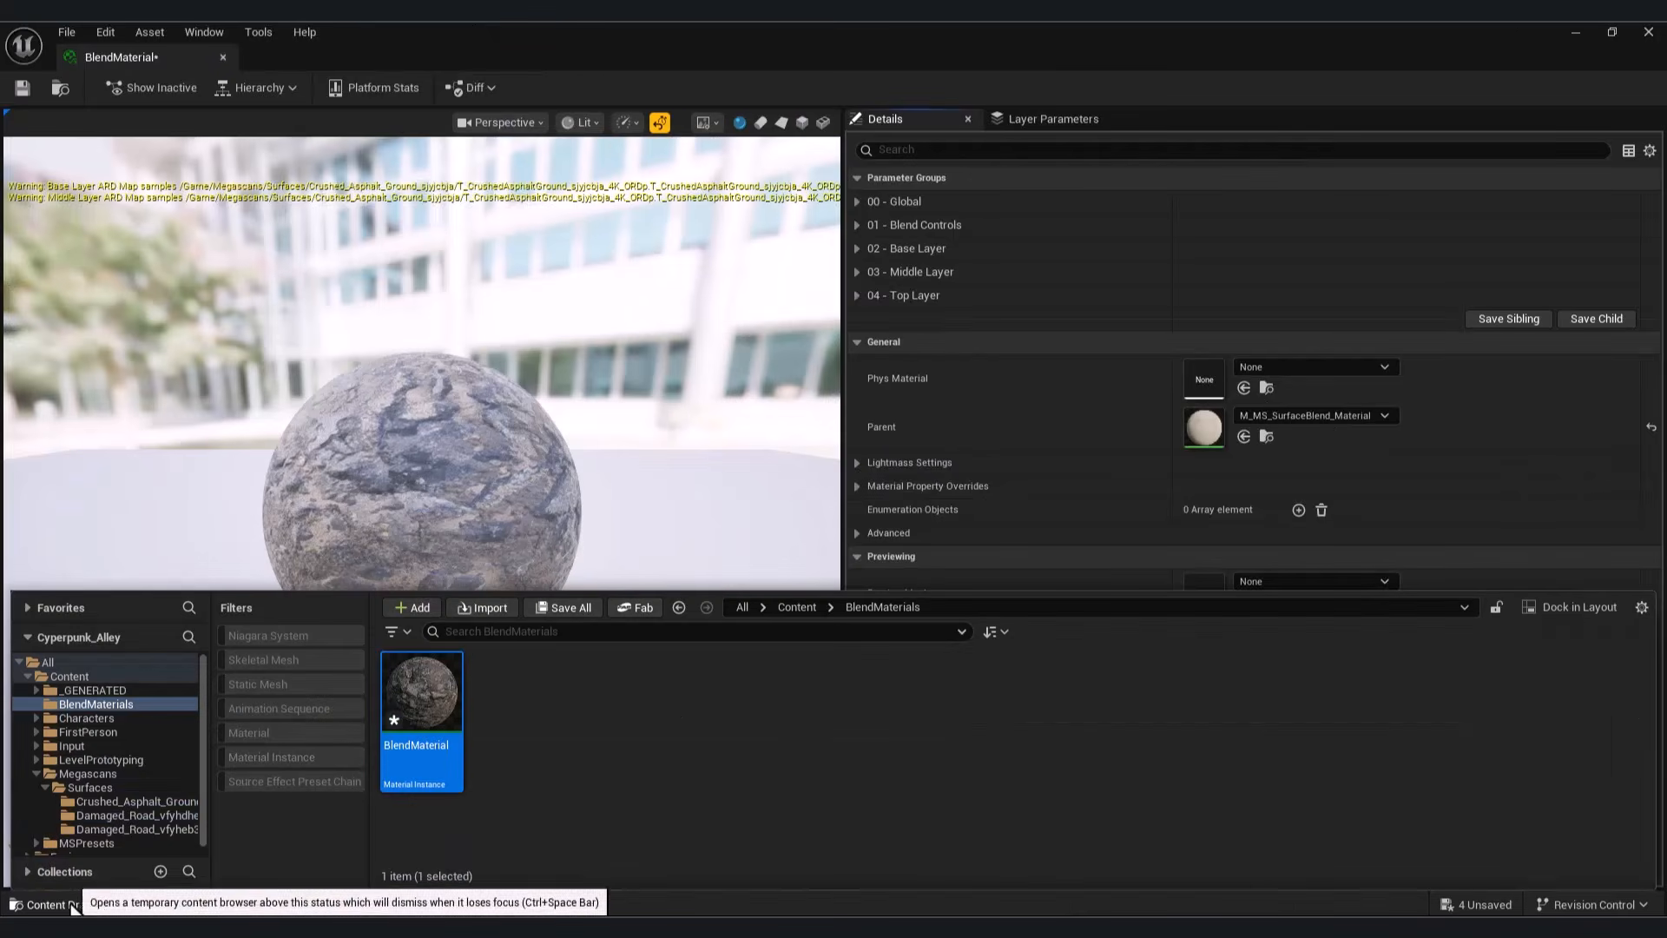
pyautogui.click(857, 247)
pyautogui.click(56, 904)
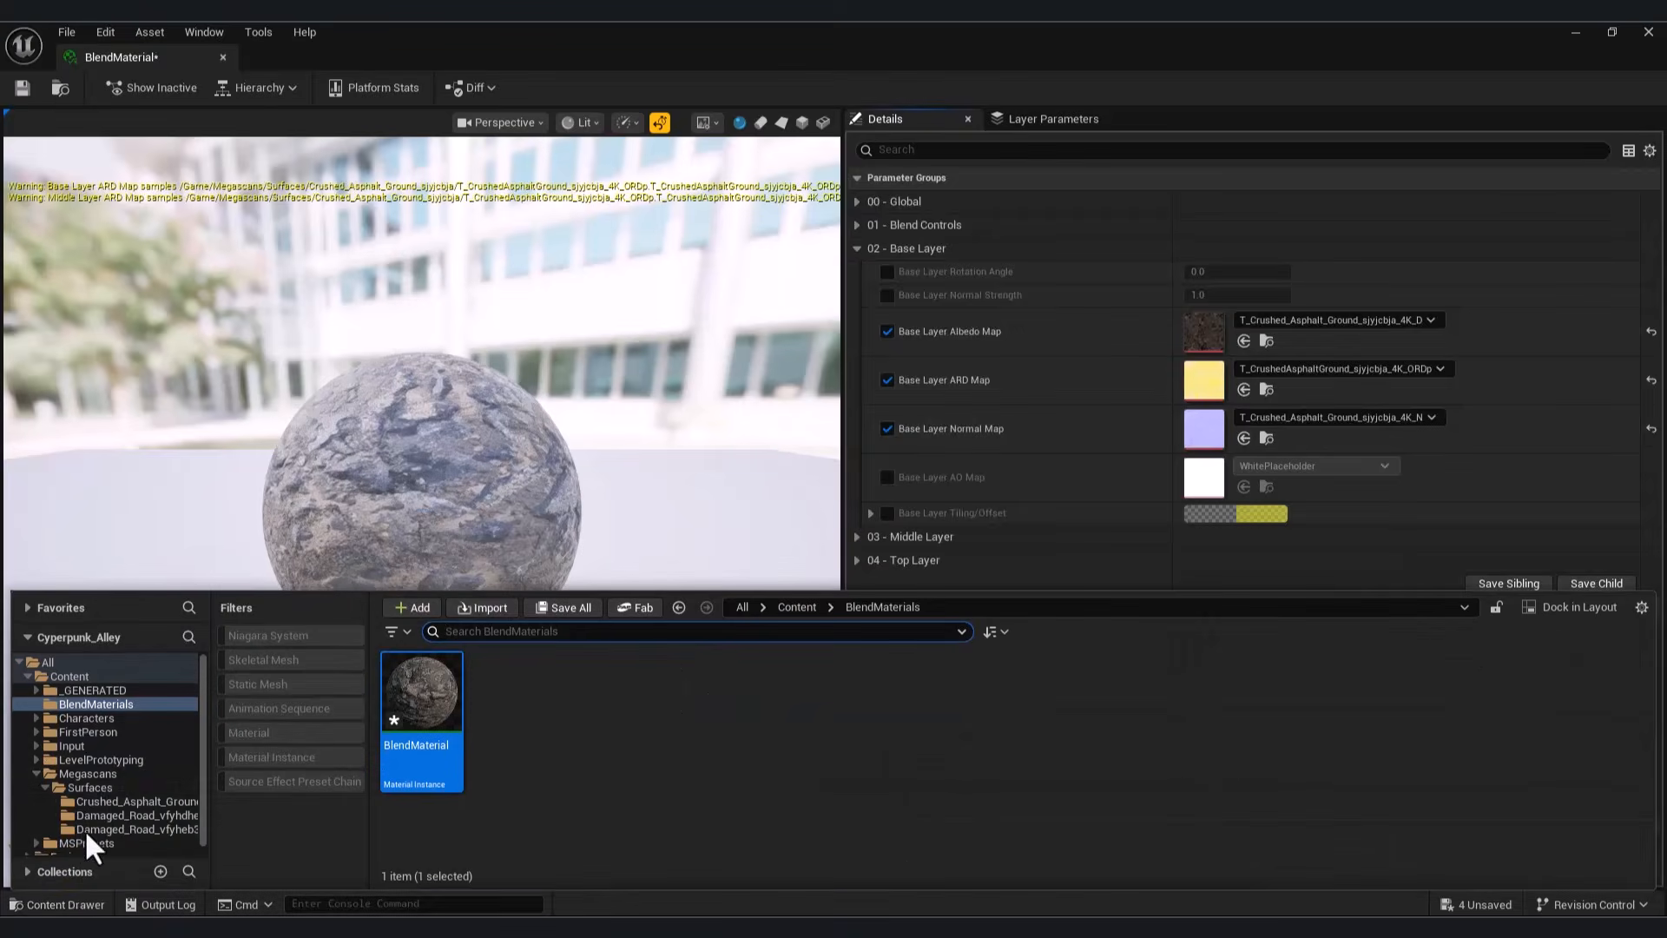
pyautogui.click(125, 800)
pyautogui.click(134, 815)
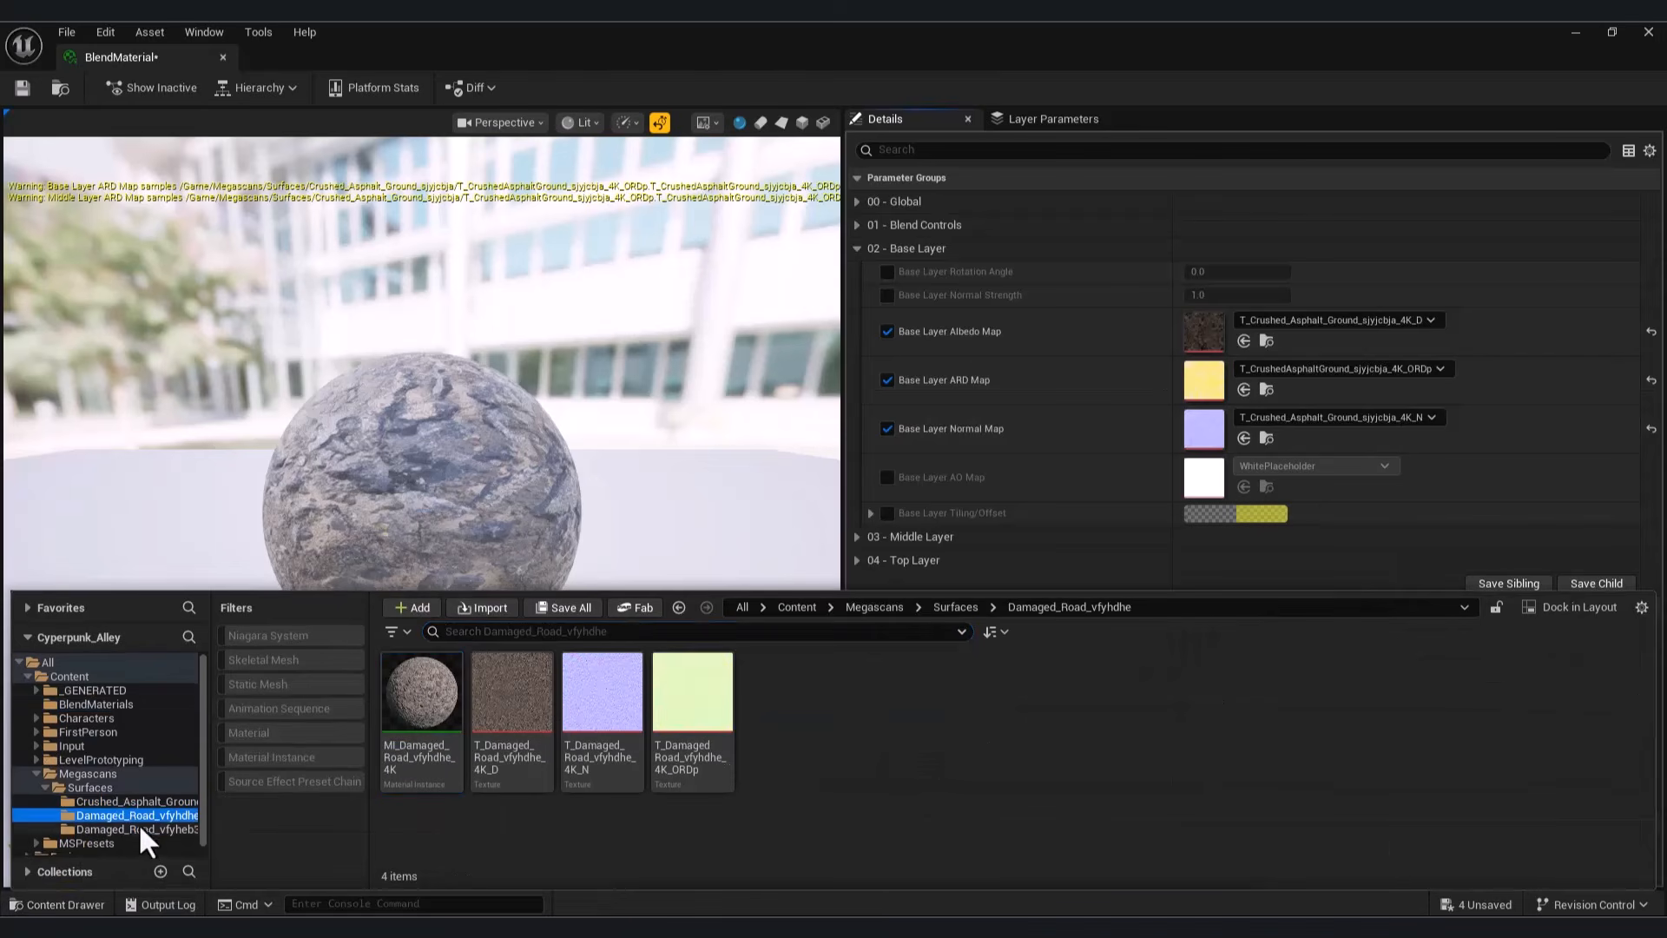
pyautogui.click(138, 828)
pyautogui.click(534, 686)
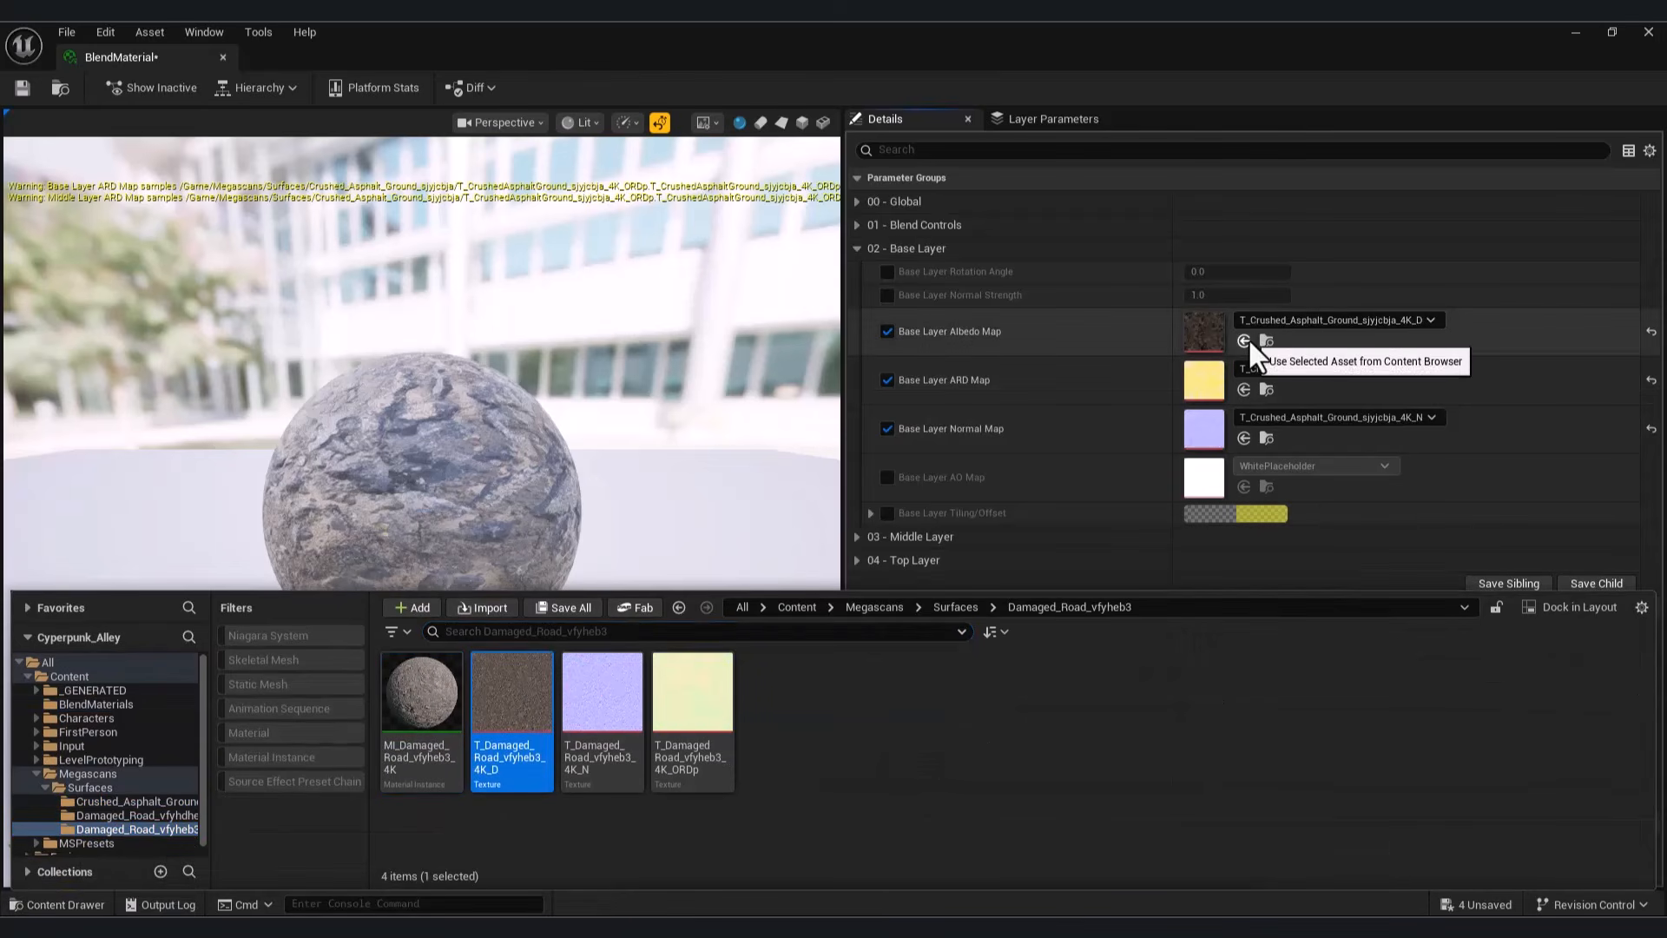
pyautogui.click(1245, 339)
# Step: Assign T_Damaged_Road_vfyheb3_4K_N as Base Layer Normal Map and T_DamagedRoad_vfyheb3_4K_ORDp as Base Layer ARD Map
pyautogui.click(61, 903)
pyautogui.click(599, 686)
pyautogui.click(1245, 438)
pyautogui.hotkey('ctrl', 'space')
pyautogui.click(695, 685)
pyautogui.click(1244, 389)
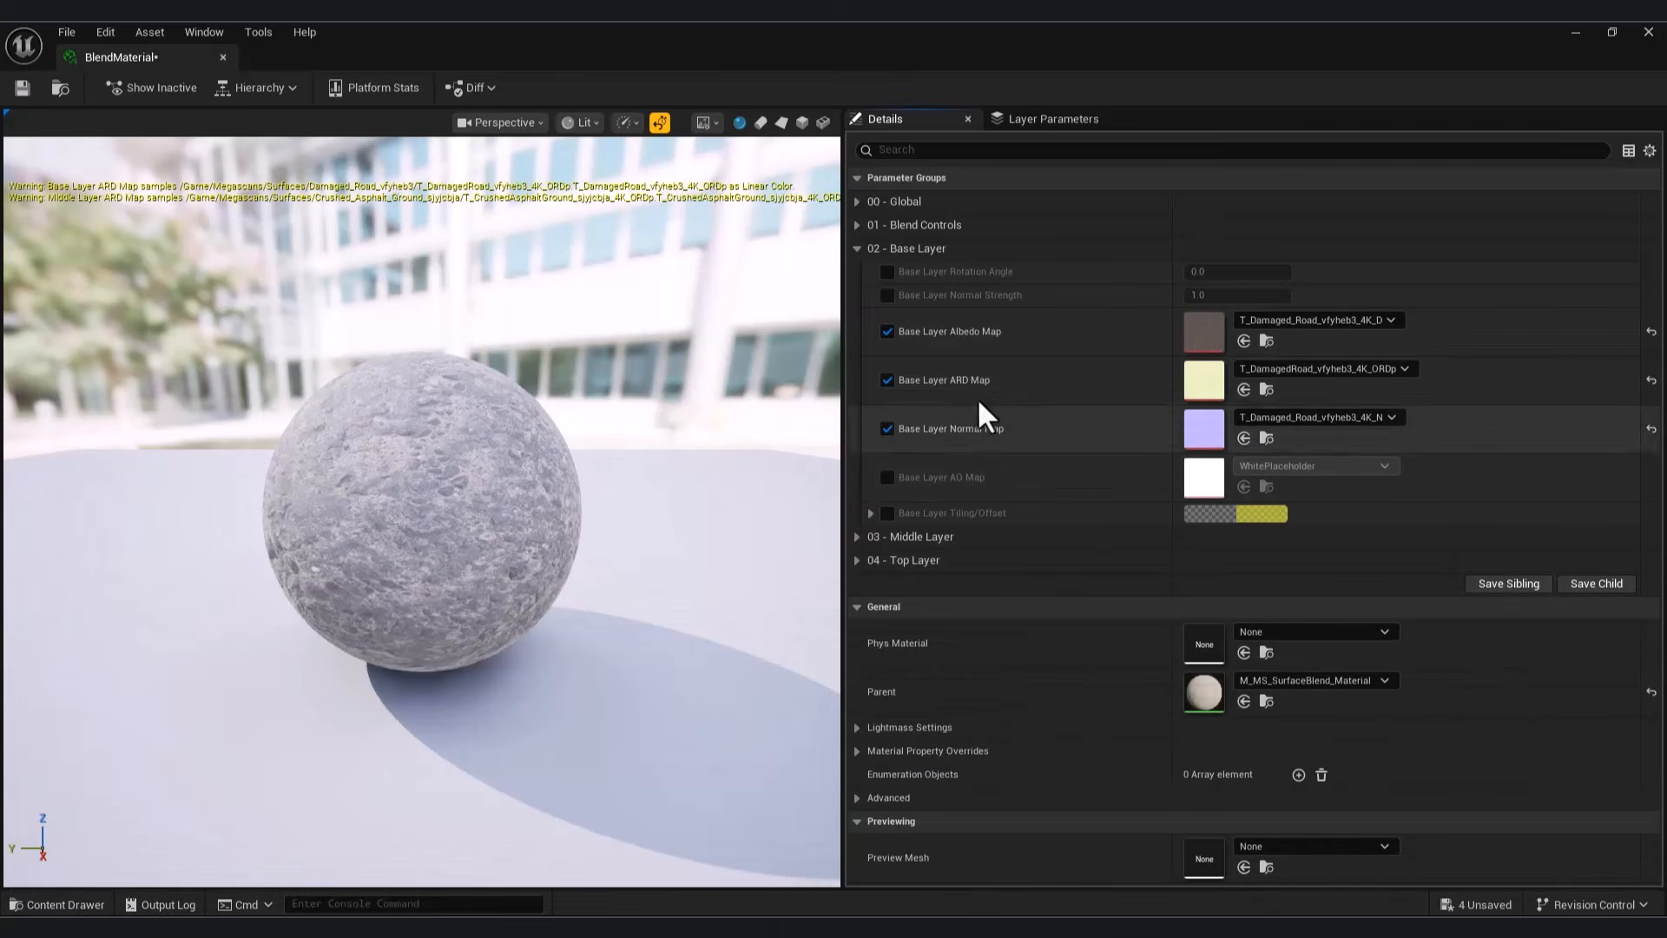
pyautogui.click(858, 249)
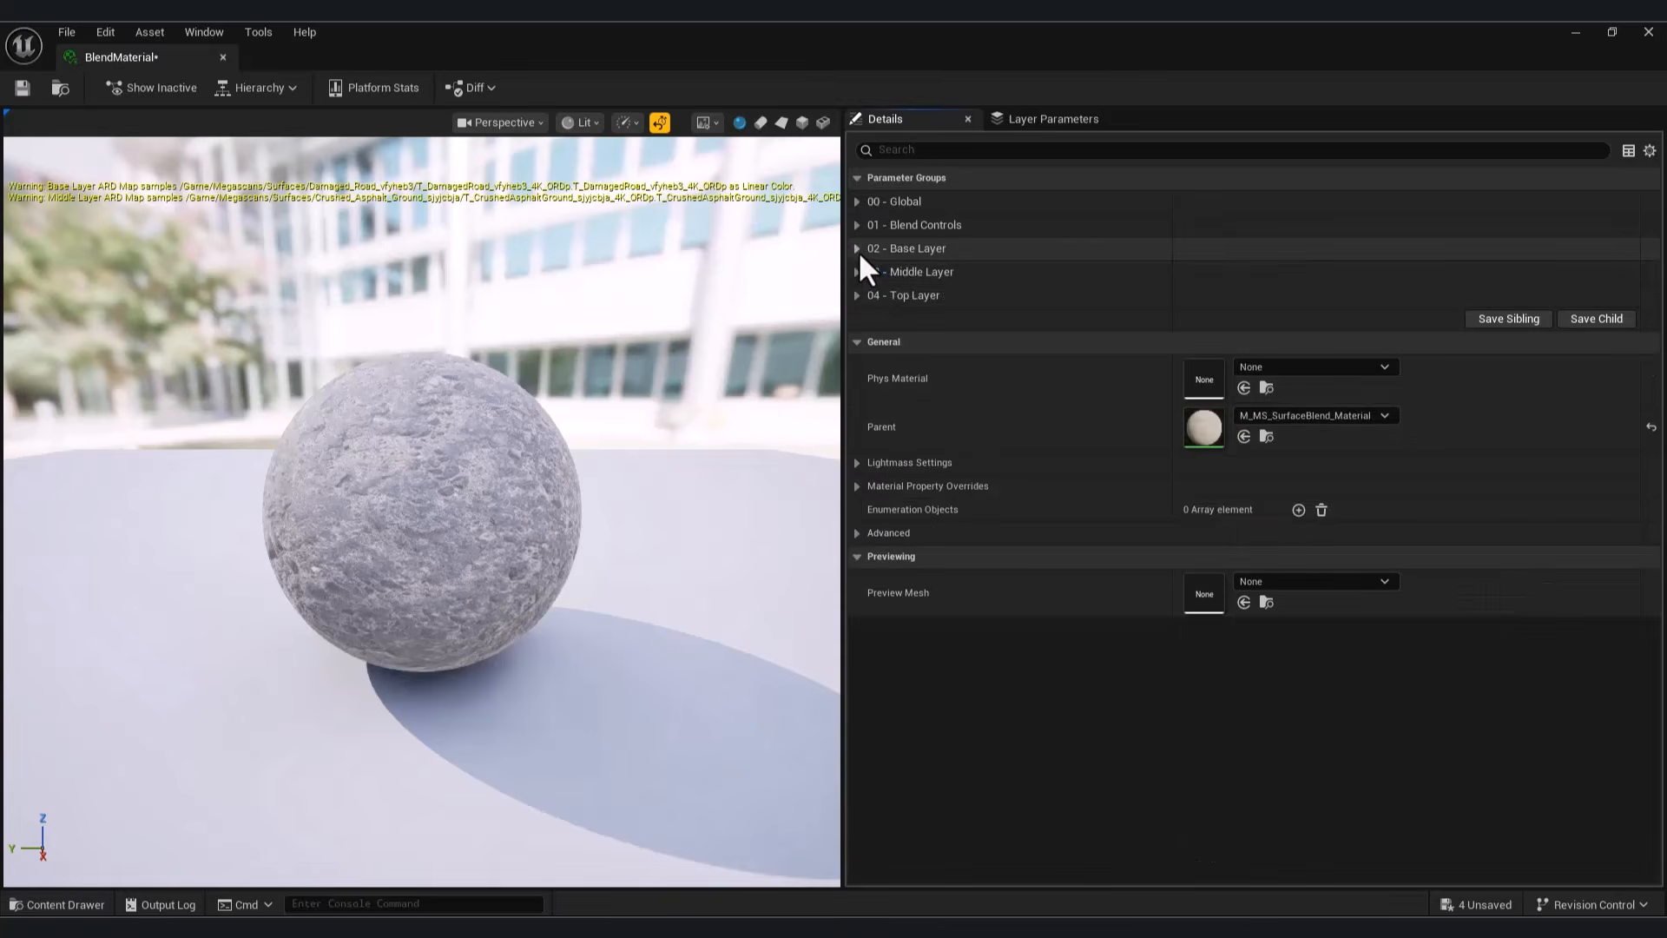
# Step: Set the Middle Layer Albedo Map to T_Damaged_Road_vfyhdhe_4K_D from the Damaged_Road_vfyhdhe folder
pyautogui.click(857, 272)
pyautogui.hotkey('ctrl', 'space')
pyautogui.click(125, 814)
pyautogui.click(512, 695)
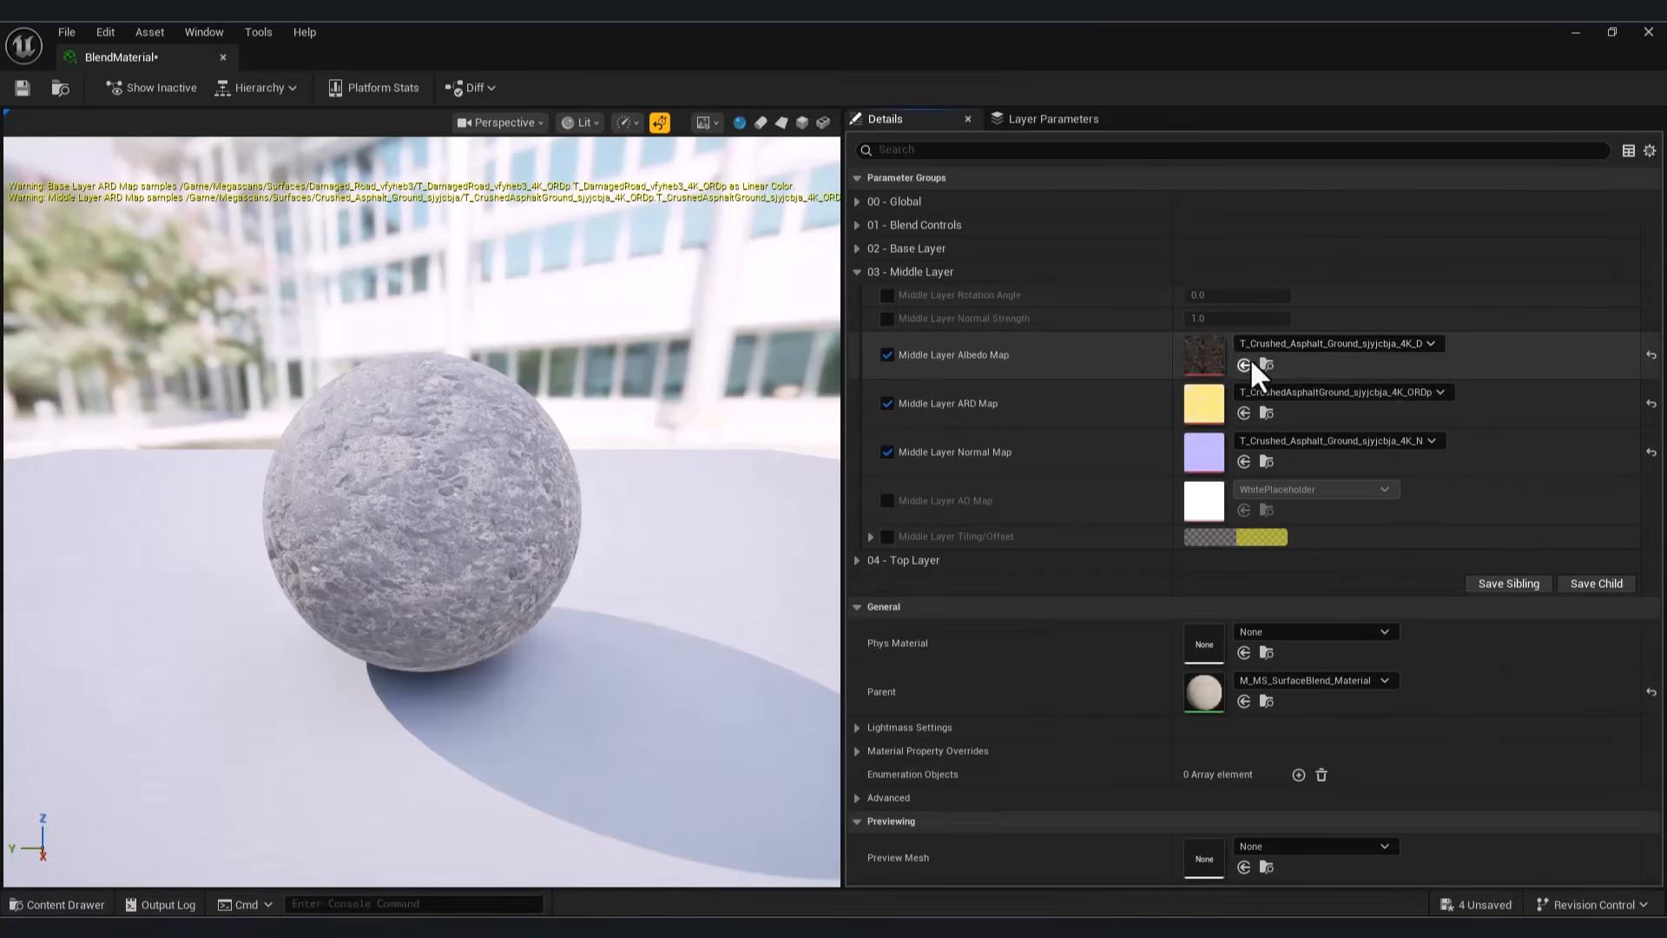
pyautogui.click(1244, 364)
# Step: Assign T_Damaged_Road_vfyhdhe_4K_N as Middle Layer Normal Map and T_DamagedRoad_vfyhdhe_4K_ORDp as Middle Layer ARD Map
pyautogui.hotkey('ctrl', 'space')
pyautogui.click(601, 695)
pyautogui.click(1244, 462)
pyautogui.click(43, 904)
pyautogui.click(692, 694)
pyautogui.click(1244, 413)
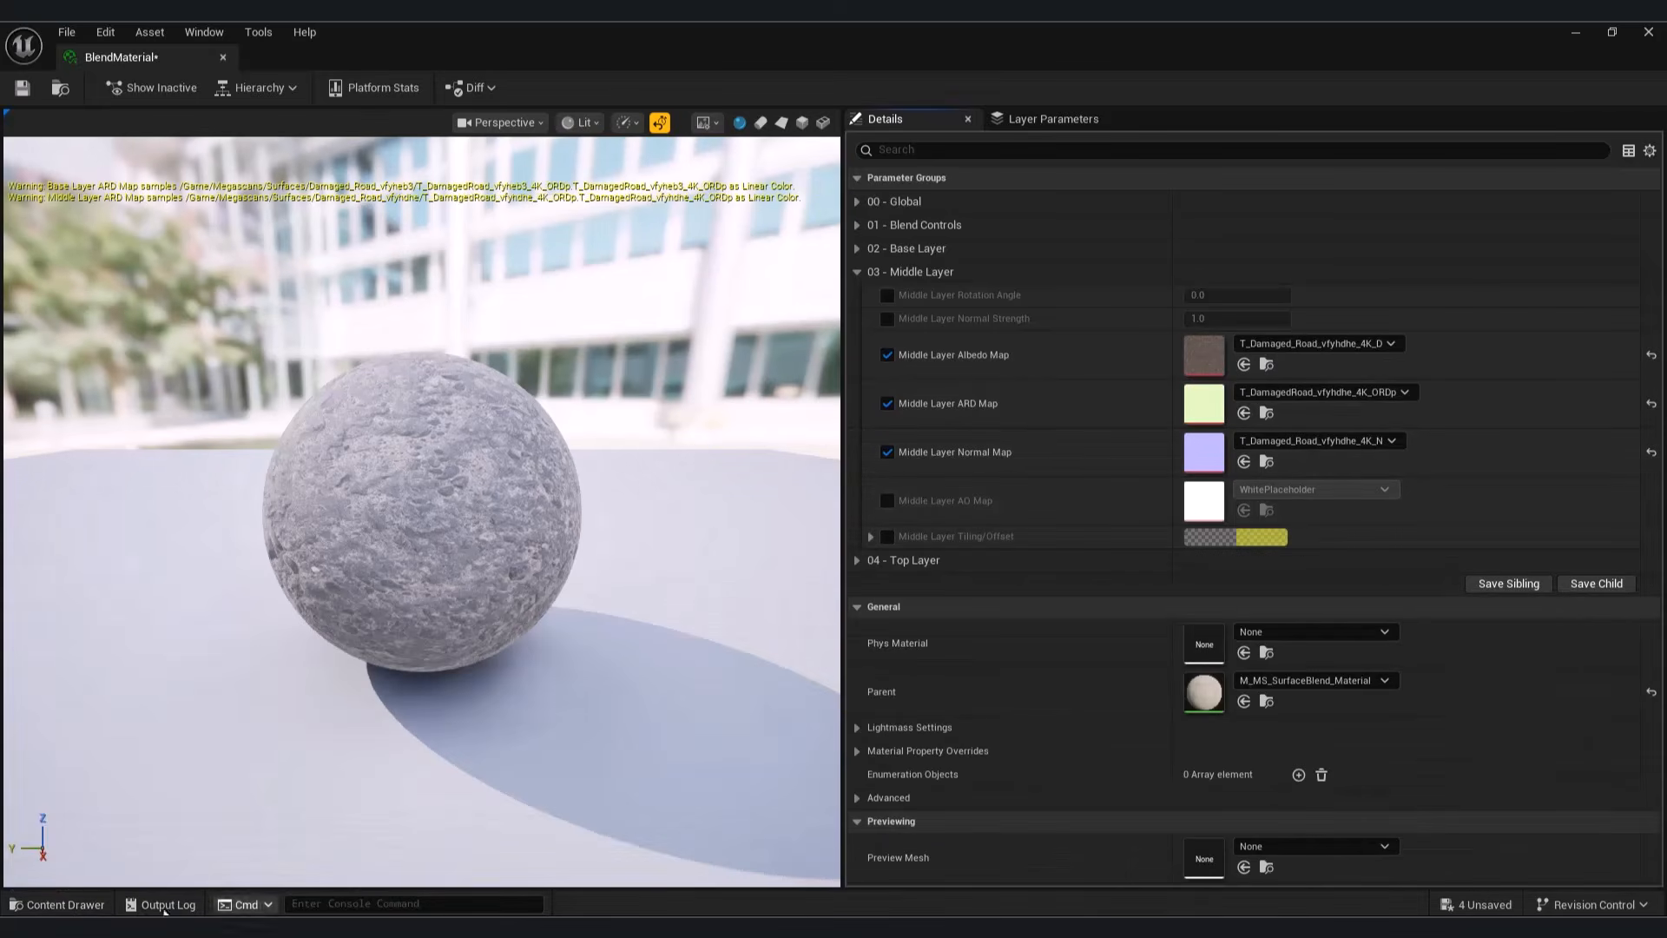
# Step: Enable the Rotation Angle and Normal Strength overrides for both the Middle Layer and the Top Layer
pyautogui.click(56, 904)
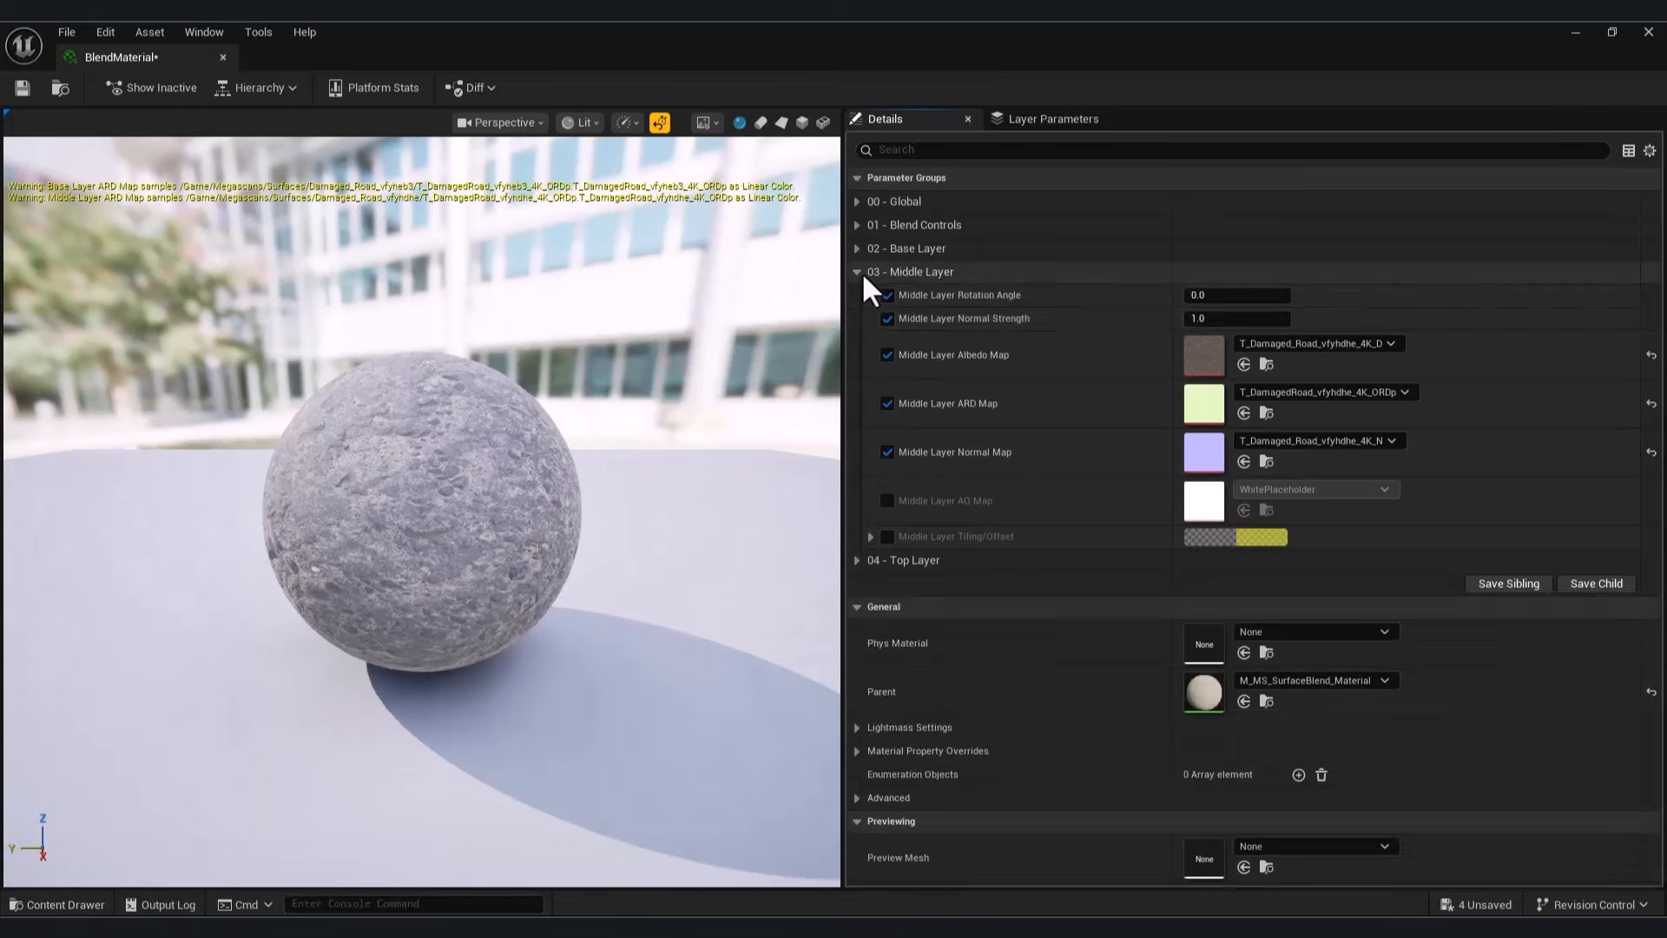
pyautogui.click(858, 272)
pyautogui.click(858, 295)
pyautogui.click(886, 318)
pyautogui.click(887, 341)
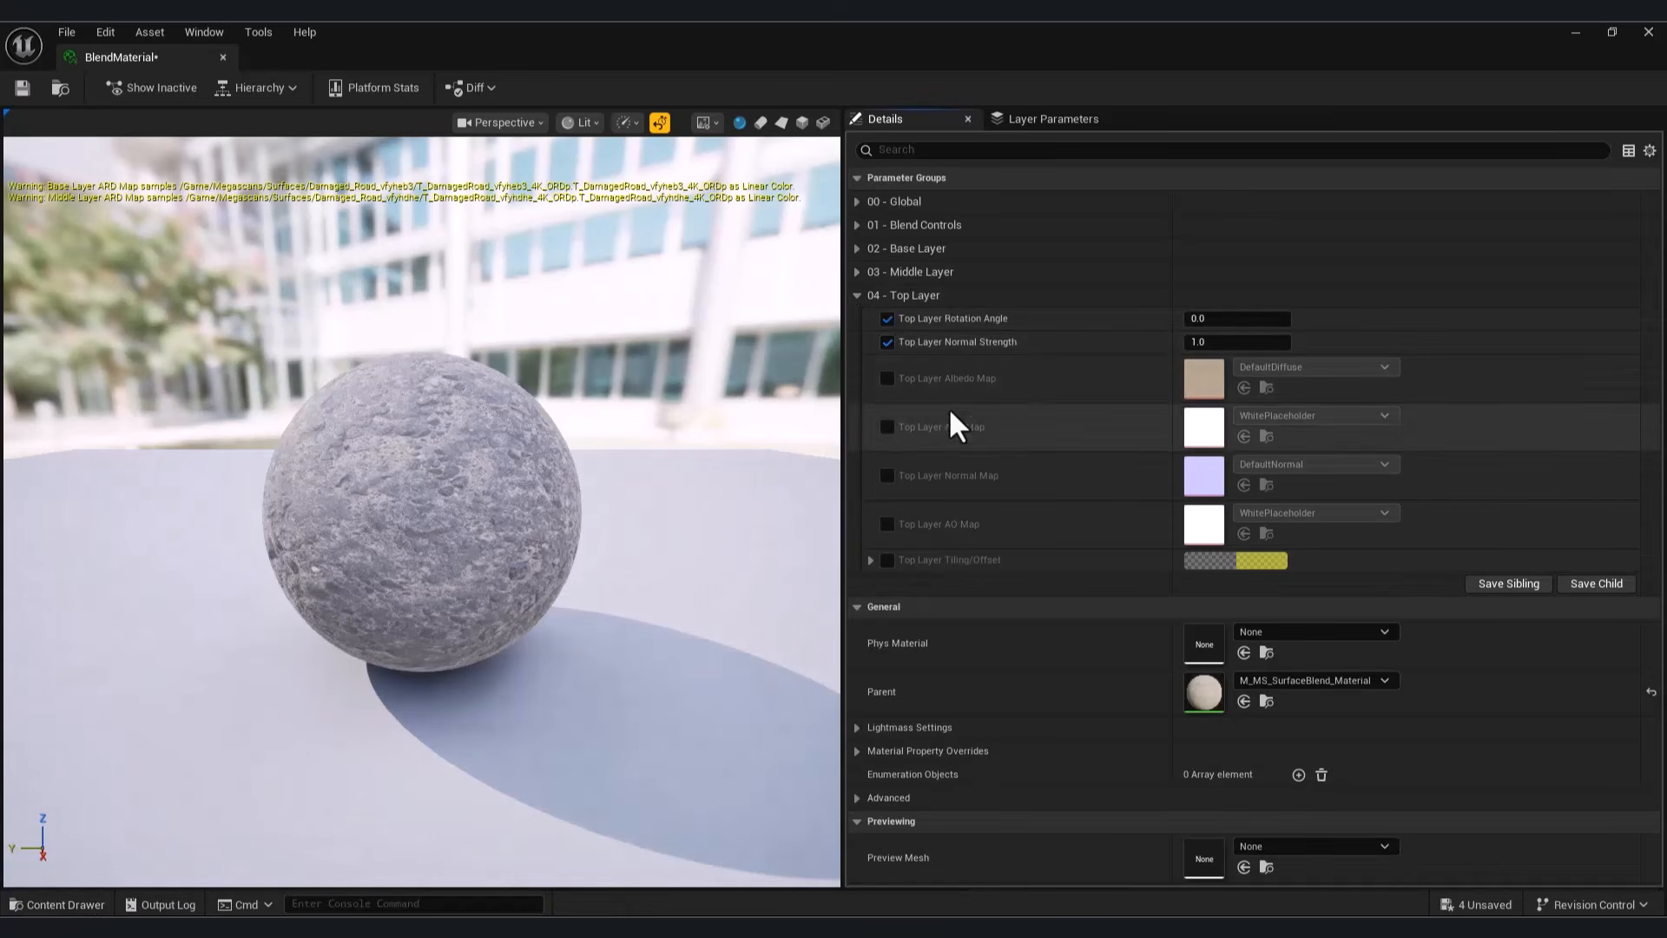
# Step: Enable the Top Layer Albedo, ARD and Normal Map overrides and set the albedo to T_Crushed_Asphalt_Ground_sjyjcbja_4K_D
pyautogui.click(56, 904)
pyautogui.click(124, 799)
pyautogui.click(512, 695)
pyautogui.click(886, 378)
pyautogui.click(886, 427)
pyautogui.click(887, 475)
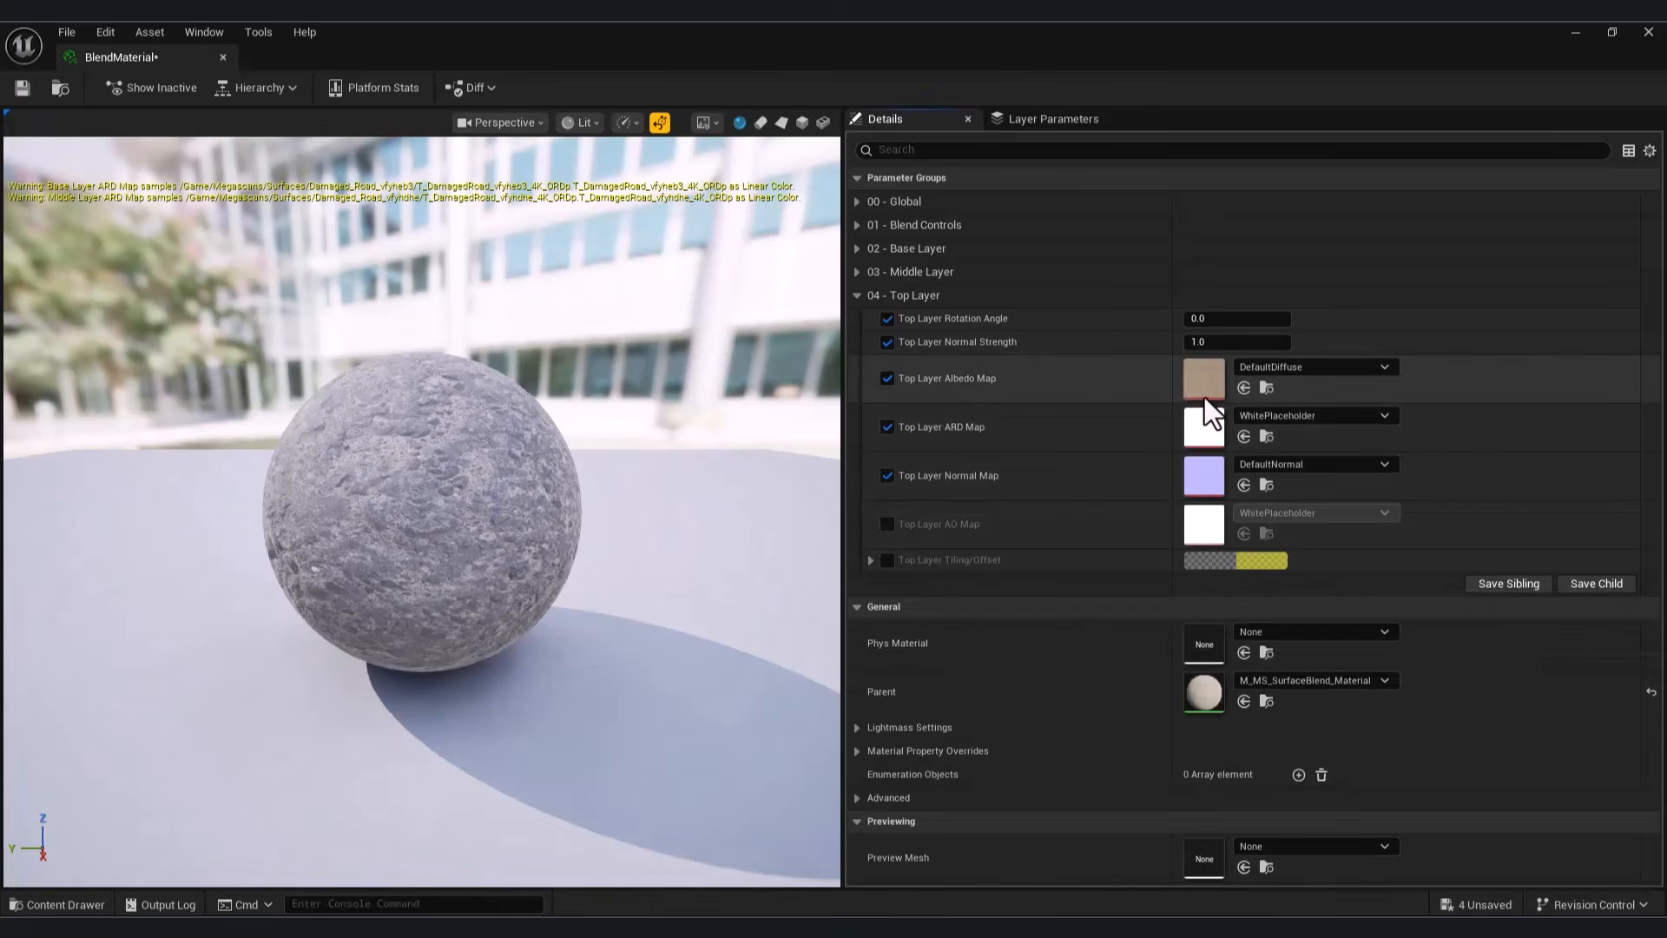
pyautogui.click(1244, 387)
# Step: Assign T_CrushedAsphaltGround_sjyjcbja_4K_ORDp as Top Layer ARD Map and T_Crushed_Asphalt_Ground_sjyjcbja_4K_N as Top Layer Normal Map, and save the material
pyautogui.click(56, 904)
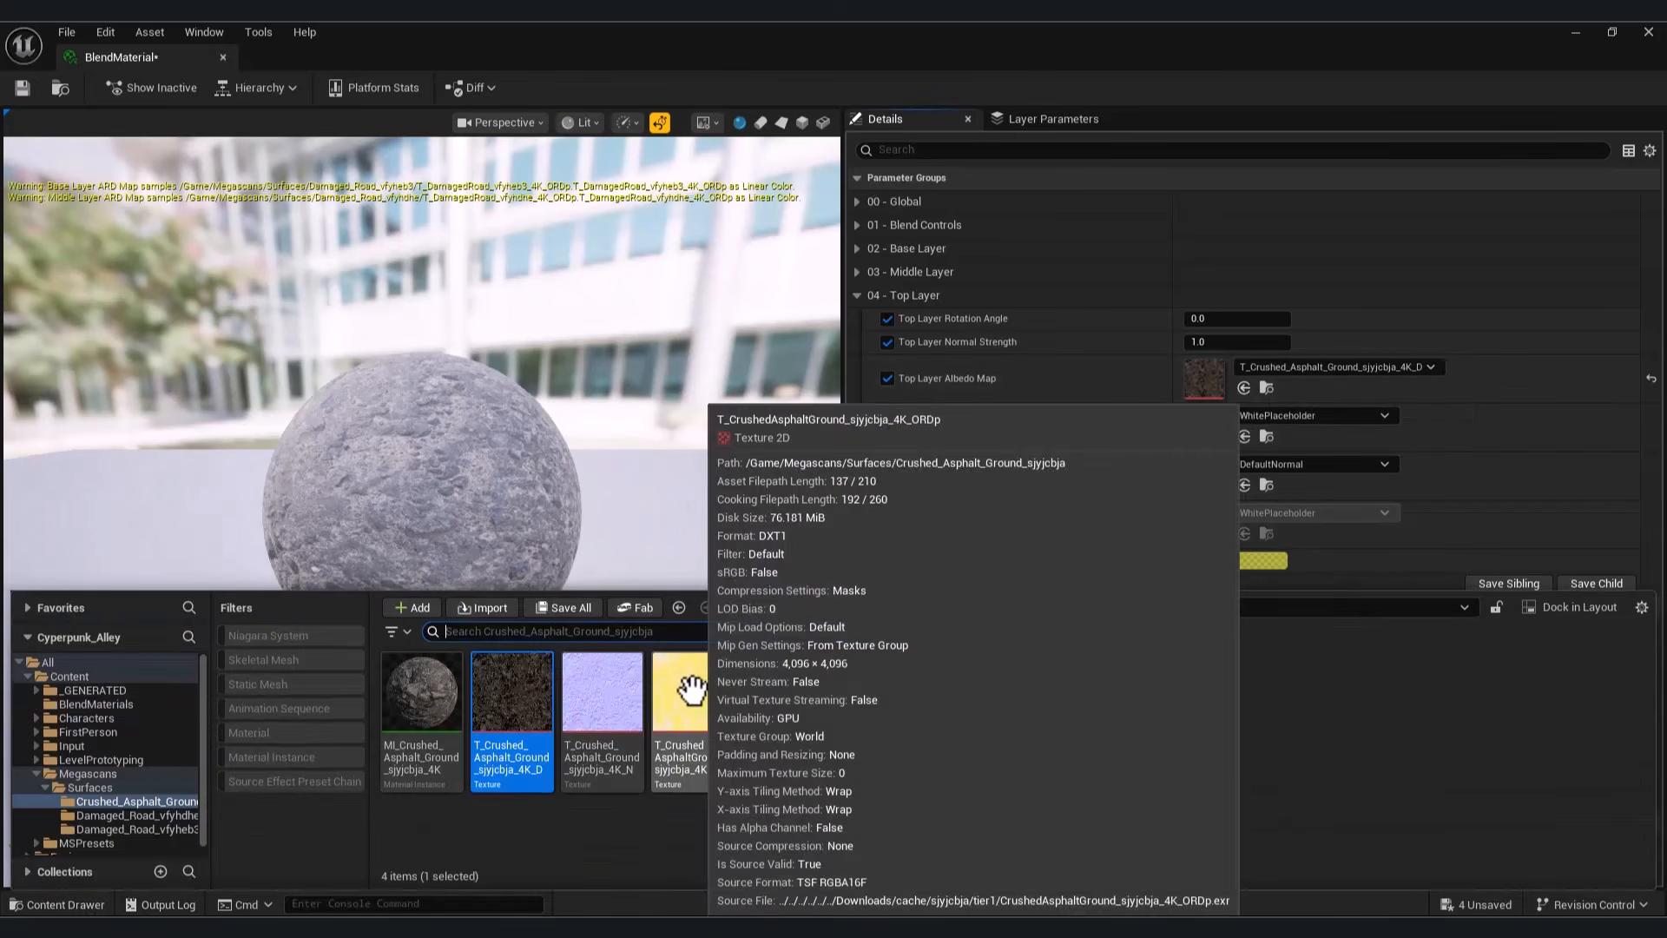
pyautogui.click(691, 694)
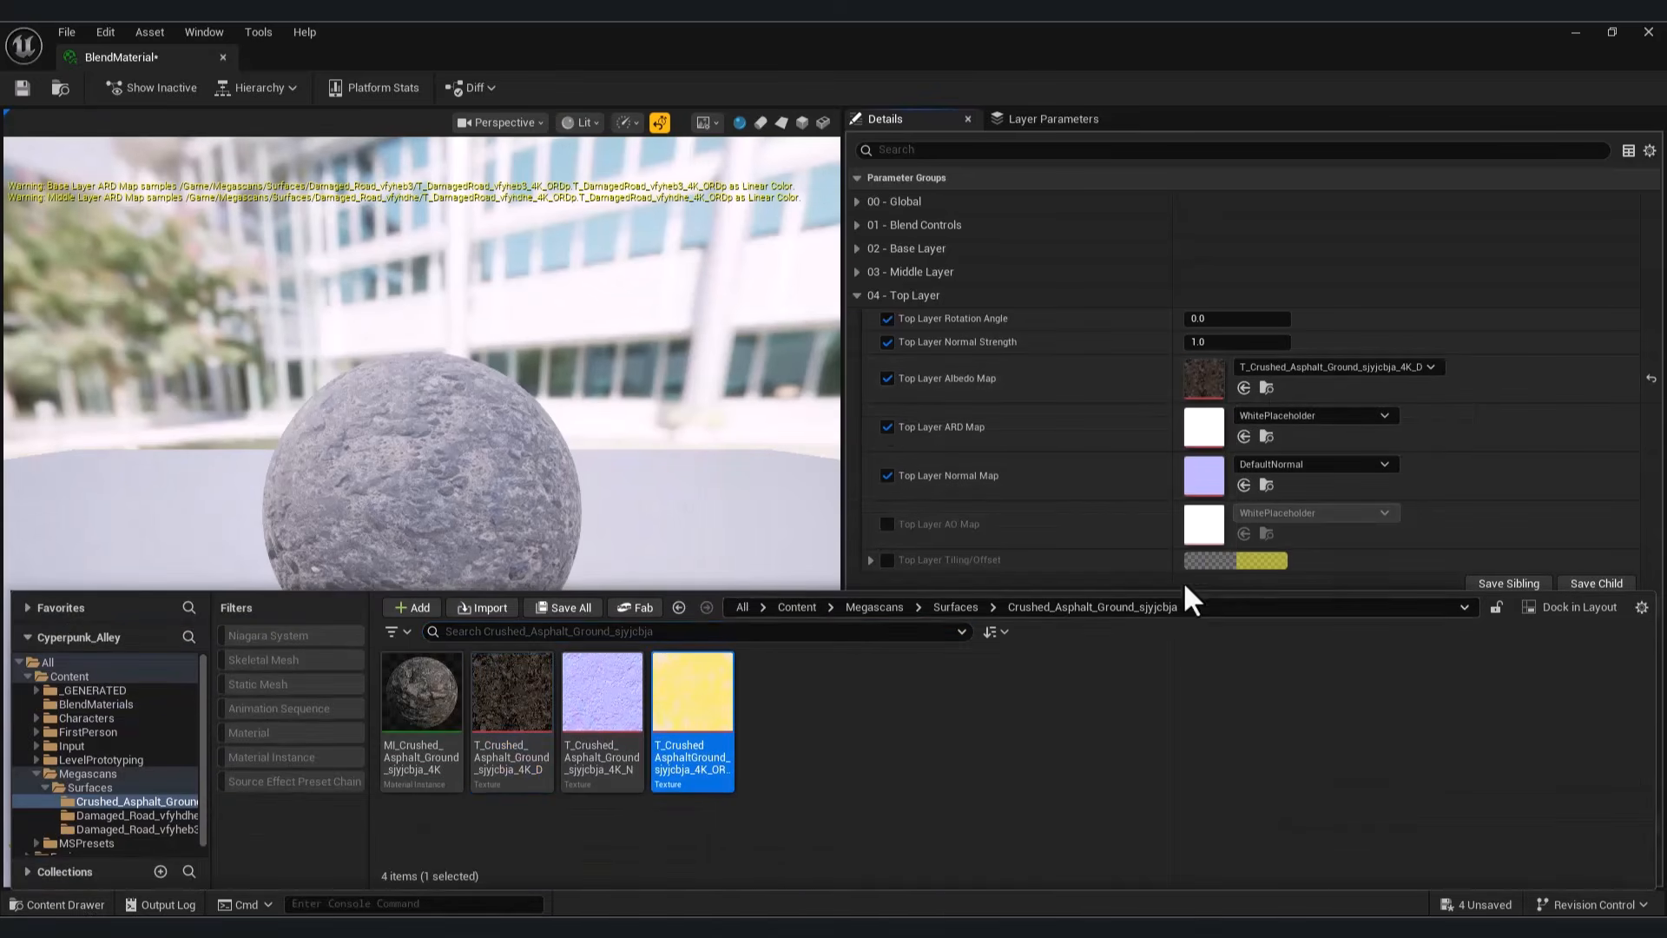
pyautogui.click(1243, 436)
pyautogui.click(57, 904)
pyautogui.click(602, 695)
pyautogui.click(1244, 485)
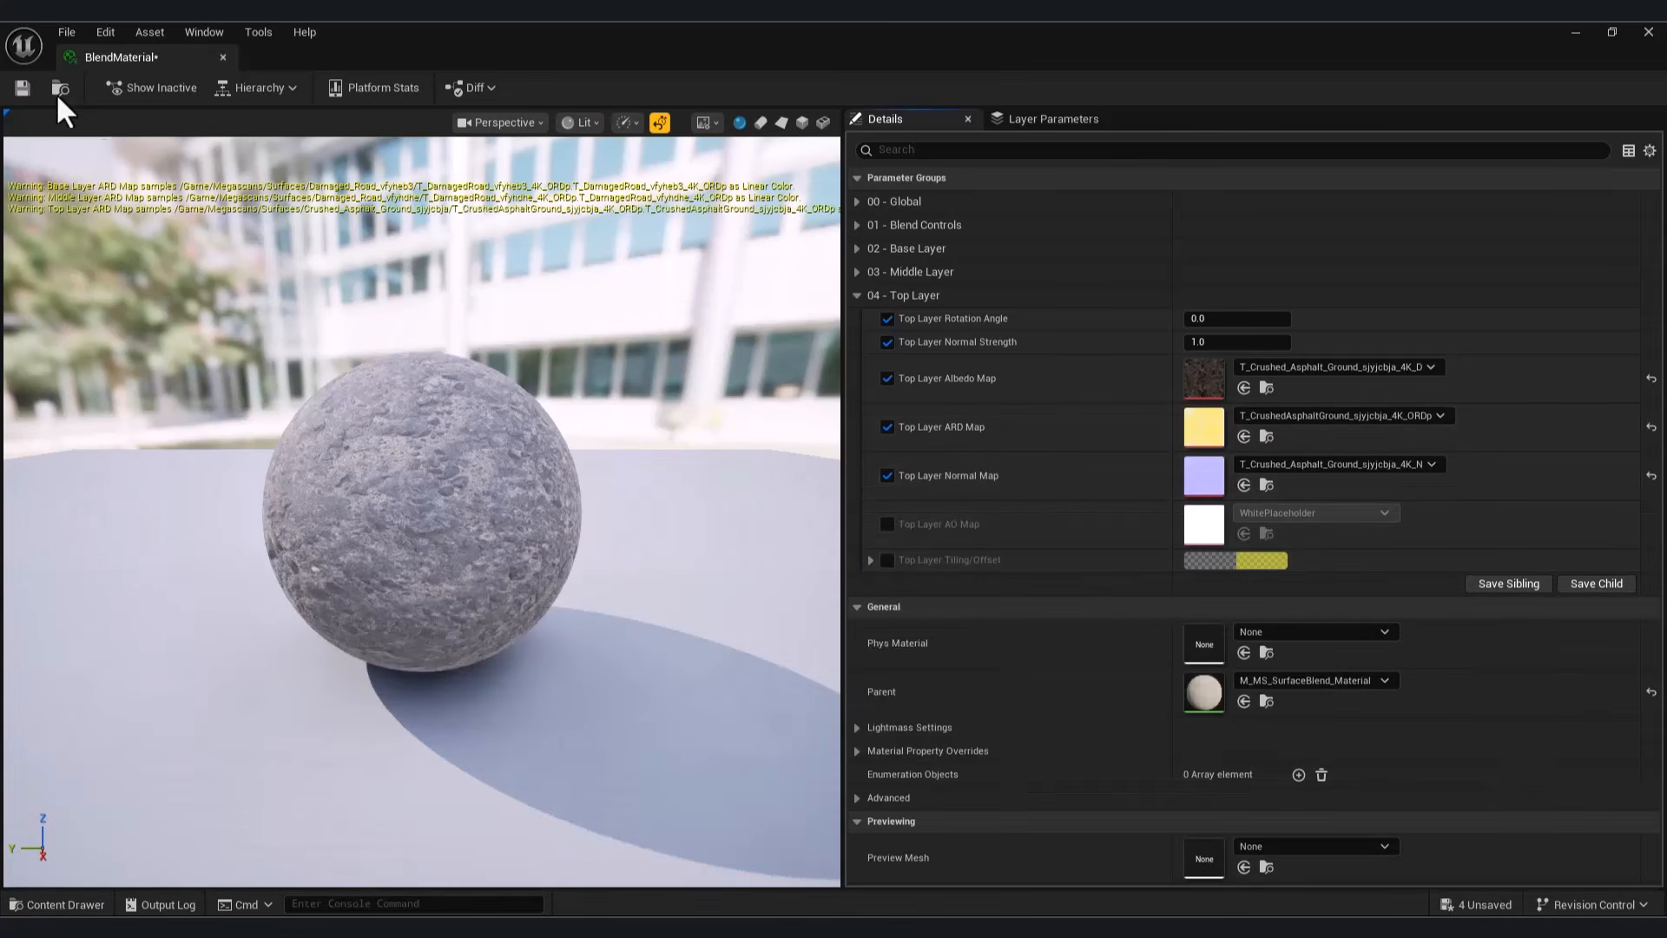
pyautogui.click(22, 87)
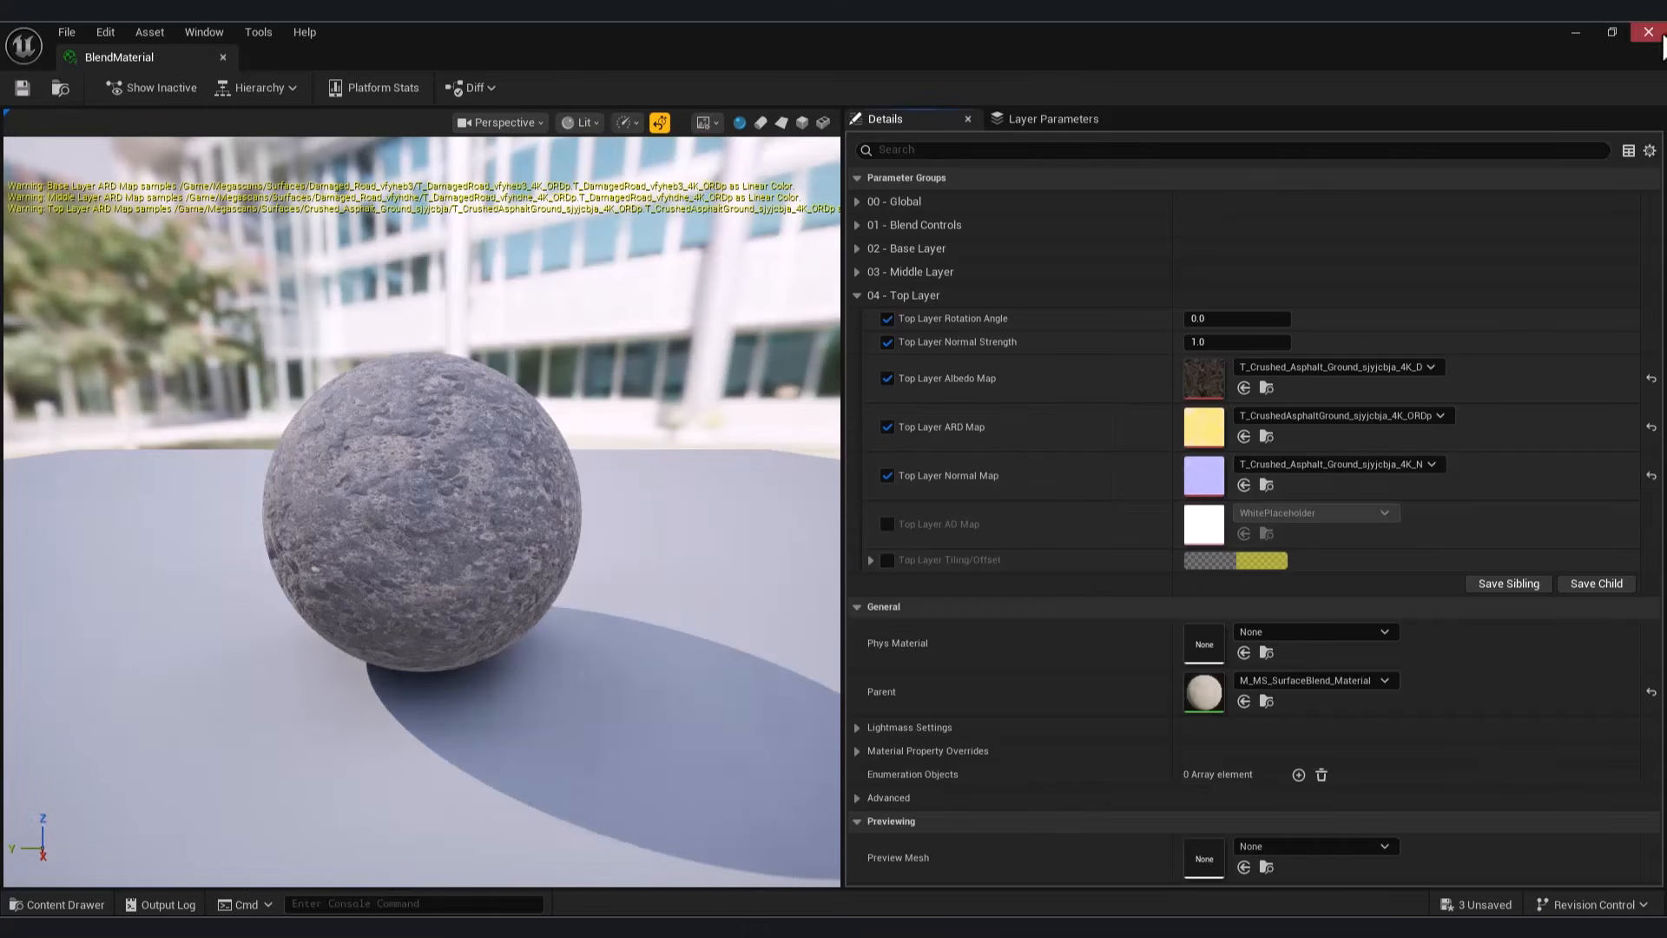
pyautogui.click(1650, 33)
# Step: Apply BlendMaterial from the BlendMaterials folder to the selected ground mesh Box21
pyautogui.click(56, 904)
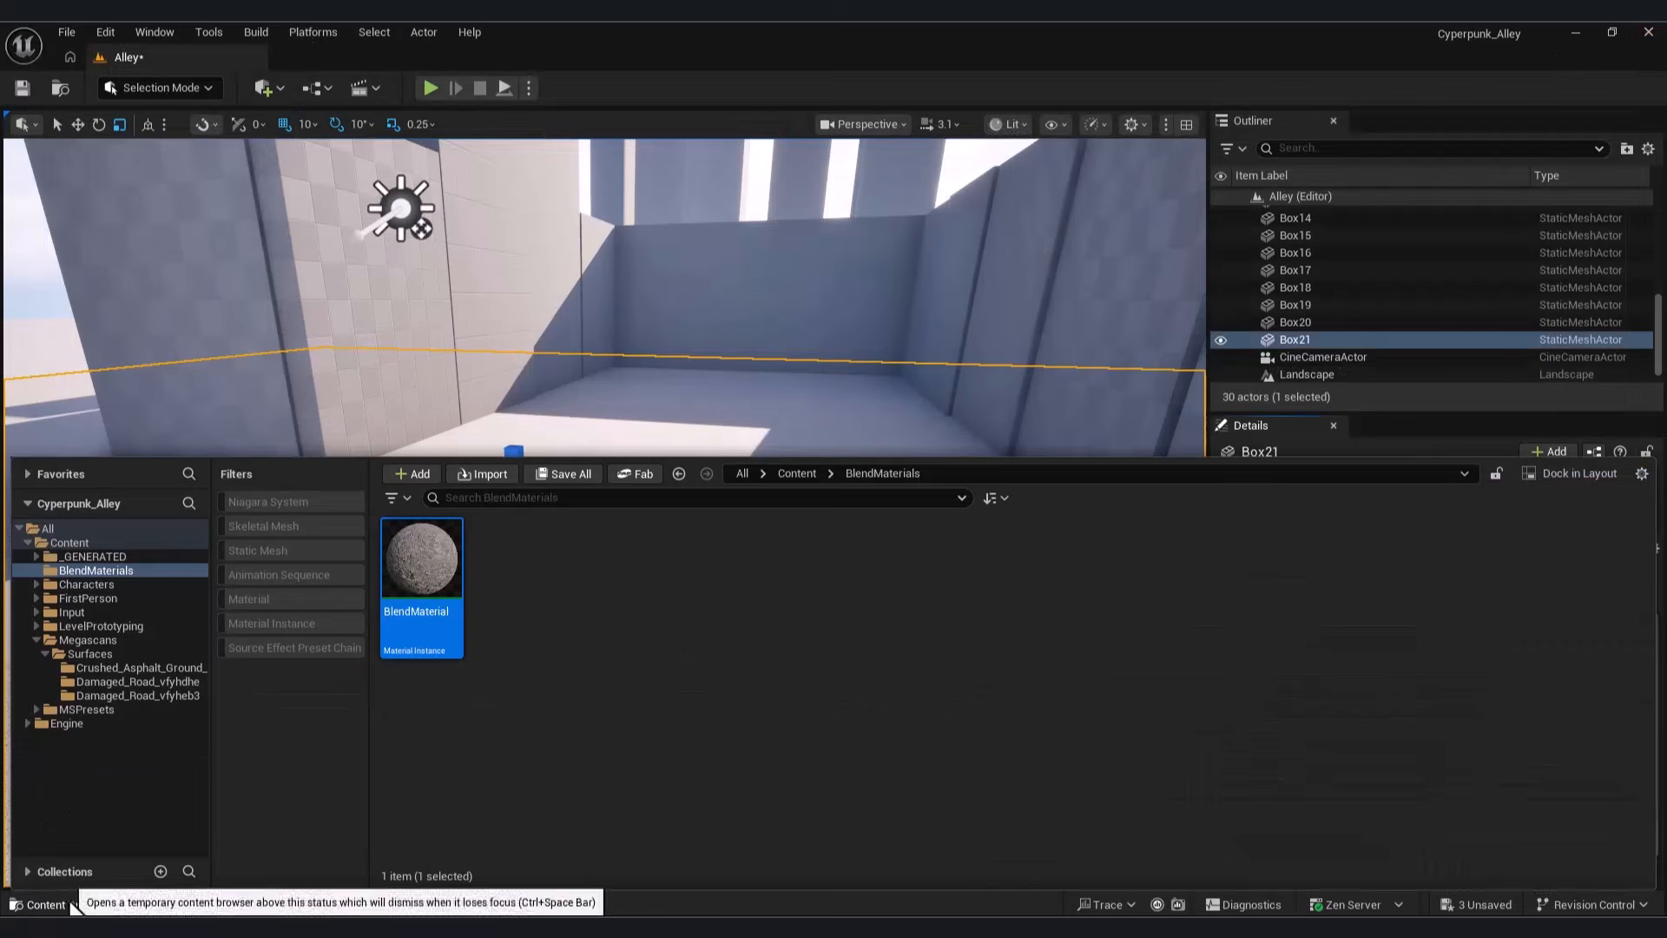
pyautogui.click(91, 569)
pyautogui.click(408, 560)
pyautogui.click(57, 904)
pyautogui.scroll(-2, 1469, 768)
pyautogui.click(1494, 848)
pyautogui.moveTo(669, 524); pyautogui.dragTo(640, 560, button='right')
# Step: Activate the Paint tool in Mesh Paint mode and restrict vertex colour painting to the Red channel
pyautogui.click(136, 90)
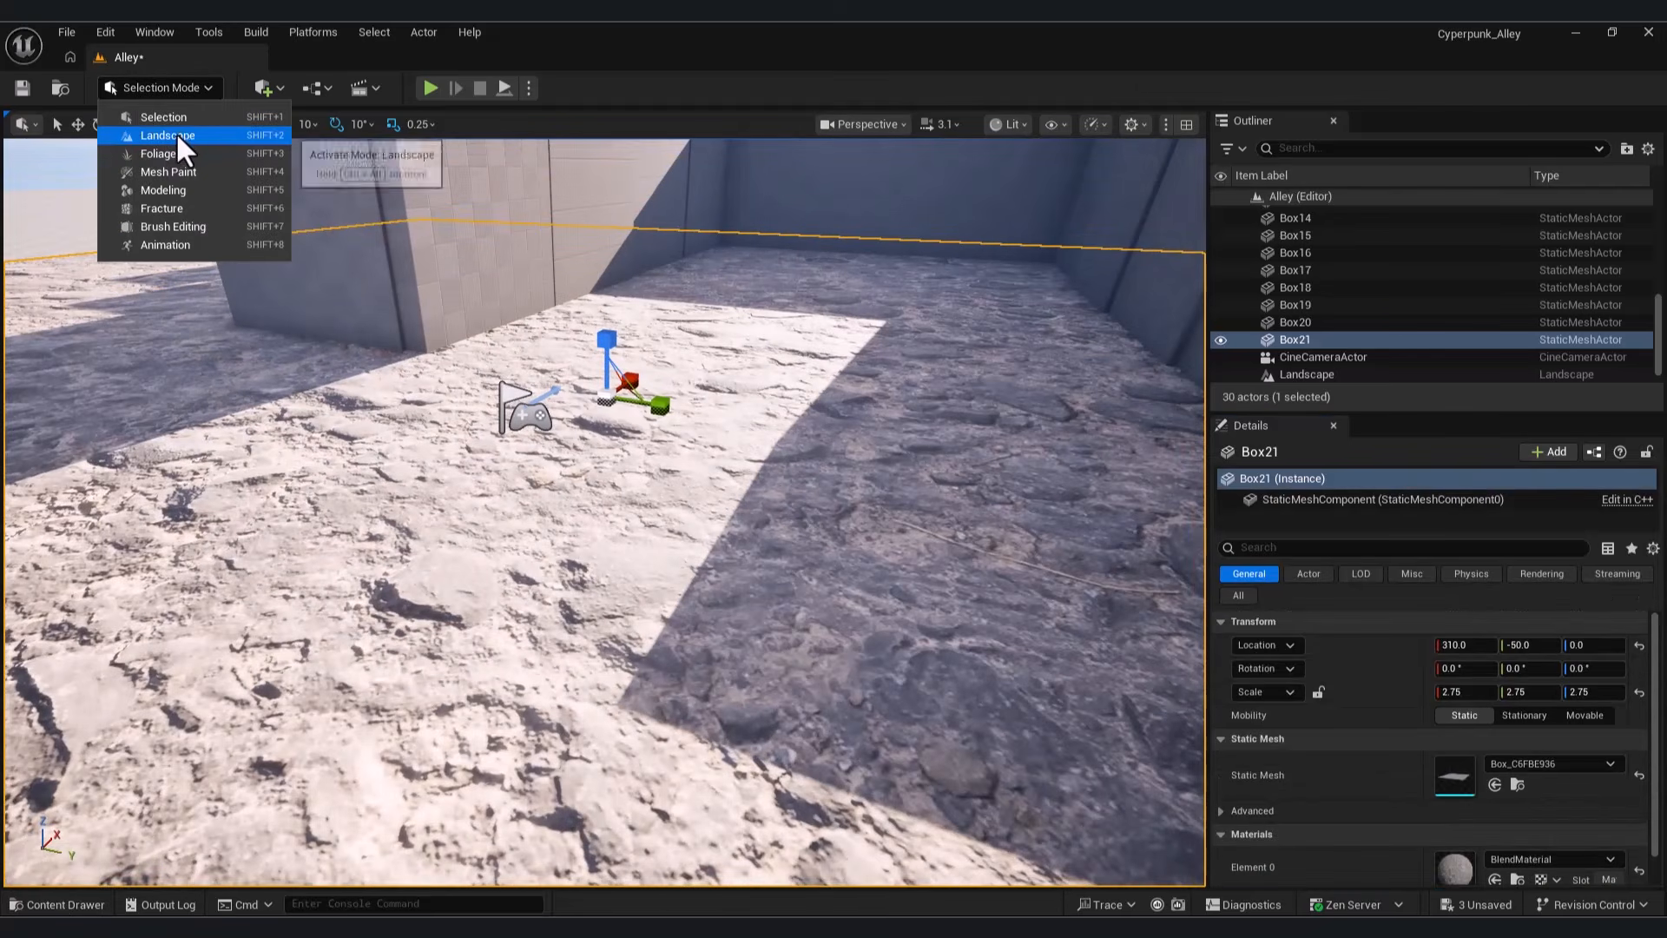
pyautogui.click(146, 172)
pyautogui.click(74, 184)
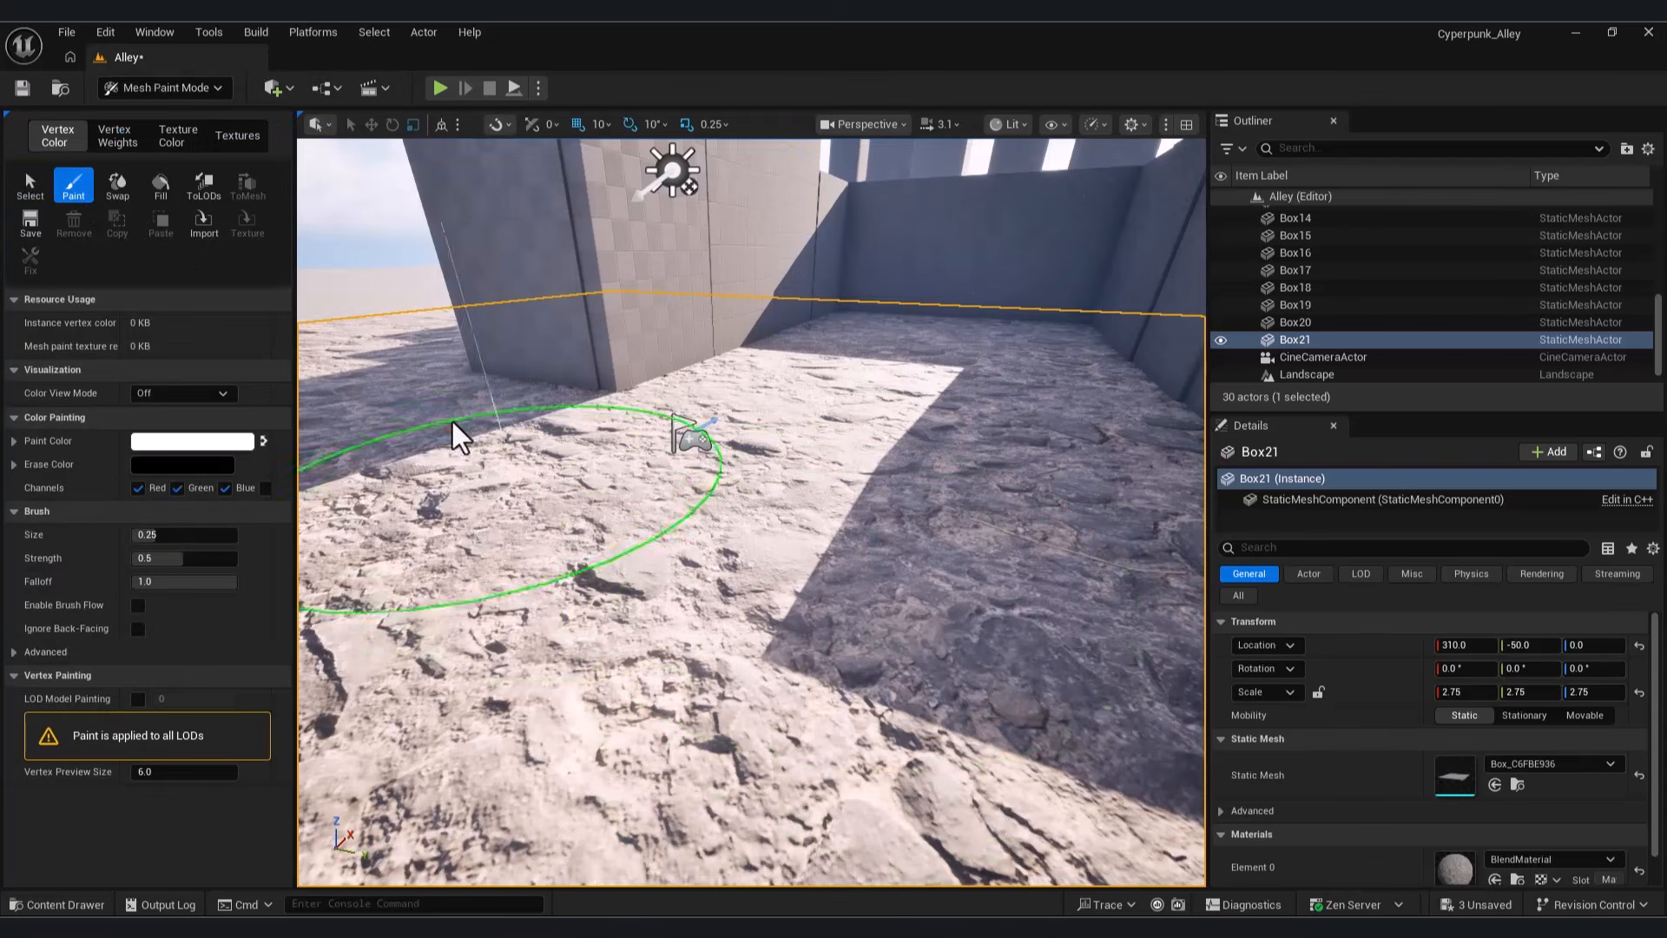
pyautogui.moveTo(981, 539); pyautogui.dragTo(1146, 529, button='right')
pyautogui.moveTo(729, 451); pyautogui.dragTo(582, 443, button='right')
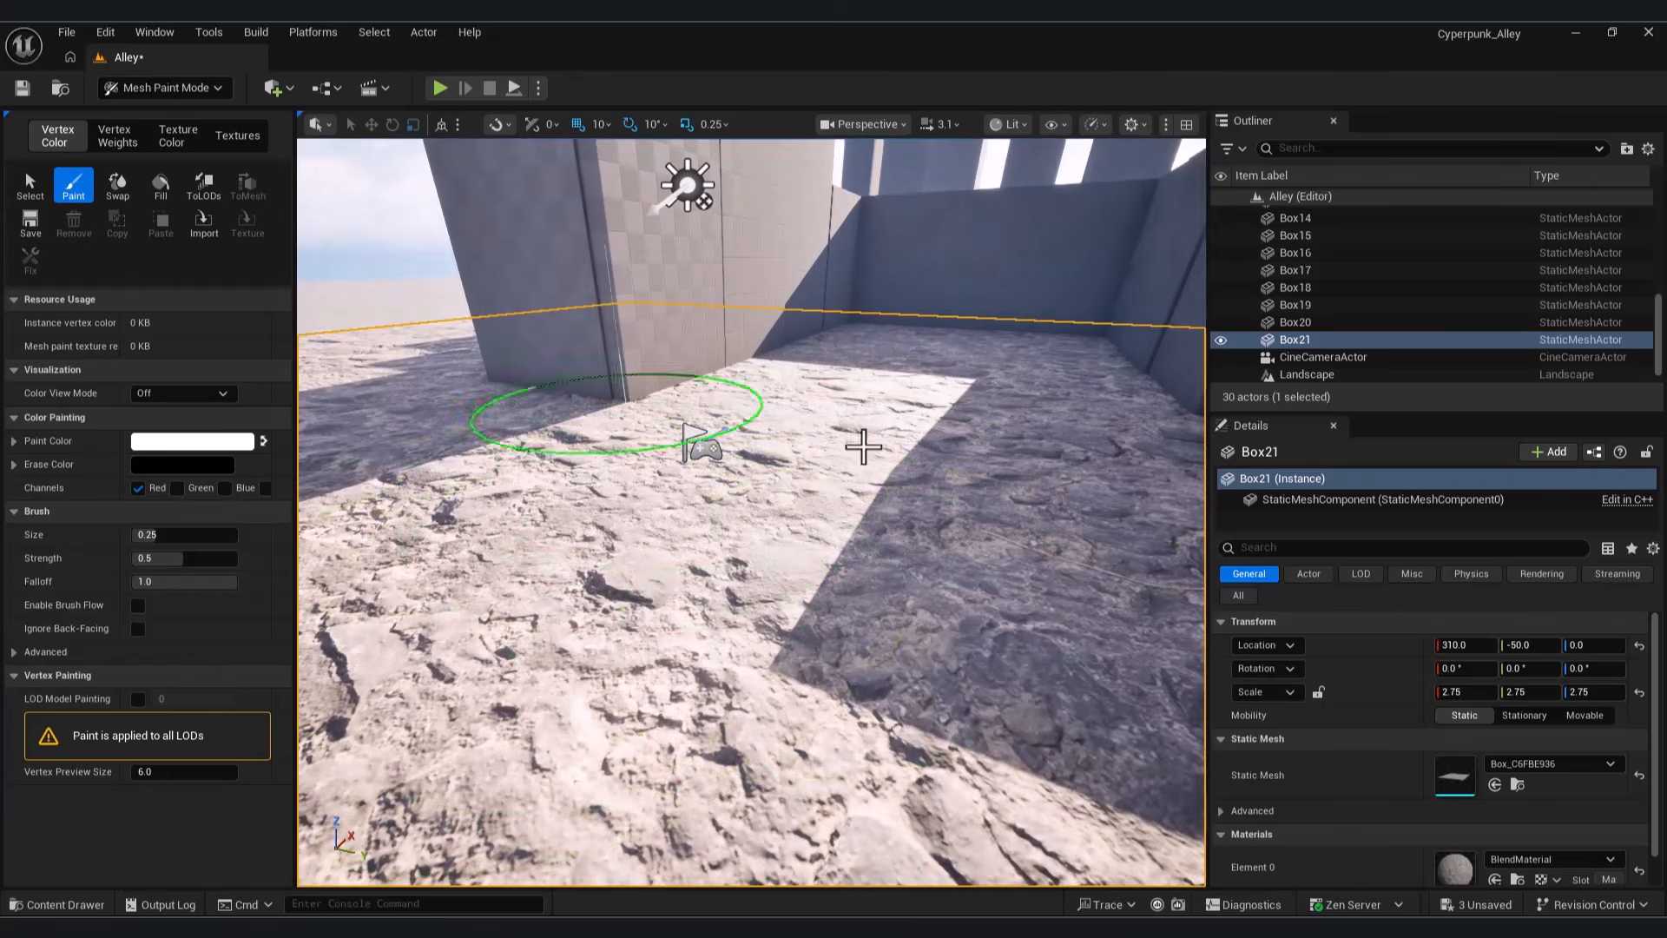
# Step: Return to Selection mode and delete the ground mesh Box21
pyautogui.click(190, 91)
pyautogui.click(145, 107)
pyautogui.press('Delete')
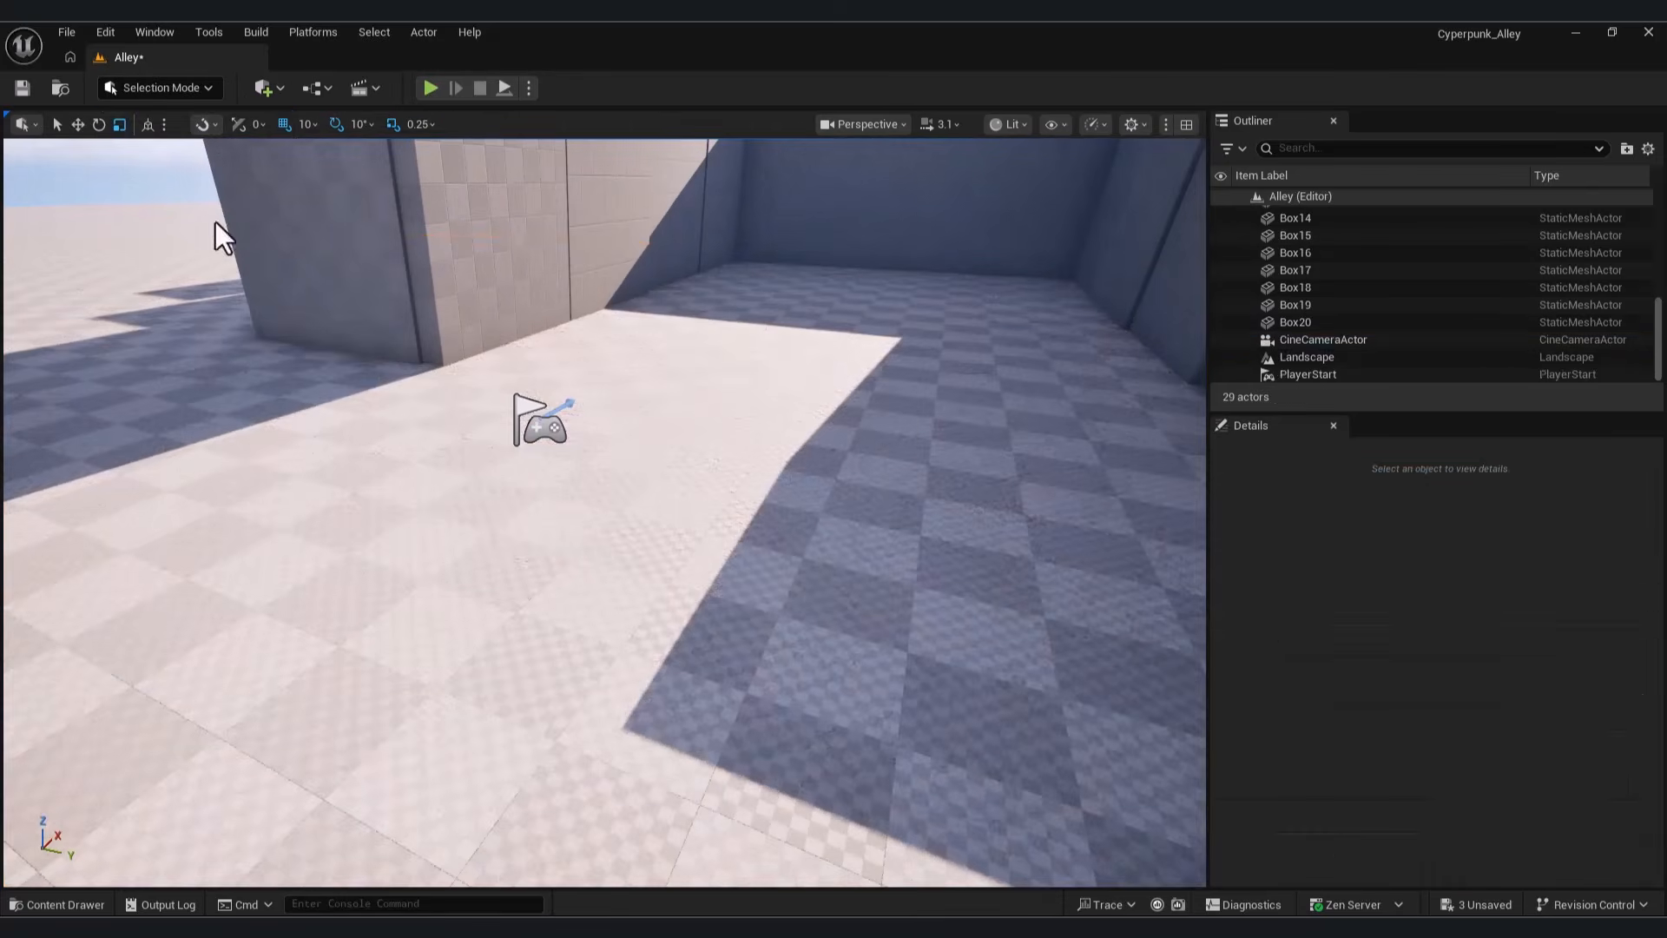
# Step: Create a 2000 x 2000 x 1 ground box with 200 width and 200 depth subdivisions on the alley floor
pyautogui.click(143, 87)
pyautogui.click(144, 189)
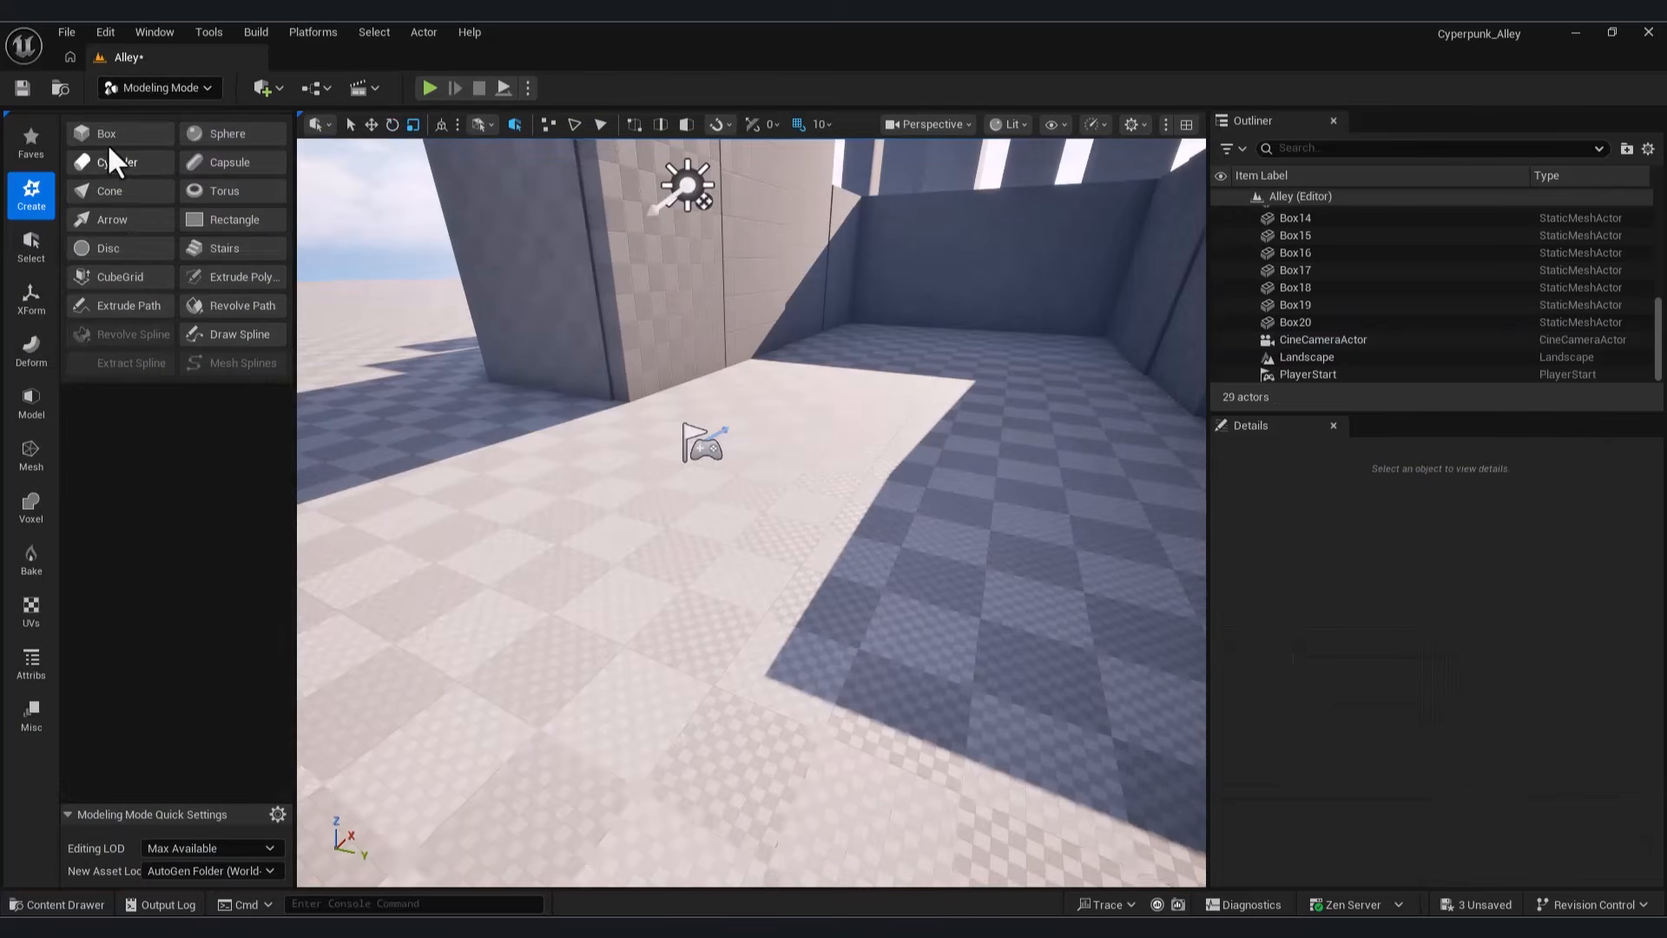
pyautogui.click(95, 134)
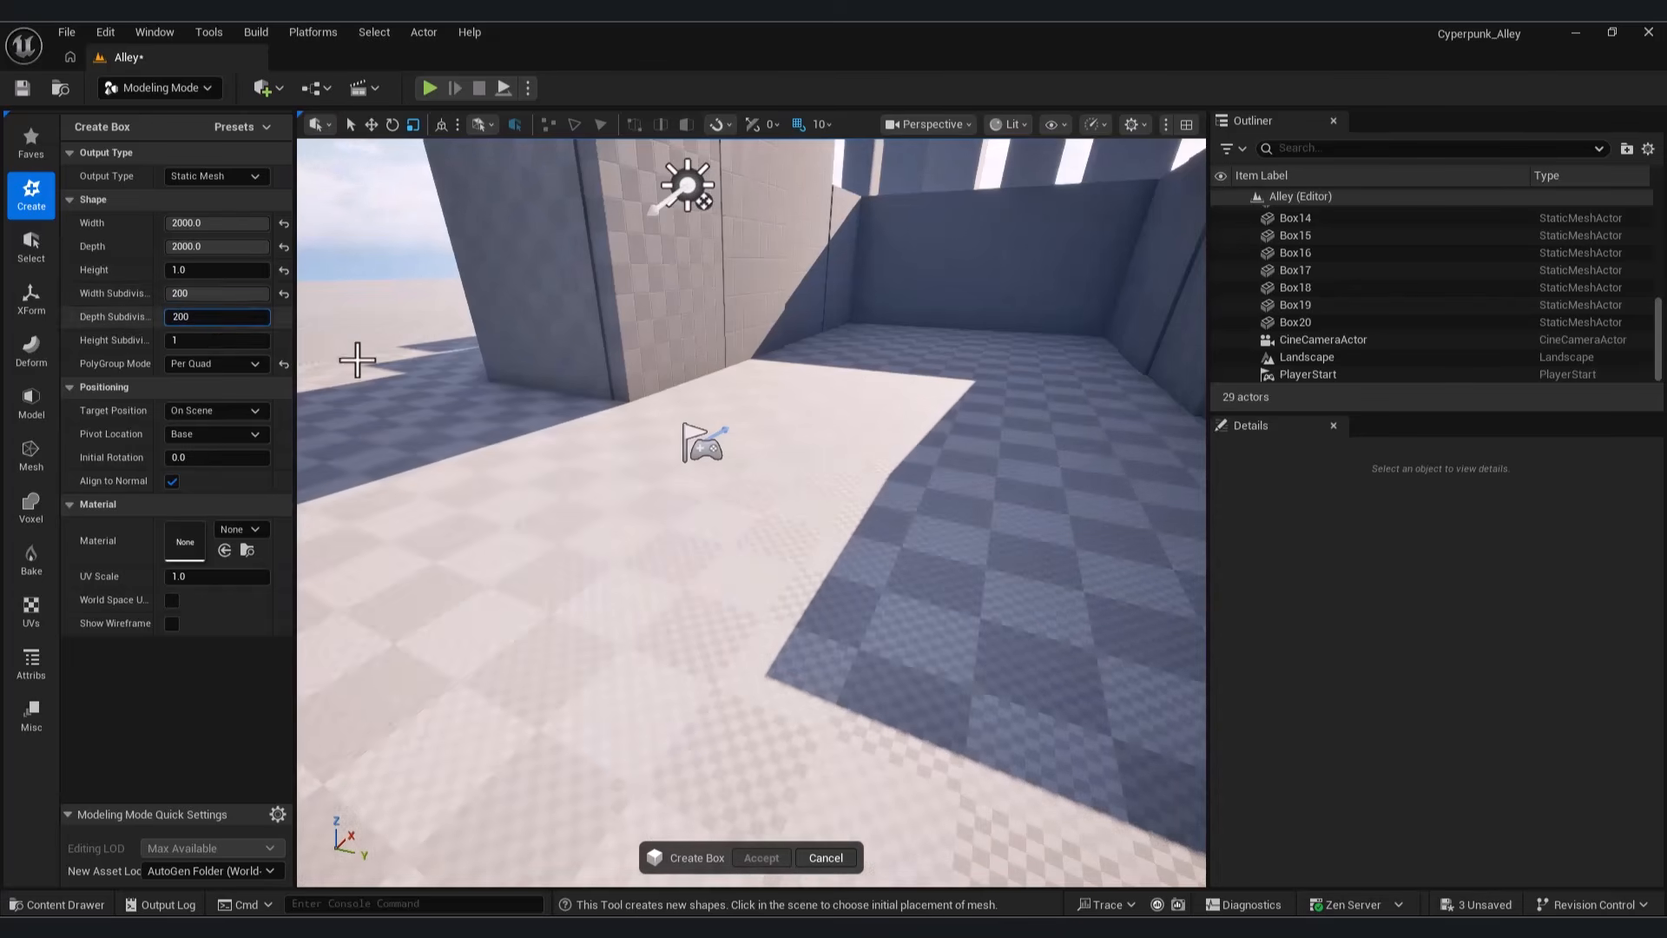
pyautogui.press('Return')
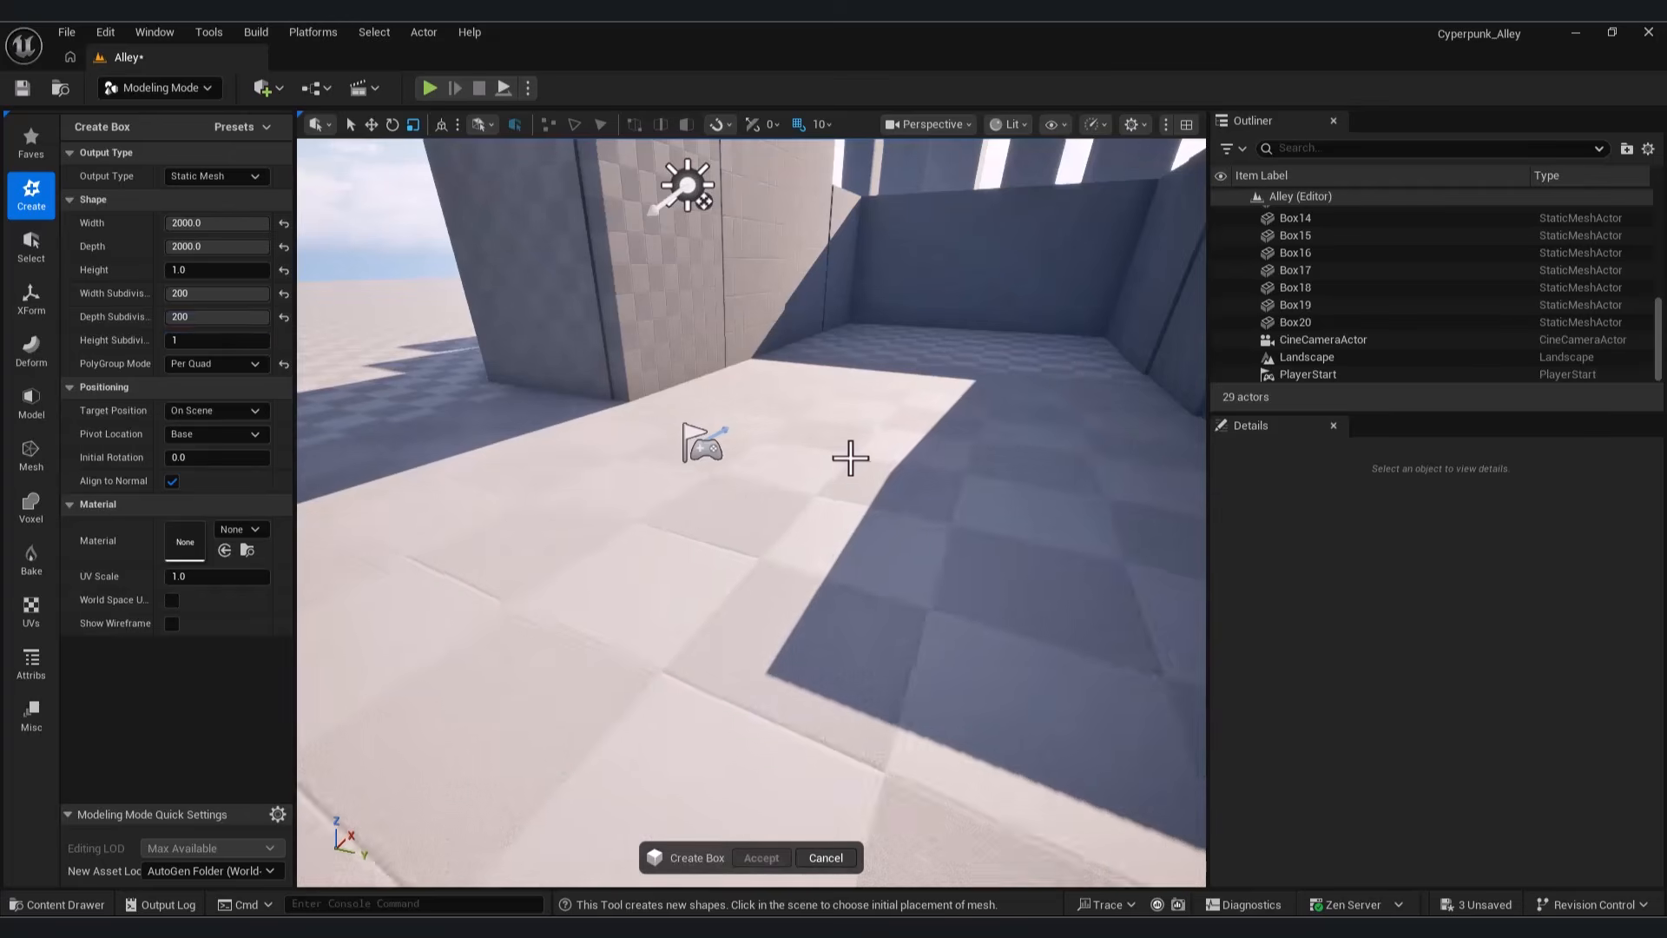
pyautogui.click(851, 457)
pyautogui.moveTo(814, 415)
pyautogui.mouseDown(button='right')
pyautogui.moveTo(877, 460)
pyautogui.moveTo(814, 415)
pyautogui.mouseUp(button='right')
# Step: Check the new ground box's vertex density with the Paint brush in Mesh Paint mode
pyautogui.click(156, 91)
pyautogui.click(185, 167)
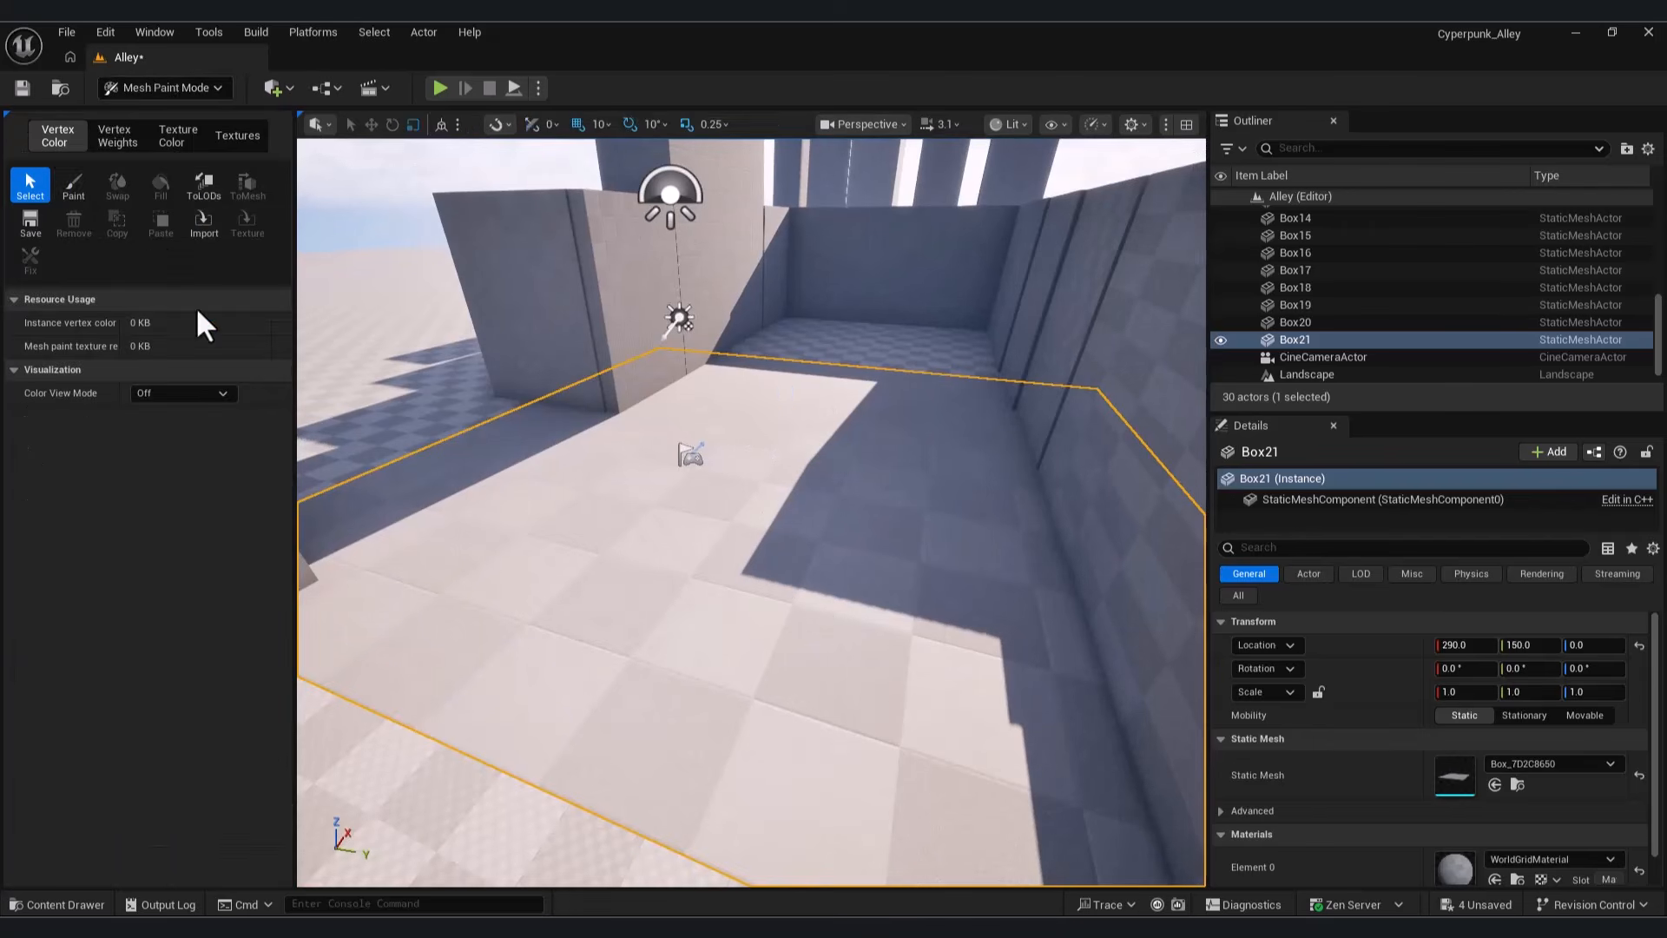
pyautogui.click(74, 185)
pyautogui.press('w')
pyautogui.moveTo(758, 590); pyautogui.dragTo(770, 646, button='right')
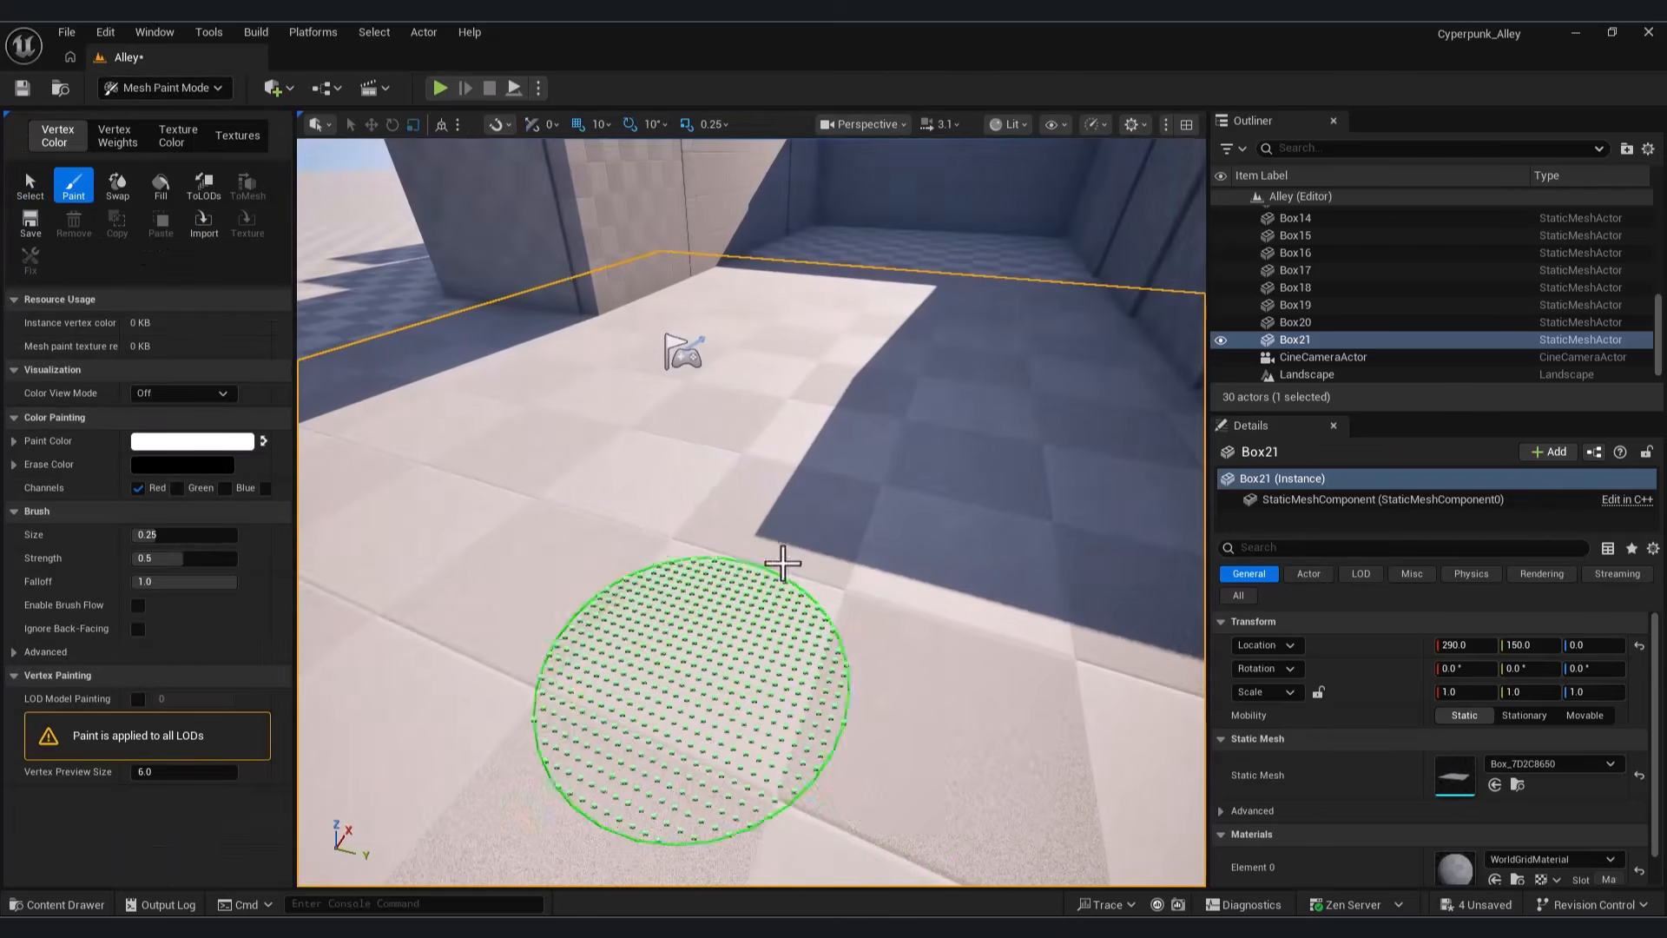
# Step: Scale the new ground box uniformly to 3.5 in Selection mode
pyautogui.click(163, 87)
pyautogui.click(158, 117)
pyautogui.moveTo(744, 524); pyautogui.dragTo(777, 526, button='right')
pyautogui.press('s')
pyautogui.moveTo(602, 427); pyautogui.dragTo(738, 374)
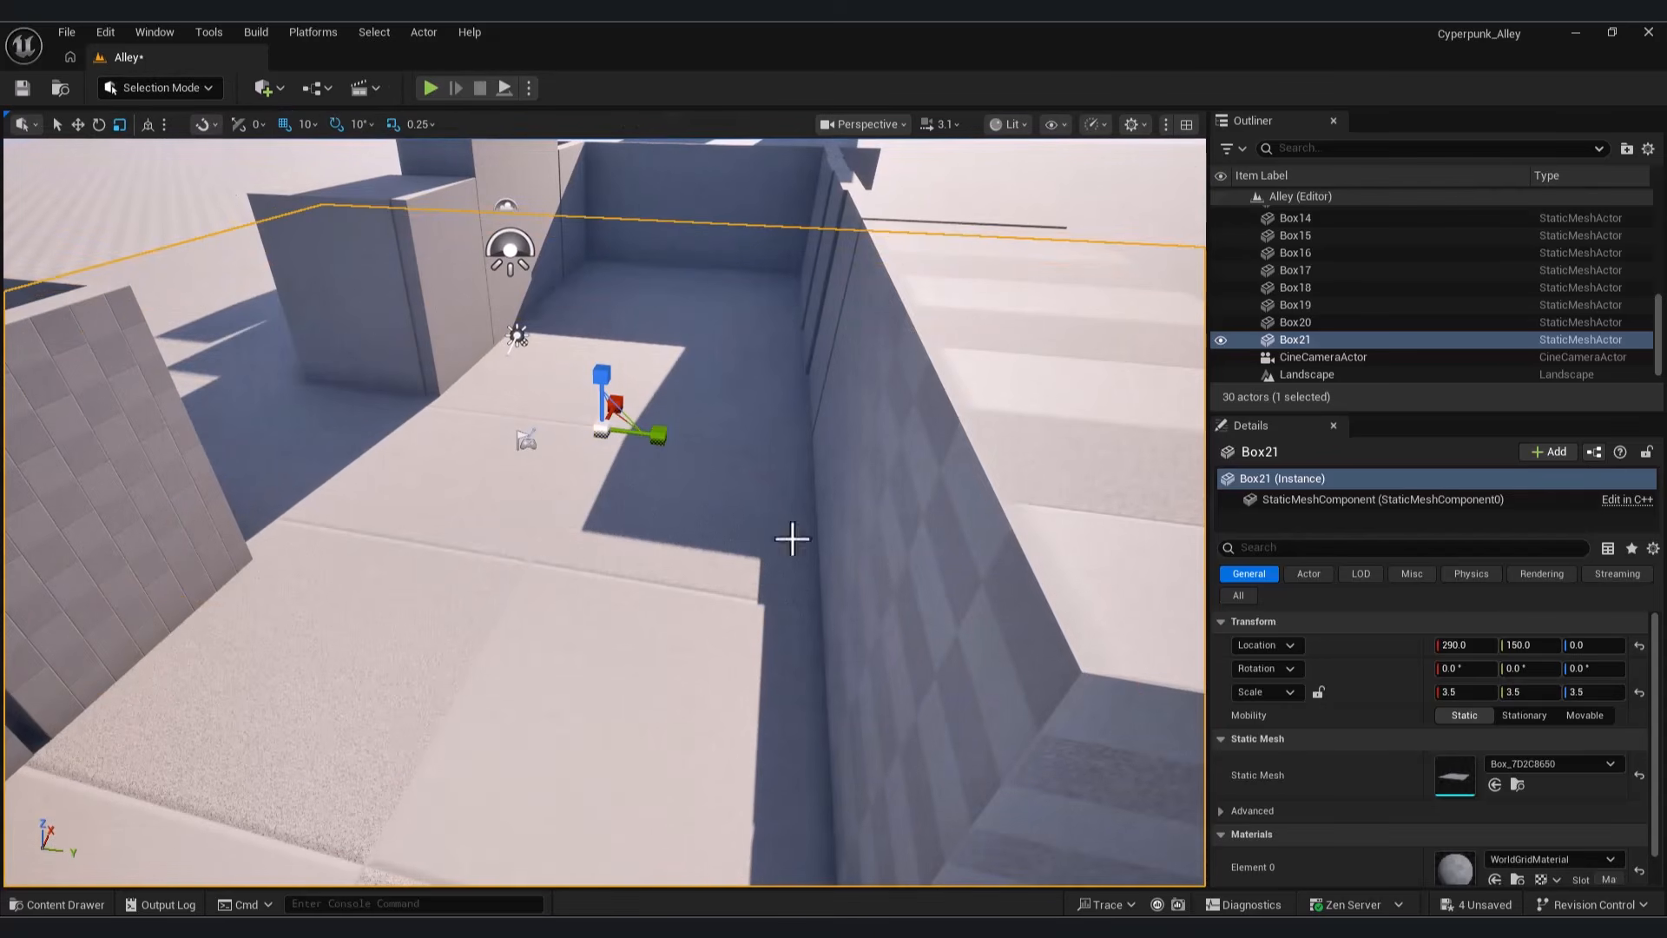
# Step: Apply BlendMaterial to the scaled ground box's Element 0 material slot
pyautogui.click(77, 907)
pyautogui.click(102, 905)
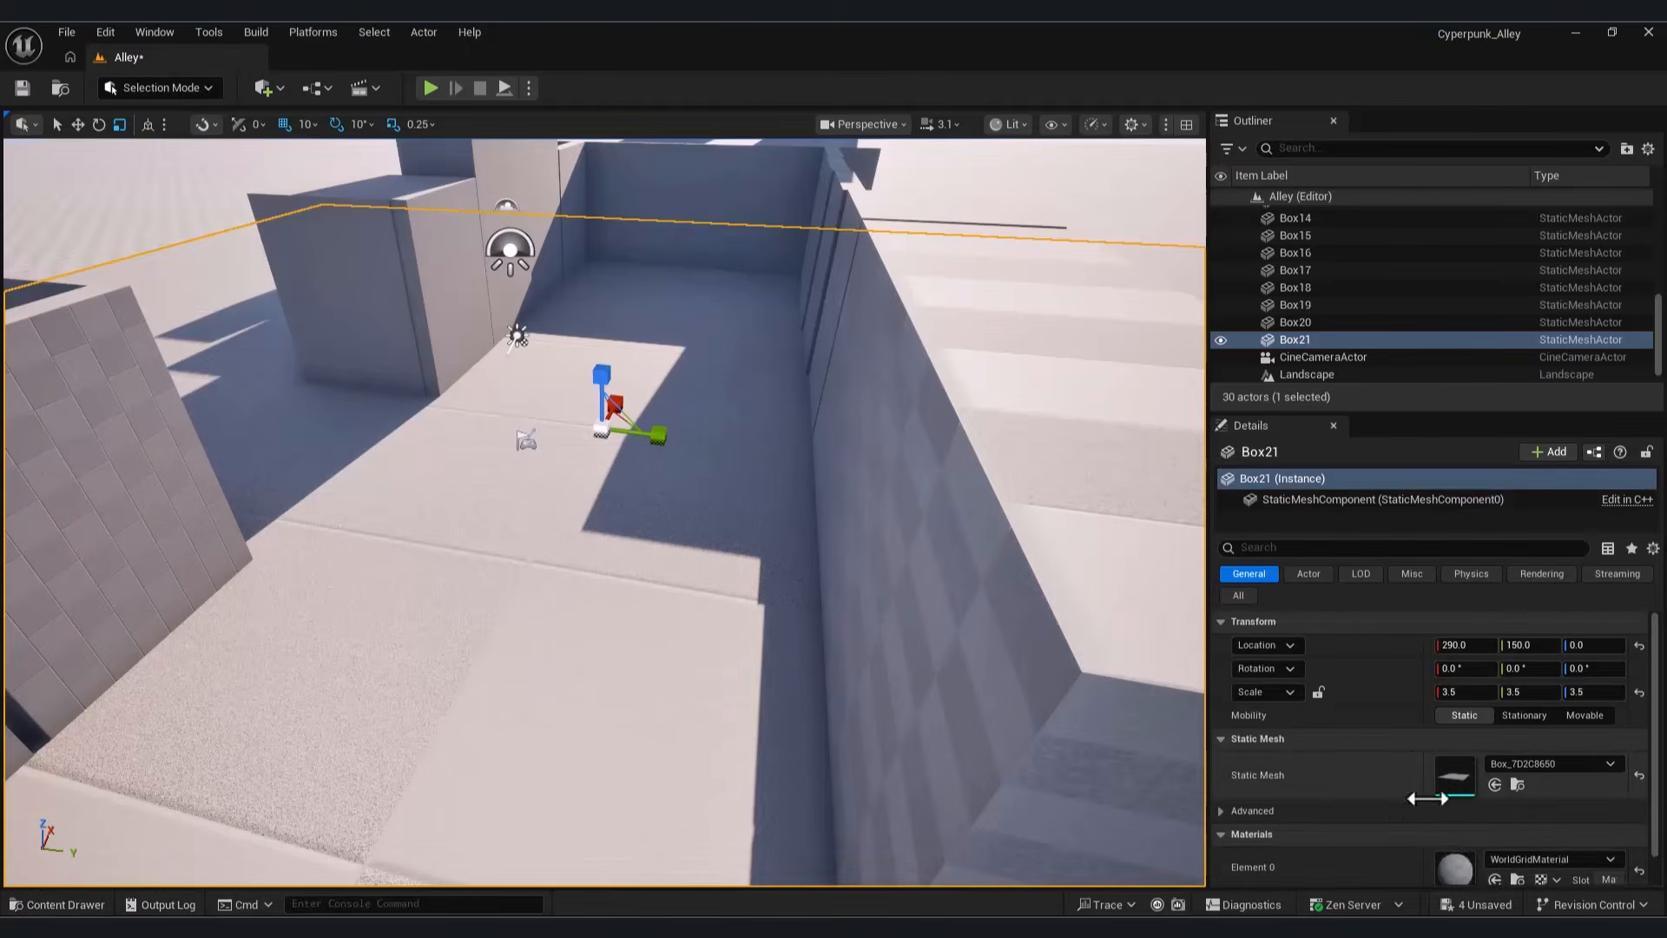
pyautogui.click(1495, 881)
pyautogui.press('w')
pyautogui.moveTo(372, 356)
pyautogui.mouseDown(button='right')
pyautogui.moveTo(357, 323)
pyautogui.moveTo(372, 355)
pyautogui.mouseUp(button='right')
# Step: Paint a white Red-channel vertex colour stroke on the ground in Mesh Paint mode
pyautogui.click(132, 90)
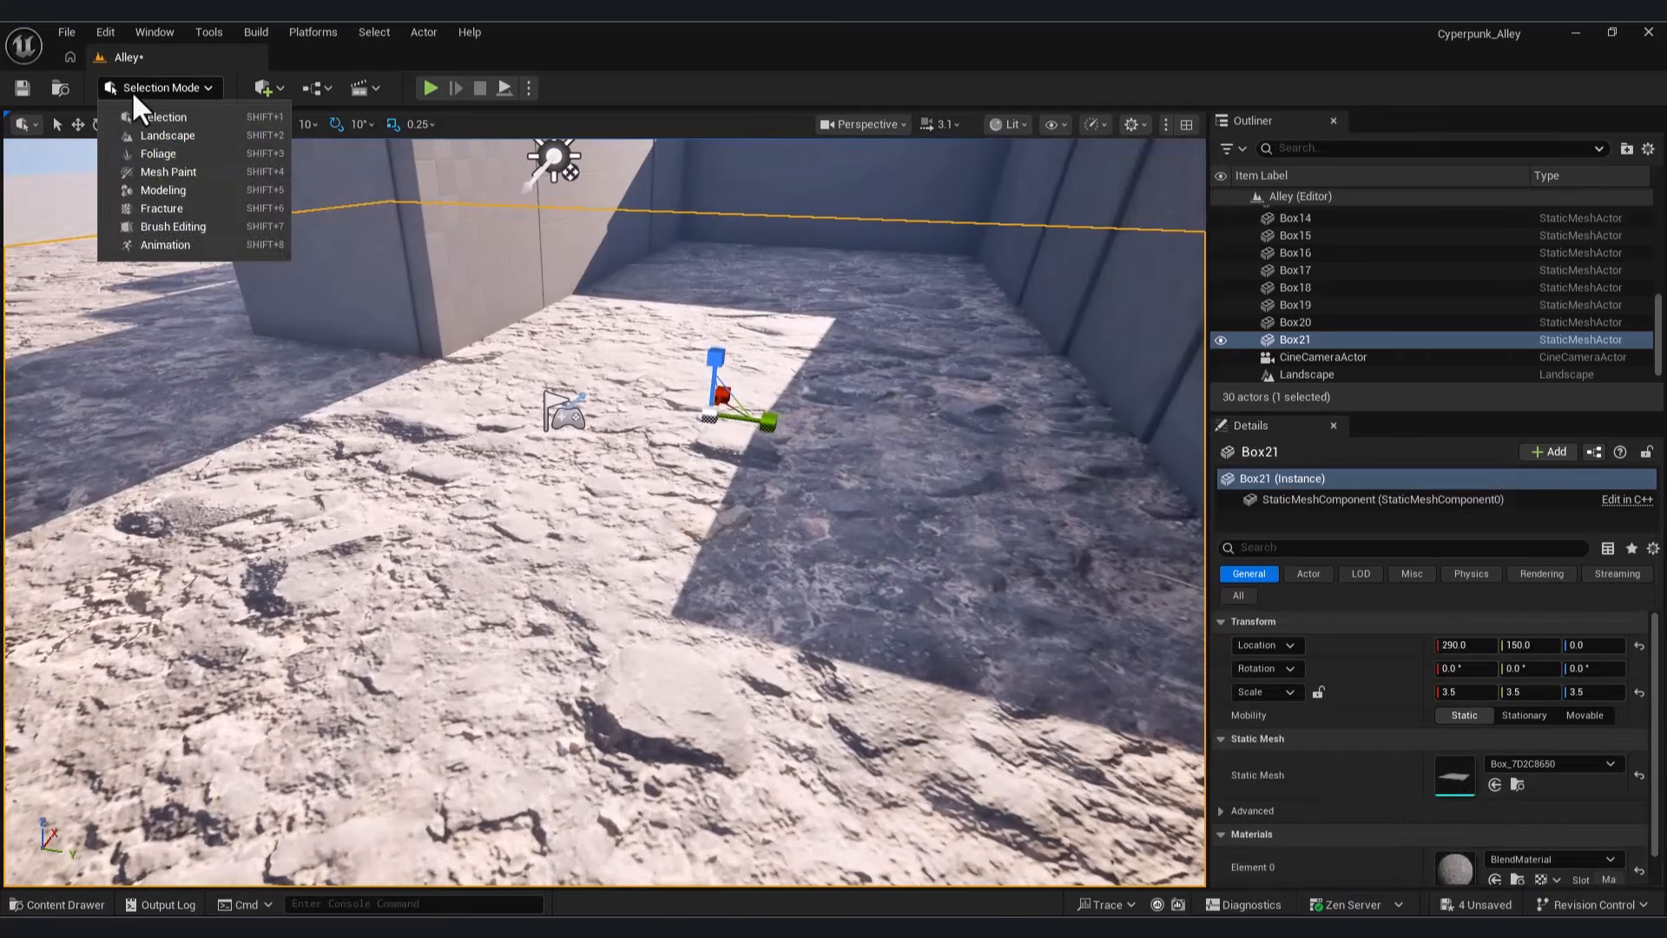
pyautogui.click(165, 172)
pyautogui.click(77, 184)
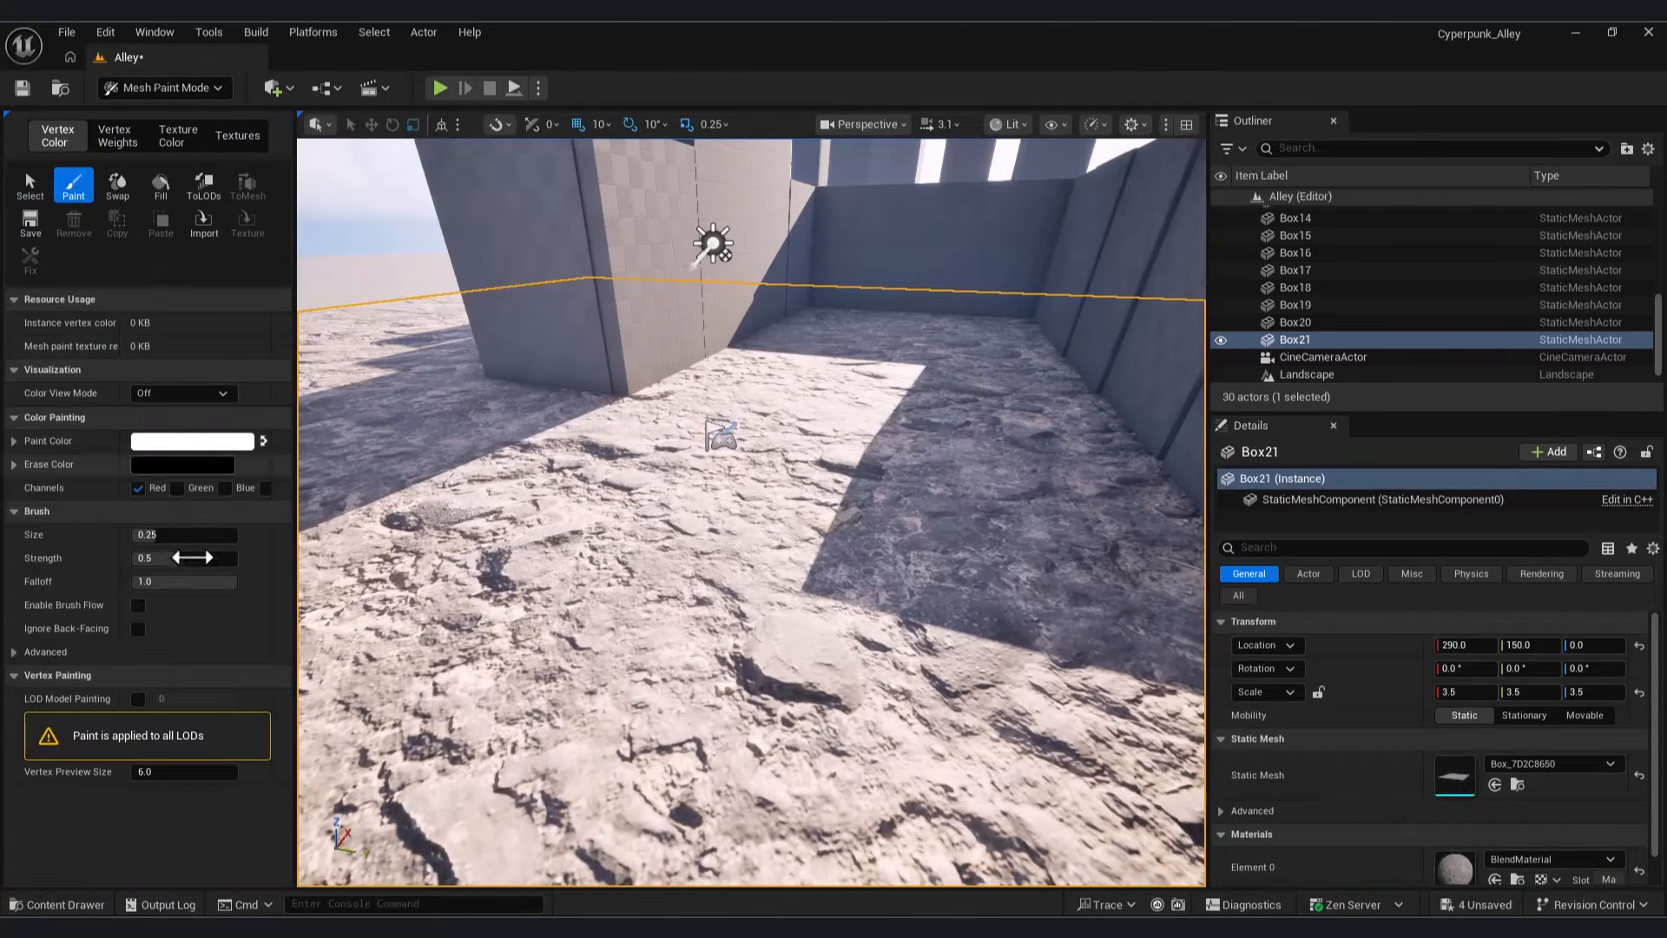
pyautogui.moveTo(838, 608); pyautogui.dragTo(781, 599)
pyautogui.moveTo(782, 599)
pyautogui.mouseDown(button='right')
pyautogui.moveTo(655, 595)
pyautogui.moveTo(577, 669)
pyautogui.mouseUp(button='right')
pyautogui.press('s')
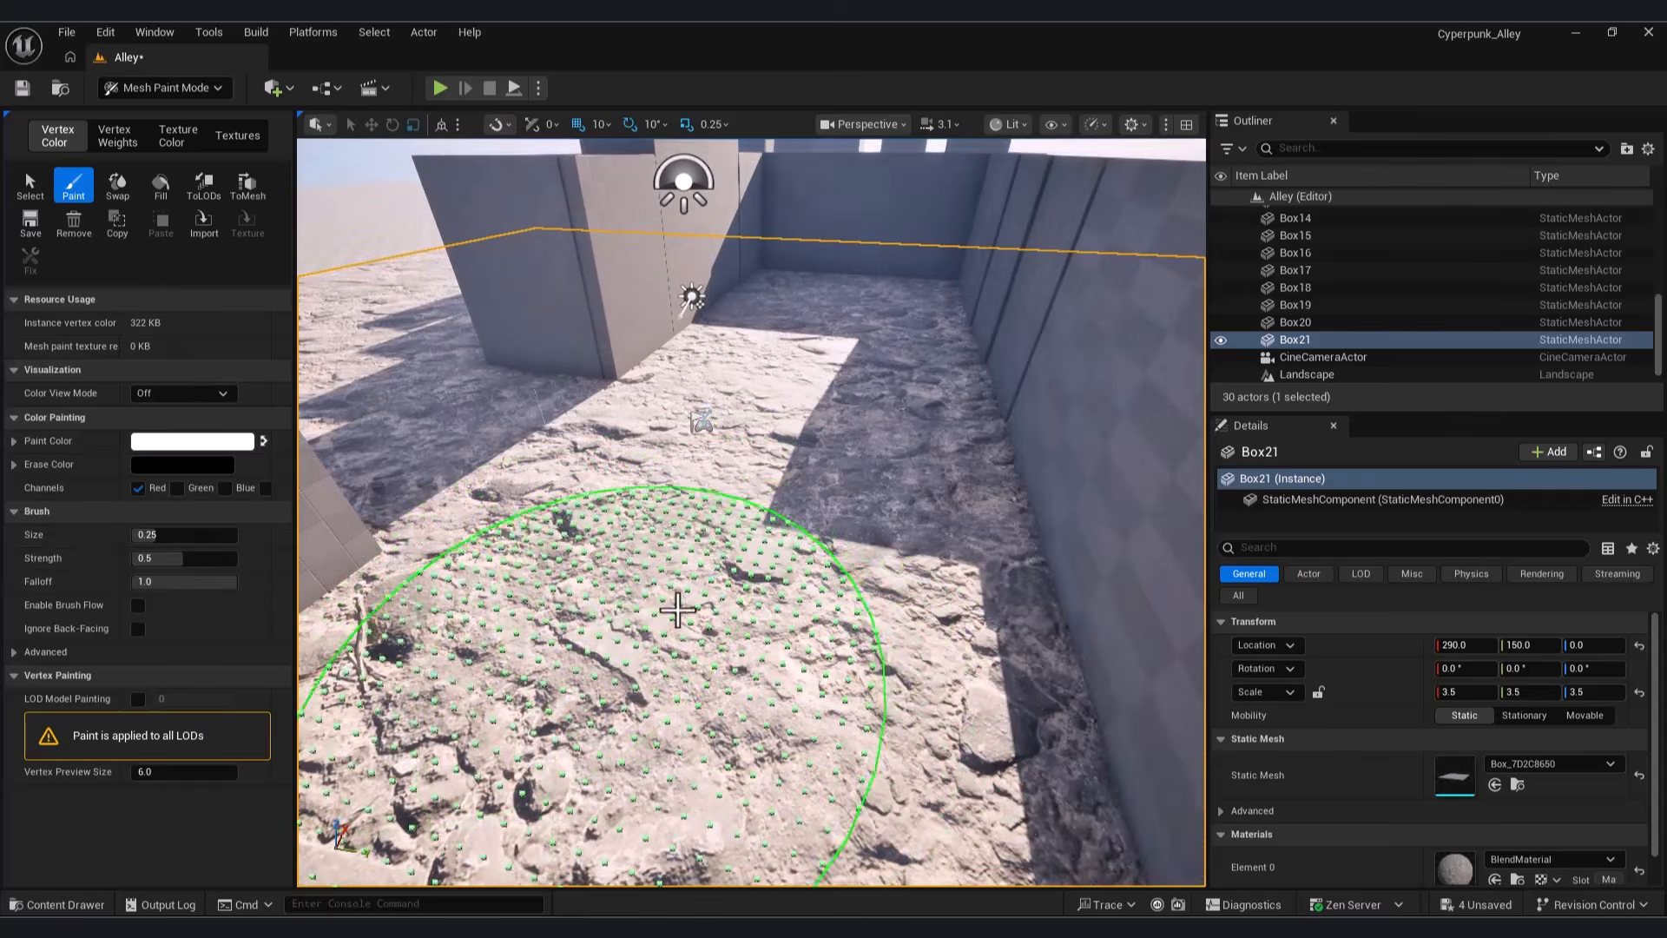
# Step: Set vertex painting to black on the Green channel only, then test strokes on the ground and undo the last one
pyautogui.click(175, 489)
pyautogui.moveTo(683, 460); pyautogui.dragTo(662, 656)
pyautogui.moveTo(663, 656)
pyautogui.mouseDown(button='right')
pyautogui.moveTo(556, 347)
pyautogui.moveTo(747, 438)
pyautogui.mouseUp(button='right')
pyautogui.press('s')
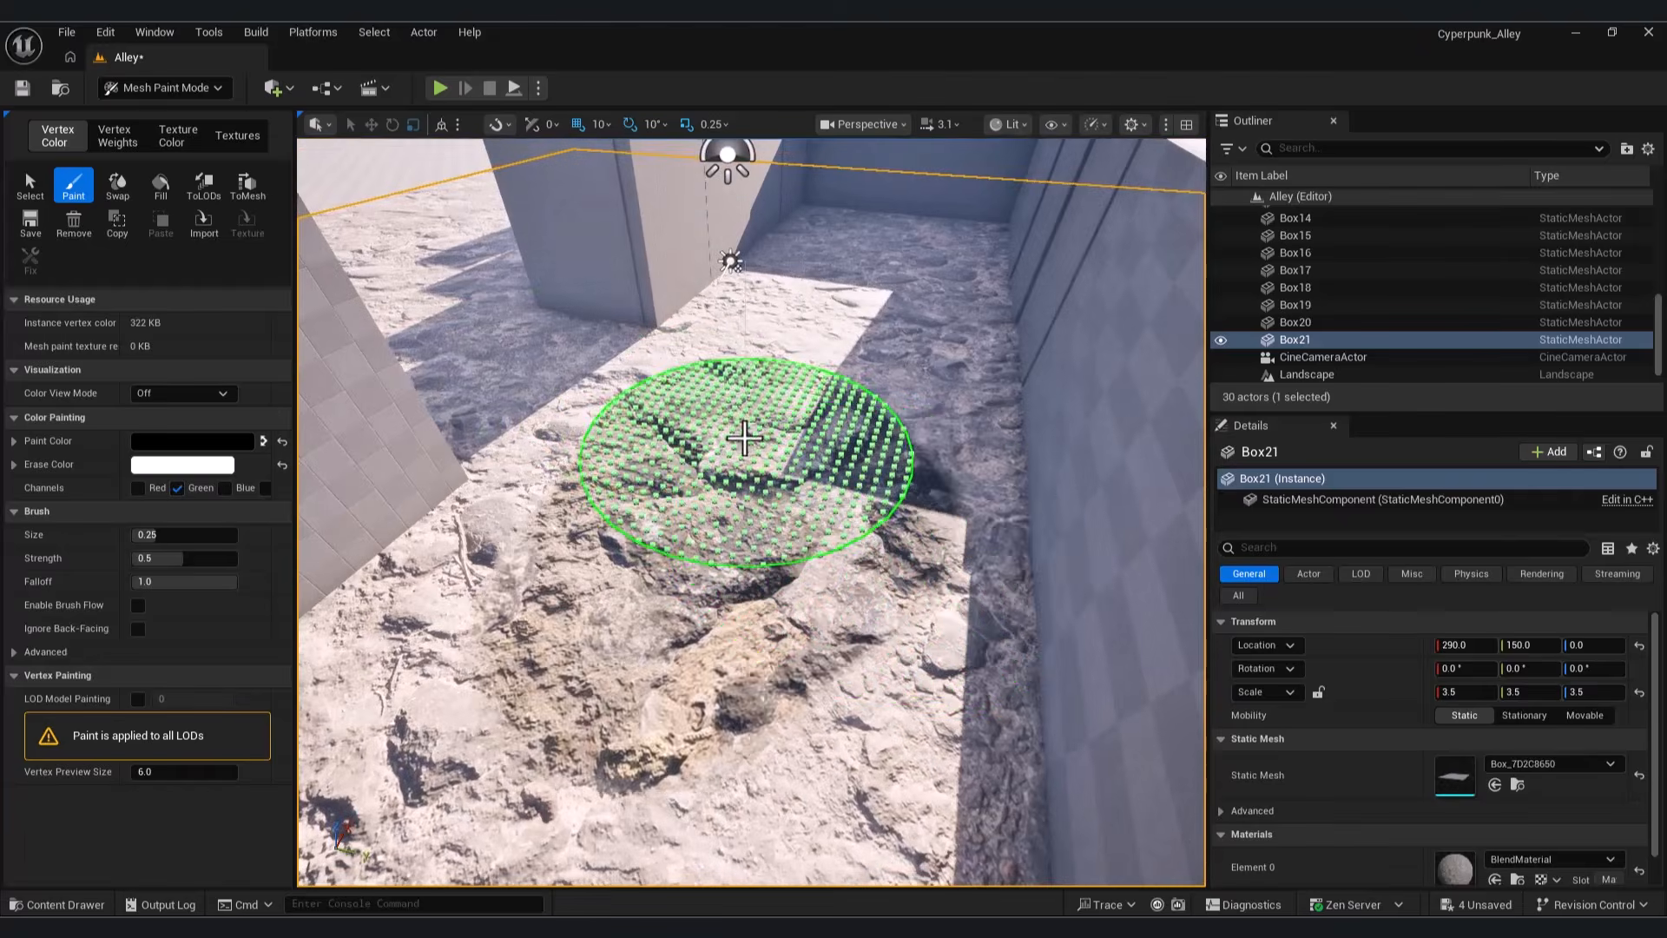
pyautogui.hotkey('ctrl', 'z')
# Step: Return to Selection mode and open BlendMaterial in a reduced window beside the level viewport
pyautogui.click(163, 87)
pyautogui.click(165, 108)
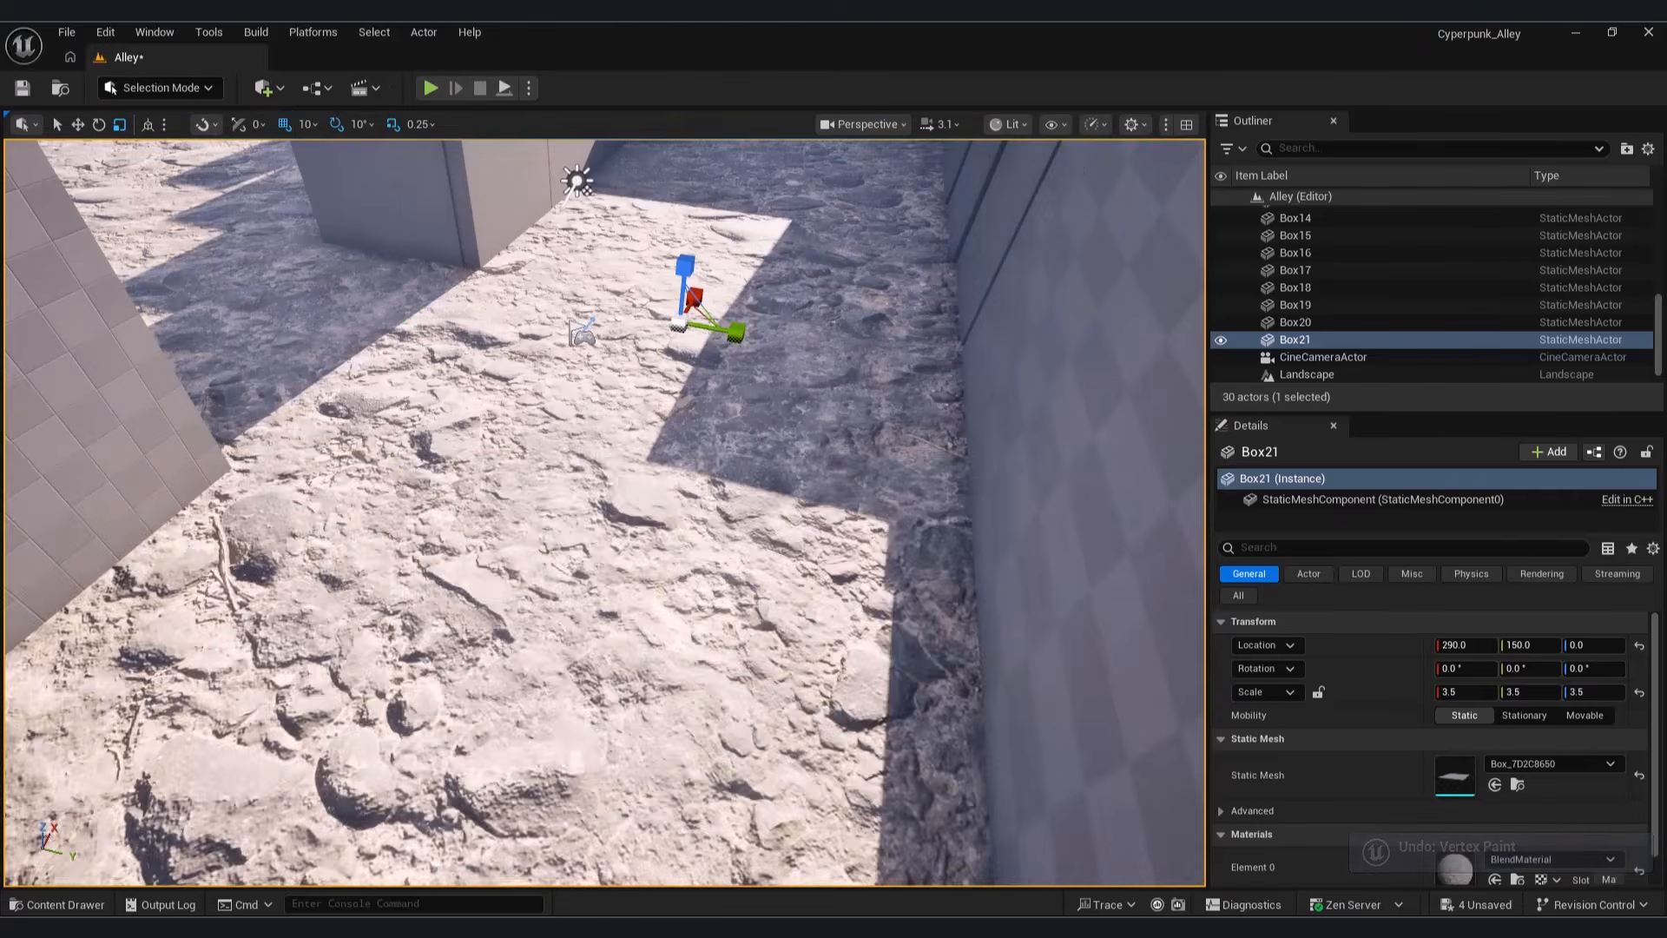
pyautogui.click(61, 904)
pyautogui.doubleClick(442, 544)
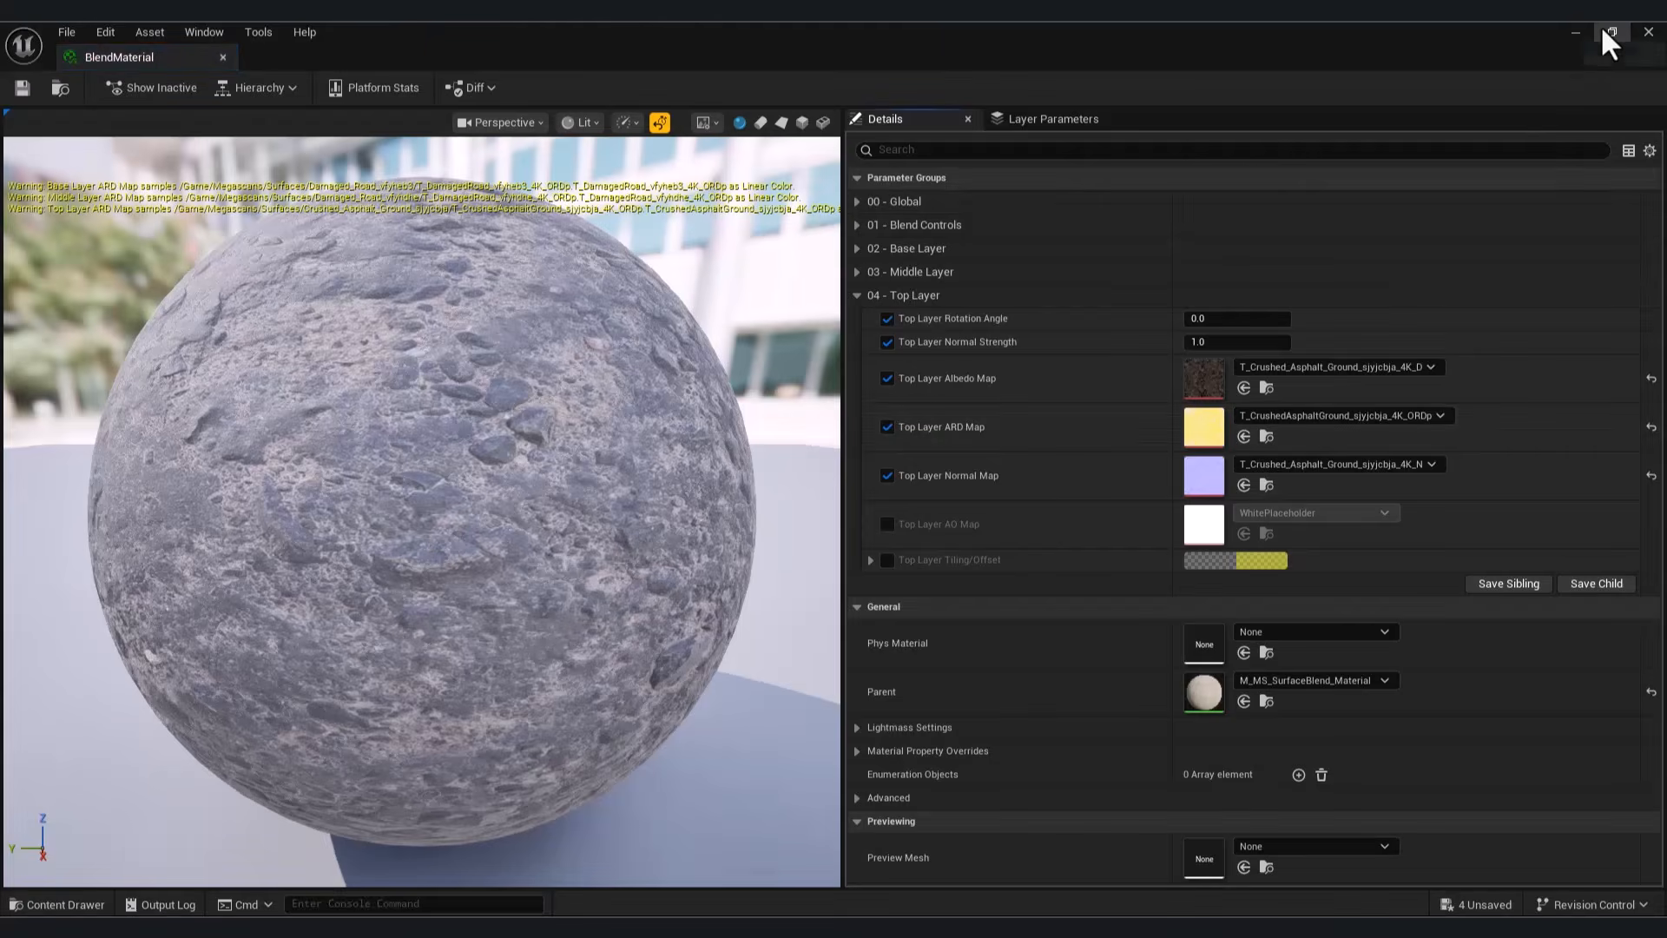
pyautogui.click(1610, 32)
# Step: Look through the Global, Blend Controls and Base Layer parameter groups of BlendMaterial
pyautogui.scroll(-1, 1361, 481)
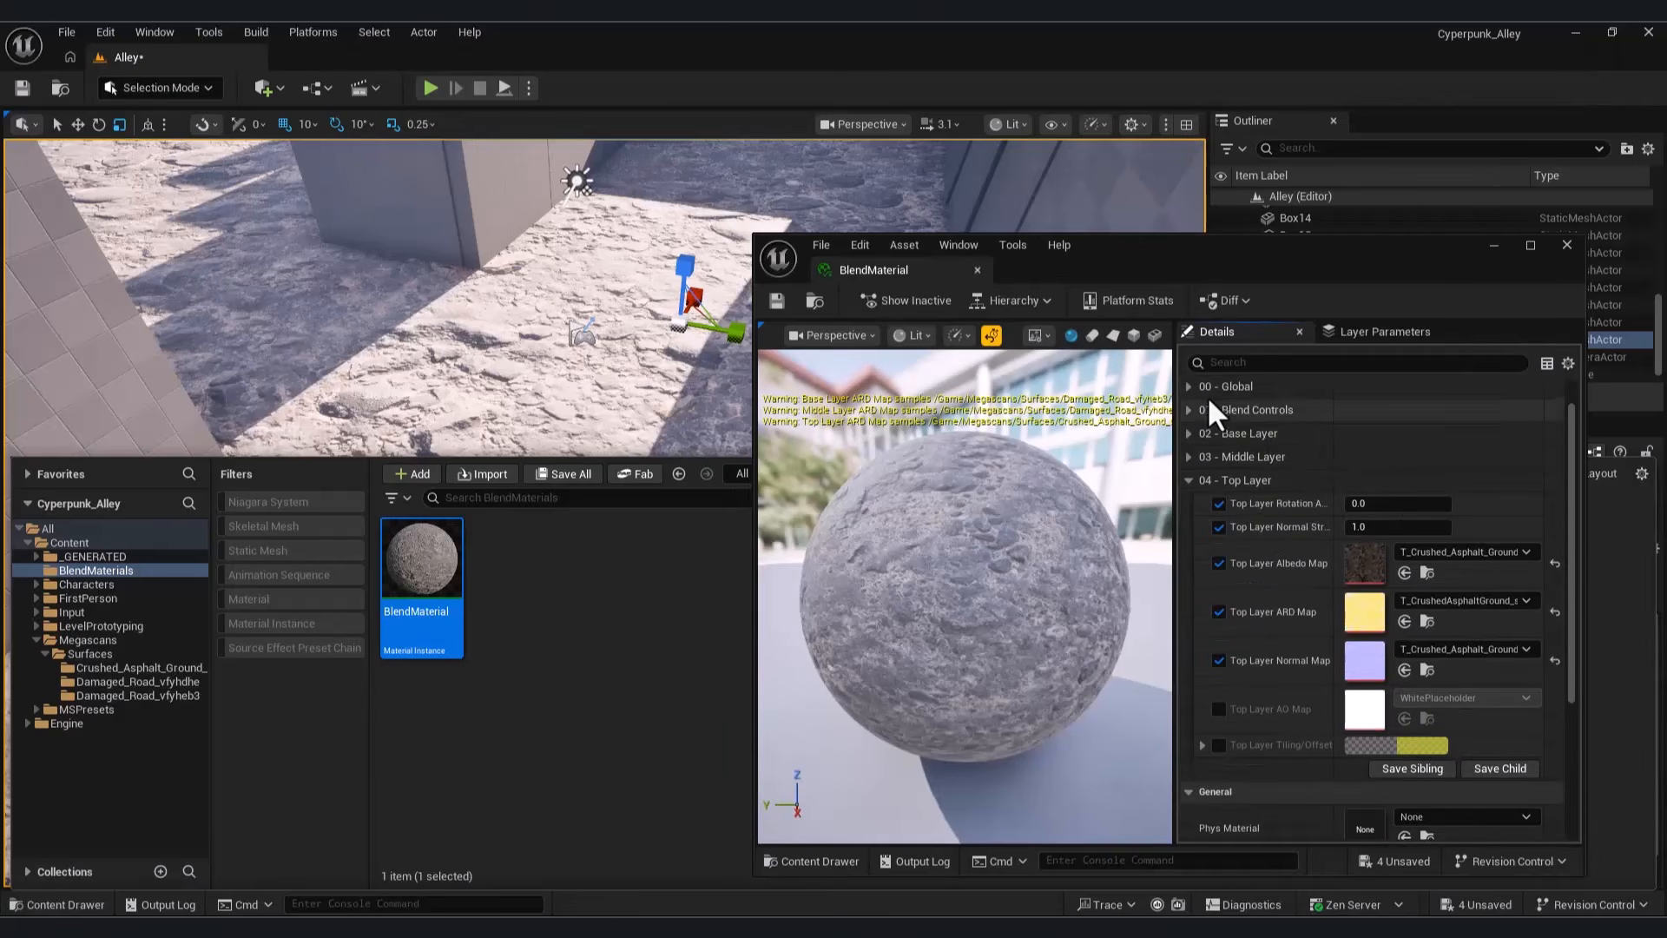
pyautogui.click(1189, 386)
pyautogui.click(1188, 386)
pyautogui.click(1189, 409)
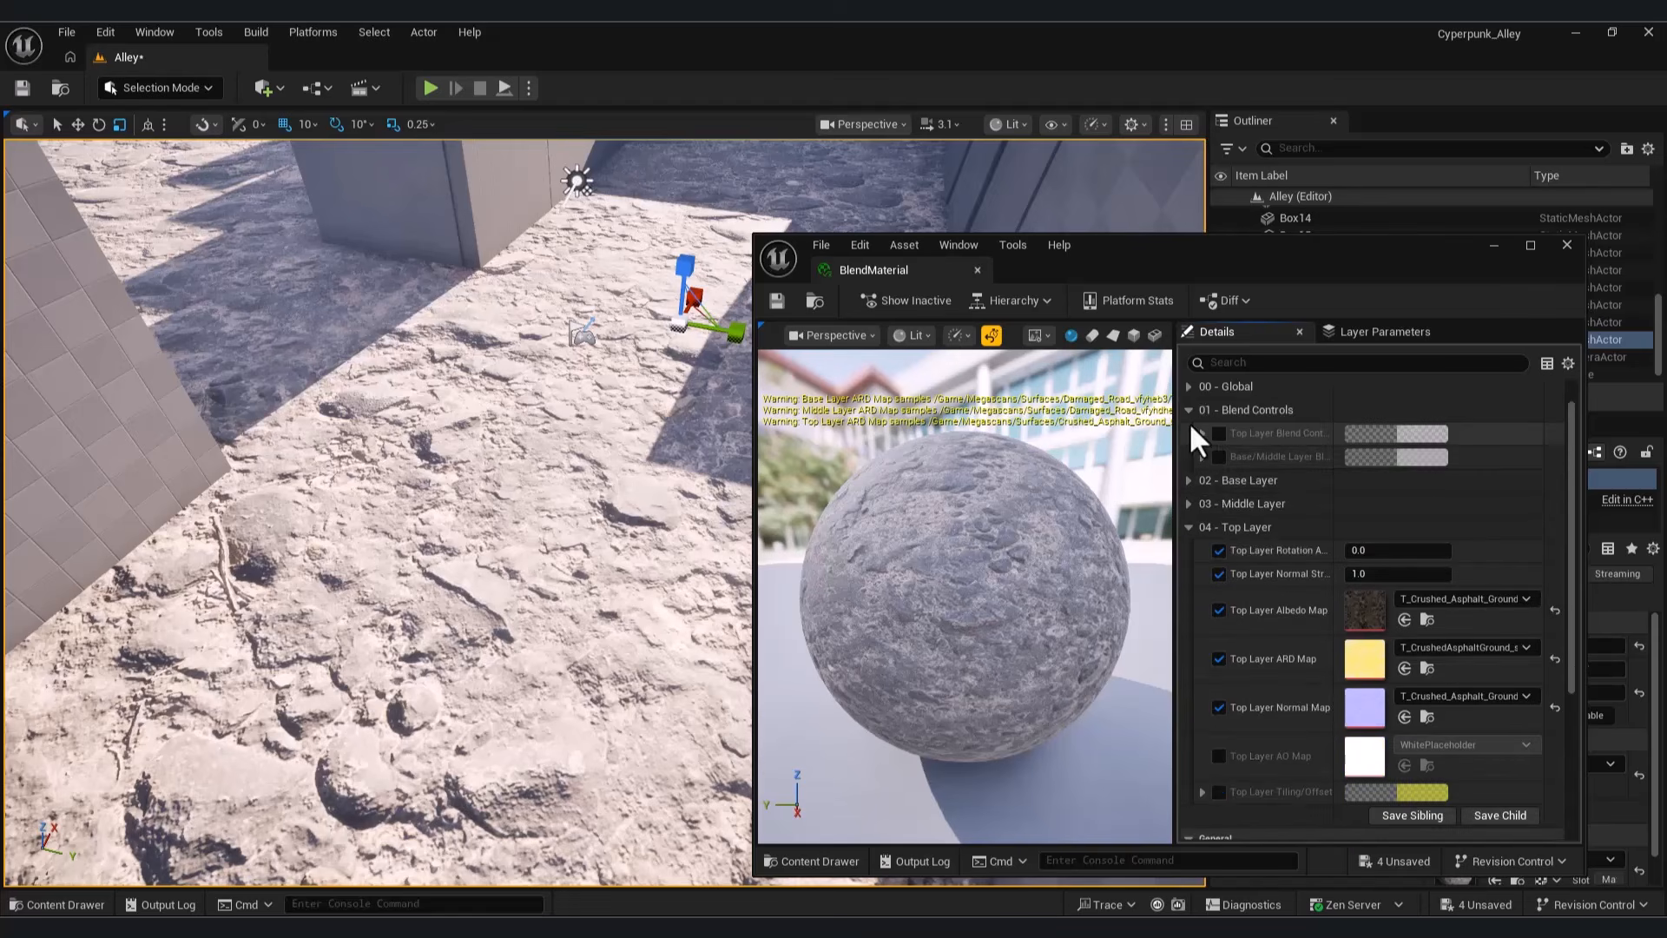
pyautogui.click(1187, 480)
pyautogui.click(1187, 480)
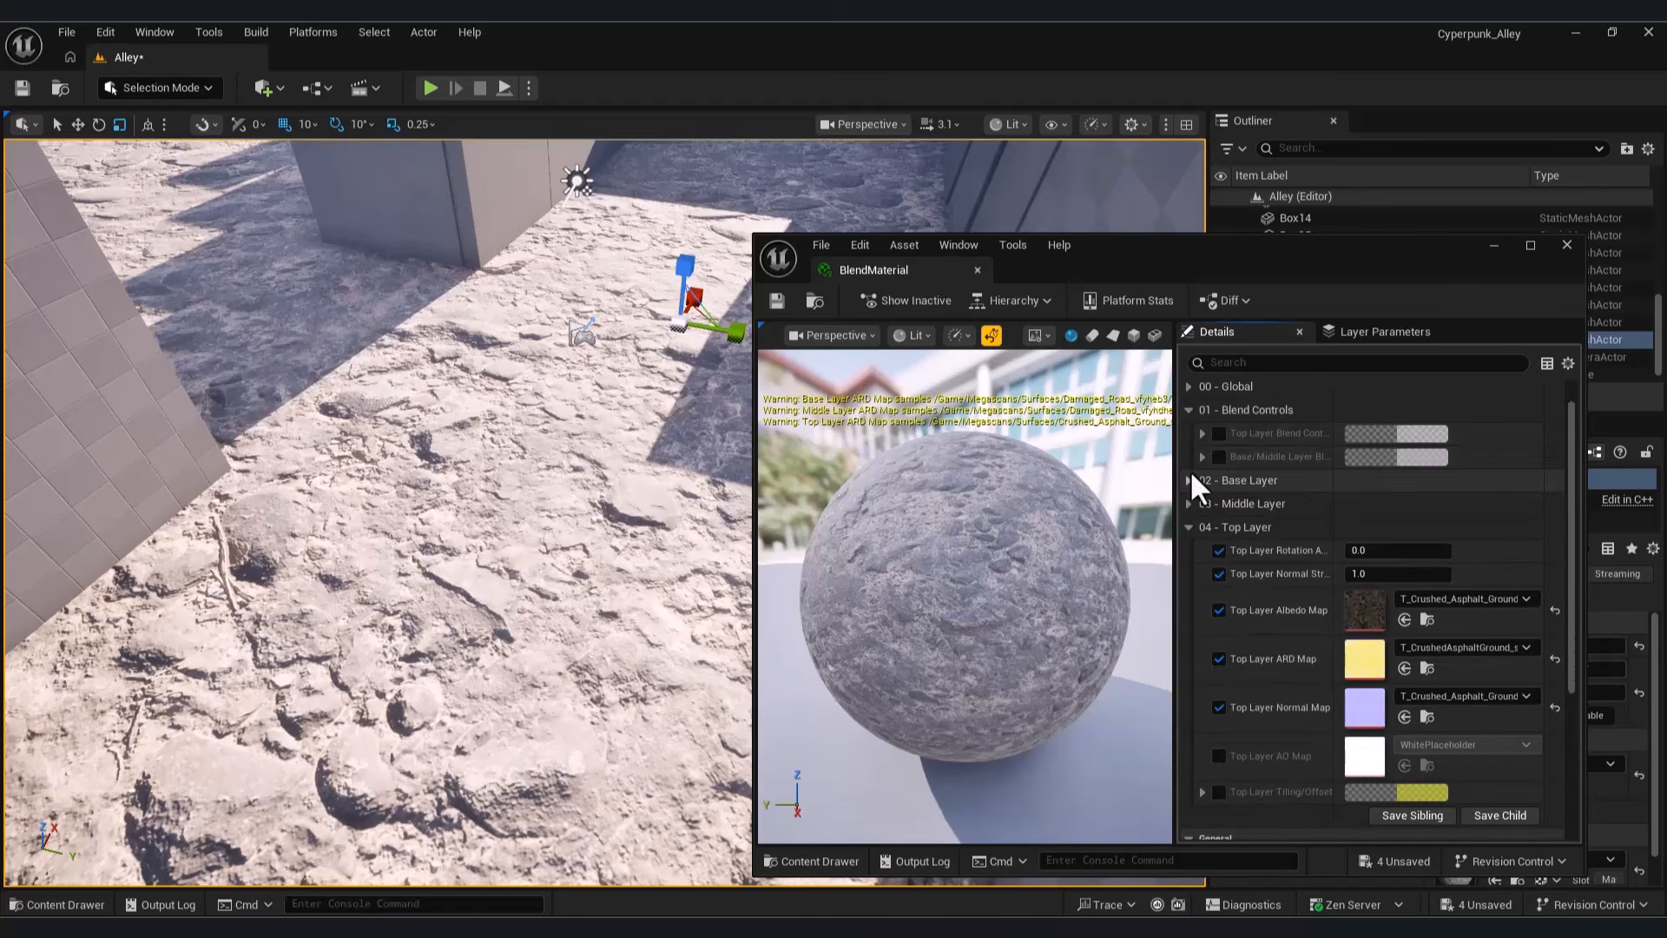
# Step: Enable the Base Layer Tiling/Offset override and set Tiling X and Tiling Y to 4
pyautogui.click(1189, 470)
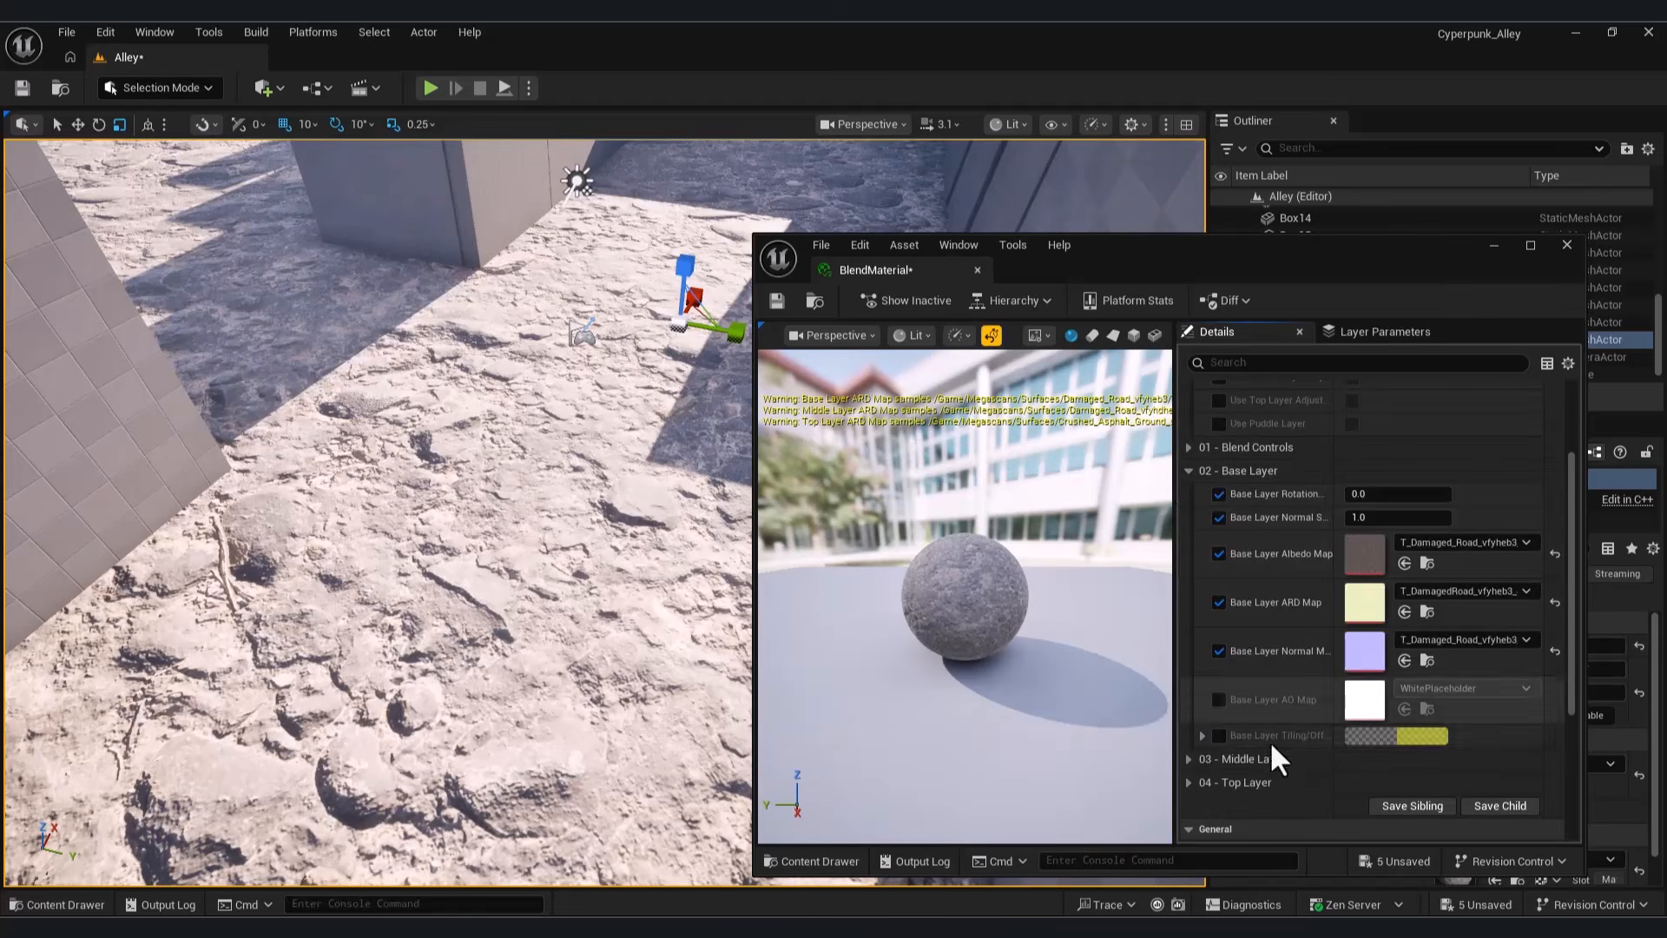
pyautogui.click(1202, 735)
pyautogui.scroll(-2, 1276, 782)
pyautogui.click(1219, 680)
pyautogui.click(1368, 704)
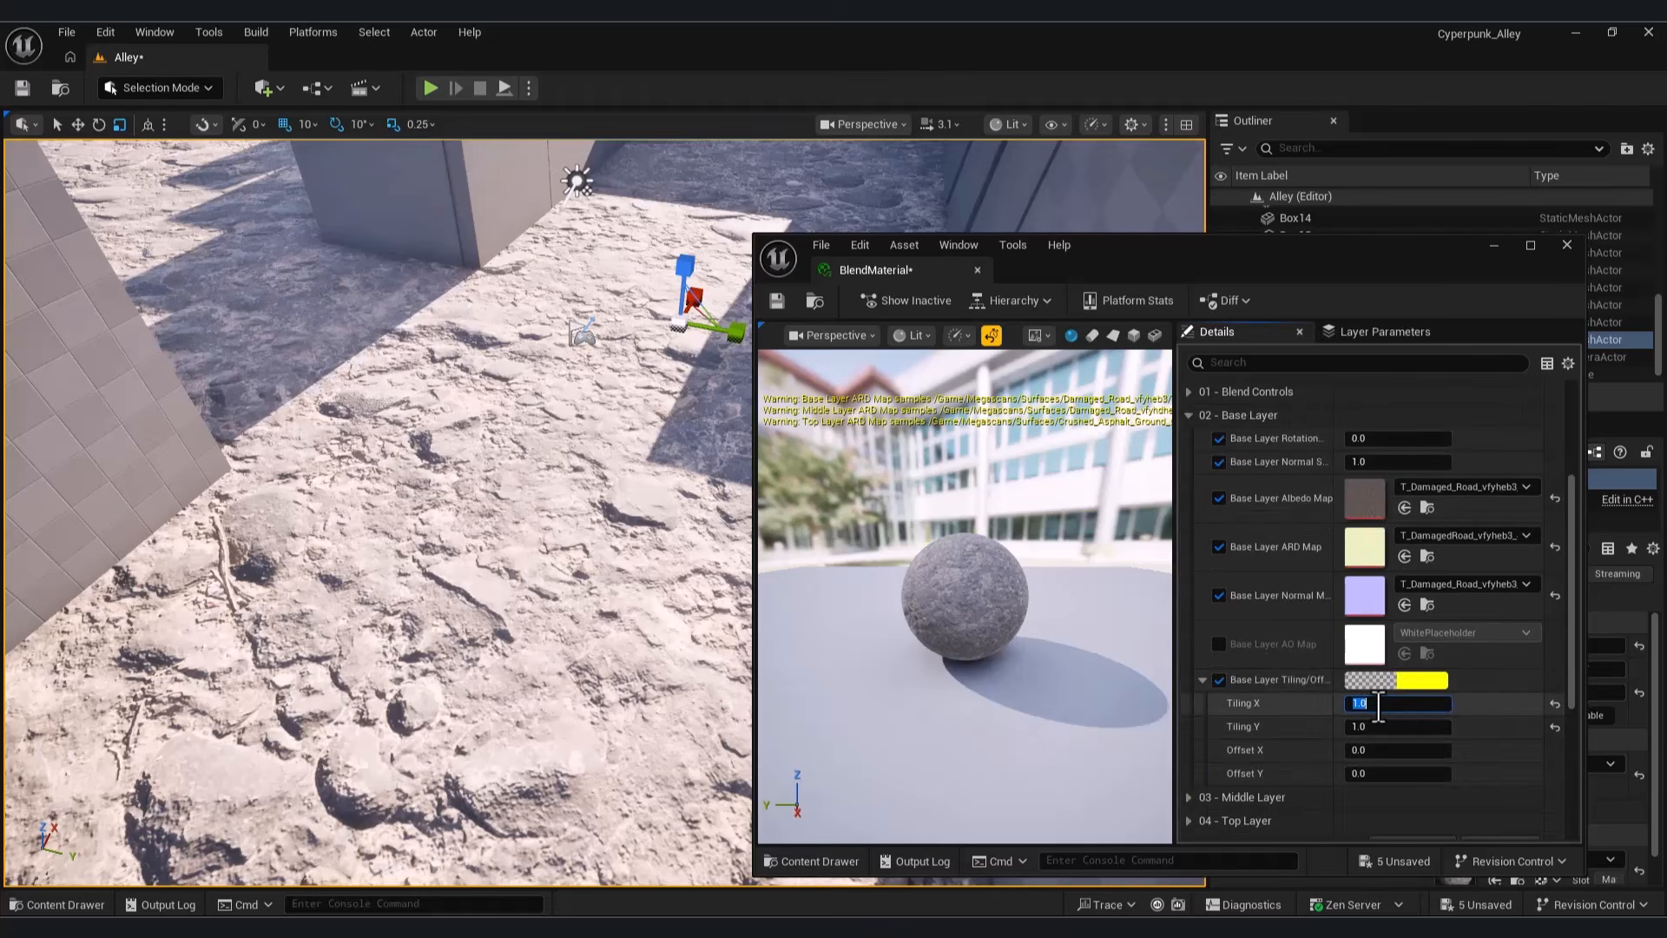
pyautogui.write('4')
pyautogui.click(1395, 727)
pyautogui.write('4')
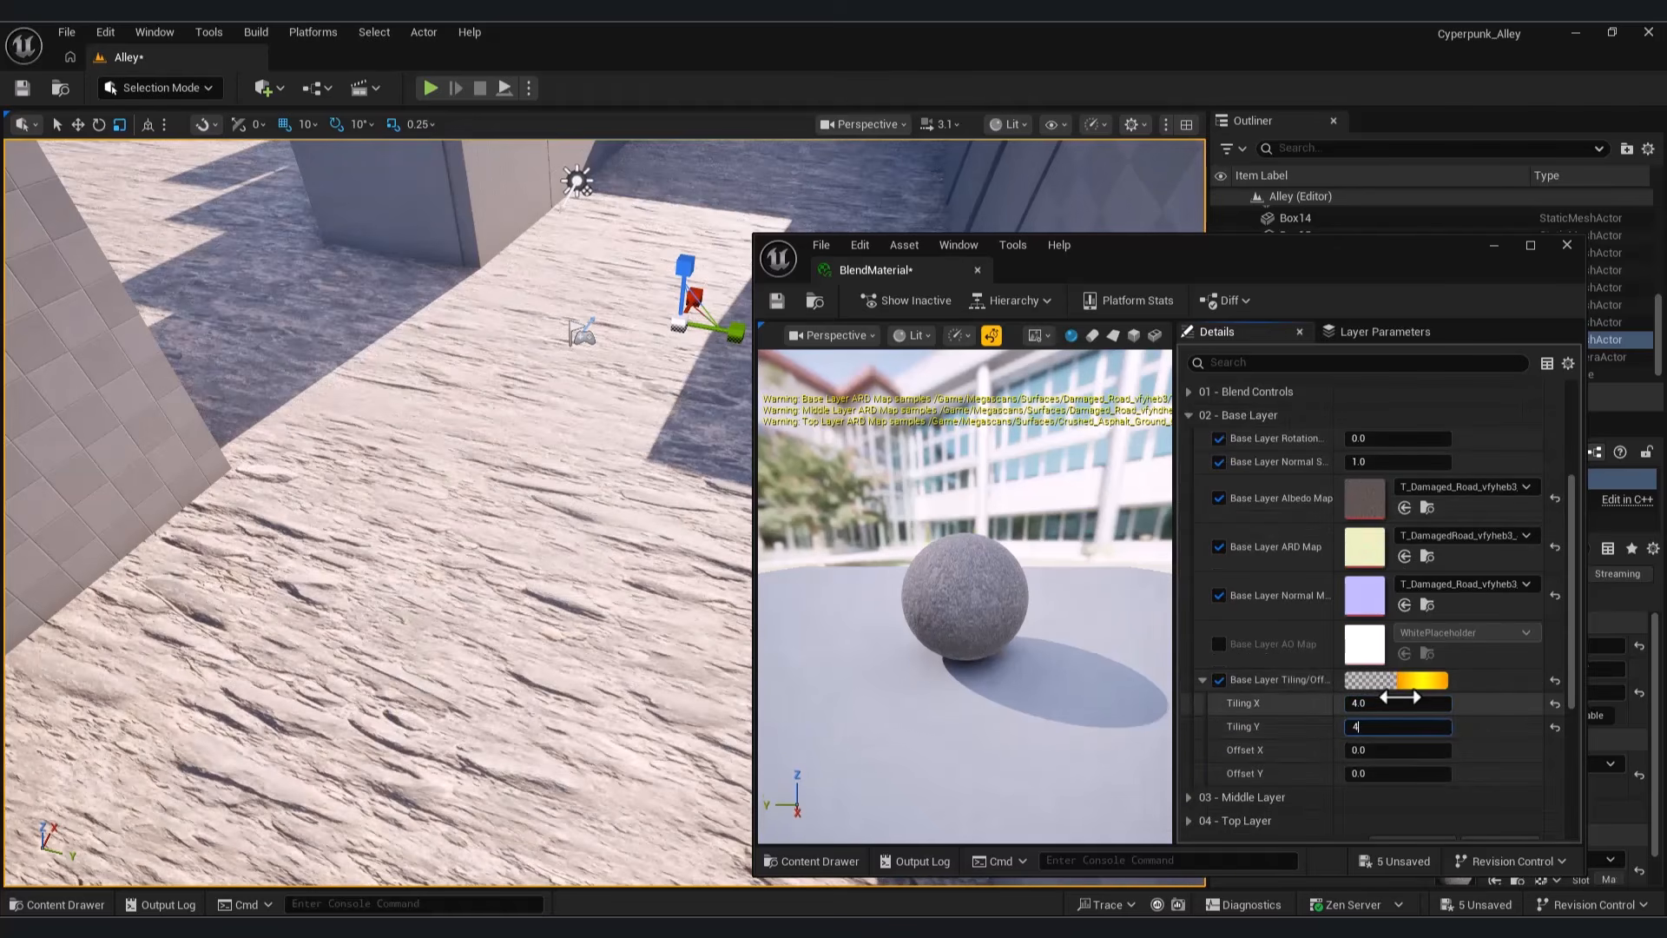
pyautogui.click(1399, 699)
pyautogui.moveTo(516, 535); pyautogui.dragTo(618, 479, button='right')
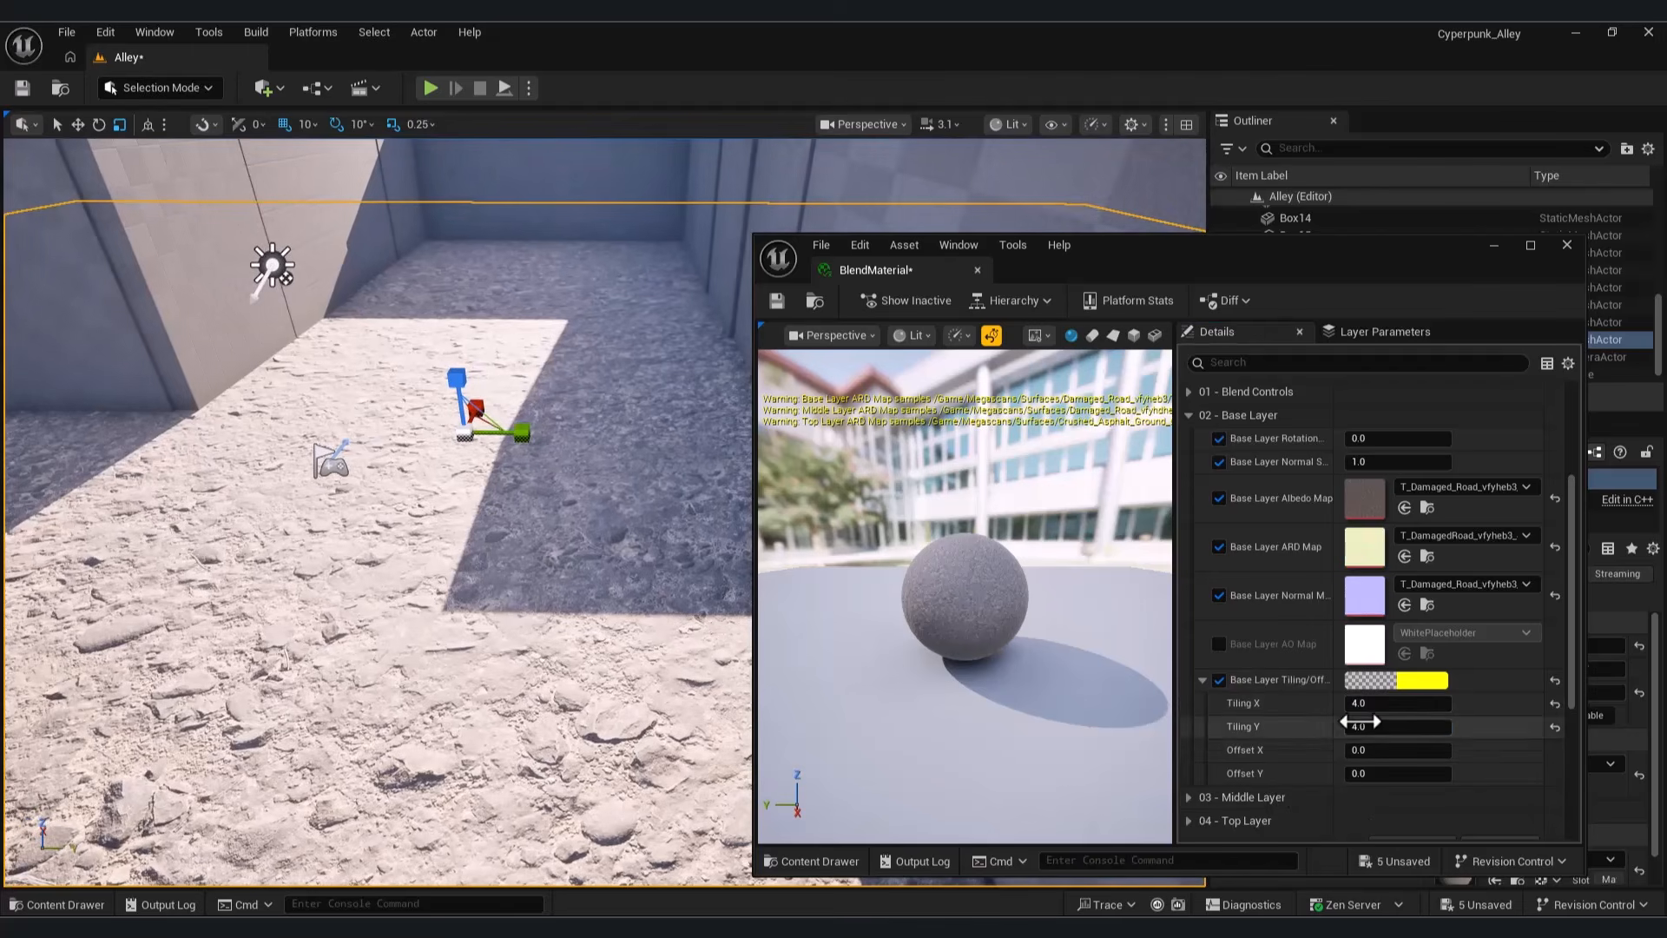
# Step: Set the Base Layer's Tiling X and Tiling Y to 20
pyautogui.click(1366, 709)
pyautogui.write('20')
pyautogui.press('Return')
pyautogui.click(1371, 723)
pyautogui.write('2')
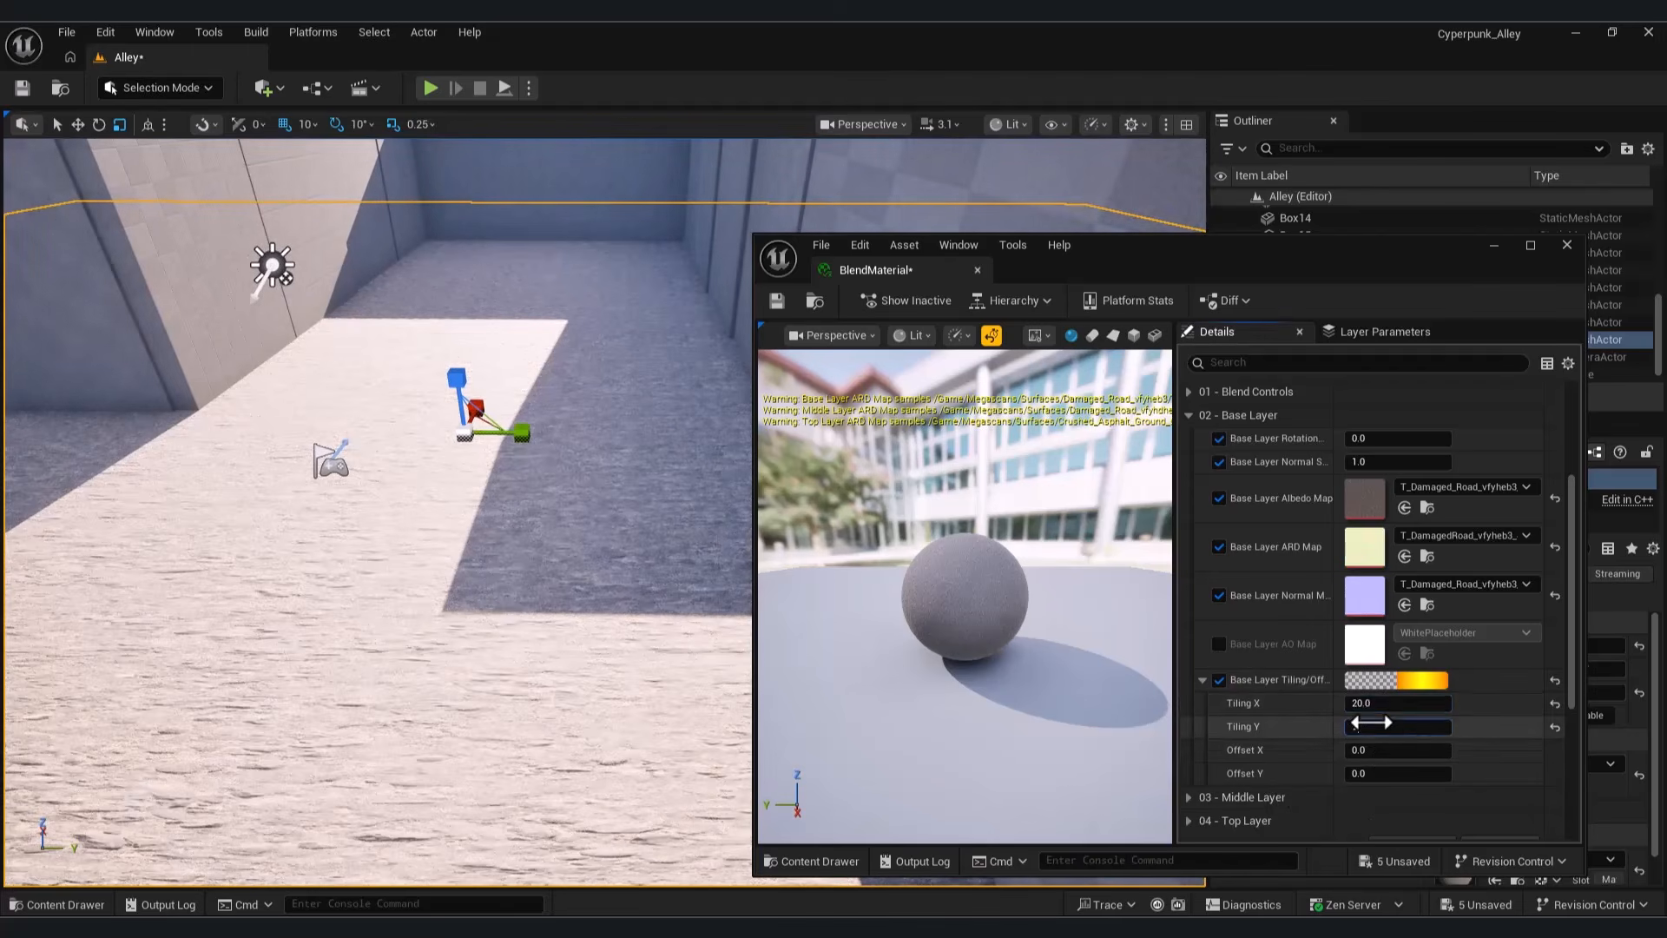
pyautogui.write('0')
pyautogui.press('Return')
pyautogui.moveTo(538, 521); pyautogui.dragTo(451, 514, button='right')
# Step: Open the Middle Layer parameter group and bring its Tiling/Offset setting into view
pyautogui.scroll(-3, 1477, 729)
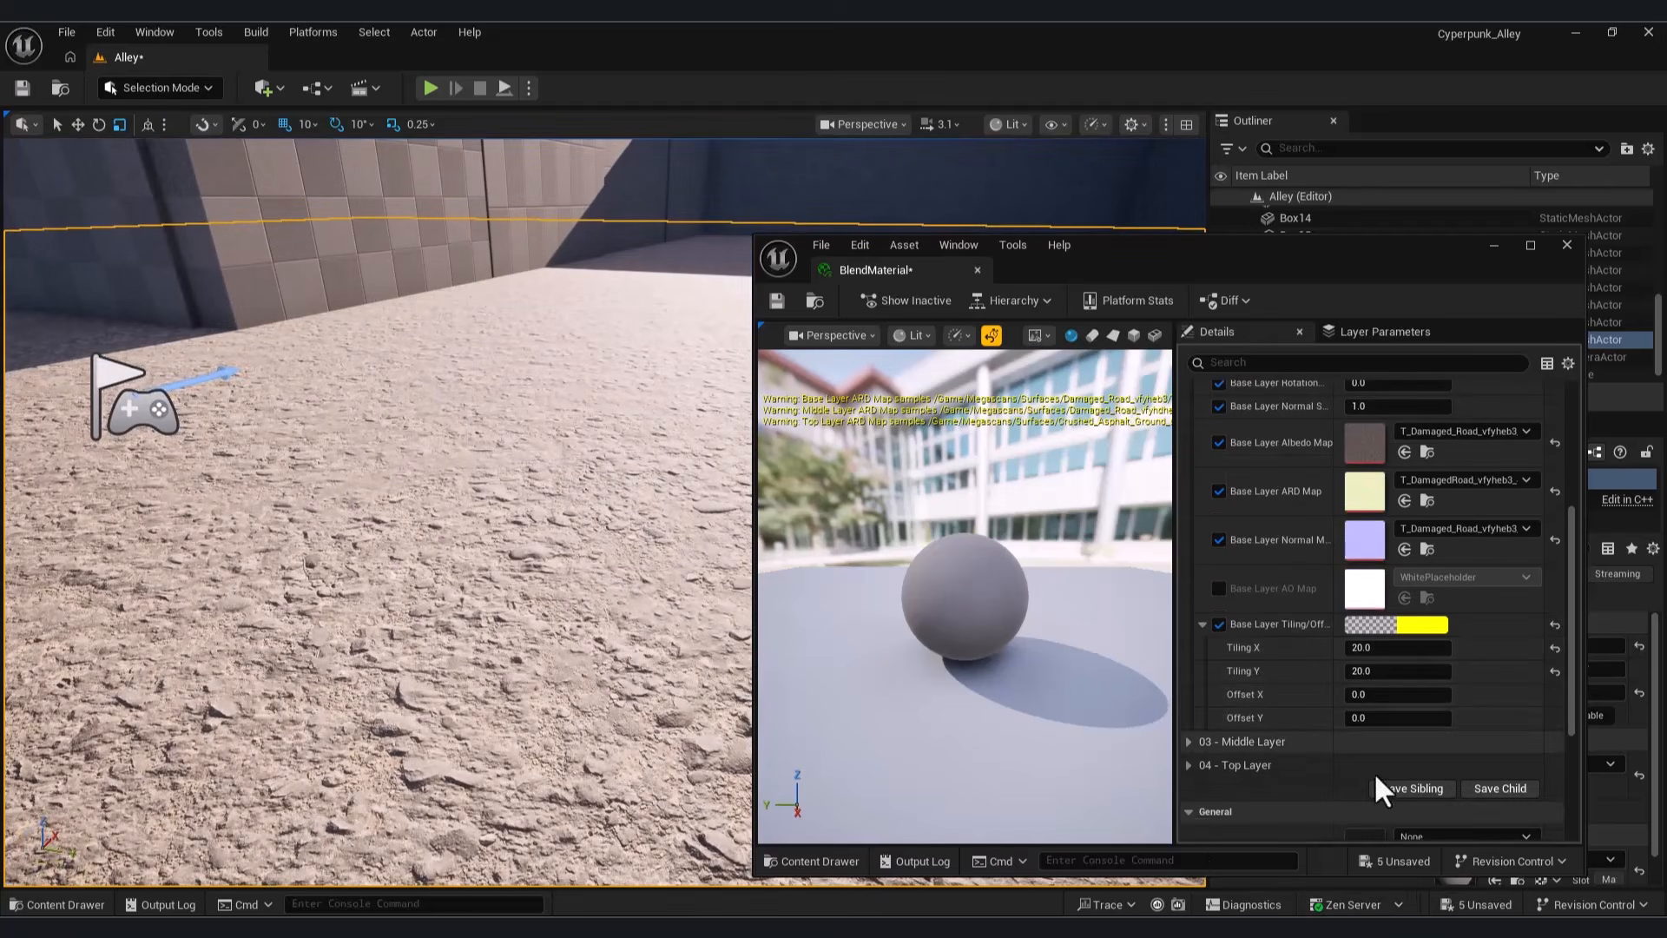
pyautogui.click(1188, 741)
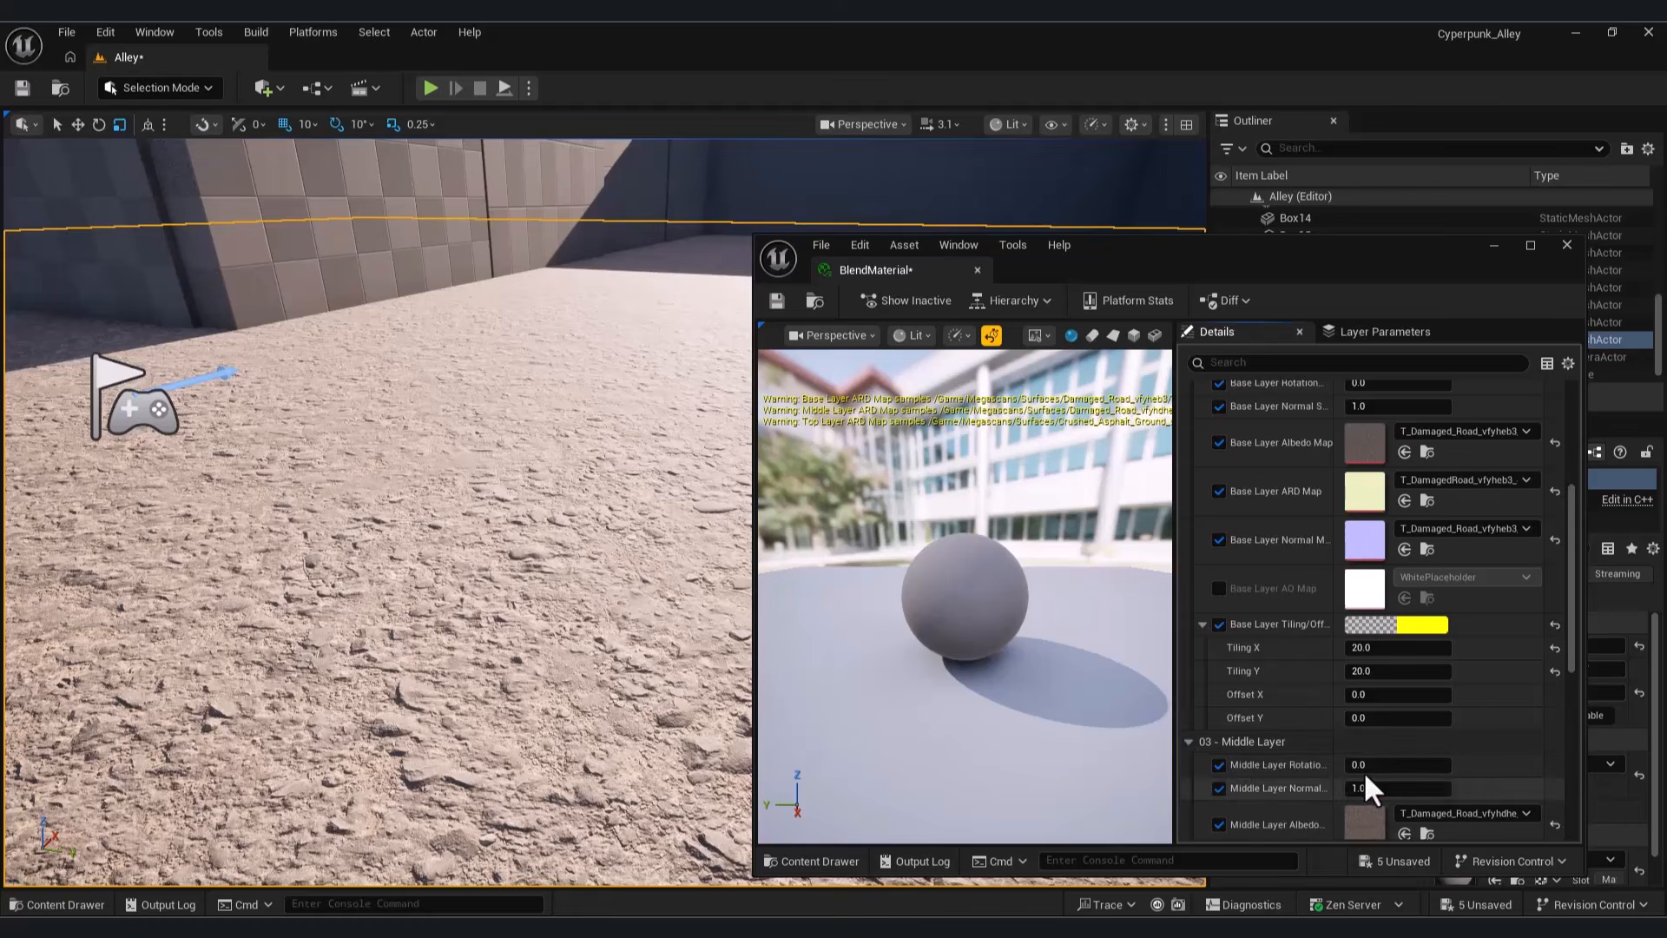
pyautogui.scroll(-7, 1345, 772)
# Step: Switch the level editor to Mesh Paint mode and activate vertex color painting with a brush size of 0.0612
pyautogui.moveTo(696, 527); pyautogui.dragTo(178, 81, button='right')
pyautogui.click(178, 87)
pyautogui.click(149, 178)
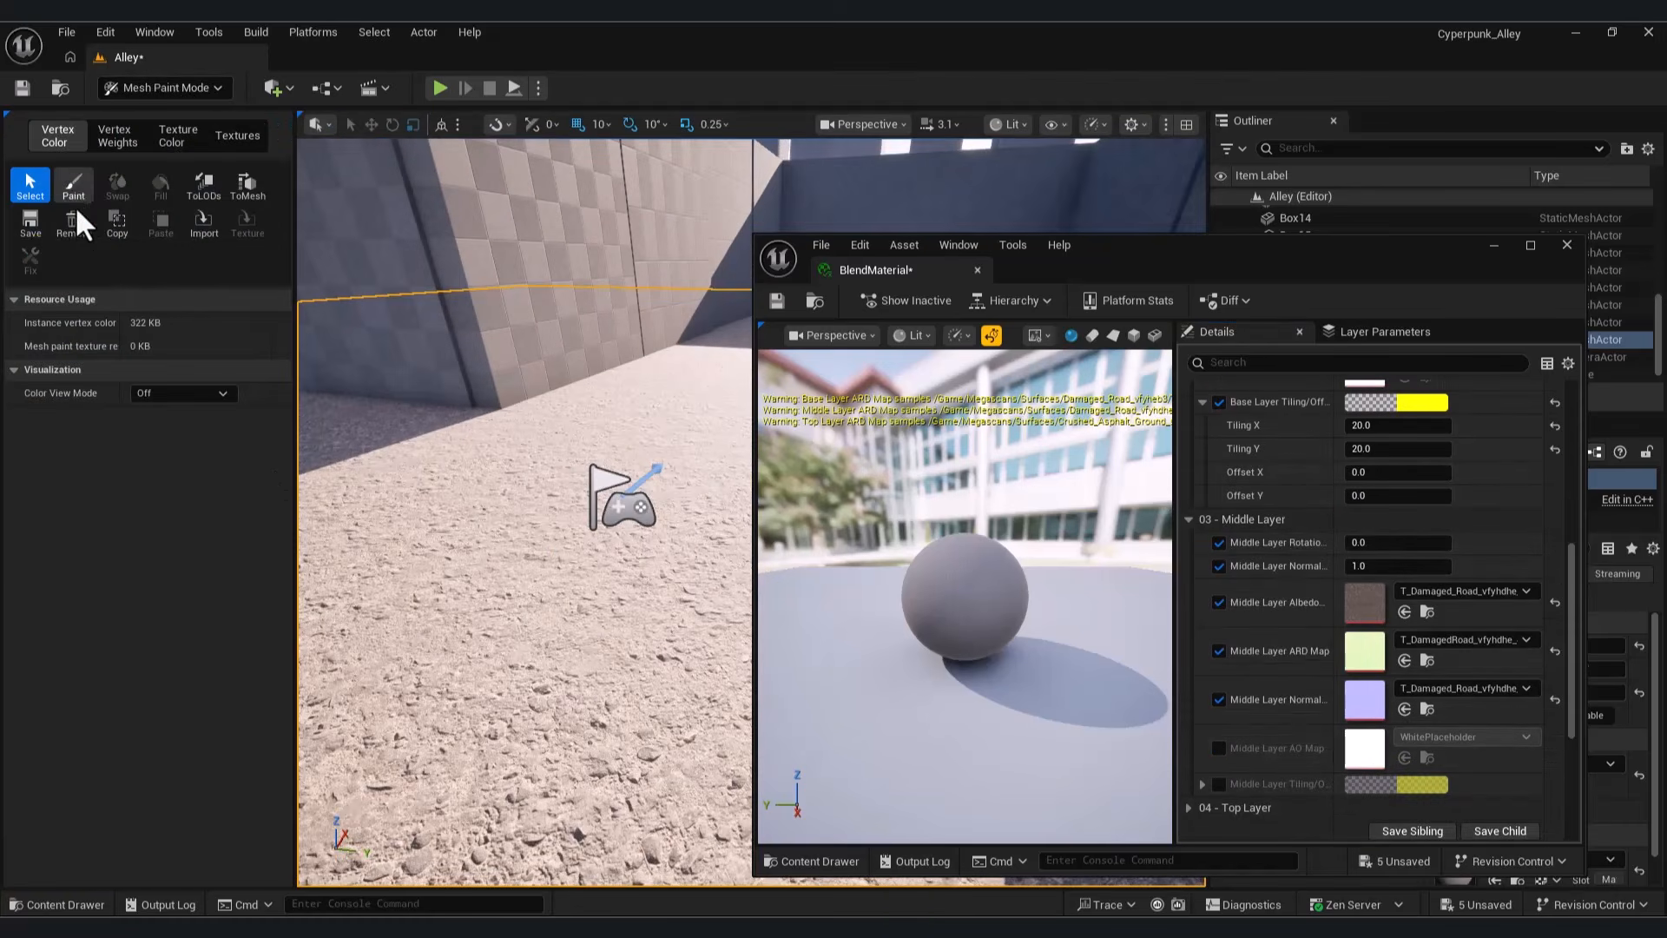
pyautogui.click(73, 195)
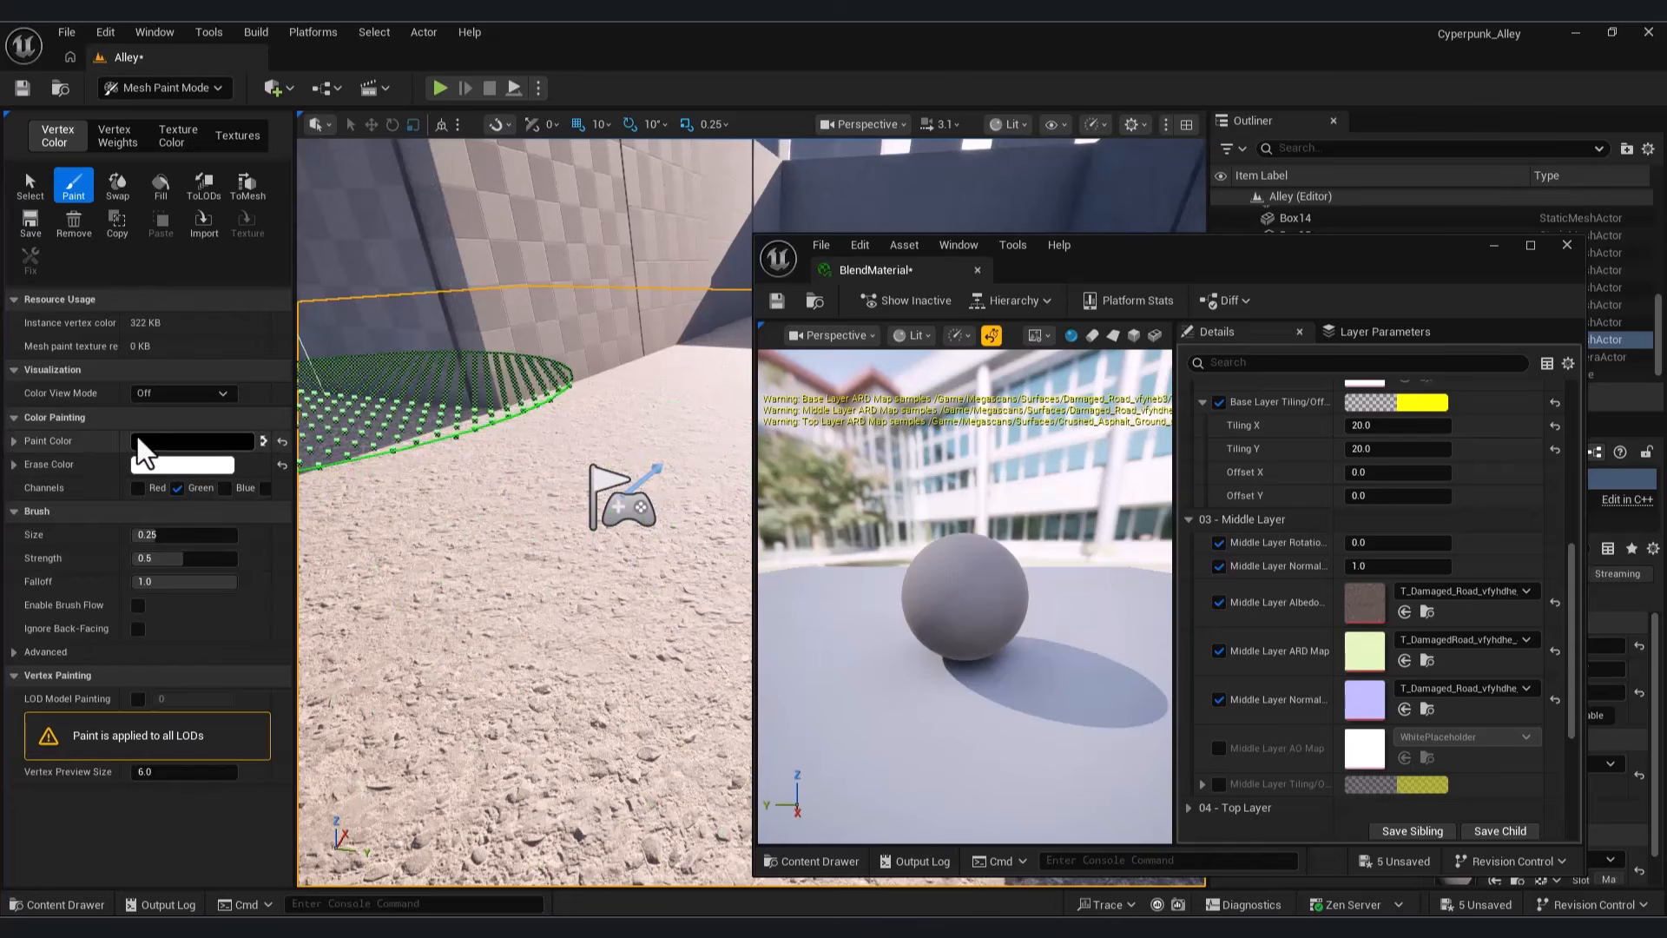
pyautogui.click(165, 535)
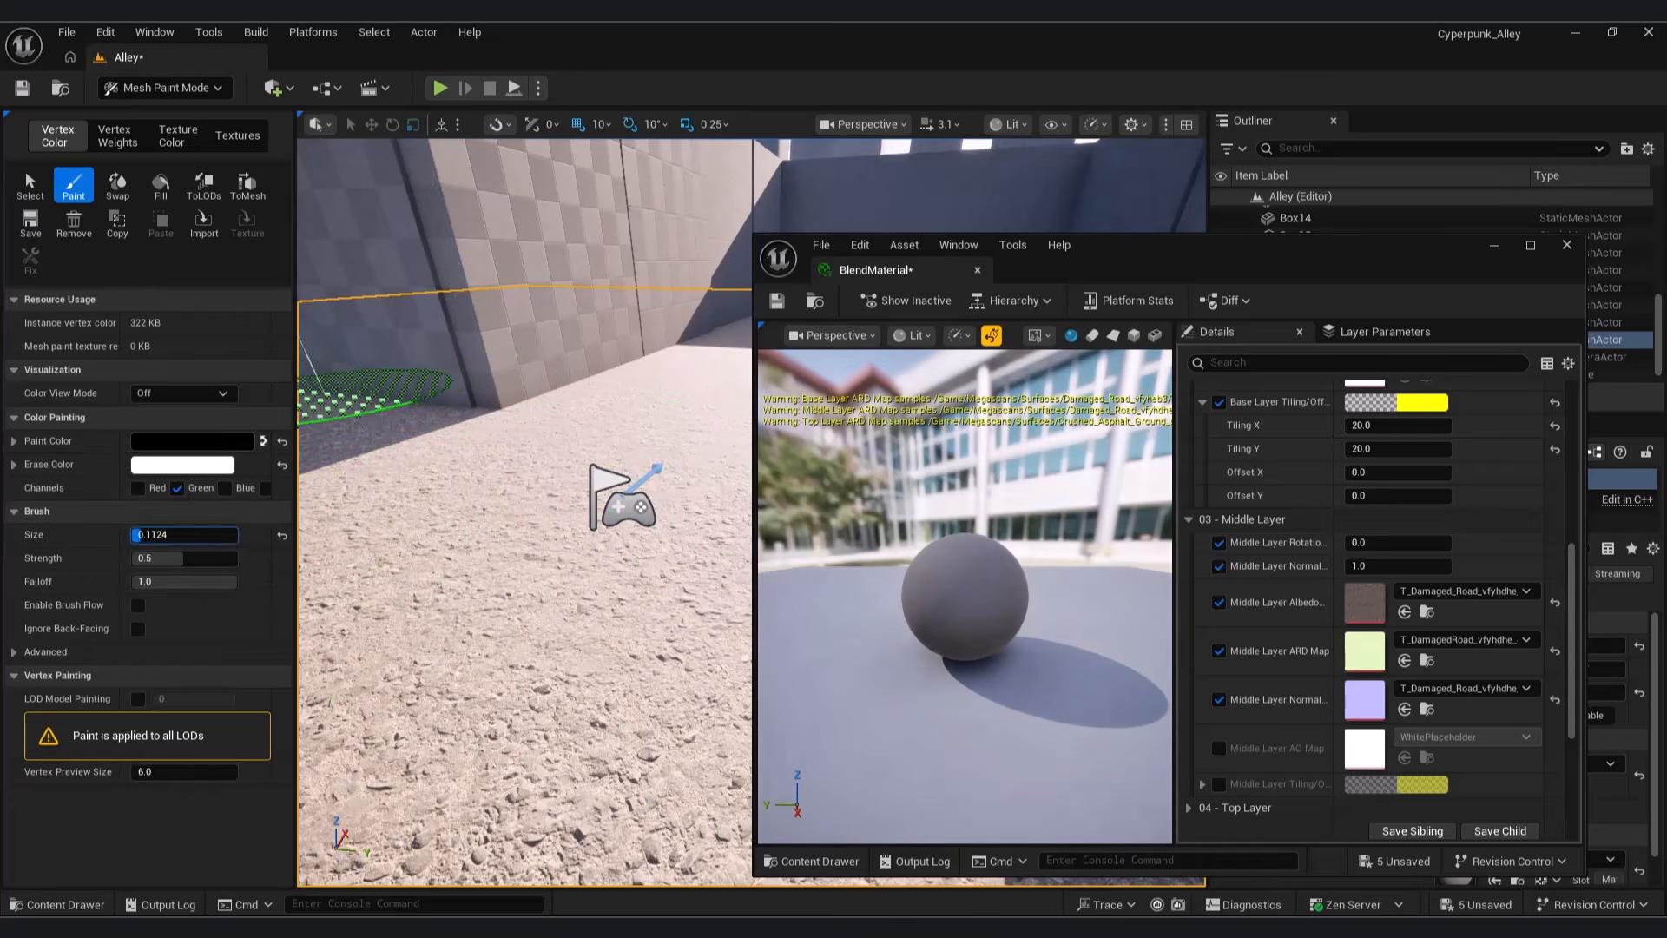
# Step: Paint a test patch on the alley ground in the green channel
pyautogui.moveTo(547, 627)
pyautogui.mouseDown()
pyautogui.moveTo(577, 633)
pyautogui.moveTo(576, 681)
pyautogui.mouseUp()
pyautogui.press('s')
pyautogui.moveTo(577, 681)
pyautogui.mouseDown(button='right')
pyautogui.moveTo(547, 642)
pyautogui.moveTo(591, 638)
pyautogui.moveTo(532, 663)
pyautogui.mouseUp(button='right')
pyautogui.press('w')
# Step: Enable the Middle Layer Tiling/Offset override and set its Tiling X and Tiling Y to 10
pyautogui.scroll(-5, 1465, 746)
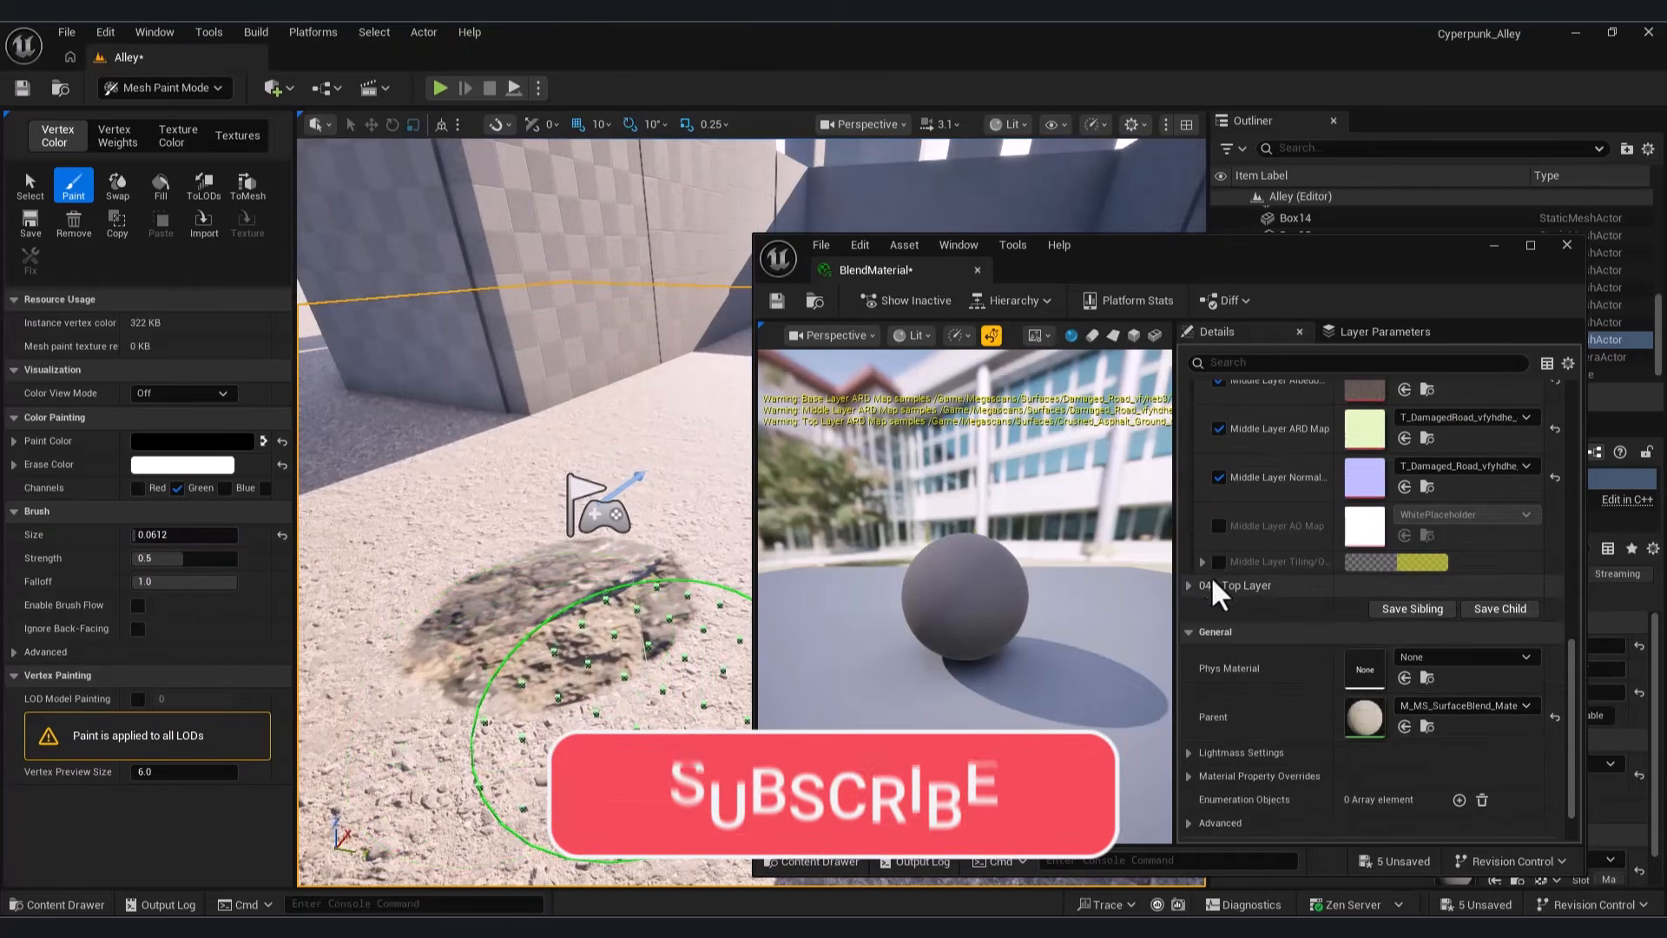
pyautogui.click(1217, 564)
pyautogui.click(1374, 587)
pyautogui.write('10')
pyautogui.click(1365, 609)
pyautogui.write('10')
pyautogui.press('Return')
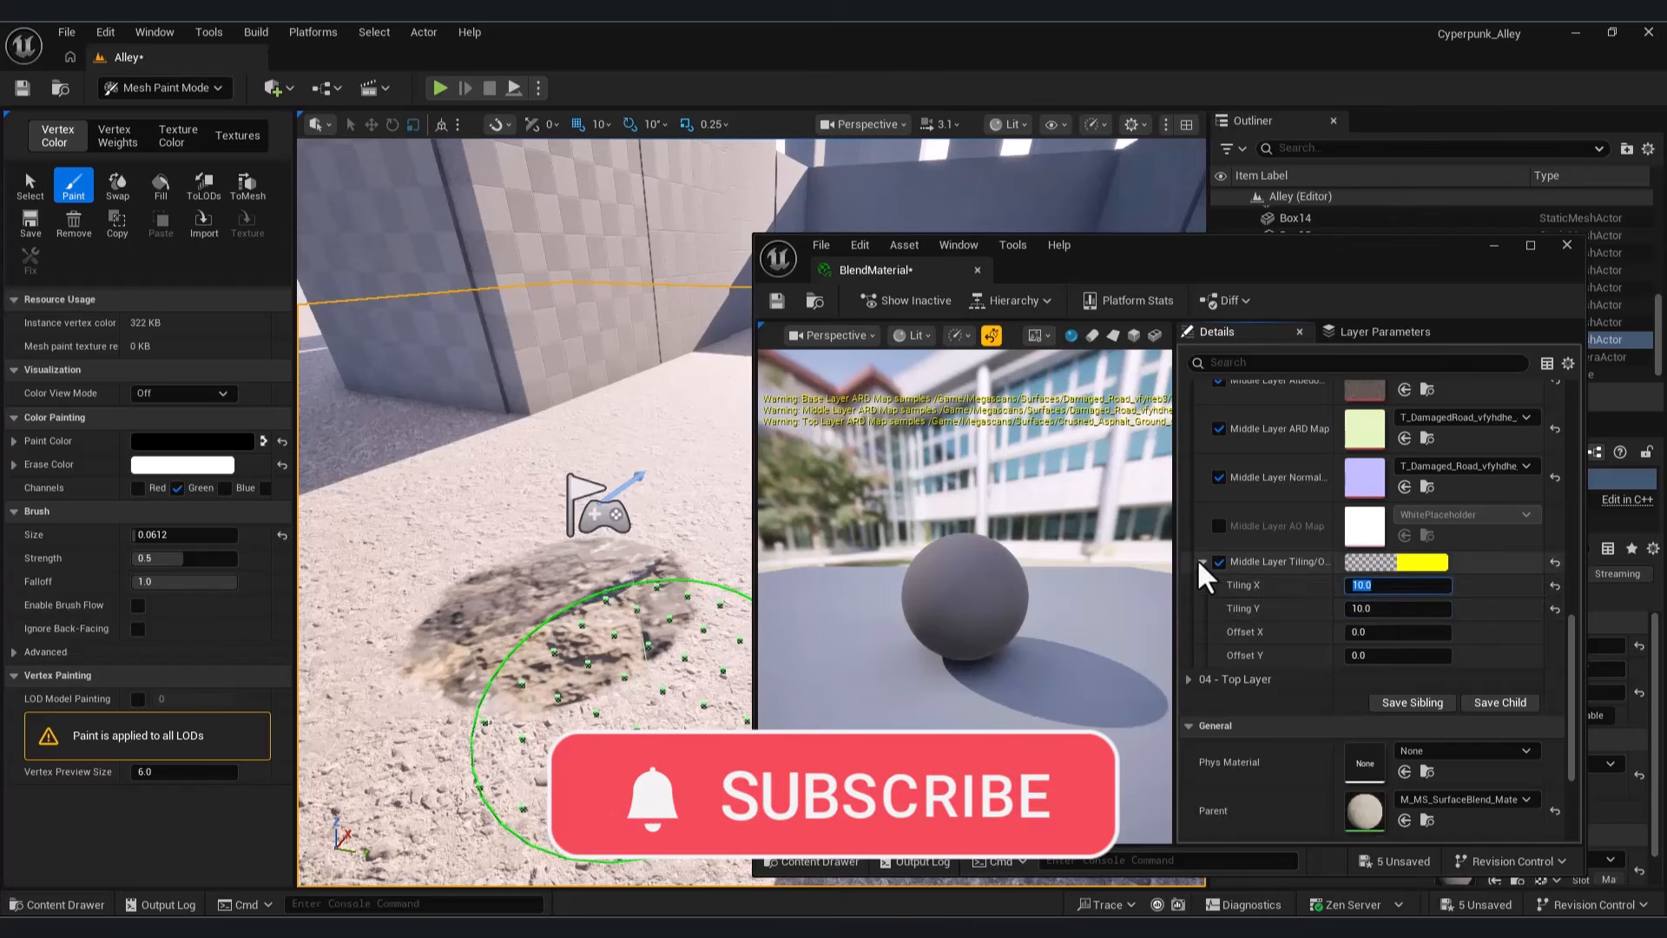
# Step: Enable the Top Layer Tiling/Offset override and set its Tiling X and Tiling Y to 10
pyautogui.scroll(3, 1284, 633)
pyautogui.click(1190, 461)
pyautogui.click(1189, 517)
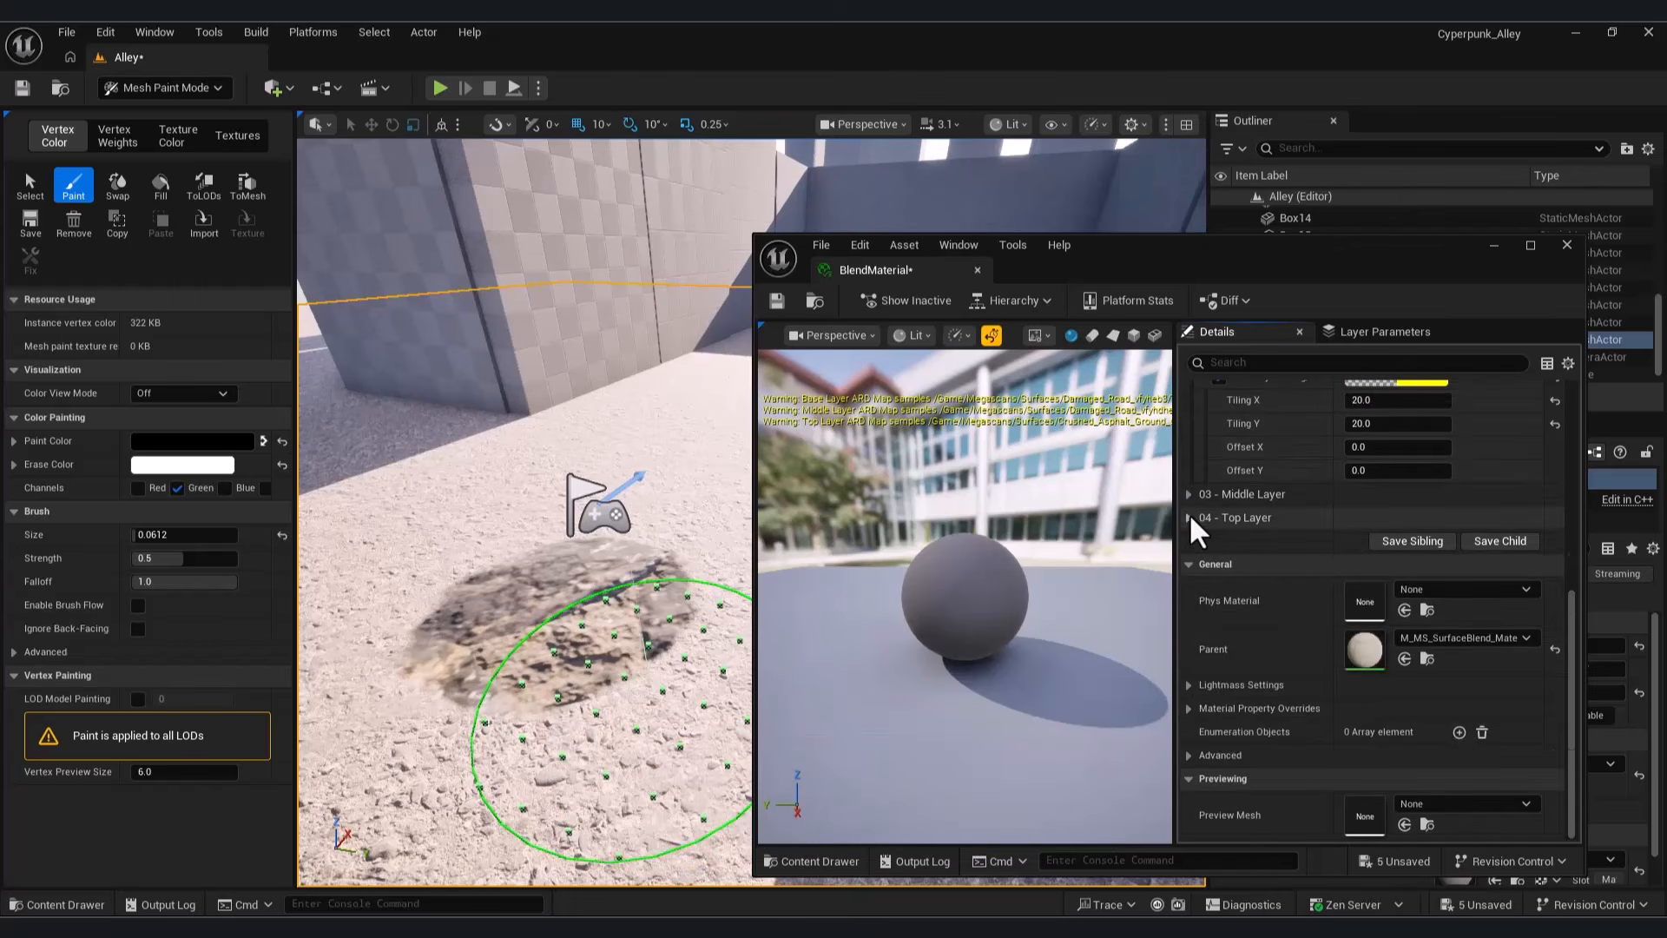
pyautogui.click(1219, 782)
pyautogui.scroll(-2, 1295, 539)
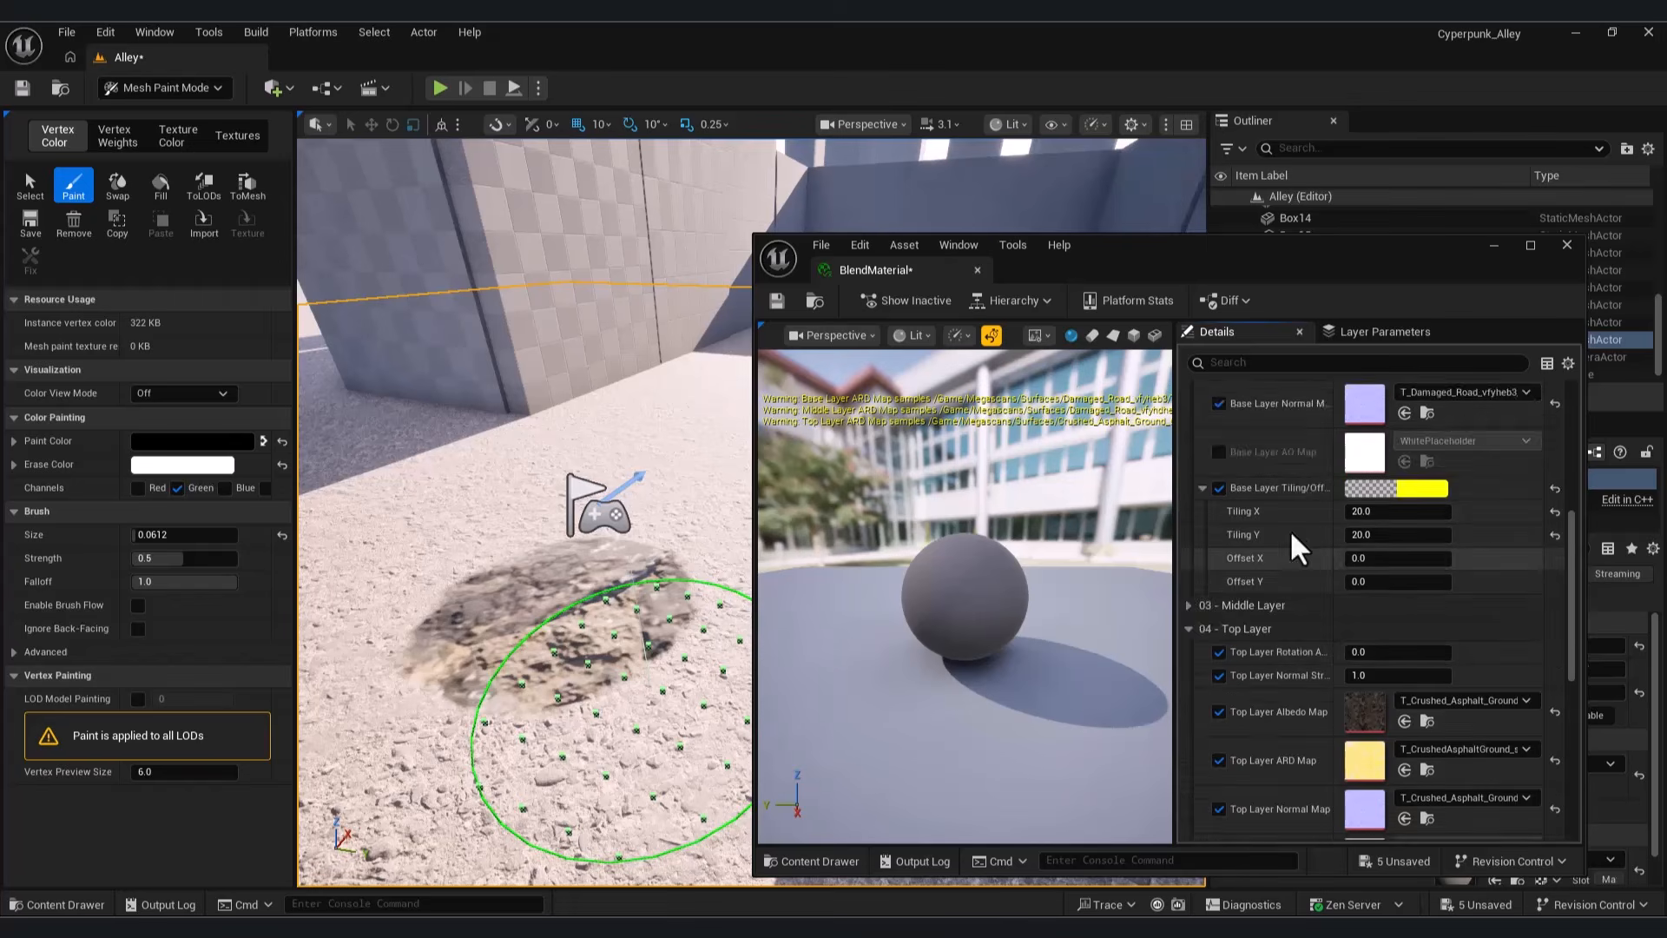
pyautogui.write('10')
pyautogui.click(1397, 775)
pyautogui.write('10')
pyautogui.click(1399, 747)
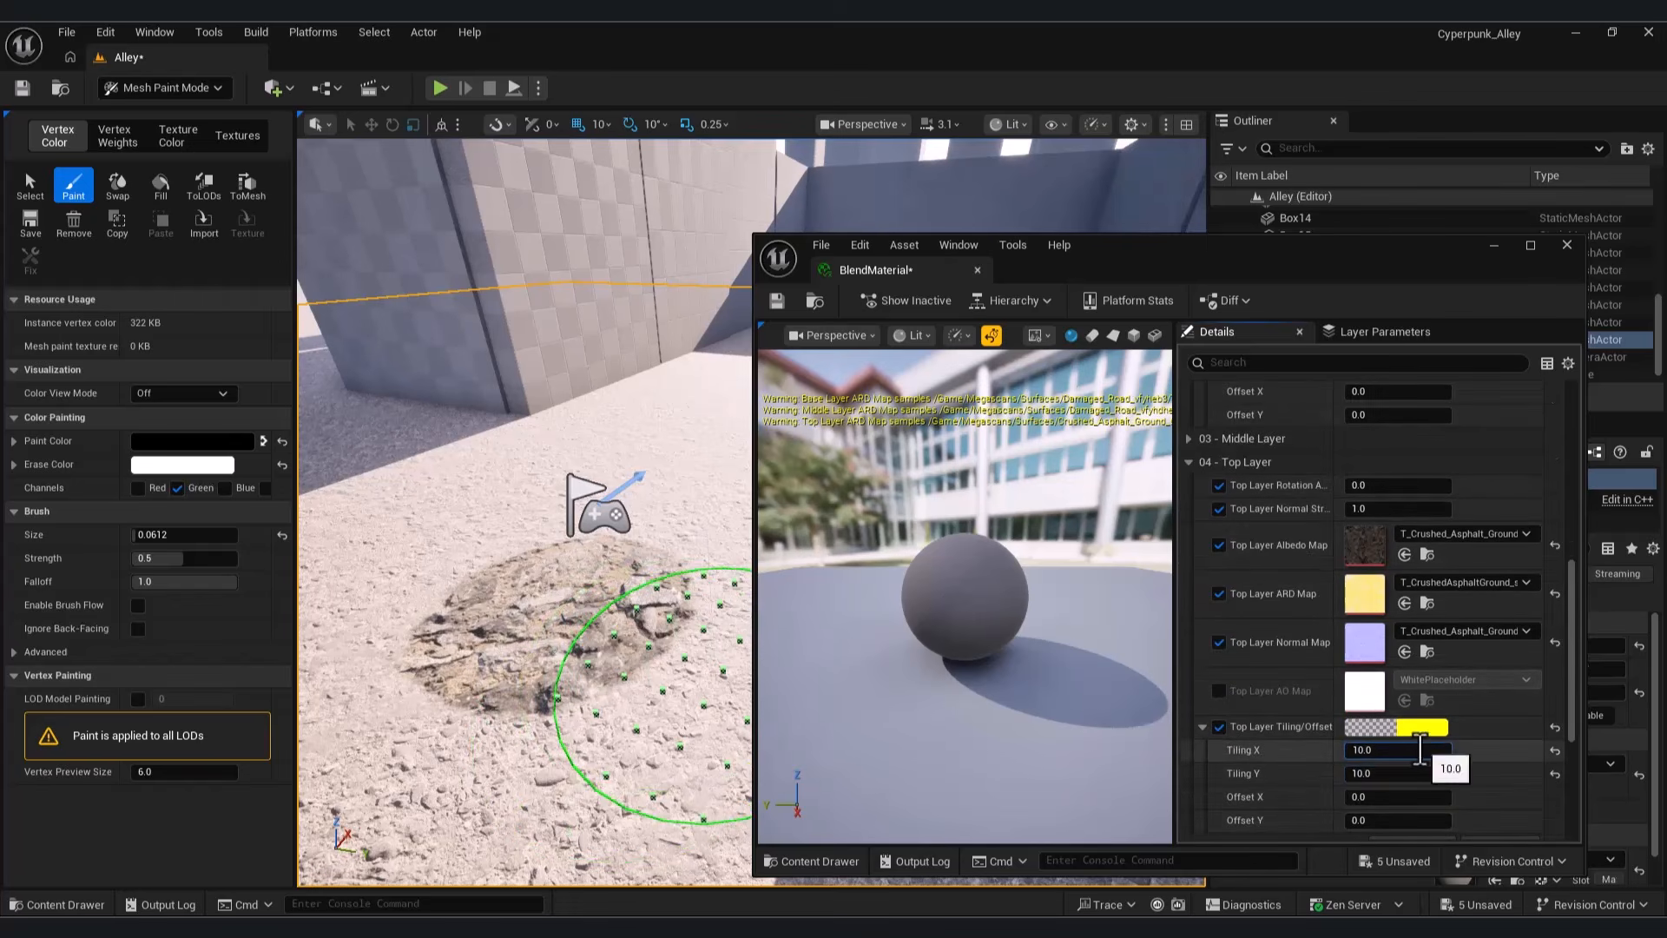
# Step: Set the Top Layer's Tiling X and Tiling Y to 20
pyautogui.write('20')
pyautogui.click(1397, 773)
pyautogui.write('20')
pyautogui.click(1398, 747)
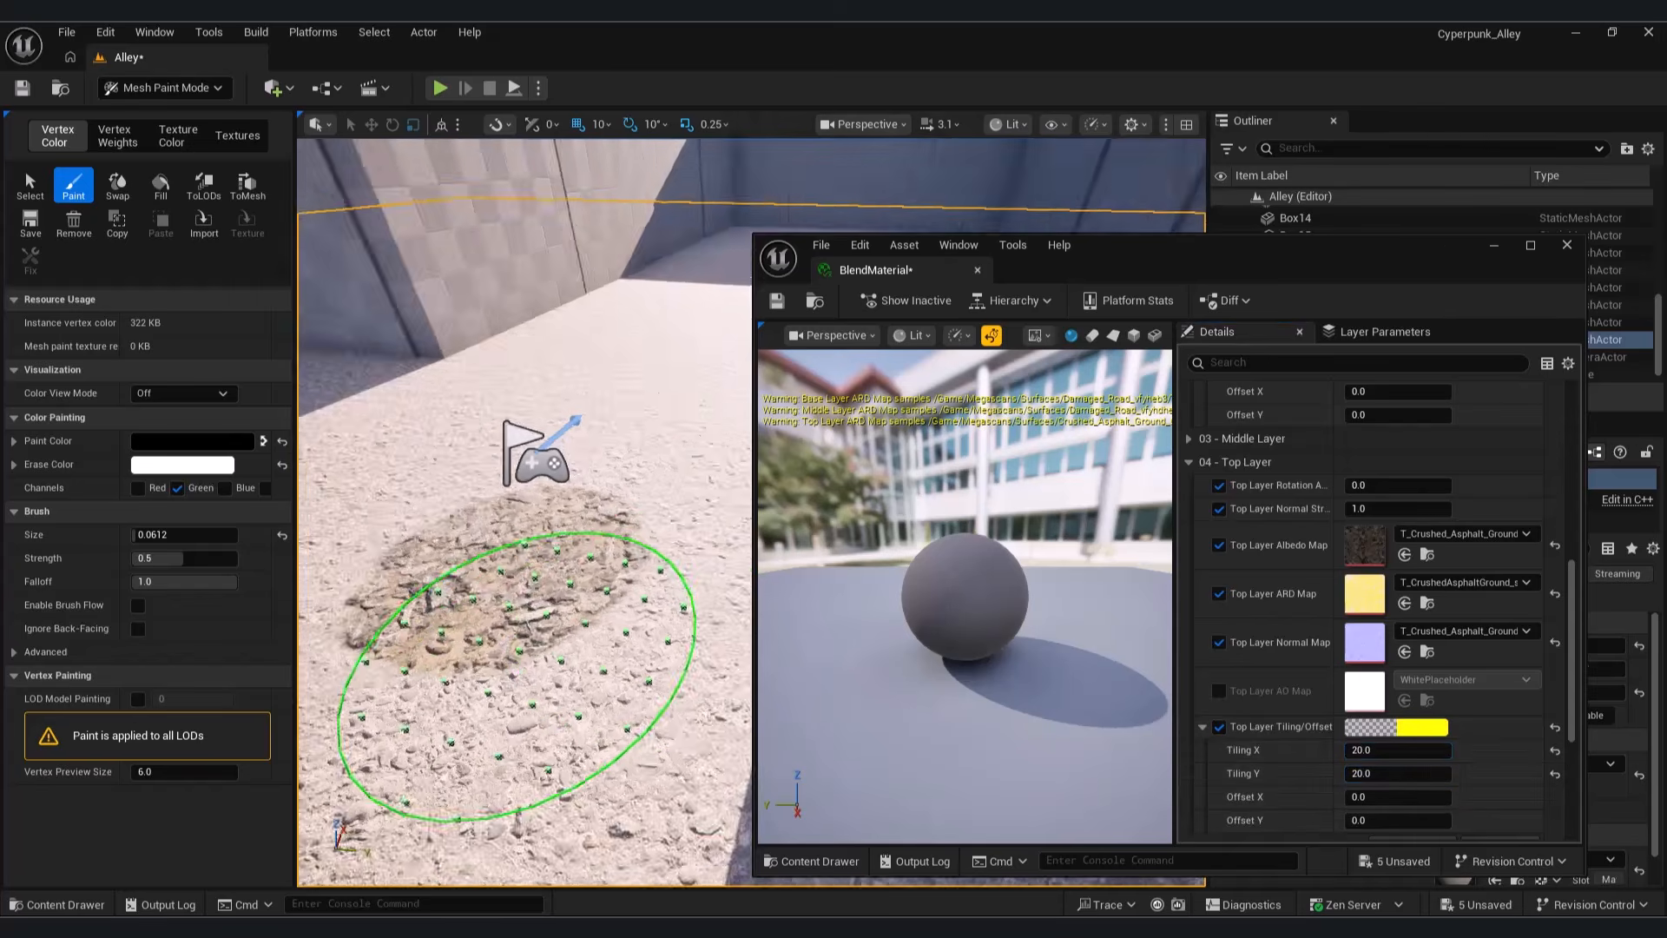
# Step: Restrict vertex painting to the red channel and paint the ground beside the existing test patch
pyautogui.moveTo(517, 678)
pyautogui.mouseDown(button='right')
pyautogui.moveTo(621, 673)
pyautogui.moveTo(508, 668)
pyautogui.mouseUp(button='right')
pyautogui.click(177, 489)
pyautogui.click(138, 488)
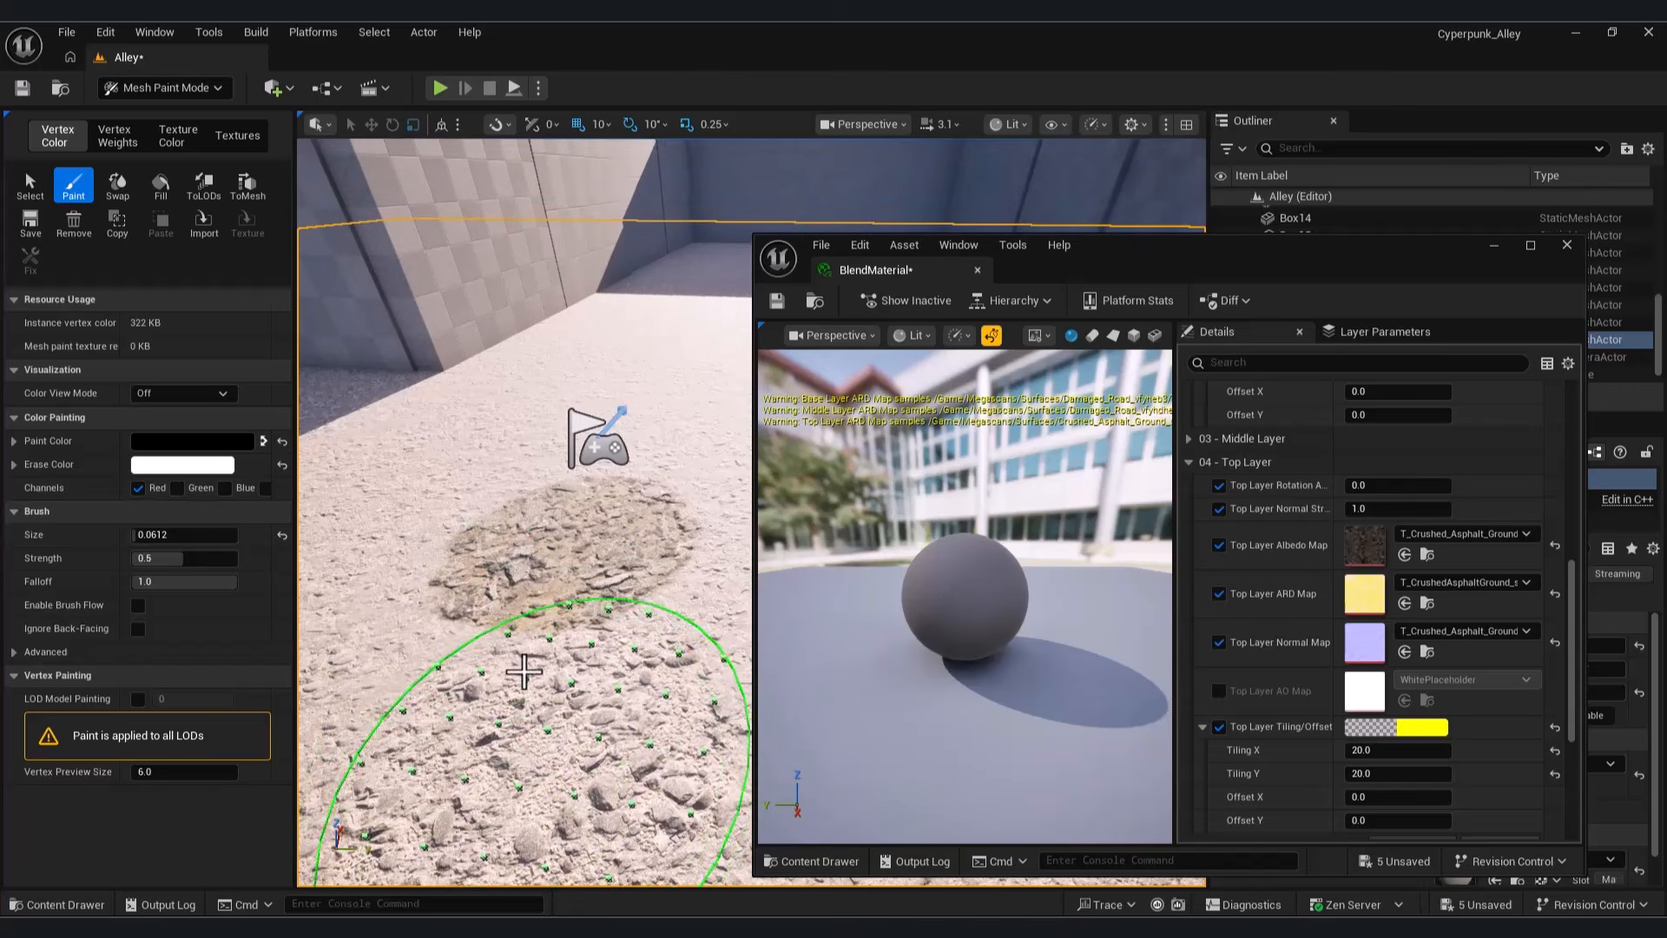
pyautogui.moveTo(544, 617)
pyautogui.mouseDown(button='right')
pyautogui.moveTo(538, 647)
pyautogui.moveTo(468, 677)
pyautogui.mouseUp(button='right')
pyautogui.moveTo(646, 425)
pyautogui.mouseDown(button='right')
pyautogui.moveTo(720, 426)
pyautogui.moveTo(582, 356)
pyautogui.moveTo(655, 360)
pyautogui.moveTo(614, 394)
pyautogui.mouseUp(button='right')
# Step: Override the Use Puddle Layer parameter in BlendMaterial's Global group and turn it on
pyautogui.scroll(3, 1485, 573)
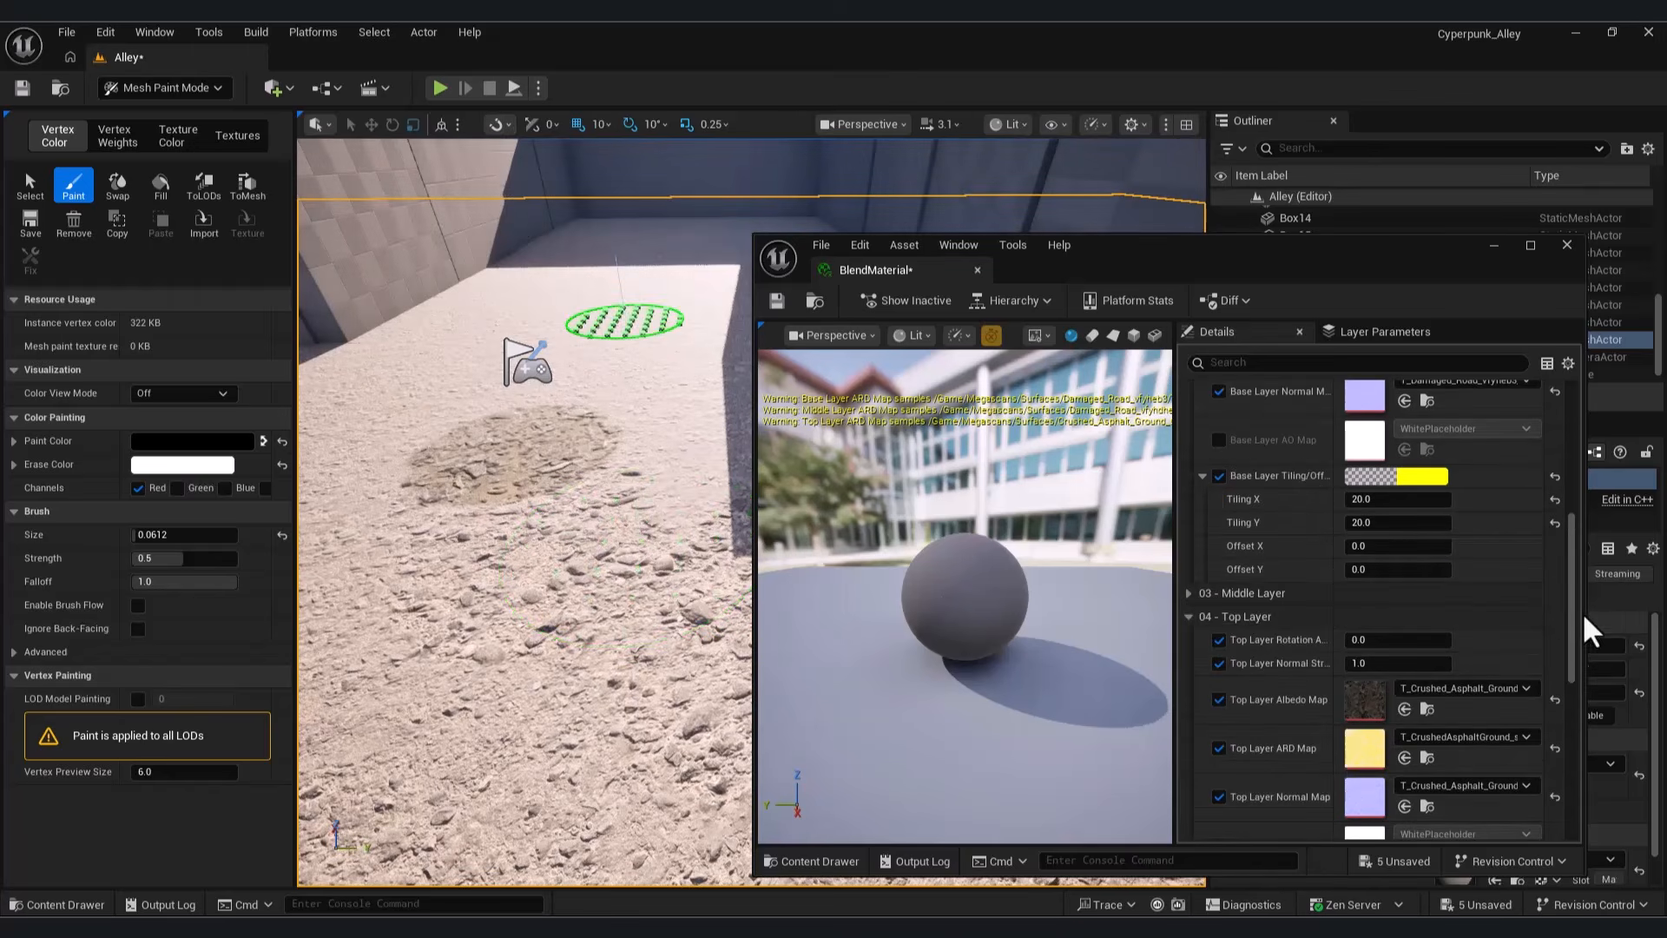
pyautogui.scroll(-8, 1577, 694)
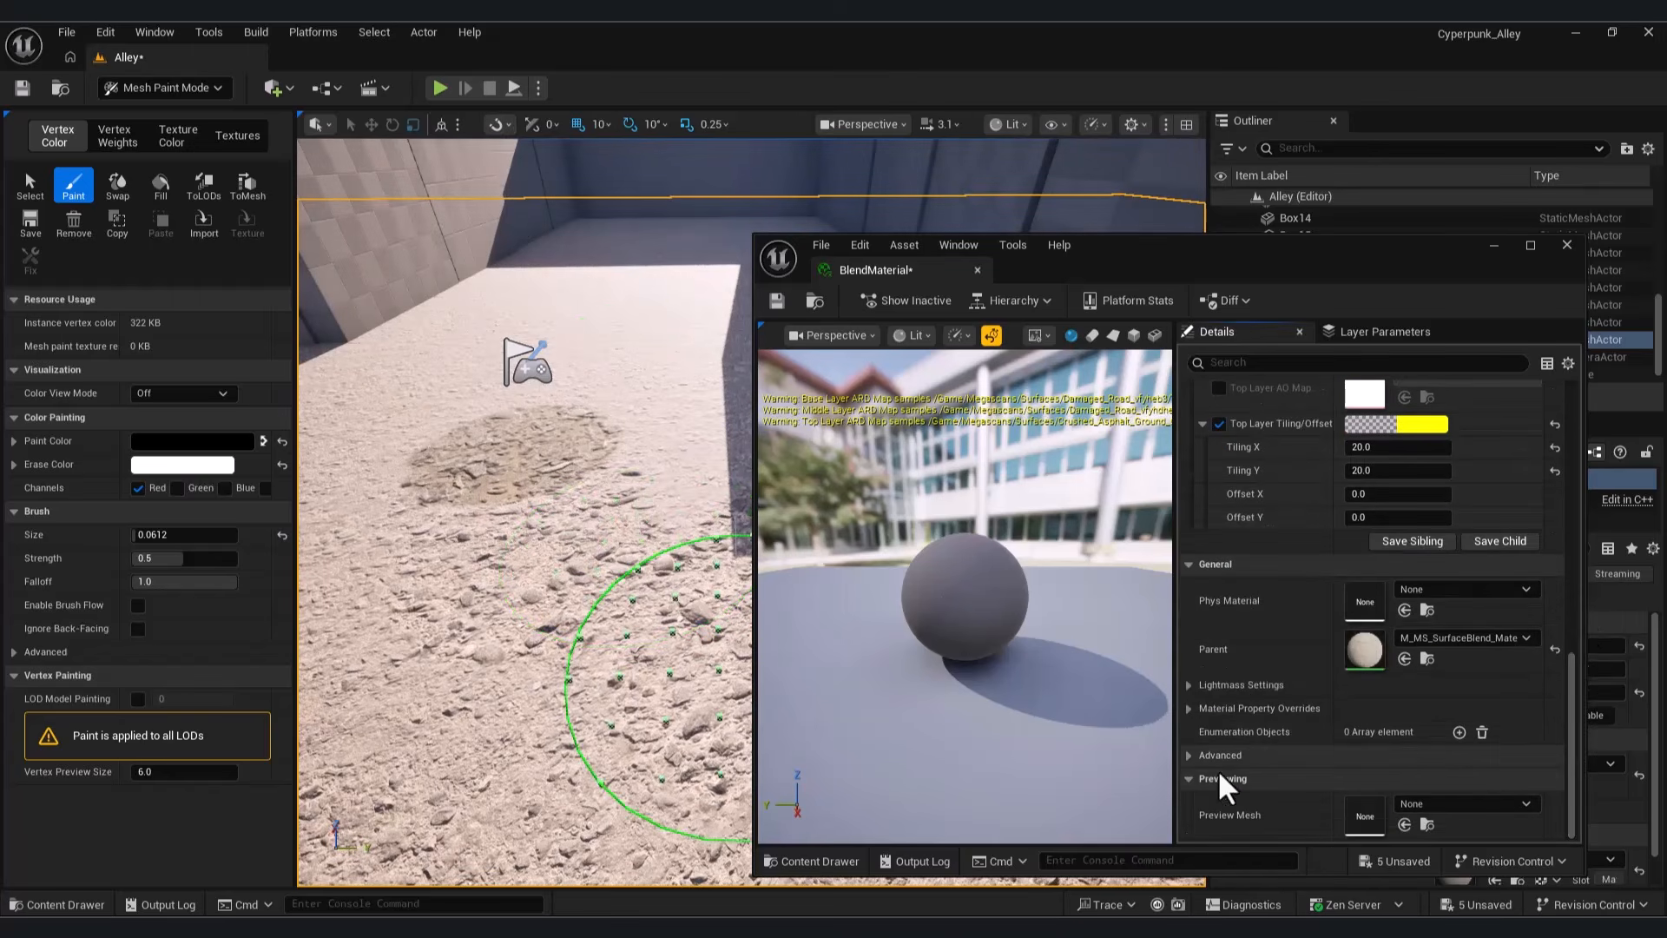
pyautogui.click(1227, 772)
pyautogui.click(1220, 804)
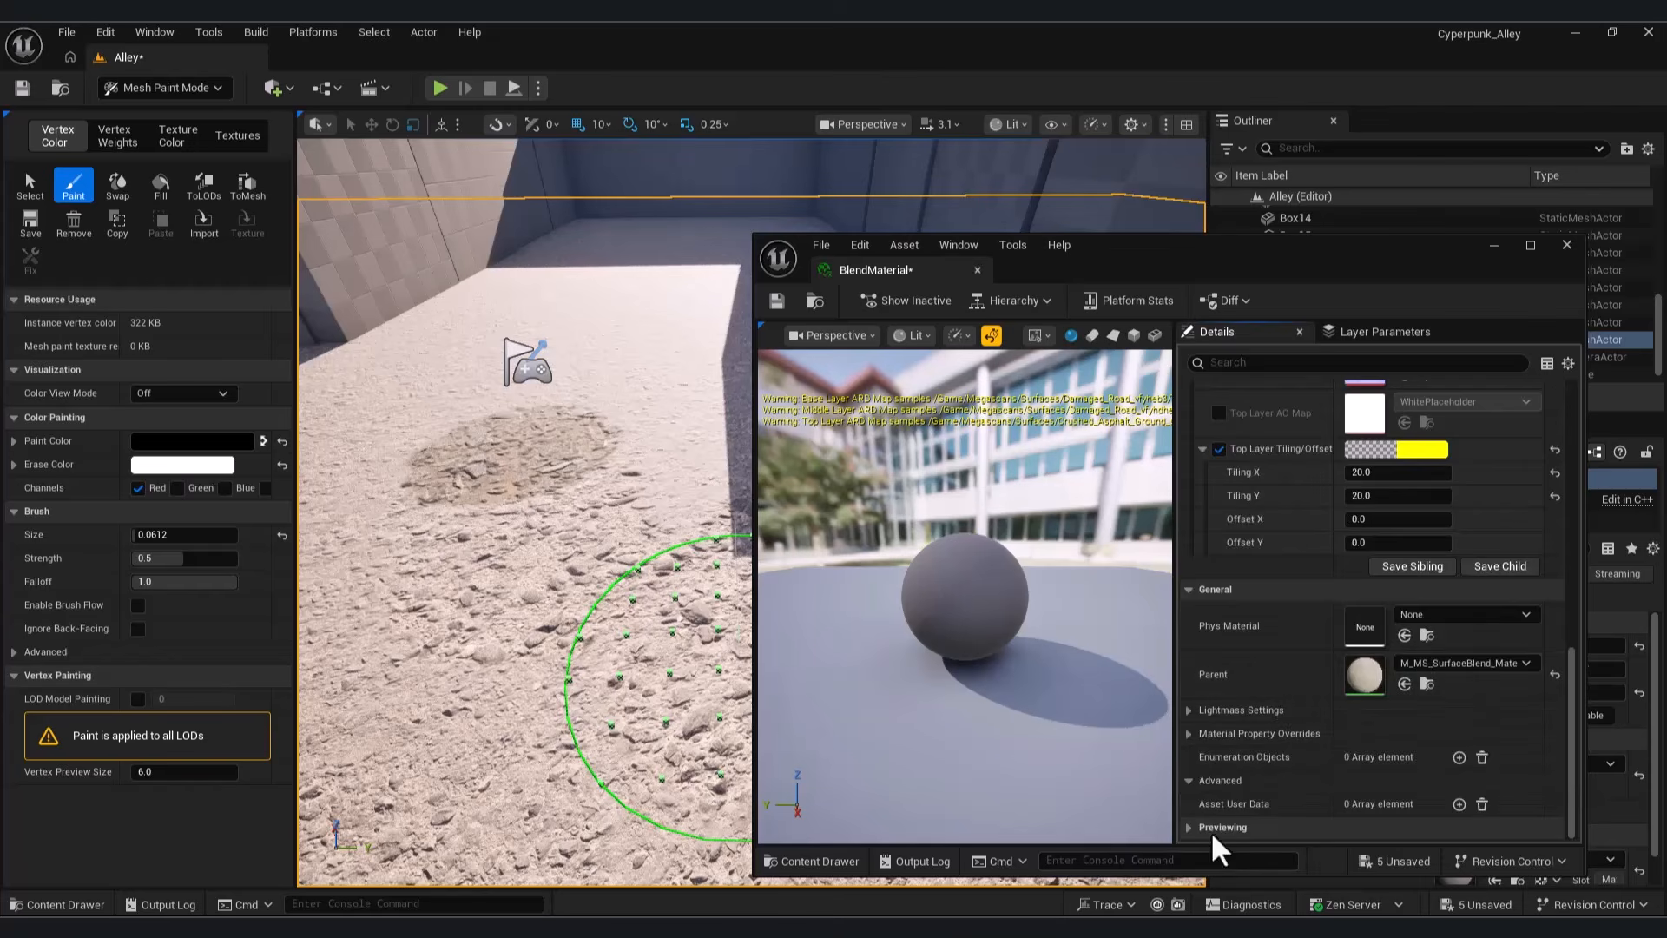
pyautogui.scroll(15, 1374, 640)
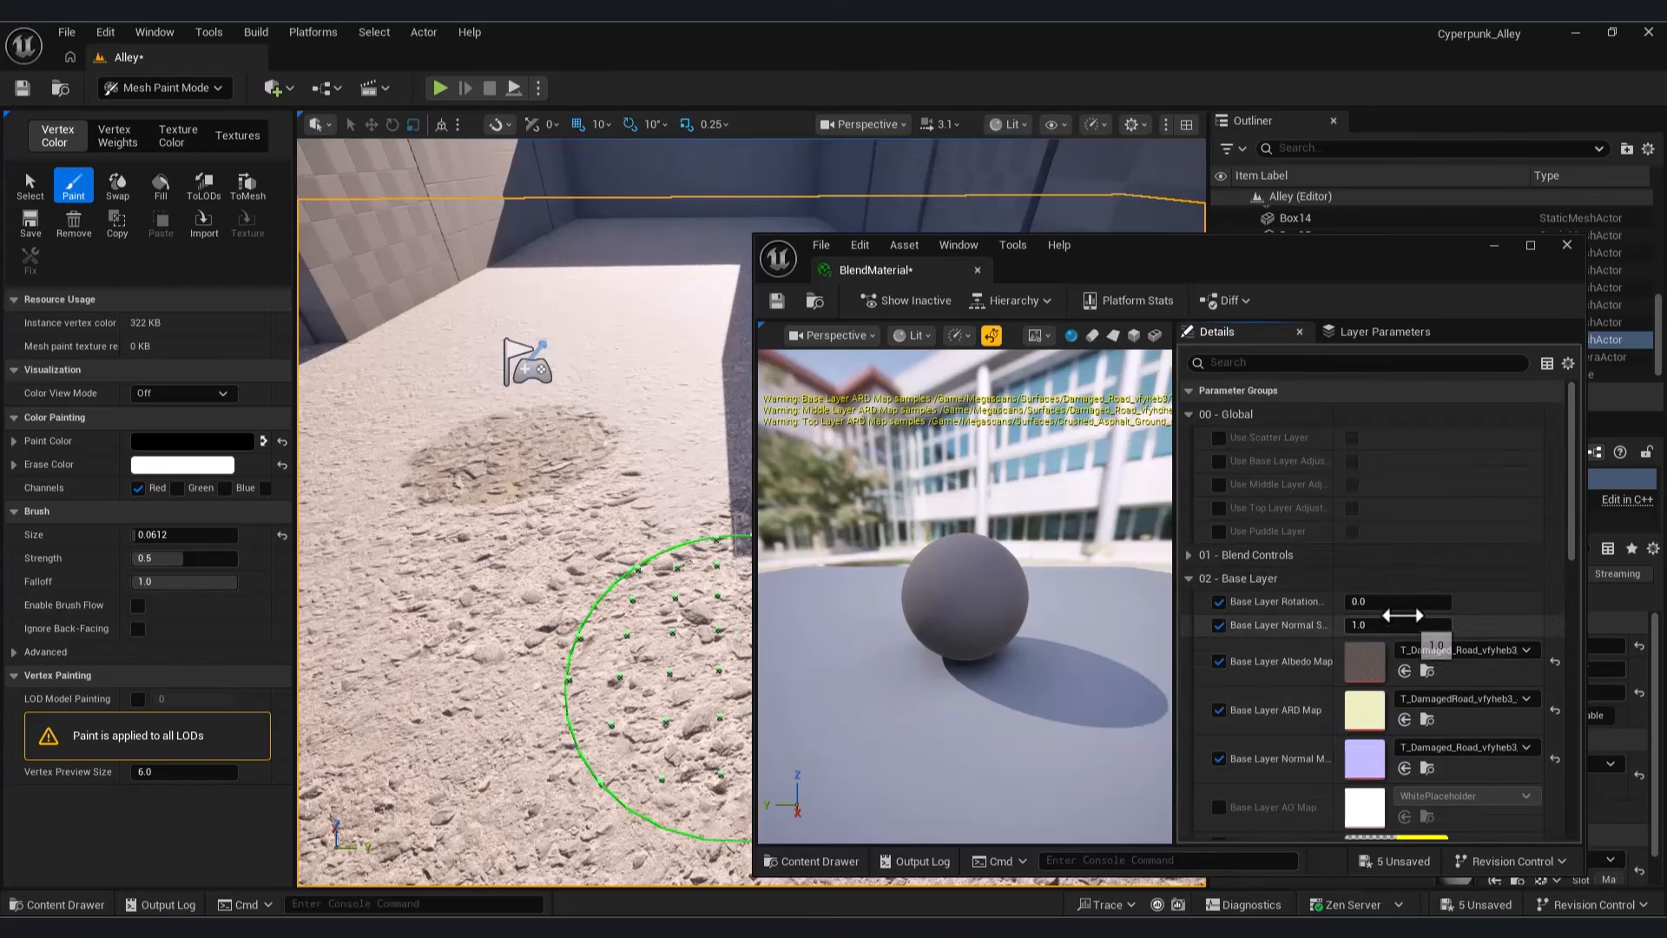
pyautogui.click(1224, 529)
pyautogui.click(1352, 531)
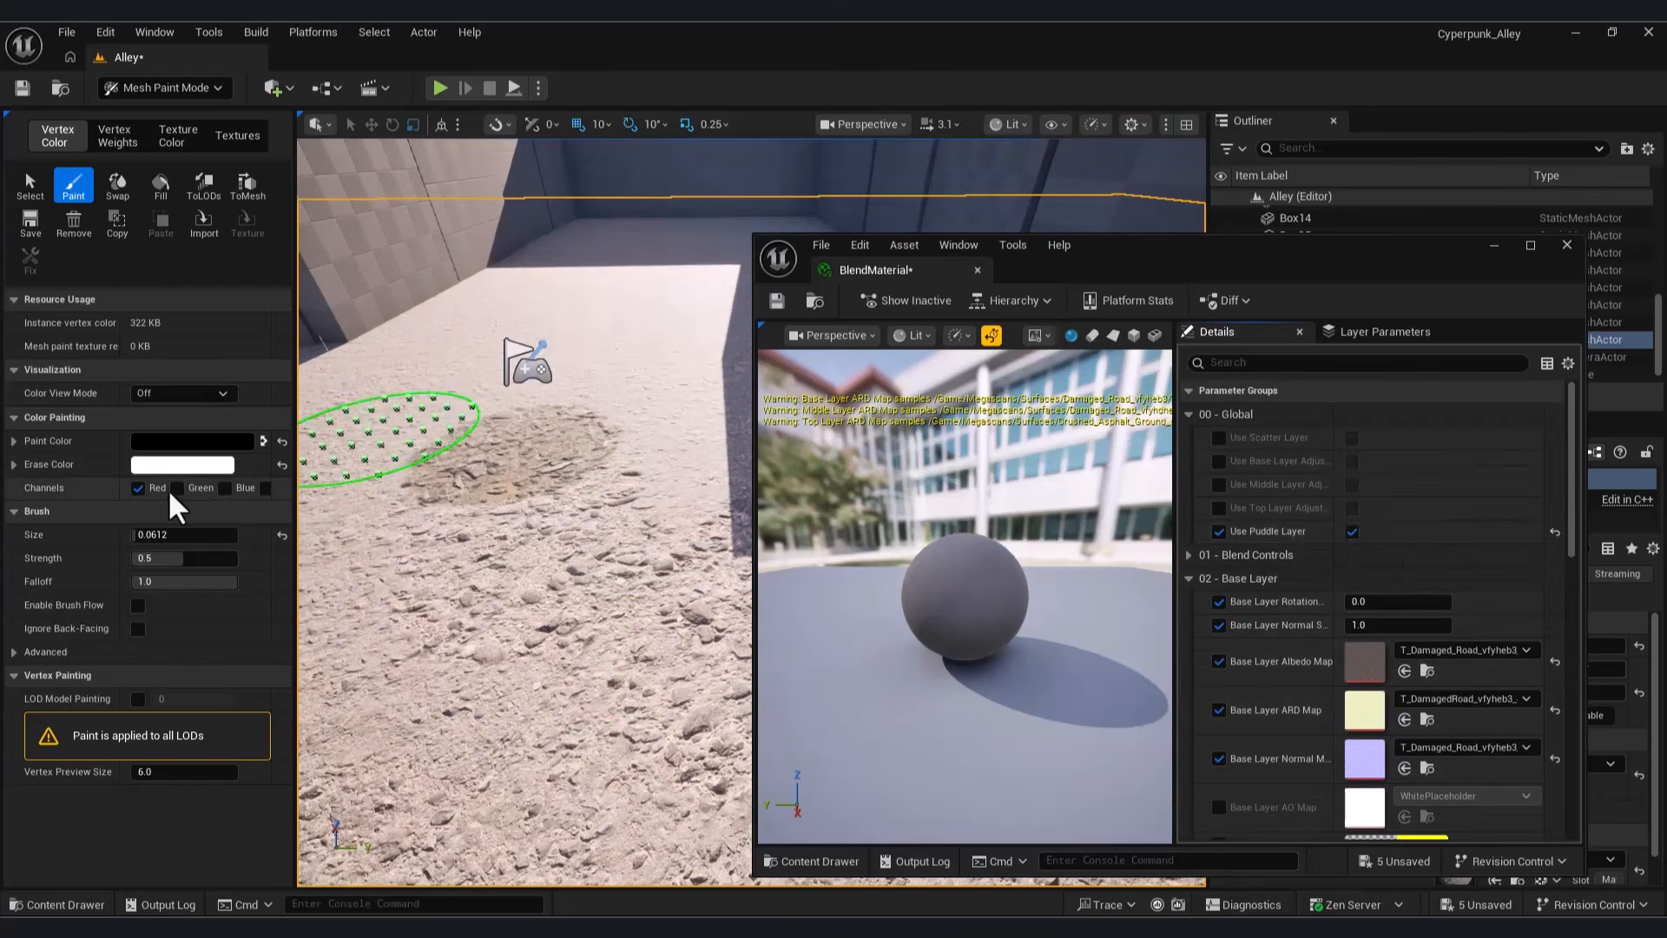
# Step: Restrict vertex painting to the blue channel, paint a puddle over the ground patch, and narrow the material window
pyautogui.click(137, 488)
pyautogui.click(225, 488)
pyautogui.moveTo(633, 540)
pyautogui.mouseDown()
pyautogui.moveTo(551, 664)
pyautogui.moveTo(599, 516)
pyautogui.mouseUp()
pyautogui.moveTo(607, 559)
pyautogui.mouseDown(button='right')
pyautogui.moveTo(612, 581)
pyautogui.moveTo(695, 573)
pyautogui.moveTo(712, 599)
pyautogui.moveTo(694, 556)
pyautogui.moveTo(638, 549)
pyautogui.moveTo(668, 528)
pyautogui.mouseUp(button='right')
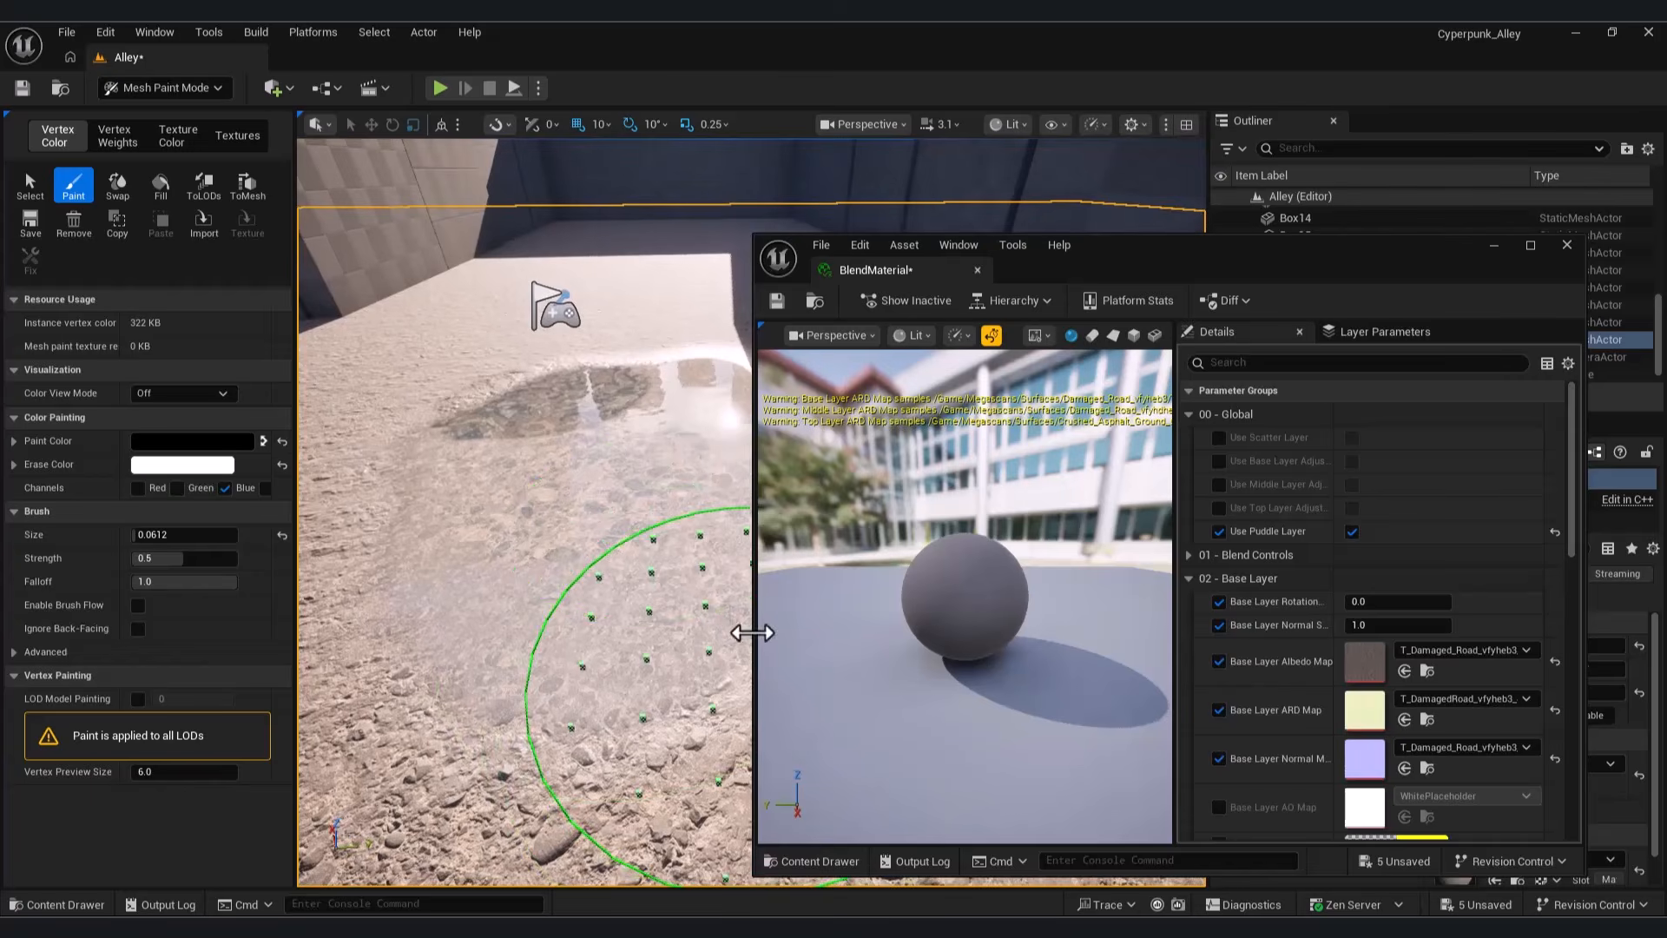
pyautogui.moveTo(753, 632); pyautogui.dragTo(1067, 631)
pyautogui.moveTo(814, 622); pyautogui.dragTo(588, 353, button='right')
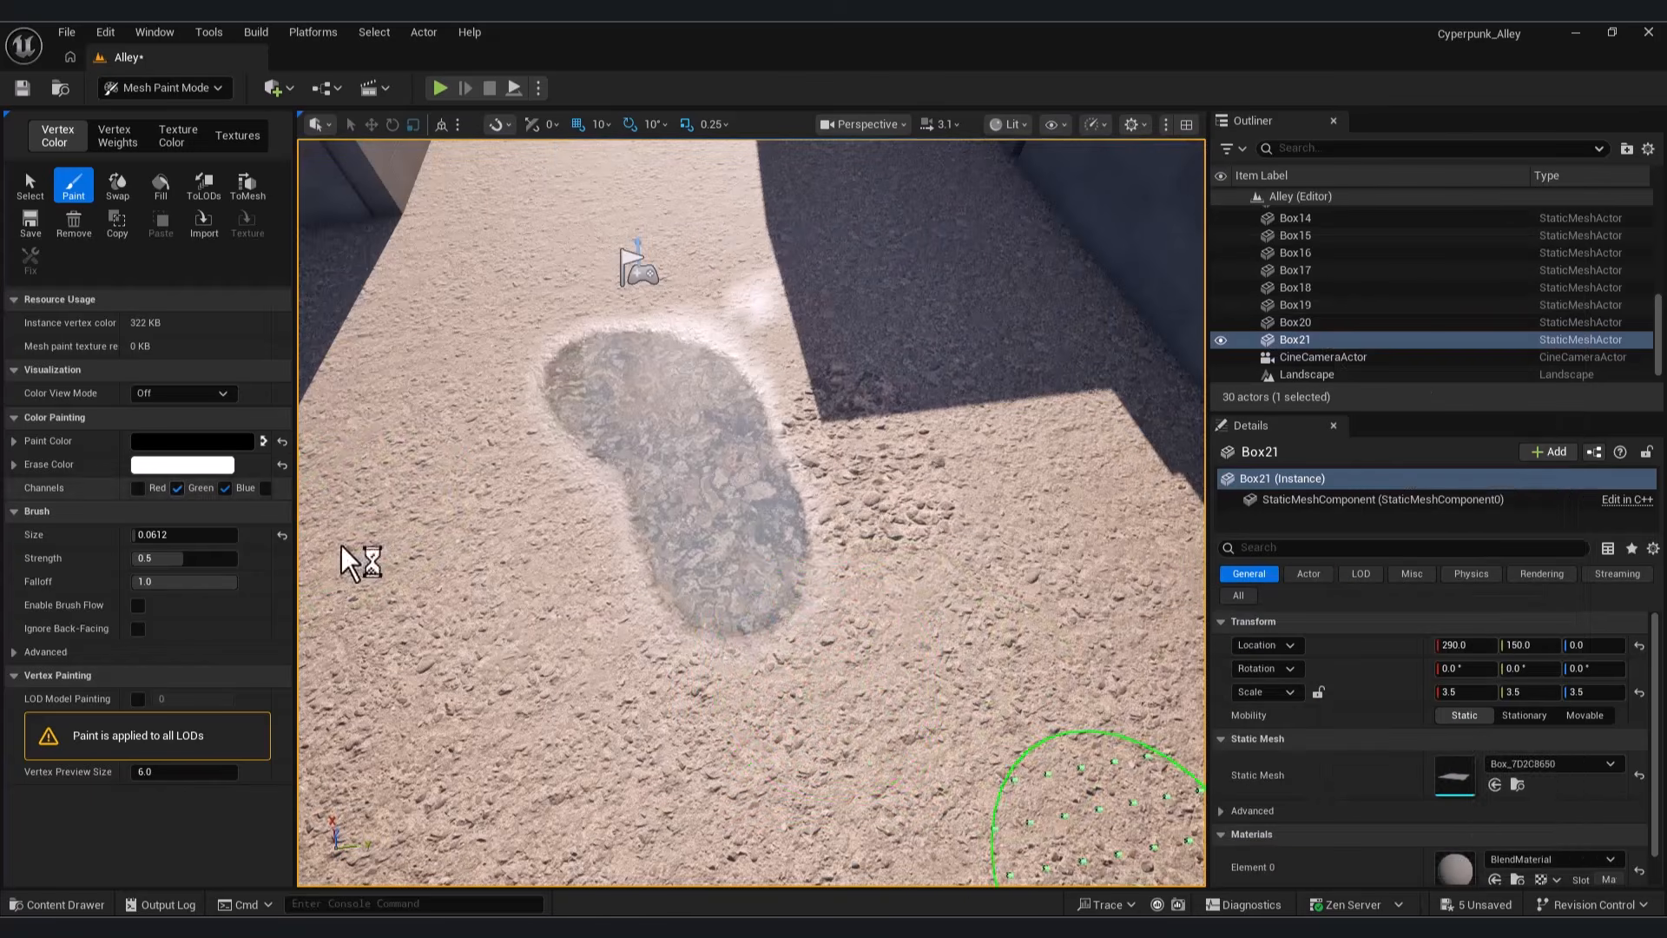
# Step: Erase the painted test patches from the ground in the blue, green and red channels
pyautogui.moveTo(795, 604)
pyautogui.keyDown('shift'); pyautogui.mouseDown()
pyautogui.moveTo(682, 382)
pyautogui.moveTo(685, 409)
pyautogui.mouseUp(); pyautogui.keyUp('shift')
pyautogui.click(225, 488)
pyautogui.click(177, 487)
pyautogui.keyDown('shift'); pyautogui.moveTo(764, 612); pyautogui.dragTo(697, 407); pyautogui.keyUp('shift')
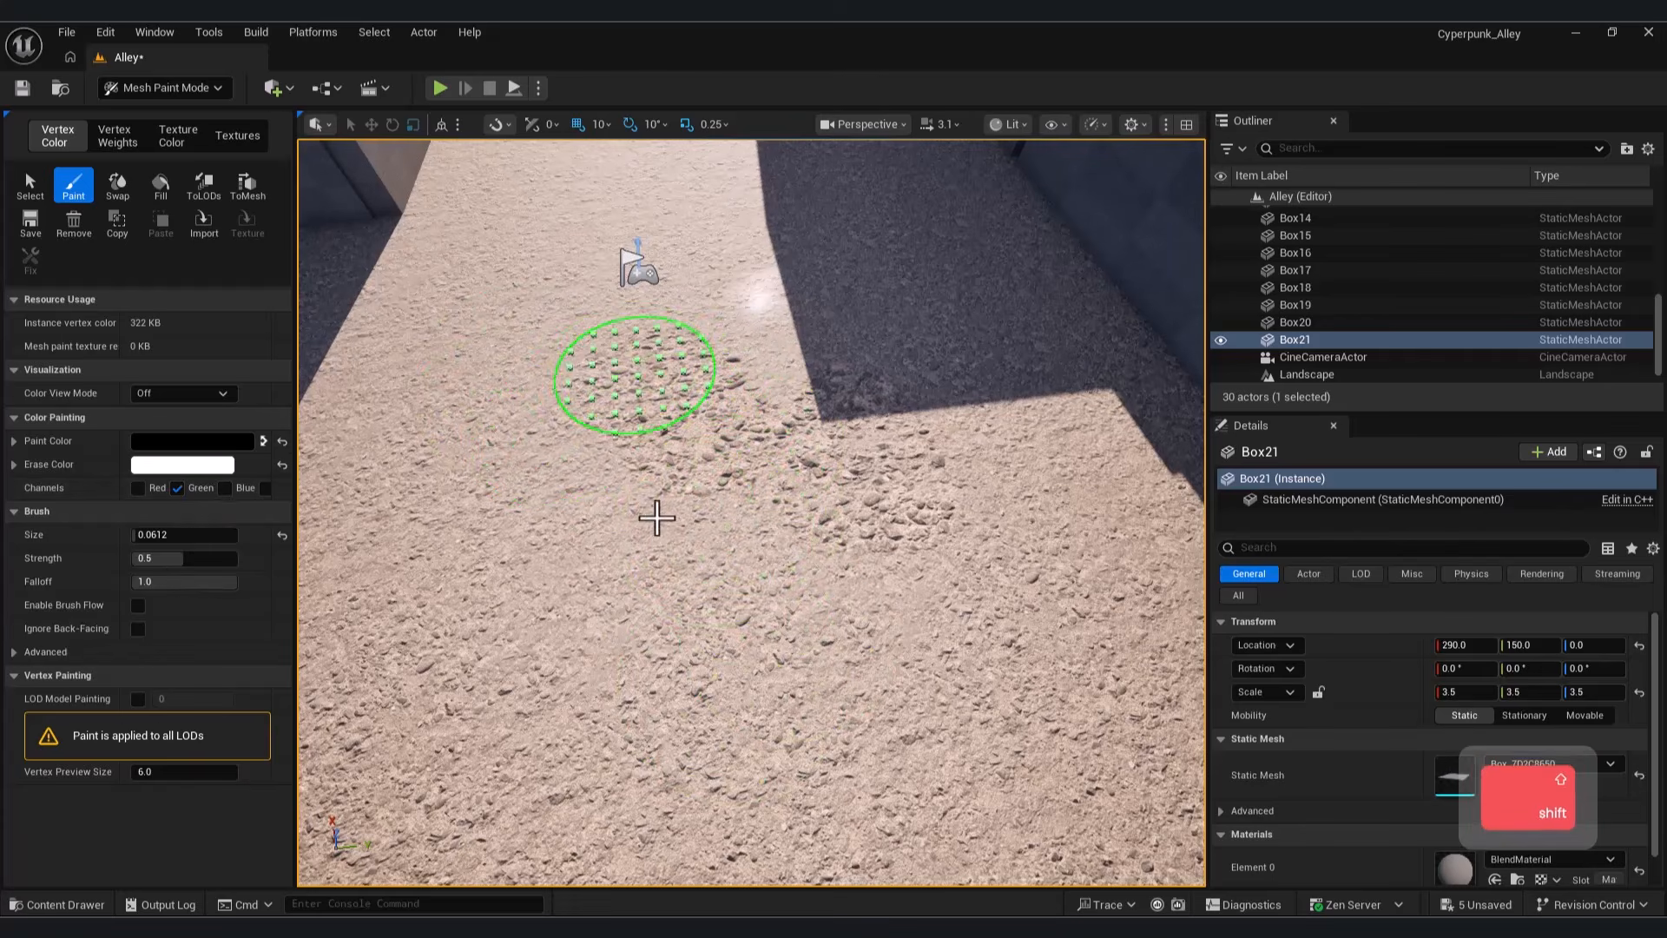
pyautogui.keyDown('shift'); pyautogui.moveTo(907, 596); pyautogui.dragTo(785, 382); pyautogui.keyUp('shift')
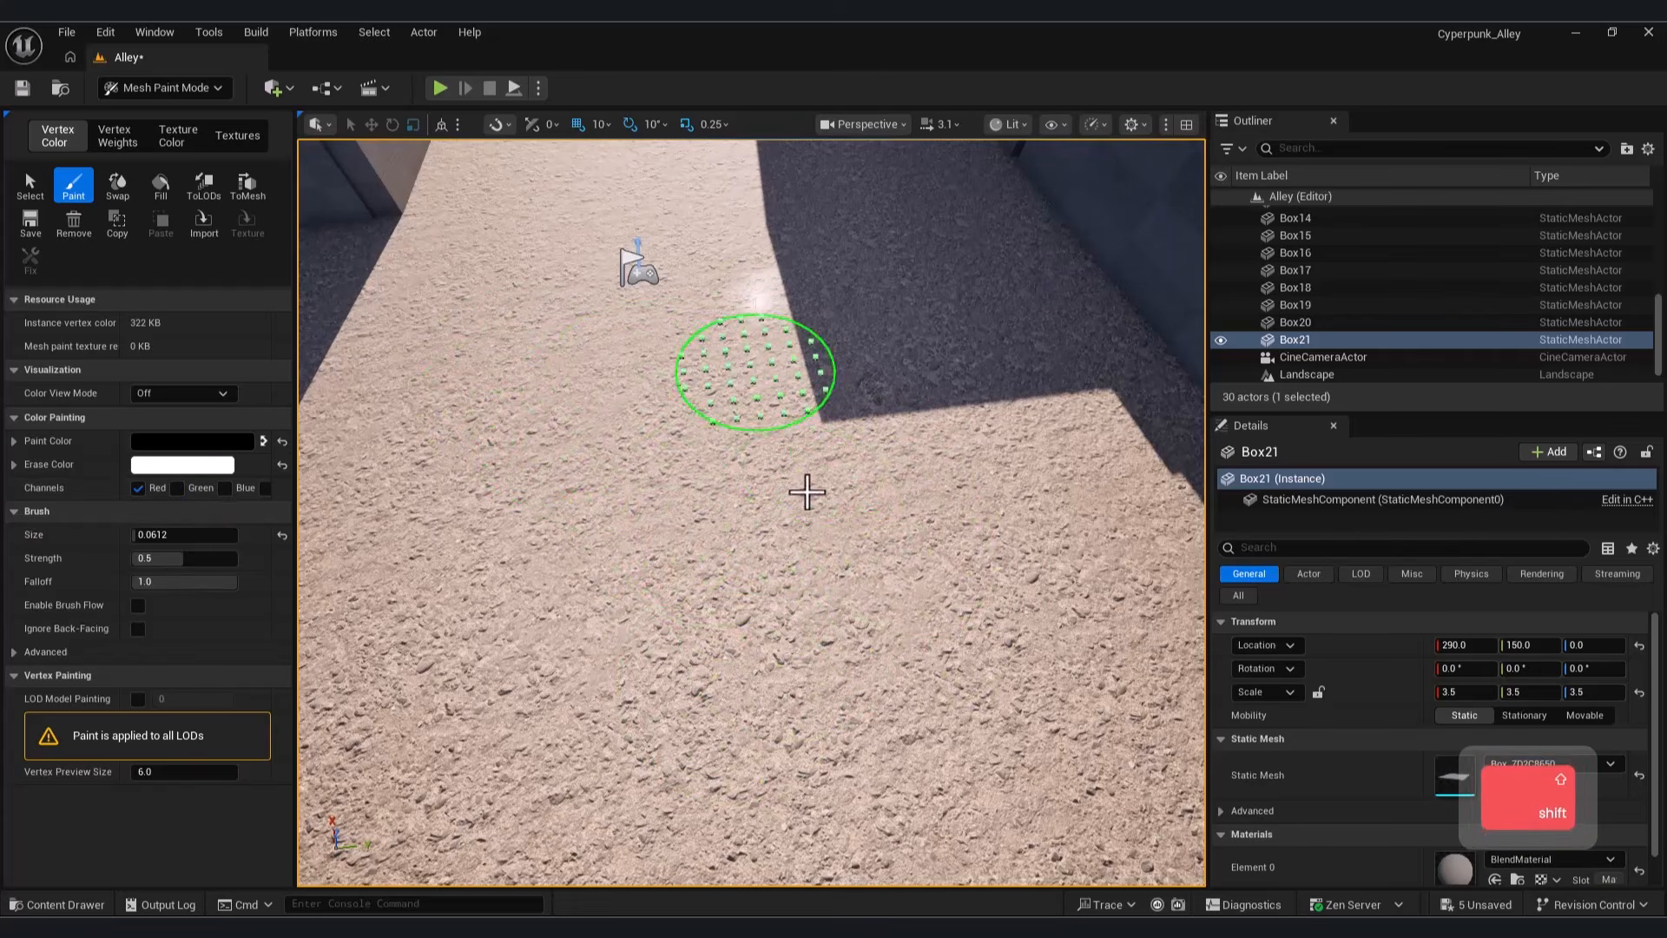
# Step: Return to the BlendMaterial editor and set the Base Layer's Tiling X and Tiling Y to 40
pyautogui.moveTo(1183, 851)
pyautogui.click(1321, 847)
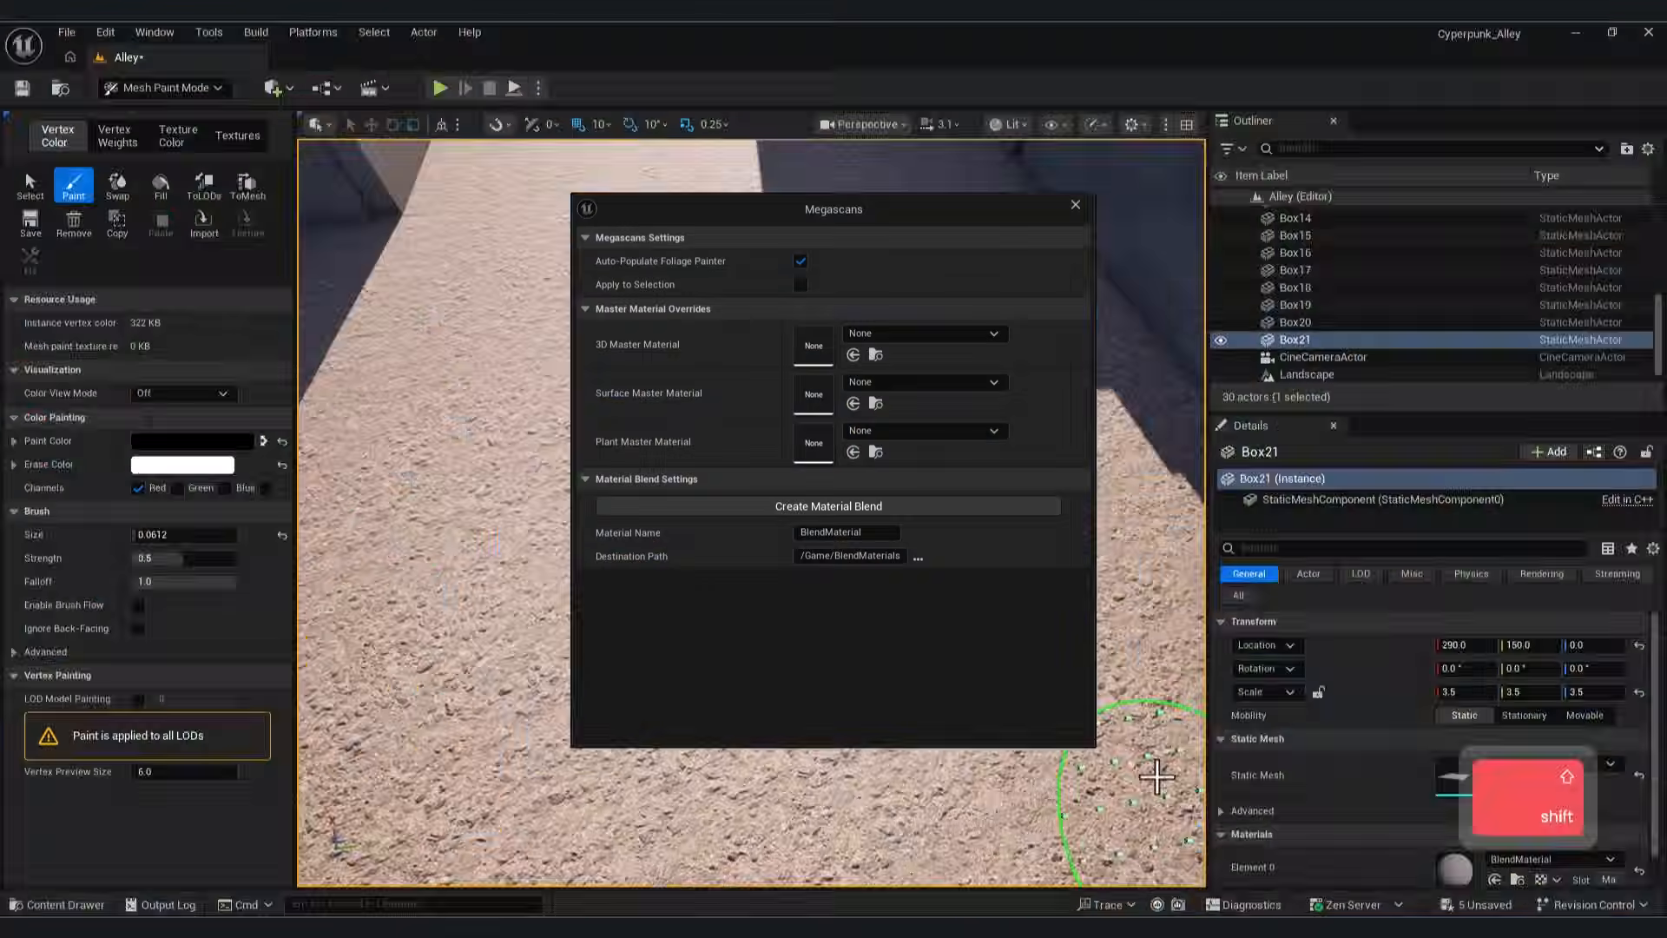
pyautogui.click(1076, 205)
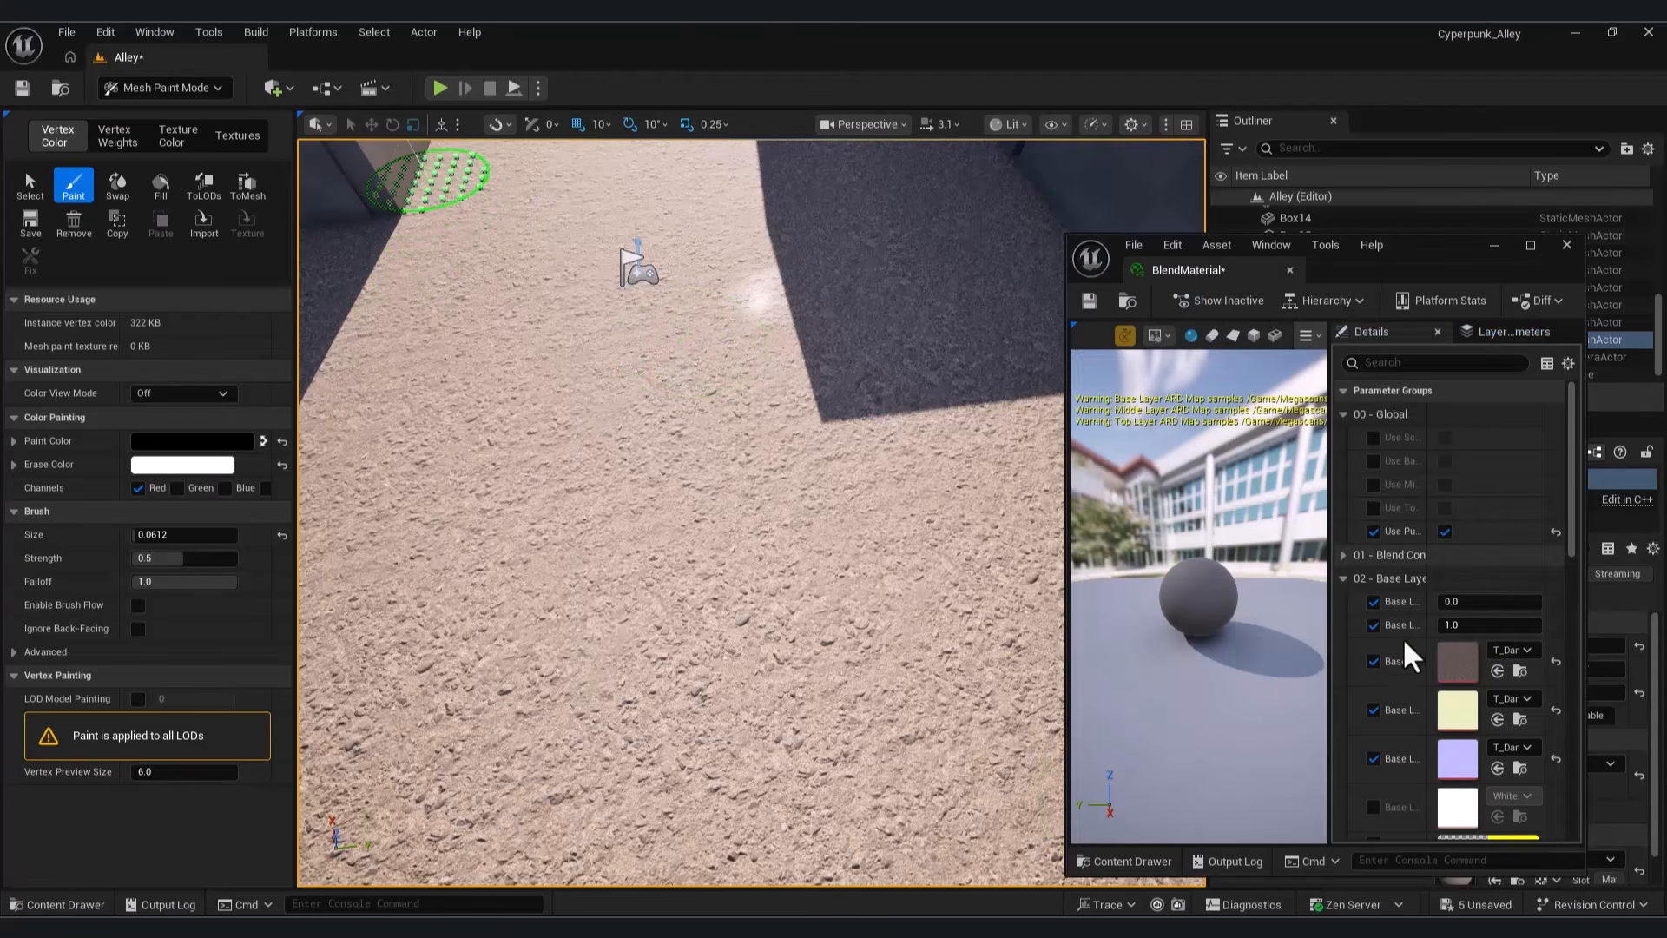
pyautogui.scroll(-4, 1464, 781)
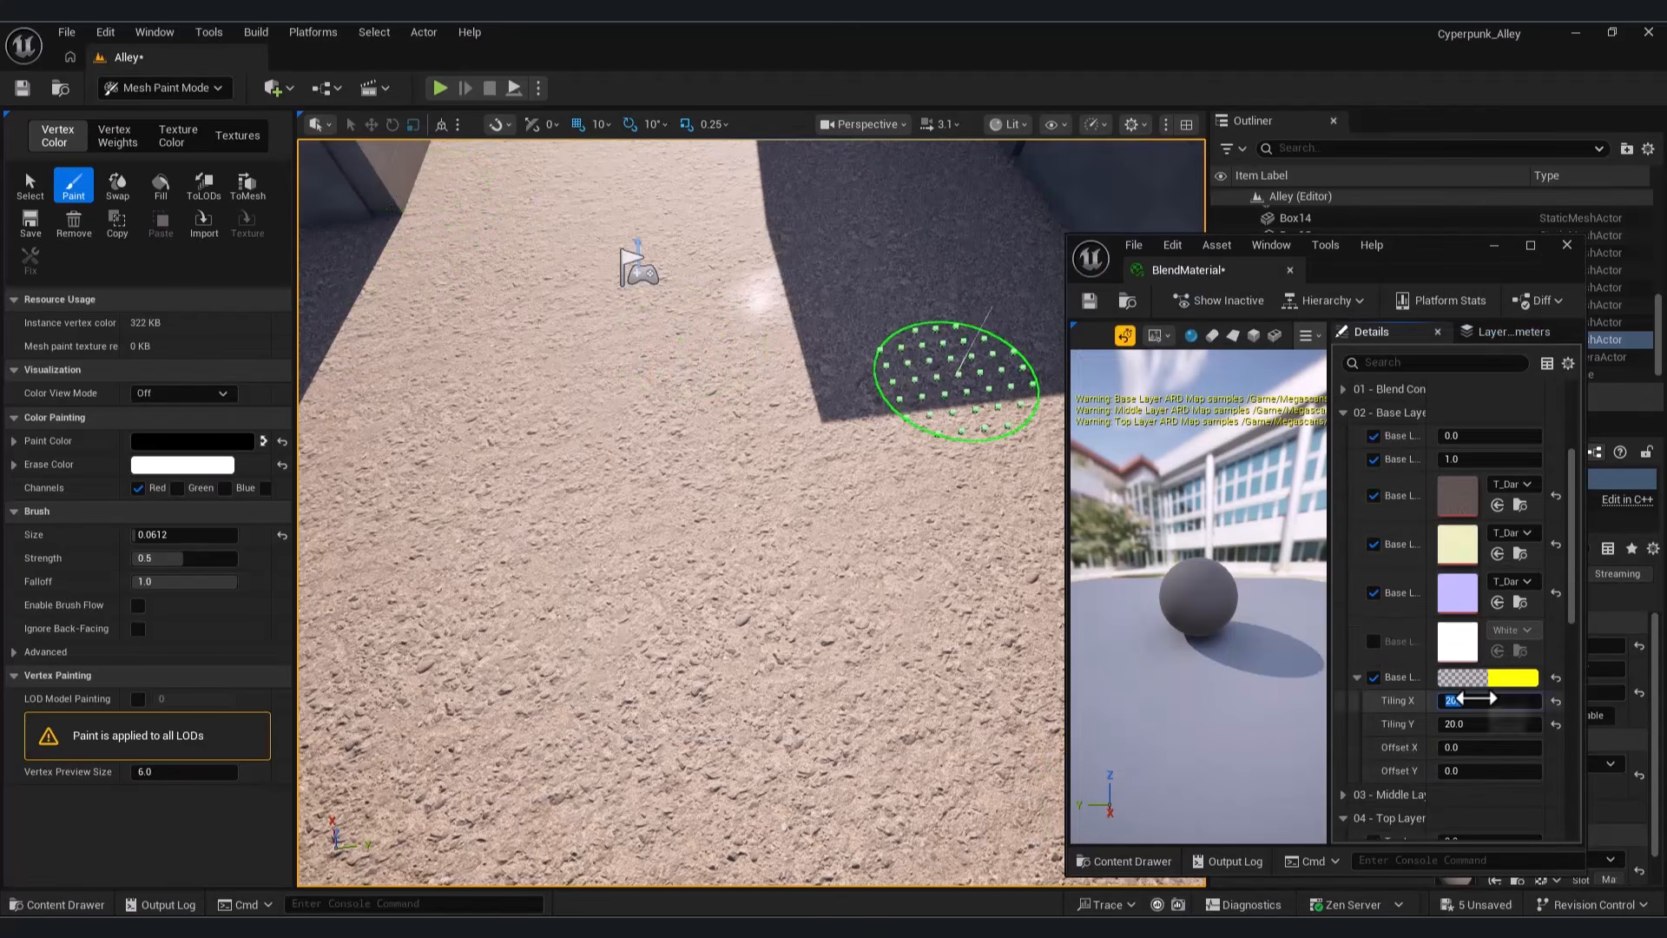
pyautogui.write('40')
pyautogui.click(1496, 722)
pyautogui.write('40')
# Step: Set the Base Layer's Tiling X and Tiling Y to 80
pyautogui.click(1486, 699)
pyautogui.write('80')
pyautogui.click(1499, 723)
pyautogui.write('80')
pyautogui.click(1488, 700)
# Step: Try a red-channel paint stroke across the ground and undo it
pyautogui.moveTo(825, 621)
pyautogui.mouseDown(button='right')
pyautogui.moveTo(773, 564)
pyautogui.moveTo(851, 642)
pyautogui.moveTo(781, 581)
pyautogui.mouseUp(button='right')
pyautogui.press('w')
pyautogui.press('d')
pyautogui.press('s')
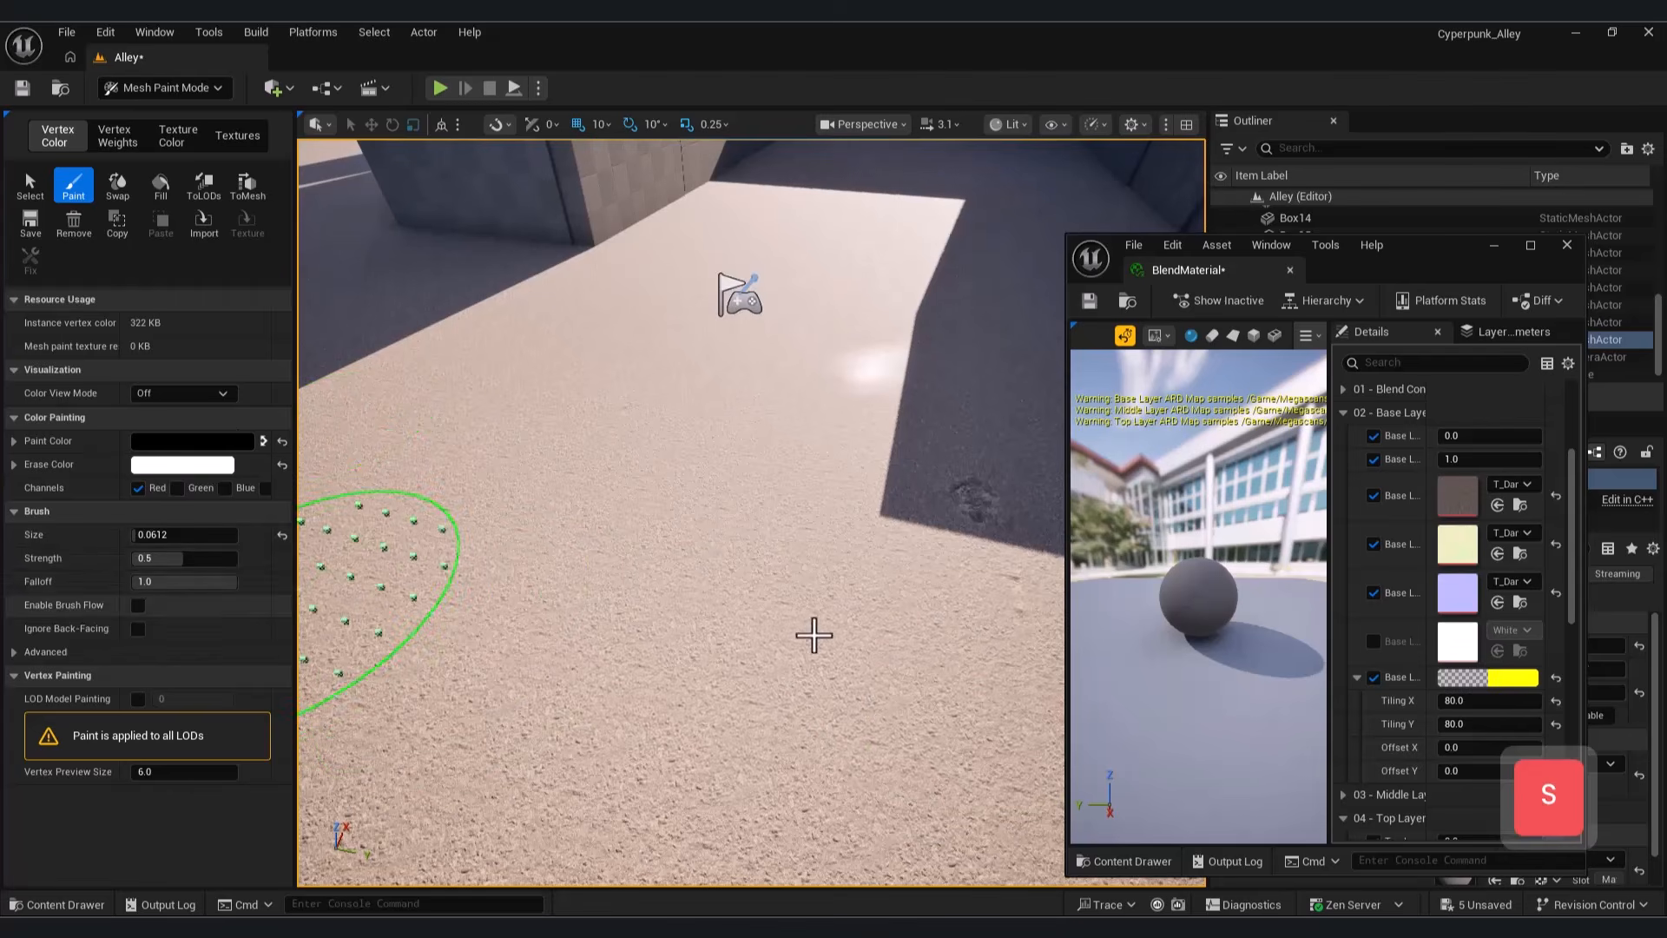
pyautogui.moveTo(486, 659); pyautogui.dragTo(599, 451)
pyautogui.hotkey('ctrl', 'z')
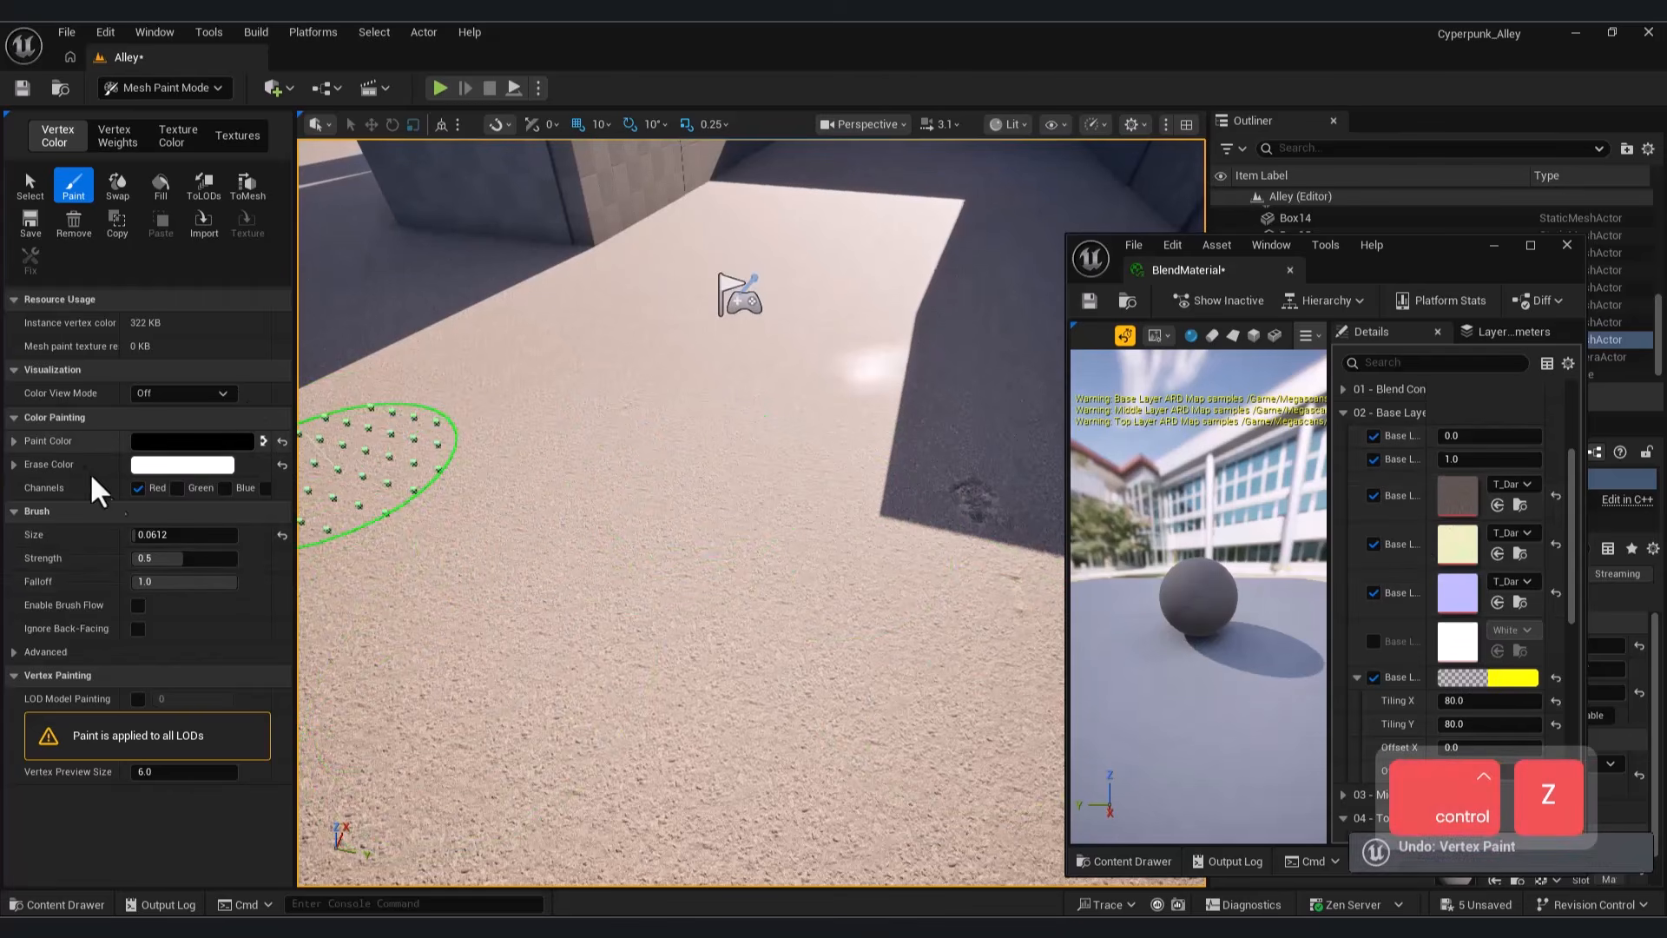
# Step: Lower the brush strength to 0.1112 and paint a light red-channel stroke on the ground behind the remaining patch
pyautogui.moveTo(176, 560); pyautogui.dragTo(139, 560)
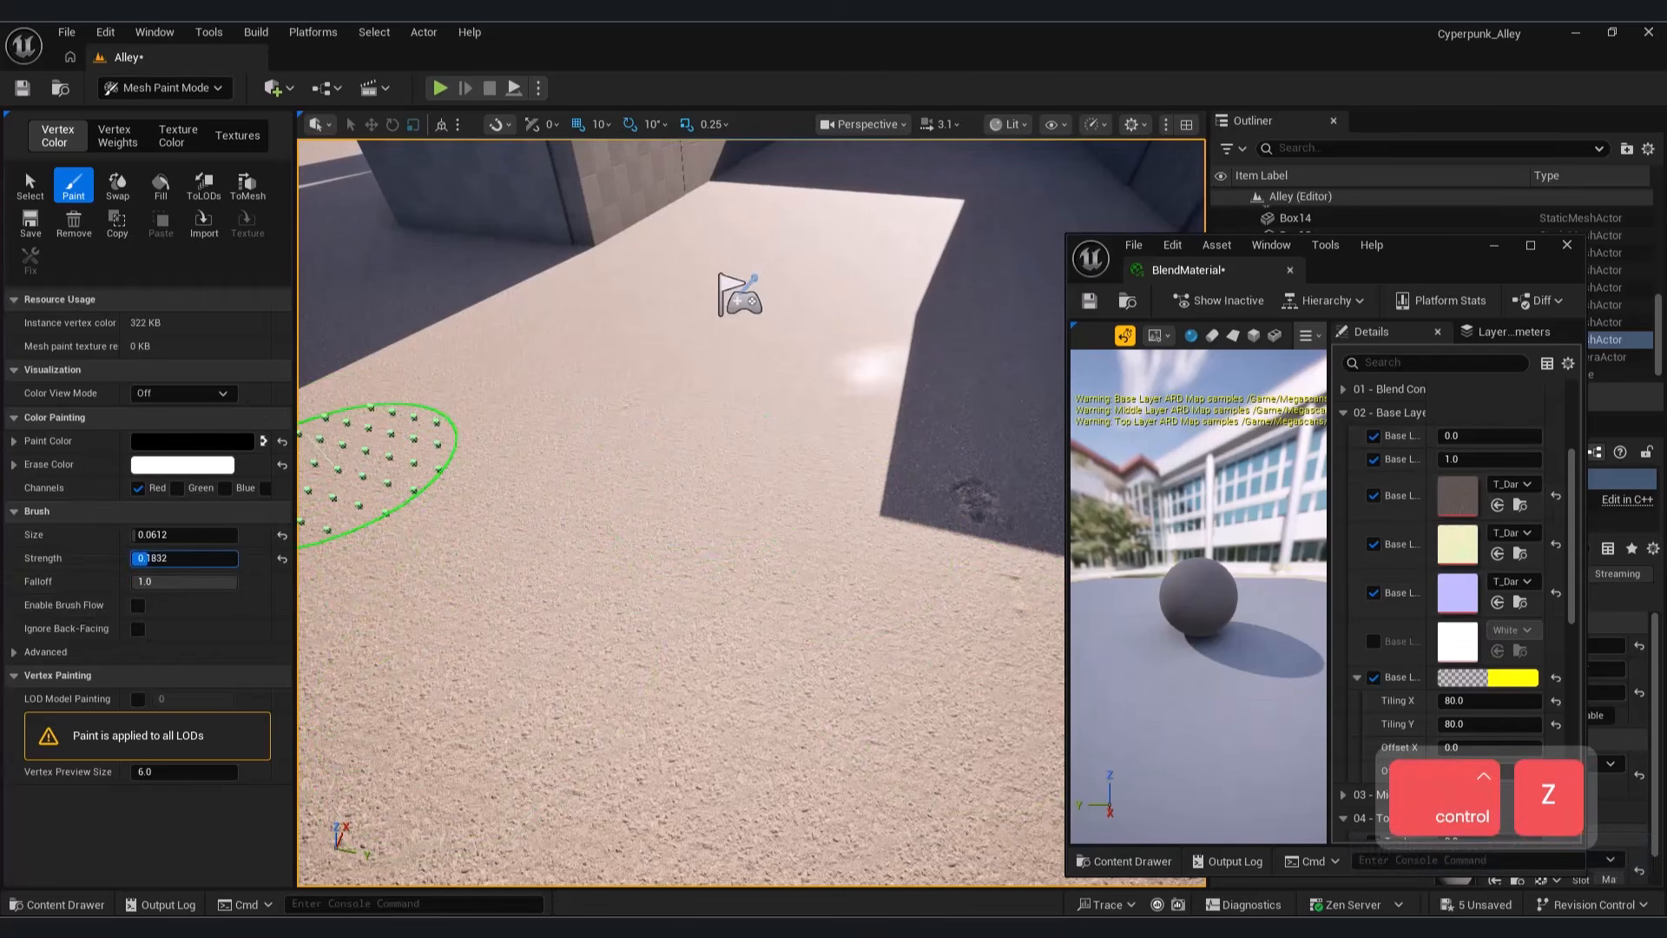
pyautogui.press('s')
pyautogui.moveTo(610, 562)
pyautogui.mouseDown(button='right')
pyautogui.moveTo(751, 565)
pyautogui.moveTo(719, 531)
pyautogui.mouseUp(button='right')
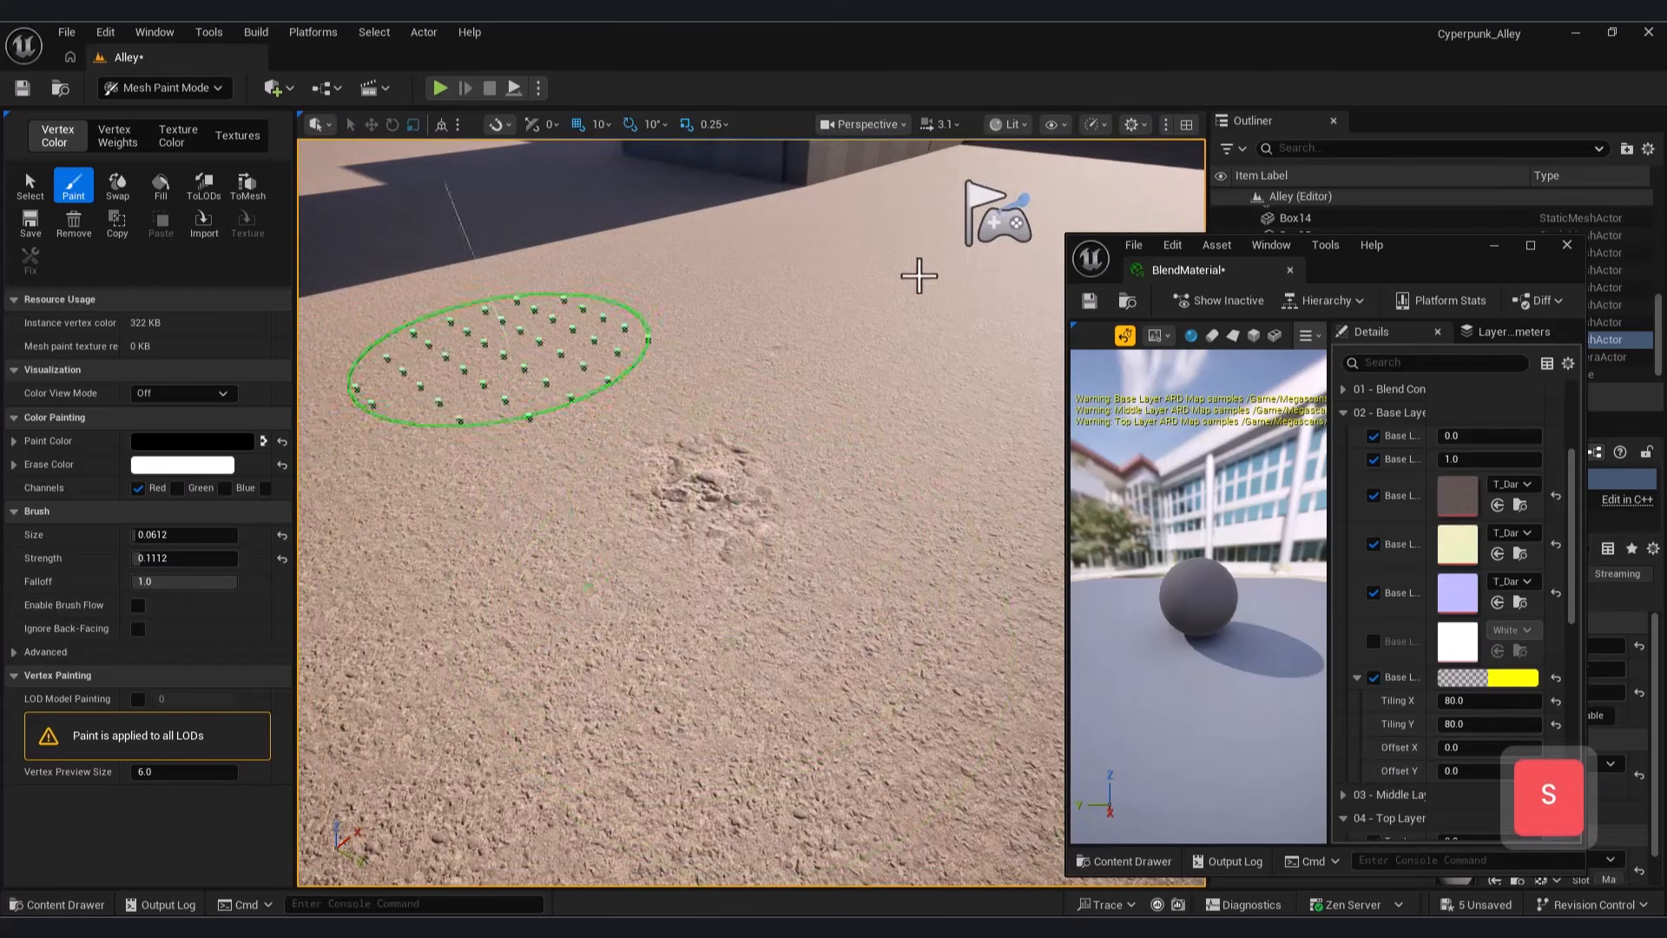
pyautogui.moveTo(682, 355); pyautogui.dragTo(402, 352)
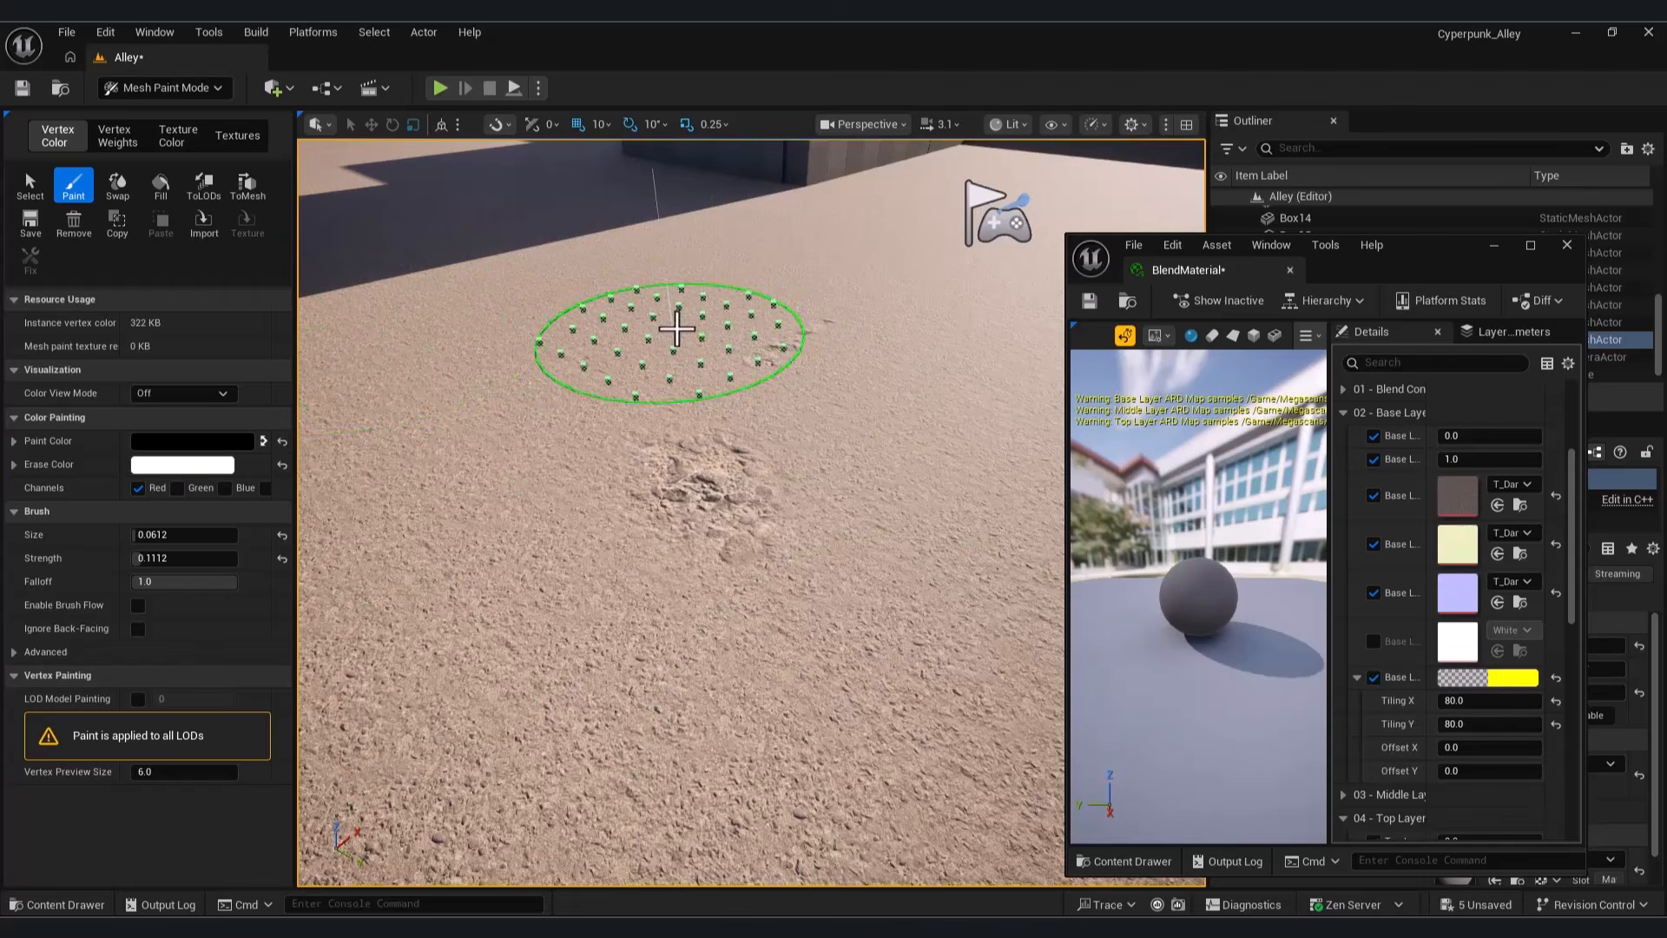
# Step: Enable the Top Layer Blend Controls override and set Blend Amount to 1.868519 and Blend Contrast to 1.638703
pyautogui.click(1343, 413)
pyautogui.click(1343, 391)
pyautogui.moveTo(1329, 437); pyautogui.dragTo(1196, 446)
pyautogui.click(1222, 412)
pyautogui.click(1239, 414)
pyautogui.moveTo(1398, 435); pyautogui.dragTo(1424, 459)
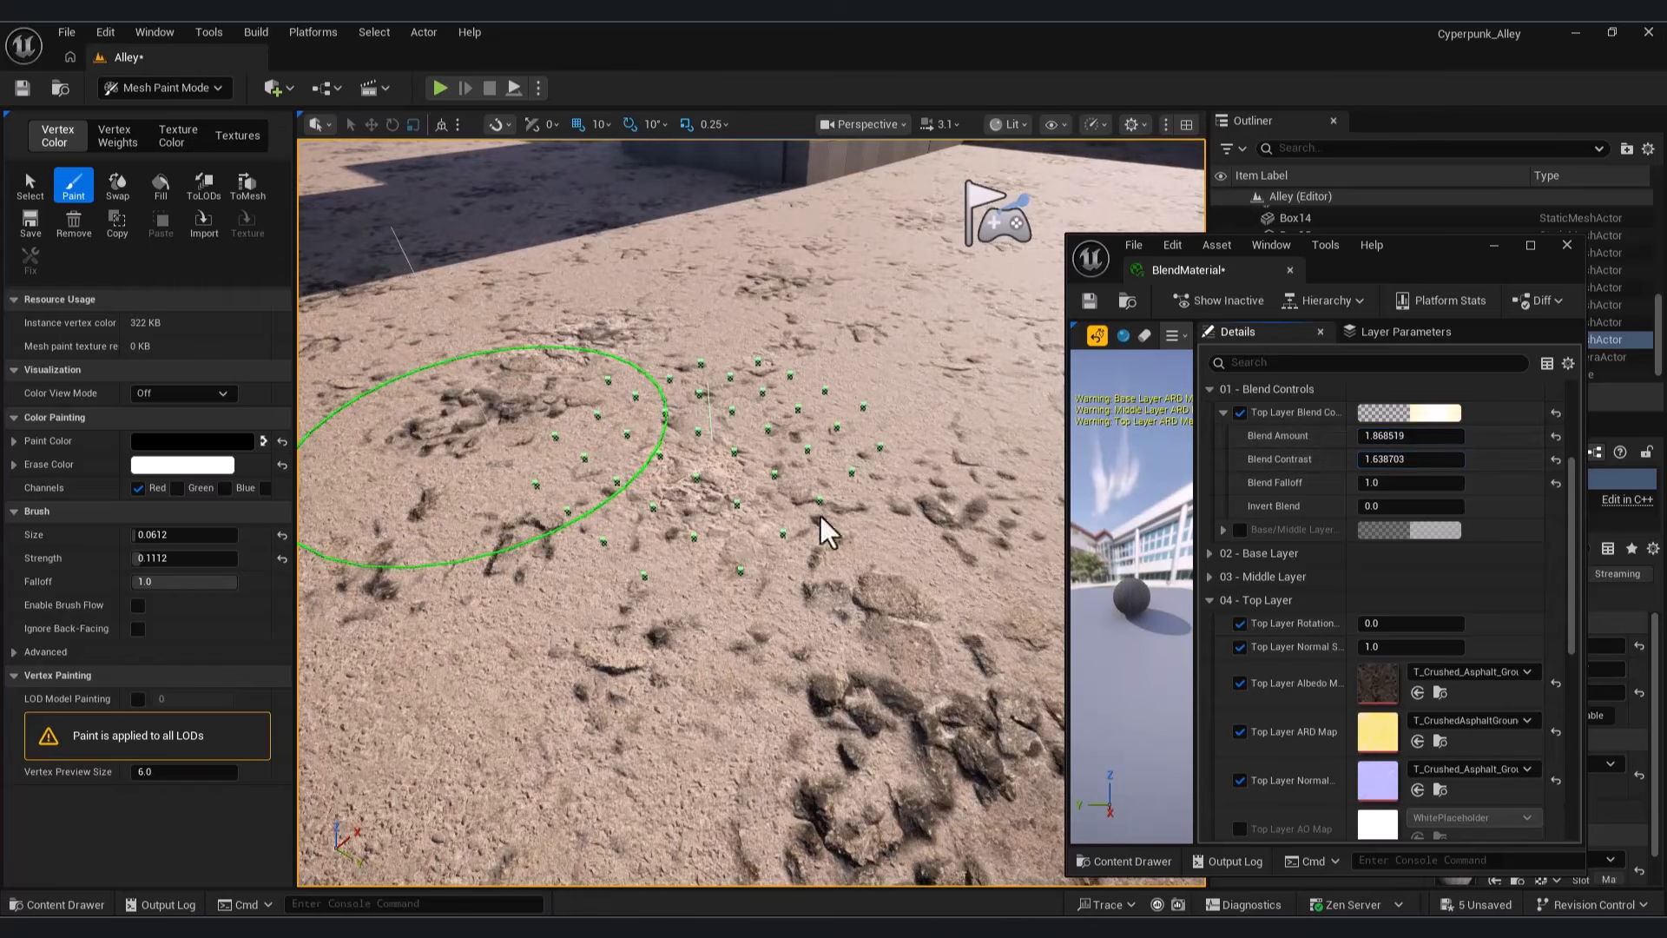
# Step: Set the top layer's Blend Falloff to 1.024071 and its Blend Amount to 1.435971
pyautogui.moveTo(650, 531); pyautogui.dragTo(744, 497, button='right')
pyautogui.moveTo(1385, 487); pyautogui.dragTo(1370, 436)
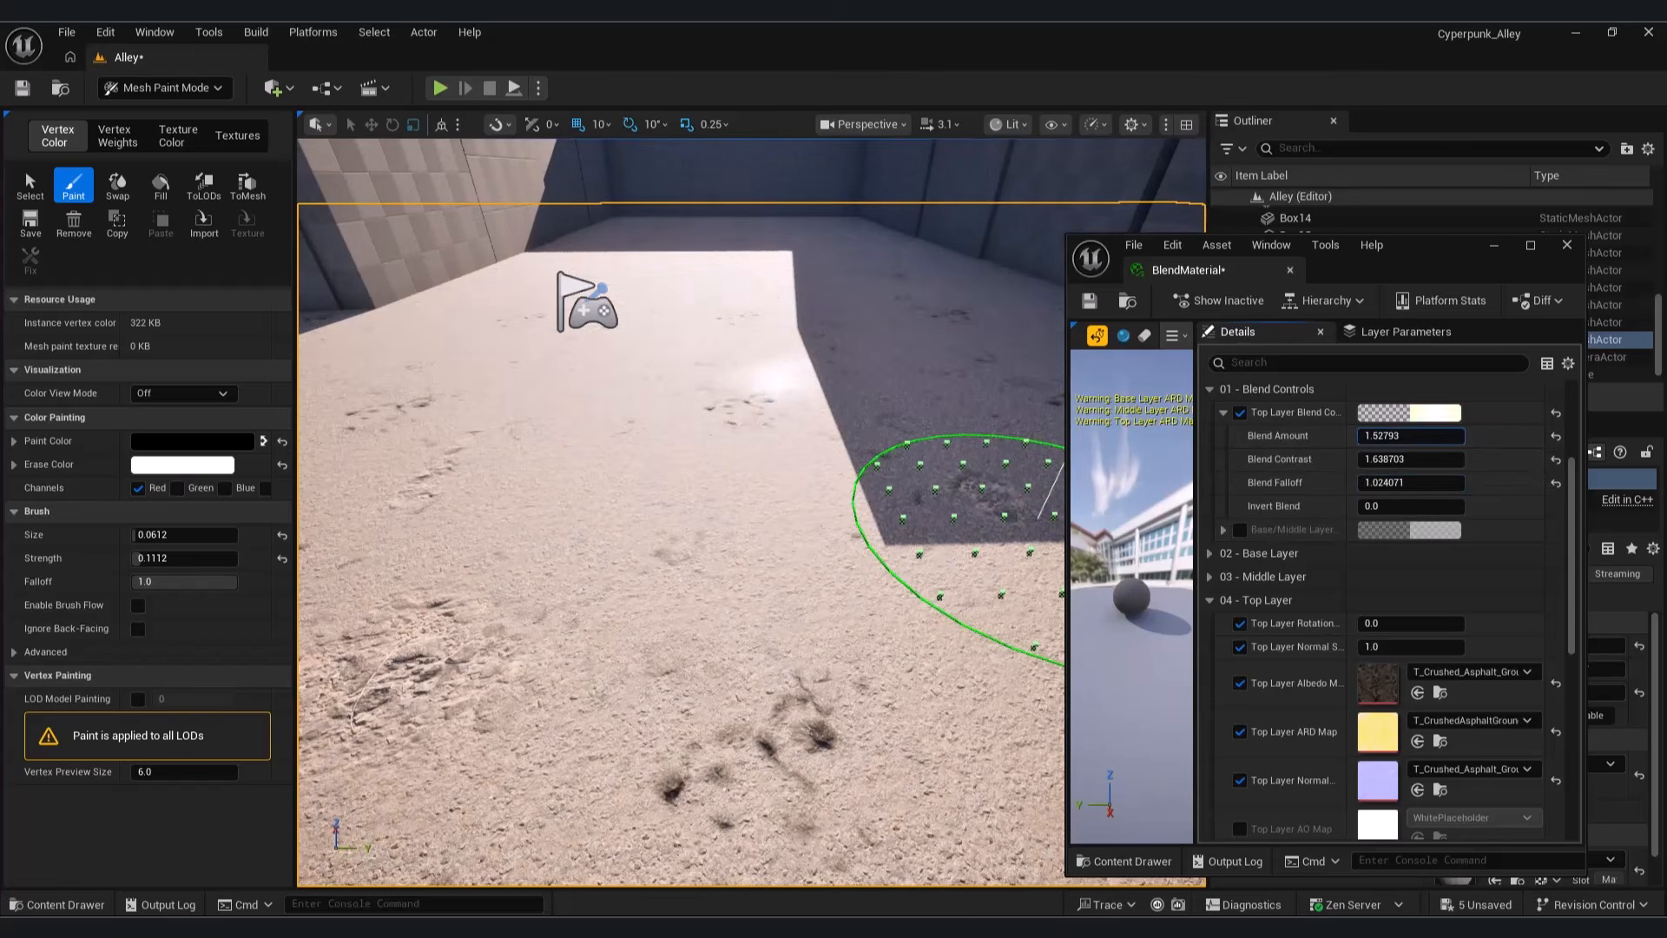
pyautogui.moveTo(669, 468); pyautogui.dragTo(638, 513, button='right')
pyautogui.press('w')
pyautogui.moveTo(1389, 436); pyautogui.dragTo(1382, 435)
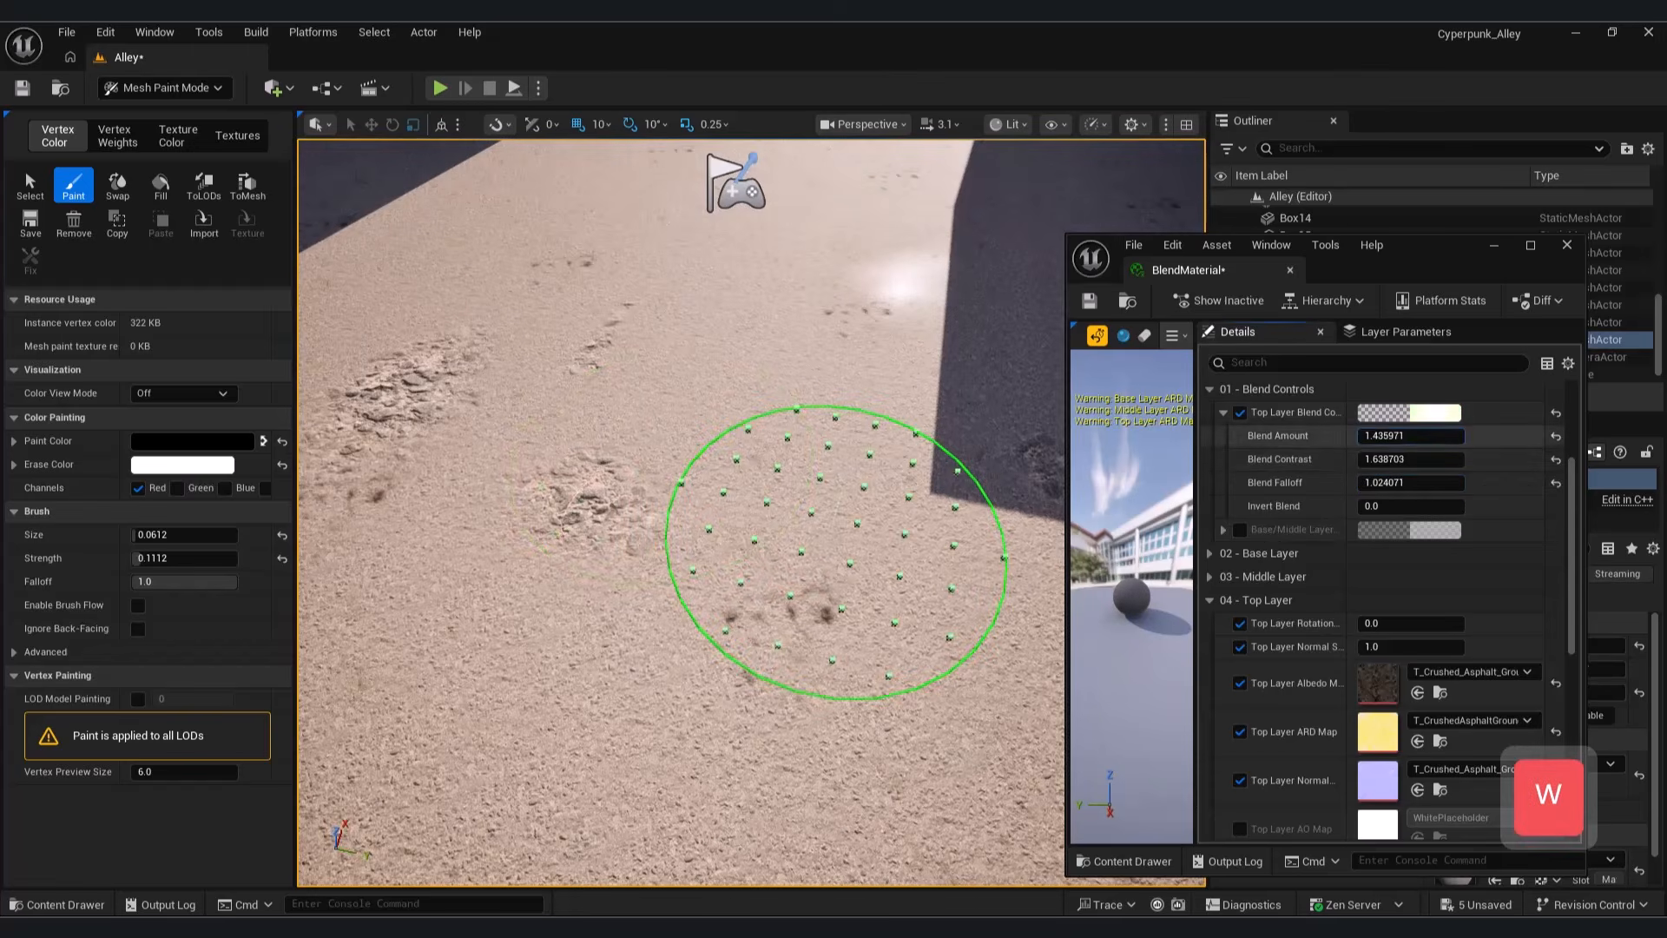
# Step: Replace the Top Layer blend override with the Base/Middle Layer one and adjust its Blend Amount
pyautogui.click(1240, 412)
pyautogui.click(1223, 412)
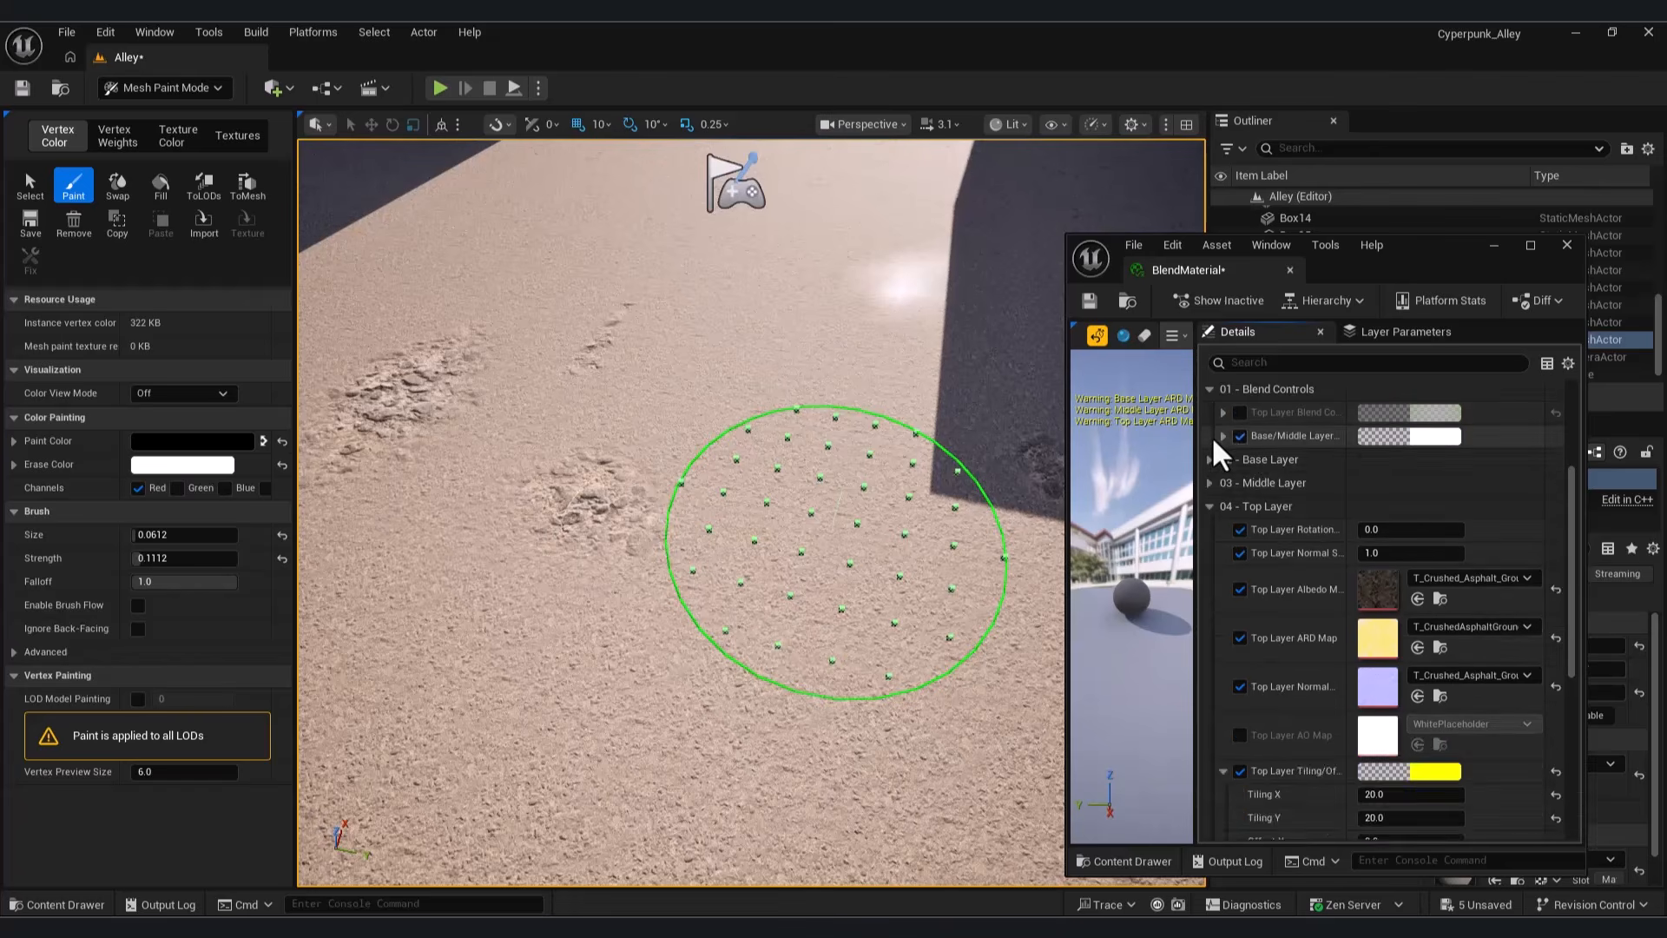
pyautogui.click(1239, 436)
pyautogui.click(1223, 435)
pyautogui.moveTo(1397, 460); pyautogui.dragTo(1431, 459)
# Step: Paint scattered patches across the alley ground in the green channel at a brush strength of 0.2736
pyautogui.moveTo(838, 530); pyautogui.dragTo(837, 486, button='right')
pyautogui.press('s')
pyautogui.press('w')
pyautogui.press('s')
pyautogui.press('q')
pyautogui.press('w')
pyautogui.press('s')
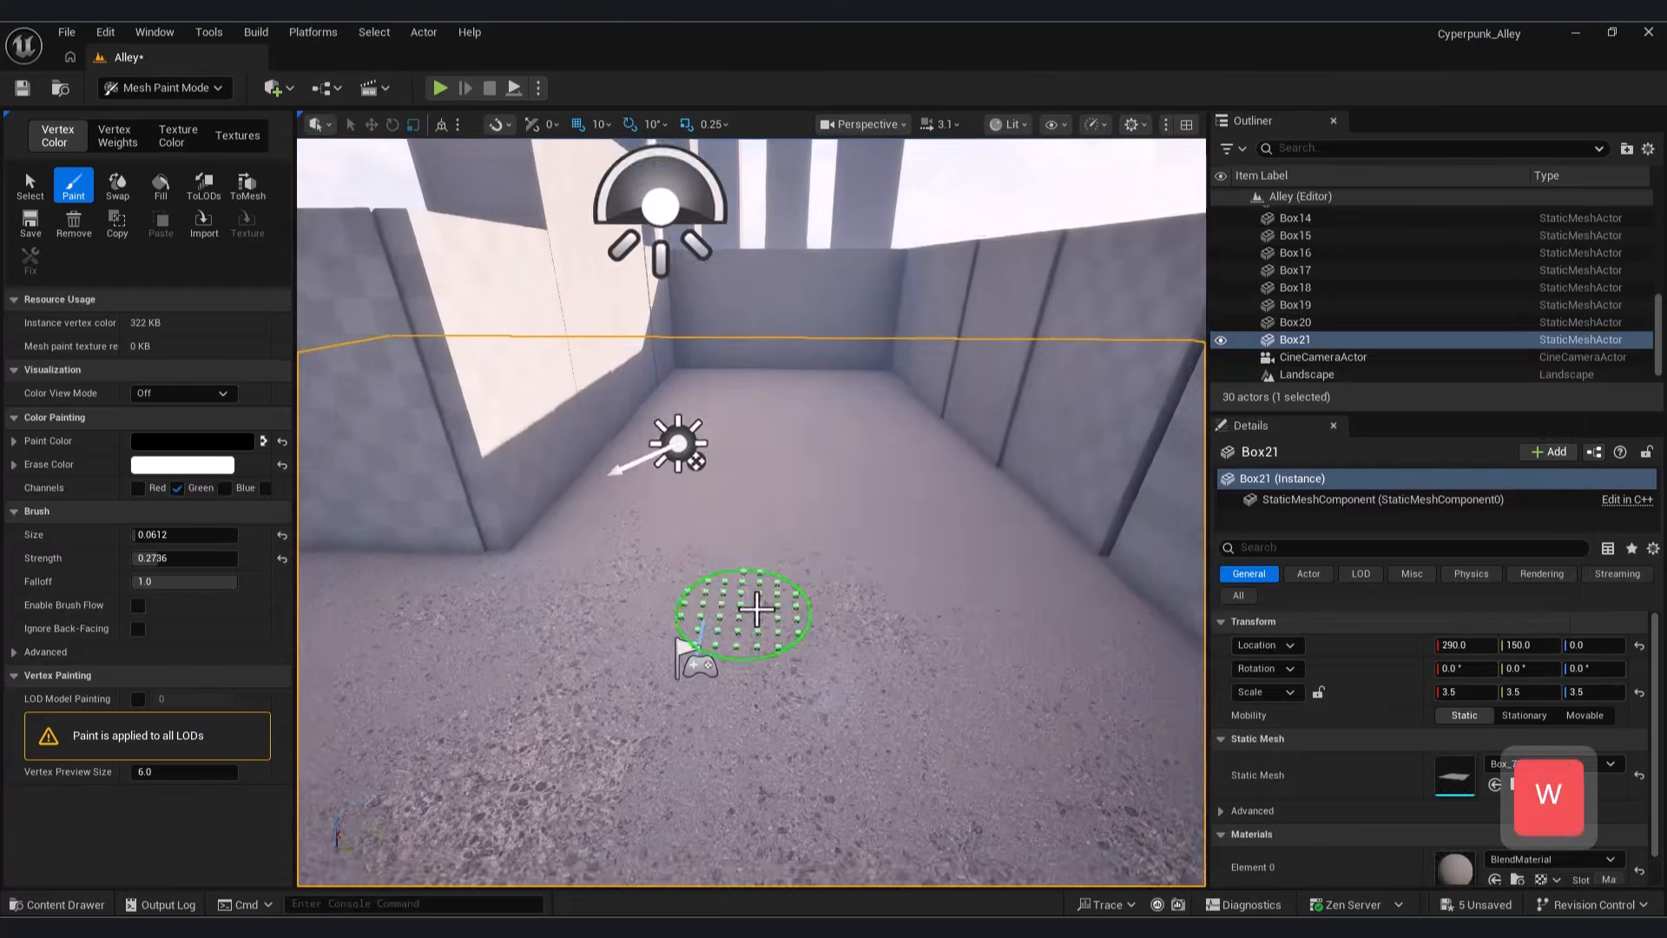
# Step: Undo the last green-channel stroke and paint patches across the alley ground in the red channel
pyautogui.hotkey('ctrl', 'z')
pyautogui.click(185, 491)
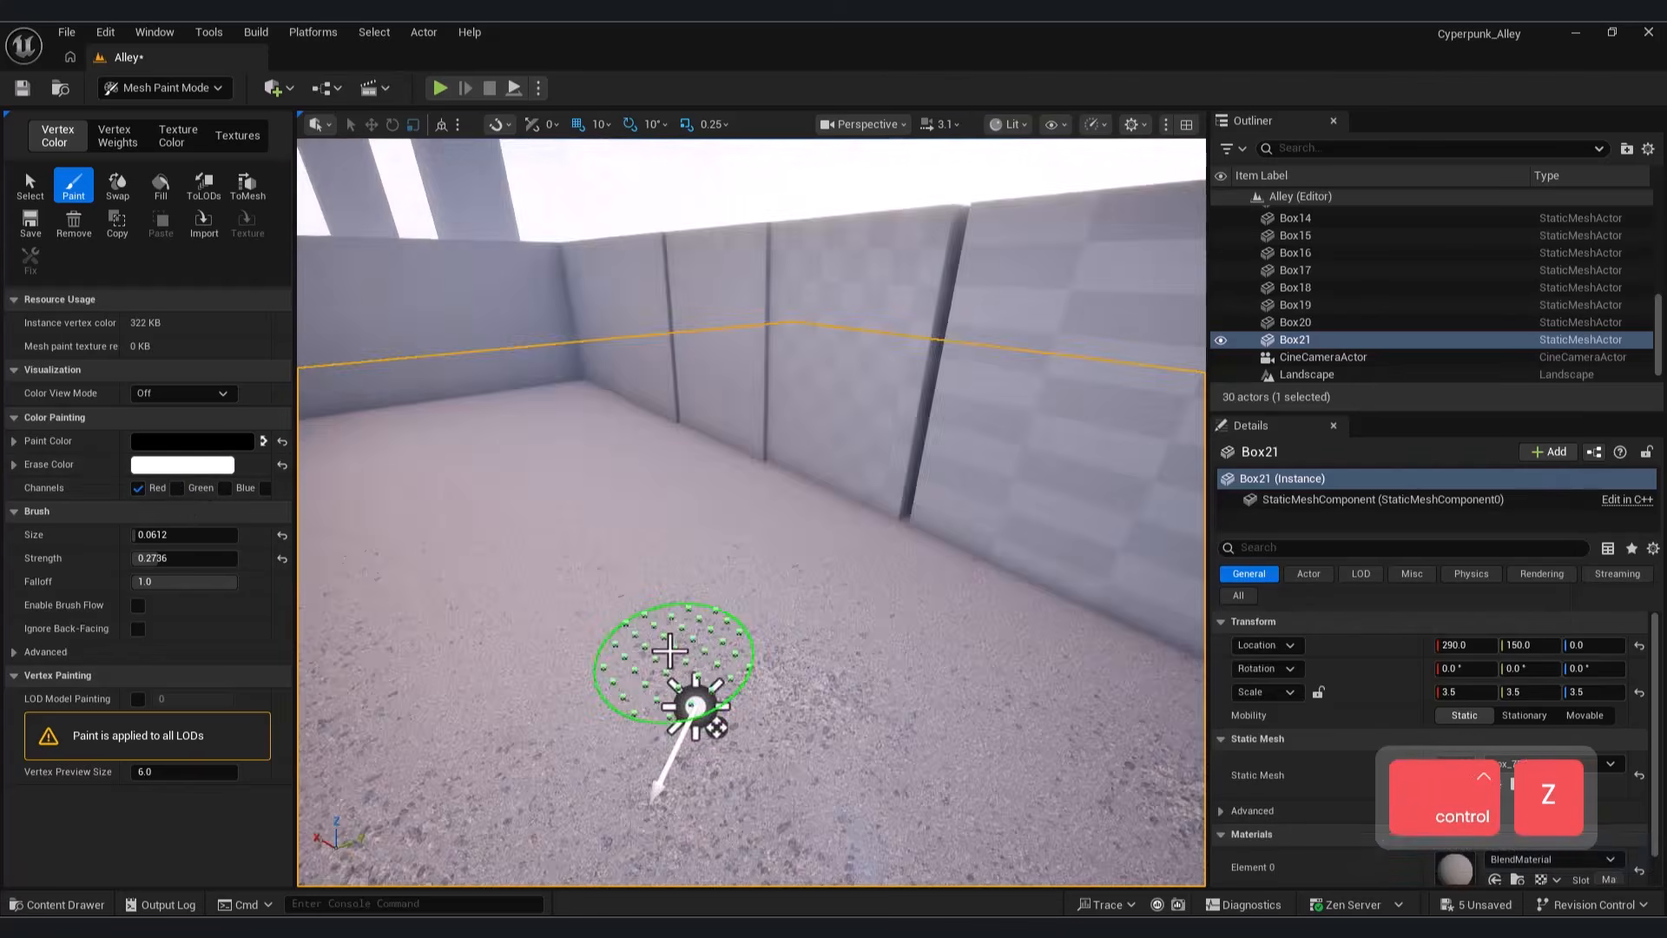
pyautogui.moveTo(678, 640); pyautogui.dragTo(785, 469, button='right')
pyautogui.press('w')
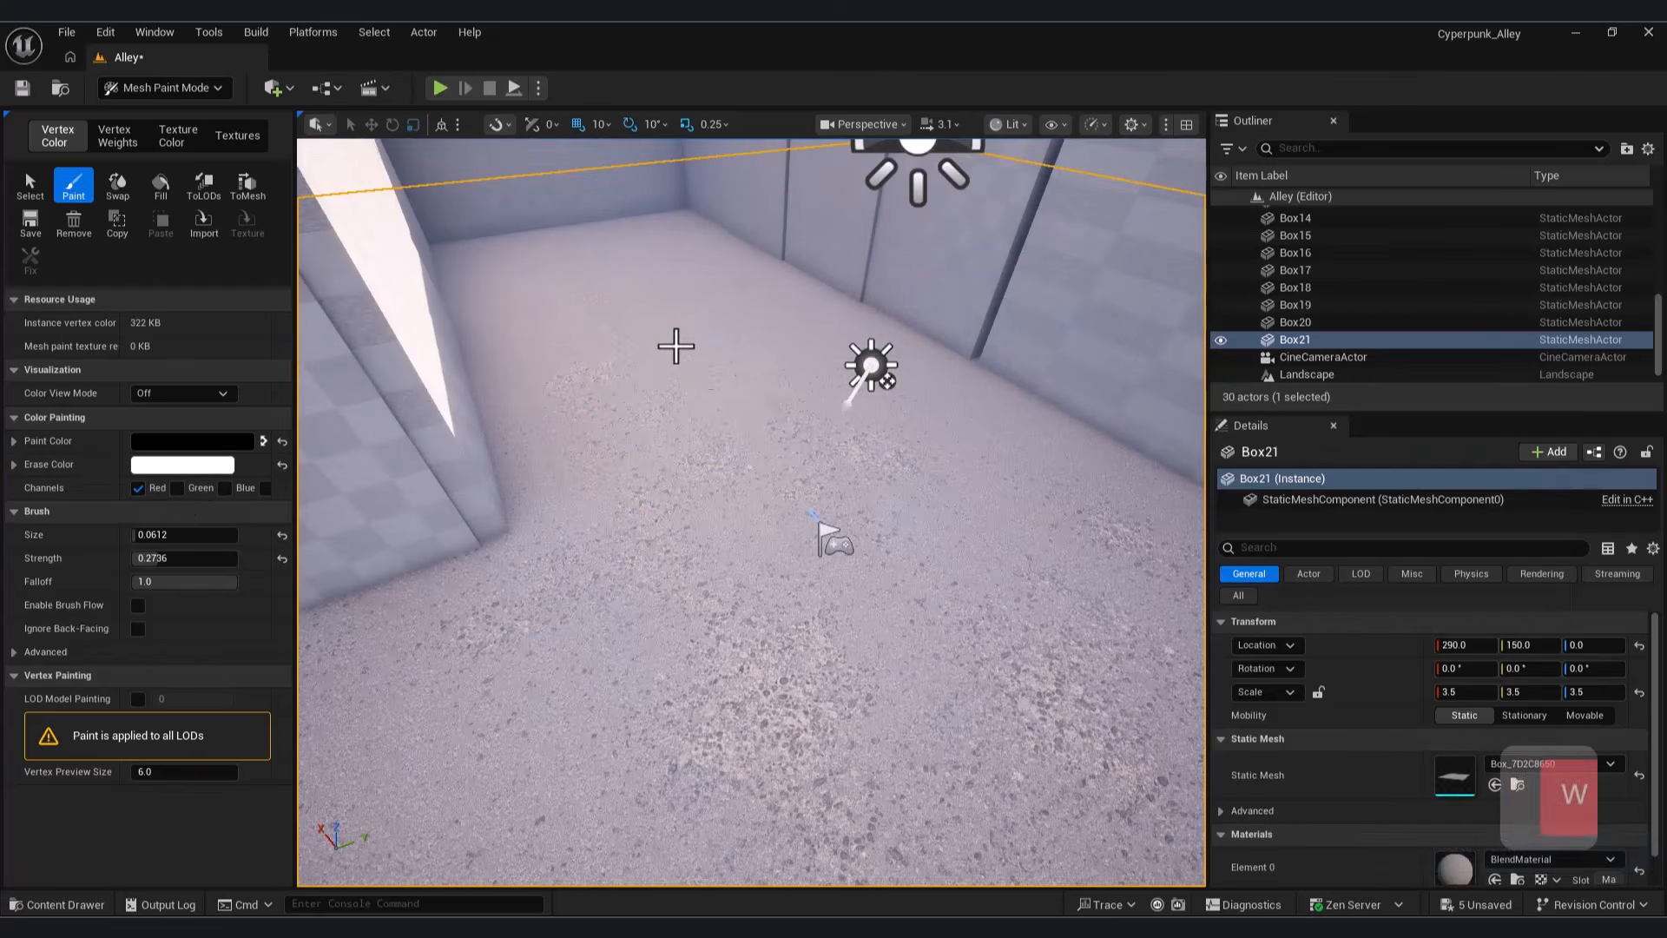
pyautogui.moveTo(993, 508); pyautogui.dragTo(833, 521, button='right')
pyautogui.press('e')
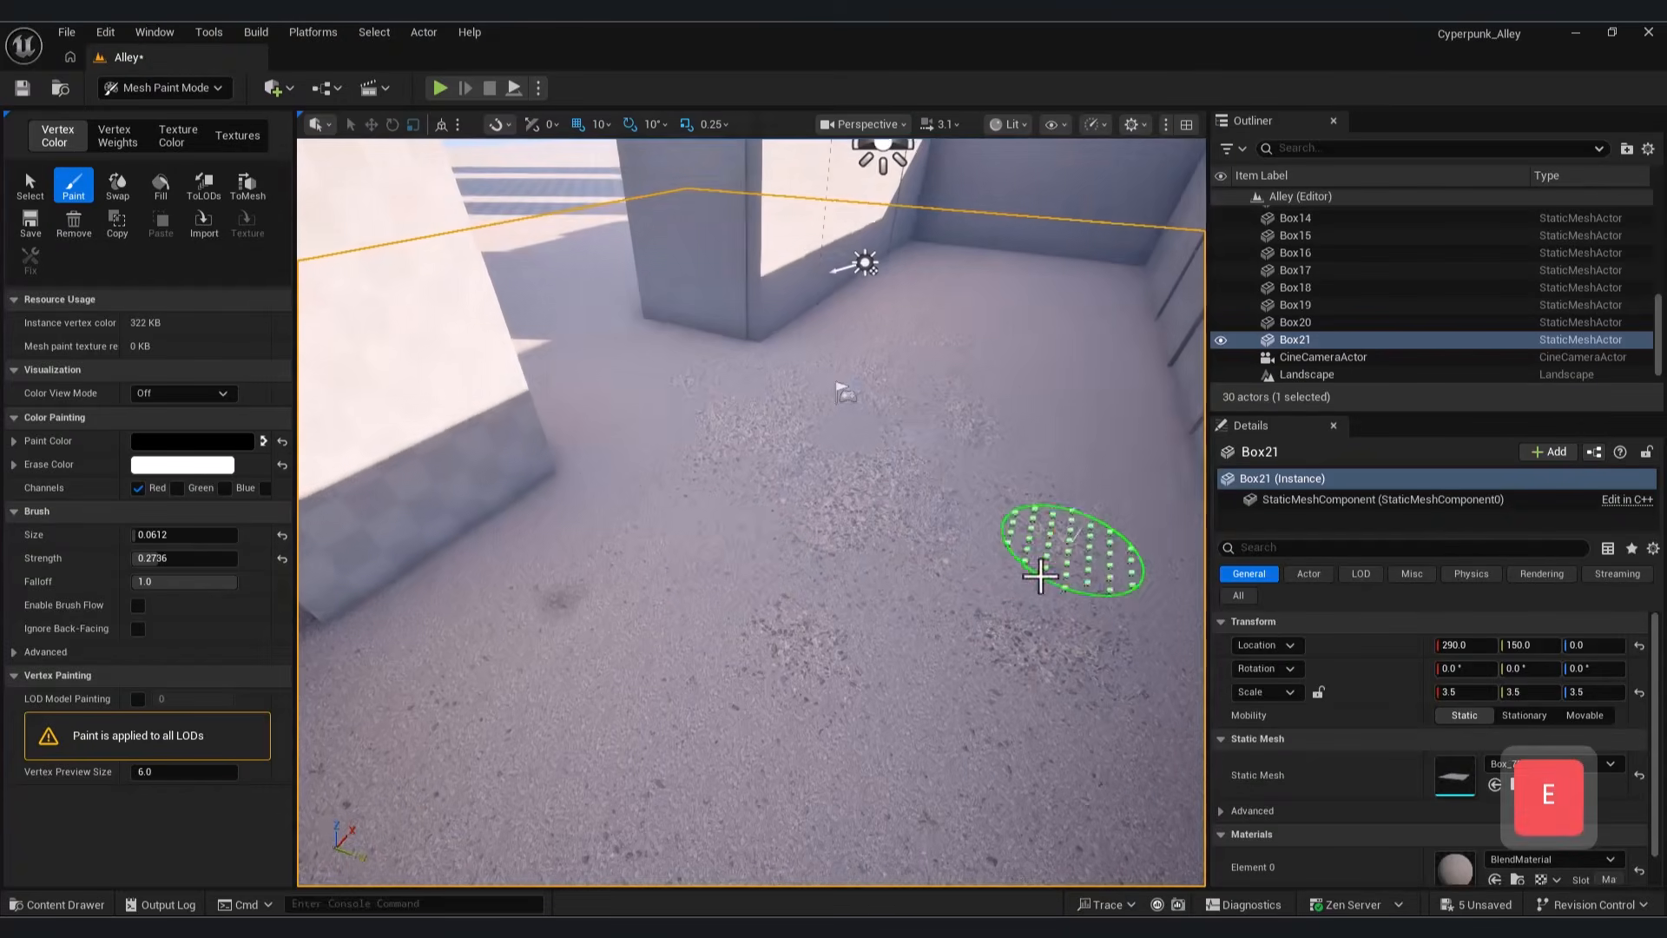
pyautogui.moveTo(640, 387); pyautogui.dragTo(758, 469)
pyautogui.moveTo(809, 464)
pyautogui.mouseDown(button='right')
pyautogui.moveTo(764, 456)
pyautogui.moveTo(694, 315)
pyautogui.mouseUp(button='right')
pyautogui.press('w')
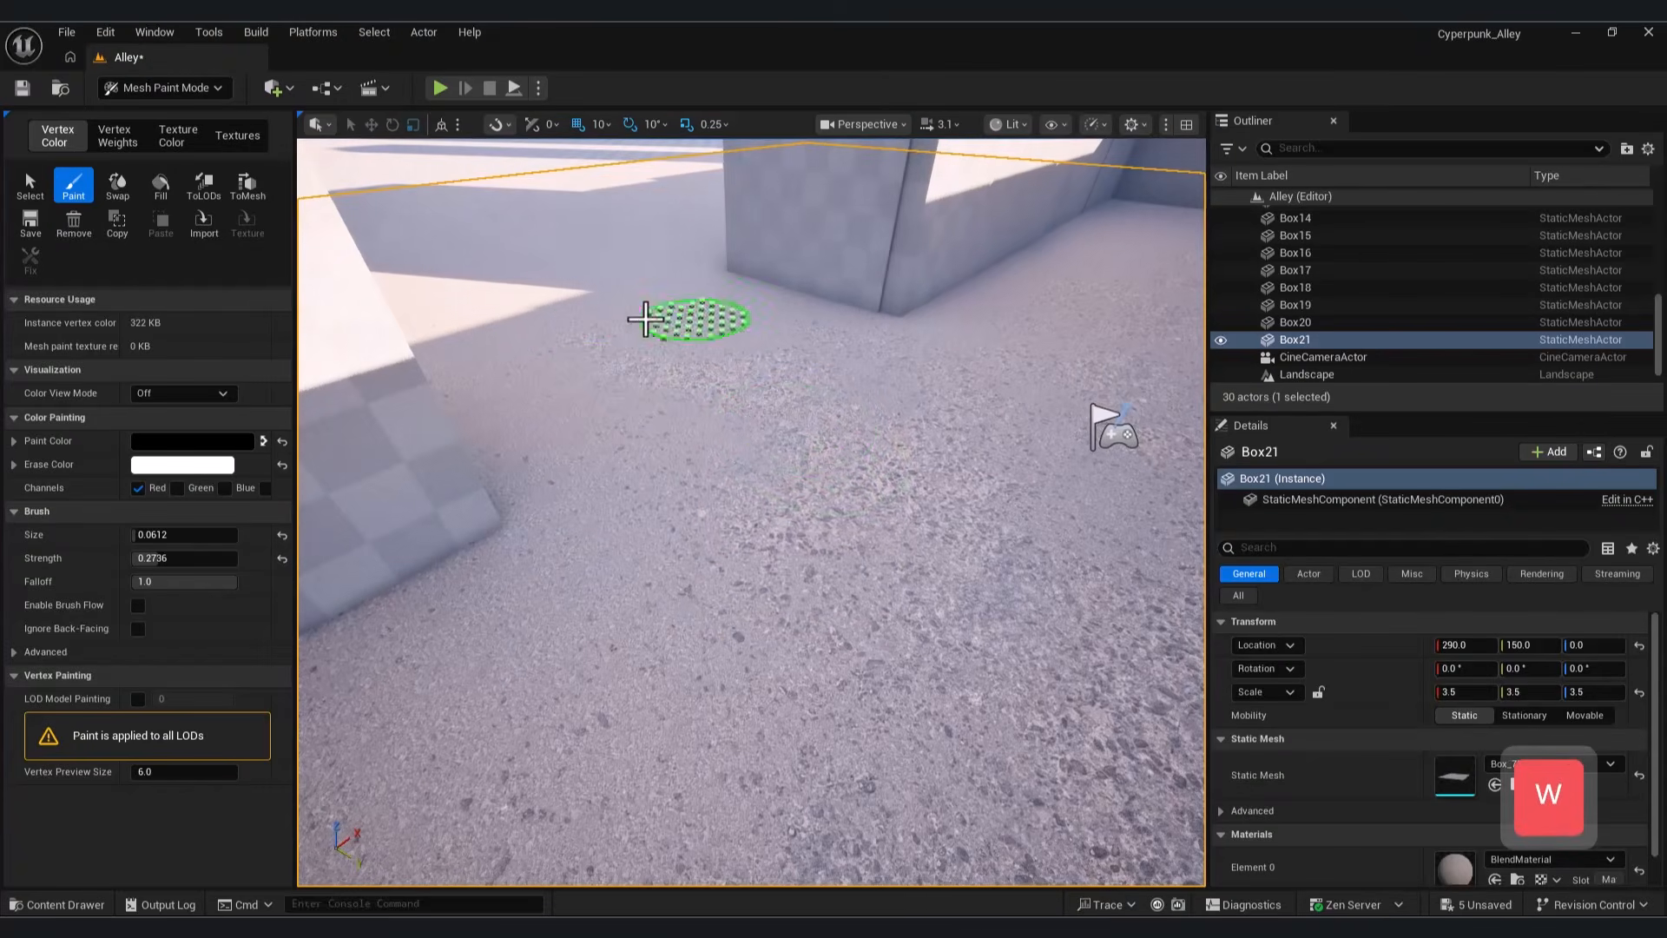
# Step: Switch vertex painting back to the green channel, undo the test stroke, and set brush Size to 0.0276 and Strength to 0.1488
pyautogui.moveTo(800, 714); pyautogui.dragTo(695, 738, button='right')
pyautogui.moveTo(669, 588)
pyautogui.mouseDown(button='right')
pyautogui.moveTo(720, 568)
pyautogui.moveTo(803, 486)
pyautogui.mouseUp(button='right')
pyautogui.press('d')
pyautogui.press('w')
pyautogui.moveTo(803, 560); pyautogui.dragTo(812, 642, button='right')
pyautogui.press('d')
pyautogui.click(137, 488)
pyautogui.click(177, 488)
pyautogui.click(764, 538)
pyautogui.hotkey('ctrl', 'z')
pyautogui.moveTo(159, 555)
pyautogui.mouseDown()
pyautogui.moveTo(202, 550)
pyautogui.moveTo(153, 529)
pyautogui.mouseUp()
# Step: Paint small scattered spots in the green channel along the whole alley ground up to its far end
pyautogui.click(748, 527)
pyautogui.click(993, 681)
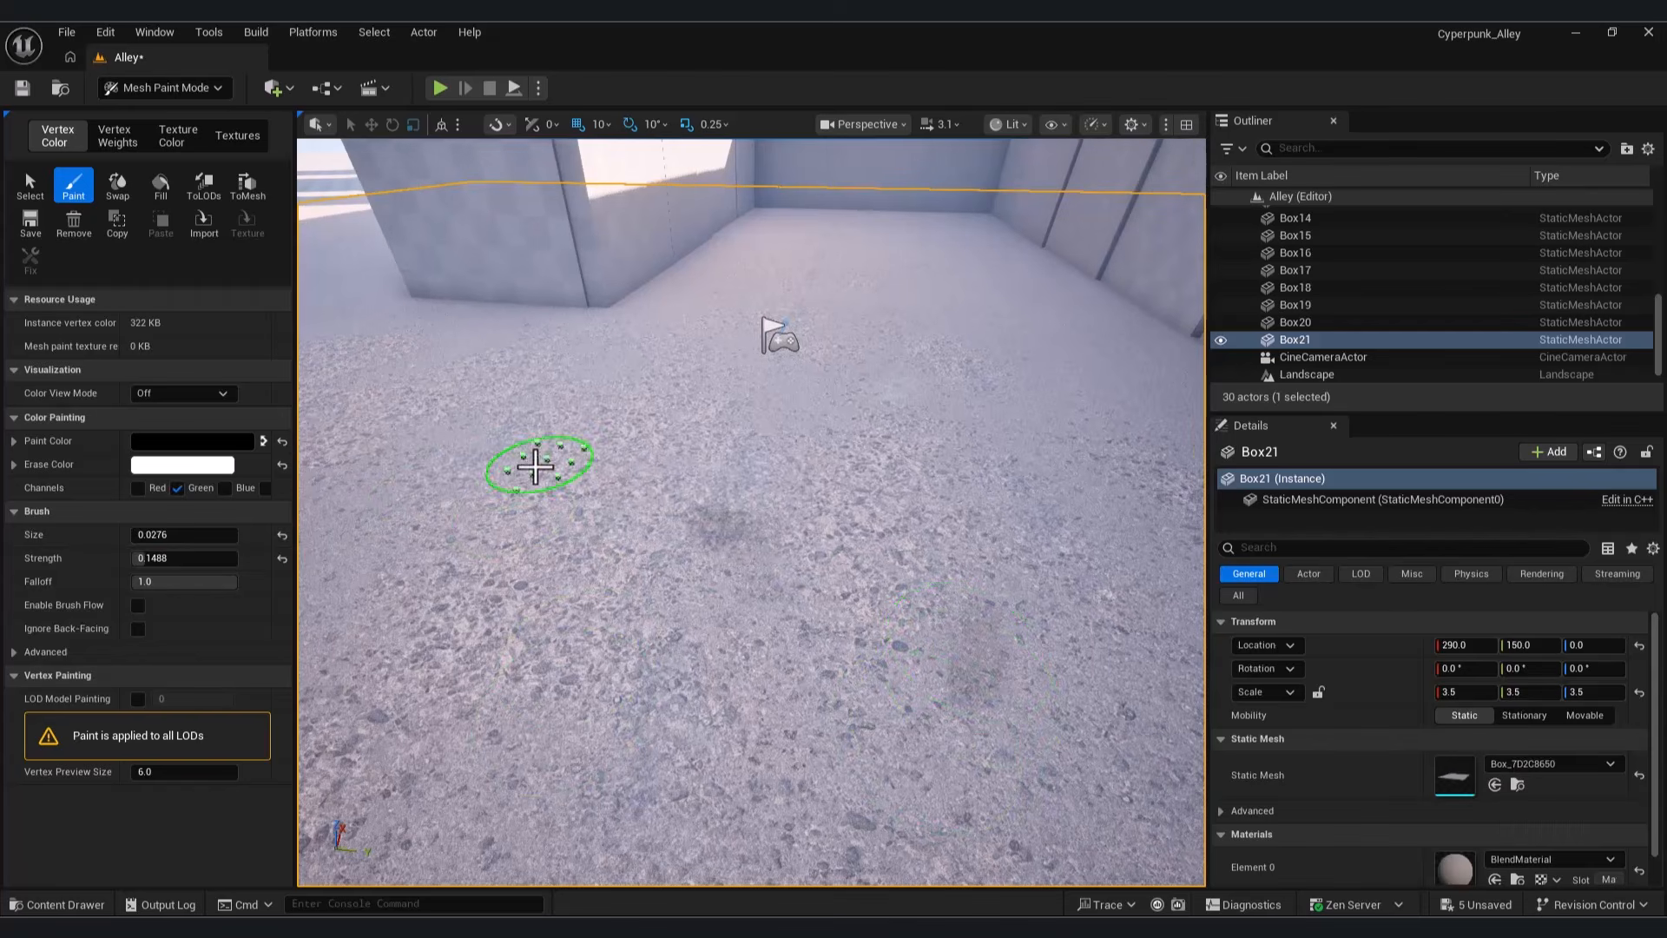
pyautogui.click(483, 488)
pyautogui.moveTo(753, 583); pyautogui.dragTo(664, 536, button='right')
pyautogui.click(457, 477)
pyautogui.click(540, 599)
pyautogui.moveTo(884, 506)
pyautogui.mouseDown(button='right')
pyautogui.moveTo(781, 514)
pyautogui.moveTo(829, 521)
pyautogui.mouseUp(button='right')
pyautogui.click(932, 653)
pyautogui.moveTo(930, 541); pyautogui.dragTo(1022, 486, button='right')
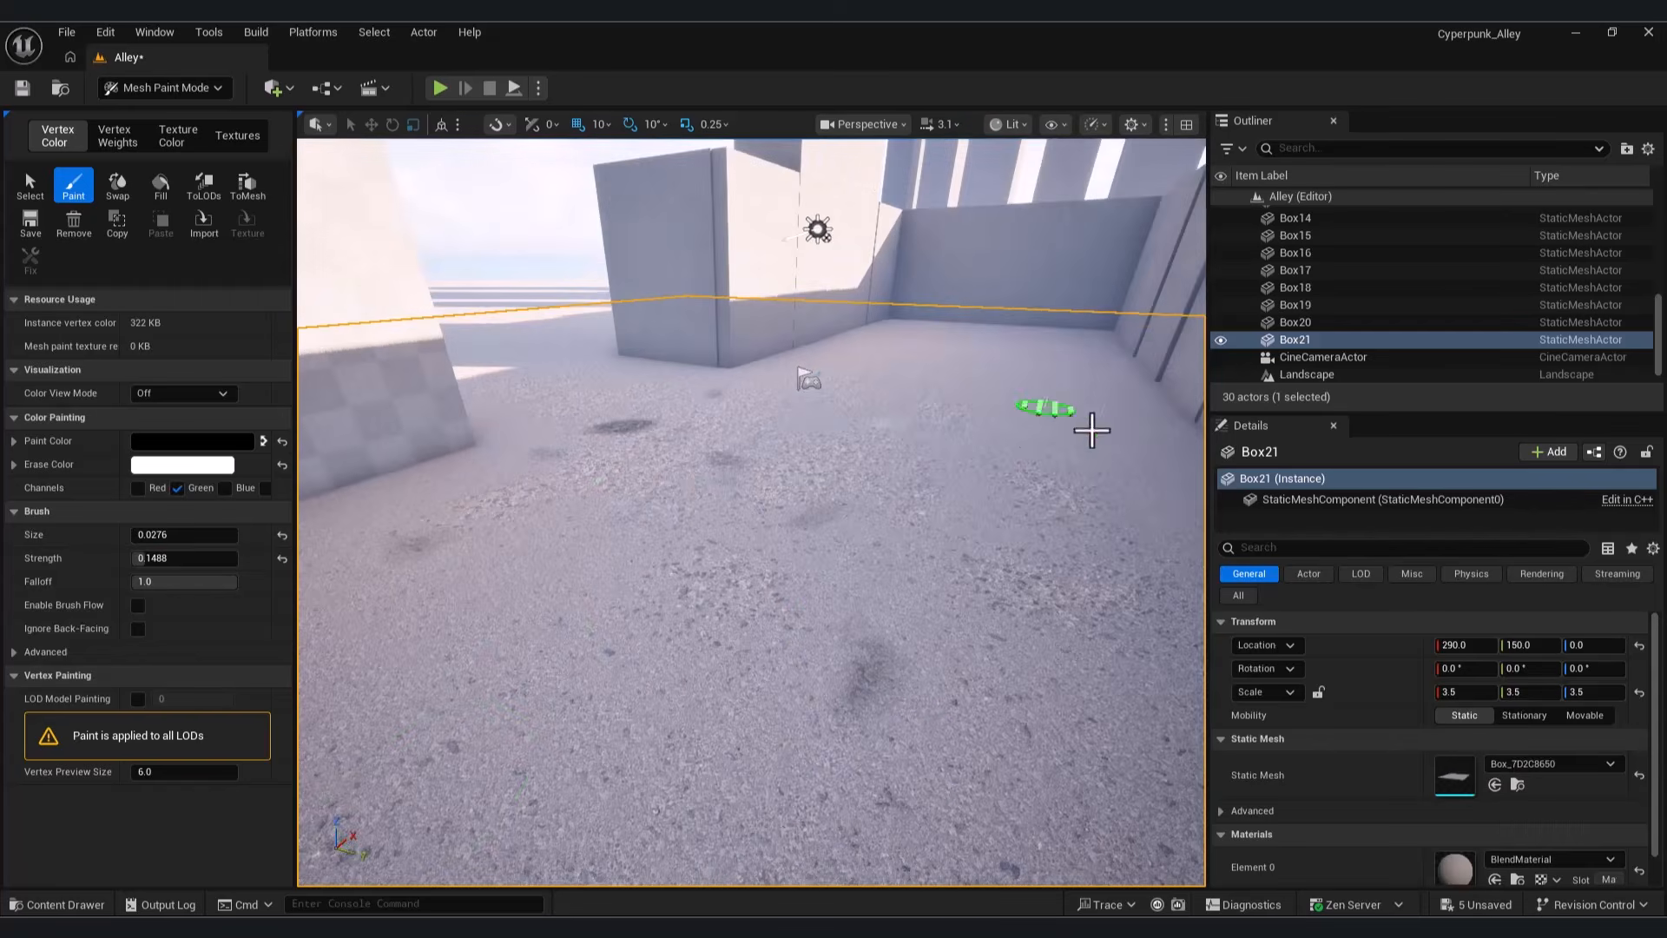
pyautogui.moveTo(1020, 420); pyautogui.dragTo(1190, 252, button='right')
pyautogui.press('w')
pyautogui.moveTo(892, 699); pyautogui.dragTo(1054, 516, button='right')
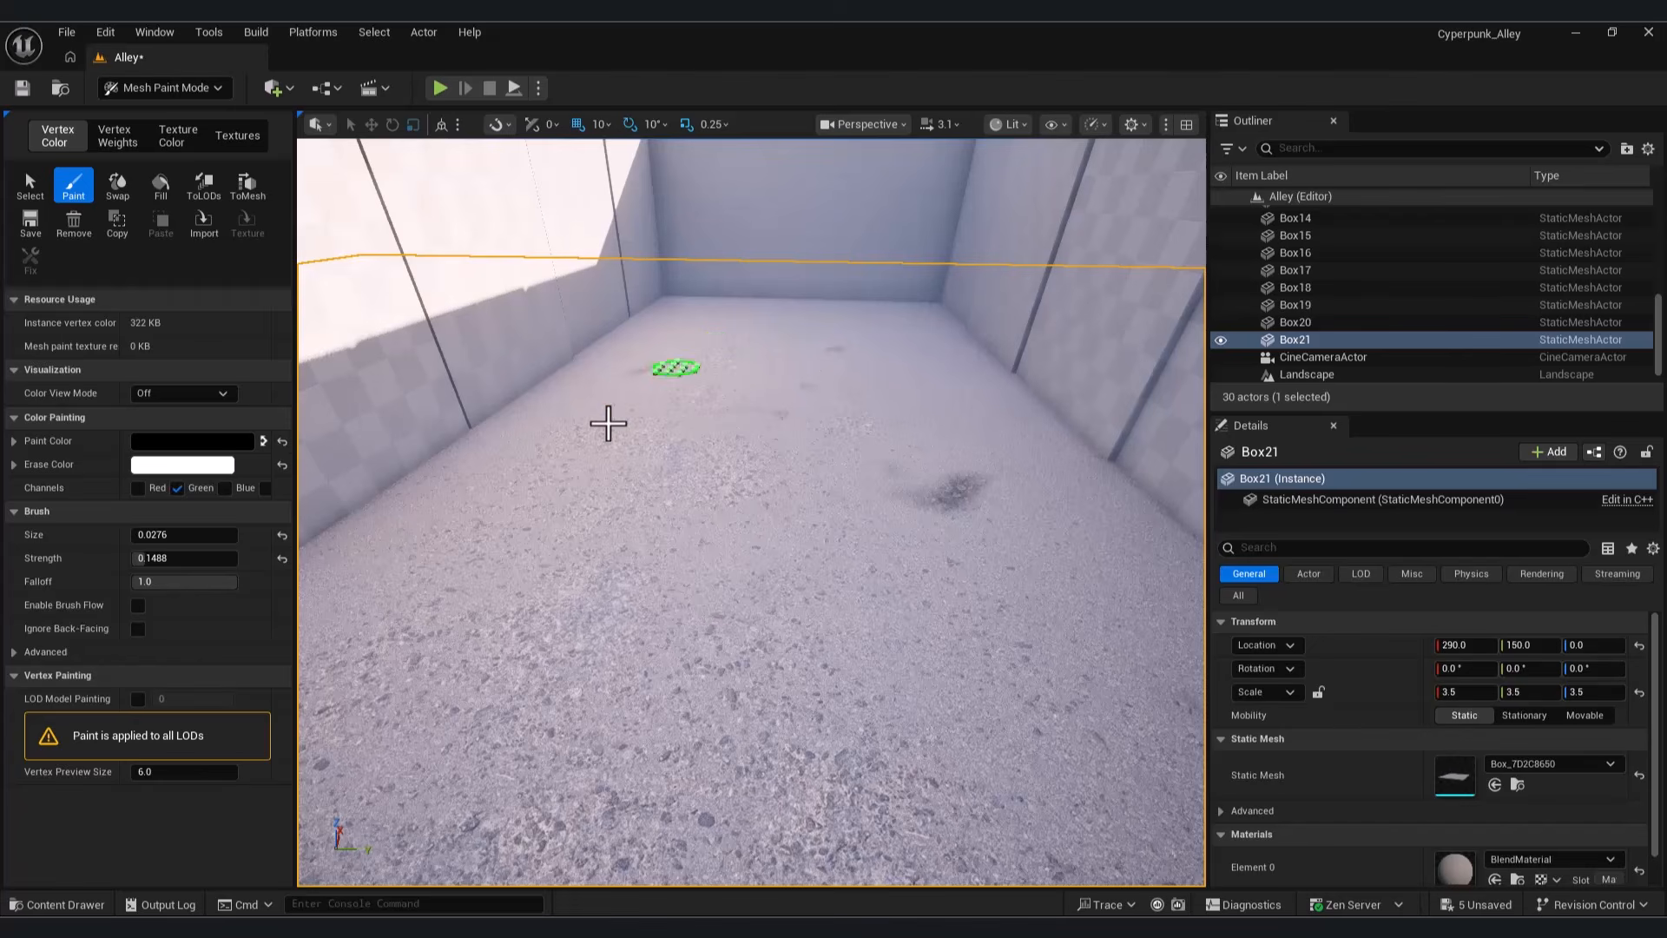
pyautogui.click(752, 558)
pyautogui.moveTo(752, 557)
pyautogui.mouseDown(button='right')
pyautogui.moveTo(904, 622)
pyautogui.moveTo(576, 536)
pyautogui.mouseUp(button='right')
pyautogui.click(582, 634)
pyautogui.moveTo(582, 633)
pyautogui.mouseDown(button='right')
pyautogui.moveTo(707, 587)
pyautogui.moveTo(708, 570)
pyautogui.mouseUp(button='right')
# Step: Paint puddles on the alley ground in the blue channel with brush Size 0.0708 and Strength 0.24
pyautogui.moveTo(988, 681); pyautogui.dragTo(796, 540, button='right')
pyautogui.press('q')
pyautogui.click(177, 488)
pyautogui.click(225, 488)
pyautogui.press('s')
pyautogui.moveTo(144, 558); pyautogui.dragTo(148, 534)
pyautogui.moveTo(785, 621); pyautogui.dragTo(788, 655)
pyautogui.moveTo(787, 655); pyautogui.dragTo(576, 610, button='right')
pyautogui.press('q')
pyautogui.moveTo(577, 611); pyautogui.dragTo(662, 561)
pyautogui.moveTo(662, 562); pyautogui.dragTo(677, 521, button='right')
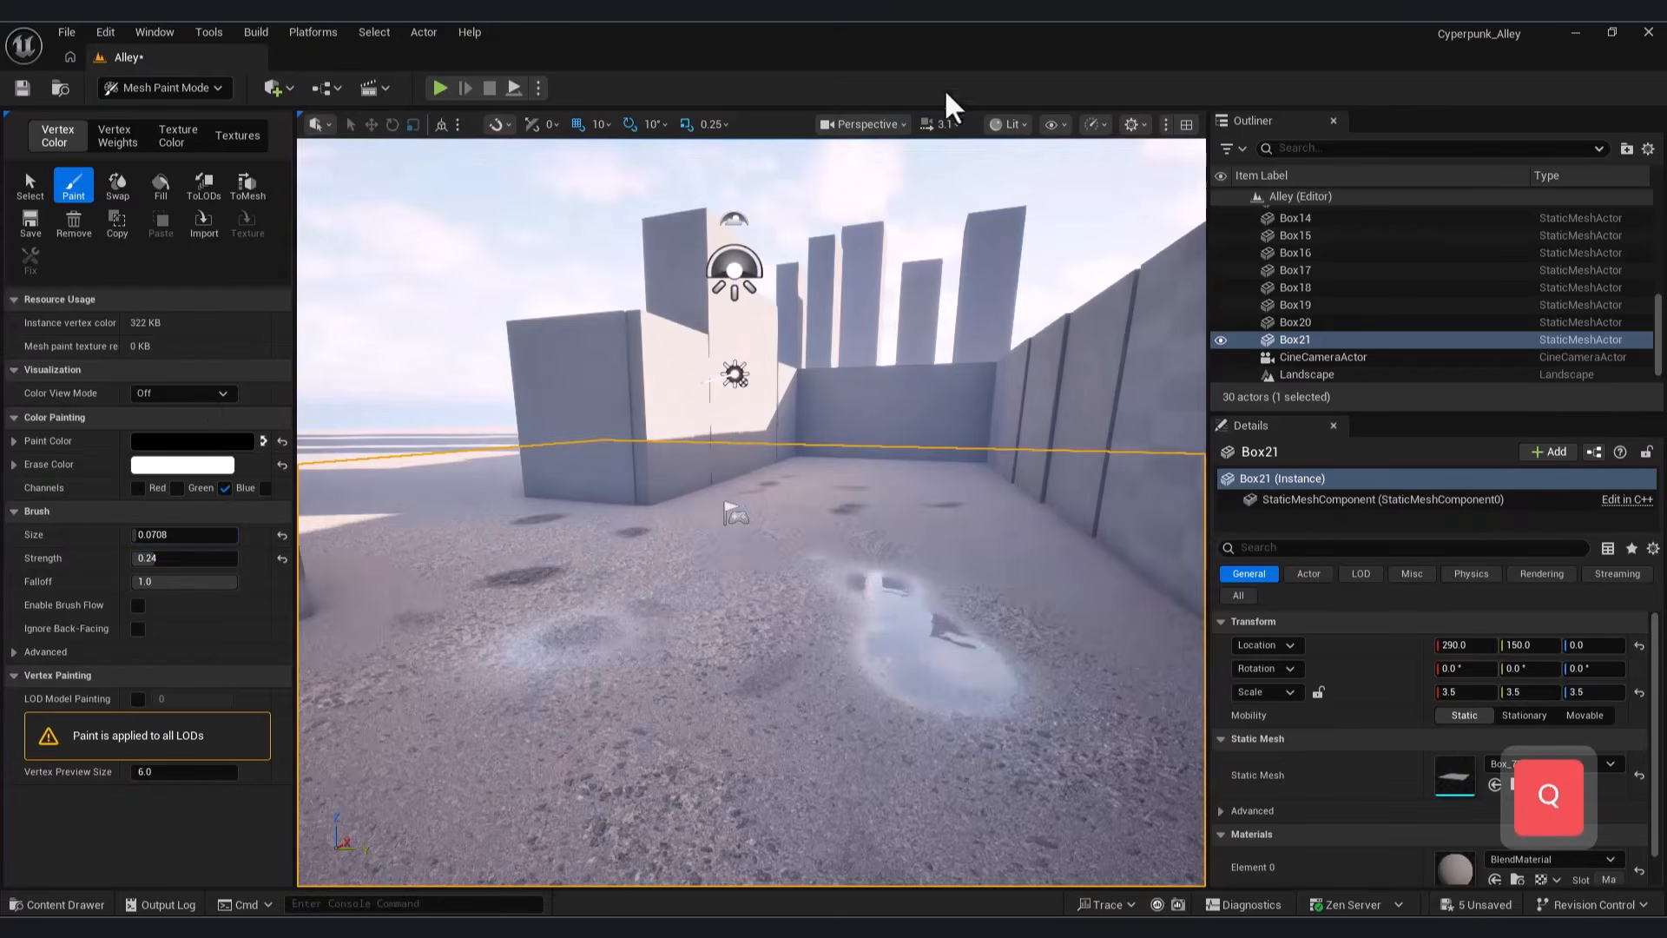
# Step: View the alley through CineCameraActor and paint more blue-channel puddles across the visible ground
pyautogui.click(863, 124)
pyautogui.click(907, 468)
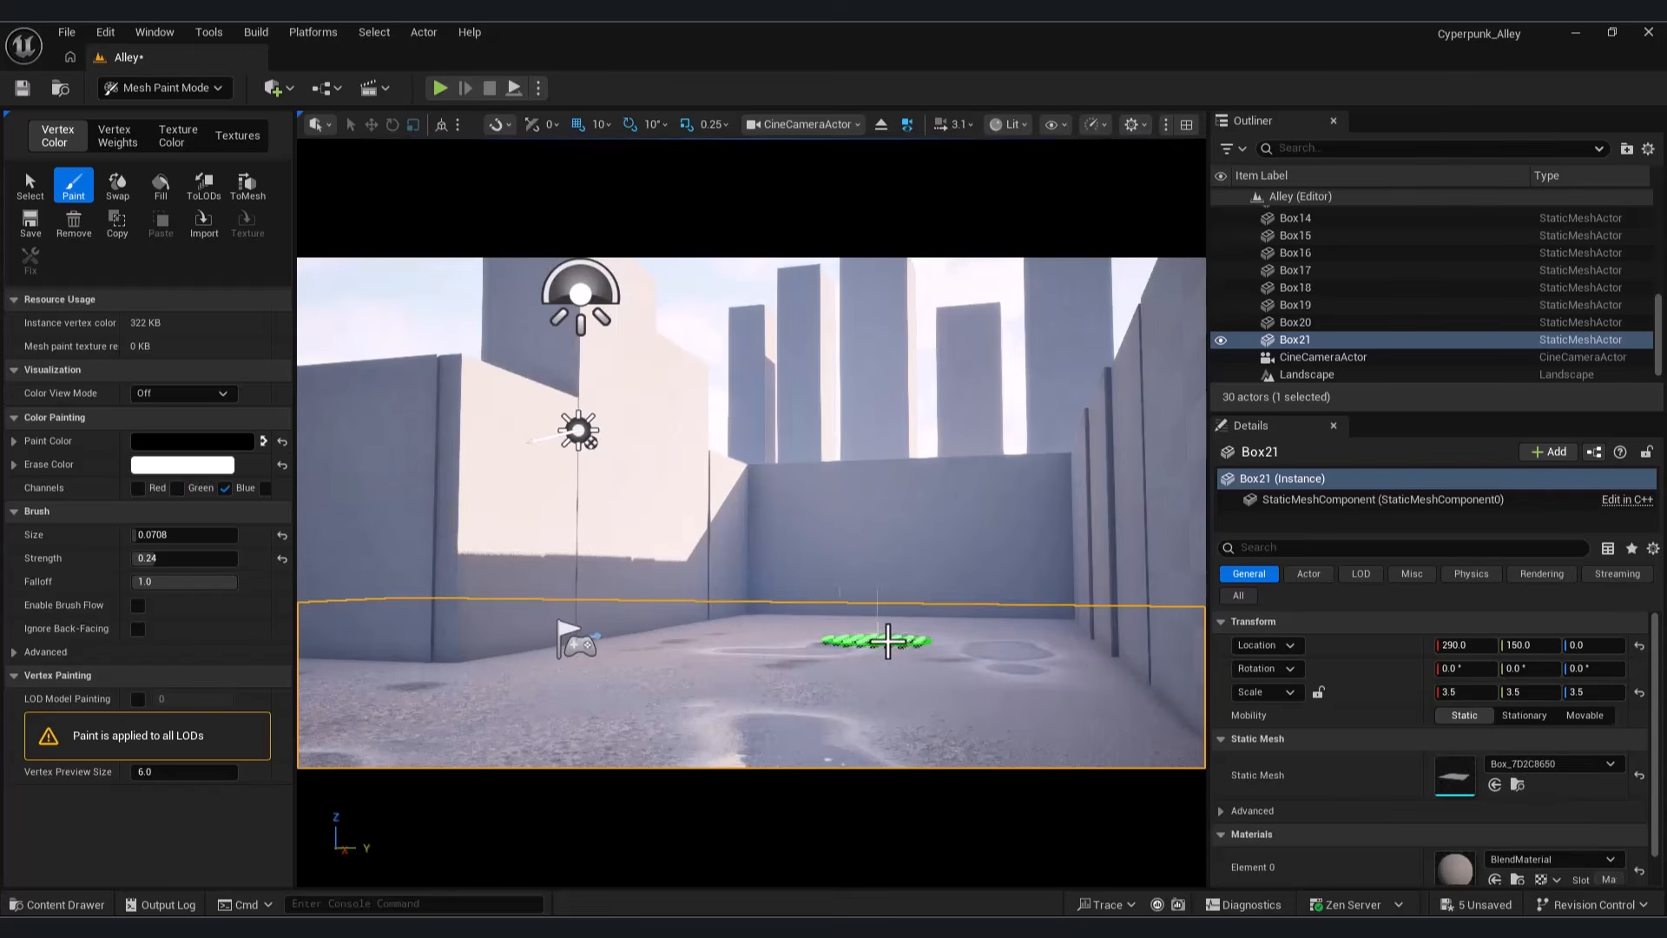
pyautogui.press('shift')
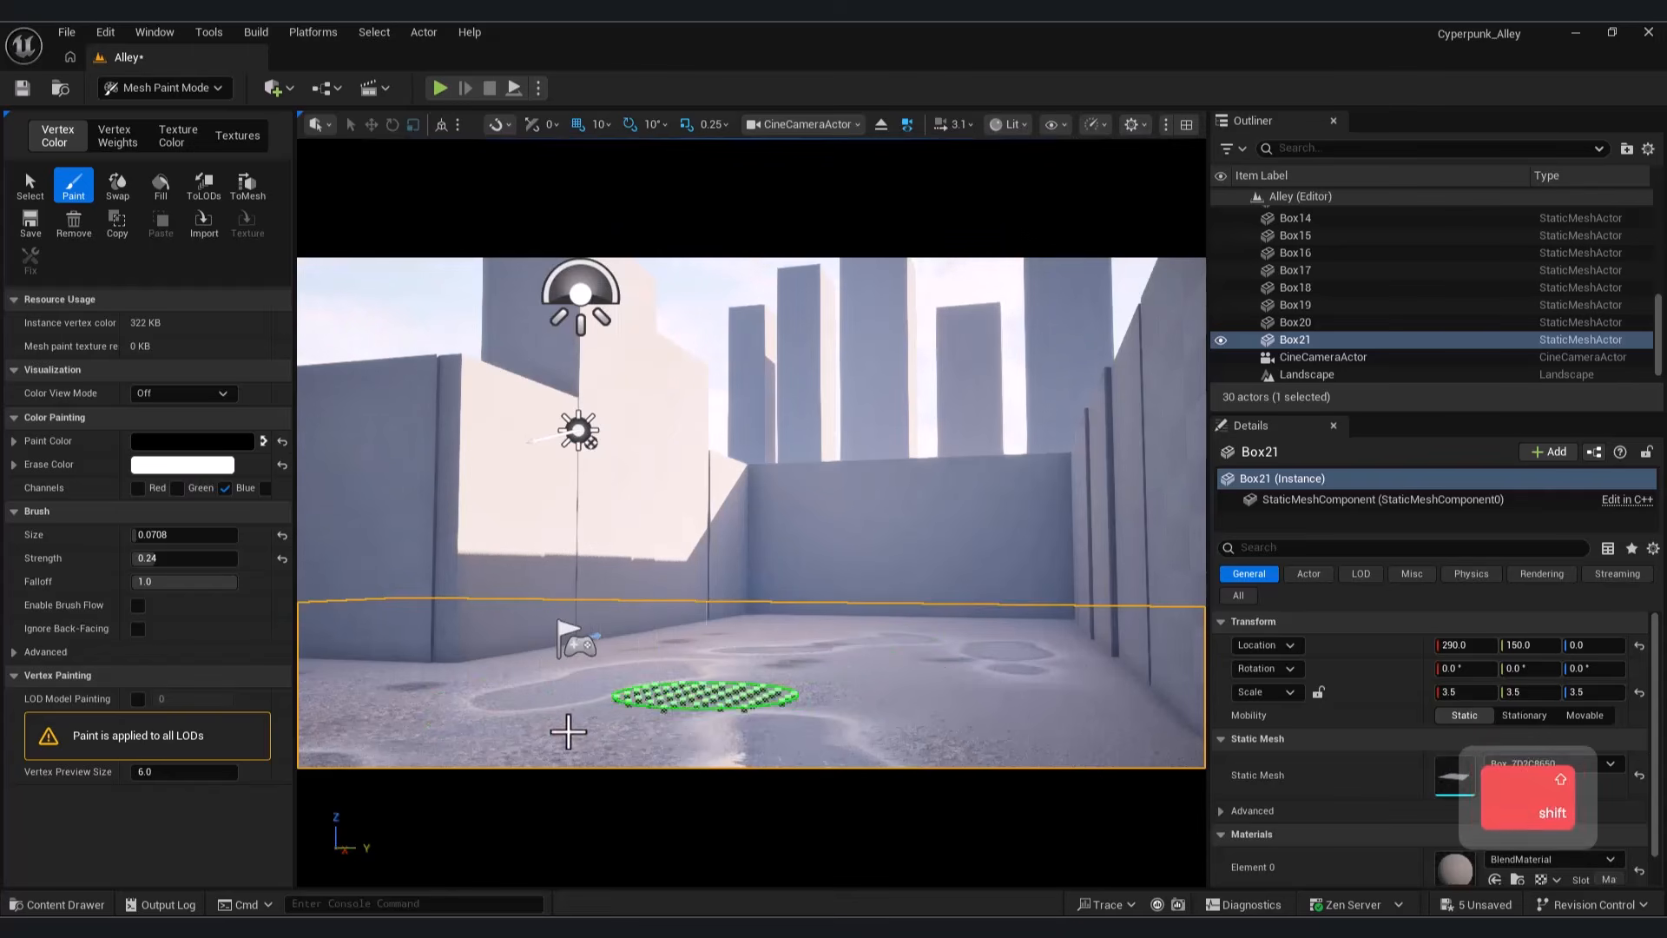
# Step: Return the editor to Selection Mode and open the Fab asset browser
pyautogui.click(165, 88)
pyautogui.click(164, 111)
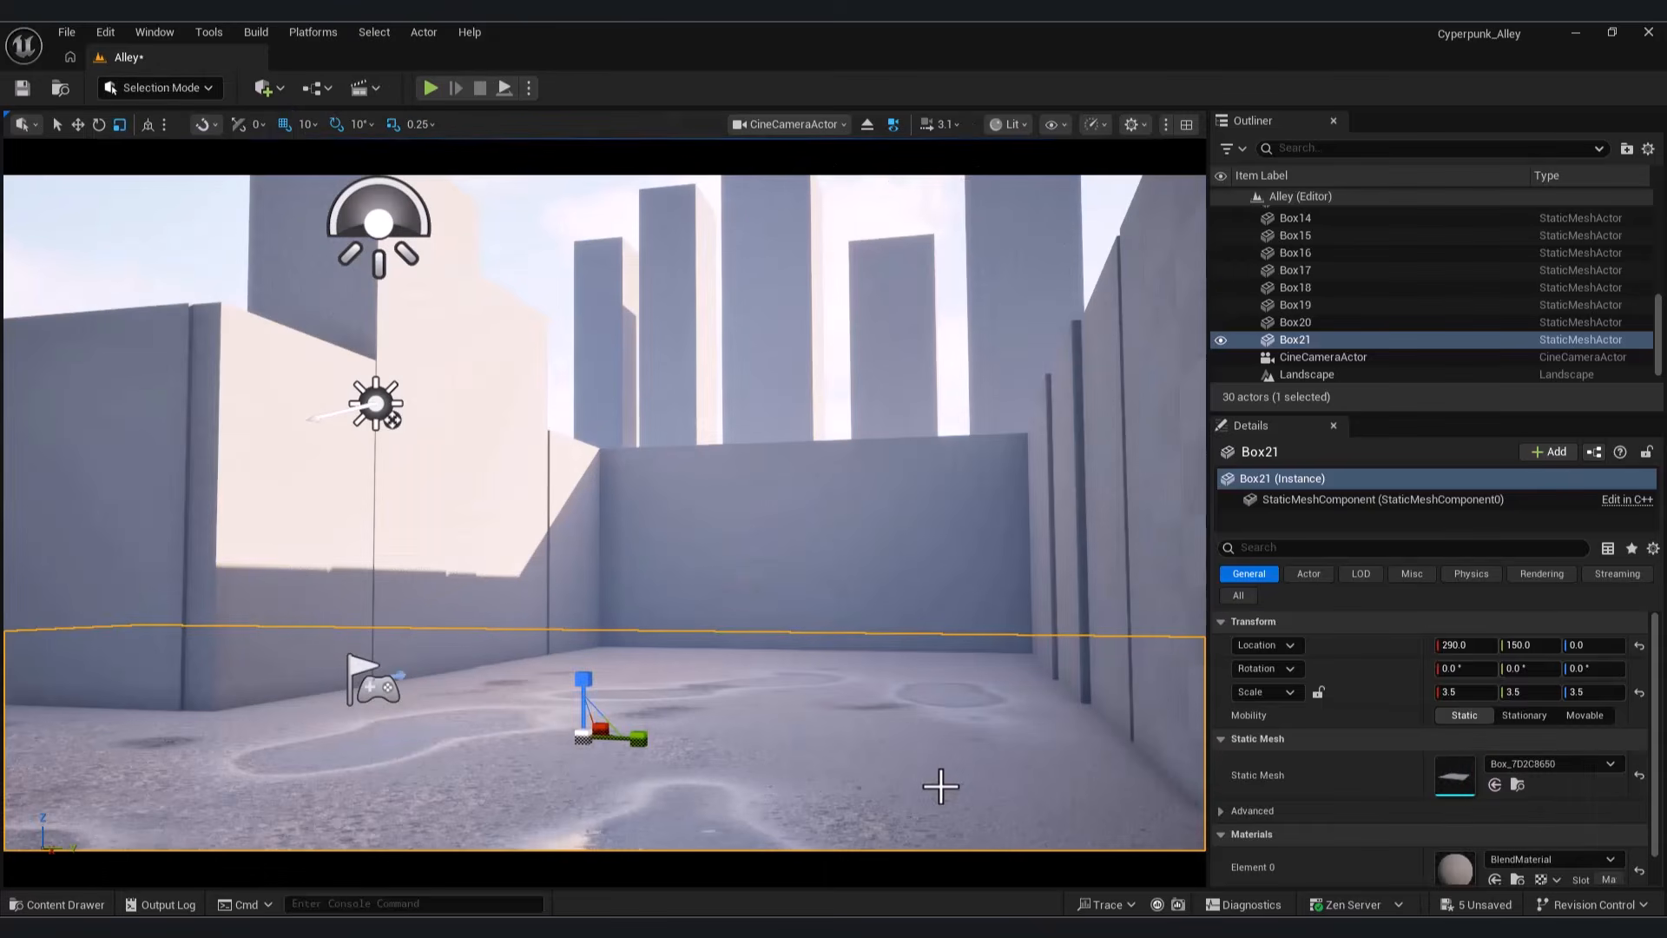
pyautogui.click(375, 402)
pyautogui.click(263, 88)
pyautogui.click(300, 193)
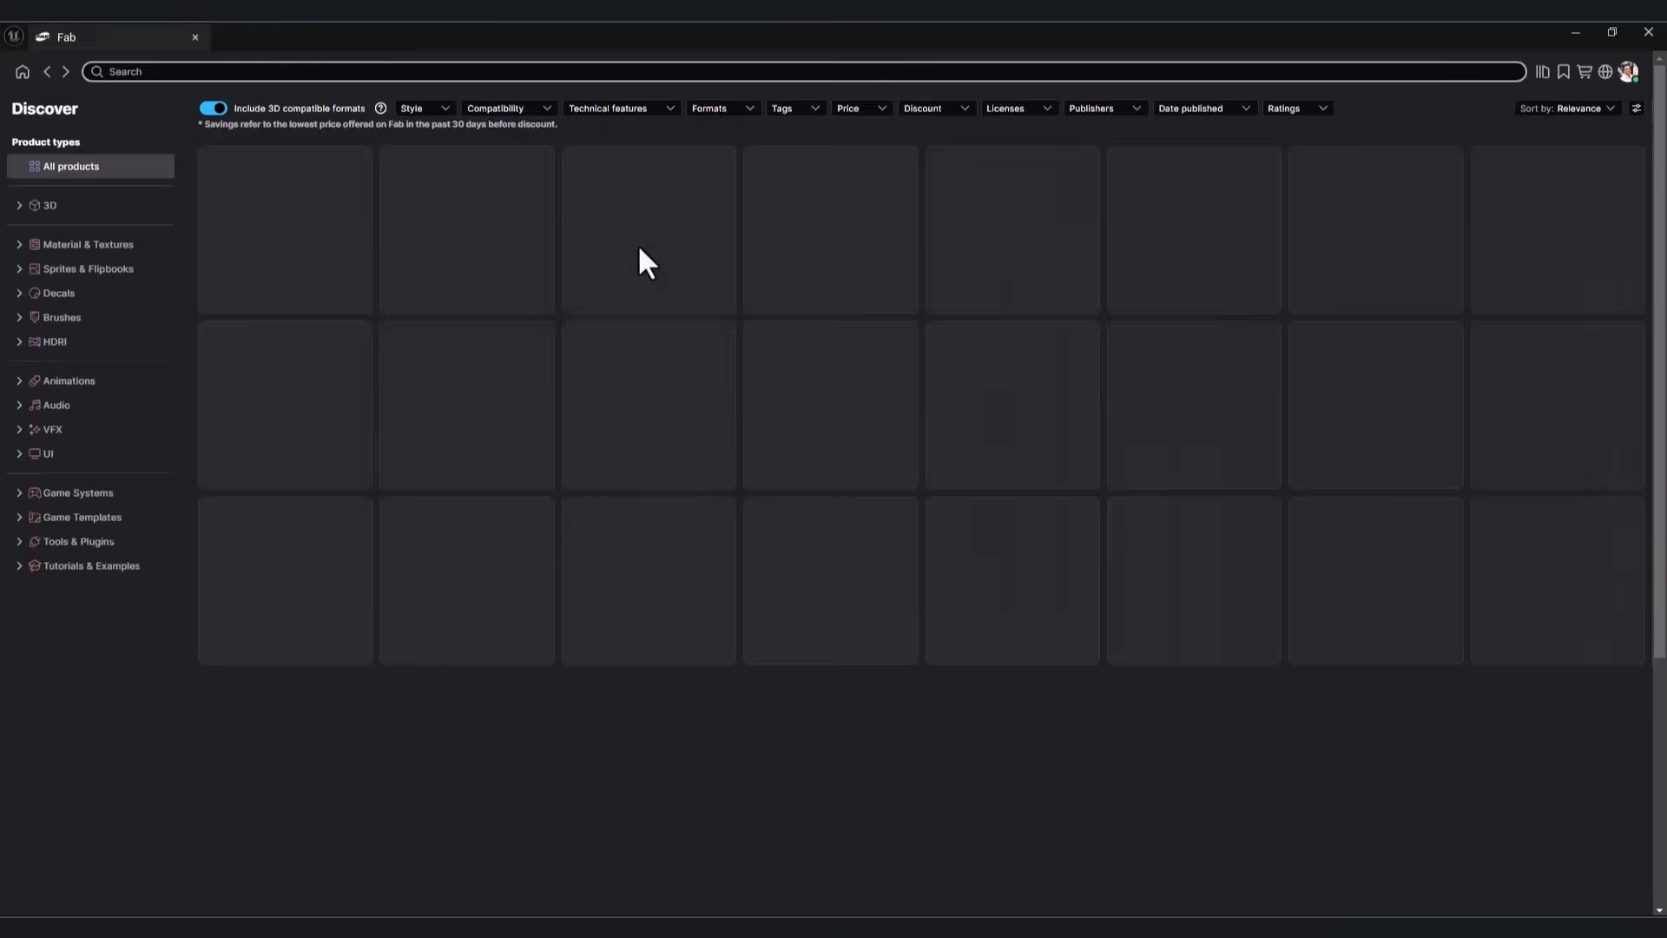
# Step: Search Fab for "asphalt" and limit the results to free products
pyautogui.write('aspl')
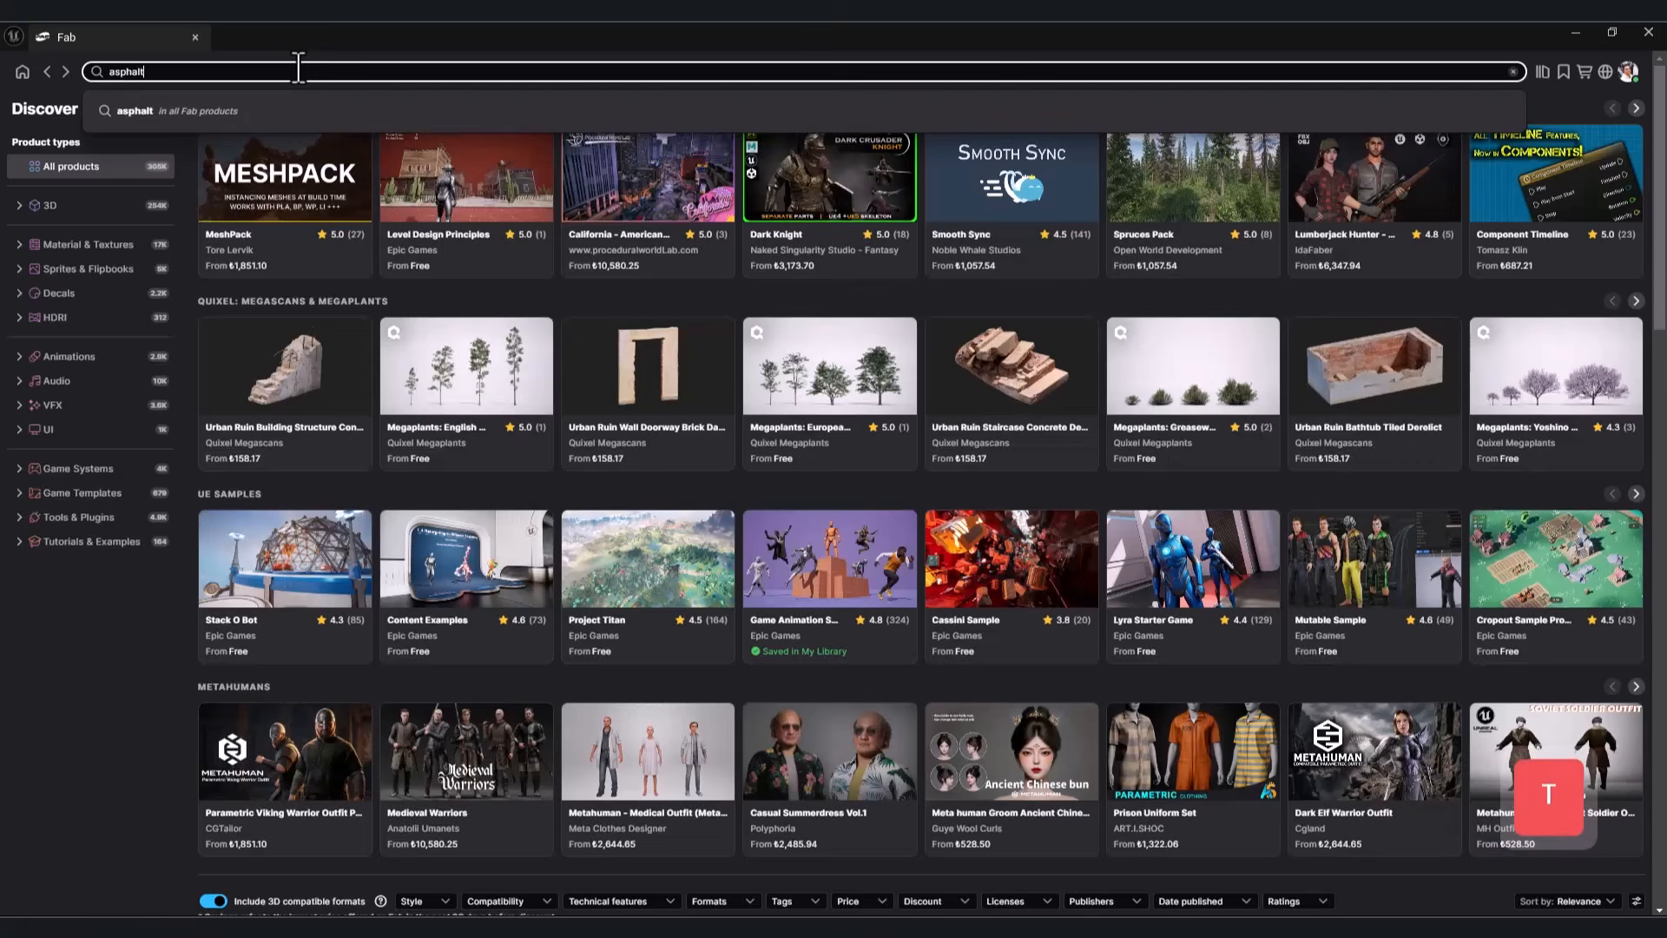
pyautogui.press('Return')
pyautogui.click(864, 143)
pyautogui.click(763, 228)
# Step: Add the Cracked Road Edge Scan model to the project from its Fab product page
pyautogui.scroll(-2, 999, 630)
pyautogui.scroll(-2, 998, 629)
pyautogui.click(1424, 744)
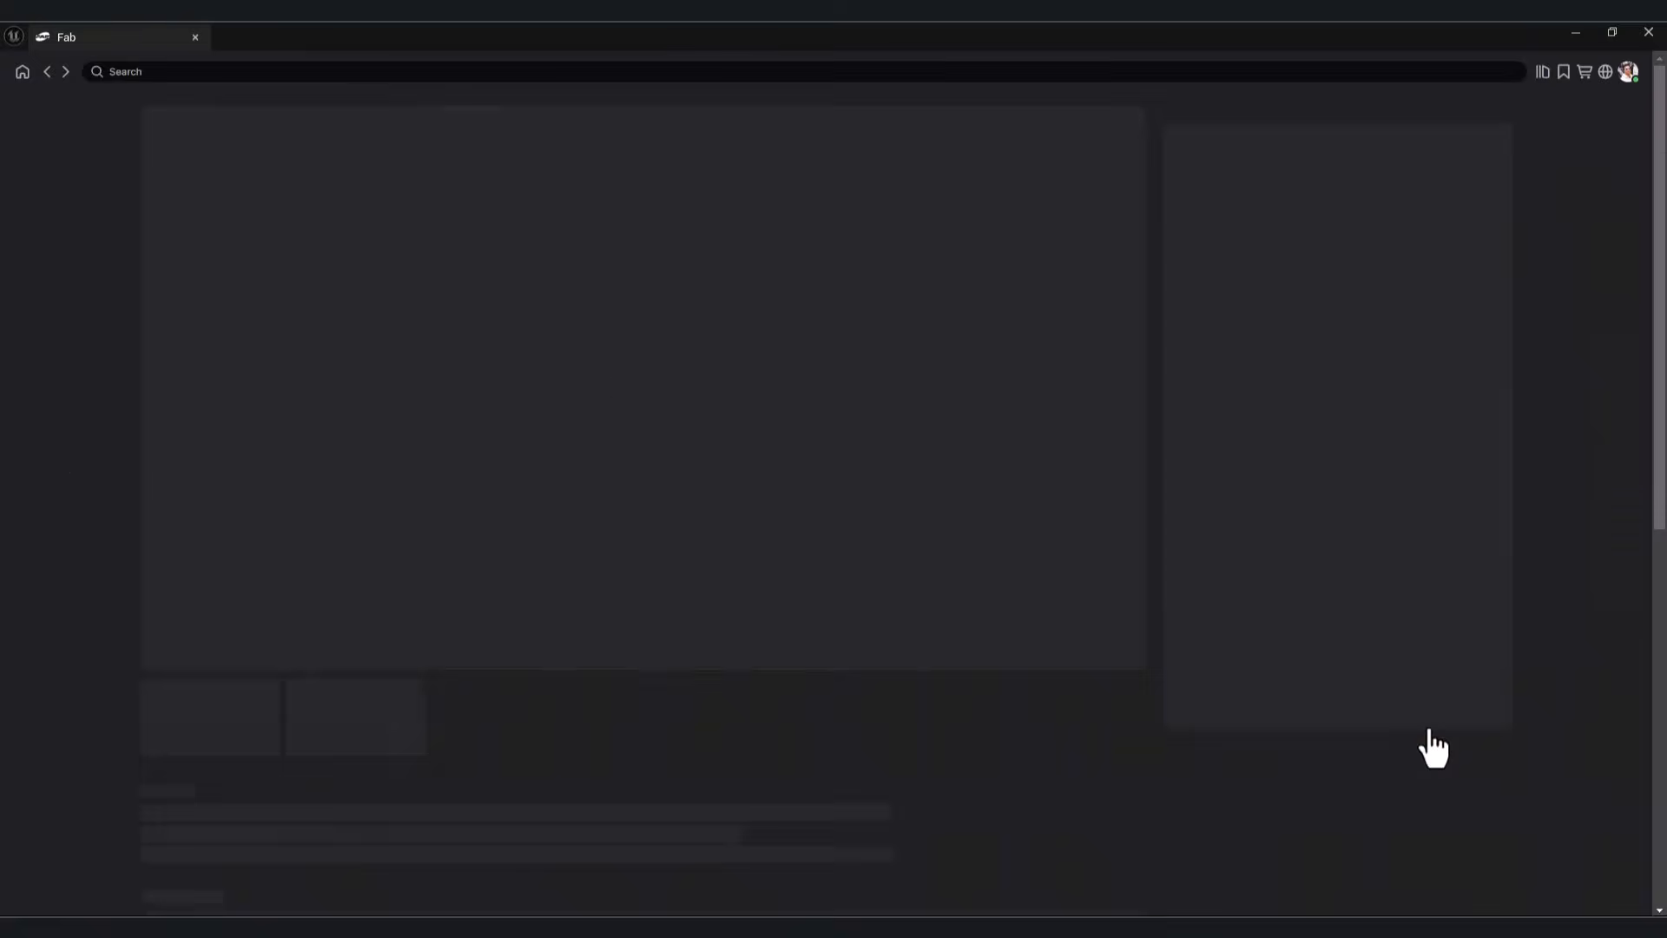
pyautogui.click(1215, 279)
pyautogui.moveTo(737, 376); pyautogui.dragTo(457, 396)
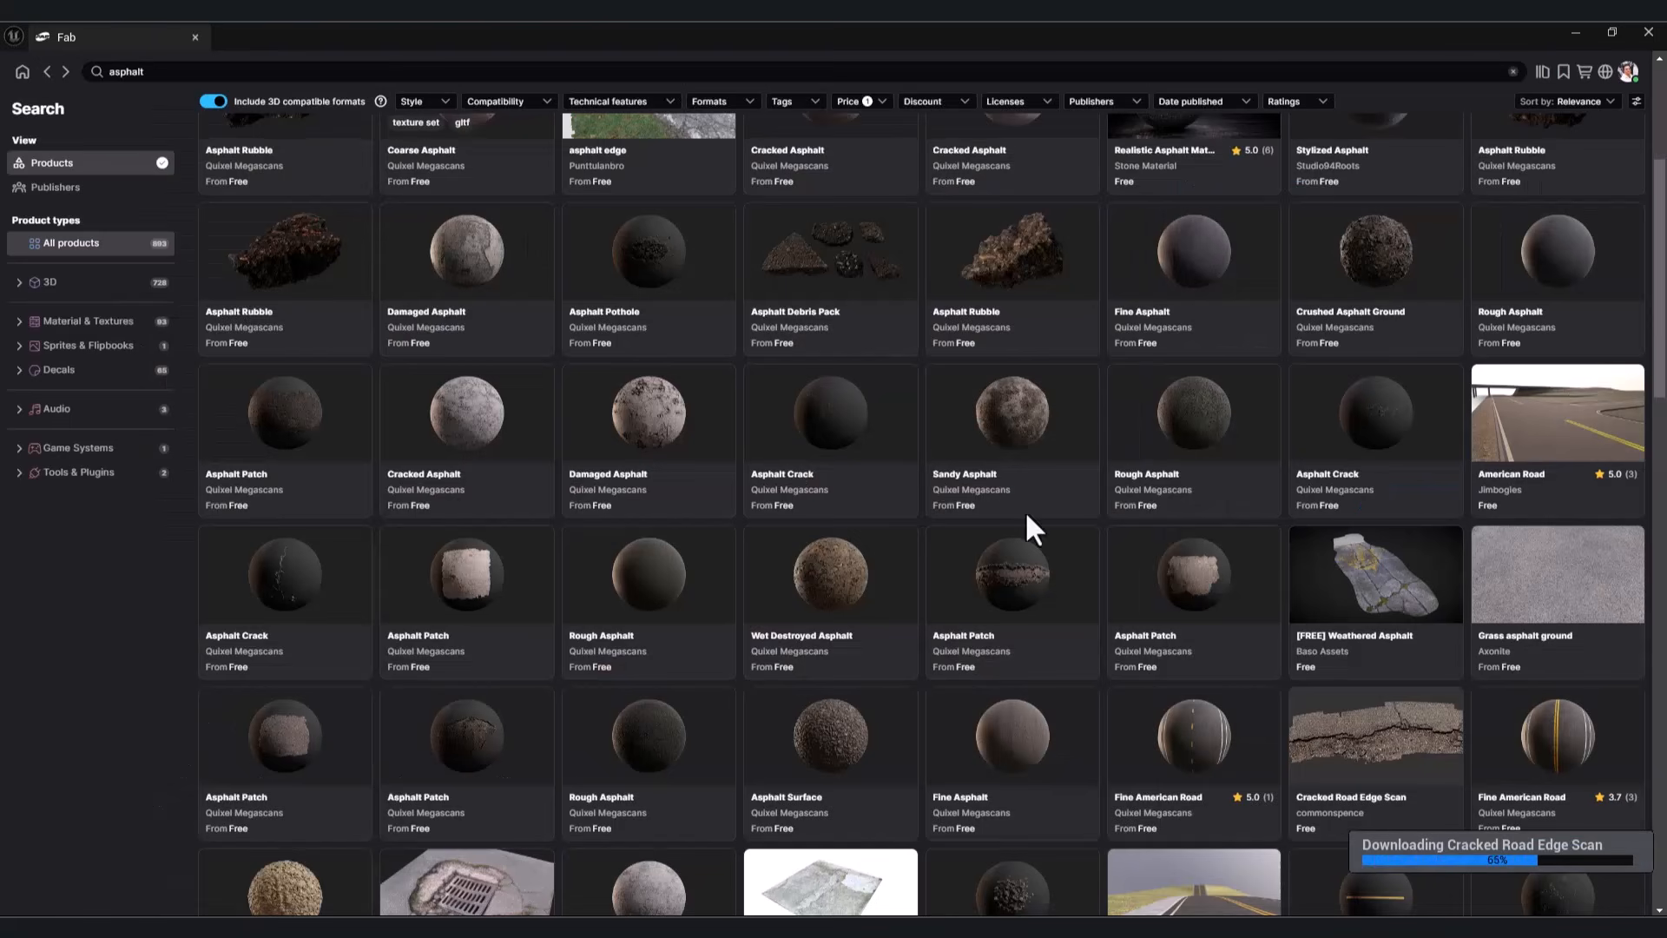
# Step: Add the Asphalt Debris Pack and the Crushed asphalt and concrete rubble small model to the project
pyautogui.moveTo(1660, 356); pyautogui.dragTo(1660, 466)
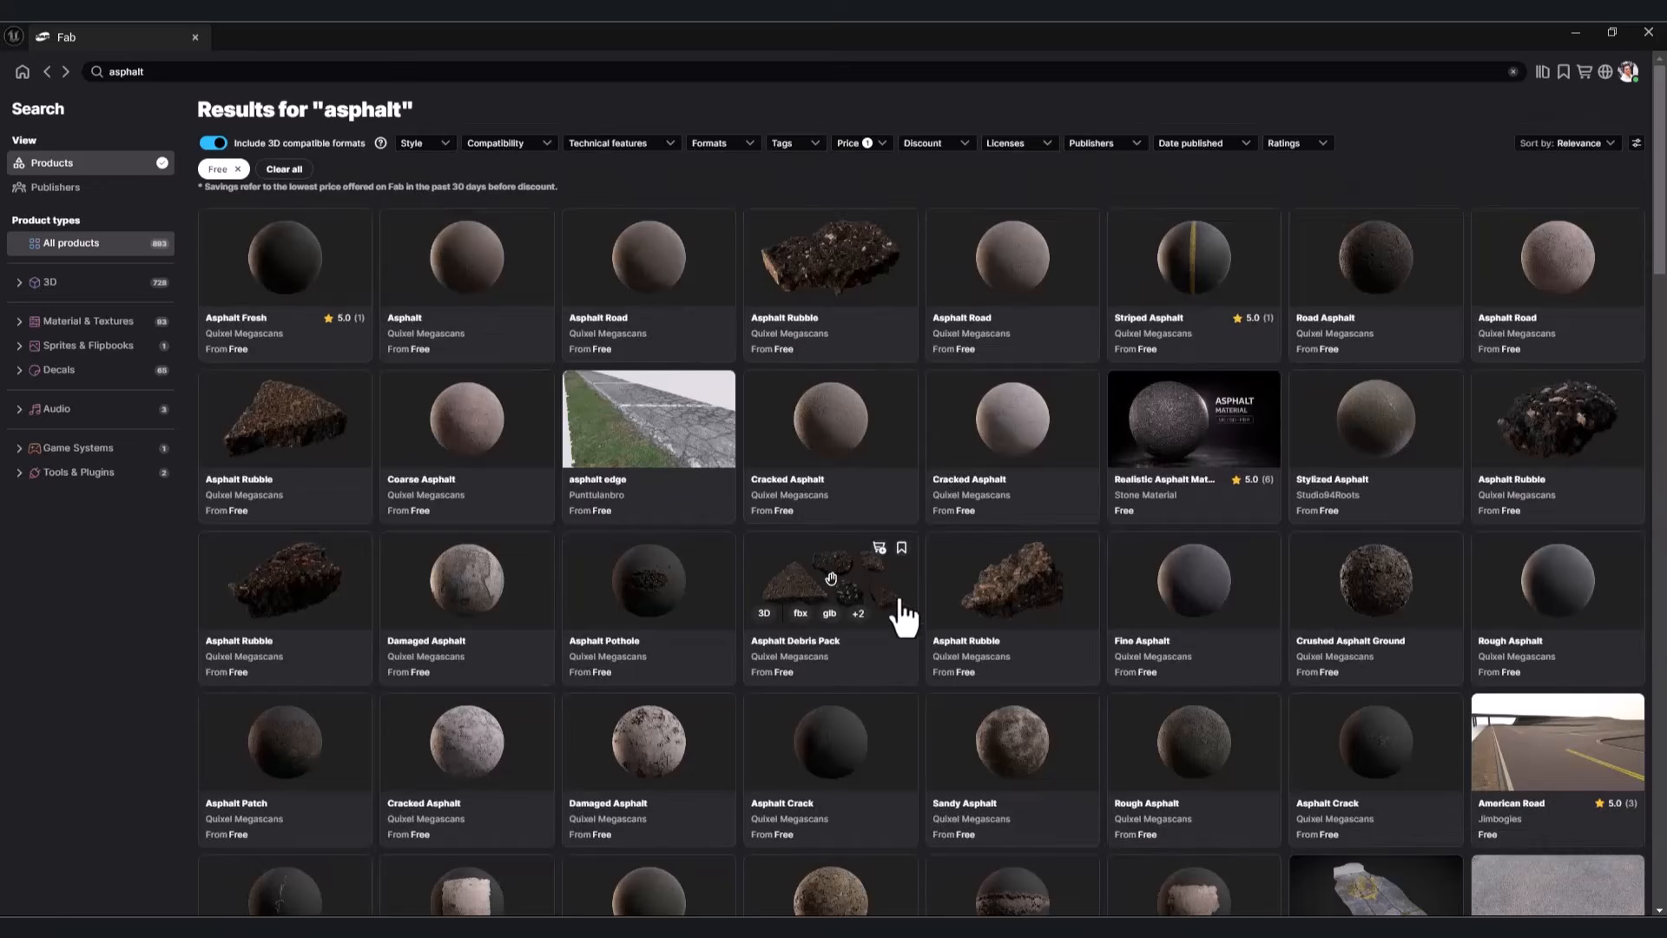
pyautogui.click(895, 593)
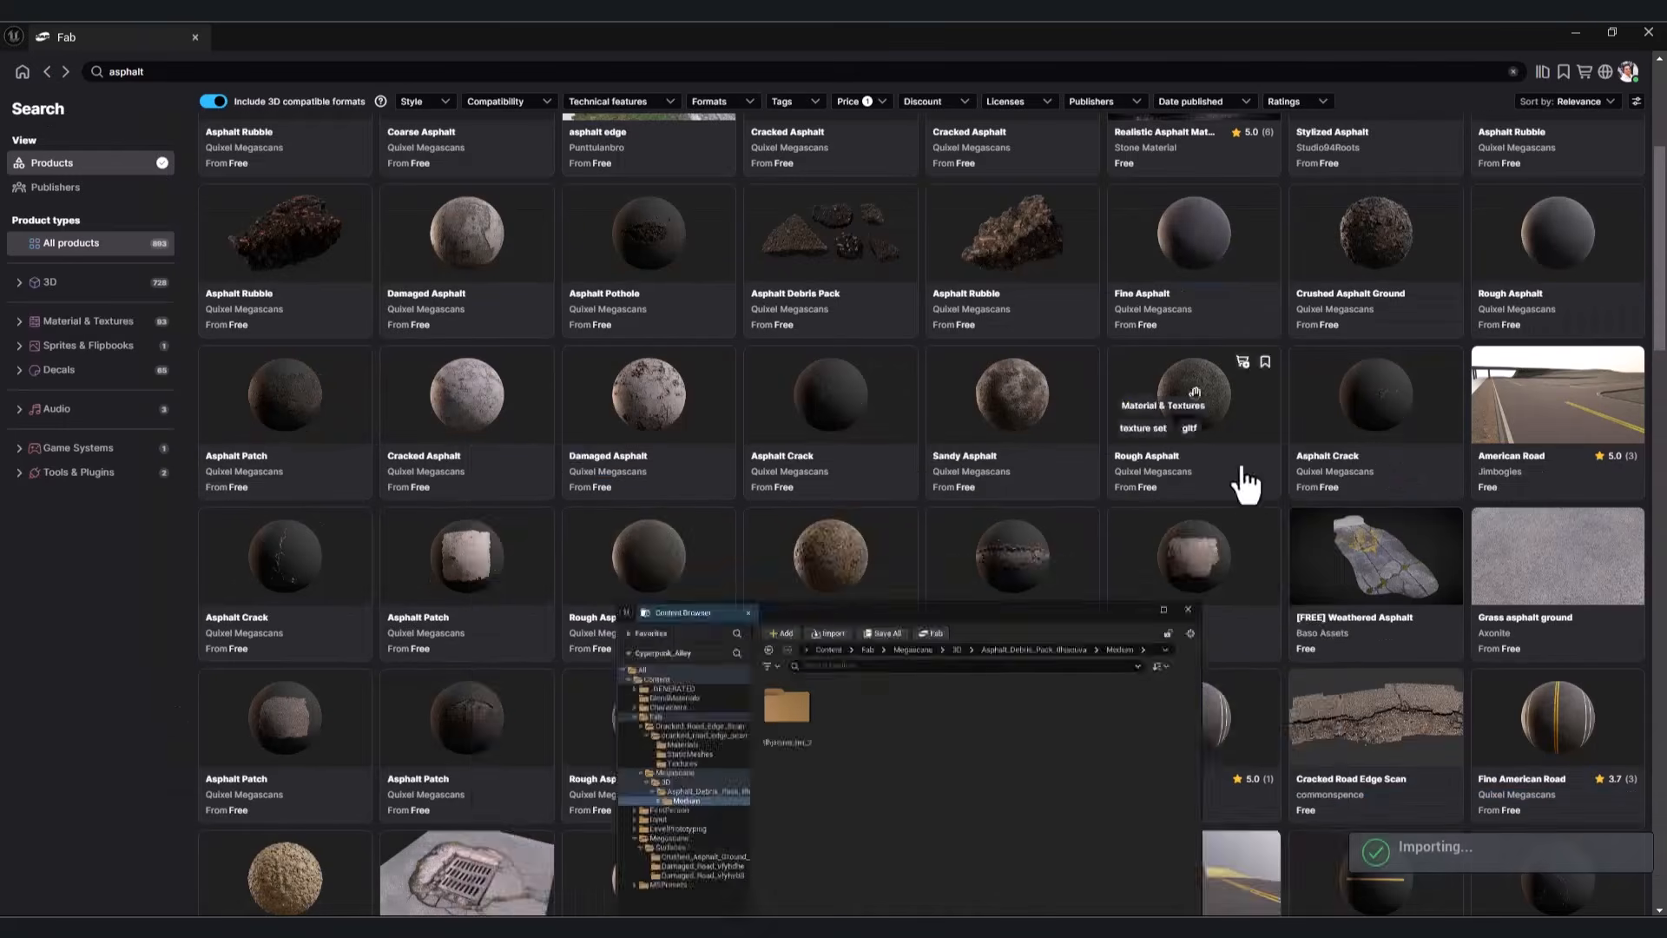
pyautogui.scroll(-5, 937, 688)
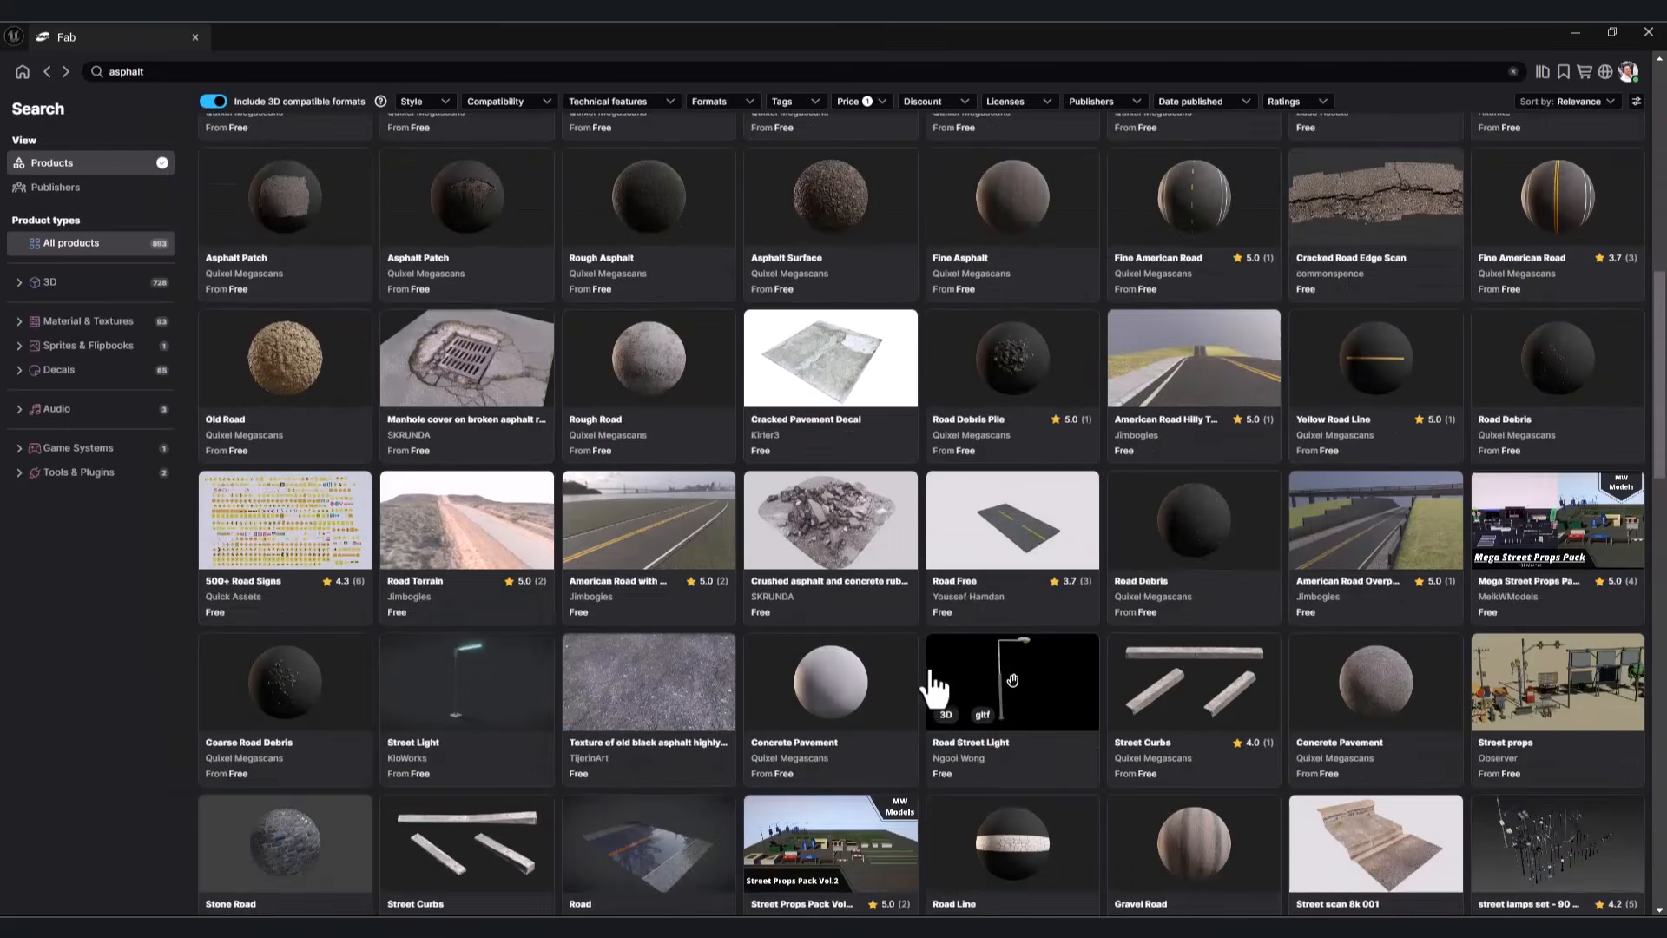
pyautogui.click(853, 426)
pyautogui.click(1273, 281)
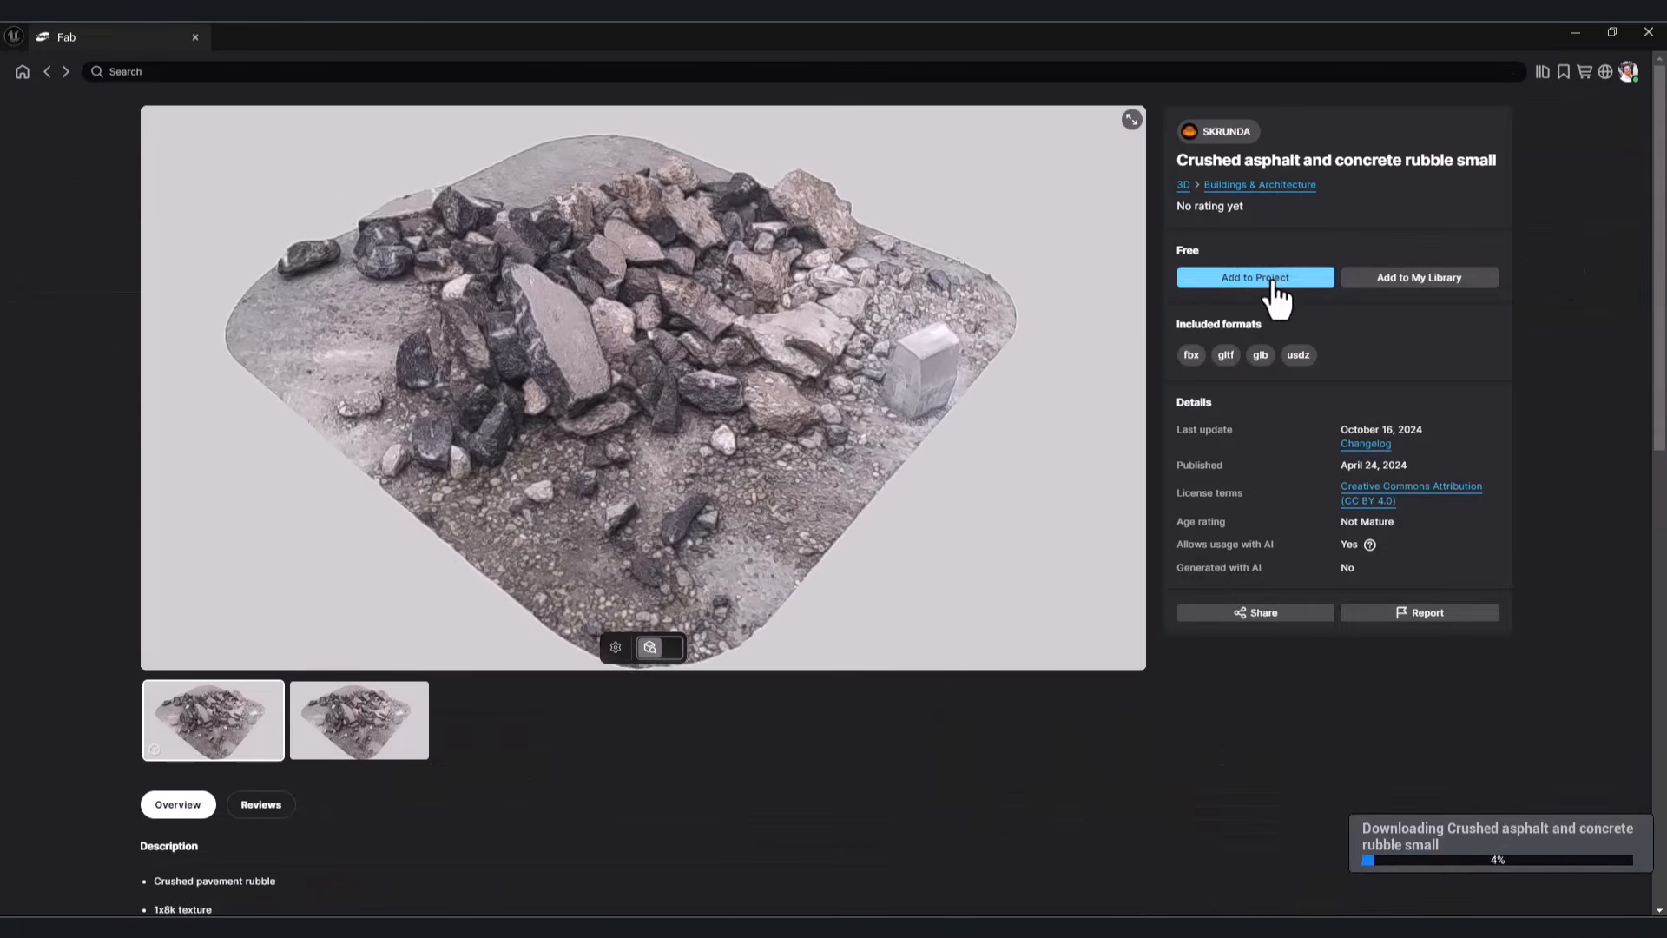
# Step: Find the Concrete Road Barrier in the asphalt results, add it to the project and return to the list
pyautogui.click(47, 73)
pyautogui.scroll(-10, 882, 570)
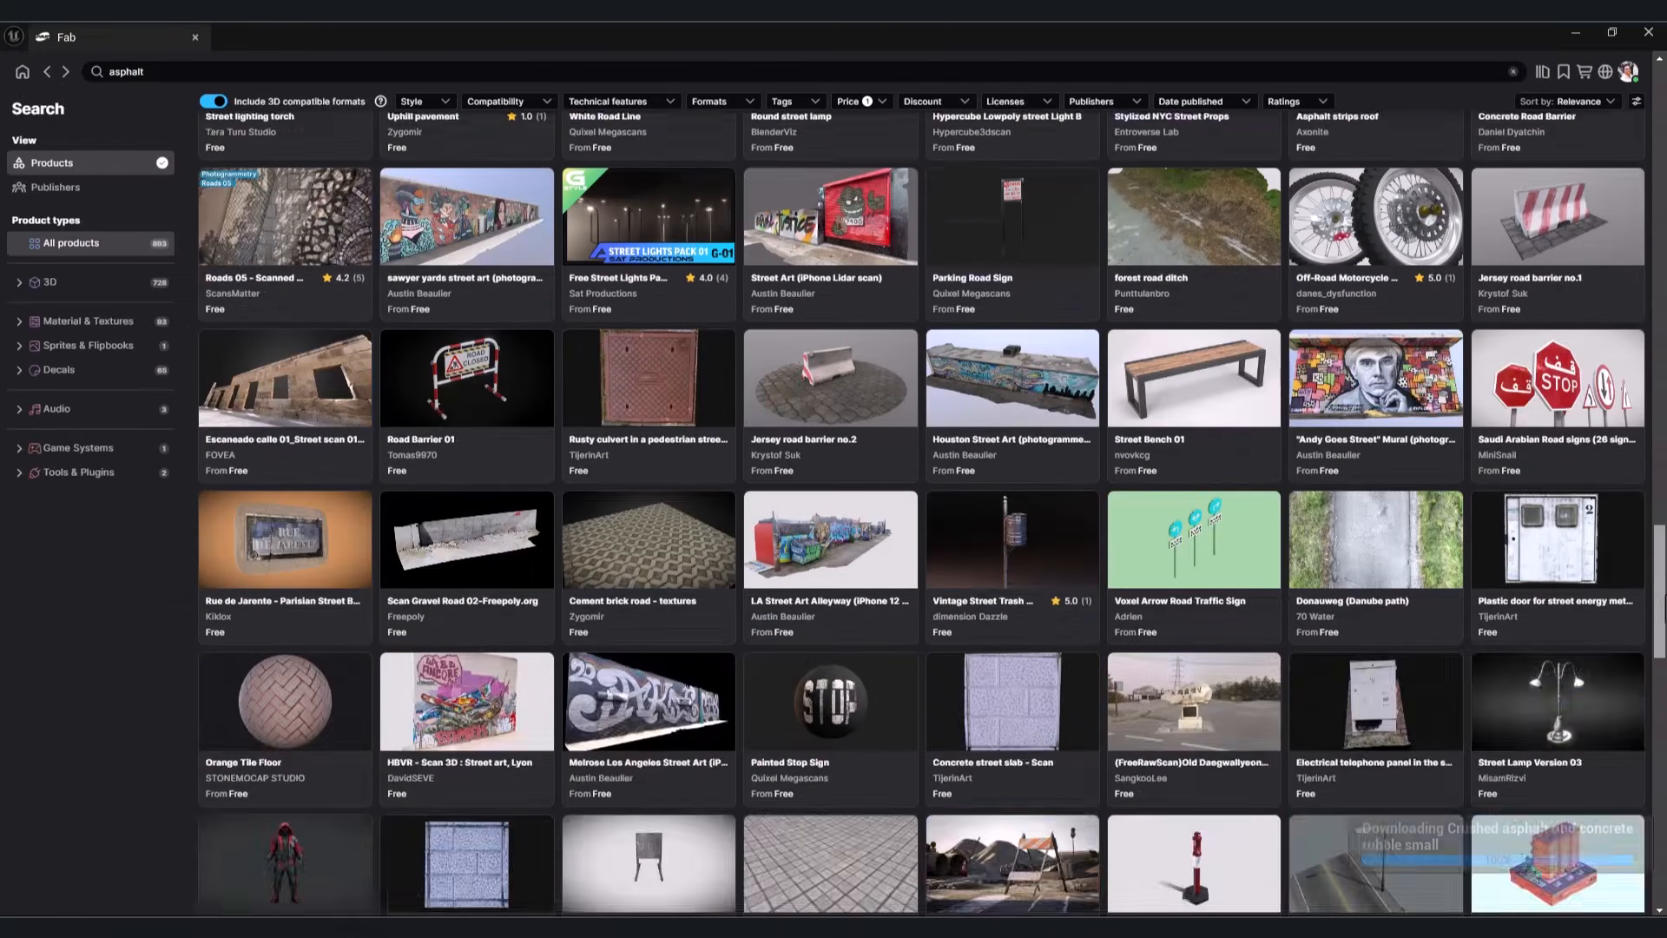
pyautogui.scroll(3, 1632, 408)
pyautogui.click(1616, 340)
pyautogui.click(1296, 309)
pyautogui.click(1260, 372)
pyautogui.click(47, 72)
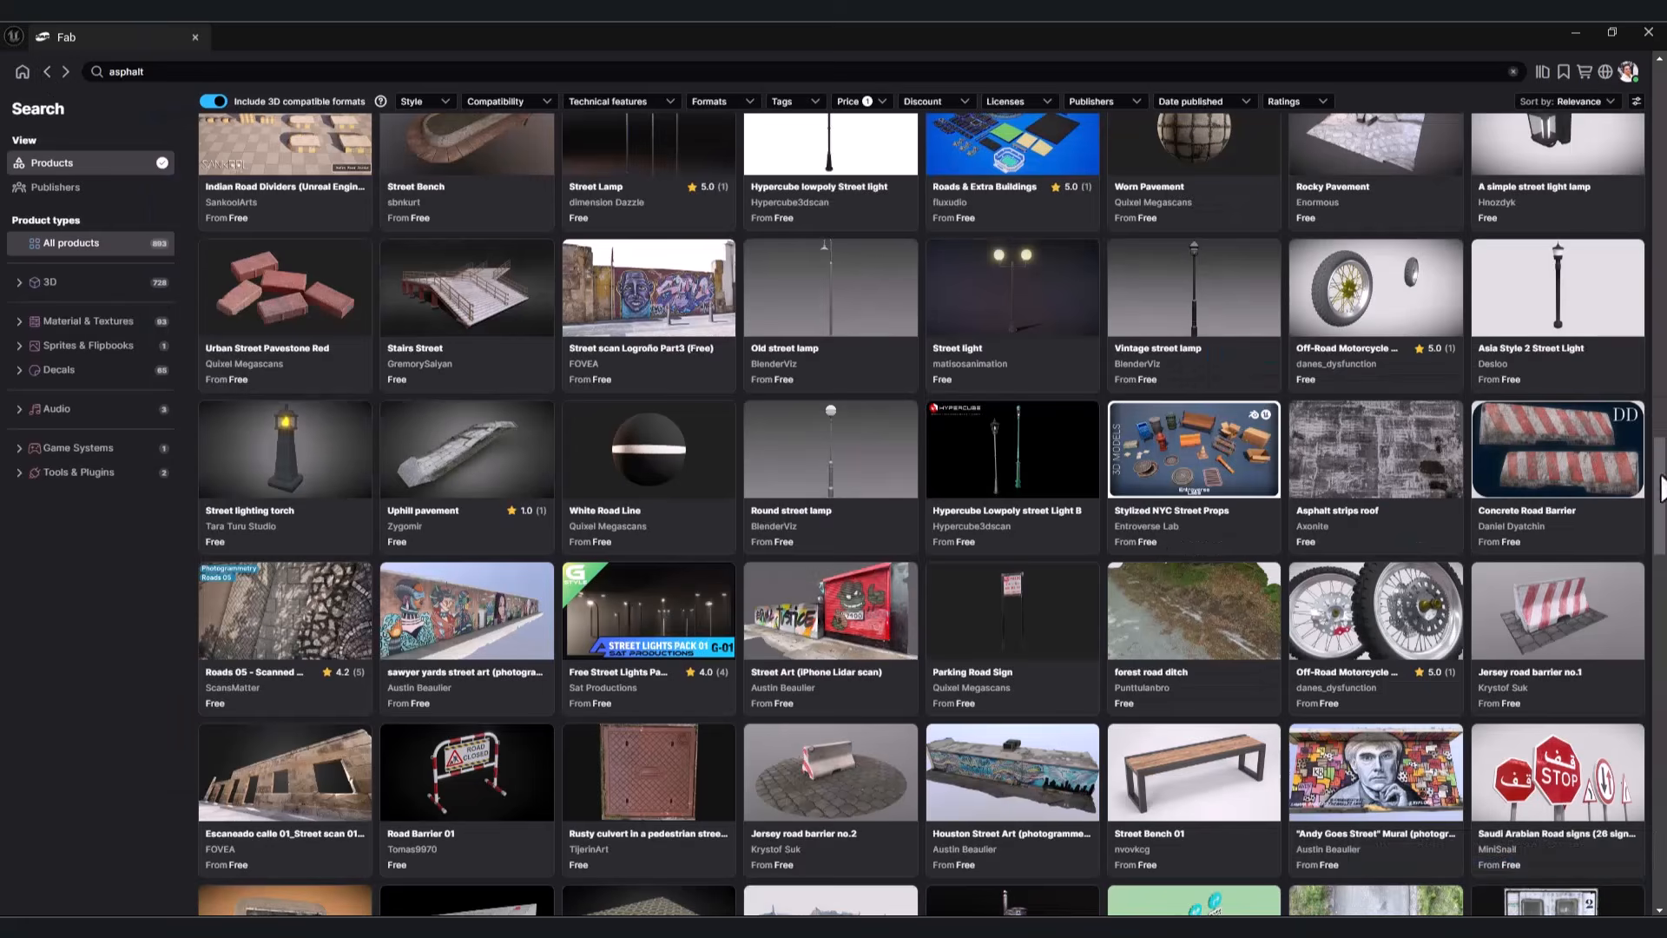
# Step: Limit the asphalt results to Decals and add the Asphalt Patch decal to the project in High quality
pyautogui.scroll(-15, 1424, 420)
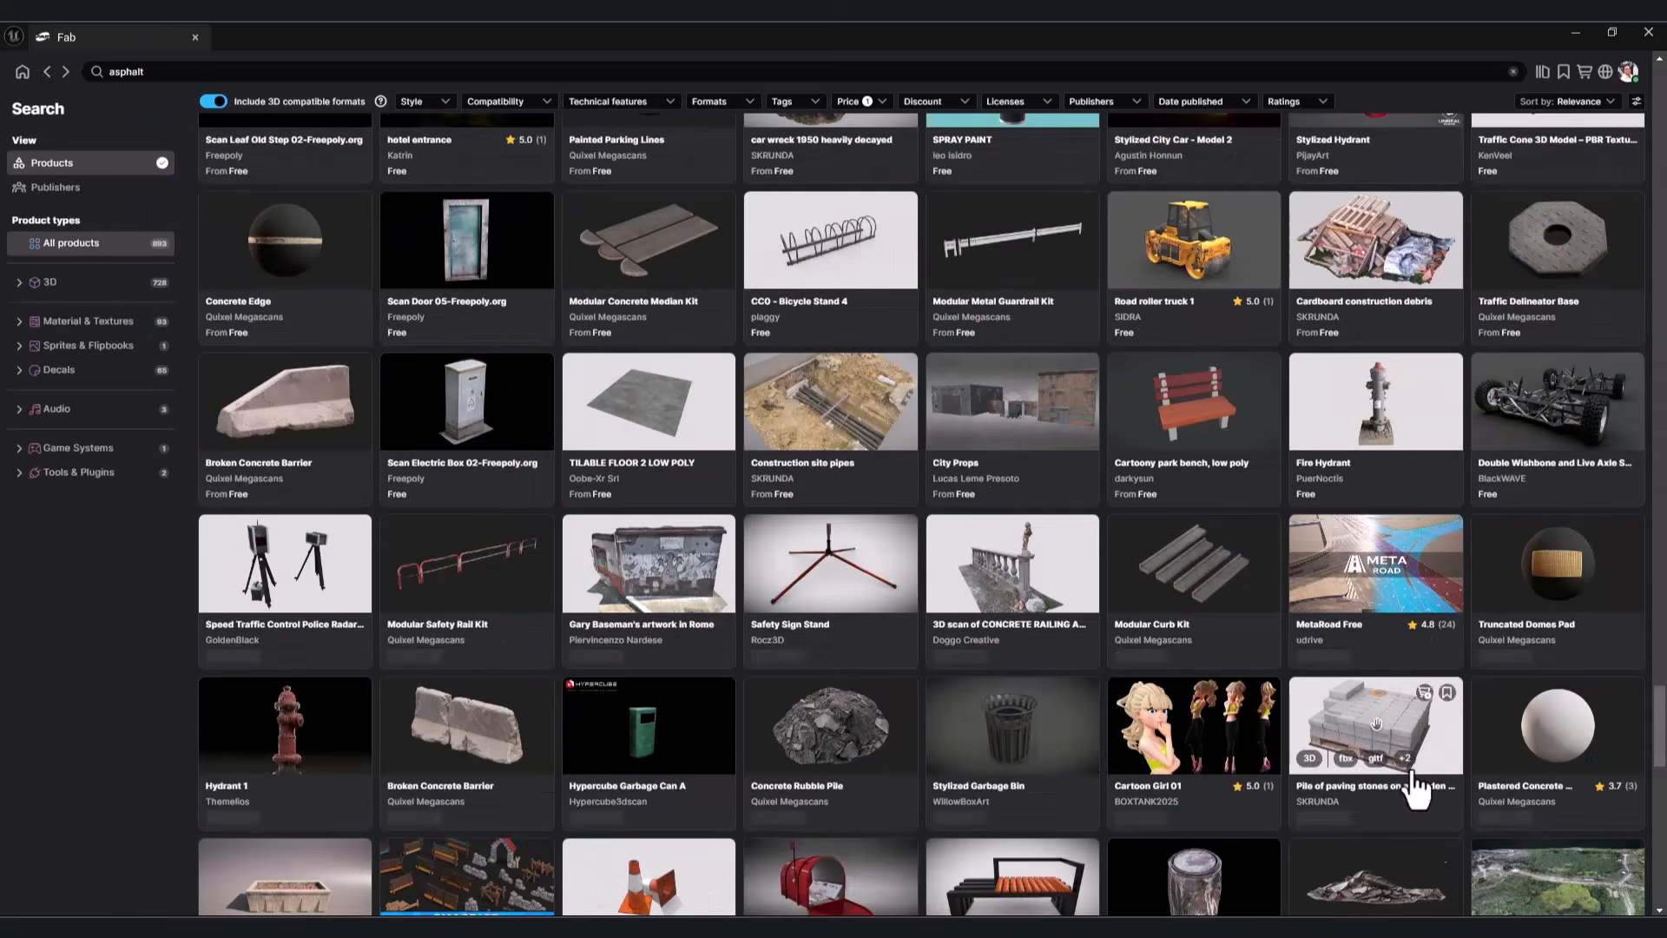
pyautogui.scroll(15, 1433, 744)
pyautogui.click(77, 371)
pyautogui.click(1423, 271)
pyautogui.click(1285, 277)
pyautogui.click(1206, 331)
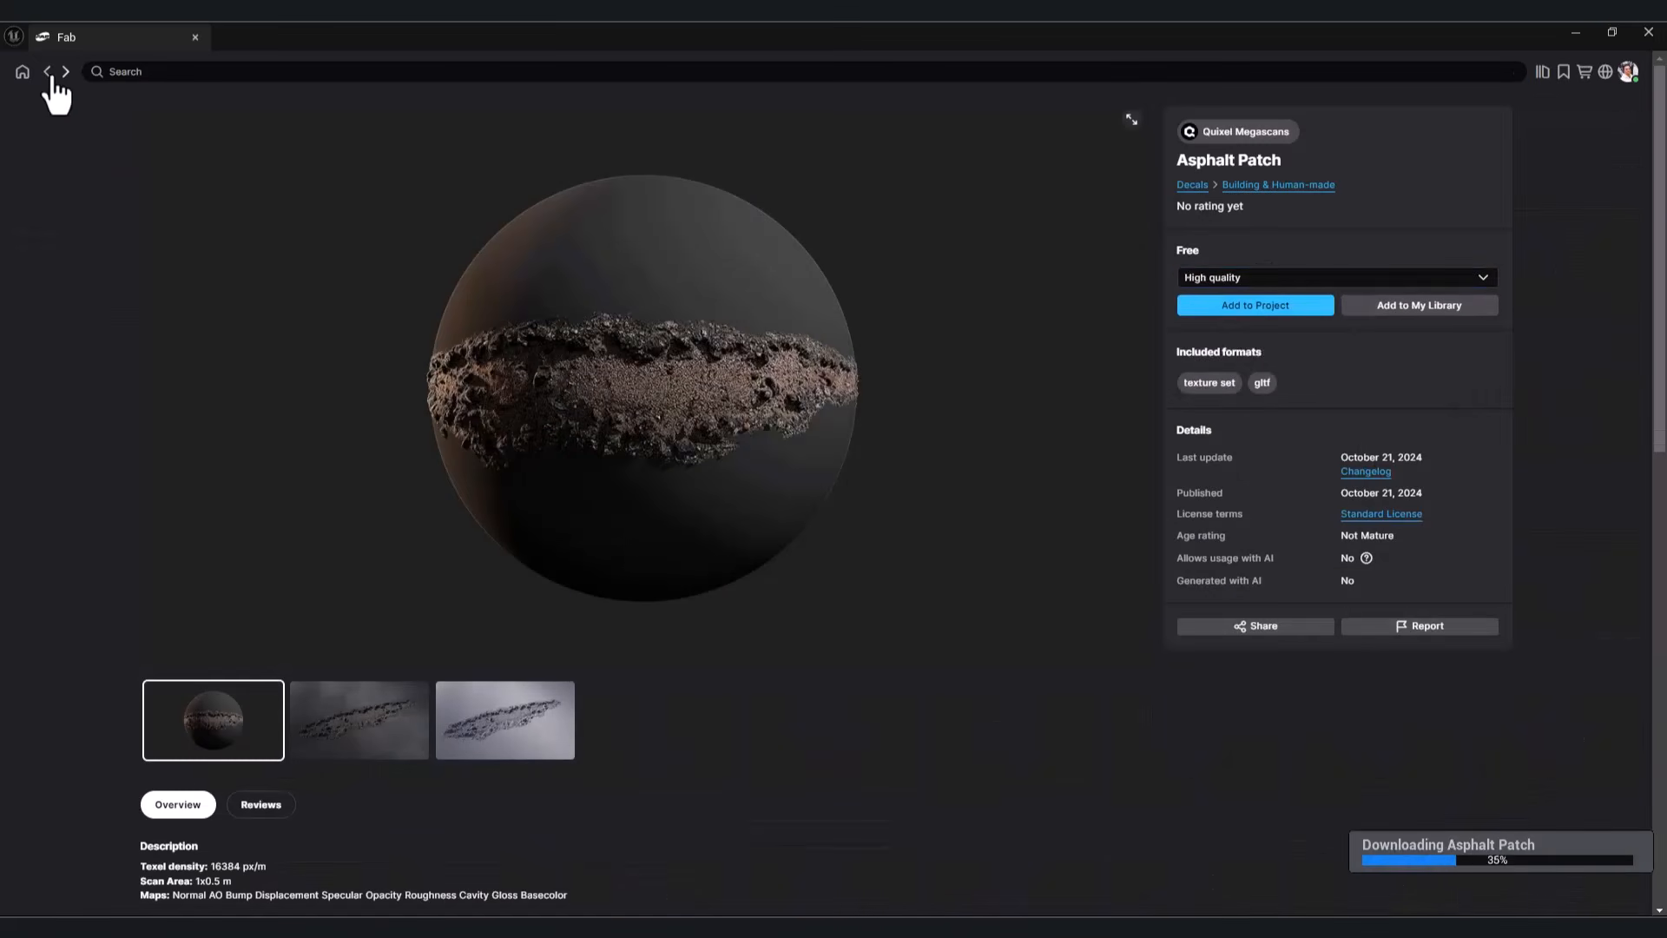
# Step: Add the Road Debris decal to the project and return to the decal results
pyautogui.click(47, 72)
pyautogui.click(492, 598)
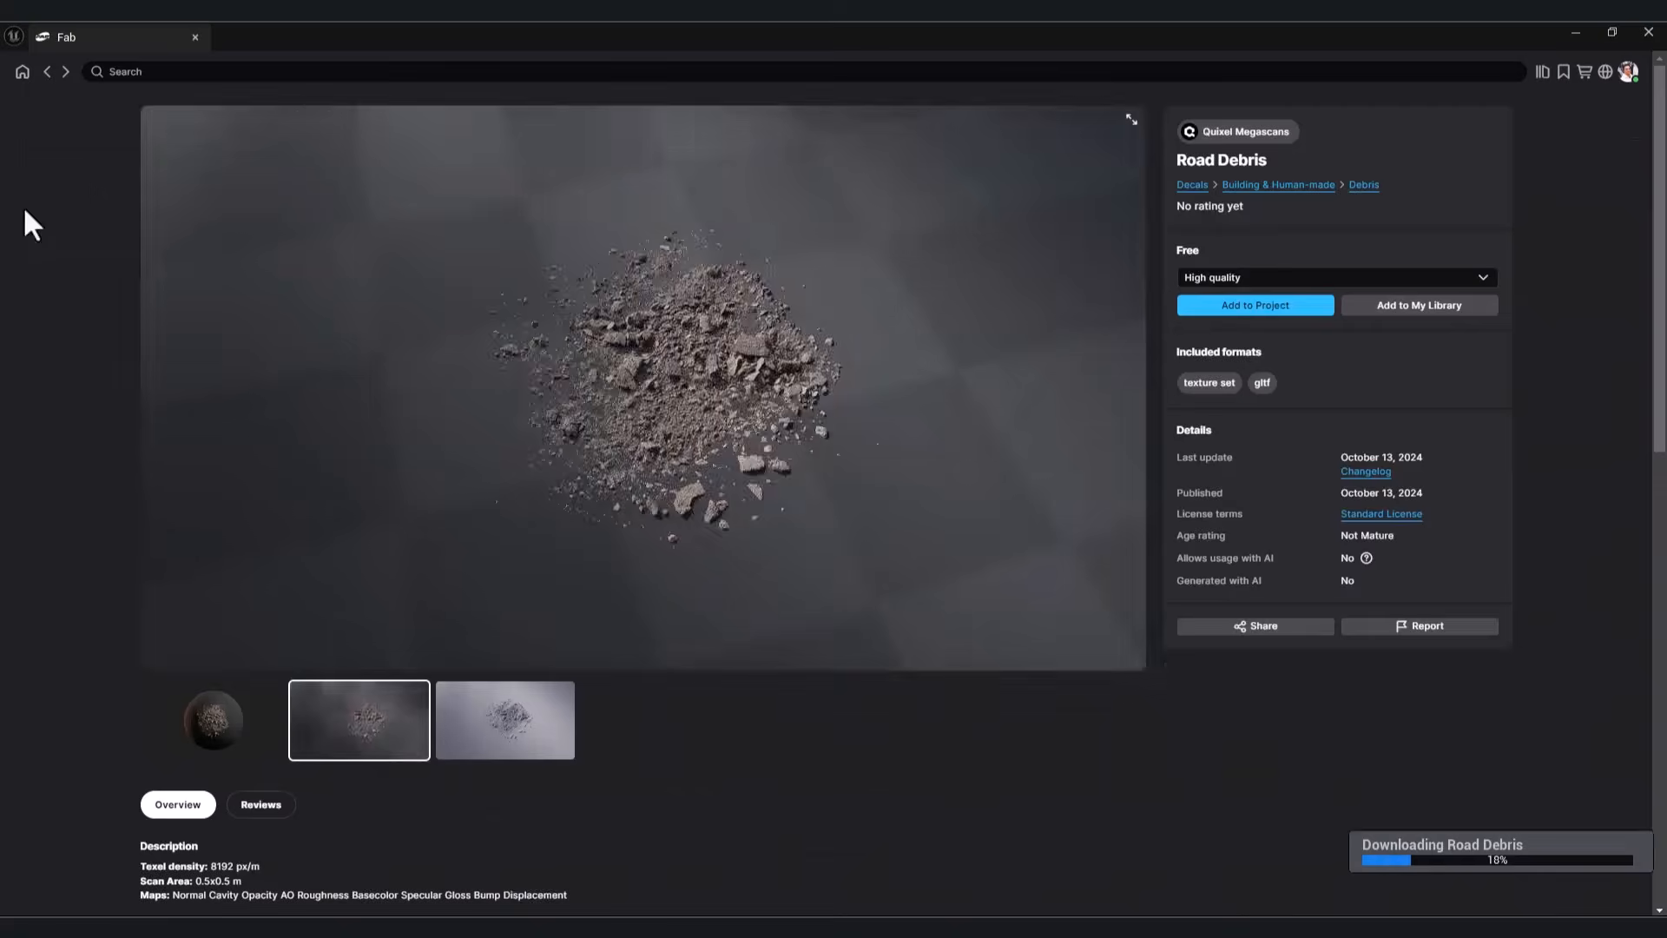
pyautogui.click(47, 72)
# Step: Add the Oil Stain and Round Manhole Cover decals to the project in High quality
pyautogui.scroll(-2, 846, 712)
pyautogui.scroll(-1, 1178, 723)
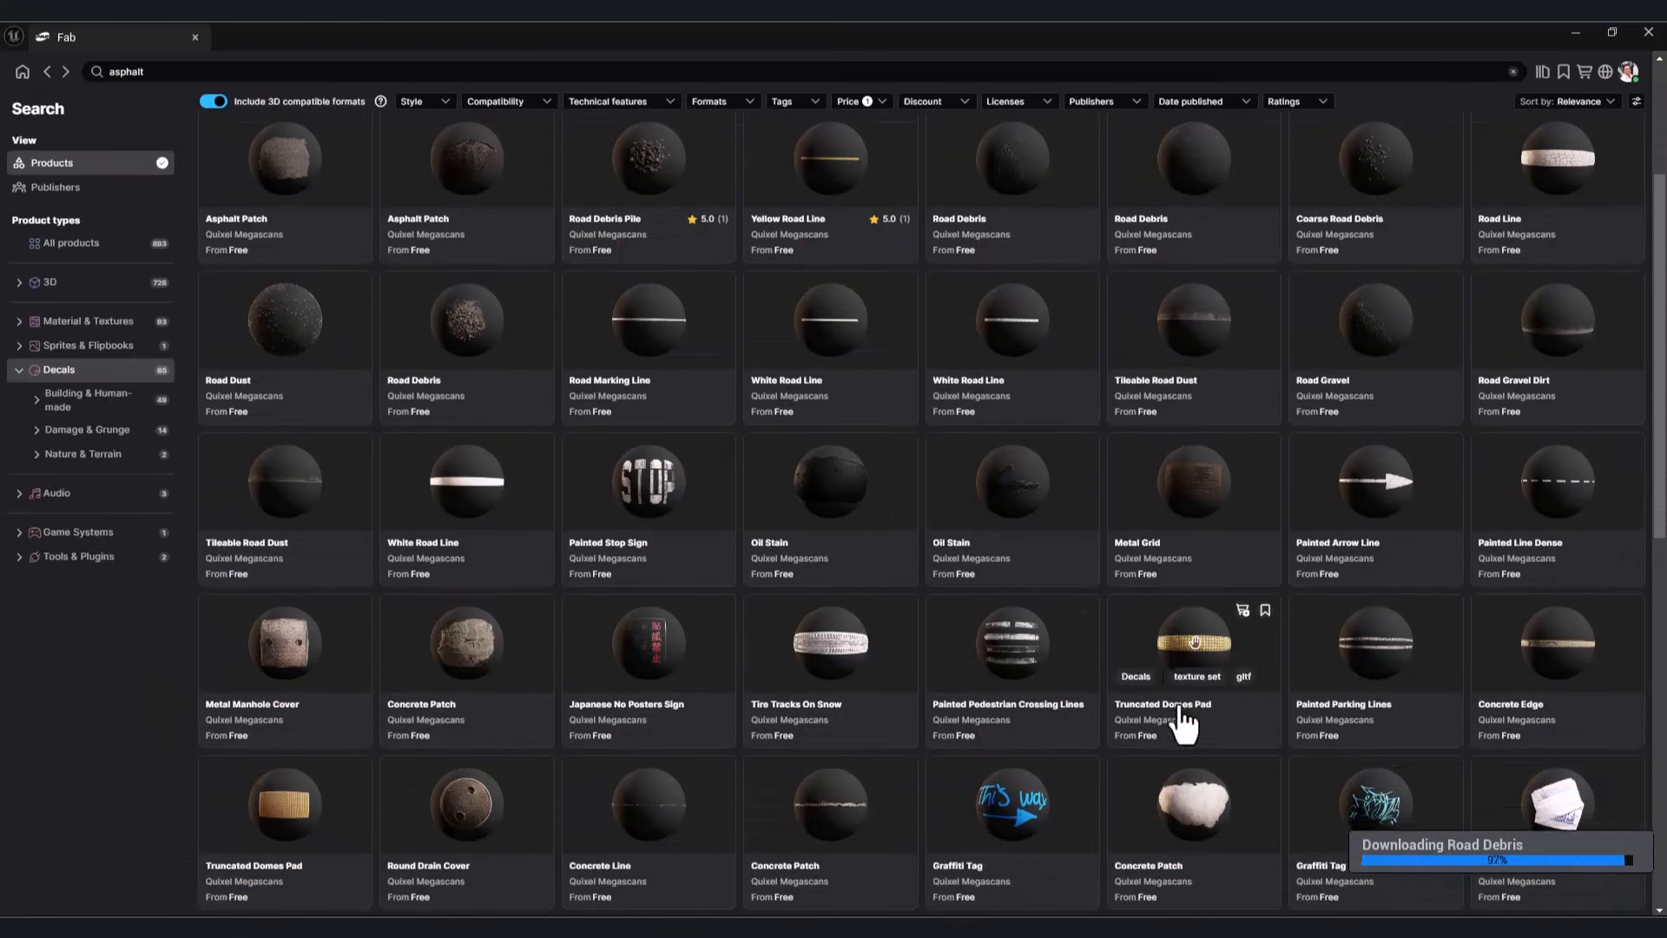
pyautogui.click(884, 502)
pyautogui.click(383, 727)
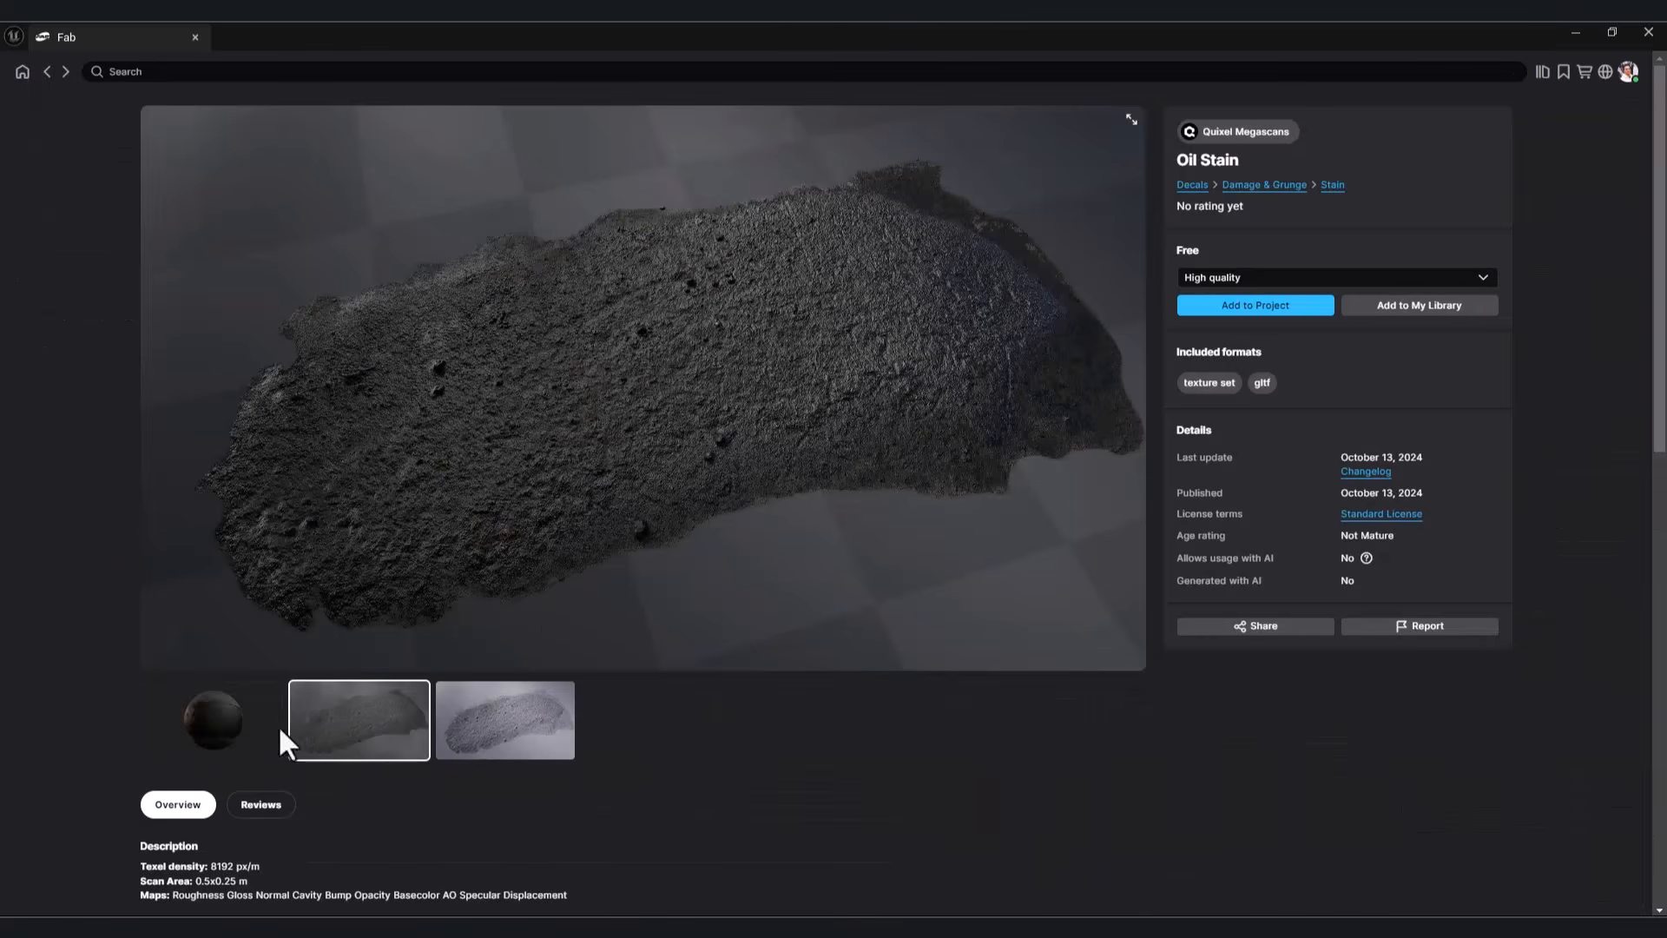
pyautogui.click(1255, 305)
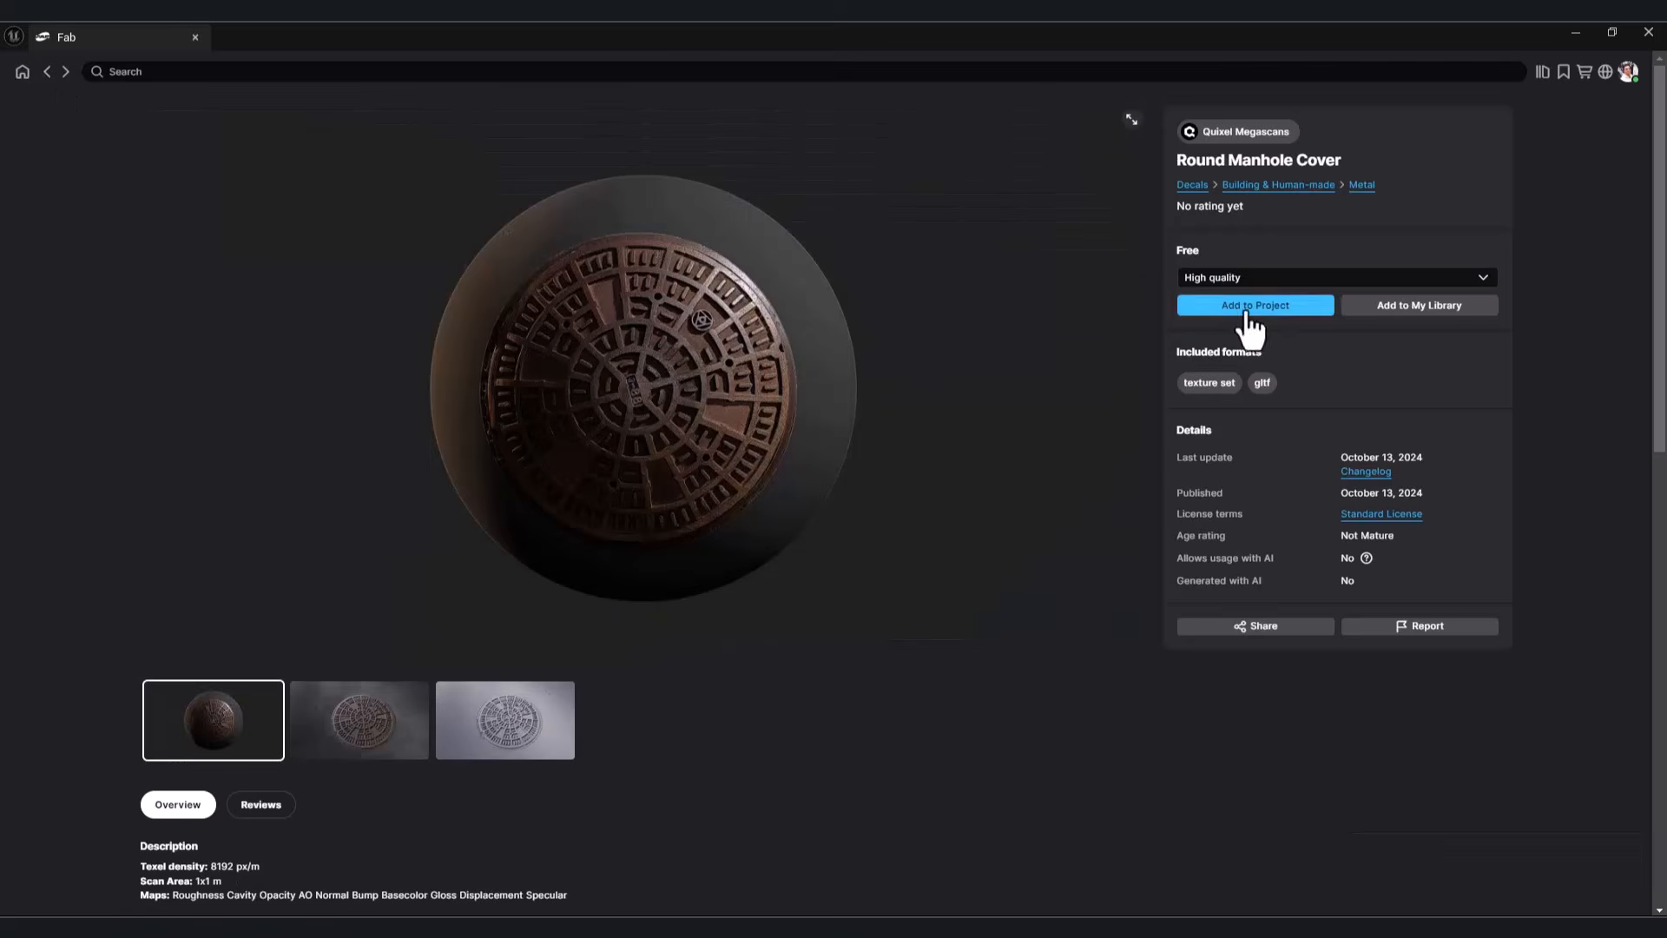
pyautogui.click(1252, 309)
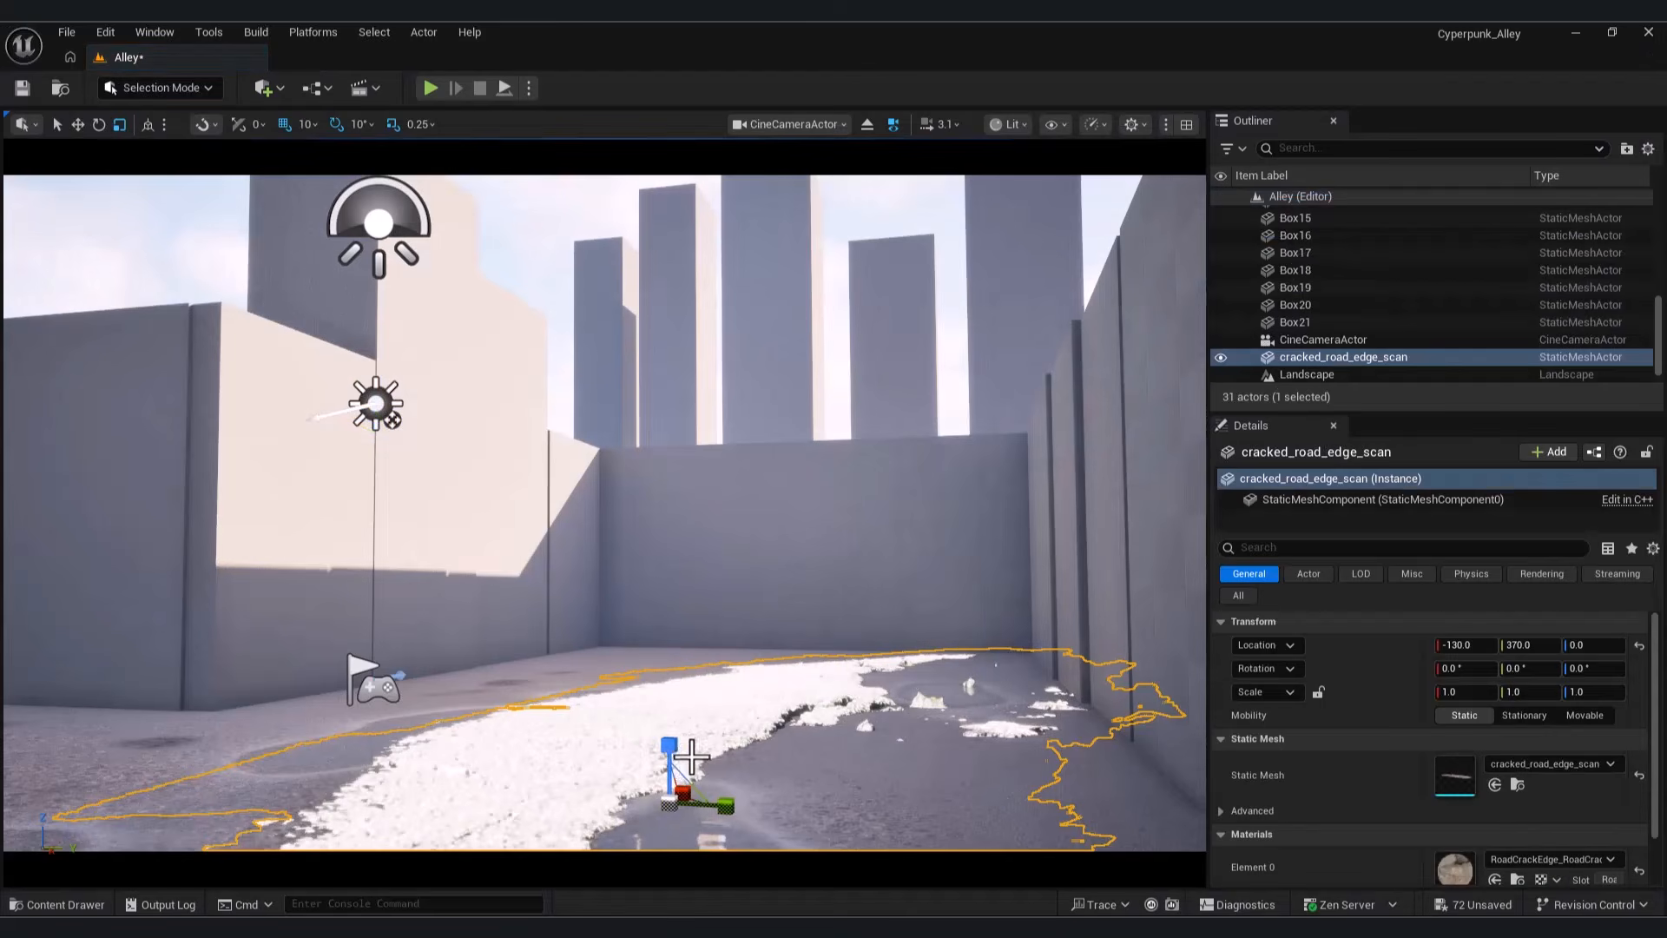
# Step: Scale the cracked_road_edge_scan mesh uniformly to 0.5, raise it to Z 30, and return to the Perspective view
pyautogui.press('w')
pyautogui.moveTo(668, 745); pyautogui.dragTo(640, 781)
pyautogui.click(790, 124)
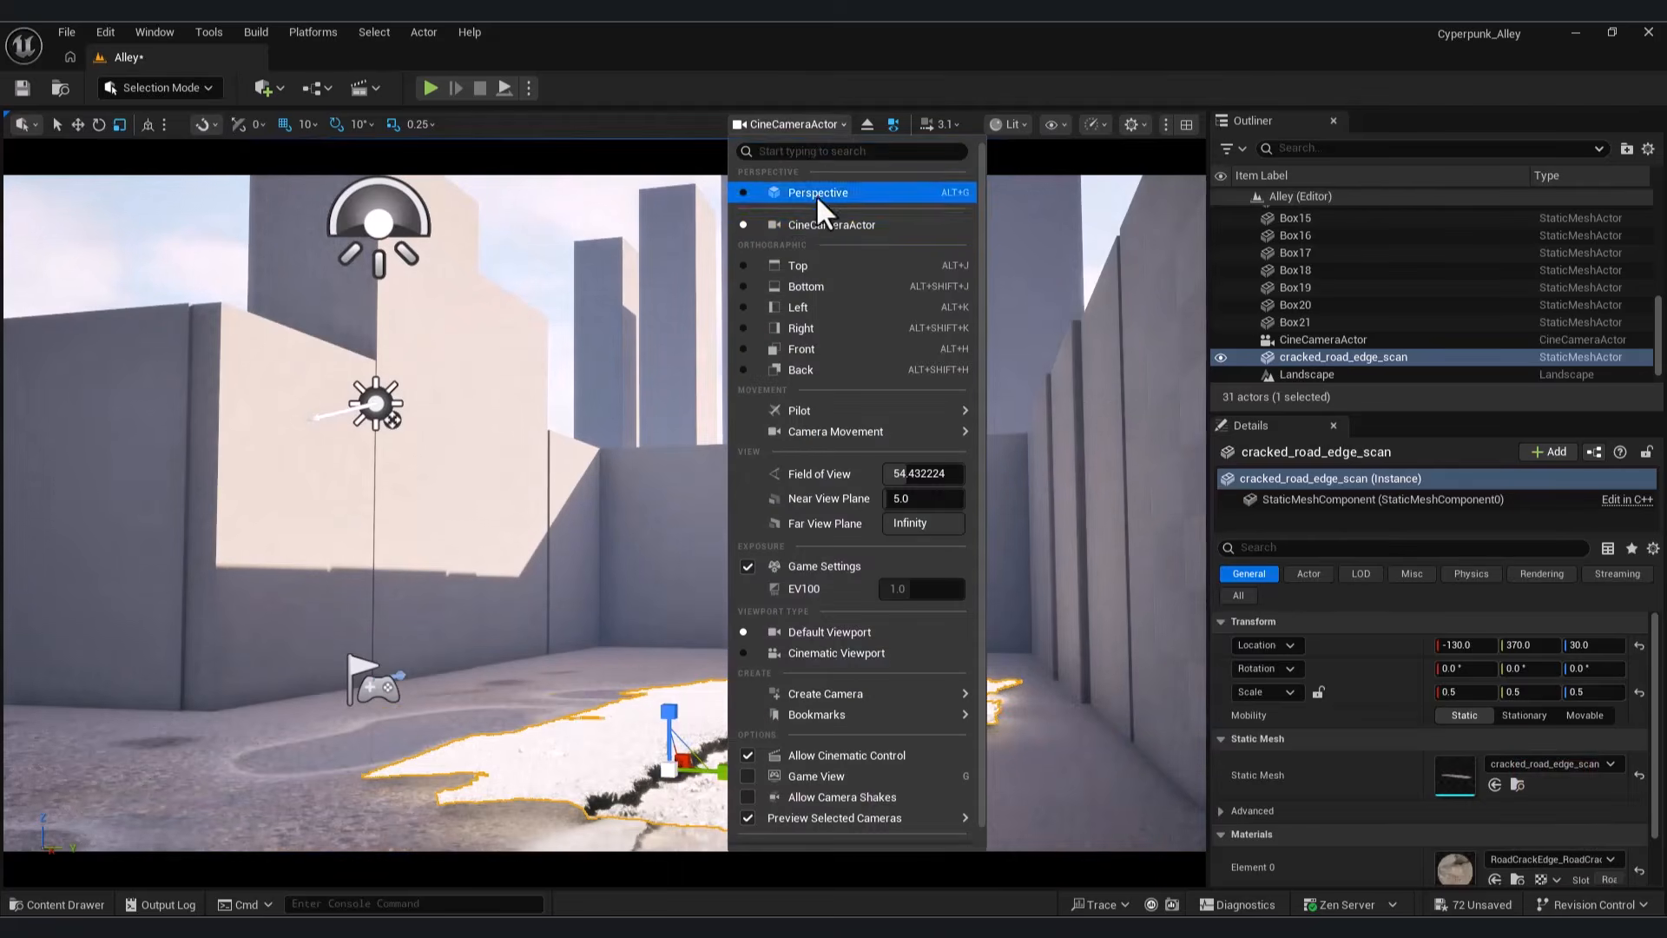
pyautogui.click(815, 197)
# Step: Rotate the cracked_road_edge_scan mesh 180° about Z and move it to Y 520 beside the alley wall
pyautogui.press('w')
pyautogui.press('s')
pyautogui.press('w')
pyautogui.moveTo(846, 556); pyautogui.dragTo(988, 619)
pyautogui.press('e')
pyautogui.press('q')
pyautogui.moveTo(893, 535); pyautogui.dragTo(1025, 523, button='right')
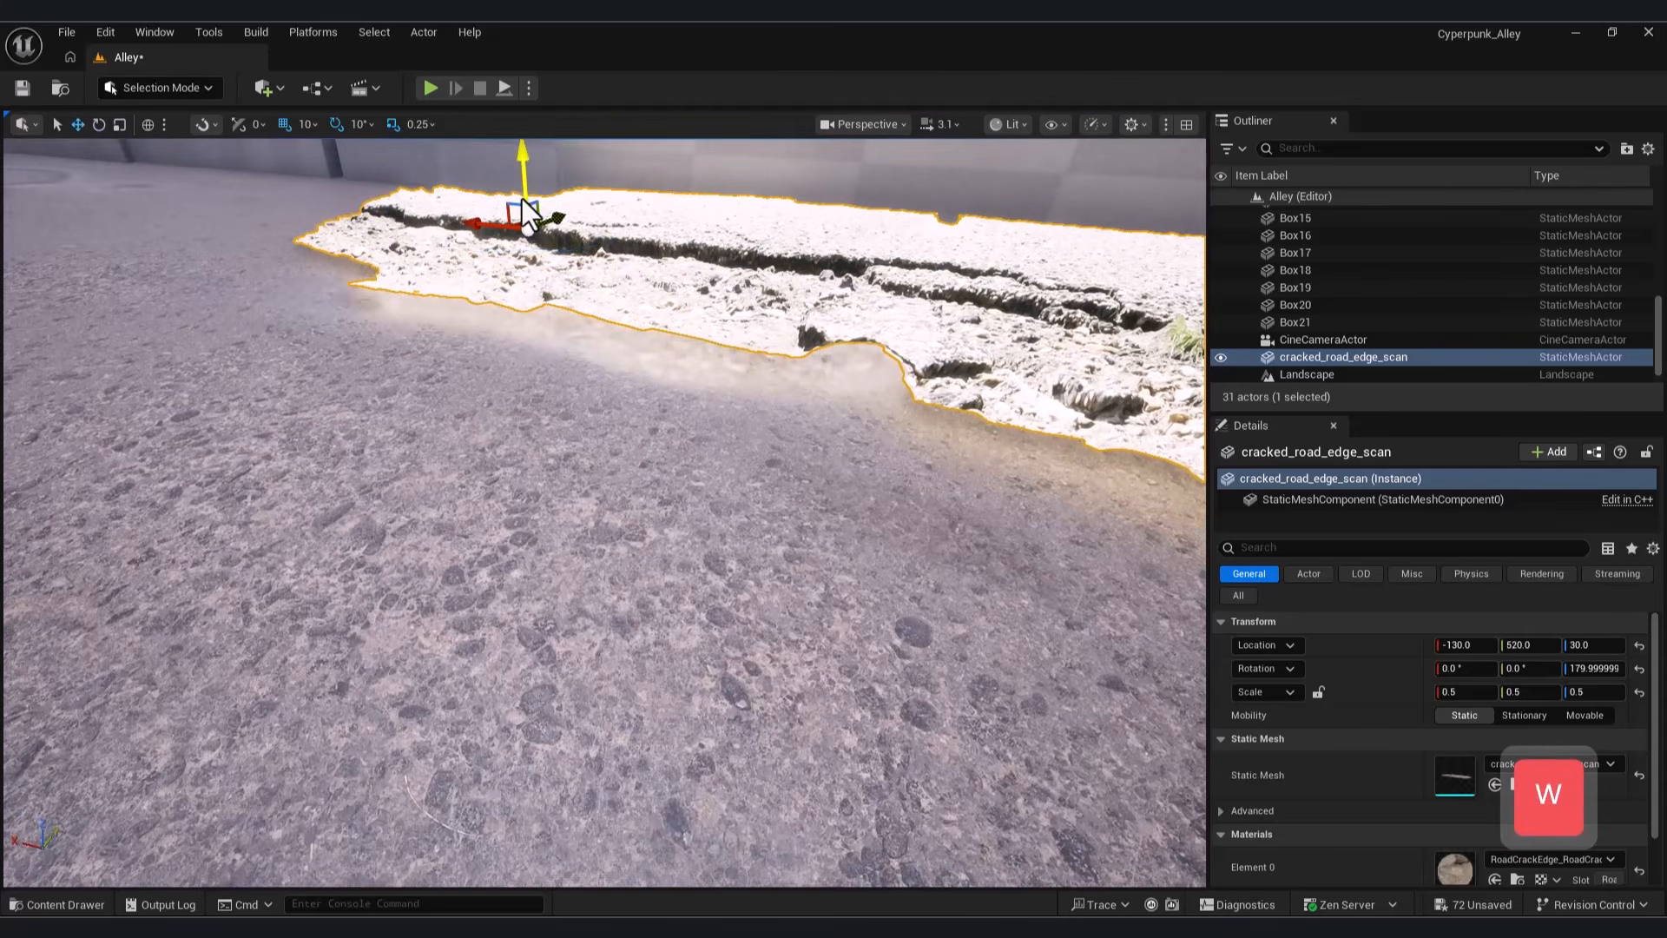
# Step: Lower the cracked_road_edge_scan mesh to Z 10 and slide it along X farther into the alley, beside the wall
pyautogui.moveTo(527, 173); pyautogui.dragTo(527, 193)
pyautogui.click(747, 562)
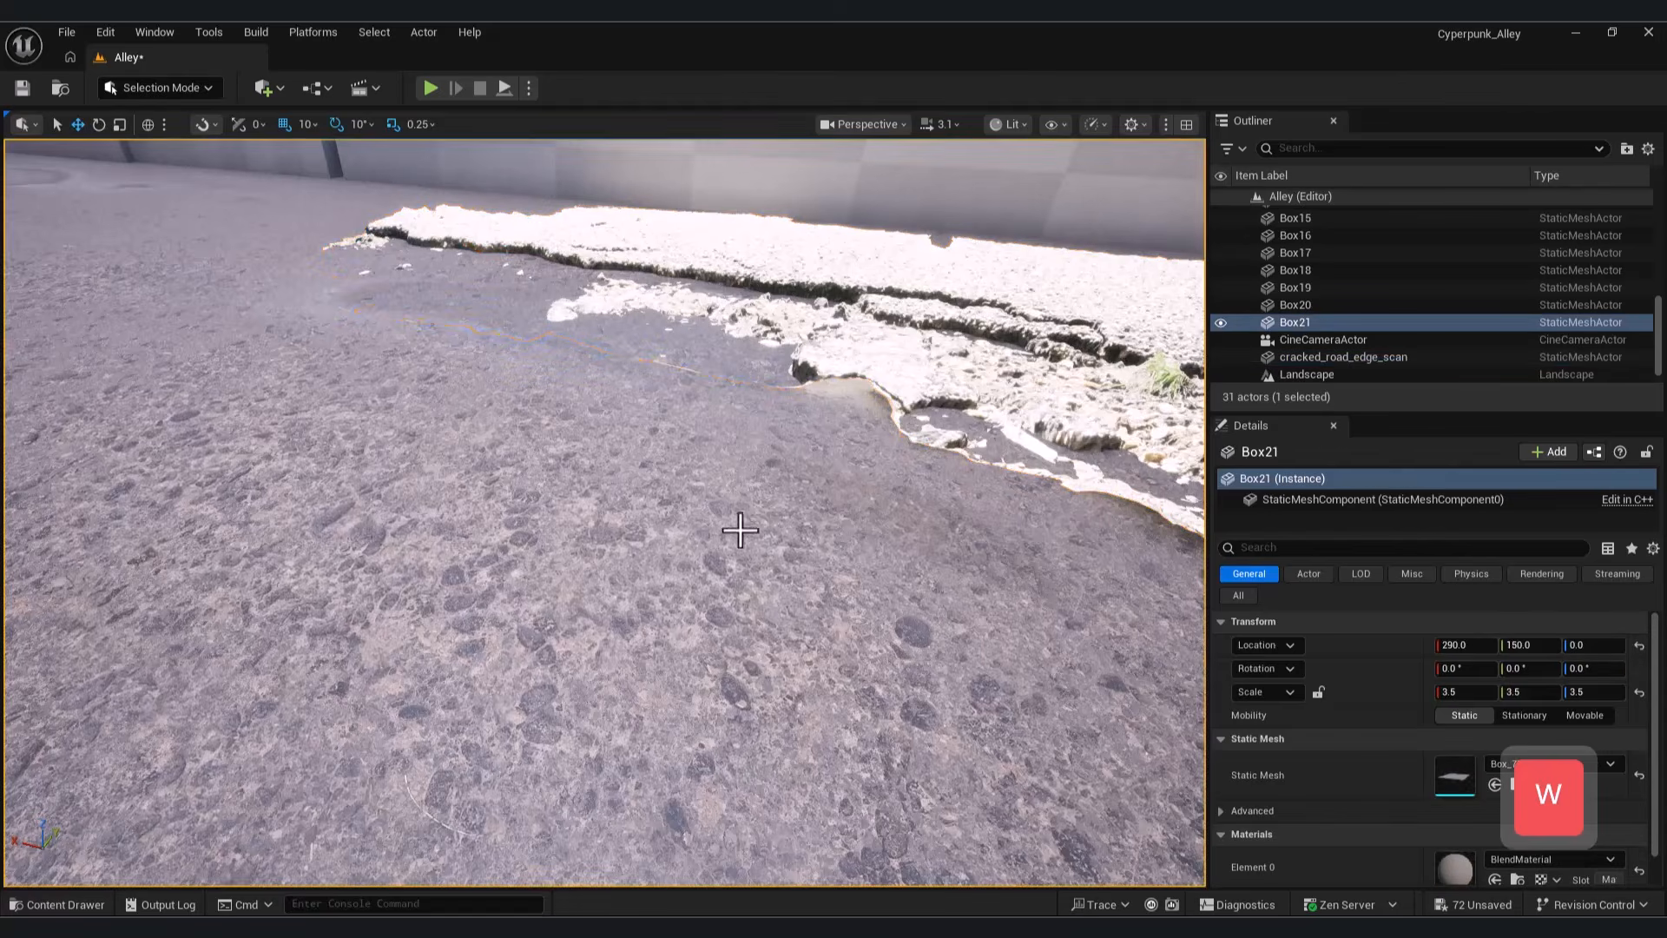
pyautogui.moveTo(747, 562); pyautogui.dragTo(833, 552, button='right')
pyautogui.press('w')
pyautogui.press('d')
pyautogui.moveTo(747, 447); pyautogui.dragTo(704, 486, button='right')
pyautogui.click(748, 446)
pyautogui.press('a')
pyautogui.press('w')
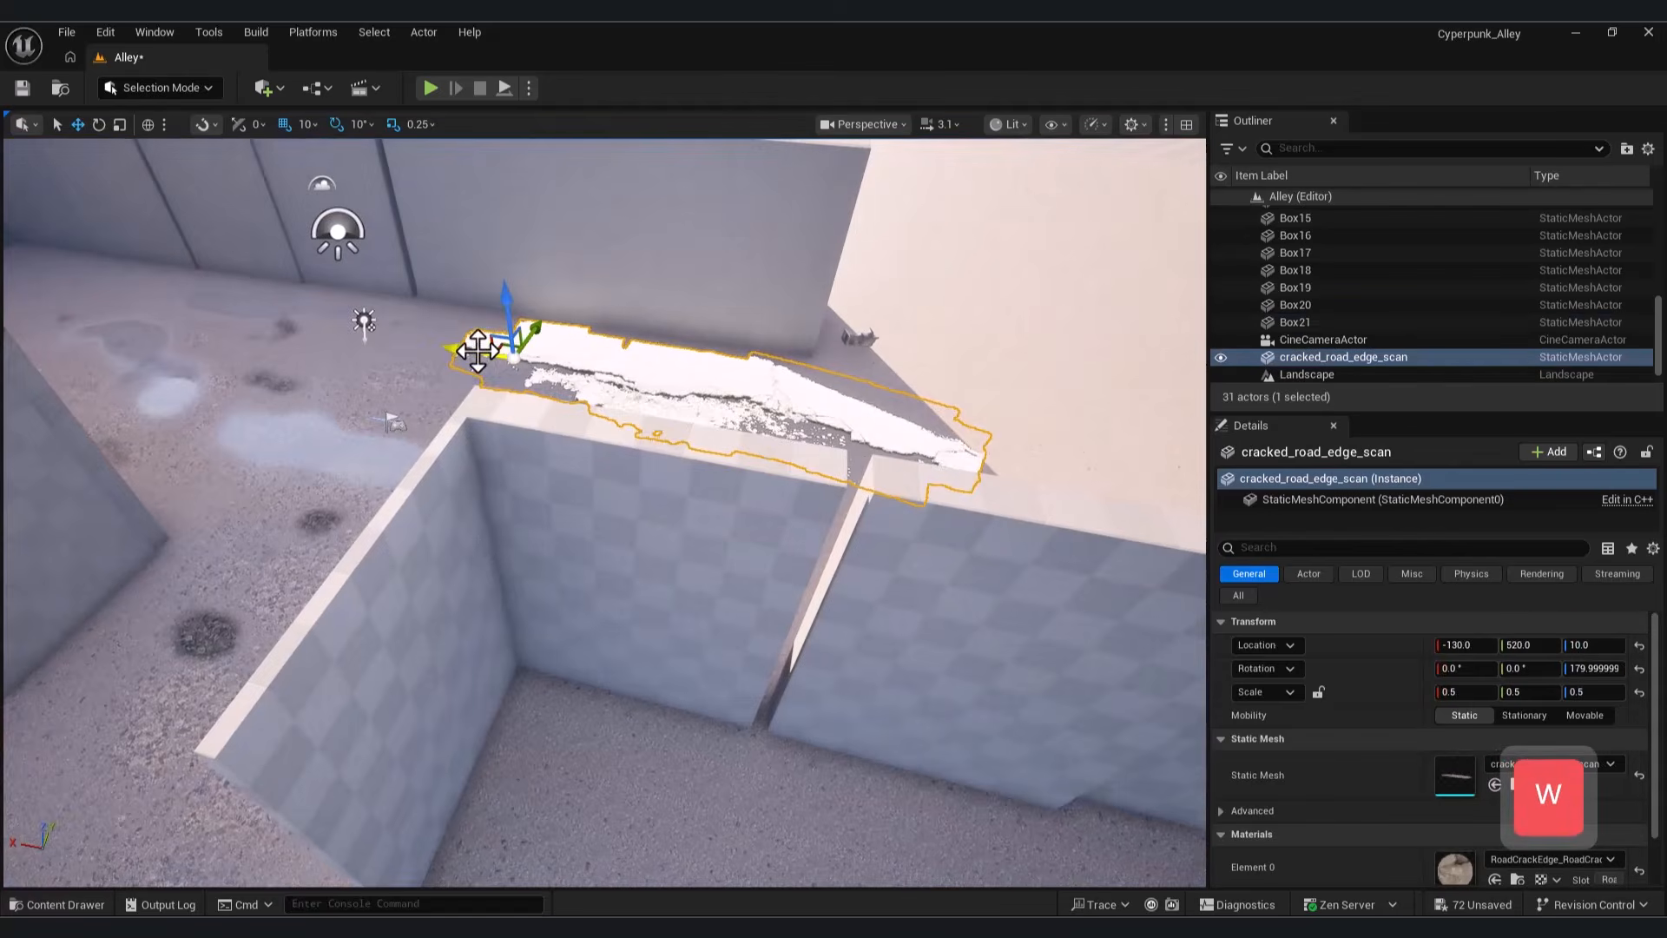
pyautogui.moveTo(475, 349); pyautogui.dragTo(272, 331)
# Step: Locate the road edge mesh's Element 0 material instance in the project content and open it for editing
pyautogui.scroll(-2, 1435, 799)
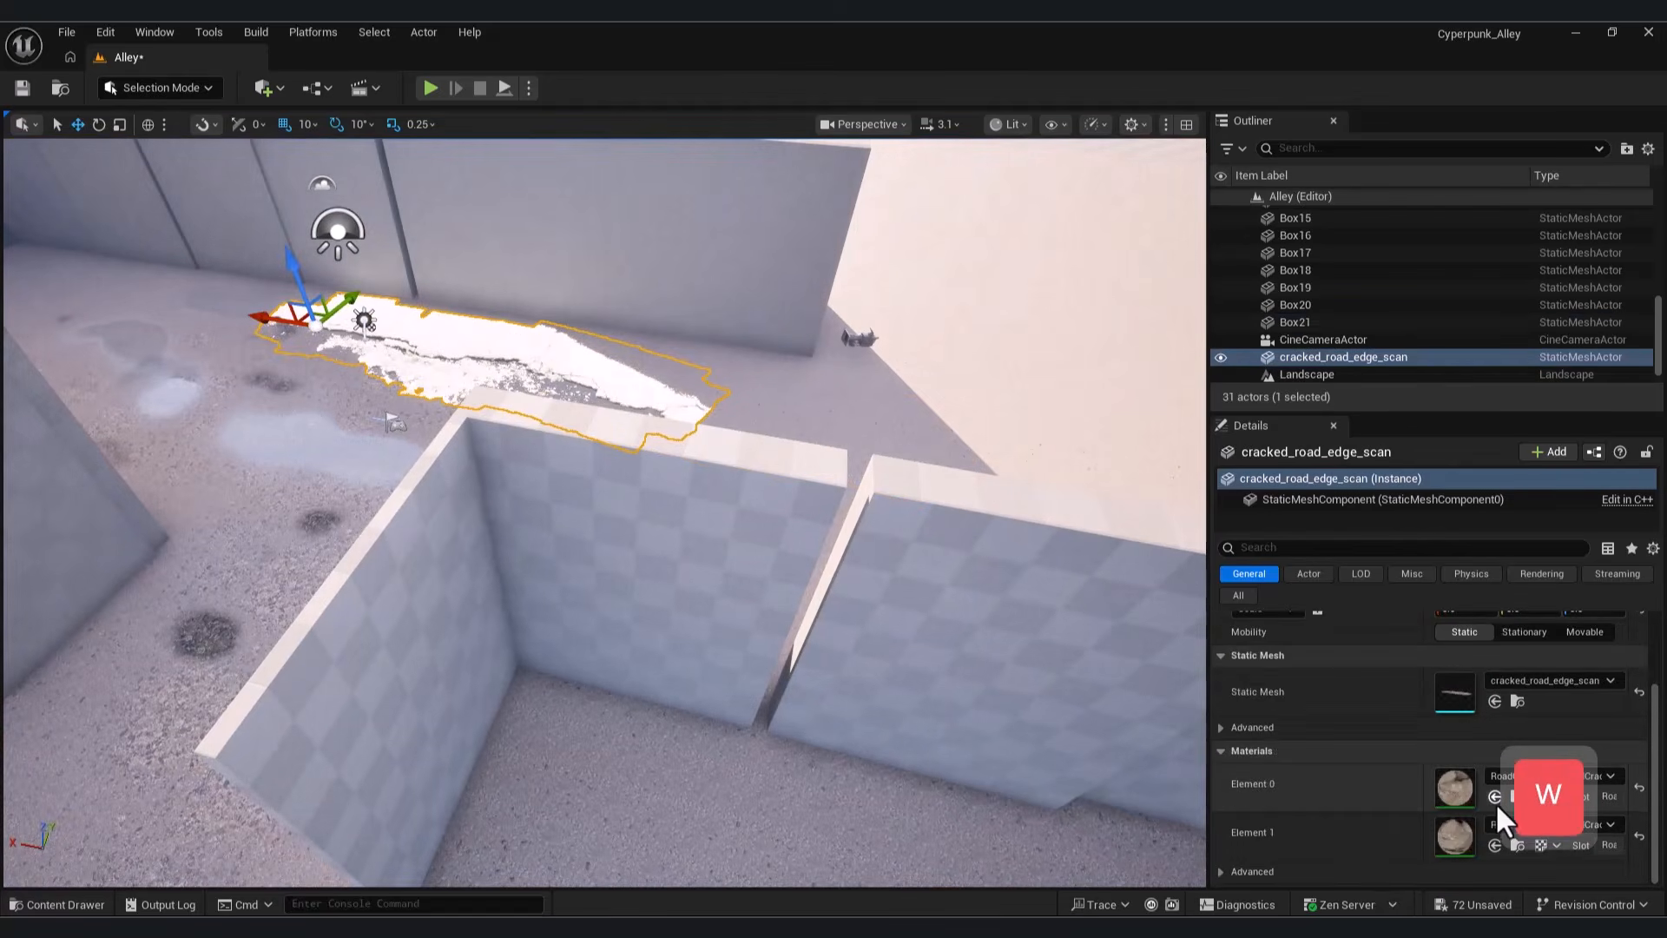
pyautogui.click(1516, 796)
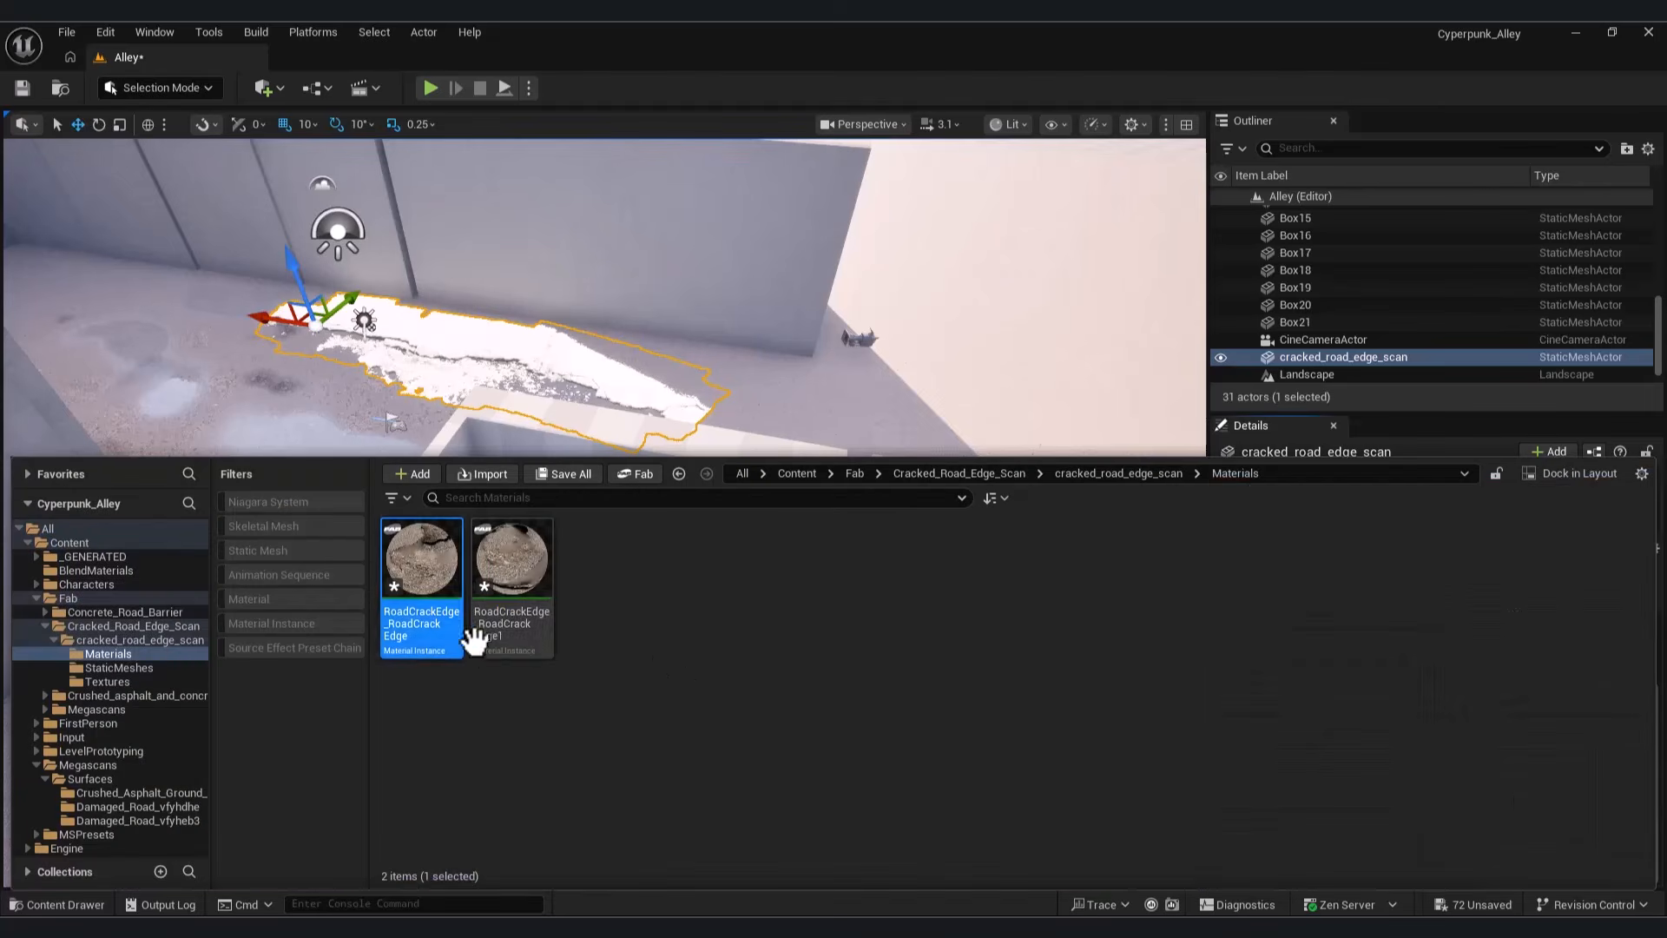
pyautogui.doubleClick(443, 551)
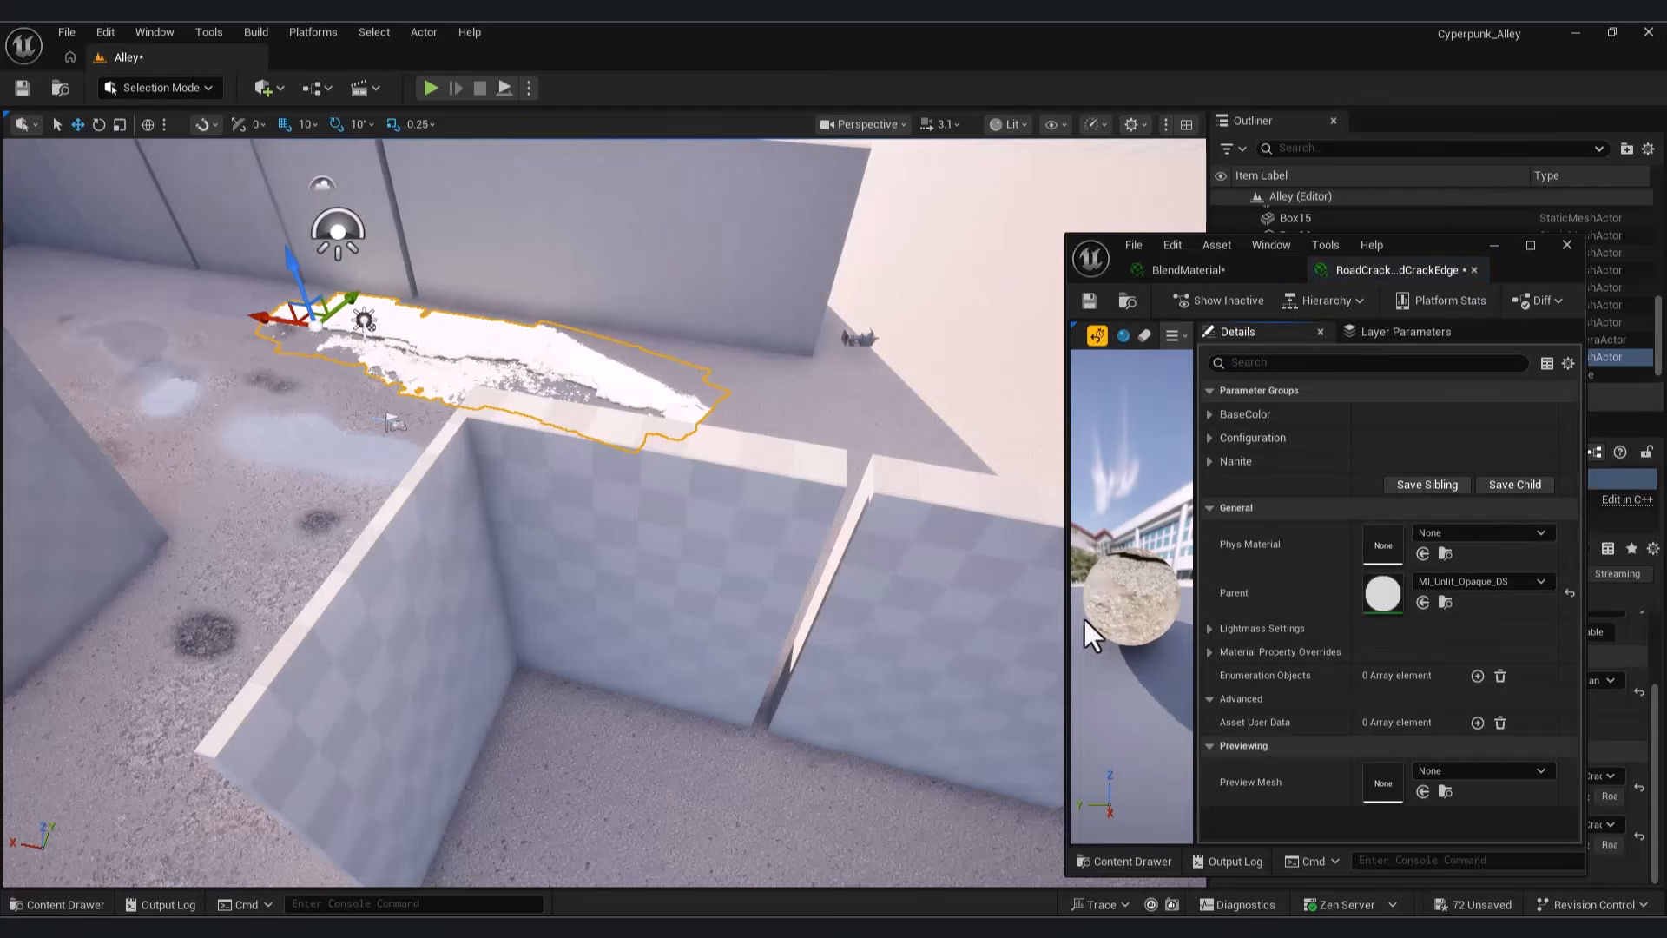
# Step: Enable BaseColorFactor in the Element 0 material instance and darken its colour to near black
pyautogui.moveTo(1066, 608); pyautogui.dragTo(781, 599)
pyautogui.click(1003, 414)
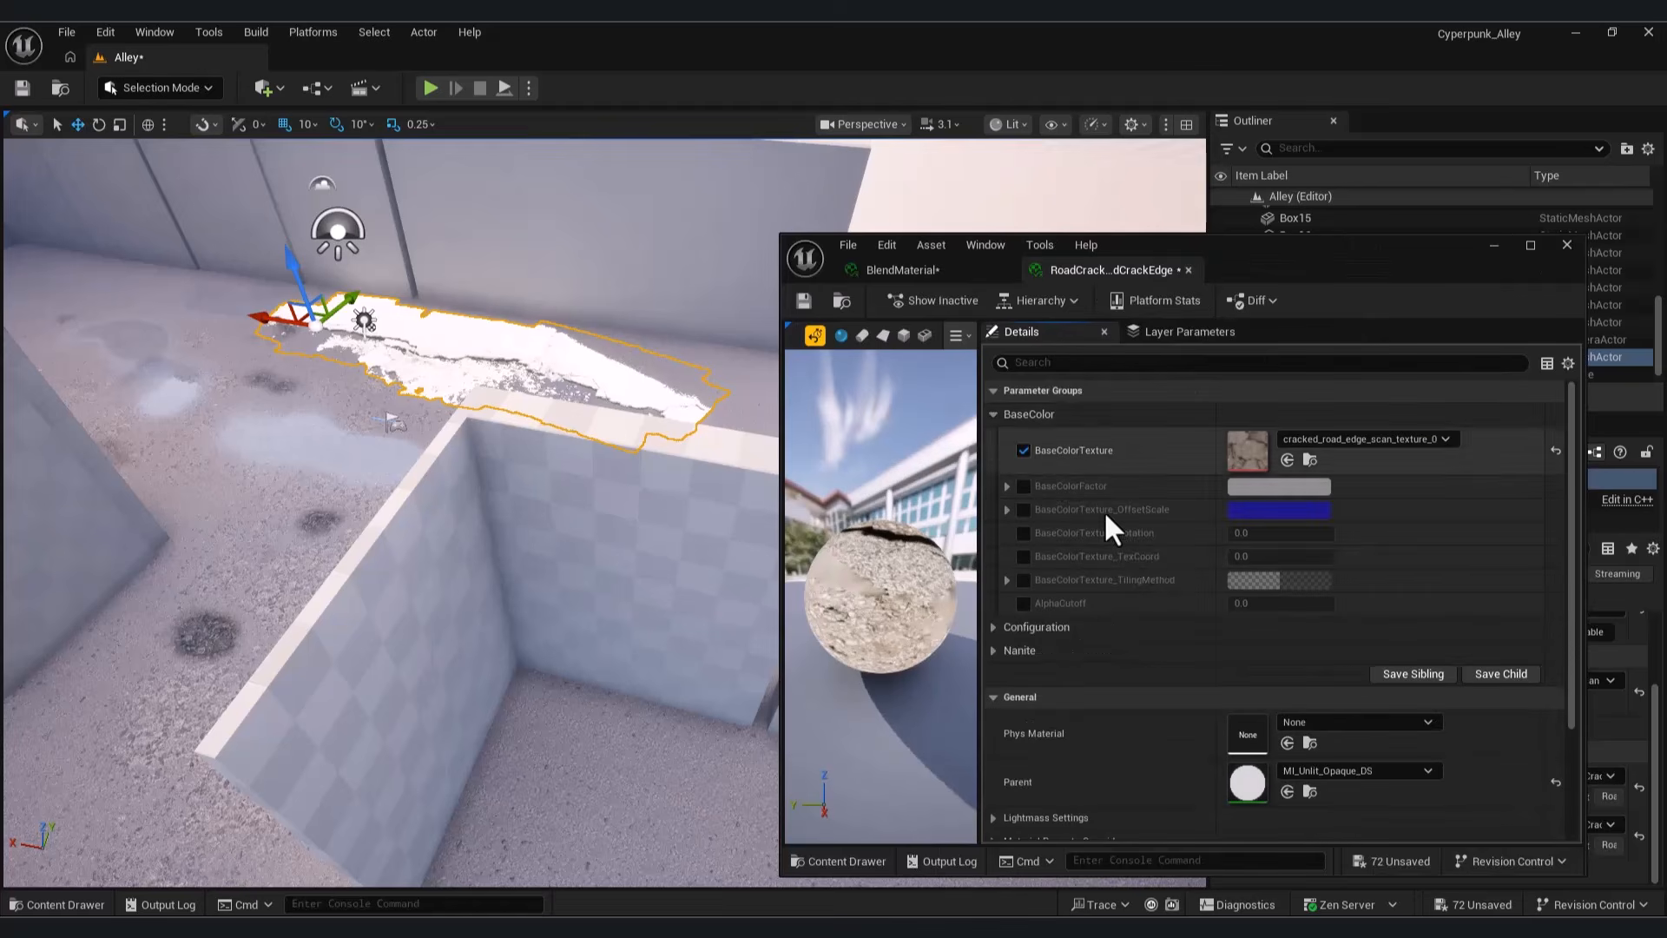
pyautogui.click(1024, 486)
pyautogui.click(1250, 486)
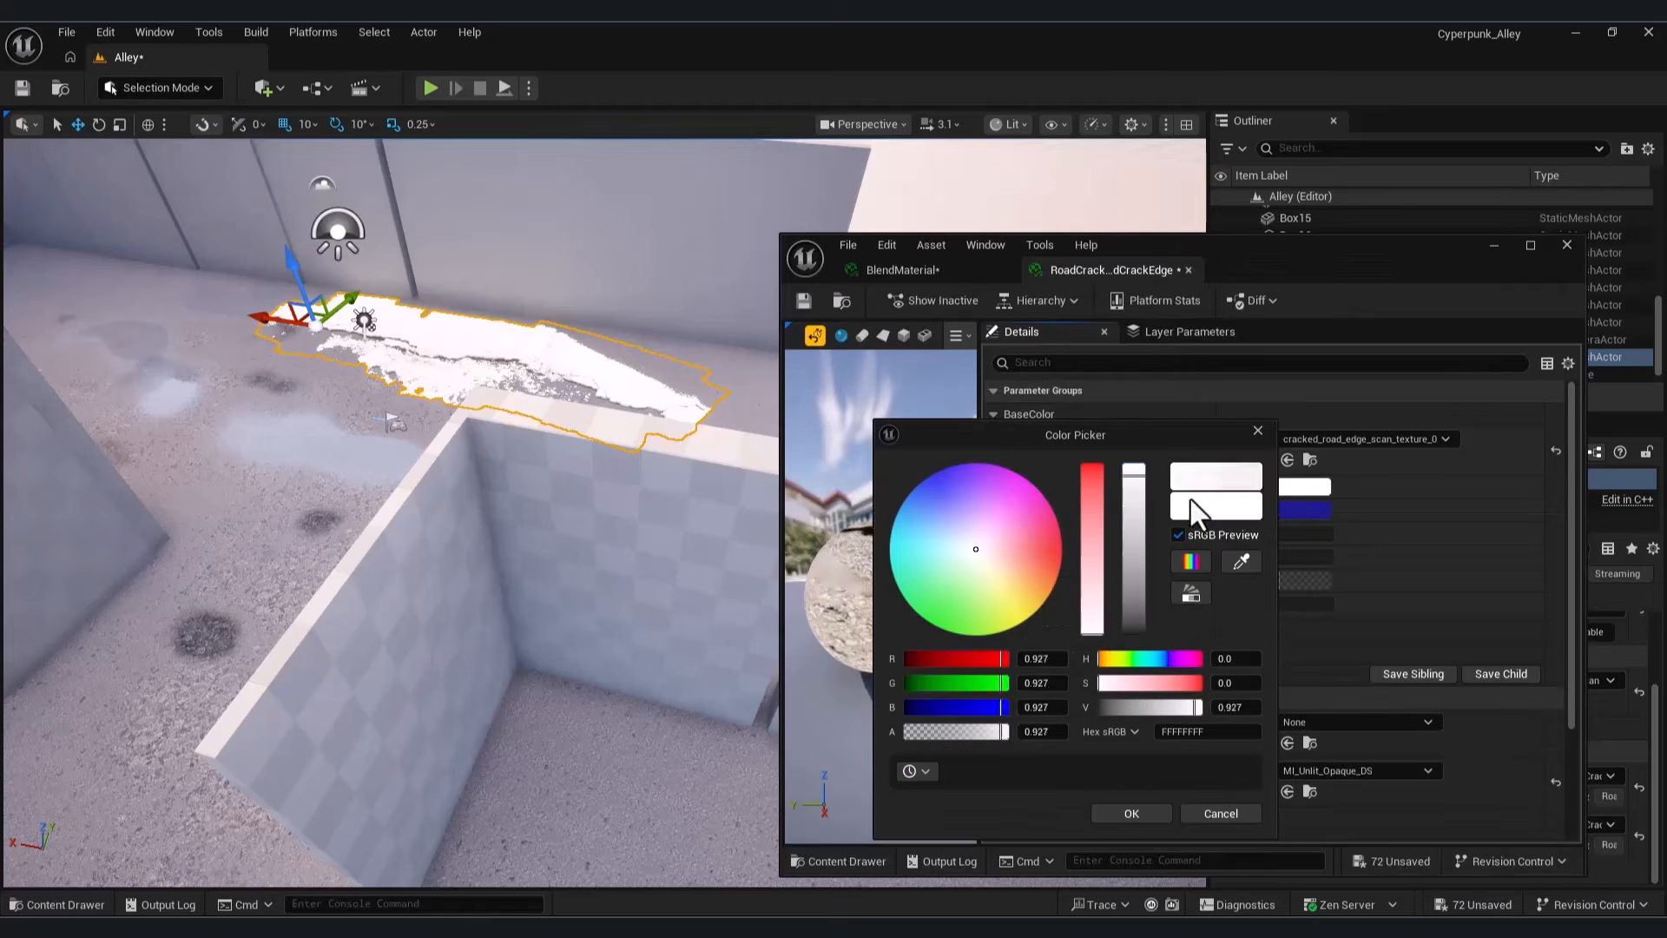
pyautogui.moveTo(1140, 522); pyautogui.dragTo(1162, 628)
pyautogui.click(1126, 817)
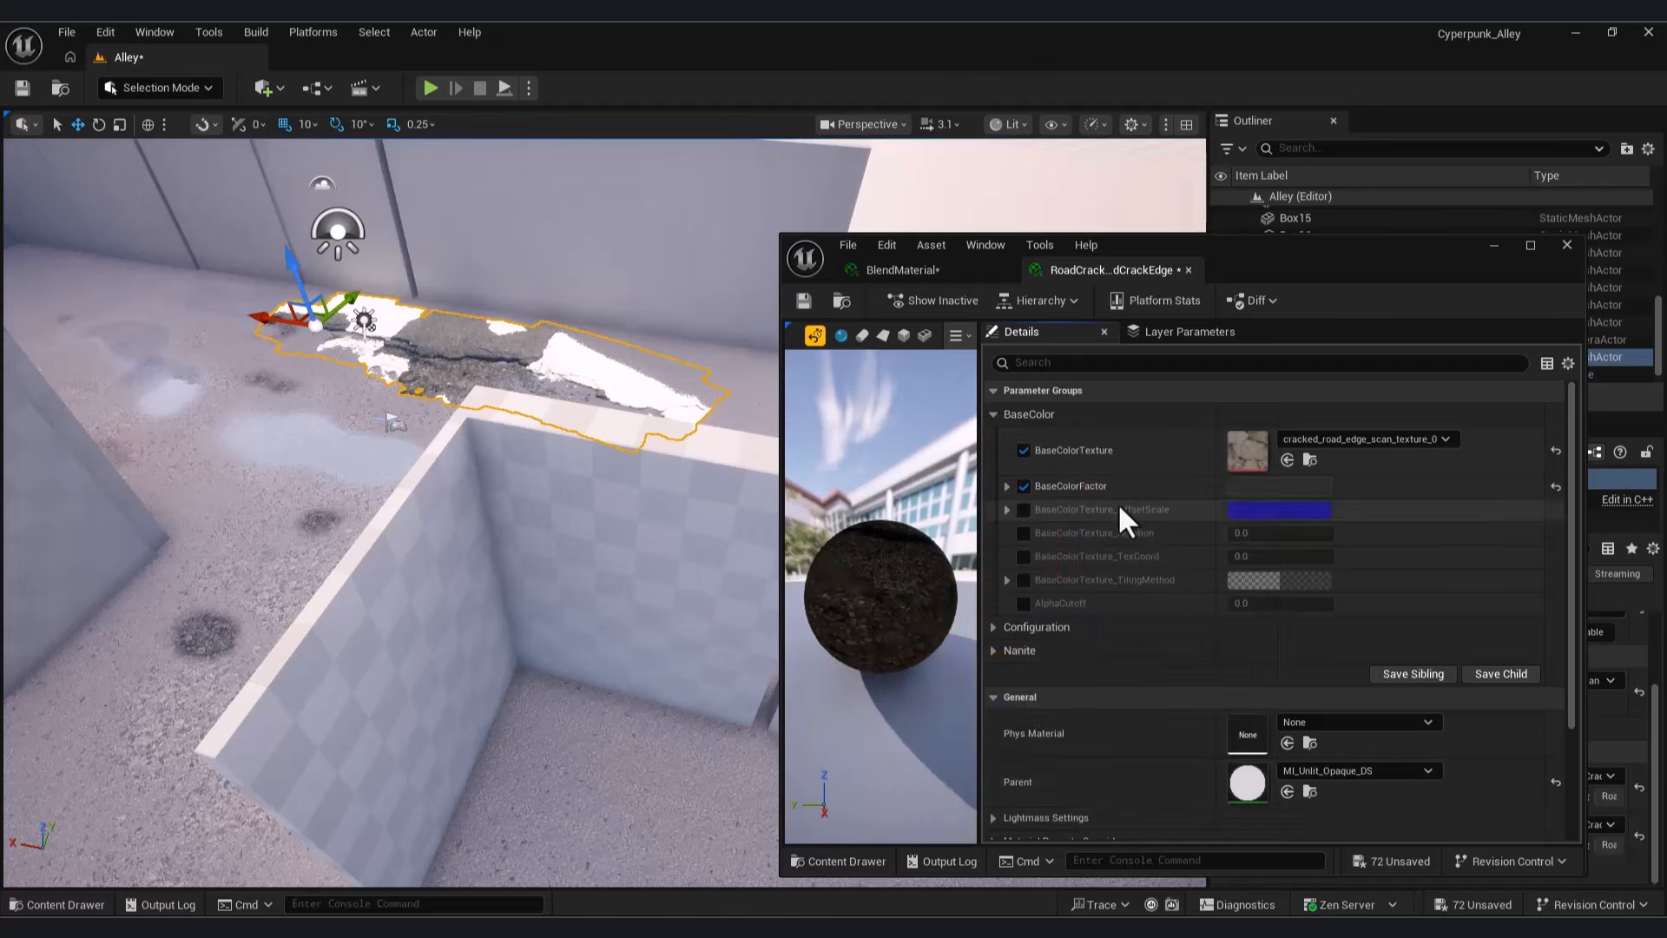
pyautogui.press('w')
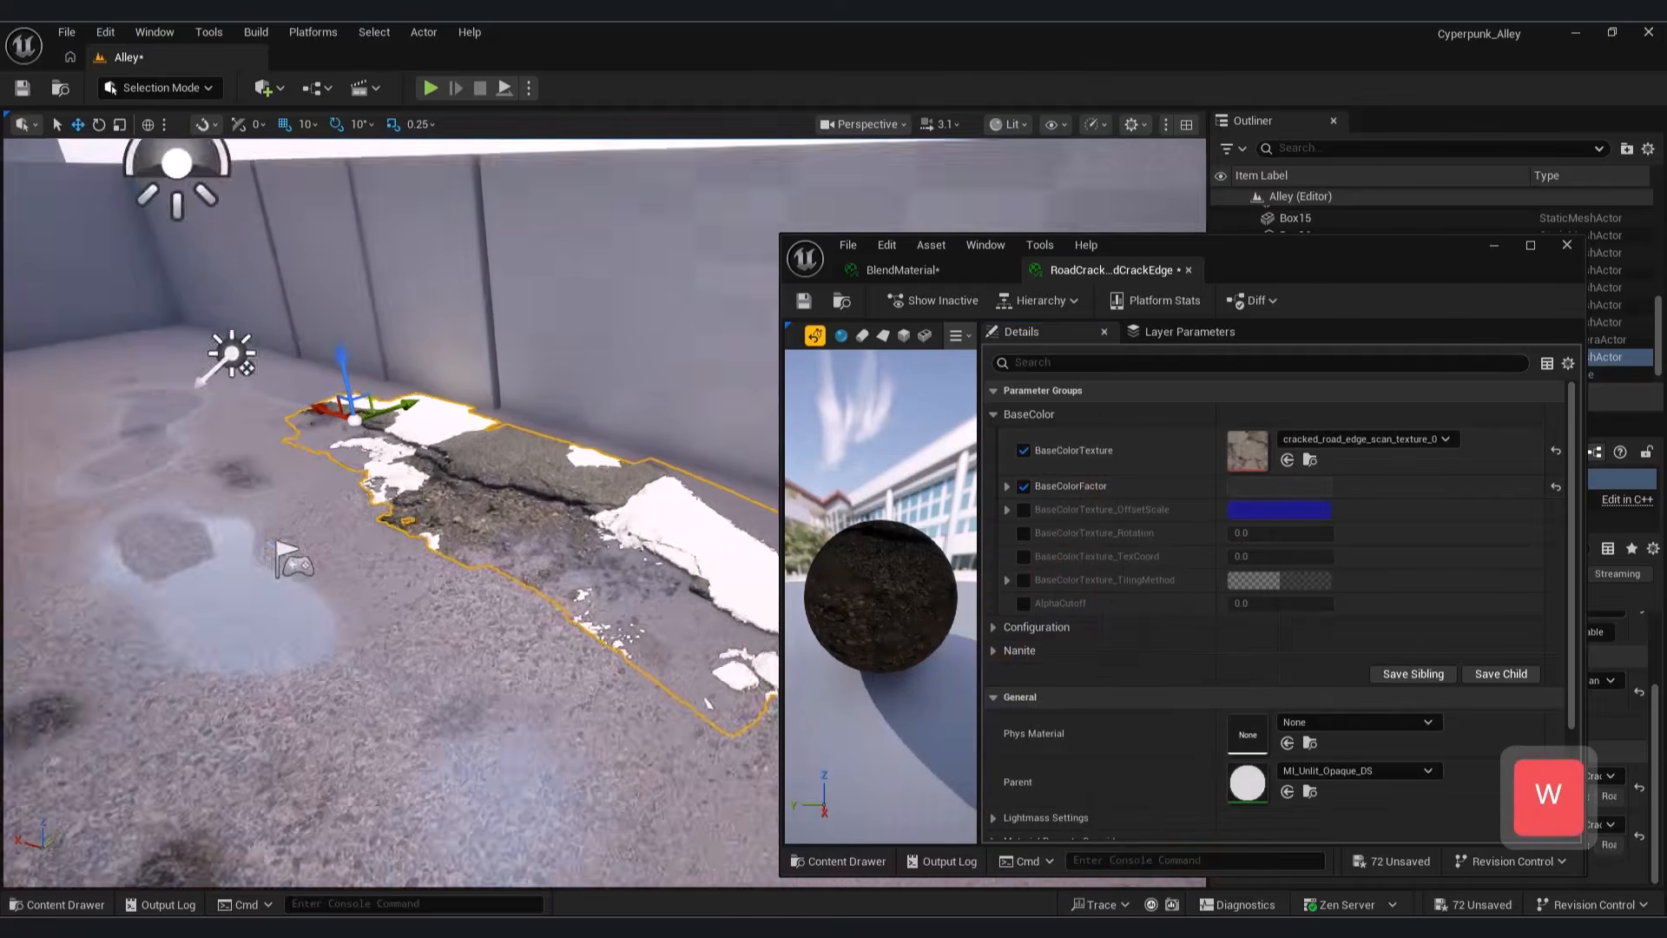
# Step: Open the road edge mesh's Element 1 material instance and darken its BaseColorFactor to a value of 0.016
pyautogui.moveTo(1429, 248); pyautogui.dragTo(1051, 234)
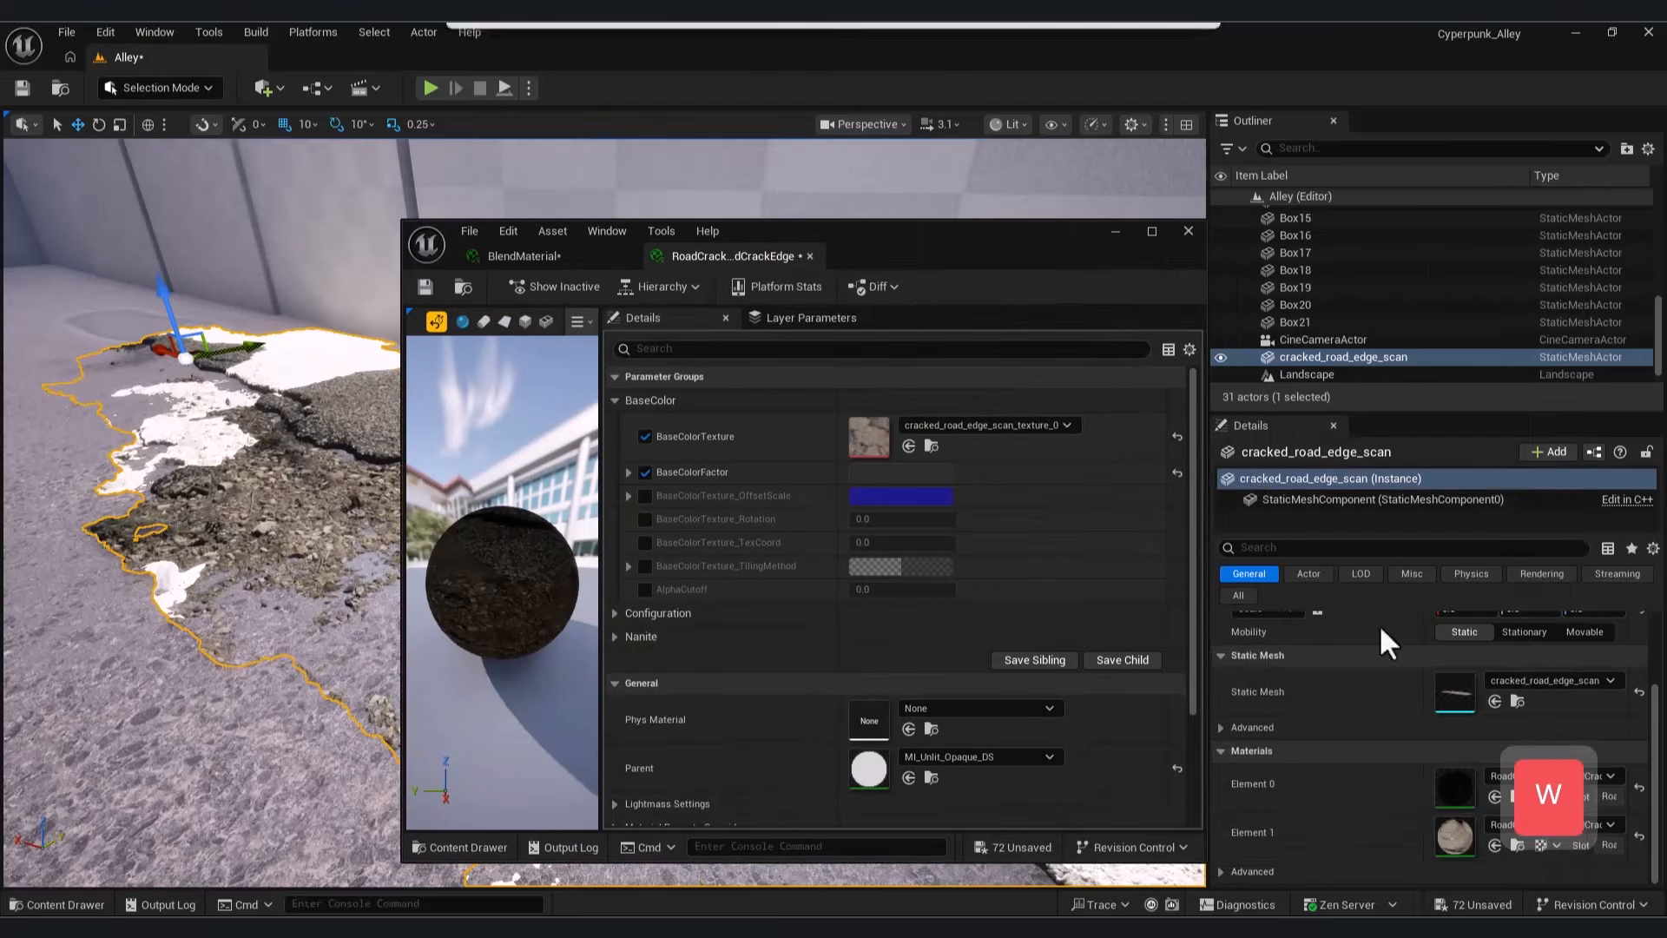
pyautogui.click(1519, 849)
pyautogui.moveTo(911, 240); pyautogui.dragTo(1255, 244)
pyautogui.doubleClick(526, 571)
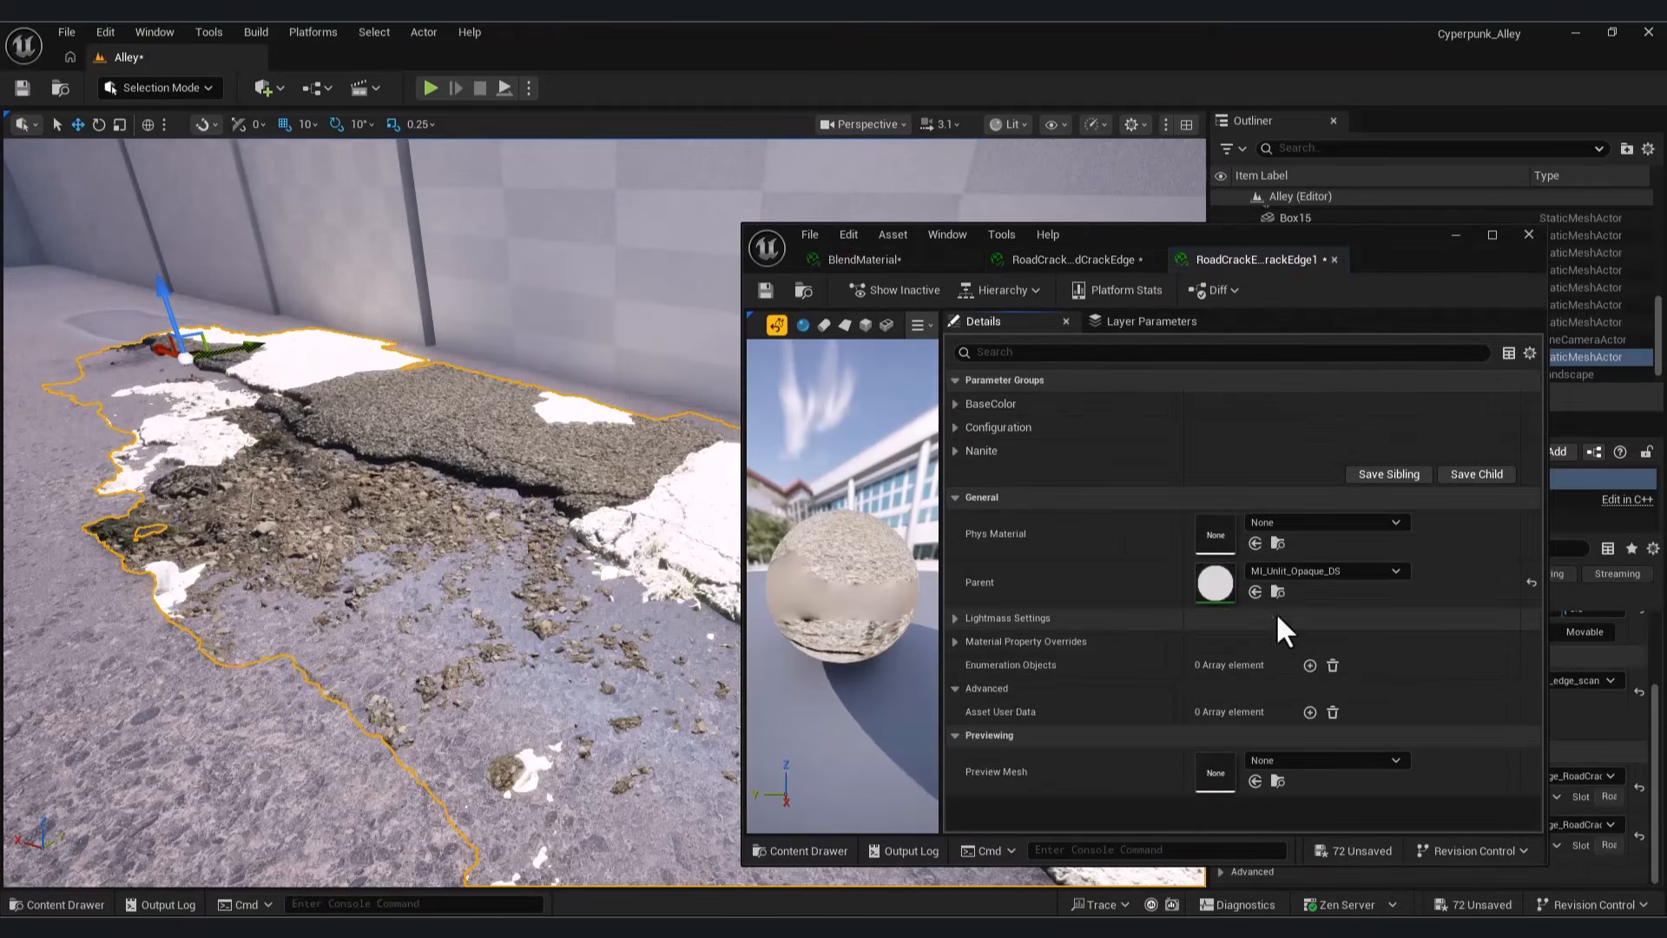
pyautogui.click(991, 404)
pyautogui.click(1237, 477)
pyautogui.moveTo(1495, 539); pyautogui.dragTo(1531, 627)
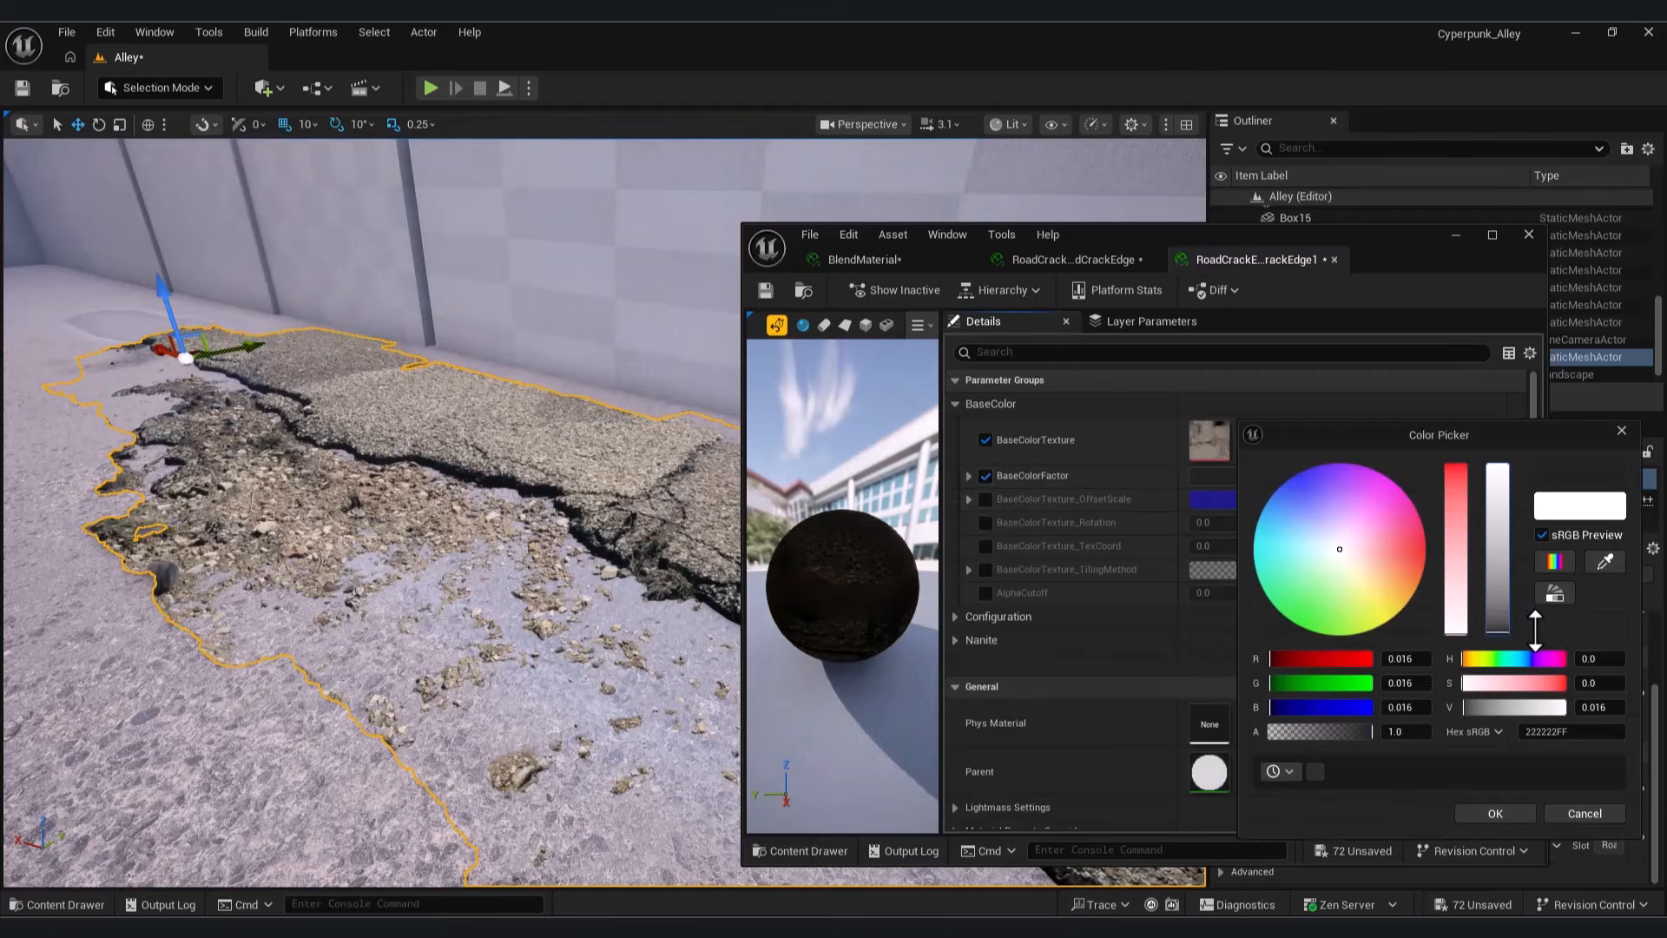
pyautogui.click(1462, 811)
# Step: Slide the cracked_road_edge_scan mesh along Y to 670, closer to the alley wall, and put away the material editor
pyautogui.press('w')
pyautogui.moveTo(640, 332); pyautogui.dragTo(482, 332, button='right')
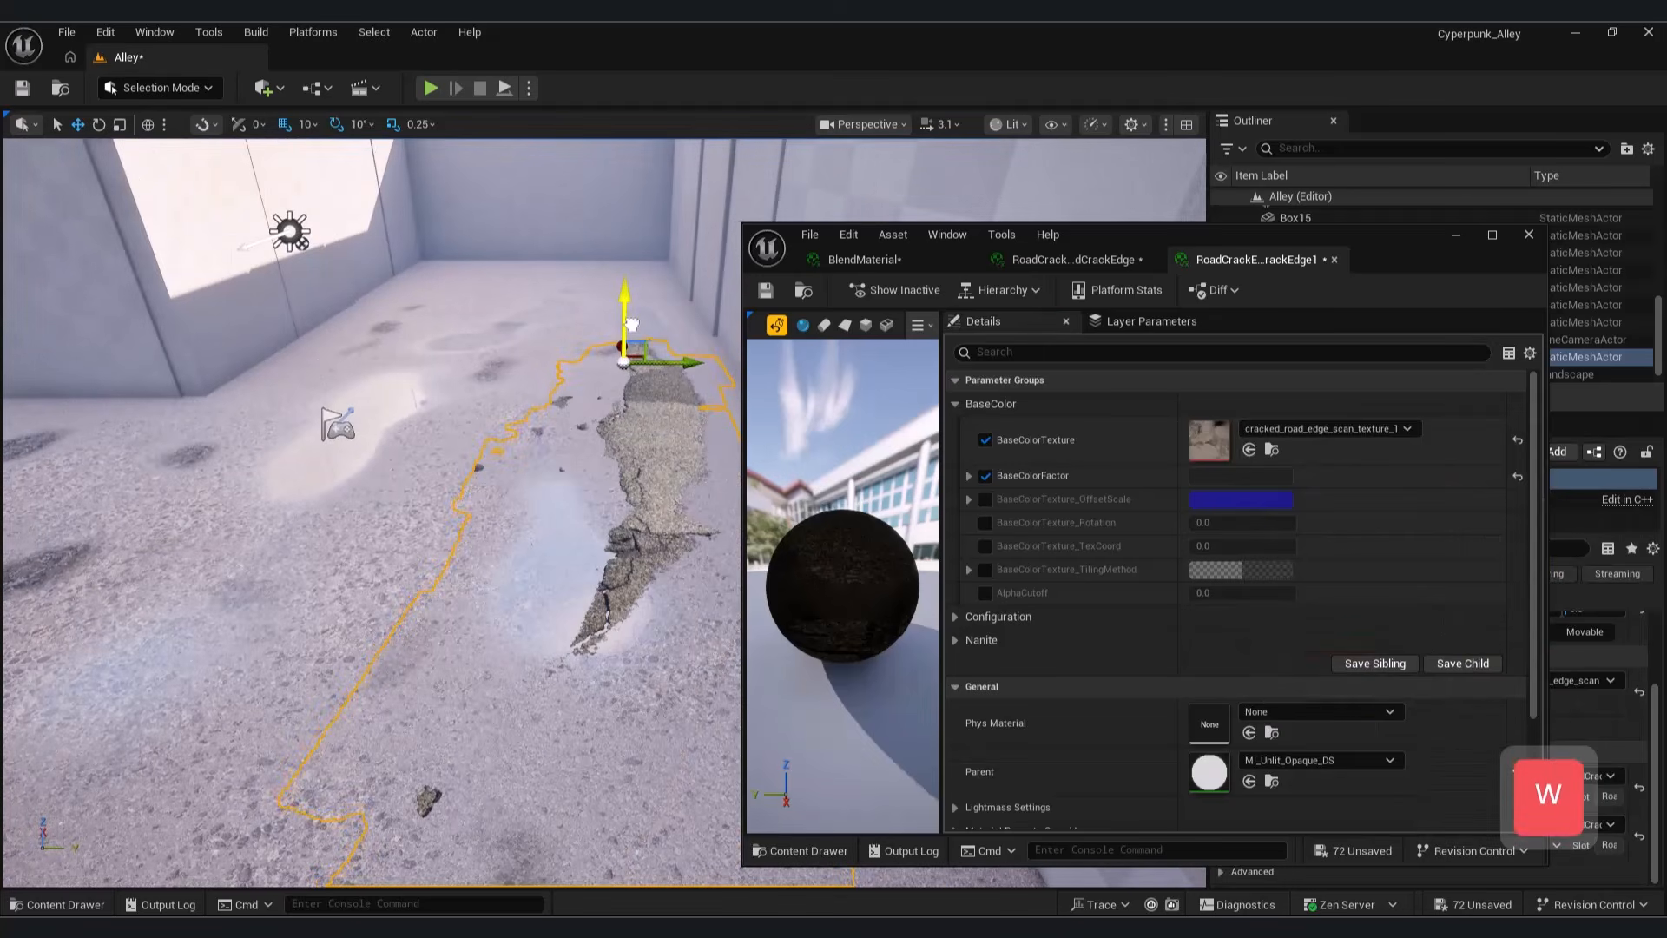
pyautogui.moveTo(627, 322); pyautogui.dragTo(747, 363)
pyautogui.click(1455, 235)
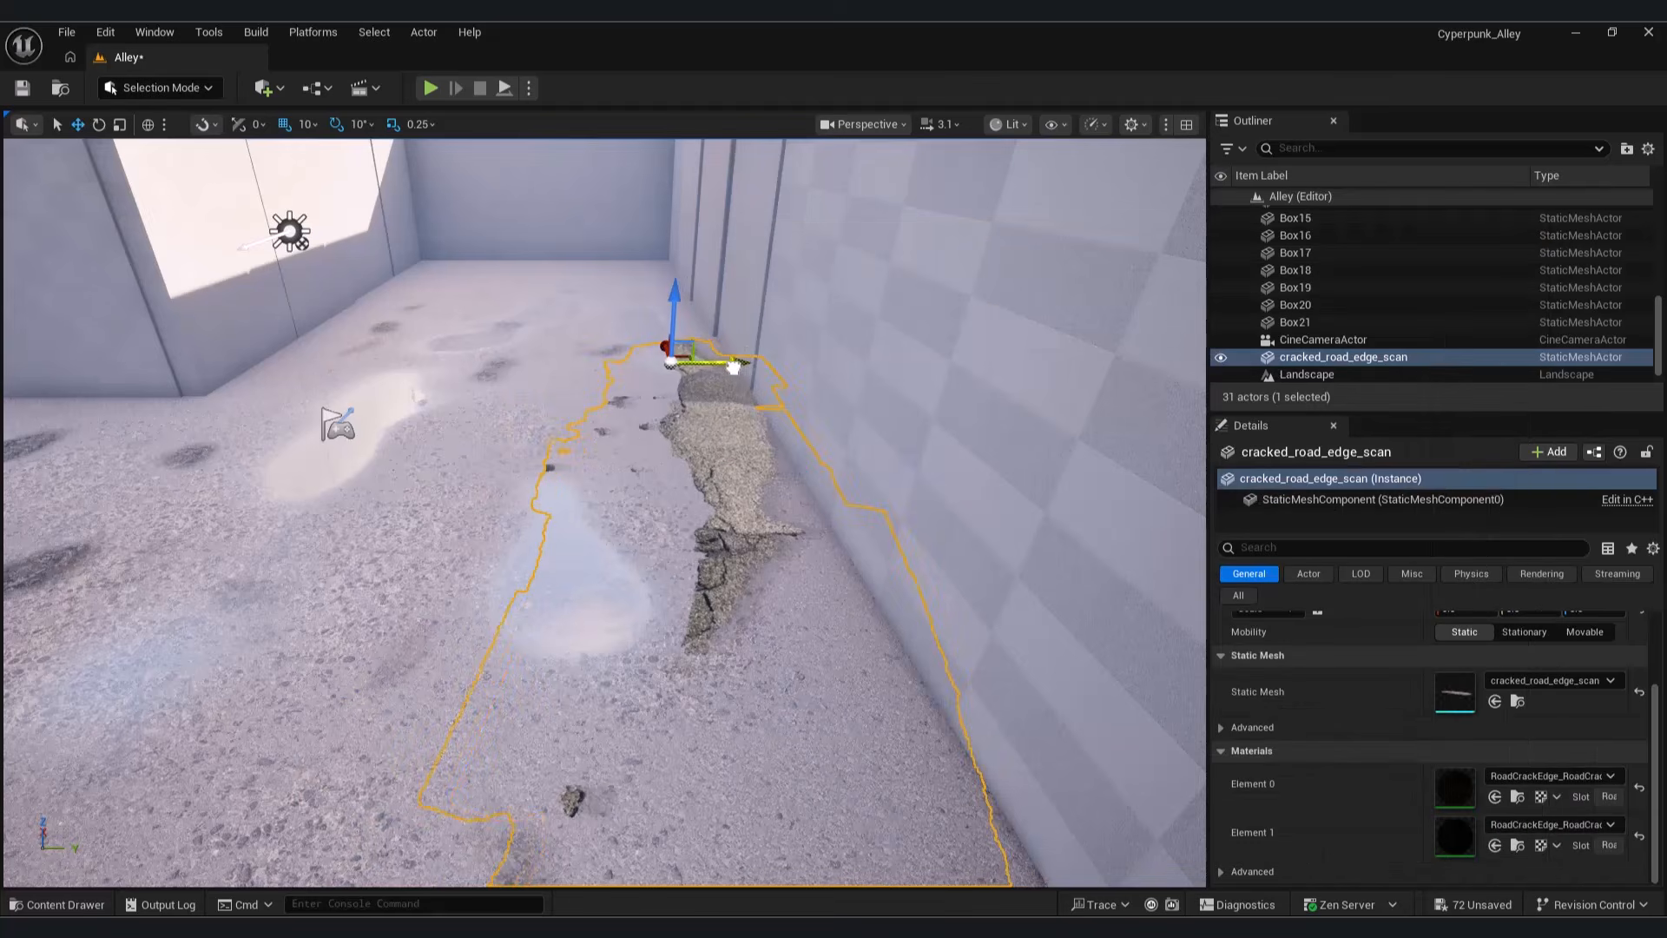
pyautogui.press('e')
pyautogui.moveTo(627, 390); pyautogui.dragTo(630, 391)
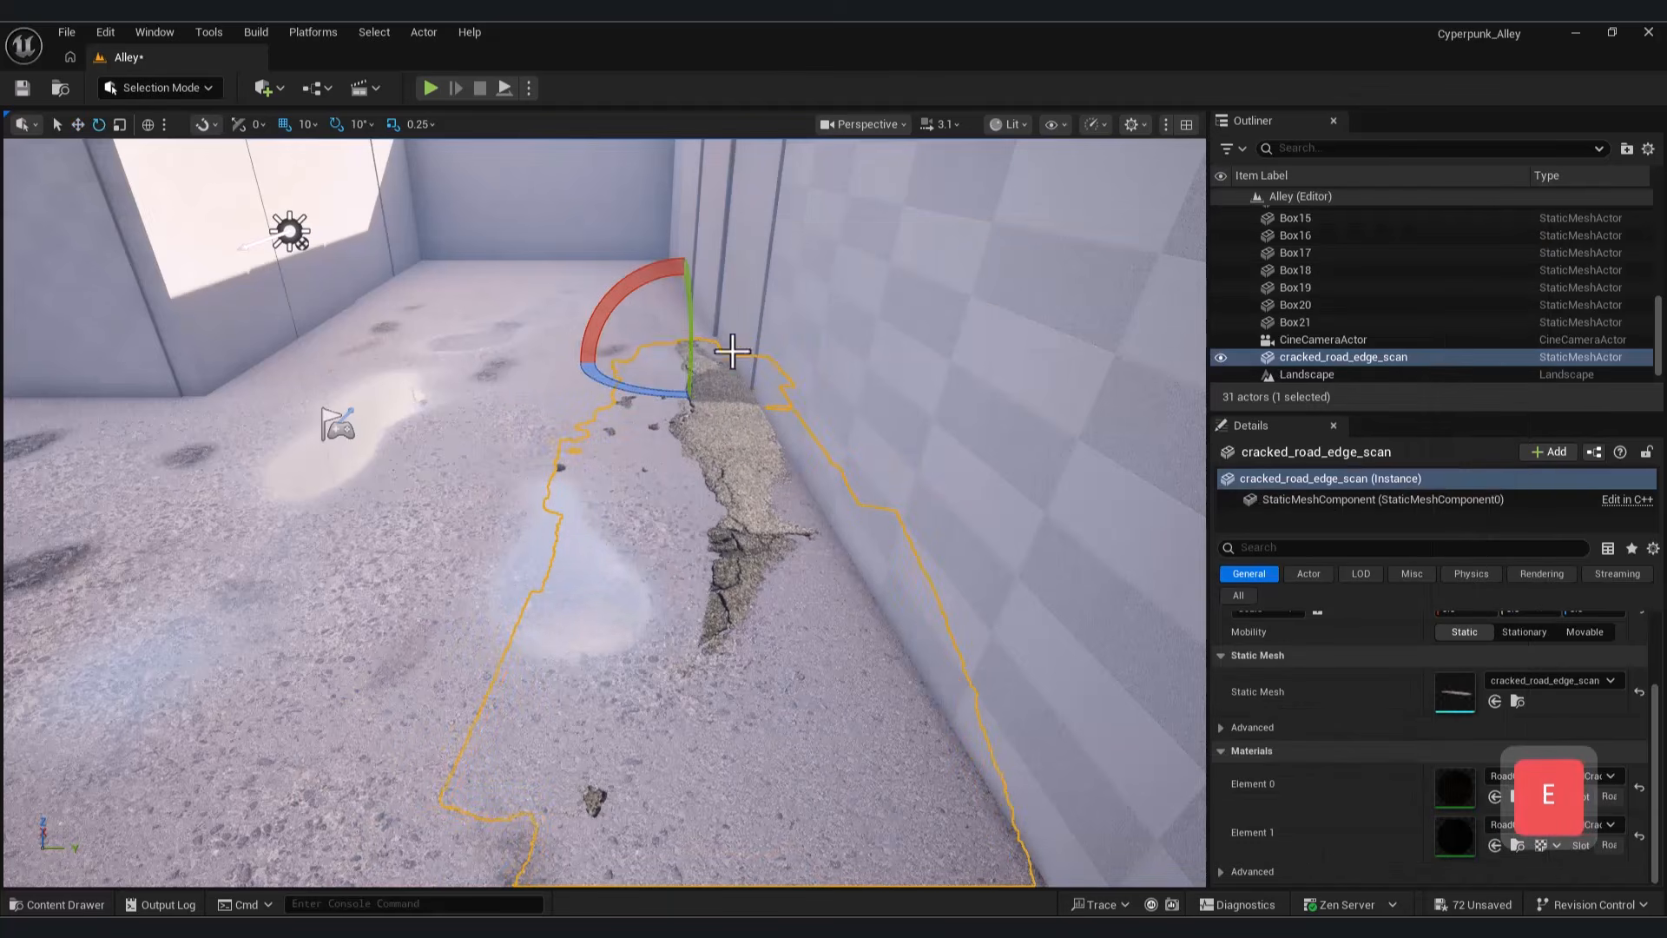
pyautogui.moveTo(682, 326); pyautogui.dragTo(672, 321)
# Step: Scale the cracked_road_edge_scan mesh uniformly to 0.25
pyautogui.press('w')
pyautogui.moveTo(680, 357); pyautogui.dragTo(647, 360, button='right')
pyautogui.press('d')
pyautogui.press('s')
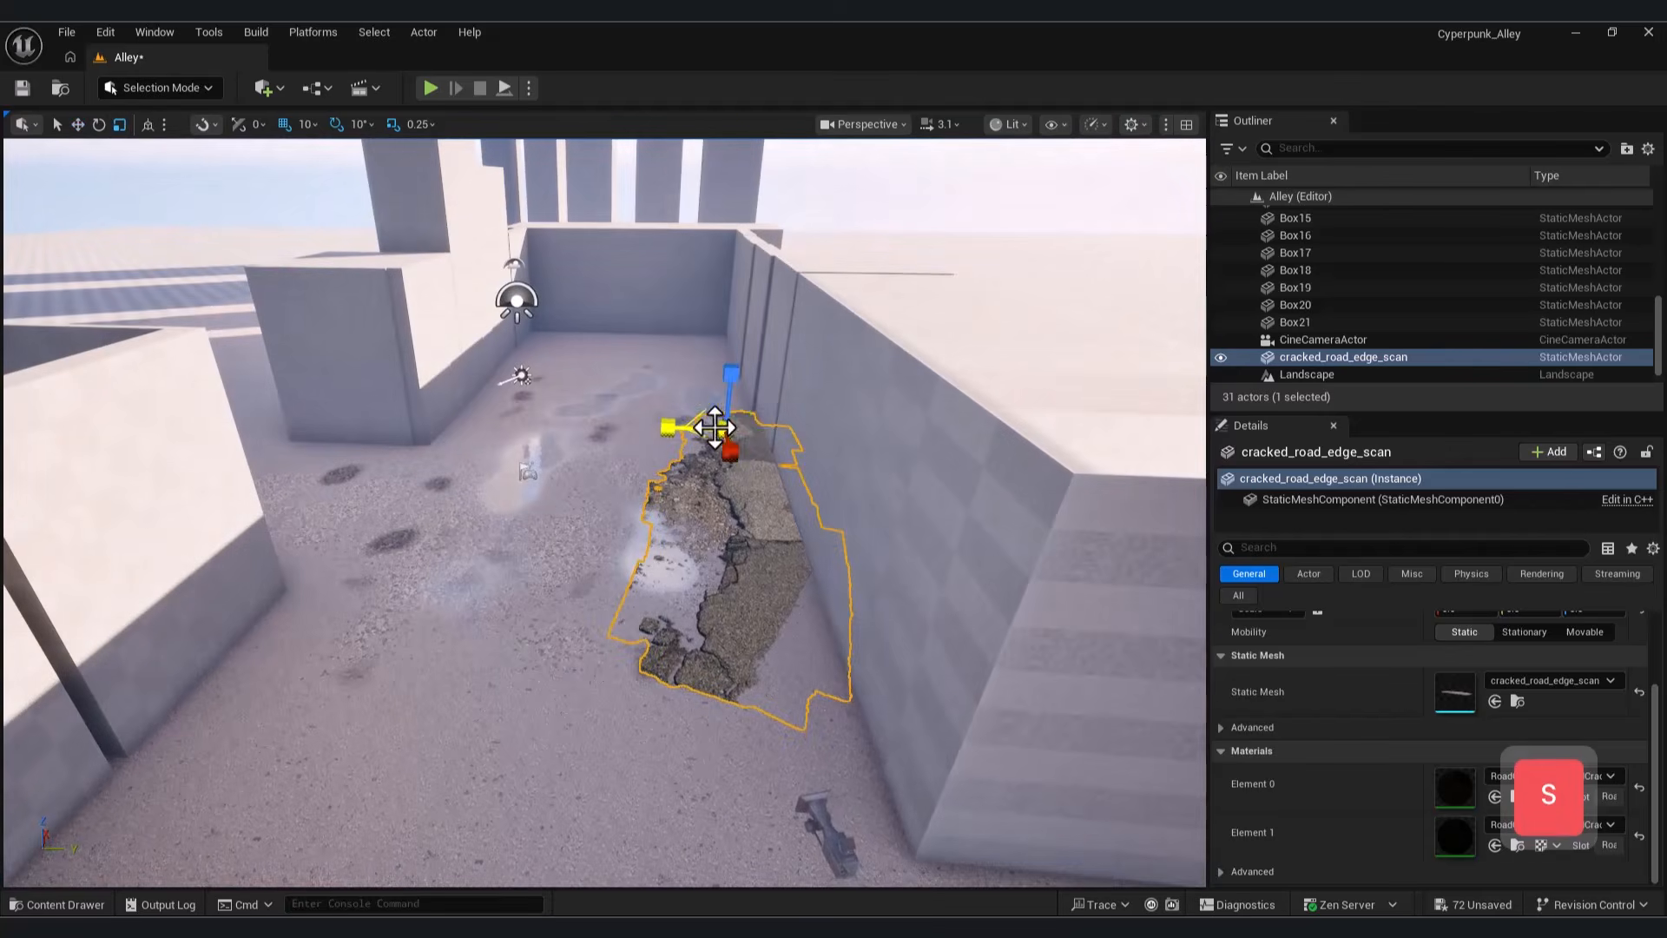
pyautogui.hotkey('ctrl', 'z')
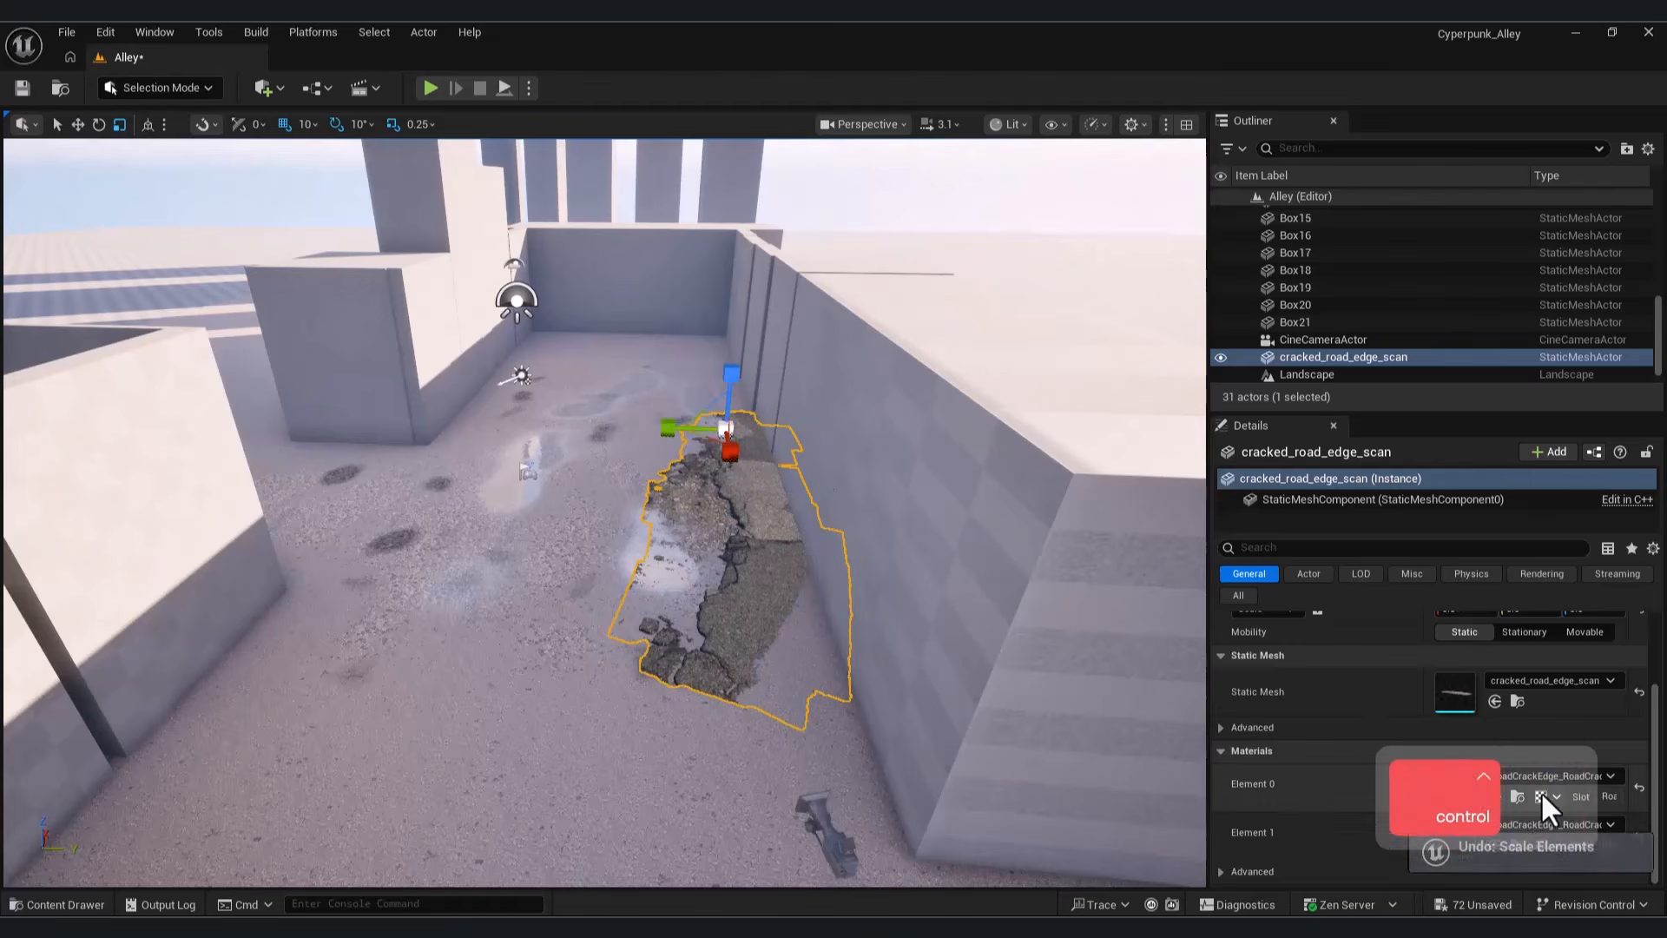
pyautogui.scroll(2, 1511, 764)
pyautogui.press('Return')
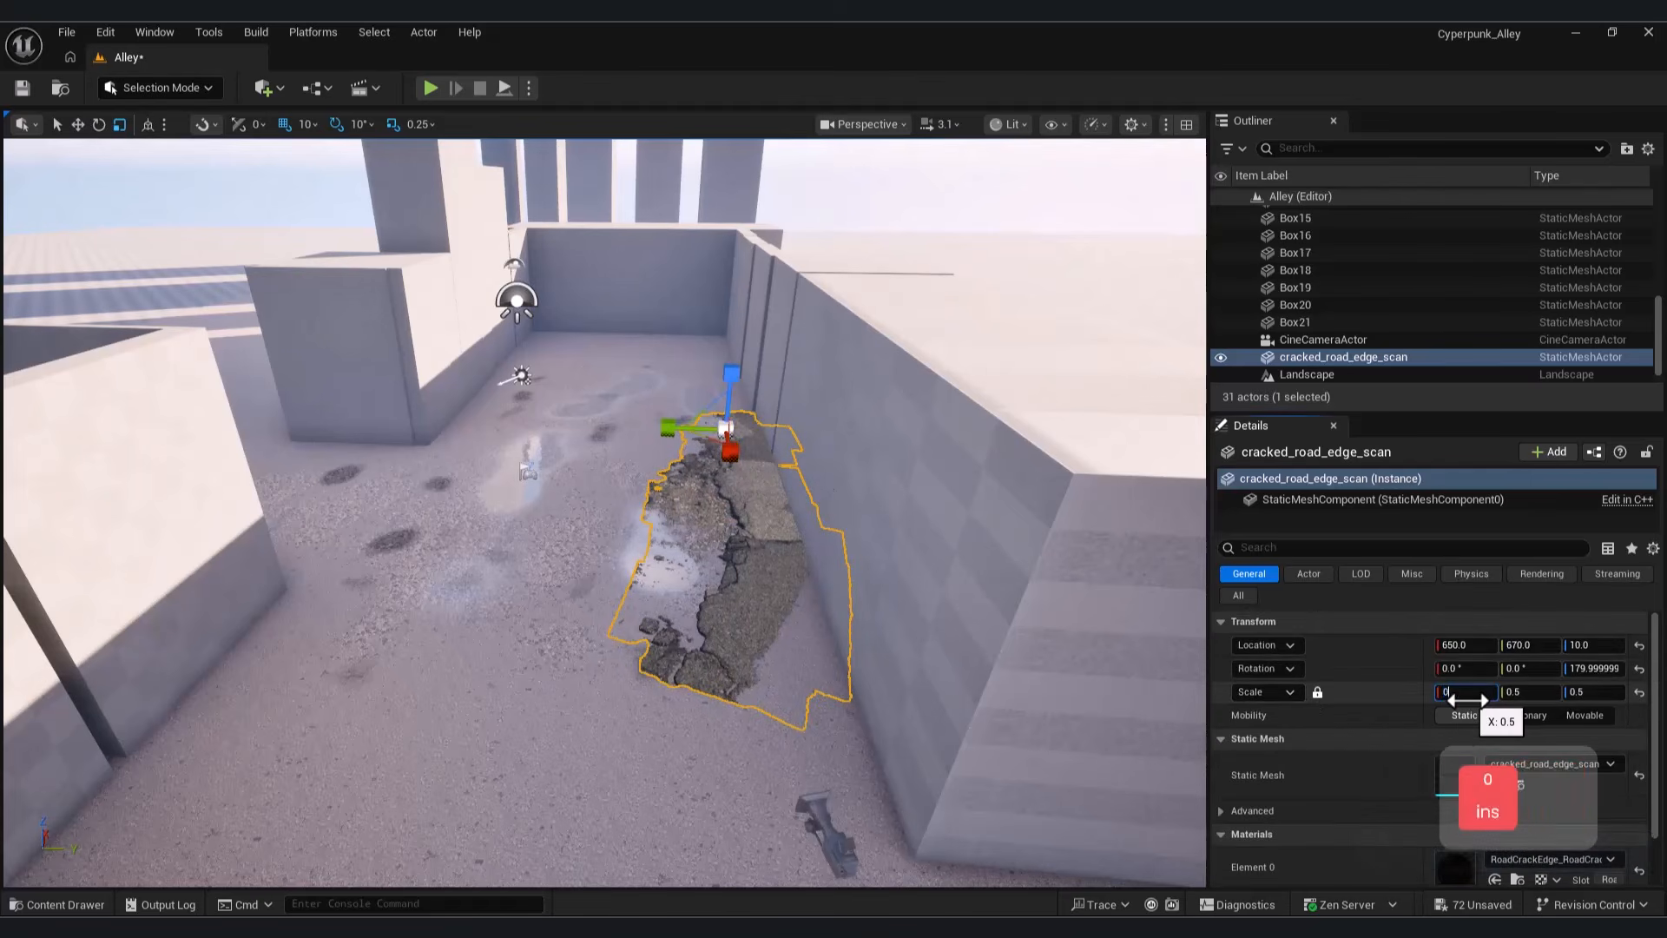
pyautogui.write('.25')
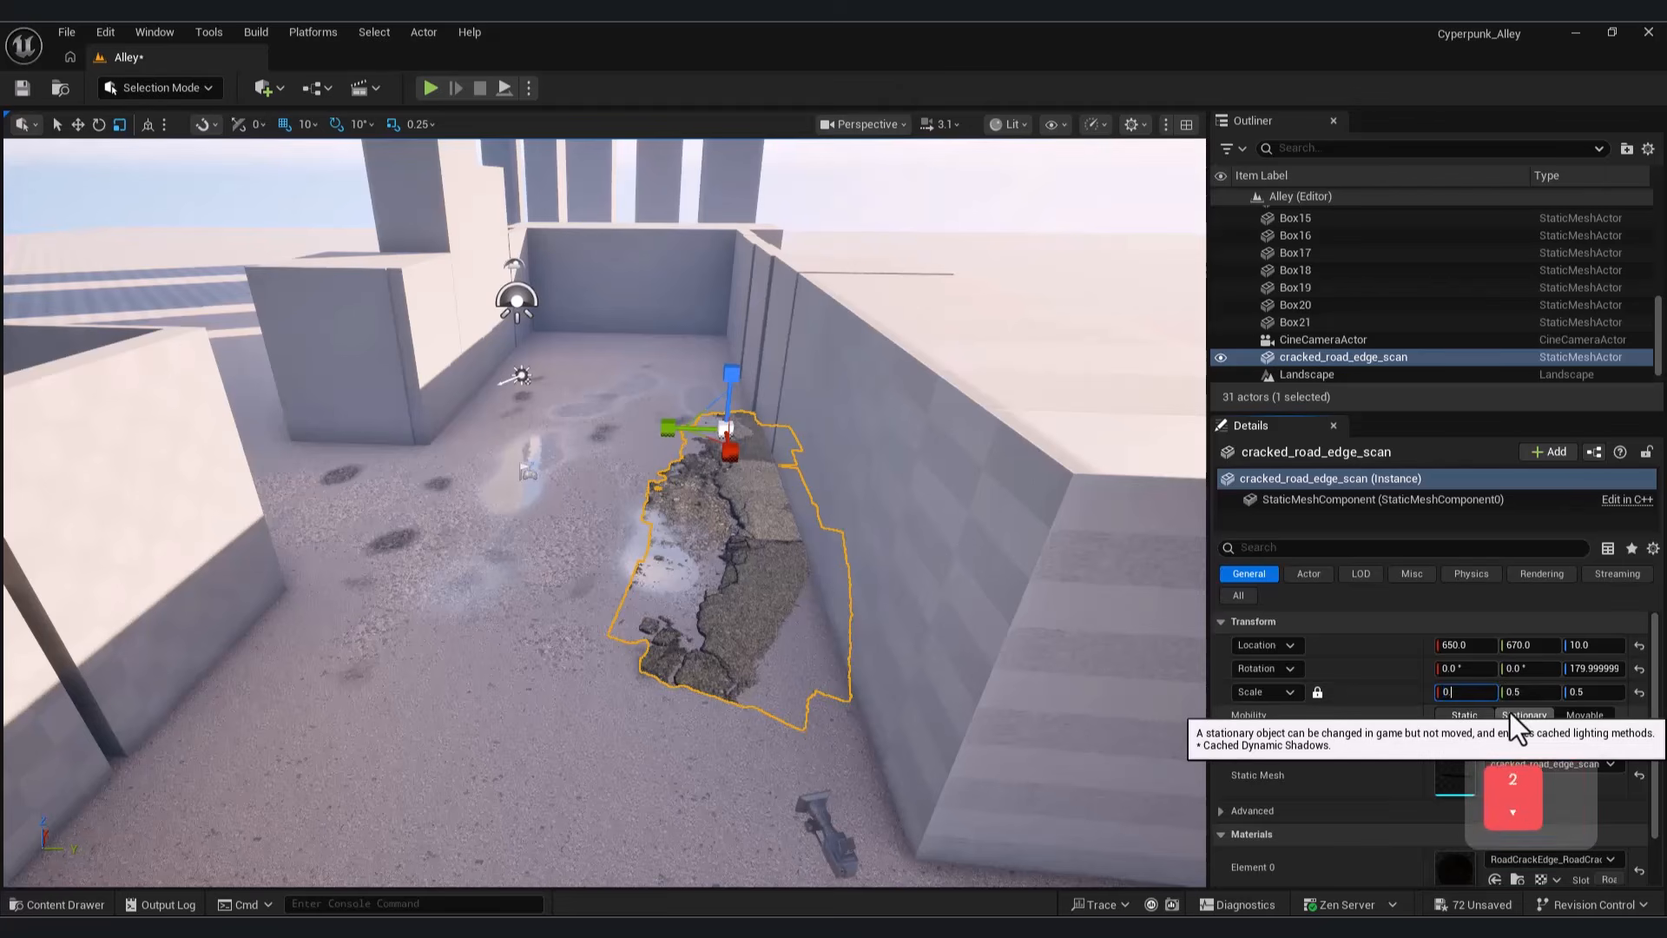
pyautogui.press('Return')
# Step: Lower the scaled road edge mesh to Z 6 and shift it to Y 690 against the wall
pyautogui.moveTo(781, 486); pyautogui.dragTo(777, 521, button='right')
pyautogui.press('w')
pyautogui.press('a')
pyautogui.press('w')
pyautogui.moveTo(707, 389); pyautogui.dragTo(708, 389)
pyautogui.moveTo(1598, 646); pyautogui.dragTo(1576, 646)
pyautogui.moveTo(765, 445)
pyautogui.mouseDown()
pyautogui.moveTo(792, 448)
pyautogui.moveTo(771, 446)
pyautogui.mouseUp()
# Step: Duplicate the road edge mesh, move the copy farther along the same wall, and adjust its rotation
pyautogui.hotkey('ctrl', 'd')
pyautogui.moveTo(782, 486); pyautogui.dragTo(955, 504, button='right')
pyautogui.press('w')
pyautogui.moveTo(603, 496); pyautogui.dragTo(53, 421)
pyautogui.press('e')
pyautogui.moveTo(143, 470); pyautogui.dragTo(159, 472)
pyautogui.moveTo(261, 521)
pyautogui.mouseDown(button='right')
pyautogui.moveTo(235, 538)
pyautogui.moveTo(252, 547)
pyautogui.mouseUp(button='right')
pyautogui.press('s')
pyautogui.press('w')
pyautogui.moveTo(321, 495); pyautogui.dragTo(599, 530)
# Step: Examine the placement of the two road edge meshes up close and through the CineCameraActor view
pyautogui.click(583, 576)
pyautogui.moveTo(584, 576); pyautogui.dragTo(469, 590, button='right')
pyautogui.click(626, 521)
pyautogui.moveTo(626, 521); pyautogui.dragTo(608, 495, button='right')
pyautogui.press('s')
pyautogui.click(521, 659)
pyautogui.press('q')
pyautogui.moveTo(521, 660); pyautogui.dragTo(608, 608, button='right')
pyautogui.click(855, 125)
pyautogui.click(868, 365)
# Step: Paste a copy of the nearest road edge mesh and move it along the wall to X 0, Y 660 in the Perspective view
pyautogui.click(1041, 750)
pyautogui.hotkey('ctrl', 'c')
pyautogui.hotkey('ctrl', 'v')
pyautogui.click(789, 124)
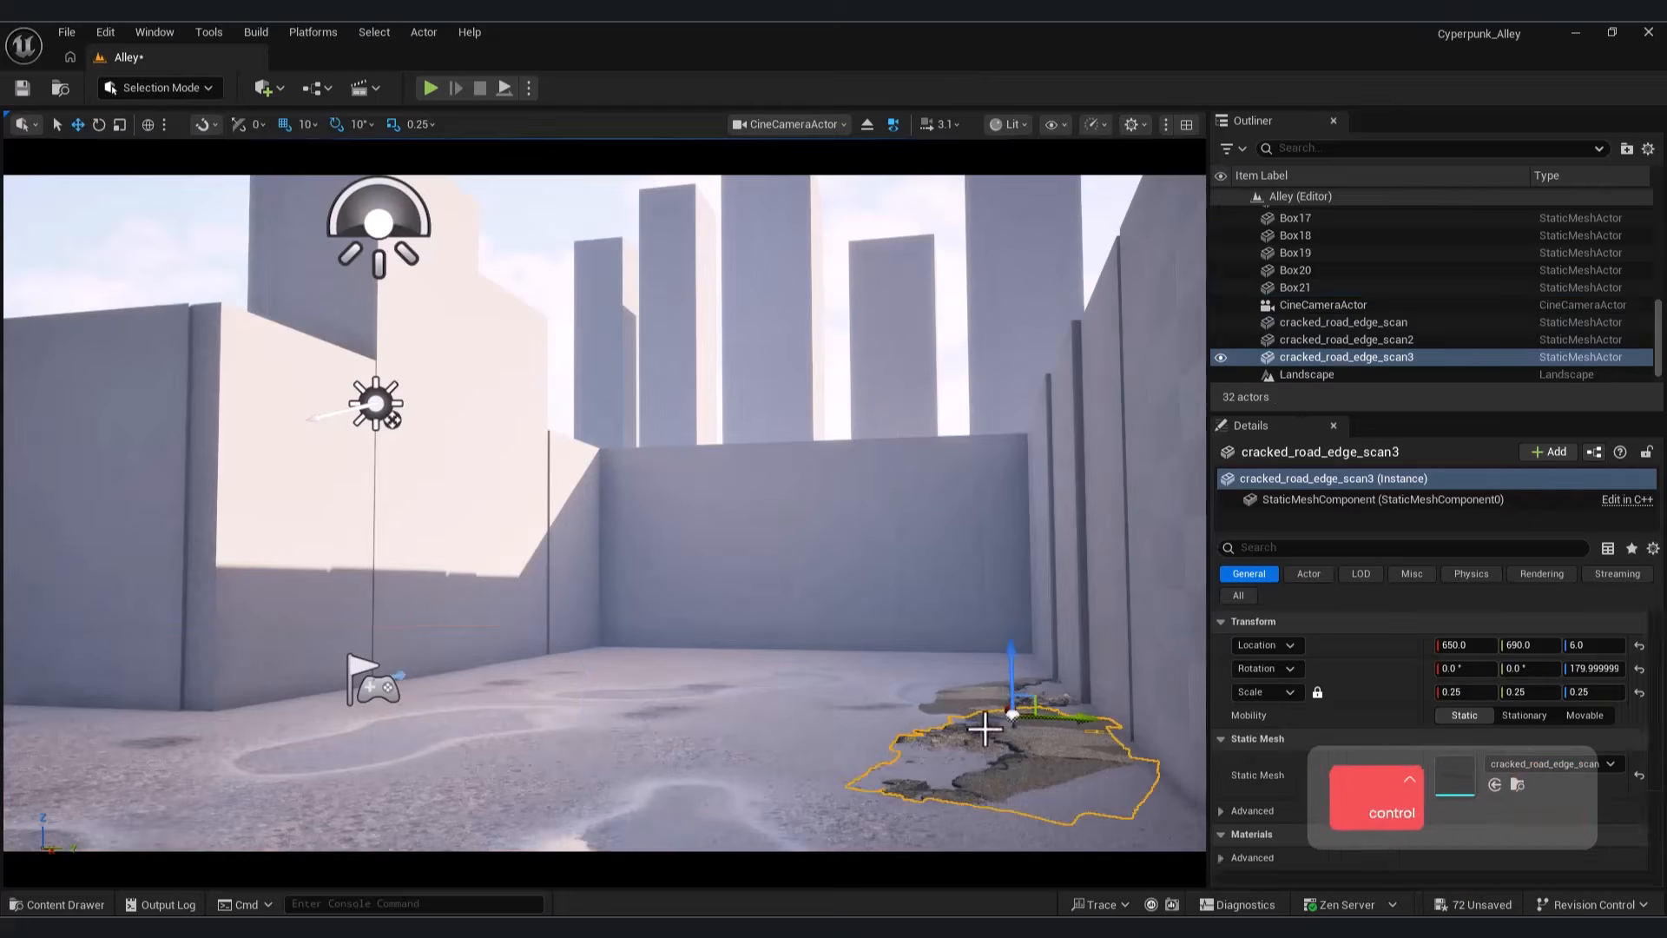
pyautogui.click(805, 195)
pyautogui.moveTo(625, 364); pyautogui.dragTo(549, 391, button='right')
pyautogui.press('s')
pyautogui.moveTo(453, 391); pyautogui.dragTo(685, 550)
# Step: Scale the new cracked_road_edge_scan3 copy uniformly to 0.12
pyautogui.click(930, 279)
pyautogui.hotkey('ctrl', 'z')
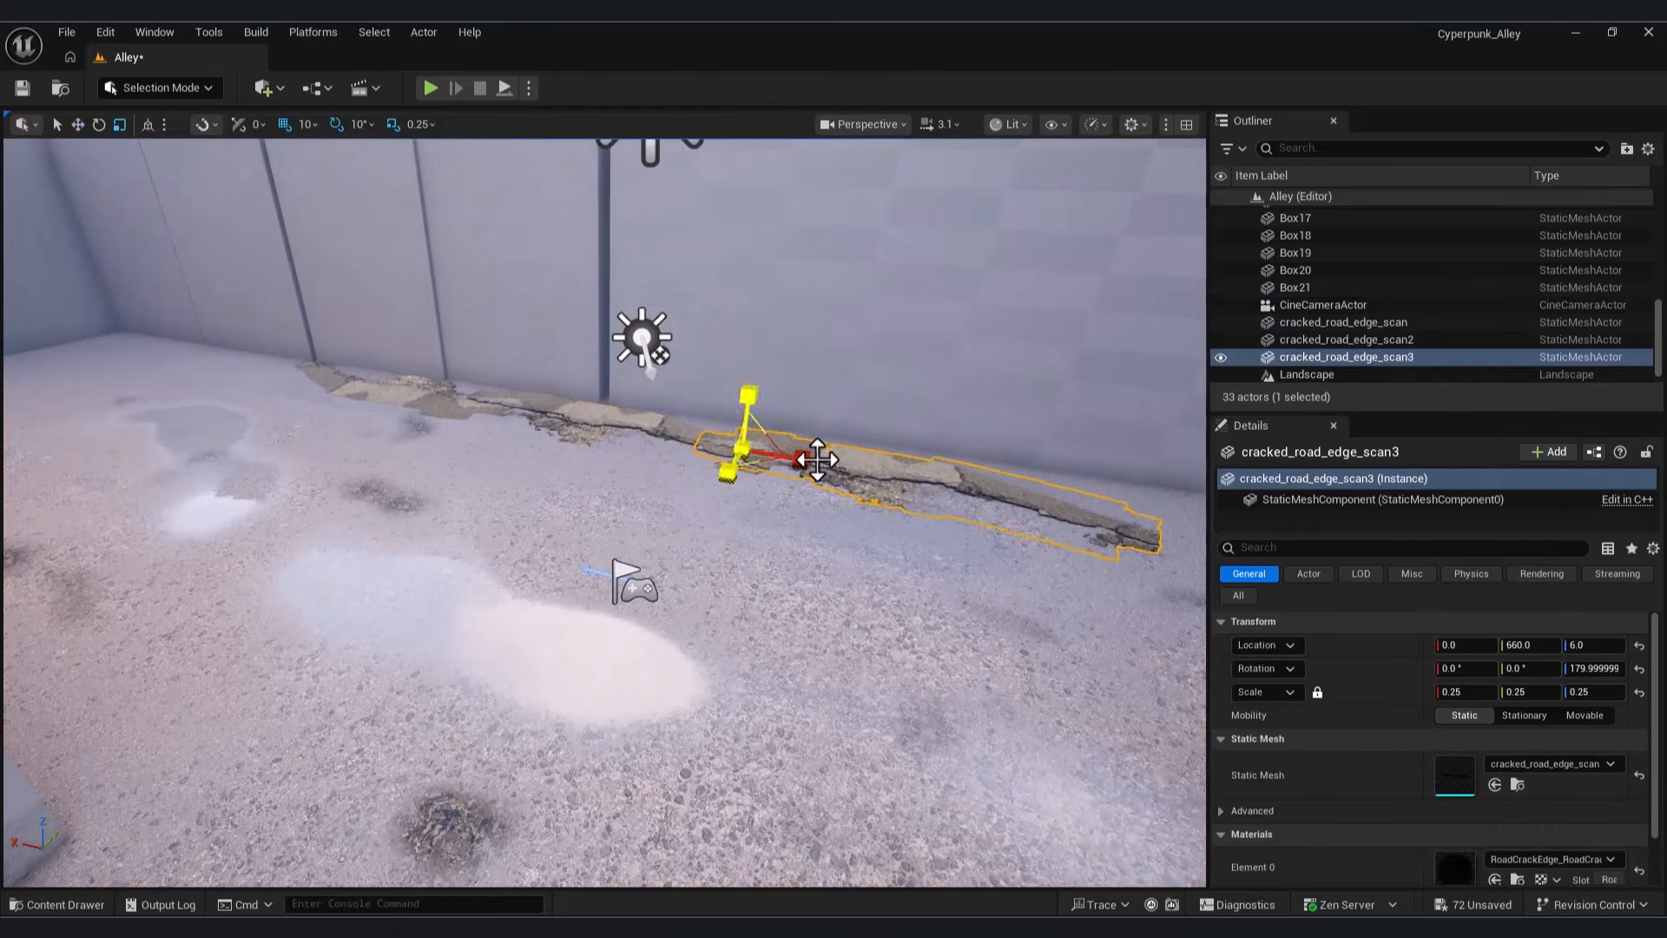
pyautogui.hotkey('ctrl', 'z')
pyautogui.click(1467, 692)
pyautogui.hotkey('ctrl', 'a')
pyautogui.write('0.12')
pyautogui.press('Return')
# Step: Move the cracked_road_edge_scan3 mesh to X 20, Y 700 against the wall and fine-tune its height
pyautogui.moveTo(833, 538); pyautogui.dragTo(599, 520, button='right')
pyautogui.press('w')
pyautogui.press('w')
pyautogui.moveTo(922, 520); pyautogui.dragTo(953, 519)
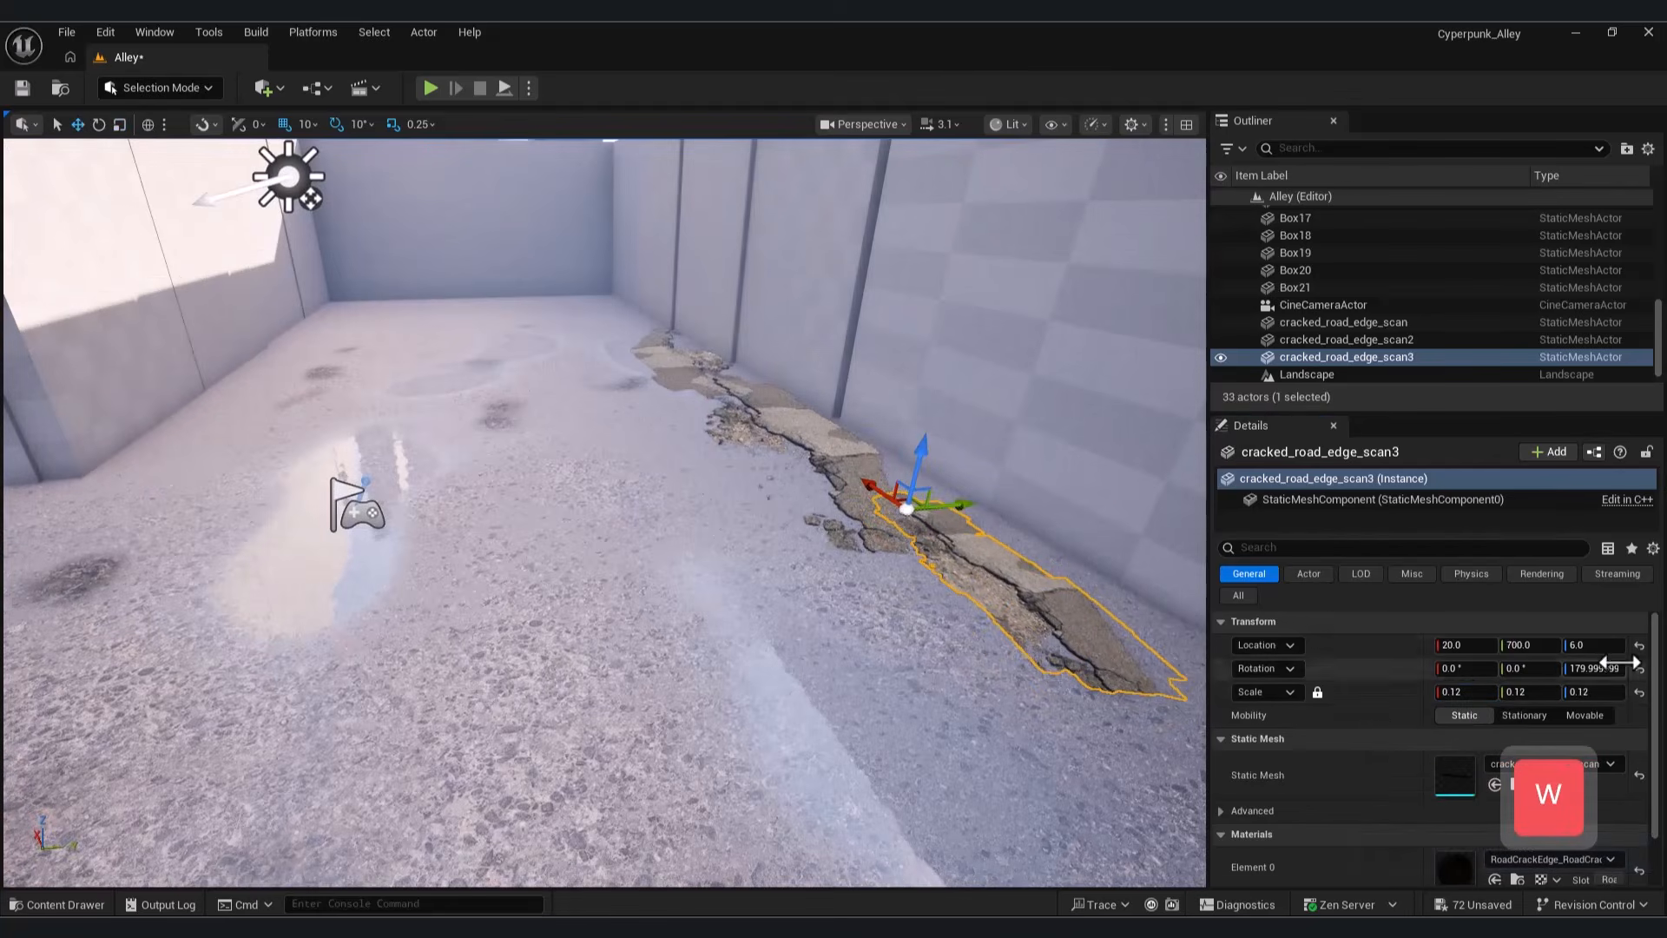
pyautogui.moveTo(1594, 645); pyautogui.dragTo(1599, 645)
# Step: In the CineCameraActor view, select cracked_road_edge_scan3 and set BaseColorFactor to 0.01 in the material instance using cracked_road_edge_scan_texture_0
pyautogui.click(892, 127)
pyautogui.click(875, 234)
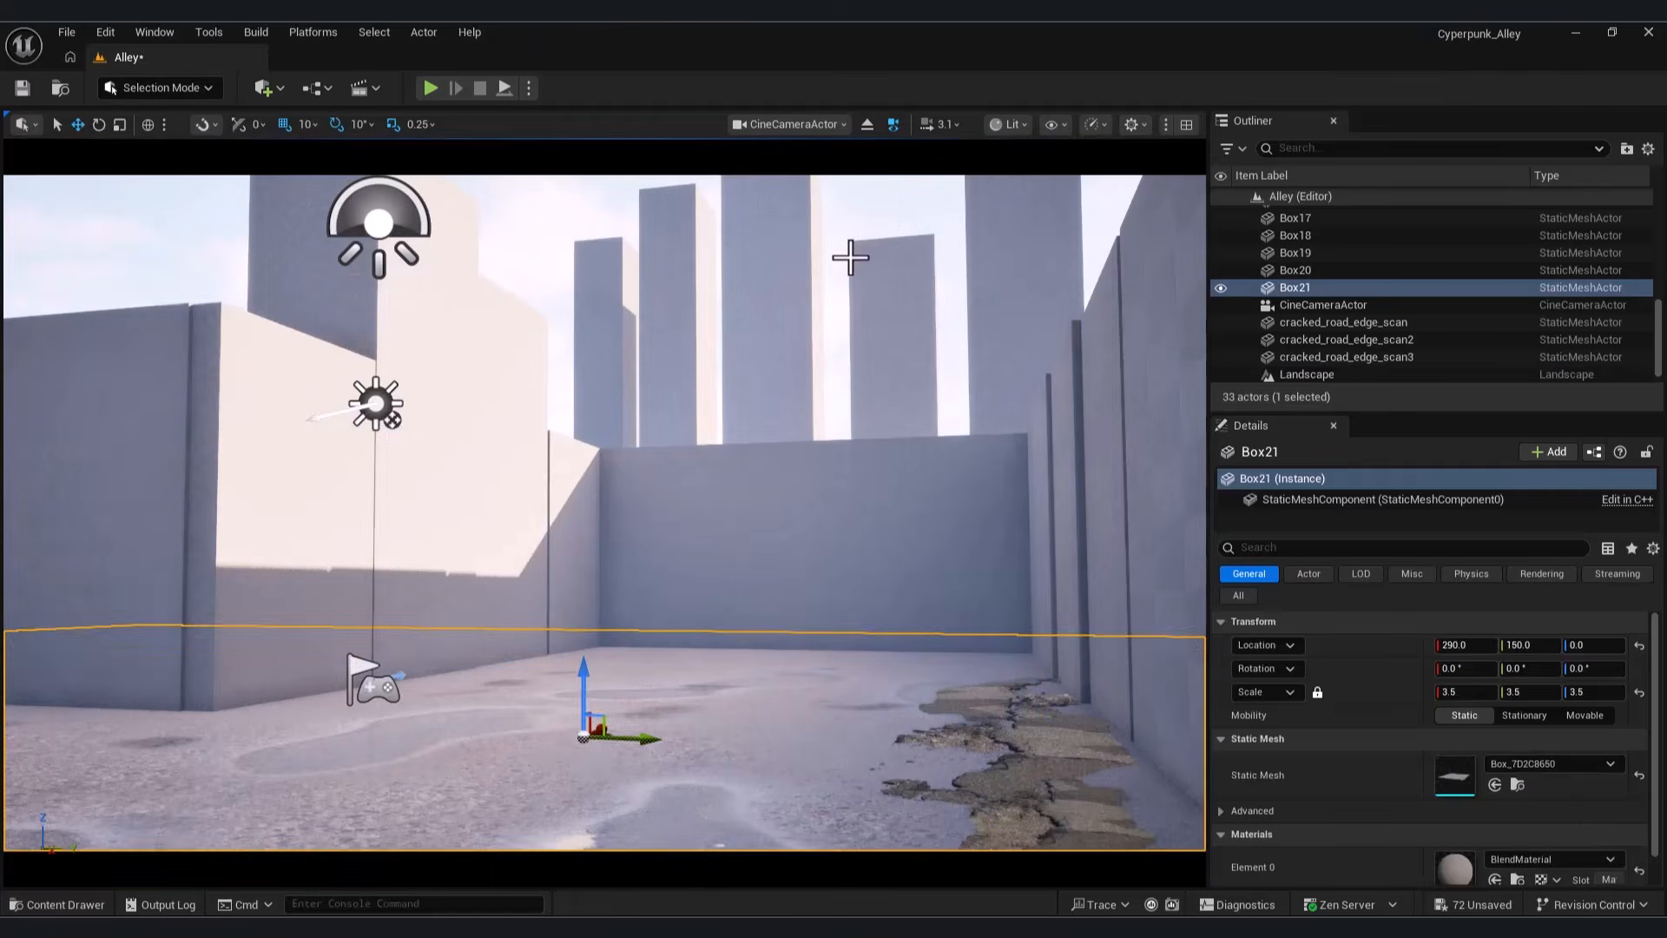
pyautogui.click(1064, 819)
pyautogui.click(956, 786)
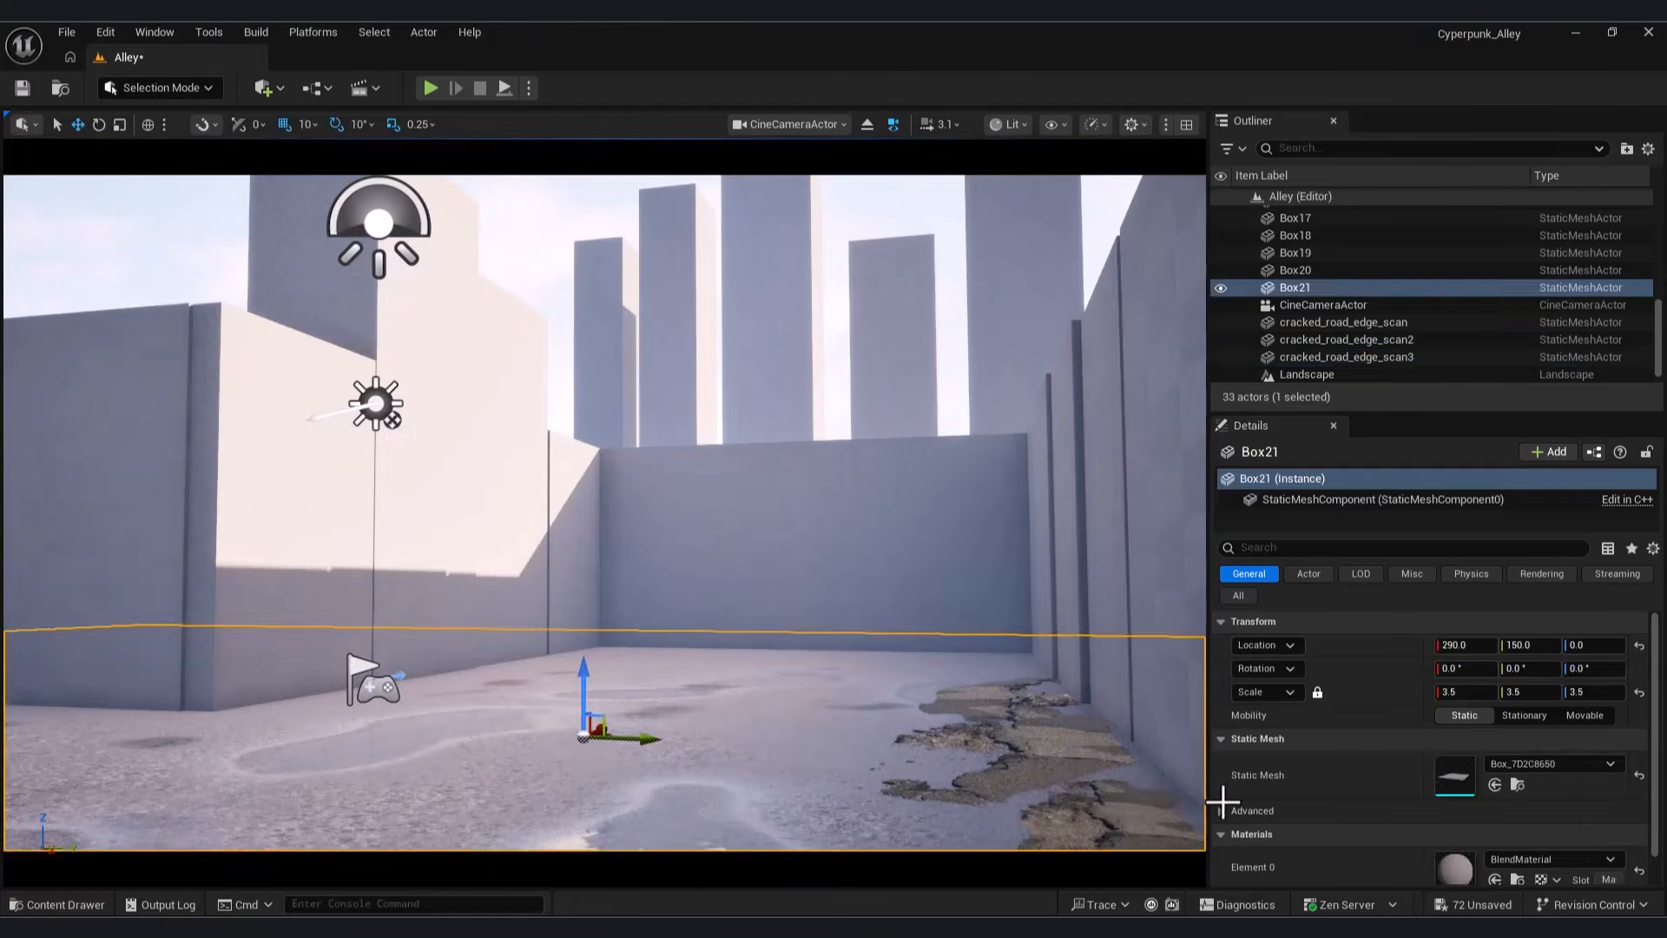
pyautogui.click(1107, 814)
pyautogui.scroll(-3, 1554, 820)
pyautogui.click(1519, 848)
pyautogui.doubleClick(522, 568)
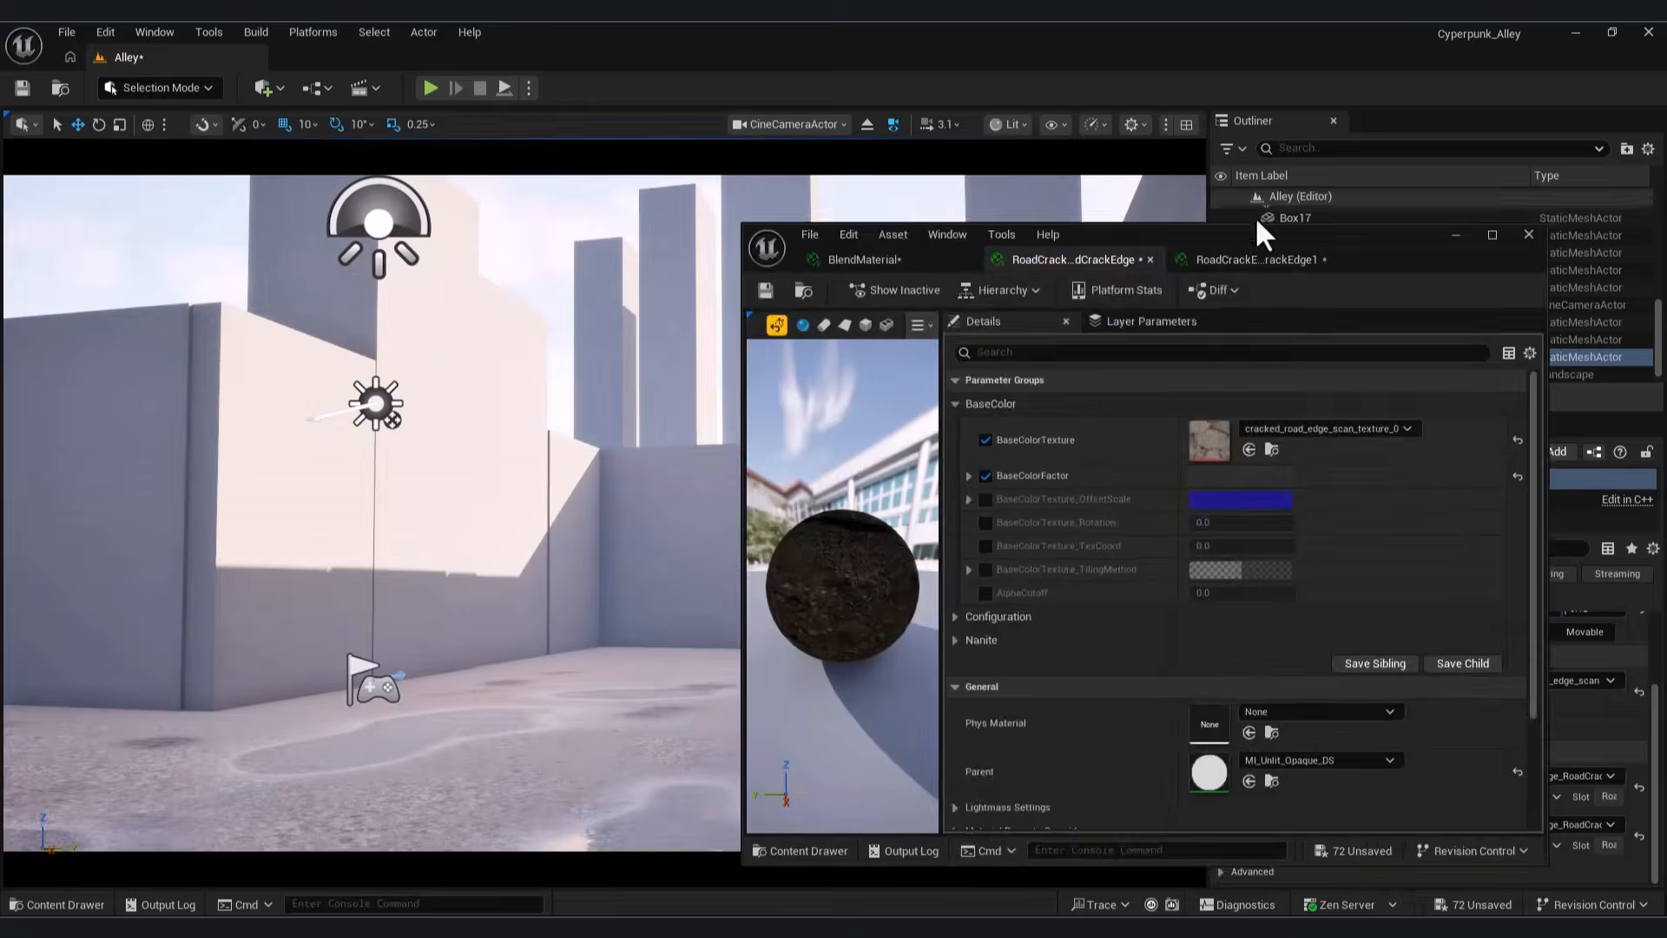
pyautogui.moveTo(1258, 217); pyautogui.dragTo(497, 217)
pyautogui.click(378, 496)
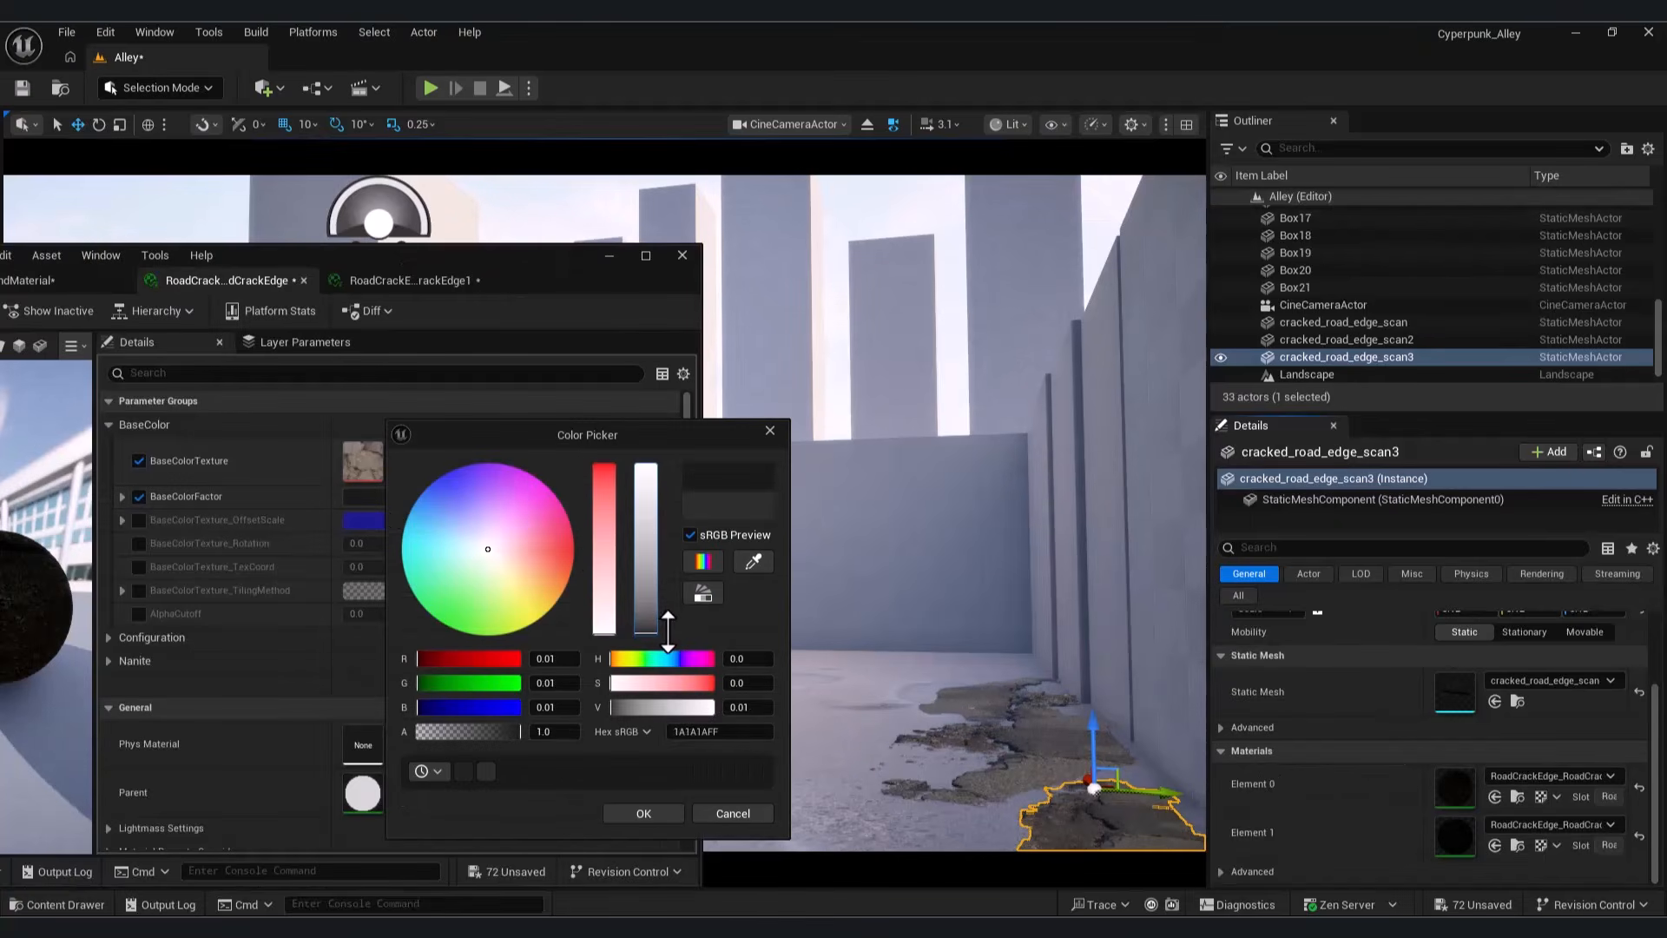
pyautogui.click(643, 812)
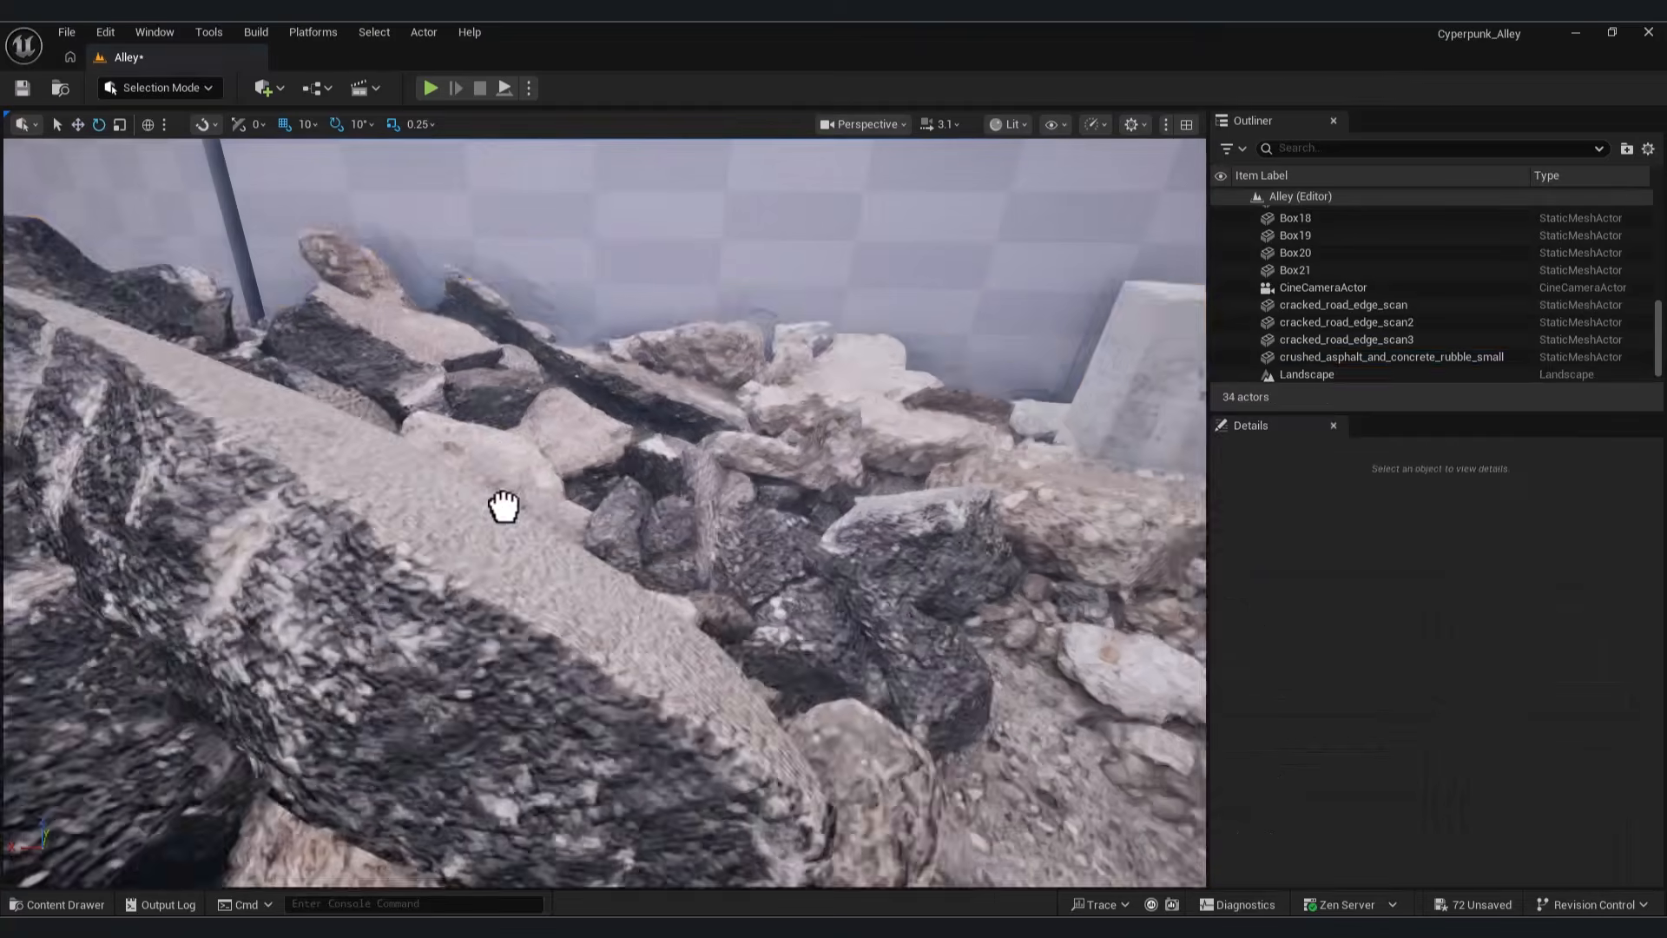
# Step: Scale the crushed_asphalt_and_concrete_rubble_small mesh uniformly to 0.12
pyautogui.moveTo(503, 506); pyautogui.dragTo(508, 512)
pyautogui.click(119, 128)
pyautogui.click(1469, 691)
pyautogui.write('0.12')
pyautogui.press('Return')
# Step: Move the rubble mesh onto the cracked road edge beside the alley wall and adjust its height
pyautogui.moveTo(782, 521); pyautogui.dragTo(647, 551, button='right')
pyautogui.press('s')
pyautogui.press('w')
pyautogui.moveTo(804, 512); pyautogui.dragTo(949, 428)
pyautogui.moveTo(949, 428); pyautogui.dragTo(963, 460, button='right')
pyautogui.press('w')
pyautogui.press('d')
pyautogui.moveTo(1593, 691); pyautogui.dragTo(1603, 645)
pyautogui.moveTo(602, 449); pyautogui.dragTo(577, 415)
# Step: Paste a copy of the rubble mesh, shift it along the road edge, and rotate it to vary the pile
pyautogui.moveTo(603, 391); pyautogui.dragTo(573, 460, button='right')
pyautogui.hotkey('ctrl', 'c')
pyautogui.hotkey('ctrl', 'v')
pyautogui.moveTo(570, 474); pyautogui.dragTo(452, 433)
pyautogui.press('e')
pyautogui.moveTo(424, 410); pyautogui.dragTo(385, 451)
pyautogui.click(426, 510)
# Step: Switch to the CineCameraActor view and check the rubble placement along the wall
pyautogui.click(866, 125)
pyautogui.click(923, 239)
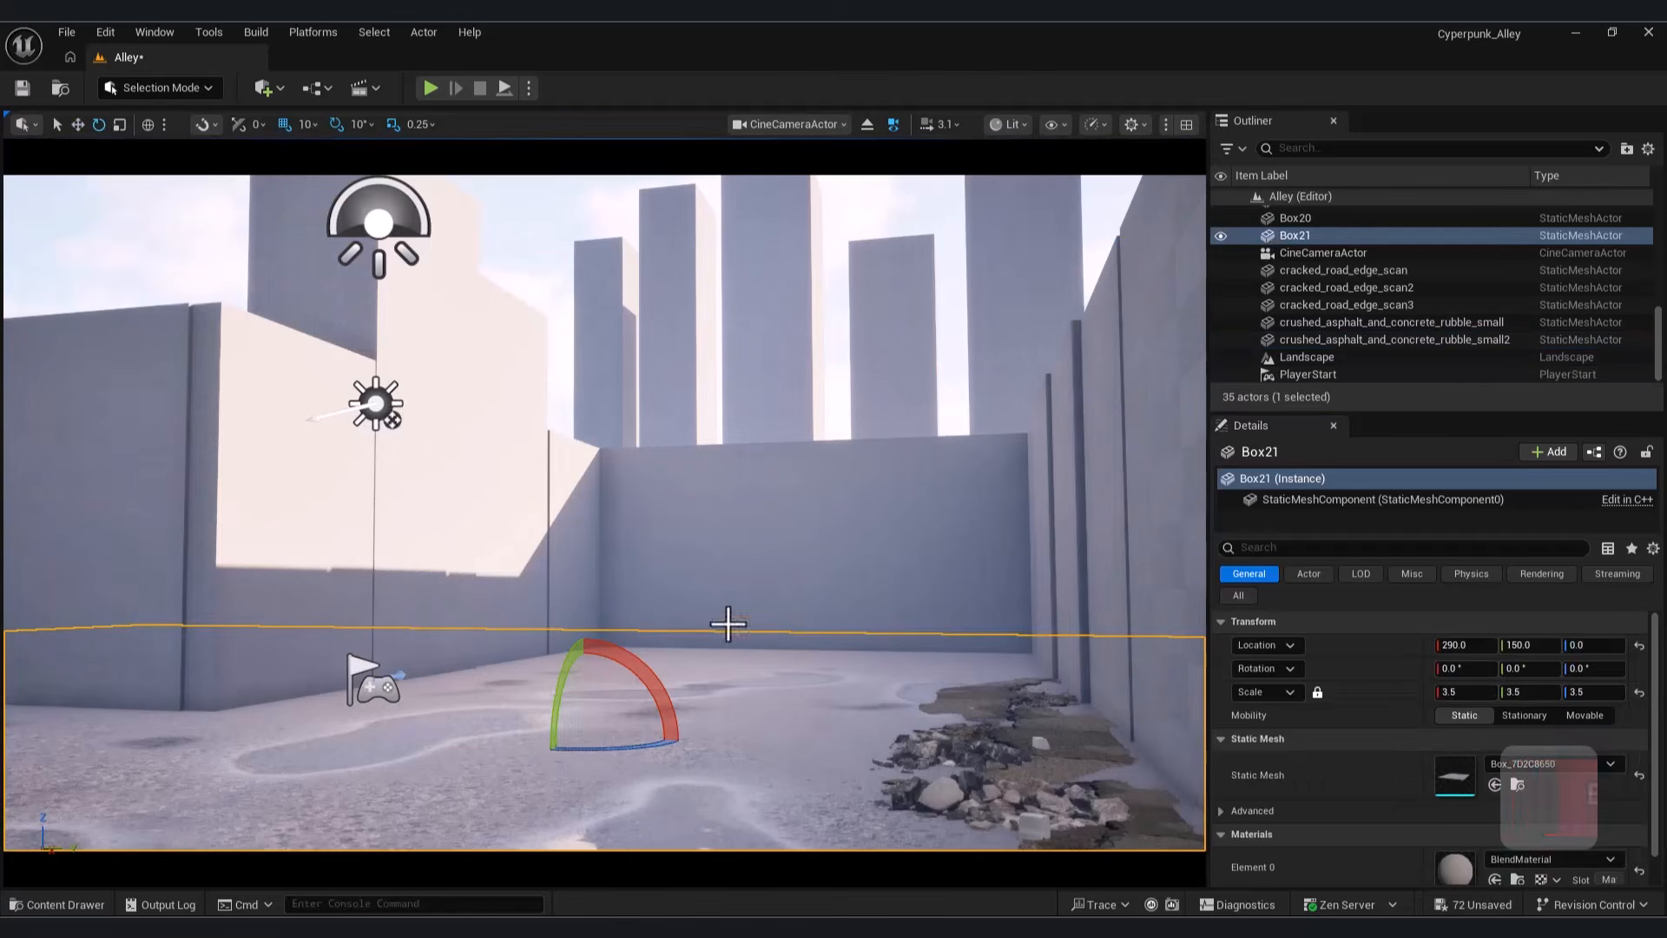
pyautogui.click(941, 786)
pyautogui.press('w')
pyautogui.click(816, 364)
pyautogui.click(487, 694)
# Step: Filter the Fab content folder to show only material instances
pyautogui.click(91, 904)
pyautogui.click(67, 598)
pyautogui.click(390, 498)
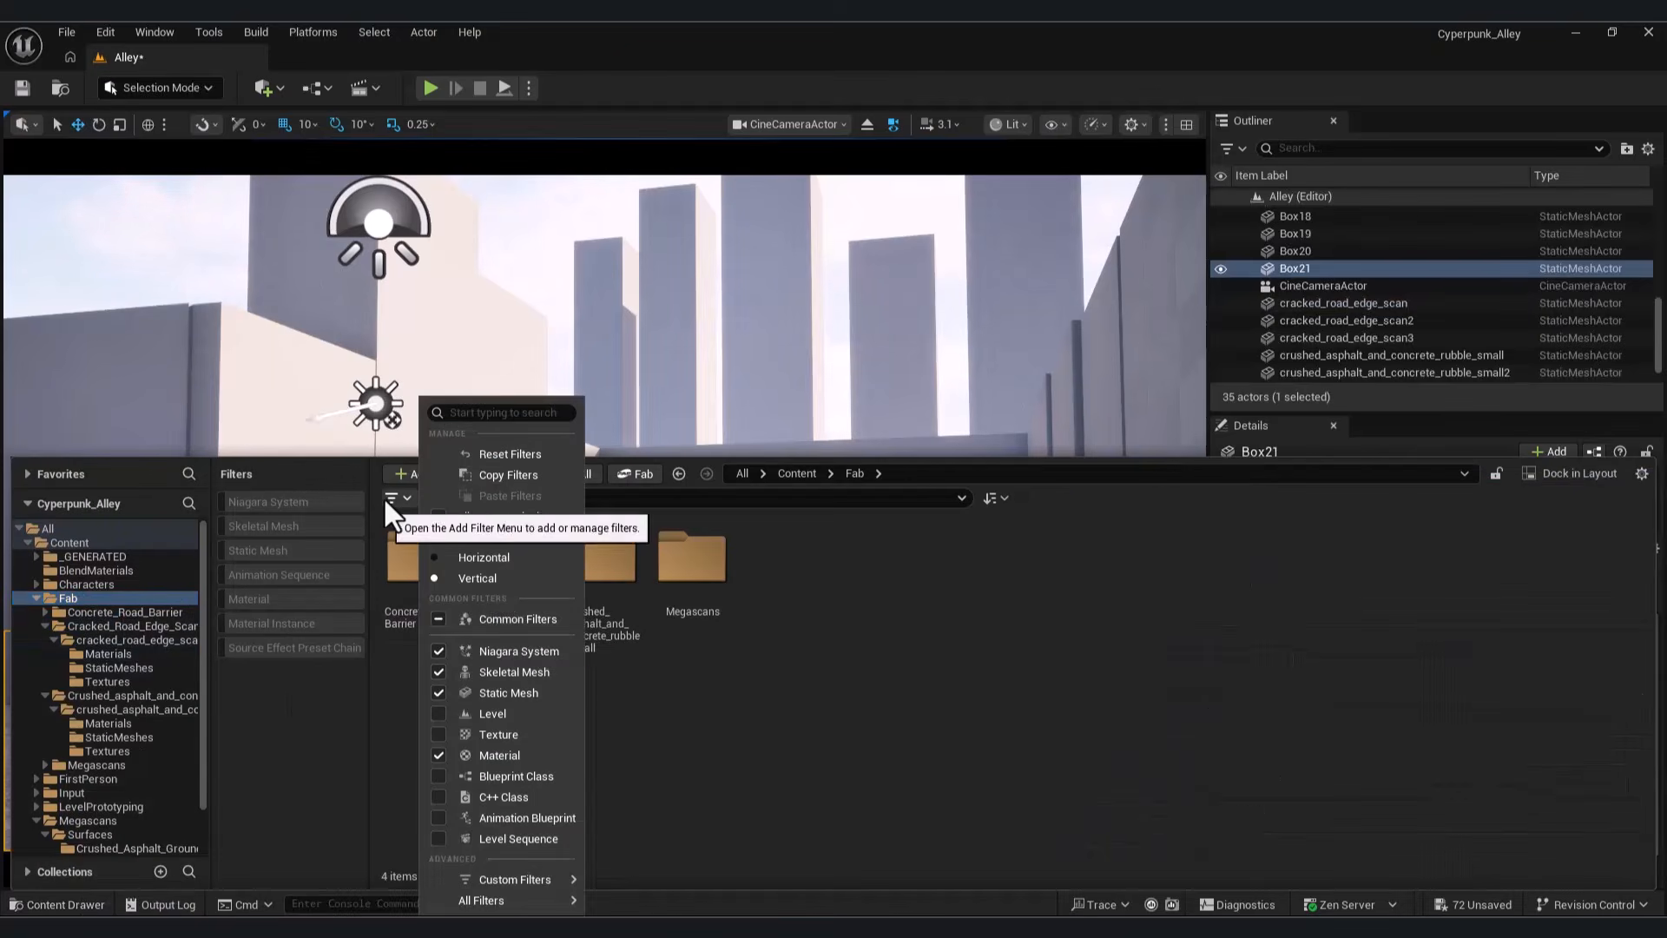
pyautogui.click(742, 713)
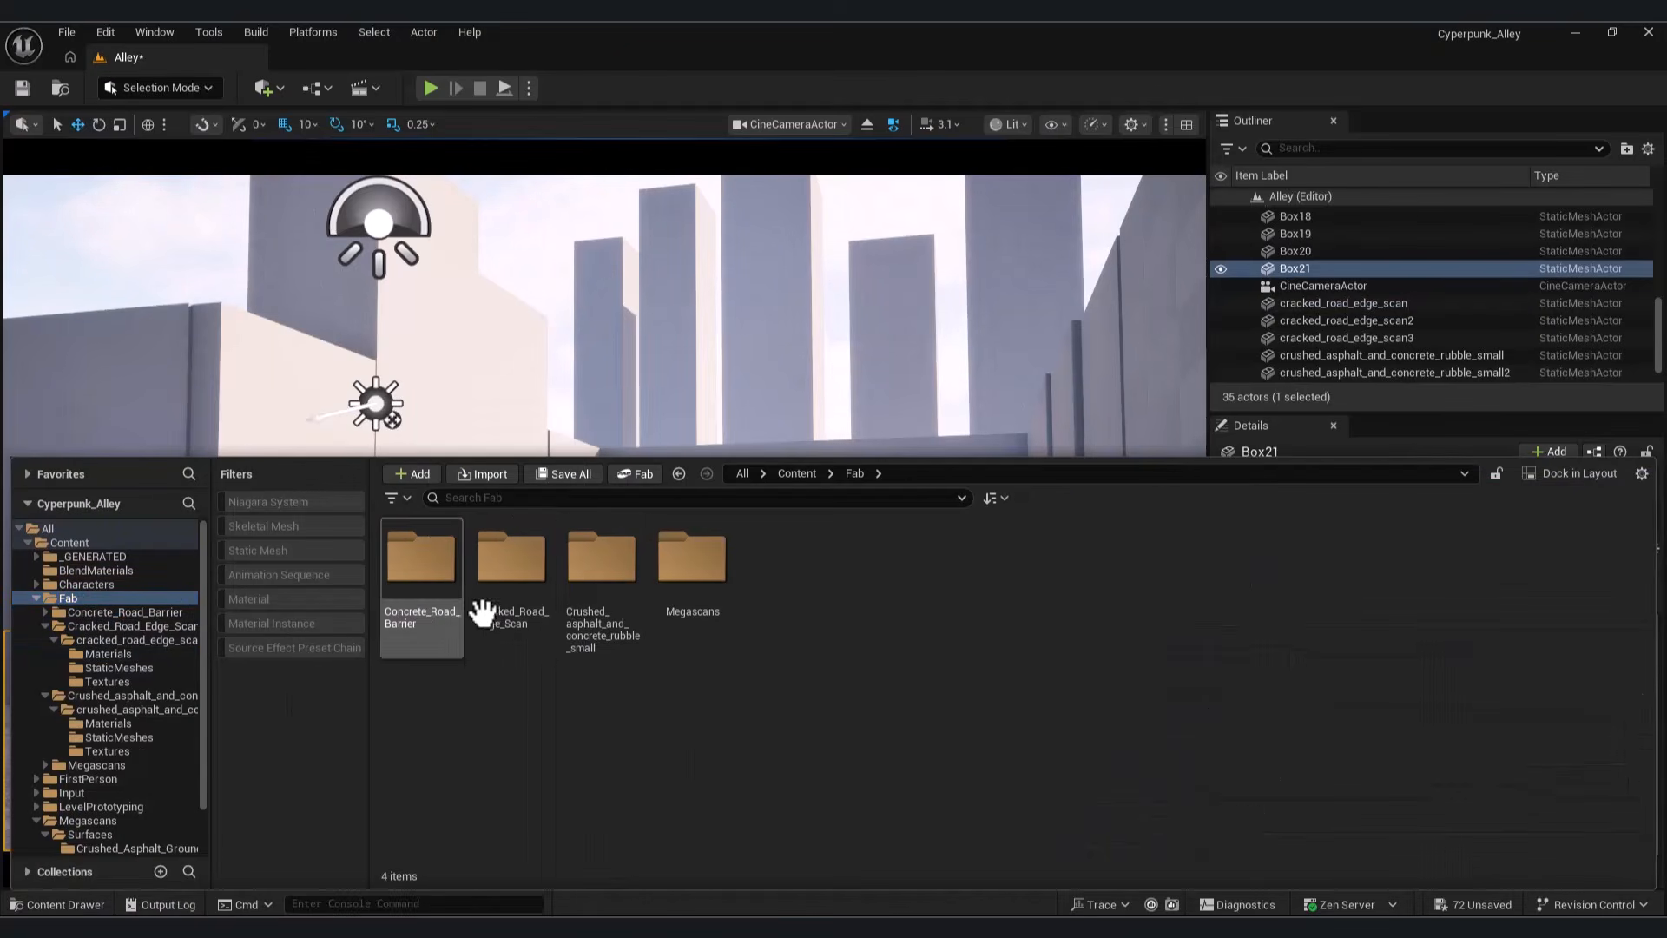
pyautogui.click(405, 496)
pyautogui.click(276, 565)
pyautogui.press('a')
pyautogui.click(271, 623)
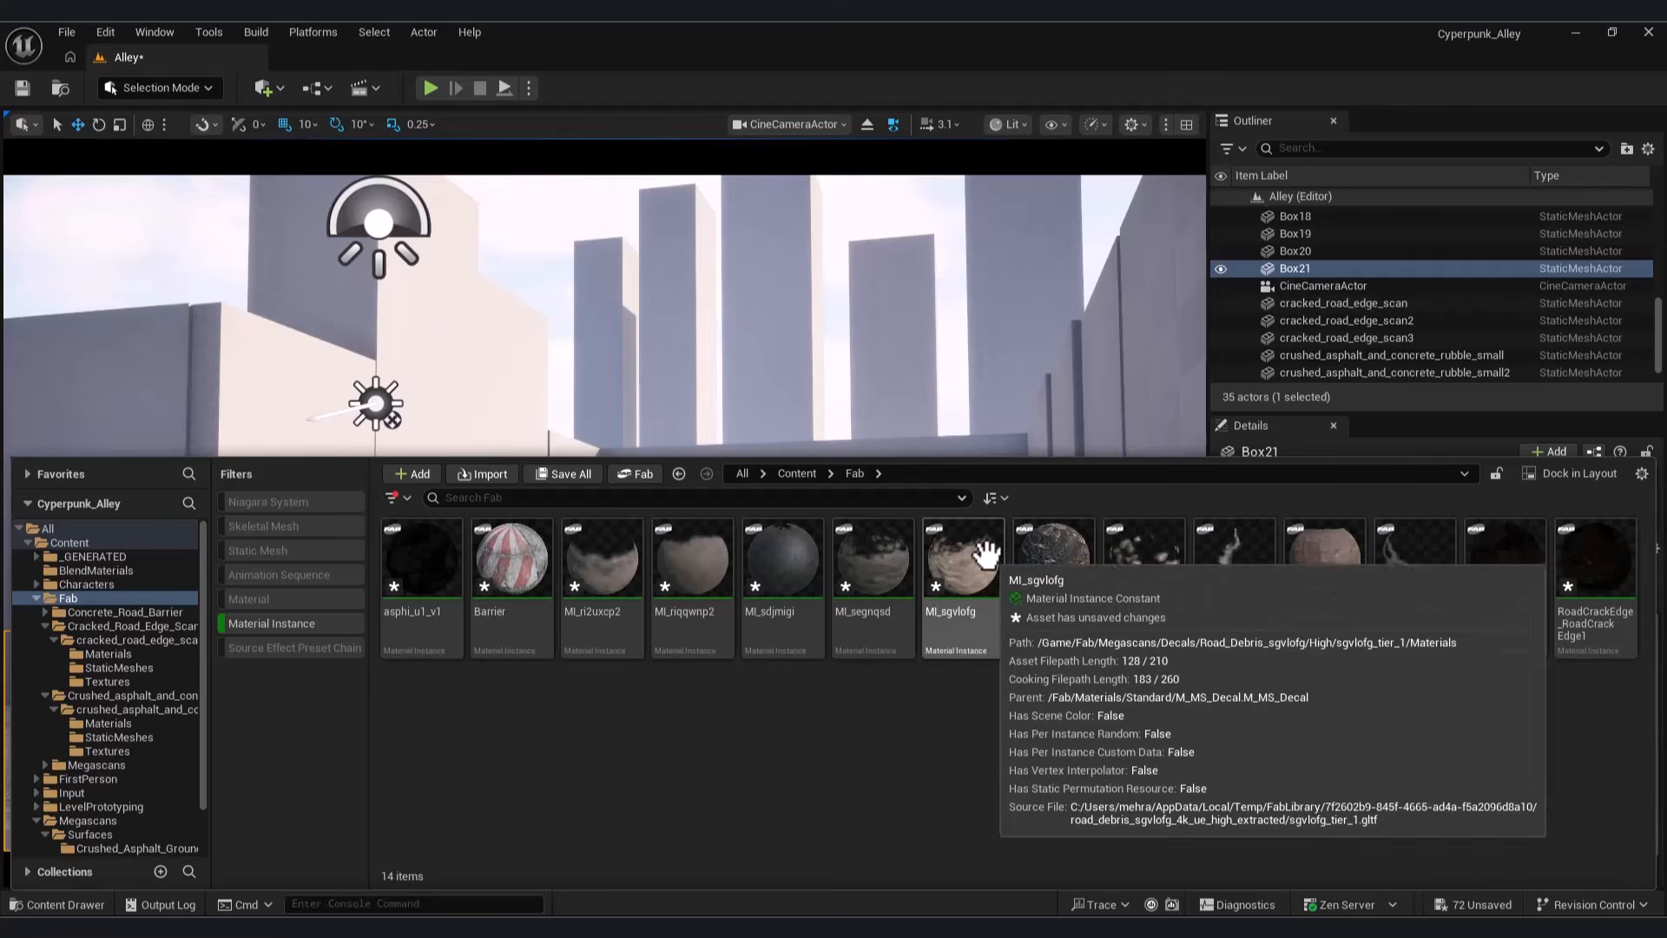
# Step: Place the MI_segnqsd pothole decal on the alley ground and slide it toward the corner of the opposite wall in Perspective view
pyautogui.moveTo(873, 560); pyautogui.dragTo(767, 786)
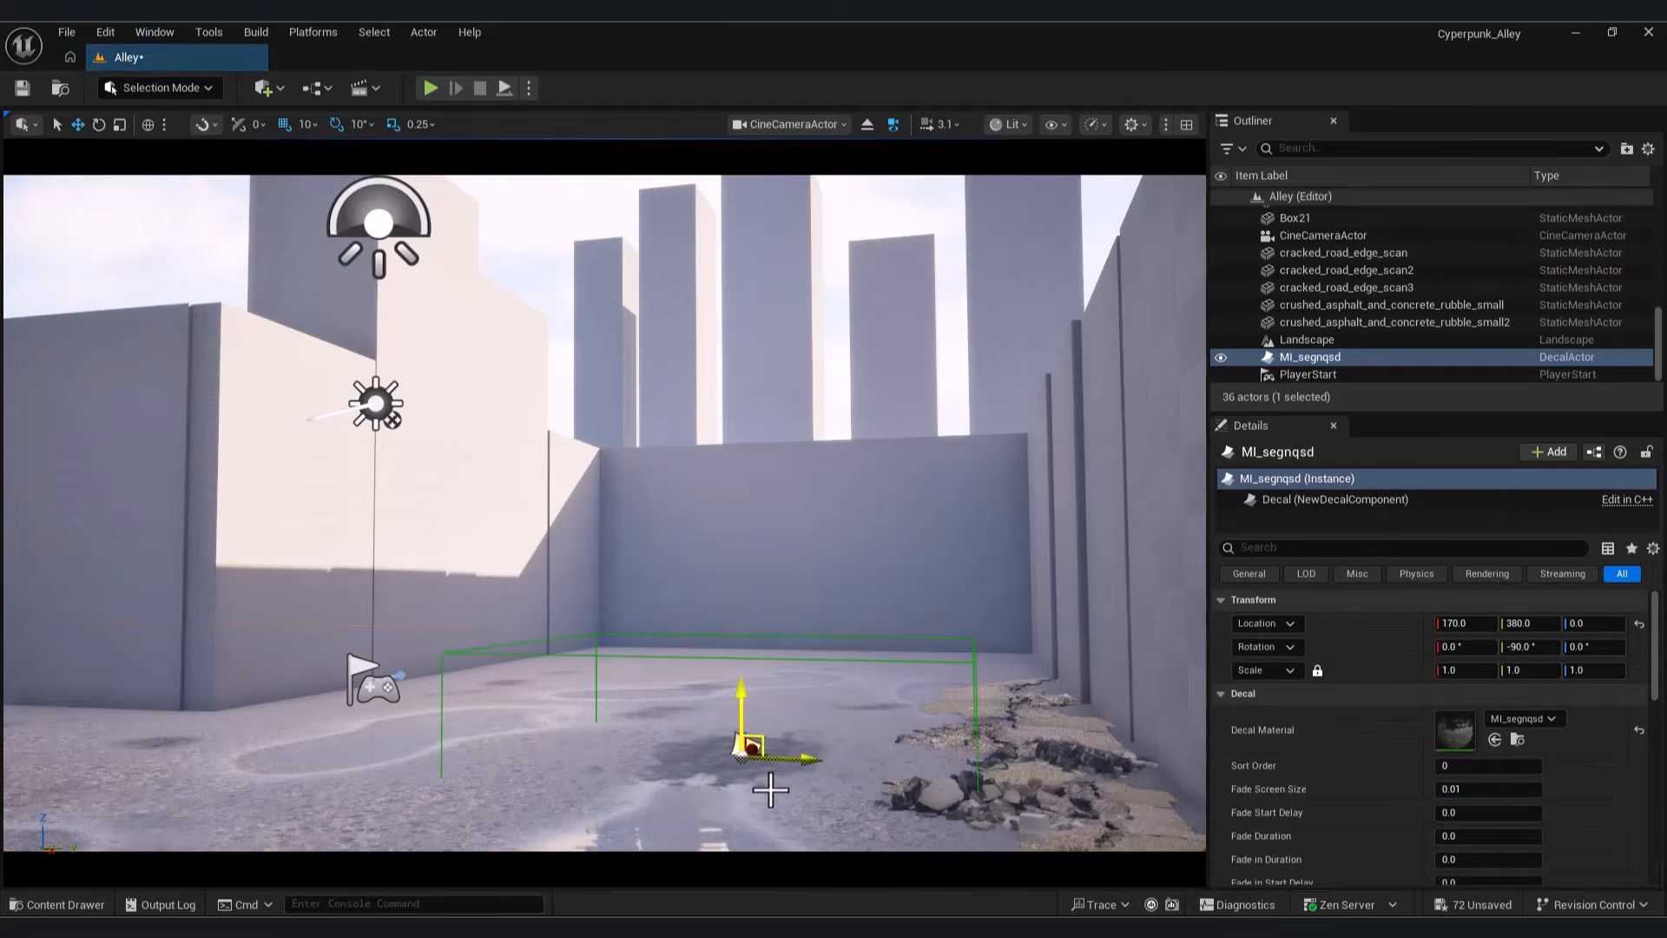
pyautogui.click(789, 124)
pyautogui.click(826, 190)
pyautogui.press('a')
pyautogui.press('w')
pyautogui.press('s')
pyautogui.press('d')
pyautogui.moveTo(710, 511); pyautogui.dragTo(276, 533)
pyautogui.moveTo(211, 486); pyautogui.dragTo(206, 471)
pyautogui.moveTo(207, 471); pyautogui.dragTo(156, 482, button='right')
pyautogui.press('w')
# Step: Open the decal's MI_segnqsd material instance and override its Normal Intensity with about 0.91
pyautogui.click(1518, 739)
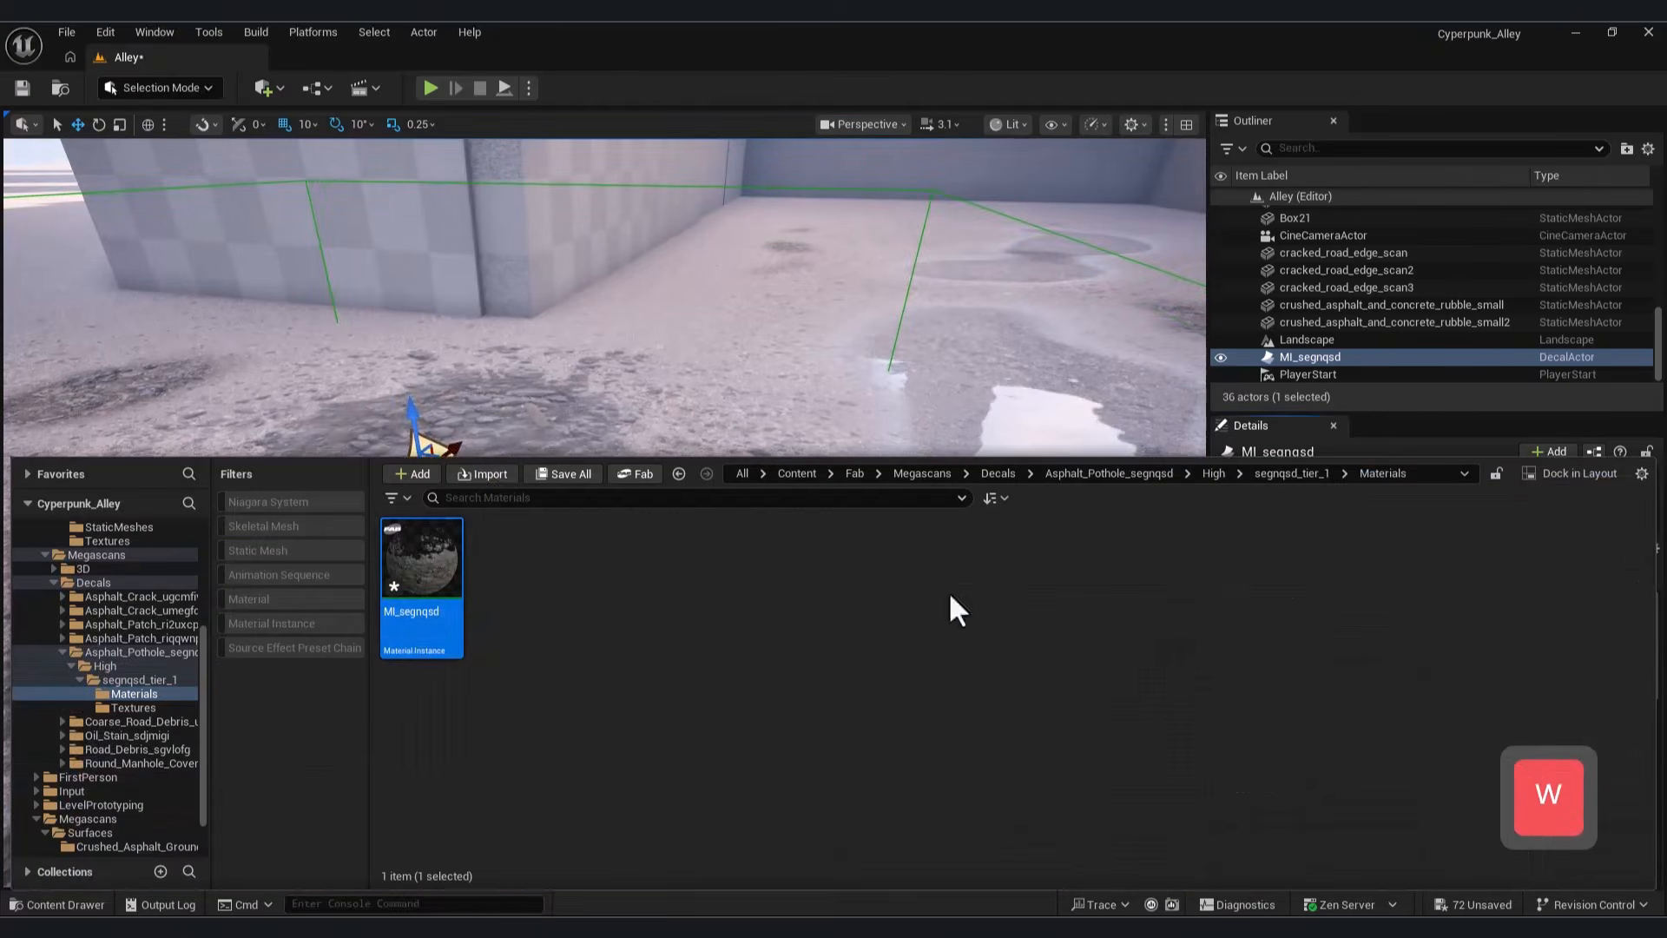
pyautogui.doubleClick(417, 563)
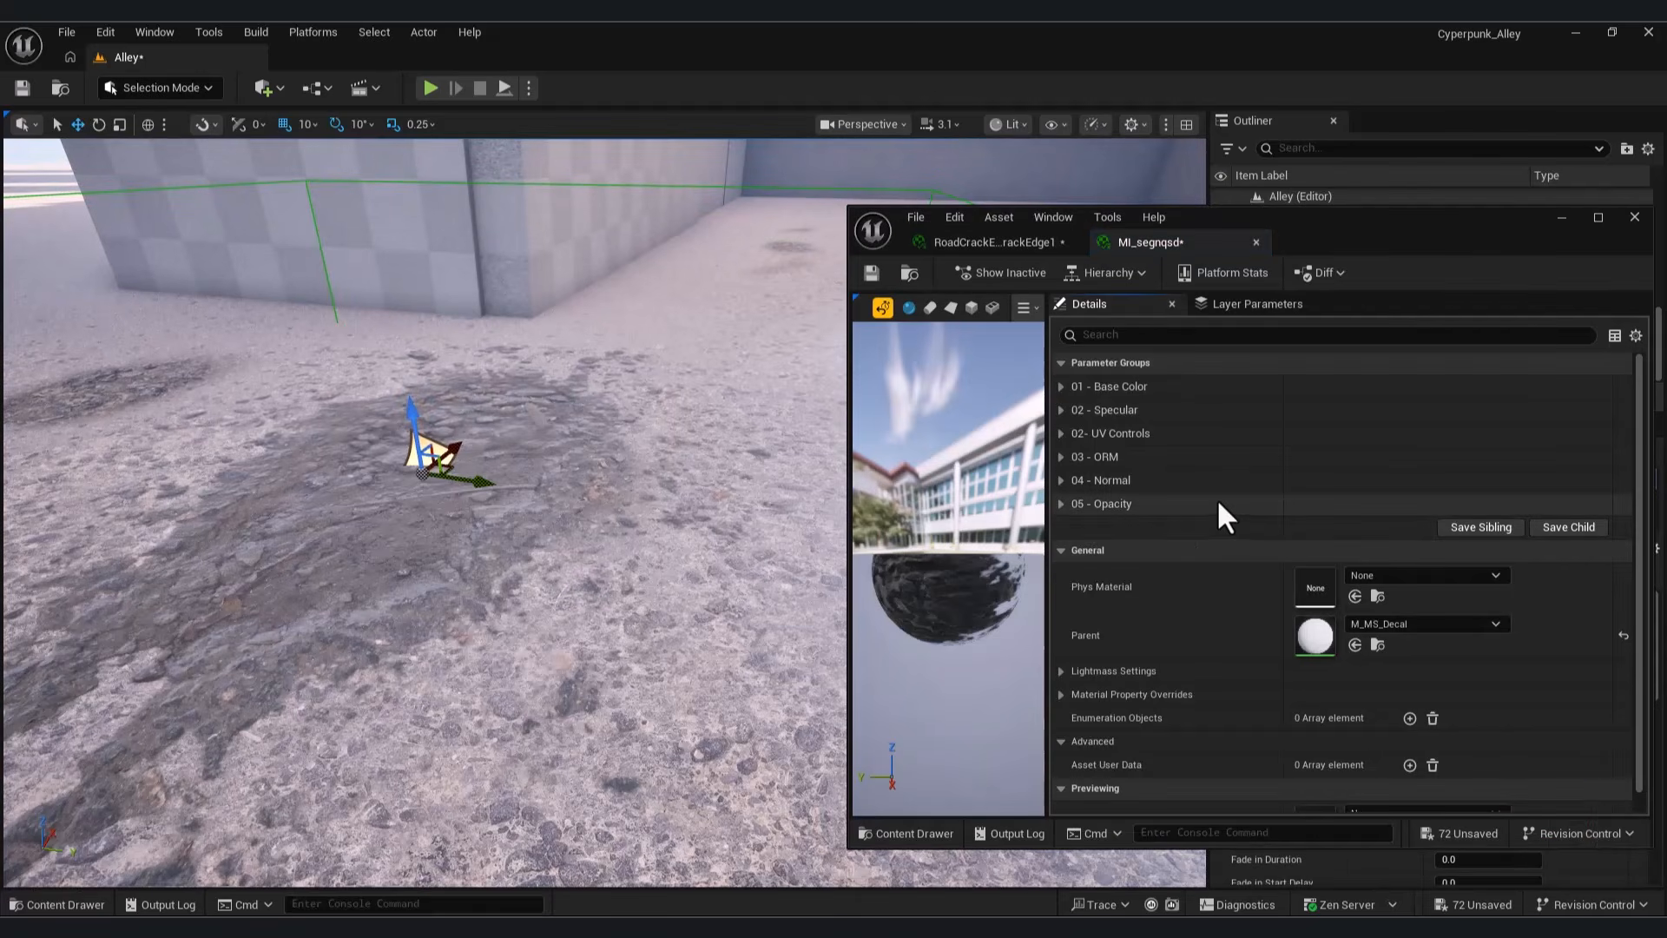
pyautogui.click(1077, 480)
pyautogui.click(1092, 553)
pyautogui.moveTo(1365, 553); pyautogui.dragTo(1402, 553)
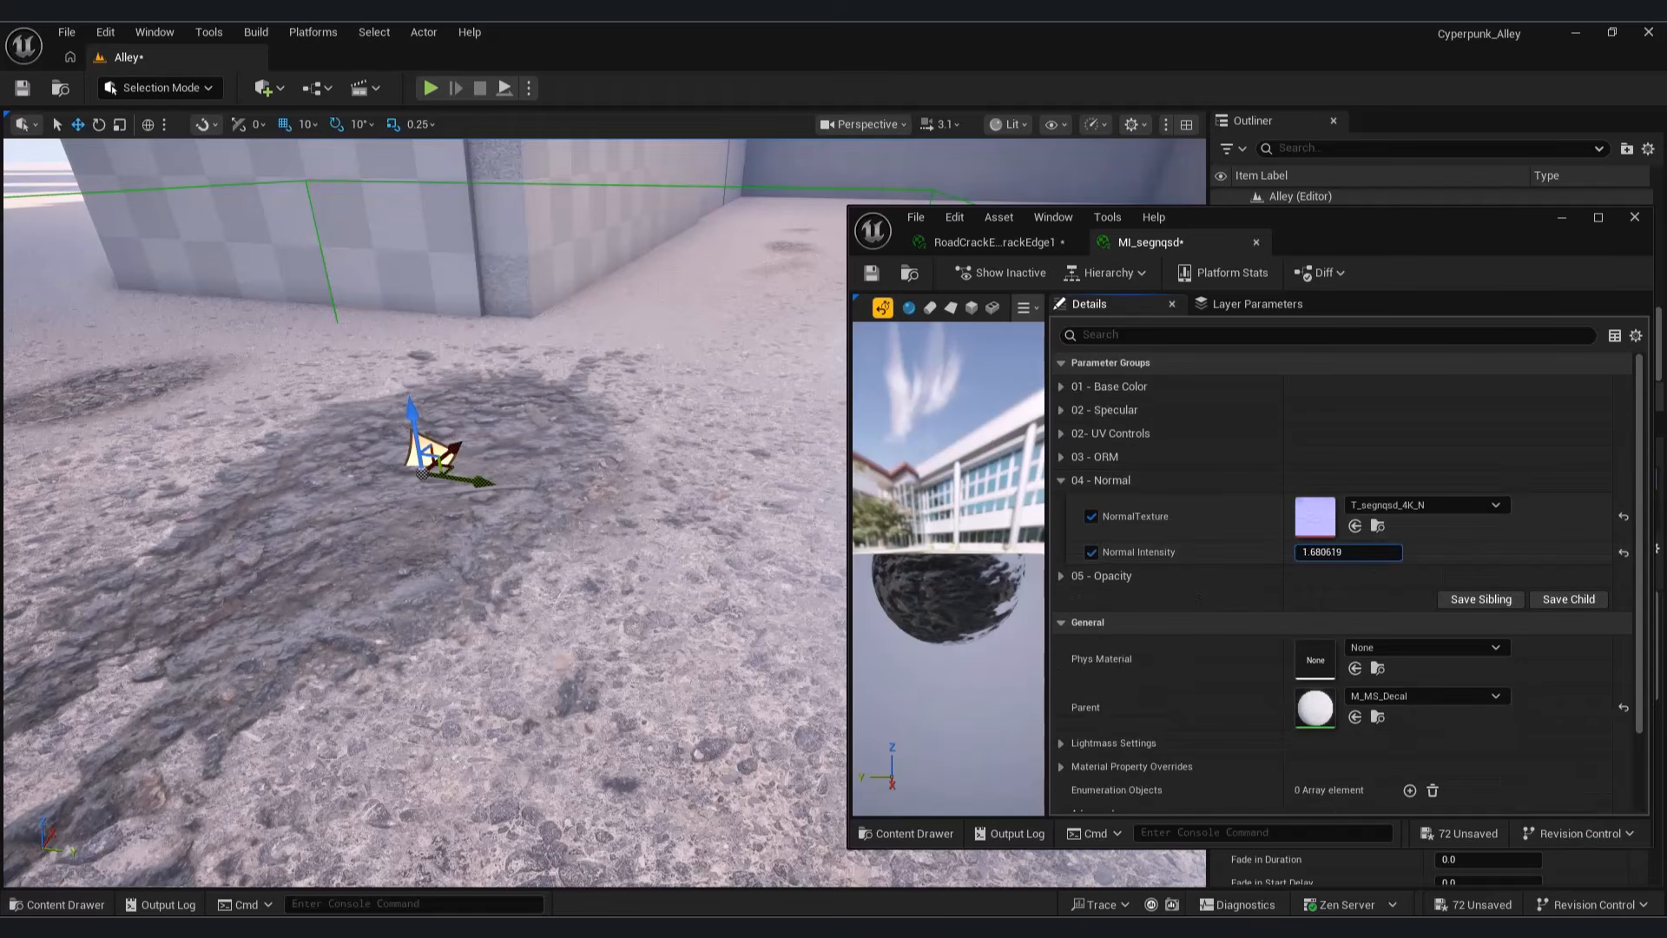
# Step: Shift and shrink the pothole decal on the ground, and set its Opacity Intensity to about 2.83
pyautogui.moveTo(471, 481); pyautogui.dragTo(590, 469)
pyautogui.scroll(-2, 1215, 705)
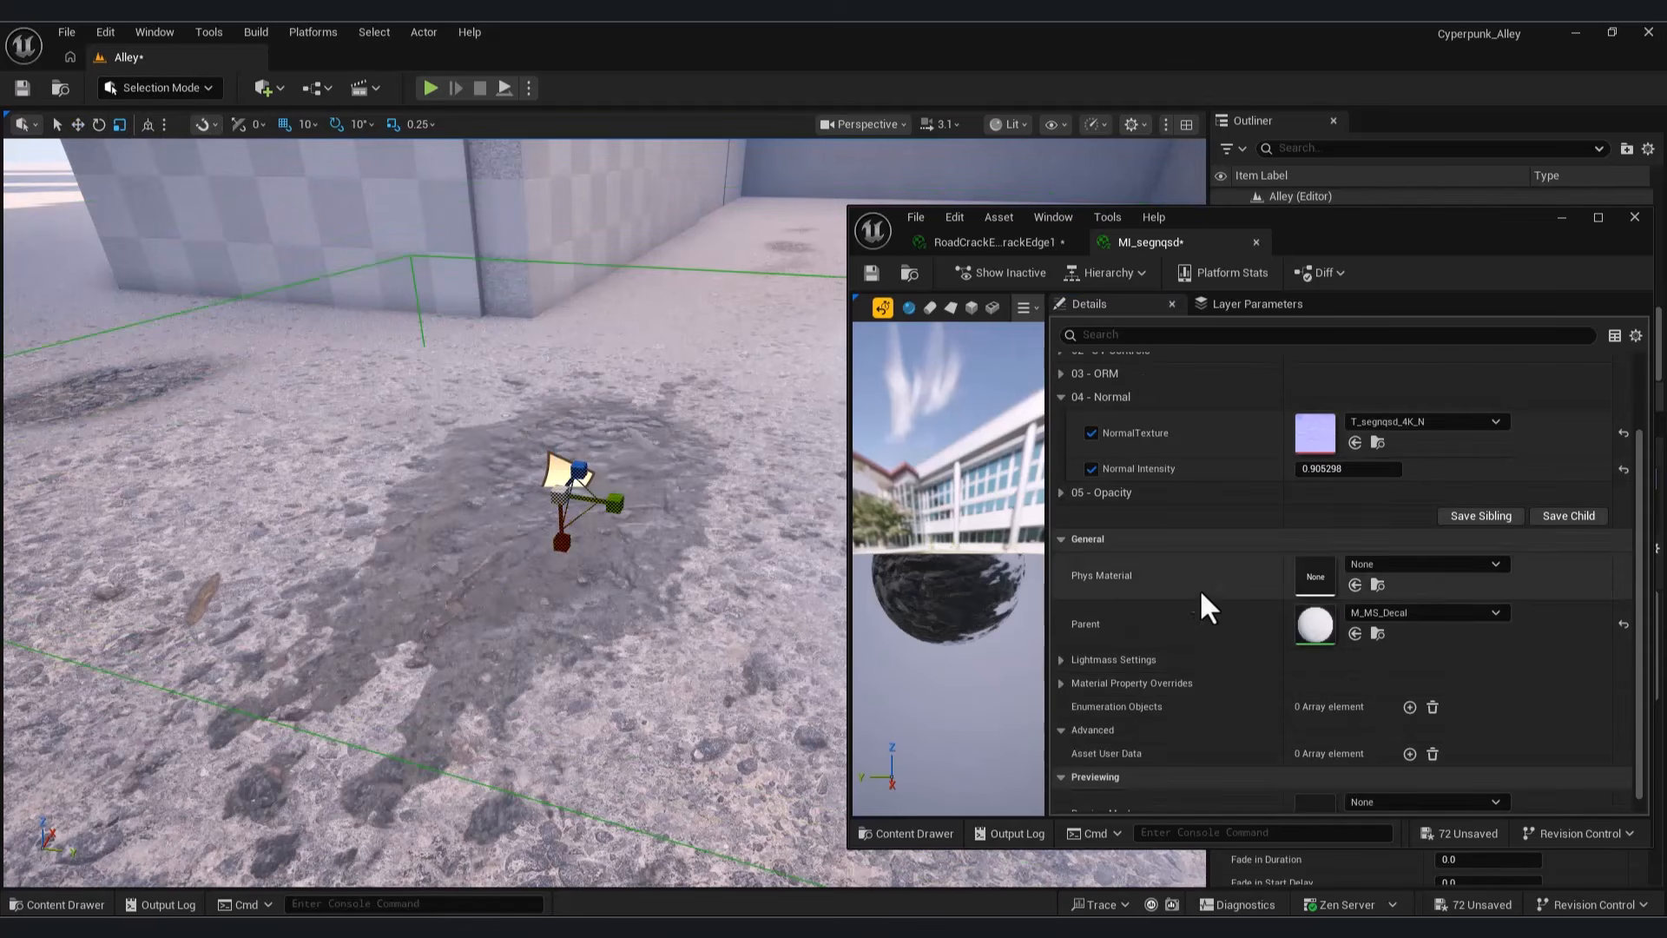
pyautogui.click(1061, 492)
pyautogui.moveTo(1333, 520); pyautogui.dragTo(1370, 519)
pyautogui.moveTo(608, 538)
pyautogui.mouseDown(button='right')
pyautogui.moveTo(595, 487)
pyautogui.moveTo(590, 512)
pyautogui.moveTo(630, 525)
pyautogui.mouseUp(button='right')
pyautogui.press('q')
pyautogui.press('e')
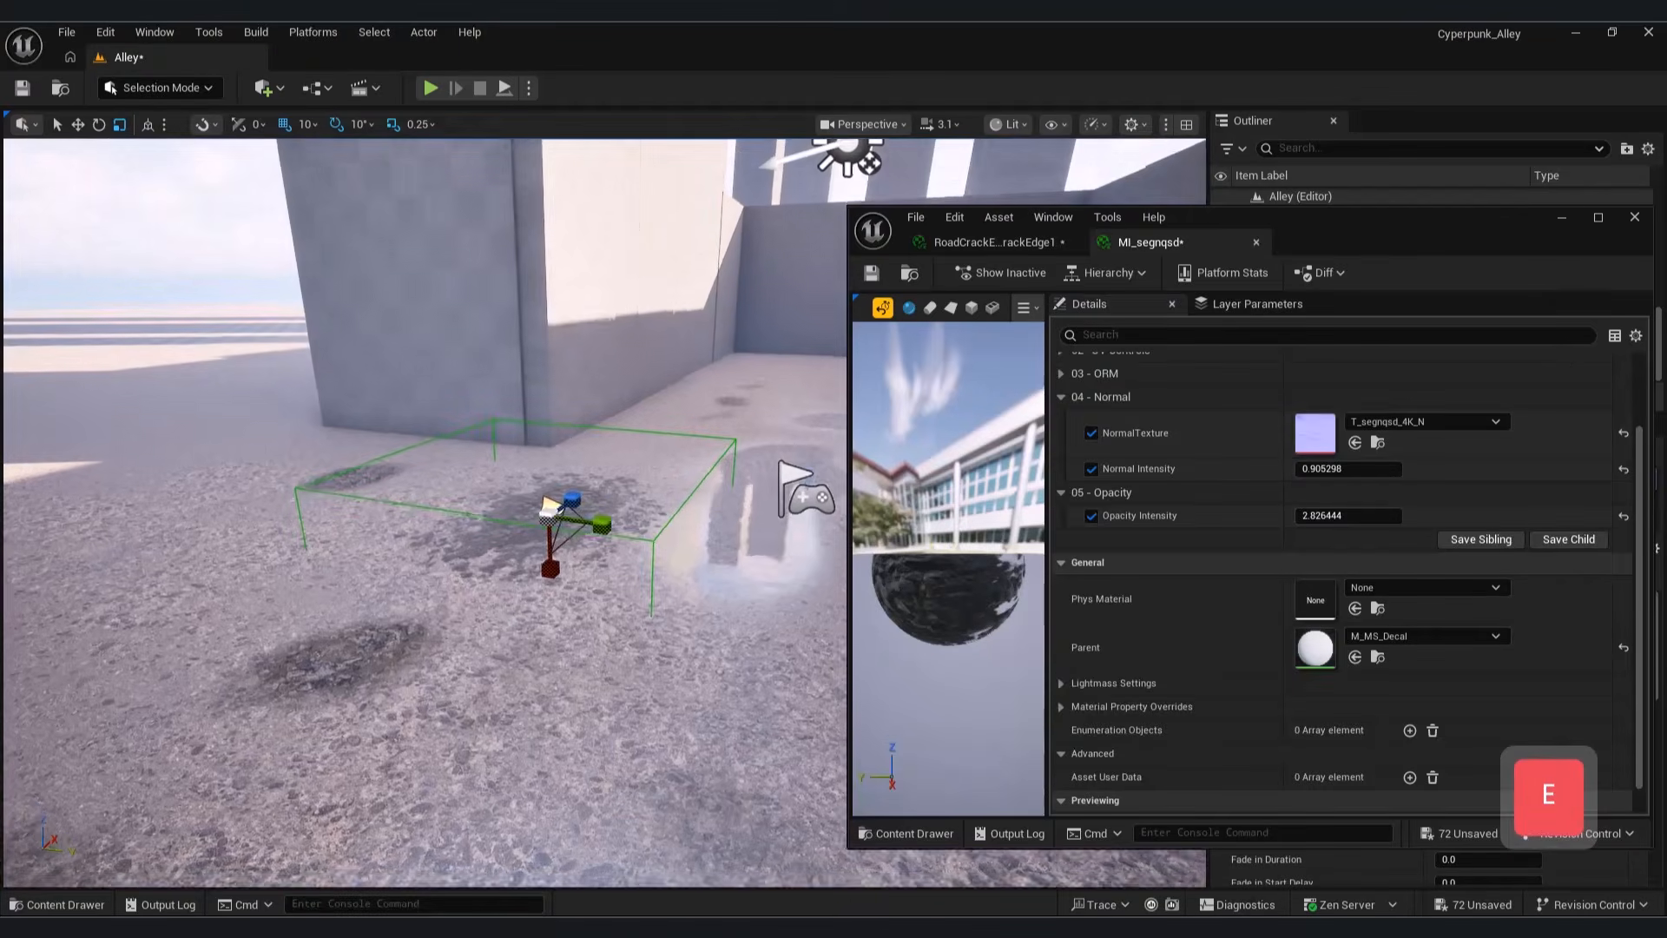
# Step: Put away the material editor, move the pothole decal to X 140, Y 580 beside the rubble, and return to the CineCameraActor view
pyautogui.click(1562, 217)
pyautogui.moveTo(591, 536); pyautogui.dragTo(1125, 612)
pyautogui.moveTo(1049, 611); pyautogui.dragTo(1125, 641, button='right')
pyautogui.press('d')
pyautogui.moveTo(613, 519); pyautogui.dragTo(784, 471)
pyautogui.click(879, 128)
pyautogui.click(920, 226)
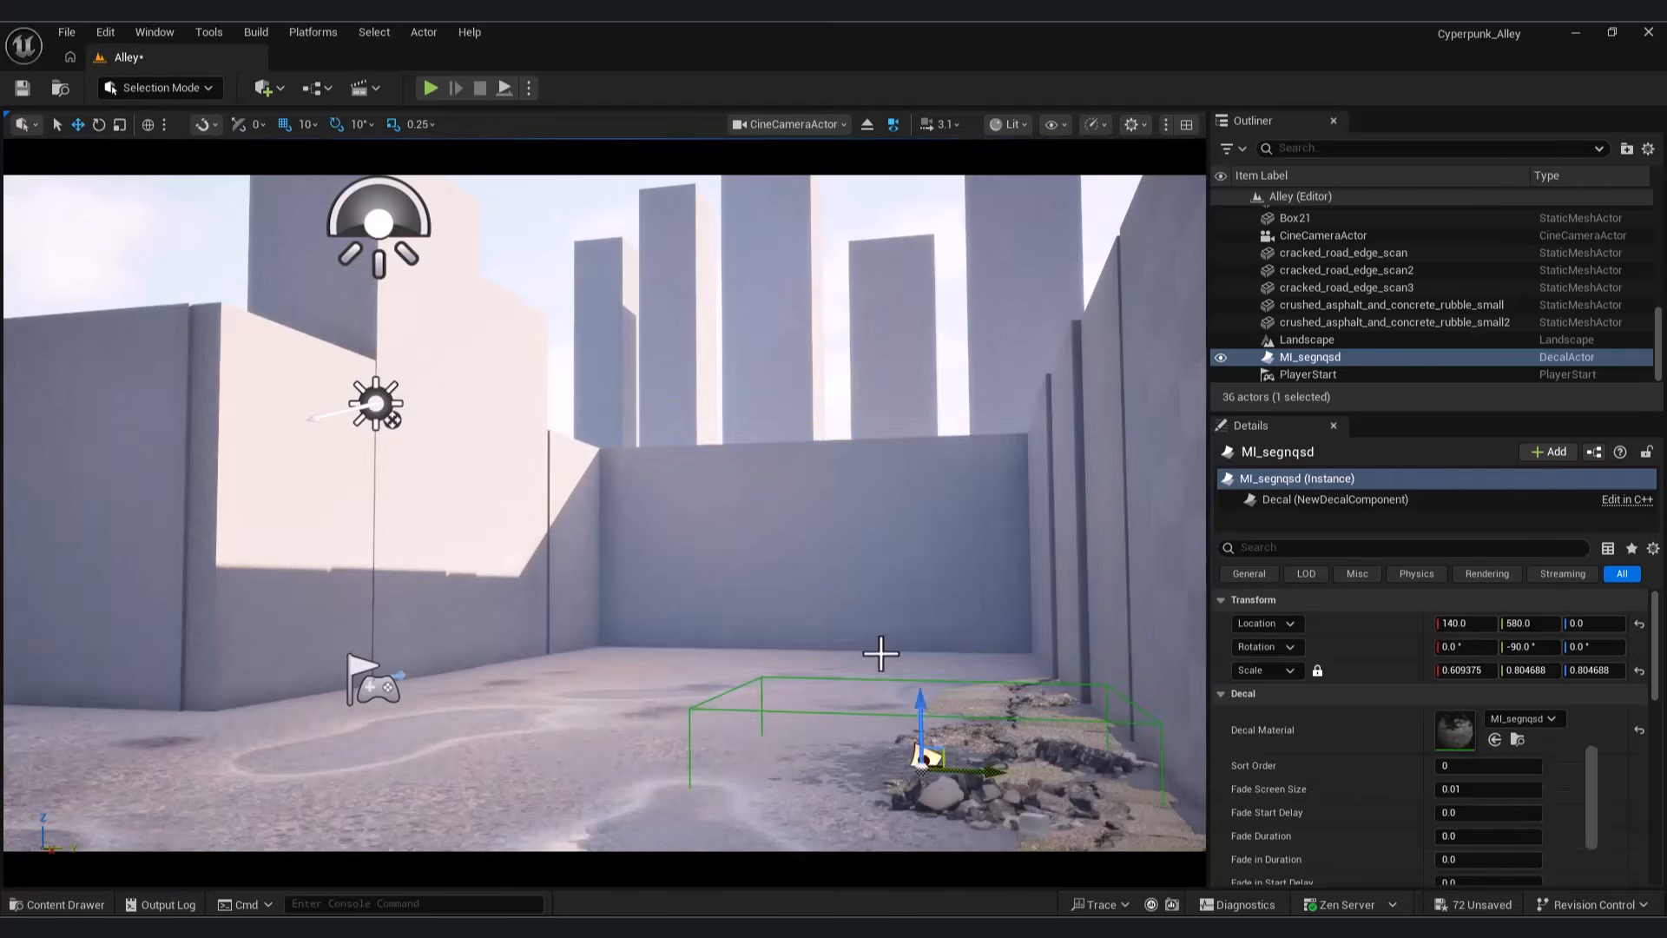
# Step: Show the Fab folder's material instances and place the MI_ujbmedgn manhole decal on the ground in the alley's left foreground
pyautogui.click(713, 561)
pyautogui.click(500, 708)
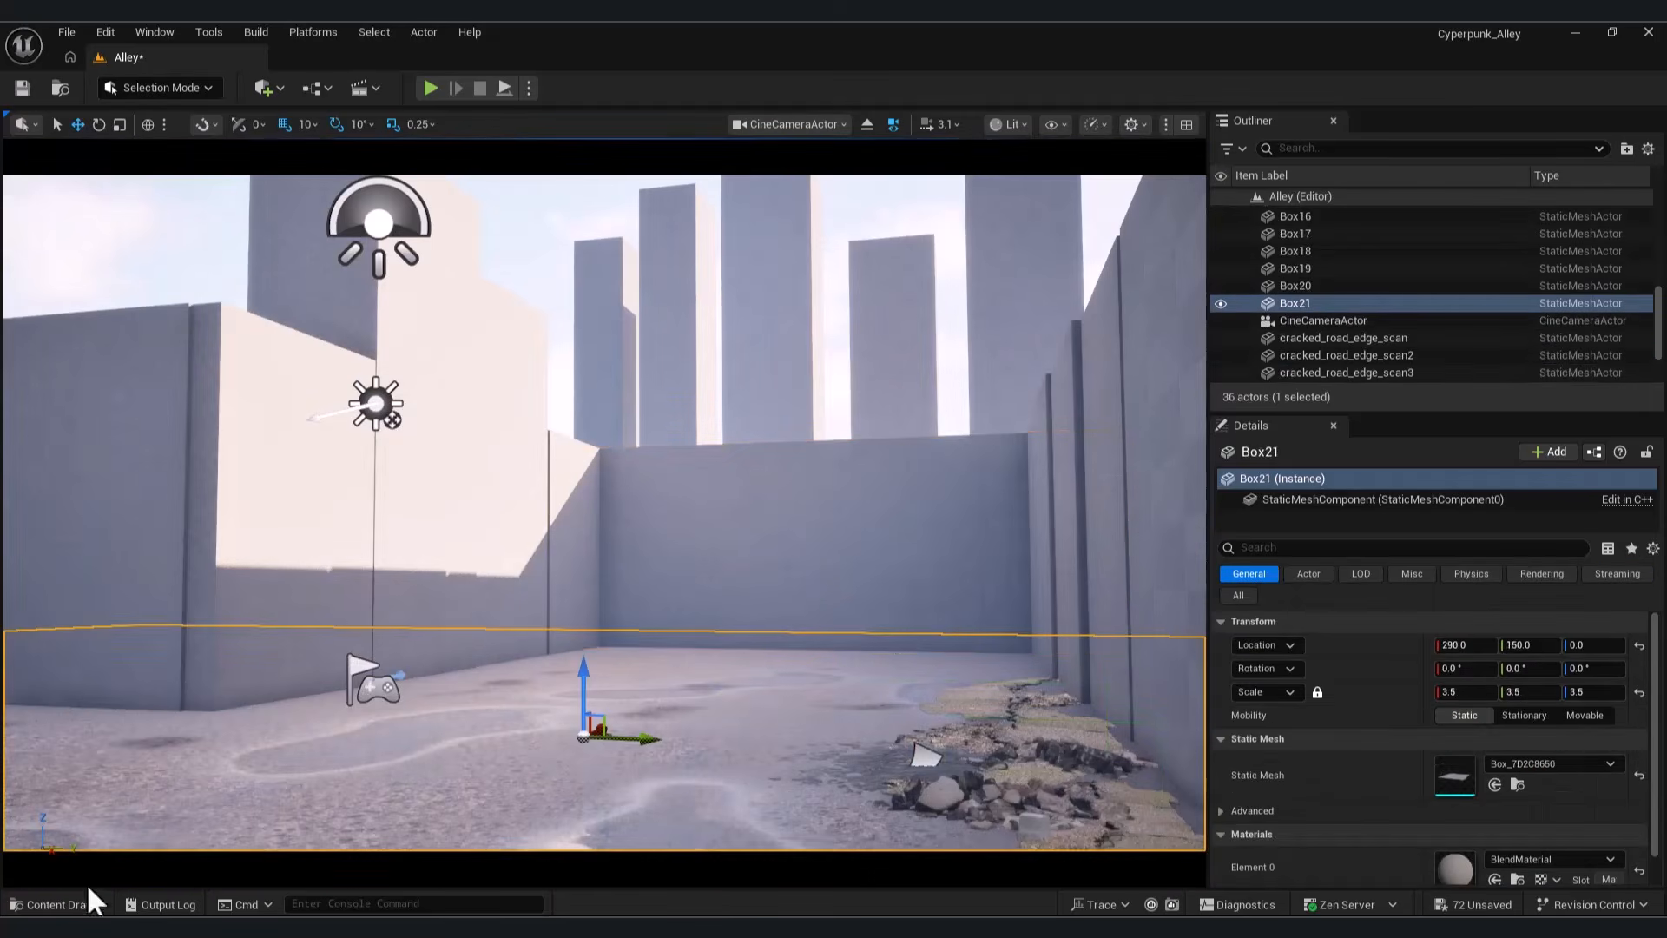
pyautogui.click(75, 901)
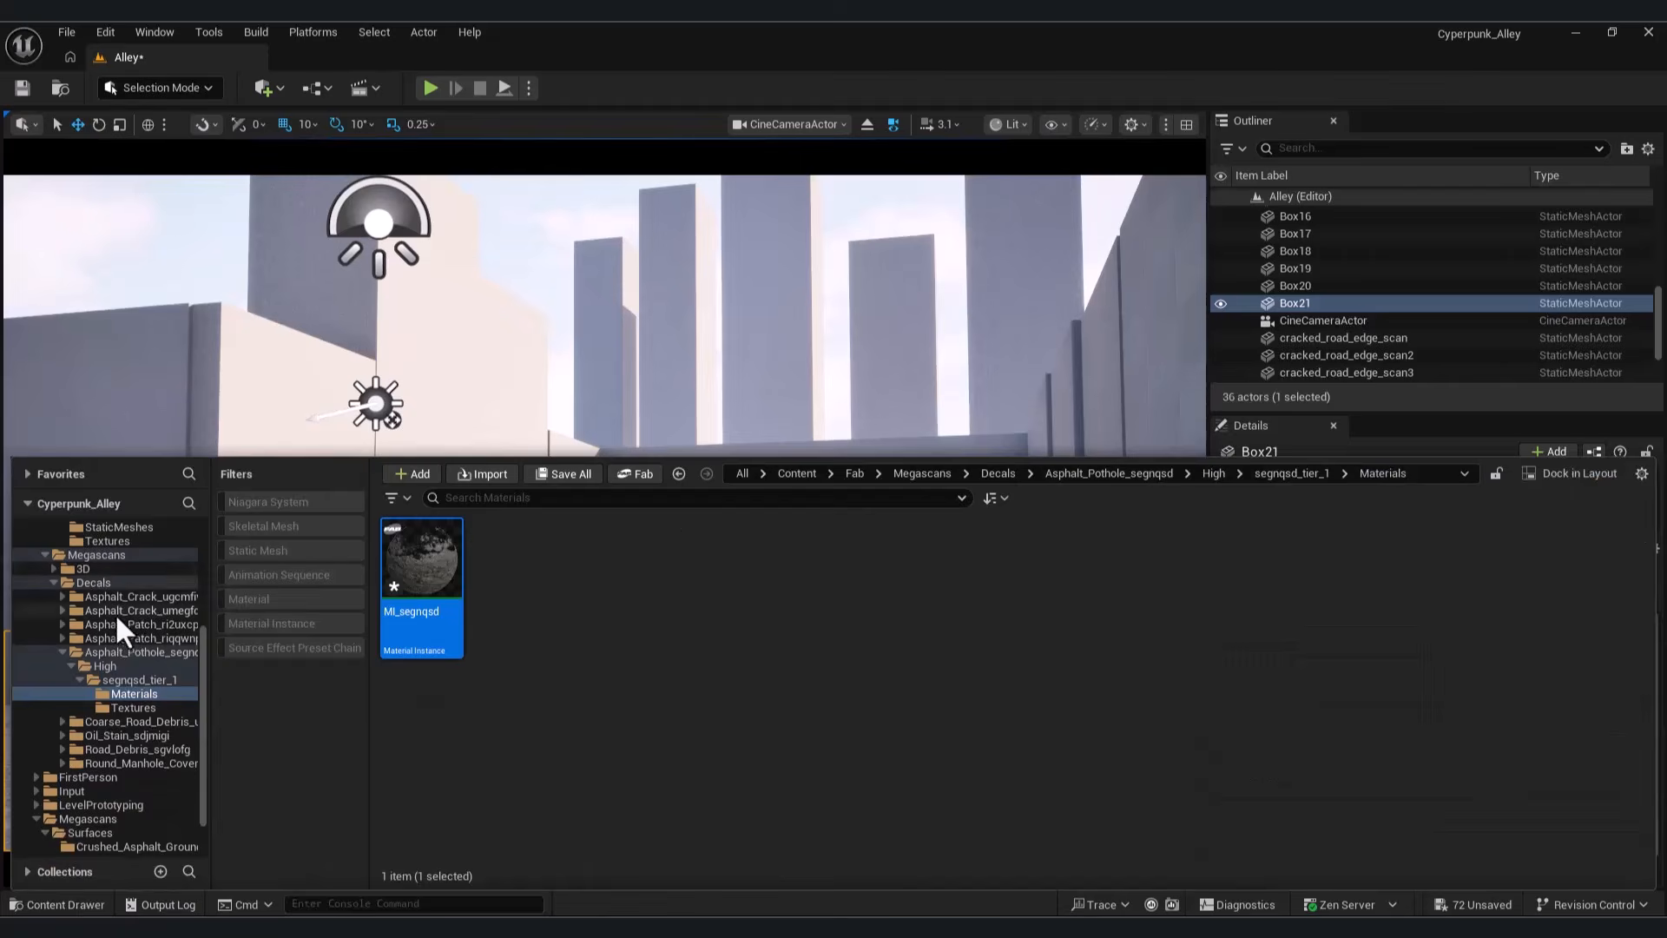
pyautogui.scroll(5, 107, 613)
pyautogui.click(91, 523)
pyautogui.click(299, 624)
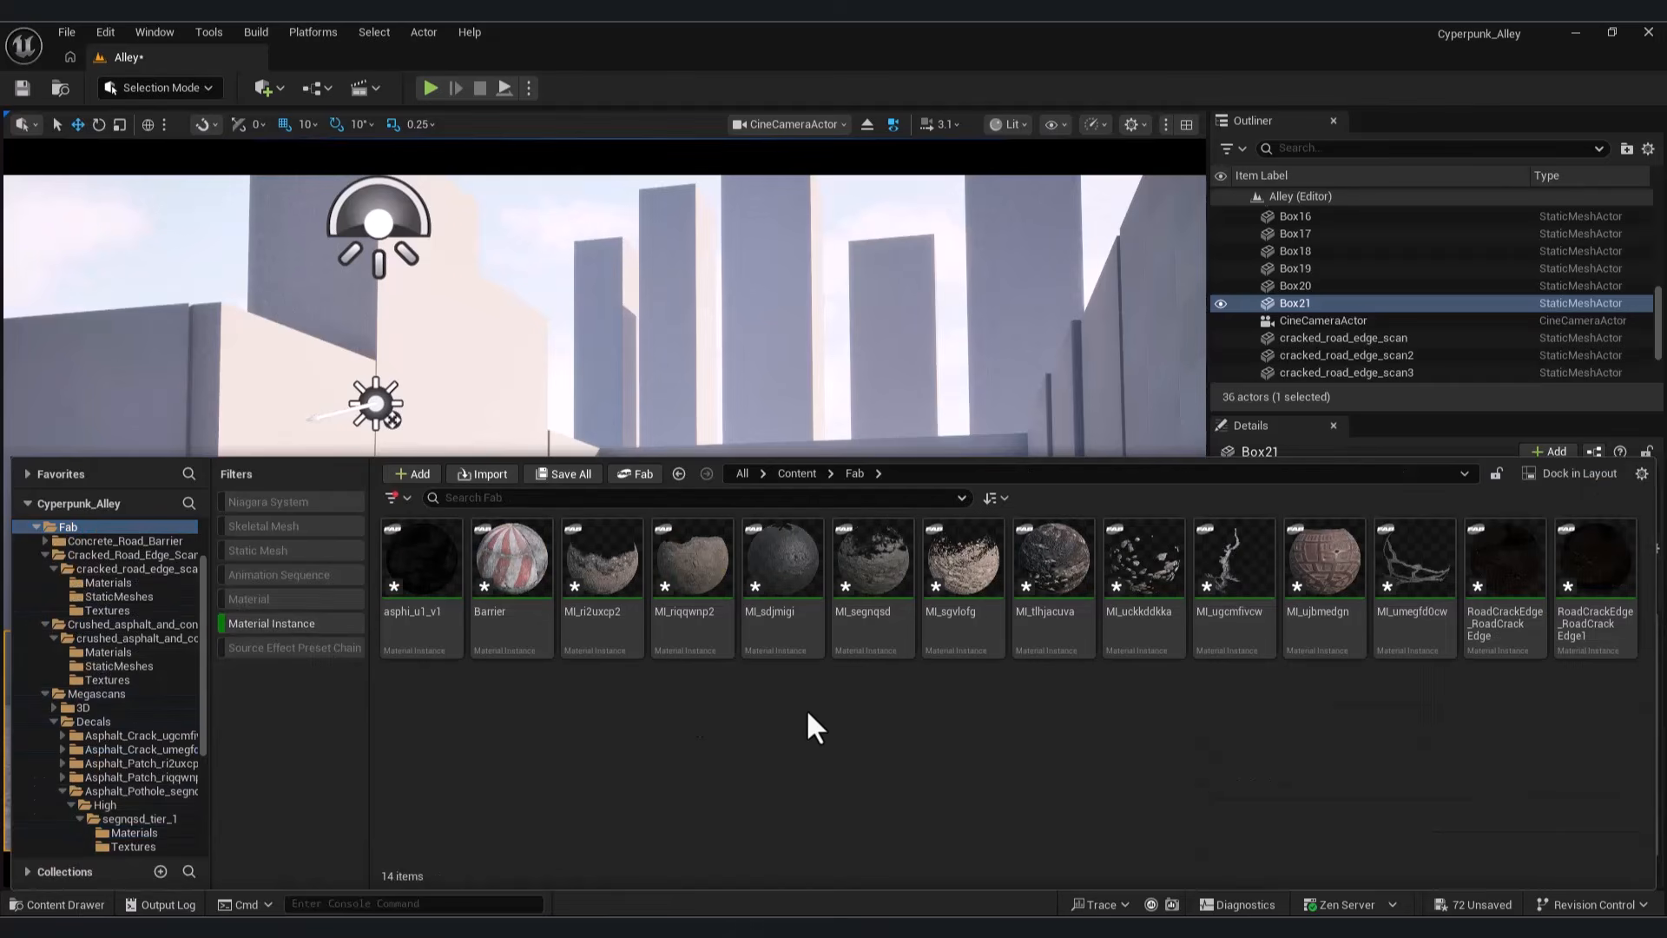
pyautogui.moveTo(1301, 572); pyautogui.dragTo(404, 820)
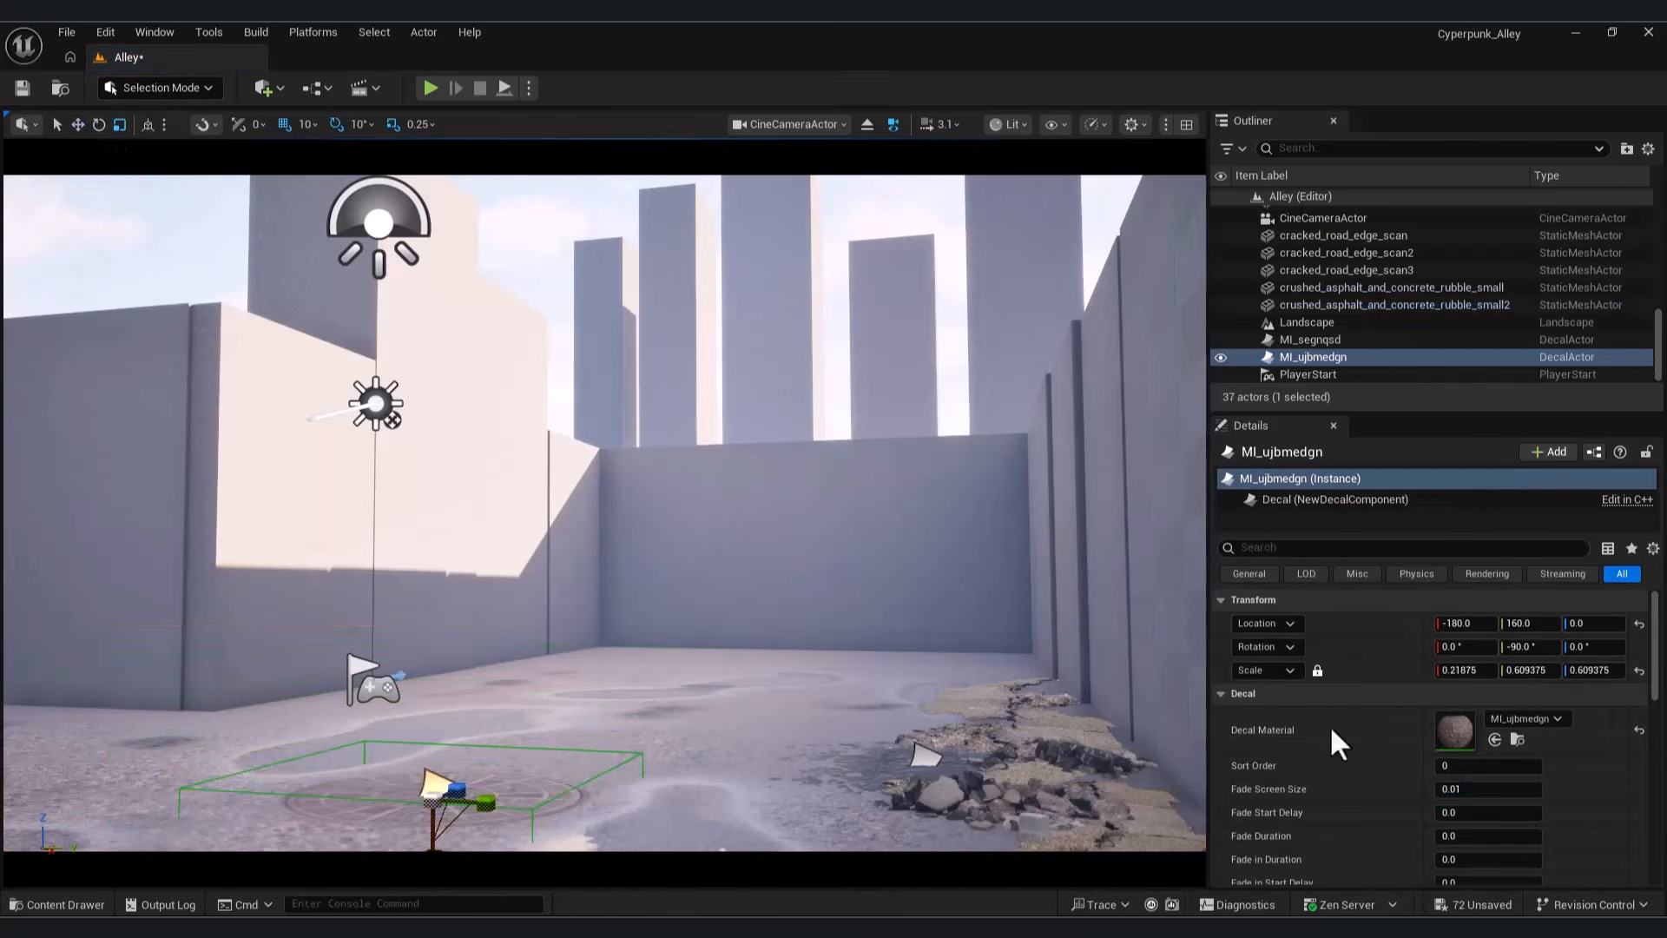
# Step: Open the manhole decal's MI_ujbmedgn material instance and override its Normal Intensity
pyautogui.click(1517, 739)
pyautogui.doubleClick(408, 573)
pyautogui.click(1075, 480)
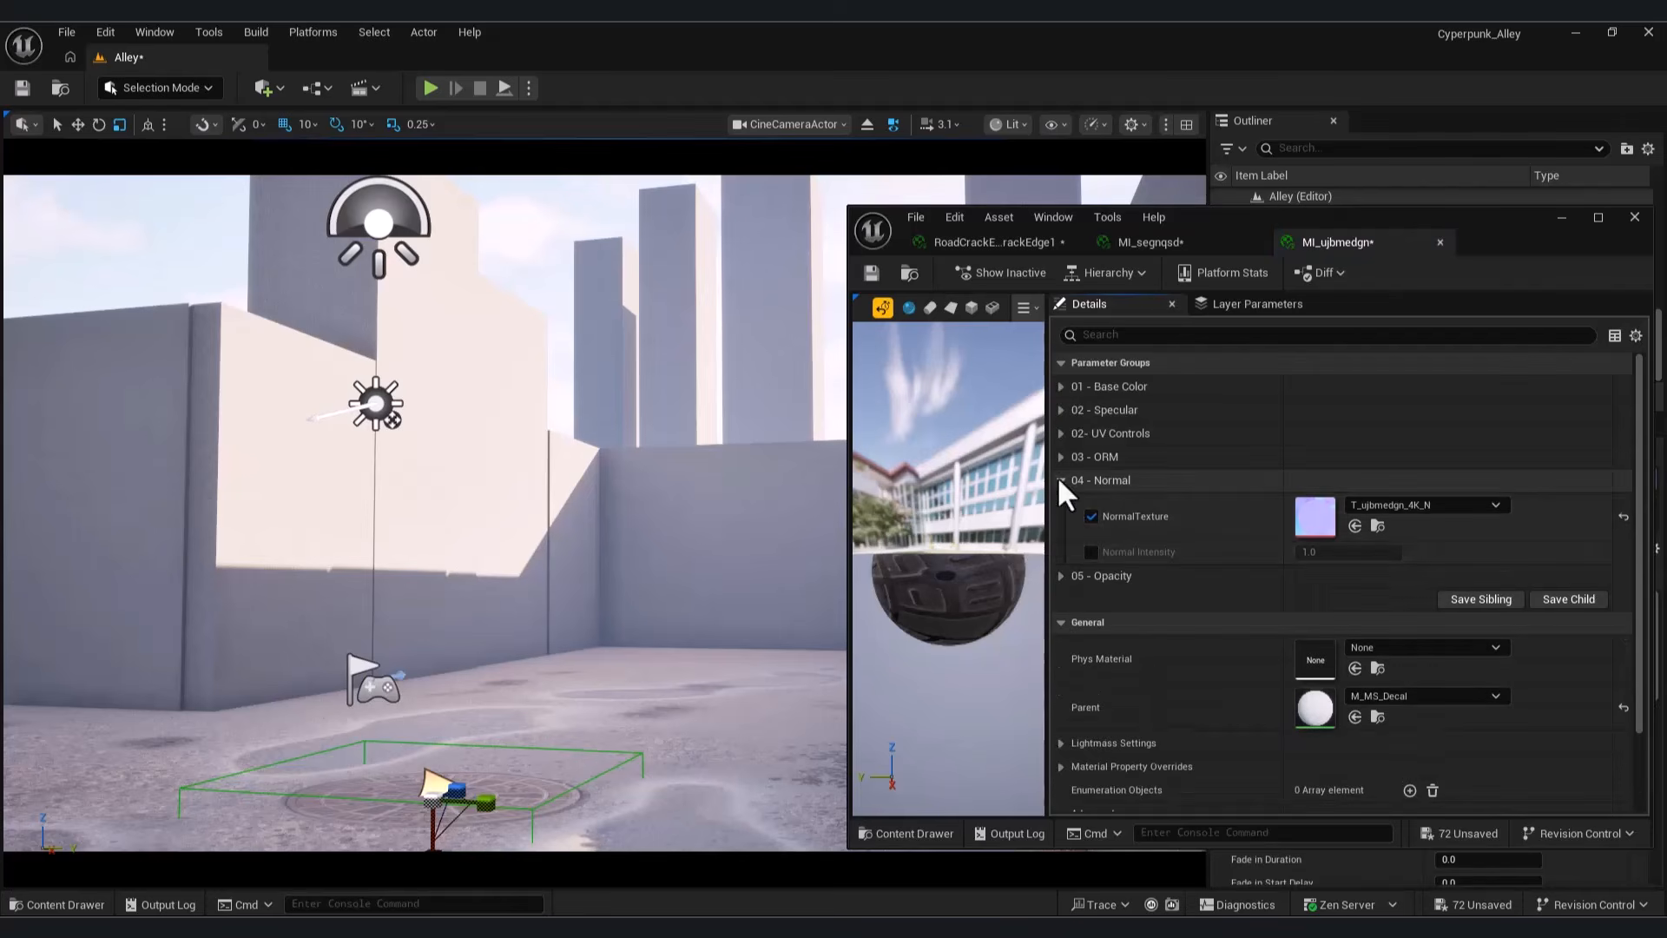
pyautogui.moveTo(1348, 553)
pyautogui.mouseDown()
pyautogui.moveTo(1406, 552)
pyautogui.moveTo(1328, 552)
pyautogui.mouseUp()
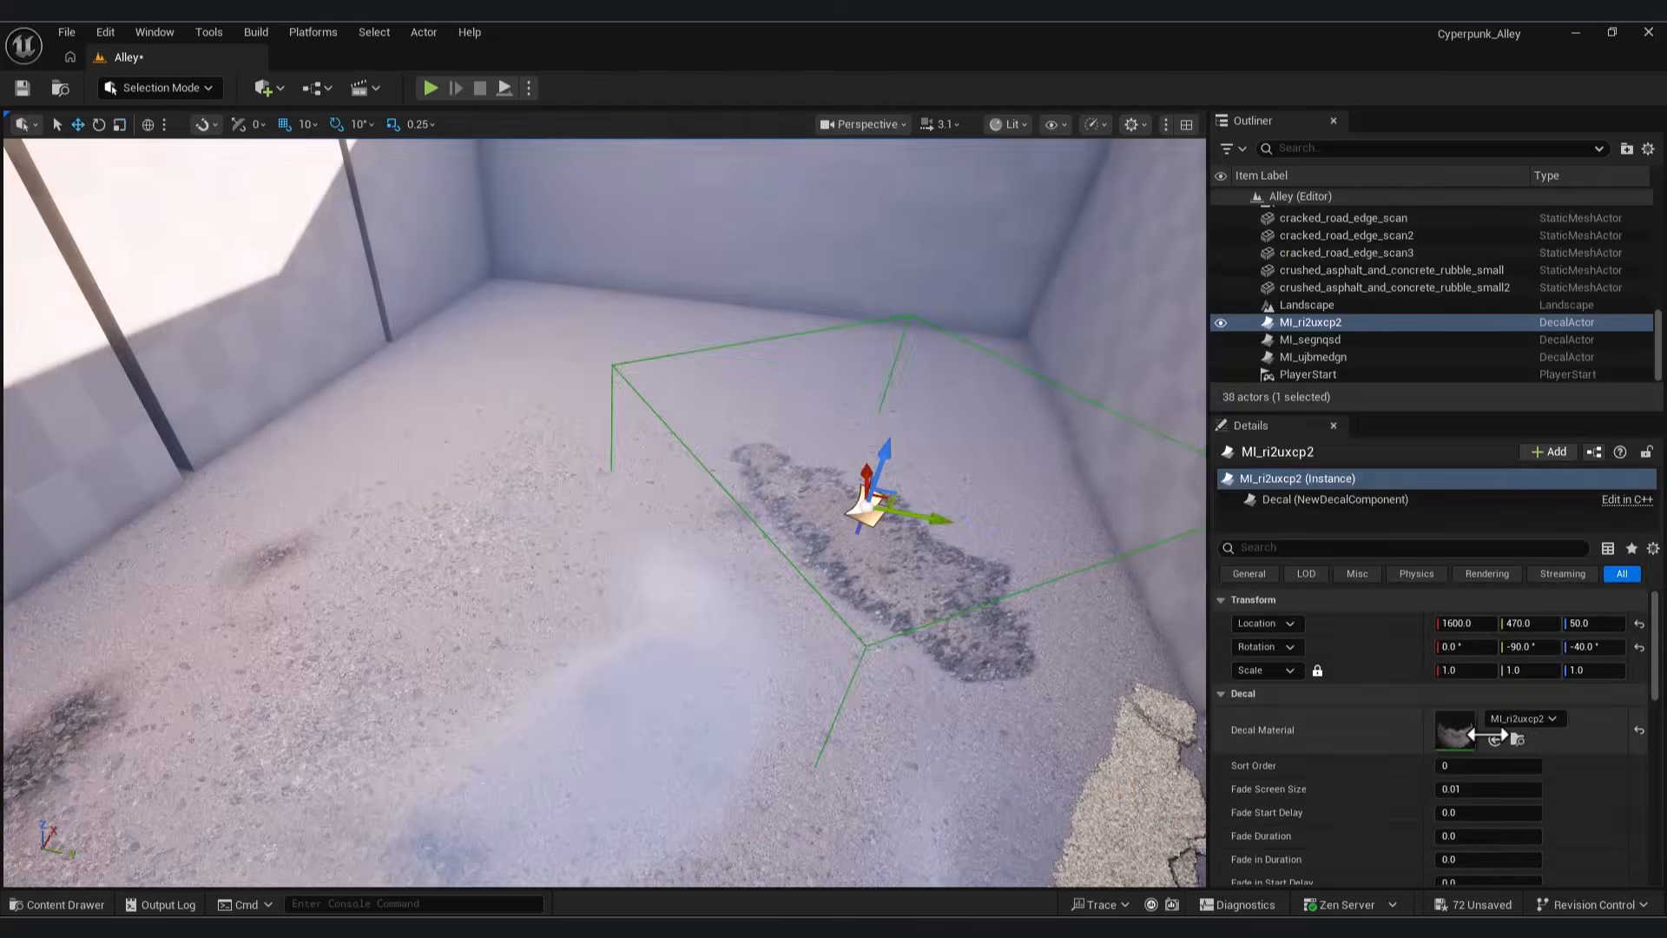
# Step: Open the asphalt patch decal's MI_ri2uxcp2 material instance, override its Normal Intensity, and put the material editor away
pyautogui.doubleClick(445, 565)
pyautogui.click(1064, 481)
pyautogui.click(1348, 552)
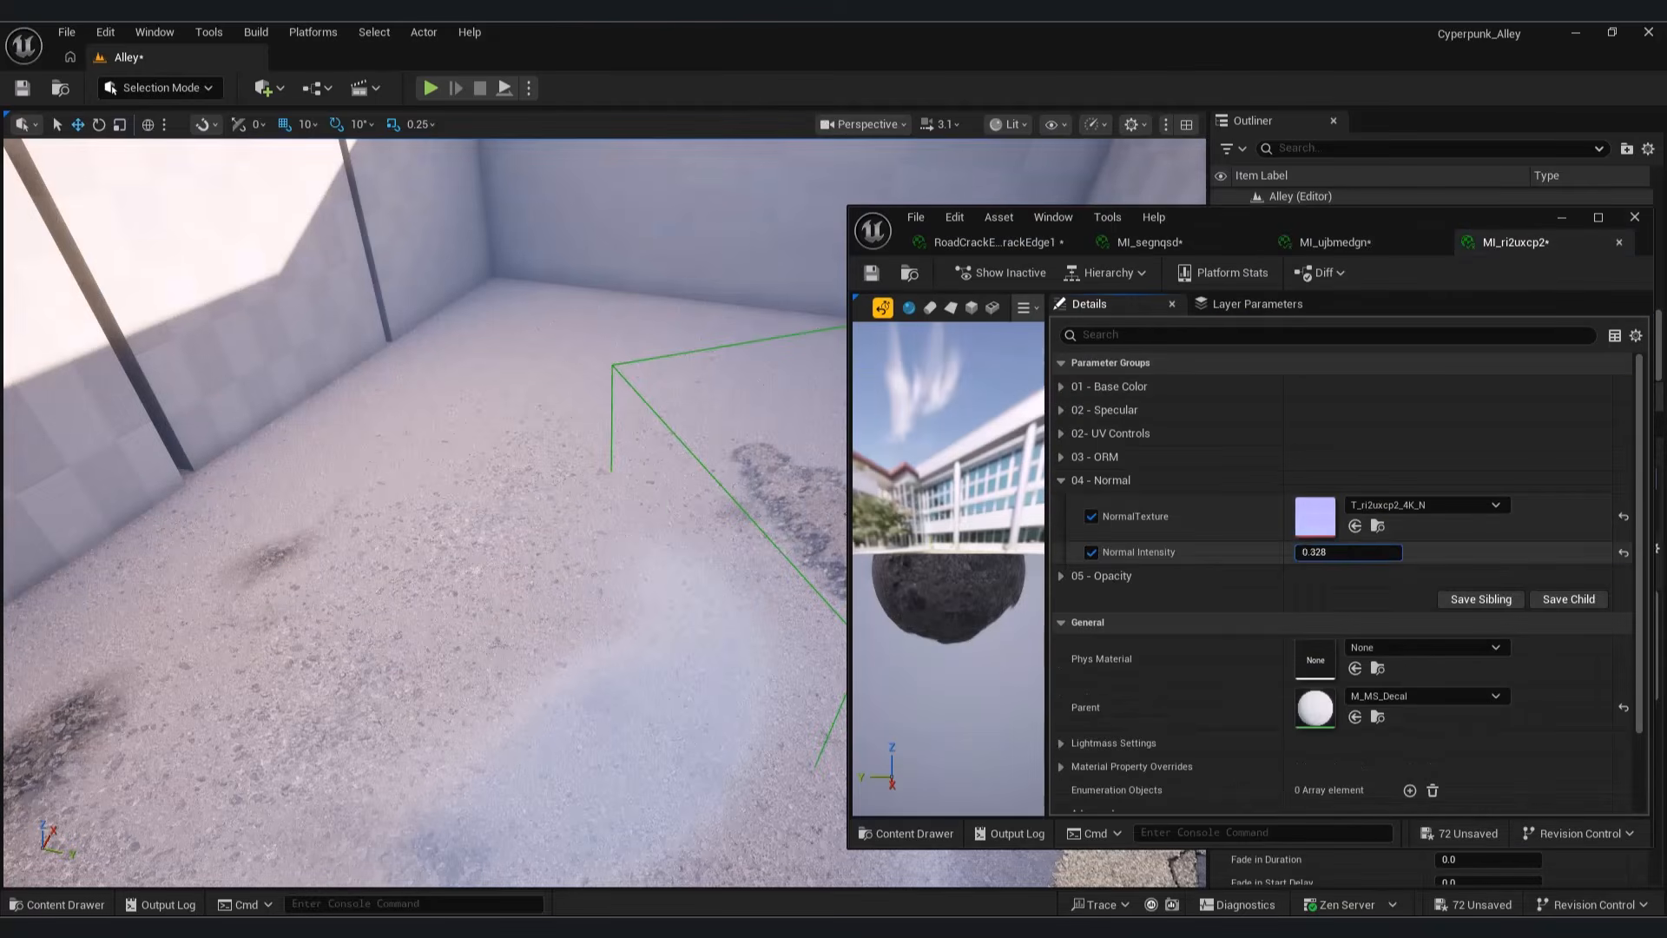
pyautogui.moveTo(1347, 552); pyautogui.dragTo(1380, 552)
pyautogui.moveTo(551, 585); pyautogui.dragTo(659, 585, button='right')
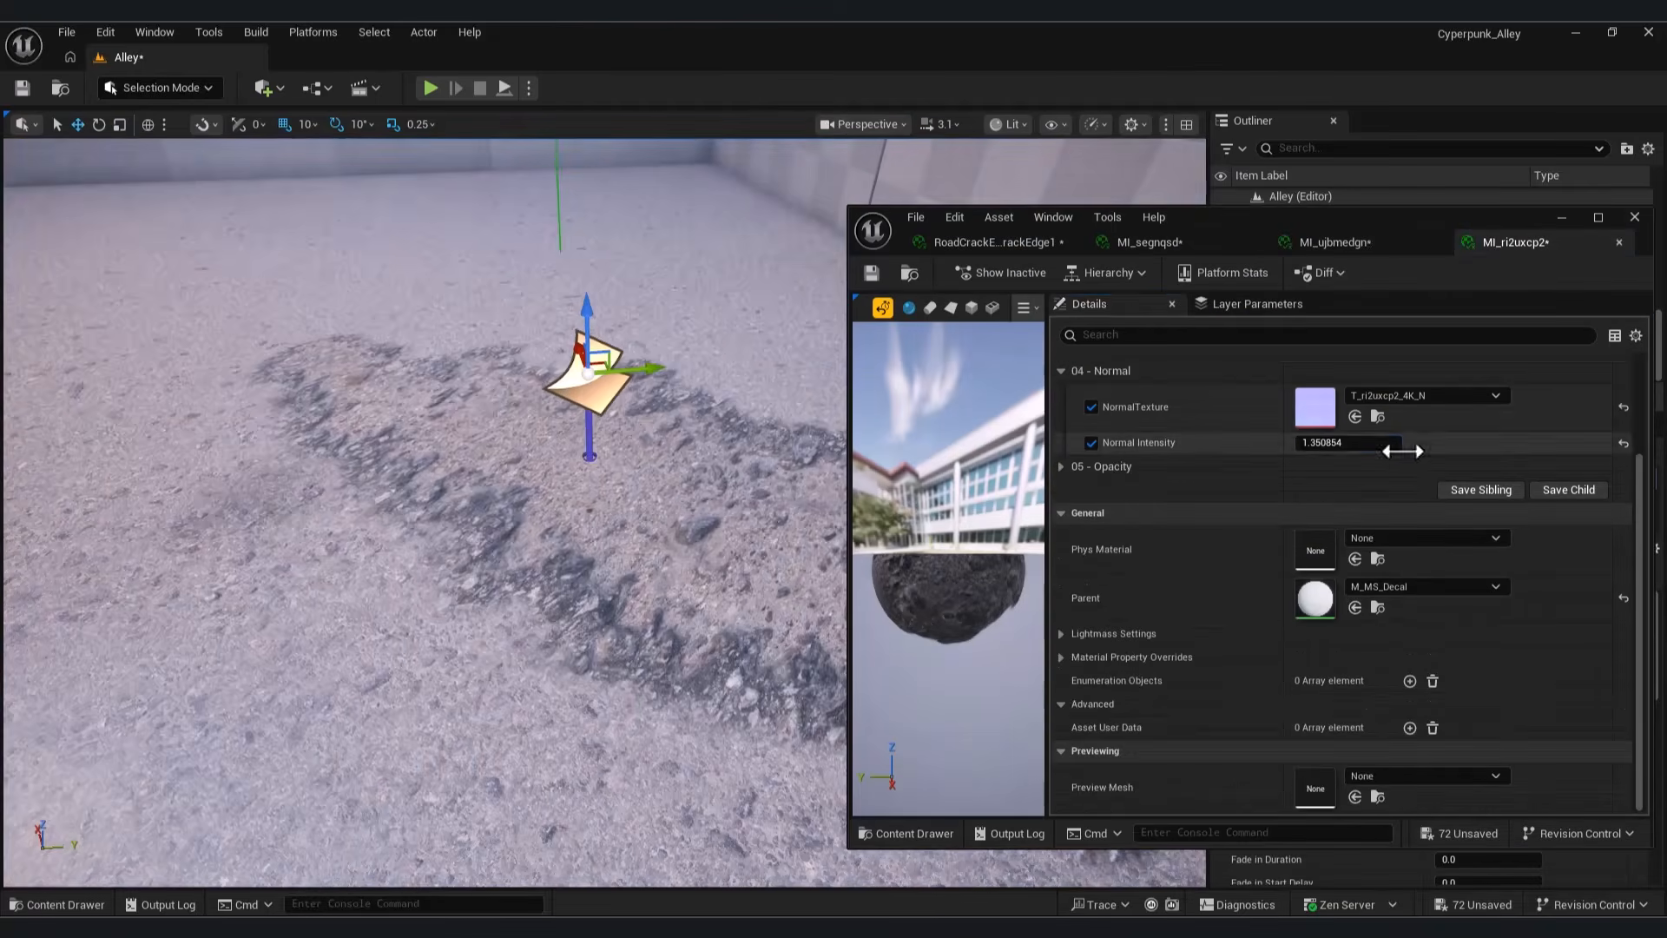
pyautogui.moveTo(1394, 443)
pyautogui.mouseDown()
pyautogui.moveTo(1459, 444)
pyautogui.moveTo(1380, 443)
pyautogui.mouseUp()
pyautogui.click(1562, 217)
pyautogui.press('s')
pyautogui.moveTo(782, 452); pyautogui.dragTo(721, 373, button='right')
pyautogui.press('a')
pyautogui.press('w')
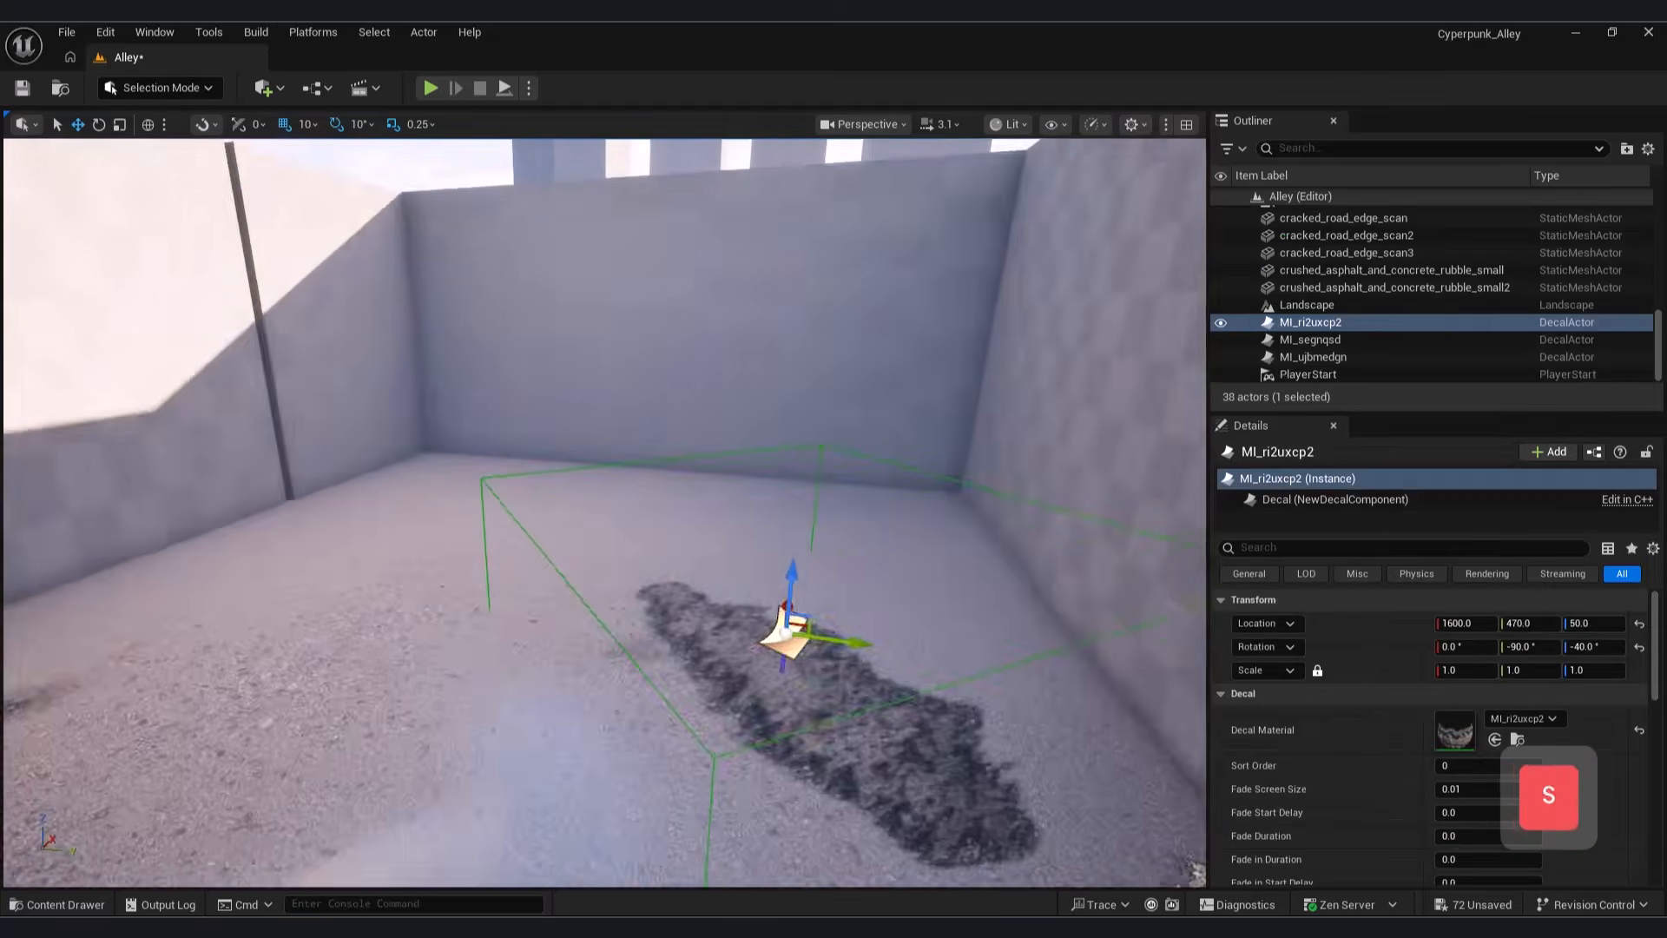
# Step: Undo the trial sun movement, find the DirectionalLight by filtering the Outliner for "dire", and adjust its rotation to redirect the sunlight
pyautogui.hotkey('ctrl', 'l')
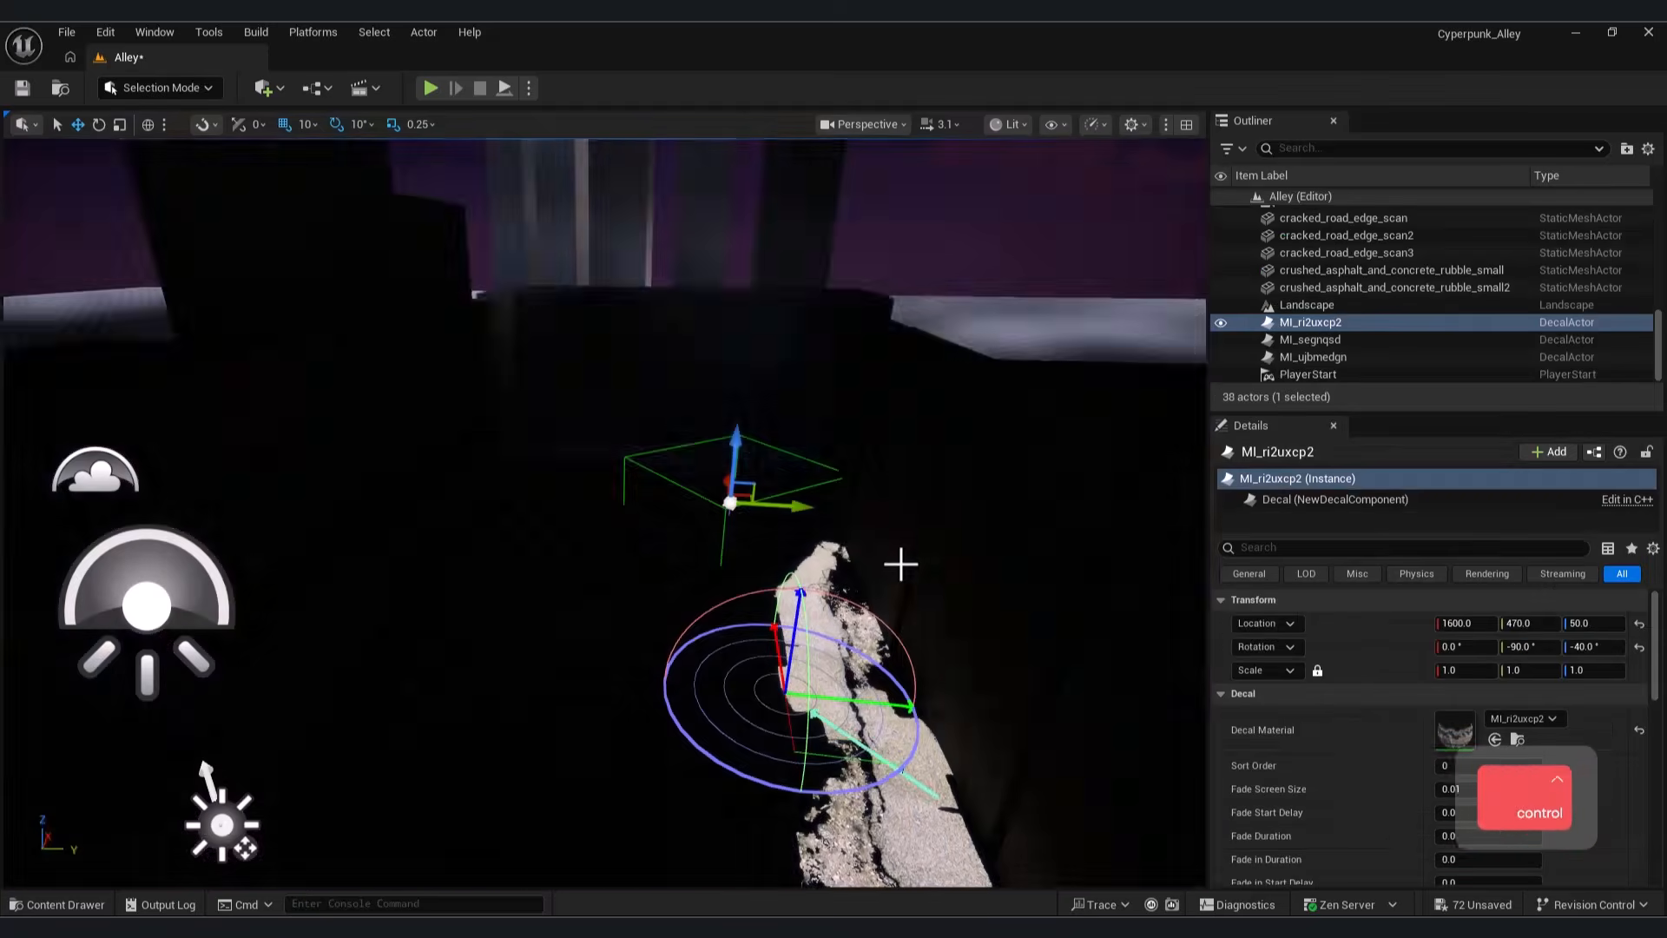
pyautogui.hotkey('ctrl', 'z')
pyautogui.click(1346, 149)
pyautogui.write('dire')
pyautogui.click(1328, 231)
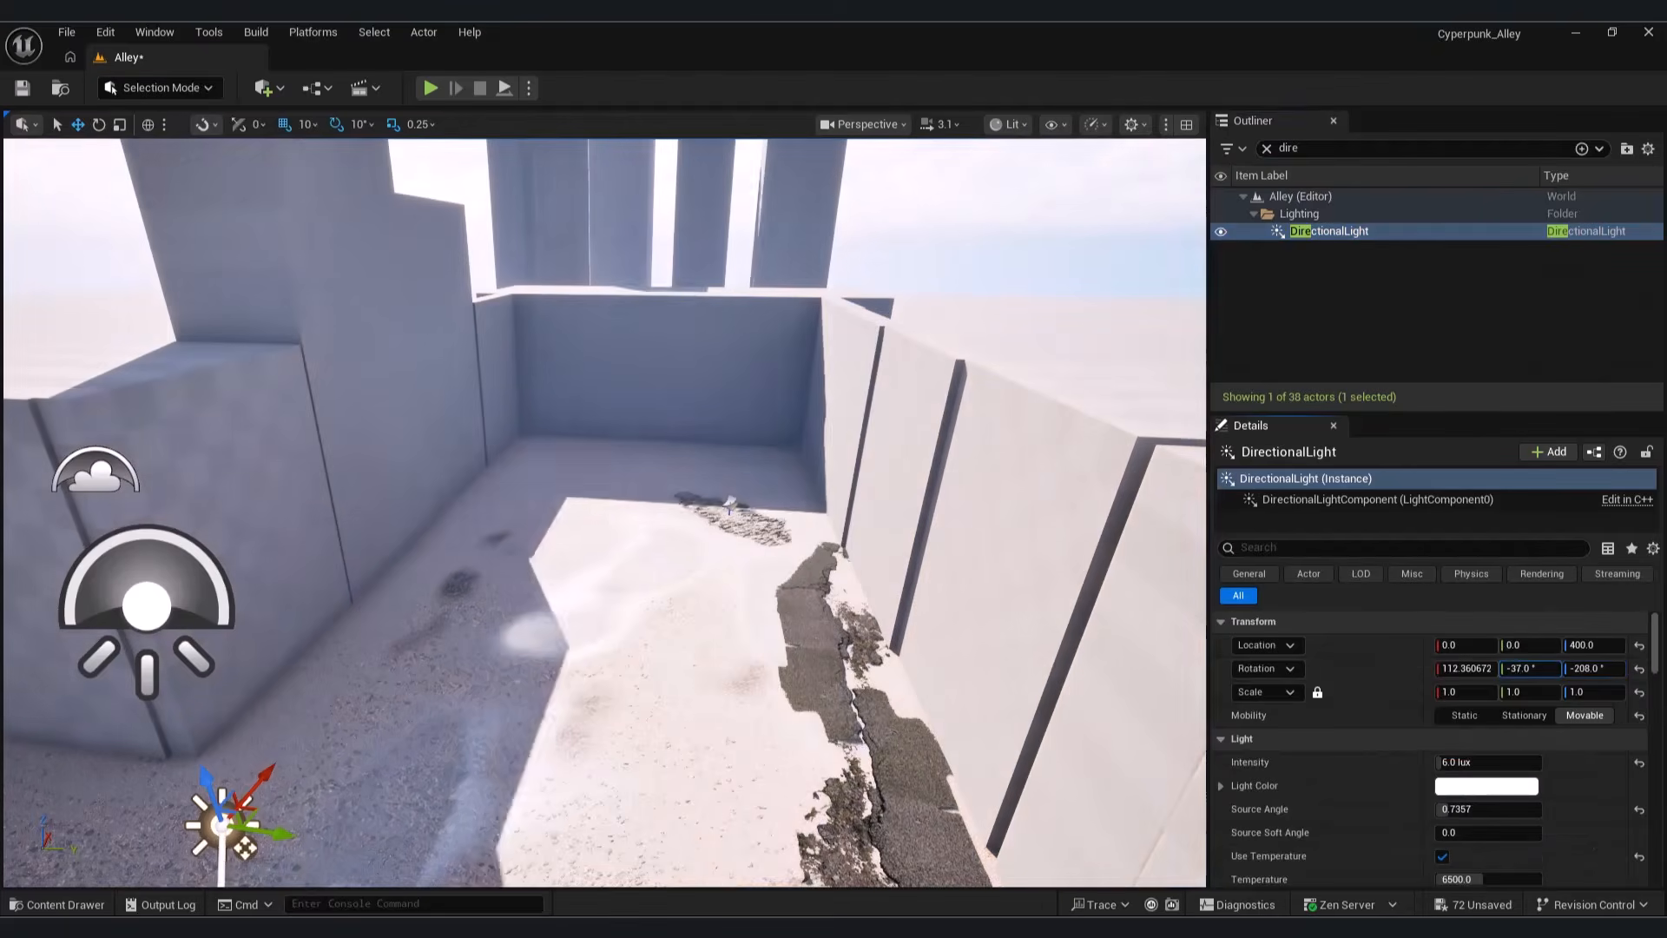
pyautogui.press('w')
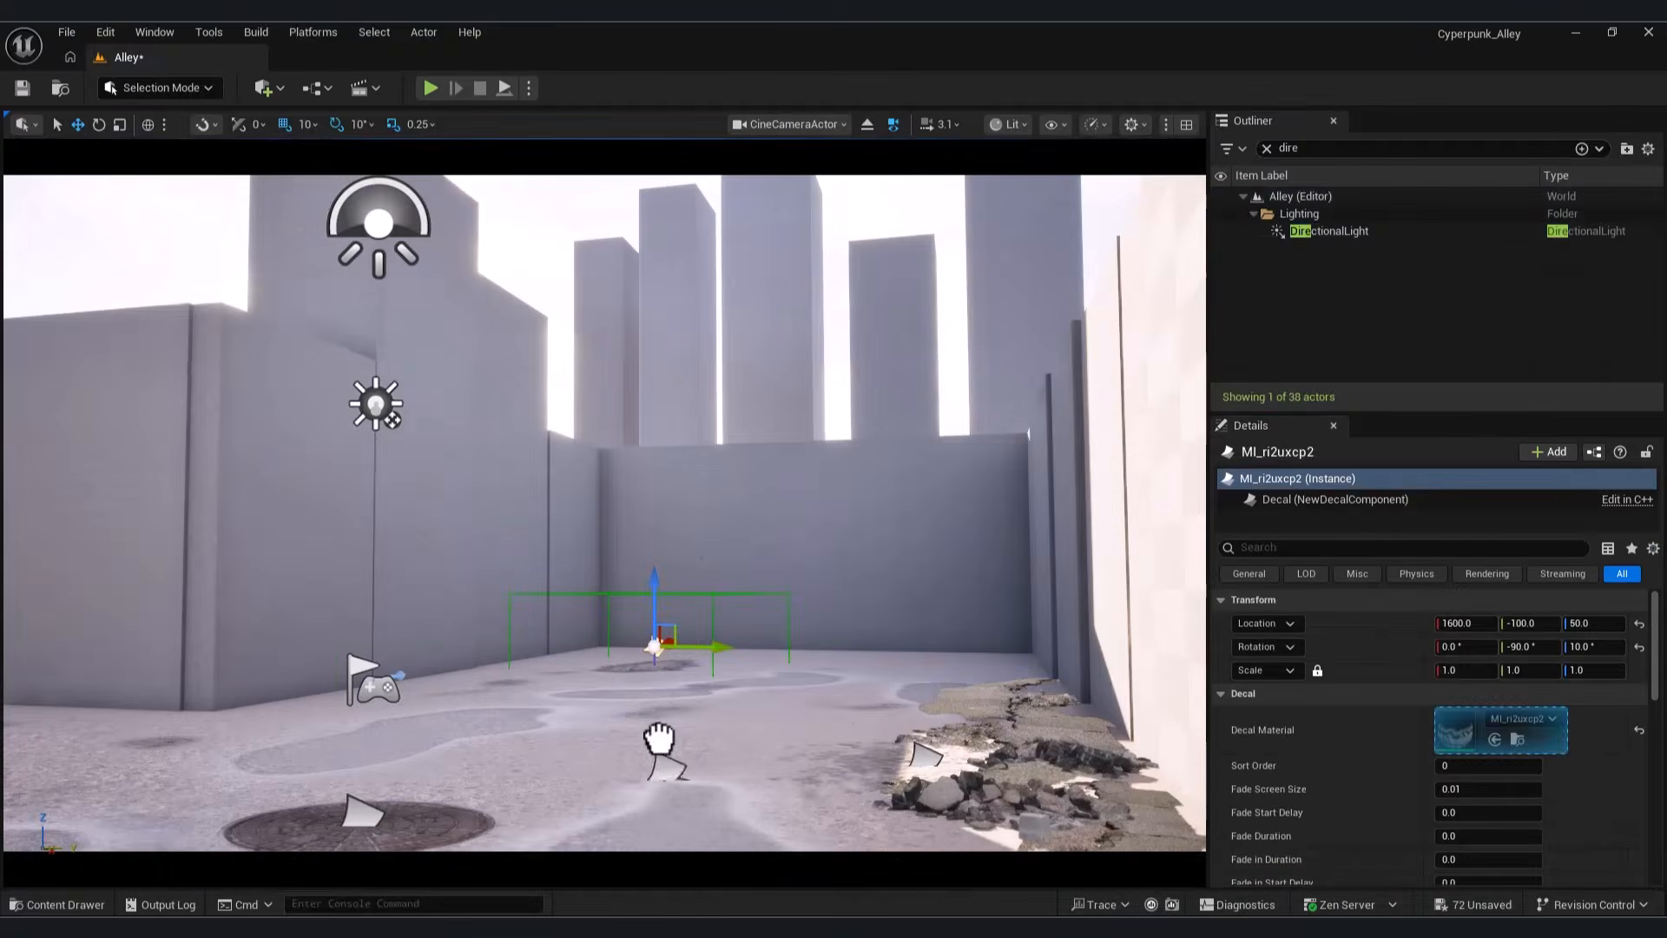
# Step: Inspect the MI_ugcmfivcw crack decal in Perspective view and adjust the Normal Intensity override in its material instance
pyautogui.click(790, 124)
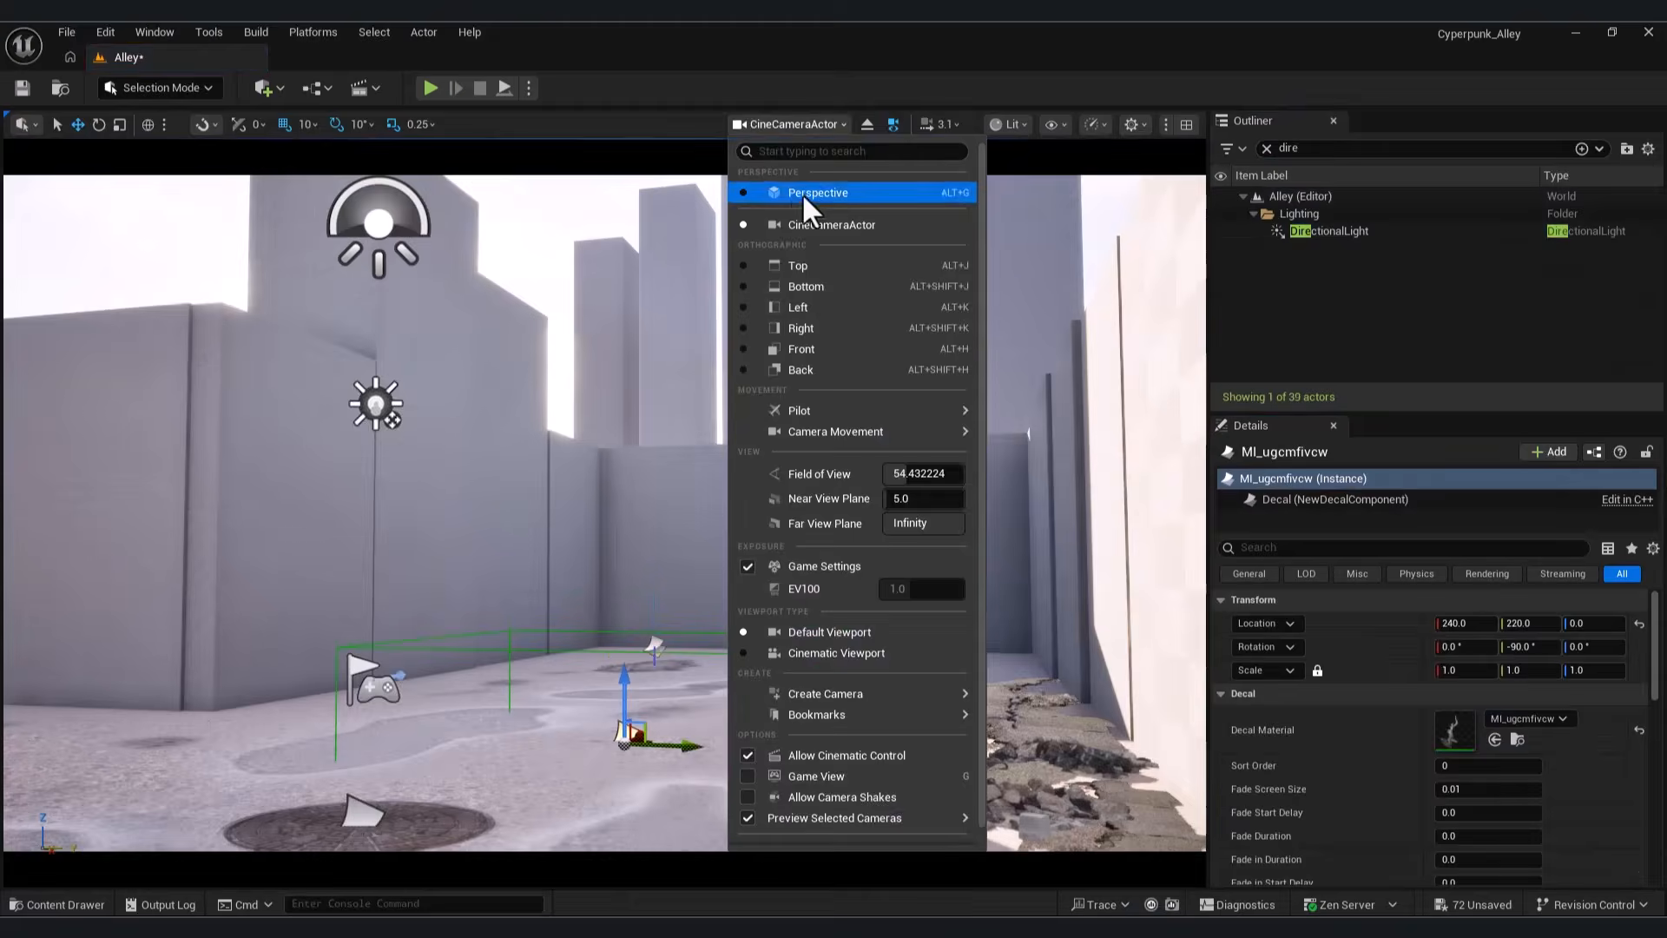
pyautogui.click(807, 193)
pyautogui.press('e')
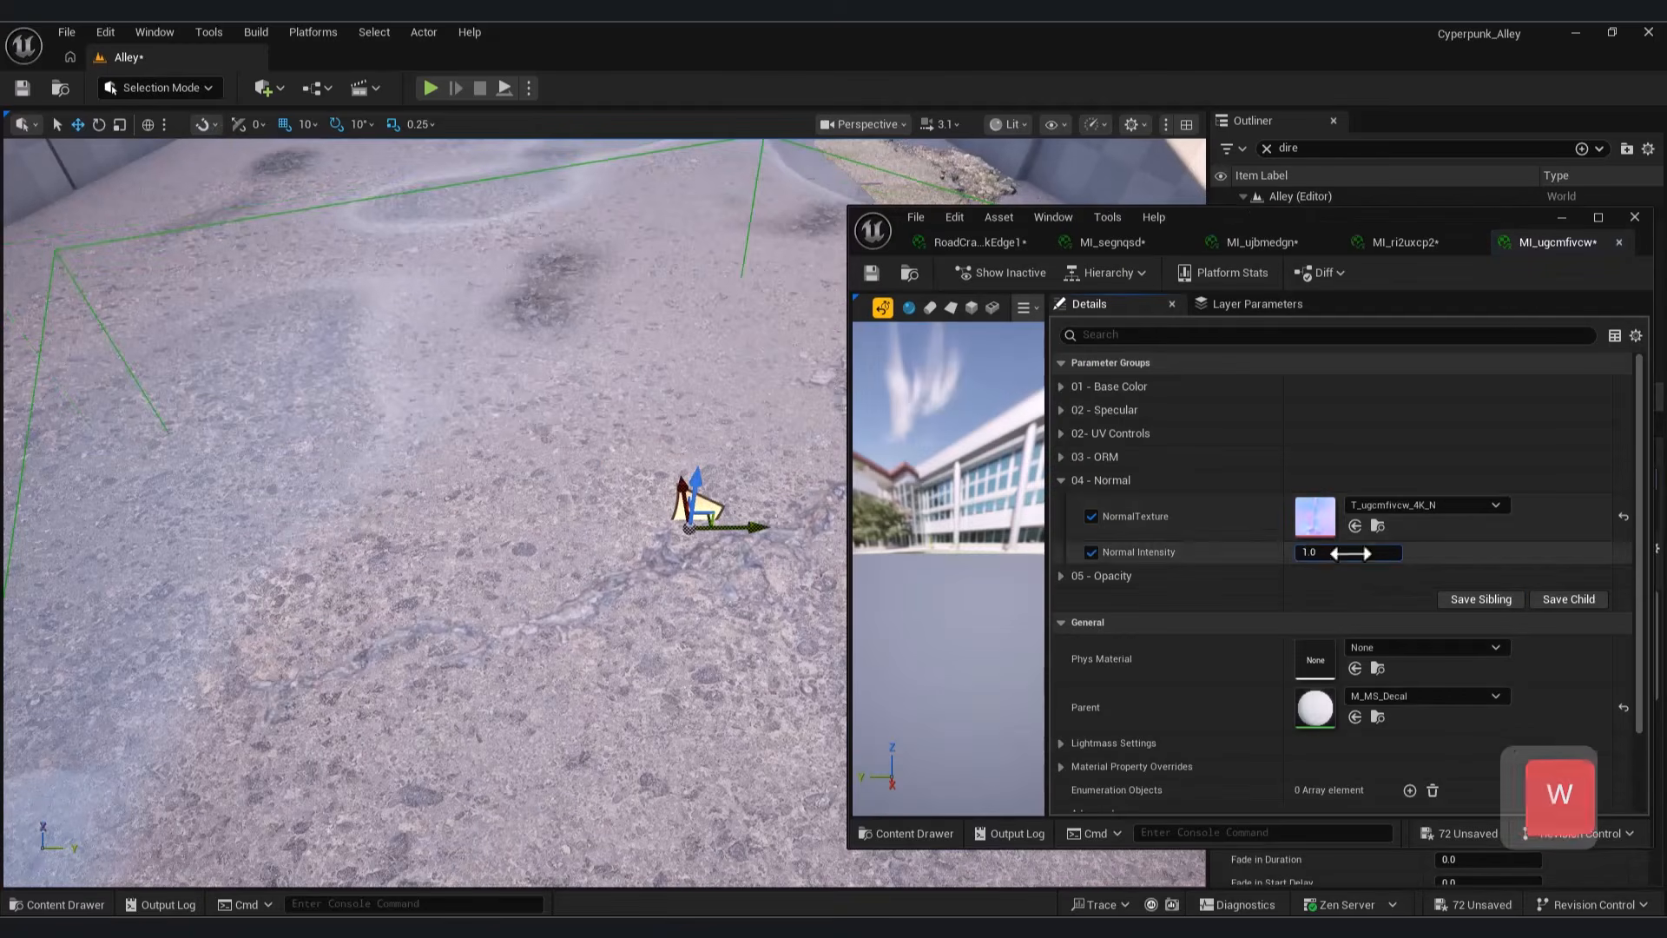
pyautogui.moveTo(1346, 551); pyautogui.dragTo(1372, 551)
# Step: Undo raising the MI_ugcmfivcw2 crack decal, then position it farther down the alley, rotate it to about 60 degrees and rescale it
pyautogui.press('w')
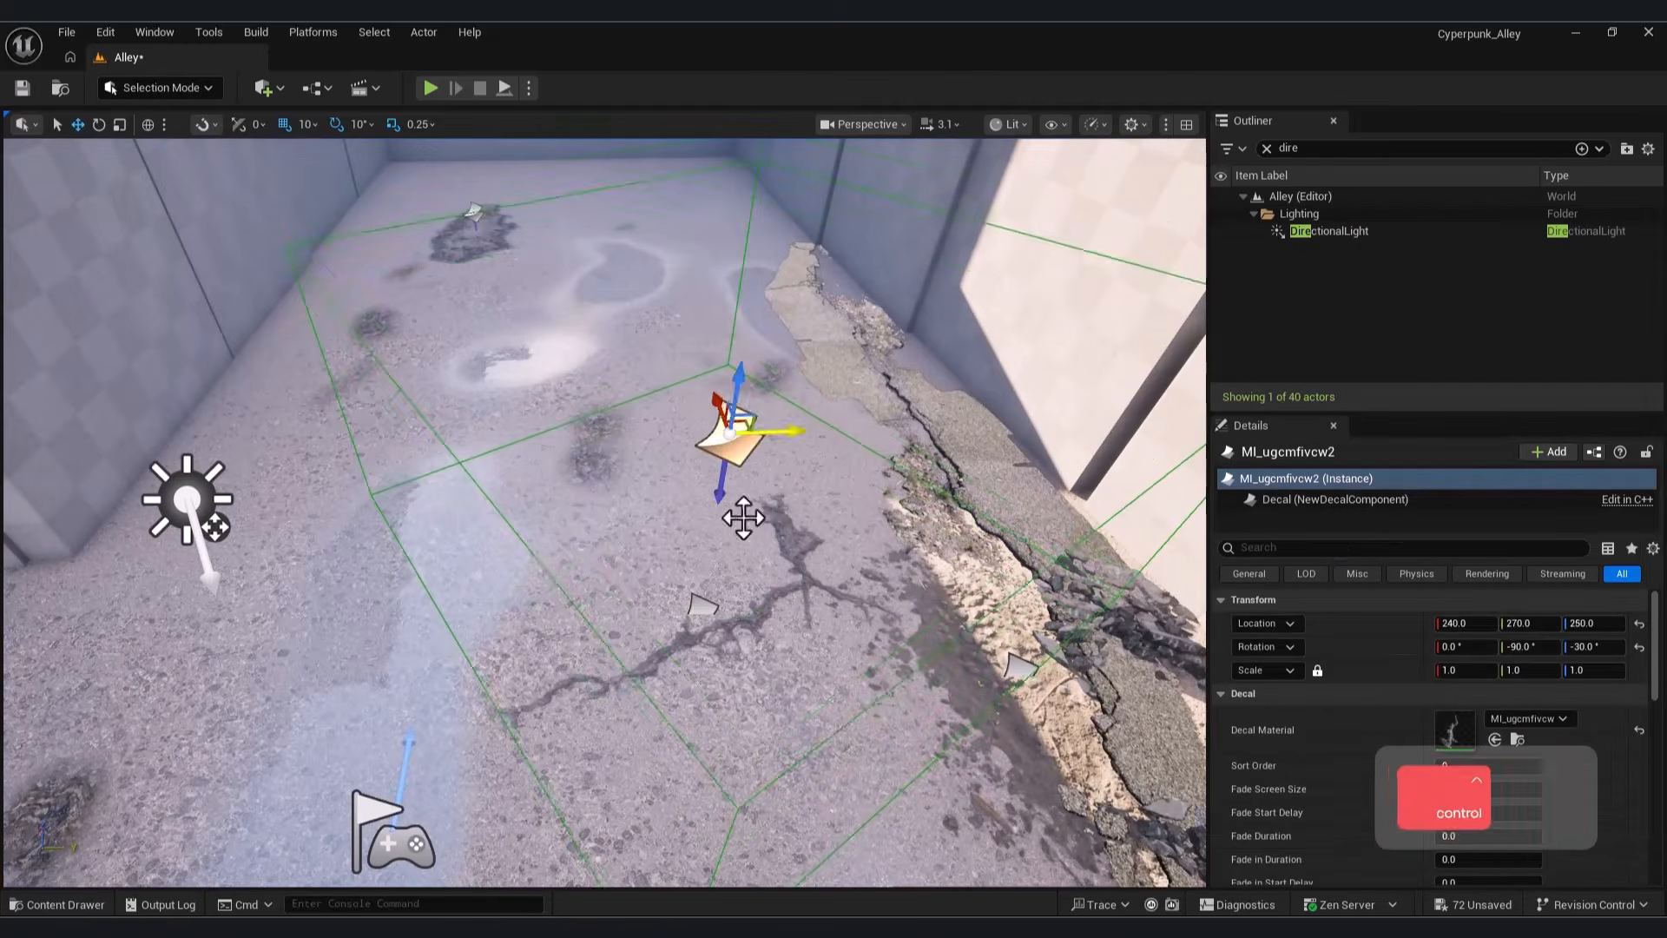
pyautogui.hotkey('ctrl', 'z')
pyautogui.press('e')
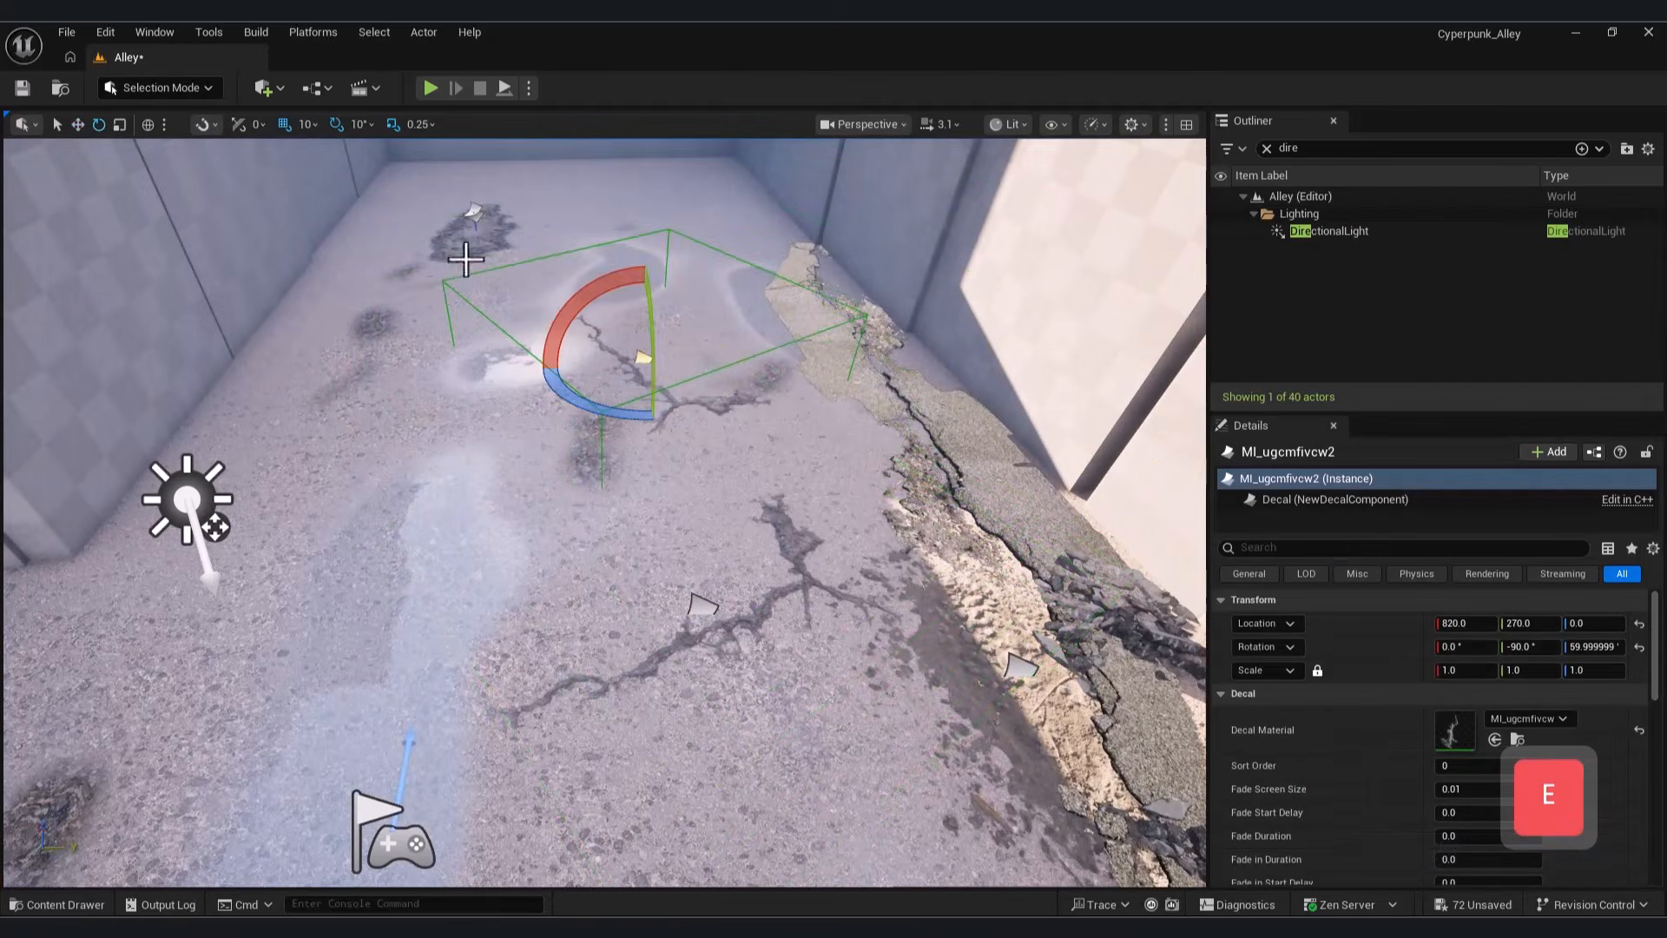
pyautogui.click(120, 127)
pyautogui.moveTo(643, 358); pyautogui.dragTo(686, 332)
pyautogui.press('w')
pyautogui.moveTo(640, 306); pyautogui.dragTo(641, 325)
pyautogui.moveTo(705, 375); pyautogui.dragTo(525, 379)
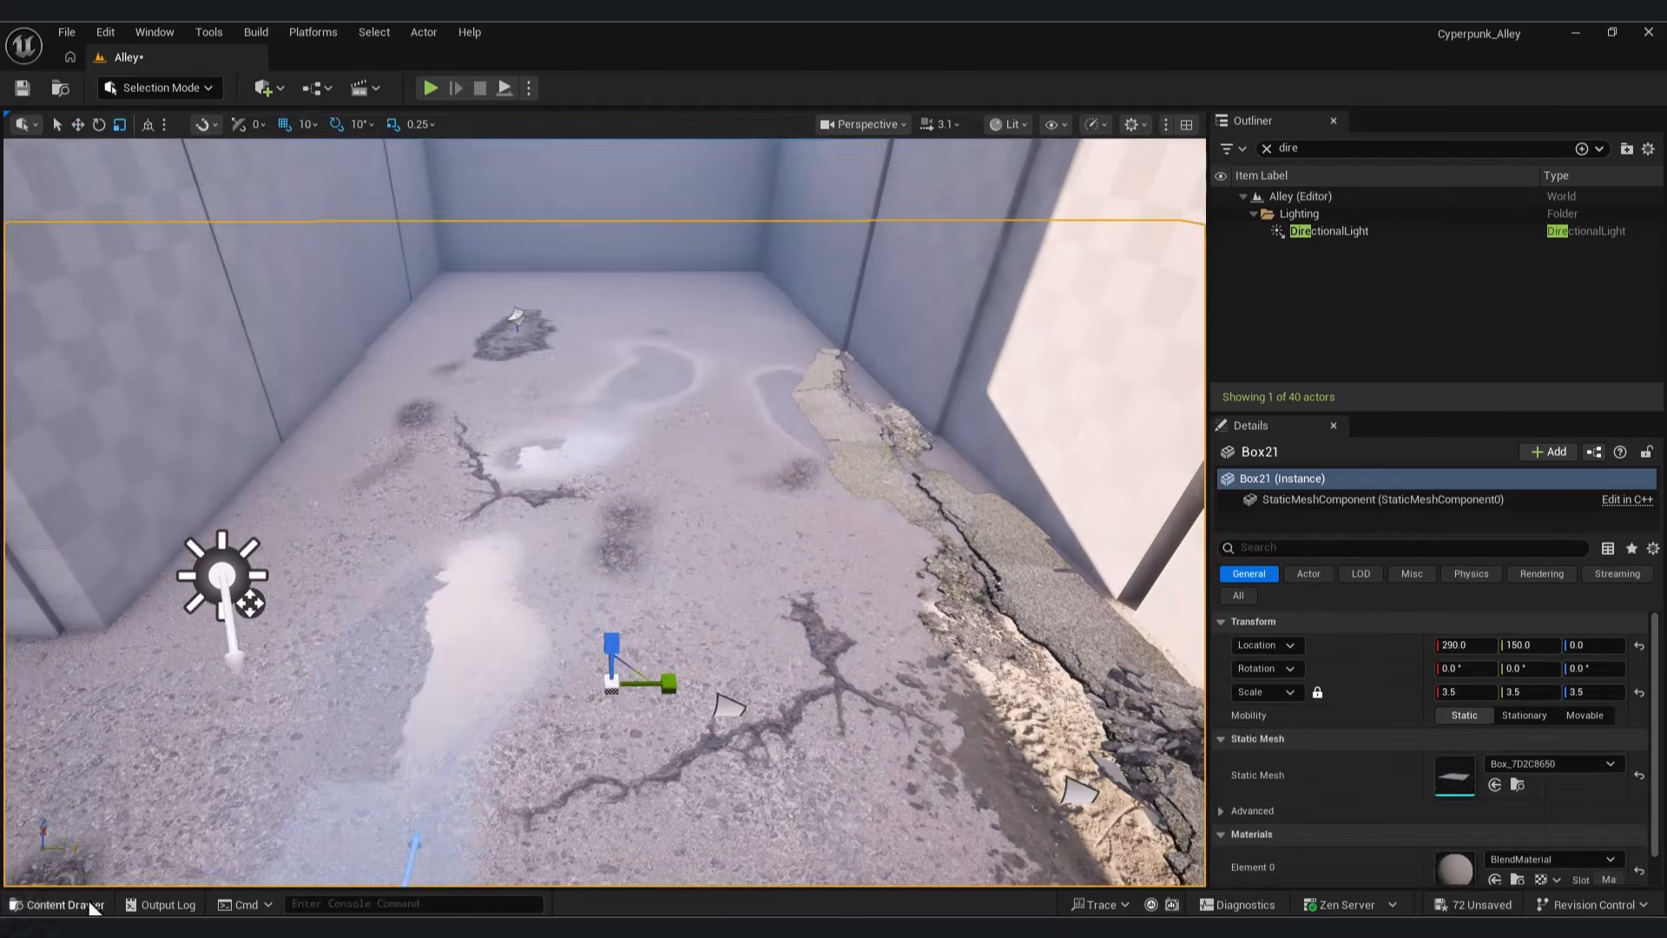
# Step: Place the MI_umegfd0cw crack decal near the alley's far end beside the road edge and open its material instance
pyautogui.click(57, 903)
pyautogui.moveTo(1163, 558); pyautogui.dragTo(721, 377)
pyautogui.press('w')
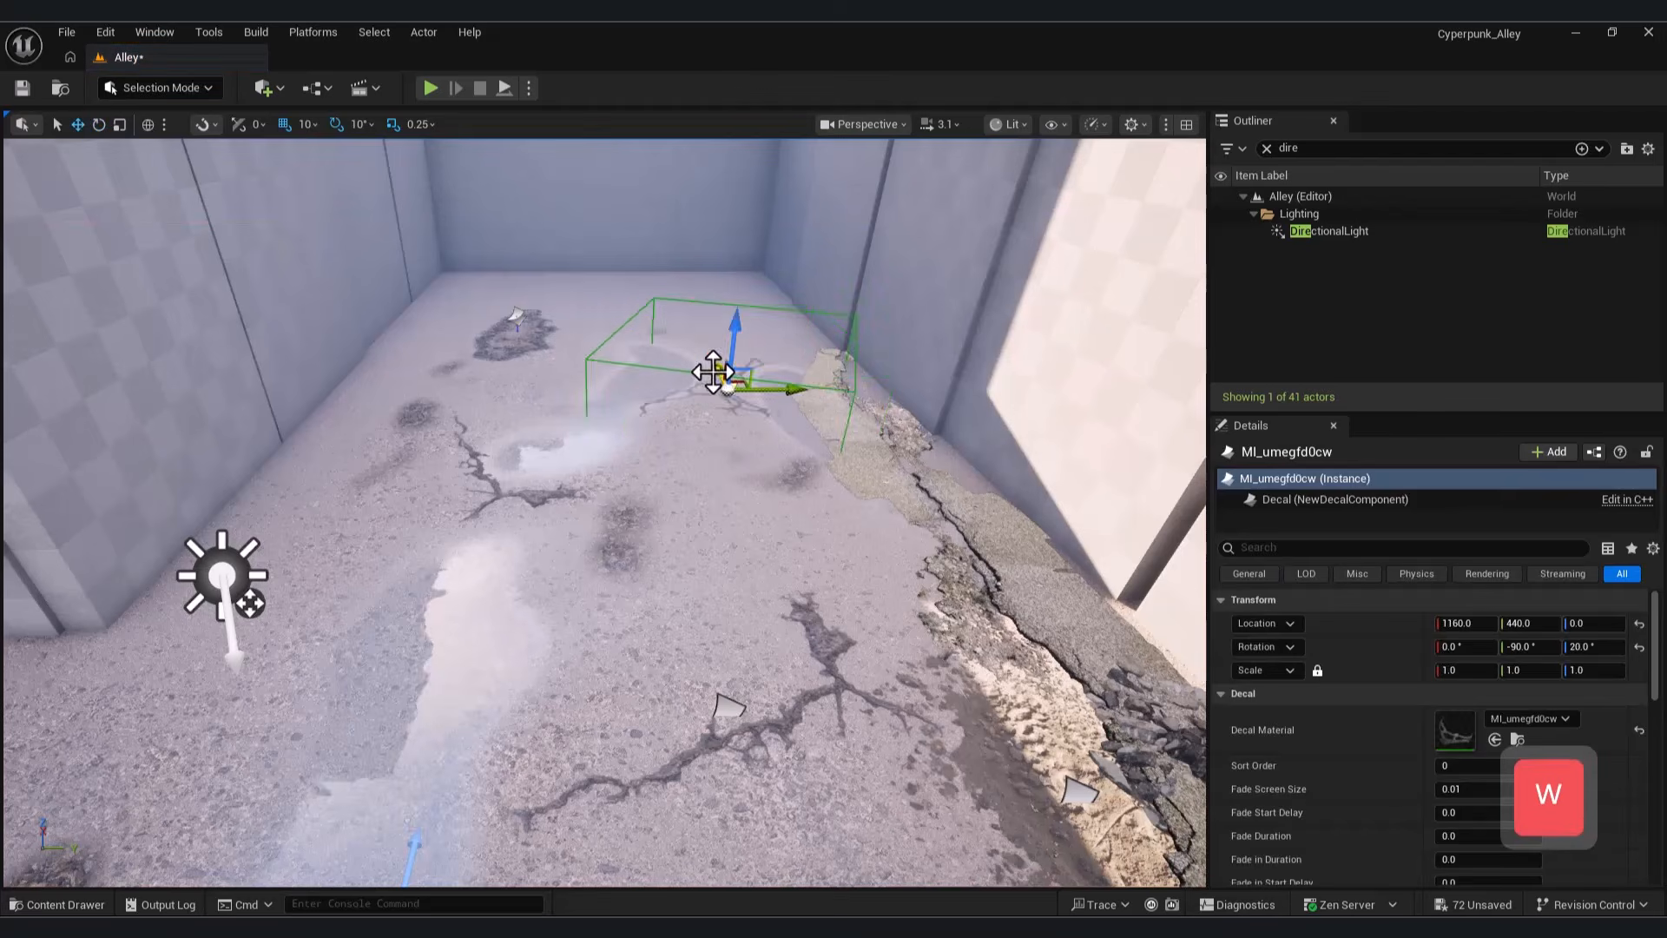
pyautogui.click(57, 903)
pyautogui.hotkey('ctrl', 'space')
pyautogui.click(1517, 739)
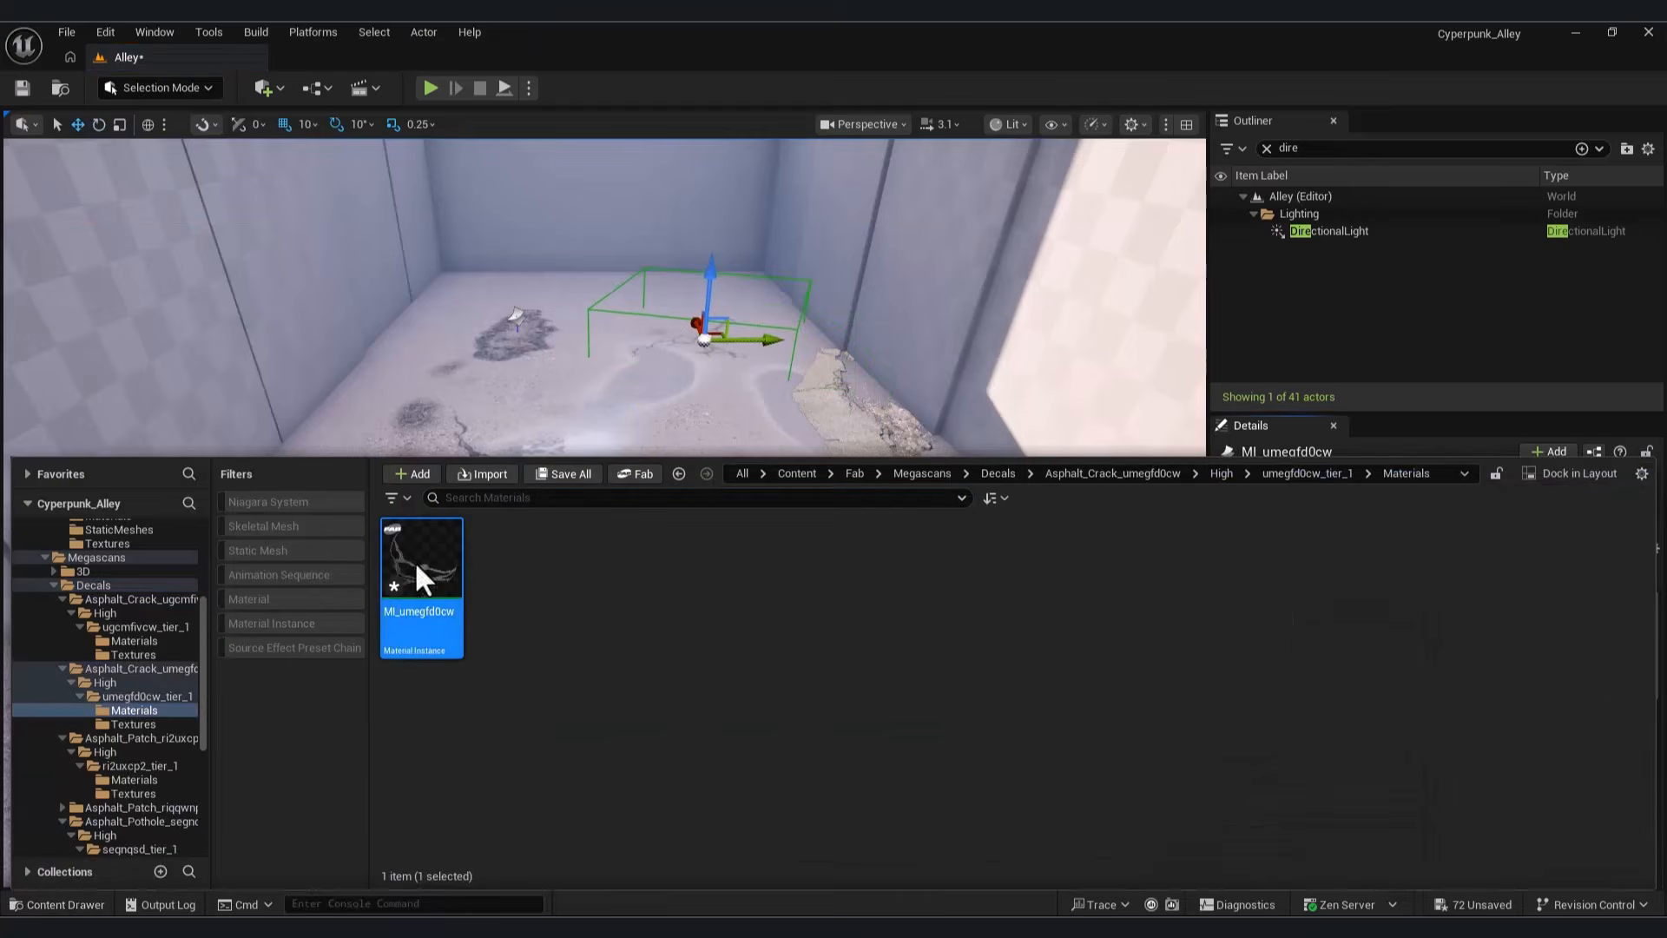
pyautogui.doubleClick(413, 560)
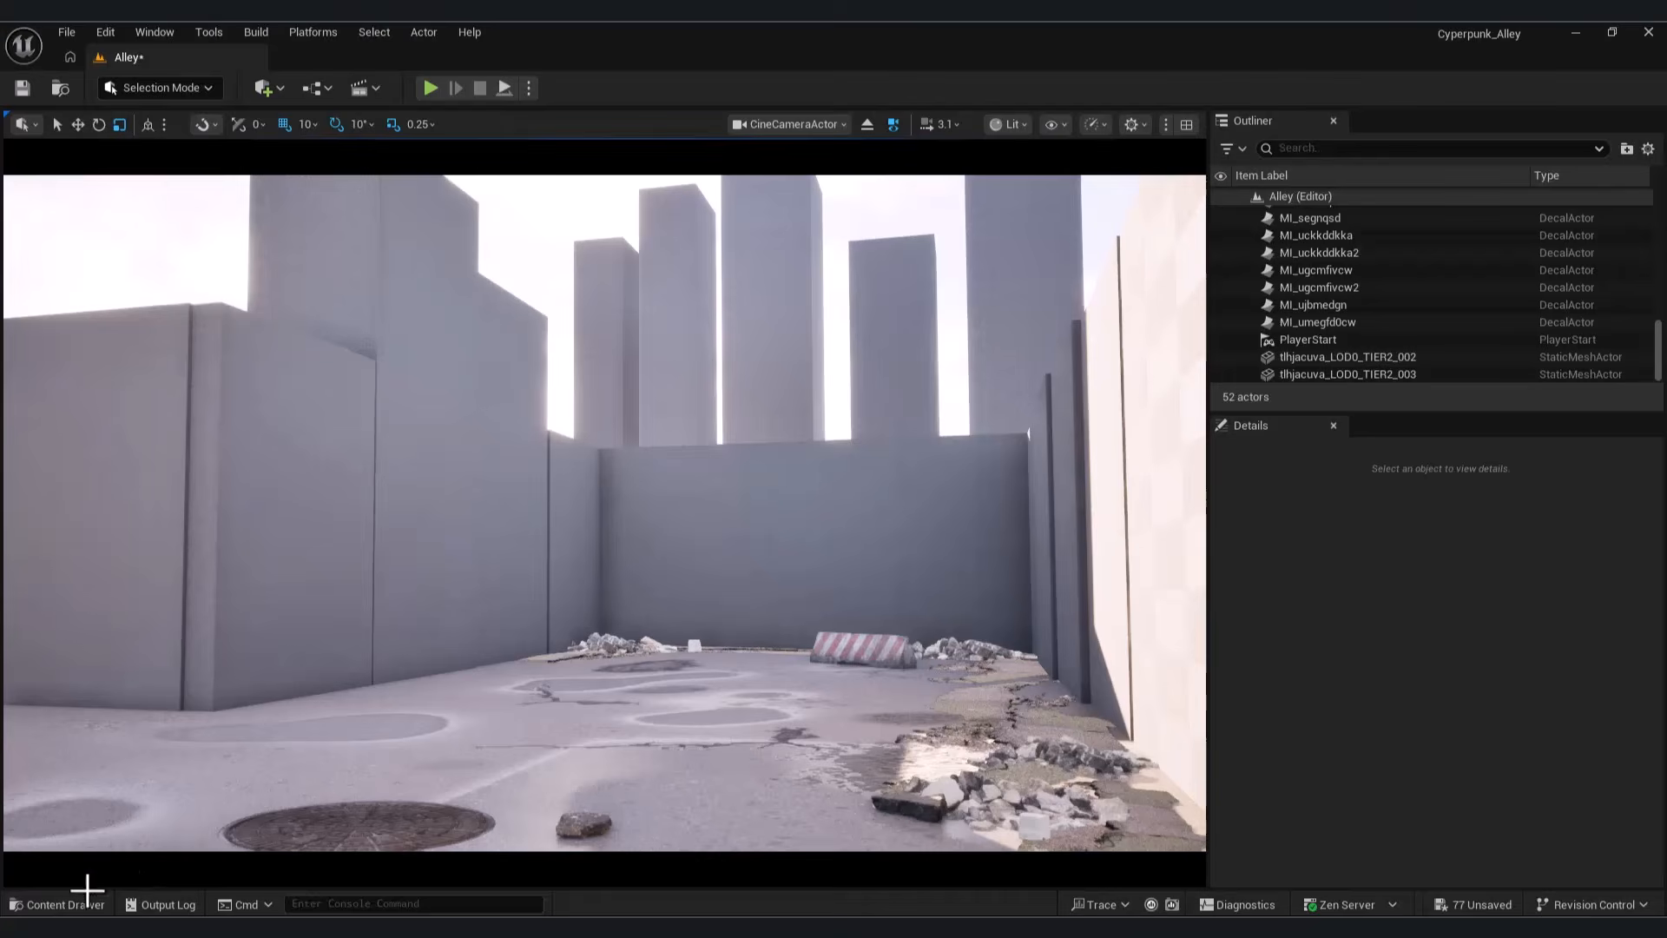
# Step: Find the mannequin meshes under Characters and place the SK_Mannequin figure on the alley ground as a scale reference
pyautogui.click(87, 901)
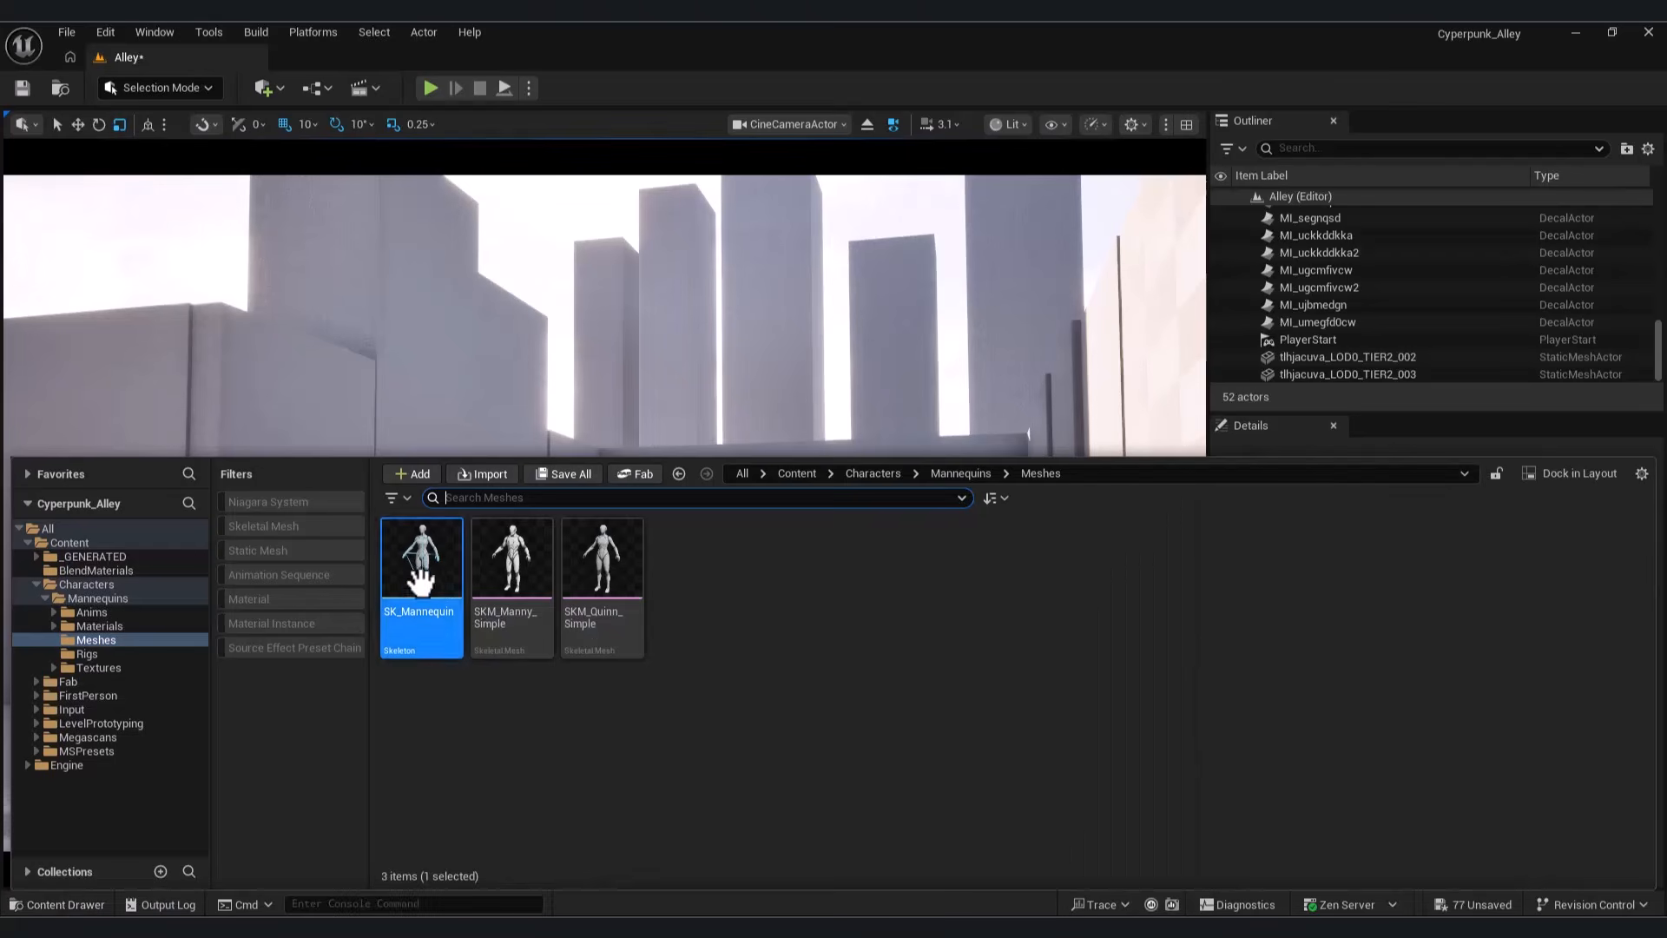
pyautogui.click(101, 597)
pyautogui.click(100, 585)
pyautogui.doubleClick(432, 567)
pyautogui.doubleClick(608, 581)
pyautogui.moveTo(421, 564); pyautogui.dragTo(462, 699)
# Step: Switch to Perspective view and move the mannequin to X 560, Y -300 beside the left wall
pyautogui.click(792, 124)
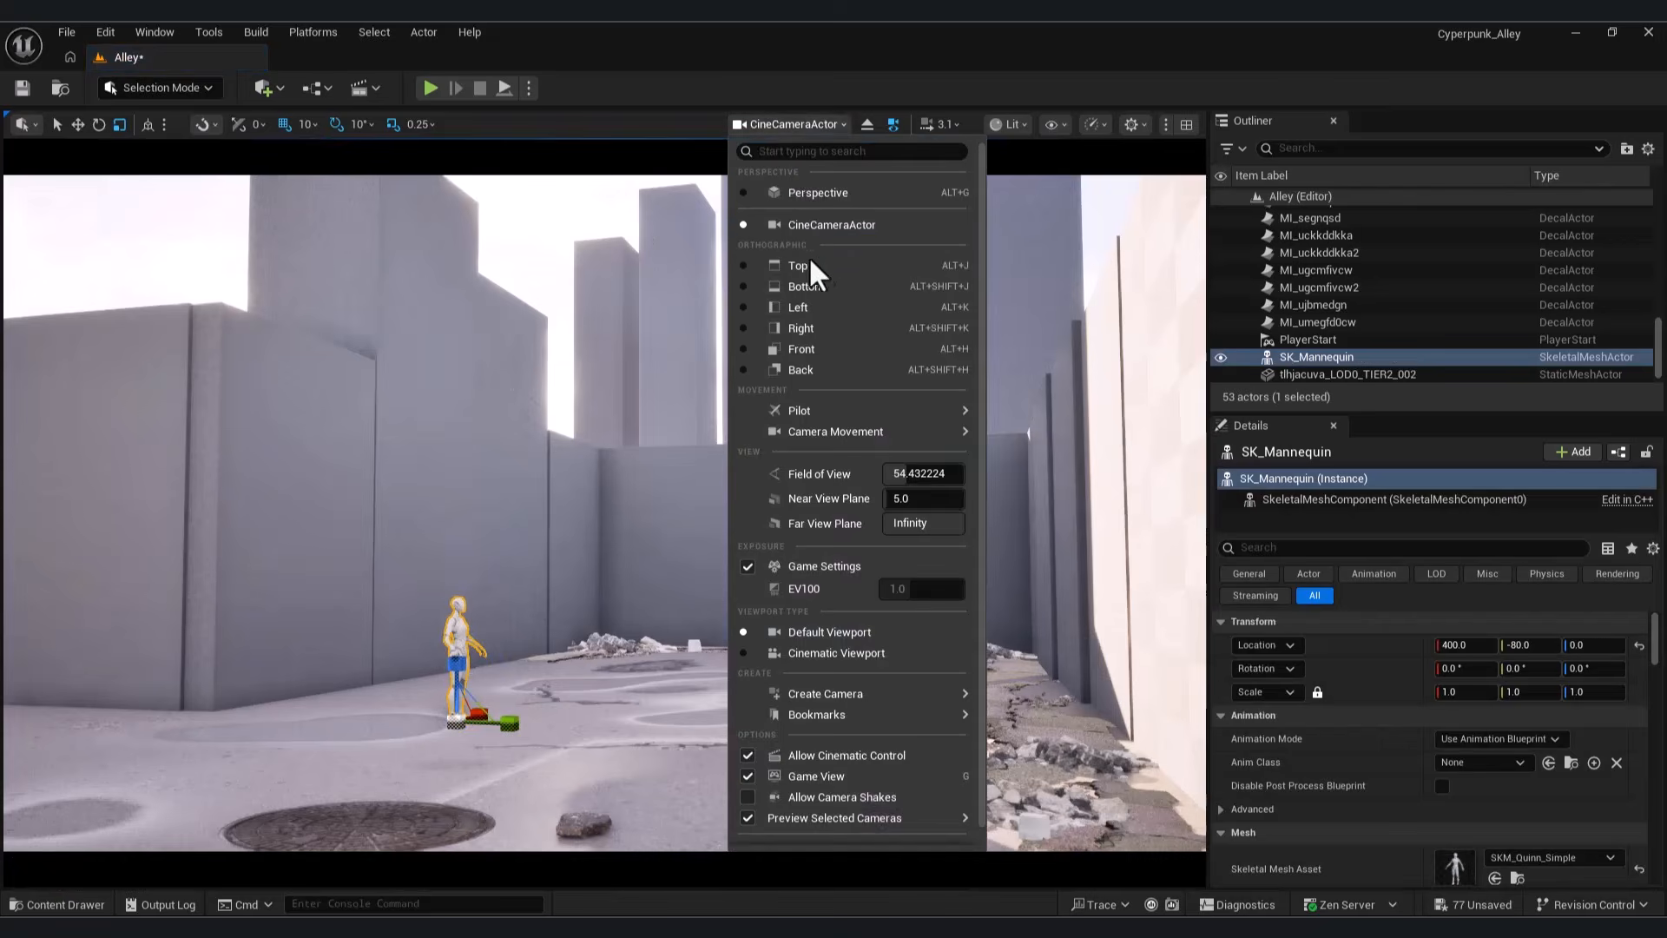
pyautogui.click(805, 193)
pyautogui.moveTo(660, 521); pyautogui.dragTo(525, 571, button='right')
pyautogui.press('d')
pyautogui.press('w')
pyautogui.moveTo(547, 599); pyautogui.dragTo(669, 581)
pyautogui.press('a')
pyautogui.moveTo(669, 581); pyautogui.dragTo(868, 586, button='right')
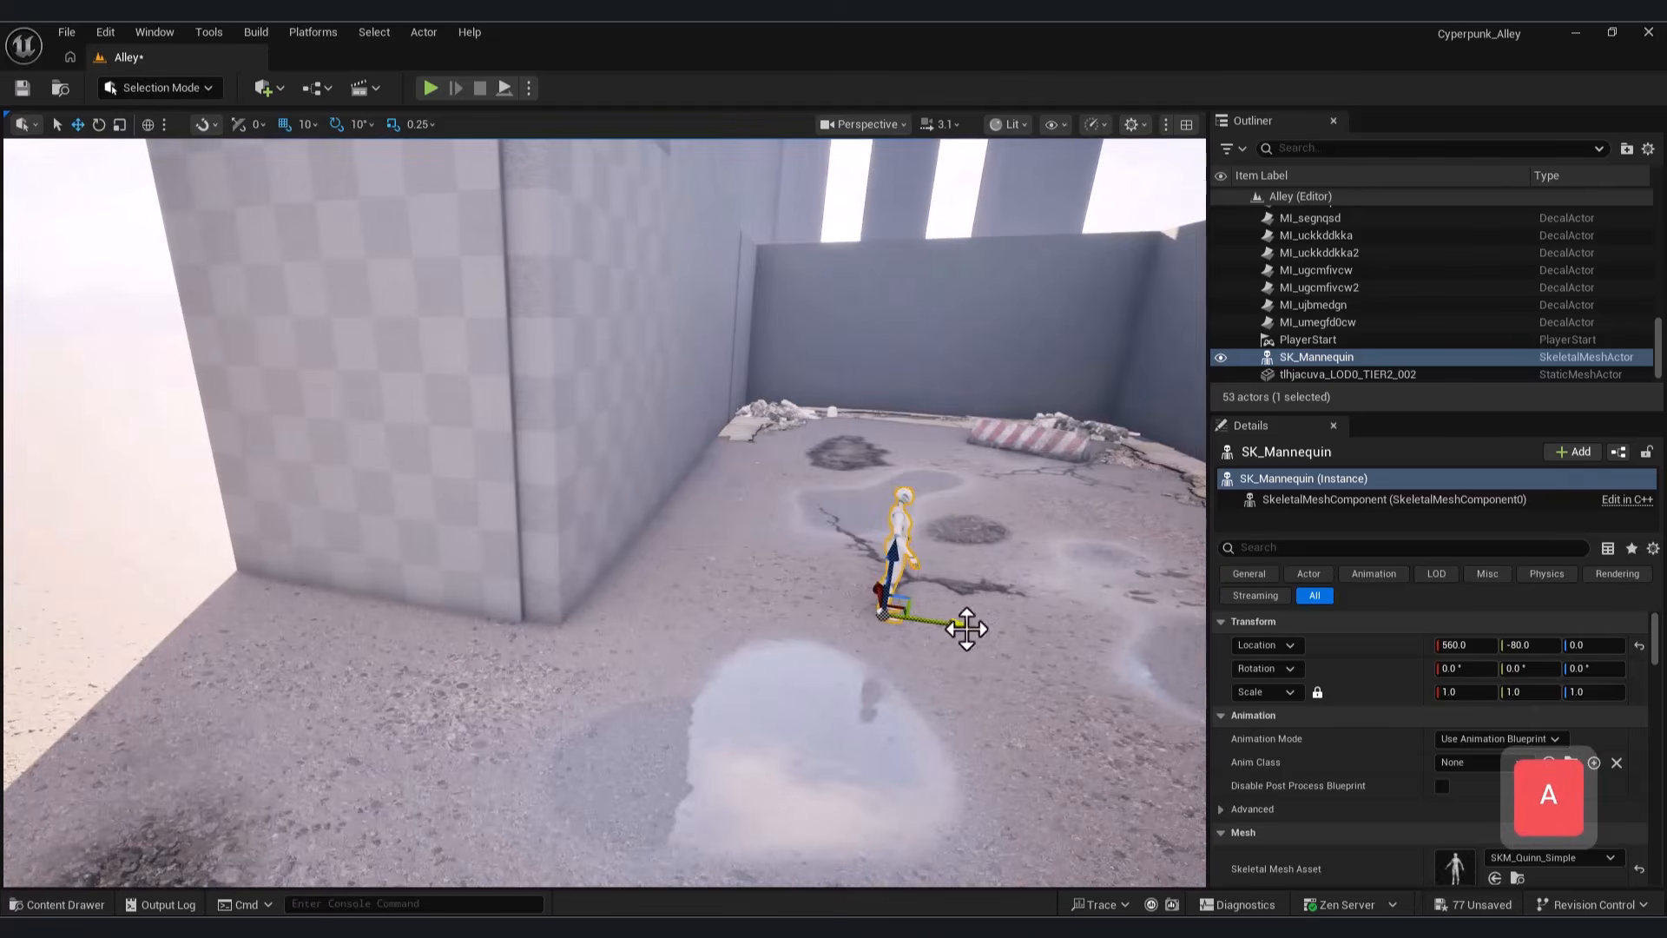
pyautogui.moveTo(826, 604); pyautogui.dragTo(770, 597)
pyautogui.press('w')
pyautogui.moveTo(770, 598); pyautogui.dragTo(197, 886, button='right')
pyautogui.press('s')
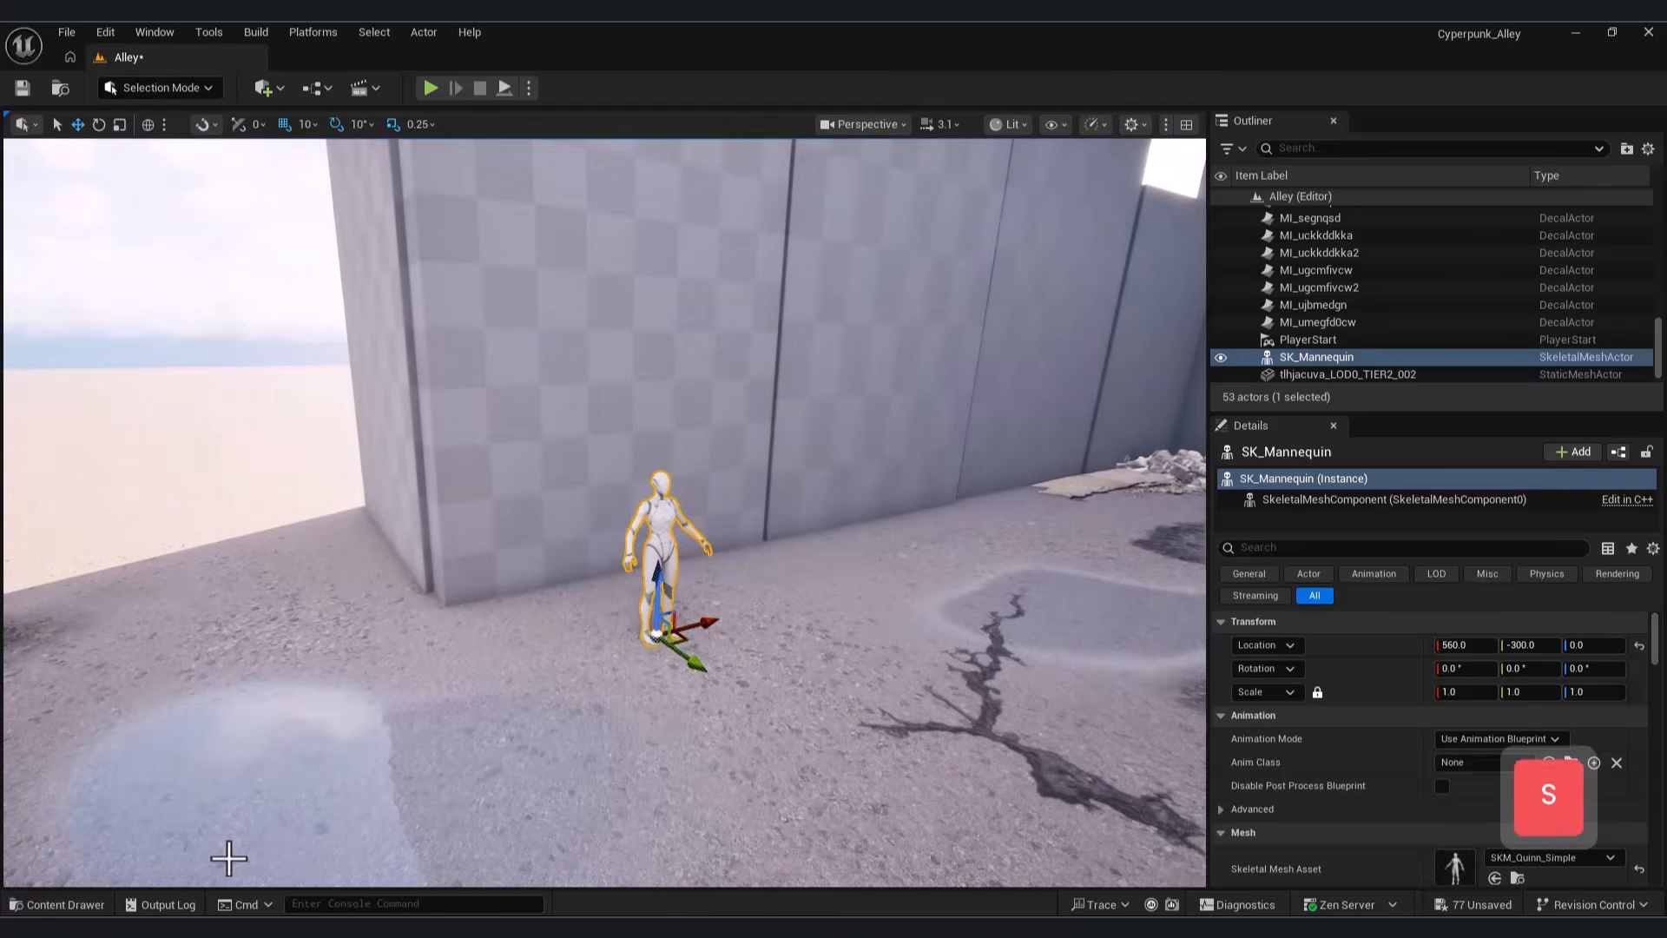
# Step: Delete the wall pieces Box and Box2 at the near end of the alley's left side
pyautogui.press('Delete')
pyautogui.click(522, 532)
pyautogui.moveTo(607, 521); pyautogui.dragTo(625, 477, button='right')
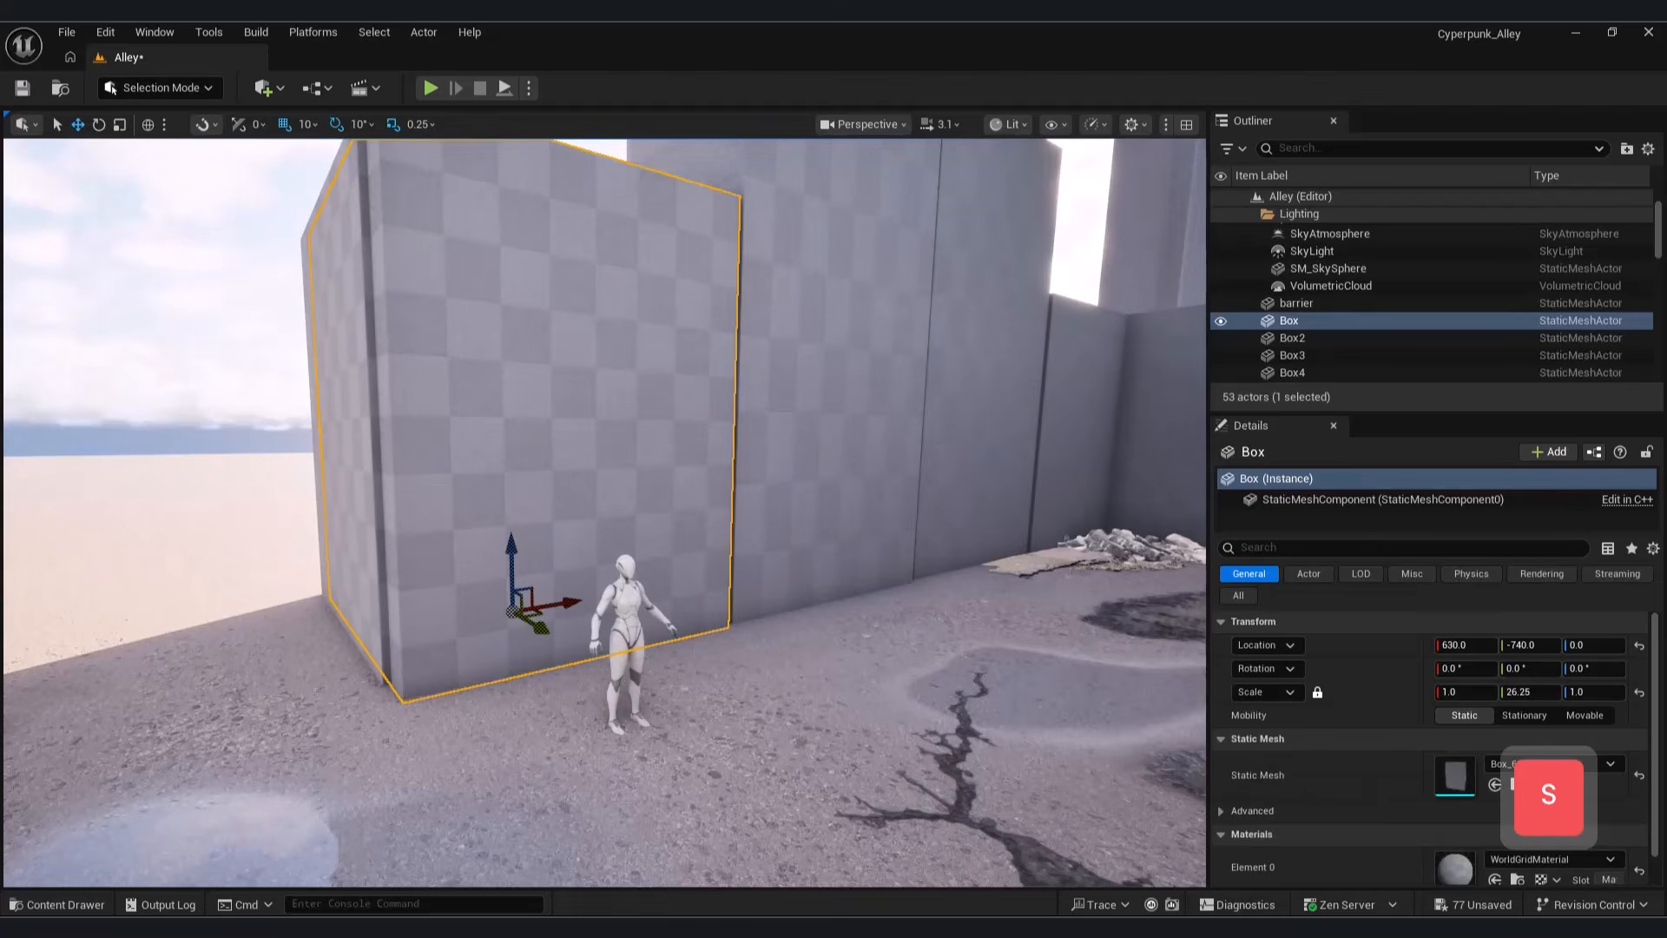
pyautogui.press('Delete')
pyautogui.click(374, 530)
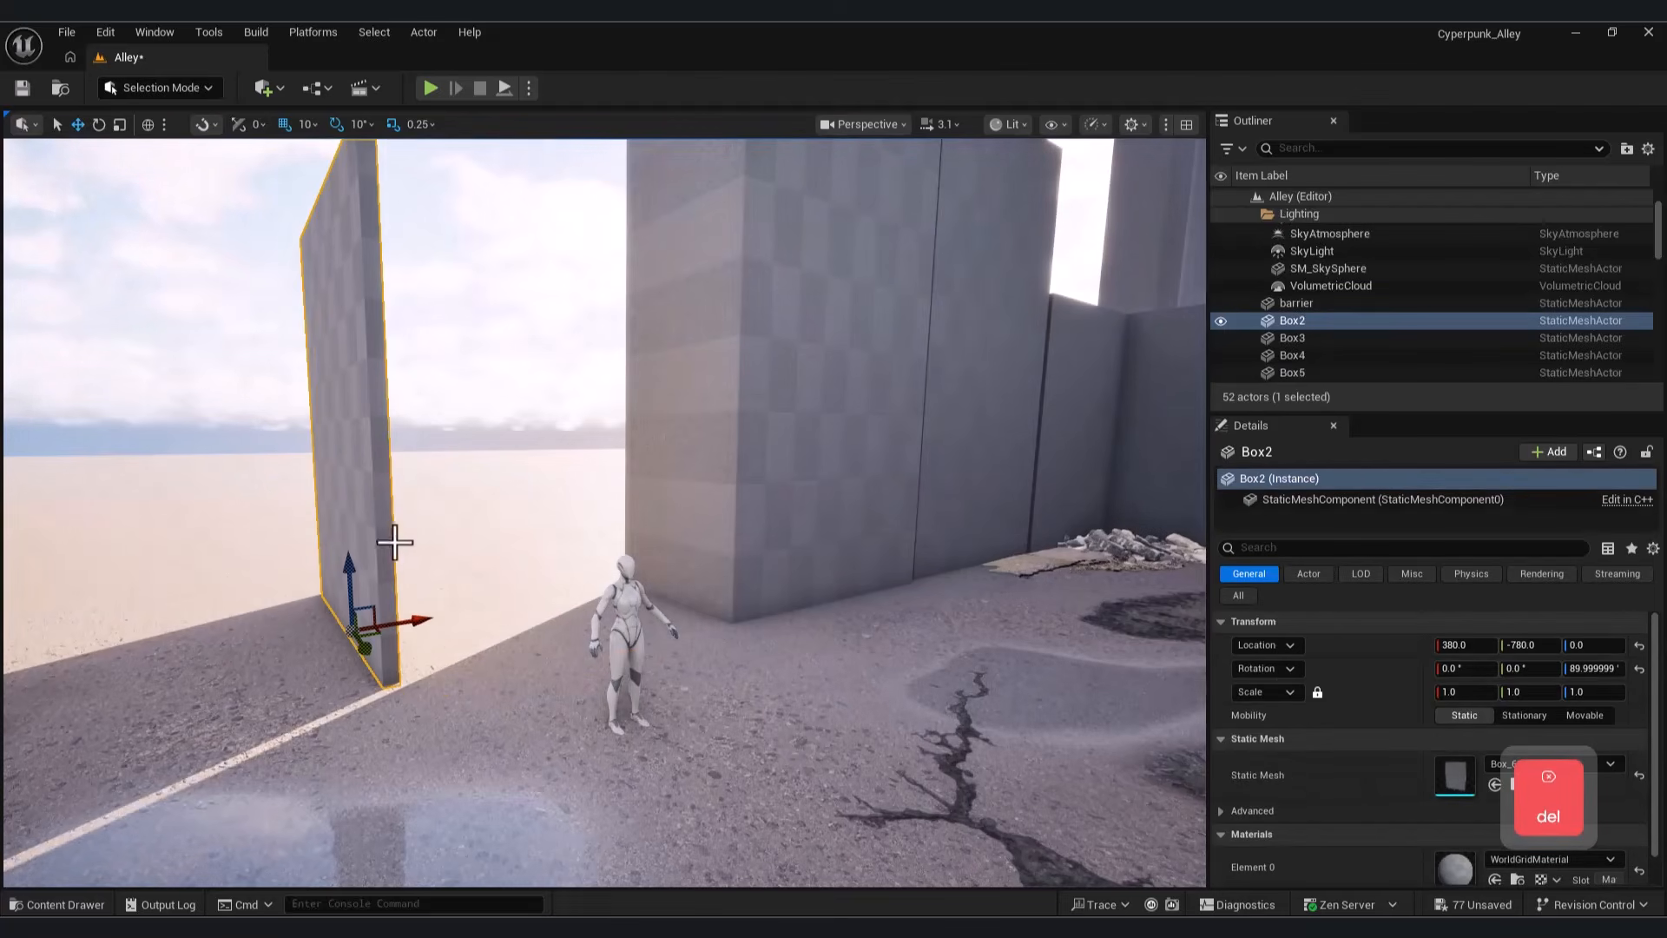
pyautogui.press('Delete')
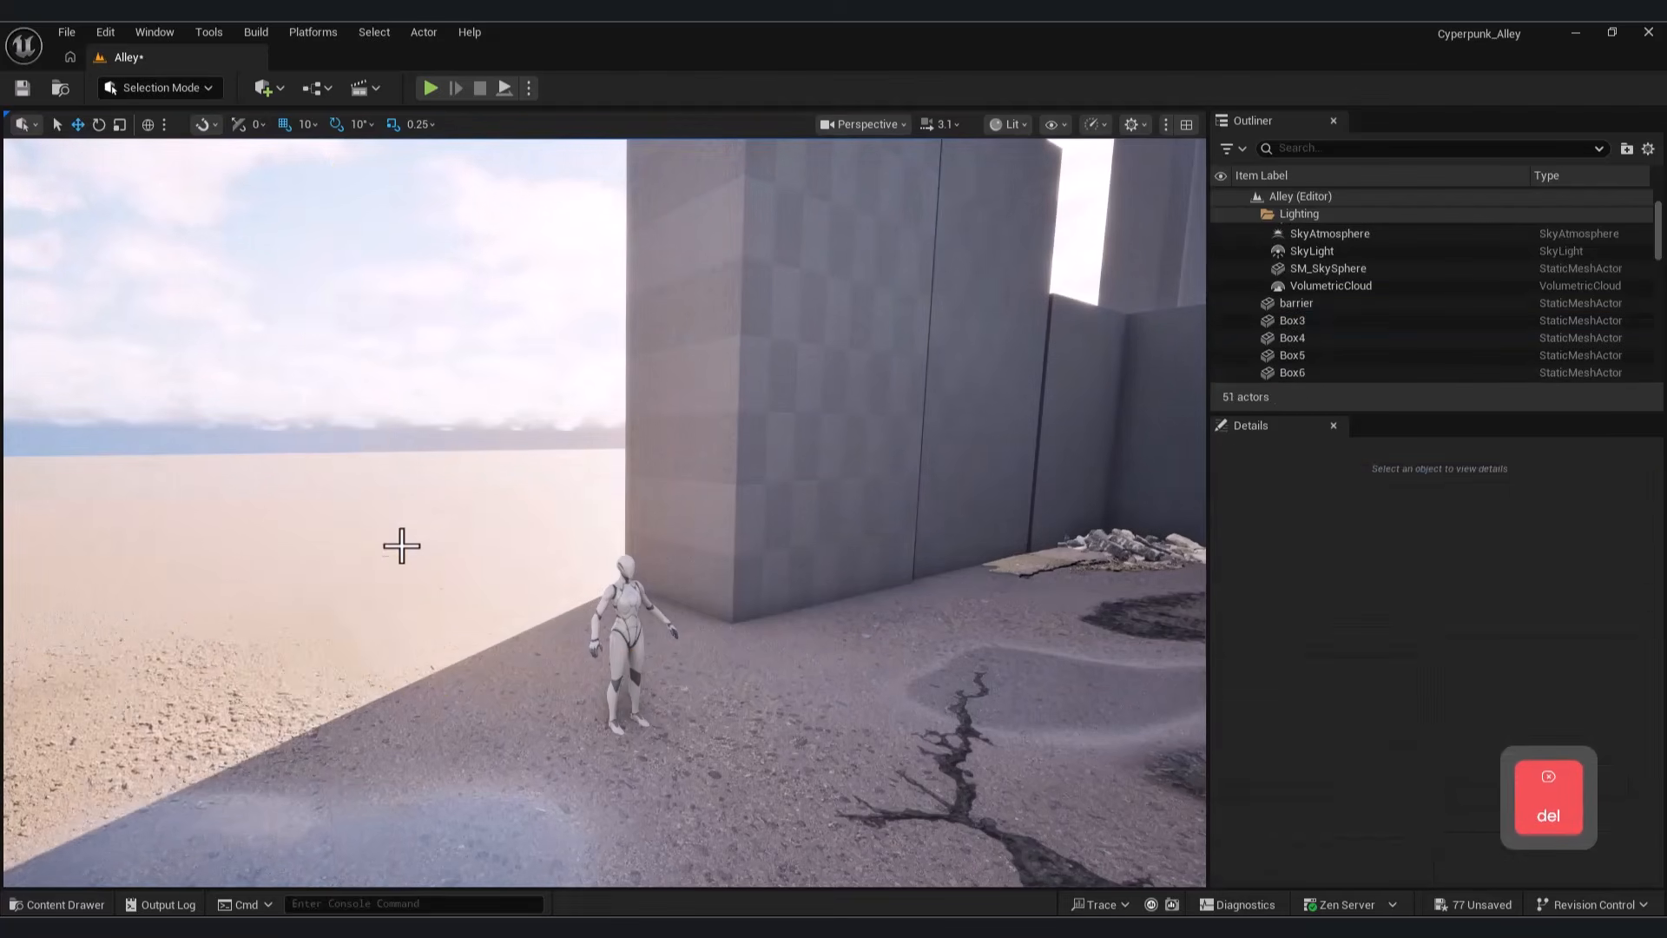
# Step: Create a wall box 20 wide, 700 deep and 640 high with 40 subdivisions each way, at X 520, Y -480
pyautogui.press('Return')
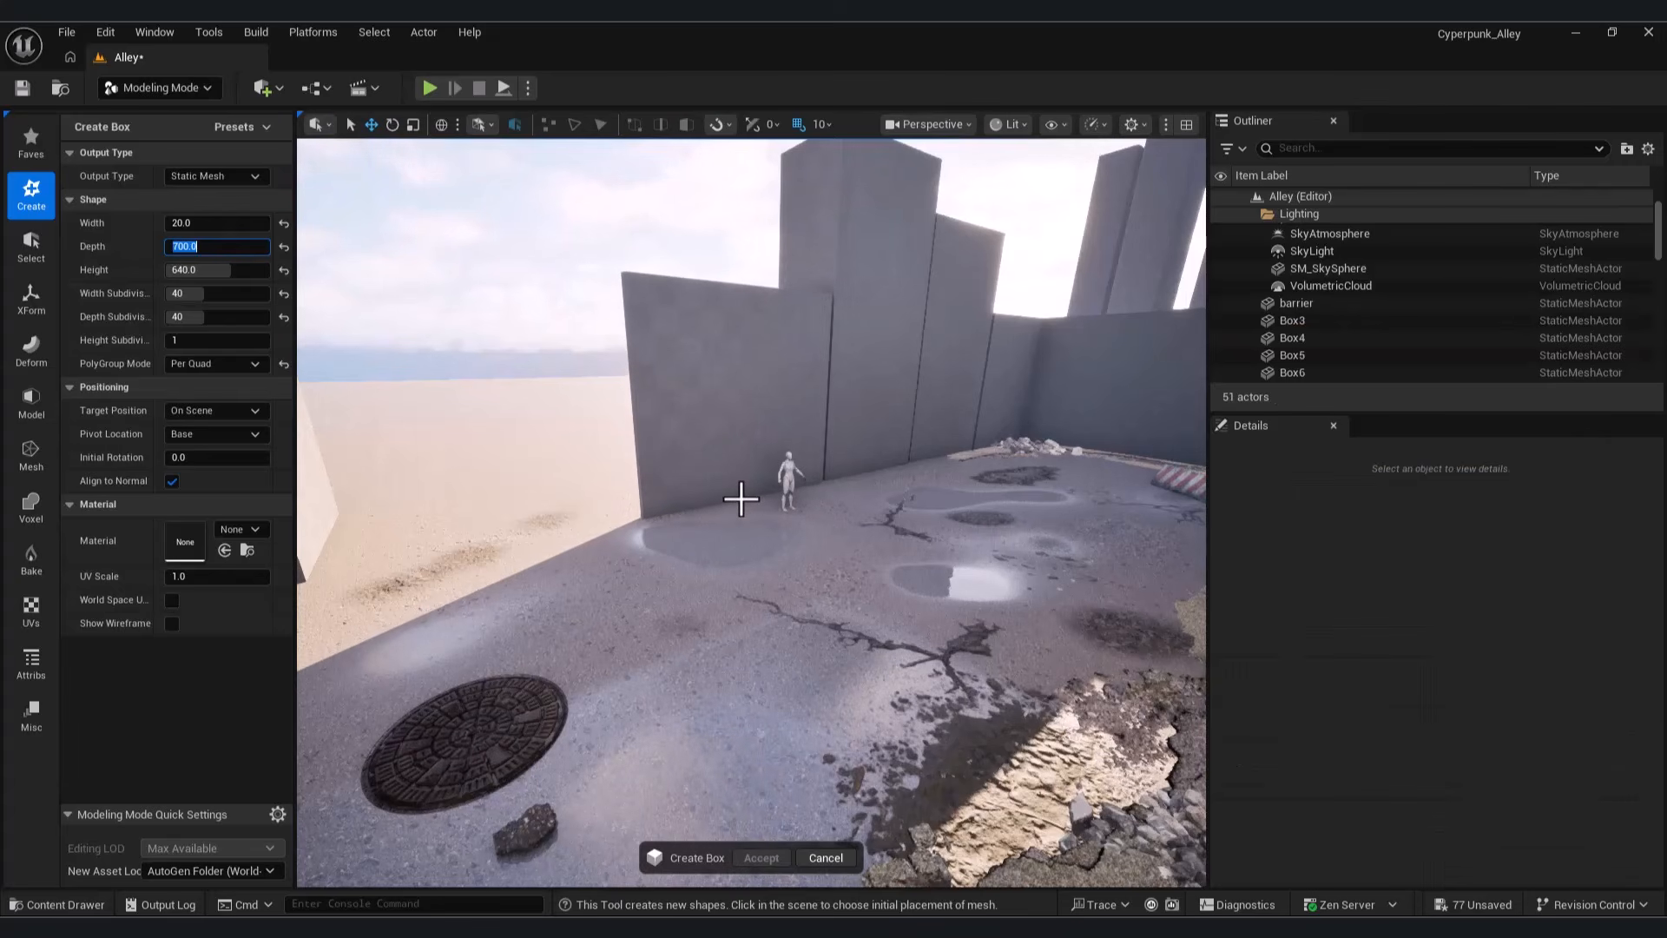
pyautogui.click(742, 498)
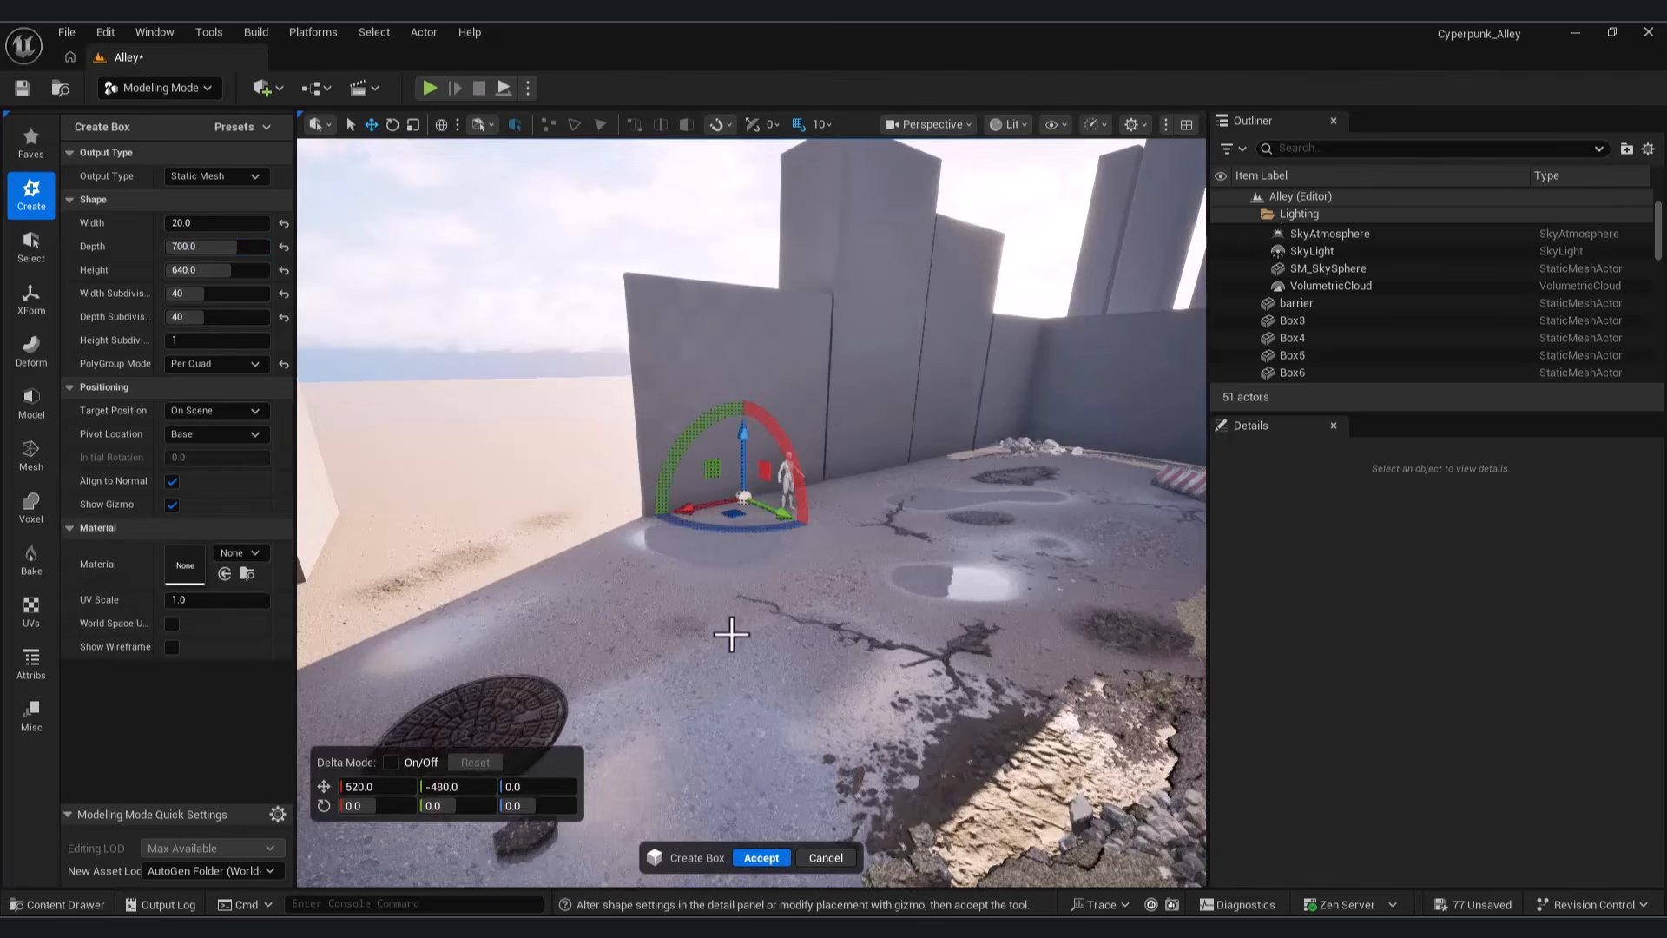
pyautogui.press('w')
pyautogui.moveTo(621, 606)
pyautogui.mouseDown(button='right')
pyautogui.moveTo(647, 621)
pyautogui.moveTo(634, 595)
pyautogui.mouseUp(button='right')
pyautogui.press('s')
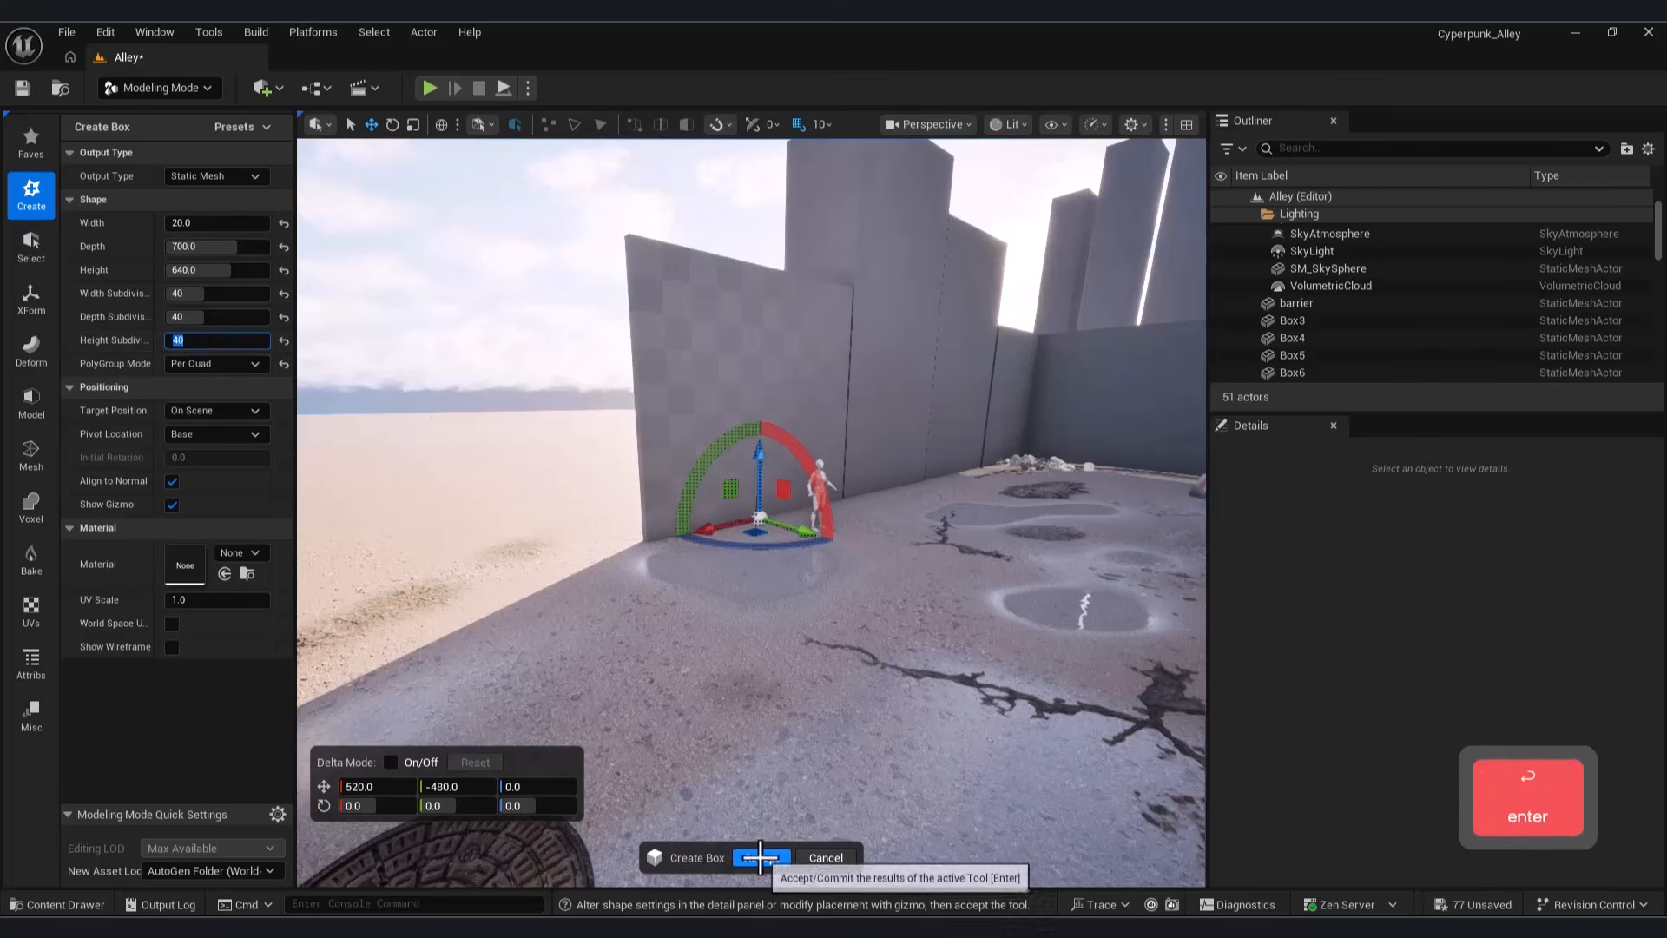
pyautogui.press('Return')
# Step: Duplicate the new wall box, slide the copy to Y -920, and rotate it 90 degrees
pyautogui.press('s')
pyautogui.moveTo(735, 594); pyautogui.dragTo(836, 556, button='right')
pyautogui.press('w')
pyautogui.hotkey('ctrl', 'c')
pyautogui.hotkey('ctrl', 'v')
pyautogui.moveTo(851, 536); pyautogui.dragTo(656, 533)
pyautogui.press('e')
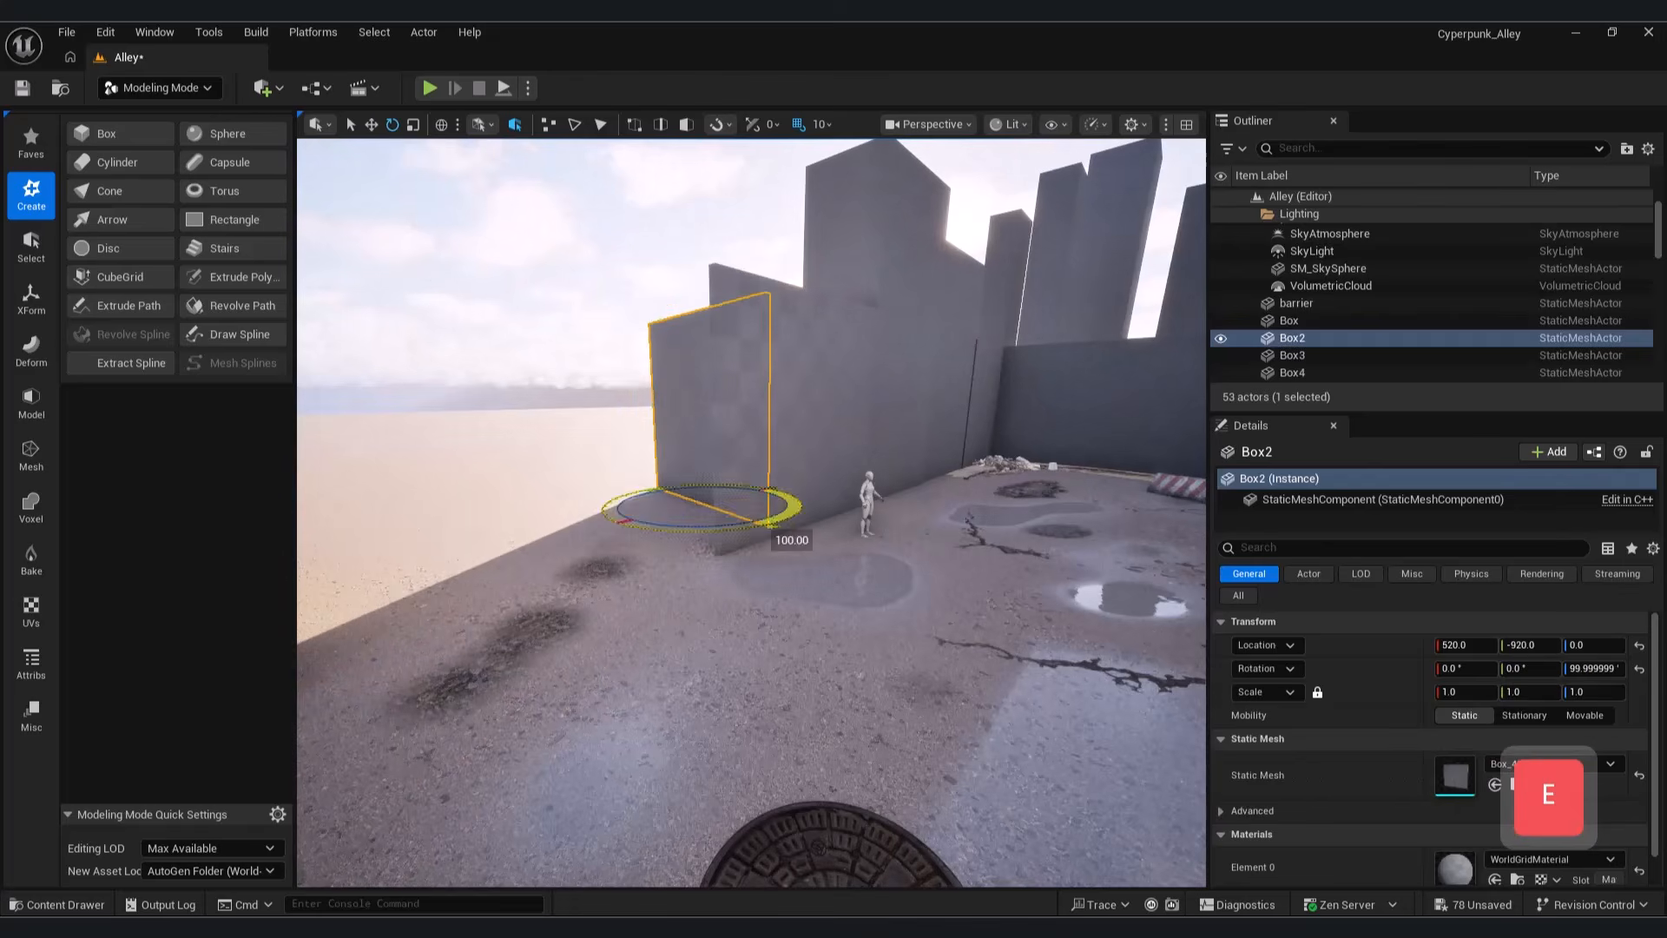
pyautogui.moveTo(747, 495); pyautogui.dragTo(684, 503)
# Step: Move the rotated wall copy to about X 220, Y -830 so it forms a corner with the first new wall
pyautogui.press('a')
pyautogui.press('s')
pyautogui.moveTo(684, 503); pyautogui.dragTo(695, 564, button='right')
pyautogui.moveTo(668, 589); pyautogui.dragTo(702, 590)
pyautogui.moveTo(701, 589); pyautogui.dragTo(555, 586, button='right')
pyautogui.press('d')
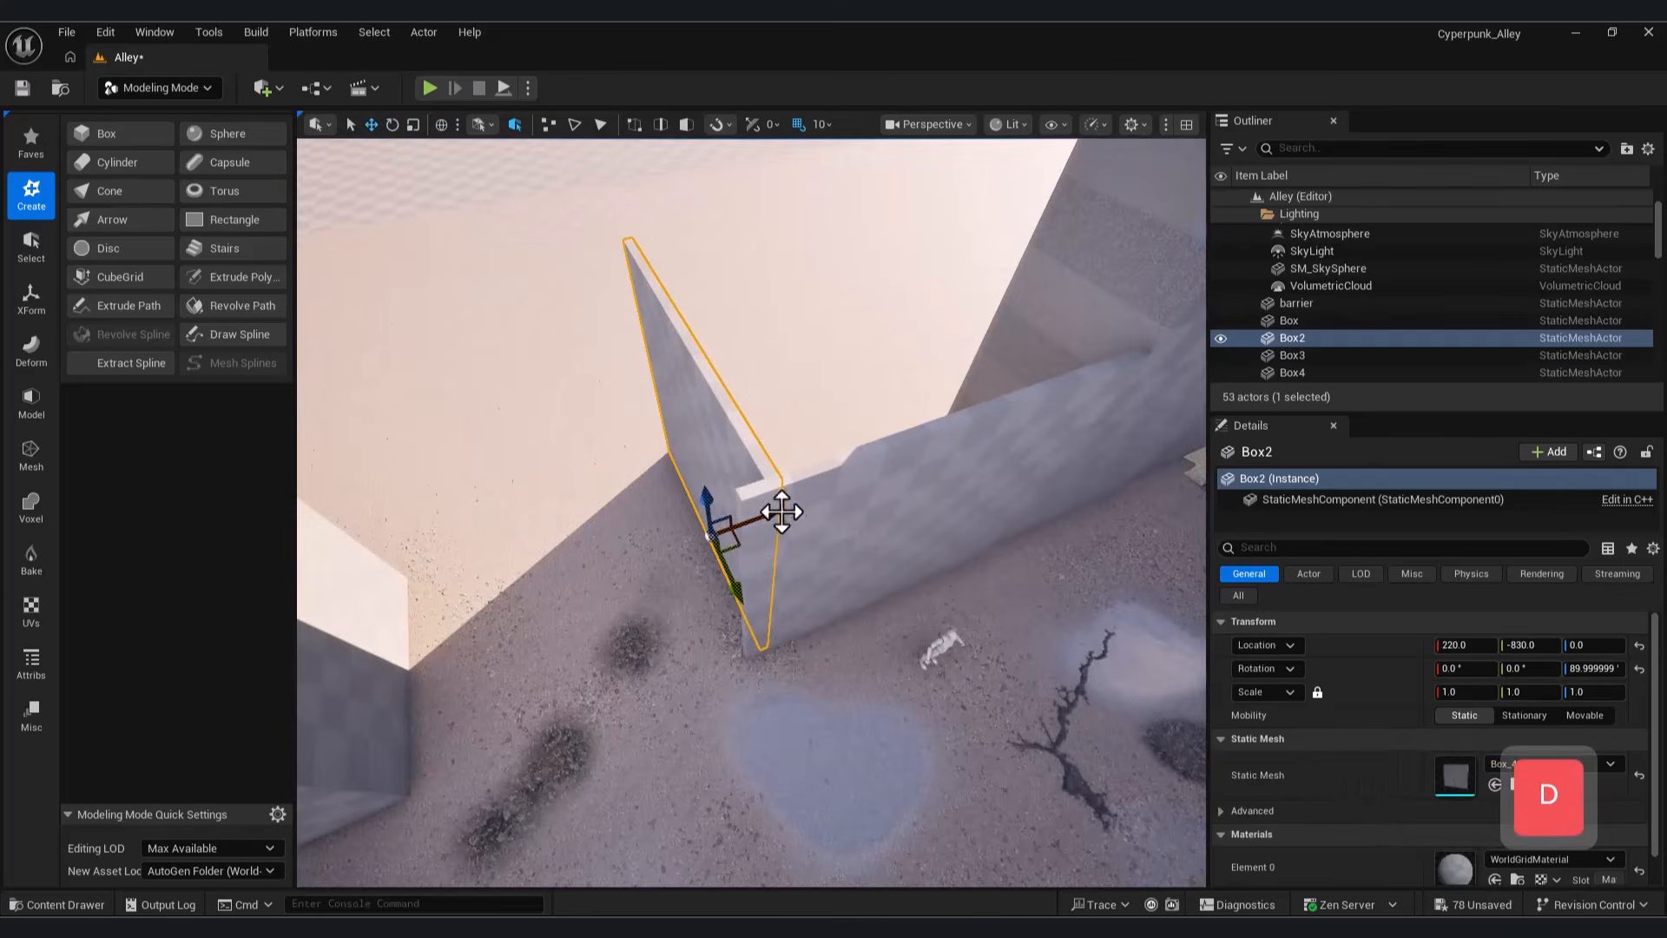
pyautogui.press('q')
pyautogui.moveTo(758, 518); pyautogui.dragTo(790, 313, button='right')
pyautogui.press('s')
pyautogui.click(845, 741)
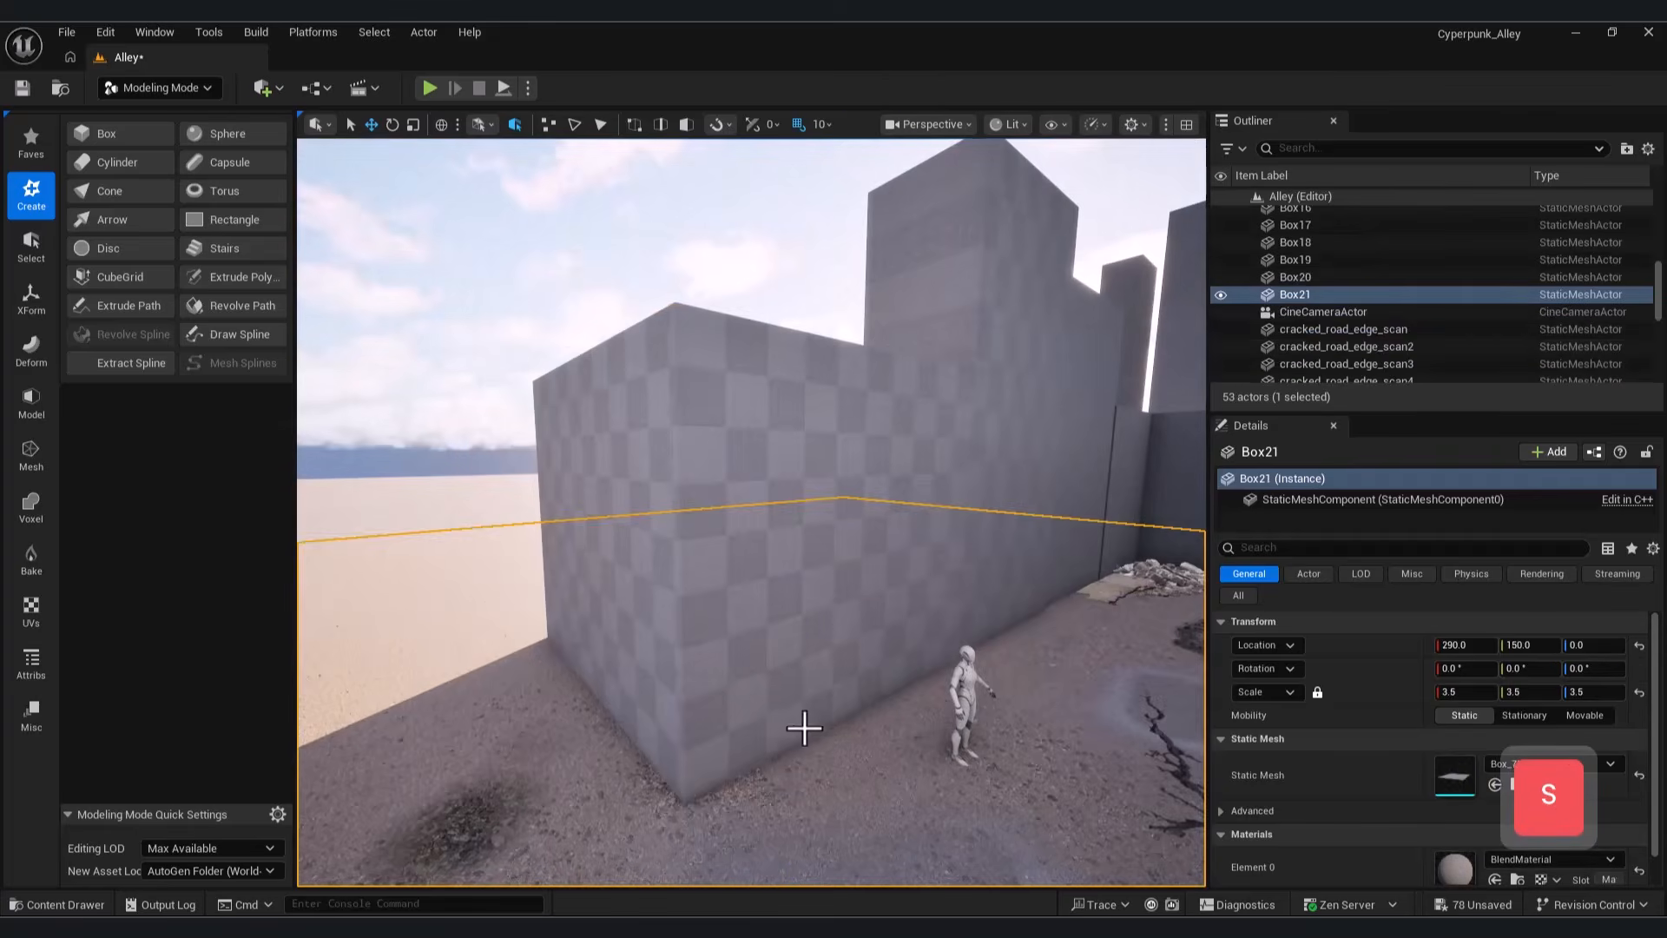
pyautogui.click(729, 597)
pyautogui.press('q')
pyautogui.moveTo(729, 596); pyautogui.dragTo(734, 547, button='right')
pyautogui.press('w')
pyautogui.press('s')
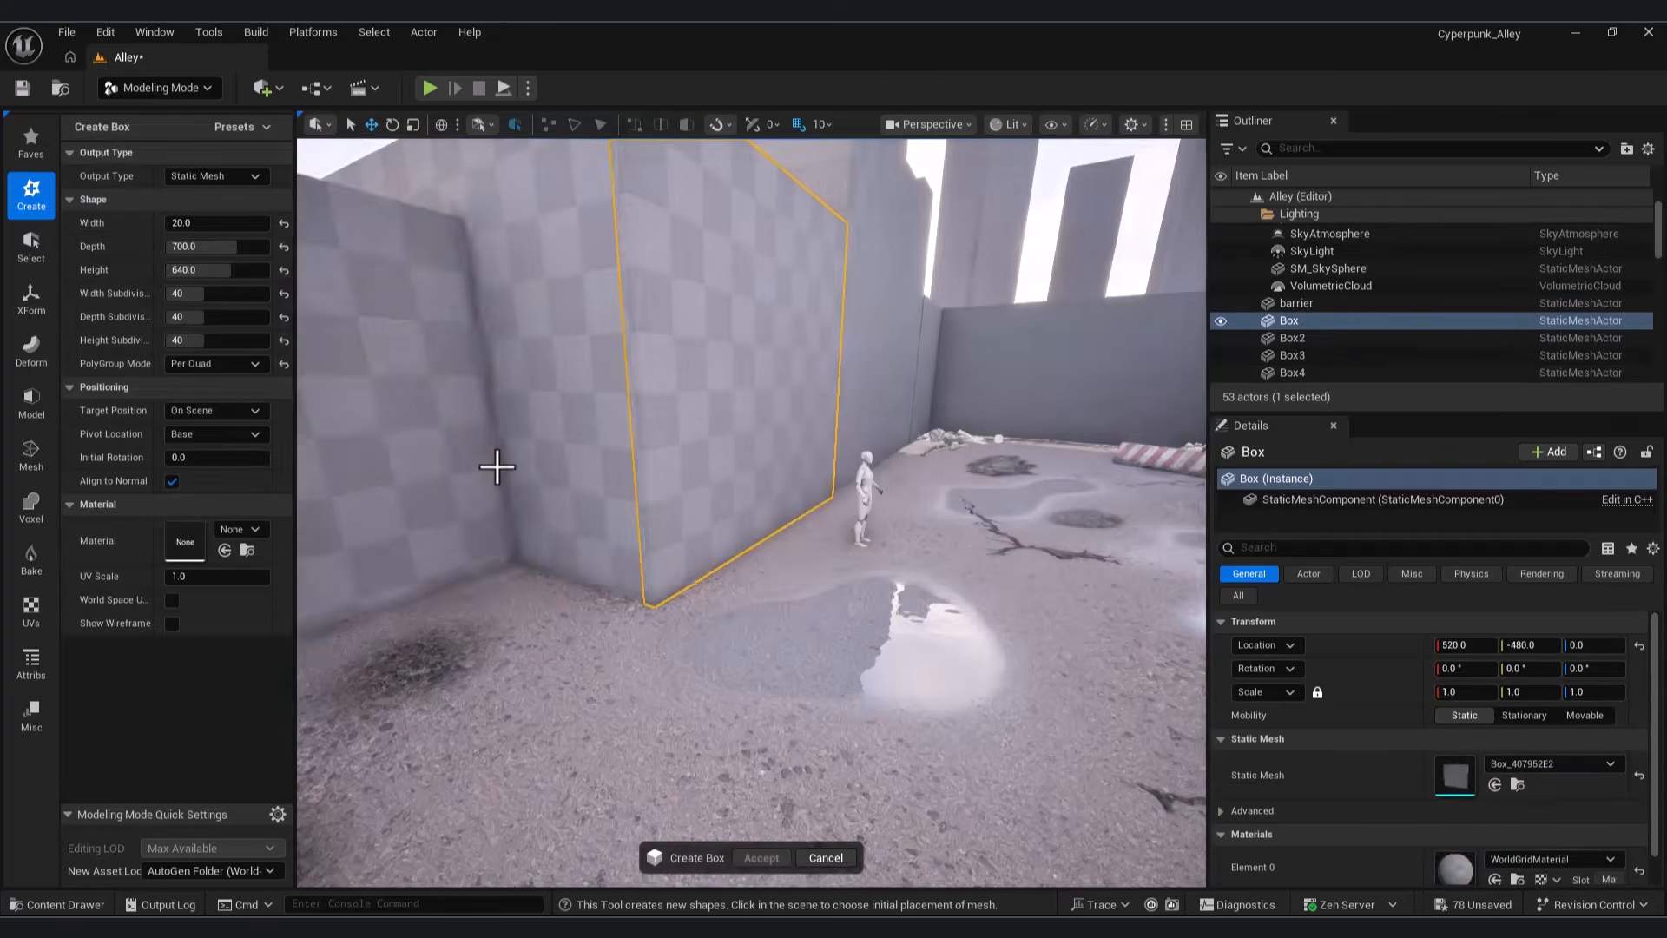
pyautogui.press('Escape')
# Step: Duplicate the long front wall box and place the copy parallel behind it as the enclosure's rear wall
pyautogui.press('a')
pyautogui.moveTo(495, 465); pyautogui.dragTo(642, 477, button='right')
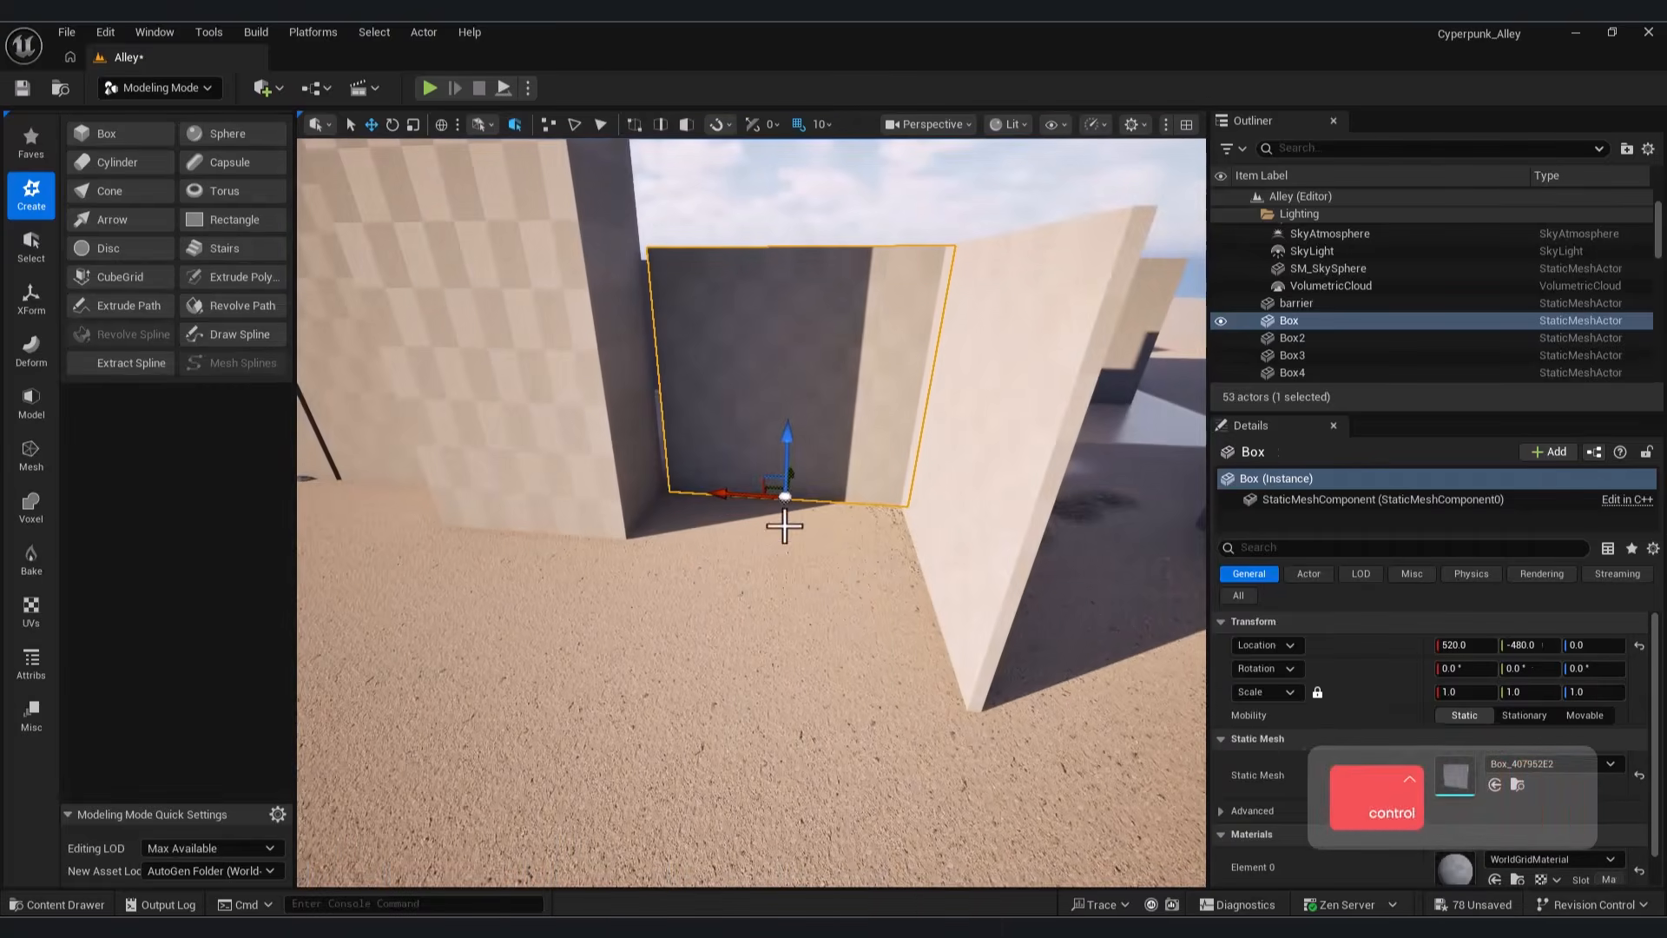
pyautogui.keyDown('alt'); pyautogui.moveTo(781, 521); pyautogui.dragTo(851, 588); pyautogui.keyUp('alt')
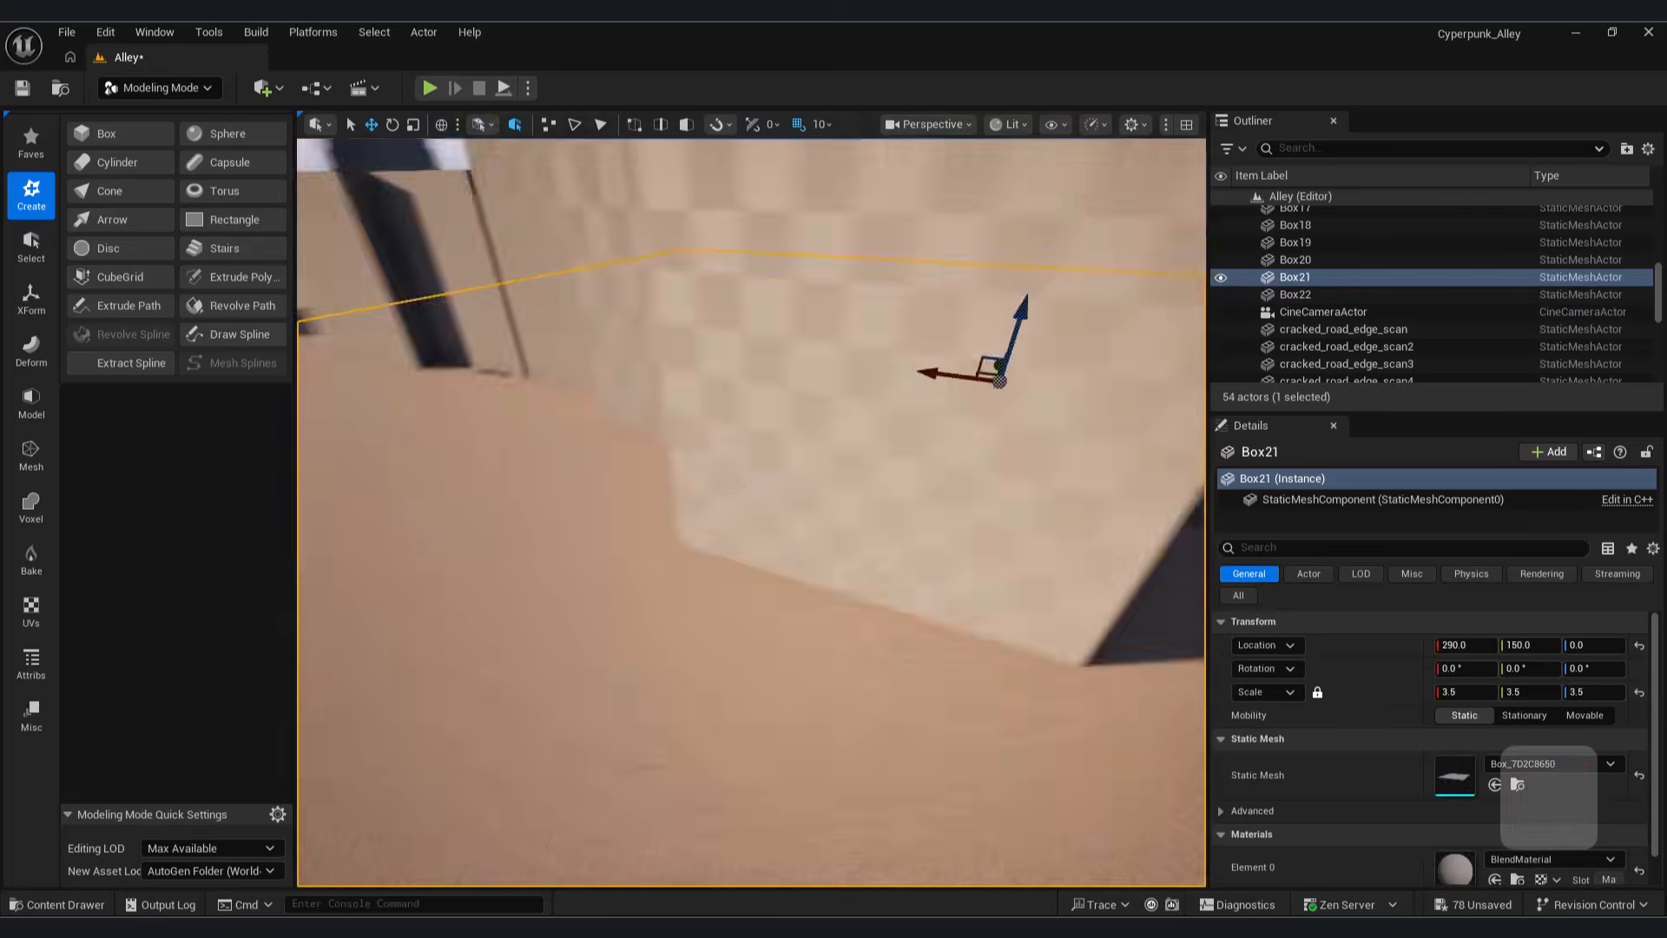
pyautogui.press('d')
pyautogui.moveTo(795, 547); pyautogui.dragTo(795, 547, button='right')
pyautogui.press('w')
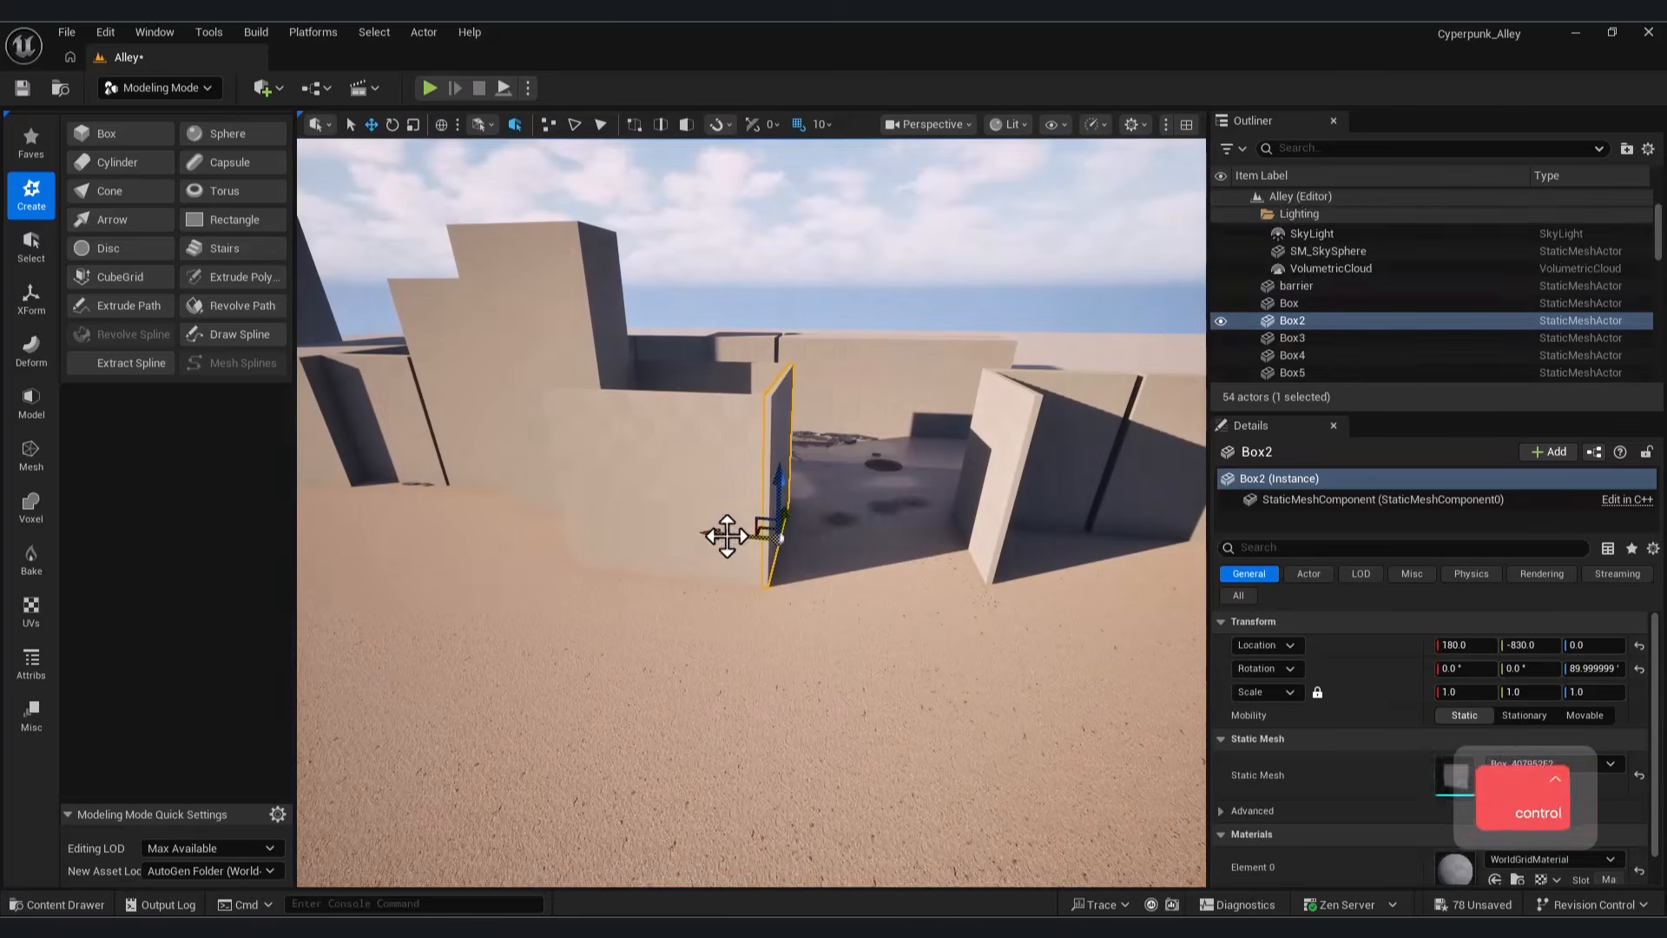
# Step: Duplicate the rotated end wall and place the copy at the opposite end to close the enclosure
pyautogui.hotkey('ctrl', 'c')
pyautogui.hotkey('ctrl', 'v')
pyautogui.press('s')
pyautogui.moveTo(595, 514); pyautogui.dragTo(604, 566, button='right')
pyautogui.press('d')
pyautogui.press('e')
pyautogui.moveTo(768, 587); pyautogui.dragTo(771, 585, button='right')
pyautogui.press('w')
pyautogui.press('d')
pyautogui.press('q')
# Step: Duplicate a wall, rotate the copy flat, and raise it to about Z 610 as the enclosure's roof
pyautogui.hotkey('ctrl', 'c')
pyautogui.hotkey('ctrl', 'v')
pyautogui.press('e')
pyautogui.moveTo(612, 781); pyautogui.dragTo(486, 764)
pyautogui.press('w')
pyautogui.moveTo(540, 637); pyautogui.dragTo(475, 483)
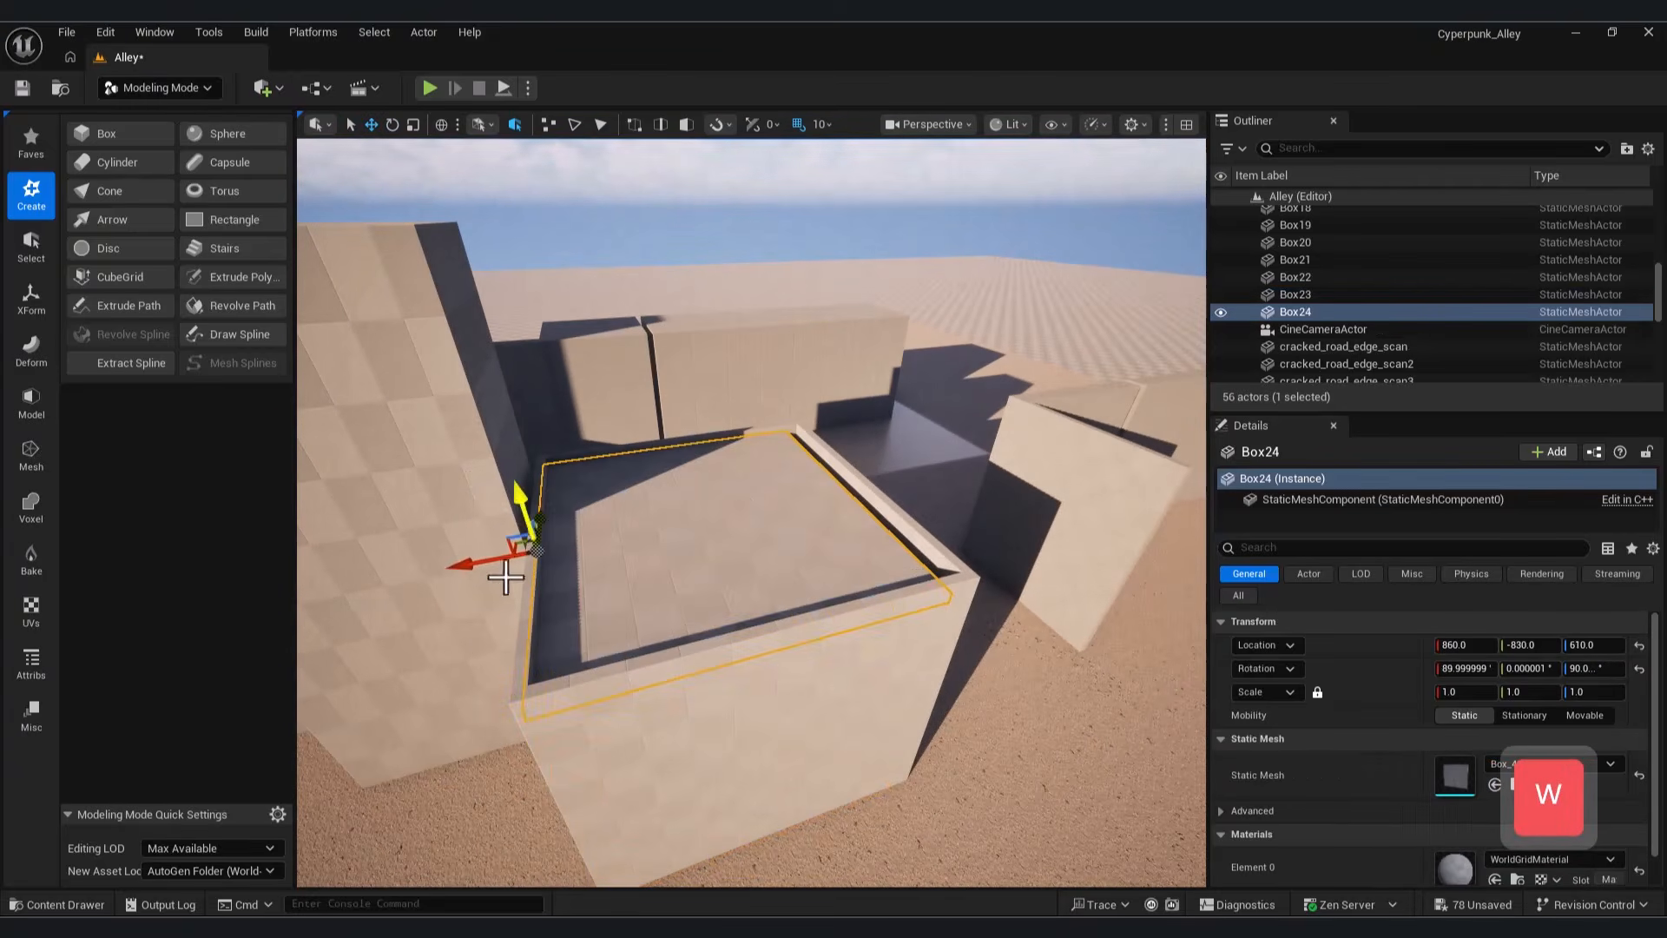
# Step: Fit the roof between the walls by setting its X location to 850 and its Z scale to 1.06
pyautogui.click(877, 716)
pyautogui.click(710, 608)
pyautogui.moveTo(710, 608); pyautogui.dragTo(710, 607, button='right')
pyautogui.press('s')
pyautogui.press('d')
pyautogui.press('e')
pyautogui.press('w')
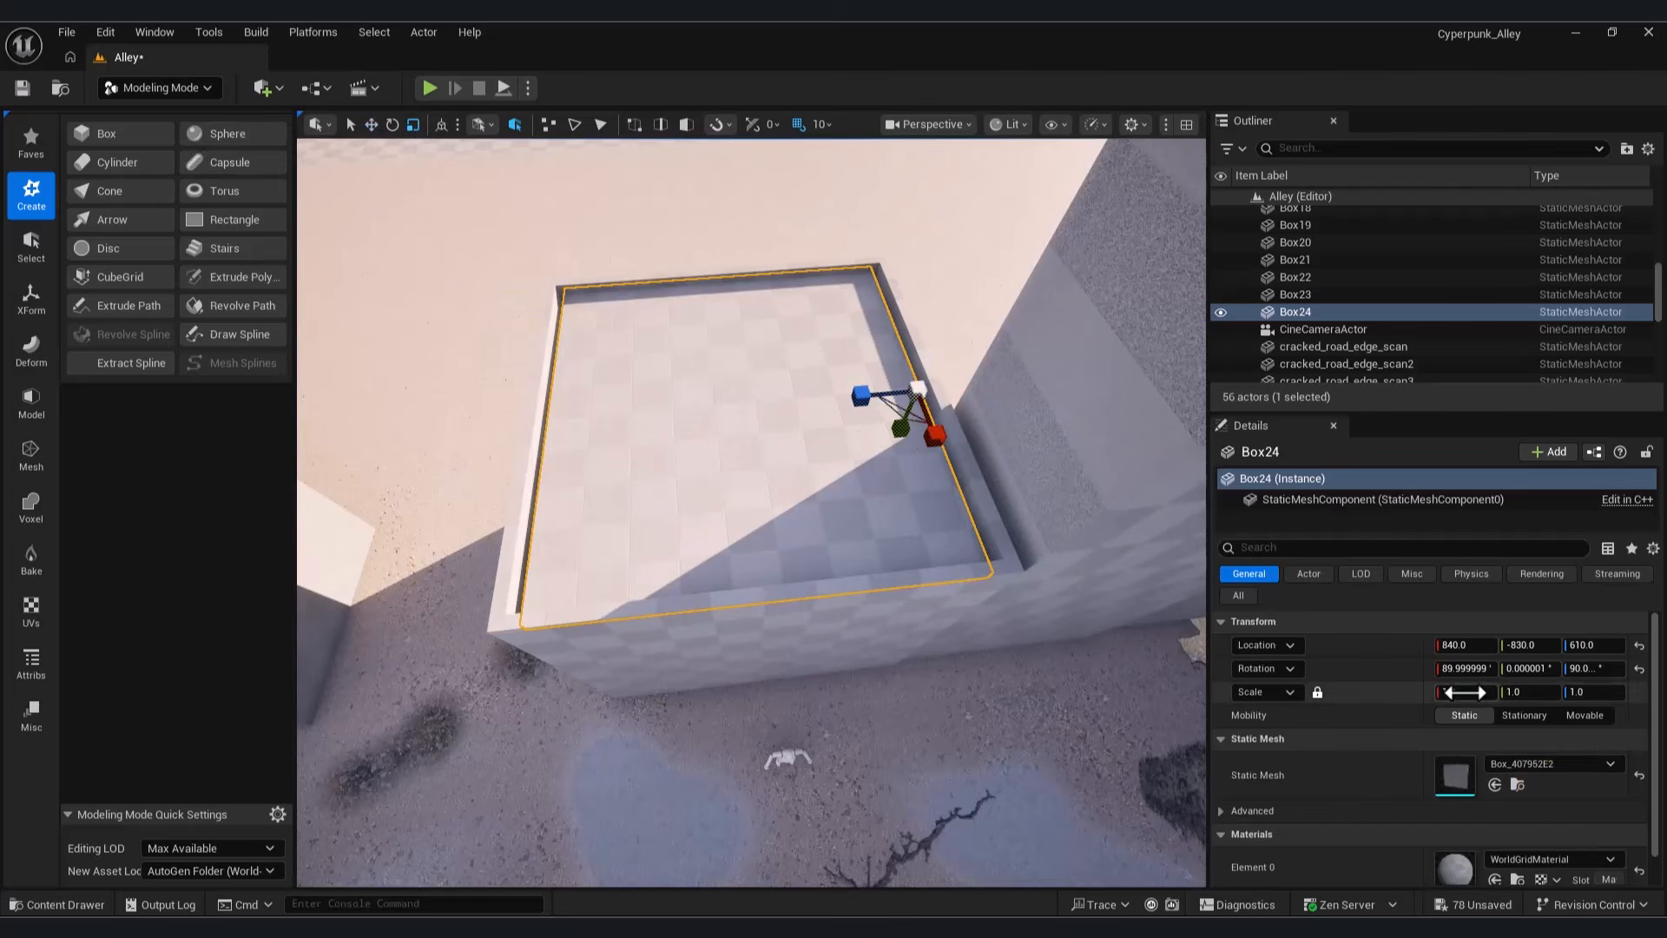
pyautogui.moveTo(1467, 691); pyautogui.dragTo(1619, 692)
pyautogui.hotkey('ctrl', 'z')
pyautogui.hotkey('ctrl', 'z')
pyautogui.hotkey('ctrl', 'z')
pyautogui.hotkey('ctrl', 'z')
pyautogui.press('w')
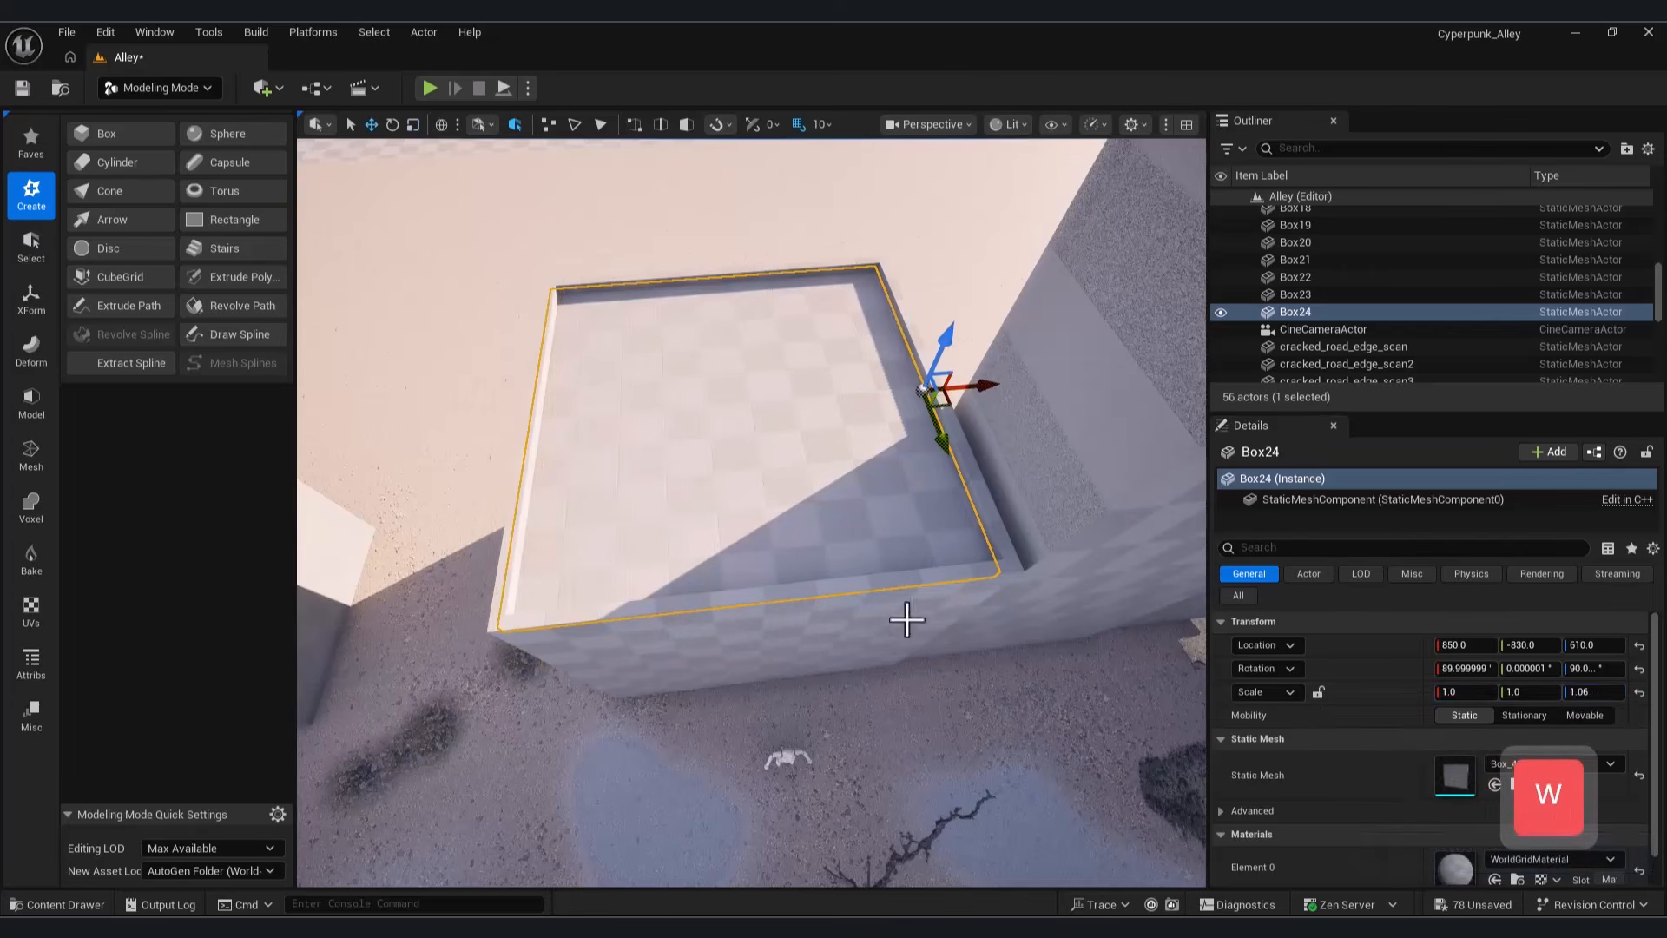
# Step: Create a box 40 wide, 600 deep and 240 high in front of the alley-facing wall
pyautogui.click(1043, 780)
pyautogui.moveTo(871, 681); pyautogui.dragTo(871, 487, button='right')
pyautogui.press('d')
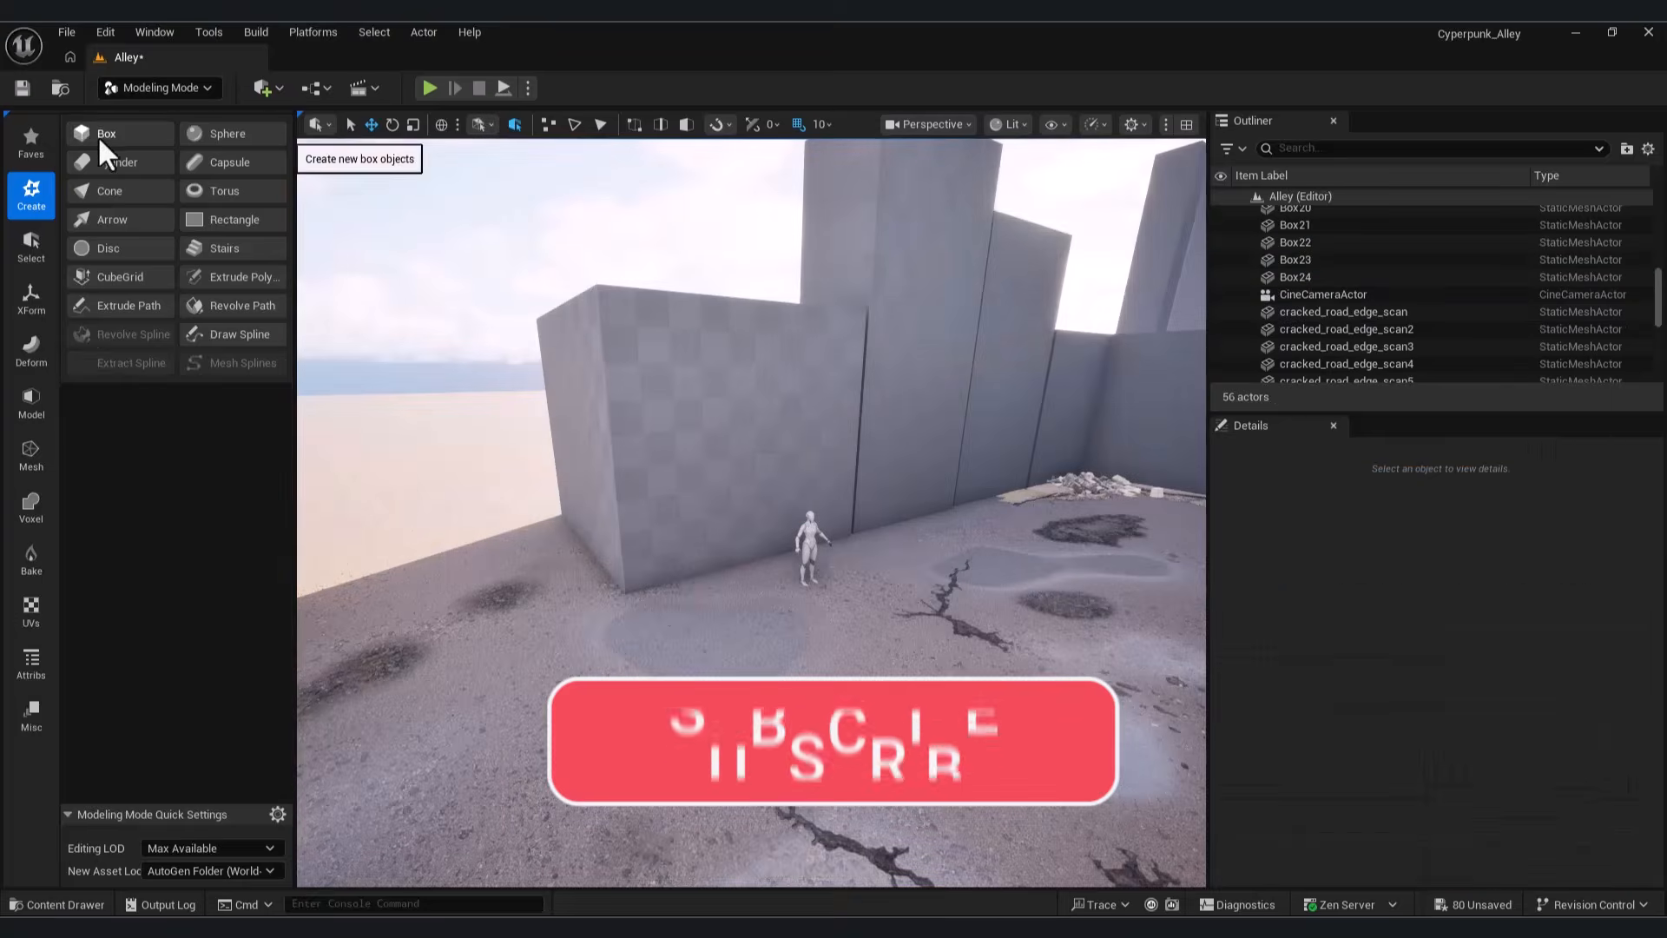
pyautogui.click(93, 134)
pyautogui.click(198, 272)
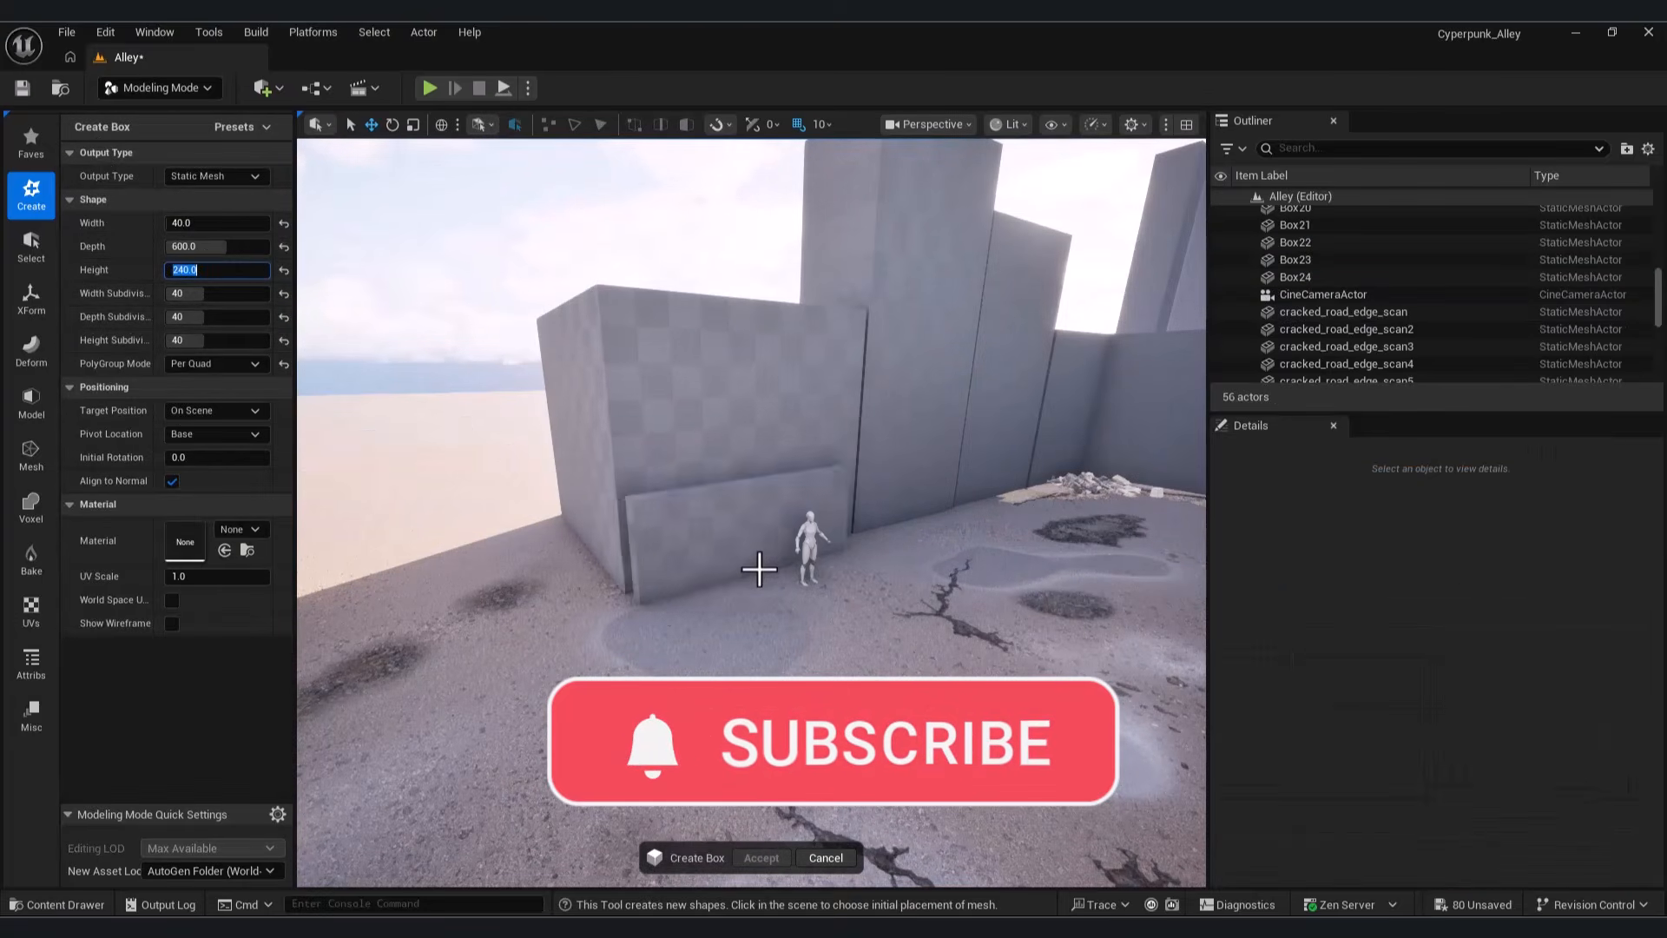
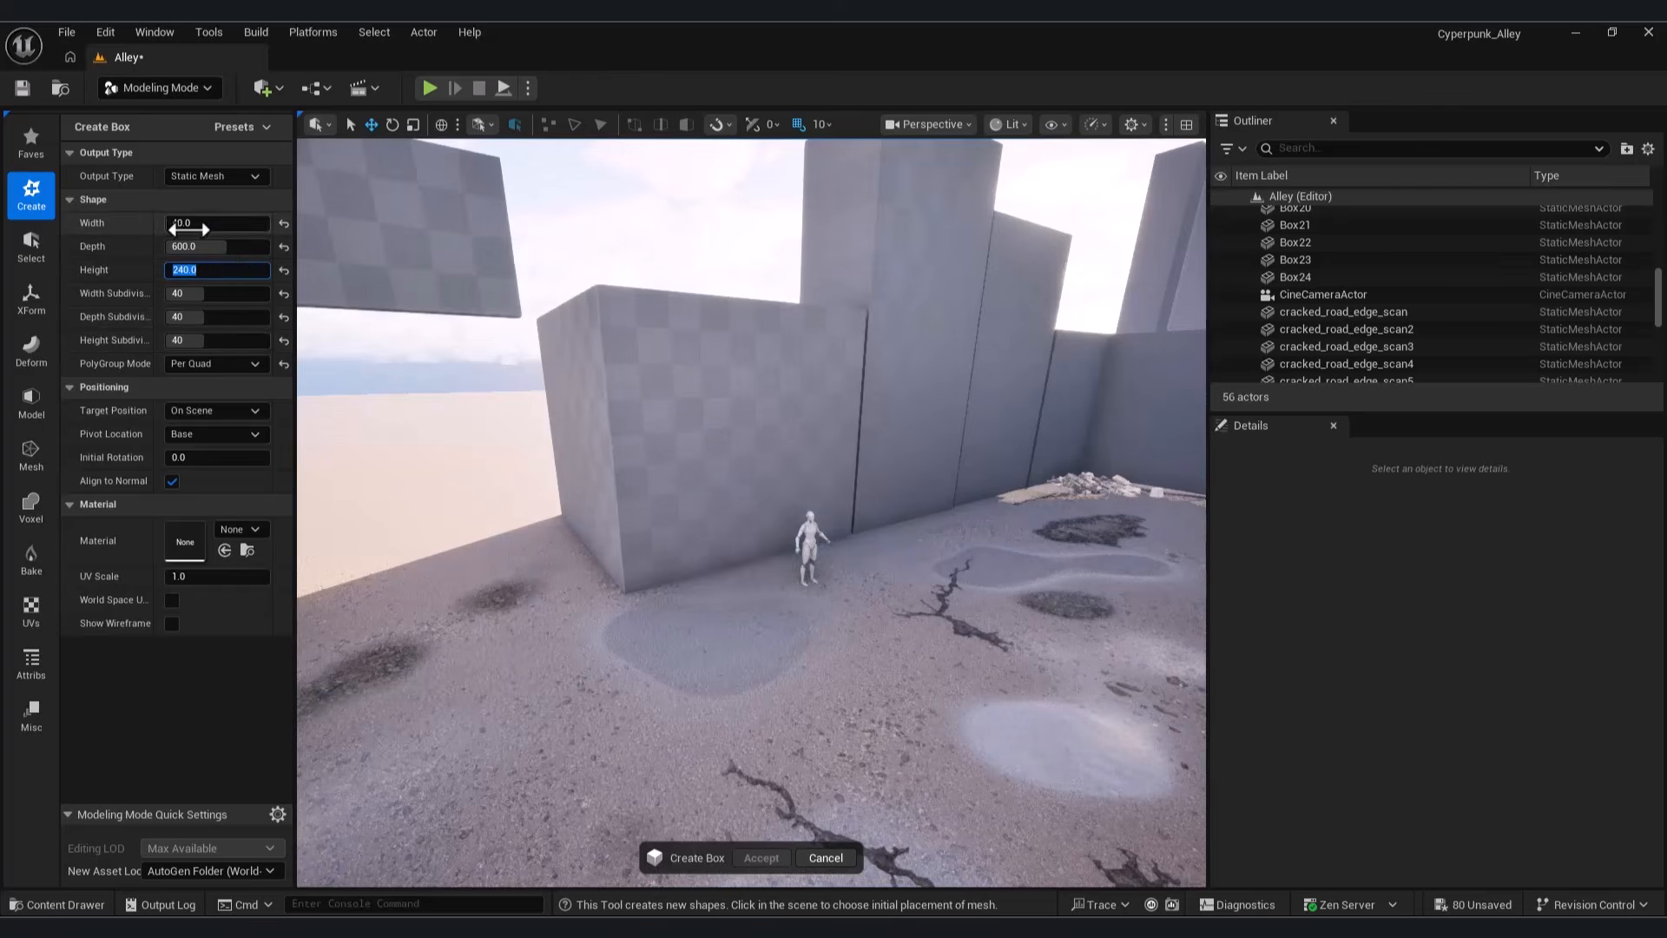
pyautogui.click(766, 568)
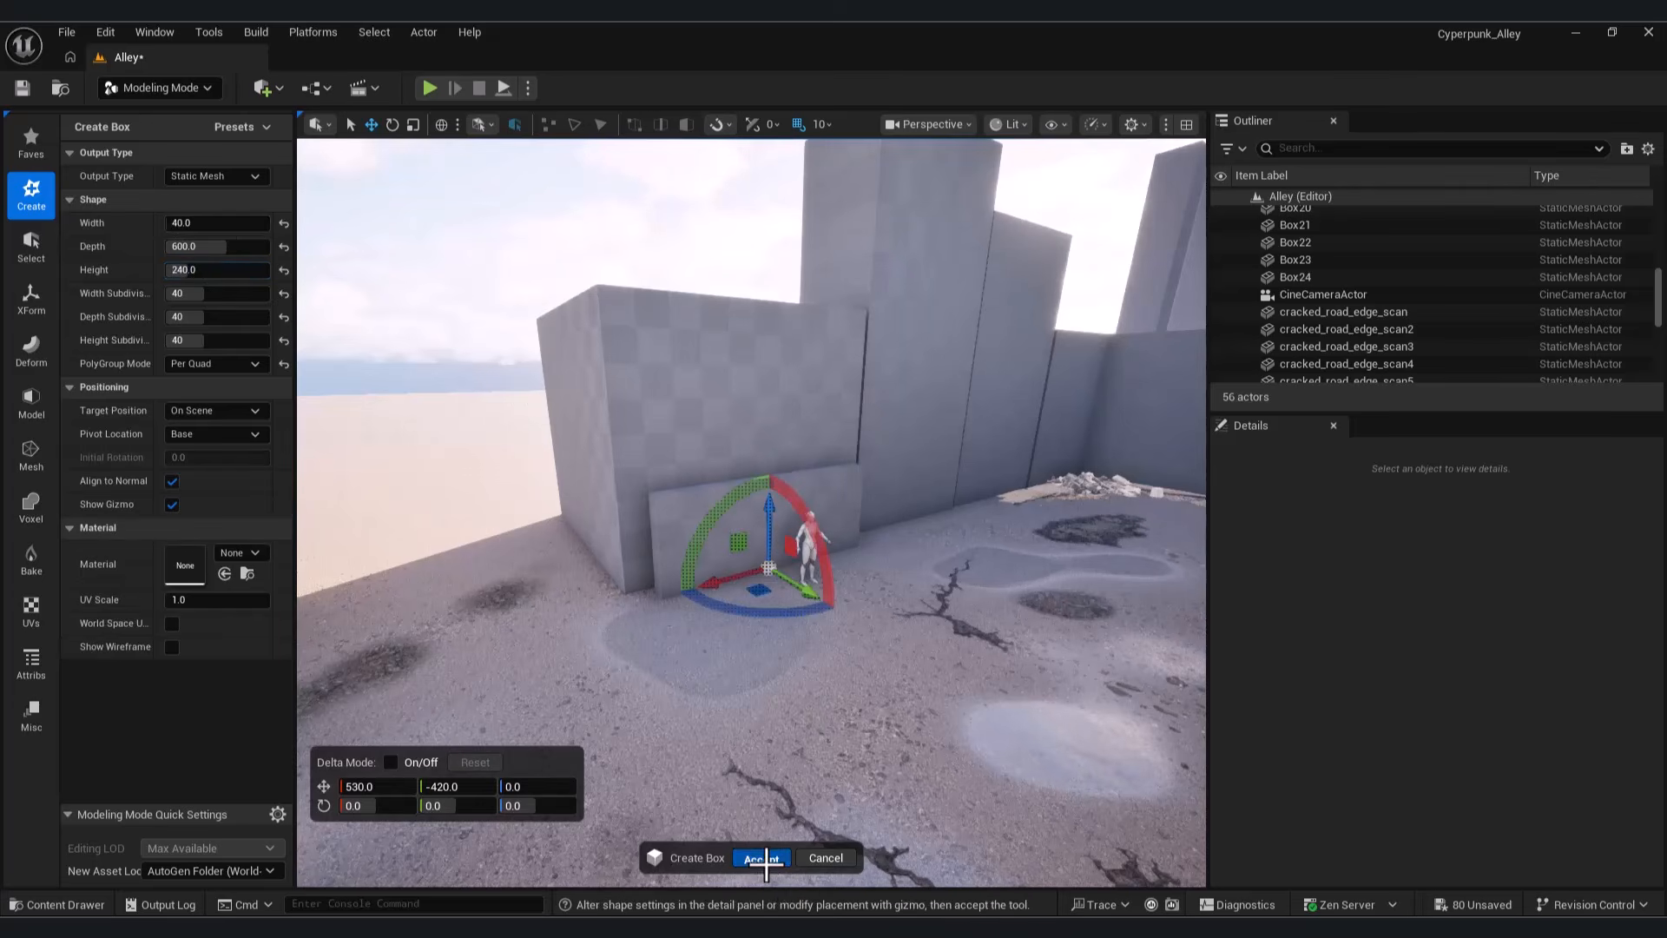
pyautogui.click(766, 864)
# Step: Push the new low box into the base of the front wall at Y -480
pyautogui.moveTo(788, 594); pyautogui.dragTo(640, 653, button='right')
pyautogui.press('w')
pyautogui.press('d')
pyautogui.moveTo(620, 623); pyautogui.dragTo(589, 593)
pyautogui.press('a')
pyautogui.moveTo(604, 597); pyautogui.dragTo(682, 377, button='right')
pyautogui.press('s')
# Step: Cut the wide opening from the front wall with a Difference A - B Boolean, moving the cutter box to X 520
pyautogui.click(744, 406)
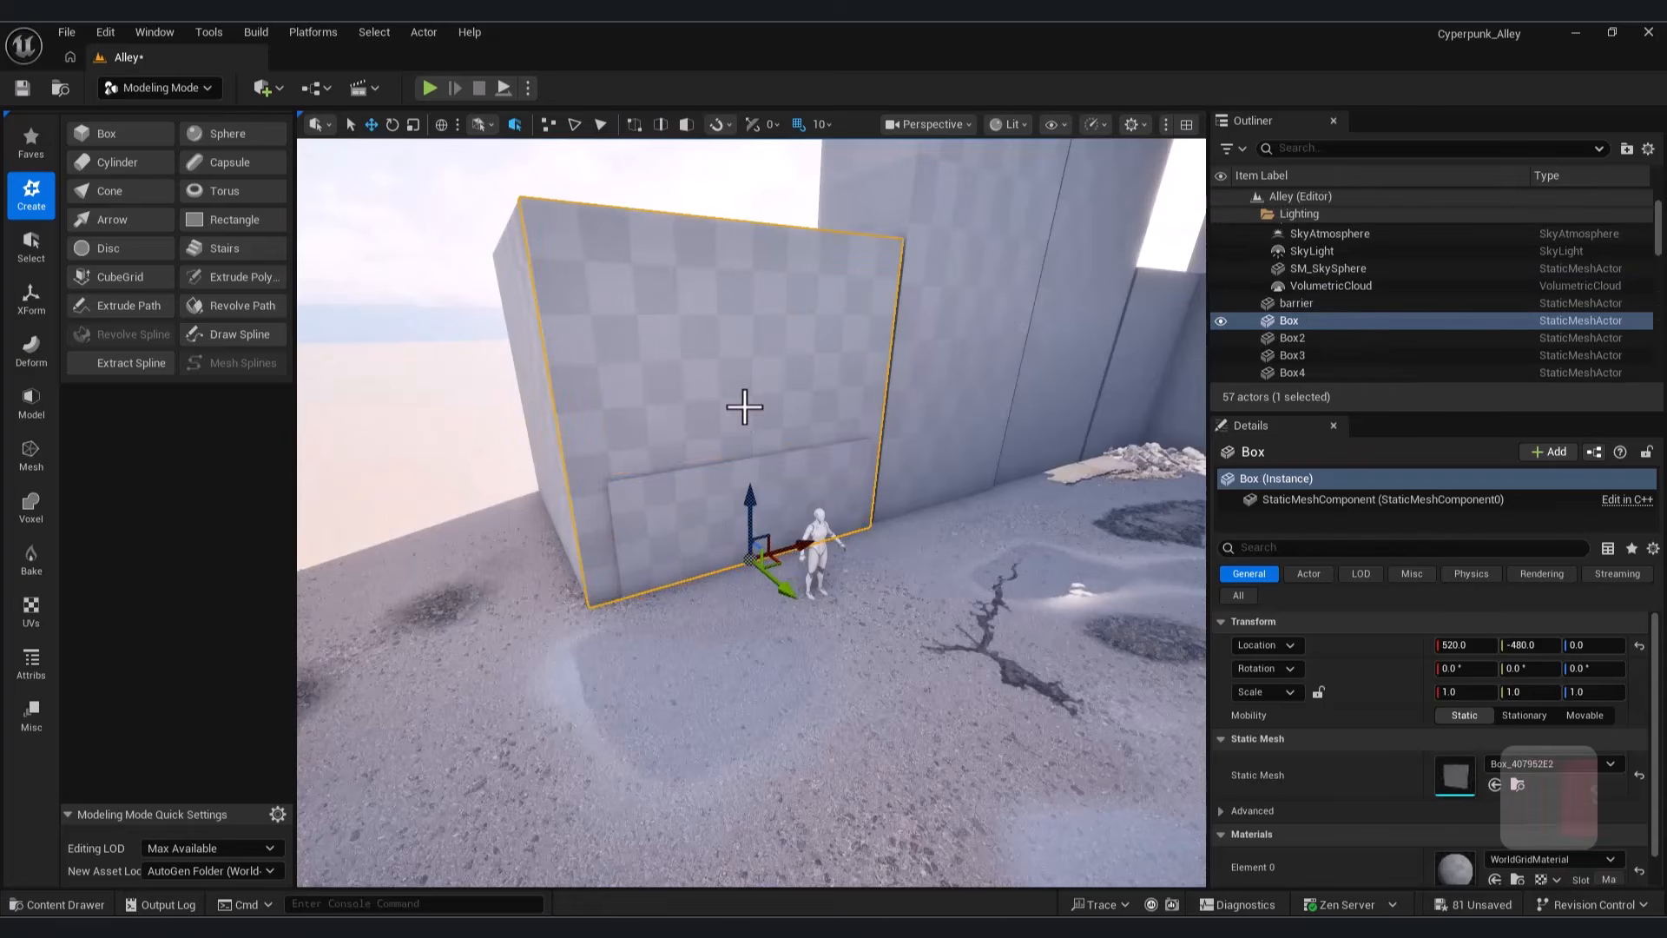
pyautogui.keyDown('shift'); pyautogui.click(690, 540); pyautogui.keyUp('shift')
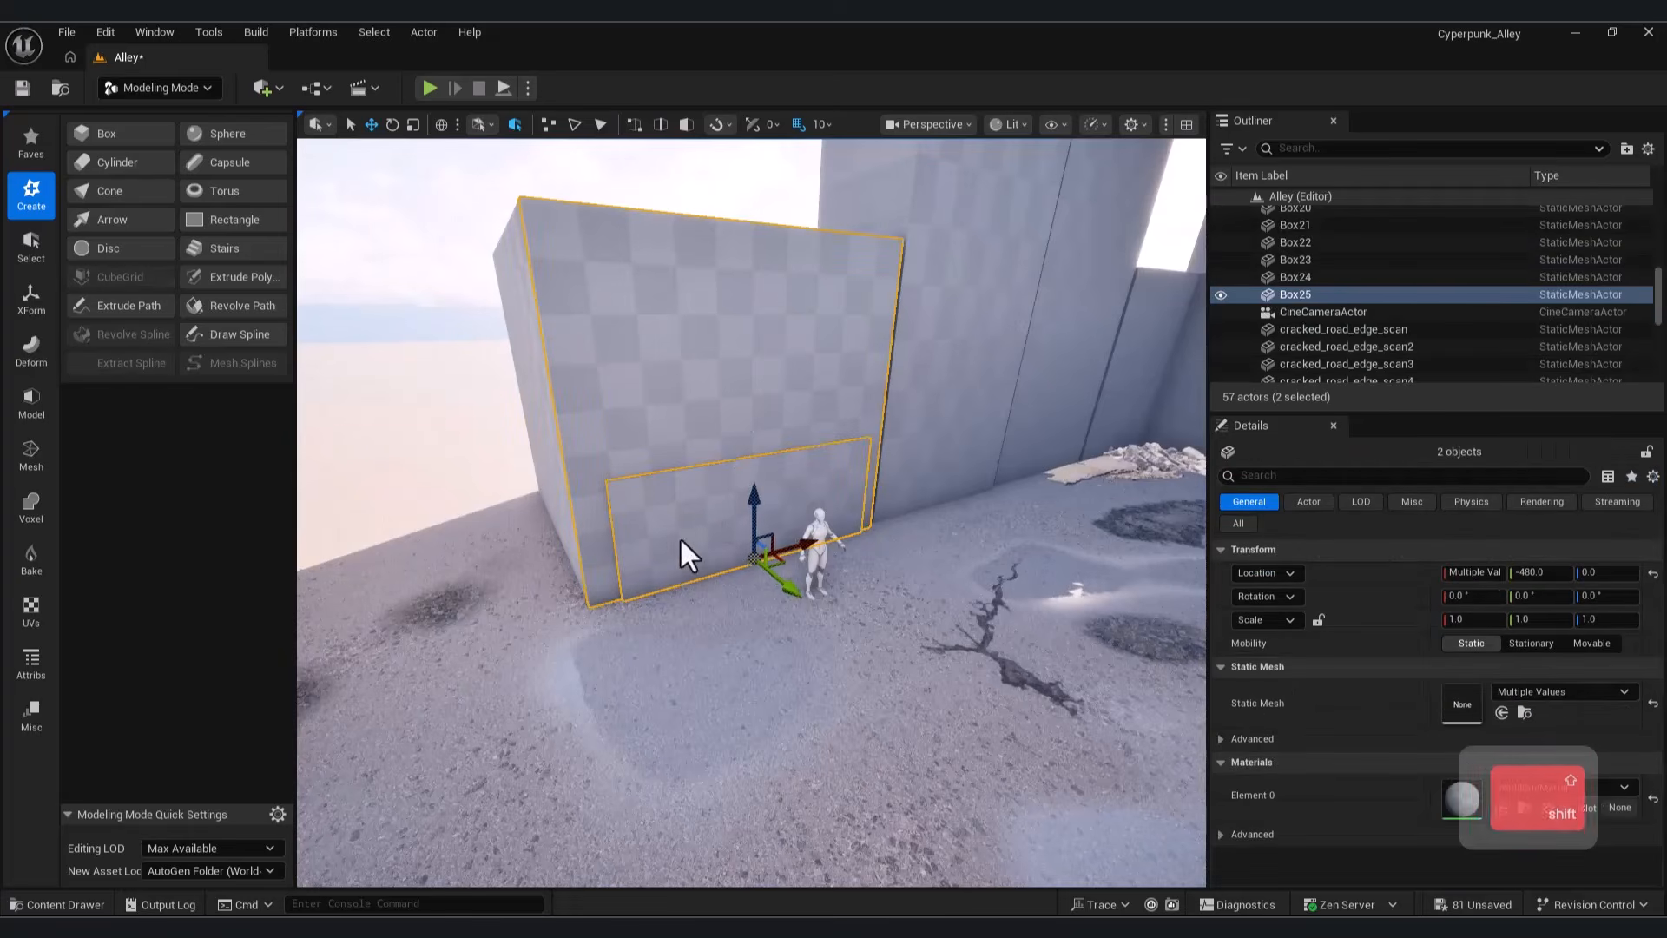
pyautogui.click(29, 403)
pyautogui.click(117, 162)
pyautogui.moveTo(607, 576); pyautogui.dragTo(618, 568, button='right')
pyautogui.press('d')
pyautogui.press('a')
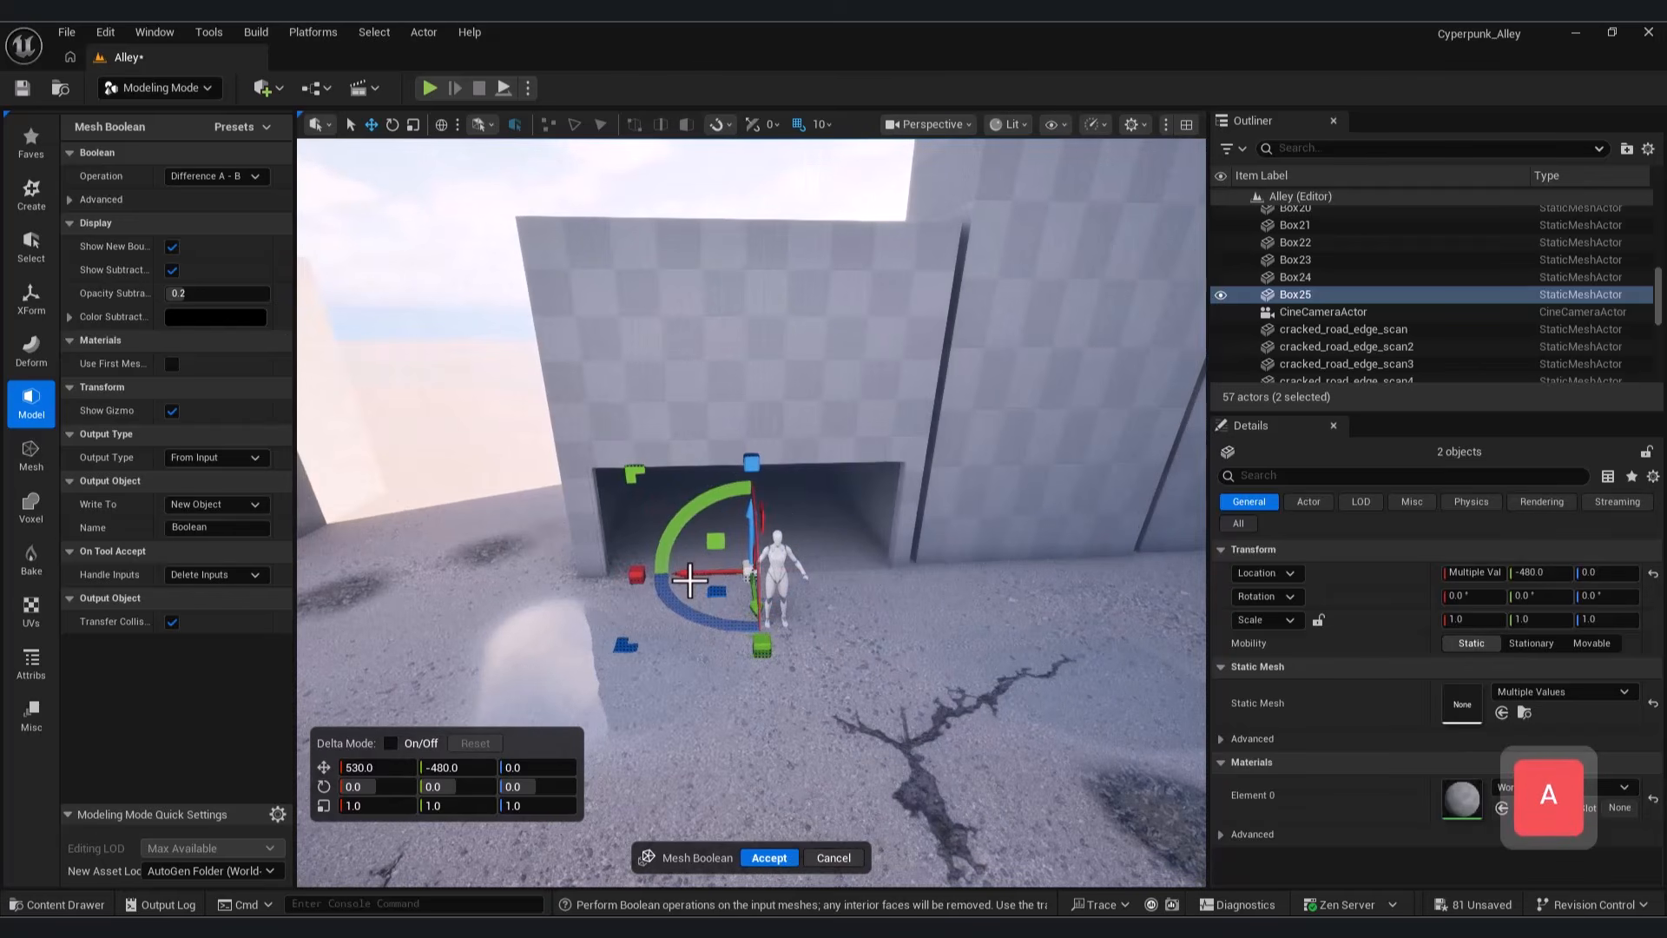
pyautogui.moveTo(684, 581); pyautogui.dragTo(674, 577, button='right')
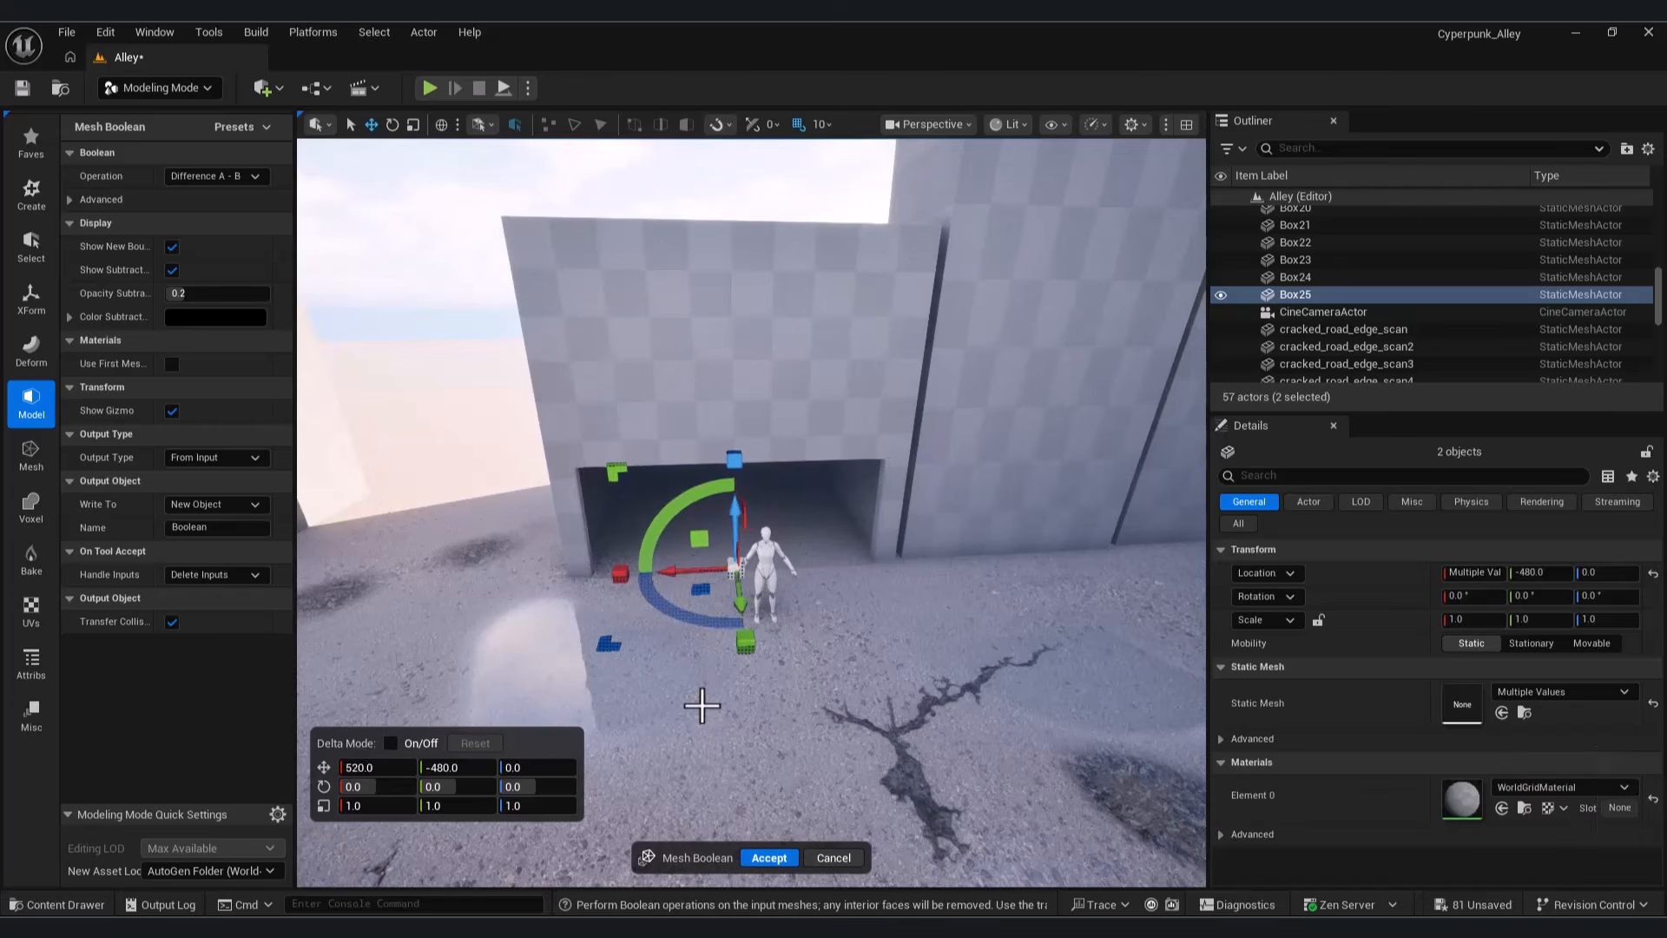
pyautogui.moveTo(677, 578); pyautogui.dragTo(684, 579, button='right')
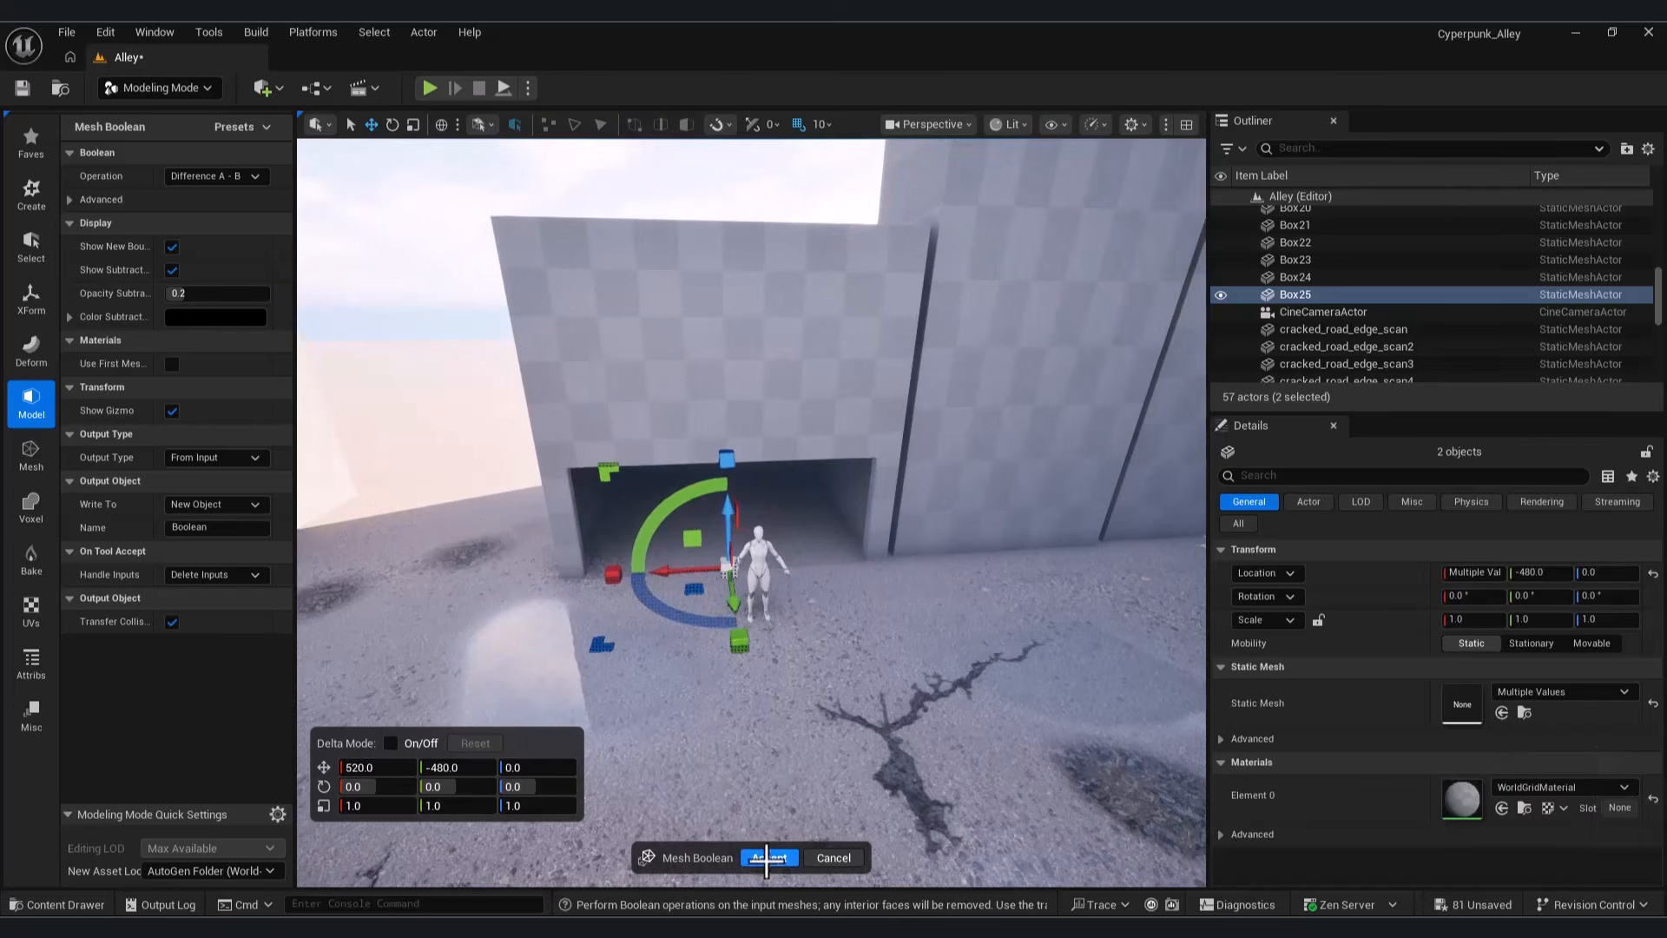
pyautogui.click(769, 858)
# Step: Create a doorway cutter box 40 wide, 130 deep and 240 high, rotated 90 degrees, at the end wall near the front corner
pyautogui.press('w')
pyautogui.press('a')
pyautogui.press('s')
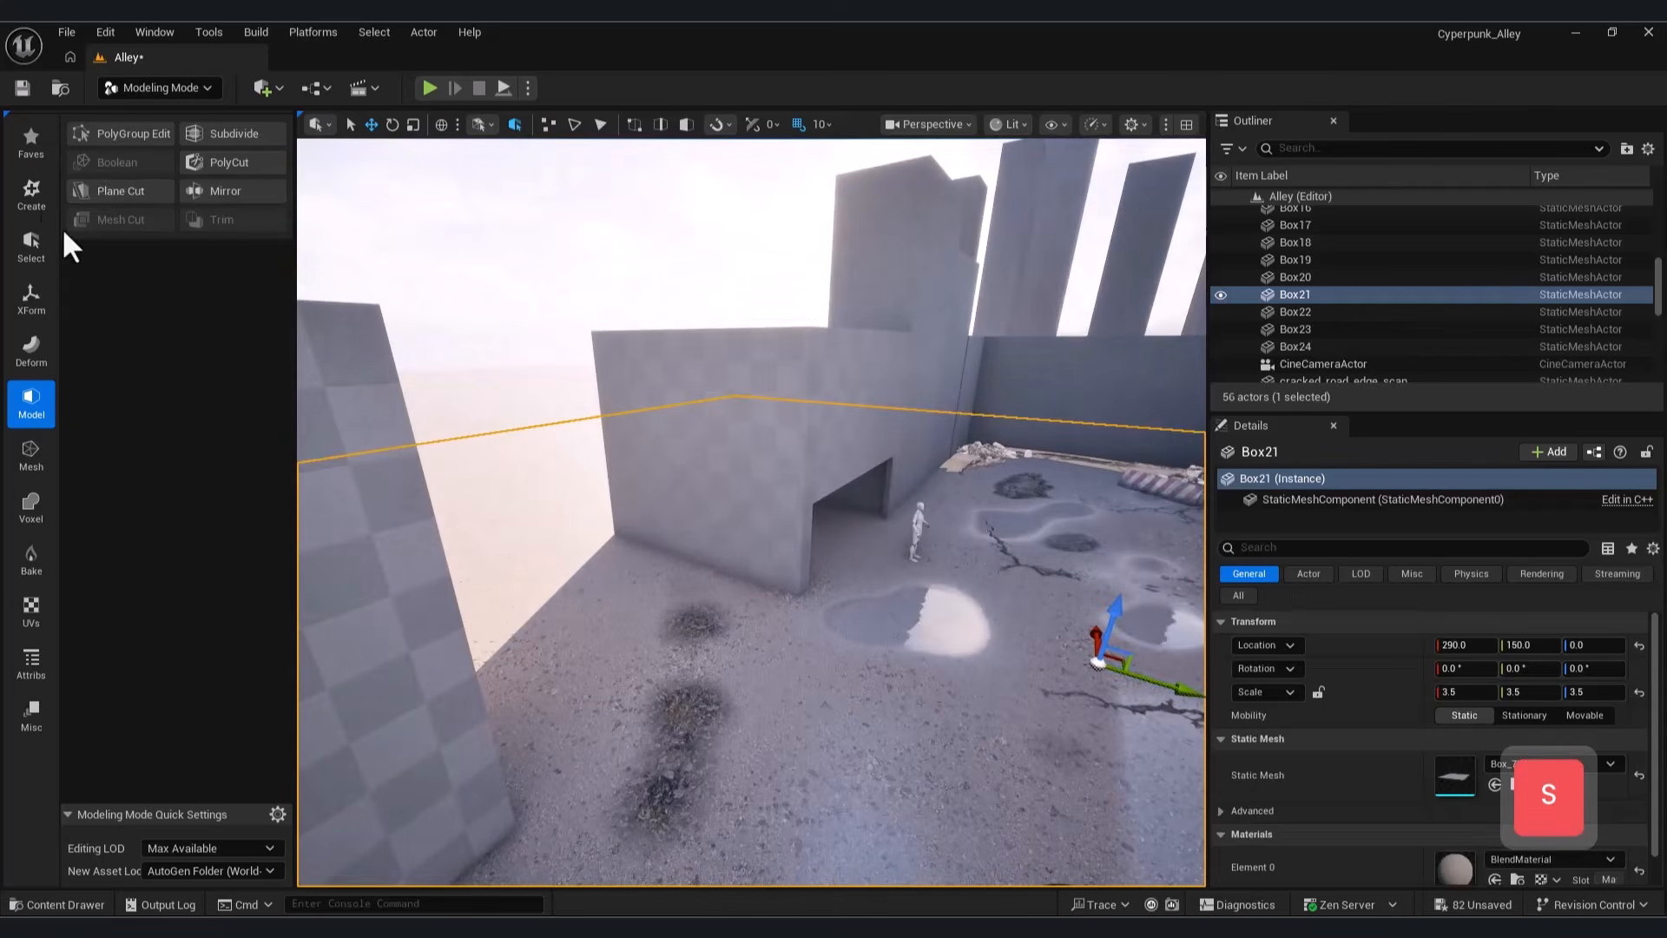
pyautogui.click(32, 195)
pyautogui.click(95, 133)
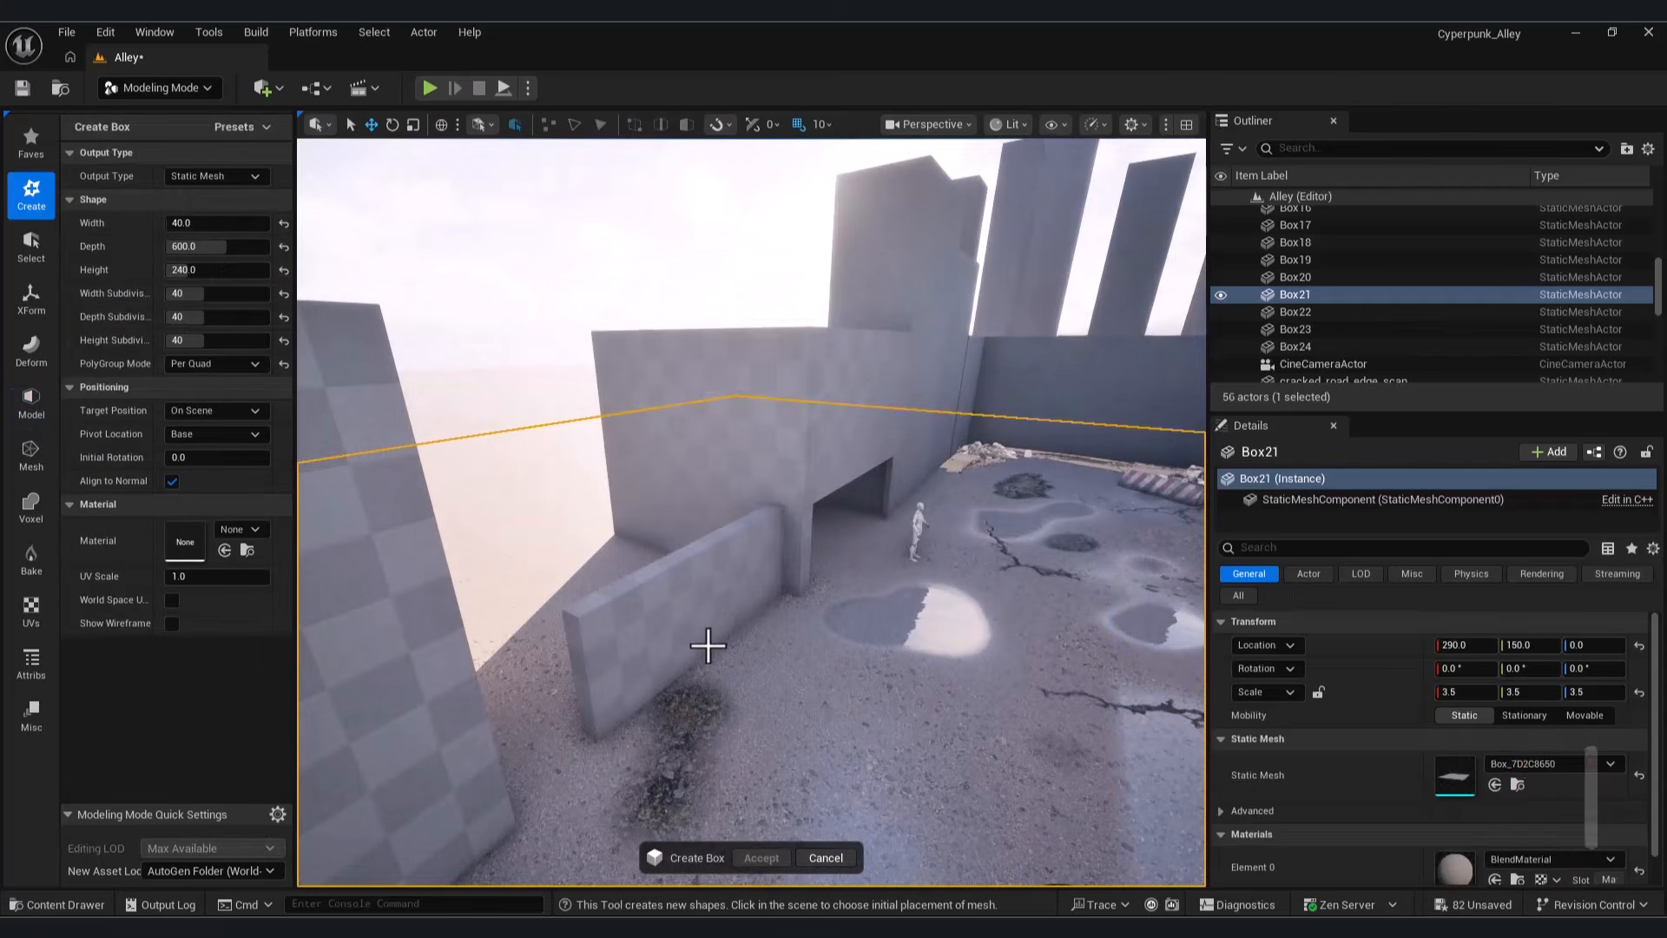
pyautogui.click(227, 252)
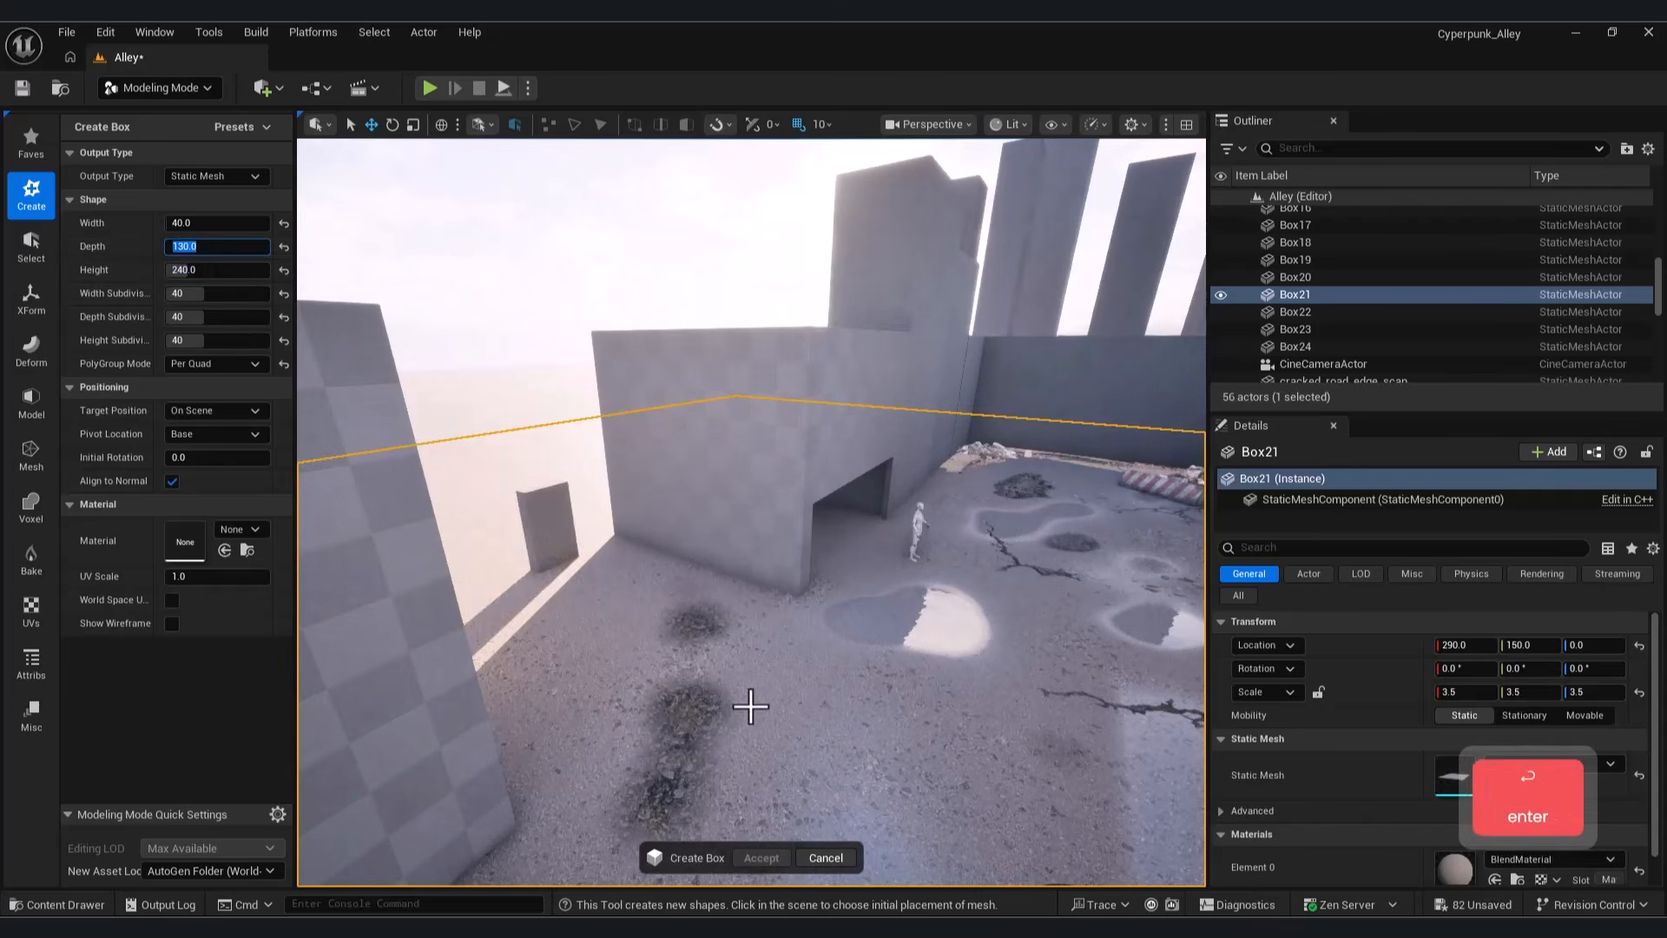
pyautogui.click(735, 619)
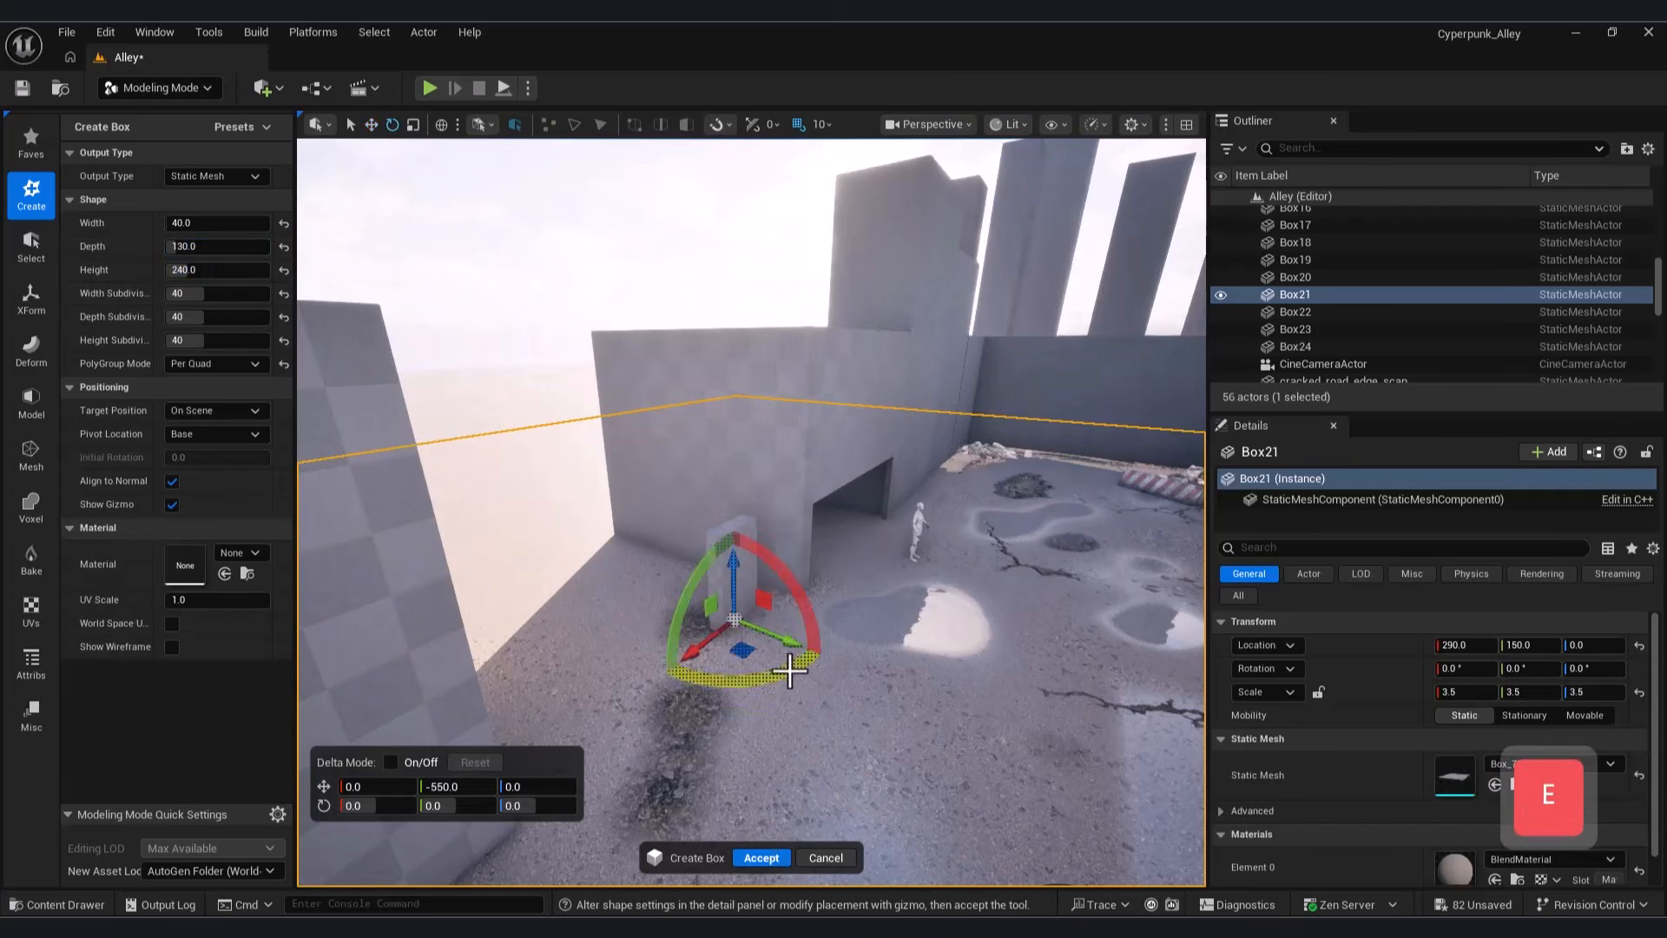
pyautogui.click(764, 858)
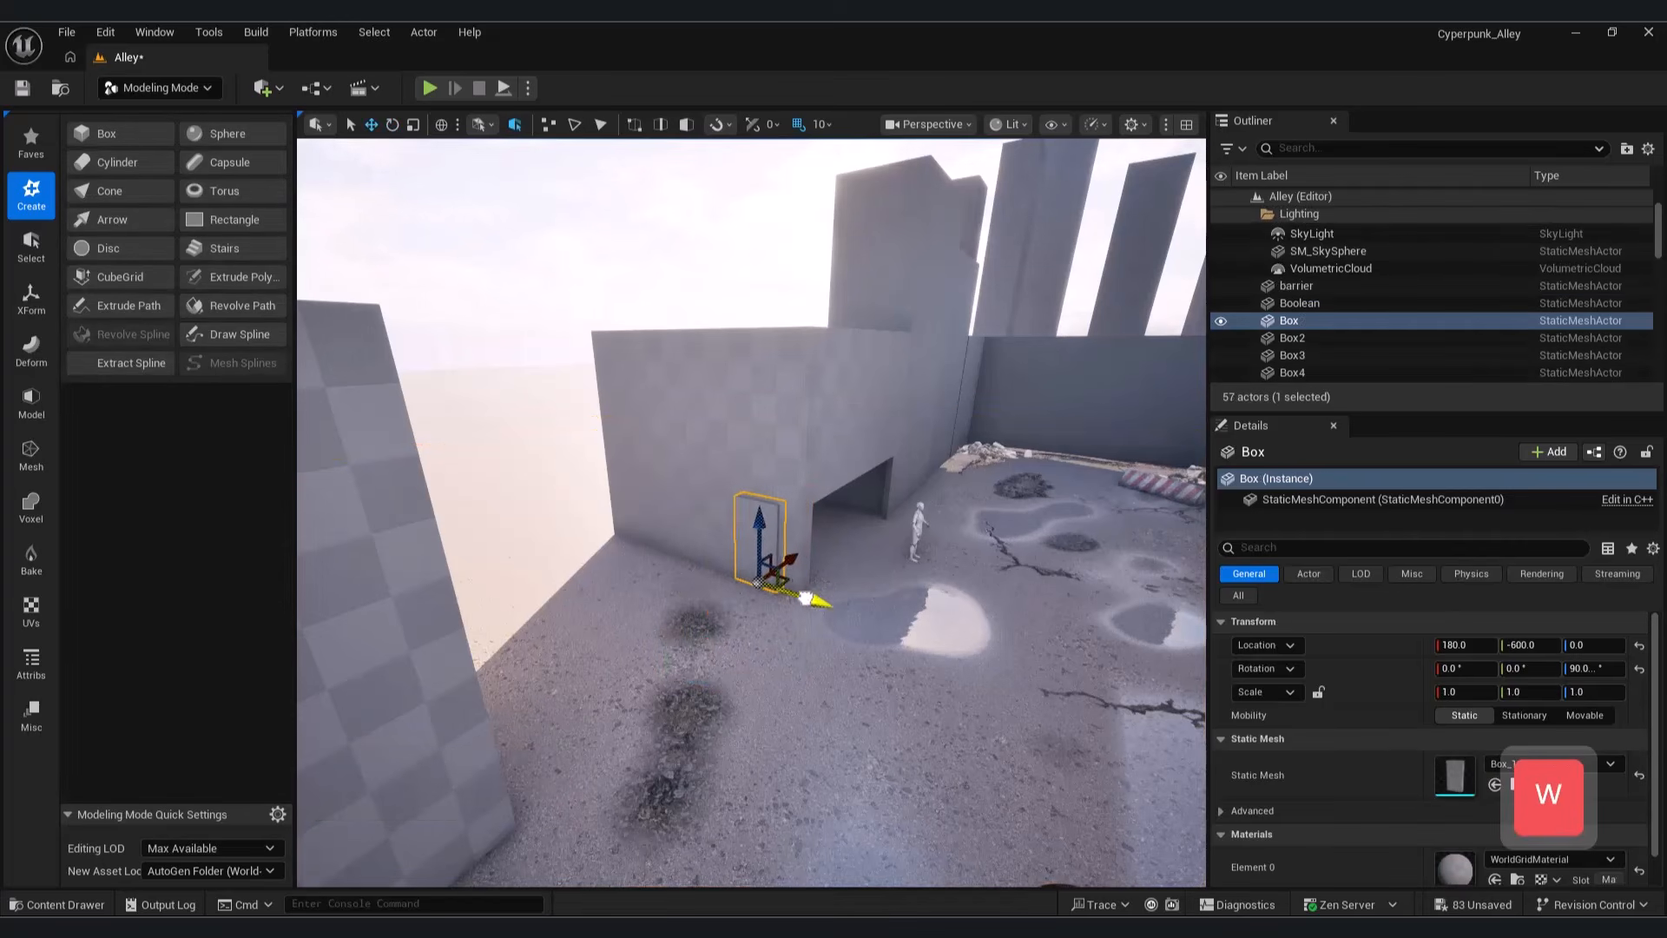
# Step: Cut the doorway from the end wall with a Difference A - B Boolean, with the cutter box at X 180, Y -580
pyautogui.click(757, 450)
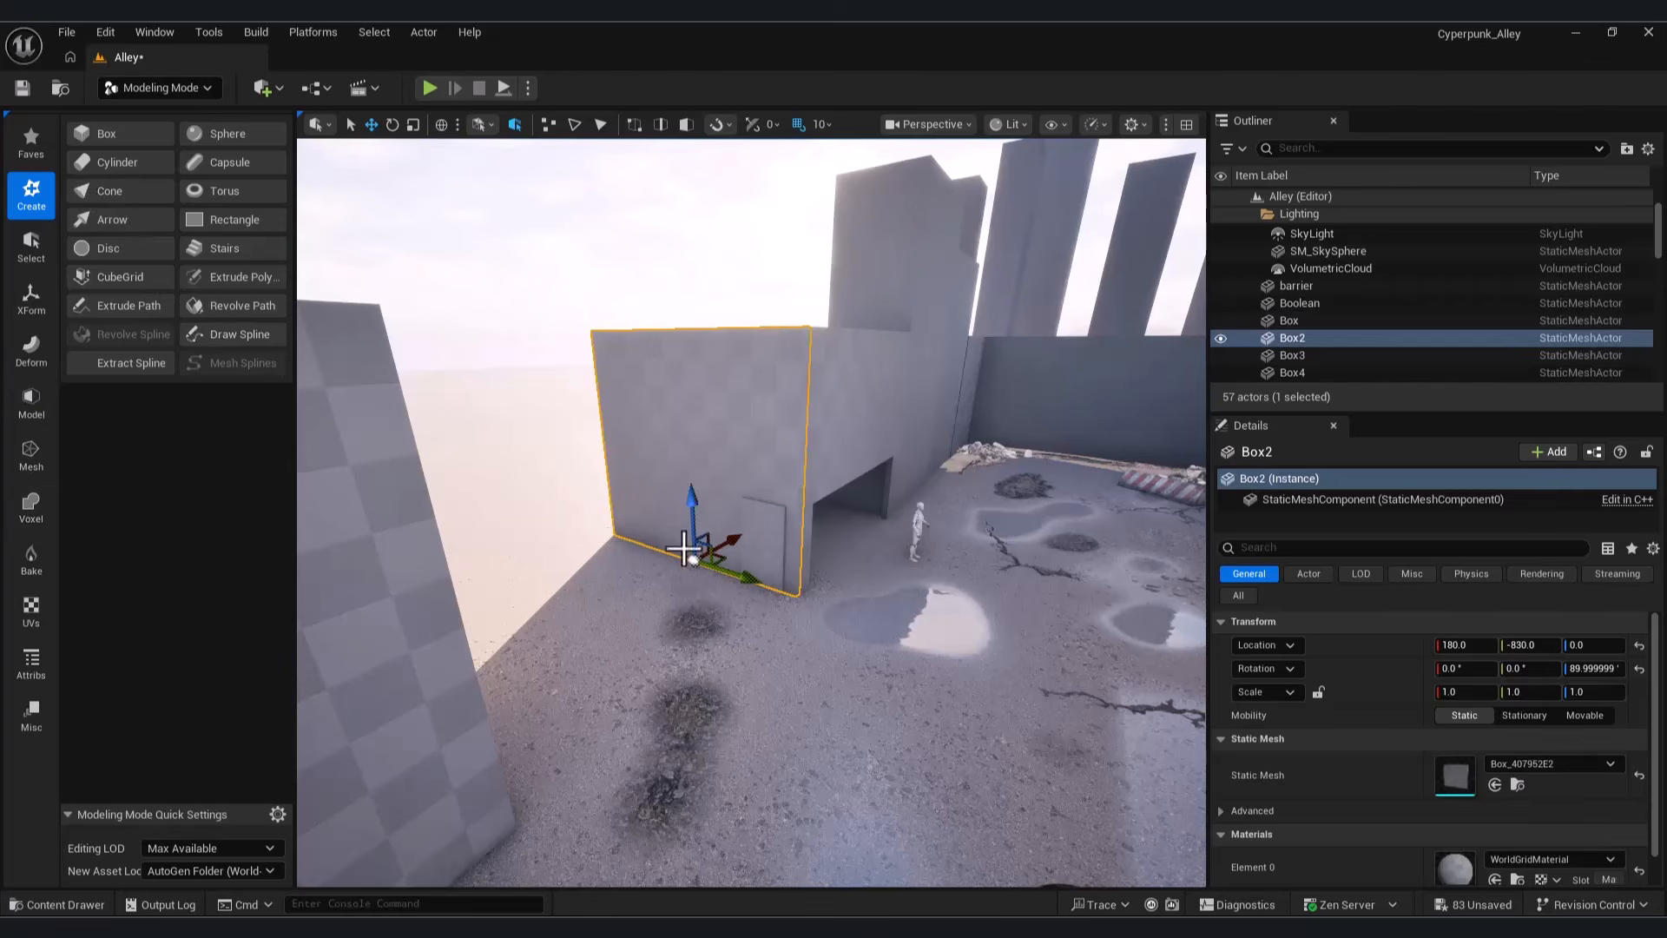
pyautogui.keyDown('shift'); pyautogui.click(762, 530); pyautogui.keyUp('shift')
pyautogui.click(33, 408)
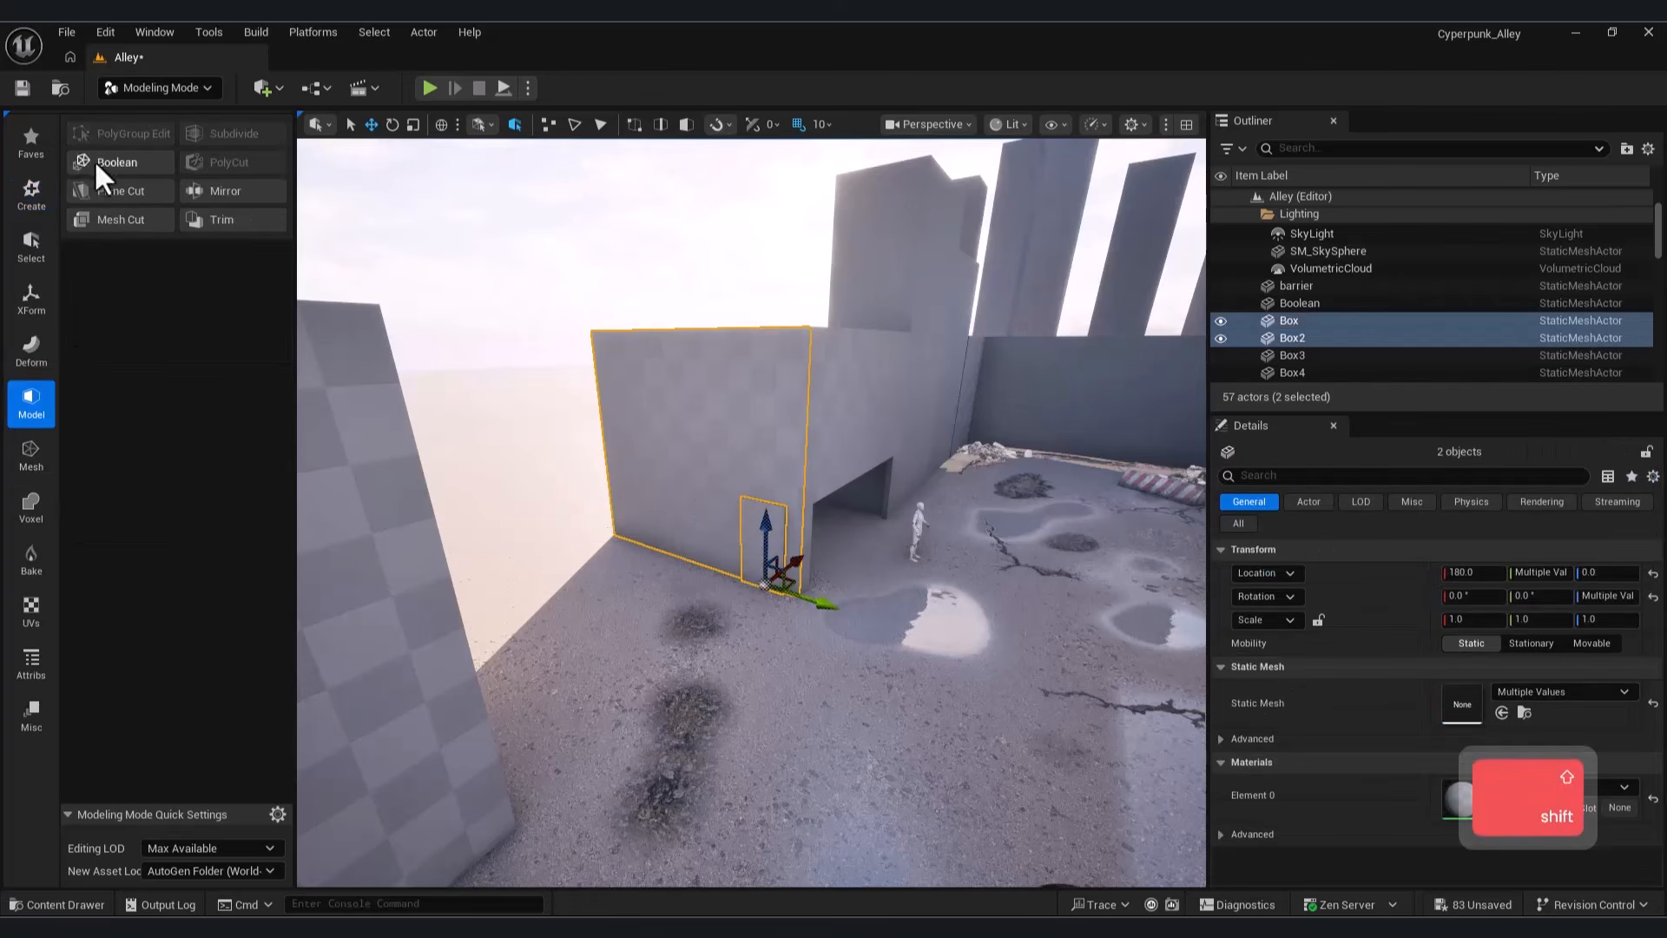
pyautogui.click(96, 165)
pyautogui.press('a')
pyautogui.moveTo(607, 486); pyautogui.dragTo(747, 486, button='right')
pyautogui.press('w')
pyautogui.press('d')
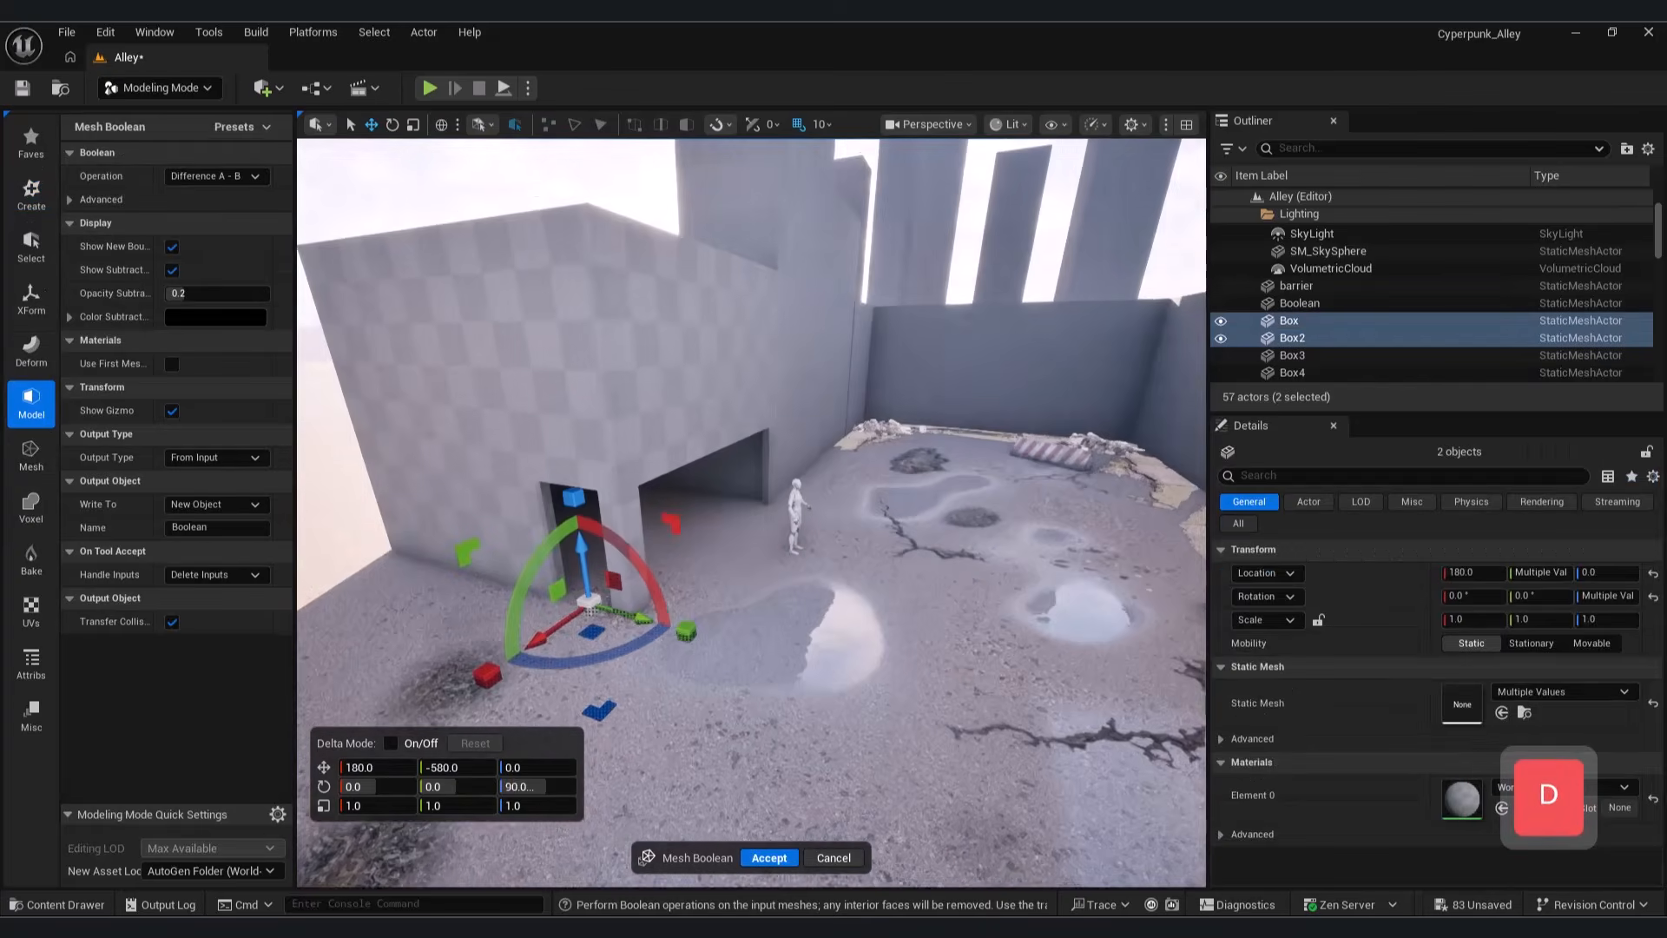
pyautogui.click(769, 857)
# Step: Play the level and walk around the building's openings to judge their scale in first person
pyautogui.moveTo(803, 633); pyautogui.dragTo(804, 633, button='right')
pyautogui.press('a')
pyautogui.click(930, 547)
pyautogui.click(429, 88)
pyautogui.click(479, 184)
pyautogui.press('w')
pyautogui.press('s')
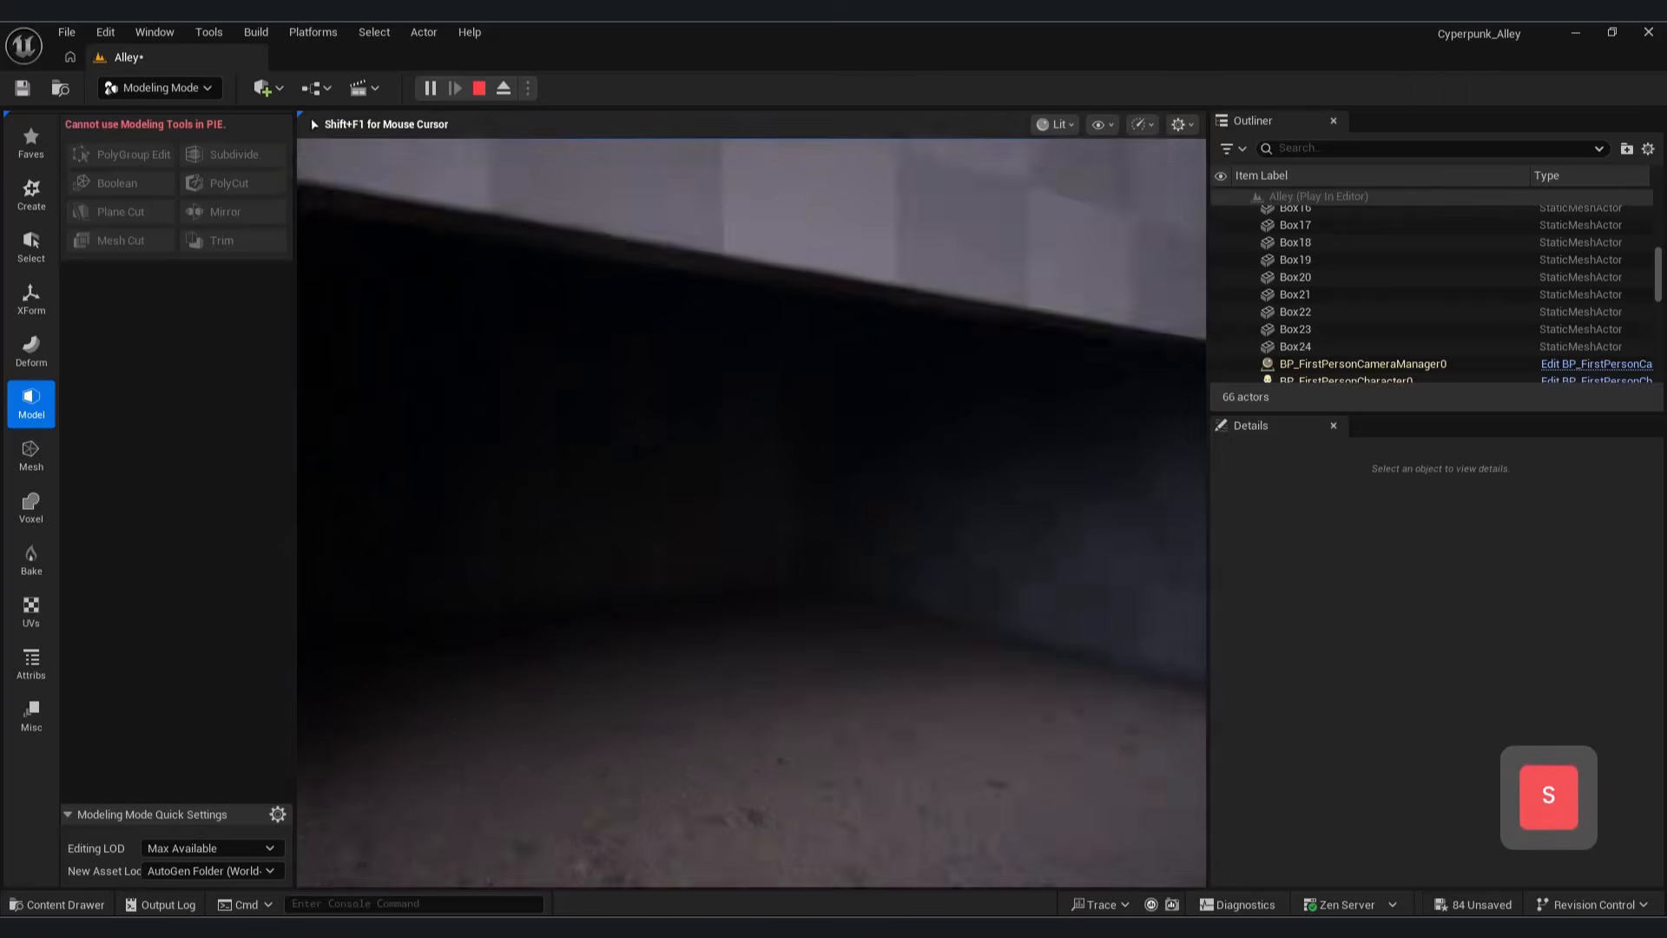
pyautogui.press('d')
pyautogui.press('s')
pyautogui.press('s')
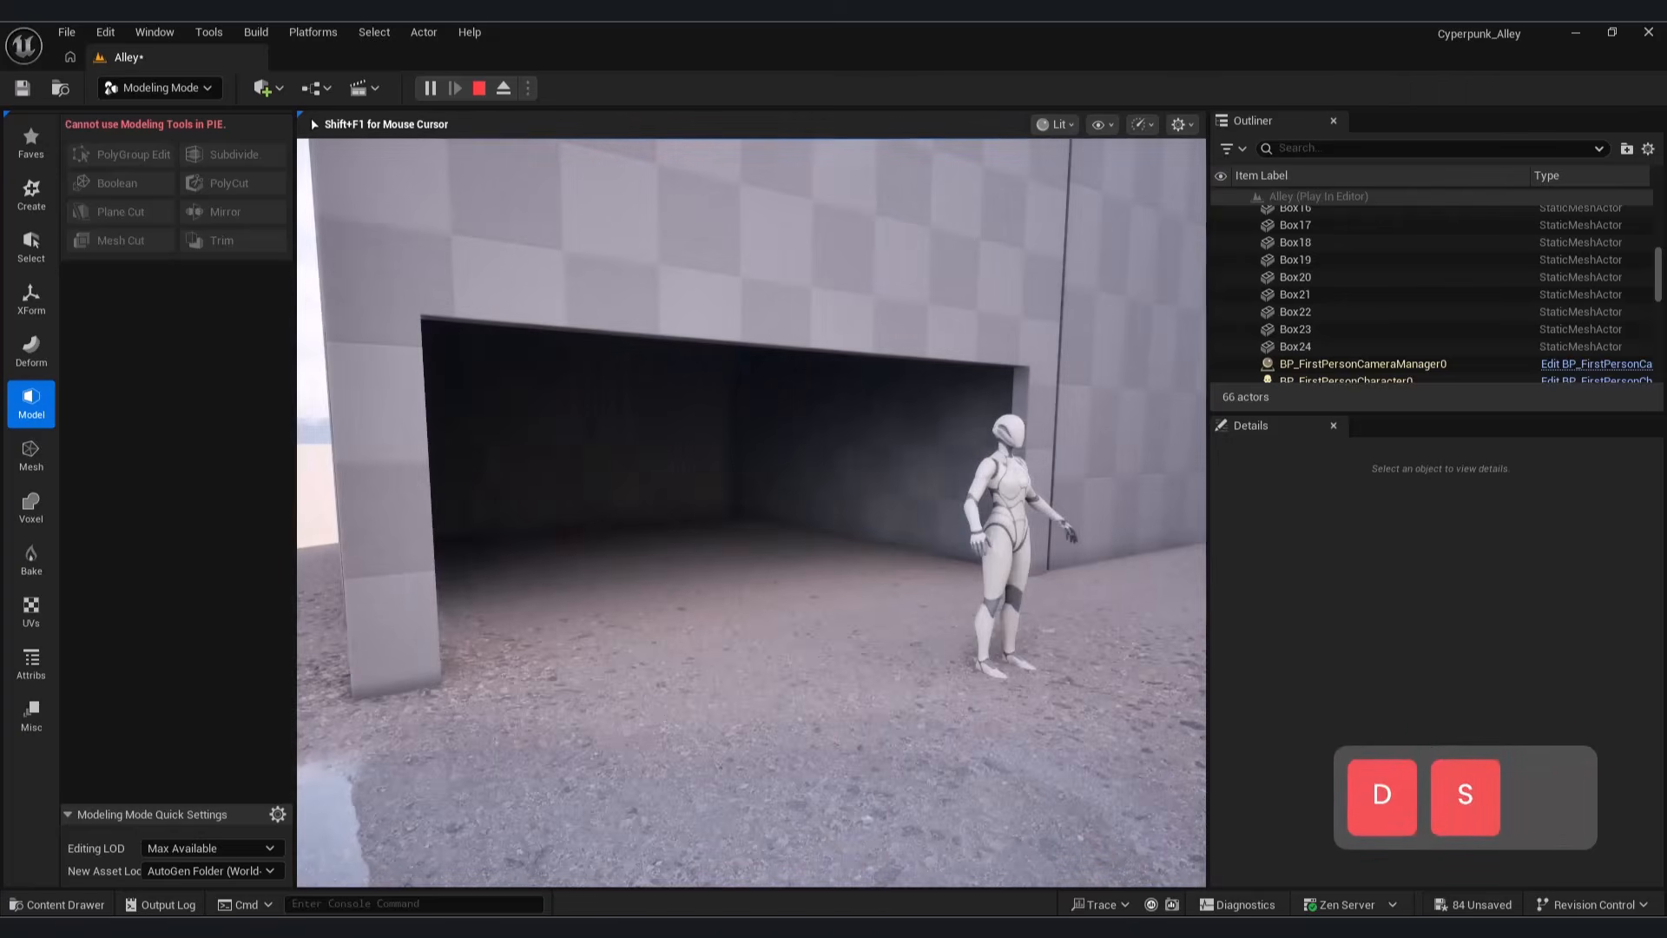
pyautogui.press('Escape')
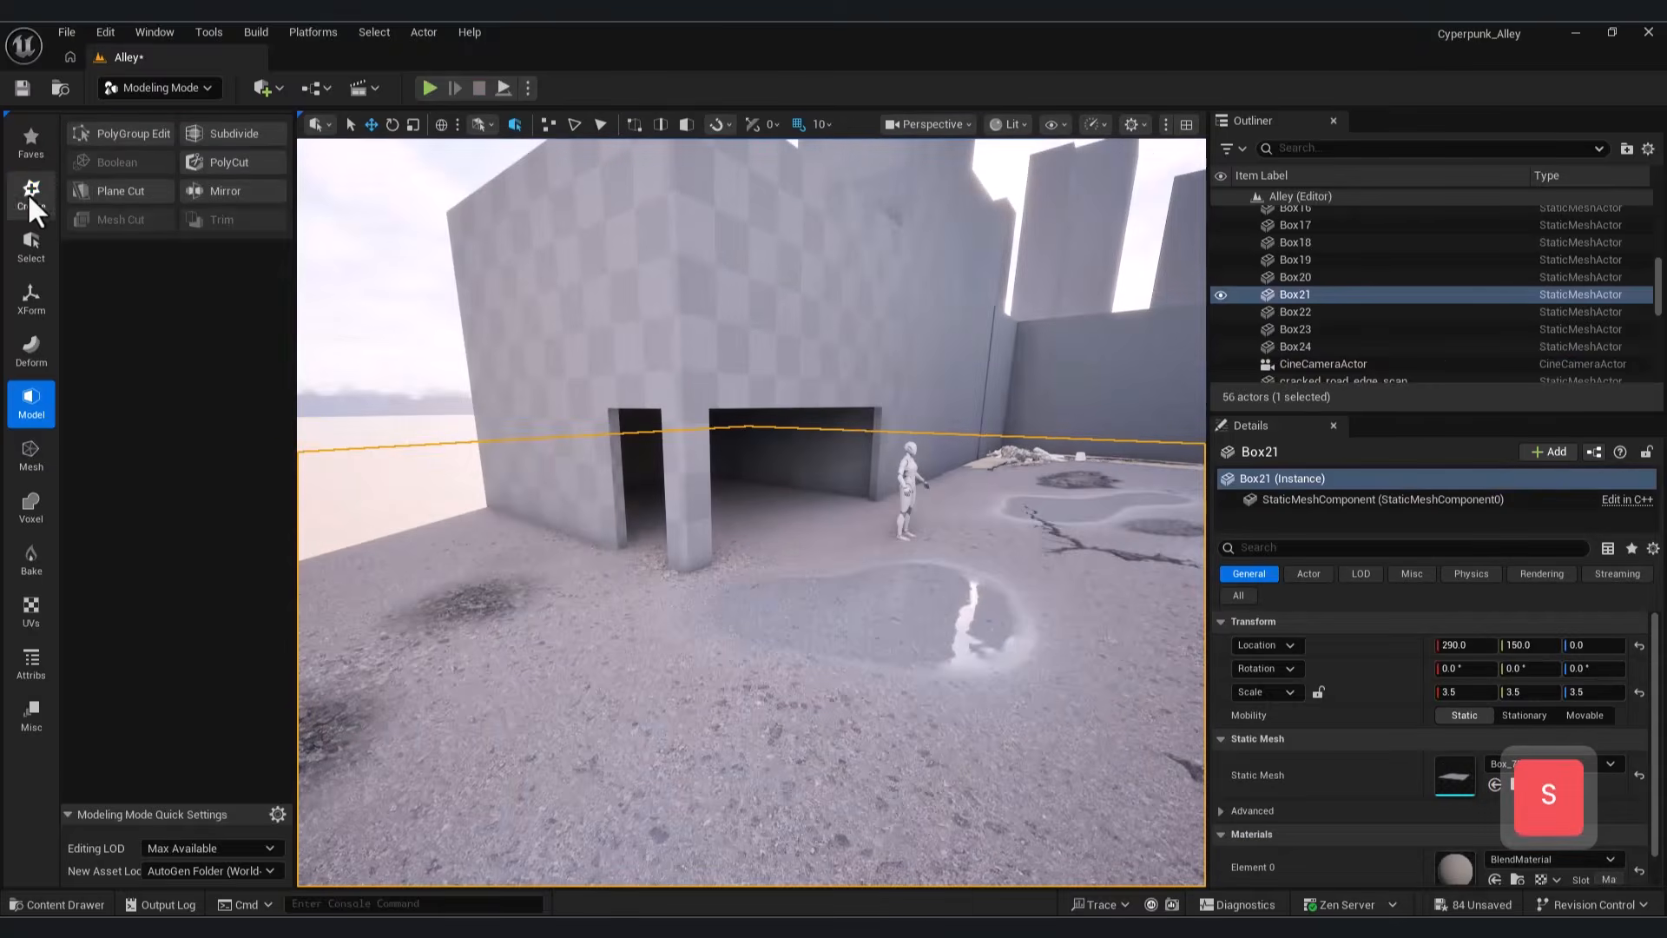
# Step: Create a pillar box 40 wide, 130 deep and 380 high in front of the end wall beside the doorway
pyautogui.click(30, 189)
pyautogui.click(118, 133)
pyautogui.click(194, 270)
pyautogui.write('400')
pyautogui.press('Return')
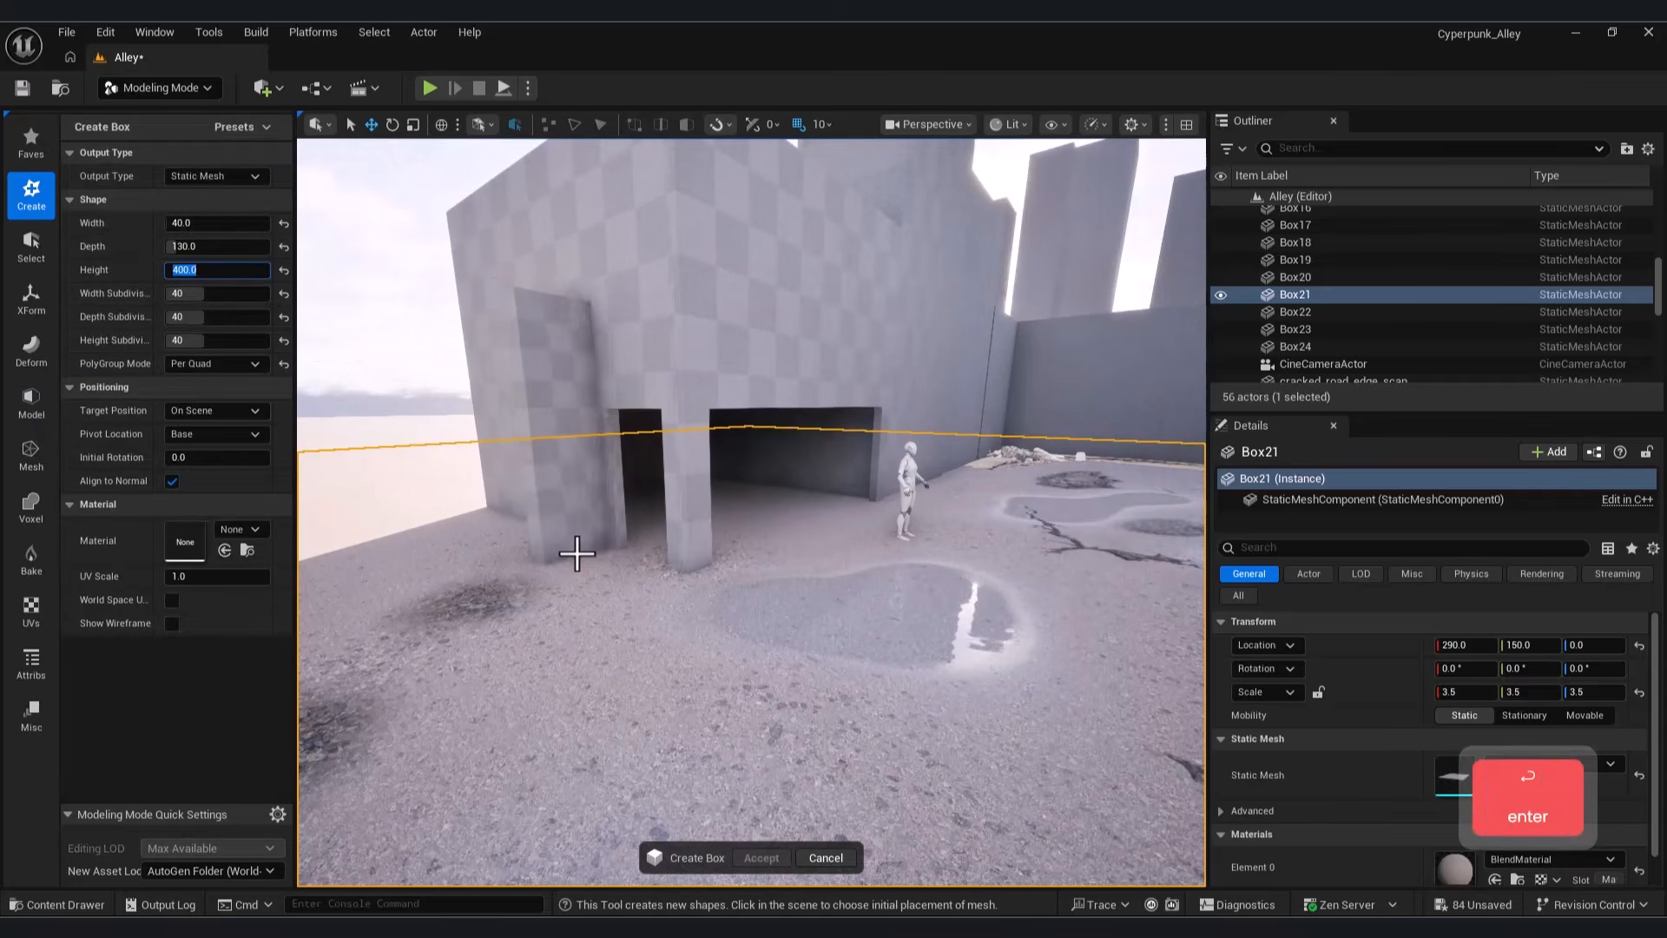
pyautogui.write('320')
pyautogui.press('Return')
pyautogui.write('380')
pyautogui.press('Return')
pyautogui.click(568, 556)
pyautogui.click(761, 858)
# Step: Create a thin slab box 600 wide, 120 deep and 20 high on the ground in front of the end wall
pyautogui.moveTo(608, 494); pyautogui.dragTo(607, 590, button='right')
pyautogui.press('w')
pyautogui.press('s')
pyautogui.click(101, 136)
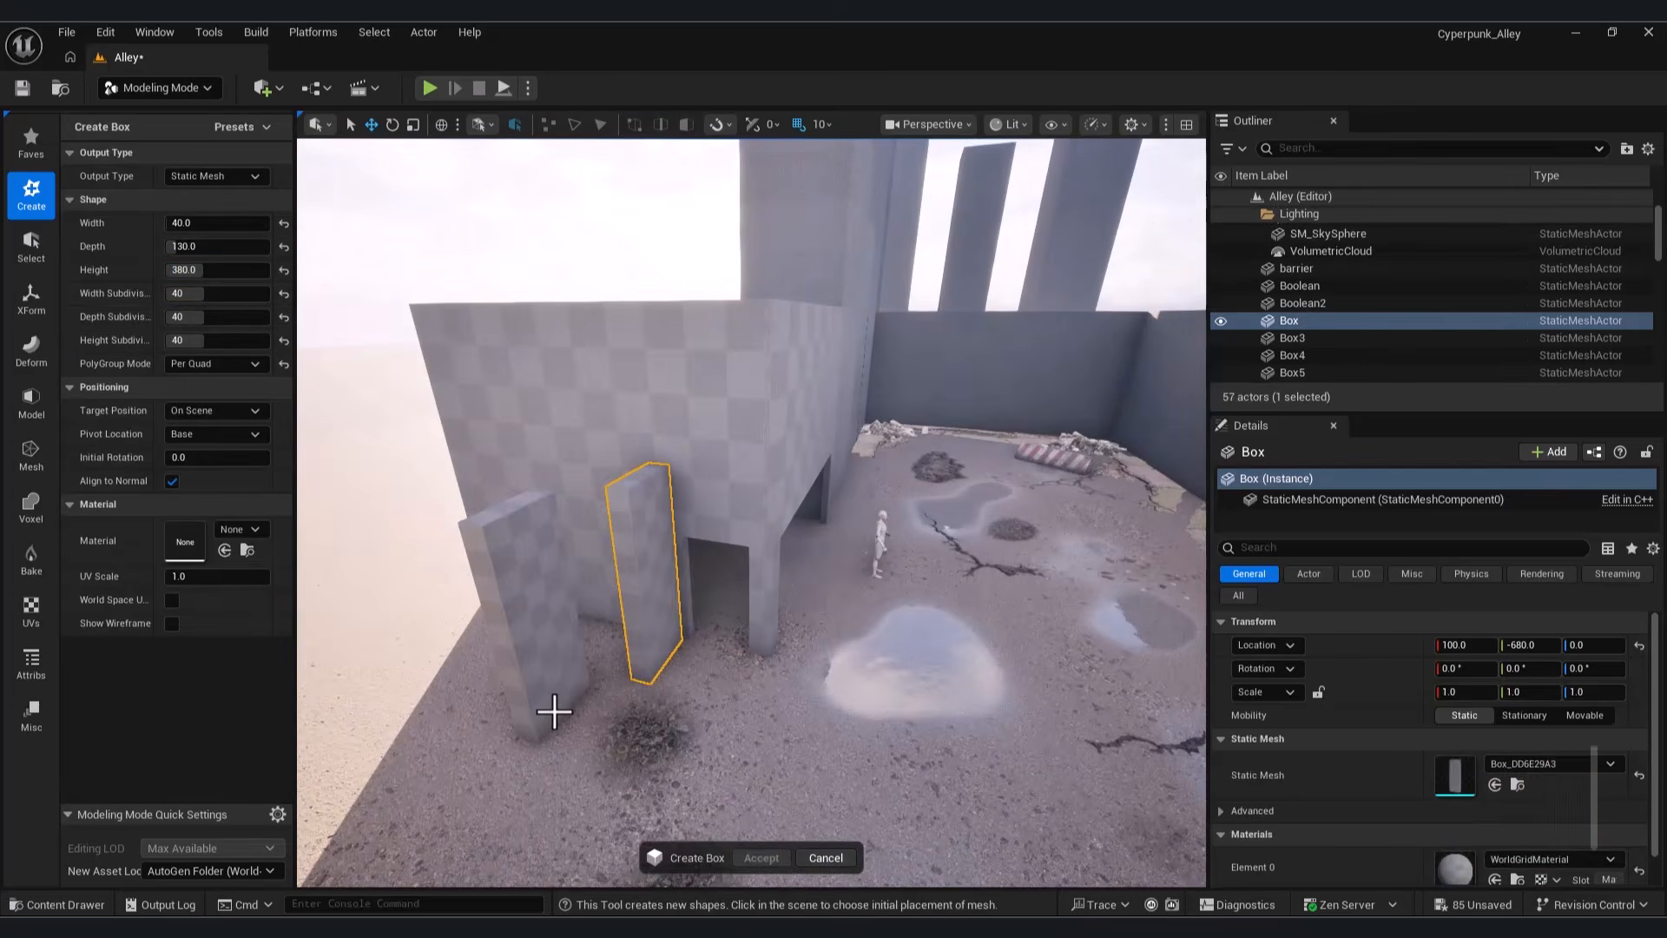
pyautogui.write('20')
pyautogui.press('Return')
pyautogui.click(226, 224)
pyautogui.write('500')
pyautogui.press('Return')
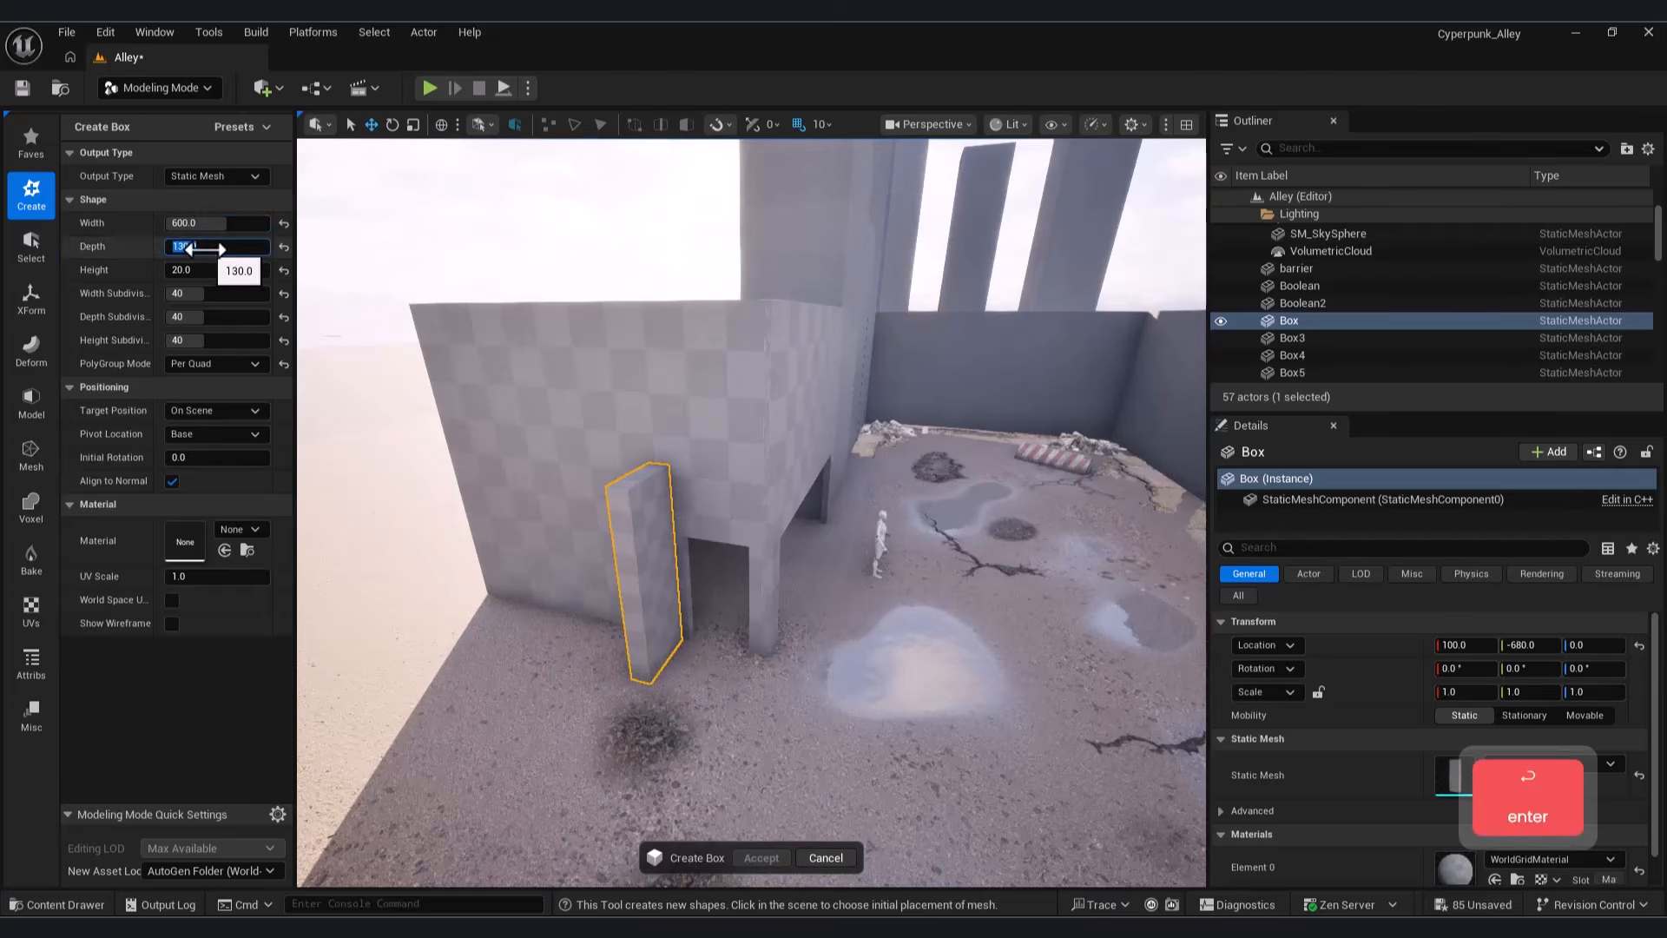
pyautogui.click(560, 684)
pyautogui.press('Return')
# Step: Raise the slab above the doorway and align it along the end wall as a ledge
pyautogui.moveTo(575, 650); pyautogui.dragTo(575, 452)
pyautogui.moveTo(575, 452); pyautogui.dragTo(461, 434, button='right')
pyautogui.press('d')
pyautogui.moveTo(807, 460); pyautogui.dragTo(830, 439)
pyautogui.press('a')
pyautogui.moveTo(877, 556); pyautogui.dragTo(894, 382, button='right')
pyautogui.press('d')
pyautogui.click(875, 454)
# Step: Delete the tall pillar box standing beside the doorway
pyautogui.press('s')
pyautogui.press('w')
pyautogui.click(651, 665)
pyautogui.press('Delete')
# Step: Start a new box and set its width to 100 and its height to 200
pyautogui.moveTo(683, 590)
pyautogui.mouseDown(button='right')
pyautogui.moveTo(773, 591)
pyautogui.moveTo(684, 589)
pyautogui.mouseUp(button='right')
pyautogui.press('w')
pyautogui.press('s')
pyautogui.click(683, 589)
pyautogui.click(106, 133)
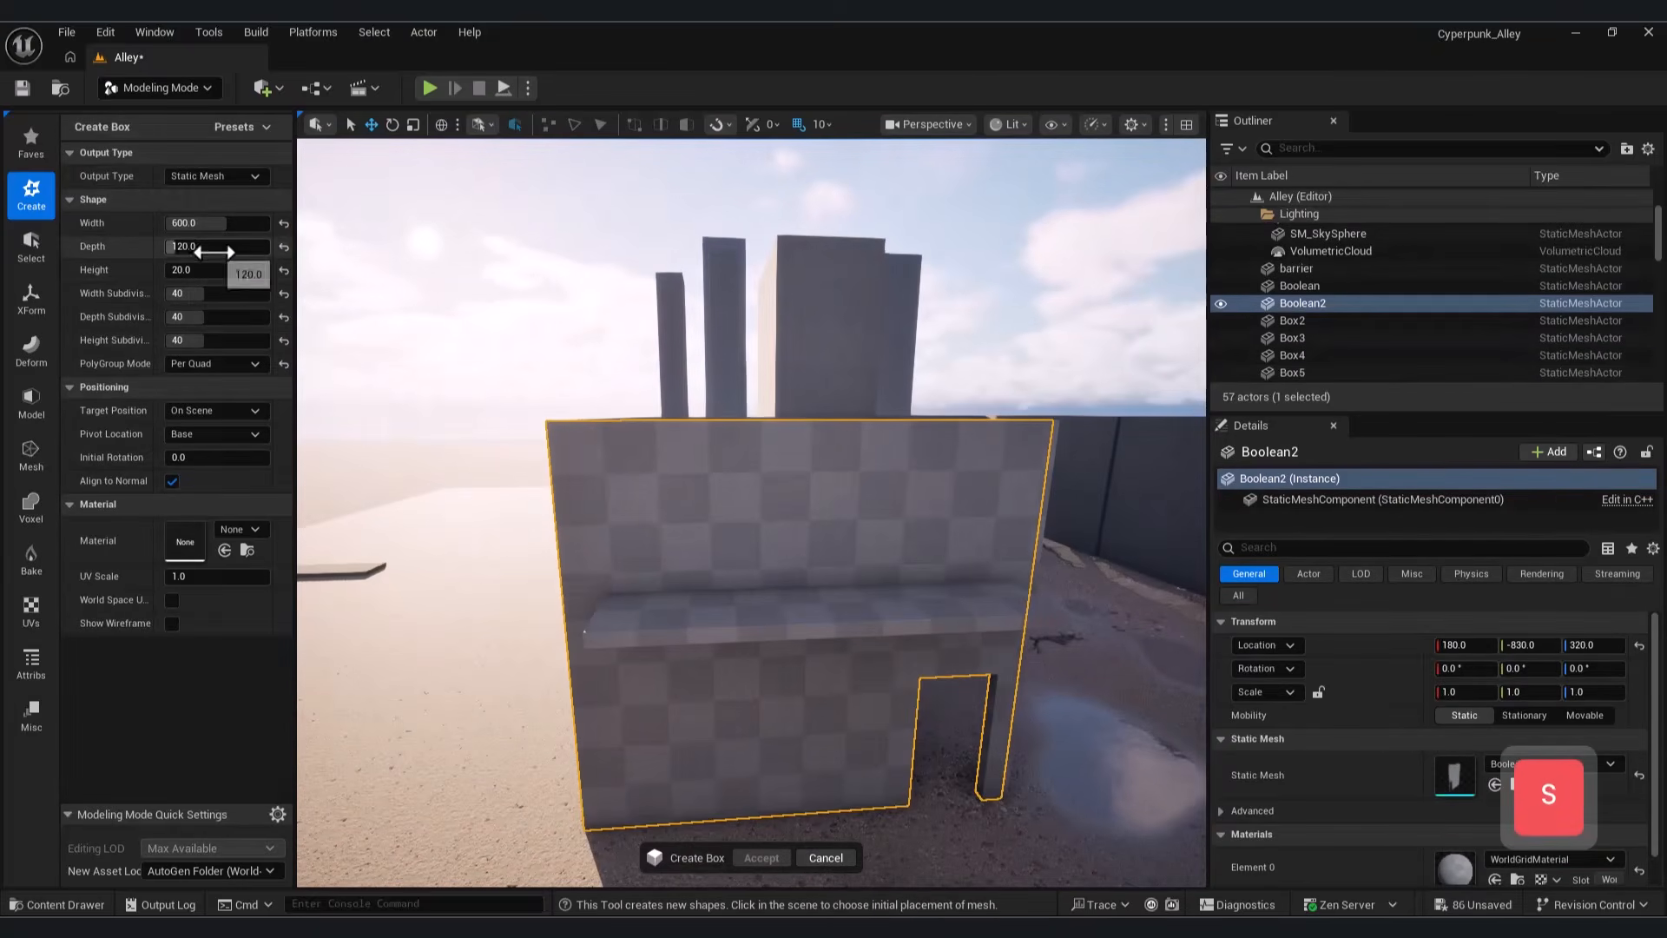
pyautogui.click(207, 269)
pyautogui.write('200')
pyautogui.press('Return')
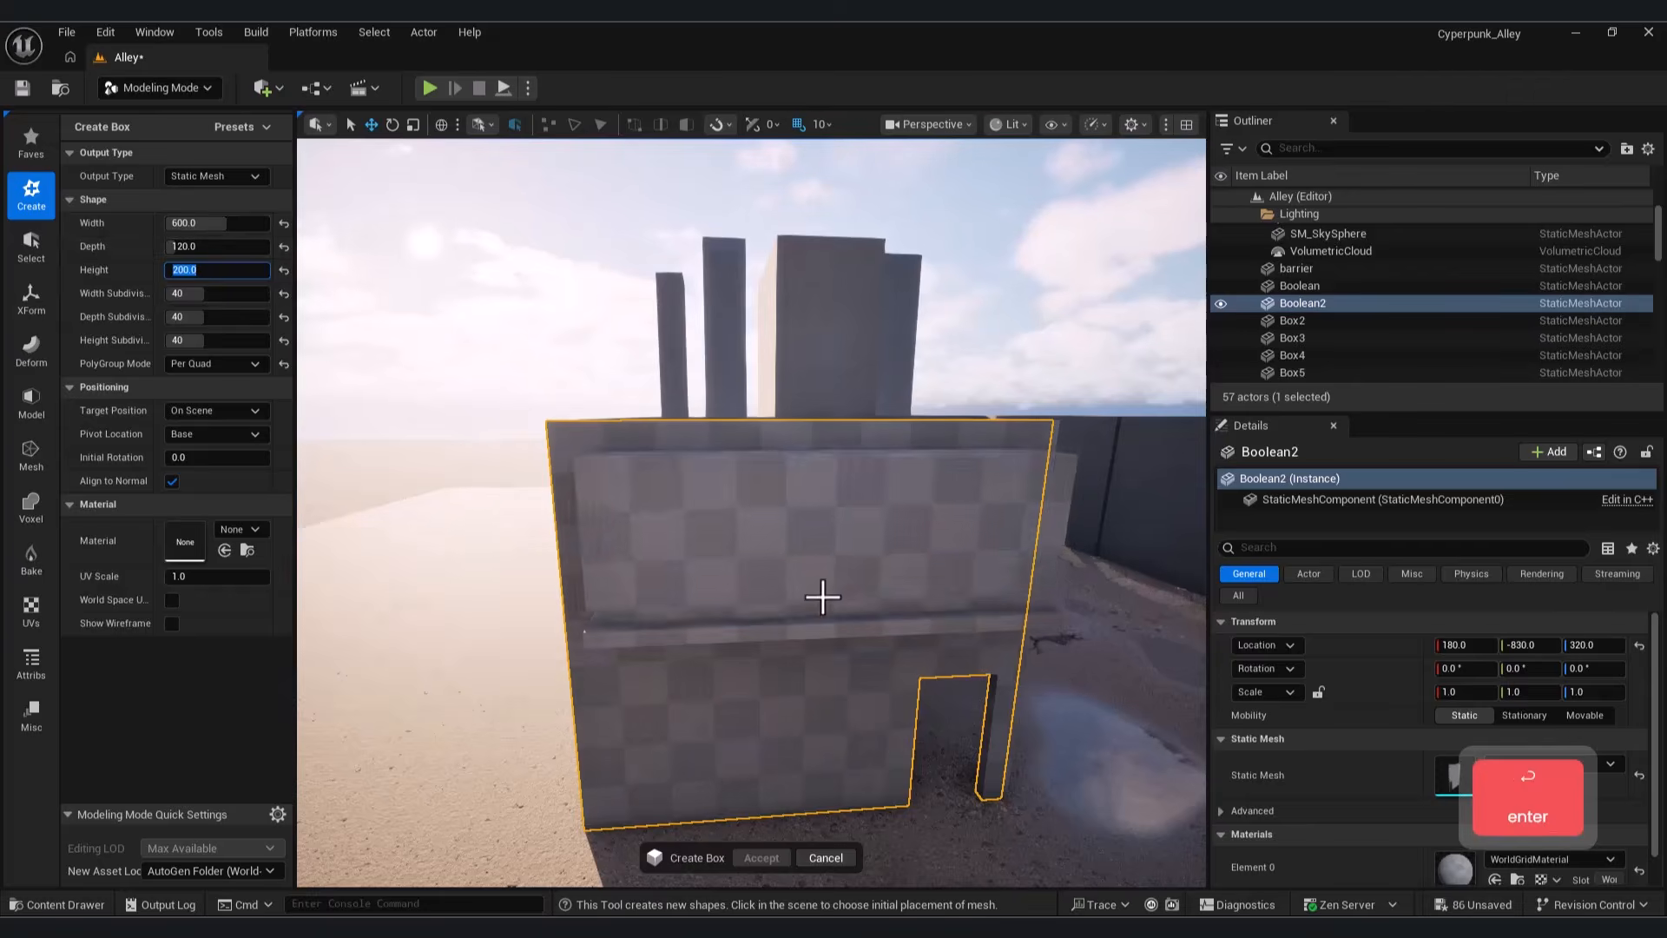
pyautogui.click(206, 223)
pyautogui.write('40')
pyautogui.press('Return')
pyautogui.click(242, 224)
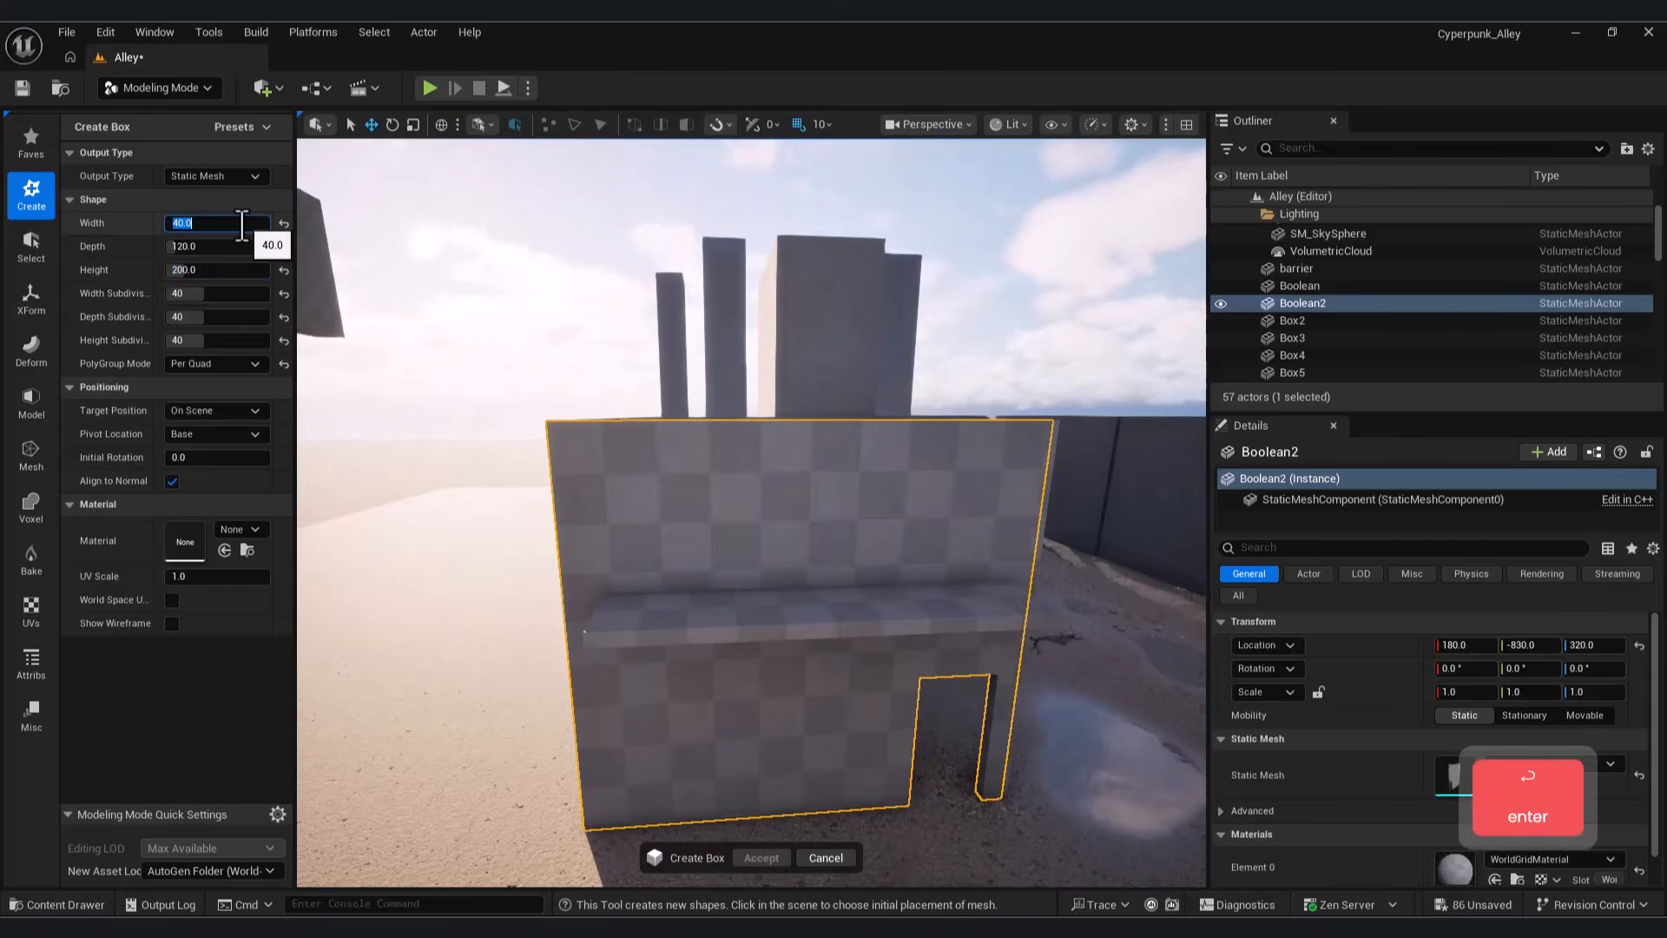
pyautogui.write('100')
pyautogui.press('Return')
# Step: Set the box depth to 40 and place it on the ledge against the end wall as the door cutter
pyautogui.moveTo(830, 662); pyautogui.dragTo(830, 663, button='right')
pyautogui.press('a')
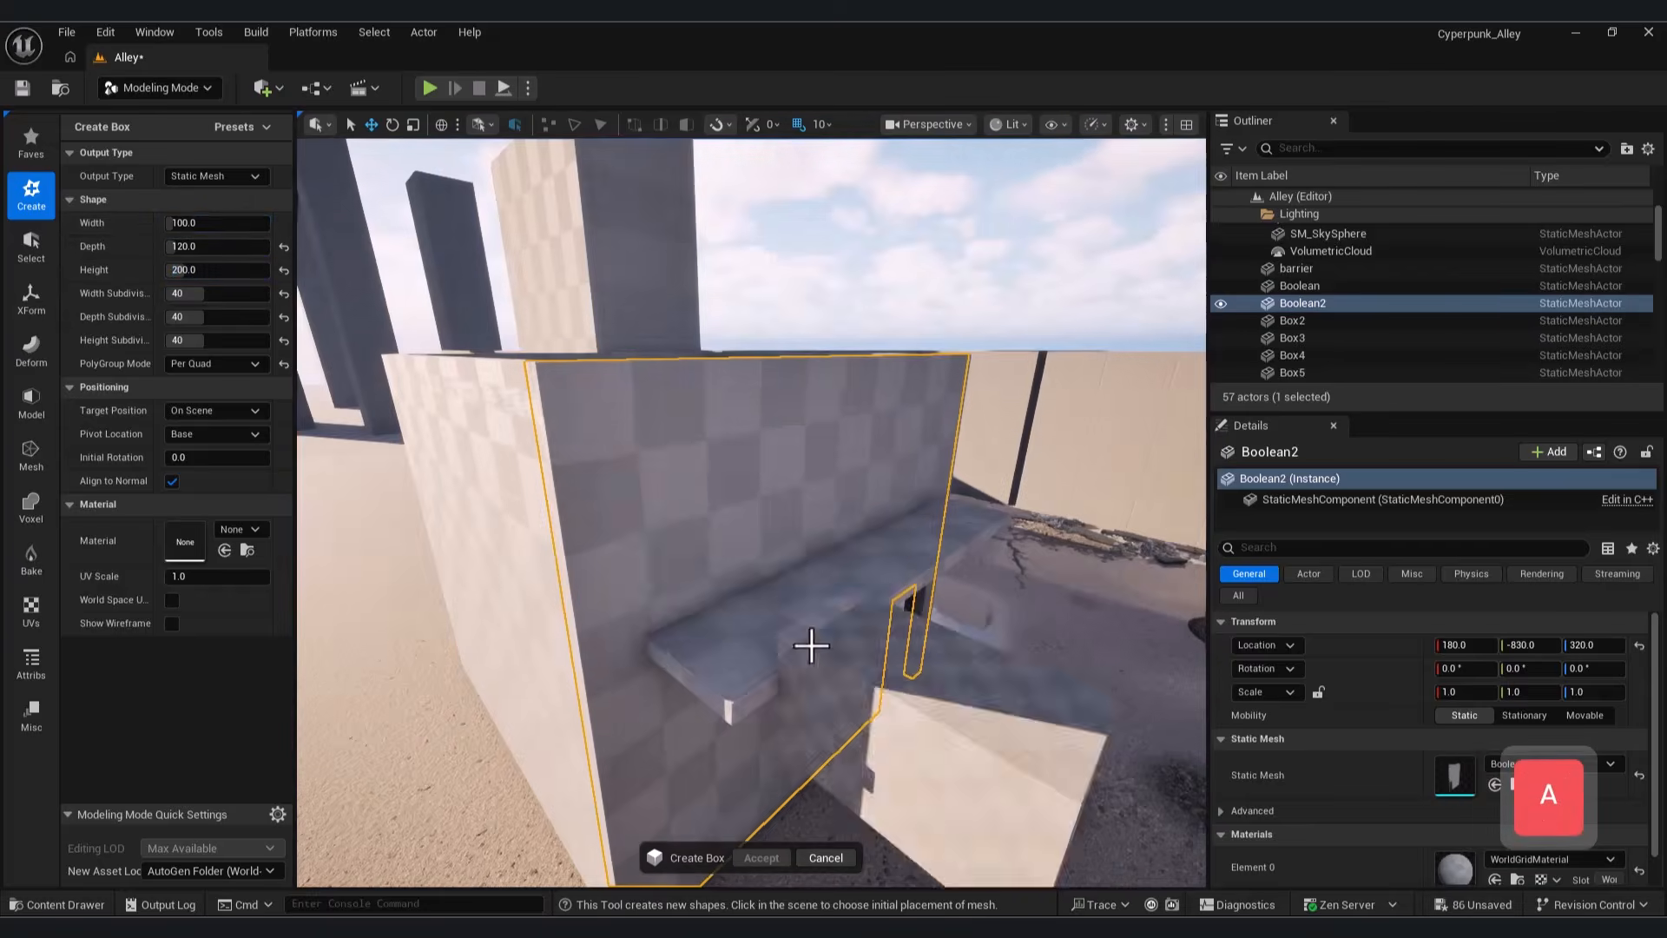
pyautogui.click(240, 248)
pyautogui.write('40')
pyautogui.press('Return')
pyautogui.click(717, 612)
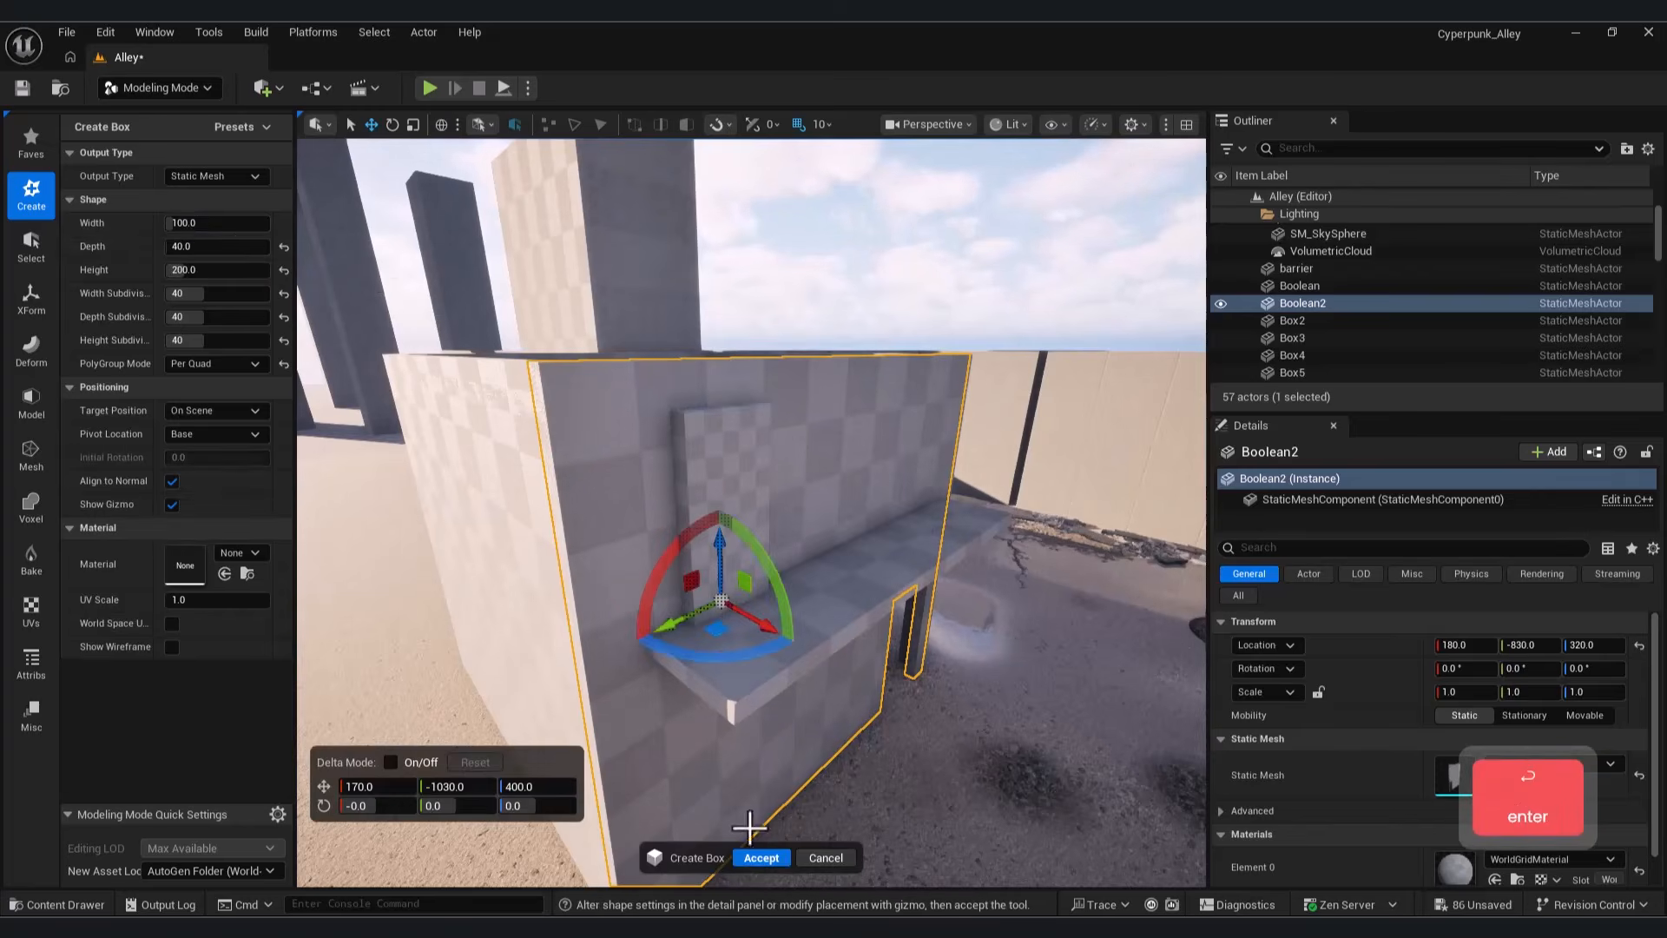
pyautogui.click(761, 858)
# Step: Create a box 100 wide, 40 deep and 90 high on the ledge beside the door box
pyautogui.moveTo(764, 694); pyautogui.dragTo(764, 694, button='right')
pyautogui.press('d')
pyautogui.click(106, 135)
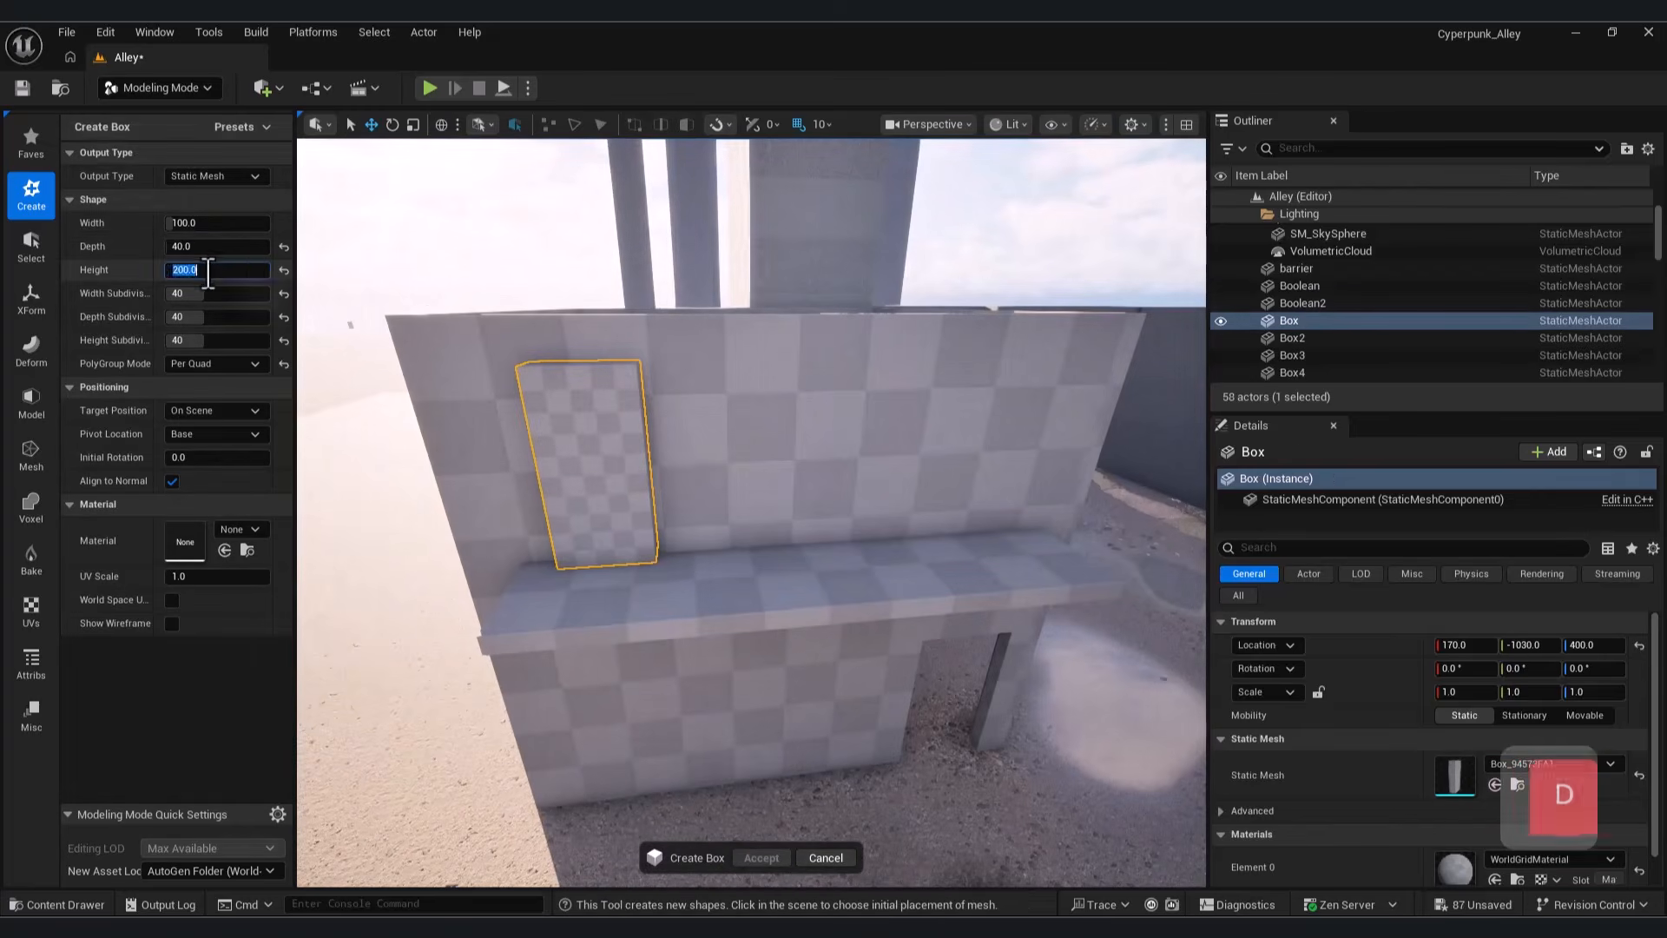
pyautogui.click(836, 545)
pyautogui.click(762, 858)
# Step: Create a flat box 100 wide, 40 deep and 30 high on the upper part of the end wall
pyautogui.click(106, 139)
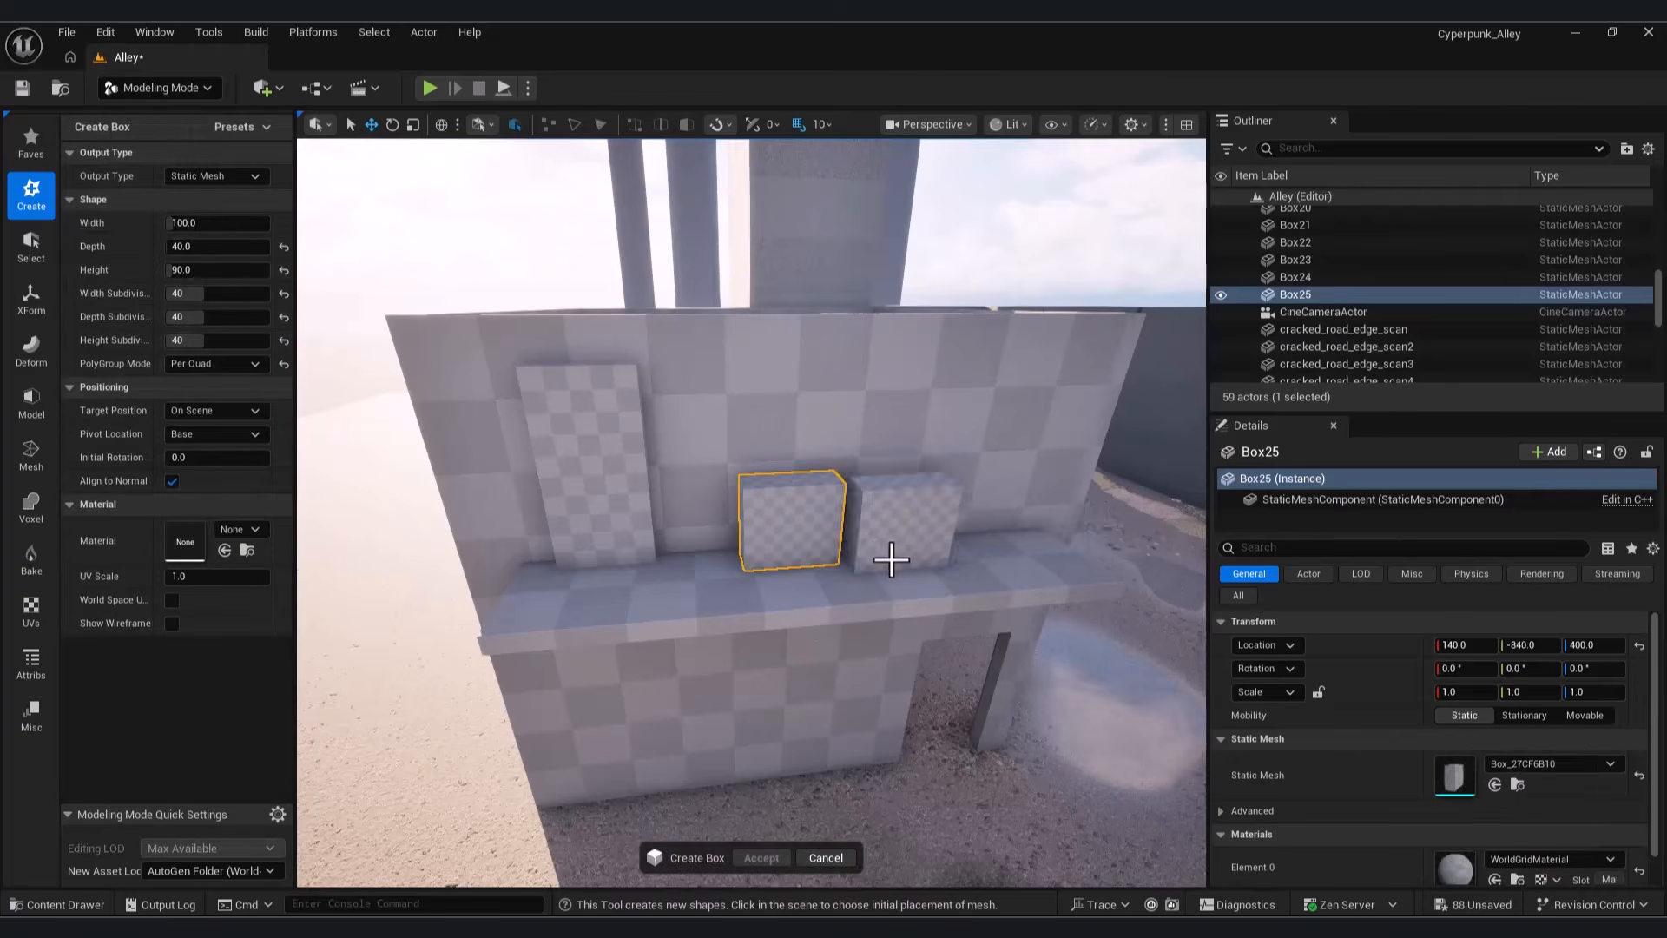
pyautogui.write('30')
pyautogui.press('Return')
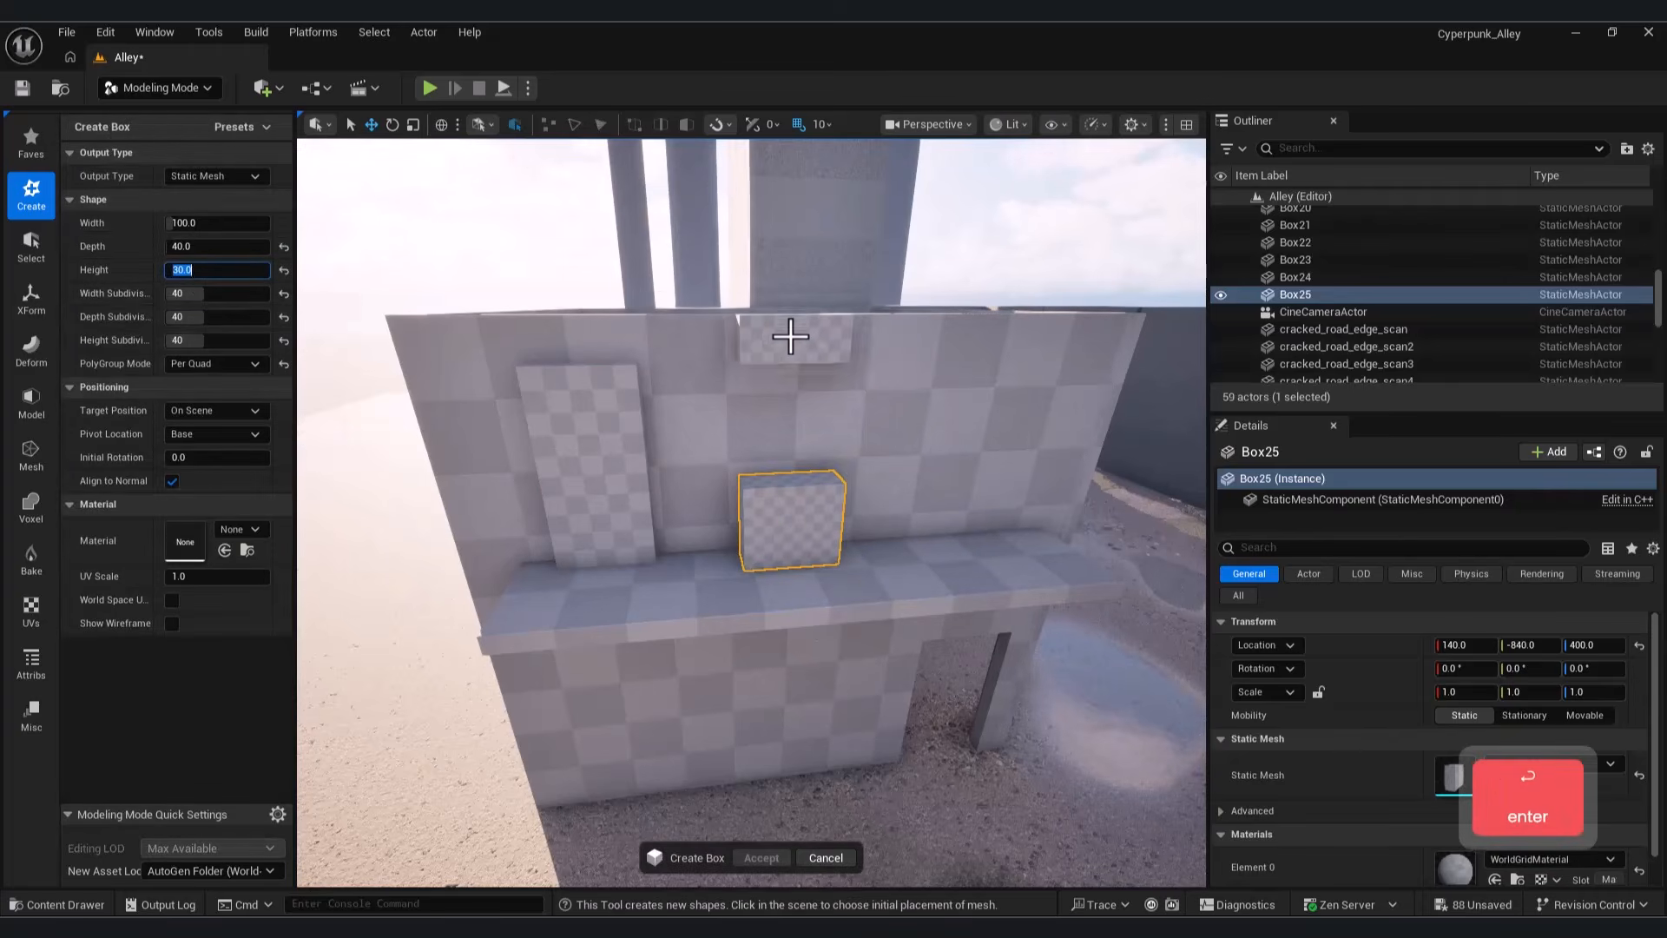
pyautogui.click(773, 336)
pyautogui.click(762, 857)
# Step: Duplicate the flat box on the end wall and shift the copy slightly
pyautogui.moveTo(747, 729)
pyautogui.mouseDown(button='right')
pyautogui.moveTo(695, 729)
pyautogui.moveTo(747, 729)
pyautogui.mouseUp(button='right')
pyautogui.press('a')
pyautogui.hotkey('ctrl', 'c')
pyautogui.hotkey('ctrl', 'v')
pyautogui.moveTo(775, 298)
pyautogui.mouseDown()
pyautogui.moveTo(775, 397)
pyautogui.moveTo(764, 317)
pyautogui.mouseUp()
# Step: Stretch the copied box to an X scale of 3 and position it as a window cutter in the end wall
pyautogui.click(413, 124)
pyautogui.moveTo(764, 317); pyautogui.dragTo(834, 286, button='right')
pyautogui.press('s')
pyautogui.moveTo(706, 483); pyautogui.dragTo(912, 512, button='right')
pyautogui.press('a')
pyautogui.moveTo(913, 514); pyautogui.dragTo(863, 513)
pyautogui.moveTo(863, 513); pyautogui.dragTo(782, 477, button='right')
pyautogui.press('s')
pyautogui.moveTo(780, 476); pyautogui.dragTo(780, 487)
pyautogui.moveTo(820, 526); pyautogui.dragTo(922, 502)
# Step: Delete the surplus trial boxes around the window cutter on the end wall
pyautogui.click(919, 592)
pyautogui.keyDown('ctrl'); pyautogui.click(878, 443); pyautogui.keyUp('ctrl')
pyautogui.press('Delete')
# Step: Slide the remaining window box along the end wall towards the door box above the ledge
pyautogui.click(1025, 521)
pyautogui.moveTo(894, 516); pyautogui.dragTo(851, 512, button='right')
pyautogui.press('d')
pyautogui.moveTo(904, 454); pyautogui.dragTo(787, 451)
pyautogui.moveTo(786, 451); pyautogui.dragTo(727, 434, button='right')
pyautogui.press('d')
pyautogui.press('a')
pyautogui.moveTo(710, 431); pyautogui.dragTo(718, 430)
pyautogui.moveTo(719, 432); pyautogui.dragTo(782, 438, button='right')
pyautogui.moveTo(863, 440); pyautogui.dragTo(914, 449)
pyautogui.press('w')
pyautogui.moveTo(859, 450); pyautogui.dragTo(919, 461)
pyautogui.moveTo(918, 461); pyautogui.dragTo(851, 451, button='right')
pyautogui.moveTo(855, 367); pyautogui.dragTo(869, 365)
pyautogui.moveTo(869, 365); pyautogui.dragTo(728, 367, button='right')
pyautogui.hotkey('ctrl', 'z')
pyautogui.hotkey('ctrl', 'z')
pyautogui.hotkey('ctrl', 'z')
# Step: Duplicate the window box and move the copy along the end wall to above the ground-floor doorway
pyautogui.press('d')
pyautogui.hotkey('ctrl', 'c')
pyautogui.hotkey('ctrl', 'v')
pyautogui.moveTo(731, 397); pyautogui.dragTo(871, 441)
pyautogui.press('d')
pyautogui.moveTo(870, 441); pyautogui.dragTo(877, 408, button='right')
pyautogui.moveTo(877, 397); pyautogui.dragTo(903, 401)
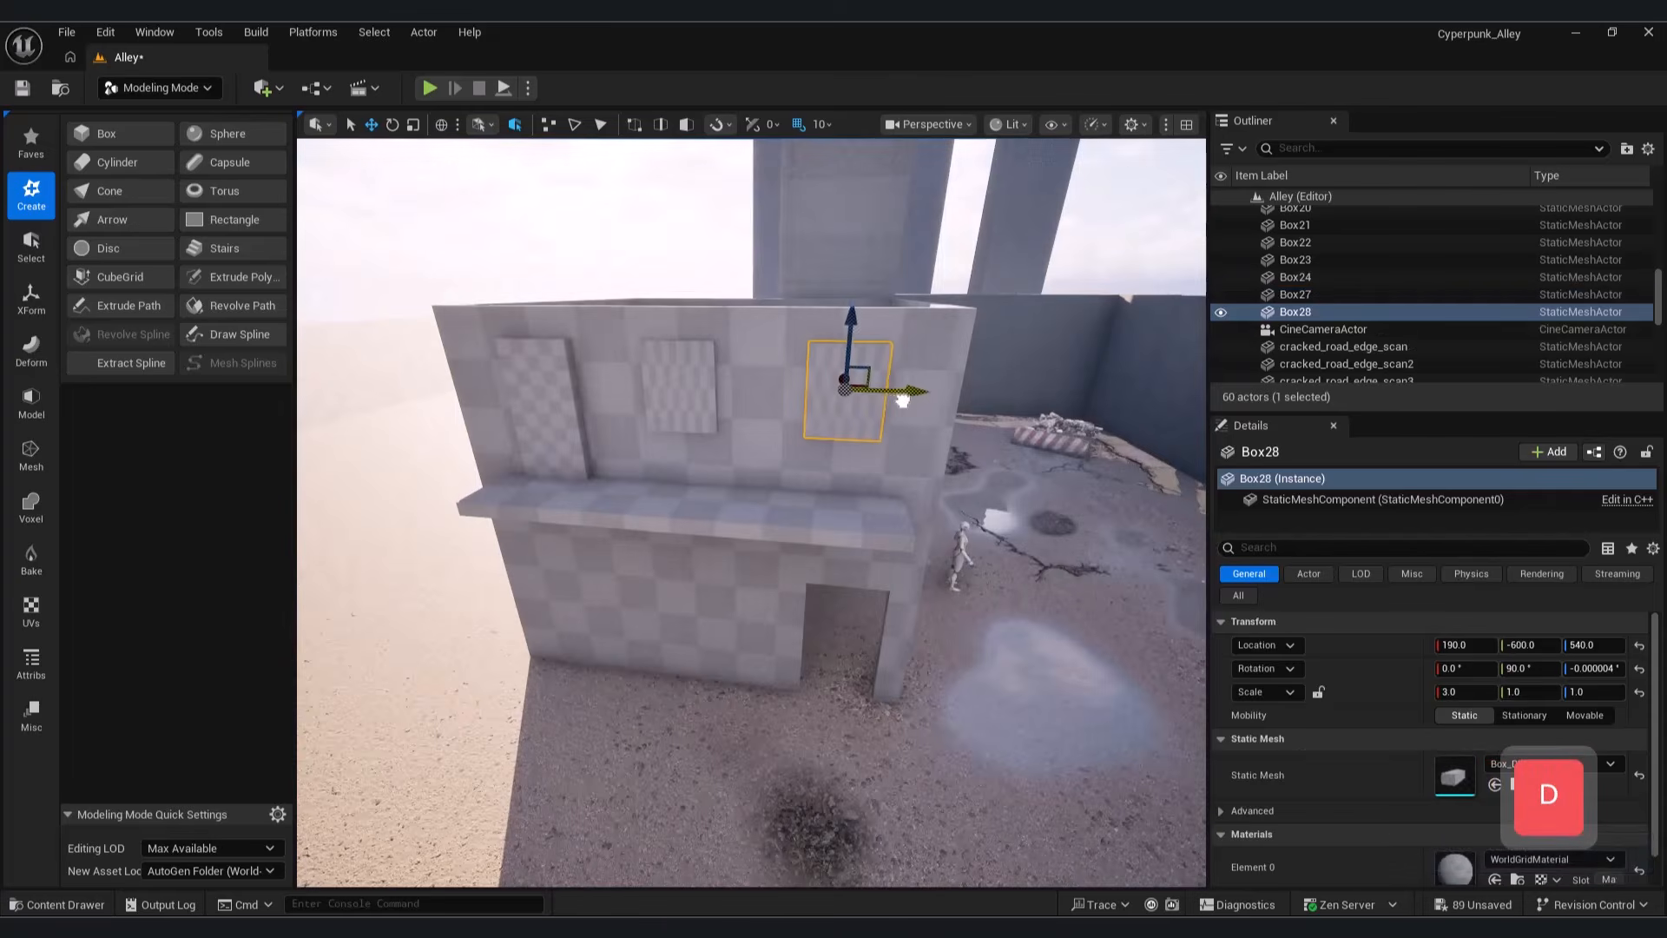
# Step: Subtract the door box from the end wall with a Boolean difference to open the doorway above the ledge
pyautogui.keyDown('shift'); pyautogui.click(622, 453); pyautogui.keyUp('shift')
pyautogui.keyDown('shift'); pyautogui.click(550, 398); pyautogui.keyUp('shift')
pyautogui.keyDown('shift'); pyautogui.click(678, 386); pyautogui.keyUp('shift')
pyautogui.click(31, 402)
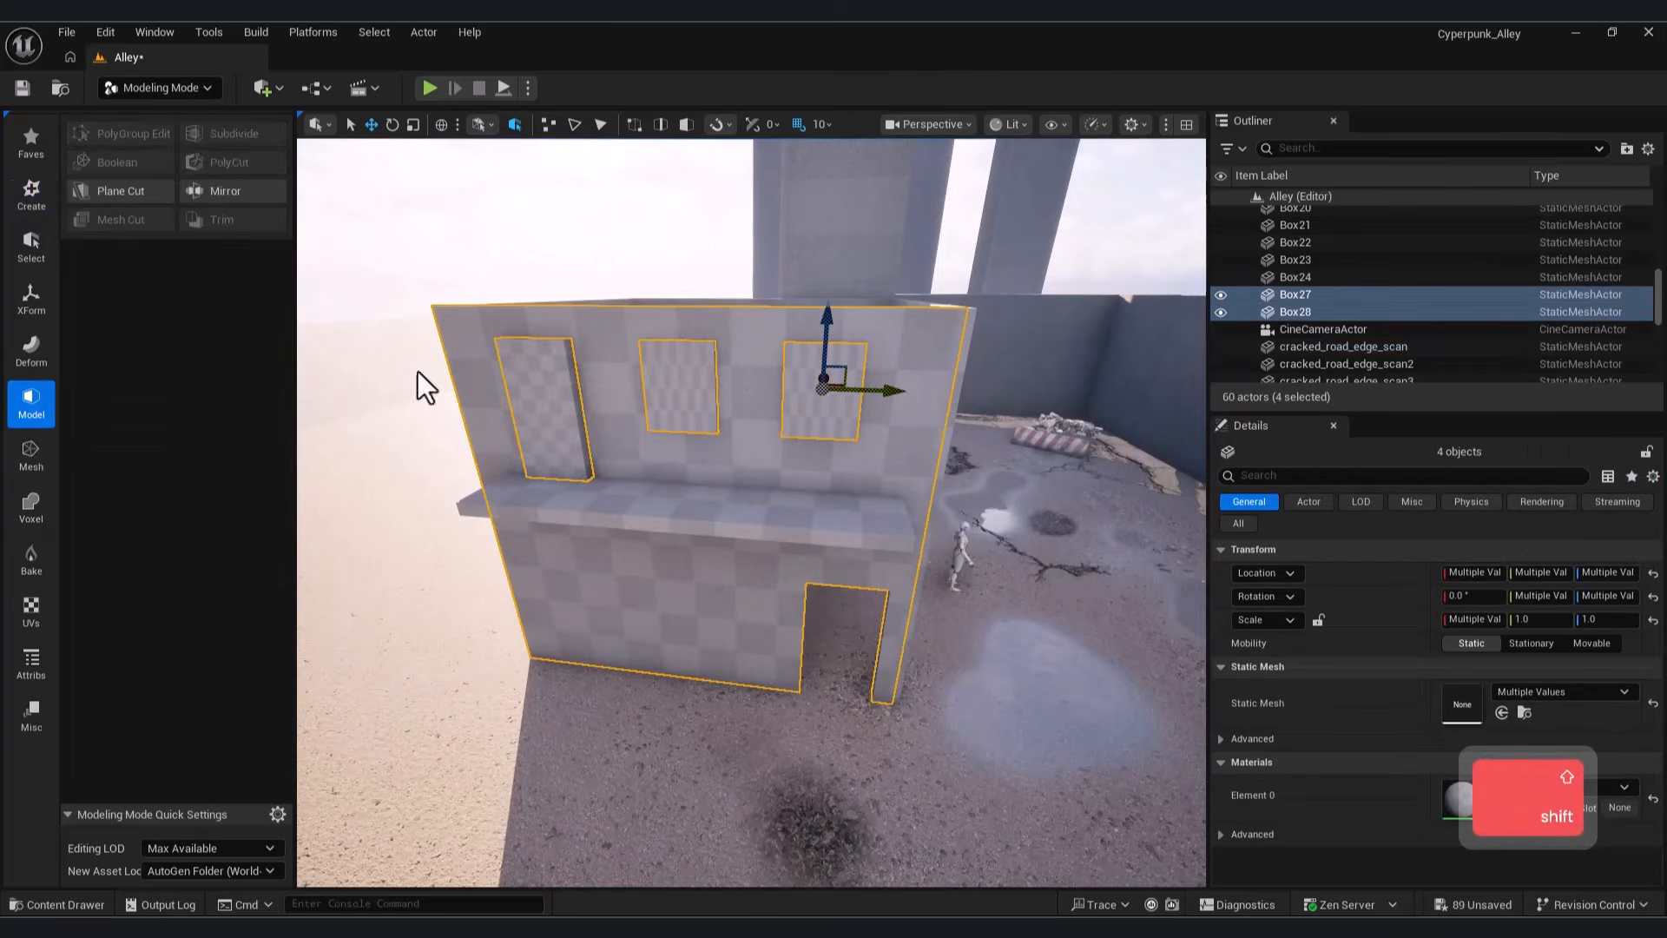
pyautogui.click(167, 221)
pyautogui.press('w')
pyautogui.moveTo(781, 617); pyautogui.dragTo(833, 617, button='right')
pyautogui.click(773, 857)
# Step: Subtract the window boxes above the ledge from the end wall with Boolean differences
pyautogui.press('s')
pyautogui.press('w')
pyautogui.press('s')
pyautogui.moveTo(855, 485); pyautogui.dragTo(968, 376, button='right')
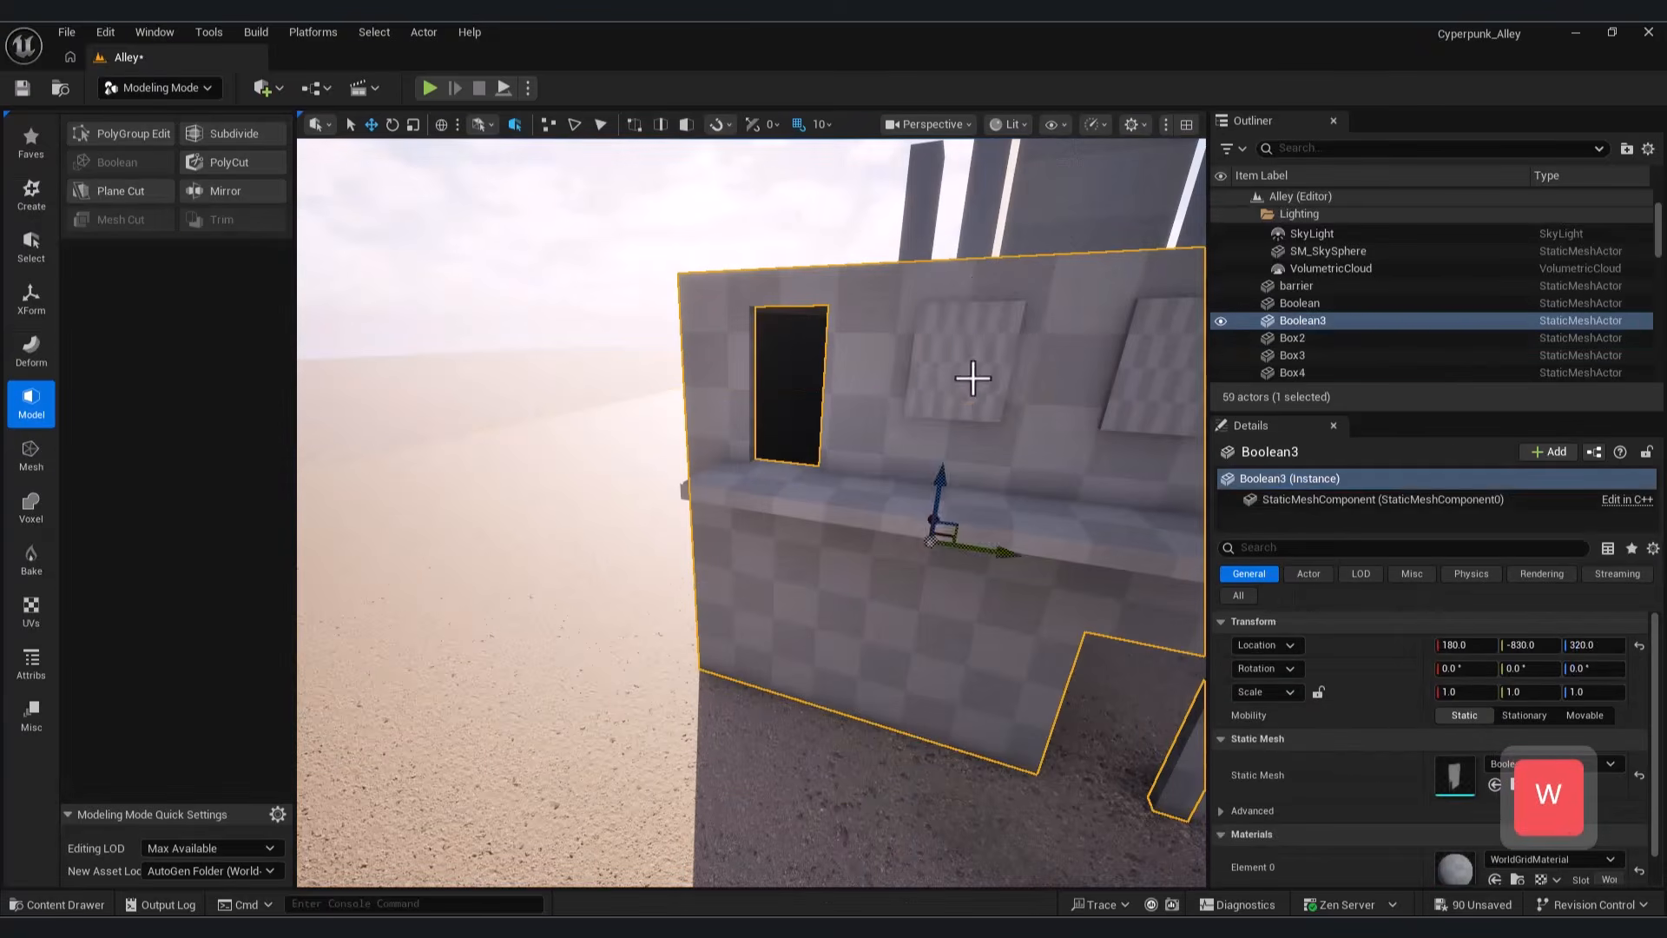
pyautogui.click(967, 376)
pyautogui.click(124, 167)
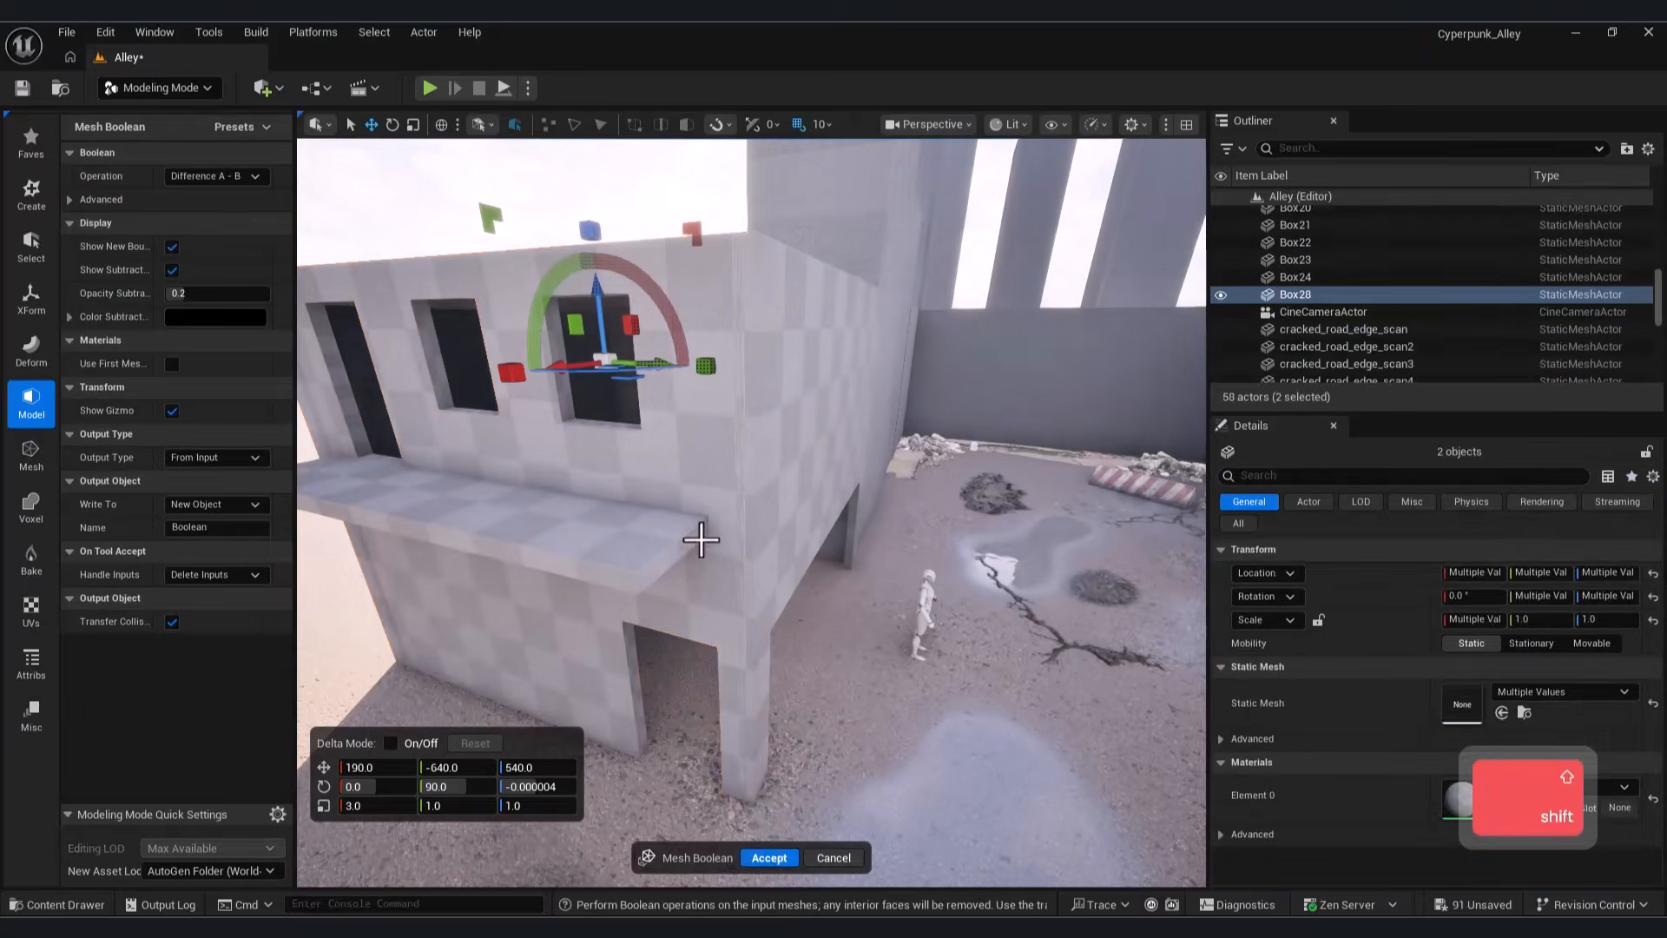
pyautogui.click(781, 859)
# Step: Undo the last window cut so its cutter box above the doorway is available again
pyautogui.press('a')
pyautogui.hotkey('ctrl', 'z')
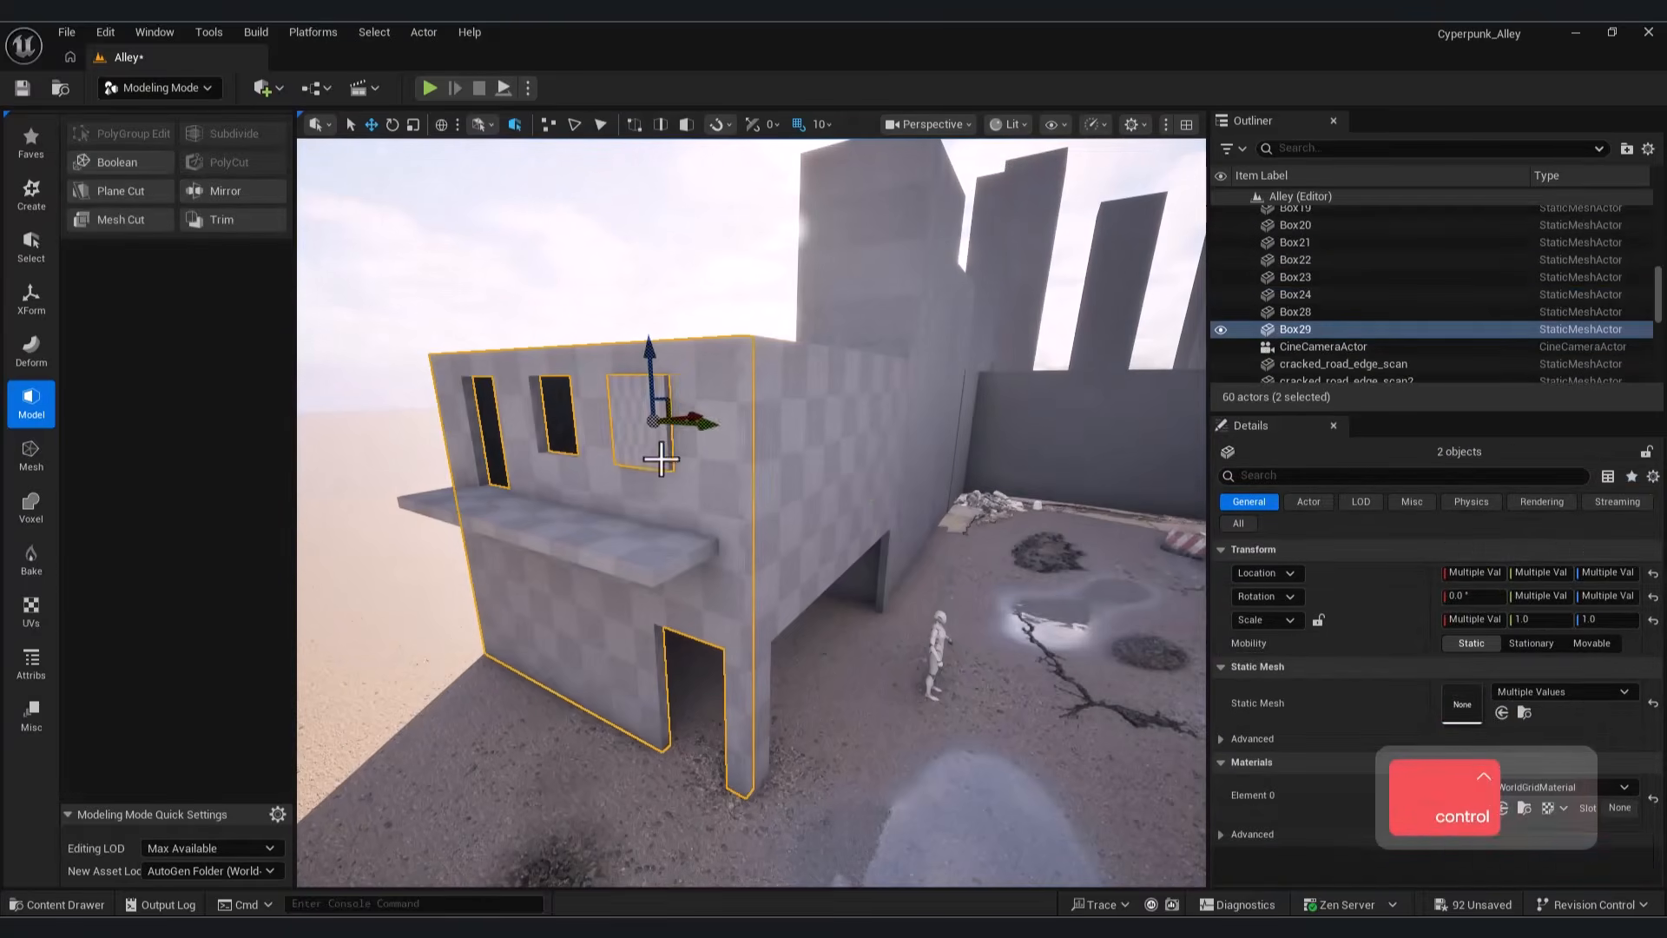
pyautogui.hotkey('ctrl', 'z')
pyautogui.hotkey('ctrl', 'z')
pyautogui.hotkey('ctrl', 'z')
pyautogui.hotkey('ctrl', 'z')
pyautogui.hotkey('ctrl', 'z')
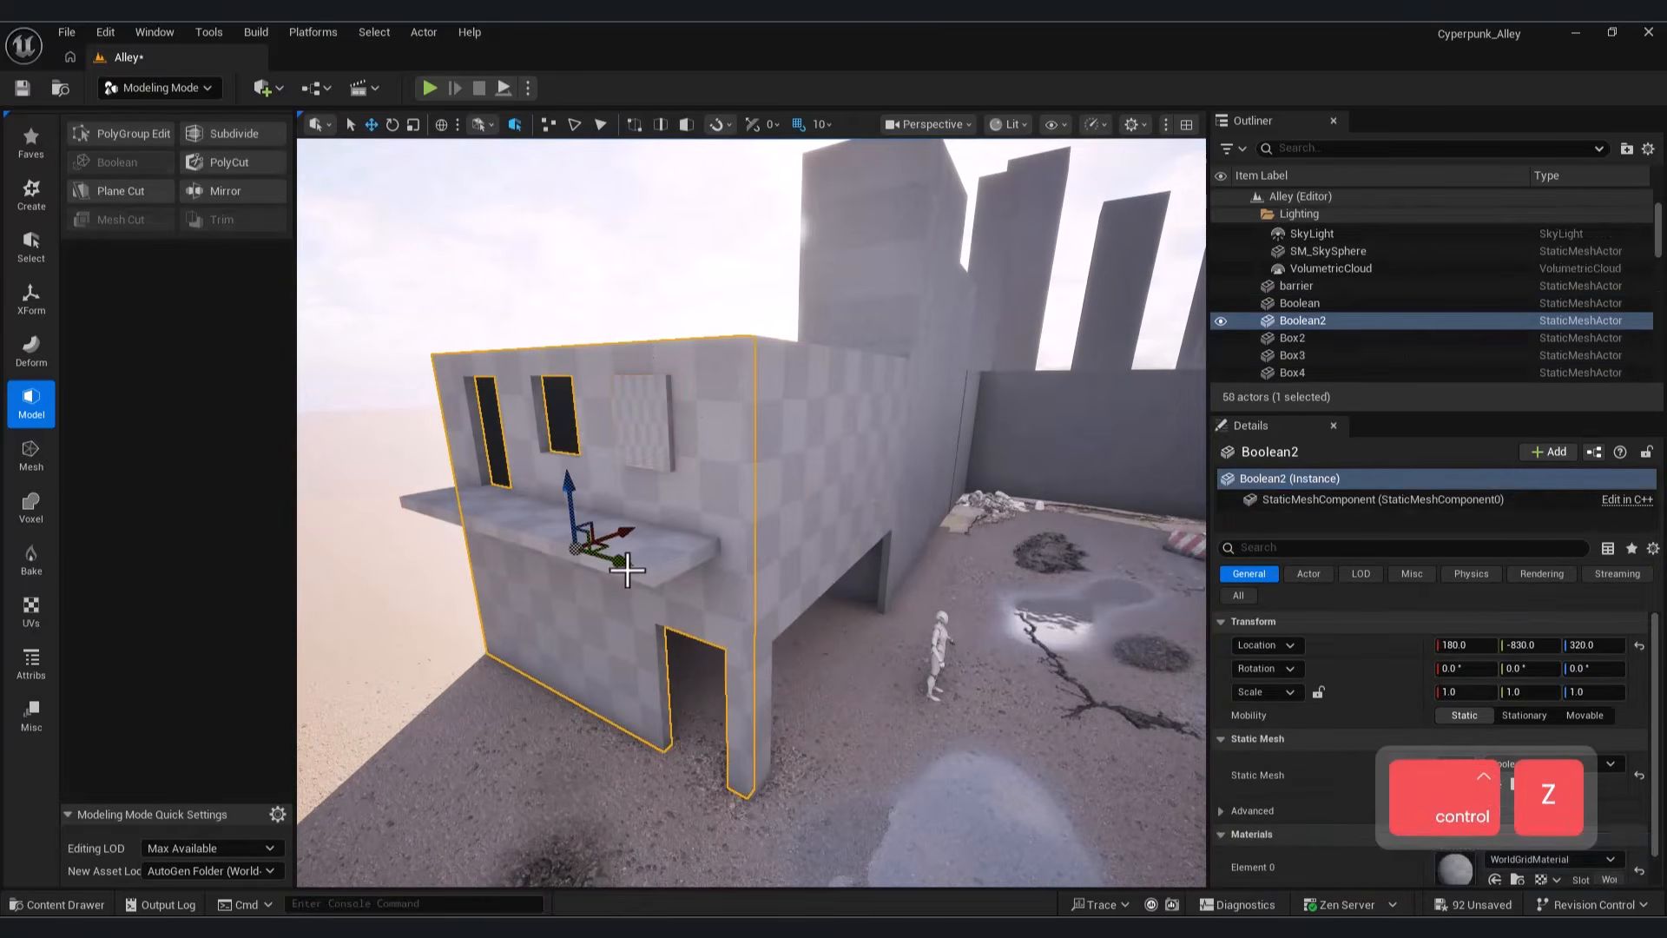
# Step: Turn a copy of the window box towards the adjoining side wall and subtract the original from the end wall
pyautogui.press('e')
pyautogui.moveTo(773, 441); pyautogui.dragTo(764, 440)
pyautogui.click(647, 423)
pyautogui.click(681, 511)
pyautogui.keyDown('shift'); pyautogui.click(655, 423); pyautogui.keyUp('shift')
pyautogui.click(122, 163)
pyautogui.click(770, 859)
# Step: Cut a wide window opening and a smaller one through the side wall above the large ground-floor opening
pyautogui.moveTo(893, 562); pyautogui.dragTo(893, 561, button='right')
pyautogui.press('d')
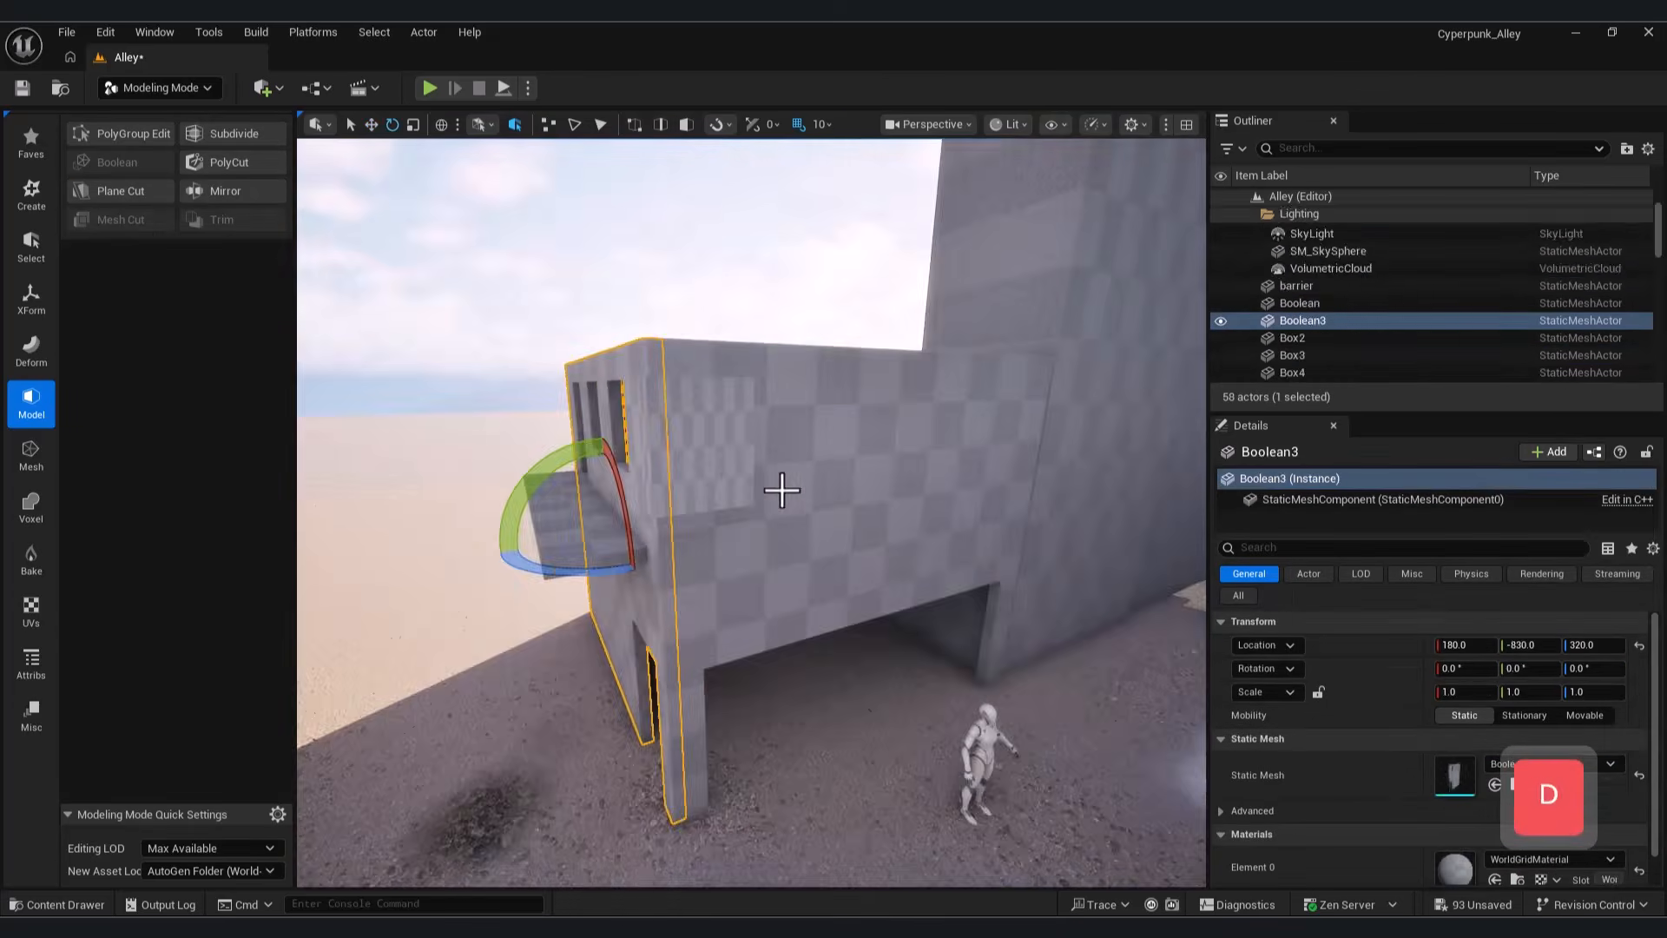
pyautogui.click(369, 440)
pyautogui.press('w')
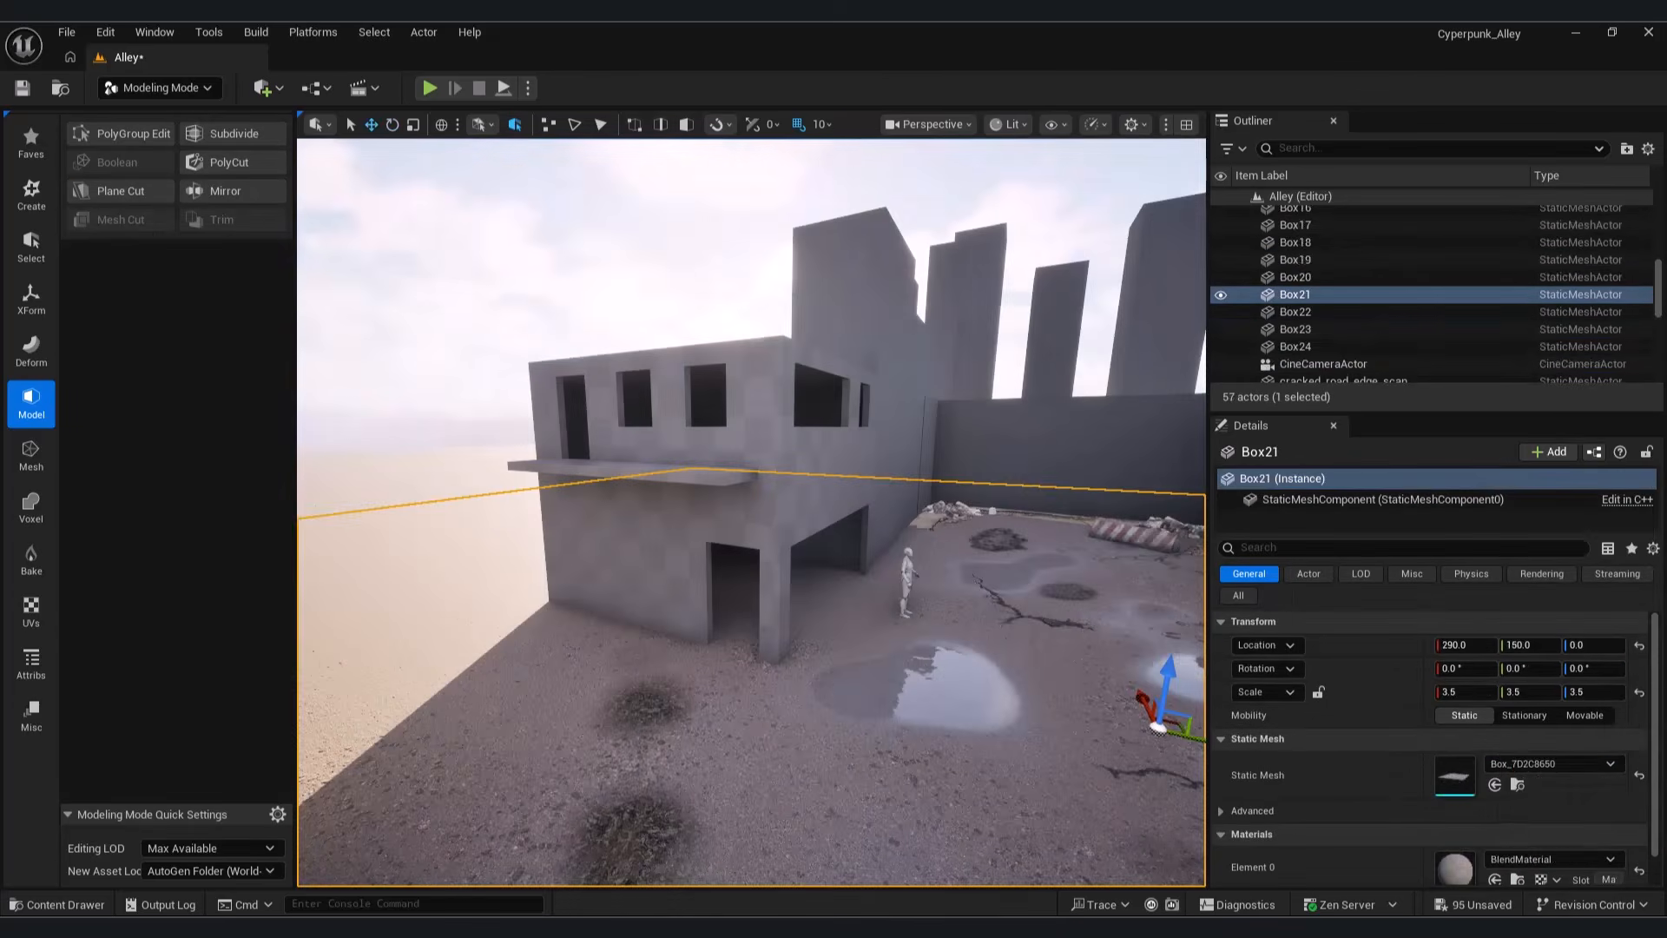
# Step: View the alley through the CineCameraActor and switch to Selection mode to check the new openings
pyautogui.moveTo(801, 717); pyautogui.dragTo(810, 715, button='right')
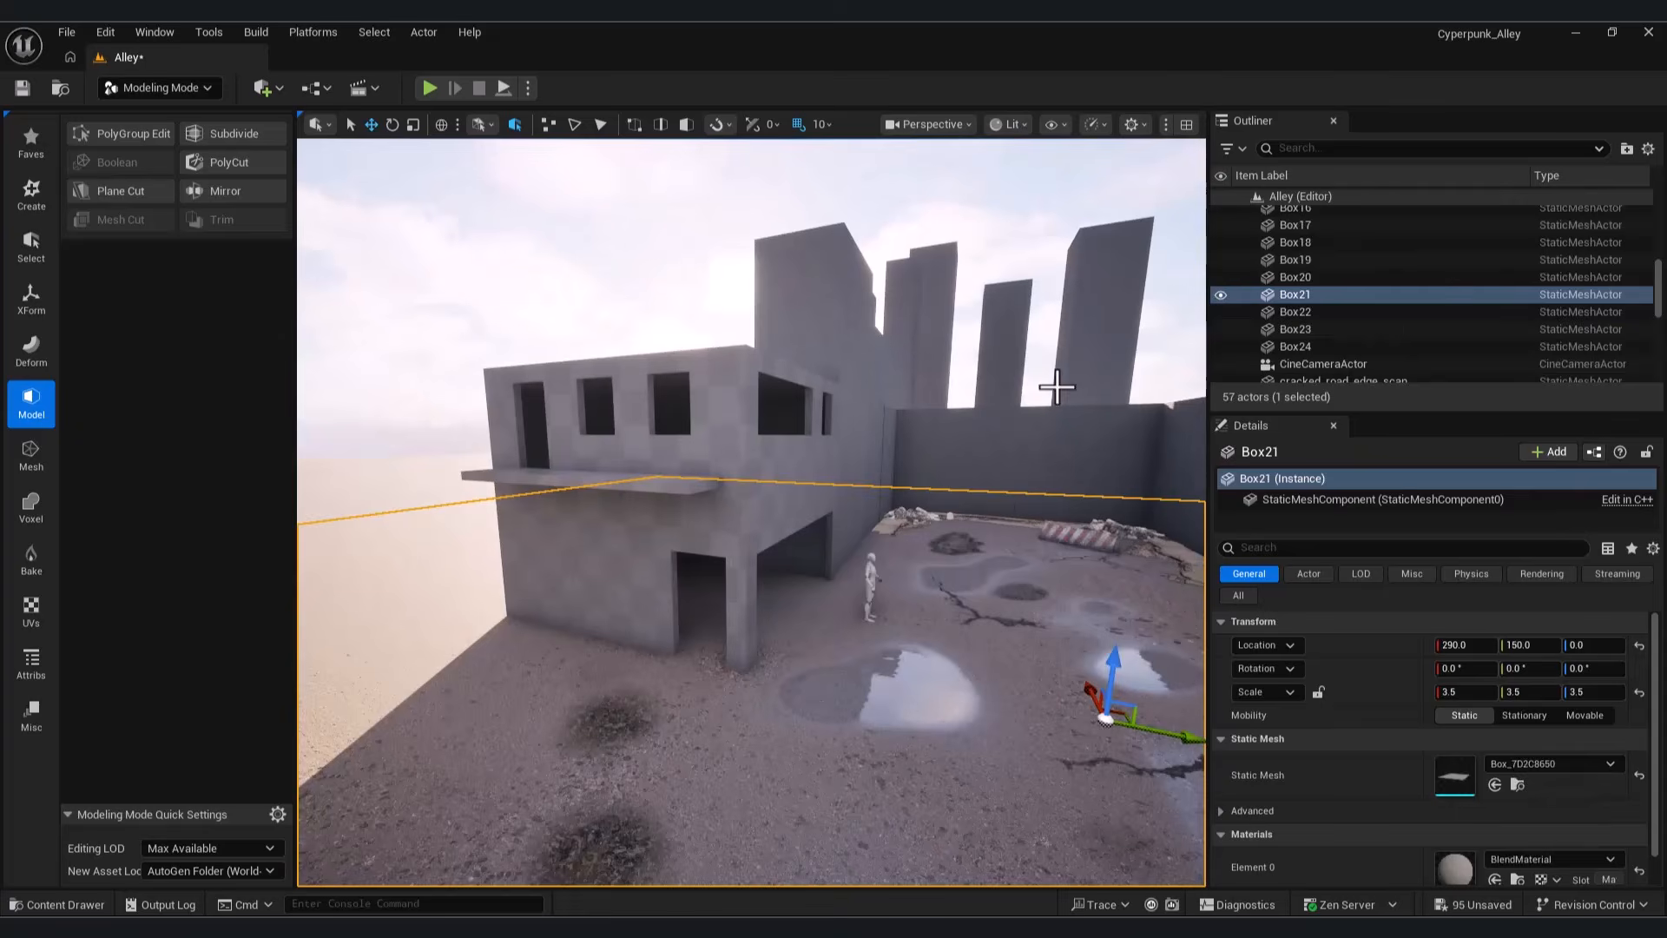
pyautogui.click(932, 133)
pyautogui.click(974, 223)
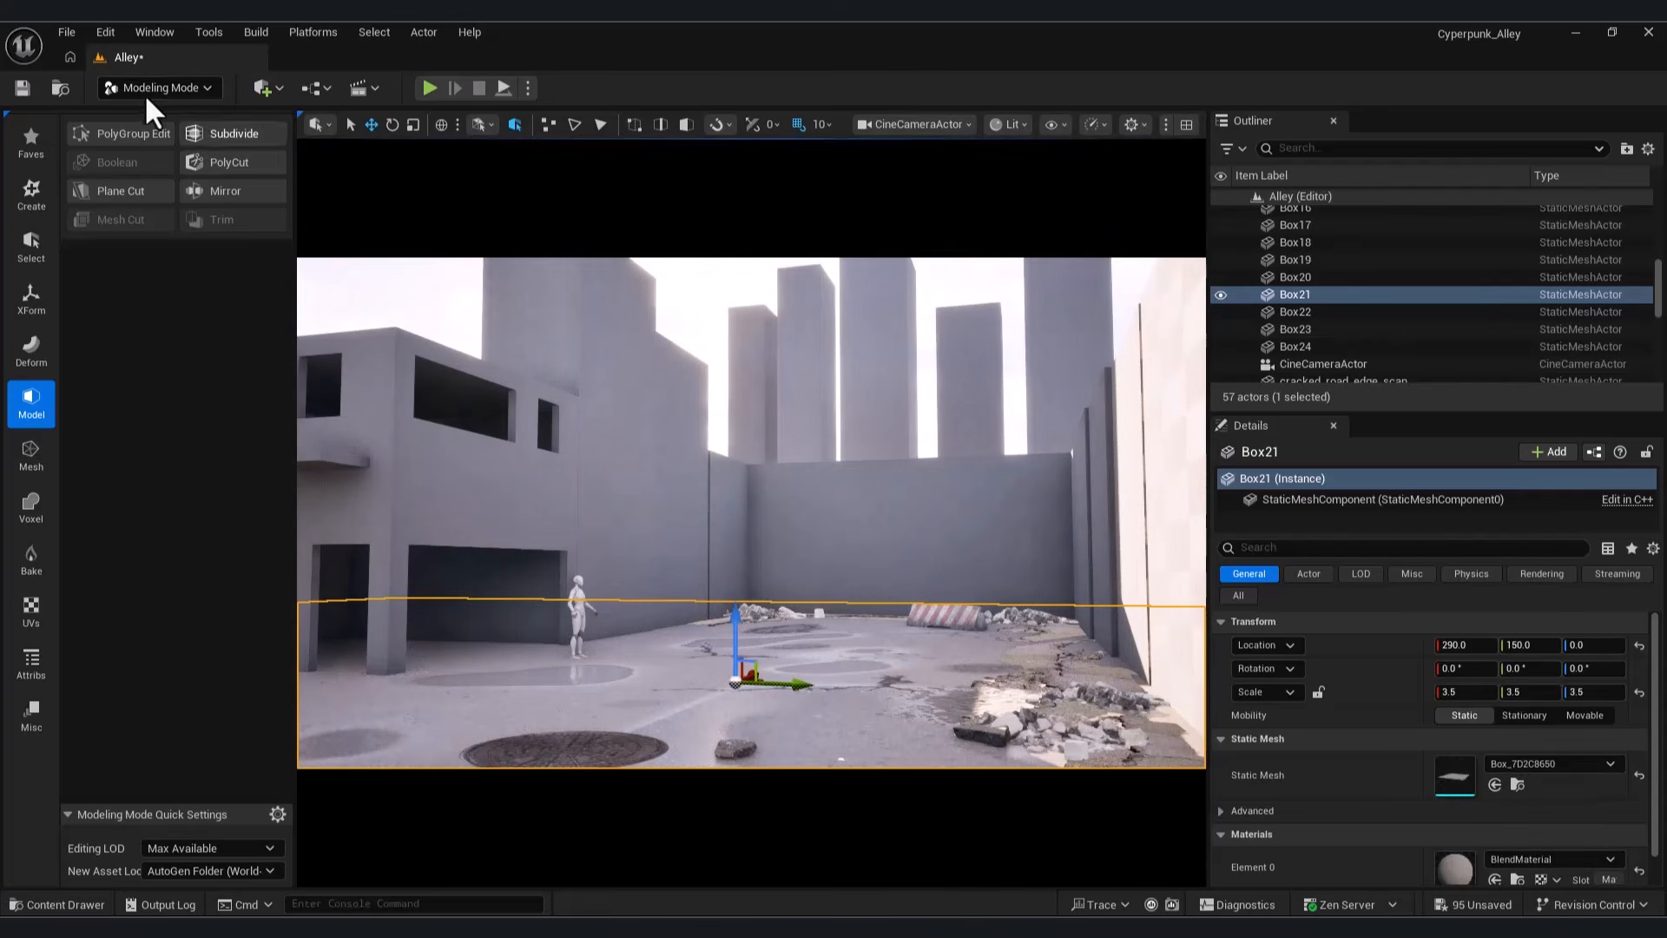
pyautogui.hotkey('shift', '1')
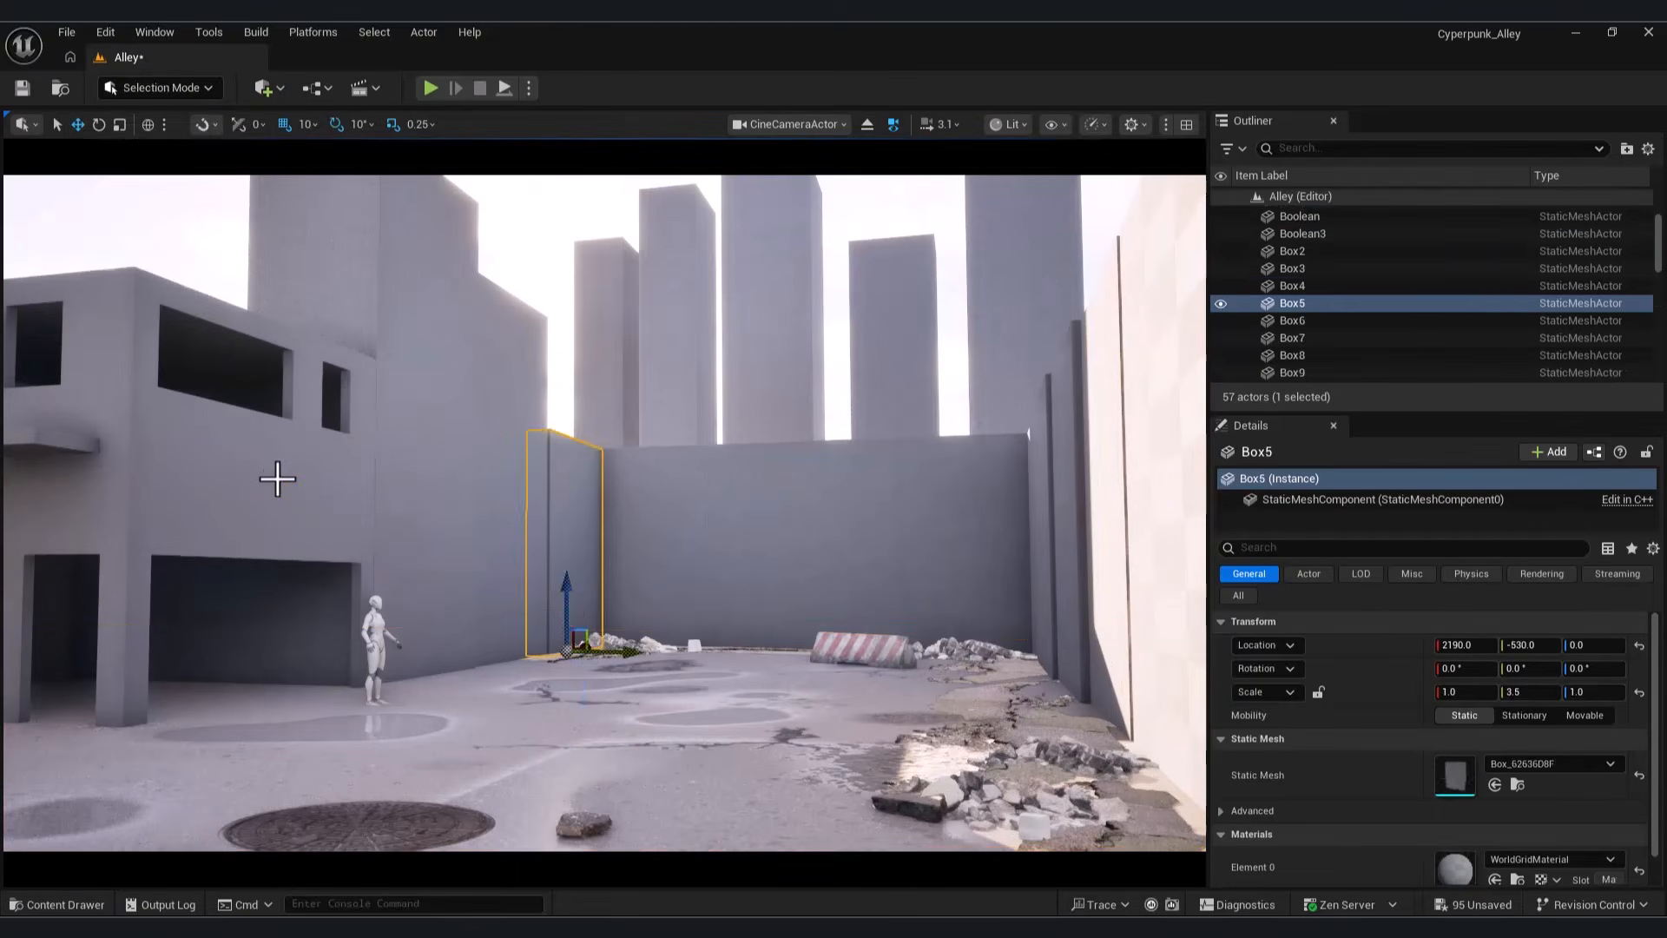
pyautogui.click(259, 486)
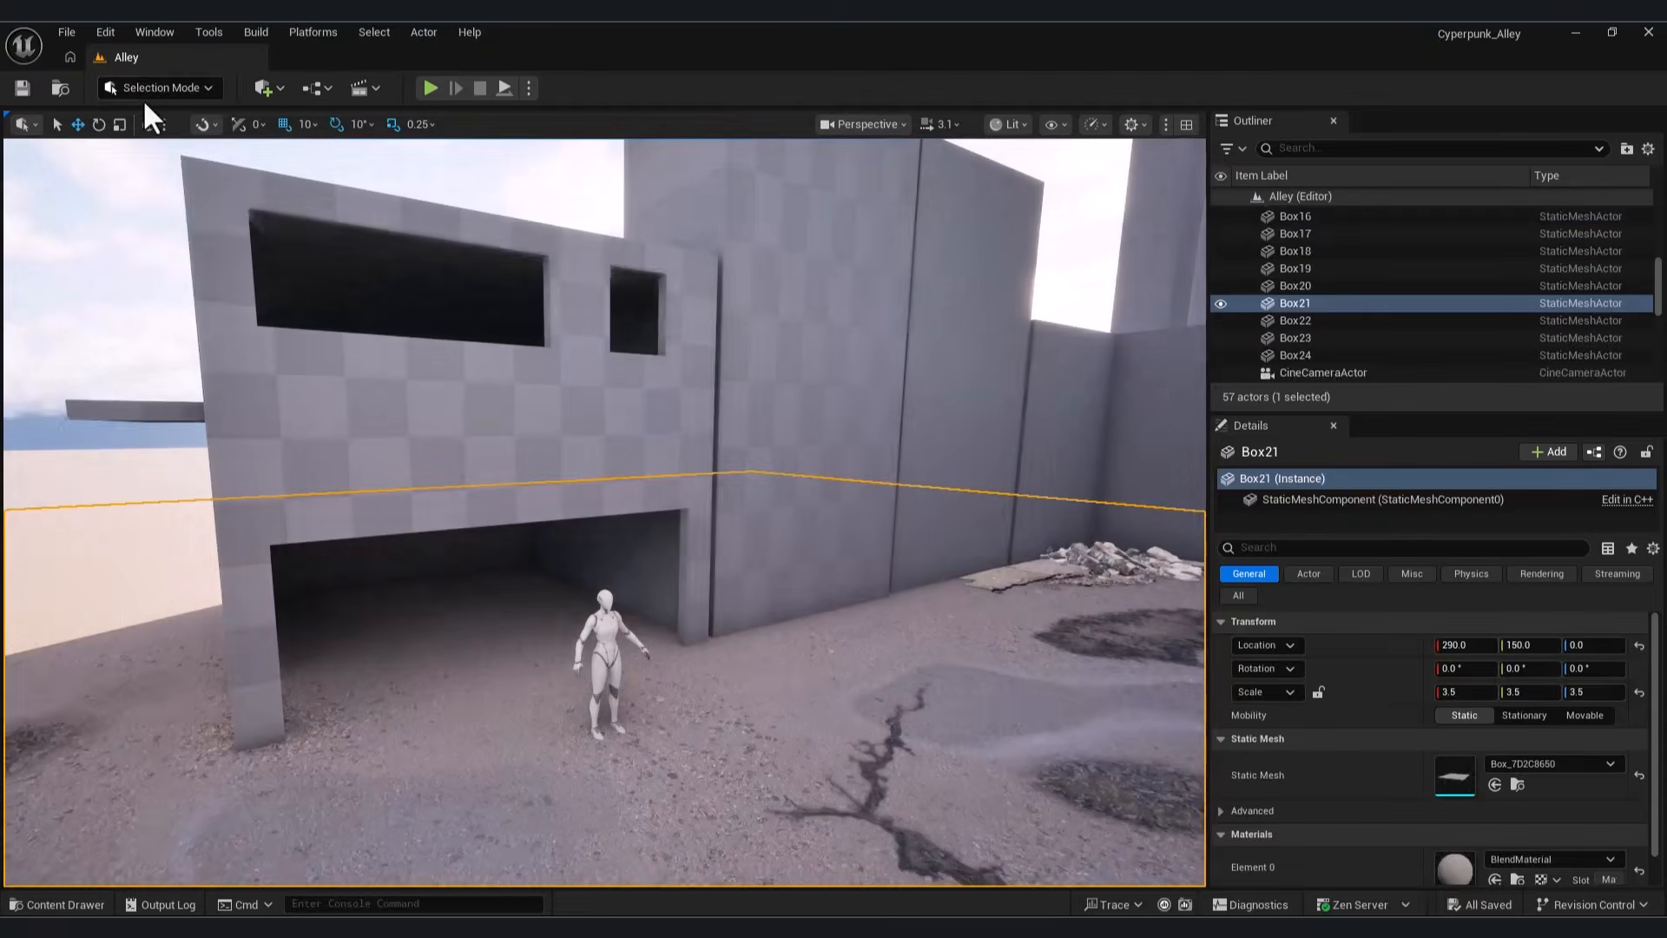
# Step: Return to Modeling mode and set up a new box 20 wide, 600 deep and 50 high
pyautogui.click(149, 88)
pyautogui.click(163, 189)
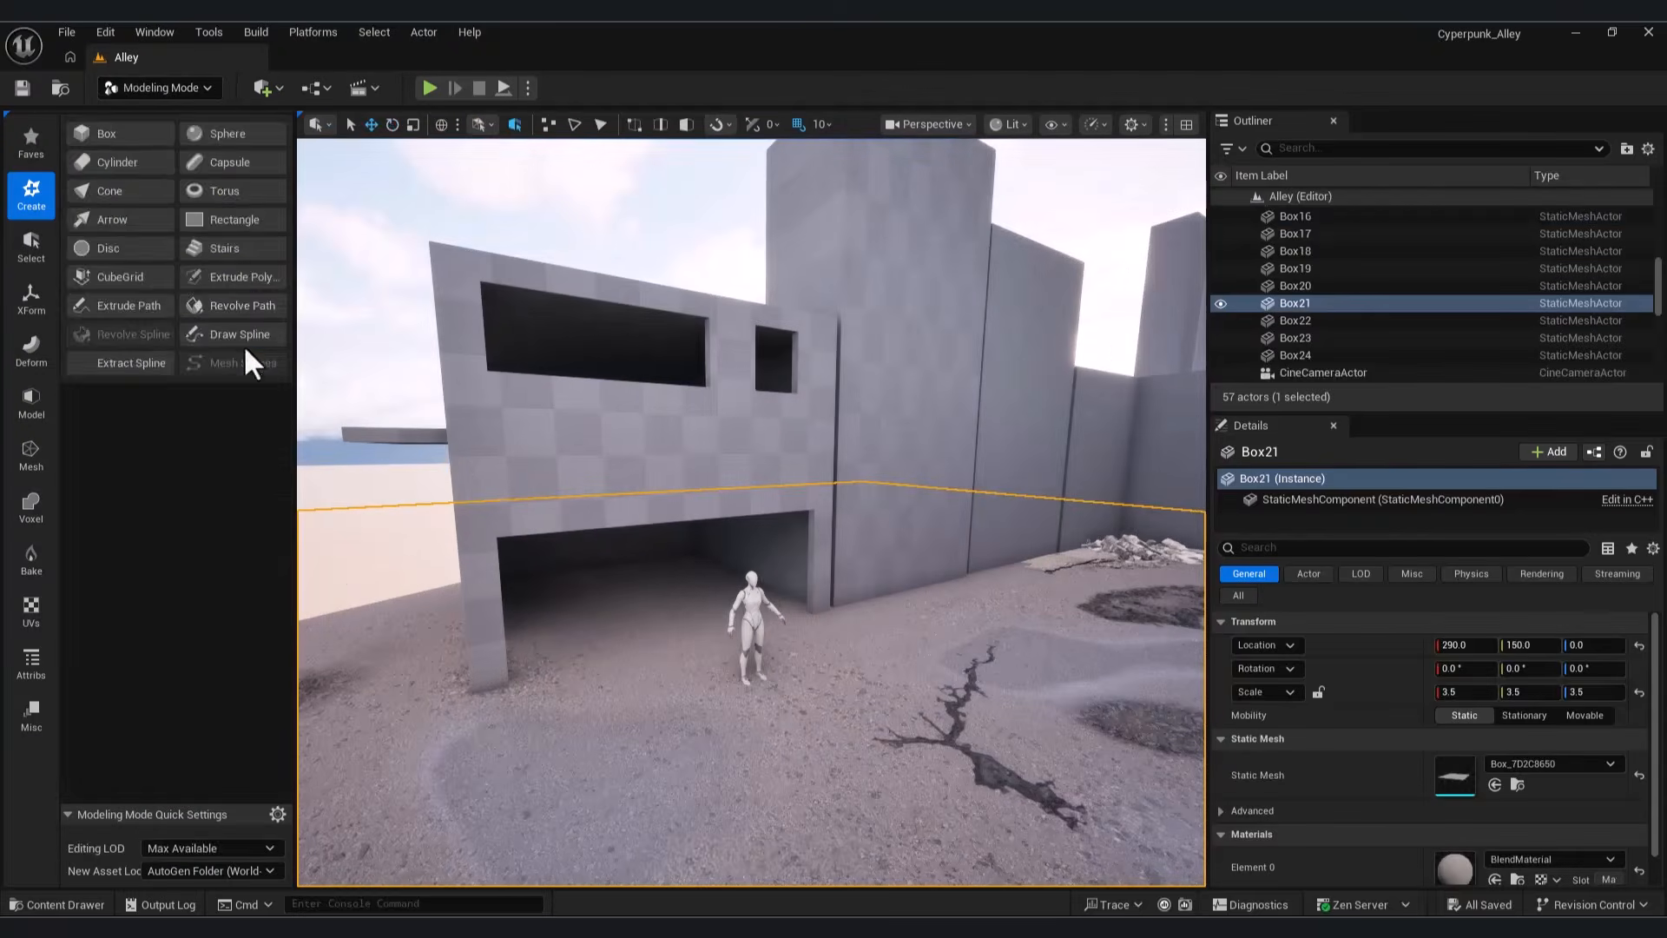
pyautogui.click(113, 130)
pyautogui.moveTo(217, 224)
pyautogui.mouseDown()
pyautogui.moveTo(238, 223)
pyautogui.moveTo(219, 248)
pyautogui.mouseUp()
pyautogui.click(230, 225)
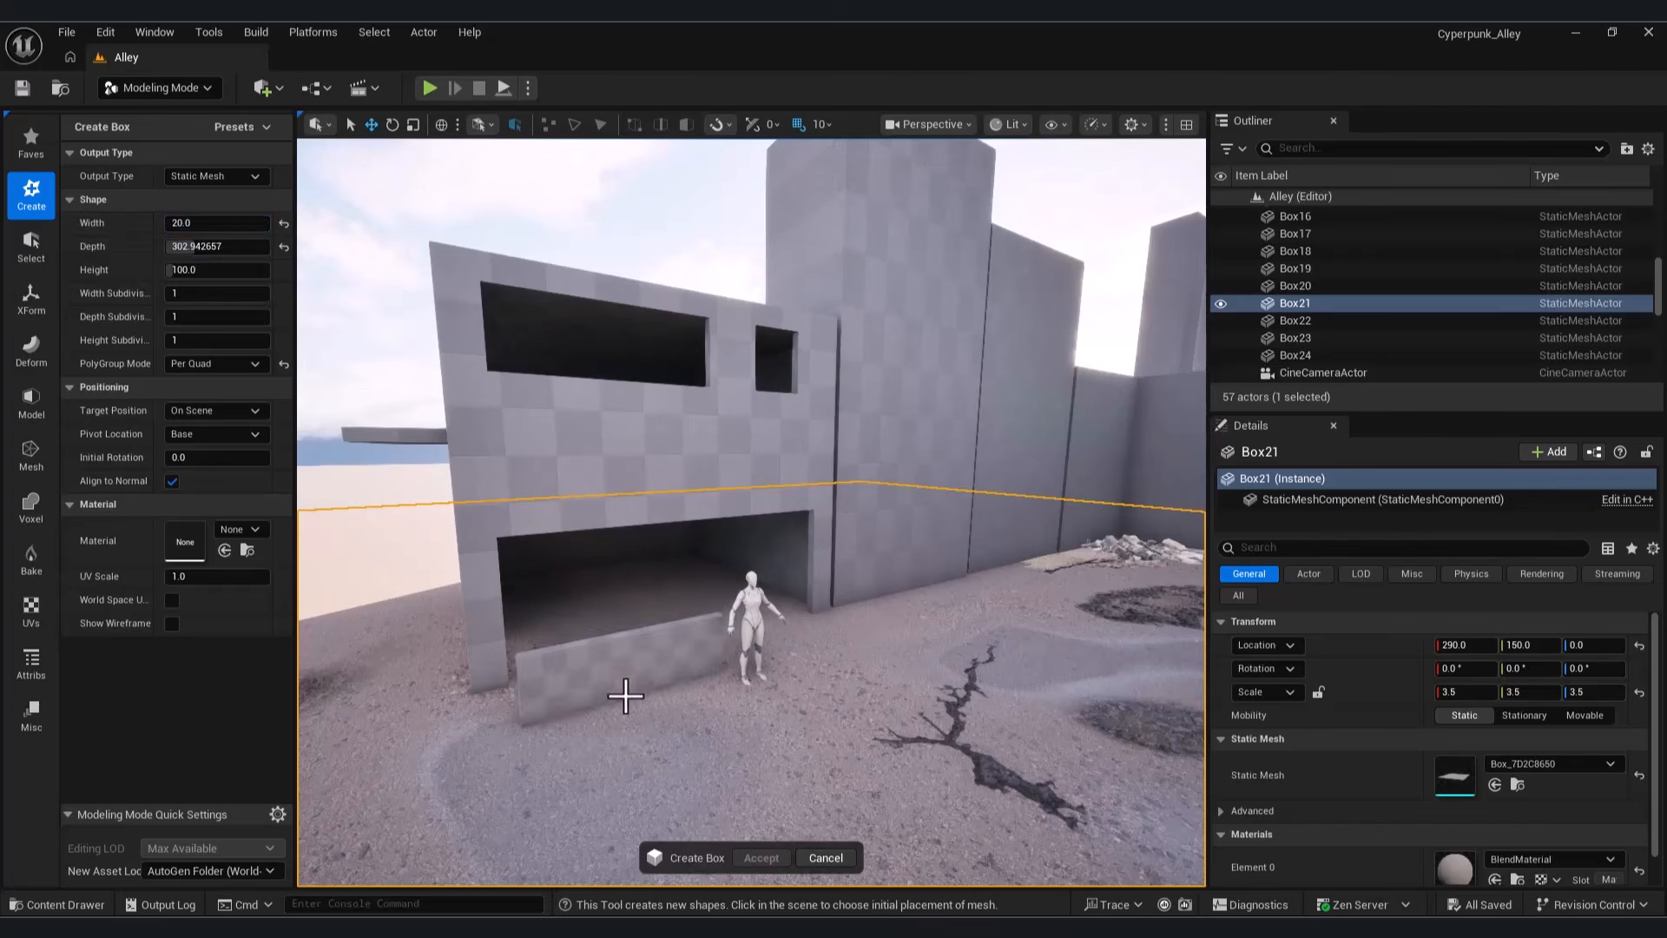
pyautogui.write('800')
pyautogui.press('Return')
pyautogui.write('600')
pyautogui.press('Return')
pyautogui.click(209, 271)
pyautogui.write('50')
pyautogui.press('Return')
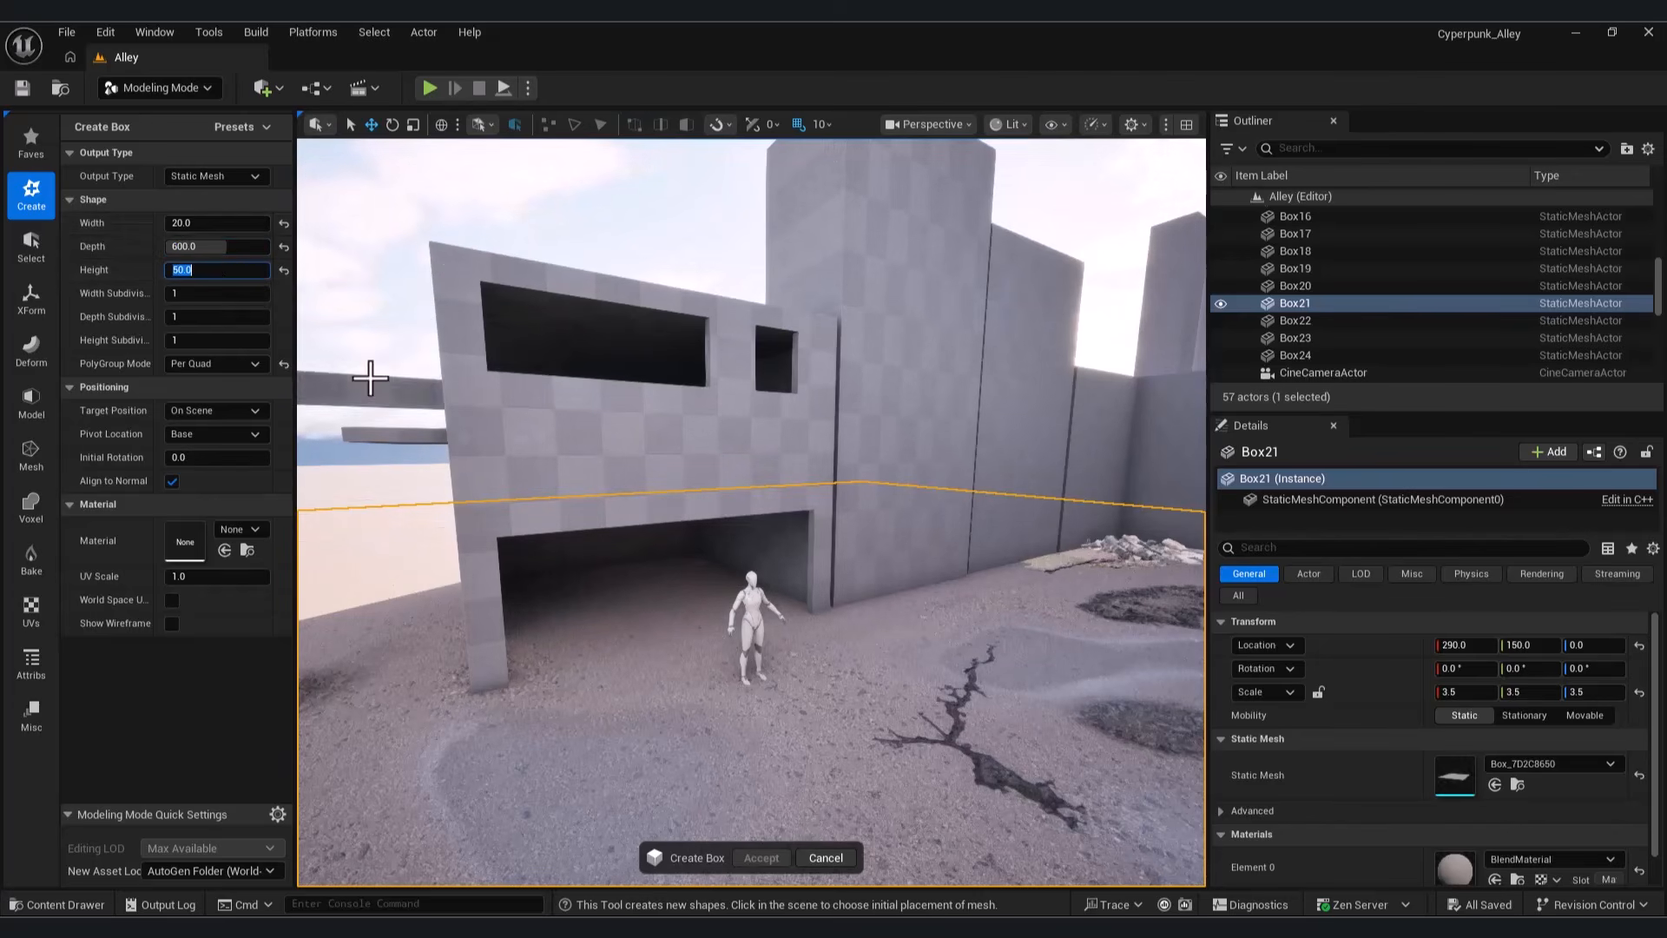
# Step: Set the box height to 80 and place it on the ground along the side wall's large opening
pyautogui.moveTo(655, 494); pyautogui.dragTo(547, 588, button='right')
pyautogui.click(211, 272)
pyautogui.write('80')
pyautogui.press('Return')
pyautogui.click(535, 572)
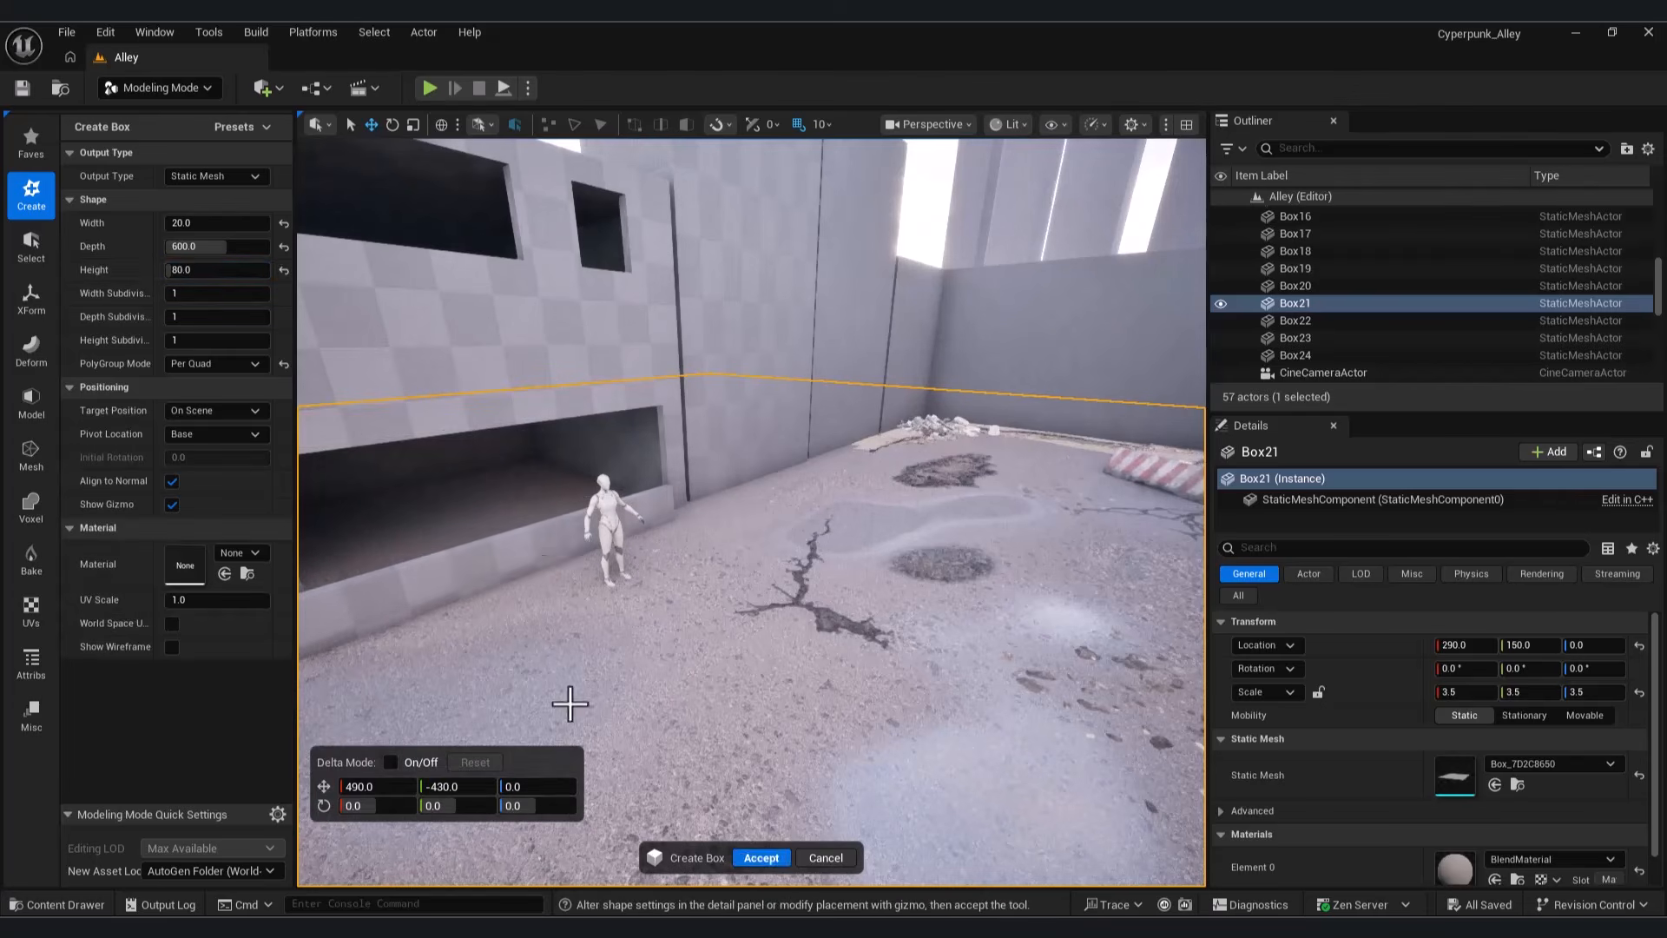
pyautogui.click(758, 857)
# Step: Raise the box above the large ground-floor opening and align it with the side wall at 520, -460, 250
pyautogui.moveTo(633, 492); pyautogui.dragTo(590, 495, button='right')
pyautogui.moveTo(670, 477); pyautogui.dragTo(660, 328)
pyautogui.moveTo(652, 335); pyautogui.dragTo(530, 339, button='right')
pyautogui.moveTo(717, 423); pyautogui.dragTo(732, 418)
pyautogui.moveTo(663, 357); pyautogui.dragTo(665, 372)
pyautogui.moveTo(664, 371); pyautogui.dragTo(824, 378, button='right')
pyautogui.moveTo(835, 495); pyautogui.dragTo(809, 497)
pyautogui.moveTo(719, 551); pyautogui.dragTo(581, 542, button='right')
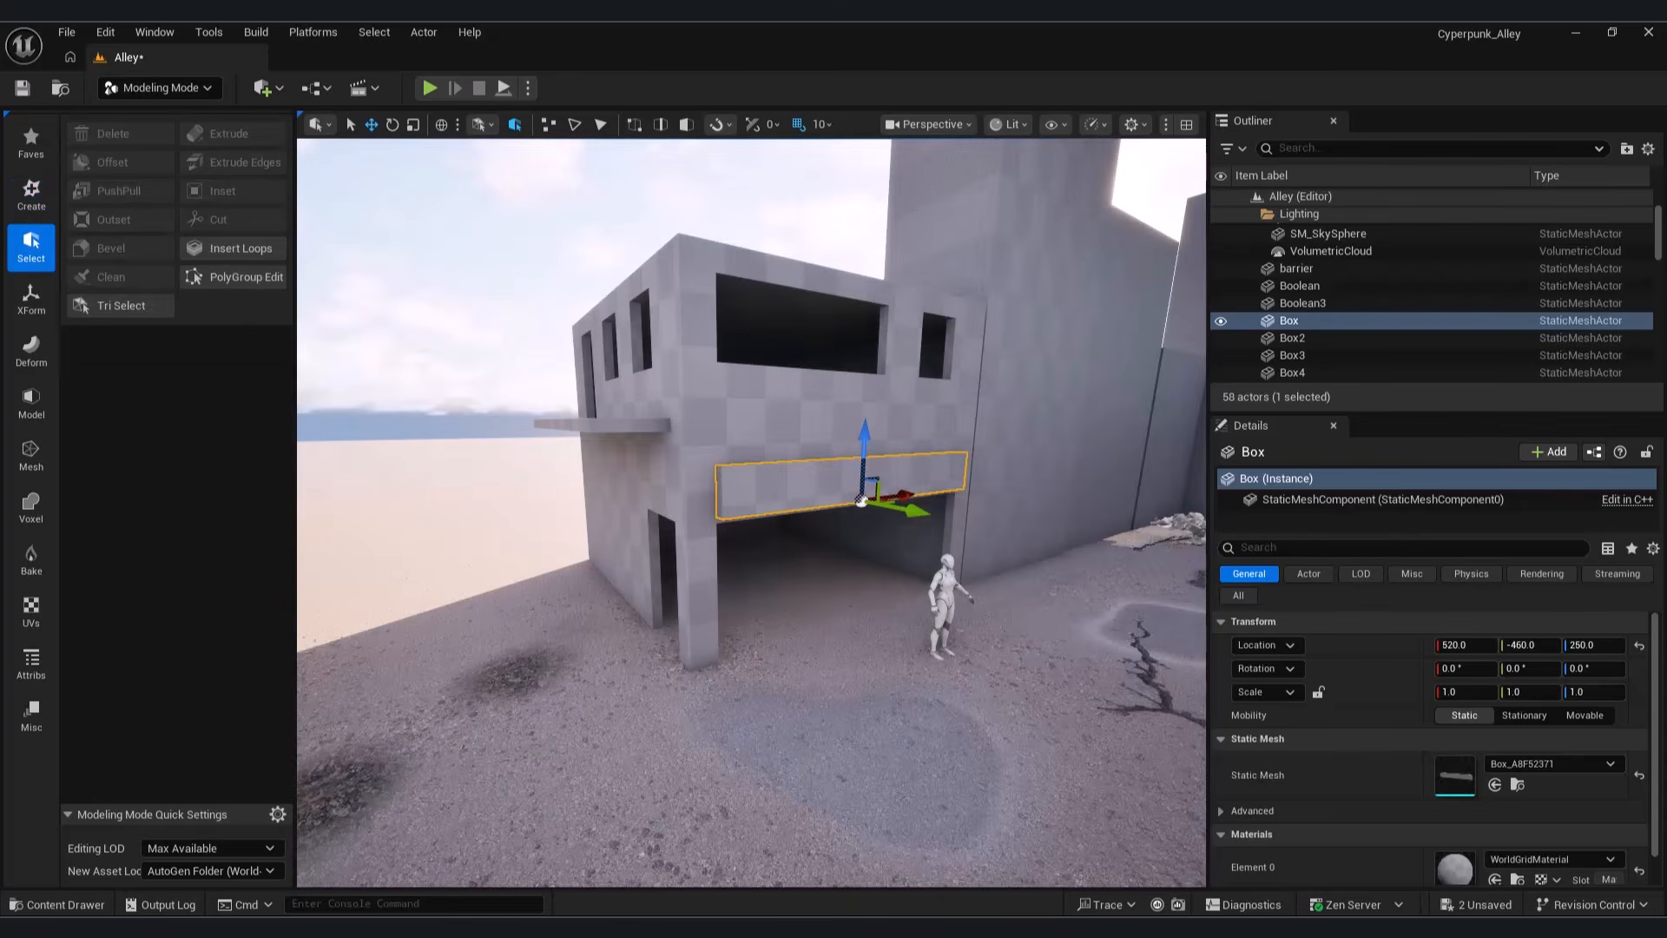
# Step: Inset the front face of the long box above the opening with PolyGroup Edit to form a thin border
pyautogui.scroll(-5, 768, 516)
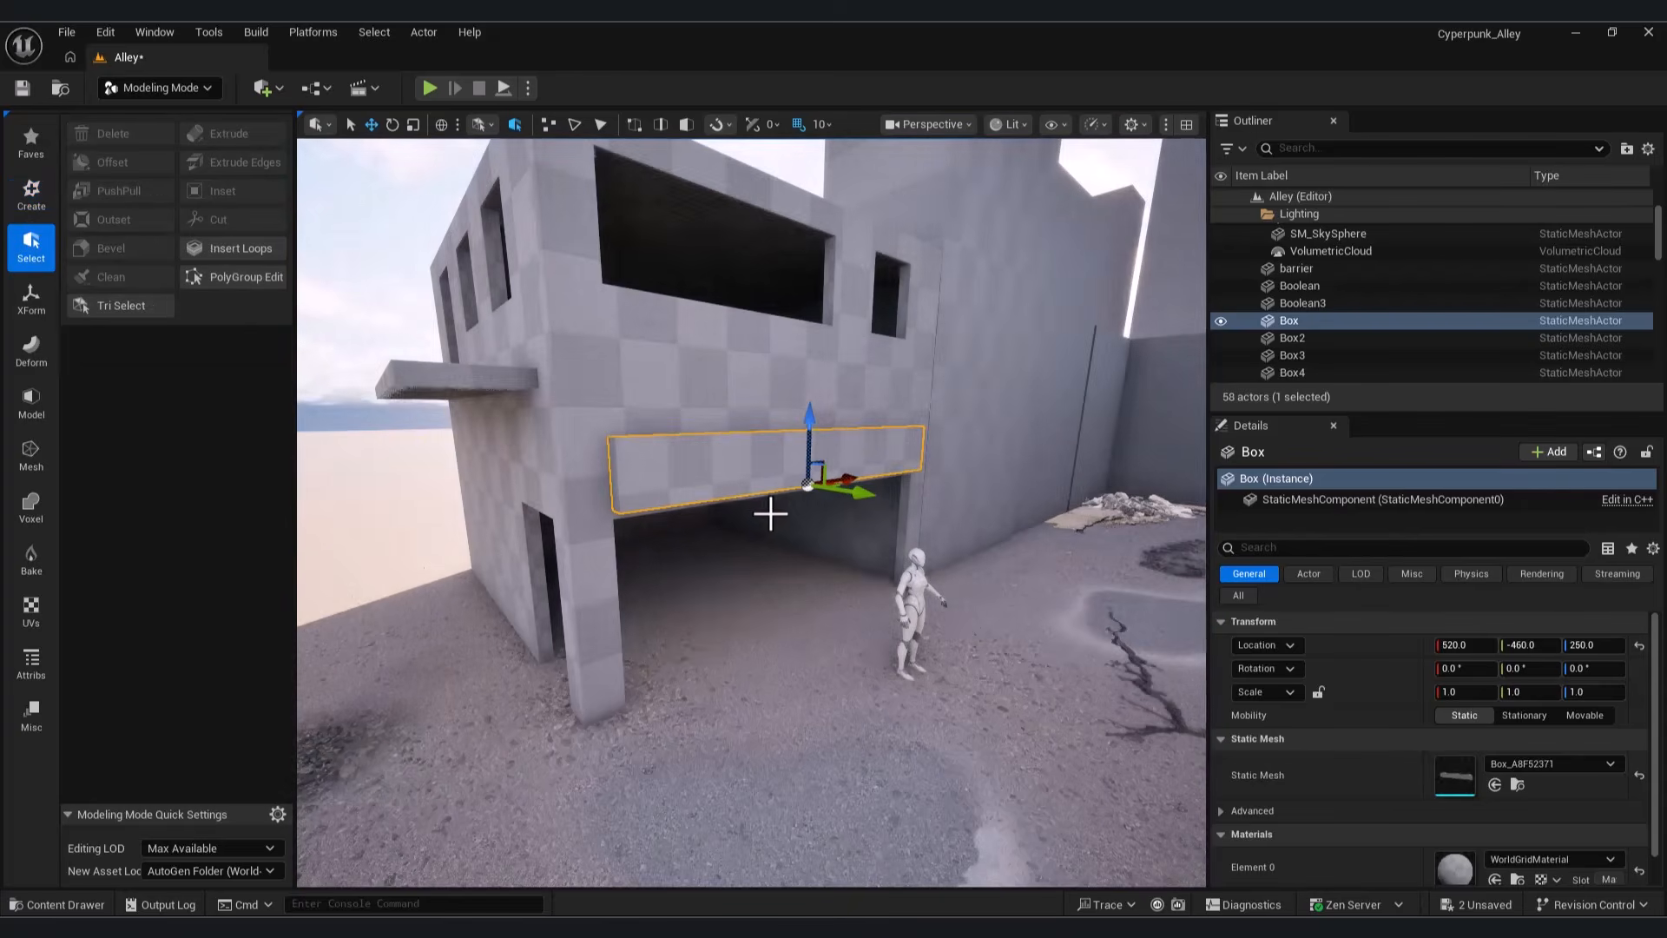
pyautogui.click(28, 401)
pyautogui.click(118, 134)
pyautogui.click(674, 476)
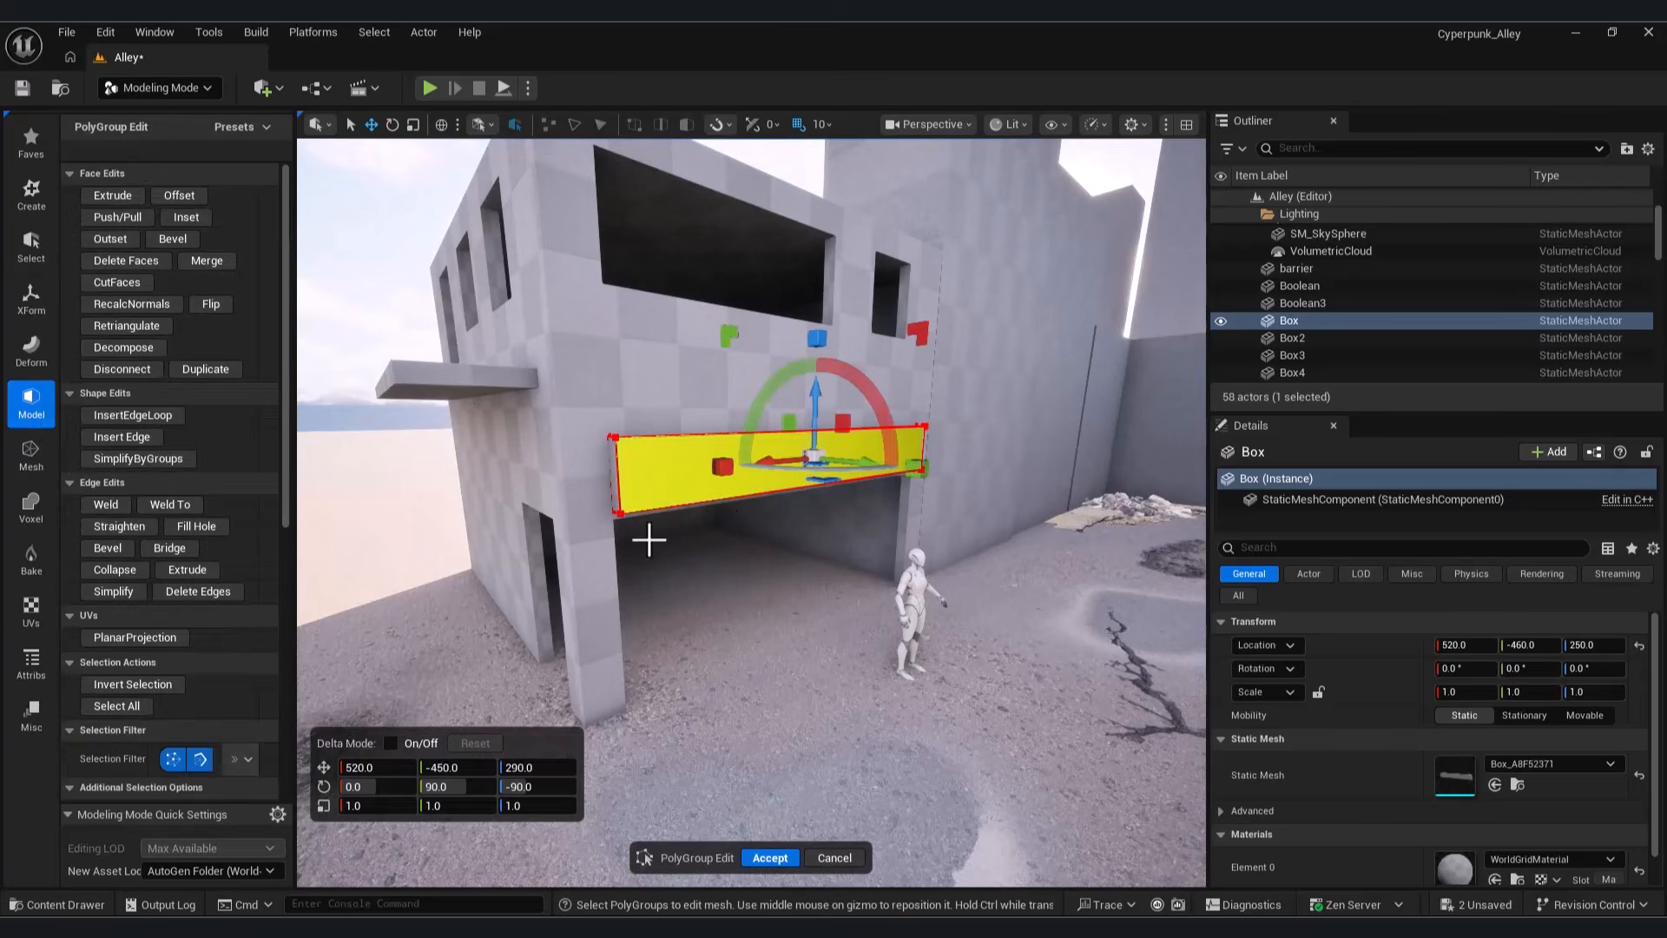
pyautogui.click(186, 217)
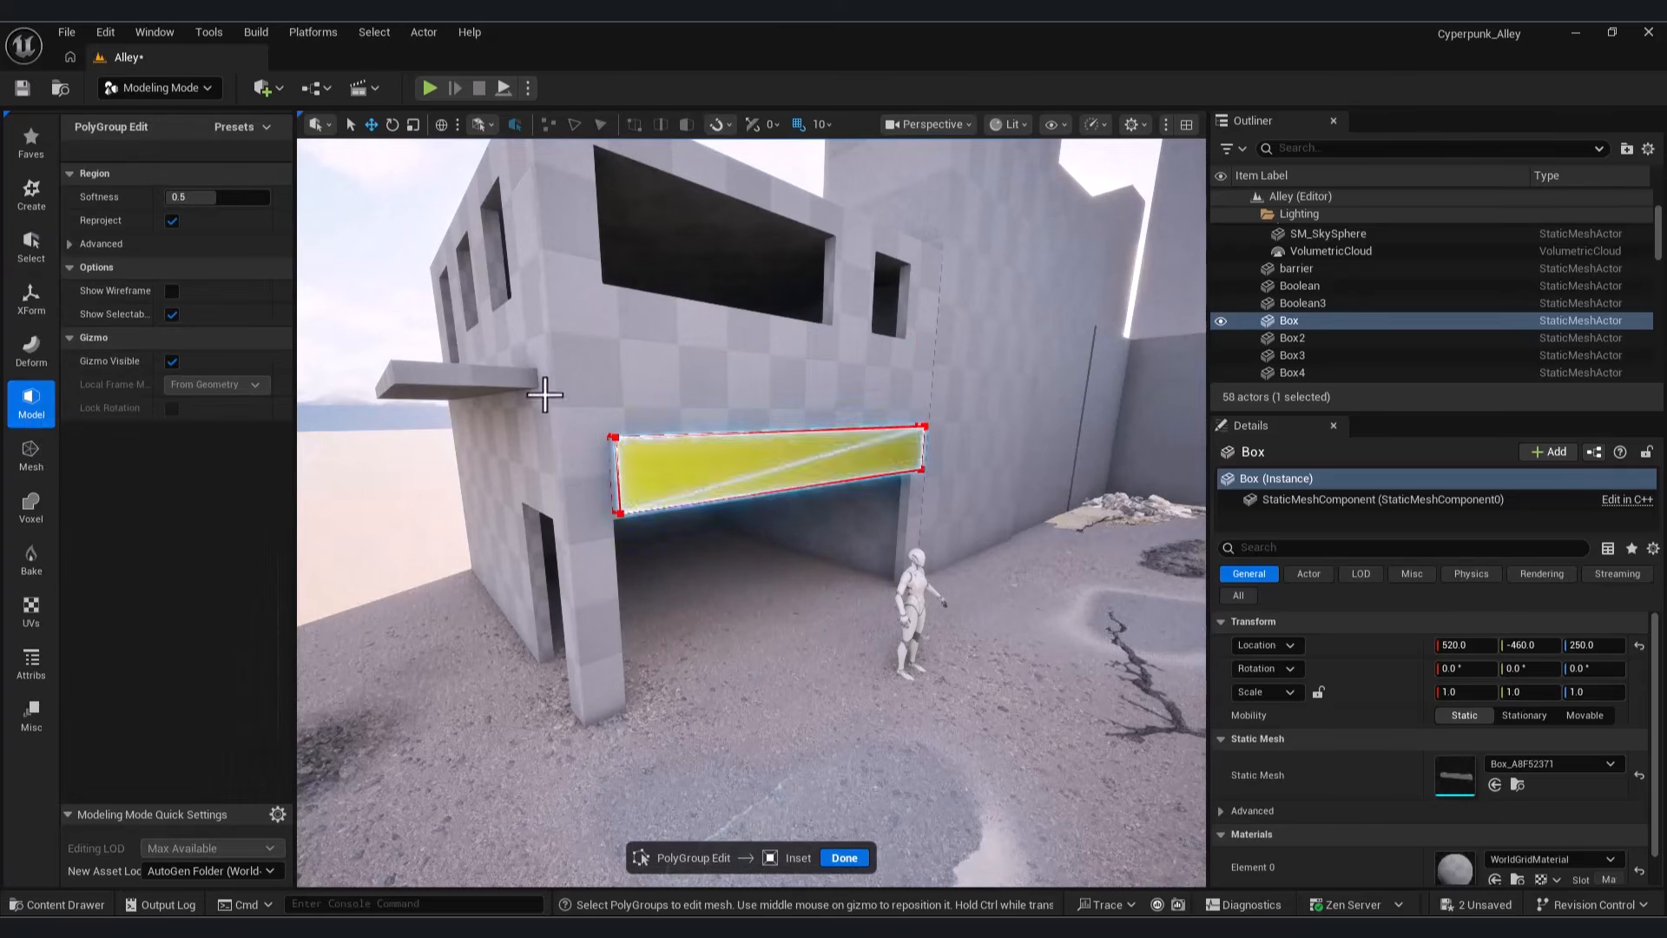
pyautogui.click(743, 488)
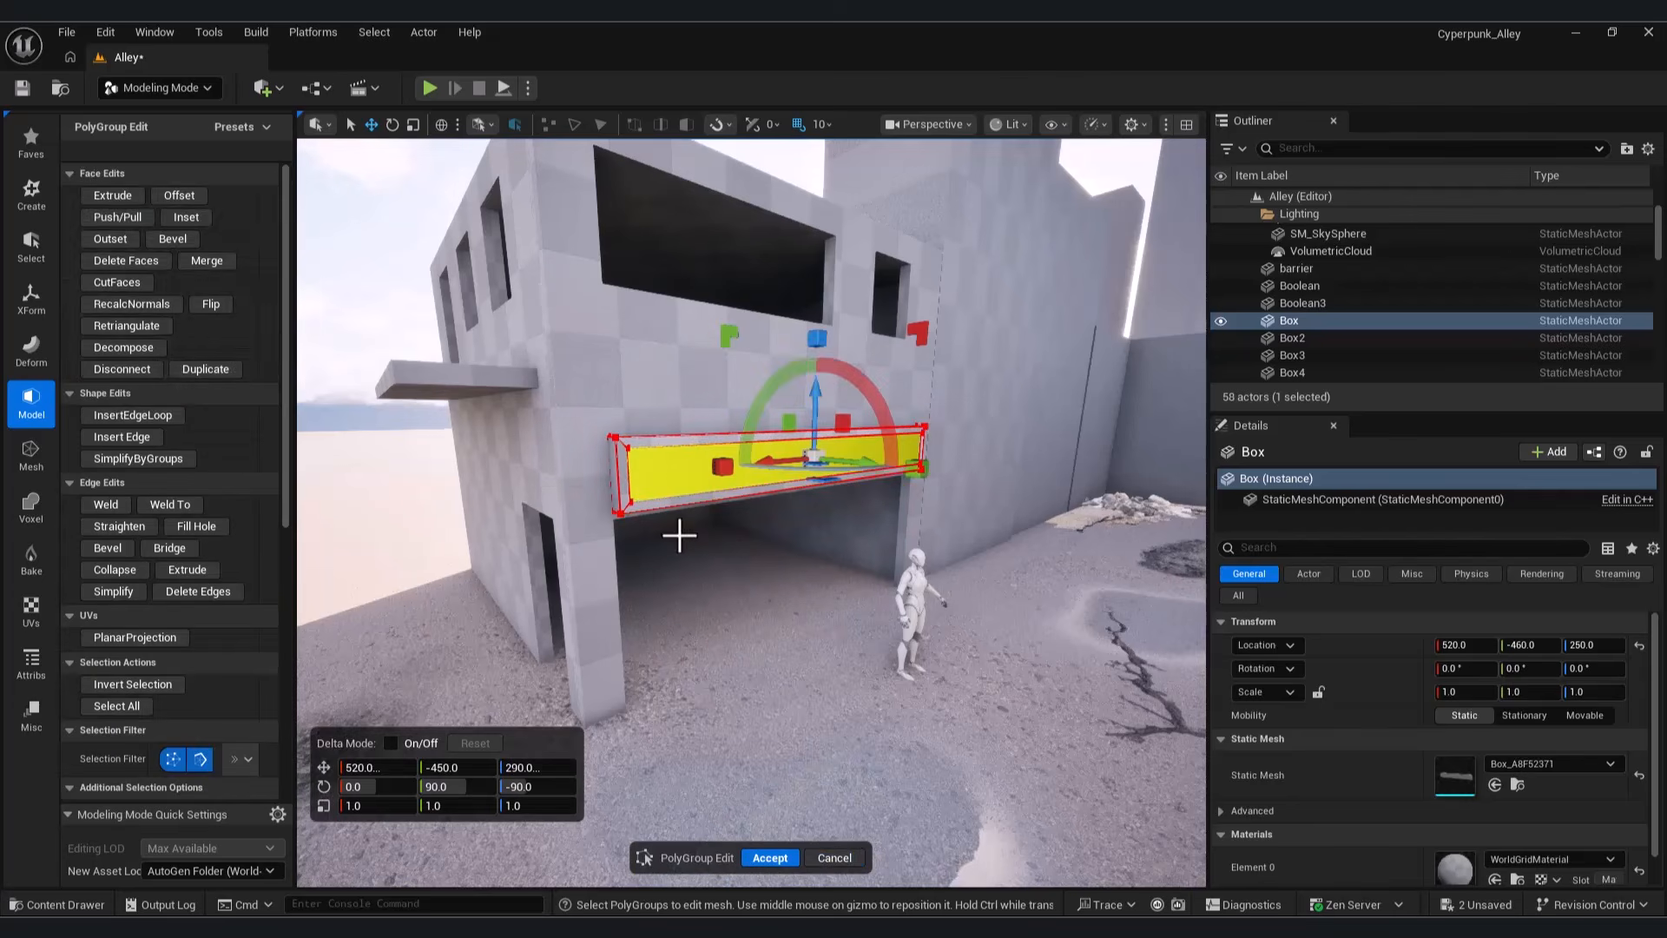
# Step: Extrude the inset front face of the long box above the opening and apply the PolyGroup edit
pyautogui.click(754, 858)
pyautogui.click(163, 165)
pyautogui.click(113, 196)
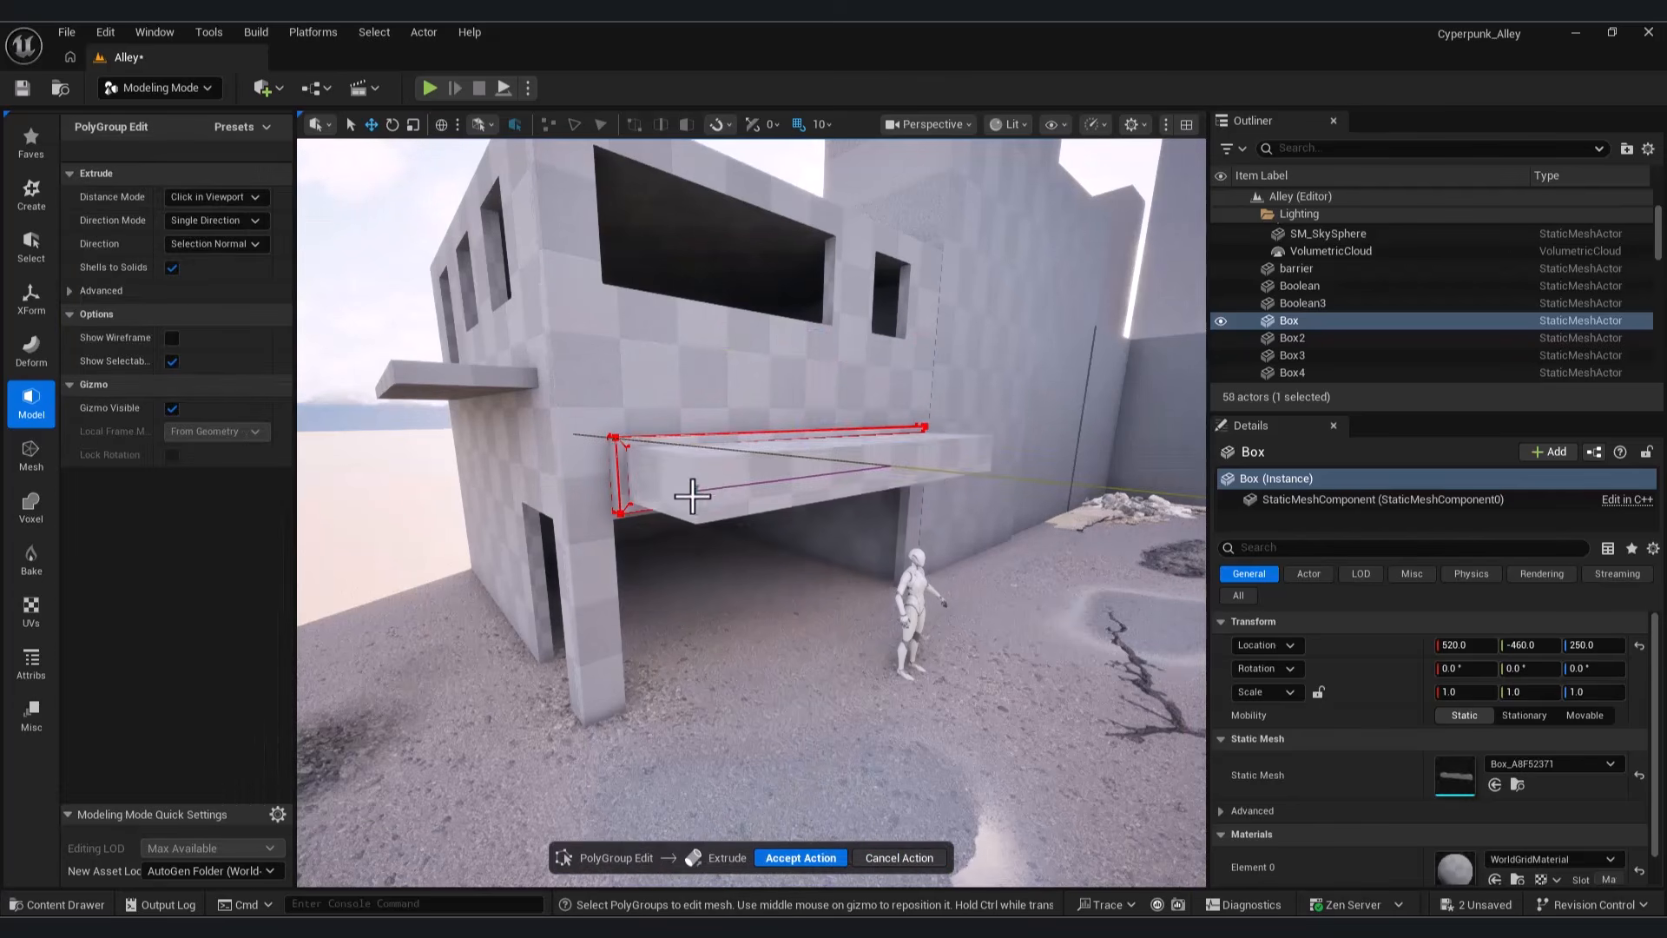
pyautogui.click(624, 456)
pyautogui.moveTo(653, 473); pyautogui.dragTo(608, 460, button='right')
pyautogui.press('w')
pyautogui.press('s')
pyautogui.moveTo(873, 546)
pyautogui.mouseDown(button='right')
pyautogui.moveTo(920, 542)
pyautogui.moveTo(868, 564)
pyautogui.moveTo(873, 546)
pyautogui.mouseUp(button='right')
pyautogui.press('w')
pyautogui.press('s')
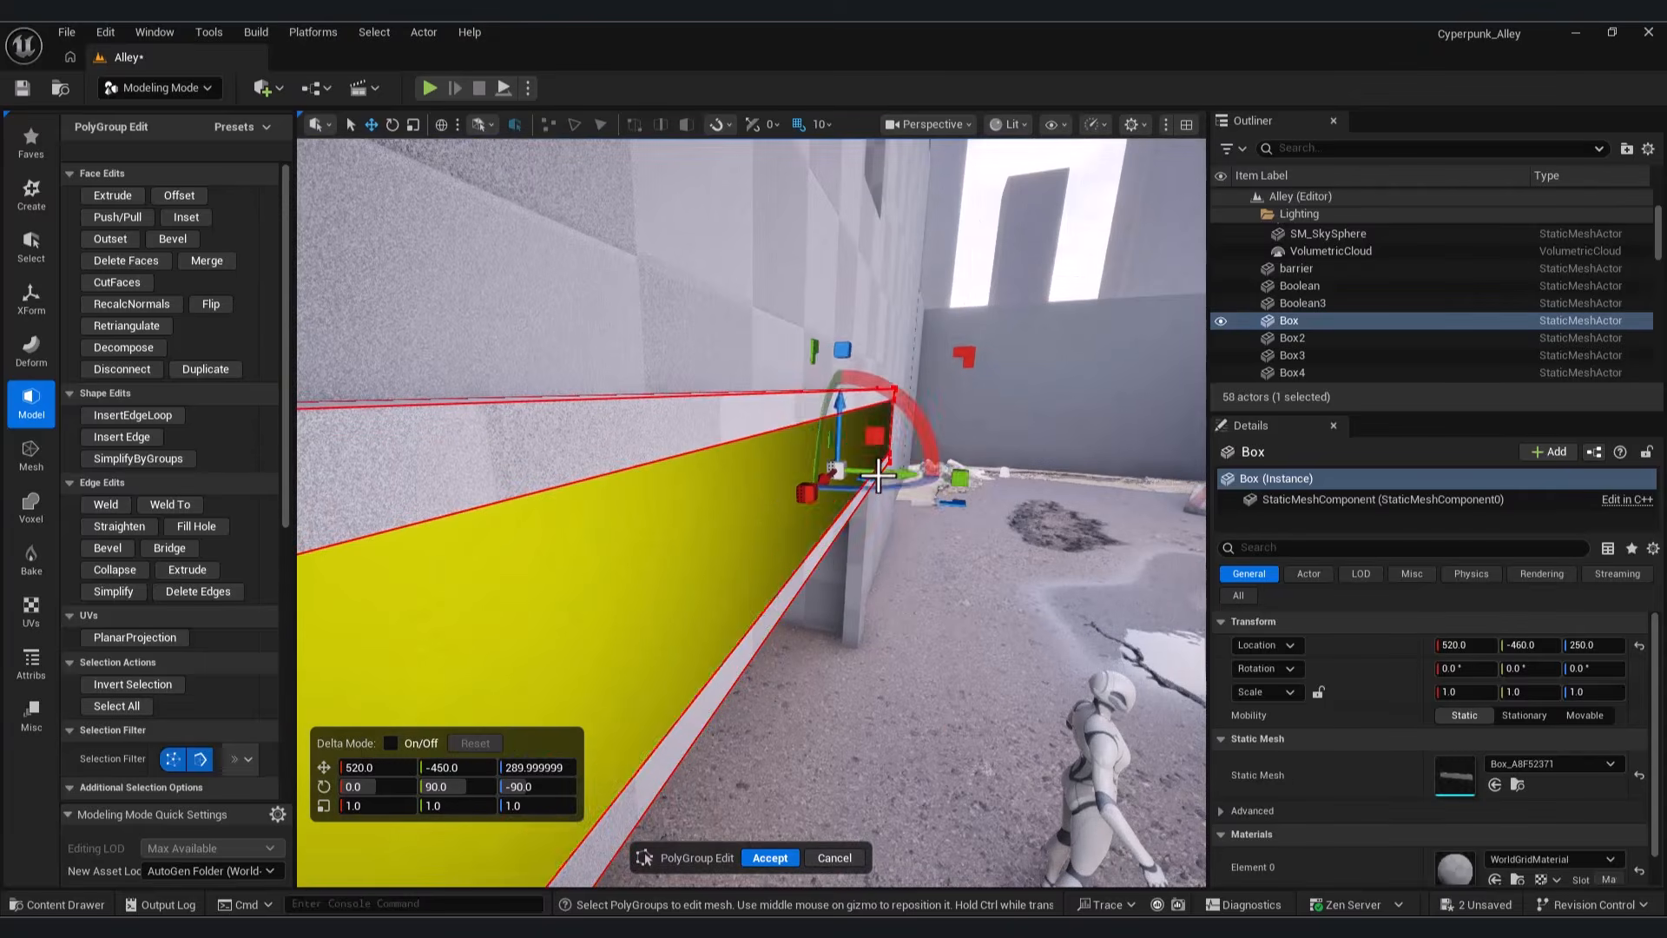
pyautogui.click(768, 859)
# Step: Set up a new box with a depth of 120 for the wall with the narrow ground-floor doorway
pyautogui.click(695, 348)
pyautogui.moveTo(695, 348); pyautogui.dragTo(486, 374, button='right')
pyautogui.press('s')
pyautogui.click(31, 188)
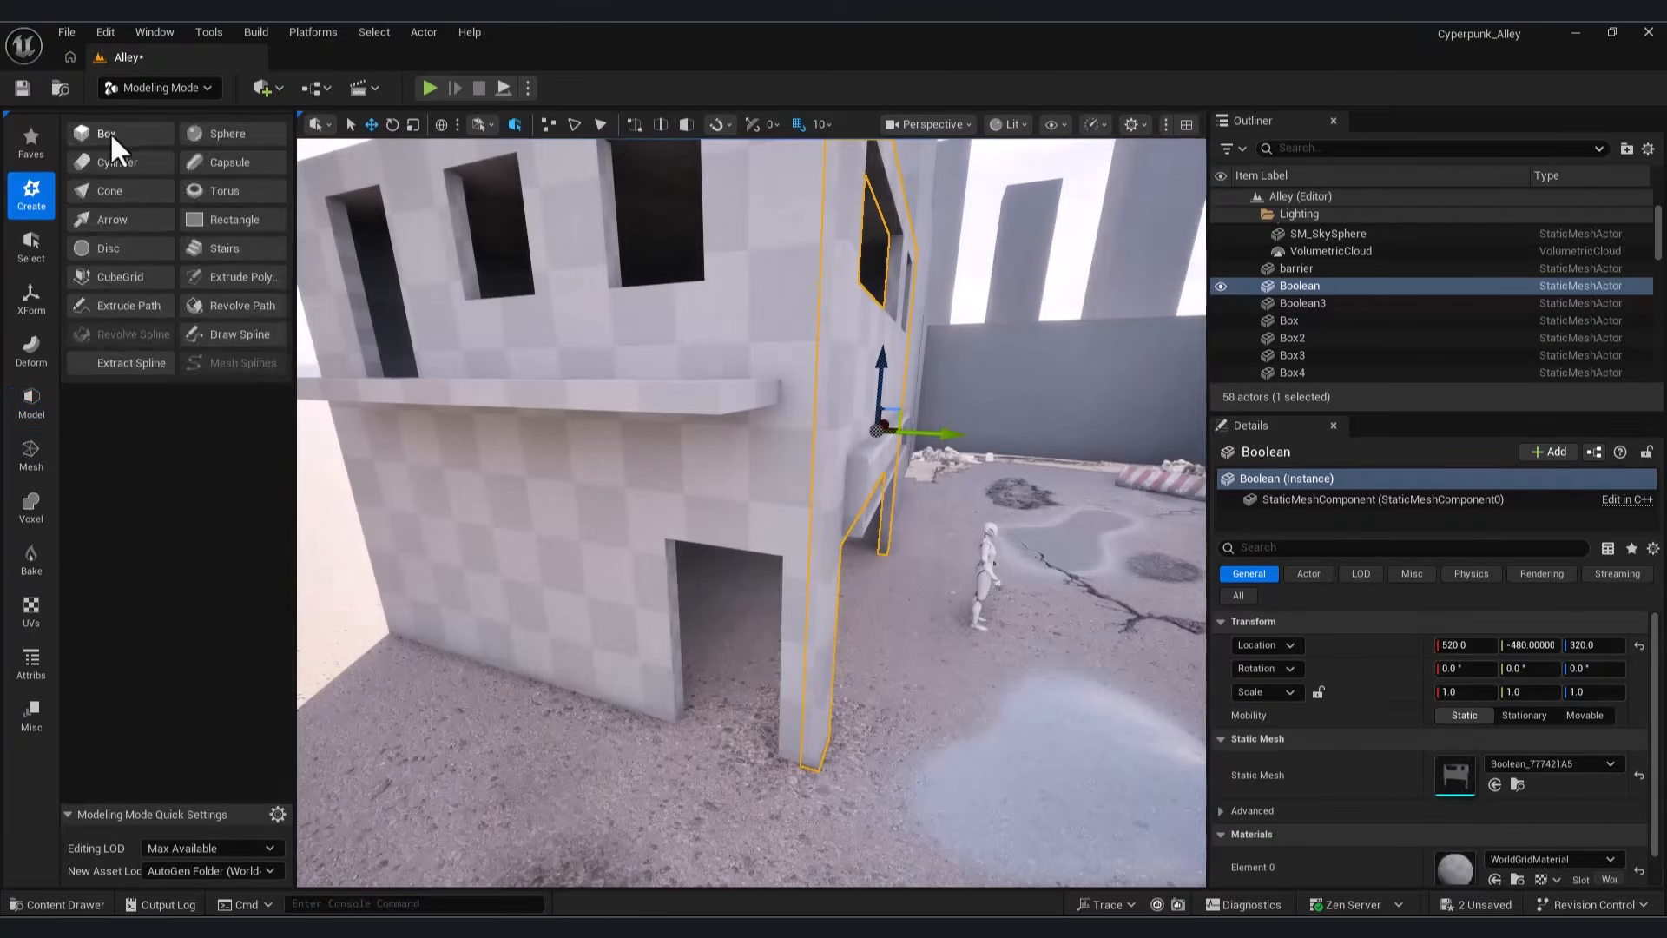
pyautogui.click(109, 131)
pyautogui.click(209, 246)
pyautogui.write('100')
pyautogui.press('Return')
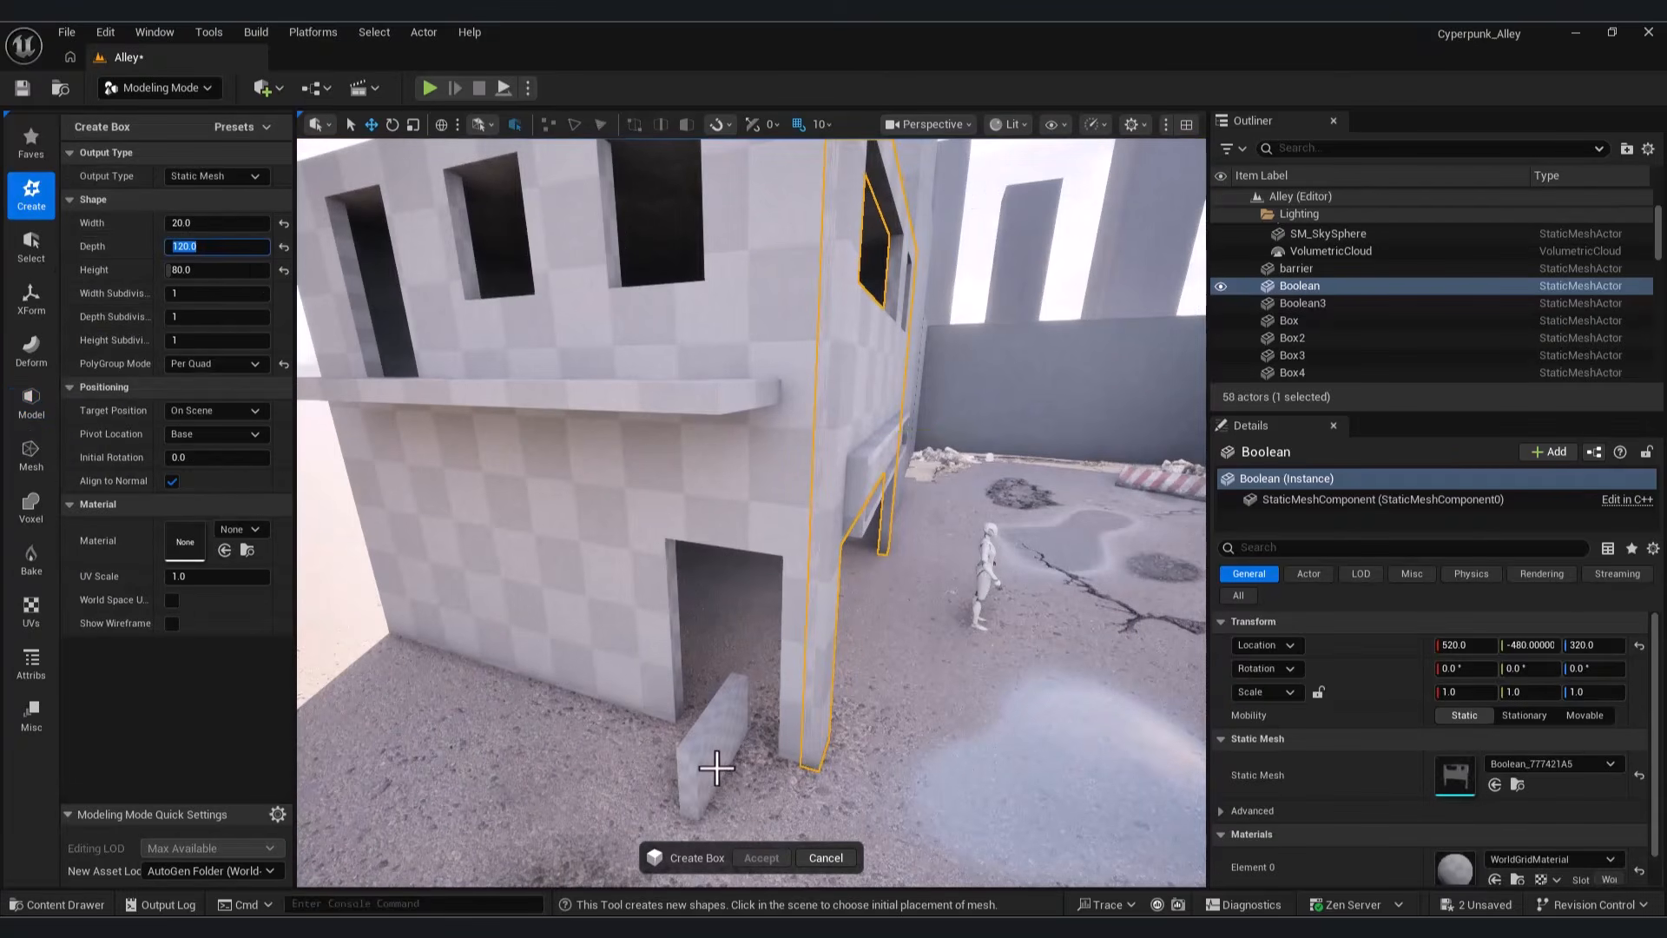
# Step: Place the 20 × 120 × 80 box and position it above the side doorway at Y -579, Z 245
pyautogui.click(727, 777)
pyautogui.click(761, 858)
pyautogui.moveTo(731, 714); pyautogui.dragTo(721, 512)
pyautogui.press('e')
pyautogui.moveTo(706, 513); pyautogui.dragTo(707, 488)
pyautogui.hotkey('ctrl', 'z')
pyautogui.moveTo(707, 488); pyautogui.dragTo(830, 518, button='right')
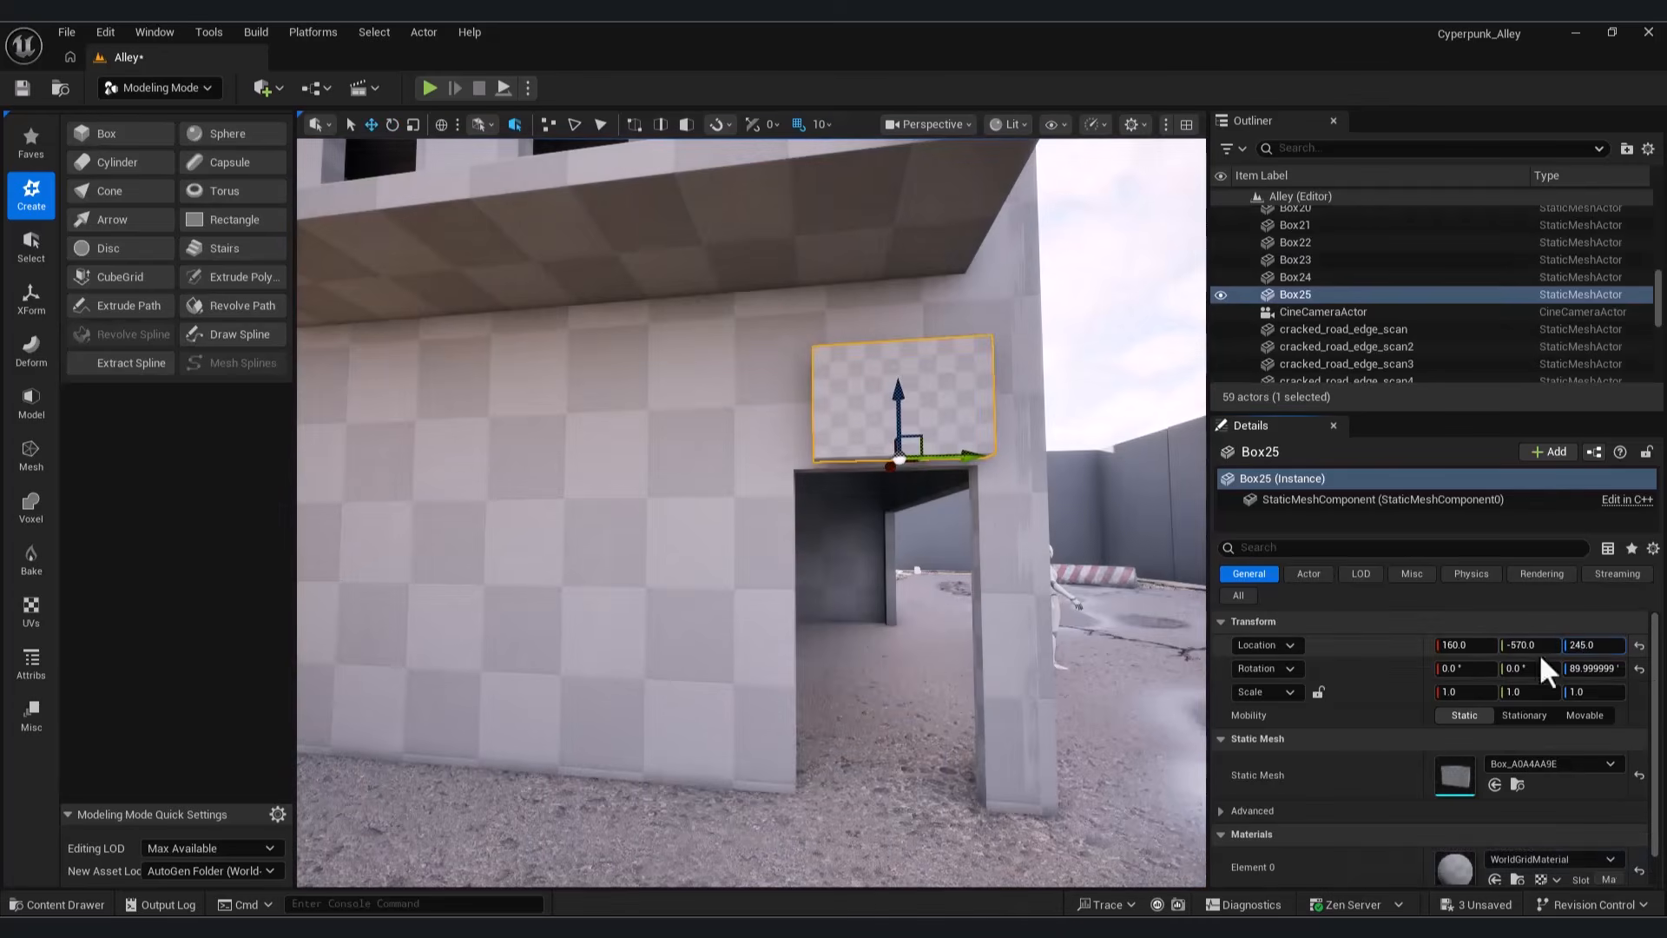
pyautogui.moveTo(1554, 646); pyautogui.dragTo(1532, 646)
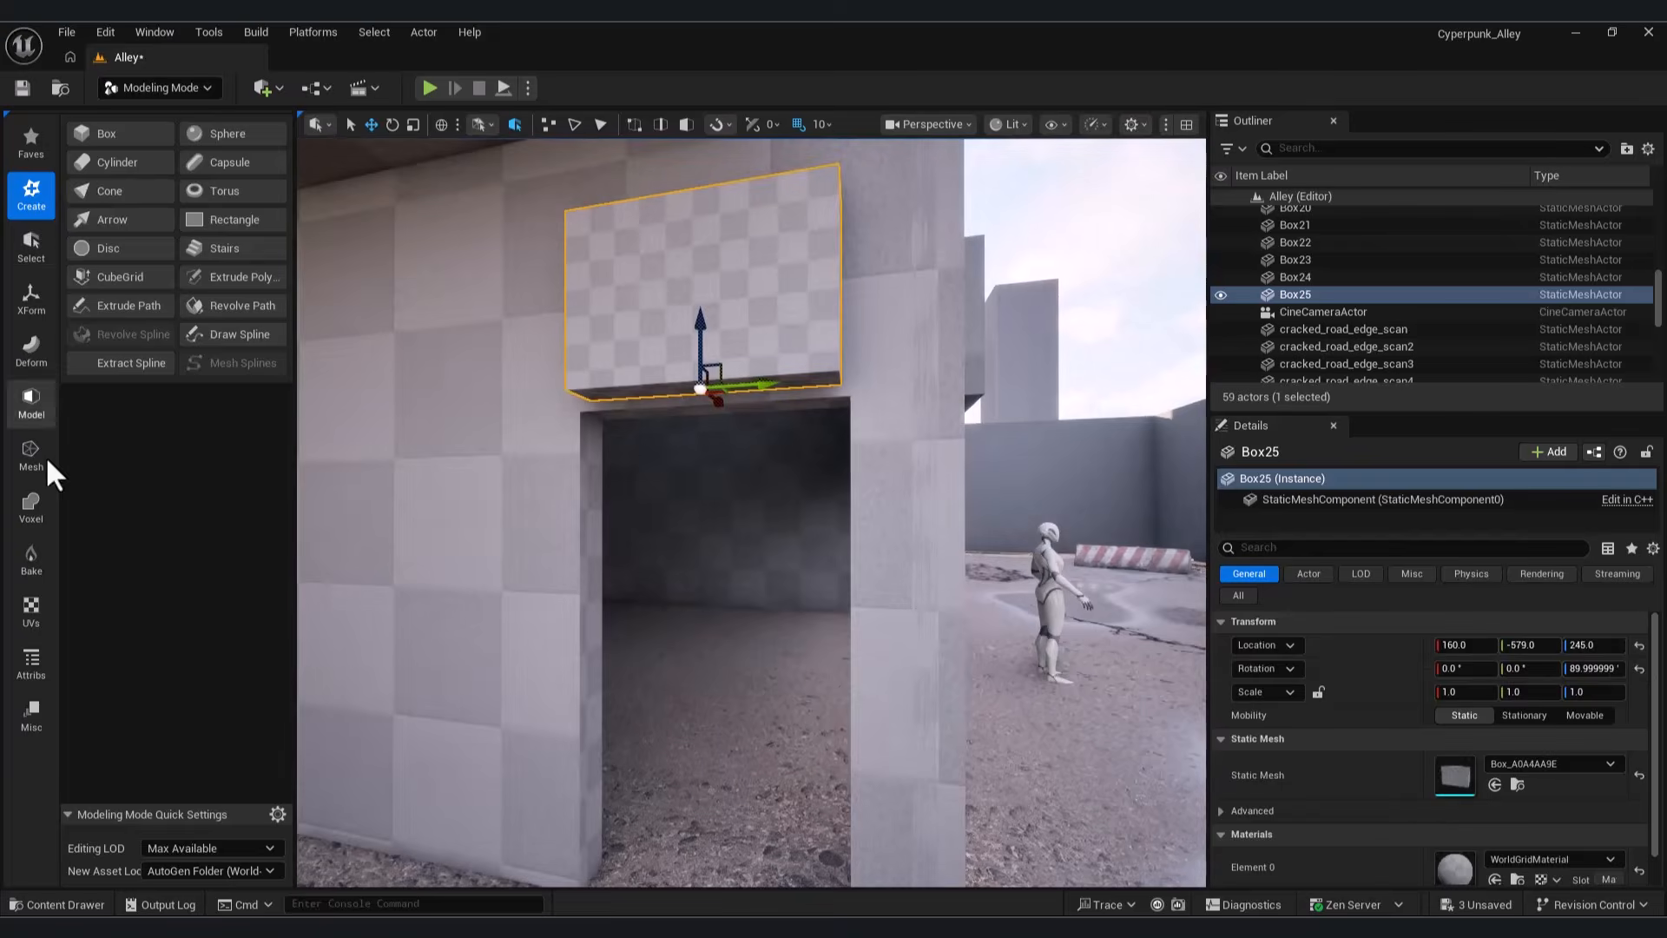
# Step: Inset the front face of the sign box with PolyGroup Edit and push it inward to form a recessed panel
pyautogui.click(32, 402)
pyautogui.click(95, 149)
pyautogui.click(567, 272)
pyautogui.click(554, 273)
pyautogui.click(113, 196)
pyautogui.click(697, 320)
pyautogui.moveTo(775, 485); pyautogui.dragTo(695, 538, button='right')
pyautogui.moveTo(456, 769); pyautogui.dragTo(399, 769)
pyautogui.hotkey('ctrl', 'z')
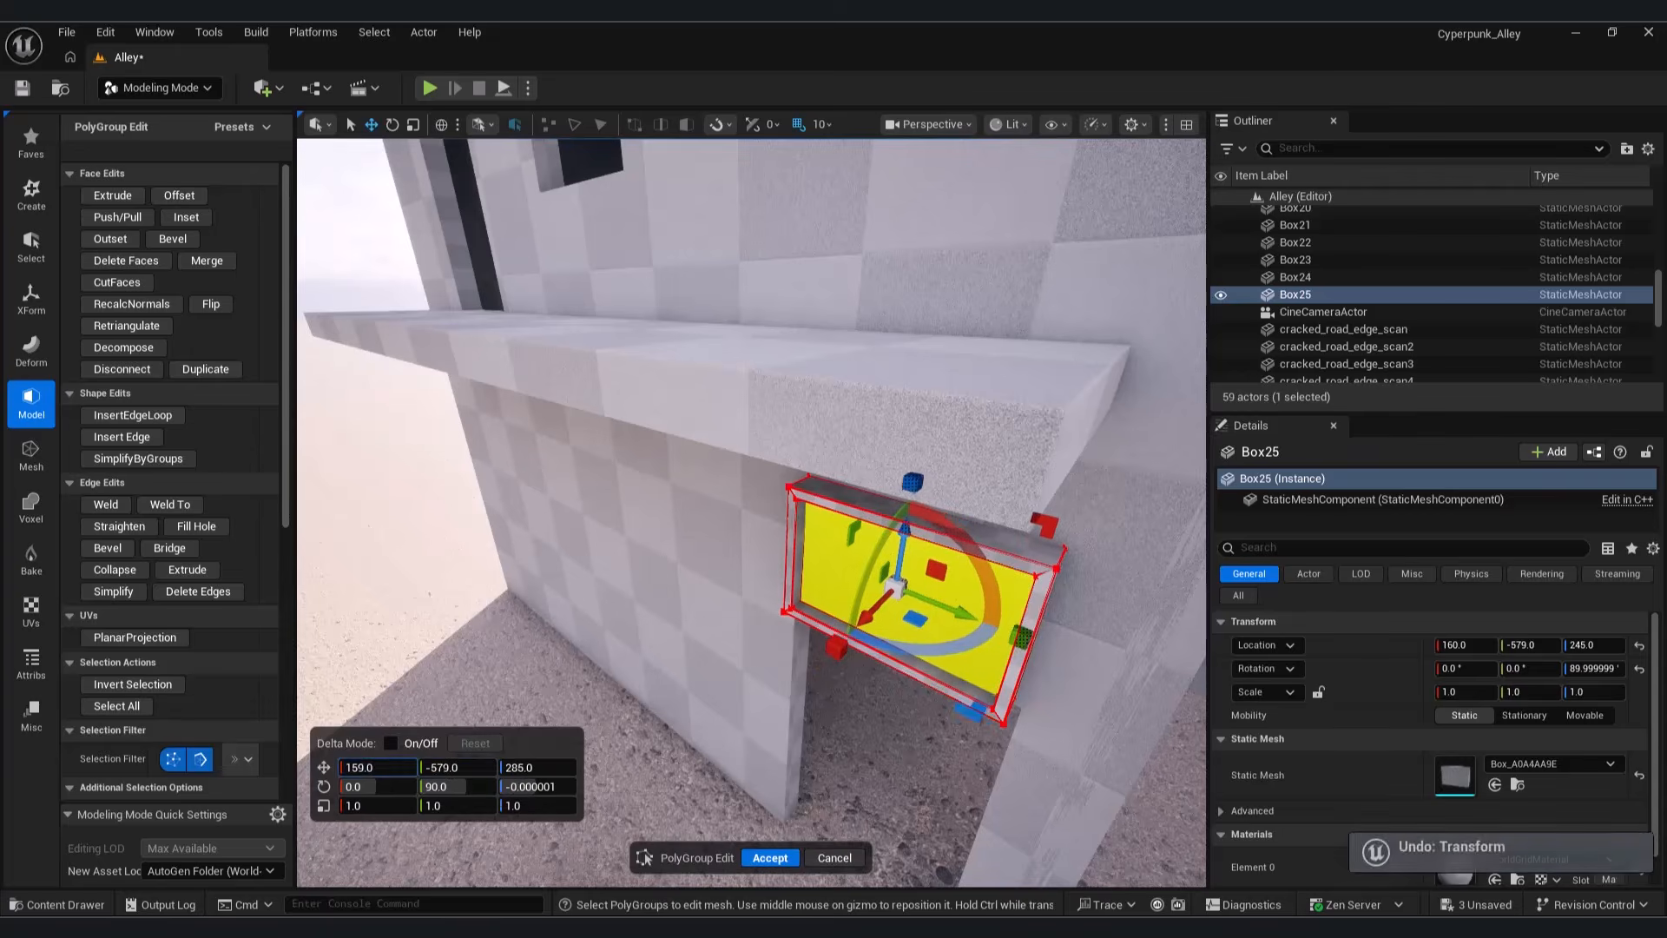
pyautogui.moveTo(565, 674); pyautogui.dragTo(596, 509, button='right')
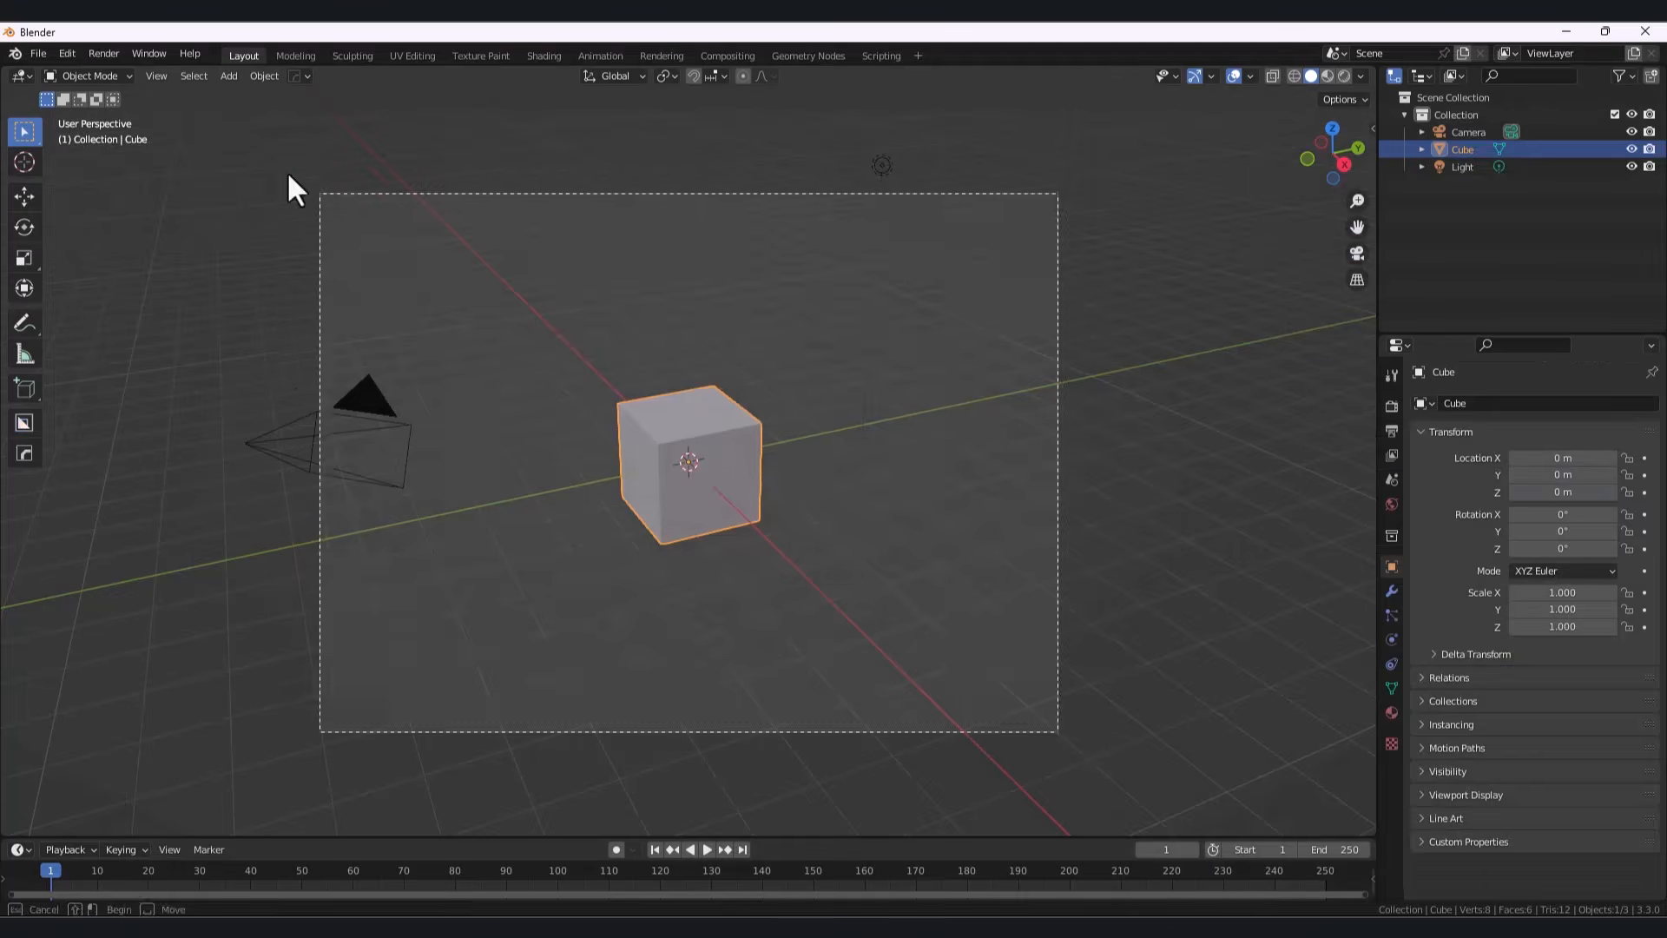
# Step: Switch to Blender, delete the default cube, camera and light, and add a text object
pyautogui.moveTo(286, 170); pyautogui.dragTo(264, 153)
pyautogui.press('Delete')
pyautogui.moveTo(698, 296); pyautogui.dragTo(646, 382, button='middle')
pyautogui.hotkey('shift', 'a')
pyautogui.moveTo(643, 385)
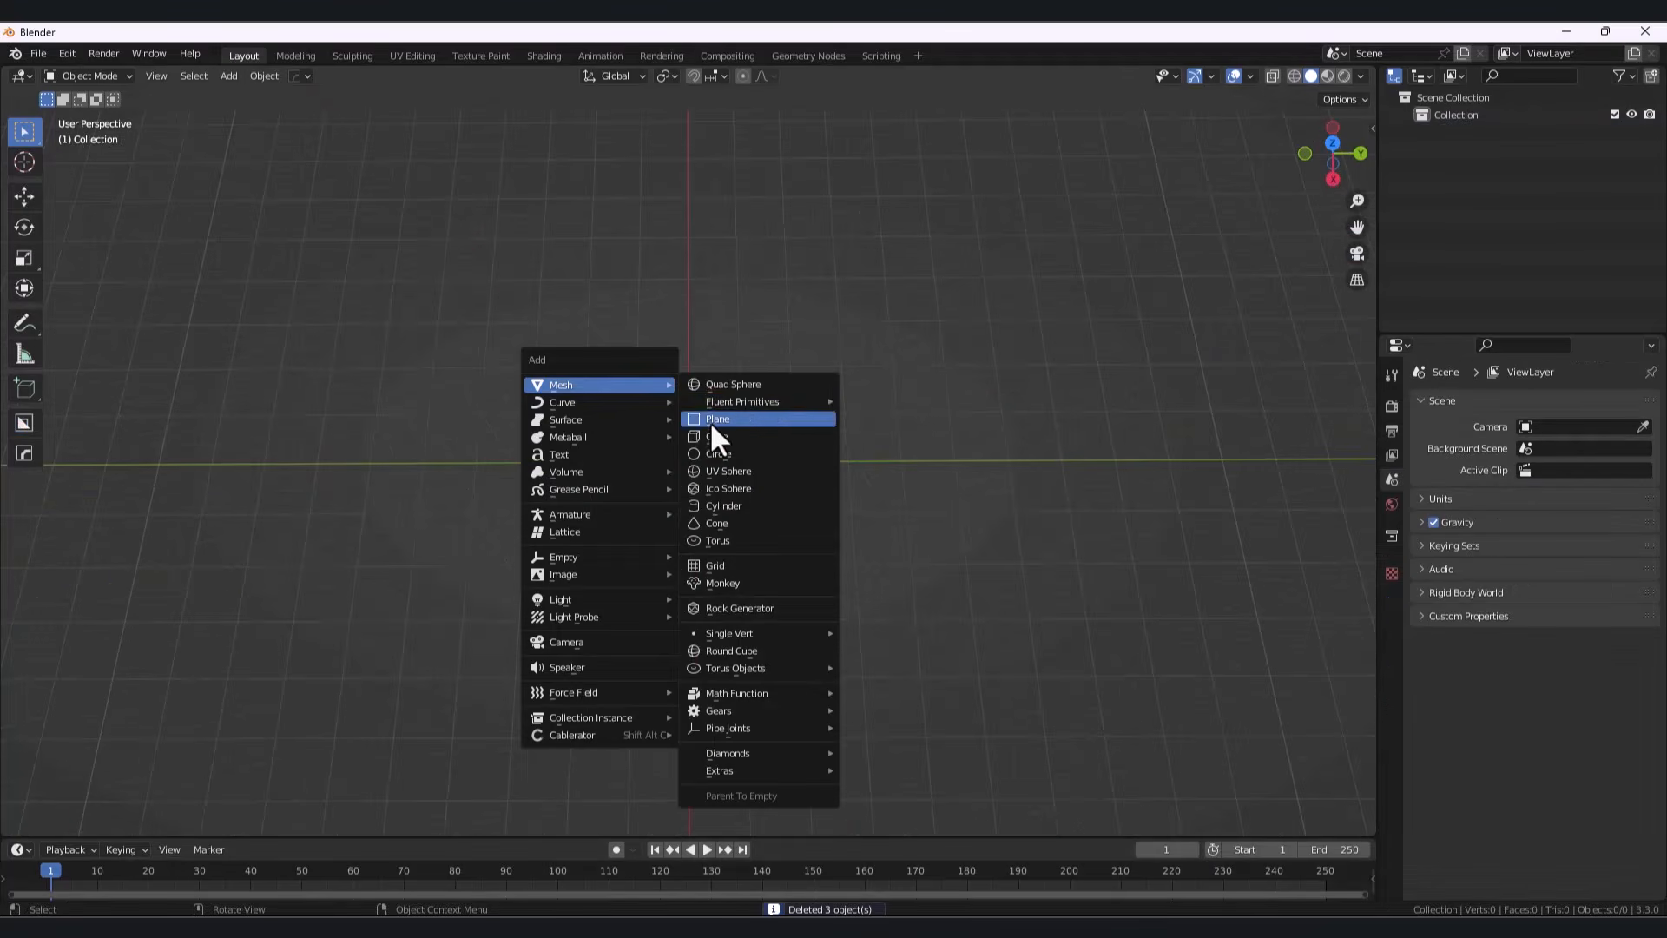
pyautogui.click(559, 454)
# Step: Shift the text object from the origin in the negative X direction
pyautogui.moveTo(694, 544); pyautogui.dragTo(862, 573, button='middle')
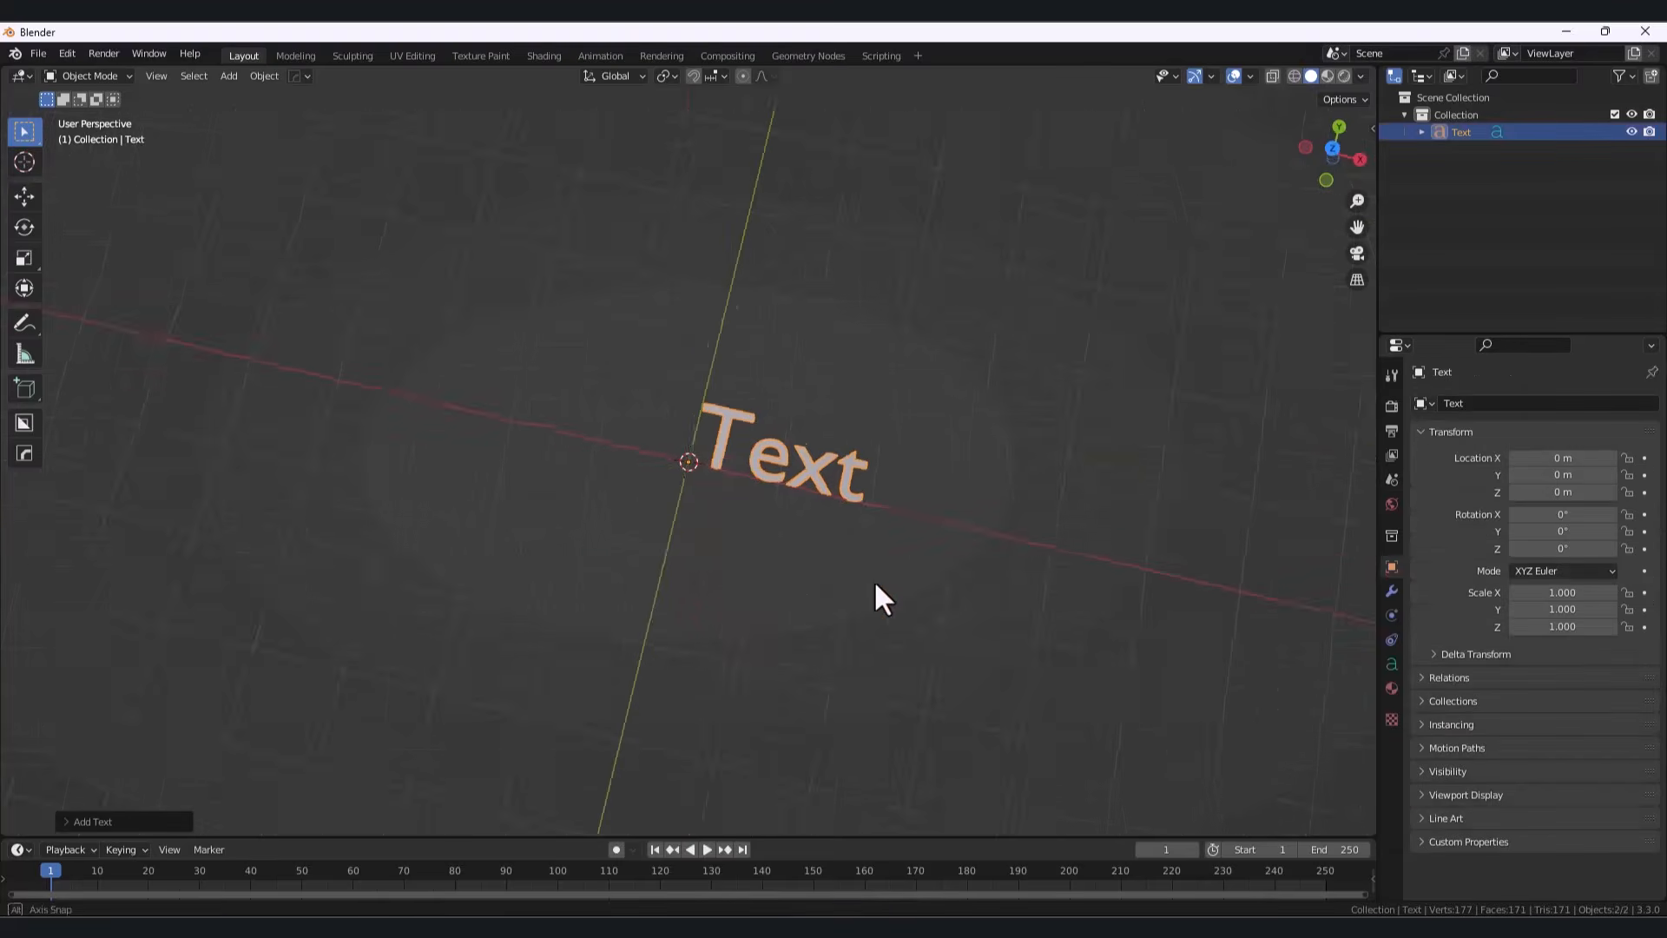
pyautogui.click(1330, 149)
pyautogui.scroll(3, 842, 425)
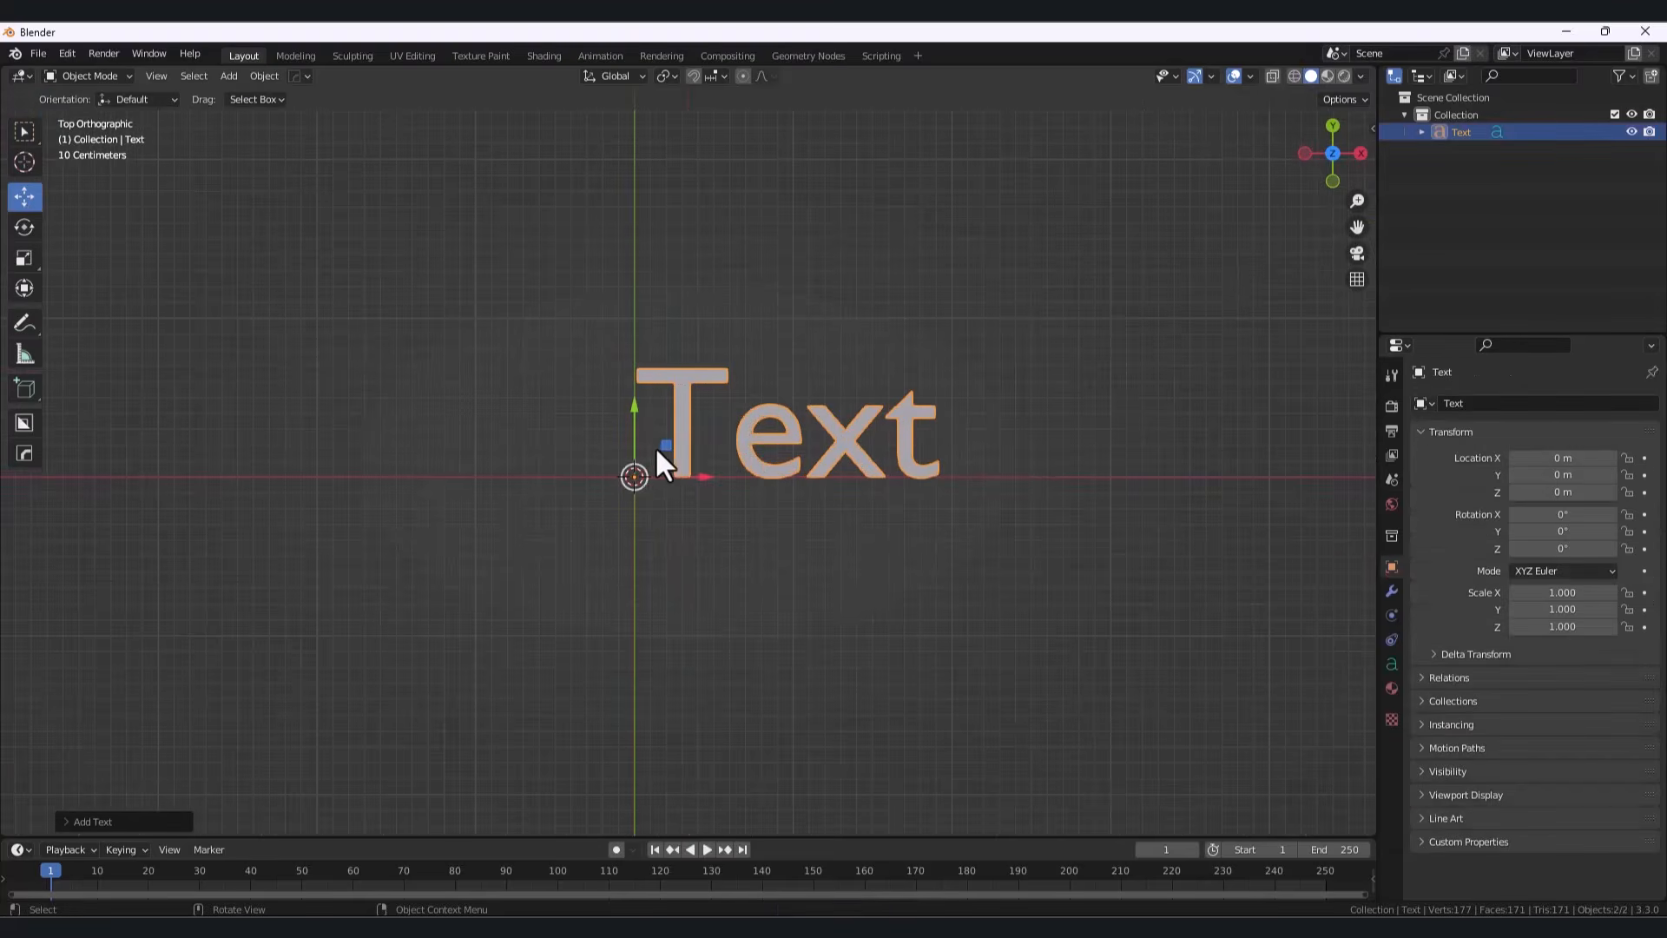
pyautogui.moveTo(664, 475); pyautogui.dragTo(542, 482)
# Step: Load Agency FB Bold as the text's regular font and change its wording to BURGERS
pyautogui.click(1391, 665)
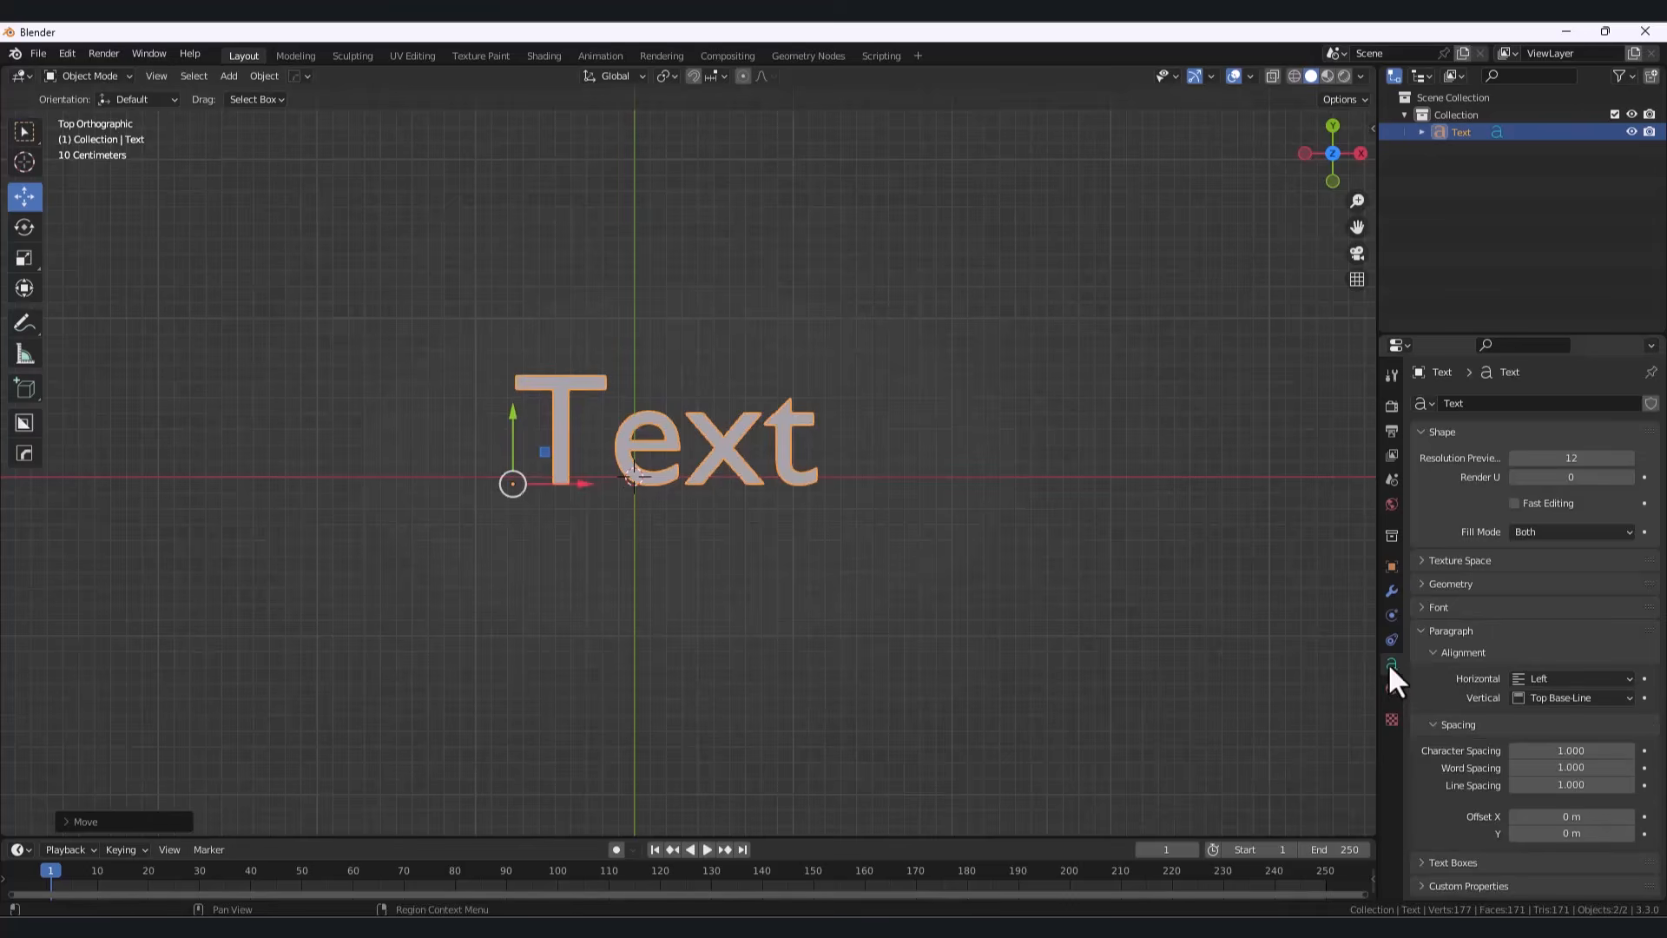
pyautogui.click(1431, 607)
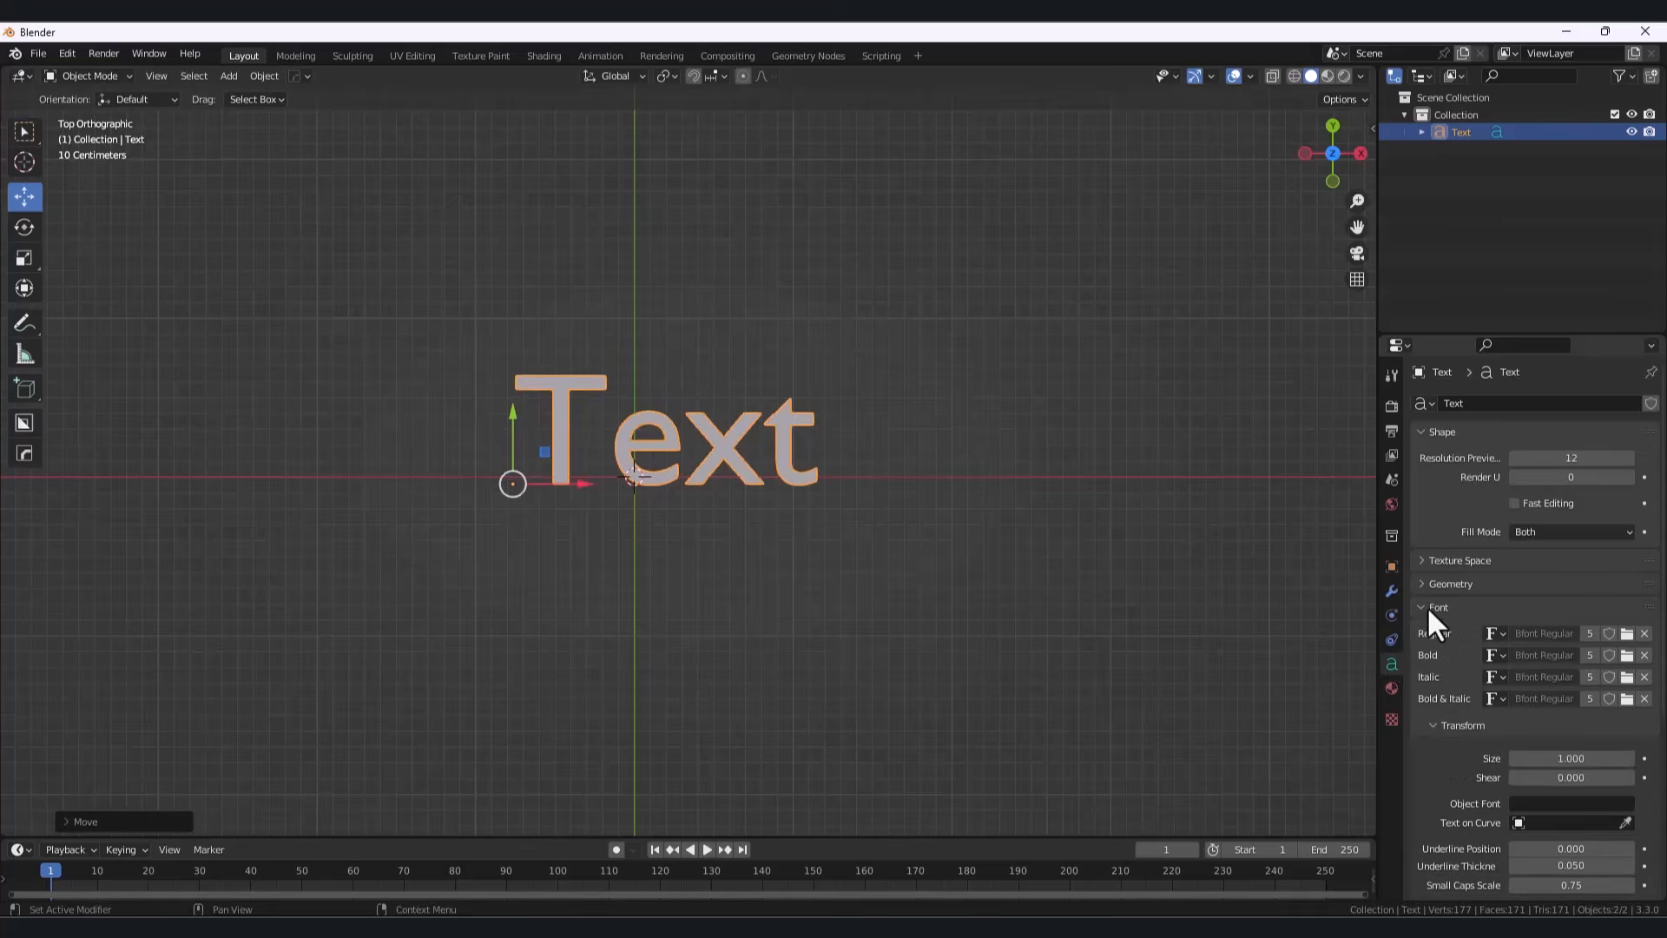
pyautogui.click(1627, 633)
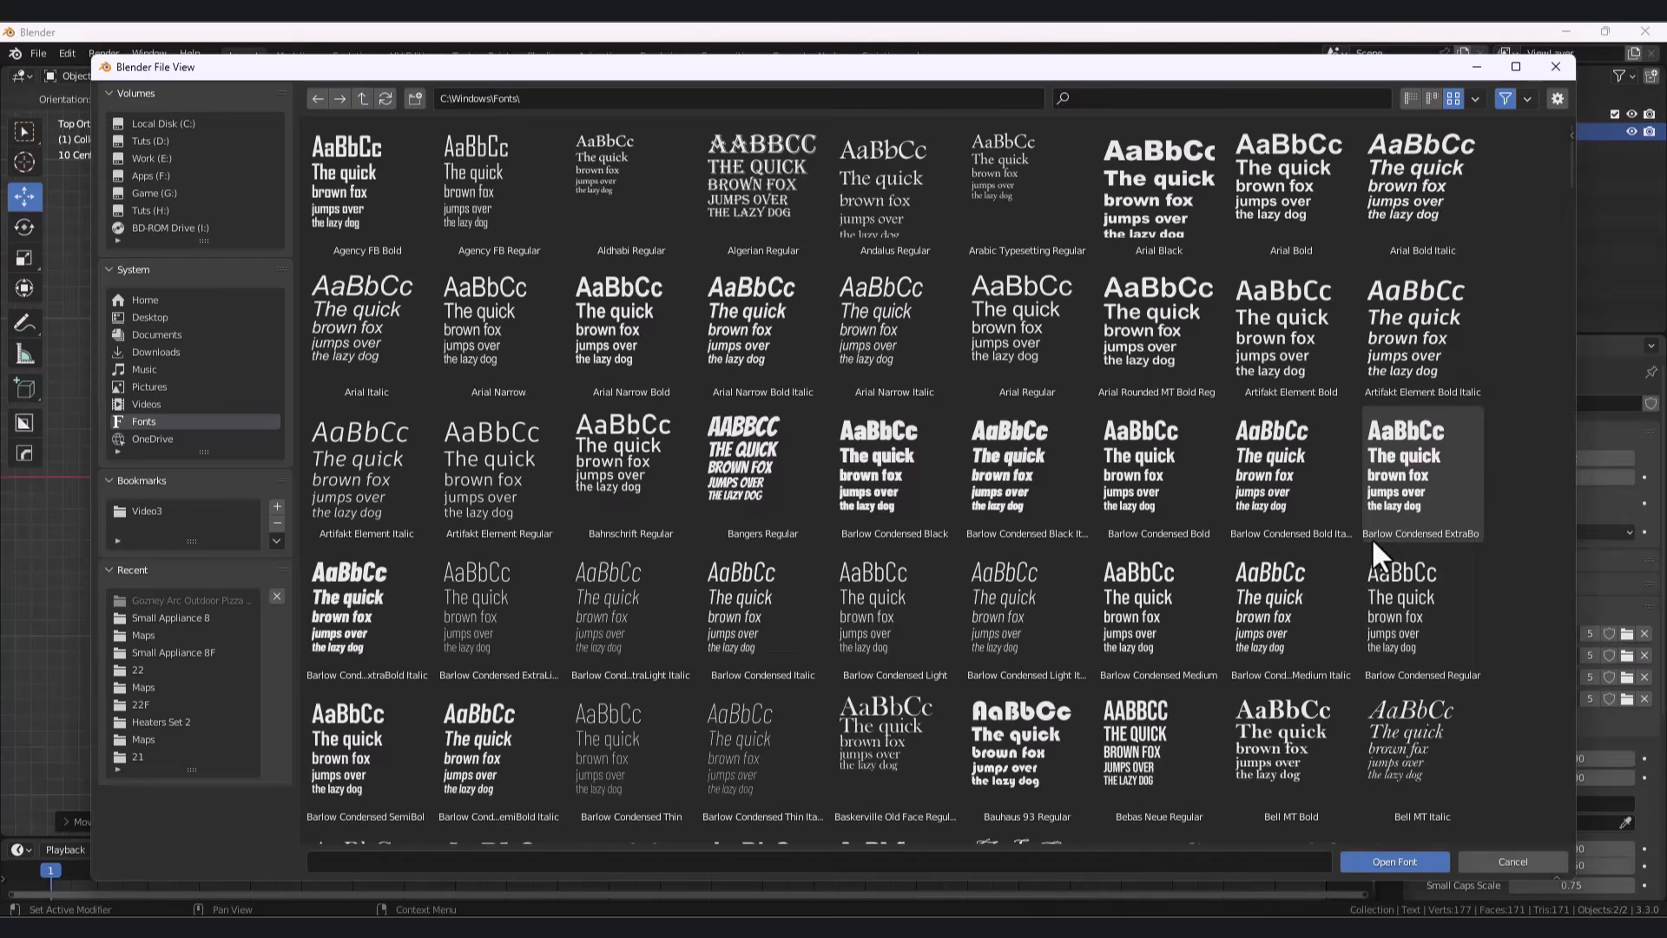
pyautogui.scroll(-2, 1132, 535)
pyautogui.scroll(2, 352, 118)
pyautogui.click(367, 160)
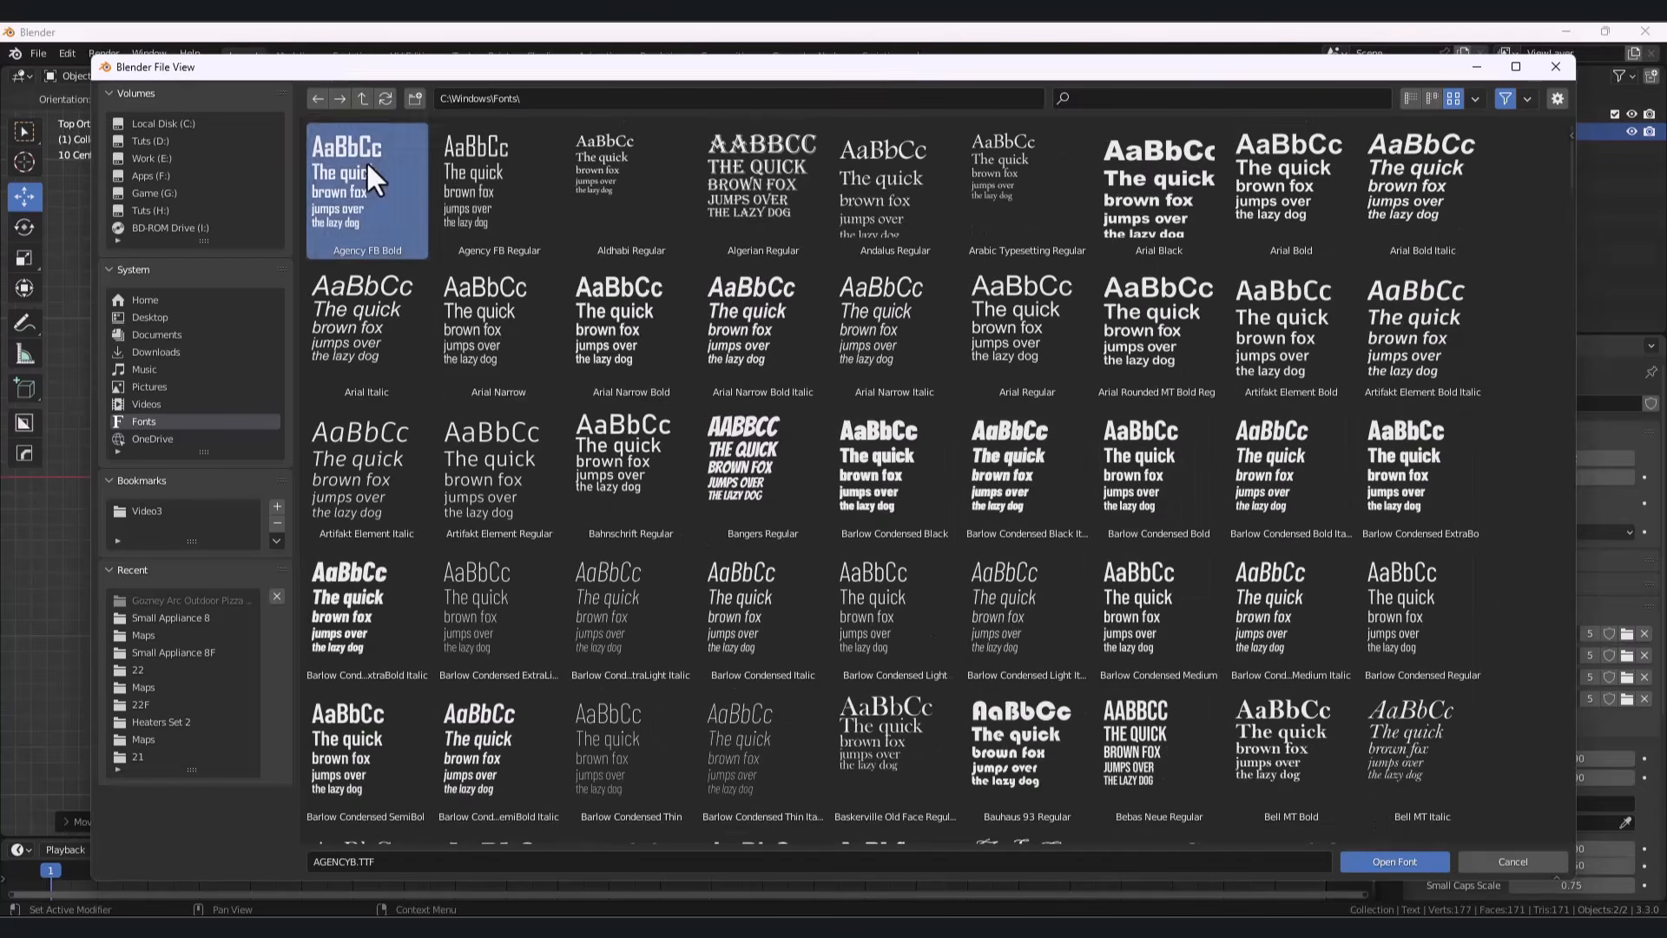
pyautogui.click(1394, 861)
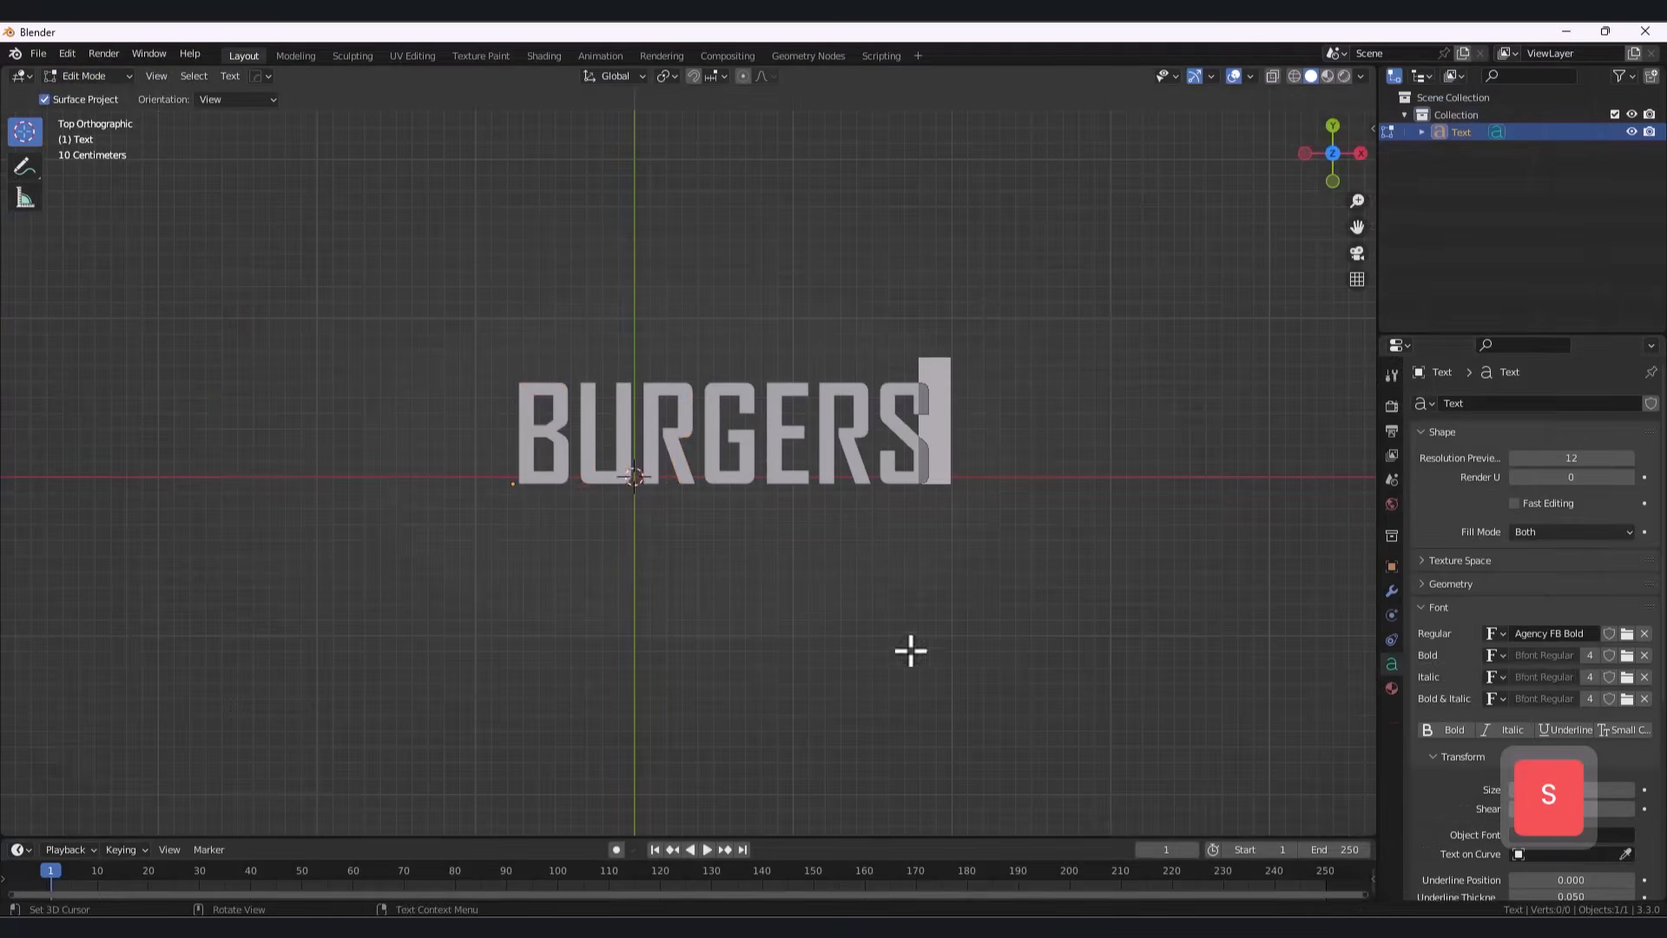
pyautogui.click(80, 92)
# Step: Set the BURGERS text's preview resolution to 5 to simplify its curved edges
pyautogui.moveTo(695, 647); pyautogui.dragTo(830, 536, button='middle')
pyautogui.scroll(3, 830, 537)
pyautogui.keyDown('shift'); pyautogui.moveTo(953, 591); pyautogui.dragTo(898, 531, button='middle'); pyautogui.keyUp('shift')
pyautogui.click(265, 75)
pyautogui.scroll(4, 917, 476)
pyautogui.press('q')
pyautogui.keyDown('shift'); pyautogui.moveTo(684, 482); pyautogui.dragTo(782, 494, button='middle'); pyautogui.keyUp('shift')
pyautogui.scroll(4, 710, 564)
pyautogui.moveTo(1589, 459); pyautogui.dragTo(1580, 458)
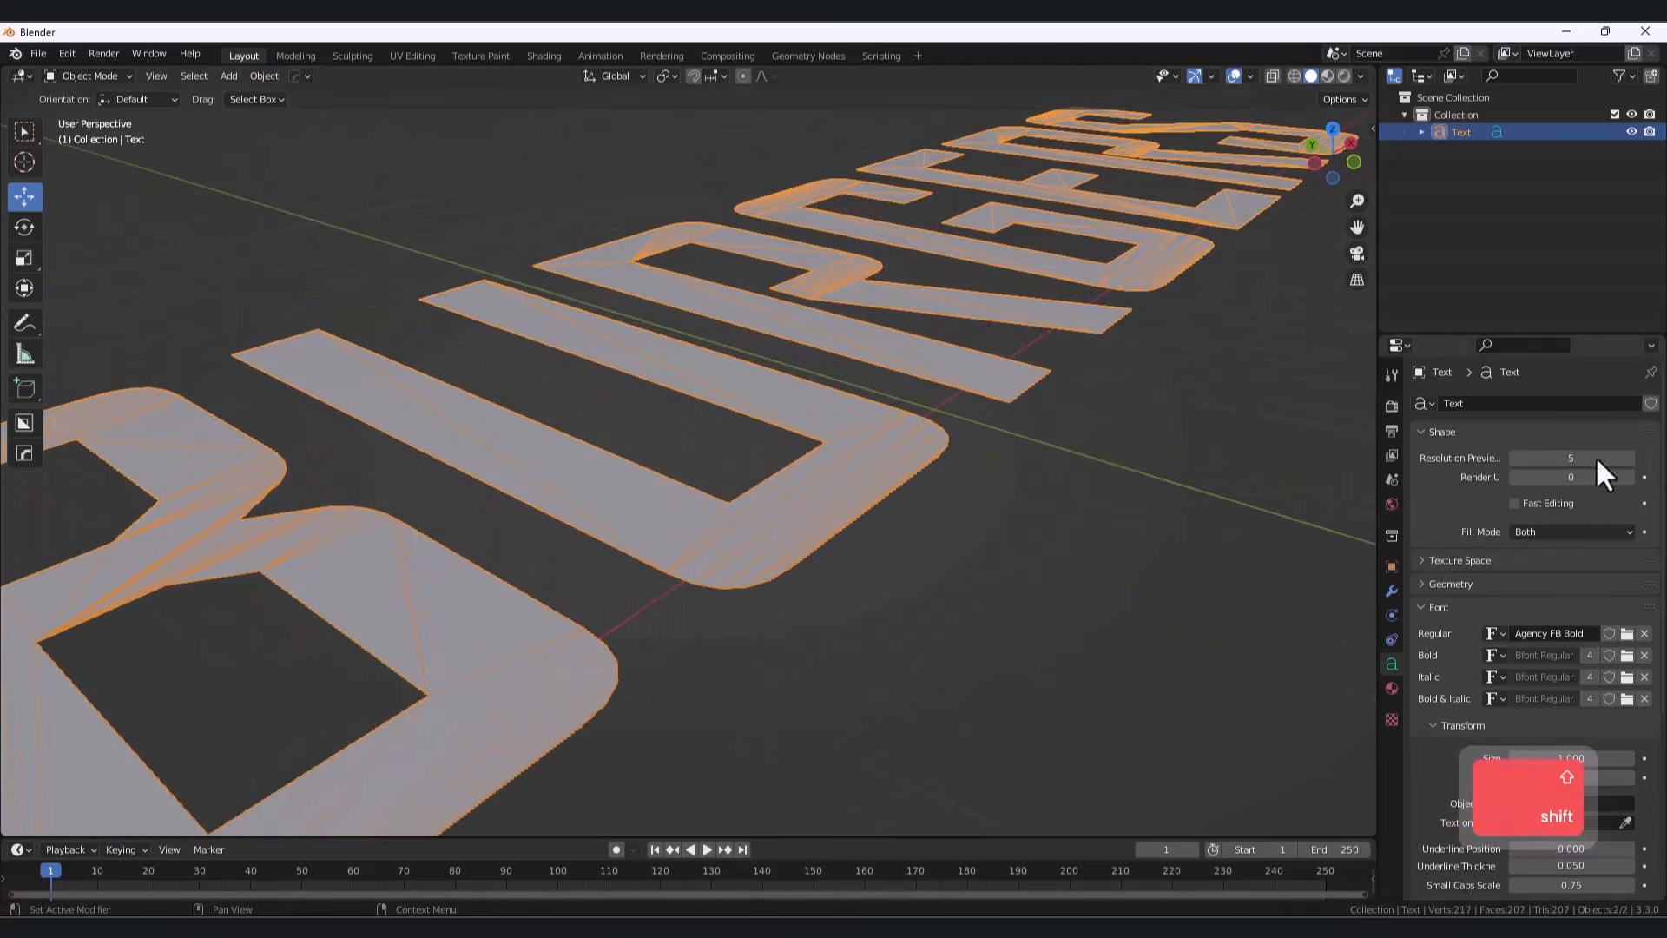
# Step: Convert the BURGERS text object to a mesh
pyautogui.scroll(-4, 759, 601)
pyautogui.moveTo(759, 602); pyautogui.dragTo(745, 636, button='middle')
pyautogui.click(253, 79)
pyautogui.moveTo(382, 587)
pyautogui.click(443, 603)
# Step: Give the BURGERS mesh thickness with a Solidify modifier and apply it
pyautogui.click(1391, 592)
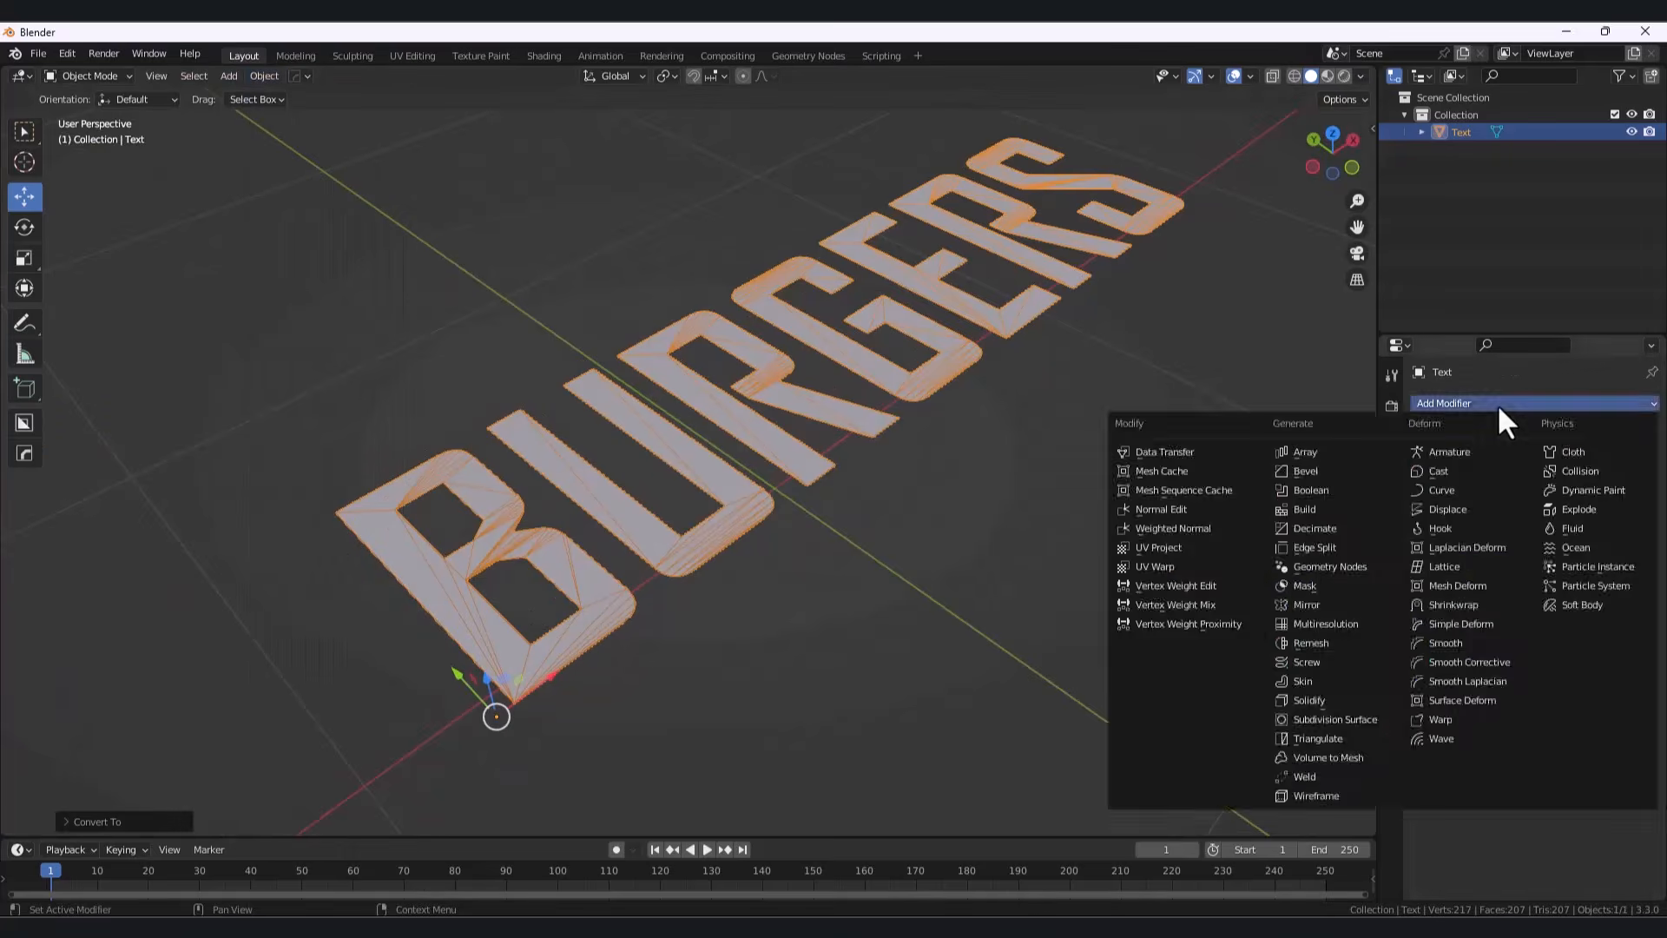
pyautogui.click(1614, 405)
pyautogui.click(1337, 700)
pyautogui.moveTo(820, 524); pyautogui.dragTo(962, 519, button='middle')
pyautogui.scroll(3, 962, 519)
pyautogui.click(1561, 451)
# Step: Add a Weighted Normal modifier to the BURGERS mesh and apply it
pyautogui.click(1503, 403)
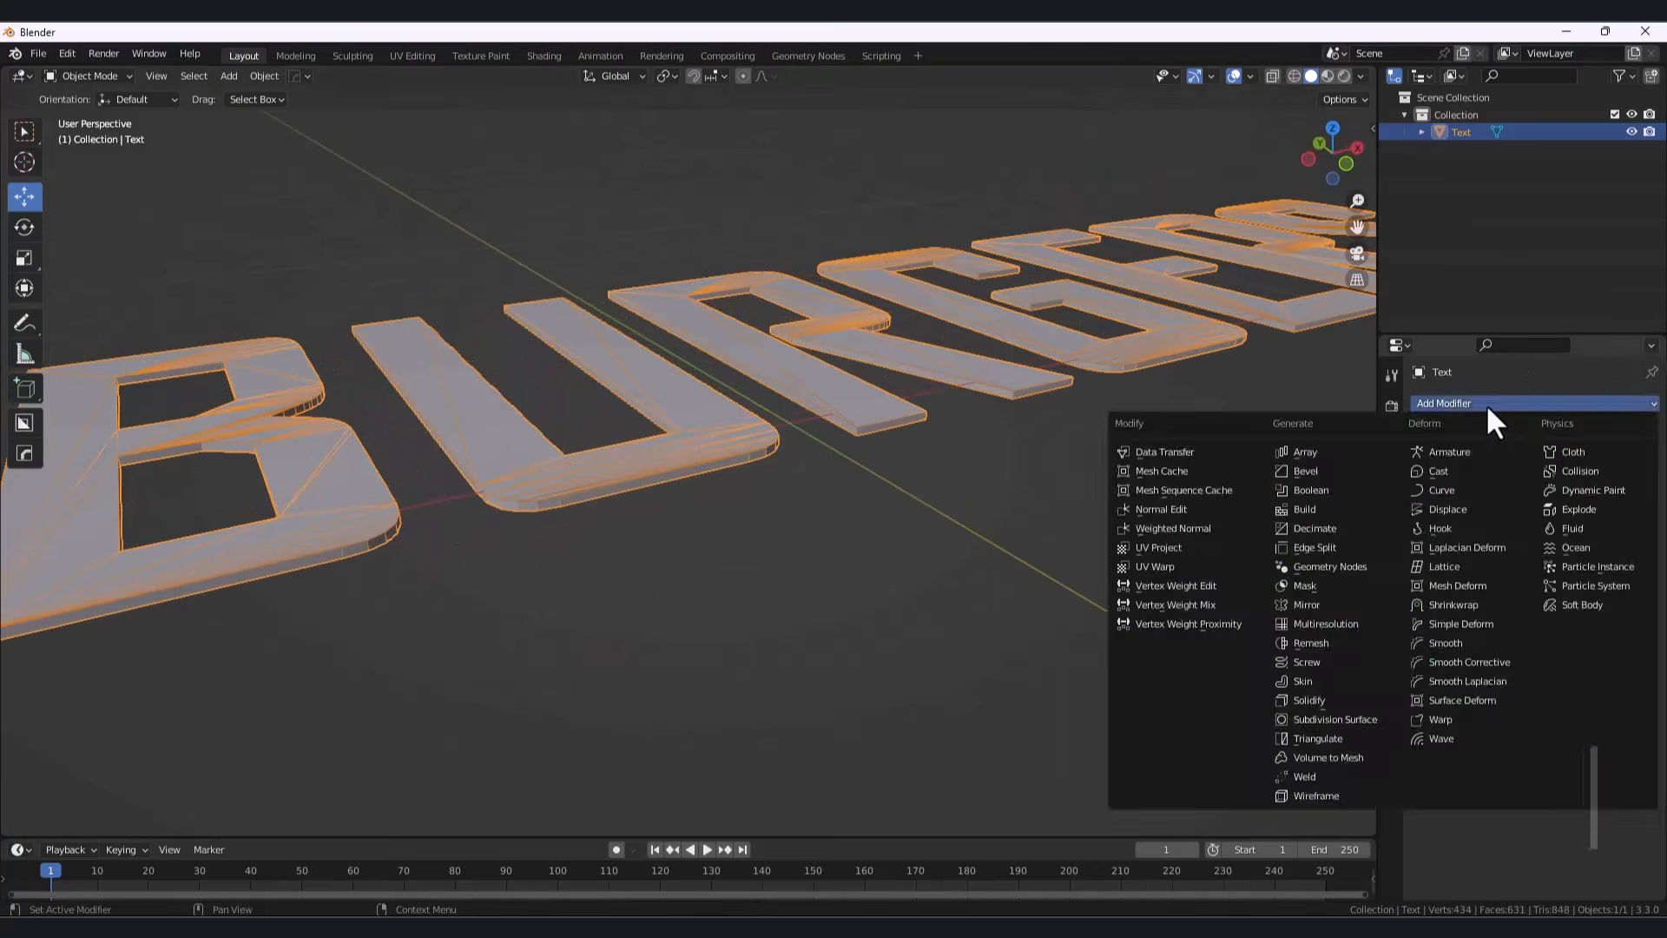
pyautogui.press('w')
pyautogui.click(1606, 434)
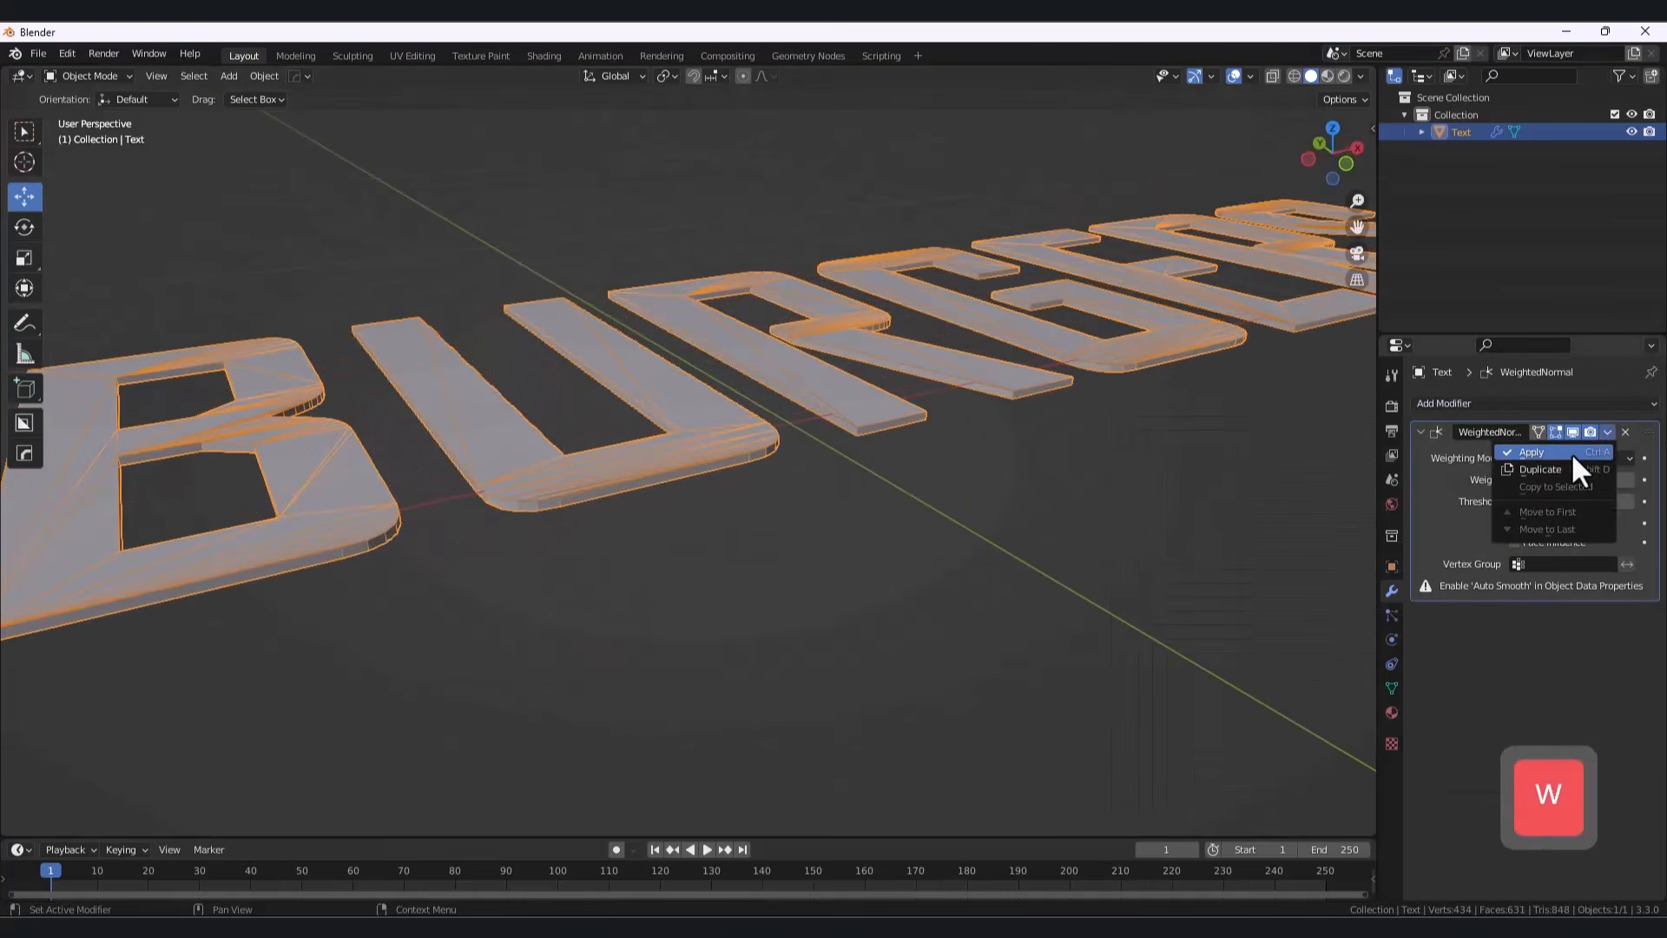
pyautogui.click(1568, 452)
# Step: Adjust the surface shading of the BURGERS mesh
pyautogui.rightClick(680, 463)
pyautogui.click(677, 500)
pyautogui.click(788, 559)
pyautogui.hotkey('alt', 'v')
pyautogui.click(769, 511)
pyautogui.moveTo(769, 511); pyautogui.dragTo(734, 564, button='middle')
pyautogui.click(667, 511)
pyautogui.rightClick(663, 514)
pyautogui.click(648, 513)
pyautogui.moveTo(811, 617); pyautogui.dragTo(675, 496, button='middle')
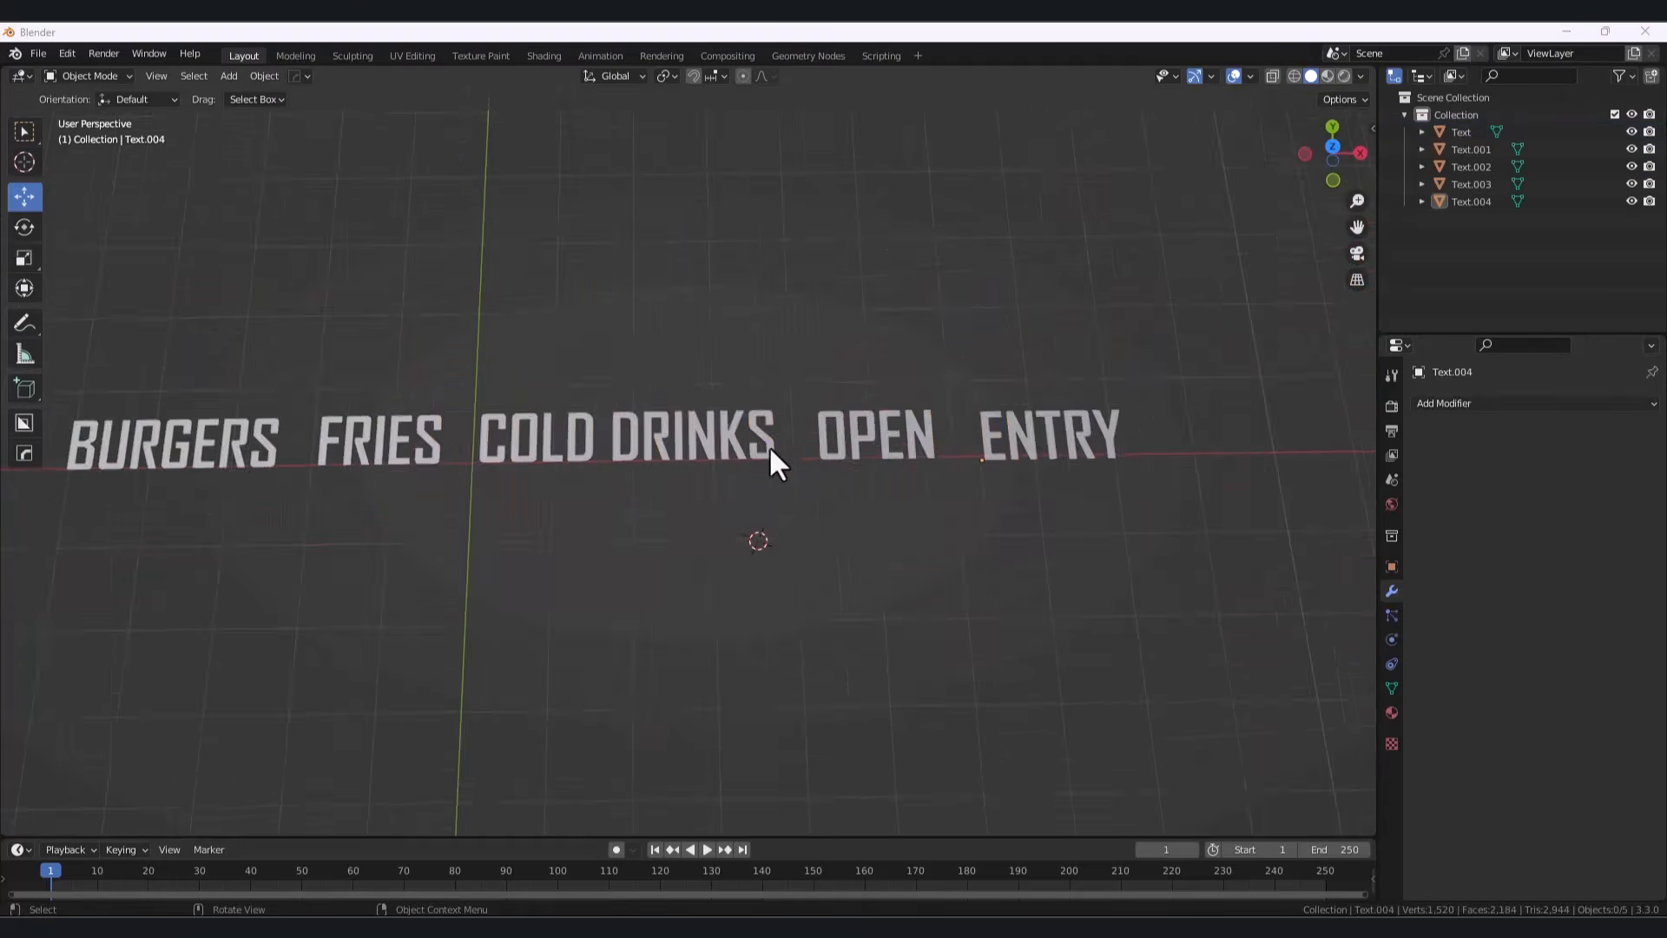
pyautogui.scroll(-3, 744, 547)
pyautogui.moveTo(744, 547); pyautogui.dragTo(569, 499, button='middle')
pyautogui.click(562, 483)
pyautogui.click(382, 496)
pyautogui.click(260, 514)
pyautogui.click(972, 469)
pyautogui.moveTo(771, 550); pyautogui.dragTo(475, 294, button='middle')
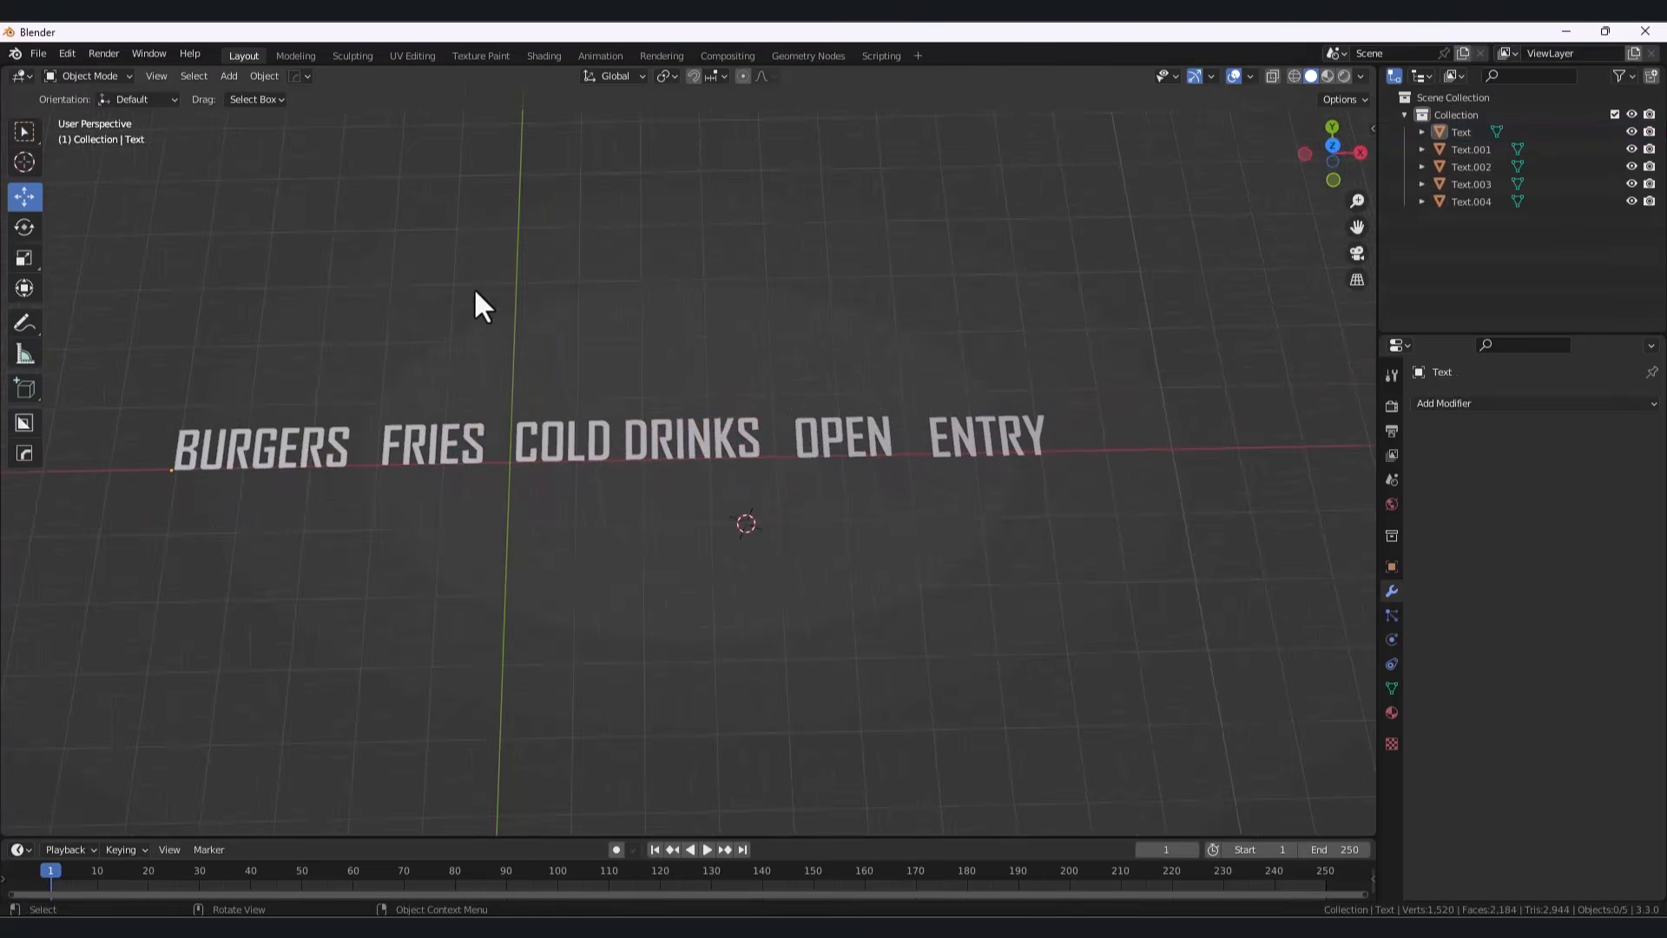
# Step: Separate the letter E of BURGERS into its own object
pyautogui.click(318, 460)
pyautogui.click(87, 77)
pyautogui.click(61, 117)
pyautogui.scroll(3, 326, 464)
pyautogui.click(183, 76)
pyautogui.keyDown('shift'); pyautogui.click(262, 447); pyautogui.keyUp('shift')
pyautogui.press('ctrl+KP_Add')
pyautogui.press('ctrl+KP_Add')
pyautogui.press('ctrl+KP_Add')
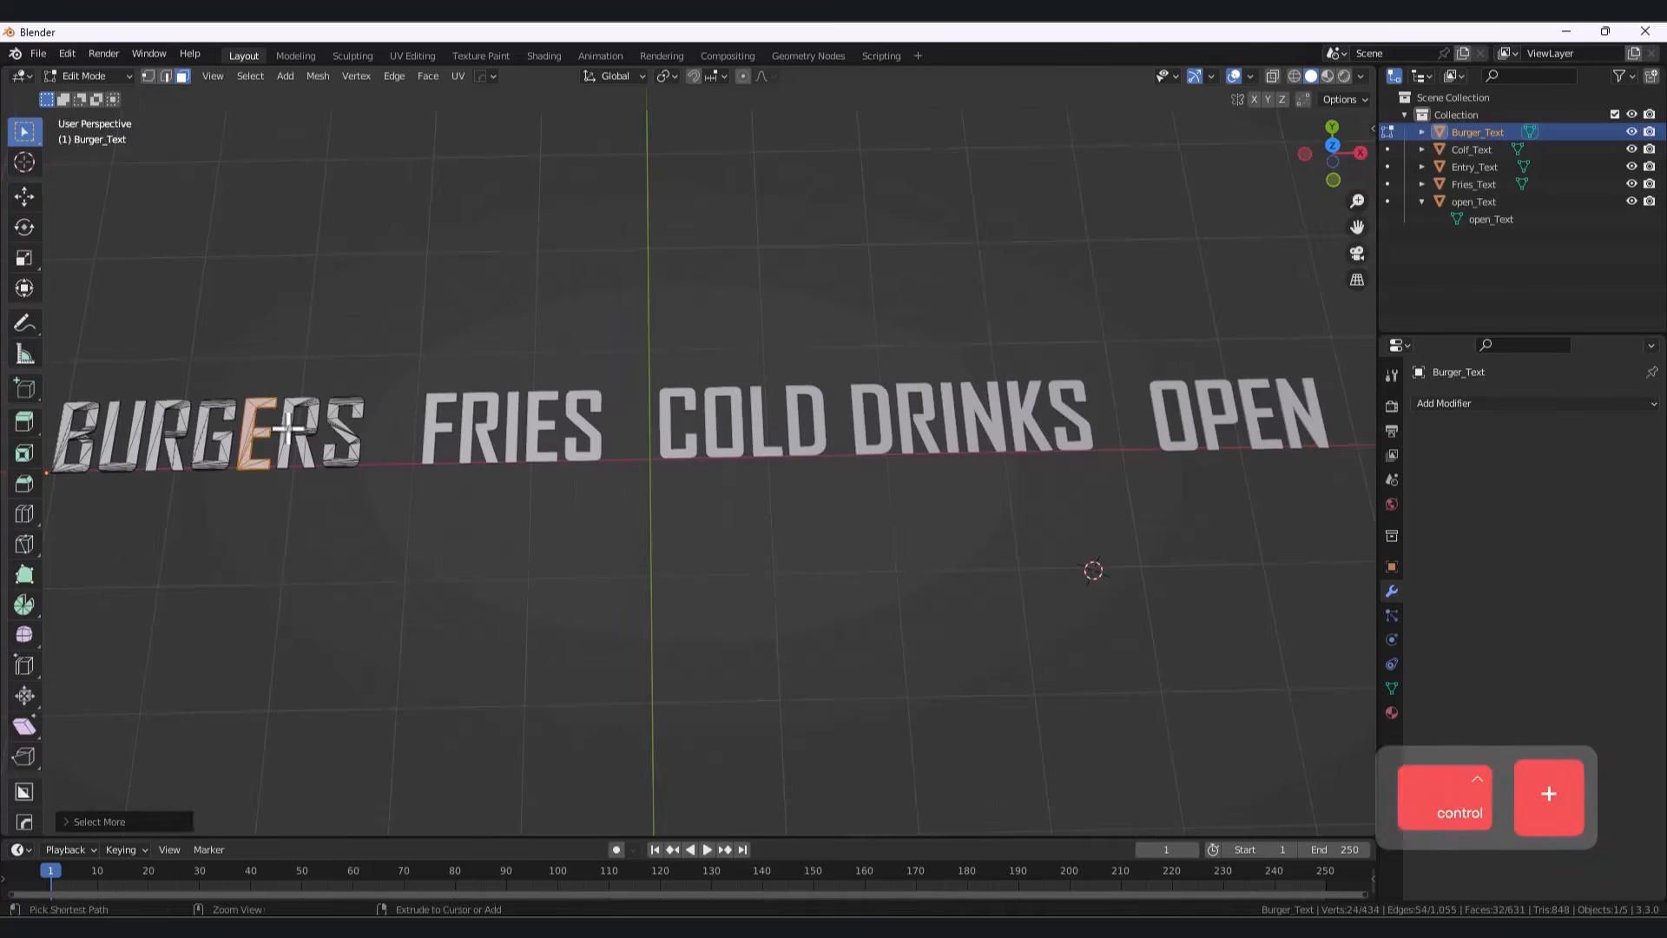
pyautogui.press('p')
pyautogui.click(288, 428)
pyautogui.scroll(-1, 408, 597)
pyautogui.click(83, 77)
pyautogui.click(78, 95)
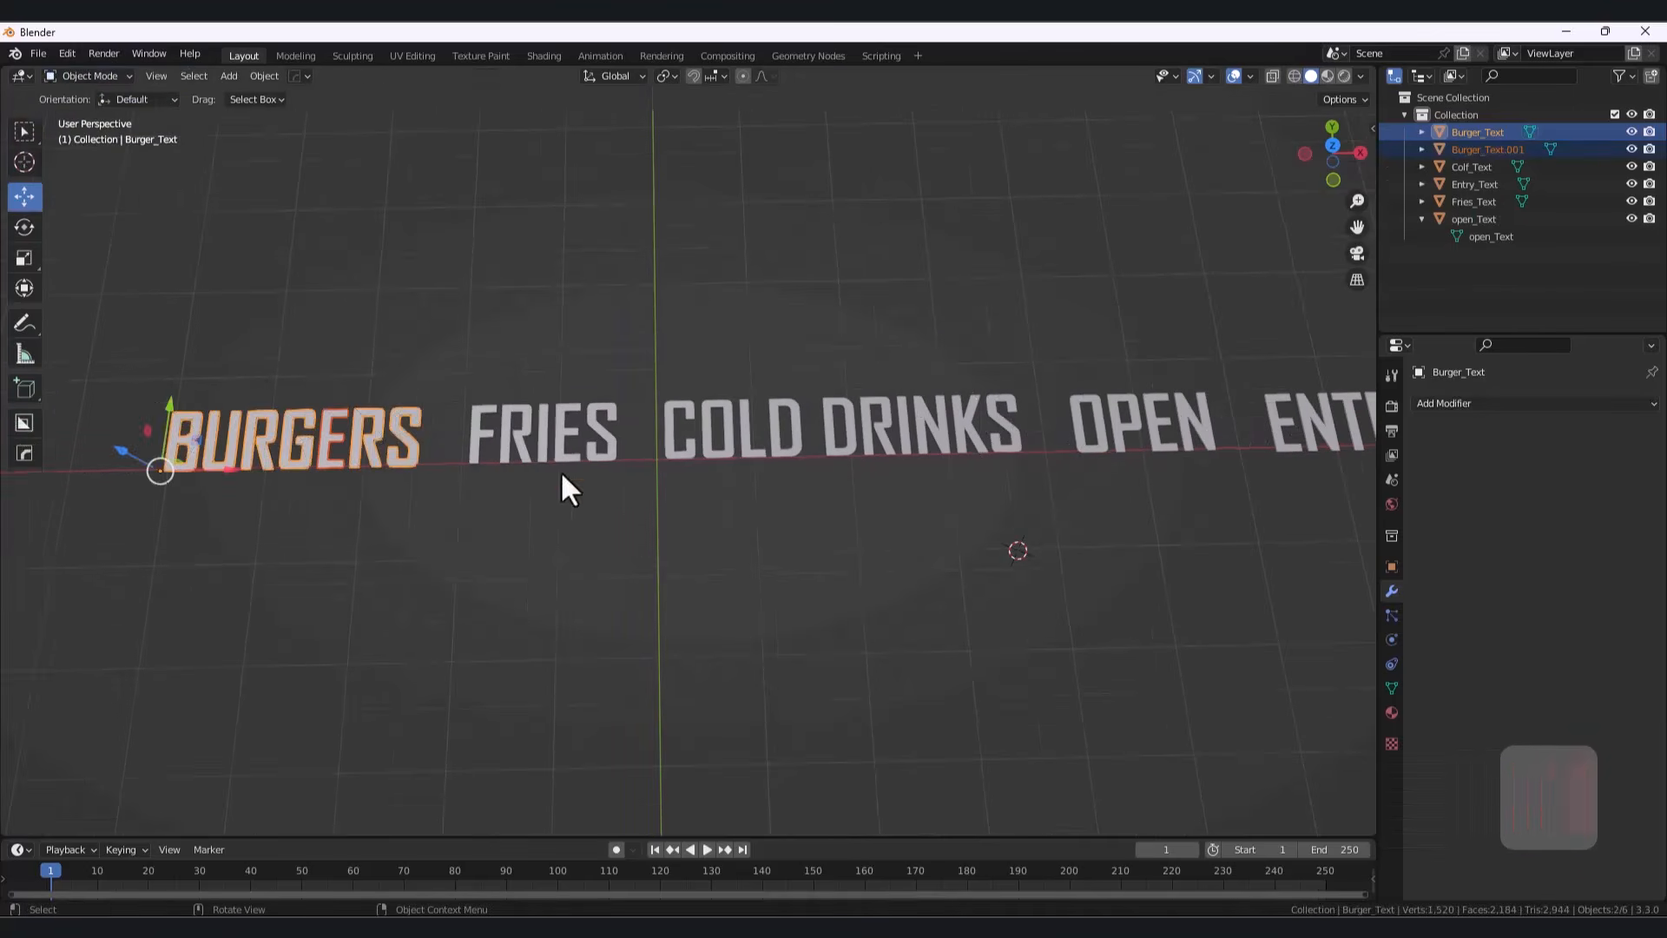
pyautogui.click(558, 464)
pyautogui.keyDown('shift'); pyautogui.moveTo(560, 471); pyautogui.dragTo(547, 481, button='middle'); pyautogui.keyUp('shift')
pyautogui.click(90, 115)
pyautogui.click(597, 465)
pyautogui.click(112, 77)
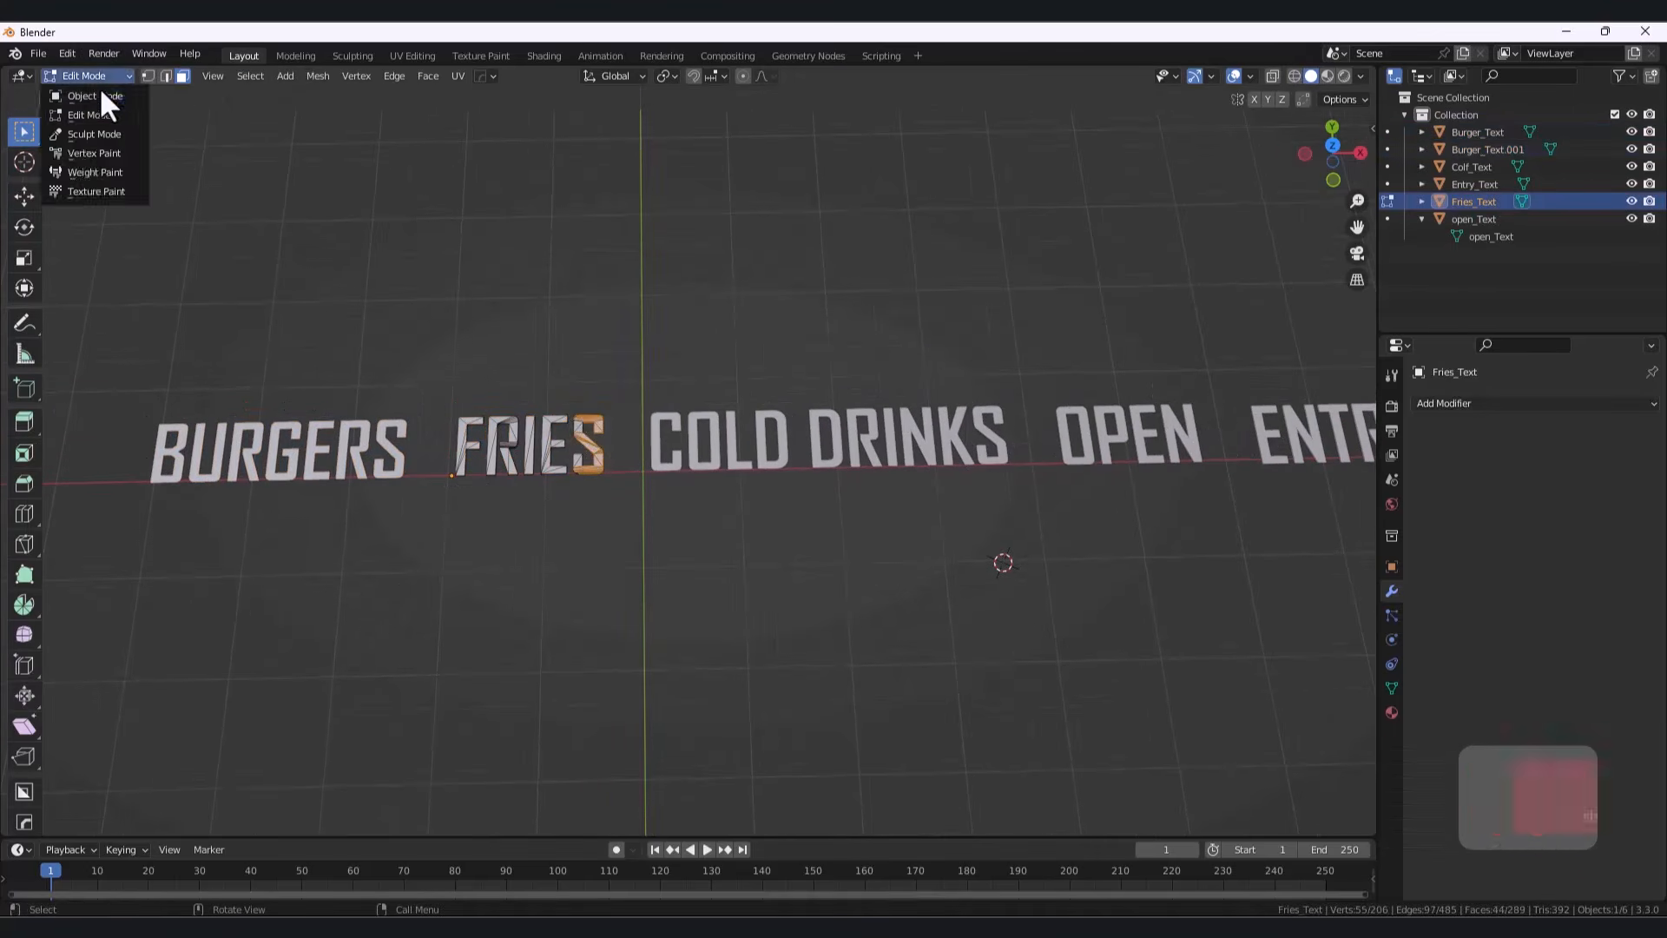
pyautogui.click(100, 95)
# Step: Separate the letter P of OPEN into its own object
pyautogui.keyDown('shift'); pyautogui.moveTo(995, 461); pyautogui.dragTo(744, 461, button='middle'); pyautogui.keyUp('shift')
pyautogui.click(852, 407)
pyautogui.keyDown('shift'); pyautogui.moveTo(852, 396); pyautogui.dragTo(752, 411, button='middle'); pyautogui.keyUp('shift')
pyautogui.press('Tab')
pyautogui.scroll(3, 825, 472)
pyautogui.click(811, 468)
pyautogui.press('ctrl+KP_Add')
pyautogui.press('ctrl+KP_Add')
pyautogui.press('p')
pyautogui.click(817, 470)
pyautogui.click(96, 76)
pyautogui.click(116, 95)
# Step: Select the word meshes and export them as separate 3D files for burger, cold drinks, entry, fries and open
pyautogui.click(895, 444)
pyautogui.keyDown('shift'); pyautogui.moveTo(497, 524); pyautogui.dragTo(798, 506, button='middle'); pyautogui.keyUp('shift')
pyautogui.scroll(-3, 799, 505)
pyautogui.moveTo(1052, 592); pyautogui.dragTo(169, 270)
pyautogui.press('F4')
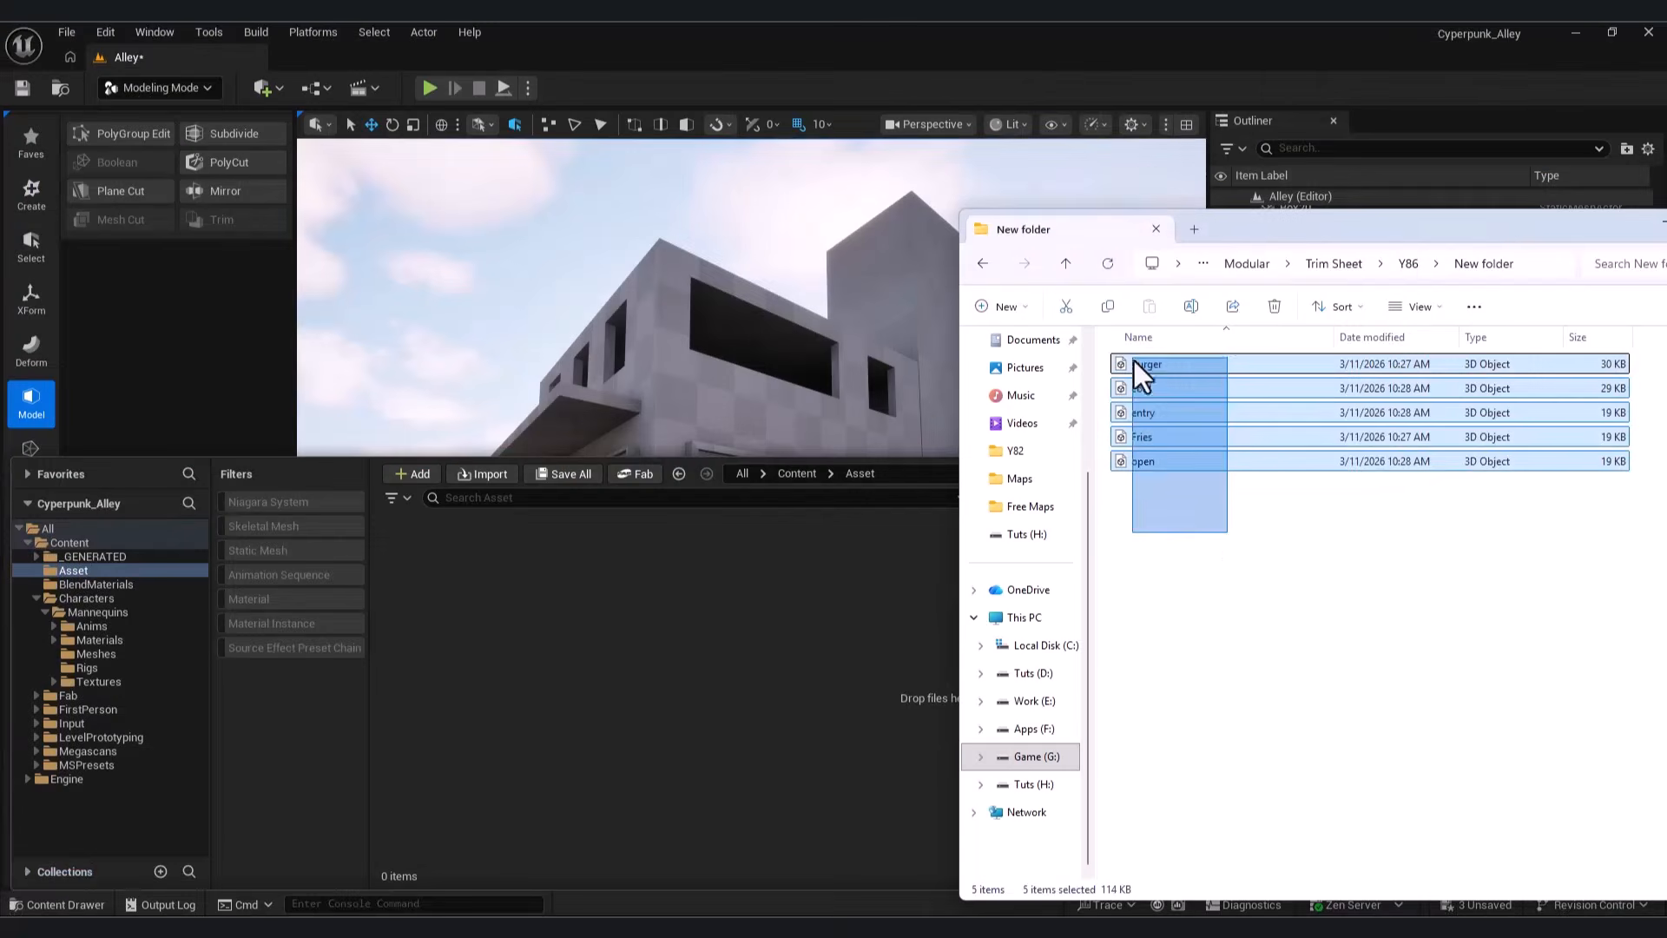
# Step: Switch to Unreal Engine and import the five exported word meshes into the Asset folder
pyautogui.moveTo(1133, 371); pyautogui.dragTo(613, 632)
pyautogui.click(1071, 746)
pyautogui.click(573, 713)
# Step: Place Burger_Text and Burger_Text_001 in the level and move them together up to the storefront sign panel
pyautogui.click(511, 583)
pyautogui.keyDown('ctrl'); pyautogui.moveTo(445, 580); pyautogui.dragTo(698, 684); pyautogui.keyUp('ctrl')
pyautogui.moveTo(700, 647); pyautogui.dragTo(720, 464)
pyautogui.moveTo(719, 464); pyautogui.dragTo(644, 608, button='right')
pyautogui.press('w')
pyautogui.moveTo(690, 645); pyautogui.dragTo(929, 488)
pyautogui.moveTo(929, 488); pyautogui.dragTo(1146, 473, button='right')
pyautogui.press('a')
pyautogui.moveTo(893, 406); pyautogui.dragTo(892, 387)
# Step: Scale both burger text meshes to 0.75 and position them in the sign frame at X 340, Y -460, Z 270
pyautogui.click(414, 126)
pyautogui.moveTo(887, 446); pyautogui.dragTo(855, 452)
pyautogui.moveTo(856, 451); pyautogui.dragTo(781, 434, button='right')
pyautogui.press('w')
pyautogui.press('w')
pyautogui.moveTo(883, 391); pyautogui.dragTo(799, 388)
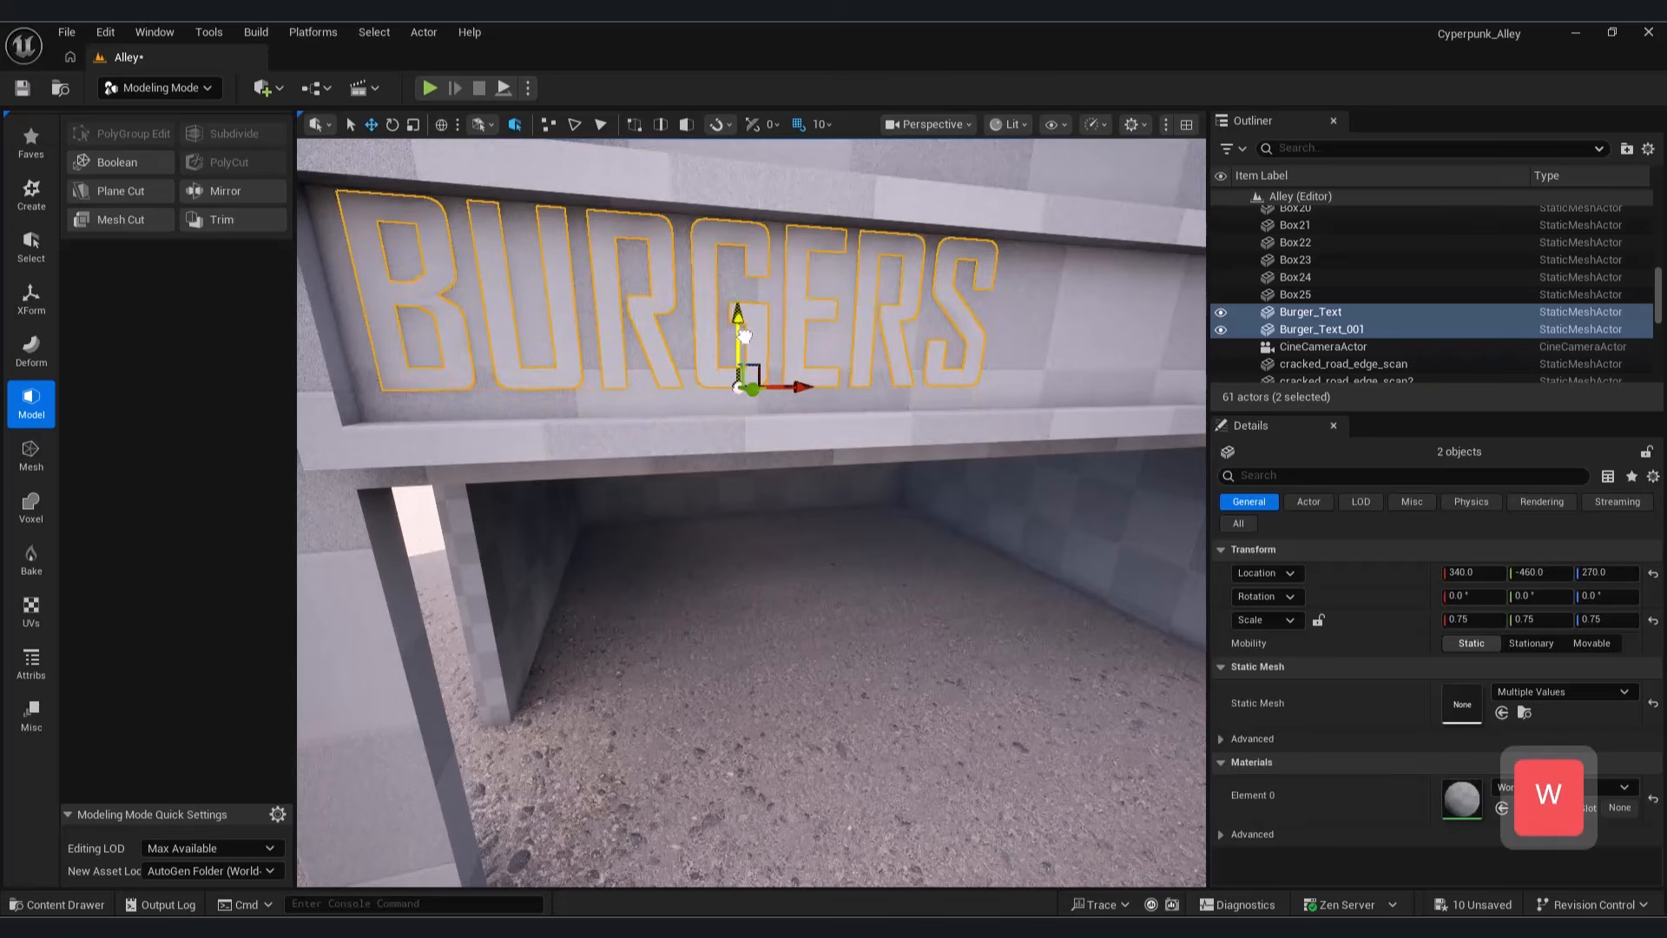
# Step: Lower the Burger_Text mesh to Z 267 and the separate letter E to Z 266
pyautogui.click(754, 261)
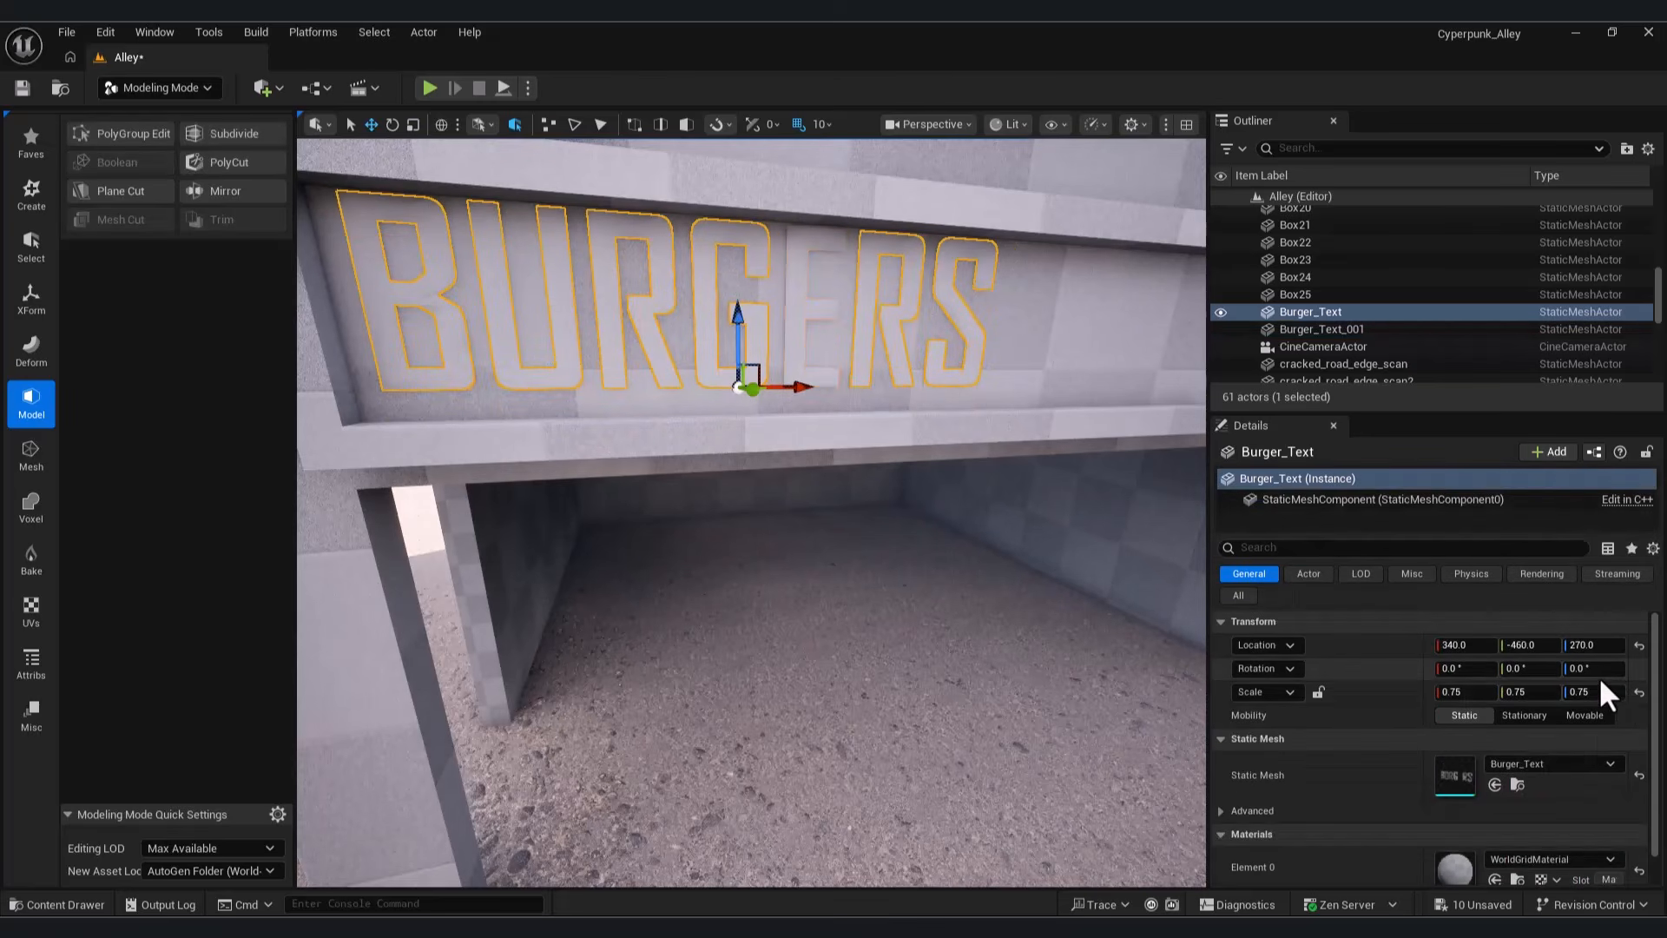
pyautogui.moveTo(1598, 645); pyautogui.dragTo(1583, 645)
pyautogui.click(798, 354)
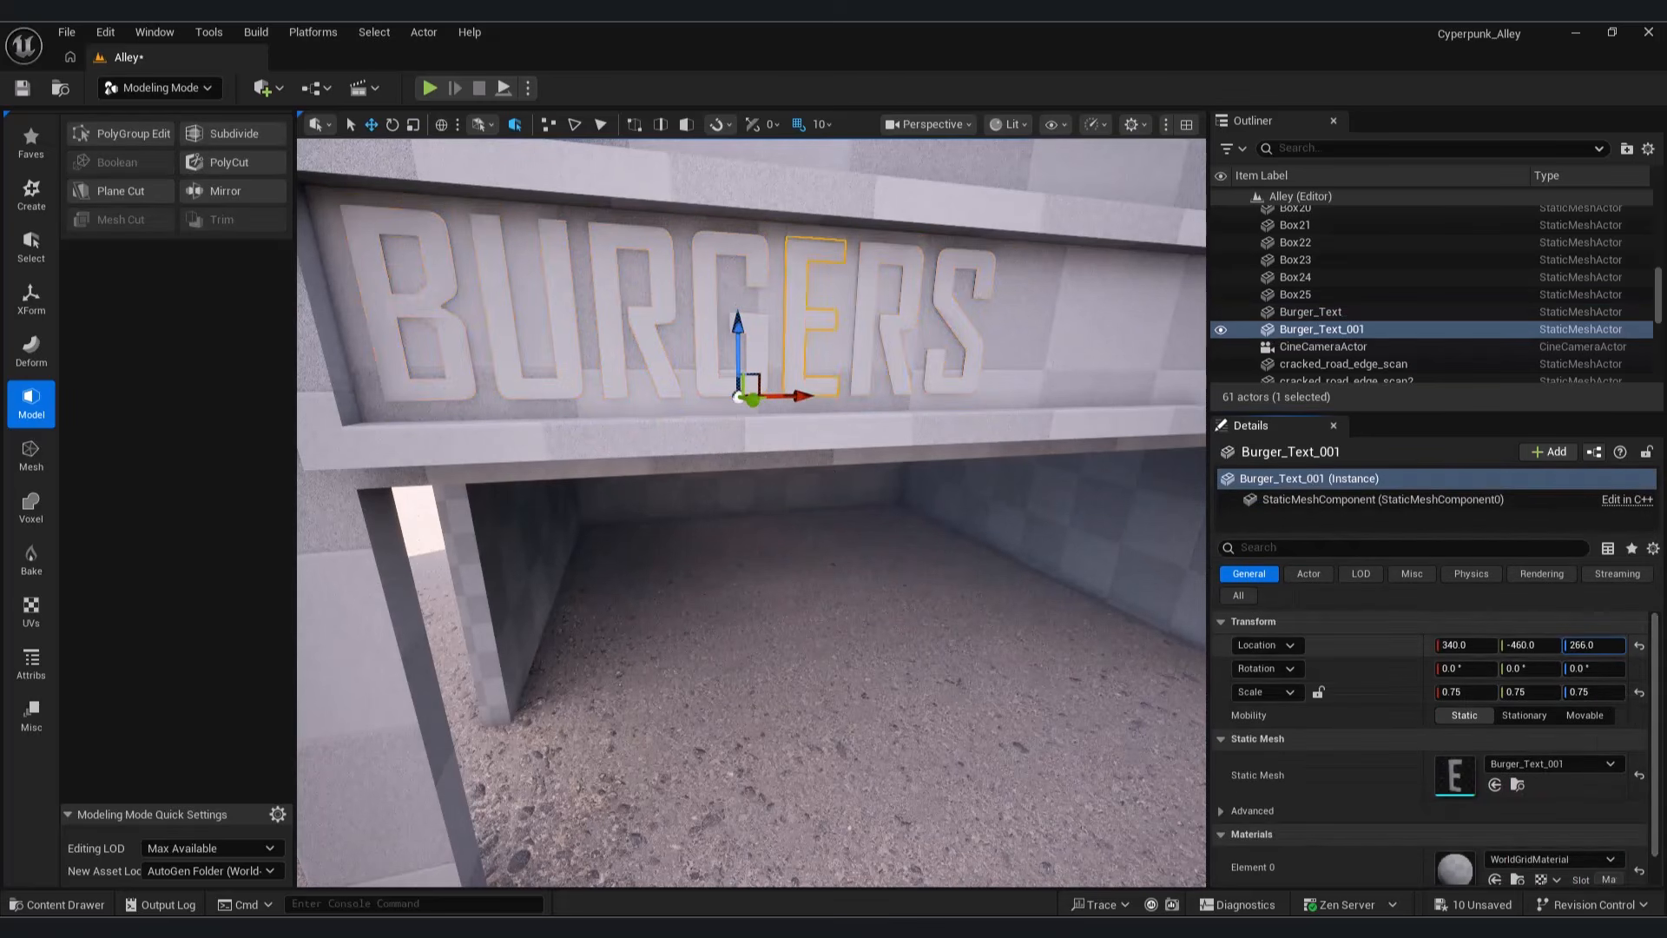
# Step: Offset the separate letter E from the rest of the word by setting its Y location to -457
pyautogui.moveTo(673, 532); pyautogui.dragTo(512, 513, button='right')
pyautogui.press('w')
pyautogui.press('a')
pyautogui.click(836, 426)
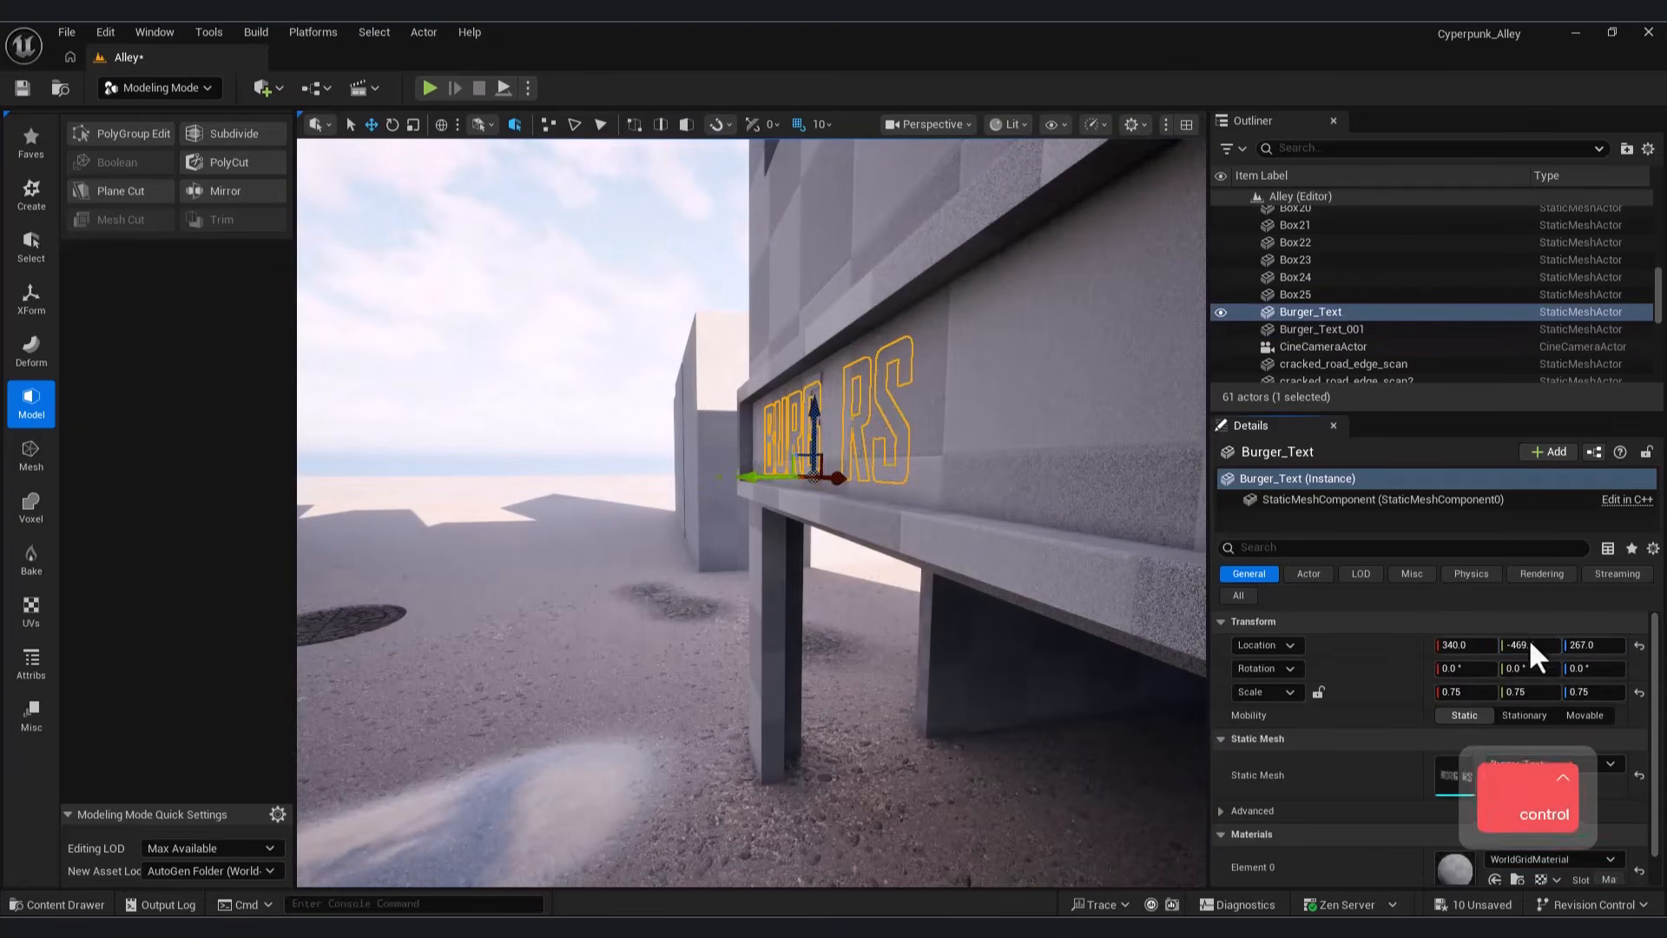
pyautogui.hotkey('ctrl', 'z')
pyautogui.click(1012, 393)
pyautogui.click(811, 424)
pyautogui.moveTo(811, 423); pyautogui.dragTo(763, 534, button='right')
pyautogui.press('w')
pyautogui.press('s')
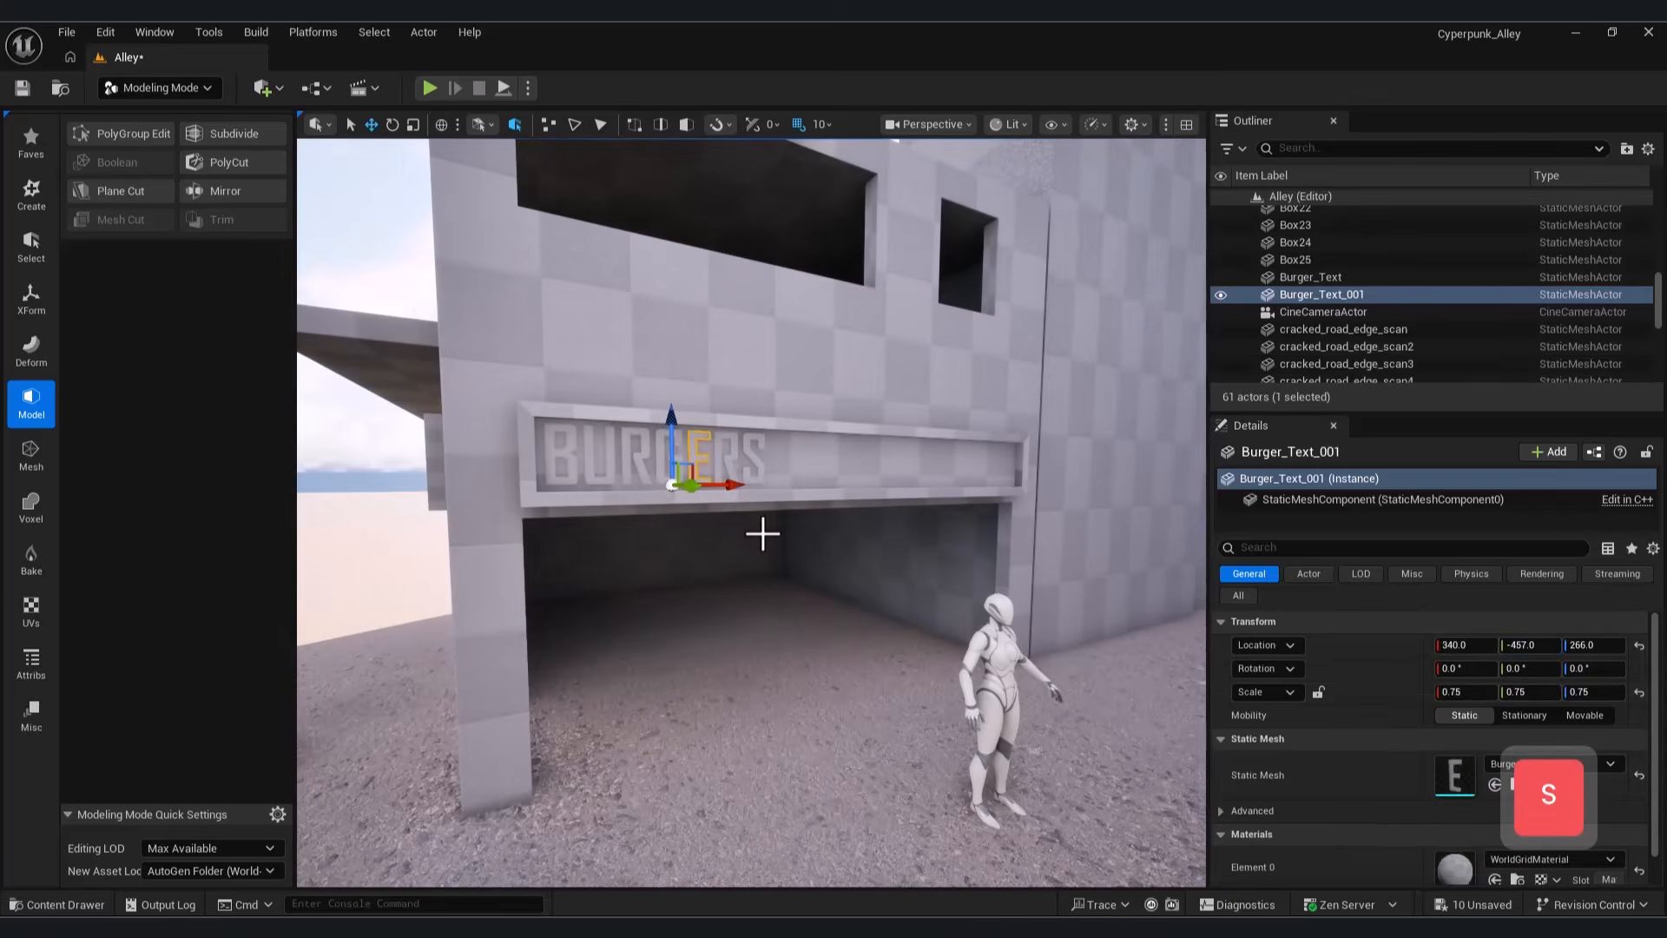
# Step: Create a new material in the Asset folder and open it for editing
pyautogui.click(98, 903)
pyautogui.rightClick(1009, 695)
pyautogui.moveTo(1010, 695)
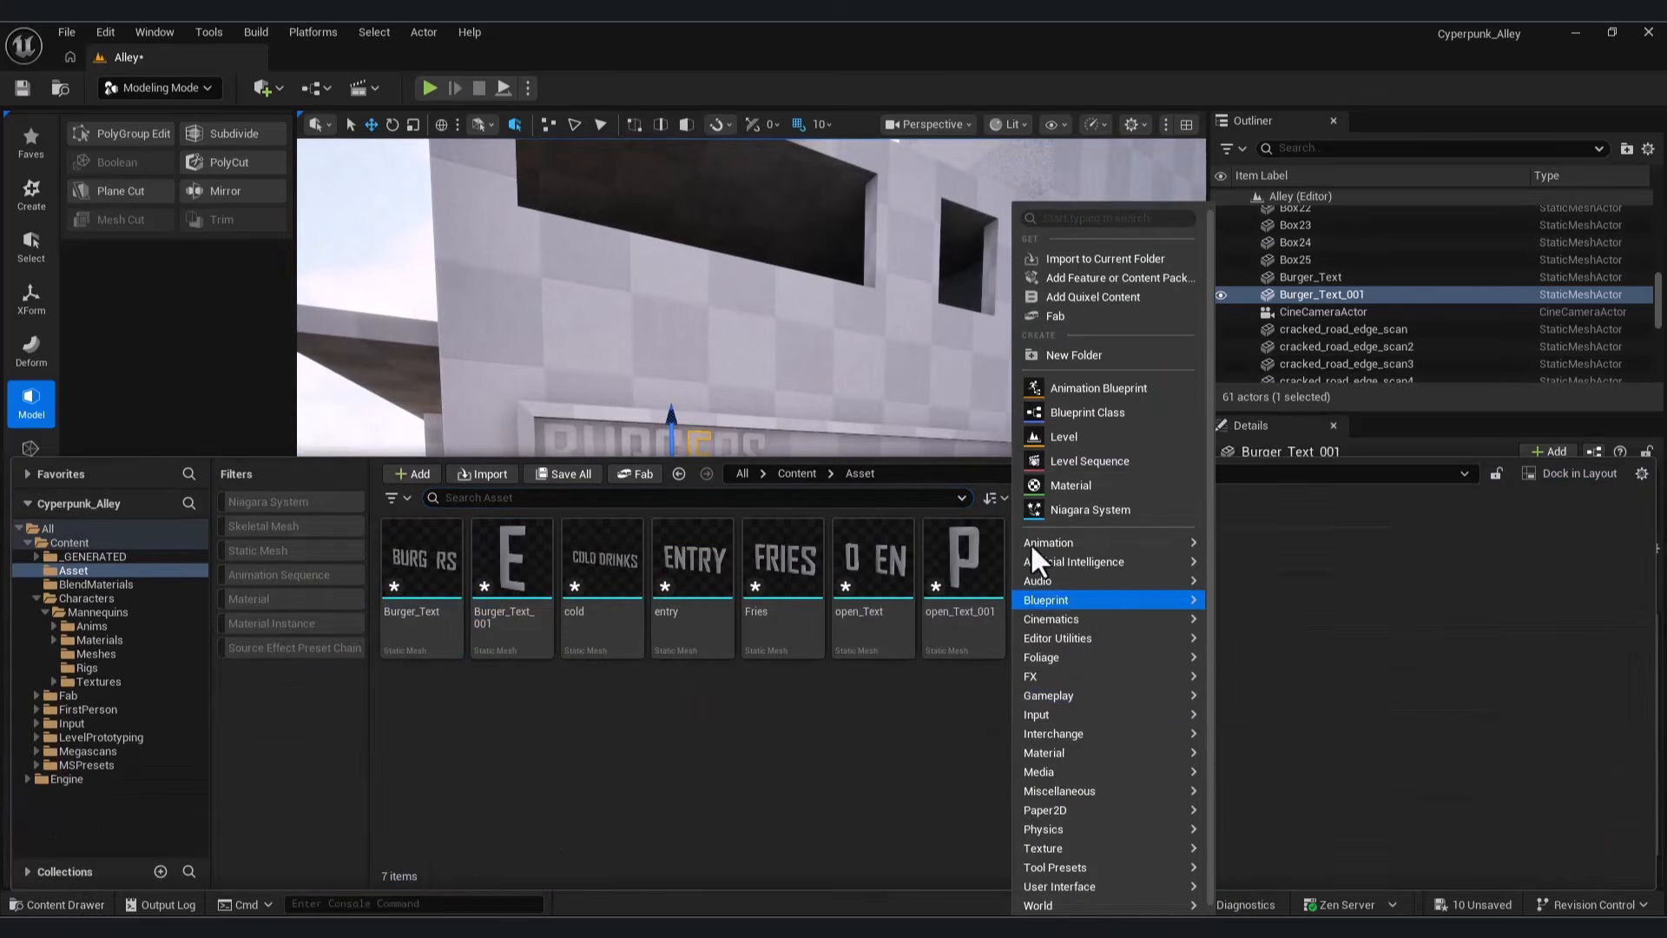
pyautogui.click(1072, 487)
pyautogui.doubleClick(868, 564)
# Step: Set the material's base color to a dark orange-brown
pyautogui.scroll(4, 1278, 487)
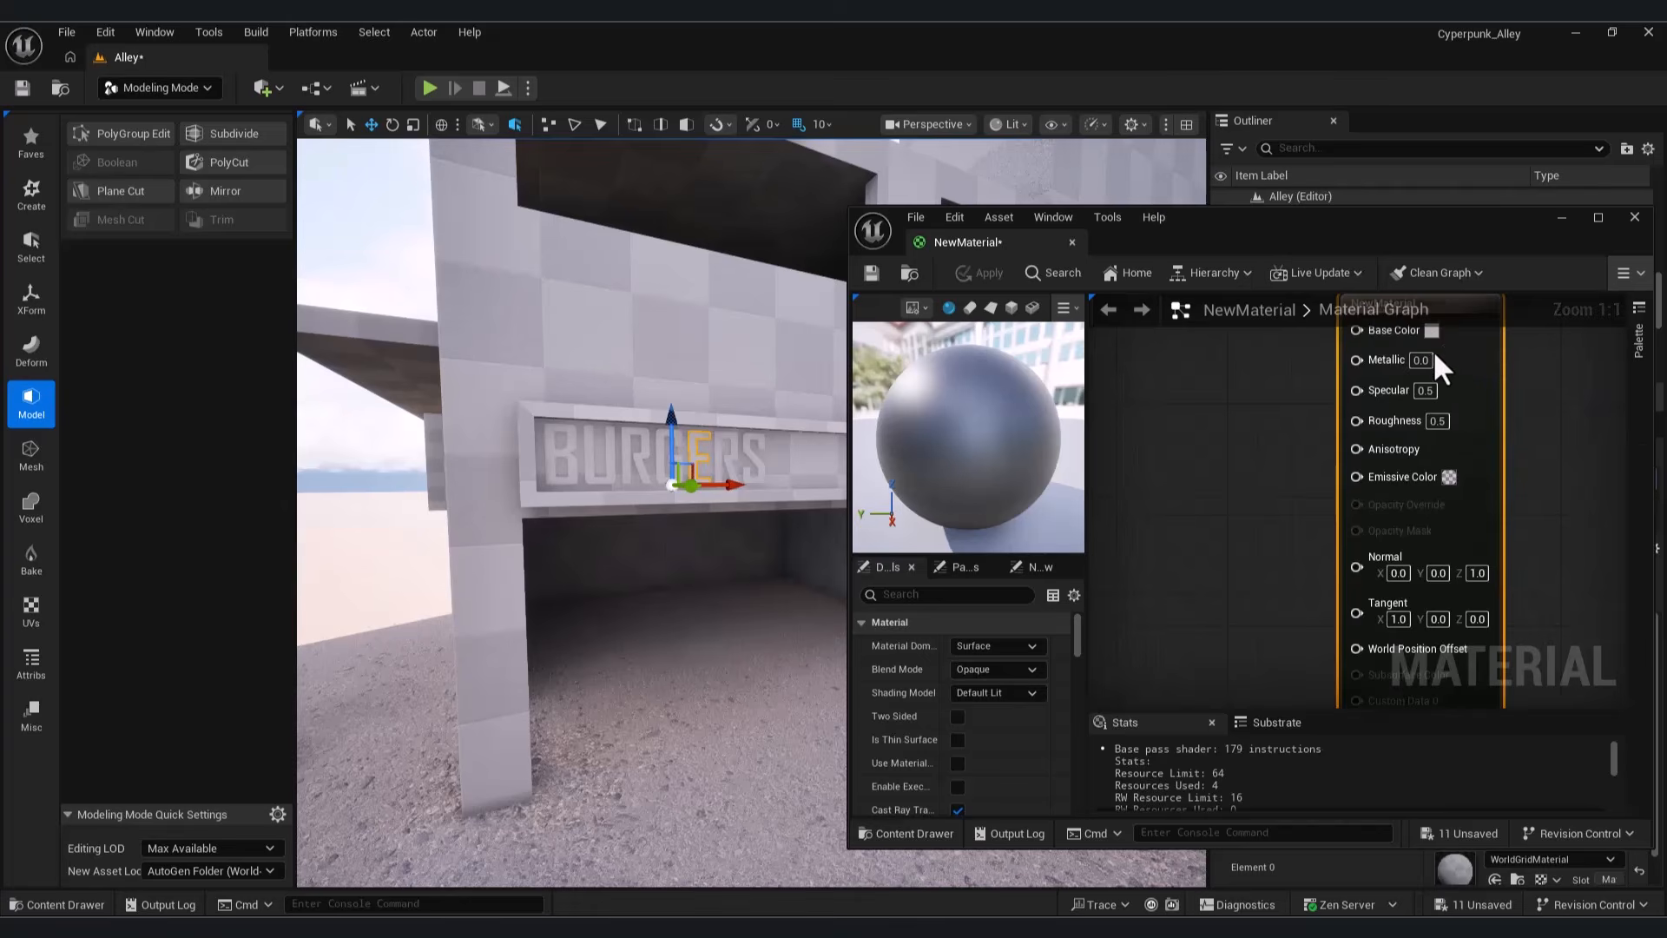
pyautogui.click(1430, 331)
pyautogui.moveTo(1178, 468); pyautogui.dragTo(1201, 476)
pyautogui.moveTo(1252, 419); pyautogui.dragTo(1252, 389)
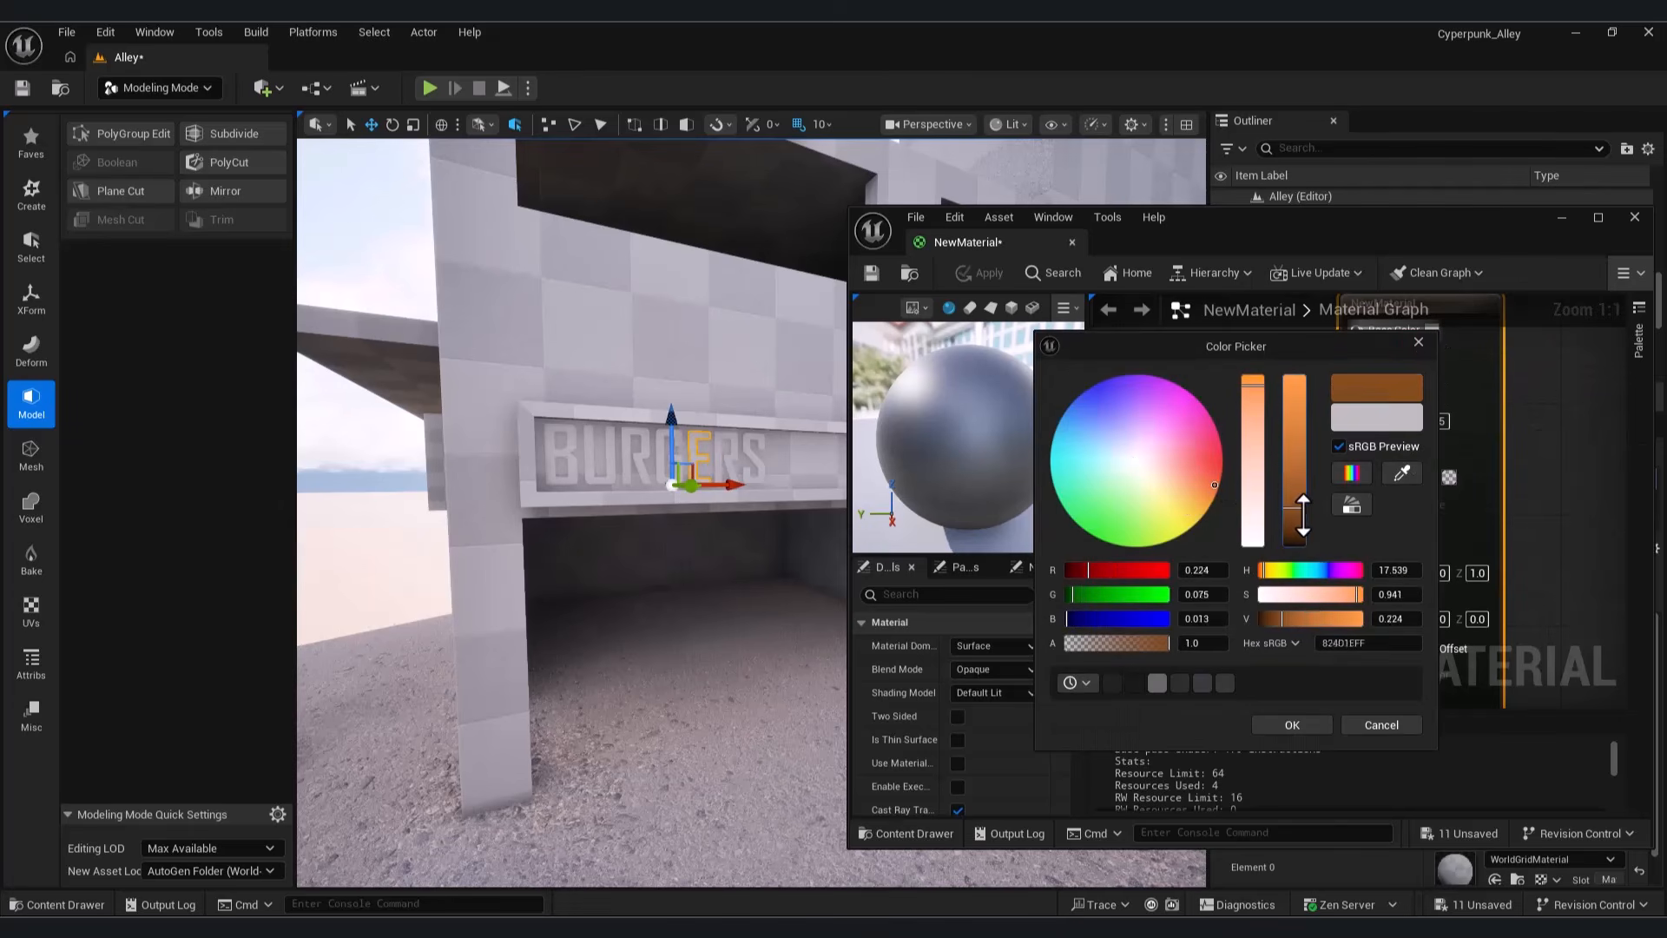
pyautogui.click(1291, 724)
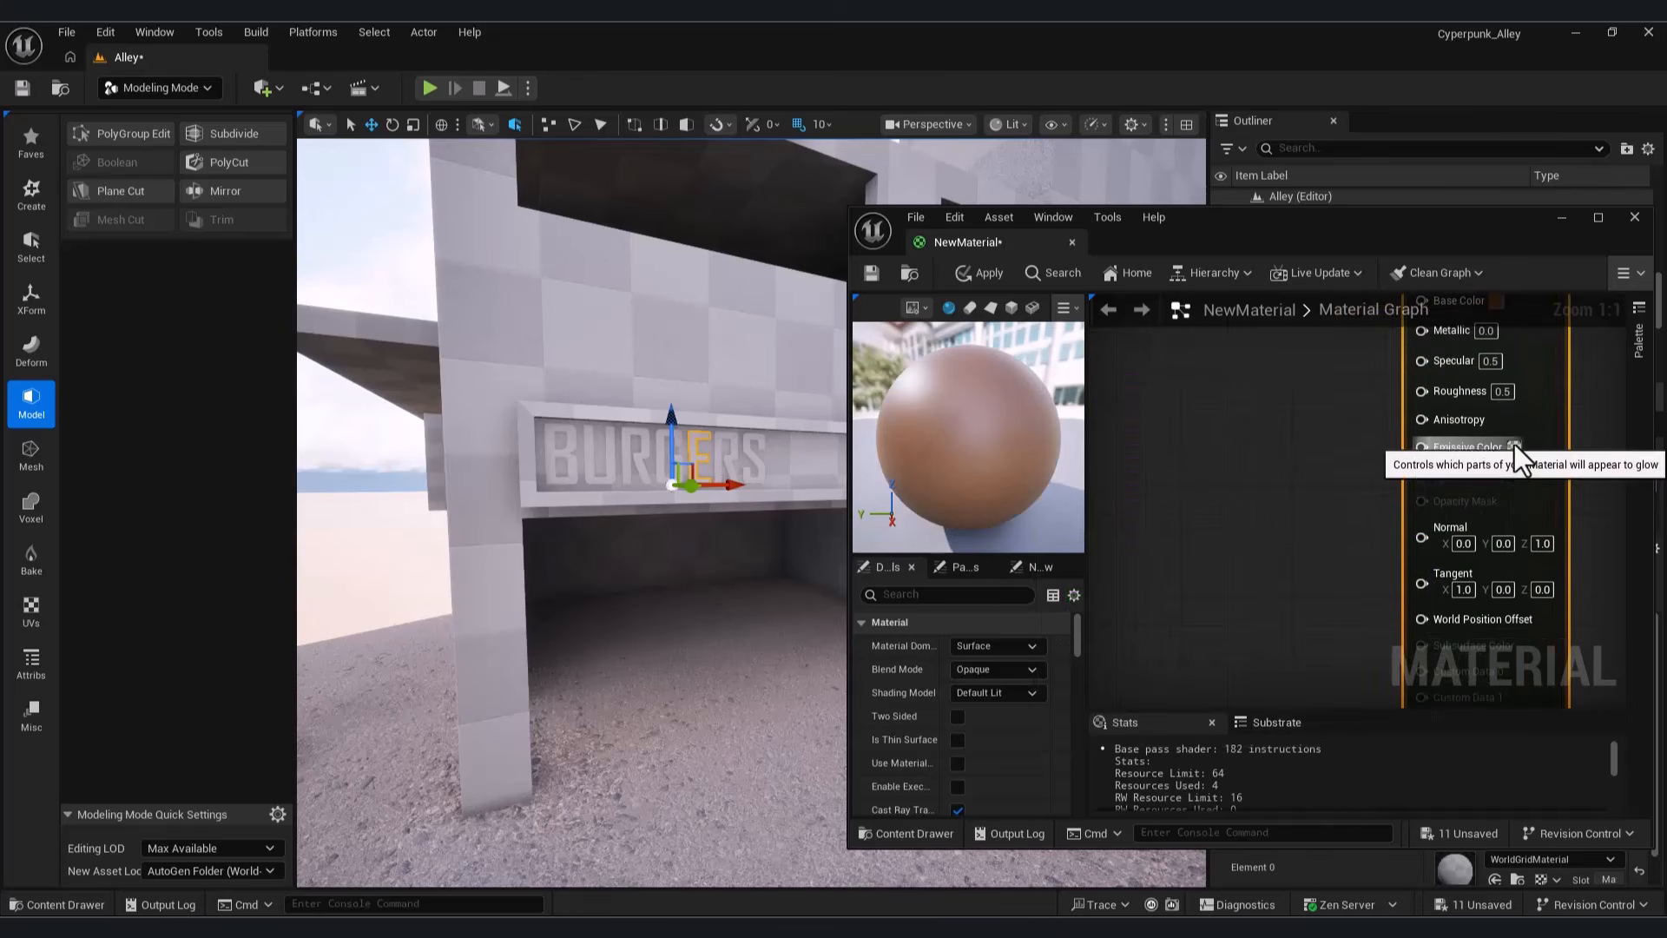
# Step: Set the material's emissive color to pure red with R 1.0, G 0.0 and B 0.0
pyautogui.click(1514, 446)
pyautogui.moveTo(1226, 661); pyautogui.dragTo(1251, 659)
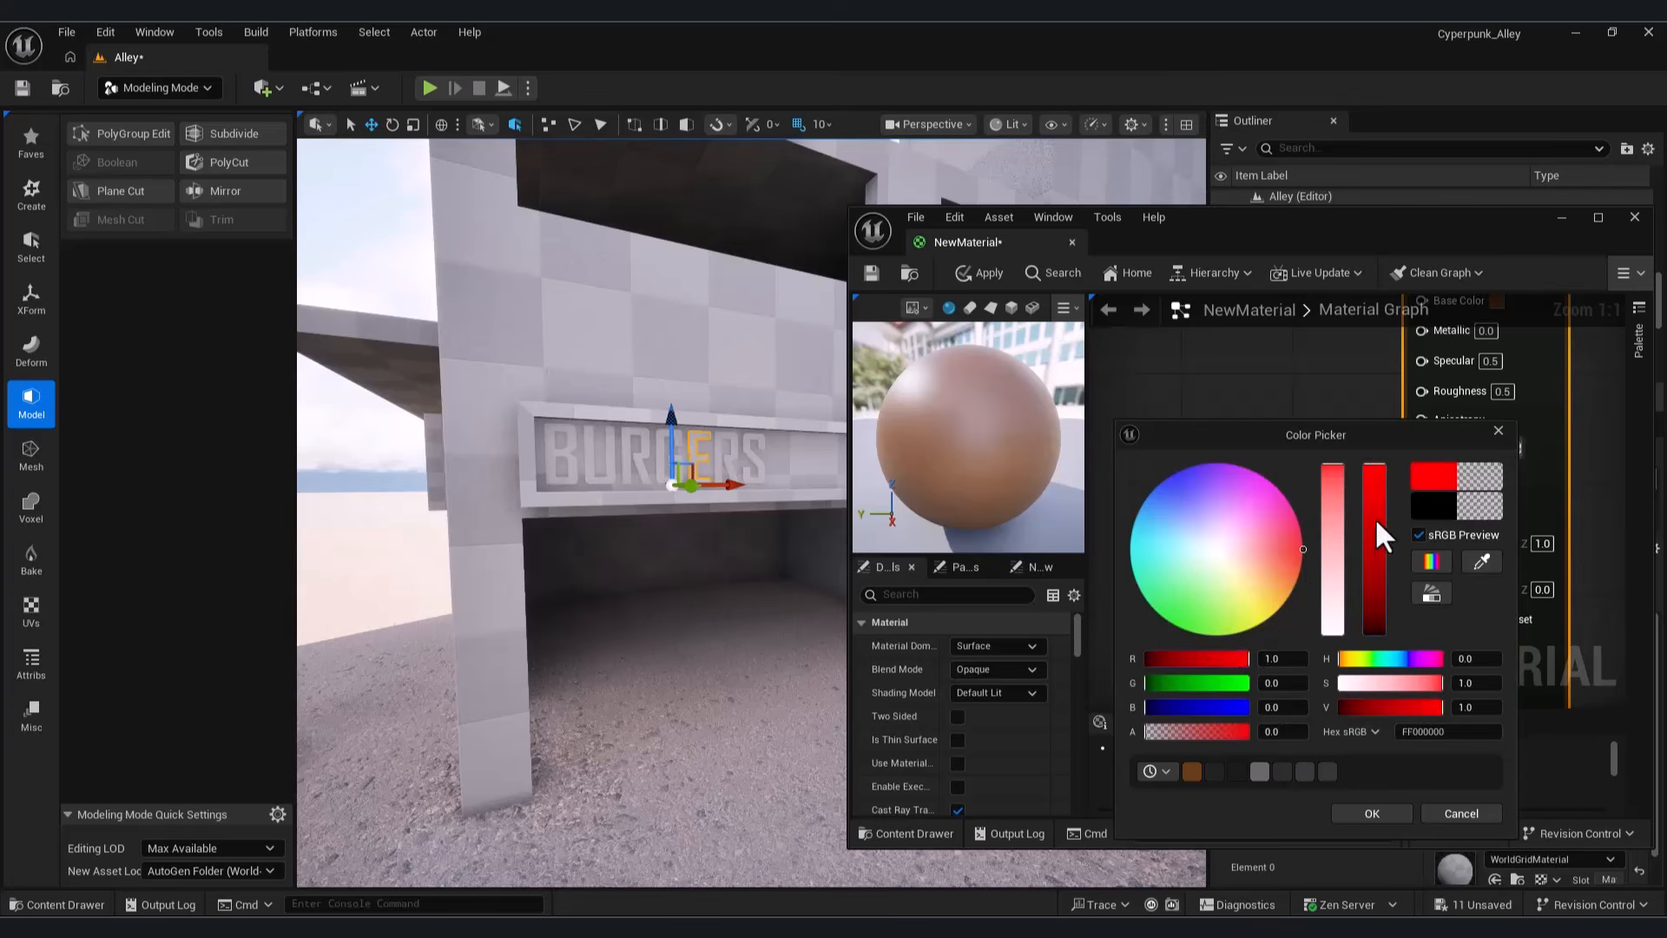
pyautogui.click(1371, 812)
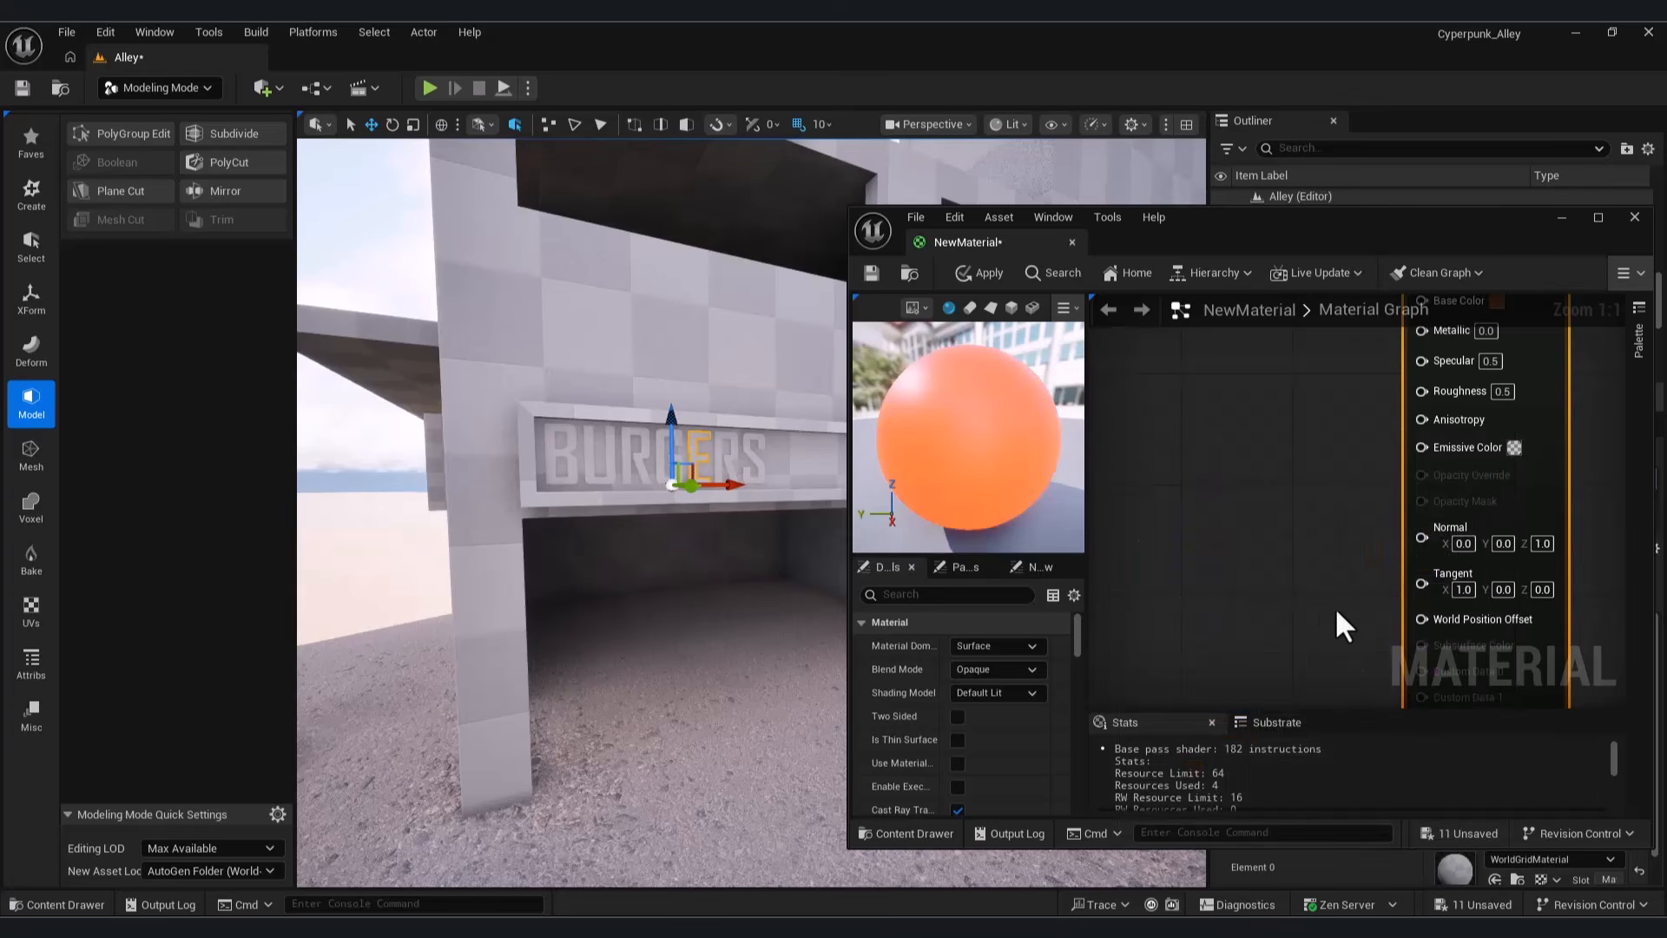
# Step: Add a Constant node to the material graph beside the material inputs
pyautogui.click(1221, 476)
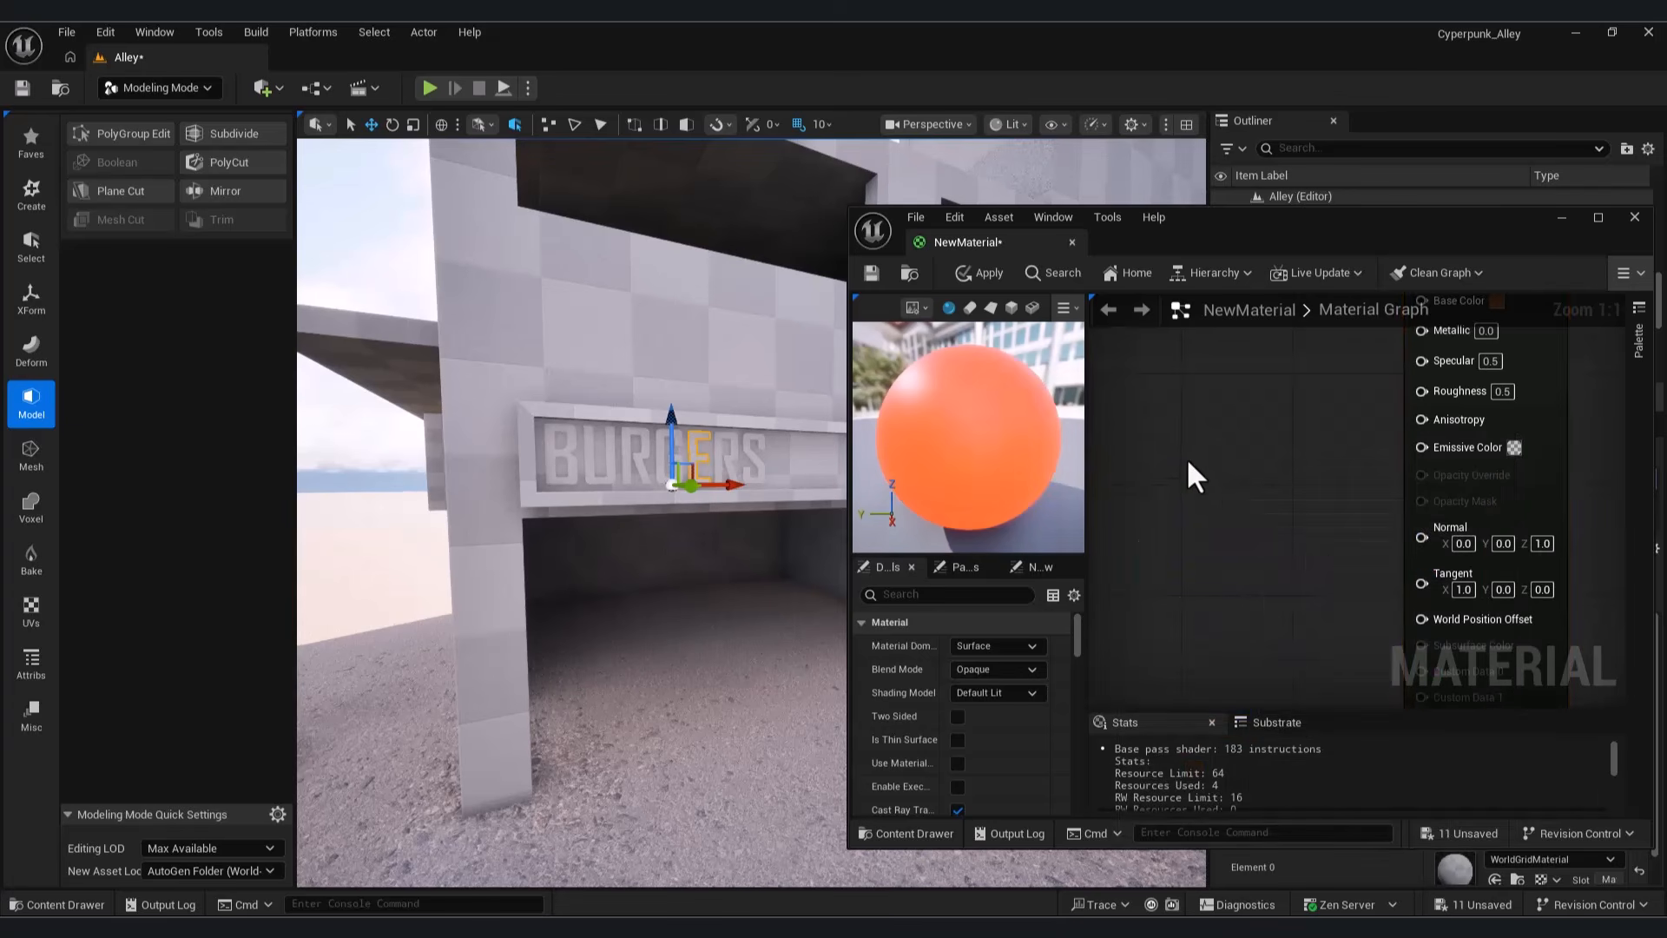
pyautogui.click(1200, 518)
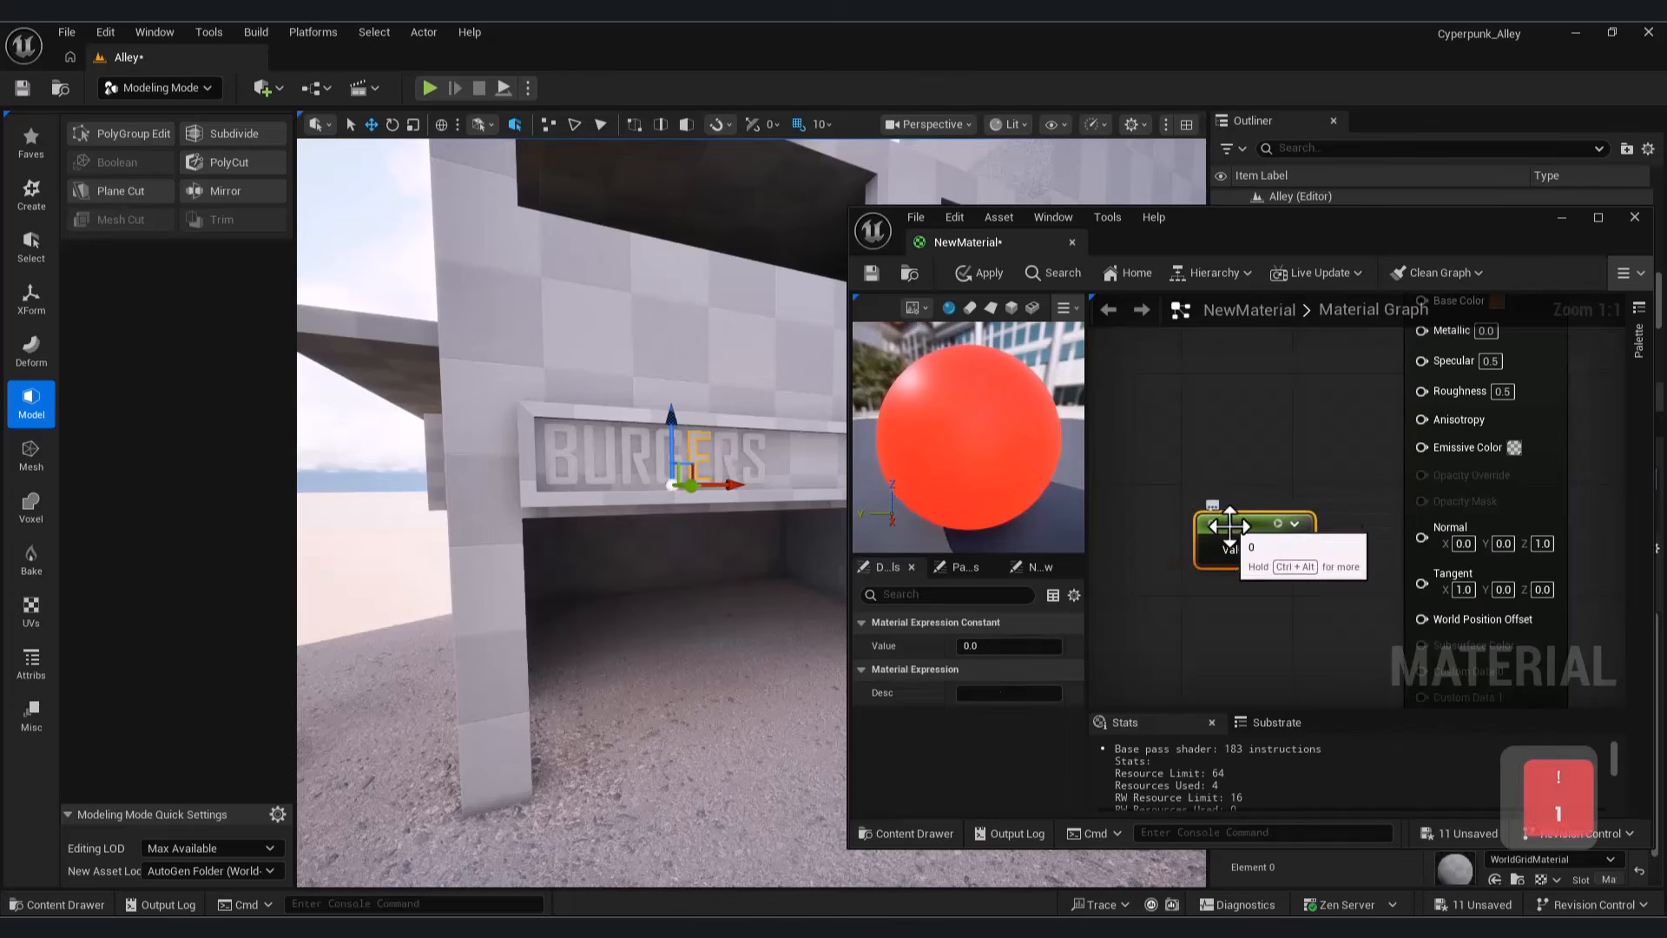
# Step: Connect the Constant node to the material's Emissive Color input and set its value to 5
pyautogui.moveTo(1237, 518); pyautogui.dragTo(1178, 557)
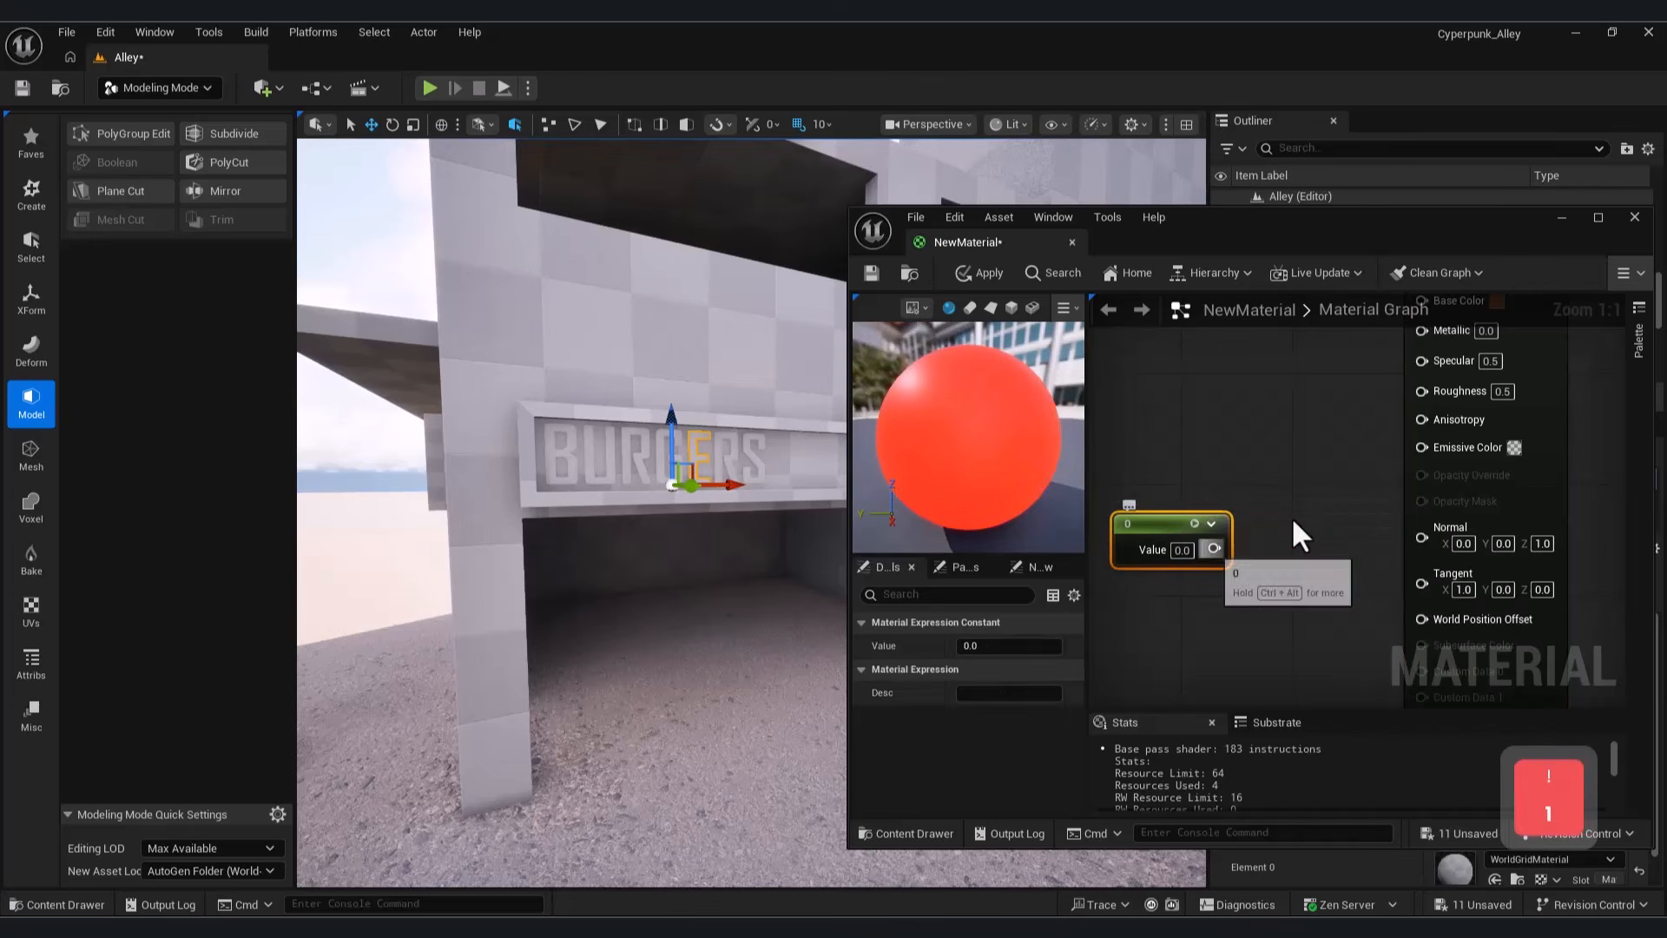
pyautogui.moveTo(1429, 451); pyautogui.dragTo(1424, 448)
pyautogui.click(1182, 550)
pyautogui.write('5')
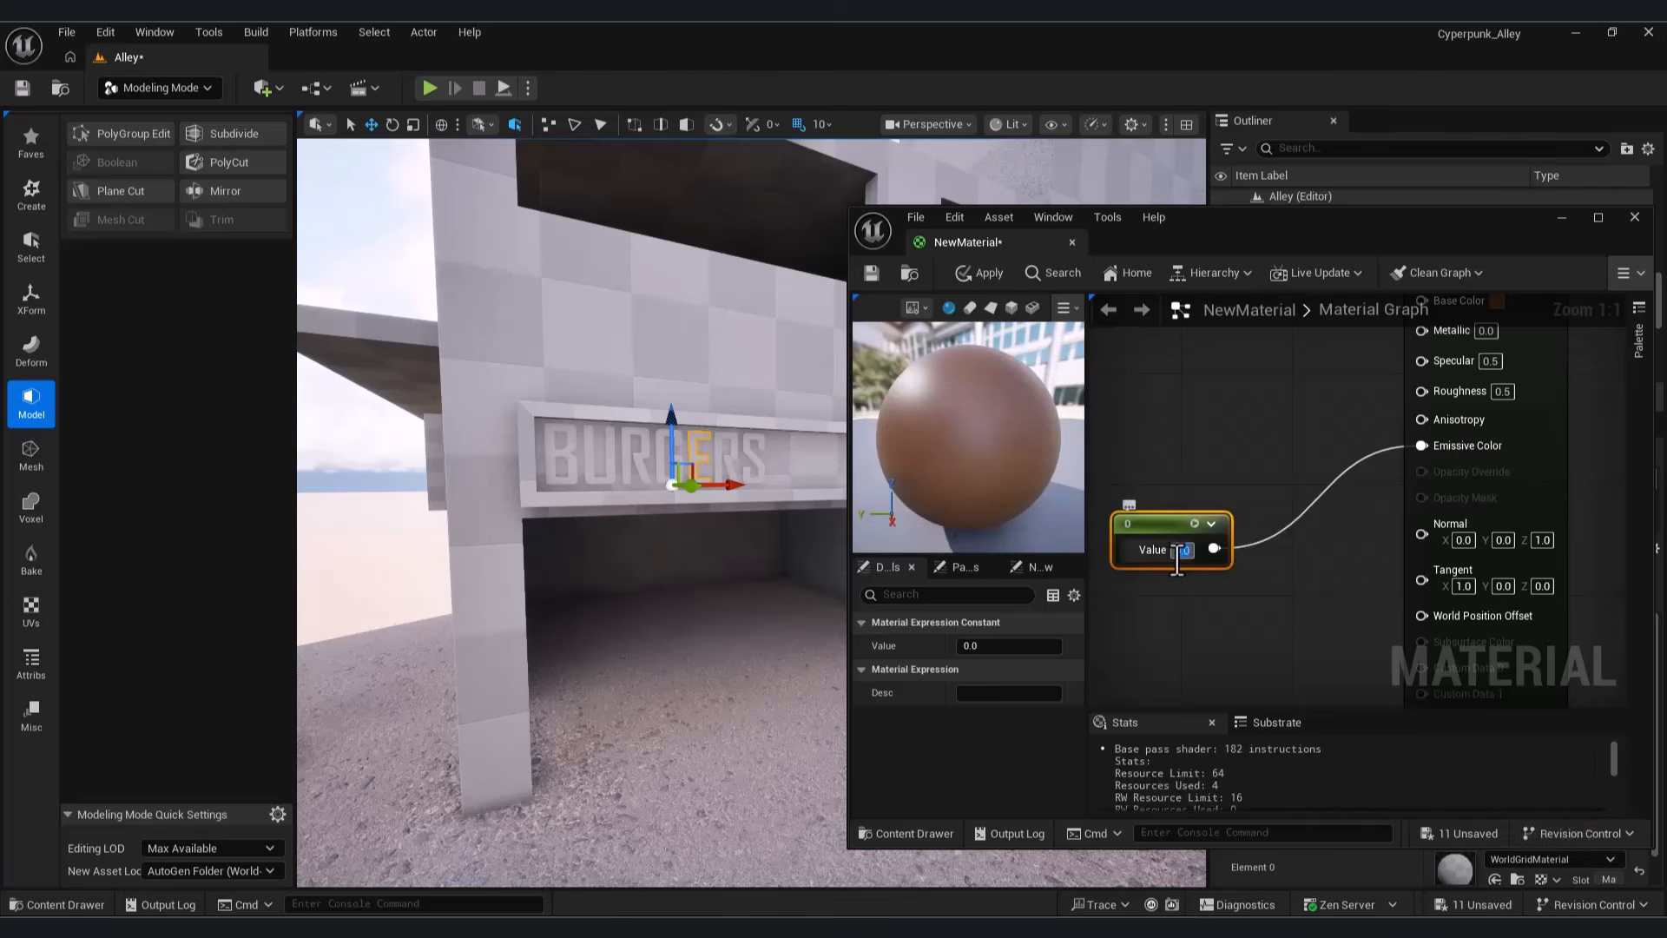
pyautogui.press('Return')
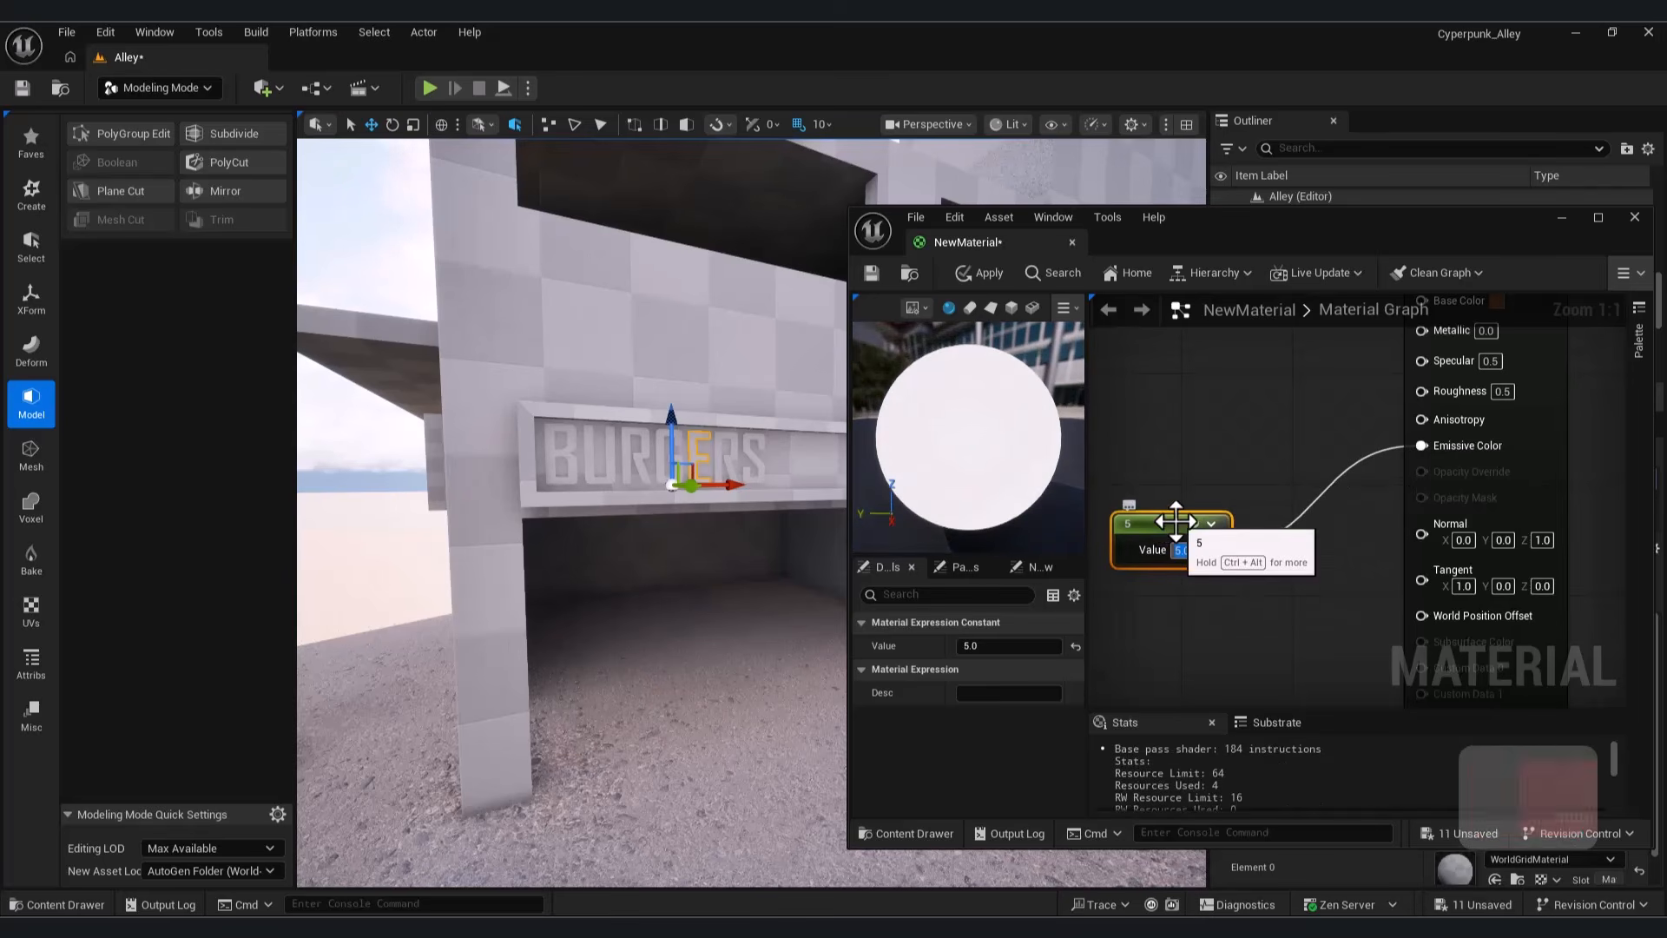
# Step: Move the Constant node lower in the graph and add a Constant3Vector node above it
pyautogui.moveTo(1164, 528); pyautogui.dragTo(1135, 598)
pyautogui.moveTo(1162, 507); pyautogui.dragTo(1262, 521, button='right')
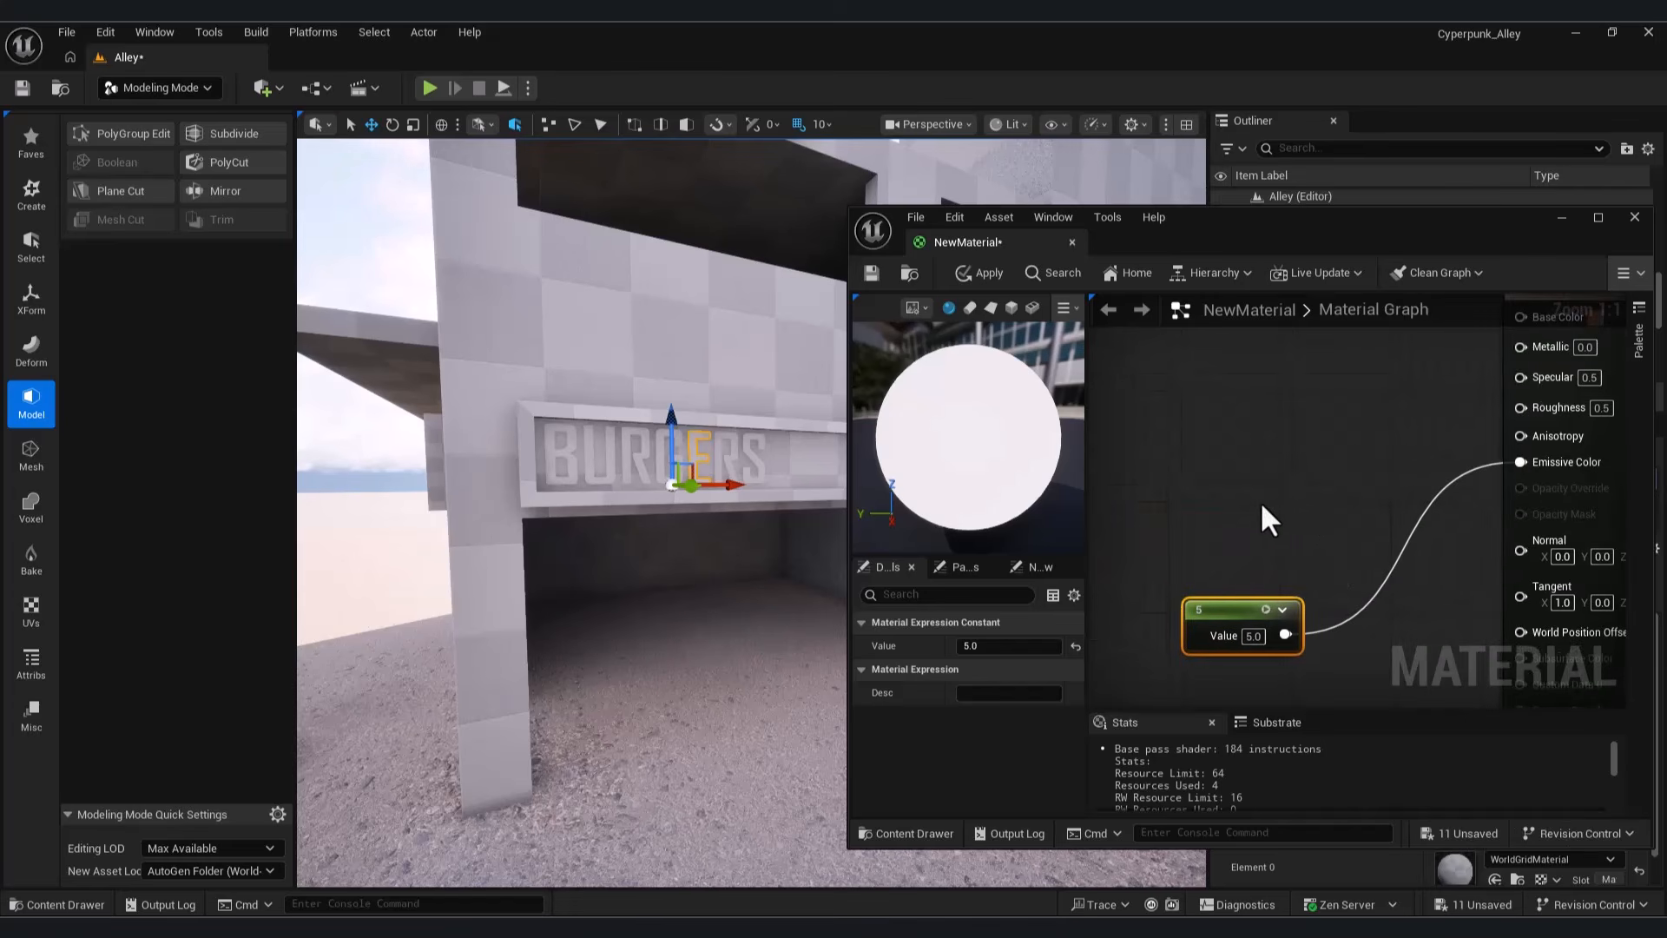
pyautogui.press('1')
pyautogui.click(1188, 455)
pyautogui.press('Delete')
pyautogui.press('3')
pyautogui.click(1191, 475)
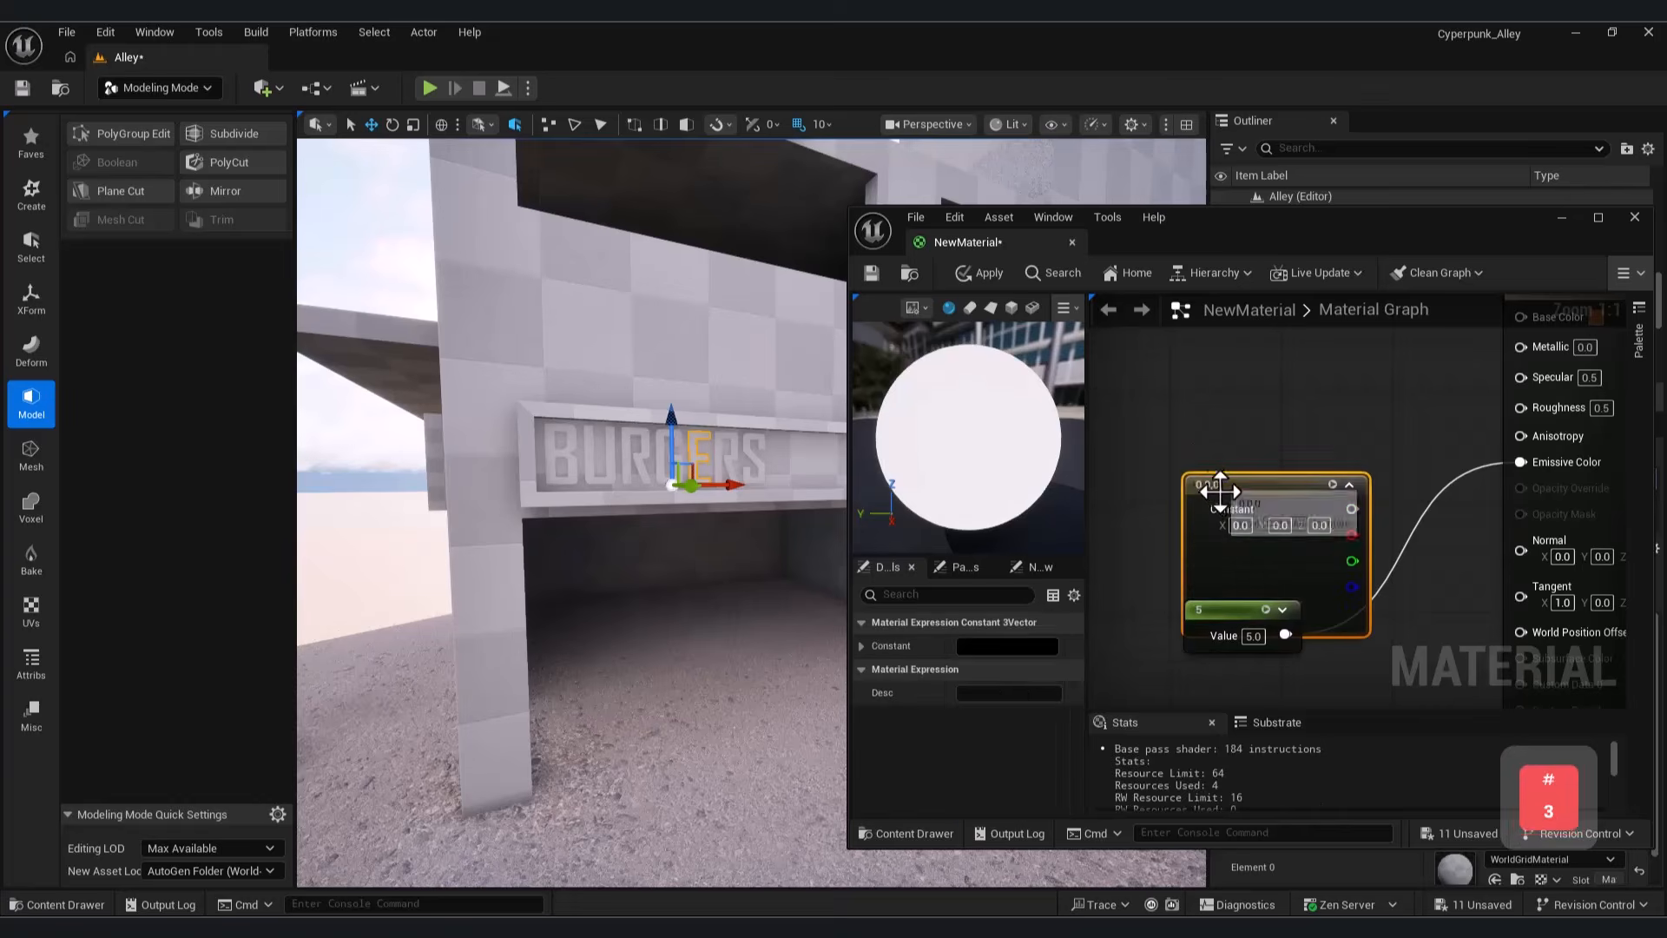
pyautogui.moveTo(1215, 485); pyautogui.dragTo(1117, 387)
# Step: Set the Constant3Vector's color to pure red with values 1, 0, 0
pyautogui.doubleClick(1137, 509)
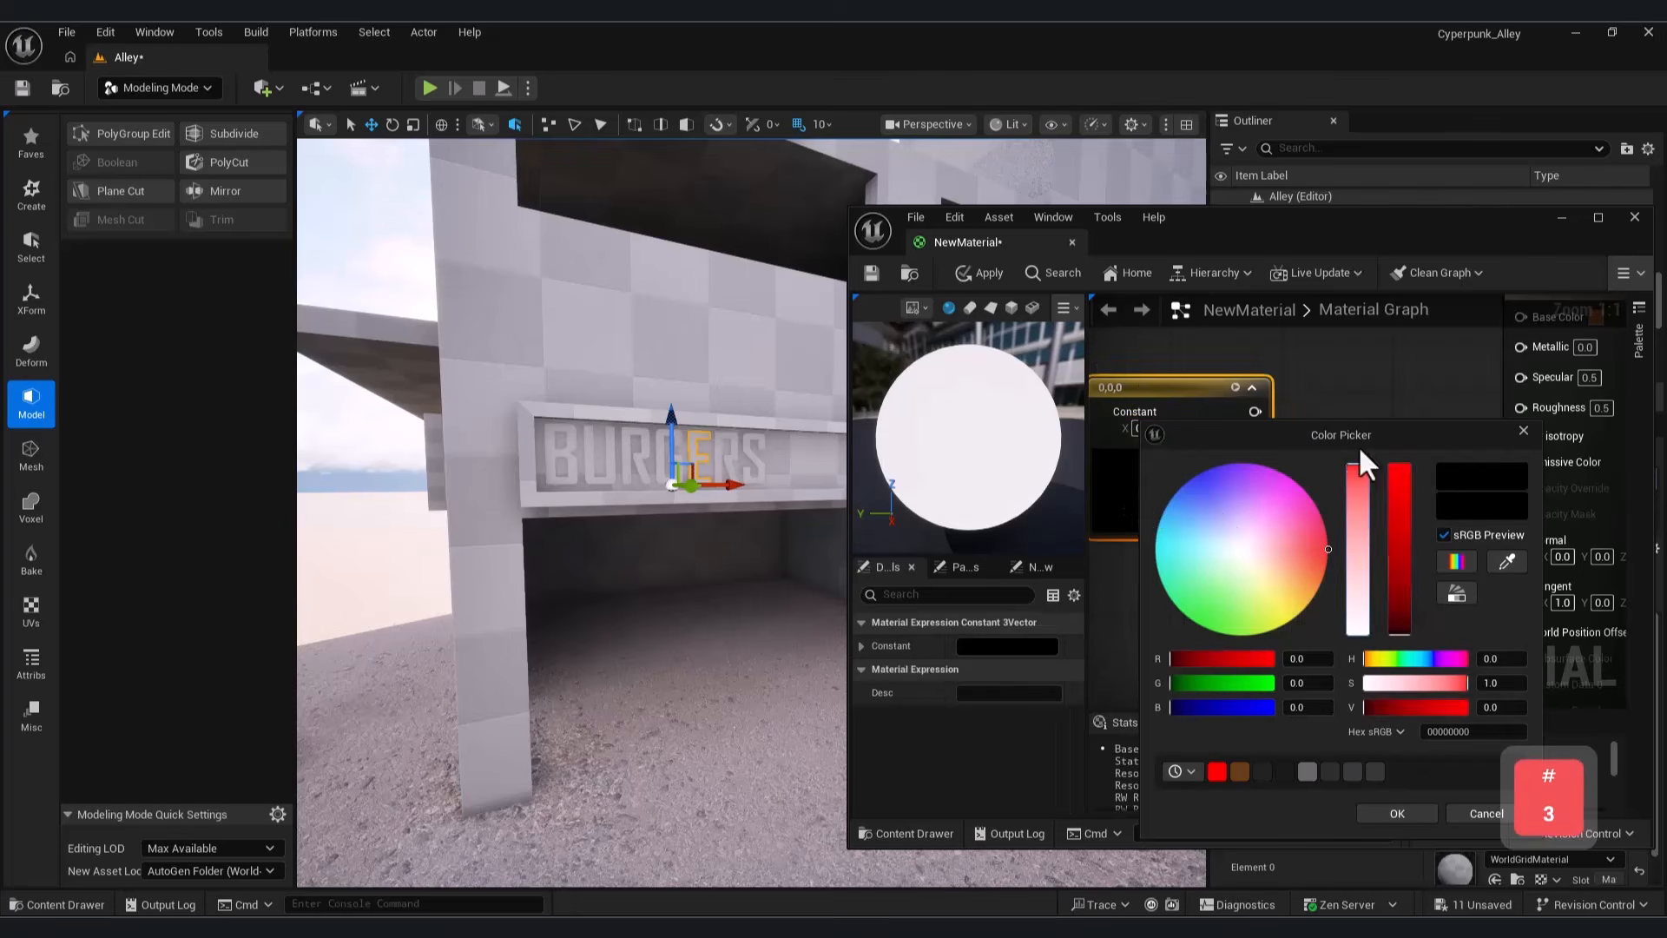
pyautogui.moveTo(1355, 444); pyautogui.dragTo(1355, 441)
pyautogui.moveTo(1399, 479); pyautogui.dragTo(1398, 453)
pyautogui.click(1394, 813)
# Step: Multiply the red Constant3Vector by the Constant and feed the Multiply result into Emissive Color
pyautogui.moveTo(1255, 412); pyautogui.dragTo(1313, 446)
pyautogui.write('mul')
pyautogui.click(1378, 564)
pyautogui.moveTo(1286, 634); pyautogui.dragTo(1523, 465)
pyautogui.keyDown('alt'); pyautogui.click(1521, 463); pyautogui.keyUp('alt')
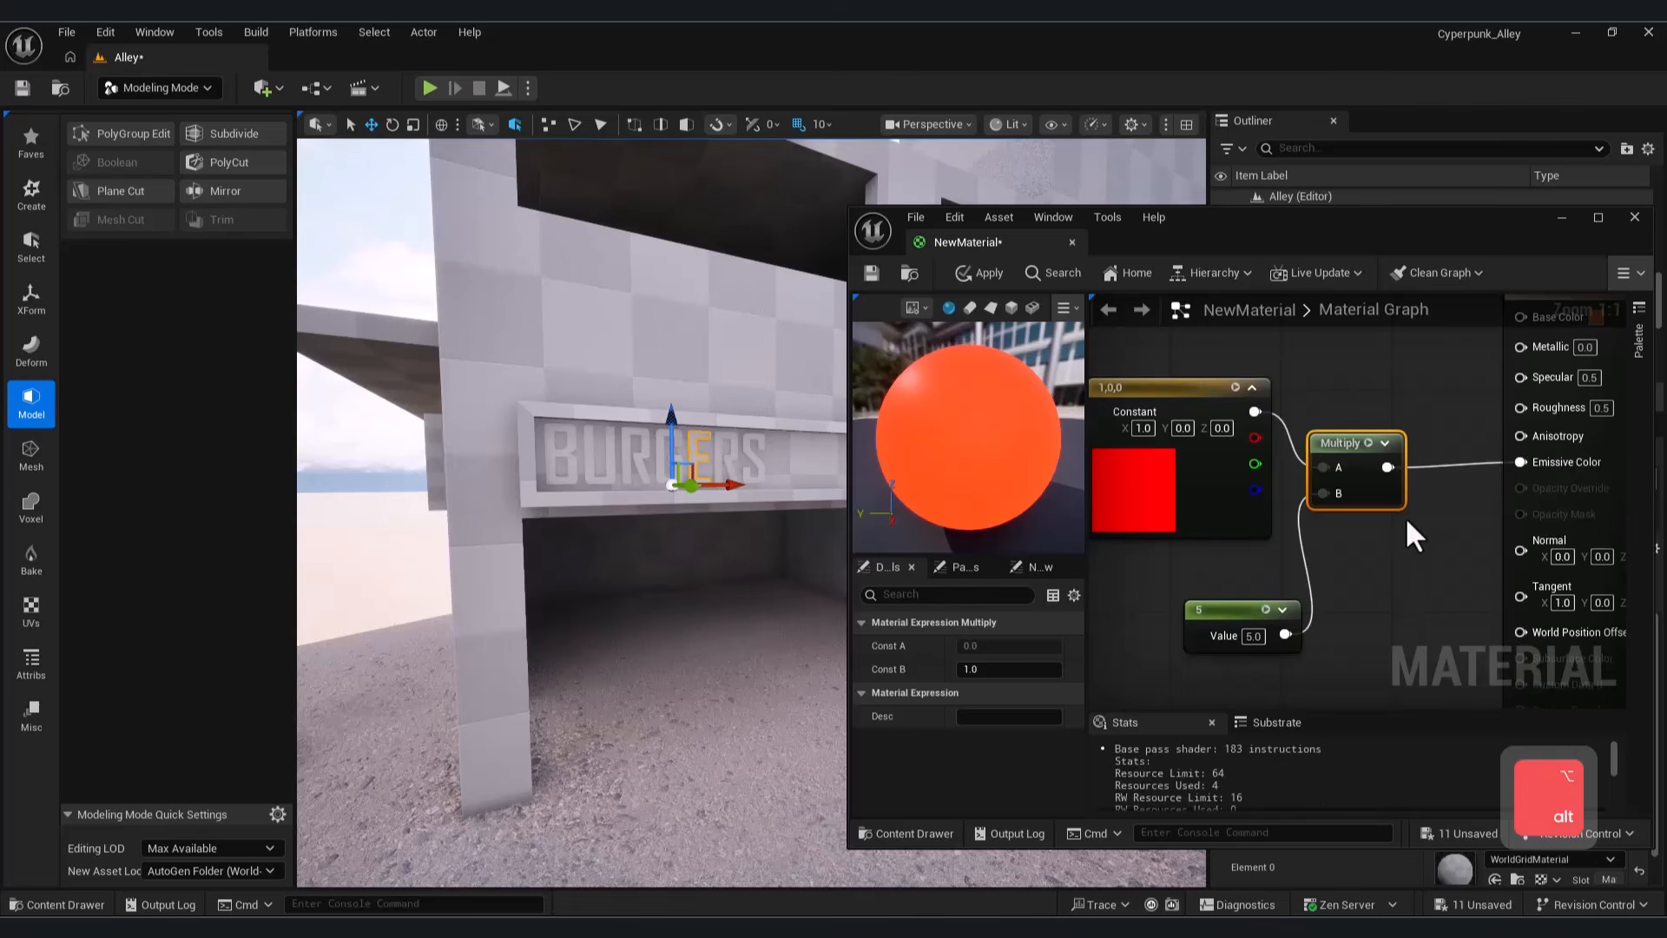
# Step: Set the Constant multiplier to 20, save the material and return to the level
pyautogui.write('20')
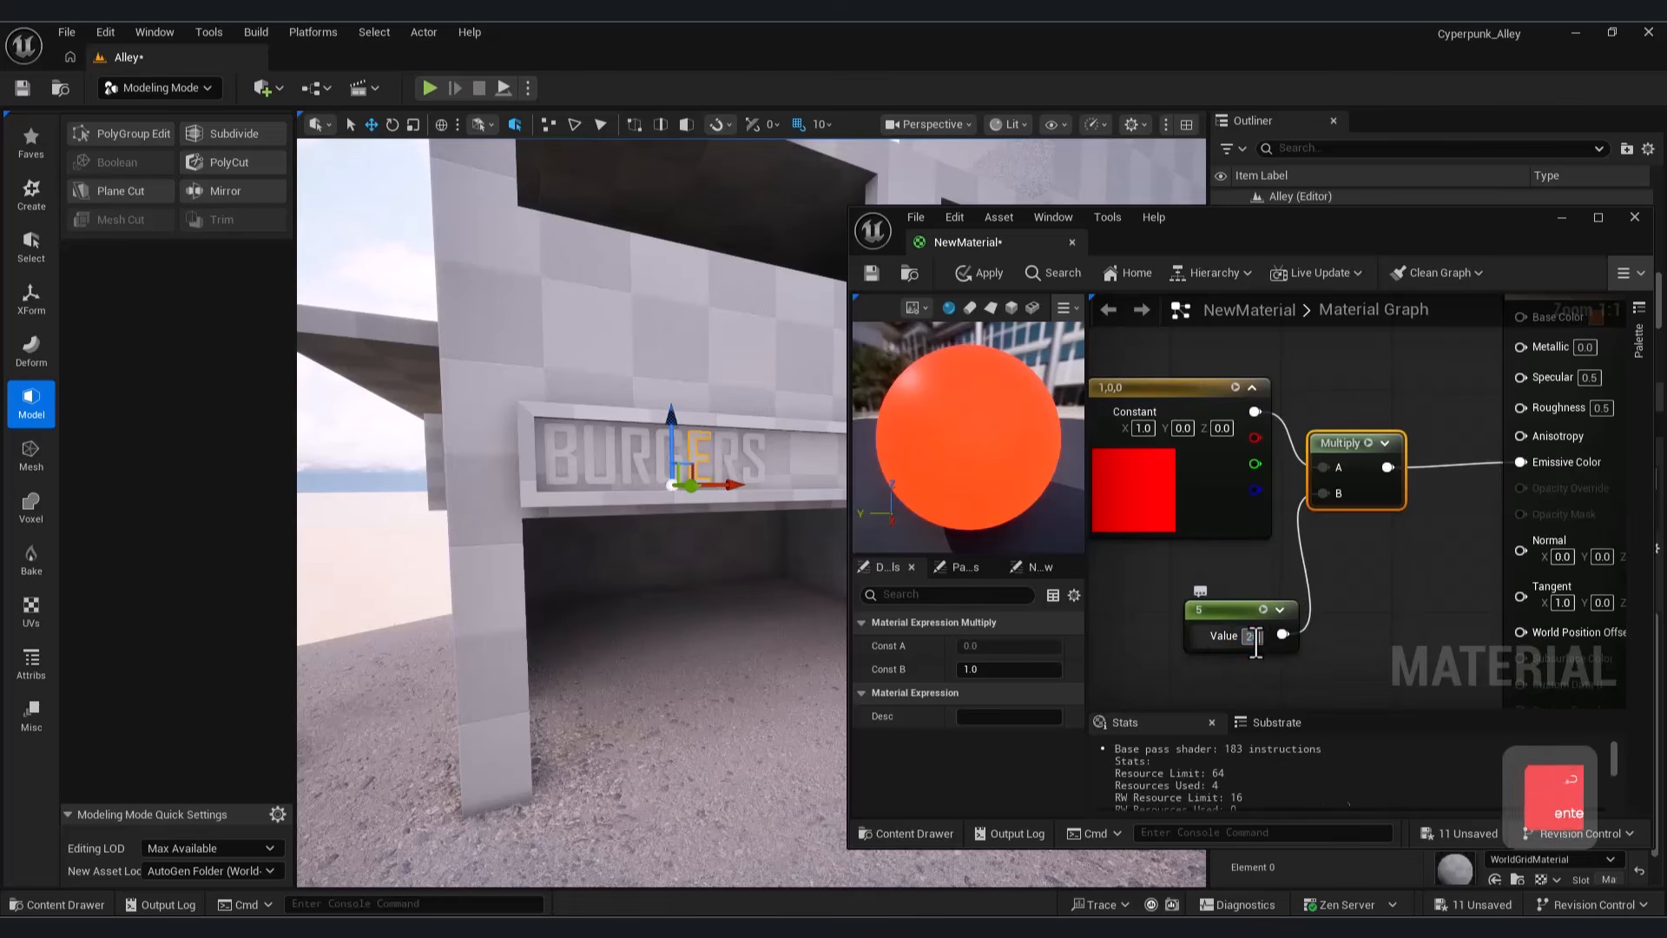
pyautogui.press('Return')
pyautogui.click(874, 276)
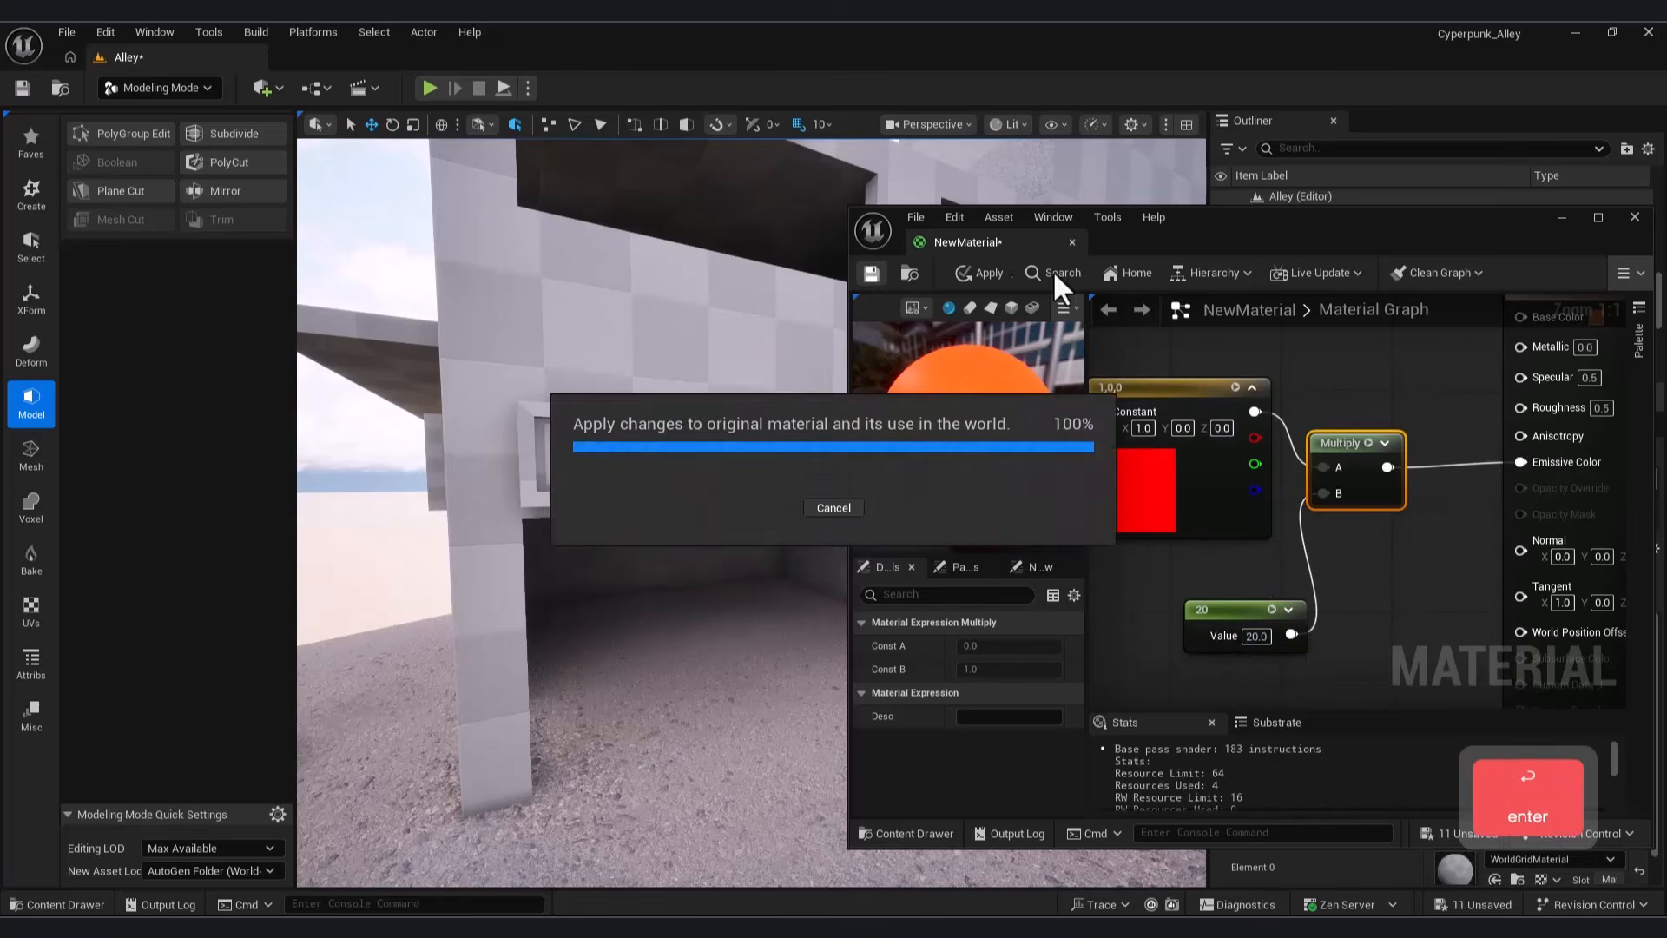
pyautogui.click(1561, 218)
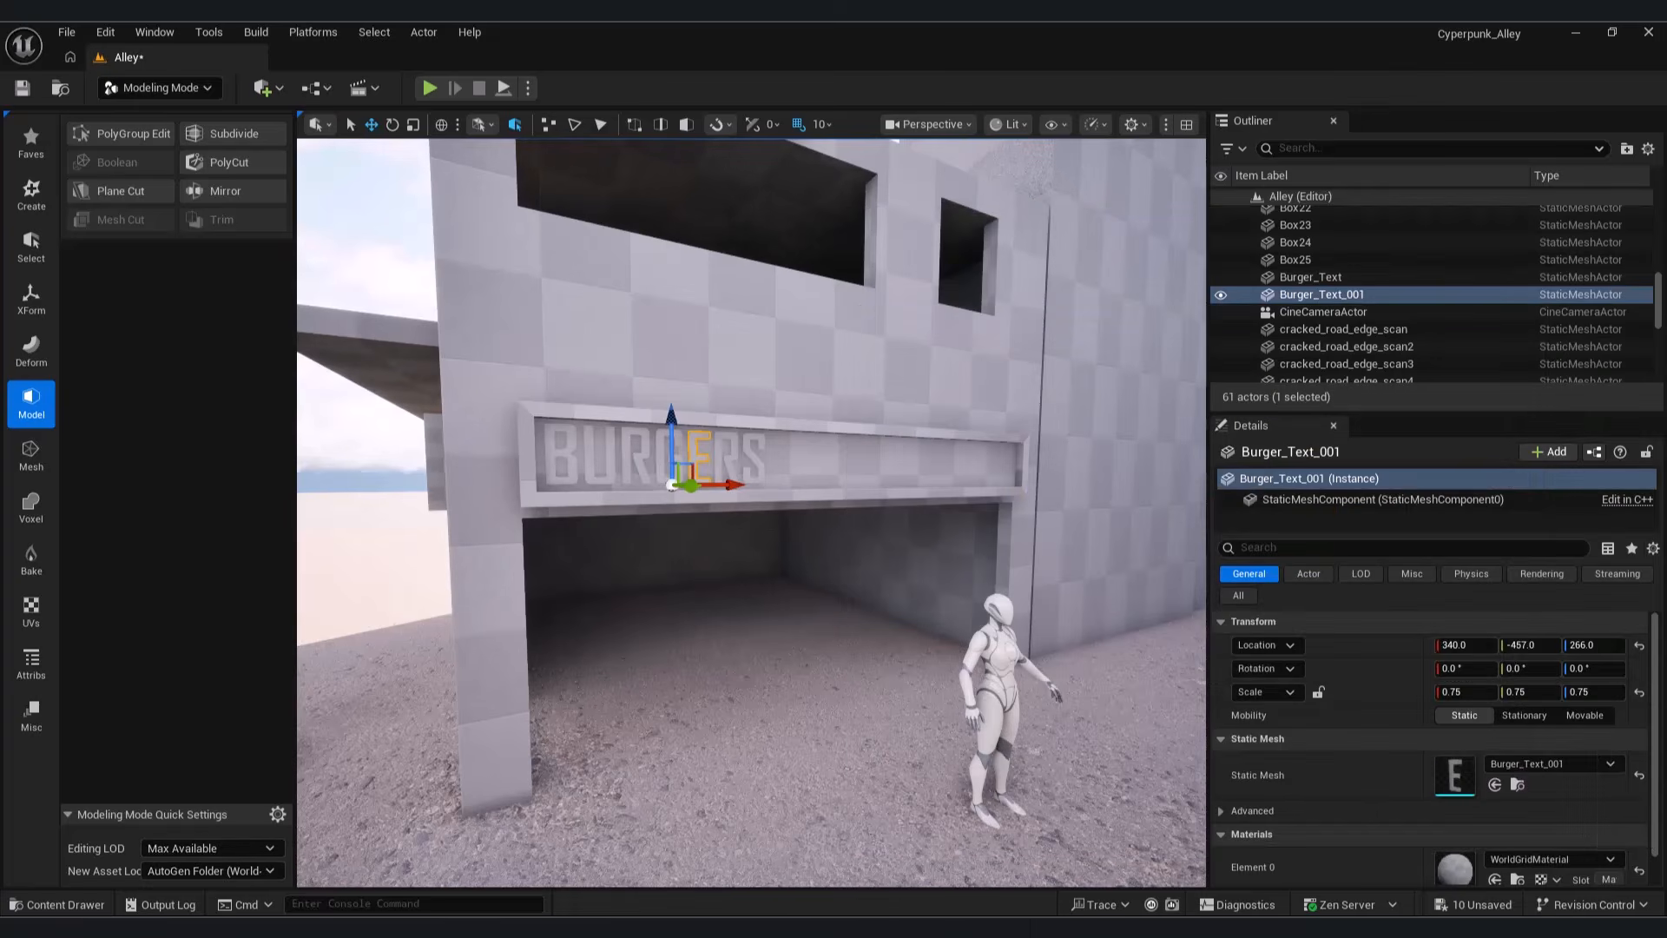
# Step: Apply NewMaterial to the letter E and to the remaining BURGERS lettering on the sign
pyautogui.click(56, 904)
pyautogui.click(85, 905)
pyautogui.scroll(-1, 1495, 797)
pyautogui.click(1500, 847)
pyautogui.click(630, 470)
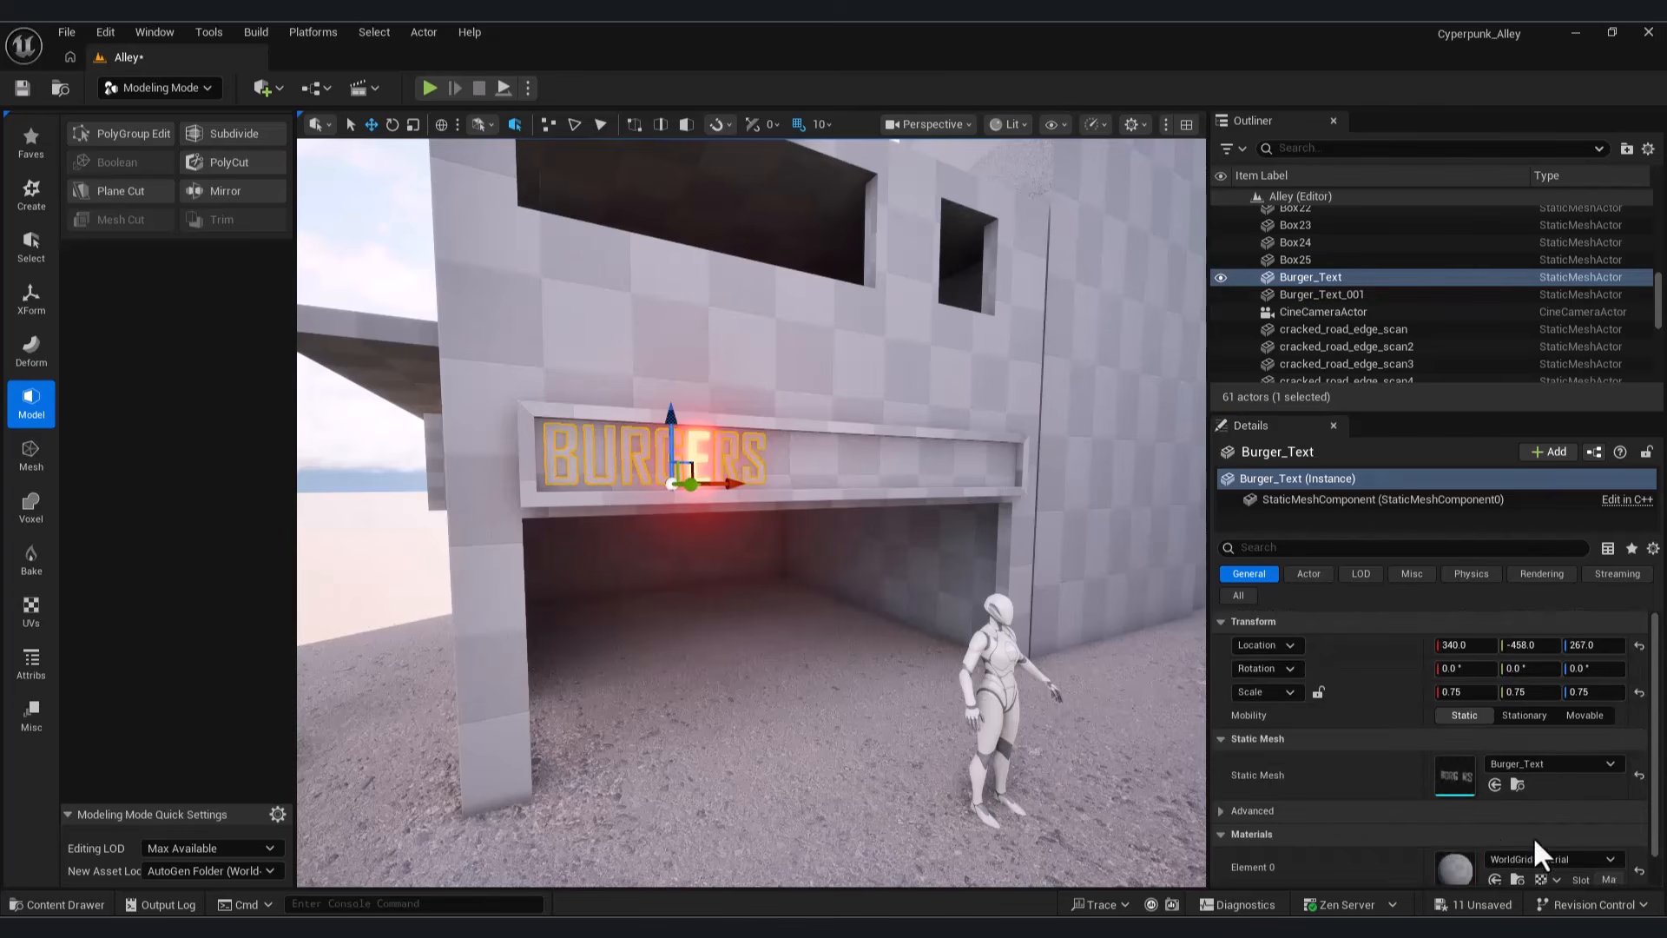
pyautogui.scroll(-1, 1520, 844)
pyautogui.click(1495, 846)
pyautogui.click(882, 695)
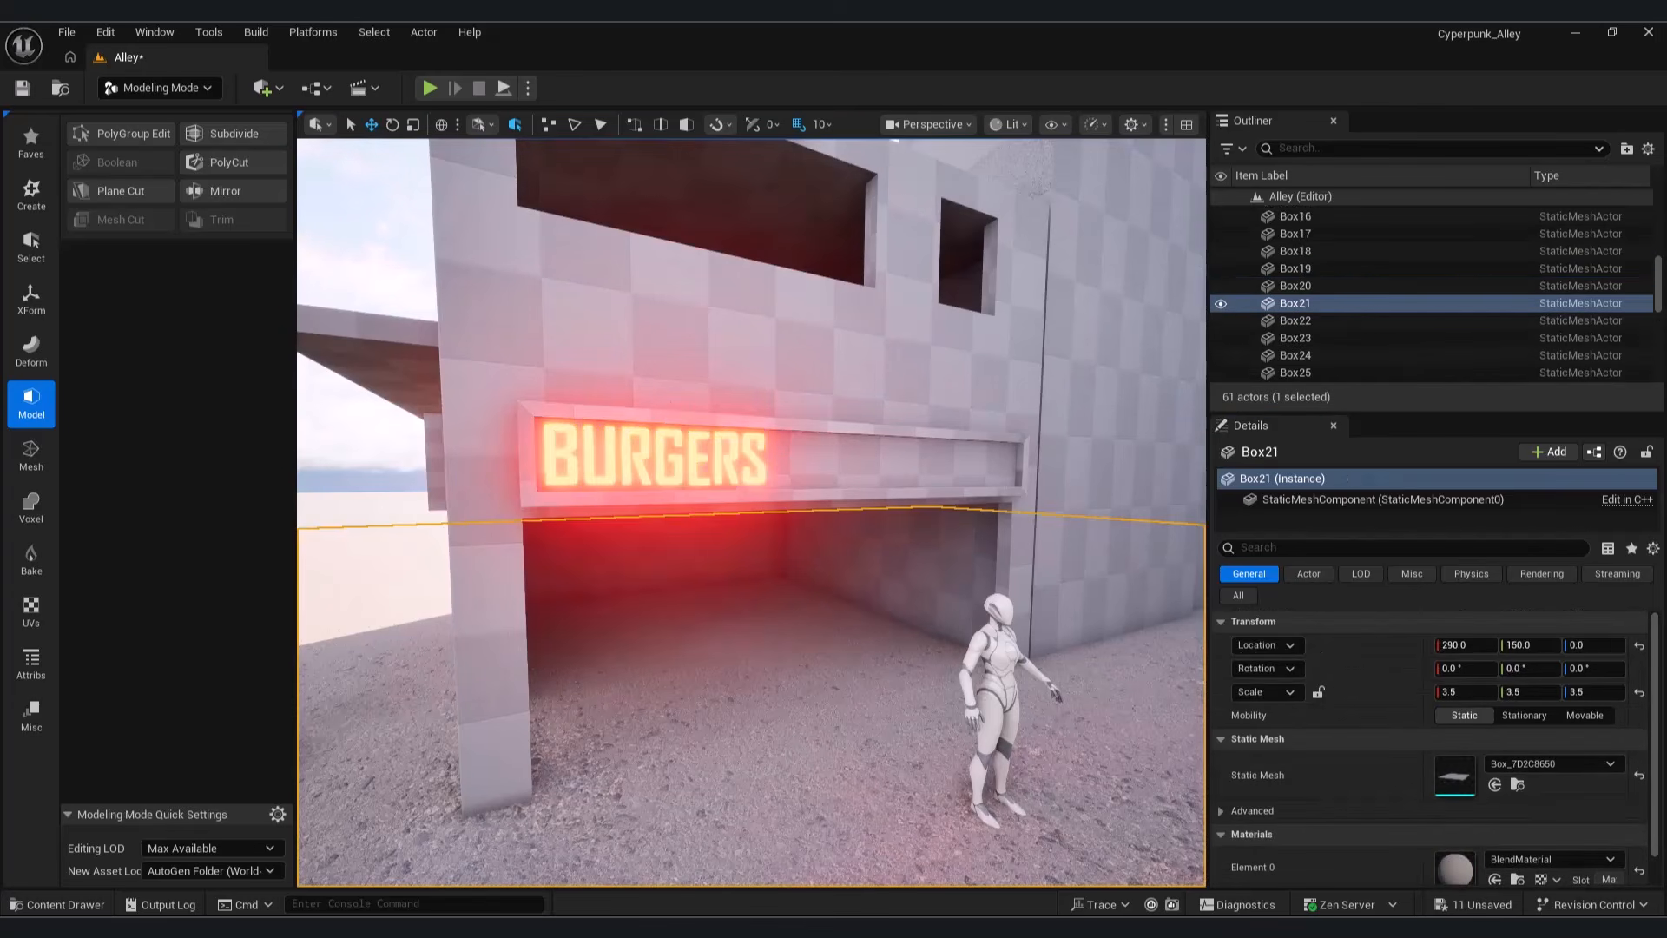
# Step: View the scene through CineCameraActor, set the Constant multiplier in NewMaterial to 5 and save the material
pyautogui.click(896, 124)
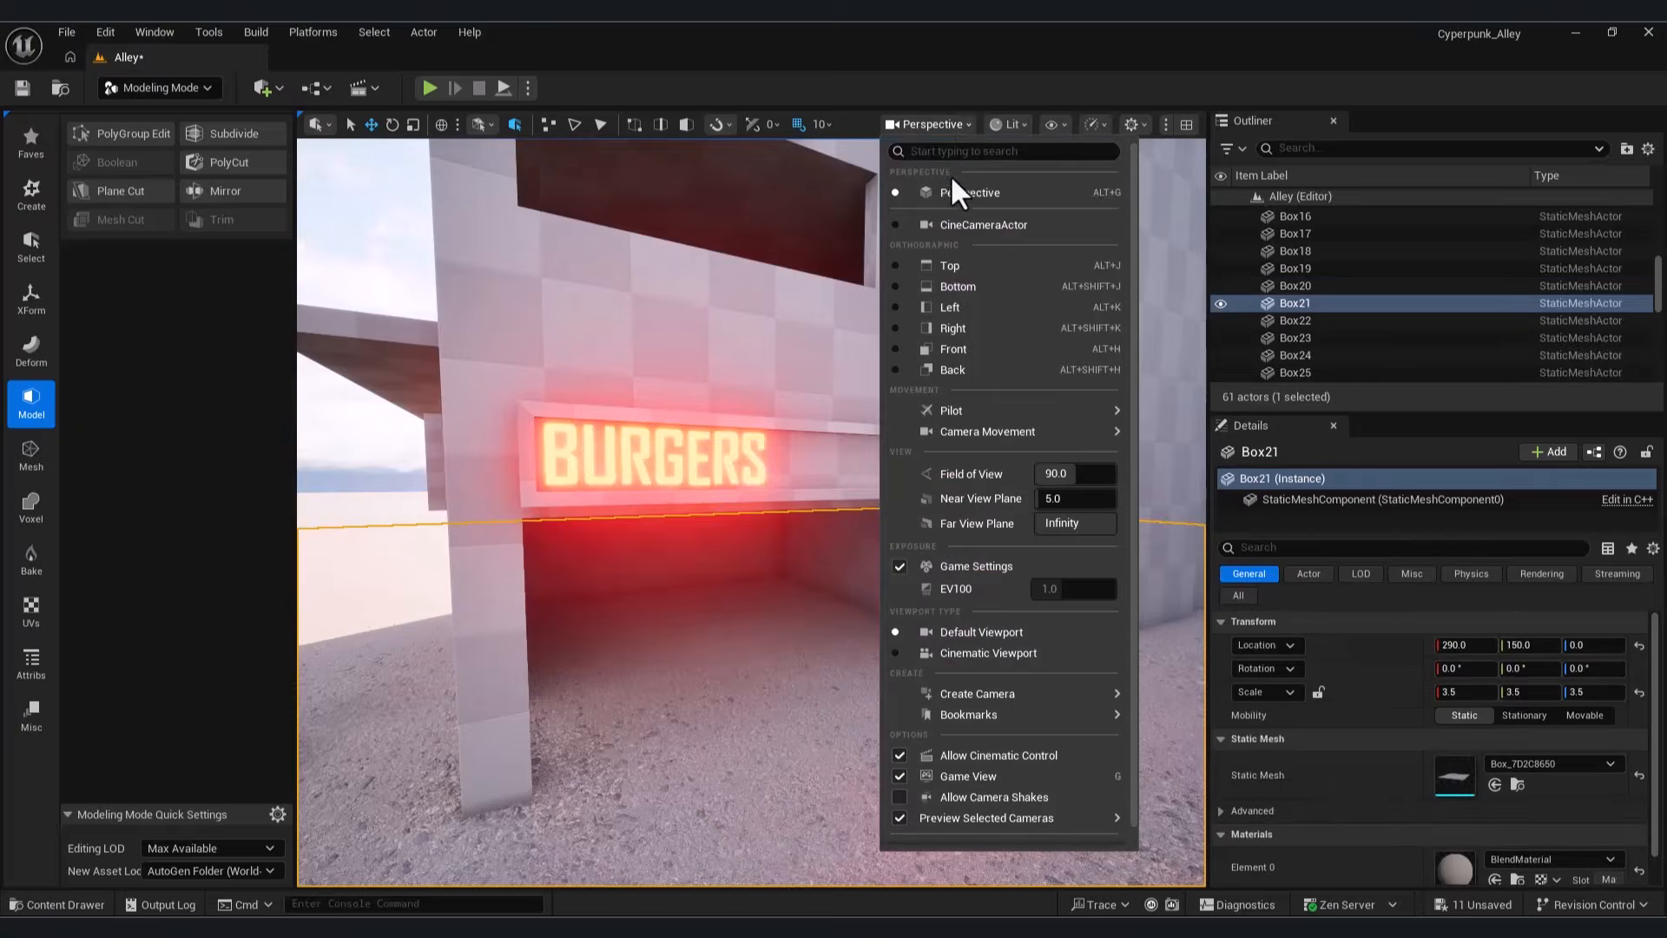
pyautogui.click(933, 225)
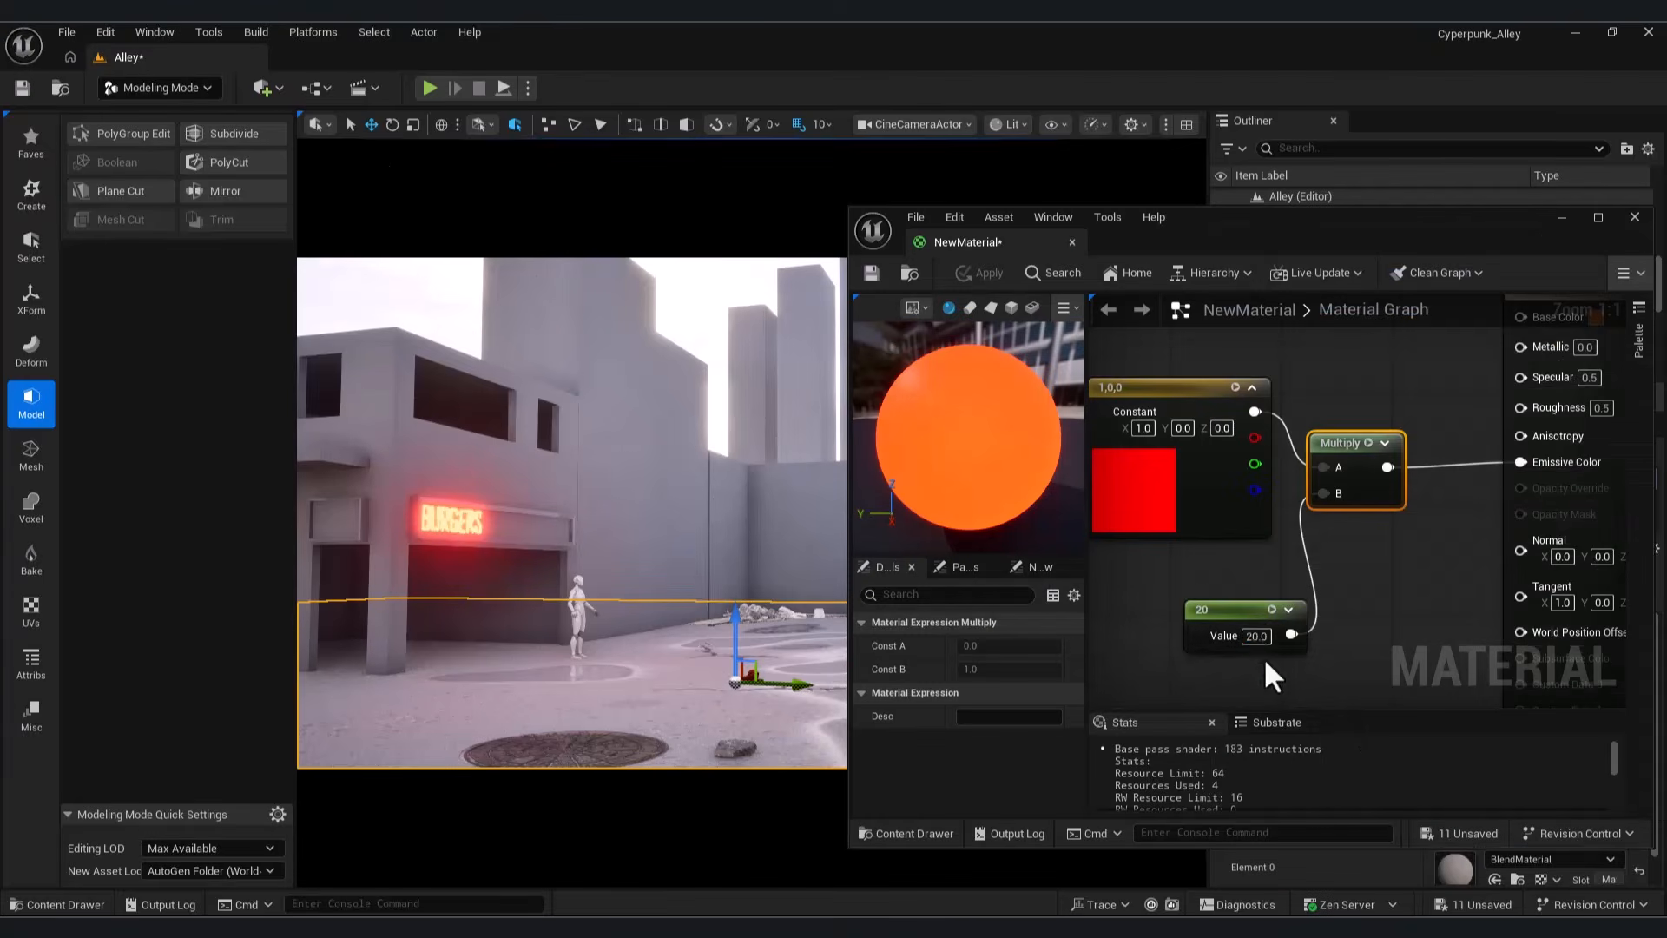
pyautogui.write('5')
pyautogui.press('Return')
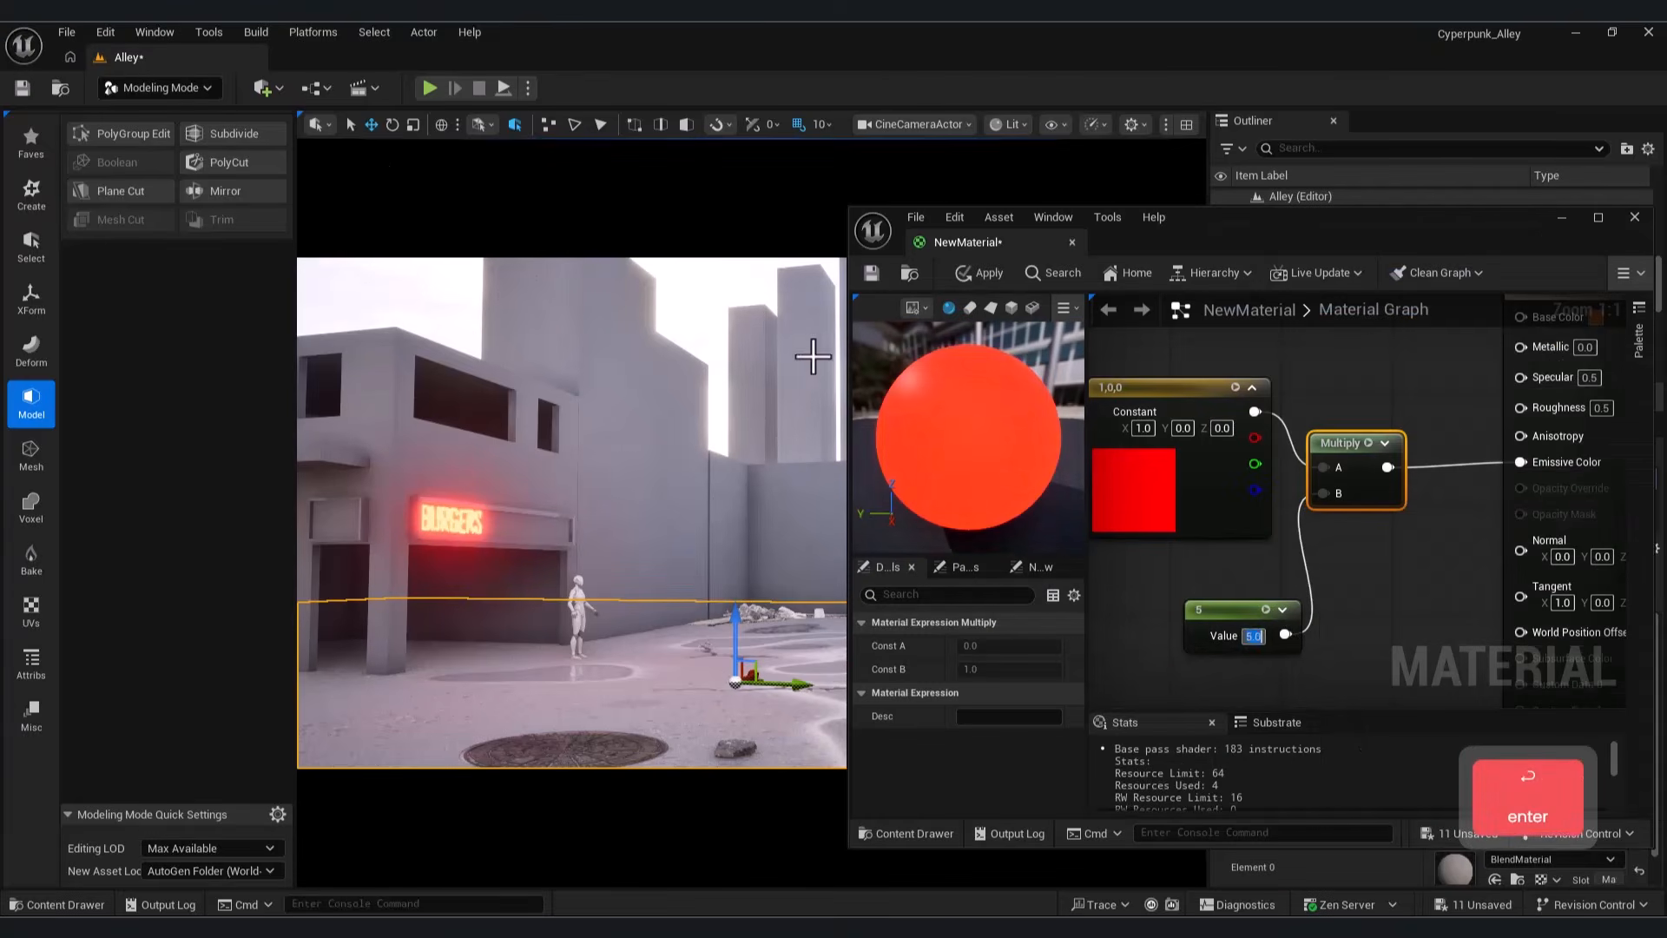
pyautogui.click(871, 274)
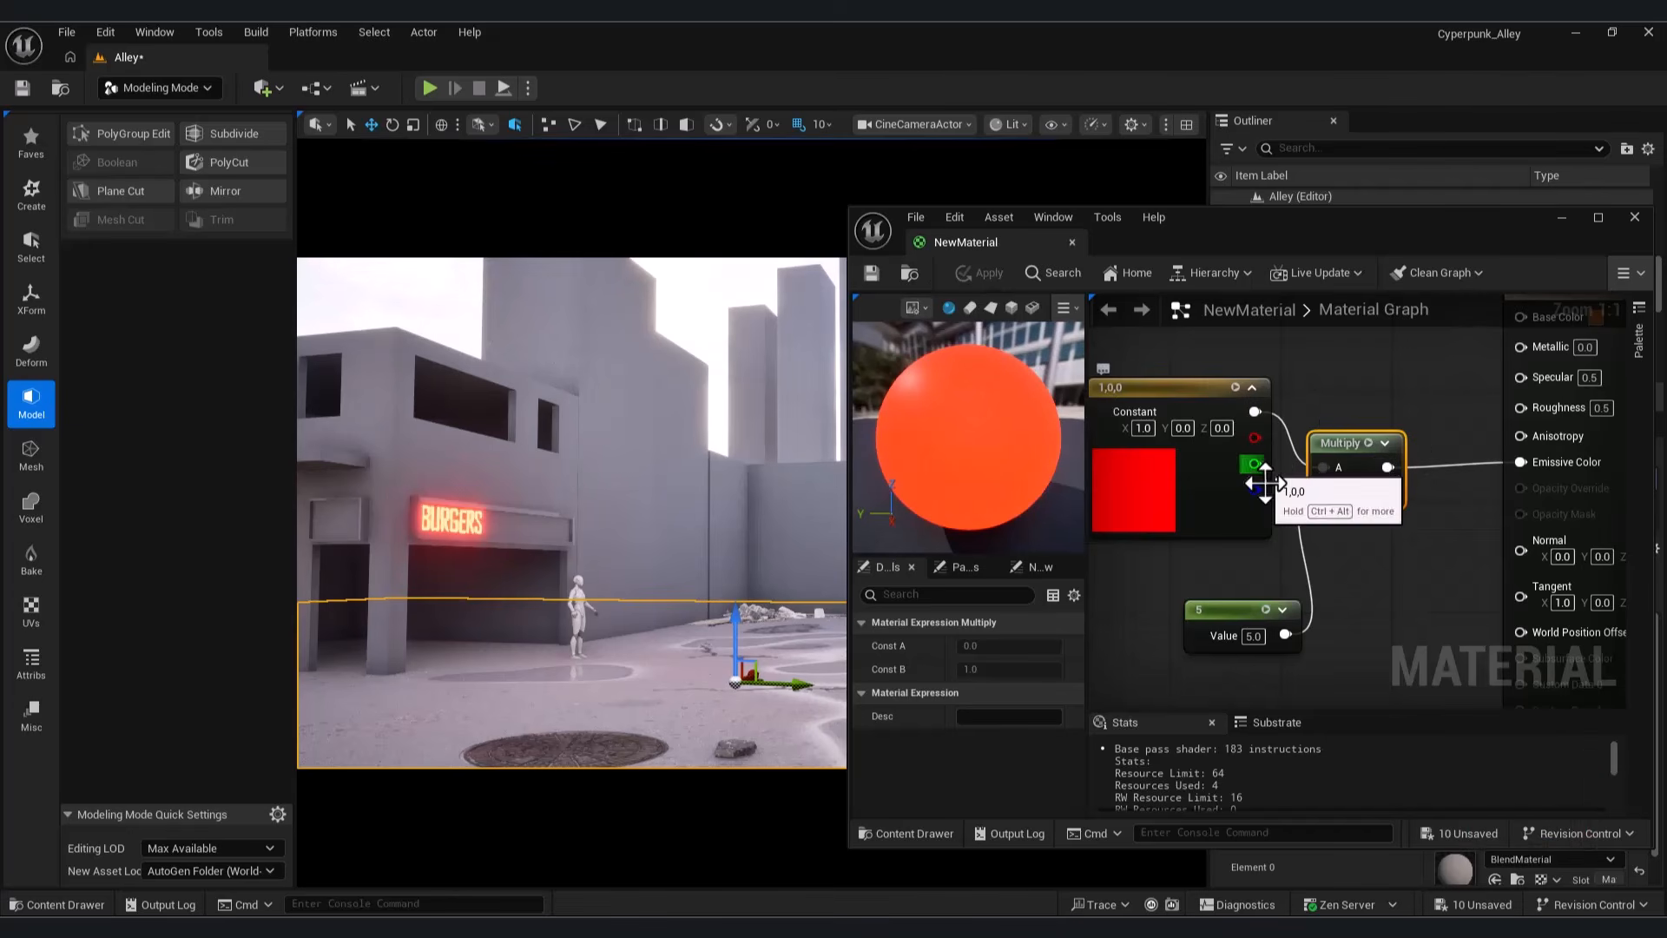
# Step: Create another new material in the Asset folder
pyautogui.click(387, 159)
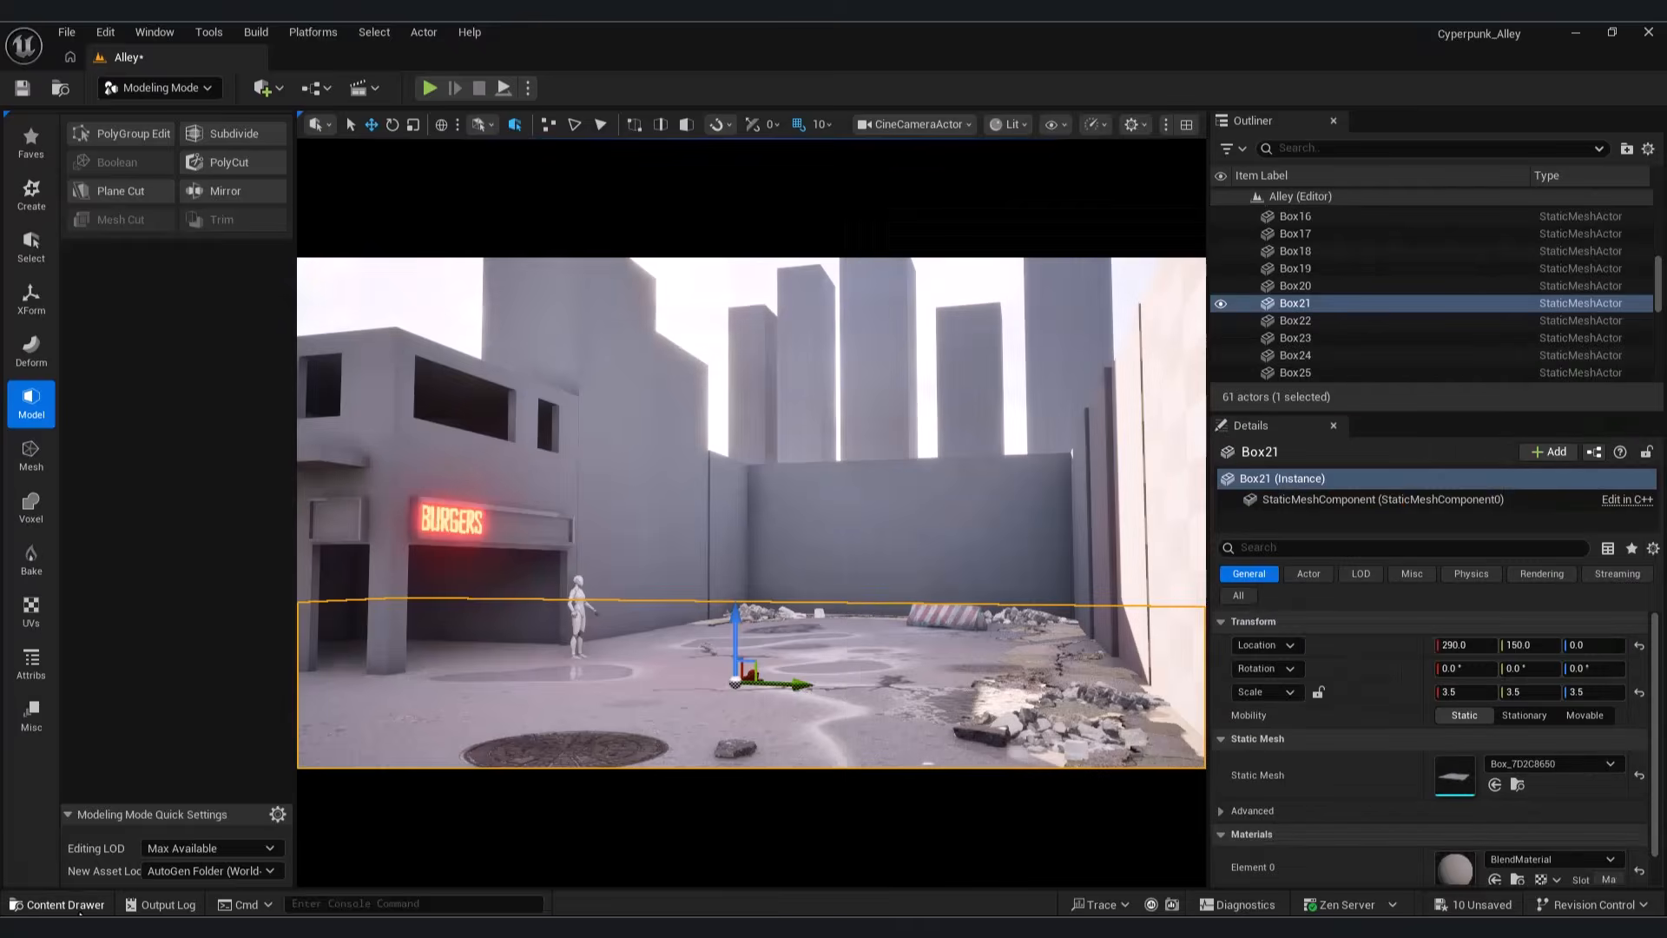
pyautogui.click(57, 903)
pyautogui.rightClick(850, 750)
pyautogui.click(922, 307)
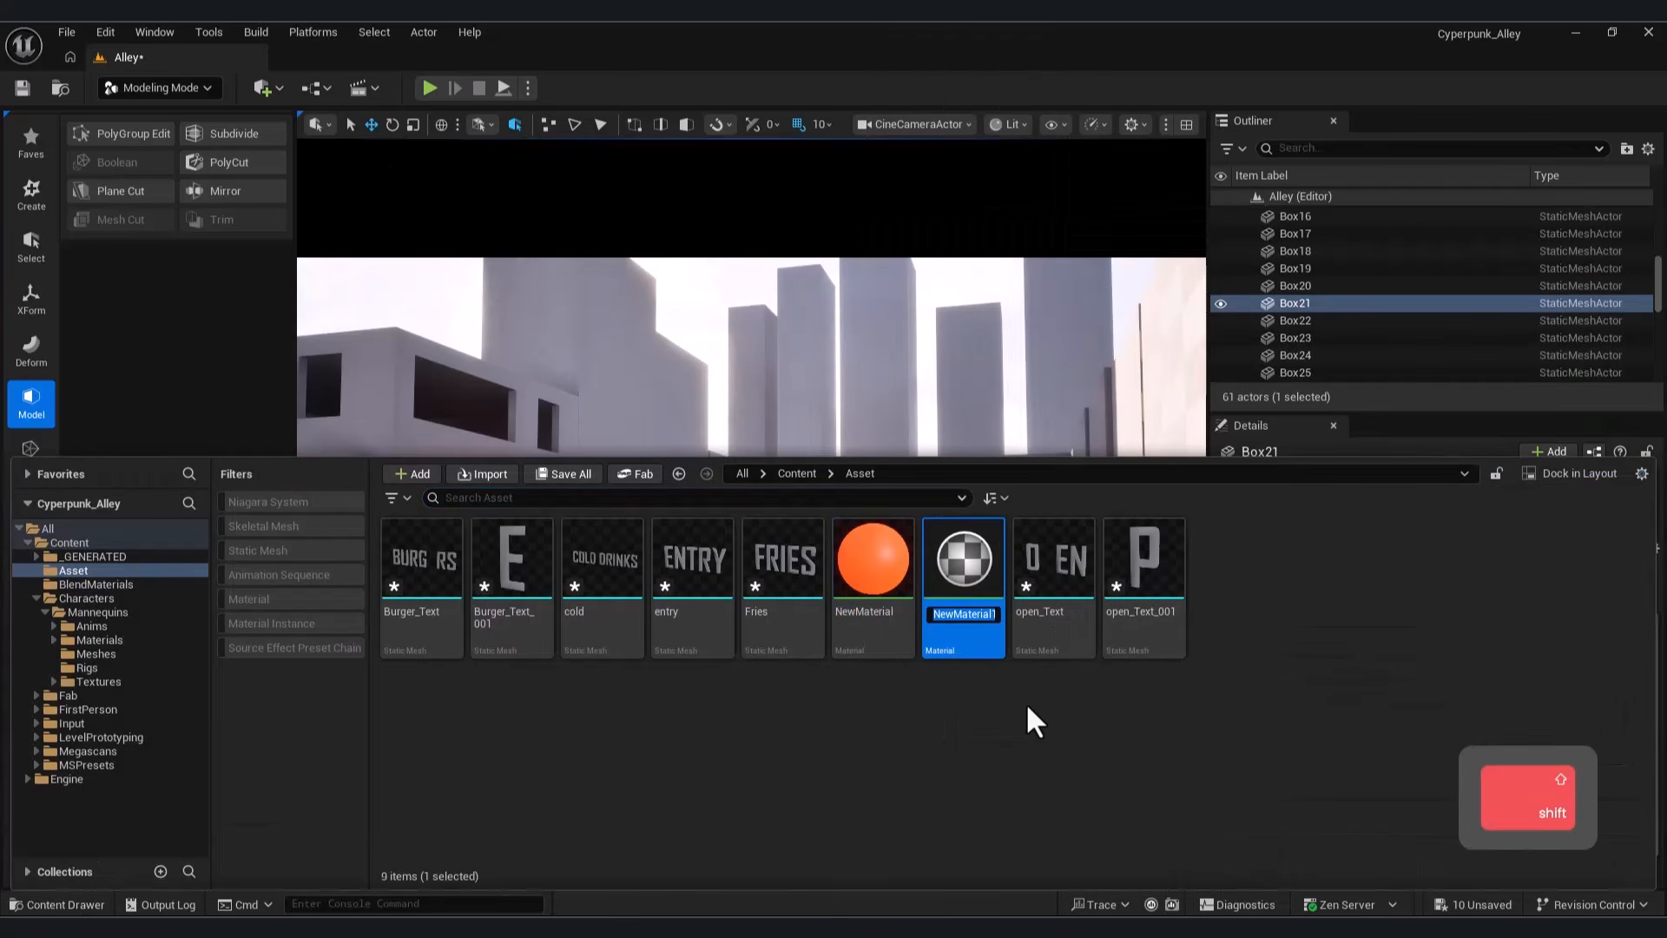
pyautogui.write('NONe')
pyautogui.press('Return')
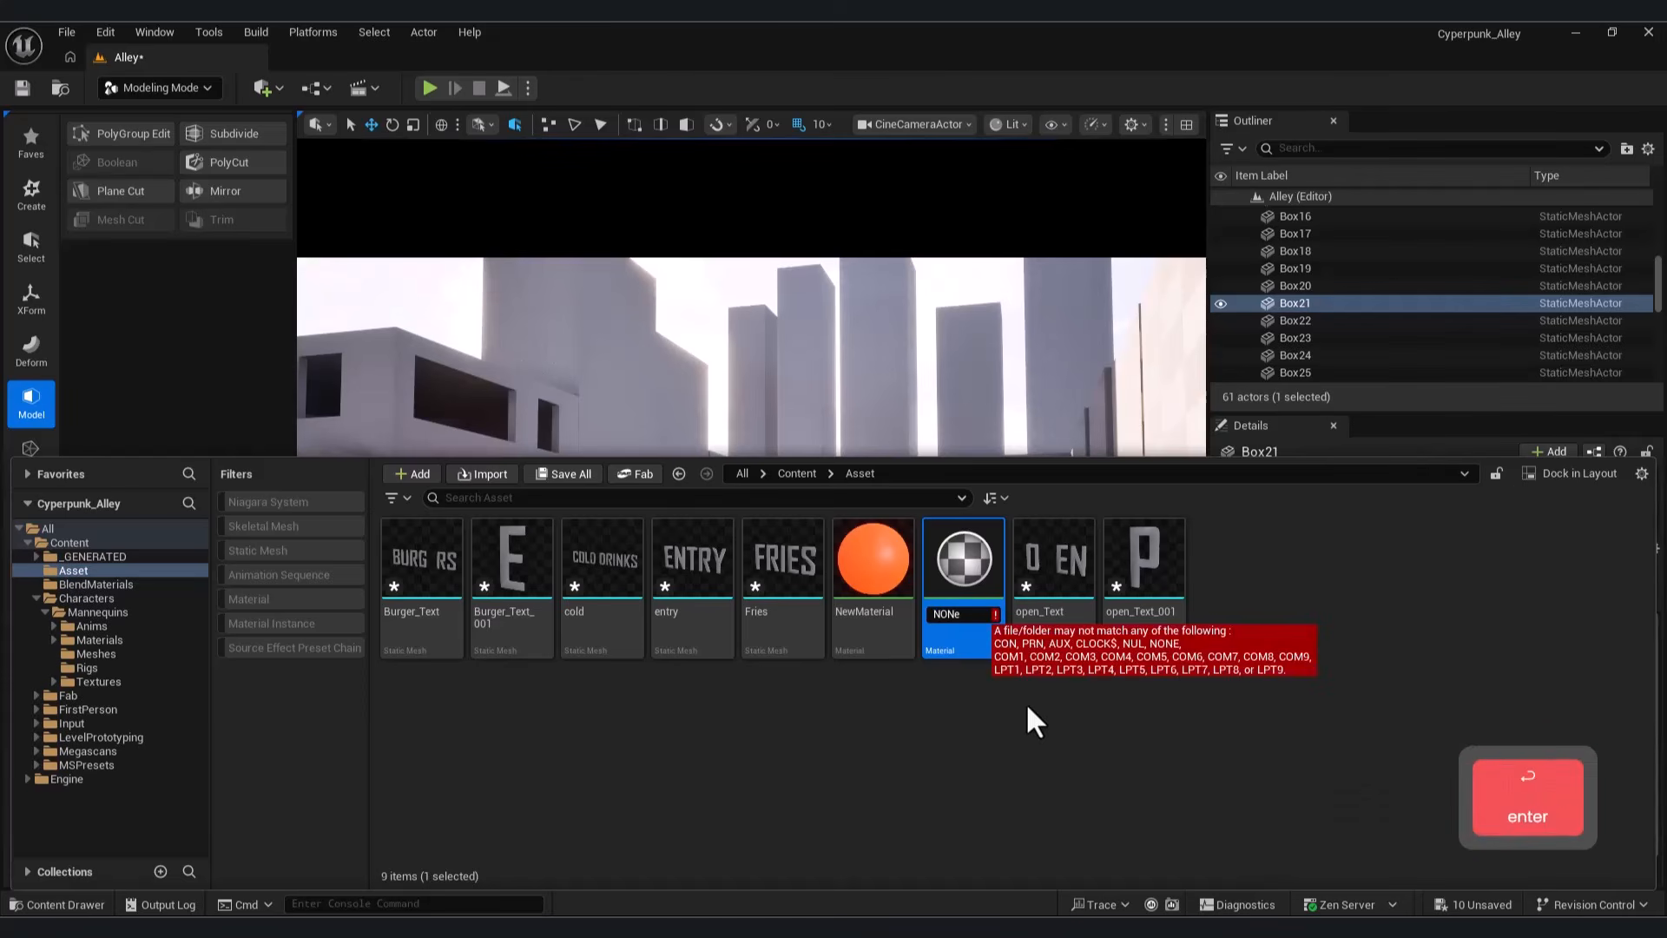
pyautogui.press('BackSpace')
pyautogui.press('BackSpace')
pyautogui.press('BackSpace')
pyautogui.press('BackSpace')
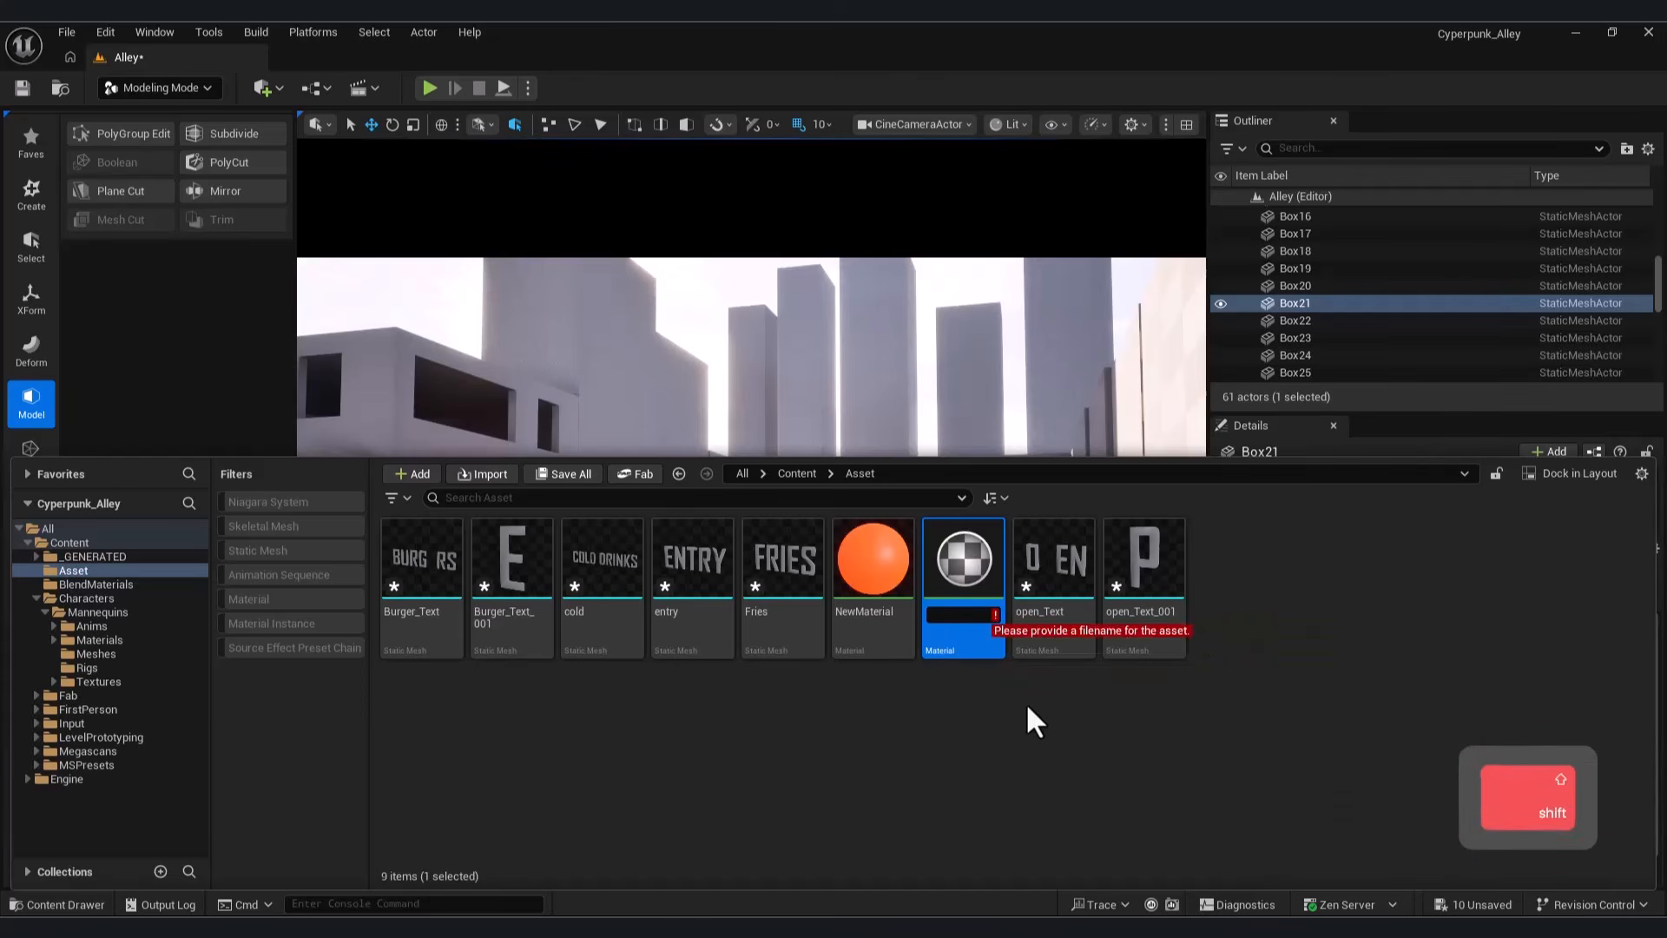
# Step: Name the new material NO_Light and open it for editing
pyautogui.write('NO_Light')
pyautogui.press('Return')
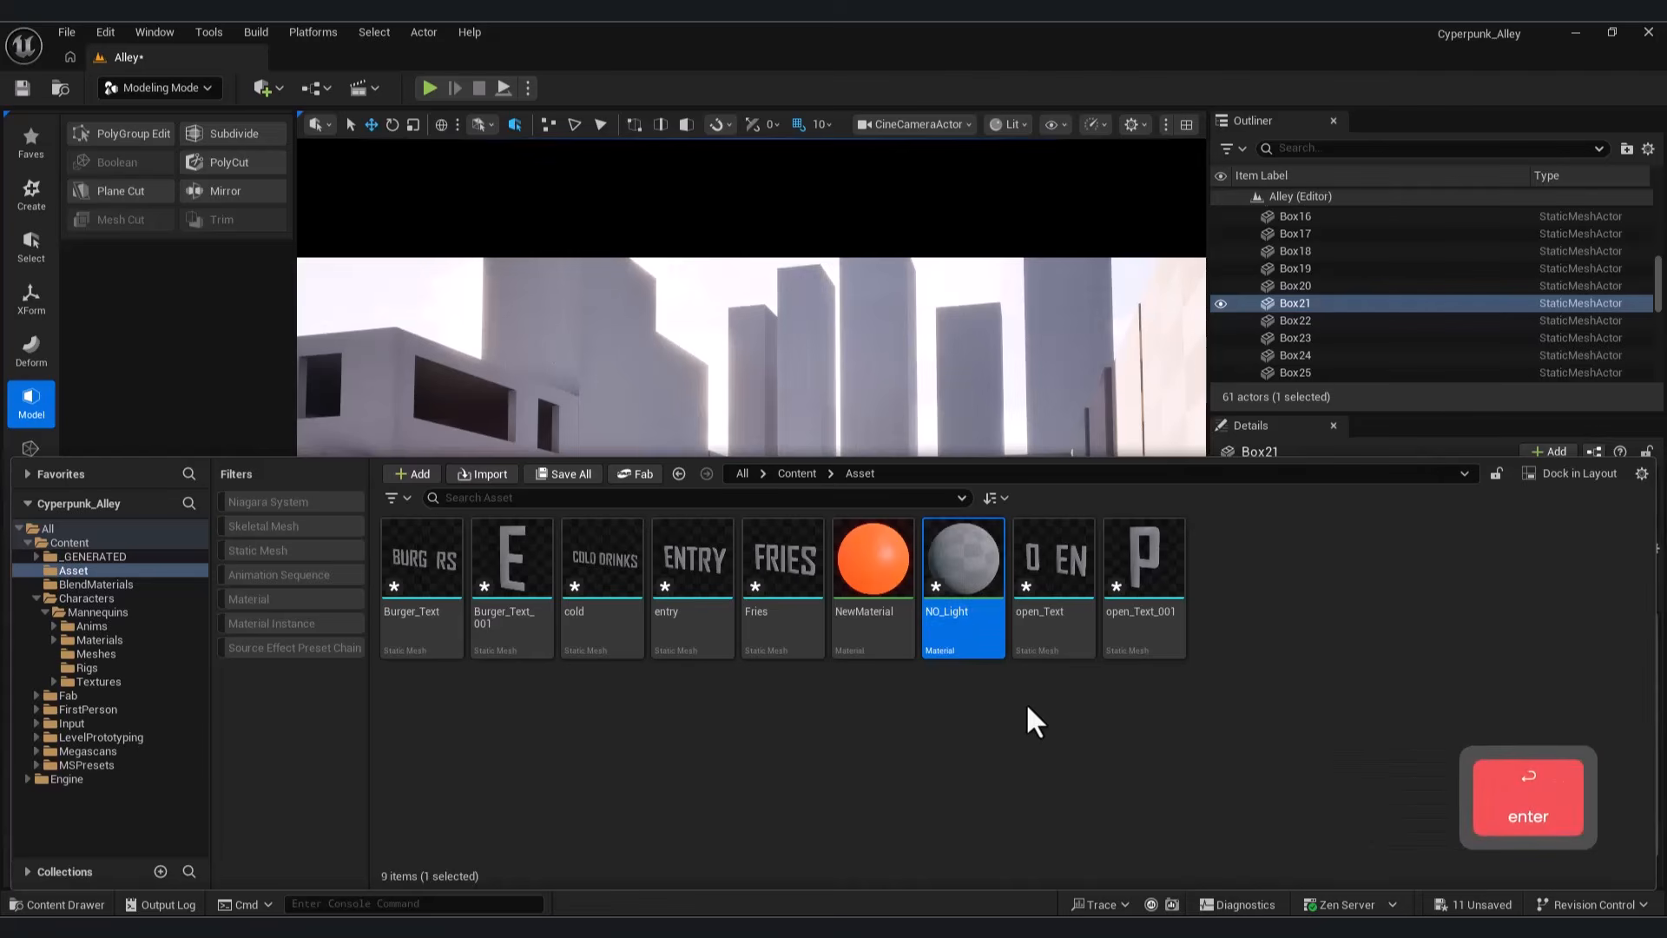
pyautogui.doubleClick(933, 553)
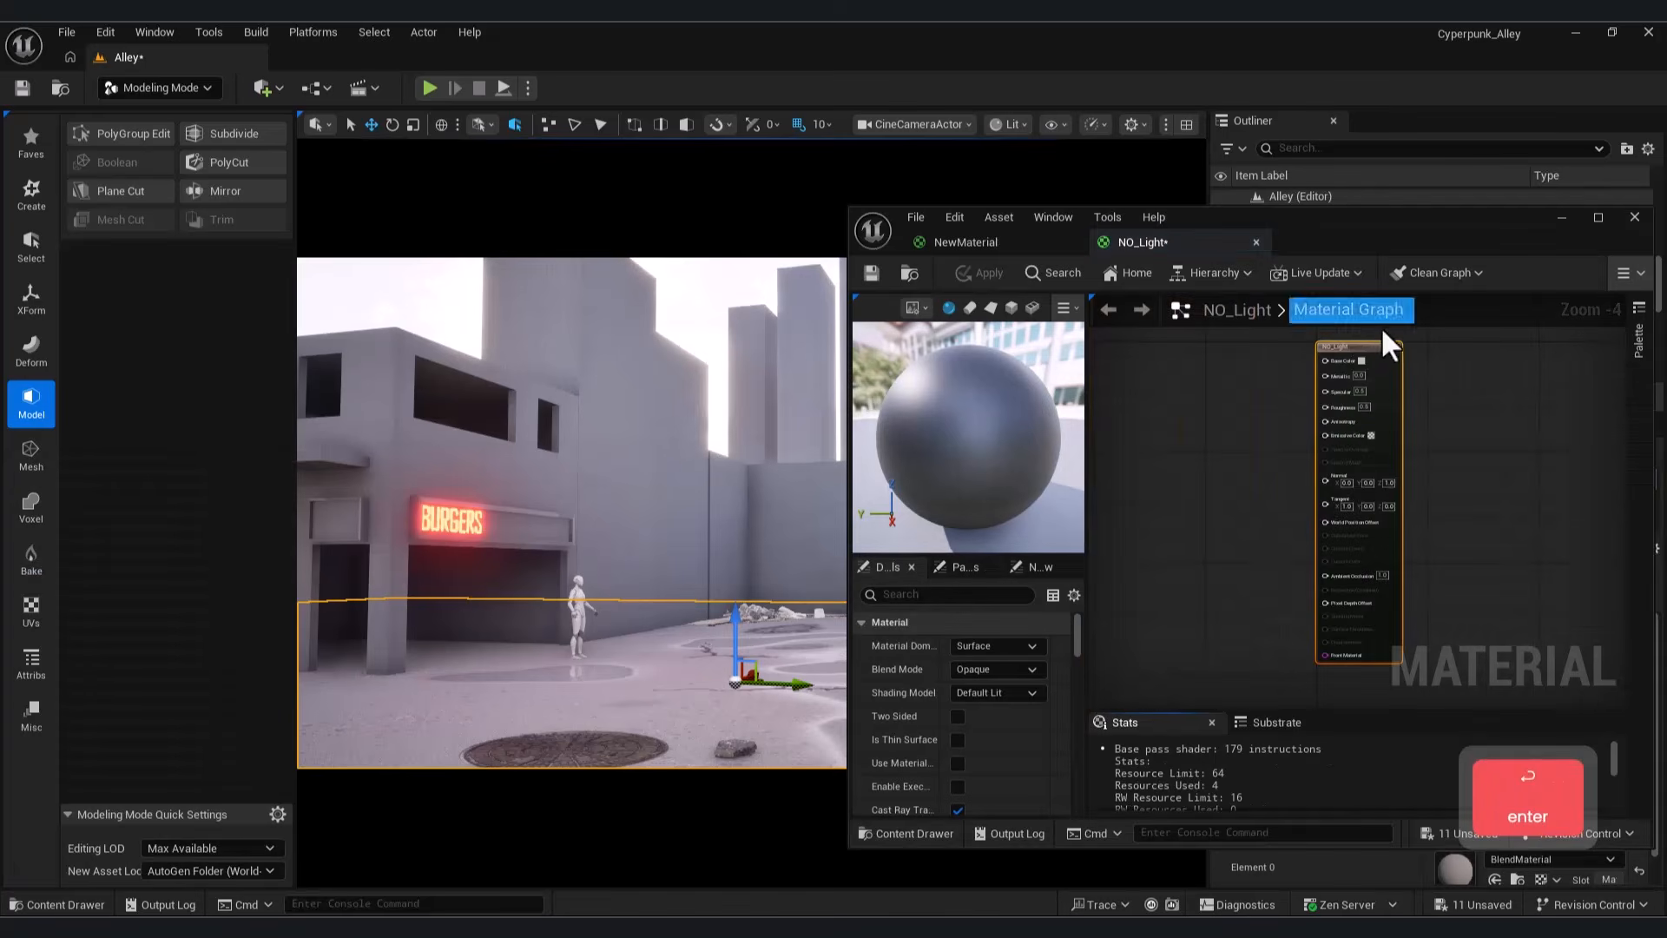
# Step: Set the NO_Light material's base color to a mid grey and save the material
pyautogui.scroll(3, 1367, 359)
pyautogui.click(1361, 363)
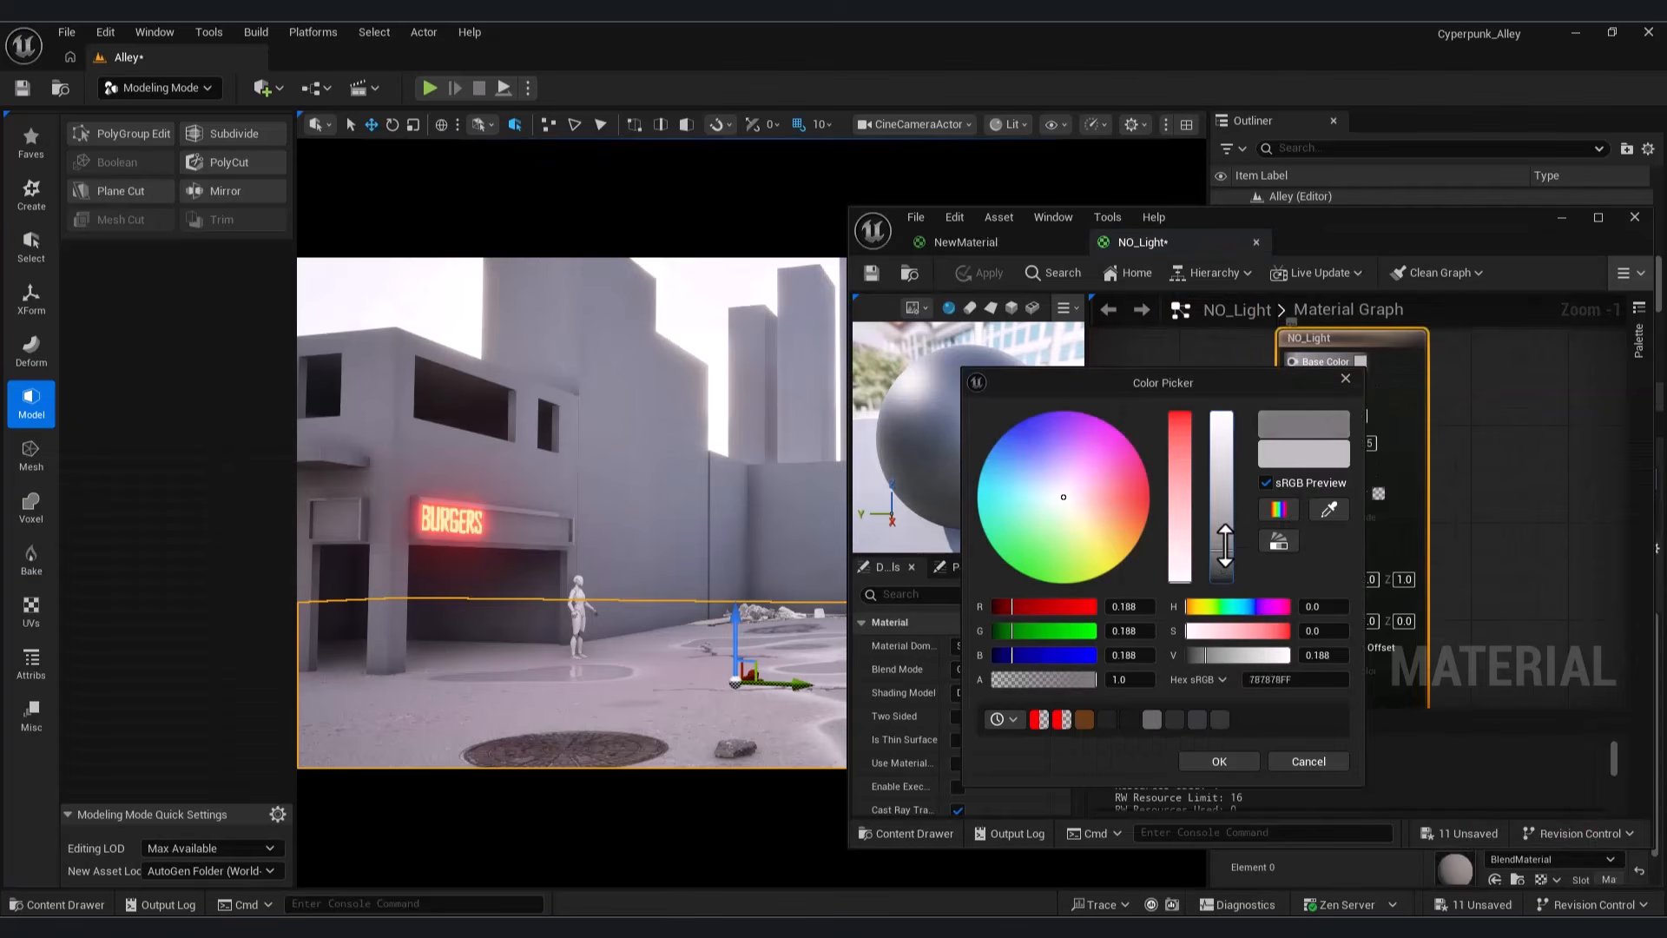
pyautogui.click(1218, 761)
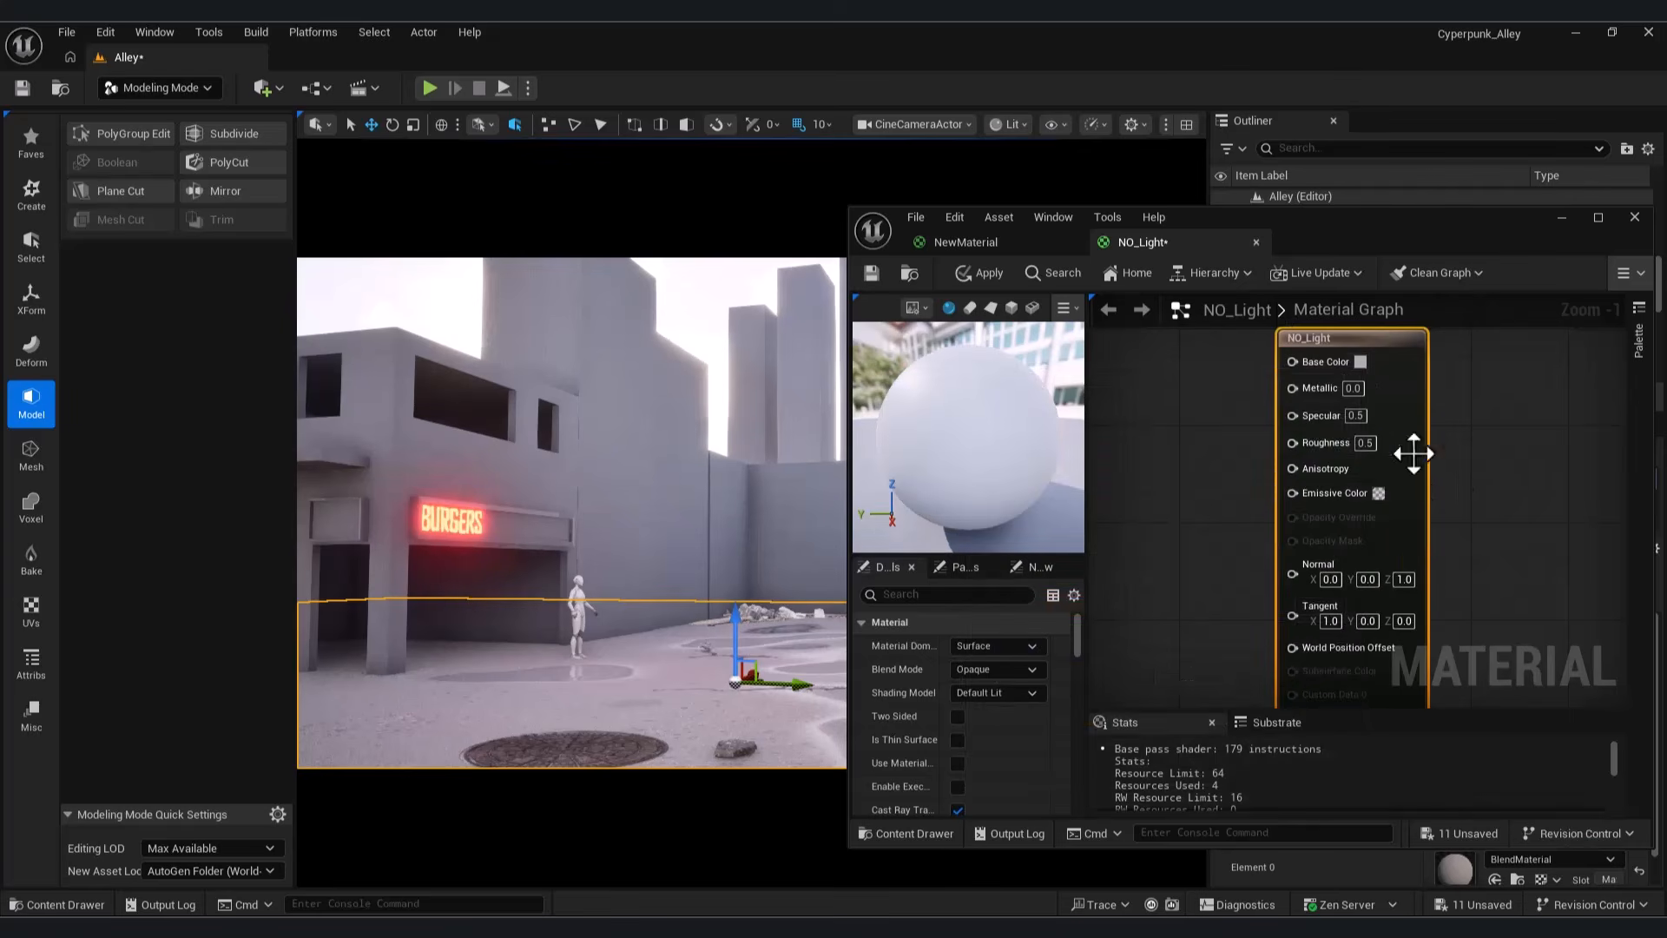
pyautogui.click(1360, 363)
pyautogui.moveTo(1217, 499); pyautogui.dragTo(1217, 551)
pyautogui.click(1226, 760)
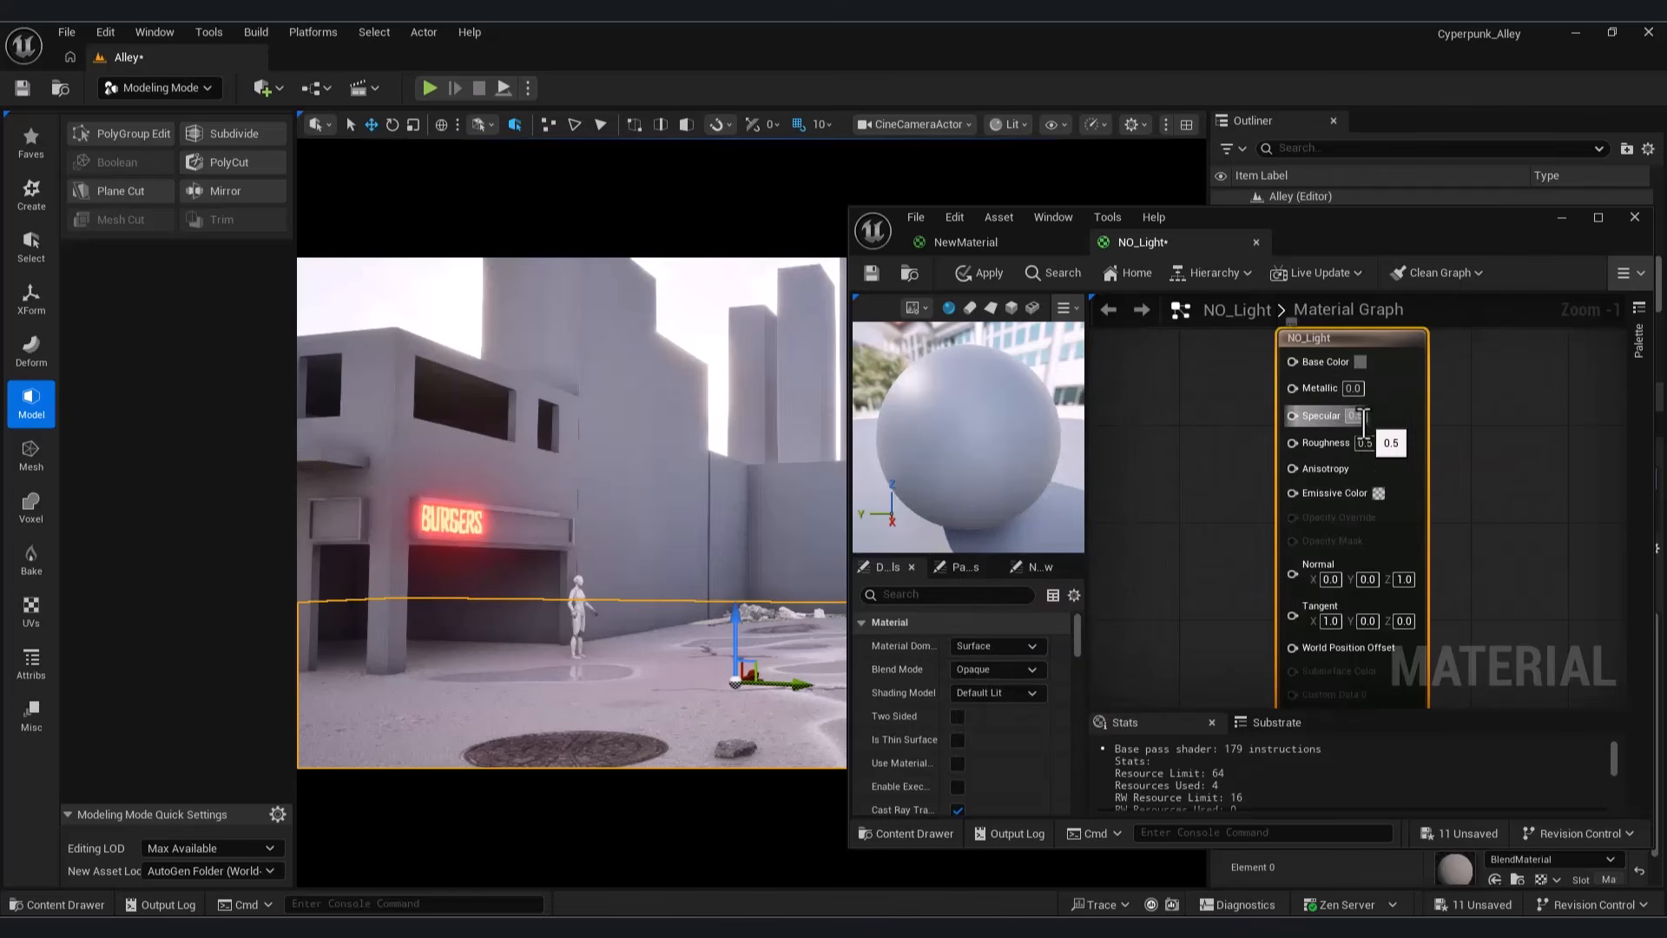
pyautogui.click(872, 273)
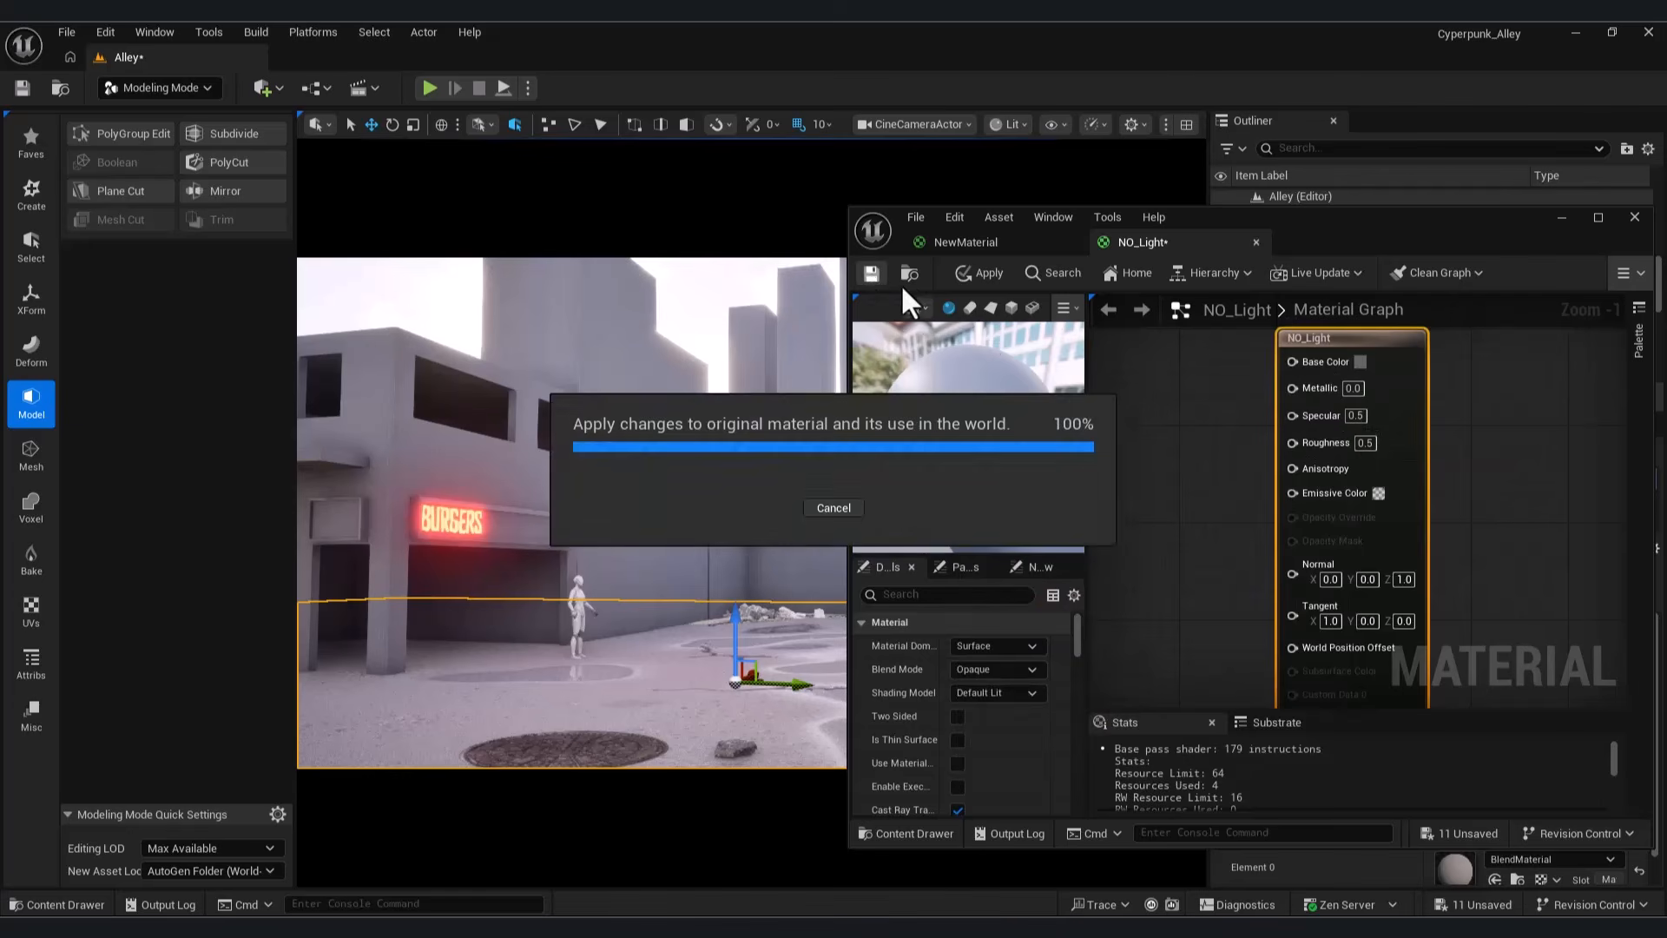
# Step: Return to the perspective view and select the letter E of the BURGERS sign, undoing any accidental move
pyautogui.click(467, 525)
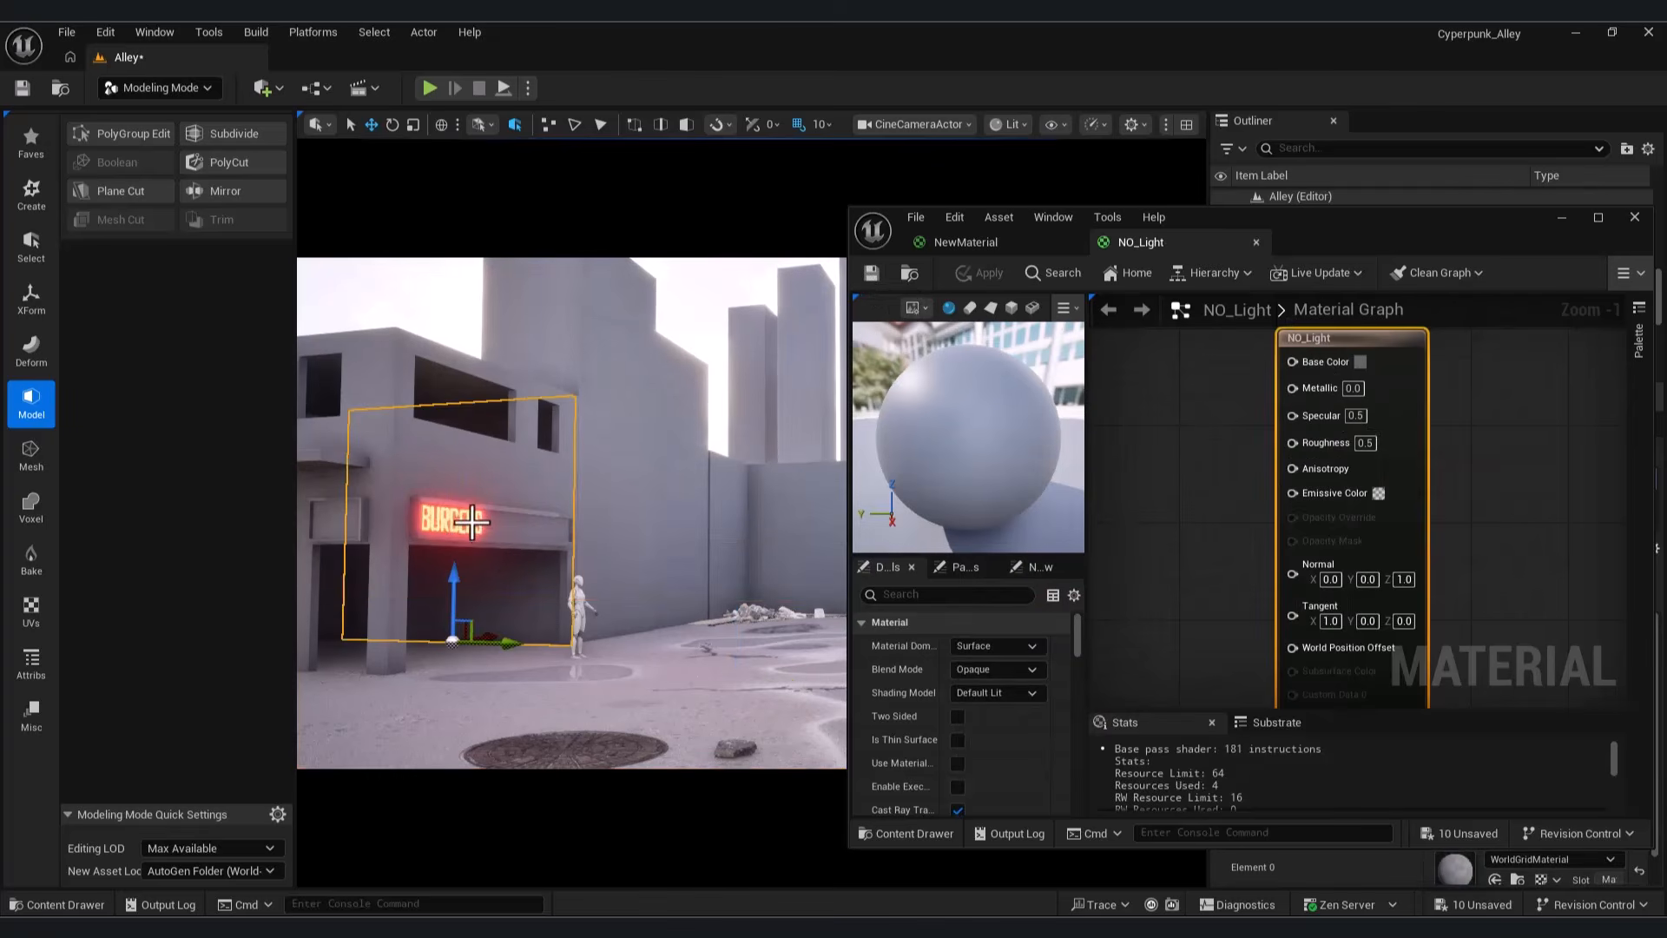
pyautogui.click(467, 521)
pyautogui.click(916, 124)
pyautogui.click(932, 189)
pyautogui.press('w')
pyautogui.moveTo(599, 455); pyautogui.dragTo(599, 456, button='right')
pyautogui.moveTo(603, 508)
pyautogui.mouseDown()
pyautogui.moveTo(555, 538)
pyautogui.moveTo(608, 521)
pyautogui.mouseUp()
pyautogui.hotkey('ctrl', 'z')
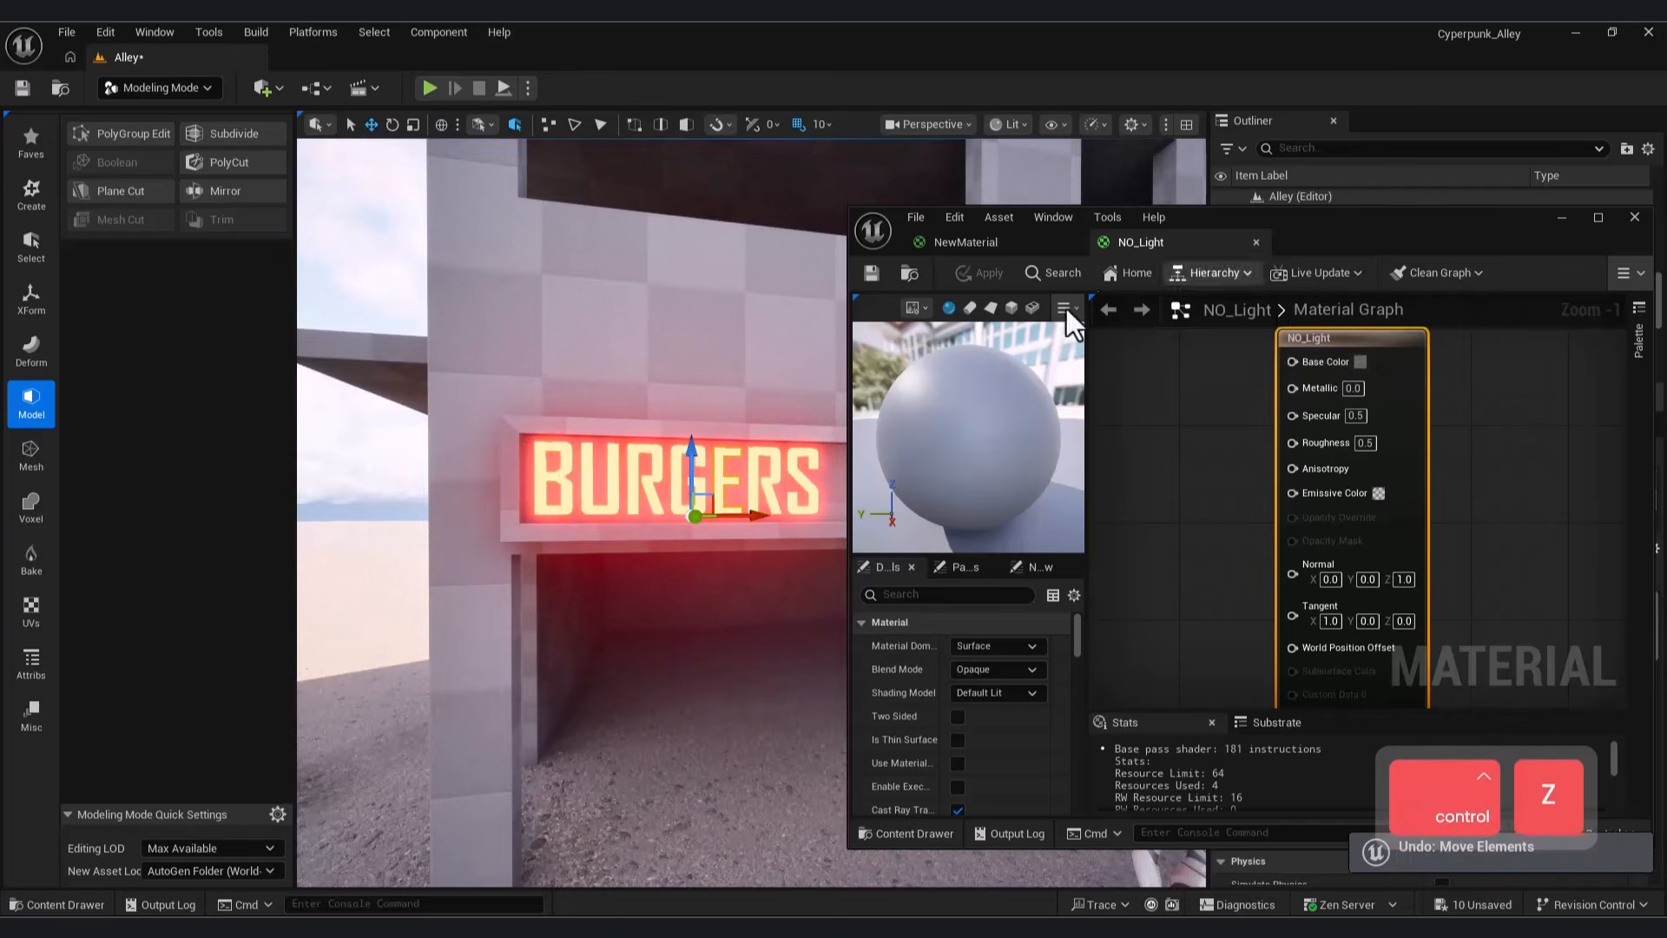
# Step: Apply the NO_Light material to the letter E of the BURGERS sign
pyautogui.click(939, 833)
pyautogui.click(939, 834)
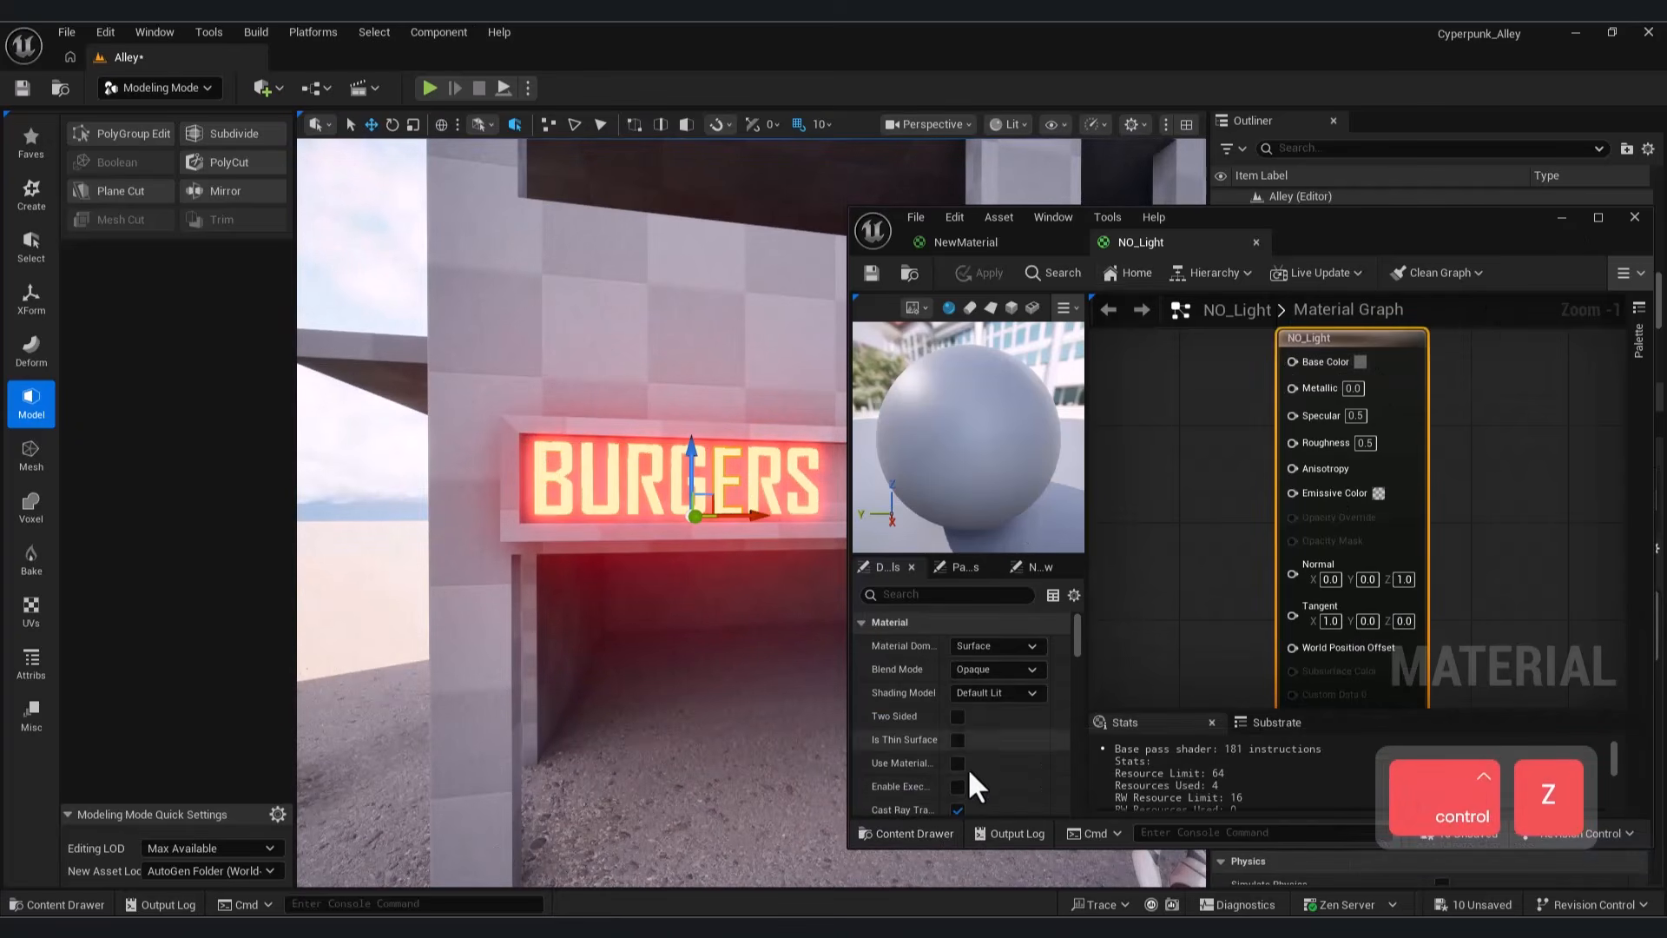
pyautogui.click(920, 833)
pyautogui.click(1562, 218)
pyautogui.click(1497, 836)
pyautogui.click(1064, 586)
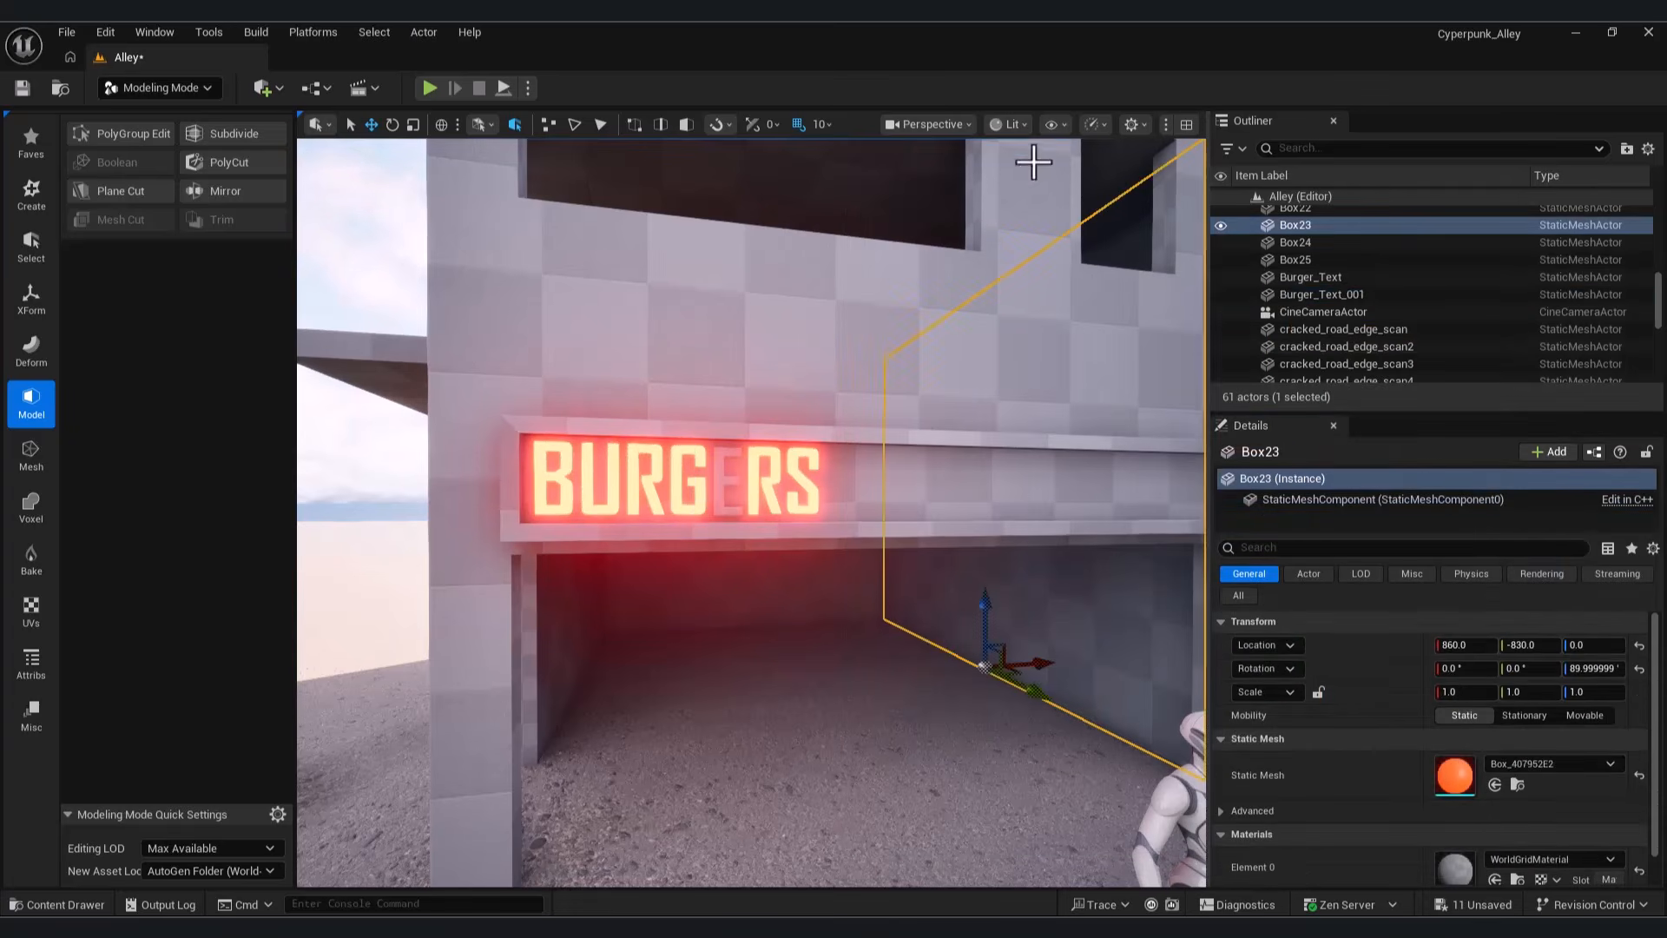
# Step: Check the sign through CineCameraActor, then place the Fries mesh in the sign panel beside BURGERS
pyautogui.click(950, 128)
pyautogui.click(960, 225)
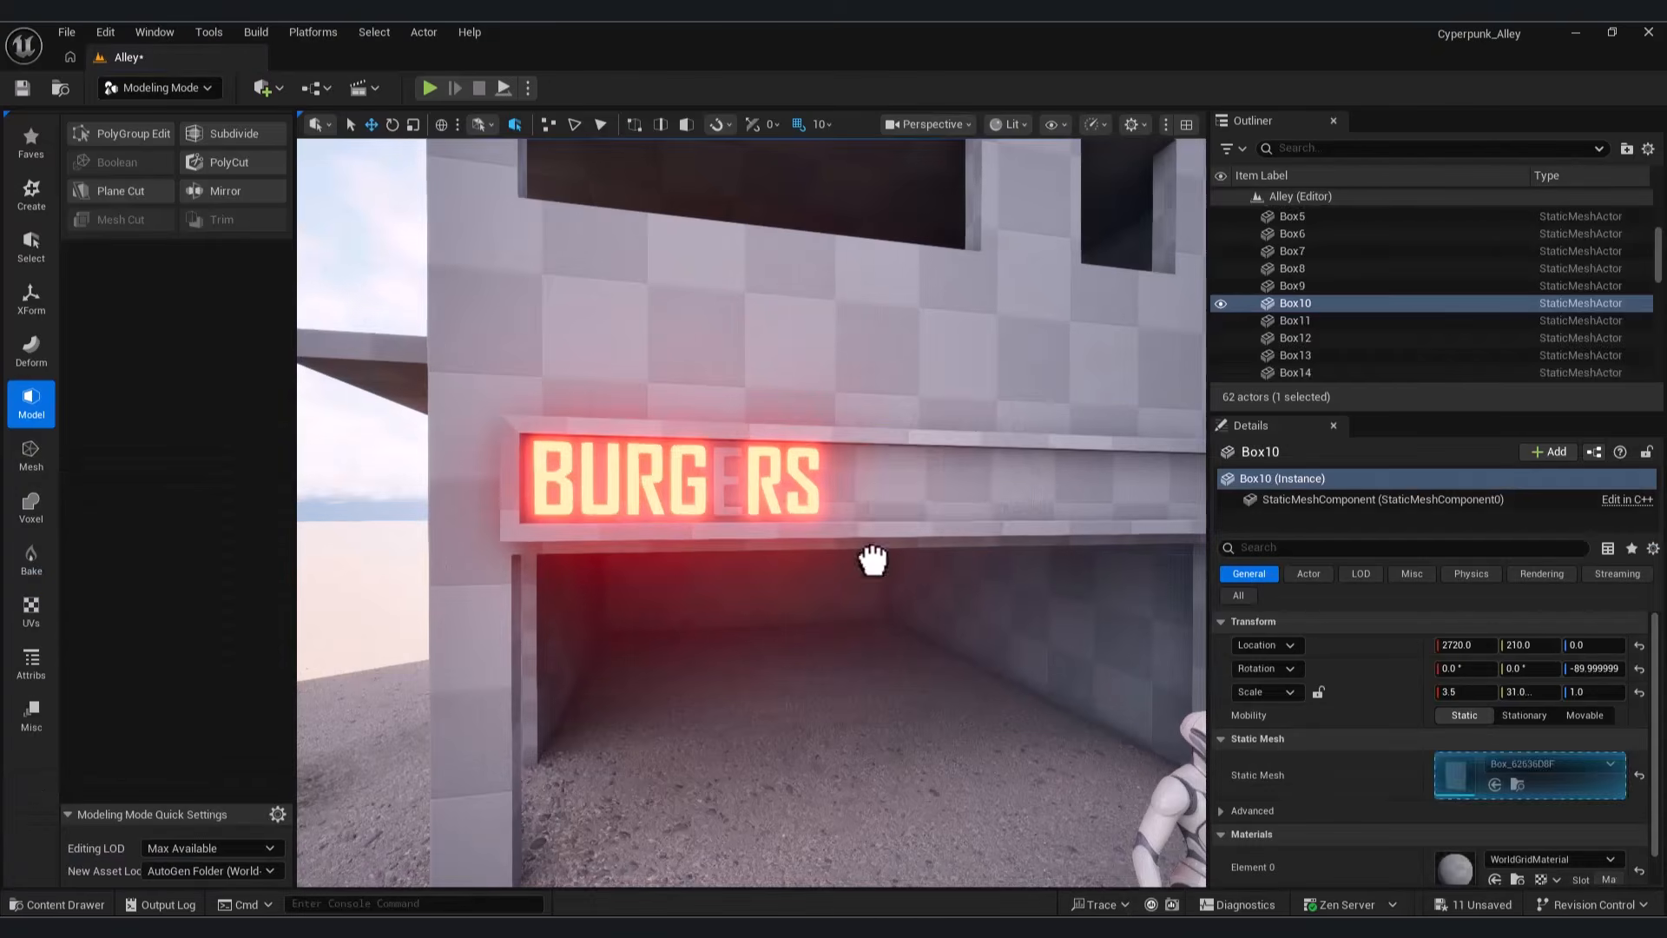
pyautogui.click(872, 508)
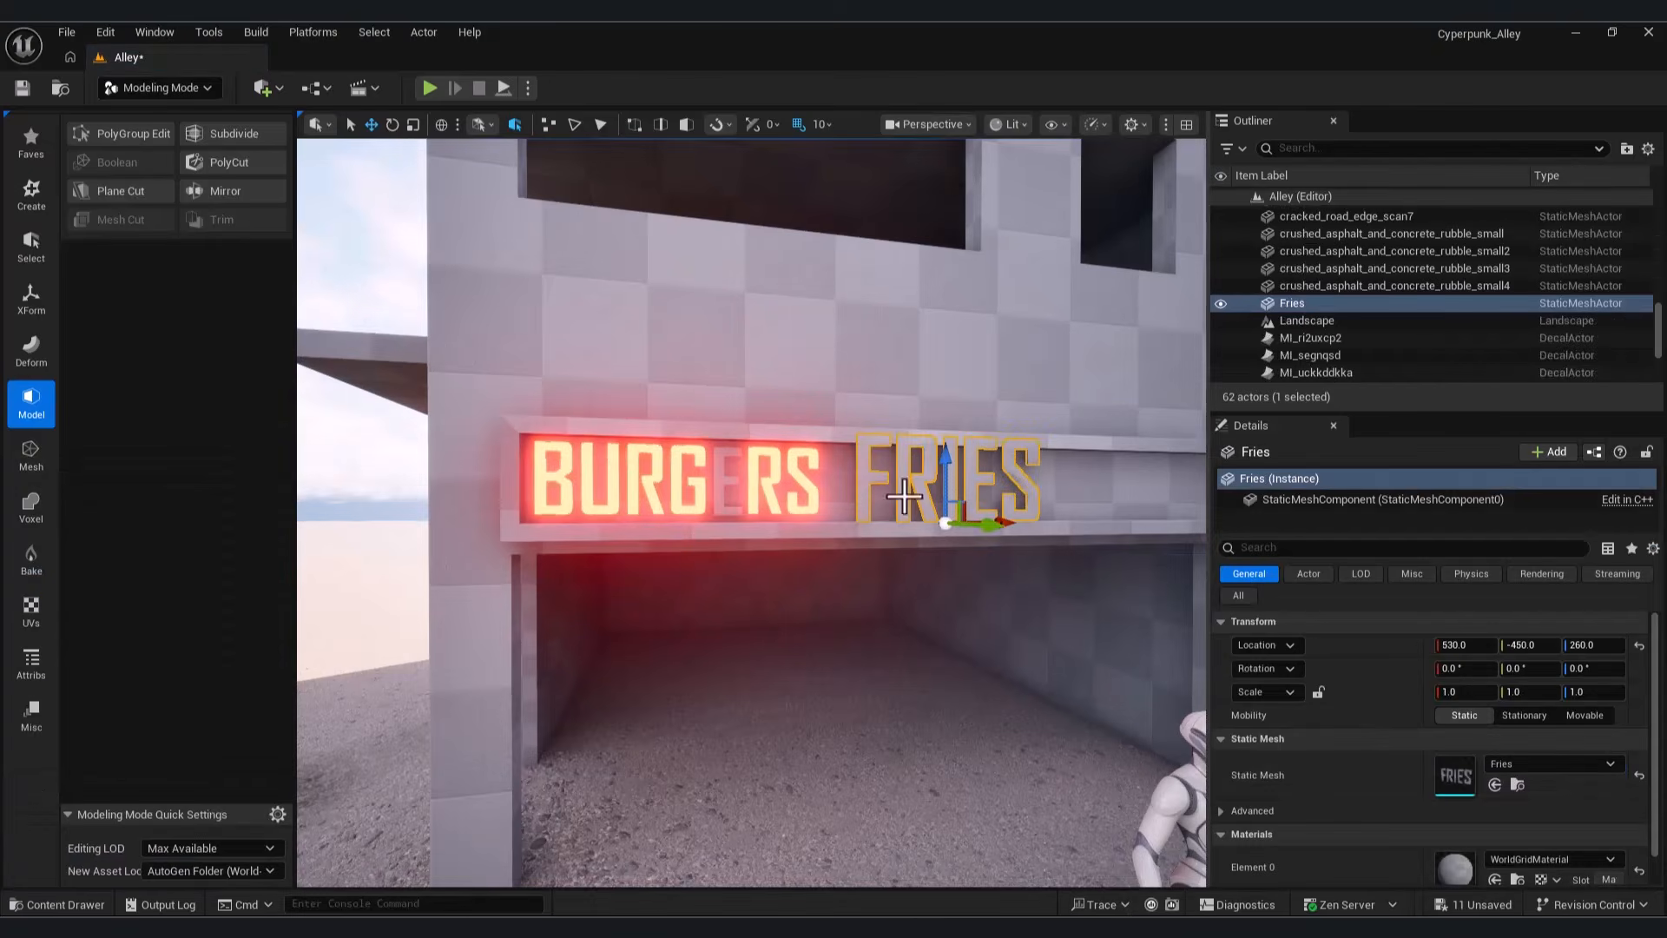
pyautogui.moveTo(946, 523); pyautogui.dragTo(922, 526)
# Step: Align the FRIES lettering inside the sign panel next to BURGERS
pyautogui.press('w')
pyautogui.moveTo(922, 526); pyautogui.dragTo(1138, 477, button='right')
pyautogui.press('d')
pyautogui.moveTo(1209, 252); pyautogui.dragTo(1431, 252)
pyautogui.click(977, 125)
pyautogui.click(1026, 172)
pyautogui.moveTo(998, 416); pyautogui.dragTo(868, 434, button='right')
pyautogui.press('s')
pyautogui.moveTo(1431, 718); pyautogui.dragTo(1203, 718)
pyautogui.moveTo(781, 520); pyautogui.dragTo(669, 508, button='right')
pyautogui.press('w')
pyautogui.press('s')
pyautogui.moveTo(748, 475); pyautogui.dragTo(784, 475)
# Step: Apply the glowing red NewMaterial to the FRIES lettering
pyautogui.hotkey('ctrl', 'space')
pyautogui.click(881, 563)
pyautogui.click(1398, 441)
pyautogui.click(1492, 880)
# Step: Place the cold mesh (COLD DRINKS) in the sign panel beside FRIES and set its scale to 0.75
pyautogui.click(82, 903)
pyautogui.moveTo(602, 564); pyautogui.dragTo(985, 397)
pyautogui.hotkey('ctrl', 'z')
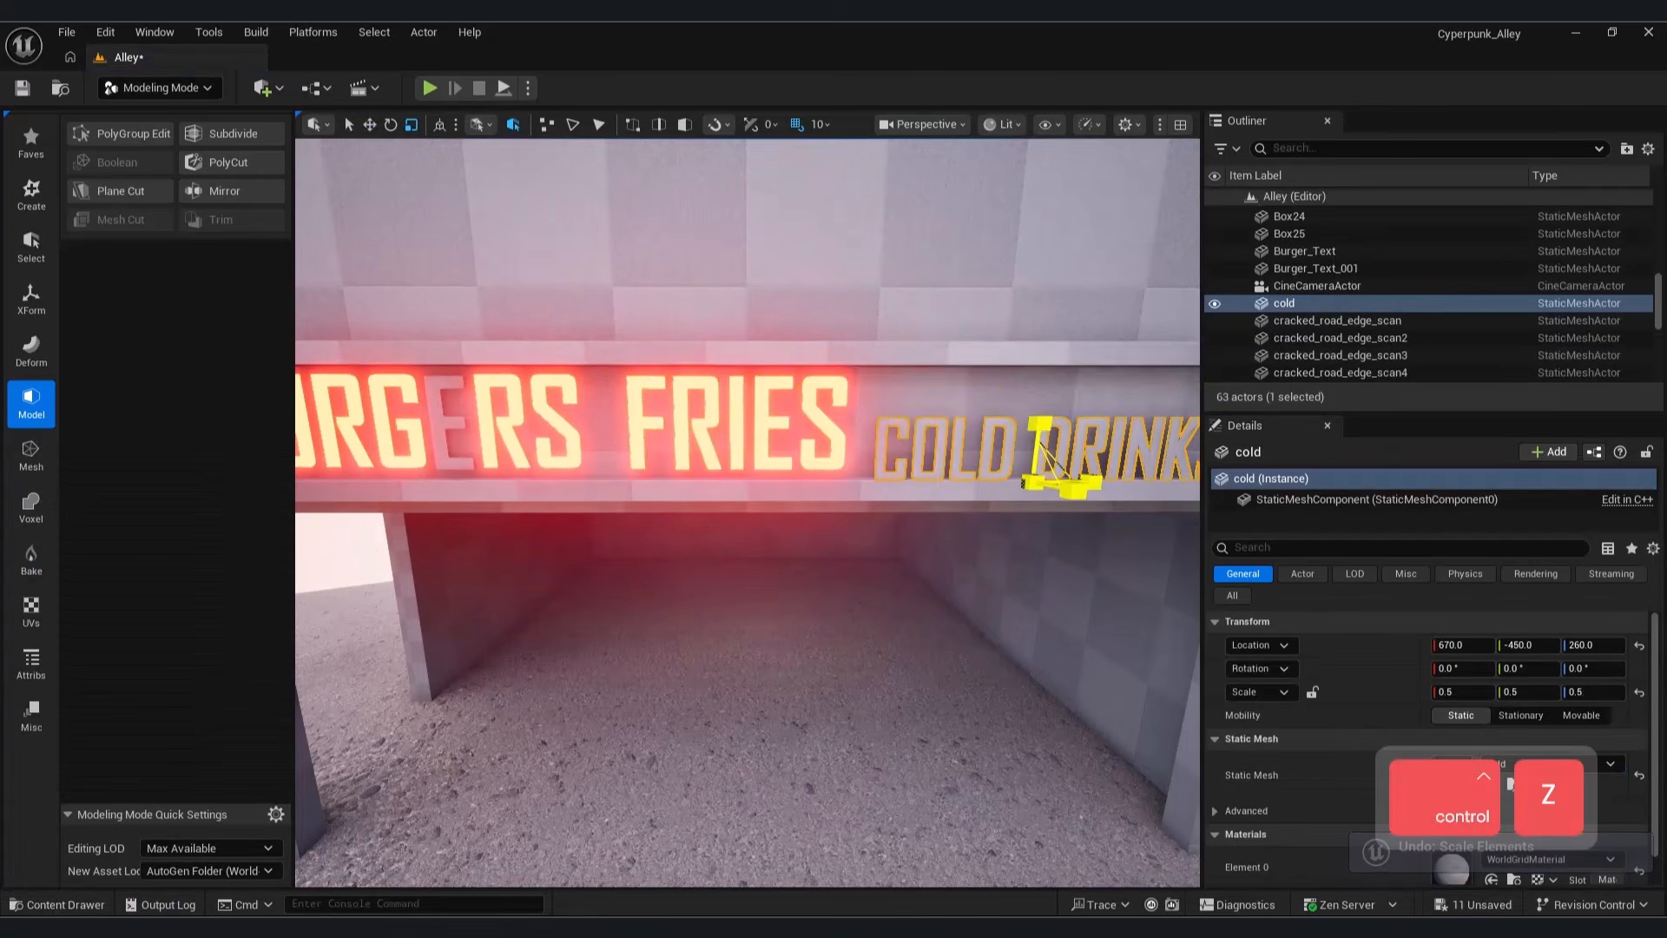
pyautogui.moveTo(1040, 479); pyautogui.dragTo(785, 430, button='right')
pyautogui.press('a')
pyautogui.click(785, 429)
pyautogui.press('w')
pyautogui.click(941, 474)
pyautogui.moveTo(941, 474); pyautogui.dragTo(492, 144, button='right')
pyautogui.write('d')
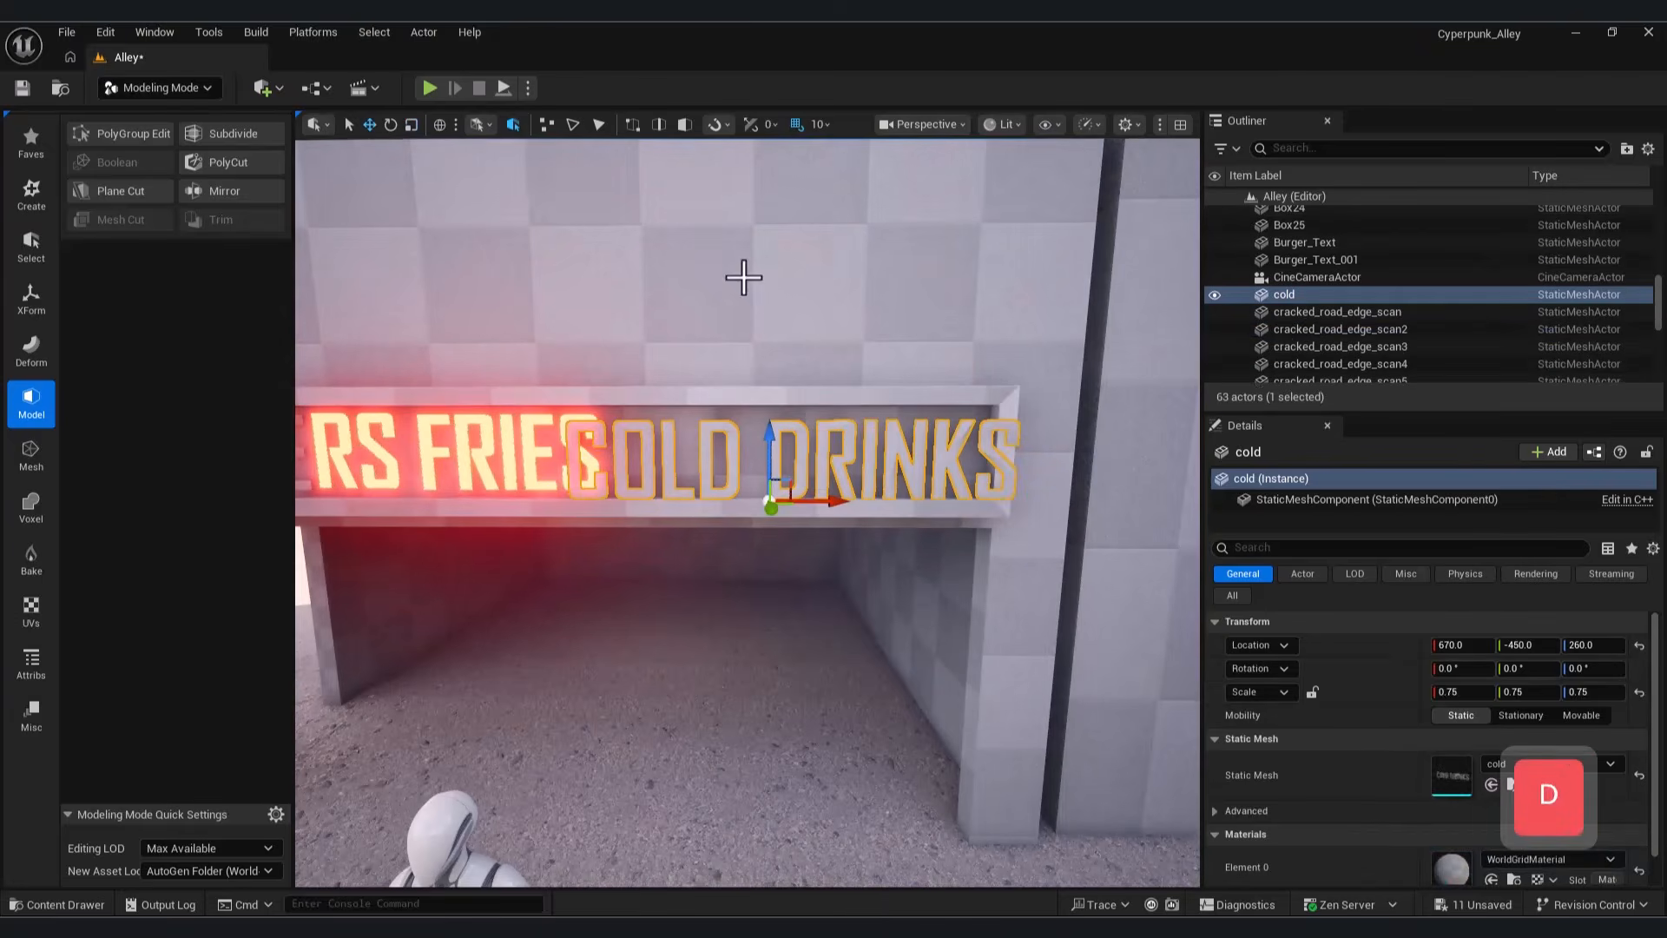
# Step: Set the COLD DRINKS lettering's scale to 0.65 and move it to X 680, Y -460, Z 270
pyautogui.write('0.65')
pyautogui.press('Return')
pyautogui.moveTo(772, 495); pyautogui.dragTo(771, 505)
pyautogui.moveTo(772, 505); pyautogui.dragTo(740, 373, button='right')
pyautogui.moveTo(741, 372); pyautogui.dragTo(757, 373)
# Step: Set the COLD DRINKS lettering's scale to 0.6 on all axes
pyautogui.click(1458, 693)
pyautogui.write('0.6')
pyautogui.press('Return')
pyautogui.moveTo(833, 487); pyautogui.dragTo(903, 521, button='right')
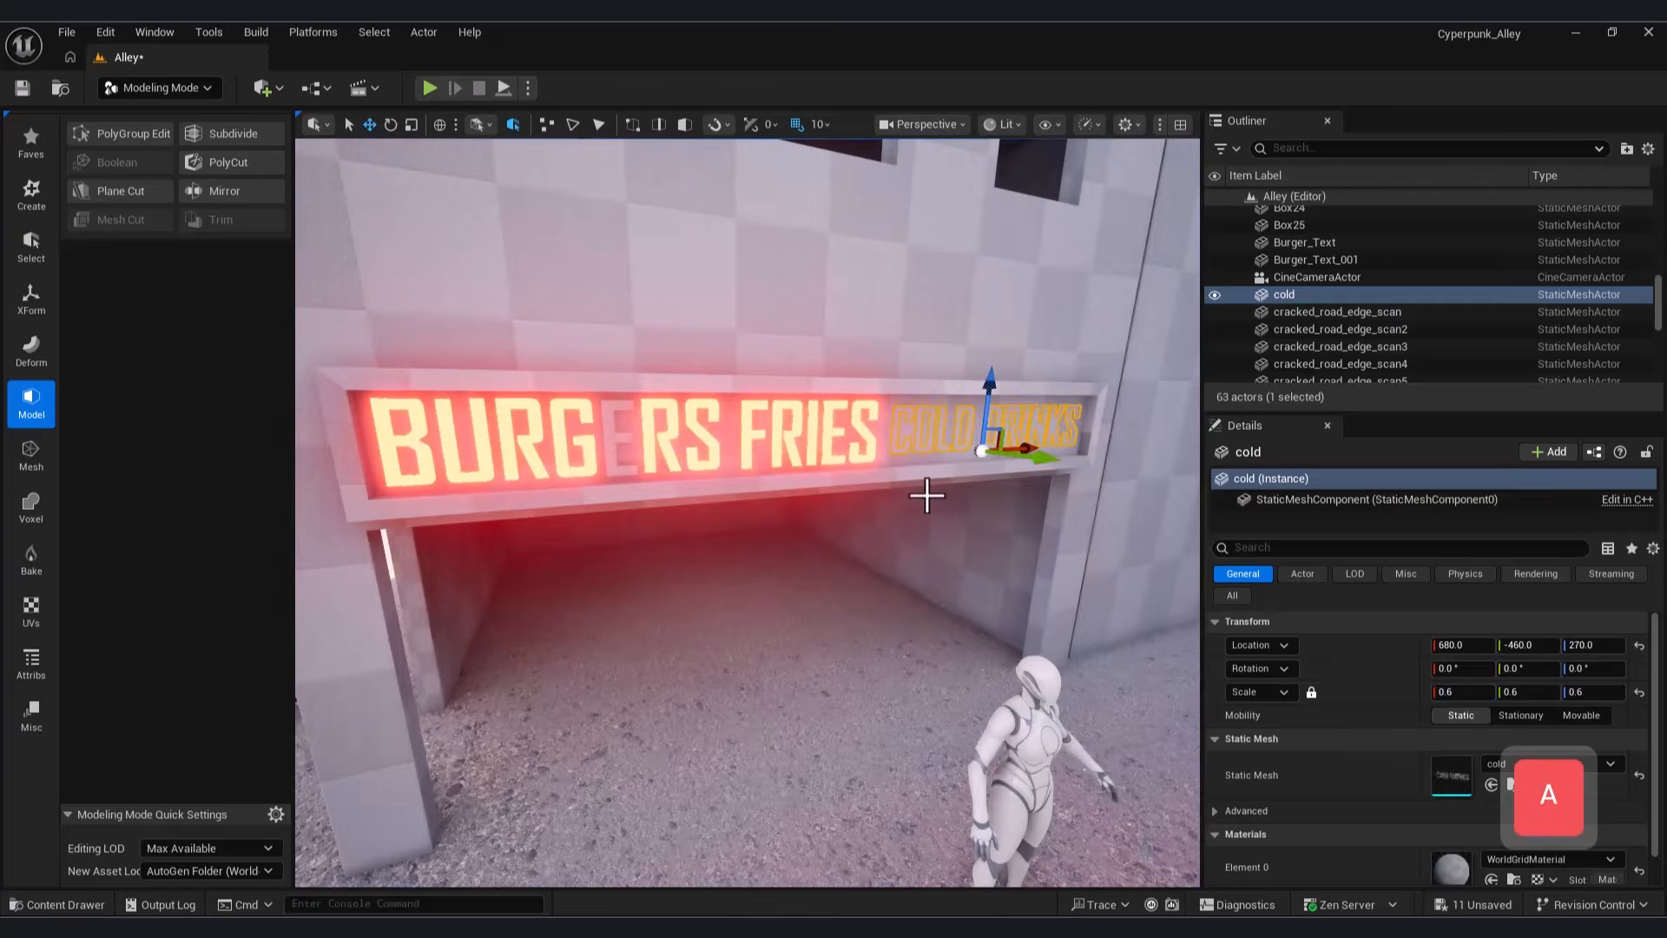
# Step: Rename the glowing red material as Red_light
pyautogui.click(58, 905)
pyautogui.click(898, 564)
pyautogui.press('F2')
pyautogui.write('Red_light')
pyautogui.press('Return')
# Step: Duplicate the Red_light material as Blue_light and open the copy for editing
pyautogui.hotkey('ctrl', 'd')
pyautogui.press('F2')
pyautogui.write('Blue_light')
pyautogui.press('Return')
pyautogui.doubleClick(430, 541)
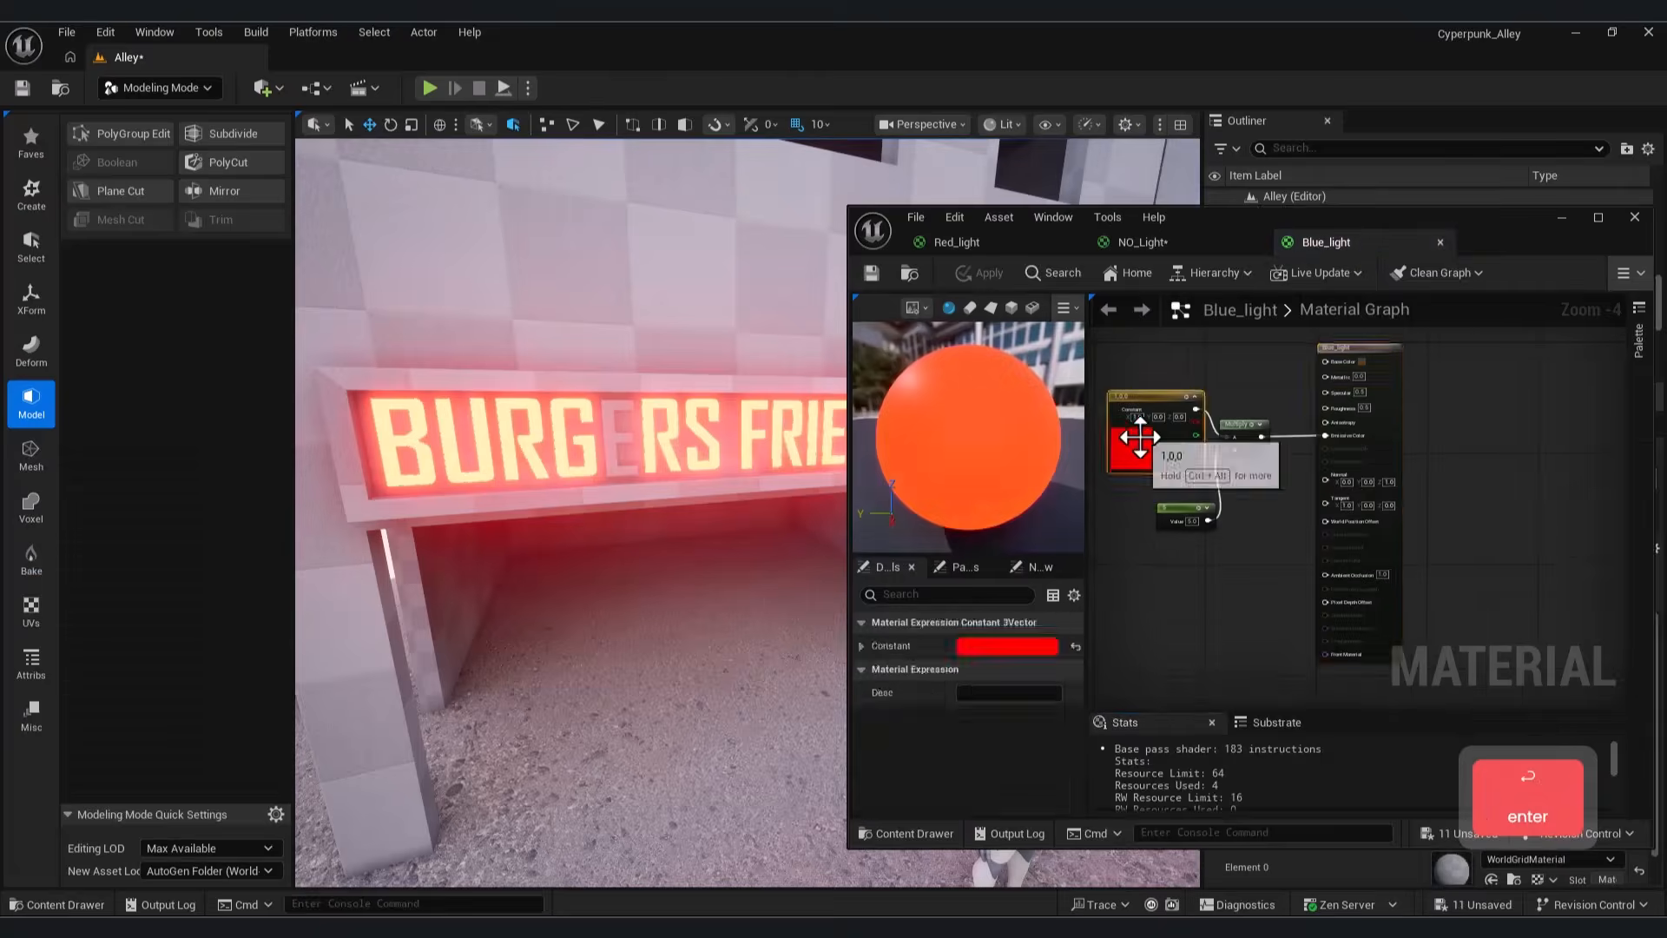
# Step: Change Blue_light's glow color constant to pure blue with R 0, G 0 and B 0.948
pyautogui.doubleClick(1138, 435)
pyautogui.click(1193, 480)
pyautogui.moveTo(1192, 685); pyautogui.dragTo(1167, 683)
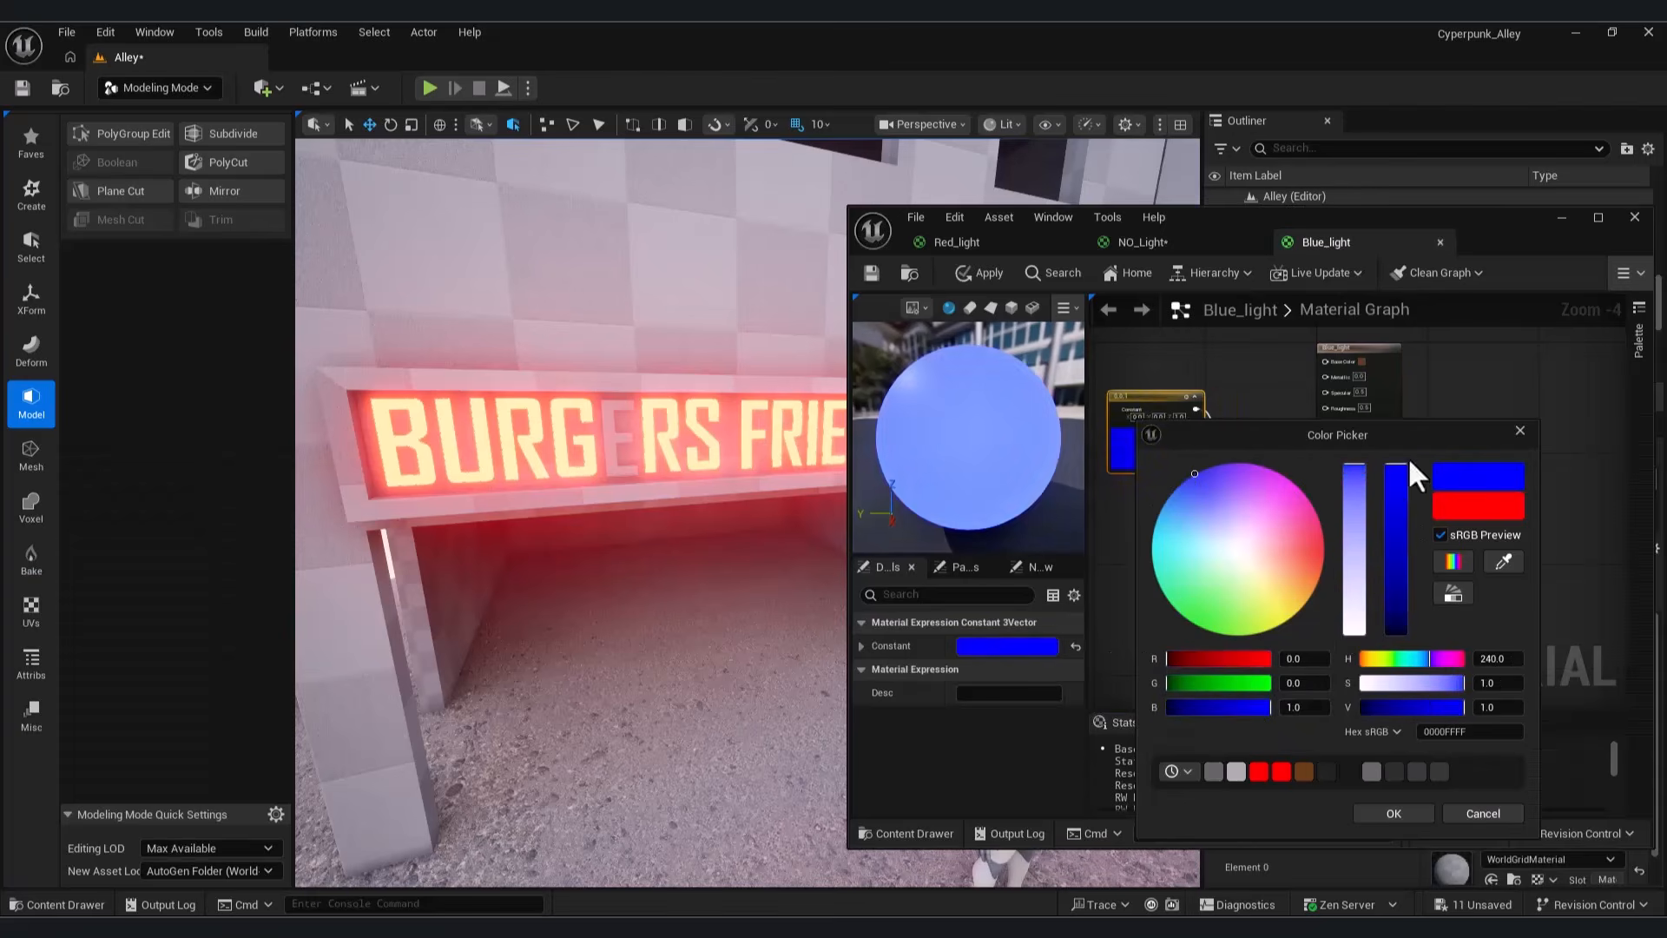
pyautogui.moveTo(1403, 523); pyautogui.dragTo(1403, 538)
pyautogui.moveTo(1356, 467); pyautogui.dragTo(1357, 480)
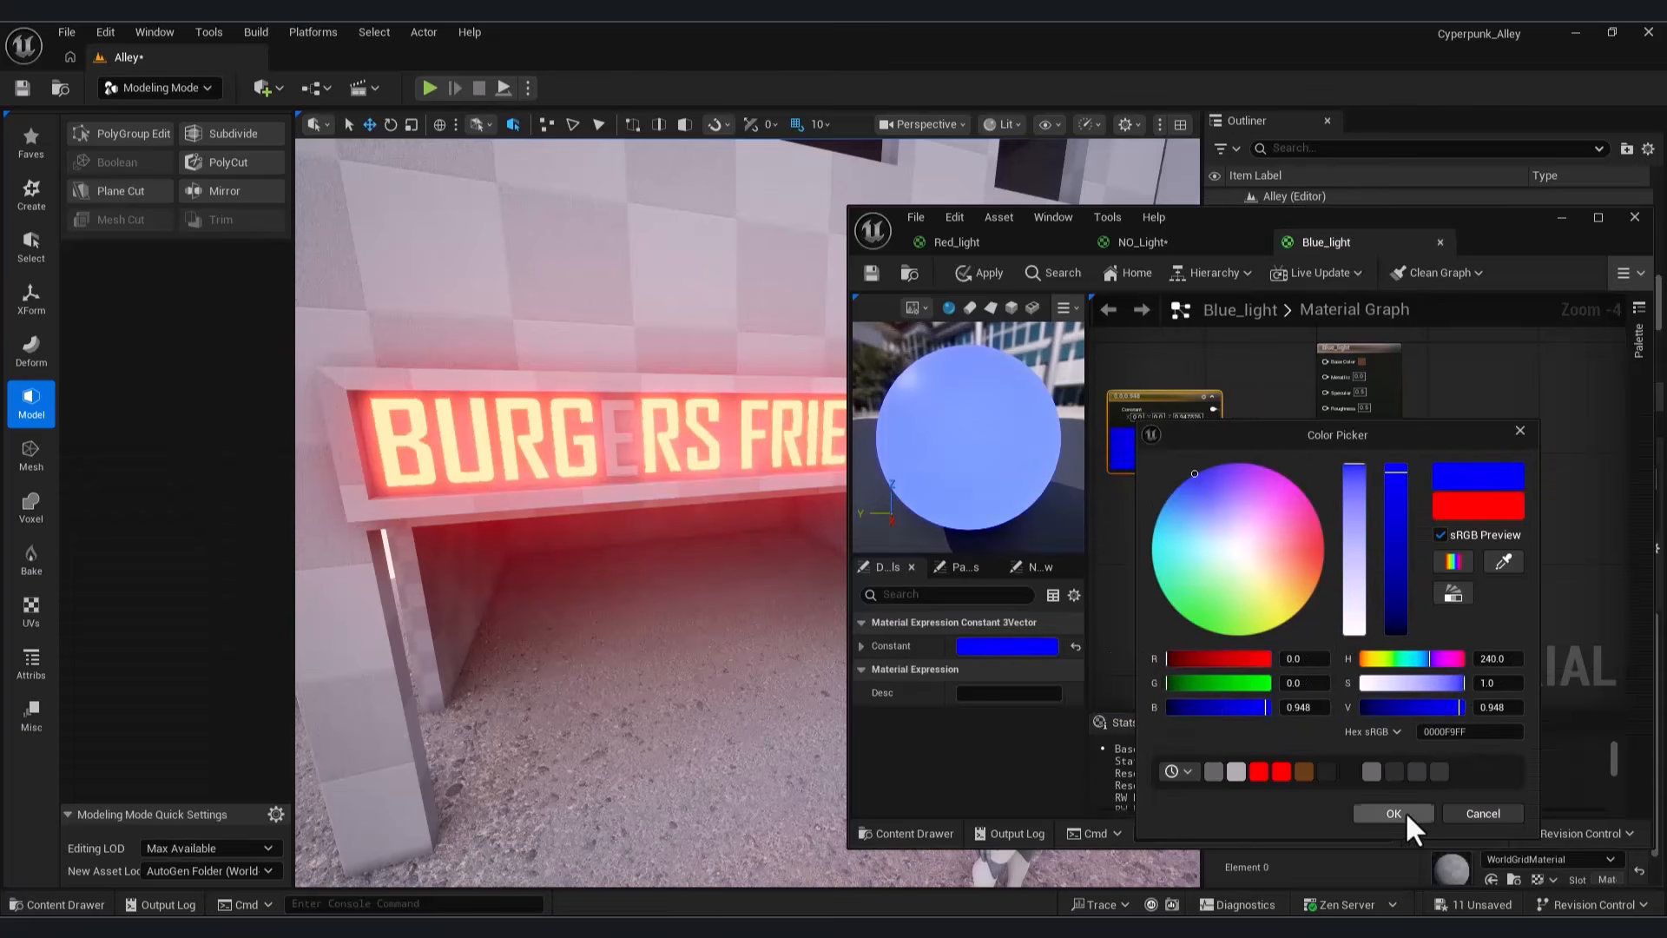
pyautogui.click(1394, 812)
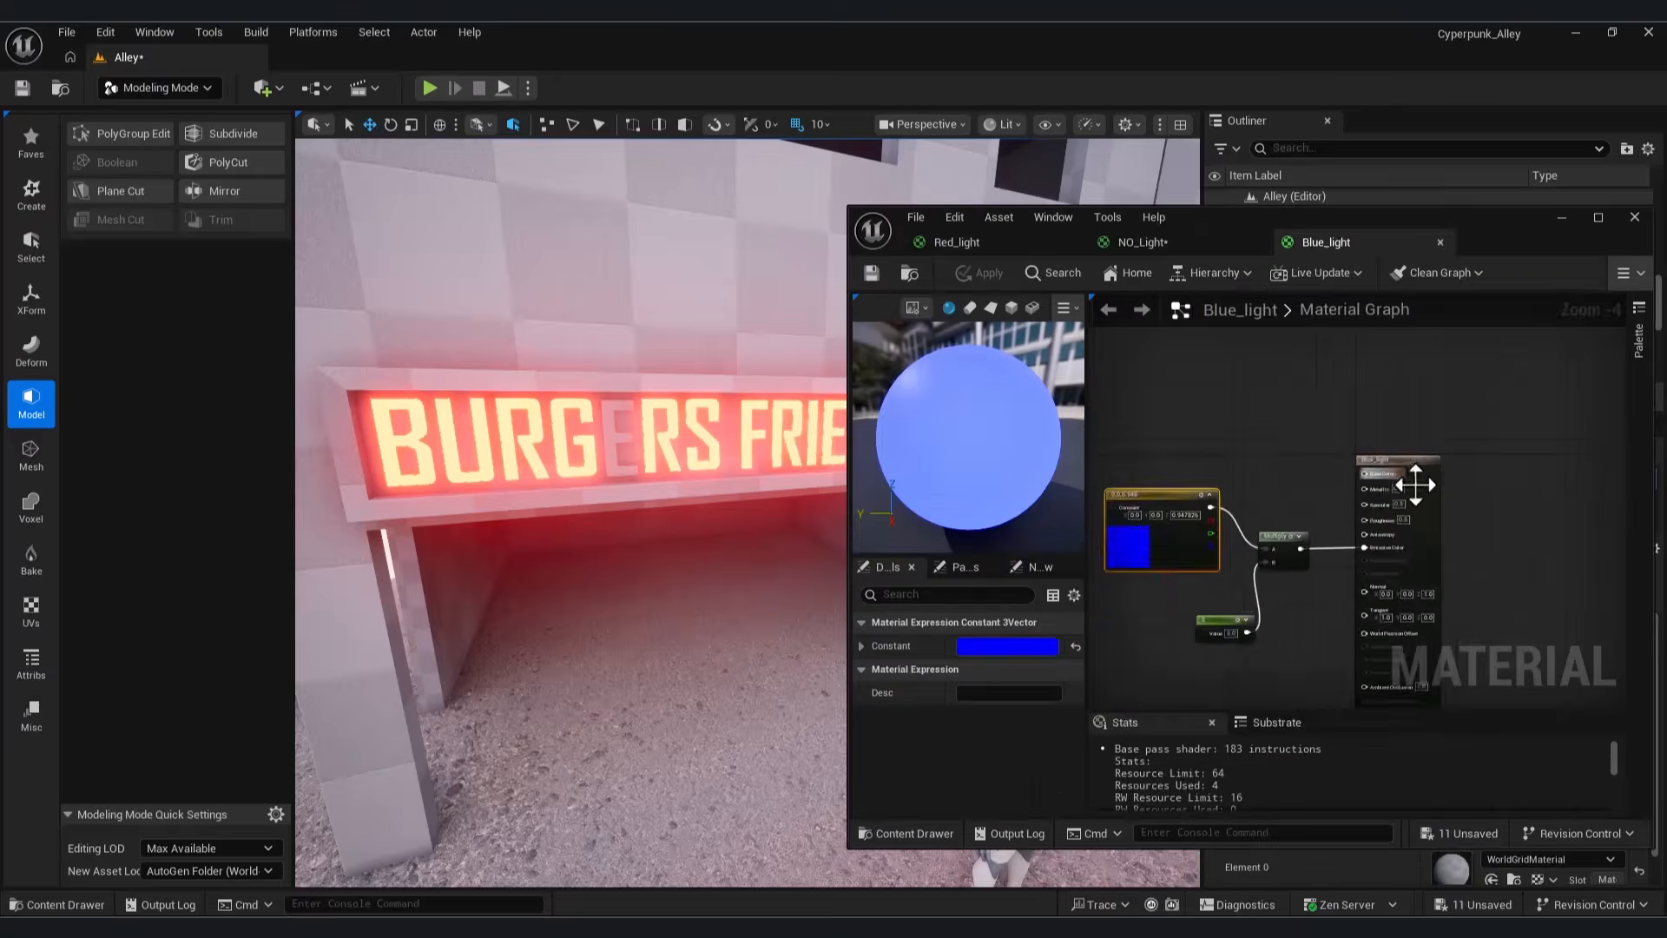
# Step: Set Blue_light's base color to dark blue 093667 and apply the material to the COLD DRINKS lettering
pyautogui.click(1041, 510)
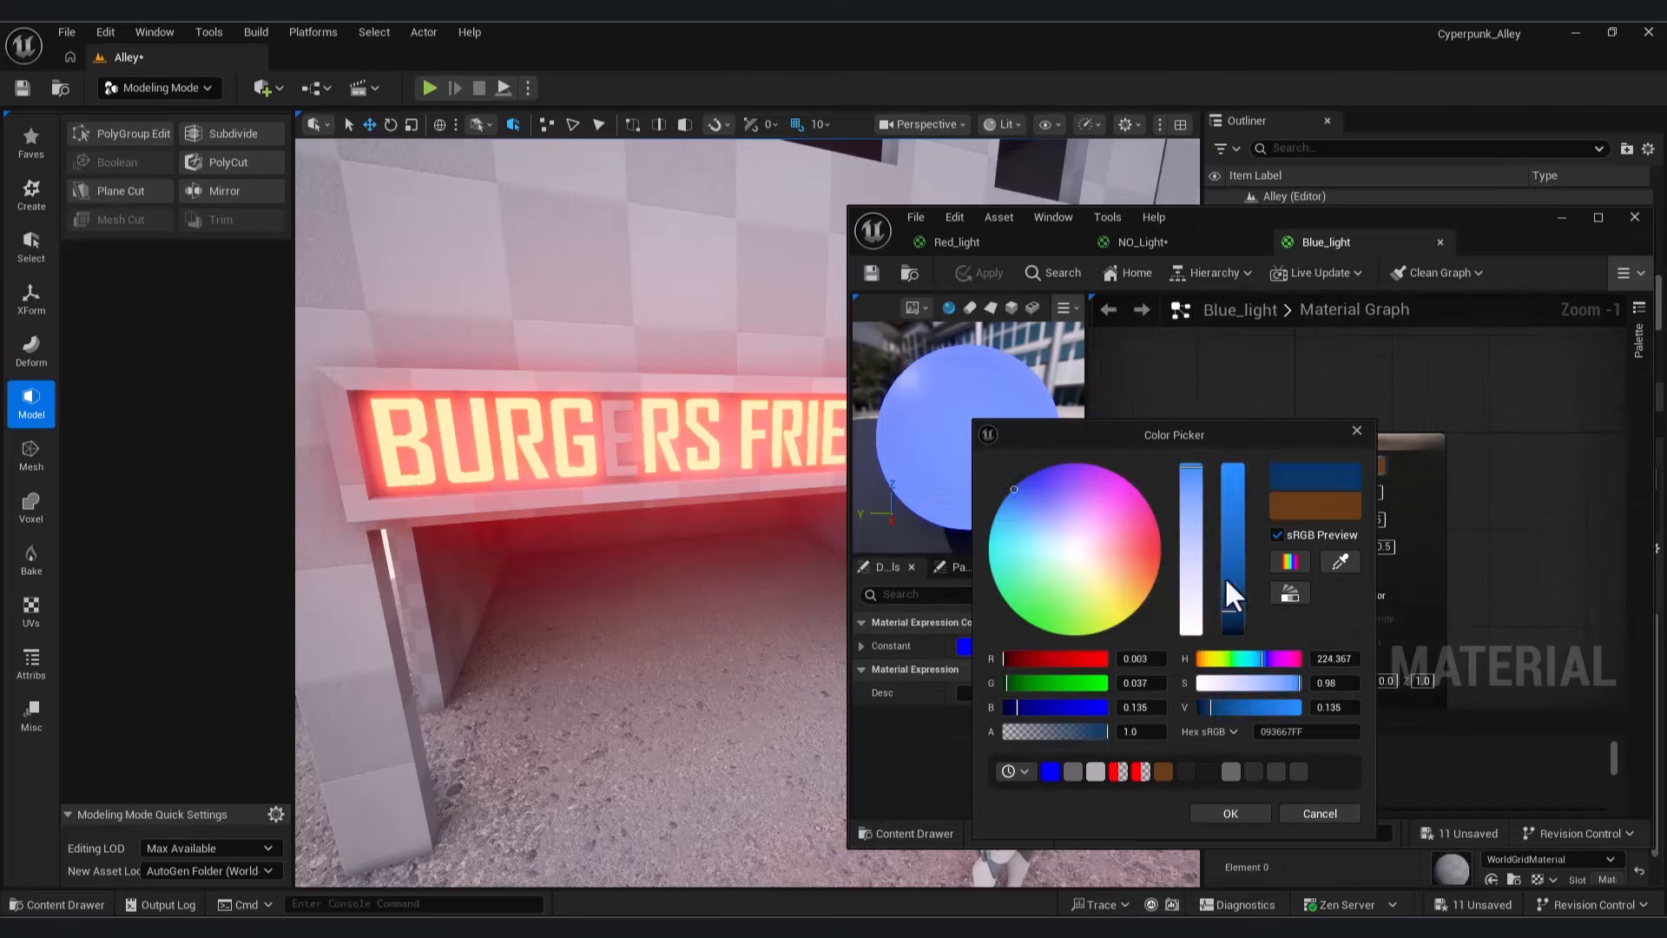
pyautogui.click(1230, 814)
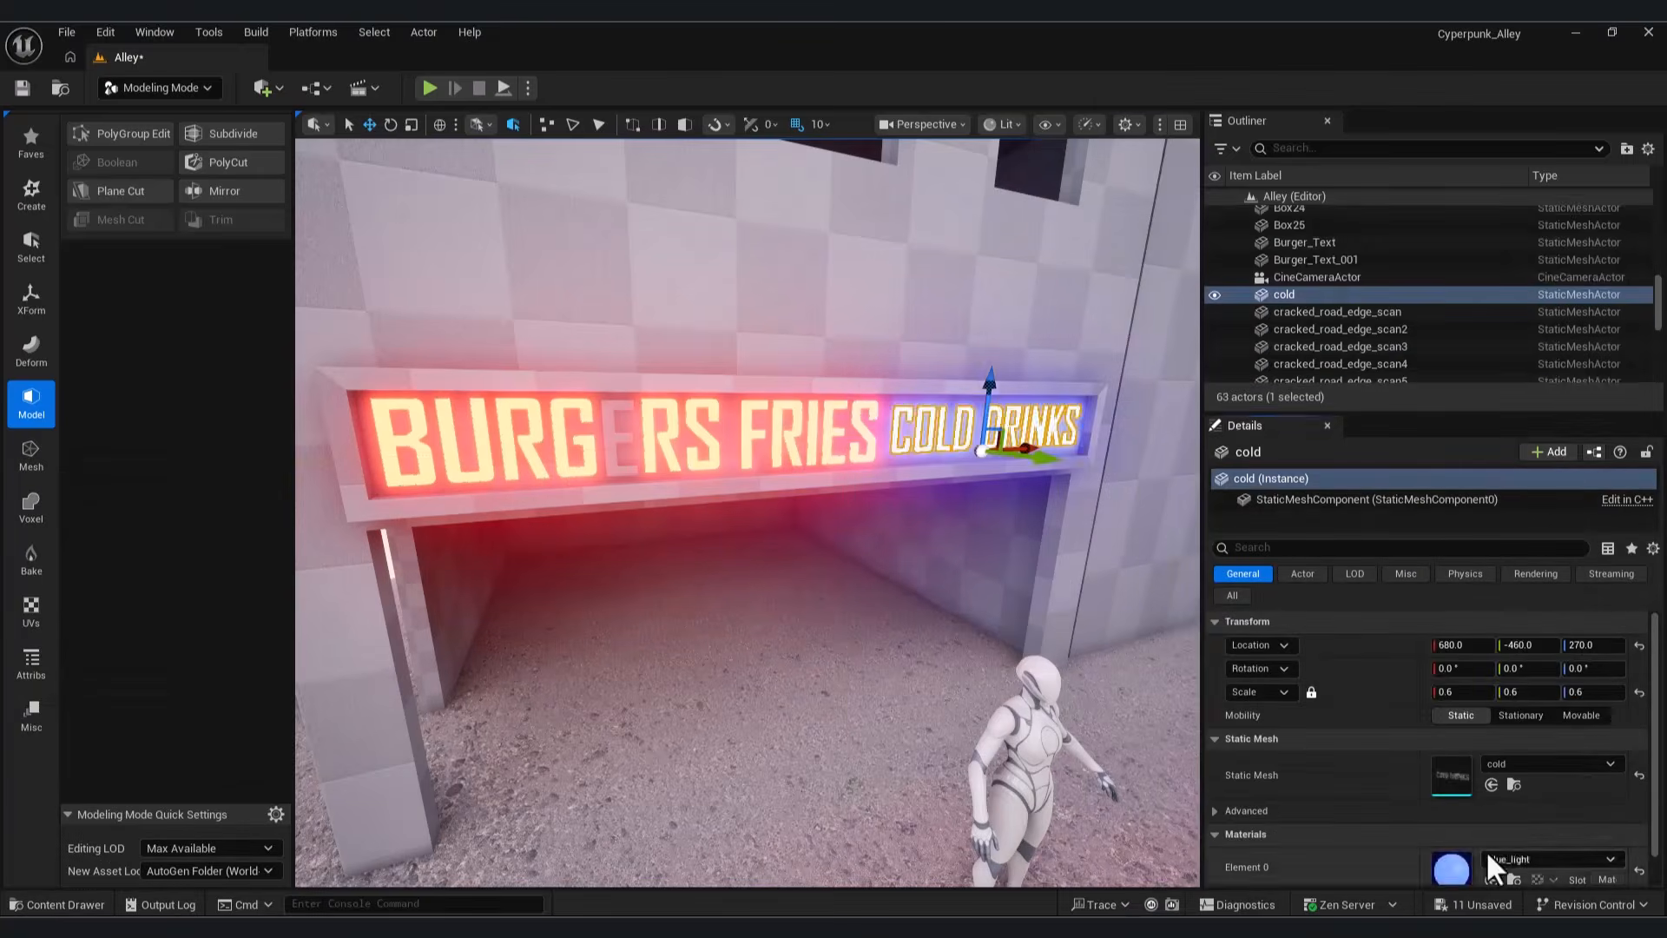
# Step: Scale the ENTRY lettering to 0.75, turn it 90 degrees about Z and move it to the sign panel above the side doorway
pyautogui.click(923, 124)
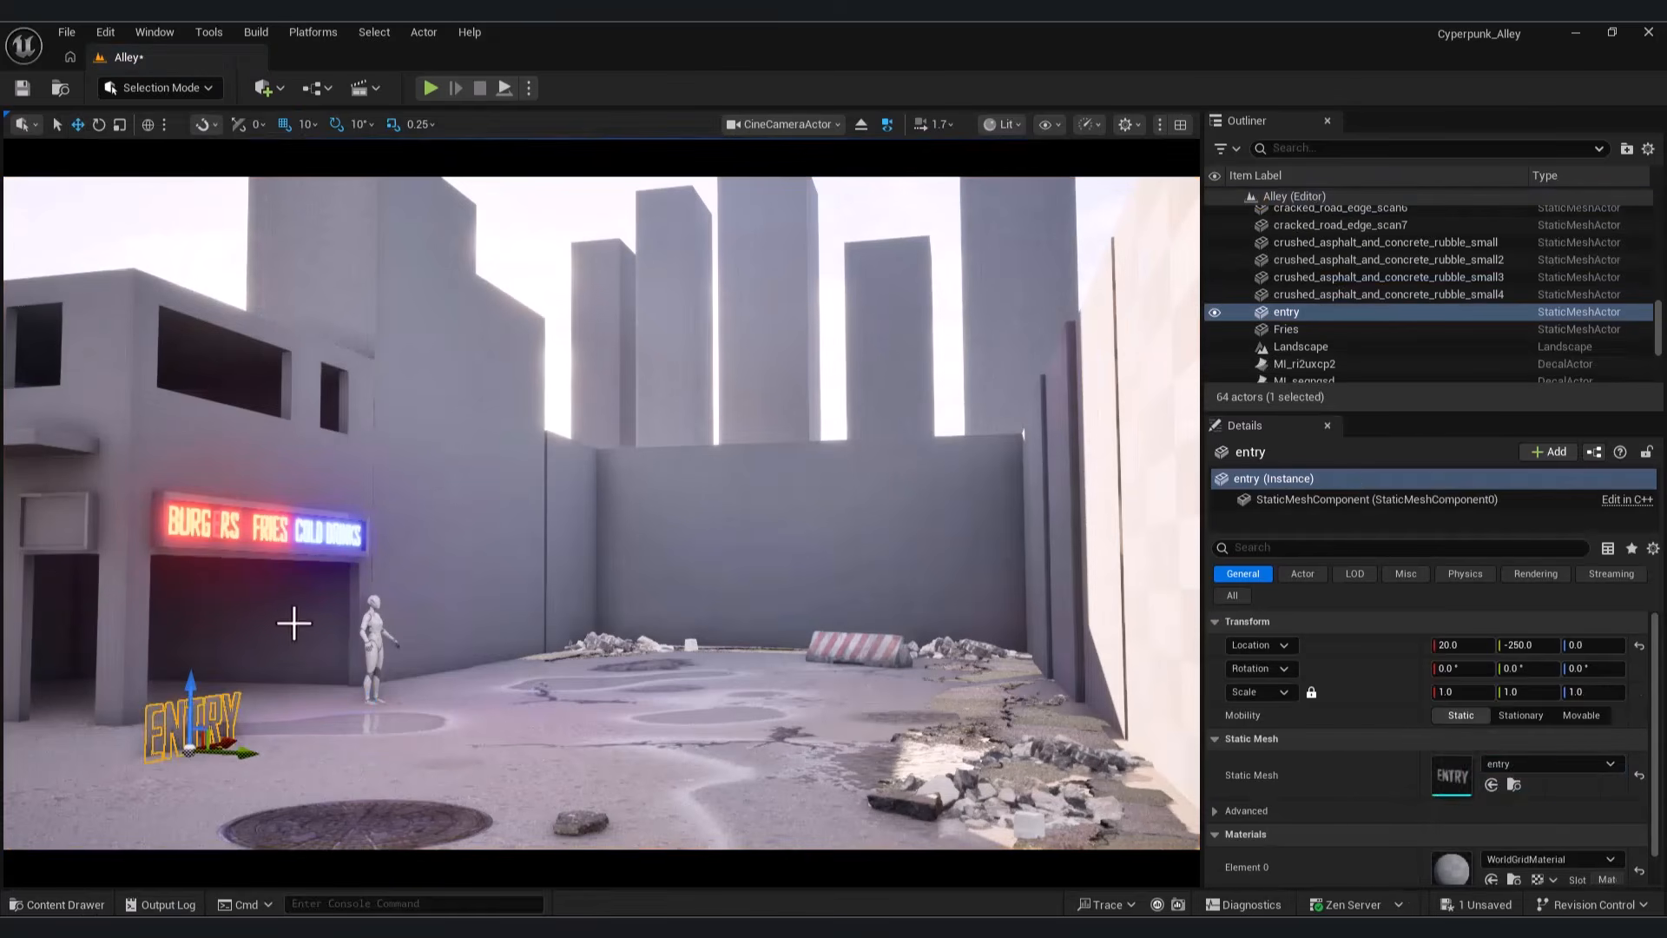
pyautogui.click(1441, 692)
pyautogui.press('e')
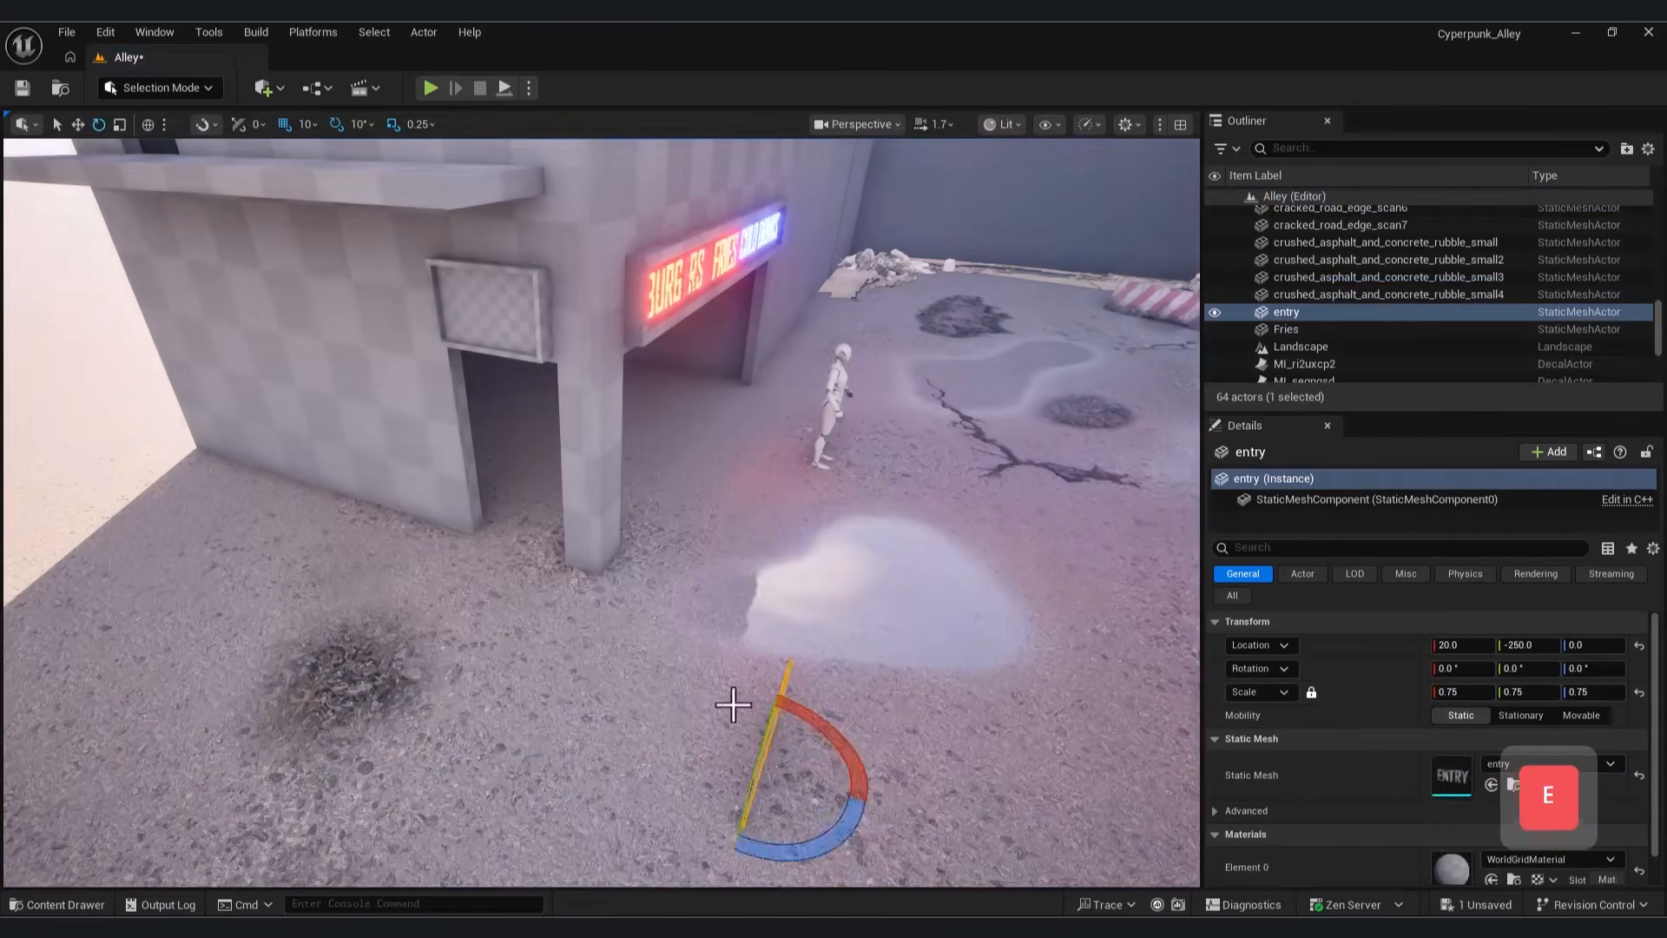
pyautogui.press('e')
pyautogui.press('w')
# Step: Set the ENTRY lettering's scale to 0.5 and center it in its sign panel at X 150, Y -580, Z 270
pyautogui.write('0.5')
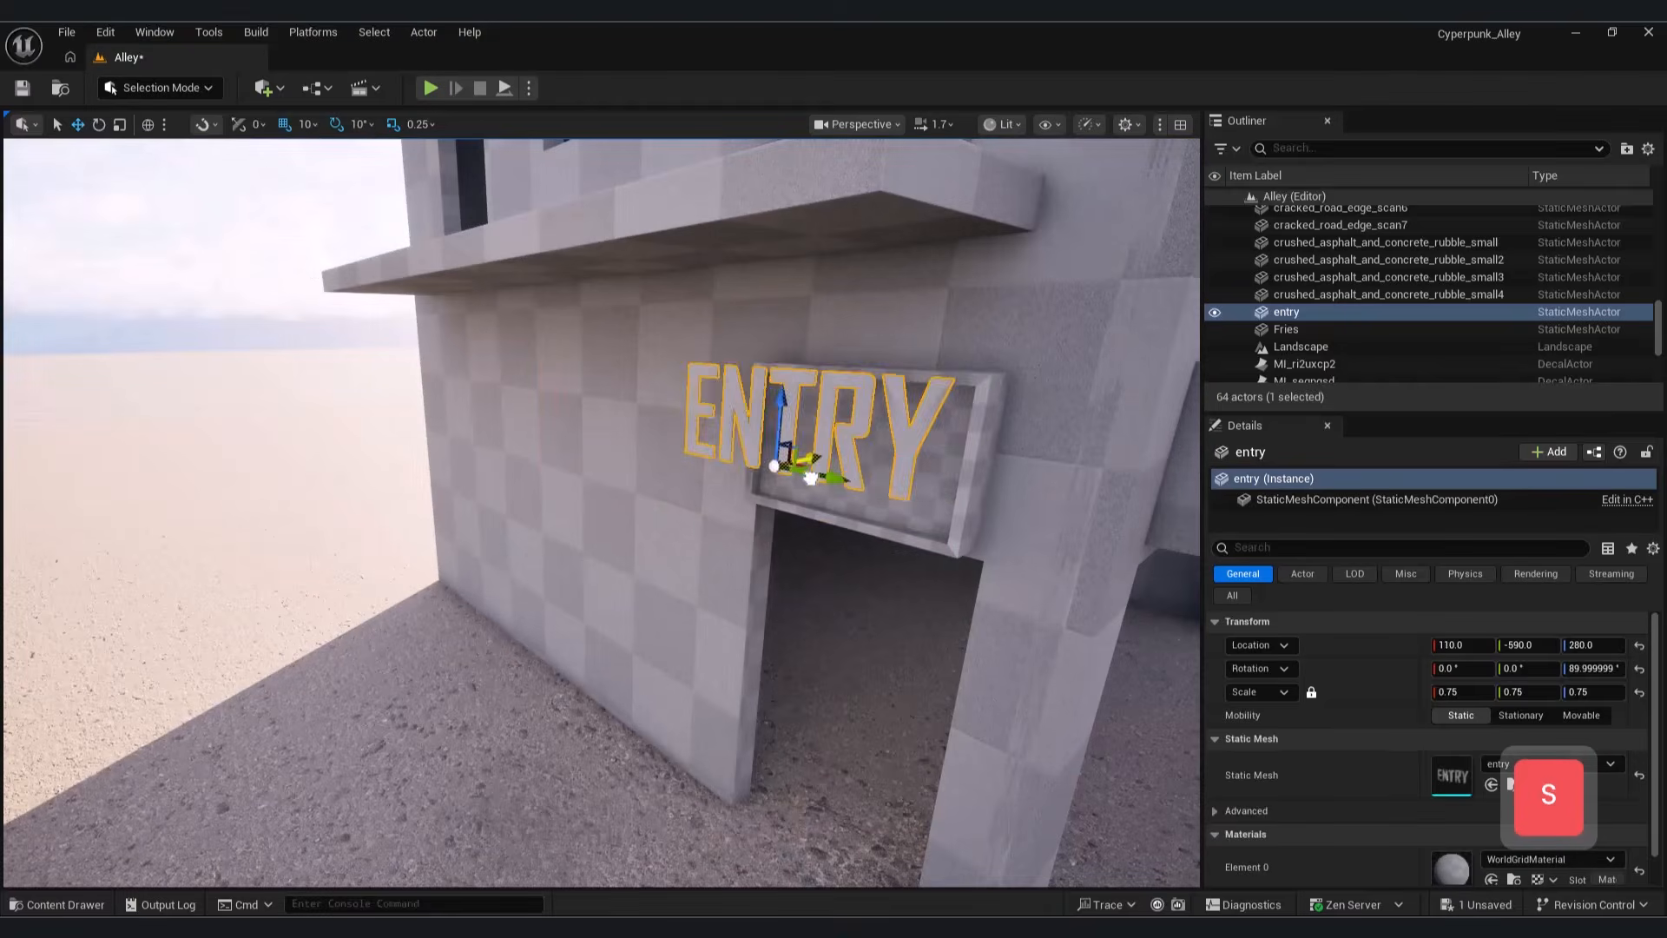
pyautogui.press('Return')
pyautogui.press('w')
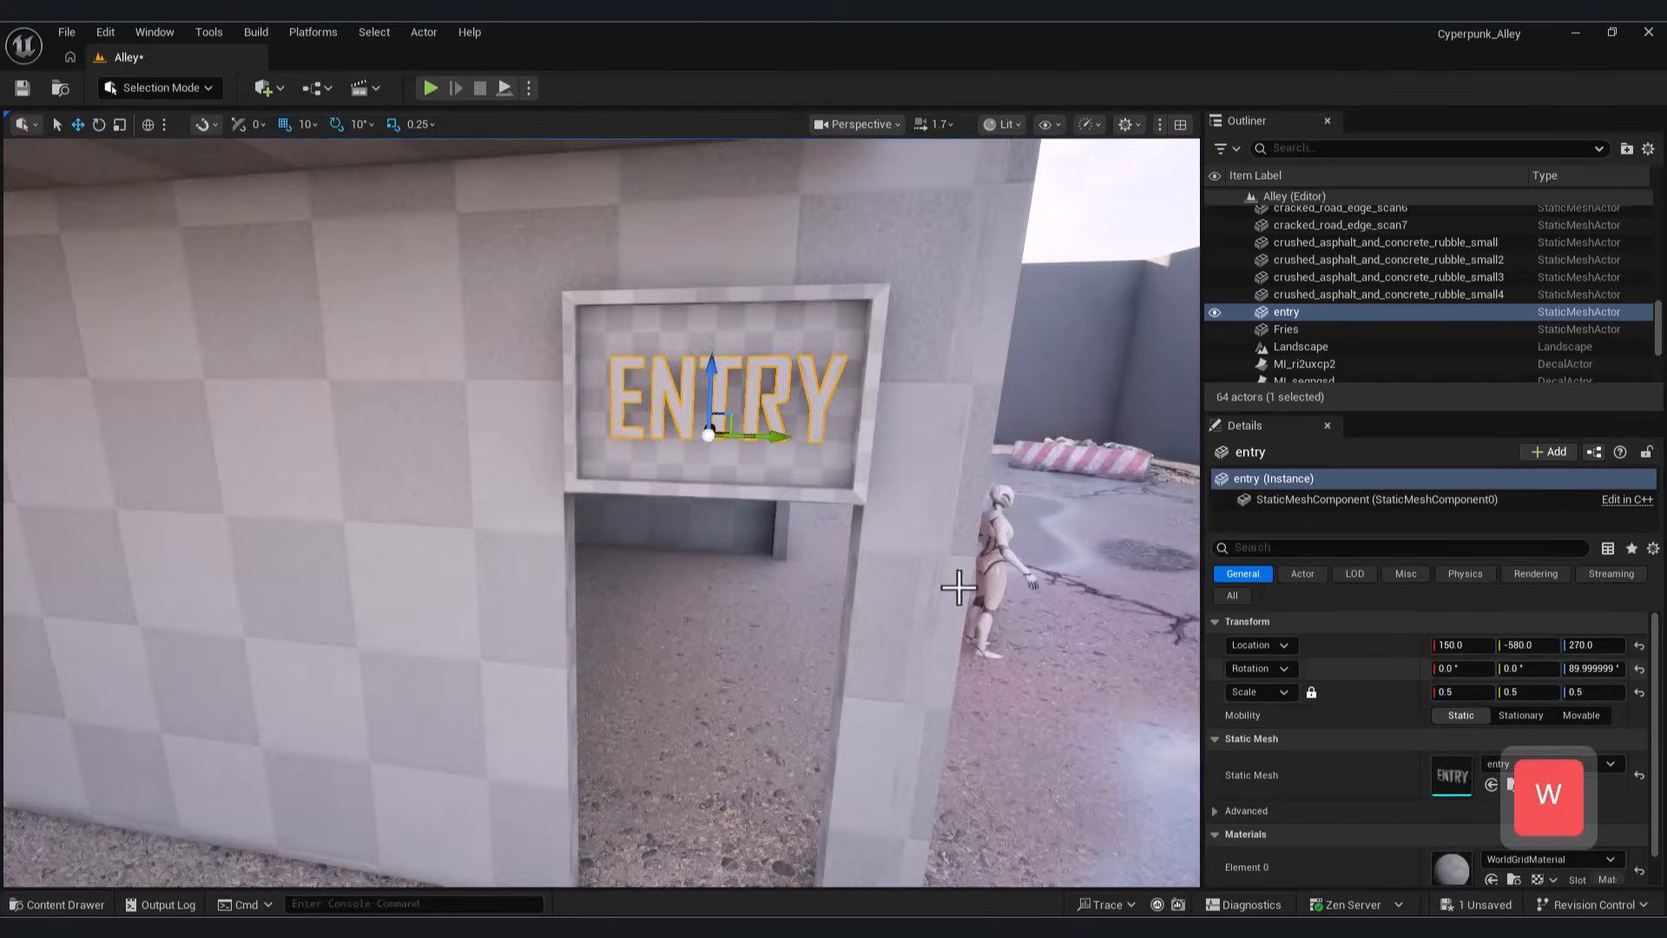
# Step: Set the ENTRY lettering back into its panel at X 155, Y -582 and apply the Red_light material to it
pyautogui.press('d')
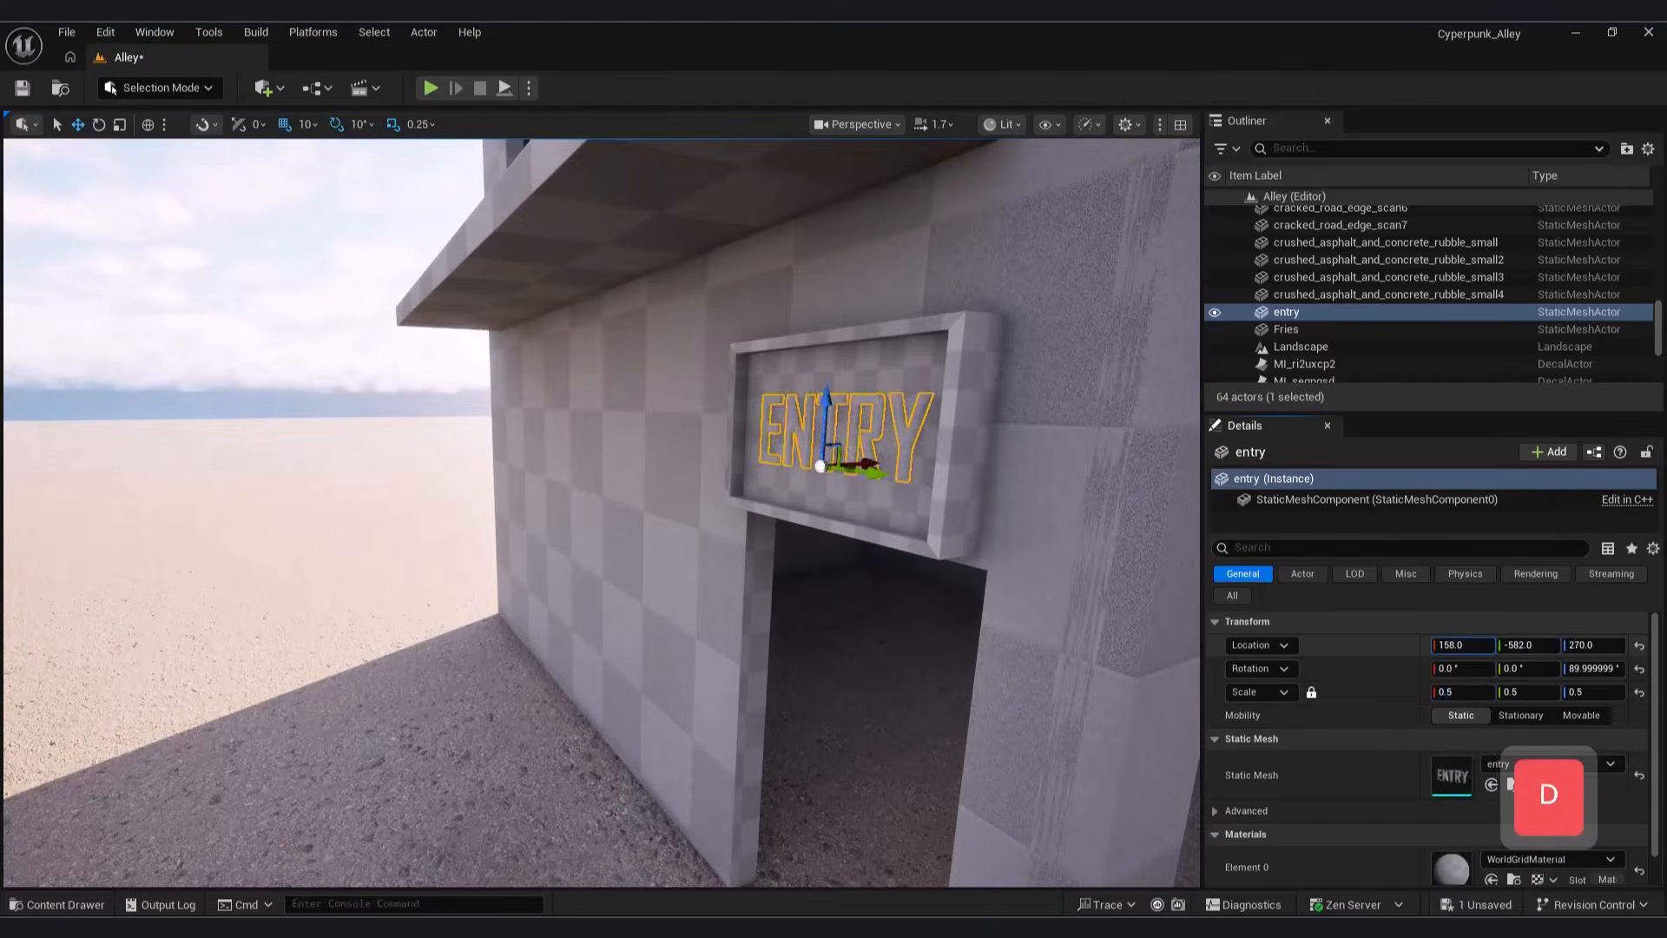
pyautogui.click(56, 904)
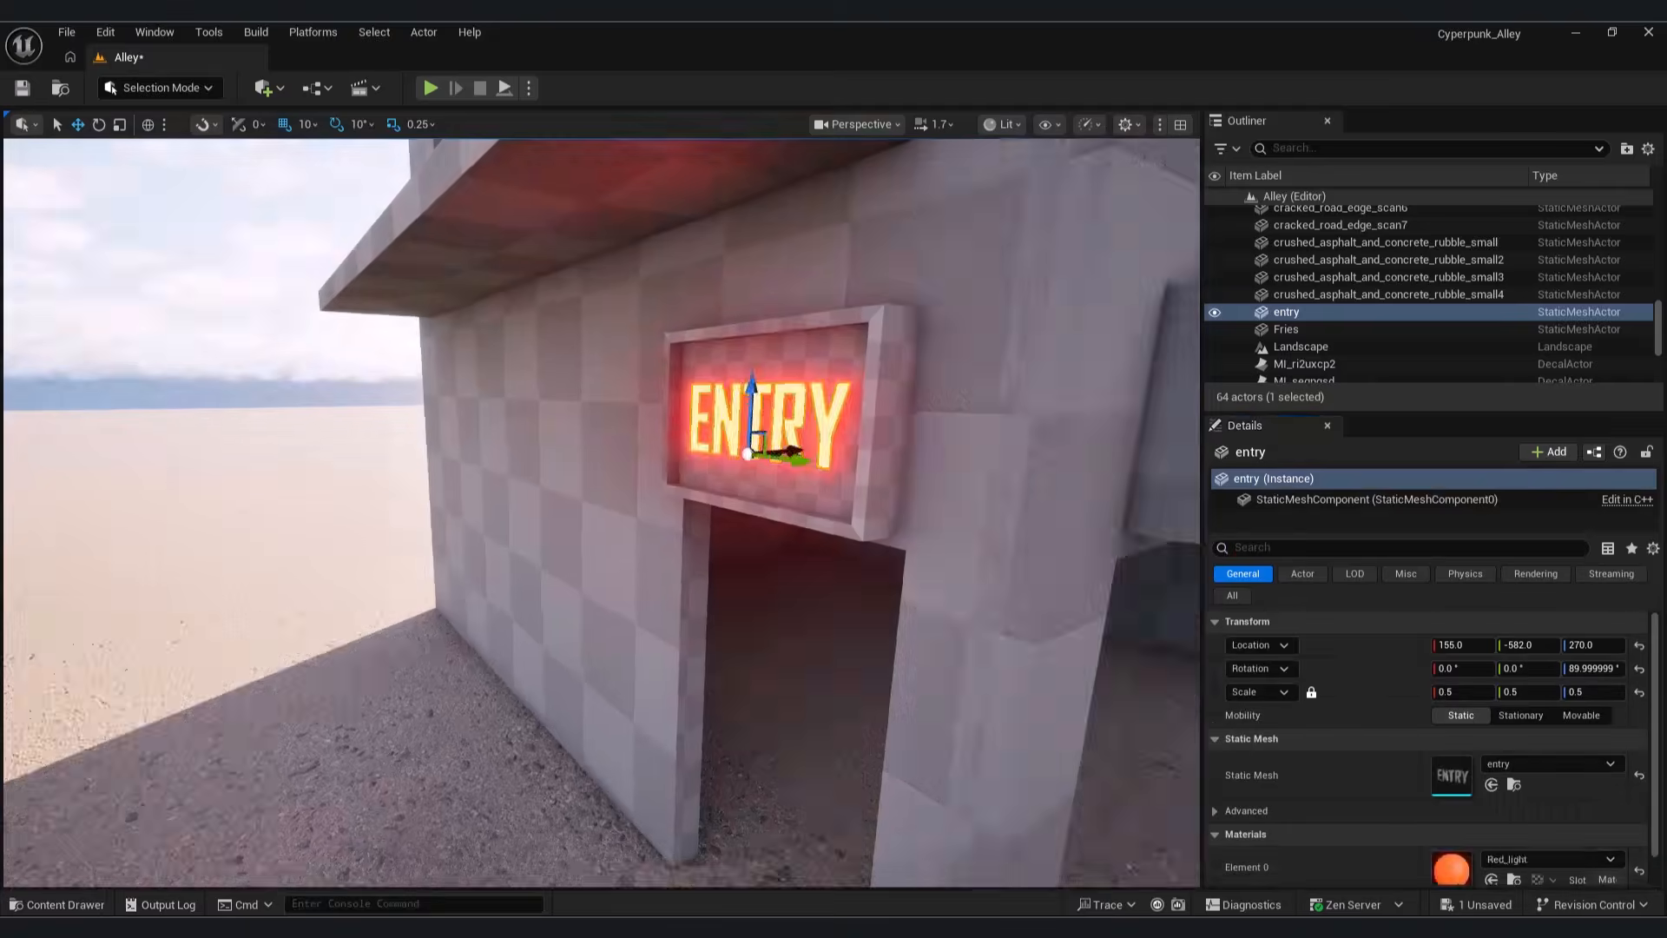
pyautogui.press('a')
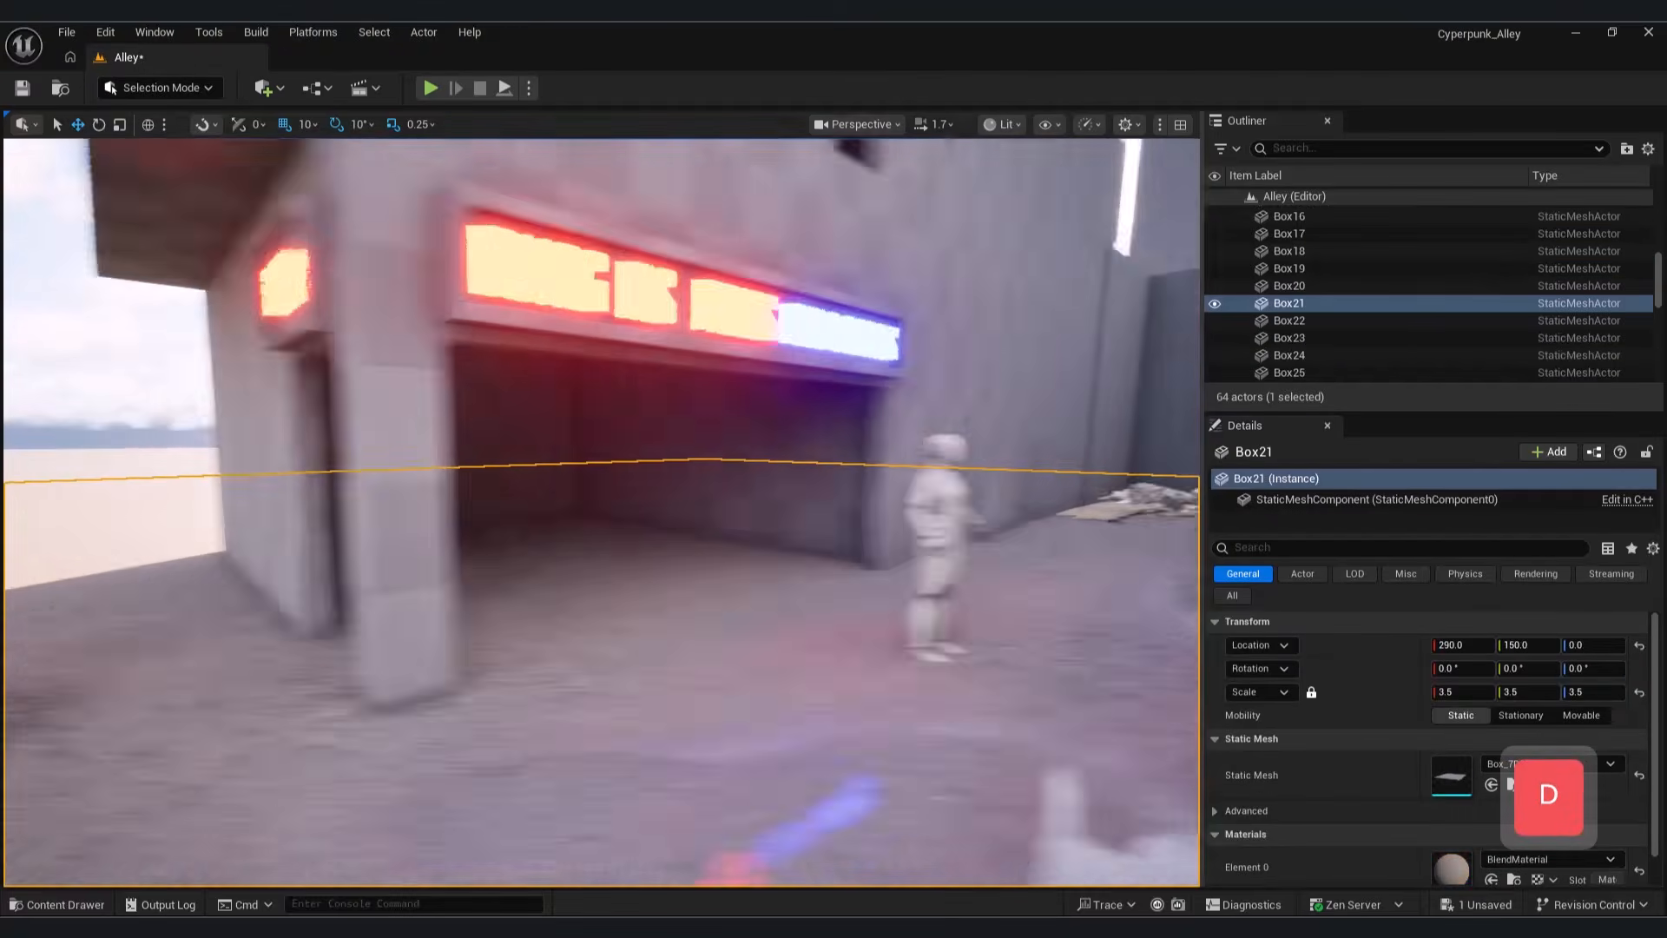
# Step: Switch to Modeling Mode and start a new box for the shop counter with a depth of 600
pyautogui.click(161, 87)
pyautogui.click(128, 170)
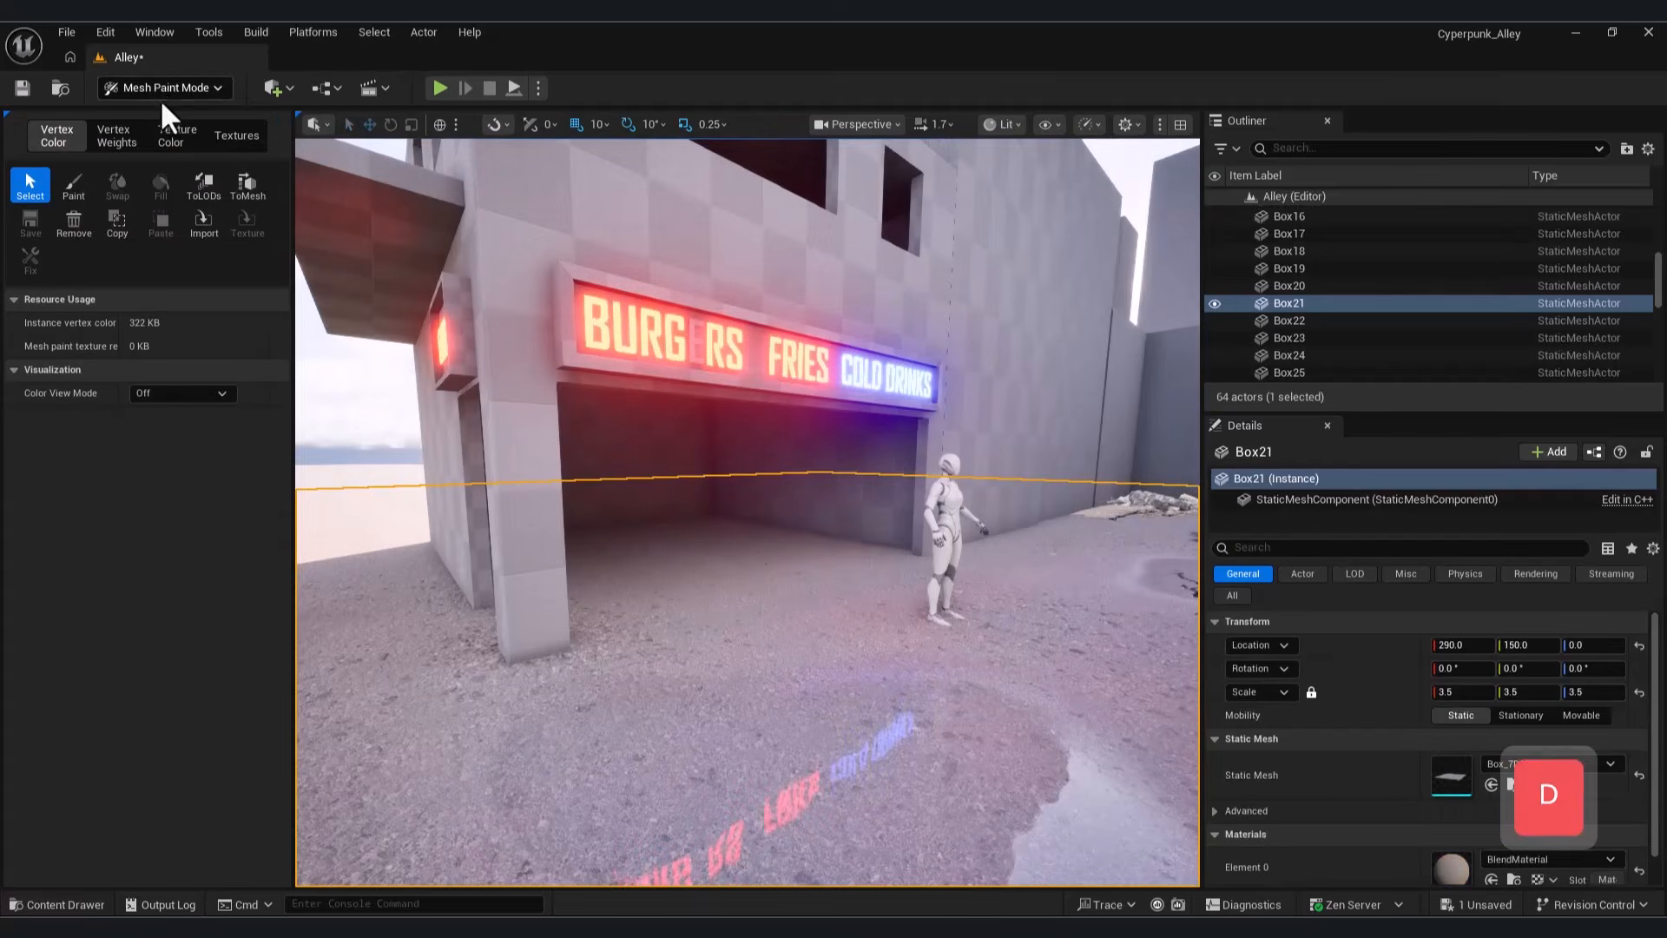
pyautogui.click(161, 88)
pyautogui.click(184, 186)
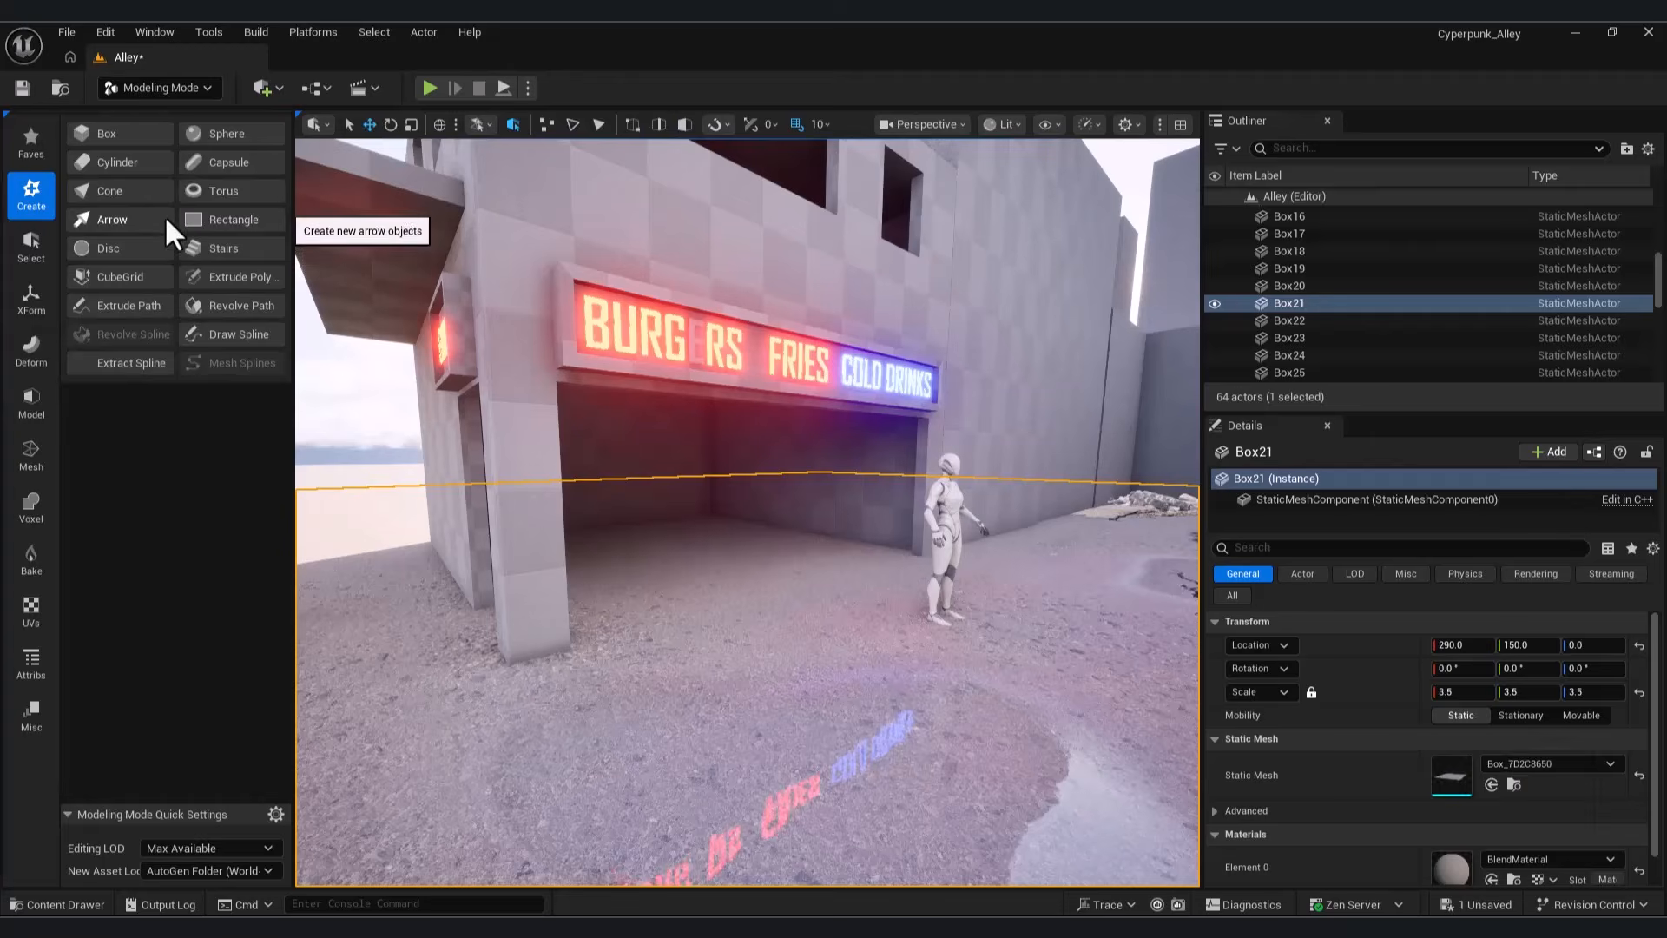
pyautogui.click(130, 134)
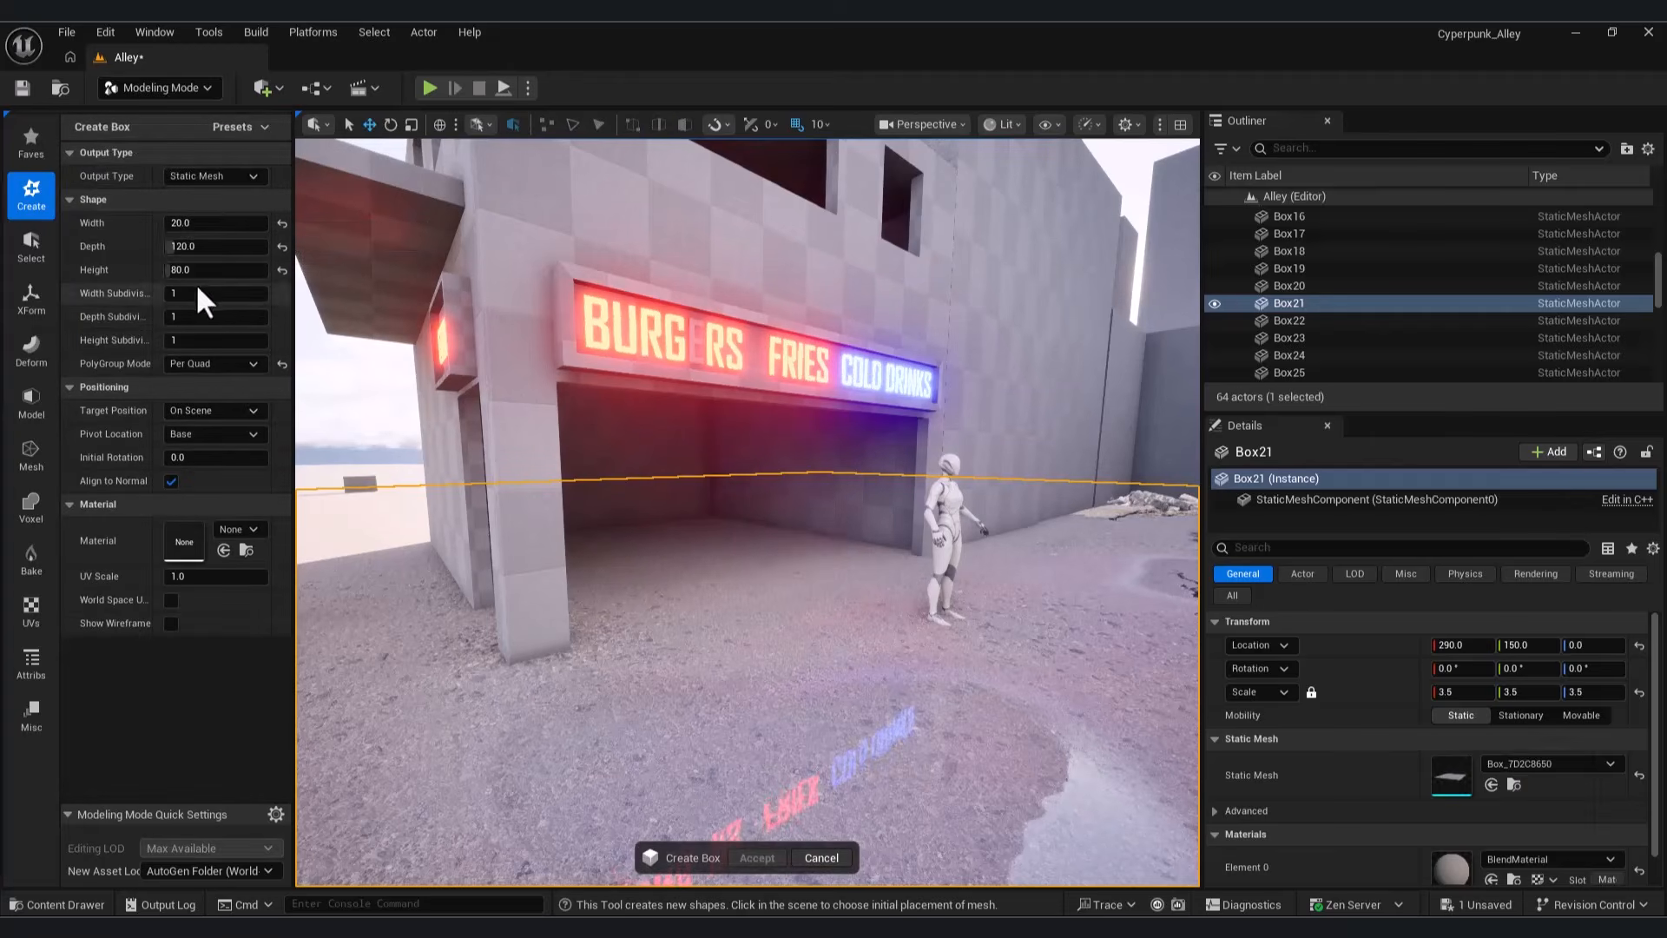
pyautogui.click(209, 248)
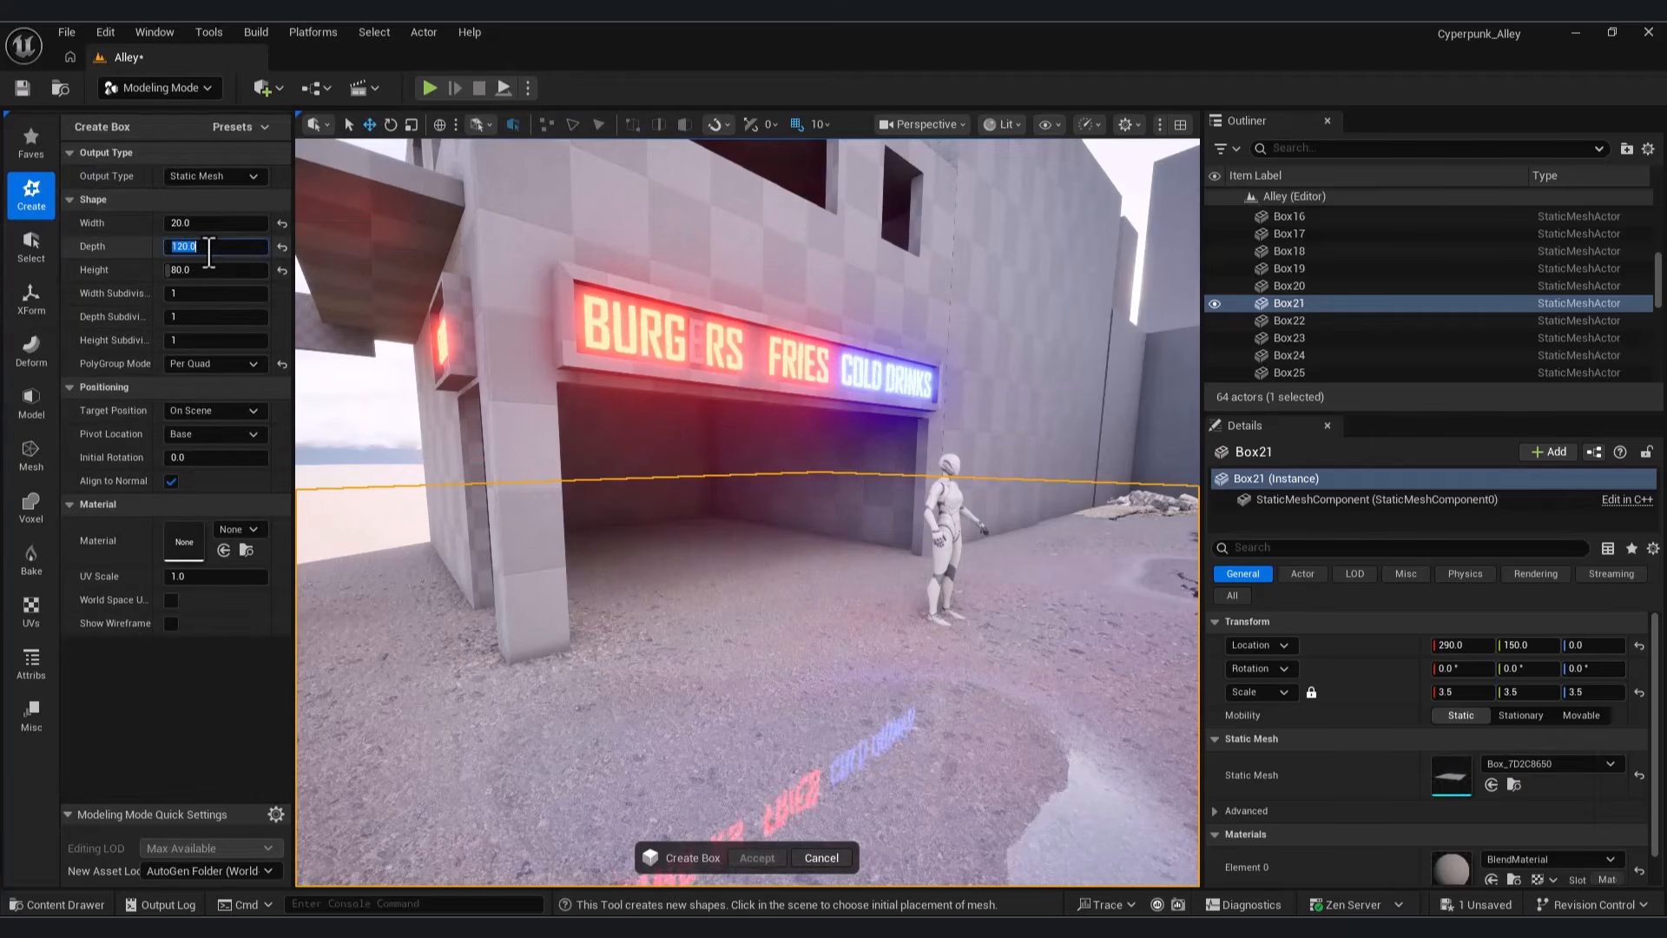
pyautogui.moveTo(808, 596); pyautogui.dragTo(849, 583, button='right')
pyautogui.press('d')
pyautogui.press('s')
pyautogui.click(234, 247)
pyautogui.write('600')
pyautogui.press('Return')
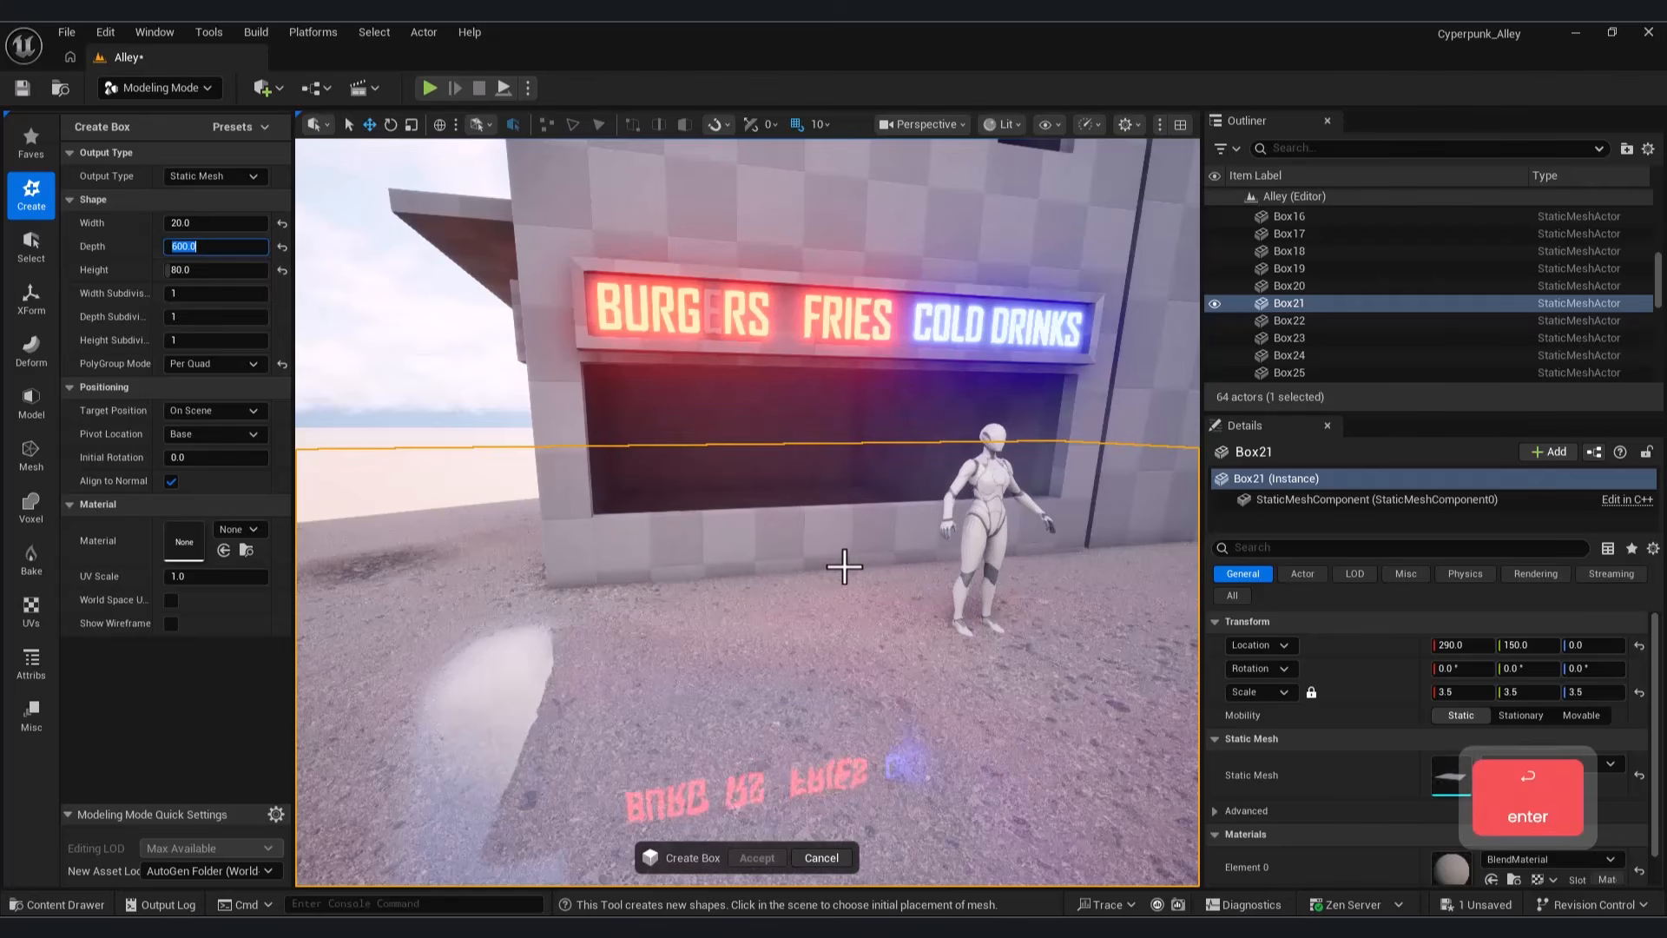
# Step: Set the counter box's height to 120 and width to 80, and create it below the BURGERS sign
pyautogui.click(202, 270)
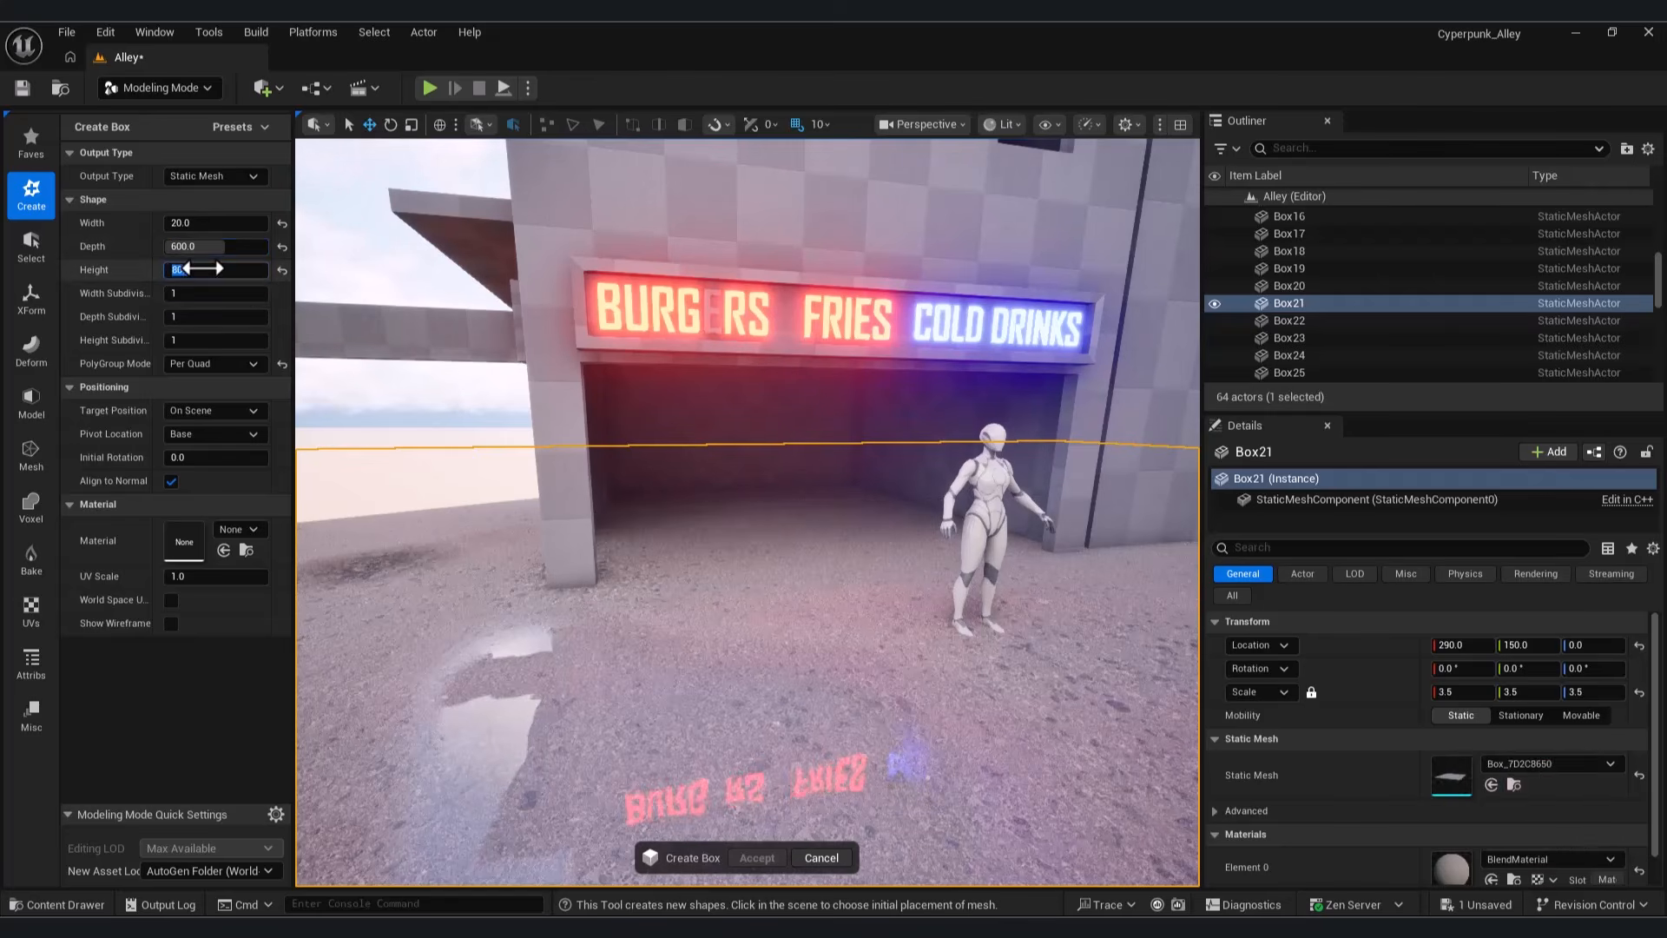
pyautogui.write('120')
pyautogui.press('Return')
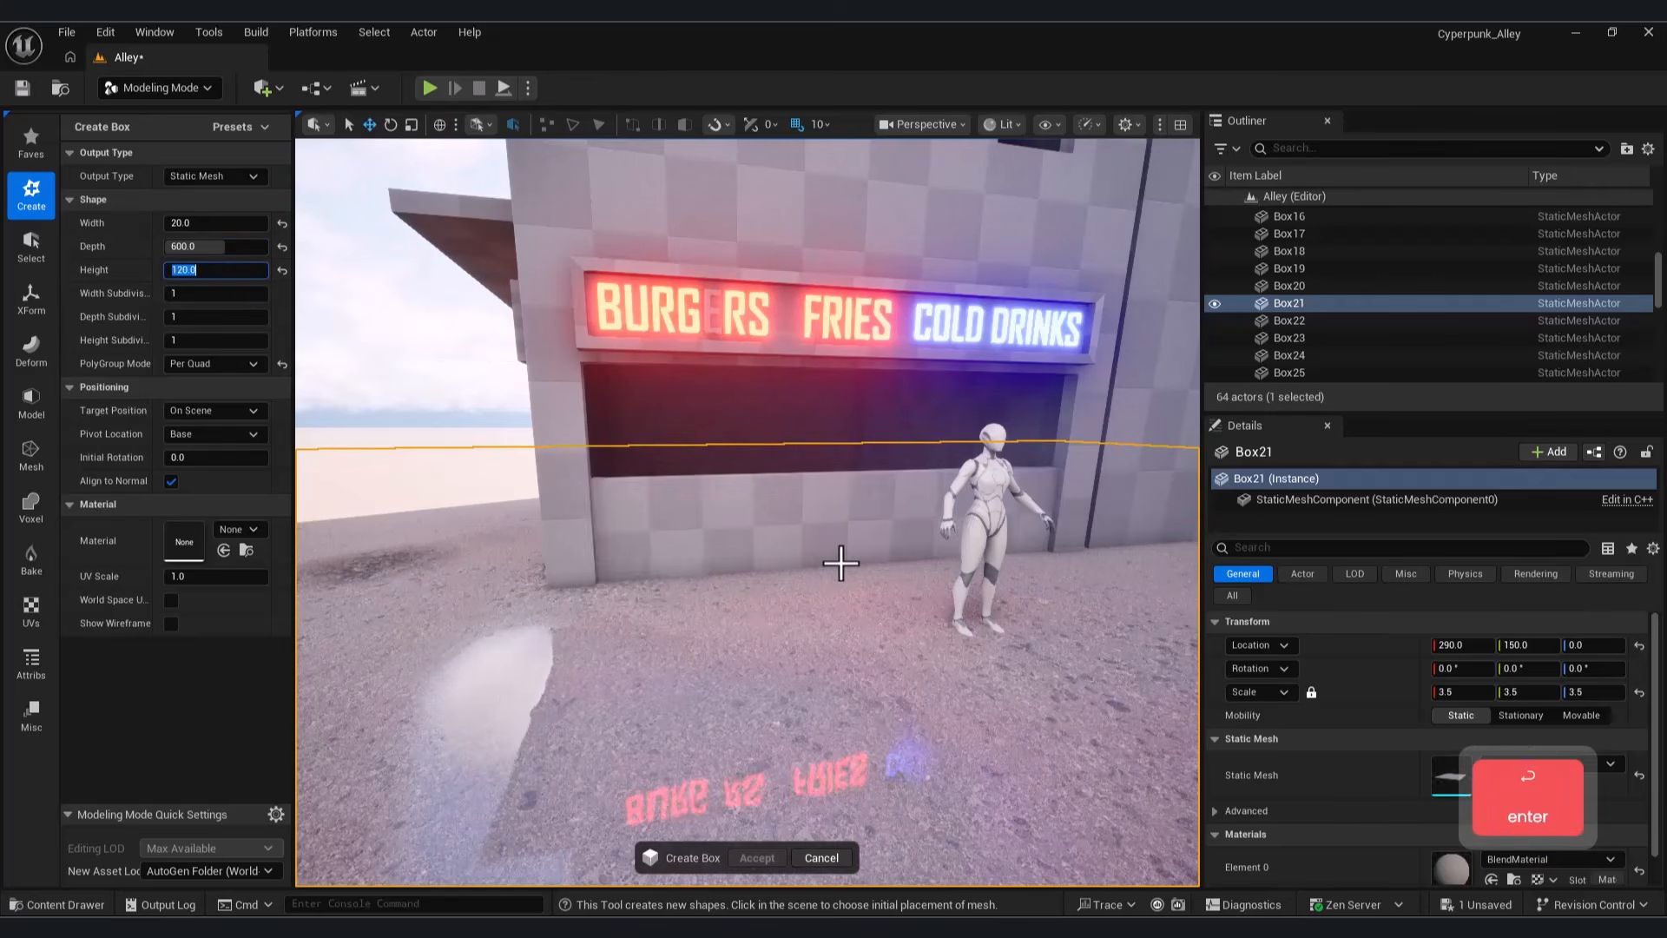
pyautogui.click(842, 564)
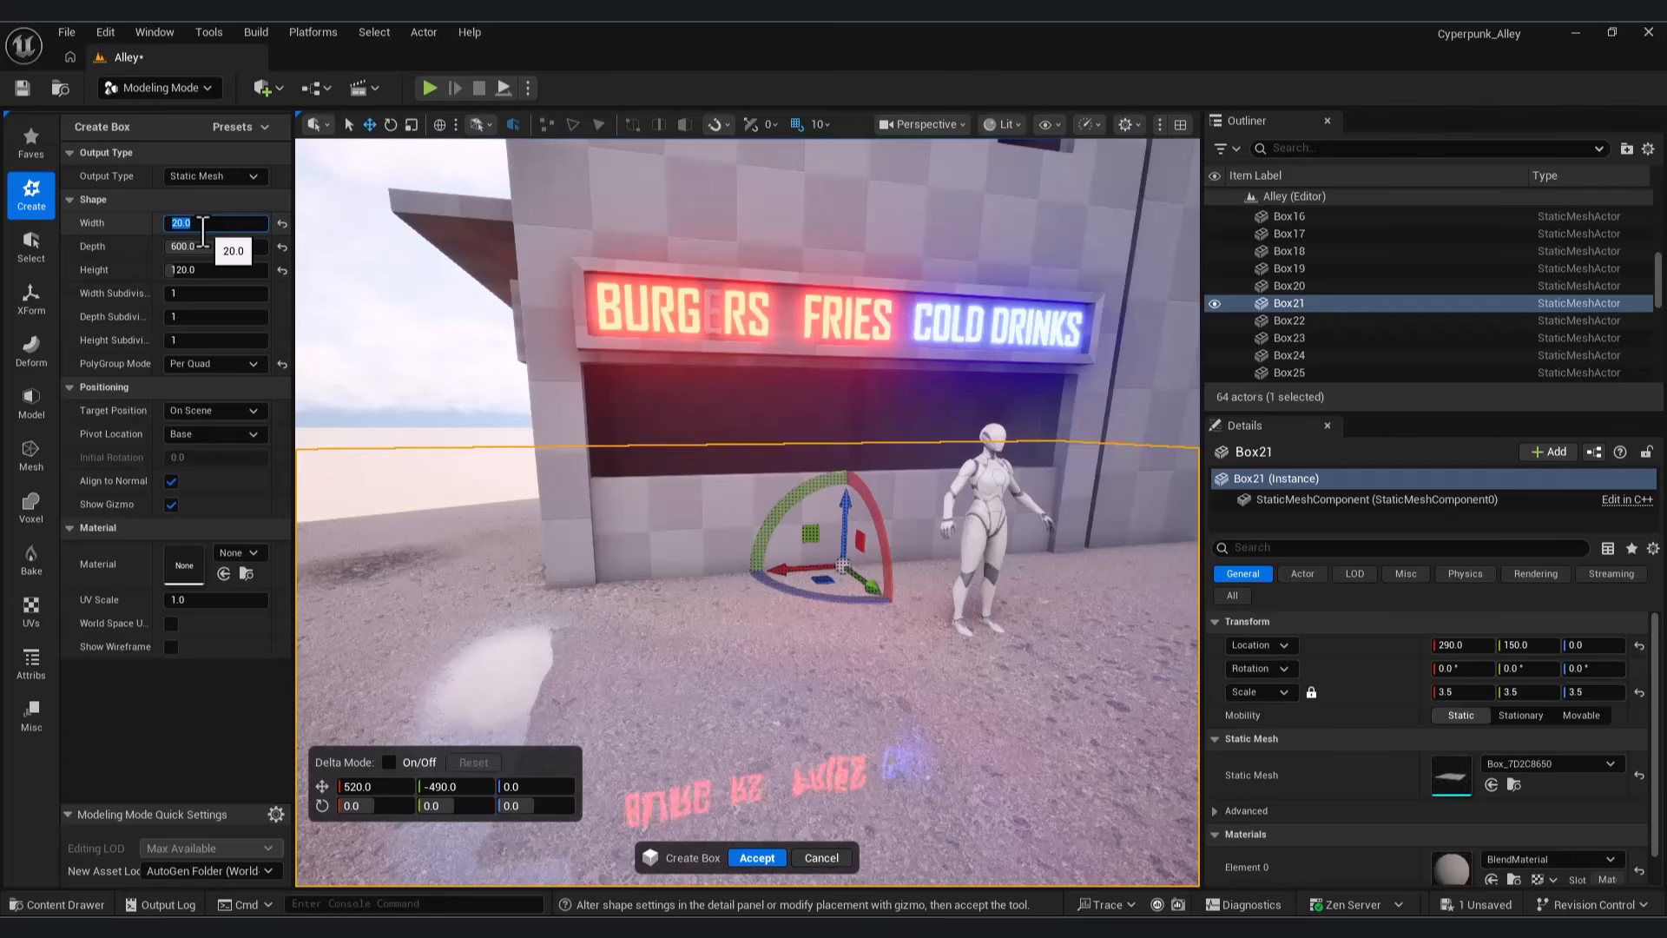
pyautogui.write('80')
pyautogui.press('Return')
pyautogui.click(751, 860)
# Step: Move the counter box back into the shop opening behind the corner pillar, to Y -520
pyautogui.moveTo(785, 569); pyautogui.dragTo(977, 566, button='right')
pyautogui.press('a')
pyautogui.moveTo(733, 547); pyautogui.dragTo(701, 549)
pyautogui.press('w')
pyautogui.moveTo(701, 549); pyautogui.dragTo(695, 529, button='right')
pyautogui.press('d')
pyautogui.press('a')
pyautogui.press('d')
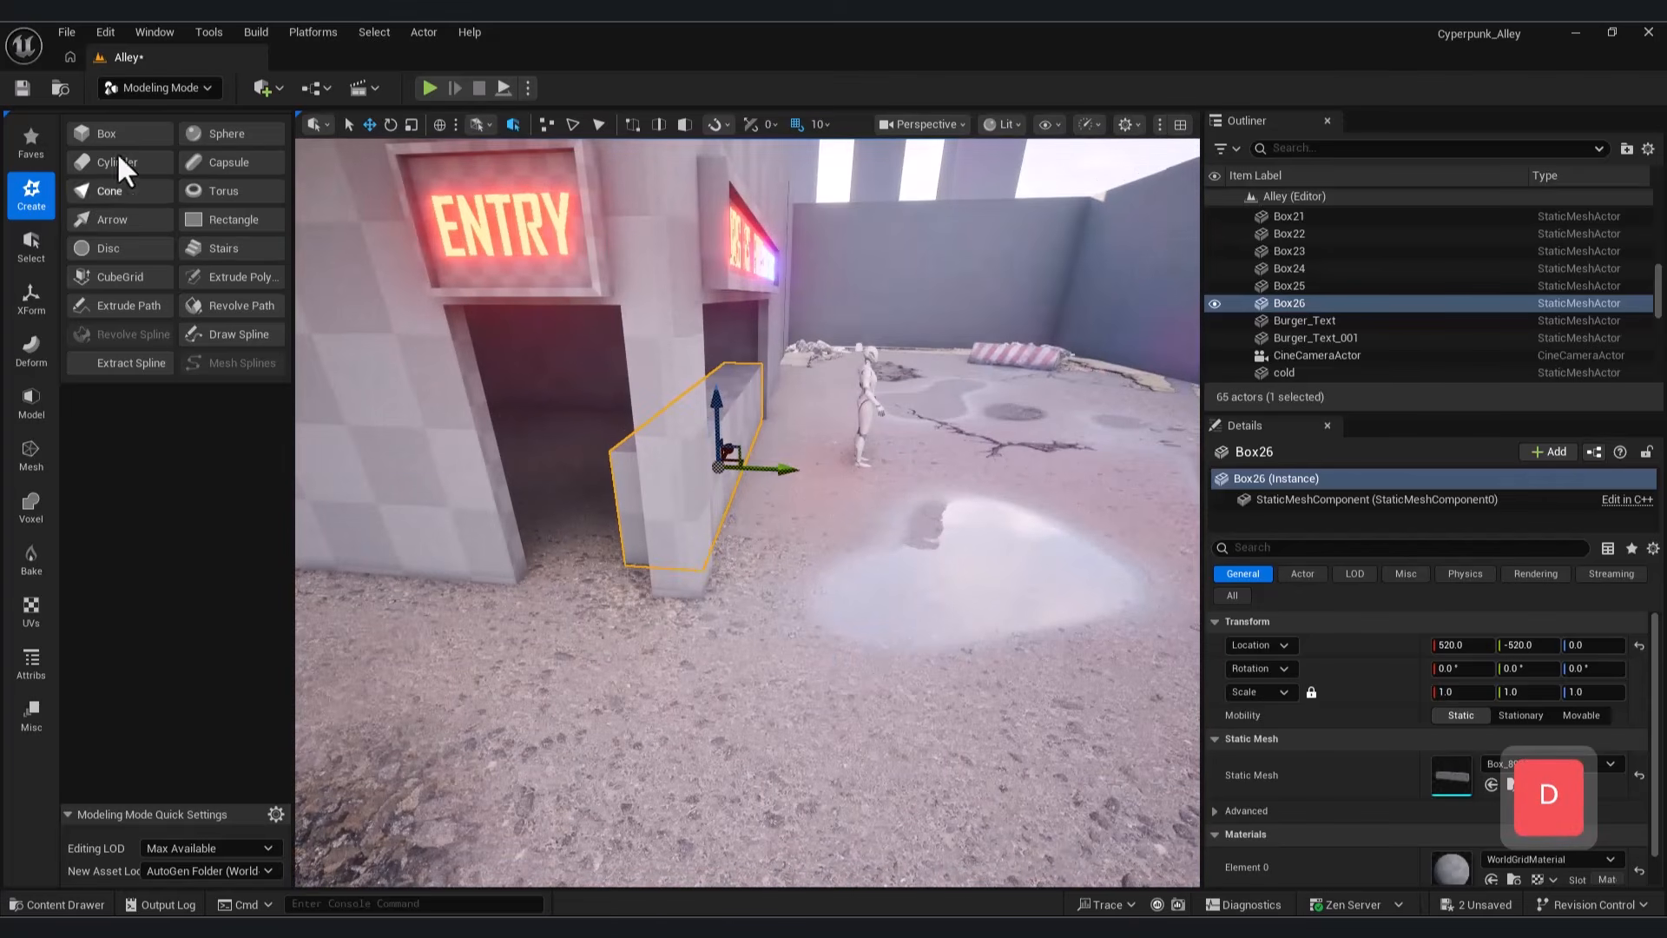
# Step: Create a second box 80 wide, 100 deep and 140 high on the ground in the ENTRY doorway
pyautogui.moveTo(676, 535); pyautogui.dragTo(409, 178, button='right')
pyautogui.click(106, 133)
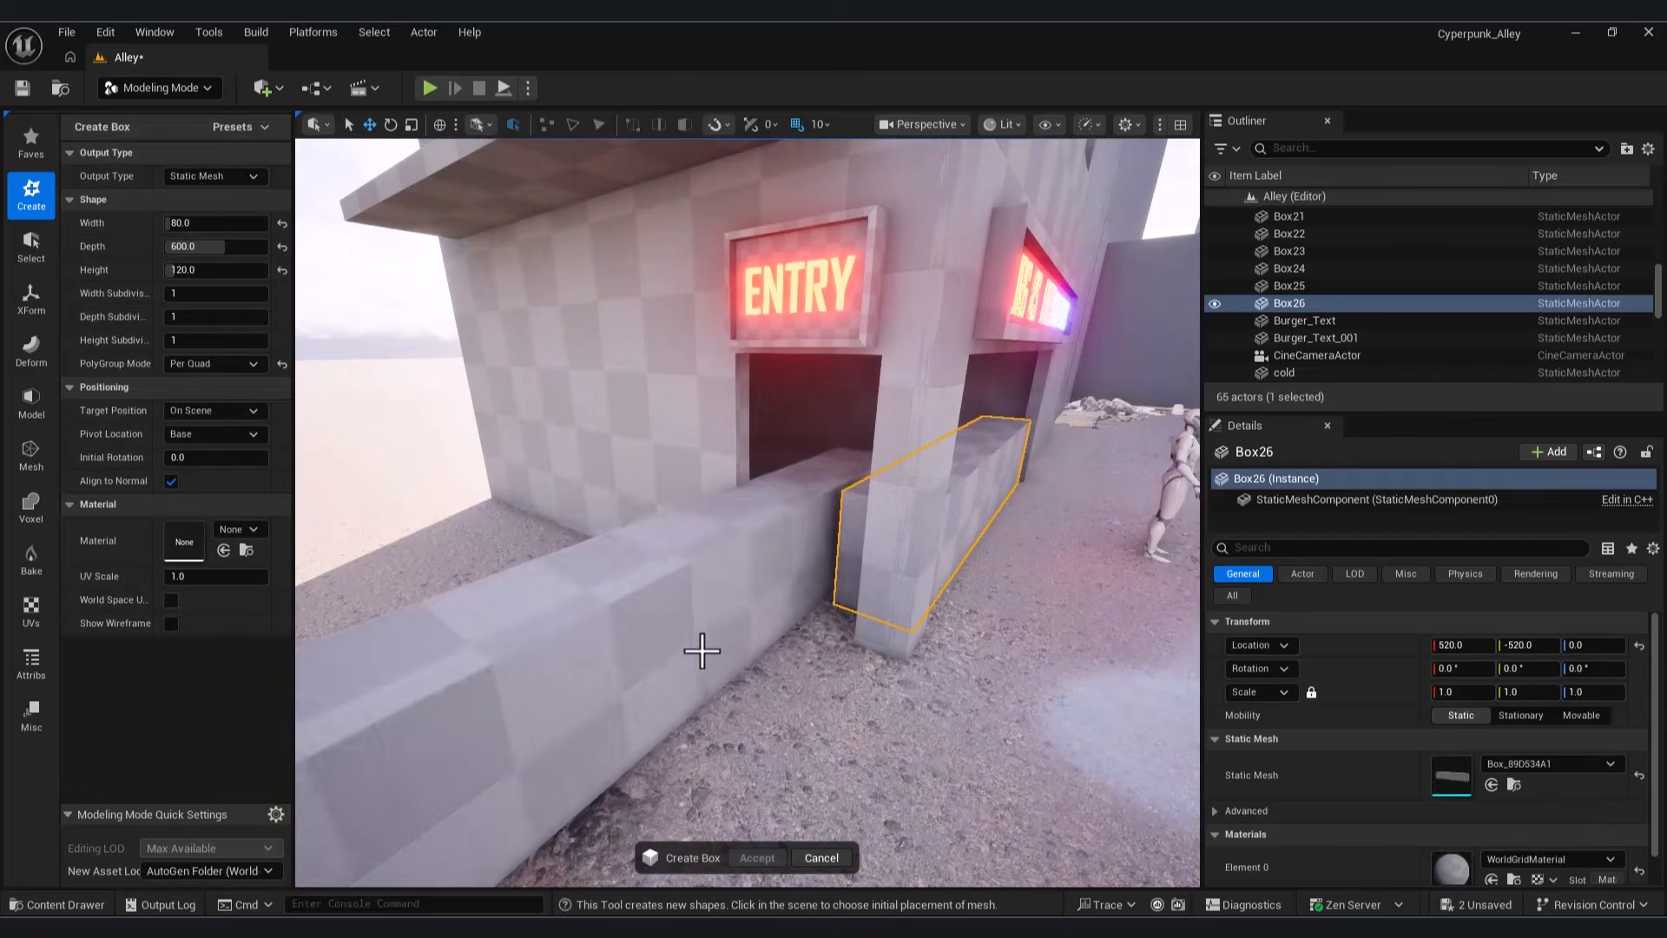
pyautogui.click(221, 248)
pyautogui.write('10')
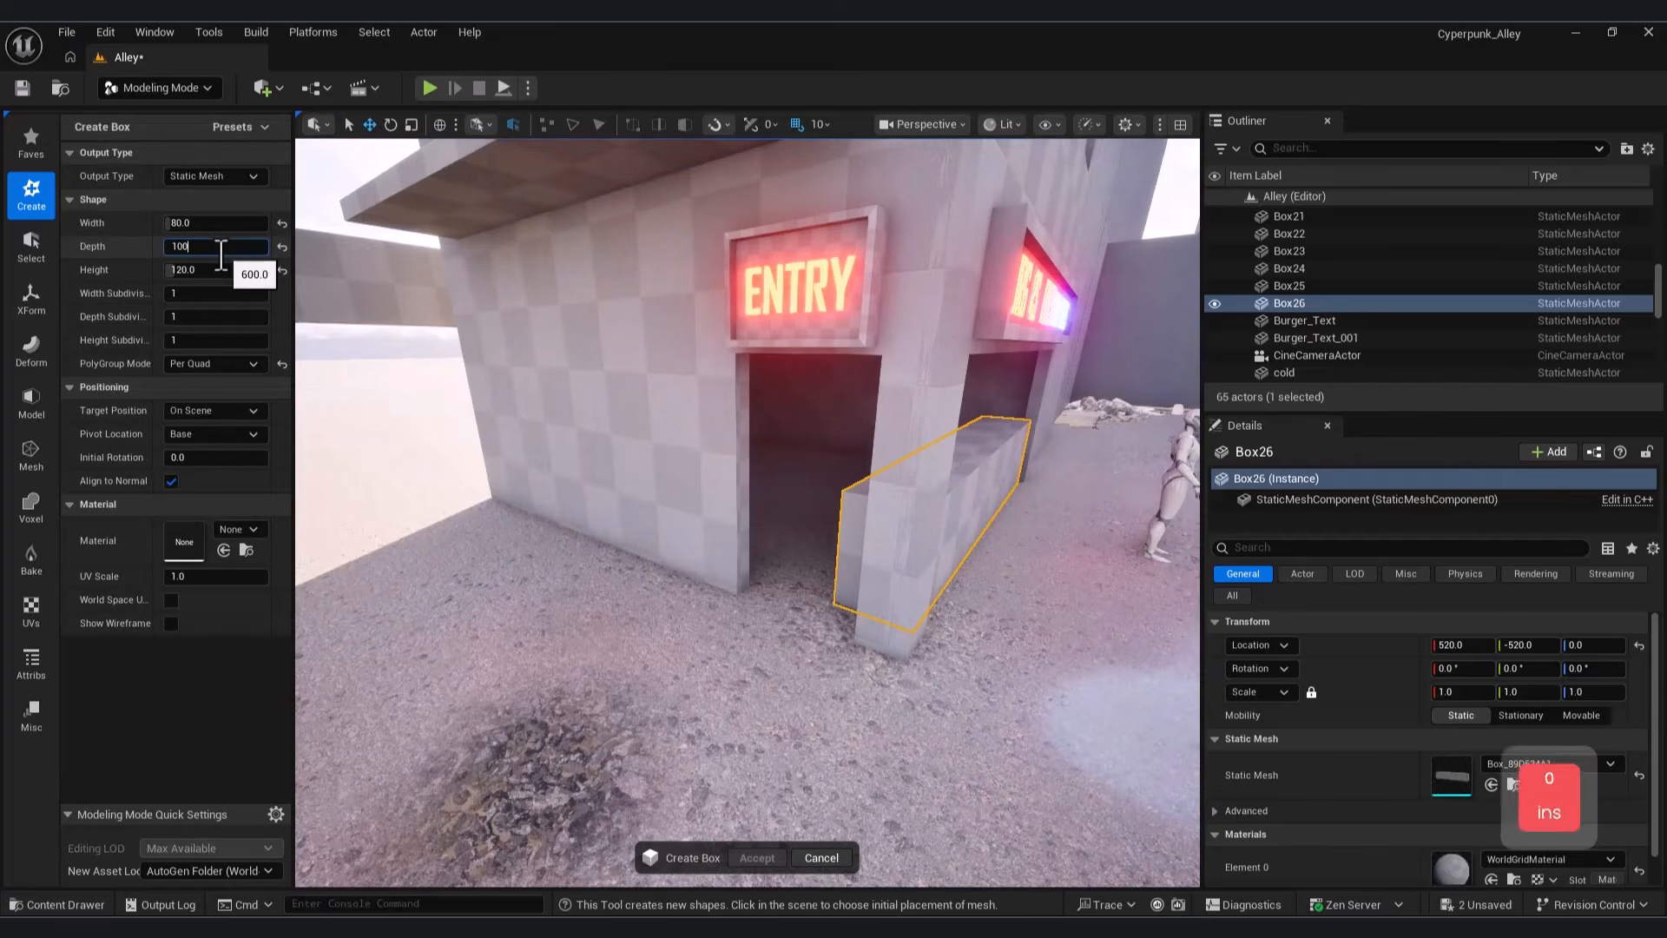
pyautogui.write('0')
pyautogui.press('Return')
pyautogui.moveTo(808, 602); pyautogui.dragTo(840, 613, button='right')
pyautogui.press('w')
pyautogui.click(203, 270)
pyautogui.write('140')
pyautogui.press('Return')
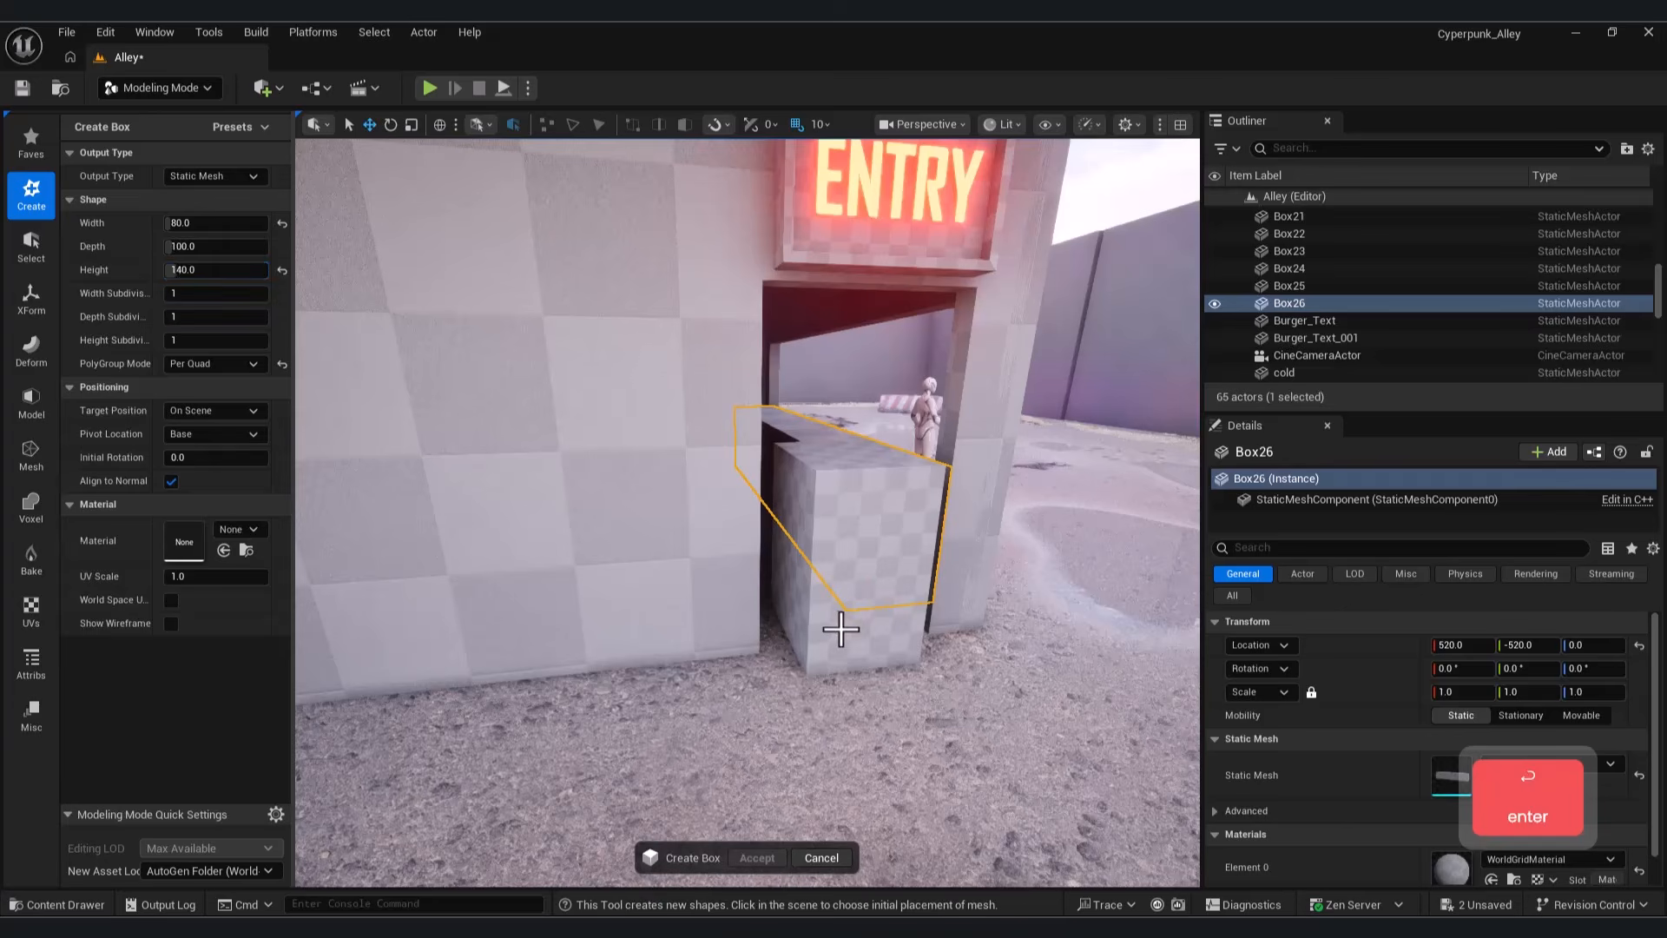
pyautogui.click(840, 629)
pyautogui.click(760, 857)
# Step: Move the 140-high box to X 260, Y -560 so it overlaps the inner edge of the counter's doorway end
pyautogui.moveTo(915, 625); pyautogui.dragTo(834, 627, button='right')
pyautogui.press('d')
pyautogui.moveTo(825, 664); pyautogui.dragTo(925, 658)
pyautogui.press('d')
pyautogui.moveTo(938, 662); pyautogui.dragTo(982, 666, button='right')
pyautogui.press('a')
pyautogui.moveTo(857, 655); pyautogui.dragTo(836, 677)
pyautogui.press('a')
pyautogui.moveTo(981, 649); pyautogui.dragTo(1012, 650, button='right')
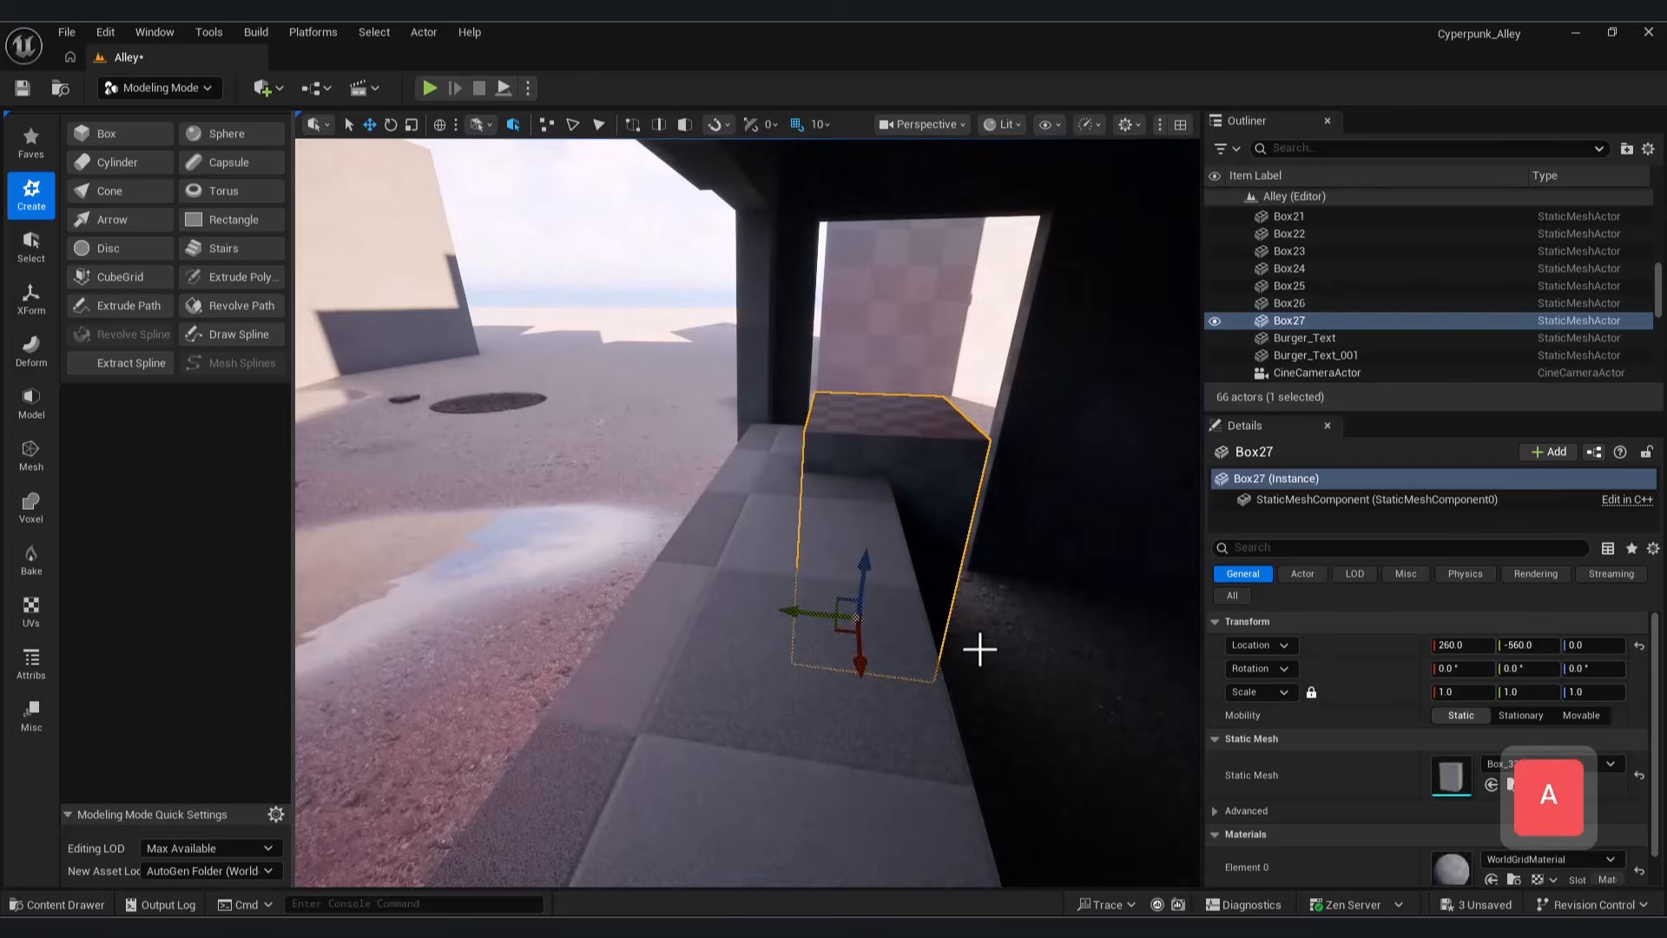
# Step: Subtract the small box from the counter with a Difference A - B mesh Boolean
pyautogui.click(703, 647)
pyautogui.keyDown('shift'); pyautogui.click(961, 457); pyautogui.keyUp('shift')
pyautogui.click(31, 403)
pyautogui.click(113, 164)
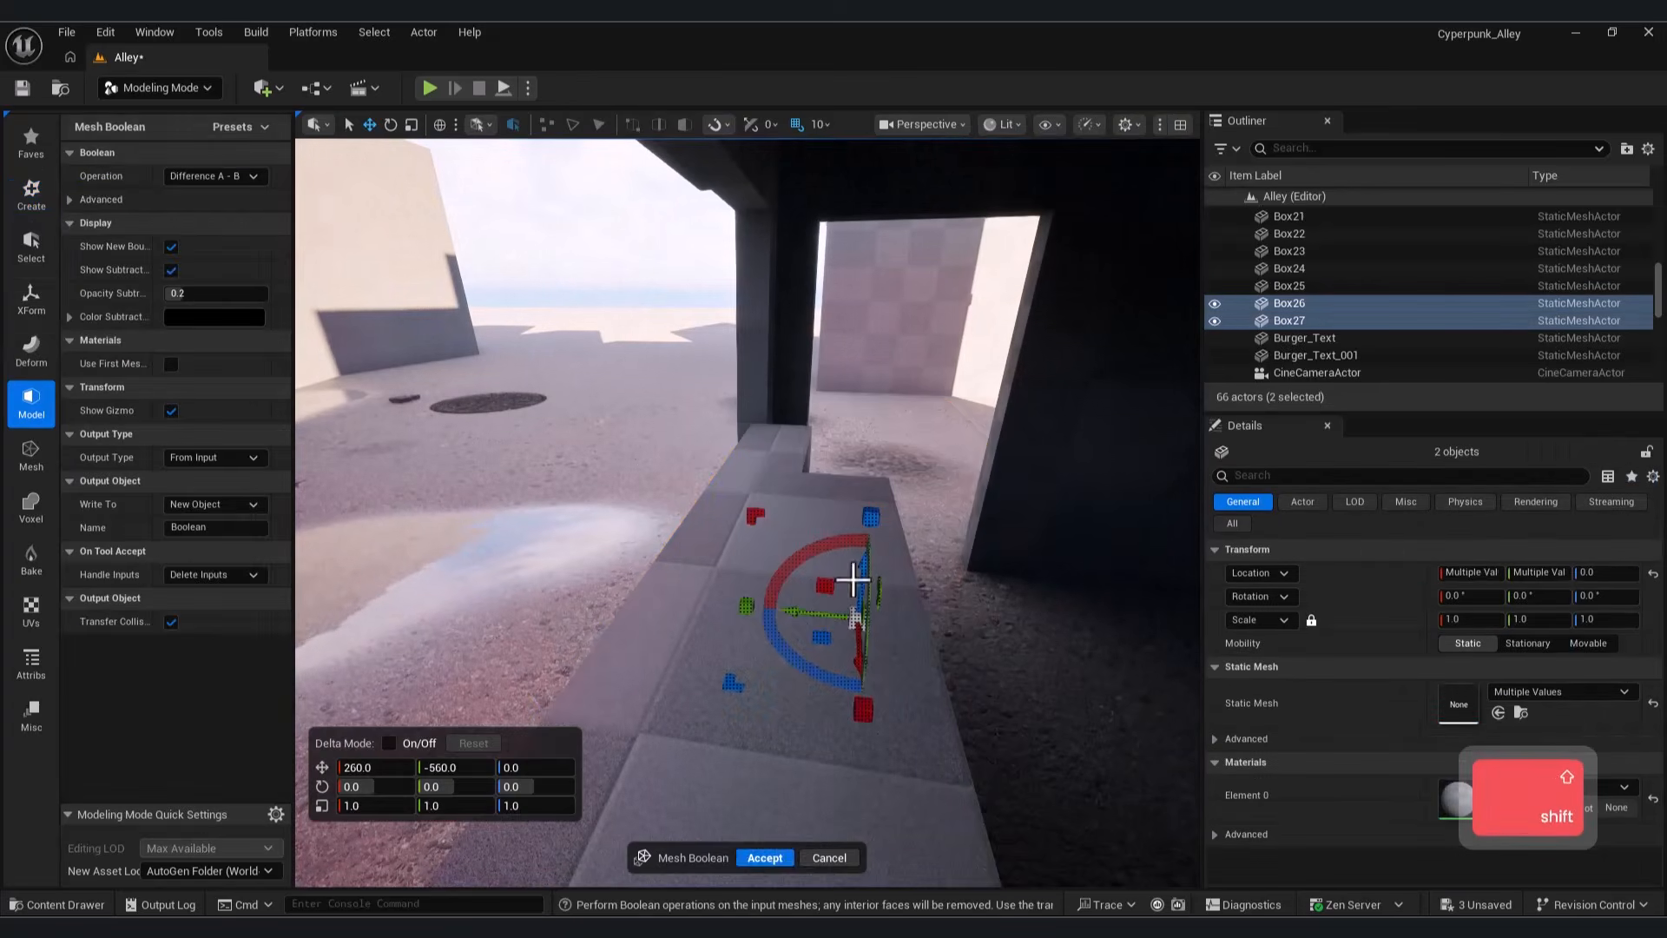
pyautogui.click(763, 858)
# Step: Insert an edge loop across the counter's front face with PolyGroup Edit
pyautogui.press('d')
pyautogui.moveTo(757, 694); pyautogui.dragTo(643, 491, button='right')
pyautogui.press('w')
pyautogui.press('s')
pyautogui.press('w')
pyautogui.press('a')
pyautogui.press('d')
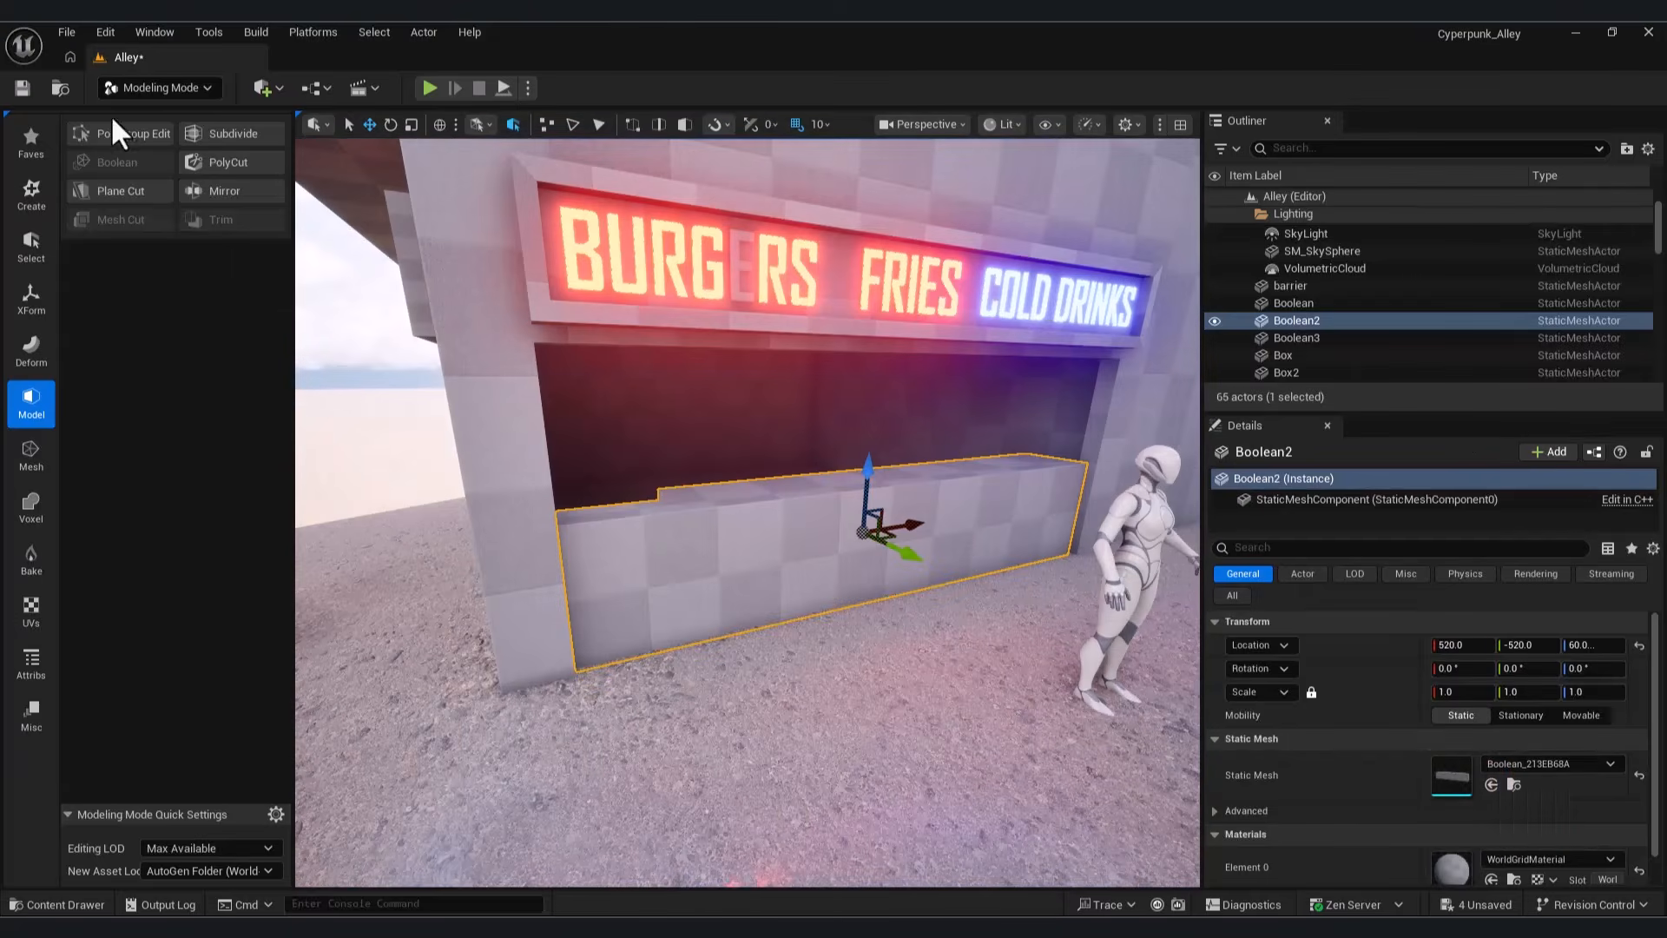
pyautogui.click(139, 136)
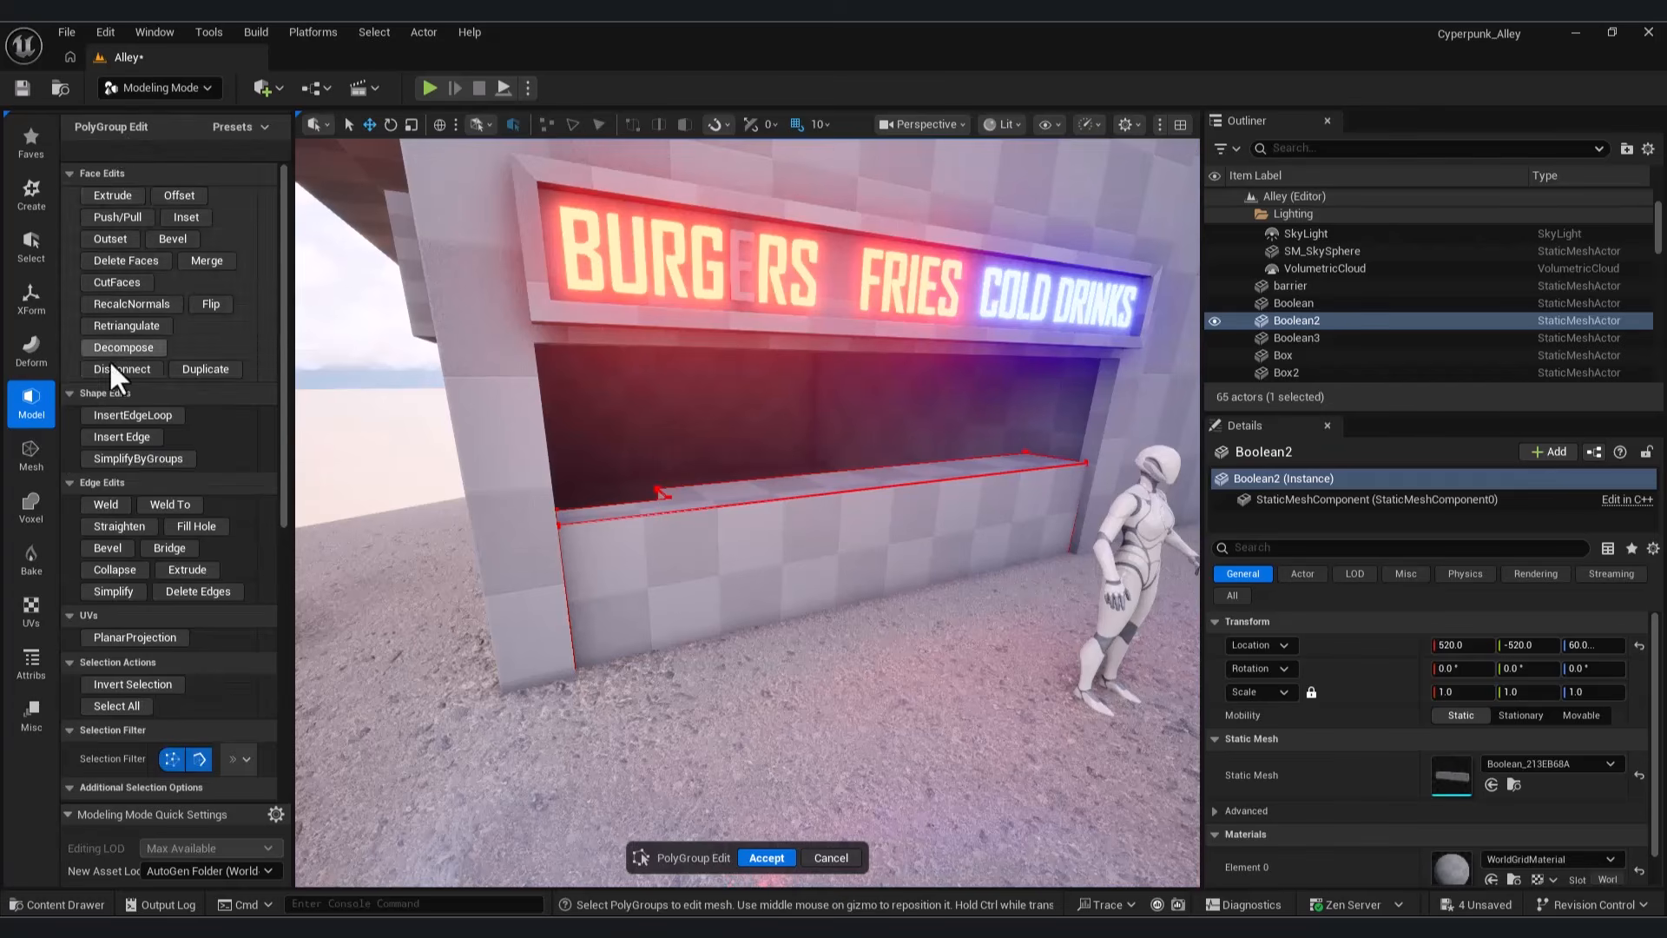
pyautogui.click(165, 415)
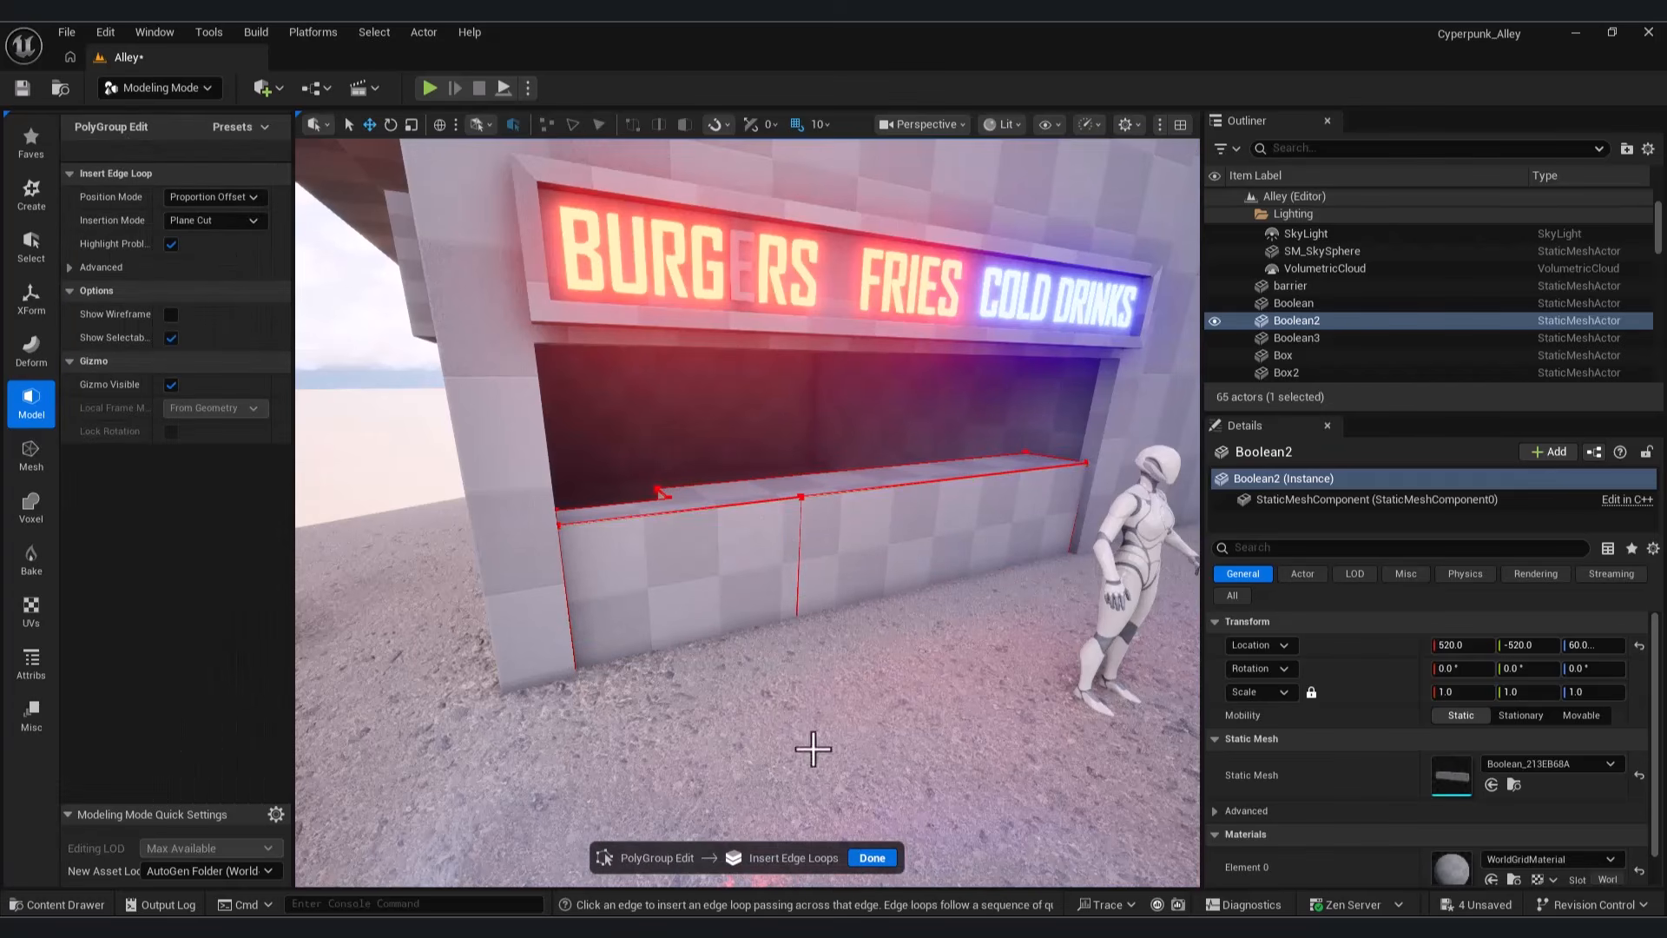
pyautogui.click(872, 857)
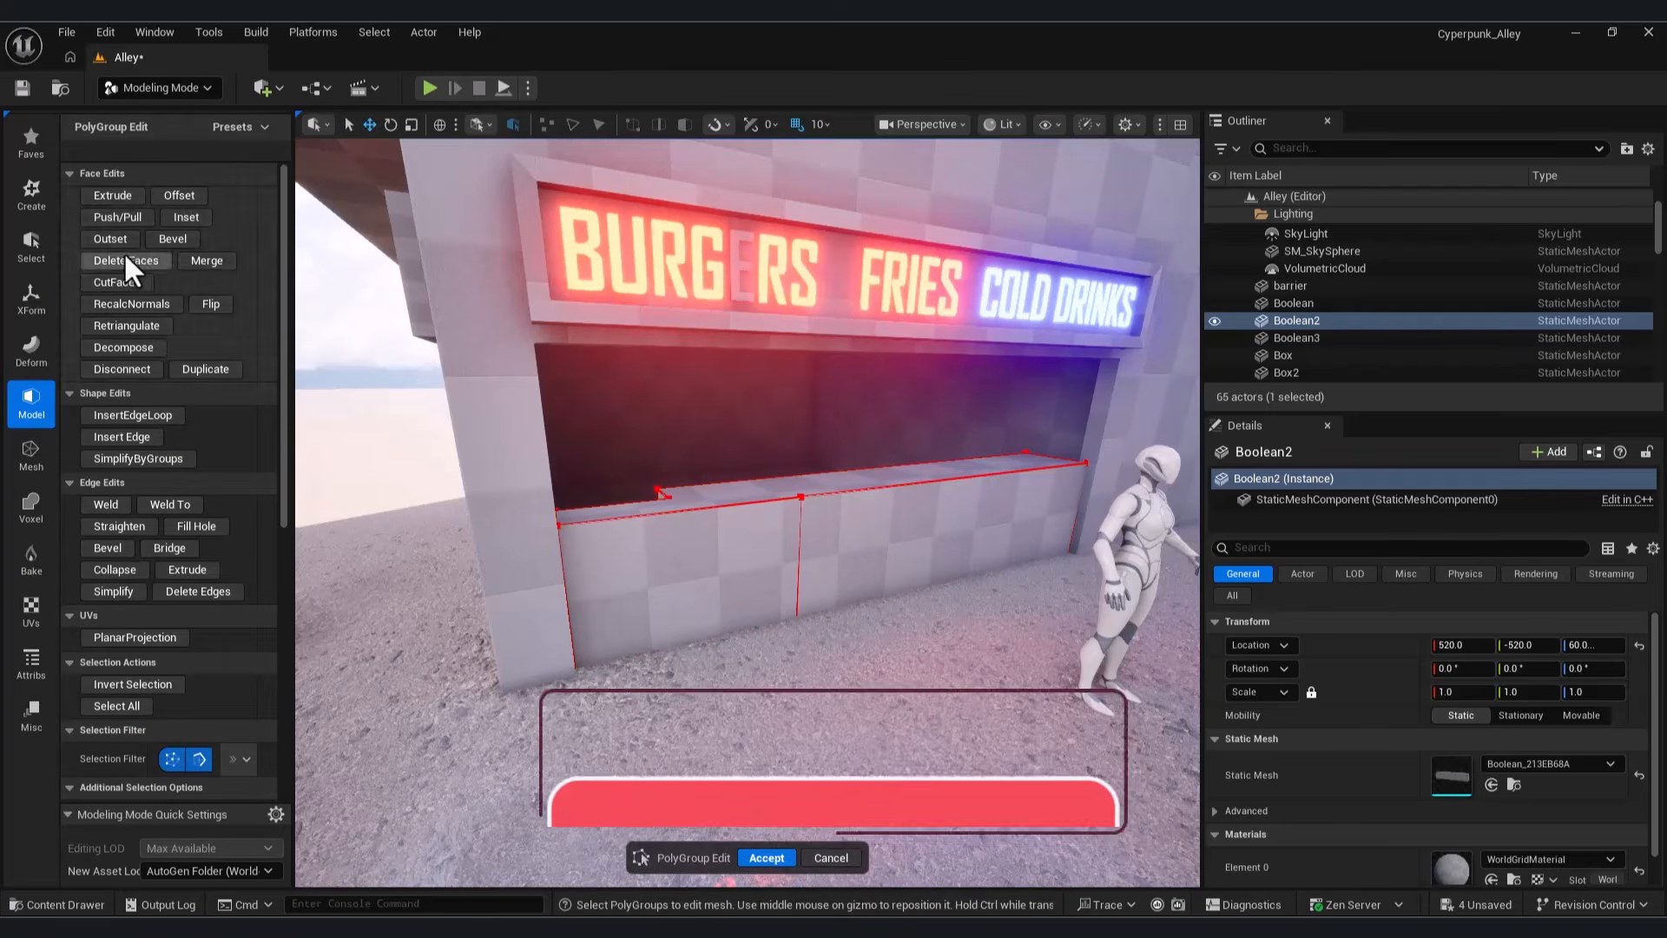
pyautogui.click(30, 248)
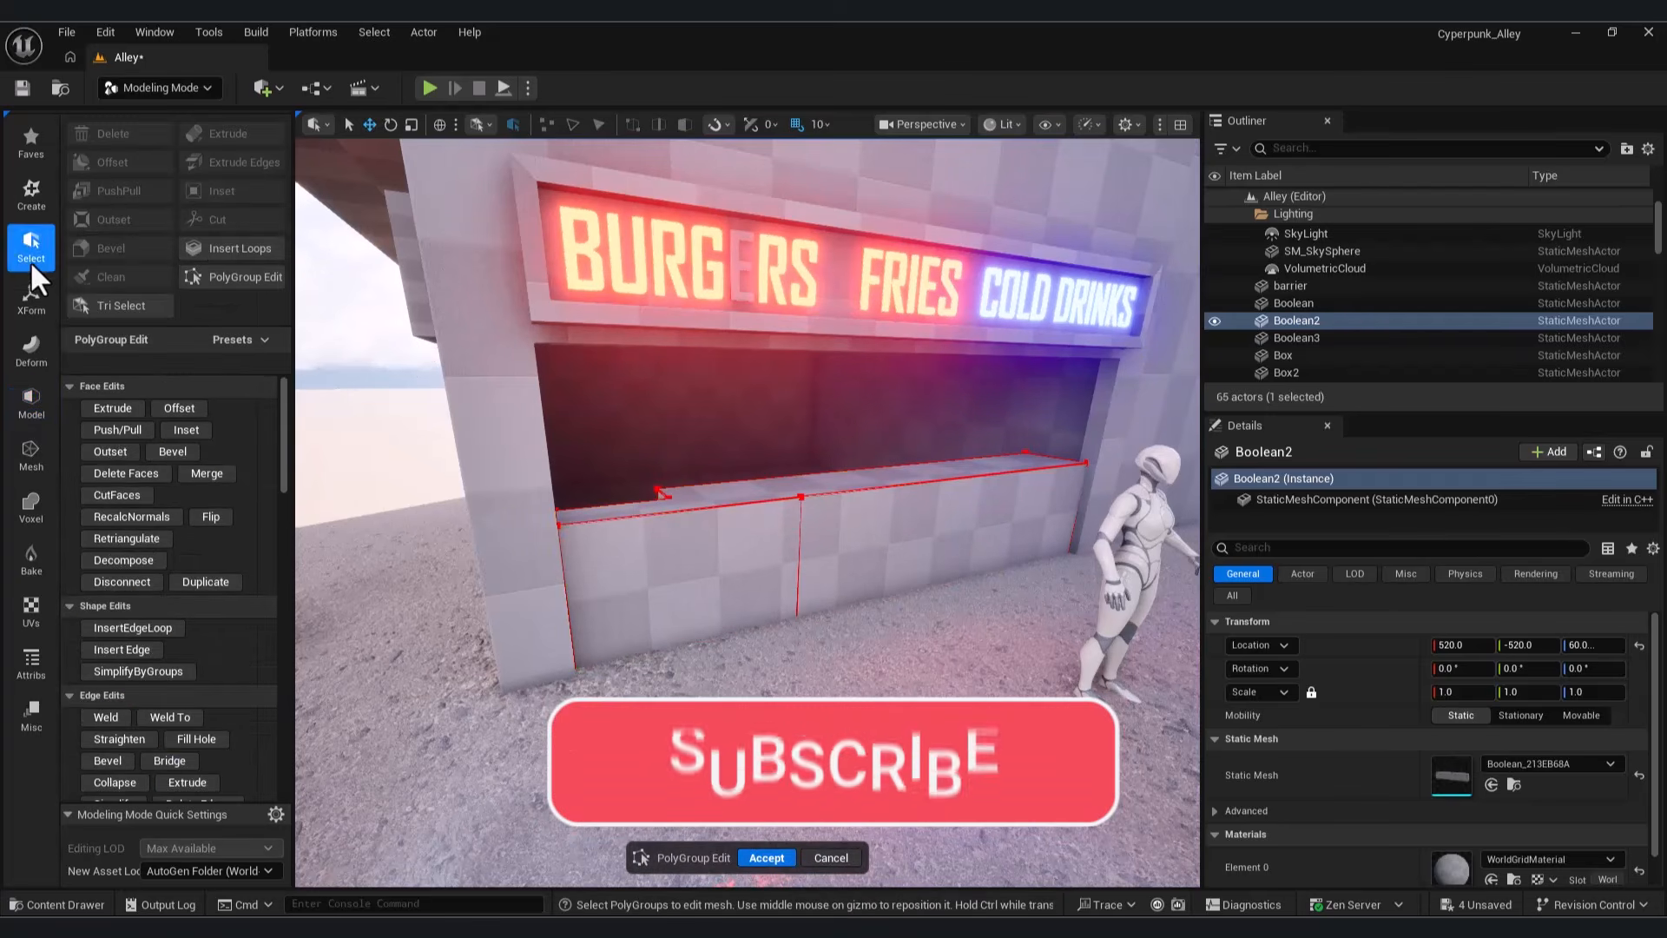
pyautogui.click(140, 305)
pyautogui.click(34, 401)
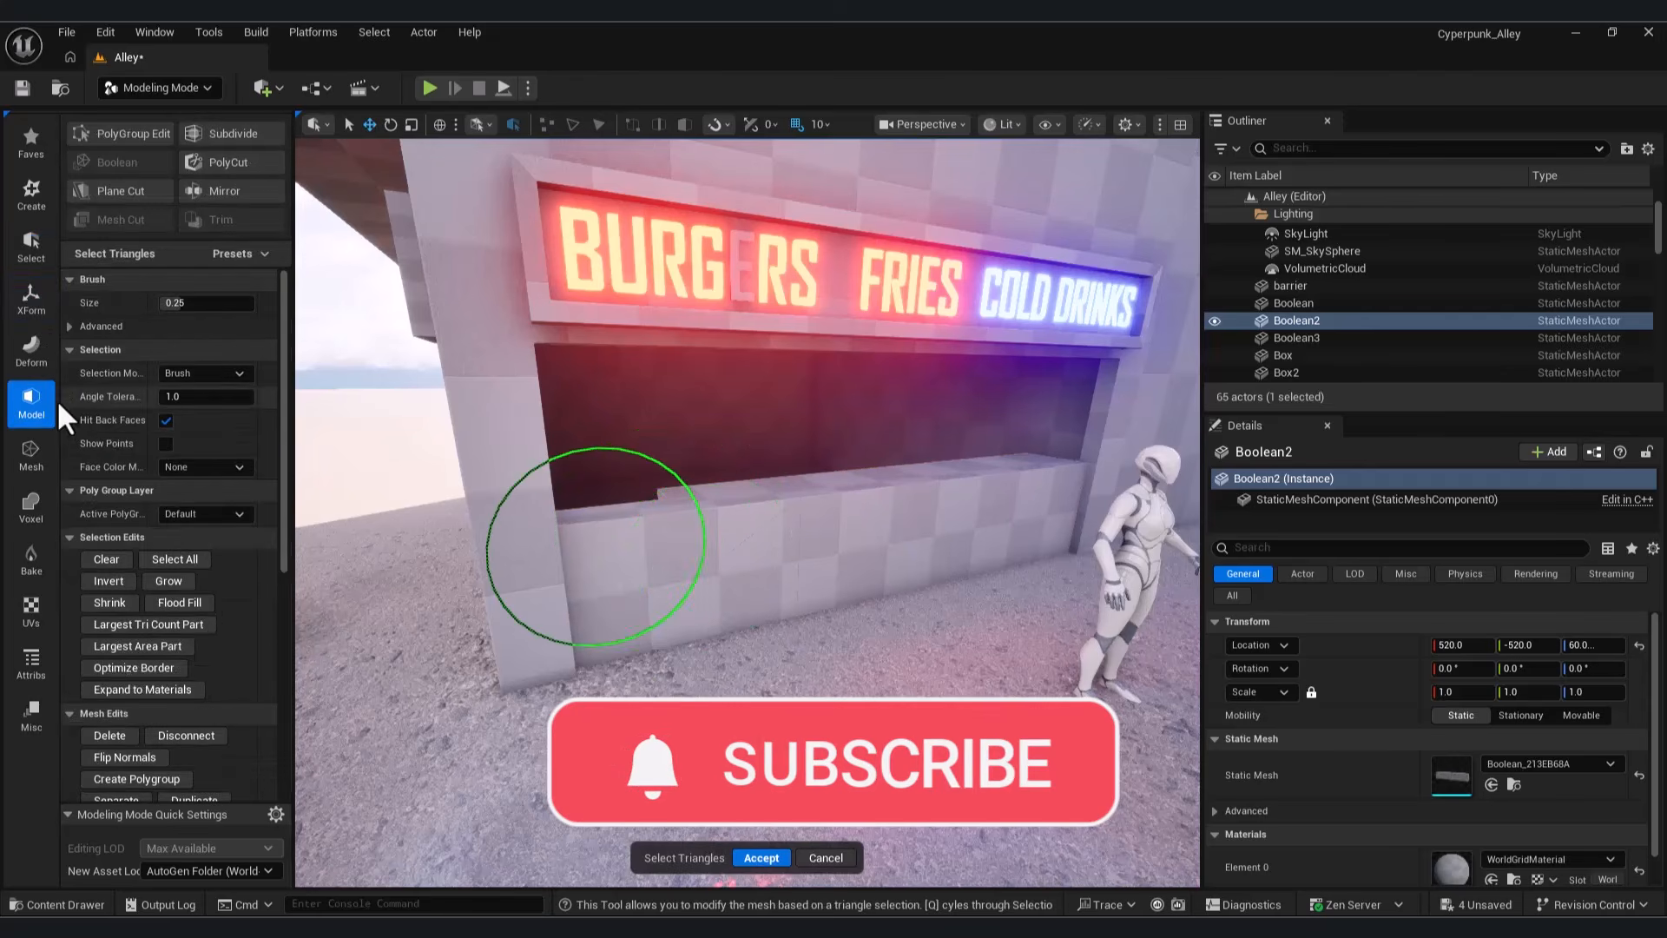
pyautogui.click(33, 243)
pyautogui.click(150, 304)
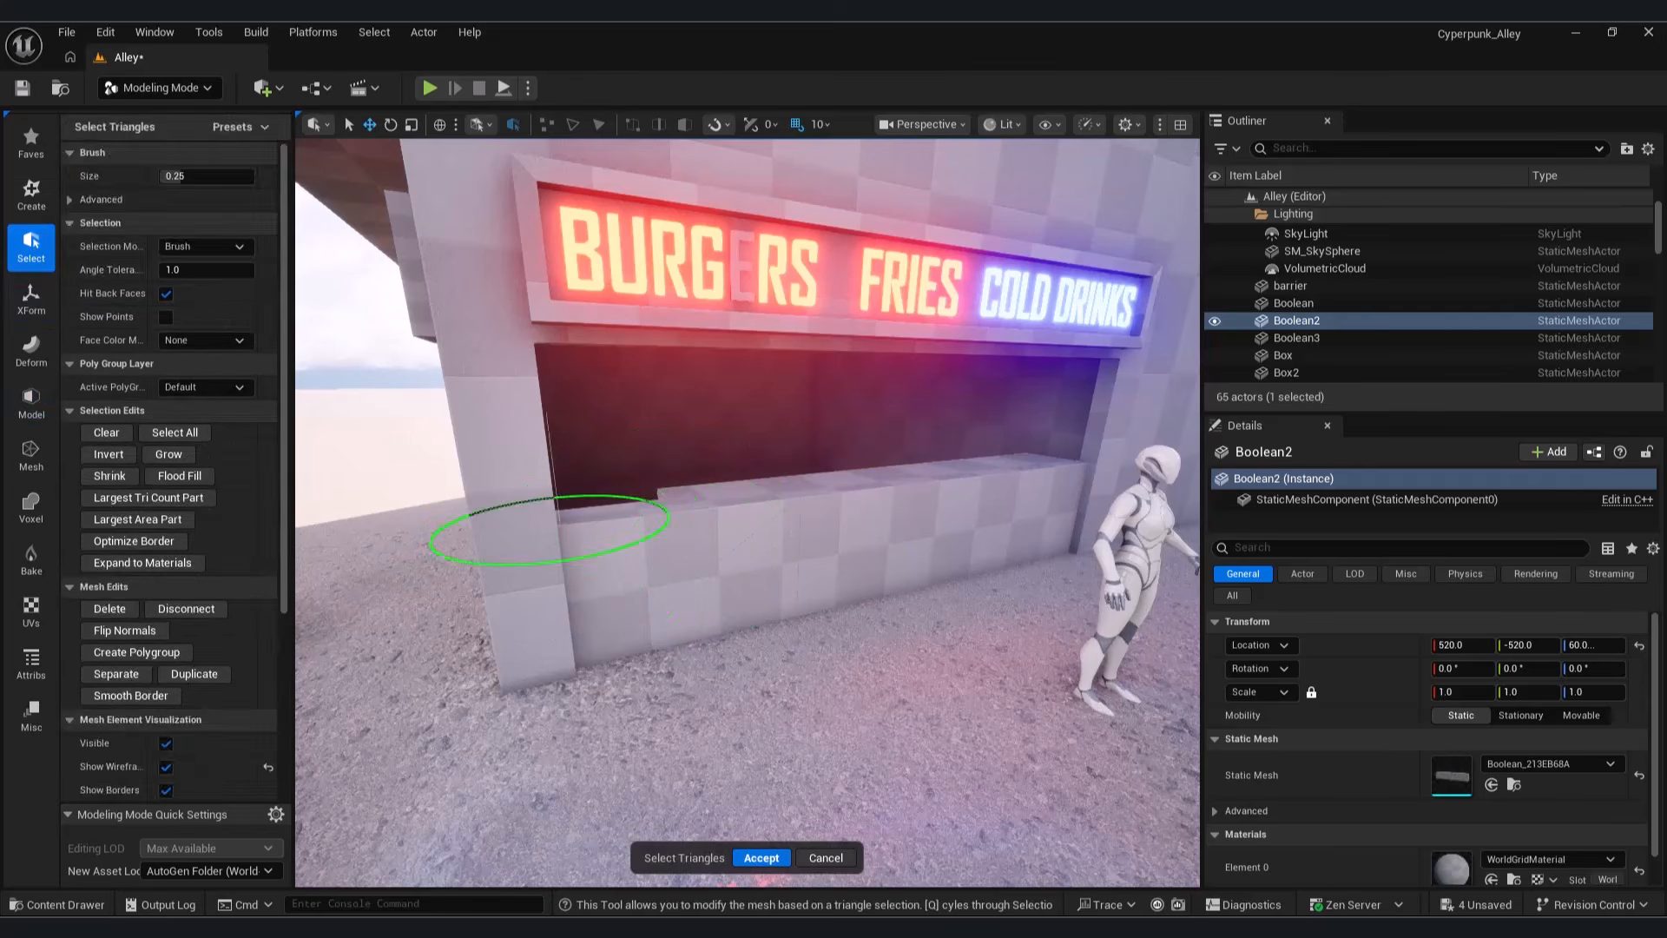
pyautogui.click(826, 858)
pyautogui.click(39, 401)
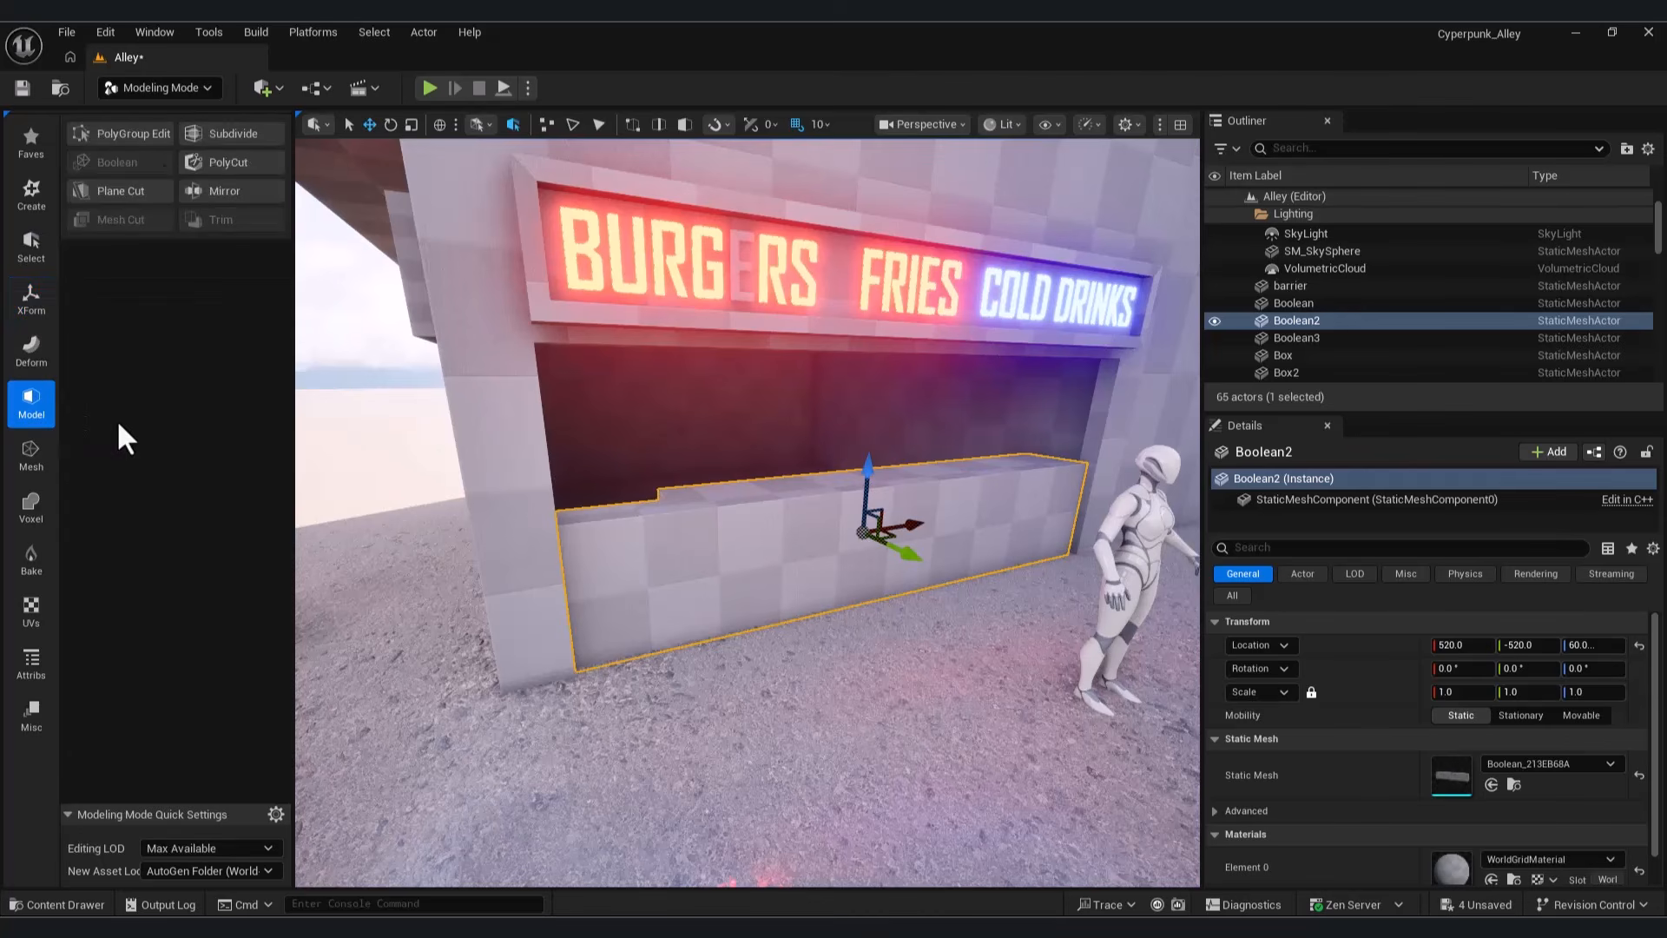
# Step: Inset the counter's front face at the doorway end with PolyGroup Edit
pyautogui.click(121, 133)
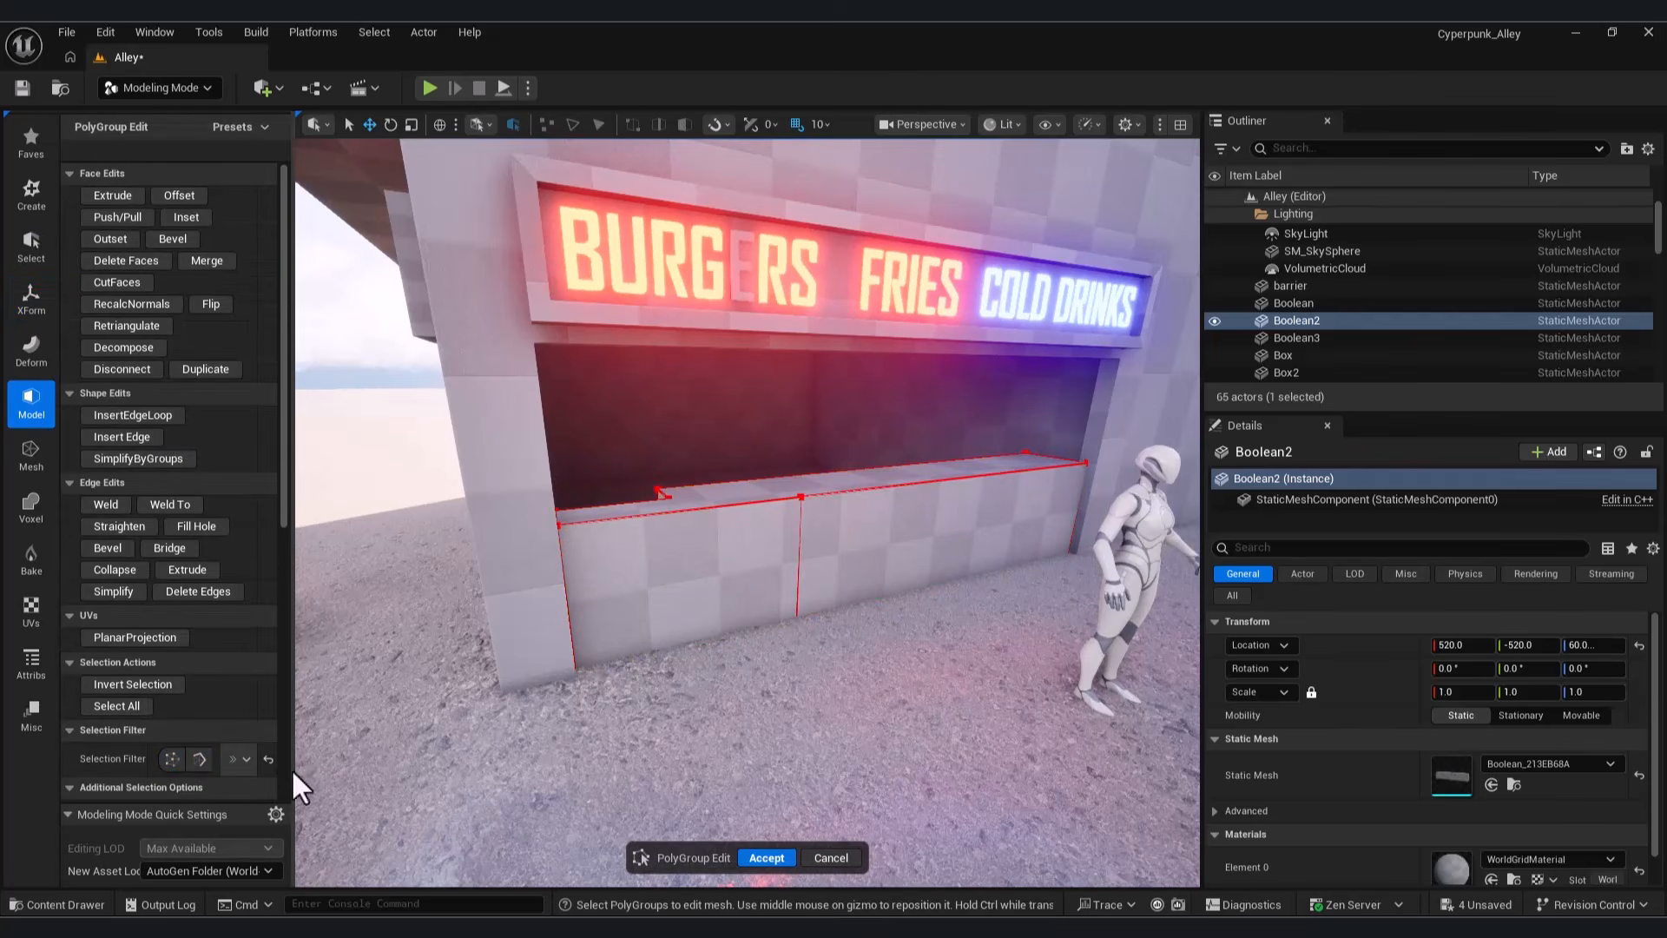
pyautogui.moveTo(294, 771); pyautogui.dragTo(468, 747)
pyautogui.click(874, 562)
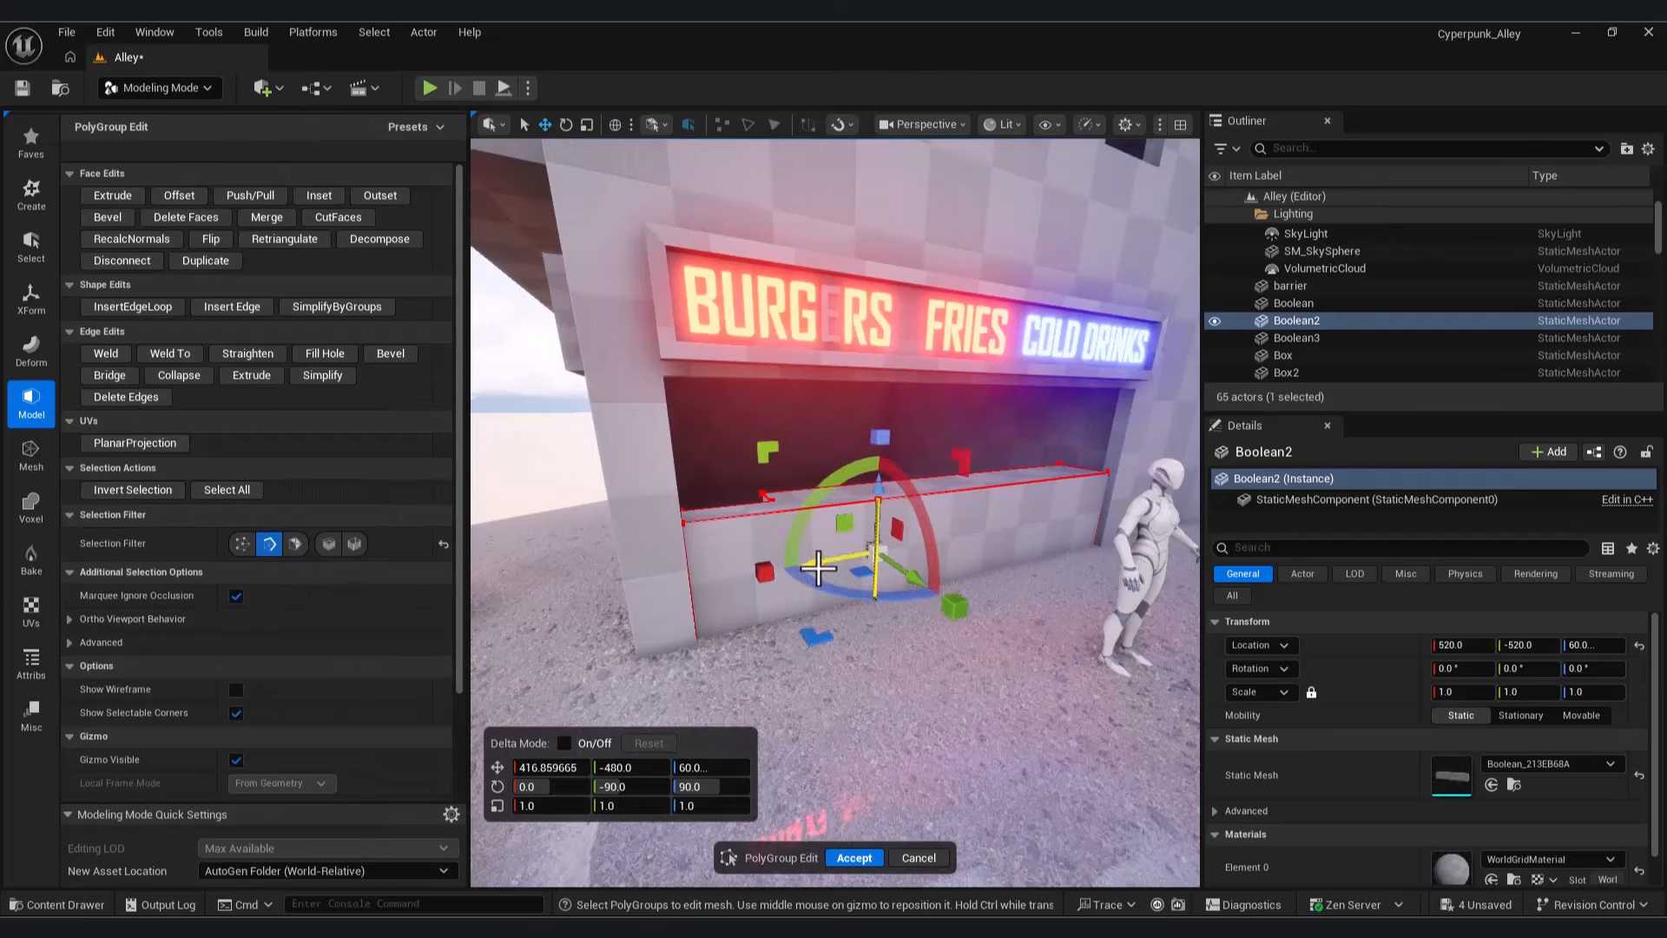
pyautogui.click(854, 857)
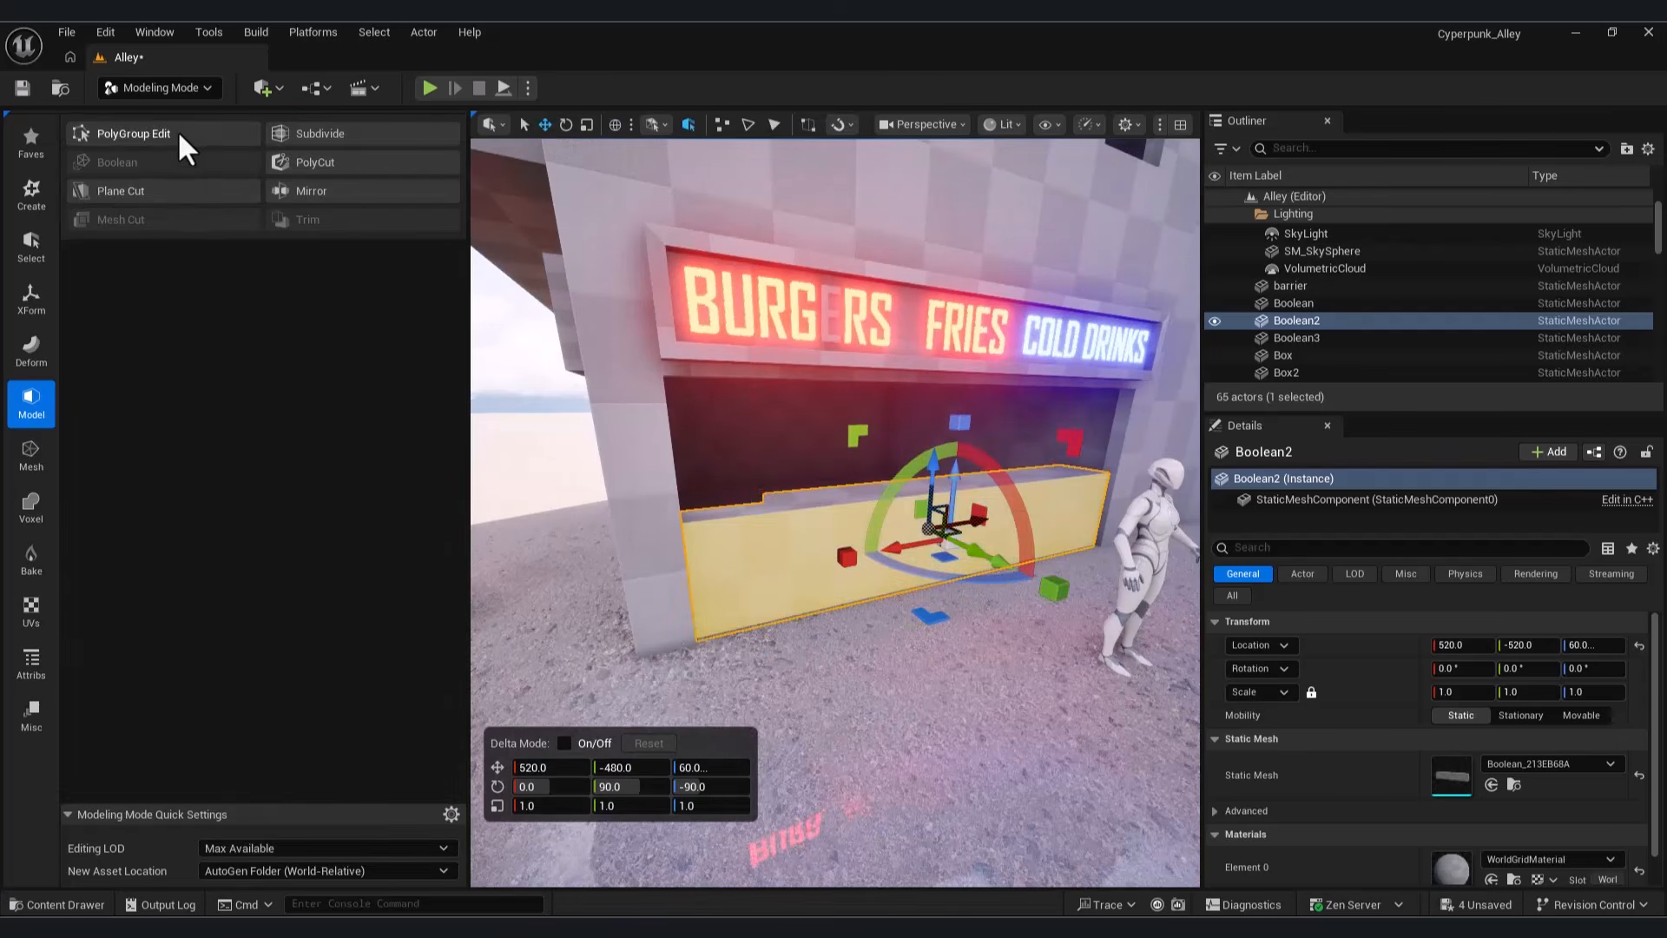
pyautogui.click(176, 137)
pyautogui.click(295, 543)
pyautogui.click(763, 593)
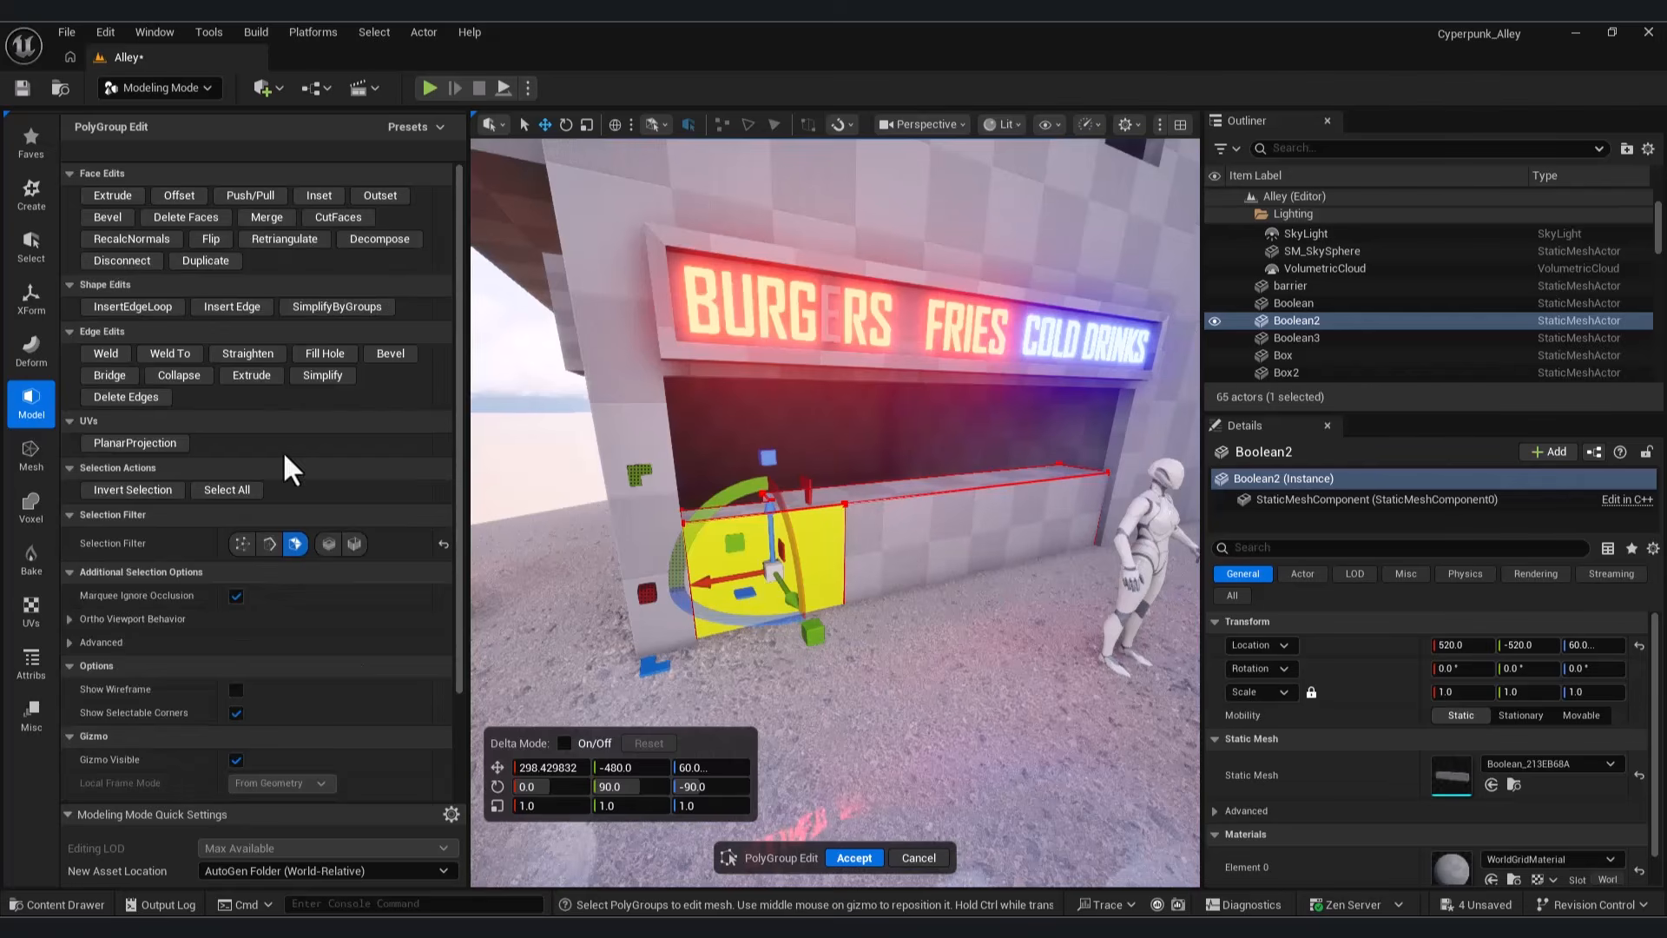
pyautogui.click(321, 191)
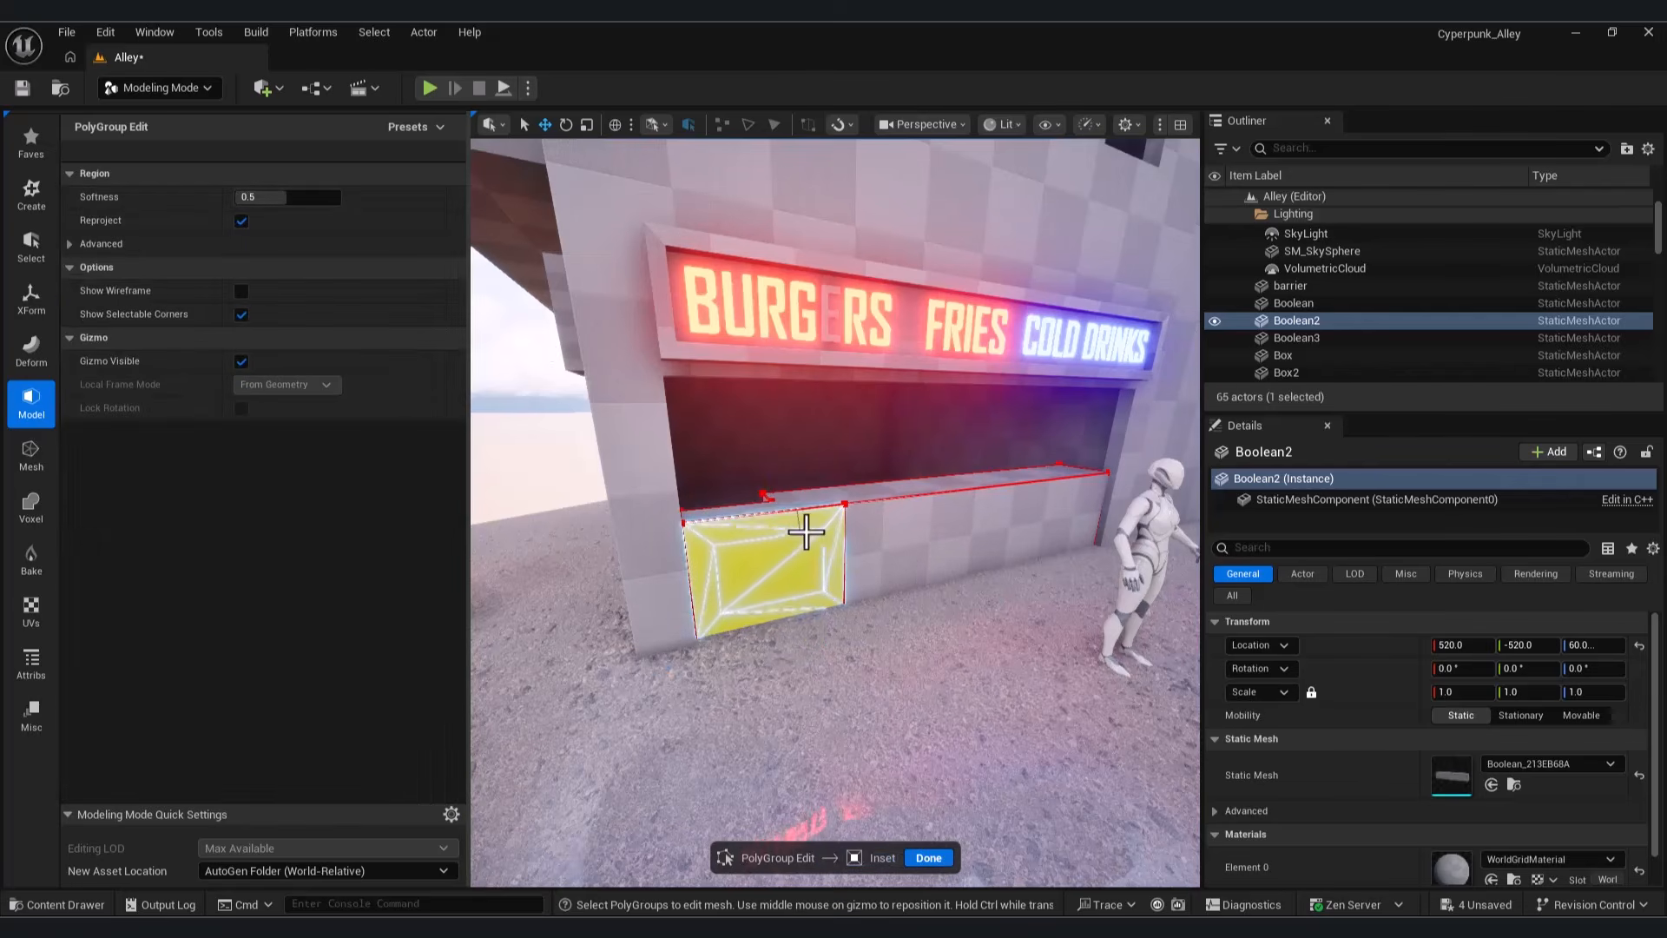
pyautogui.click(849, 531)
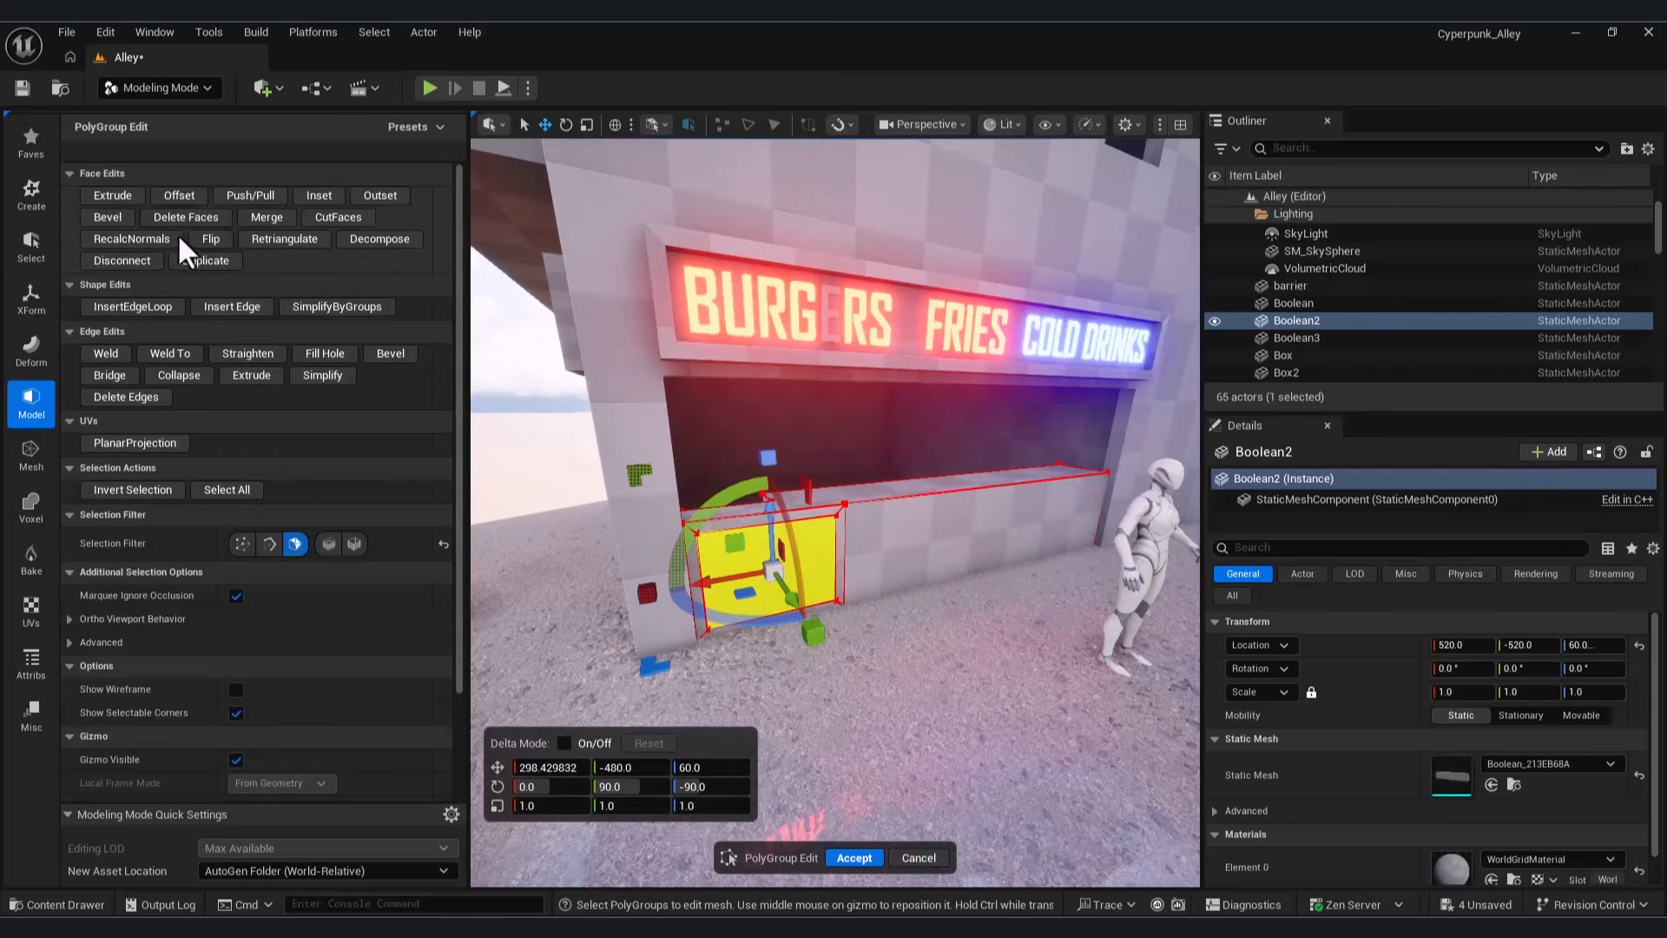
# Step: Extrude the inset face about 10 units into the counter to form a recessed panel, and accept the edit
pyautogui.click(130, 198)
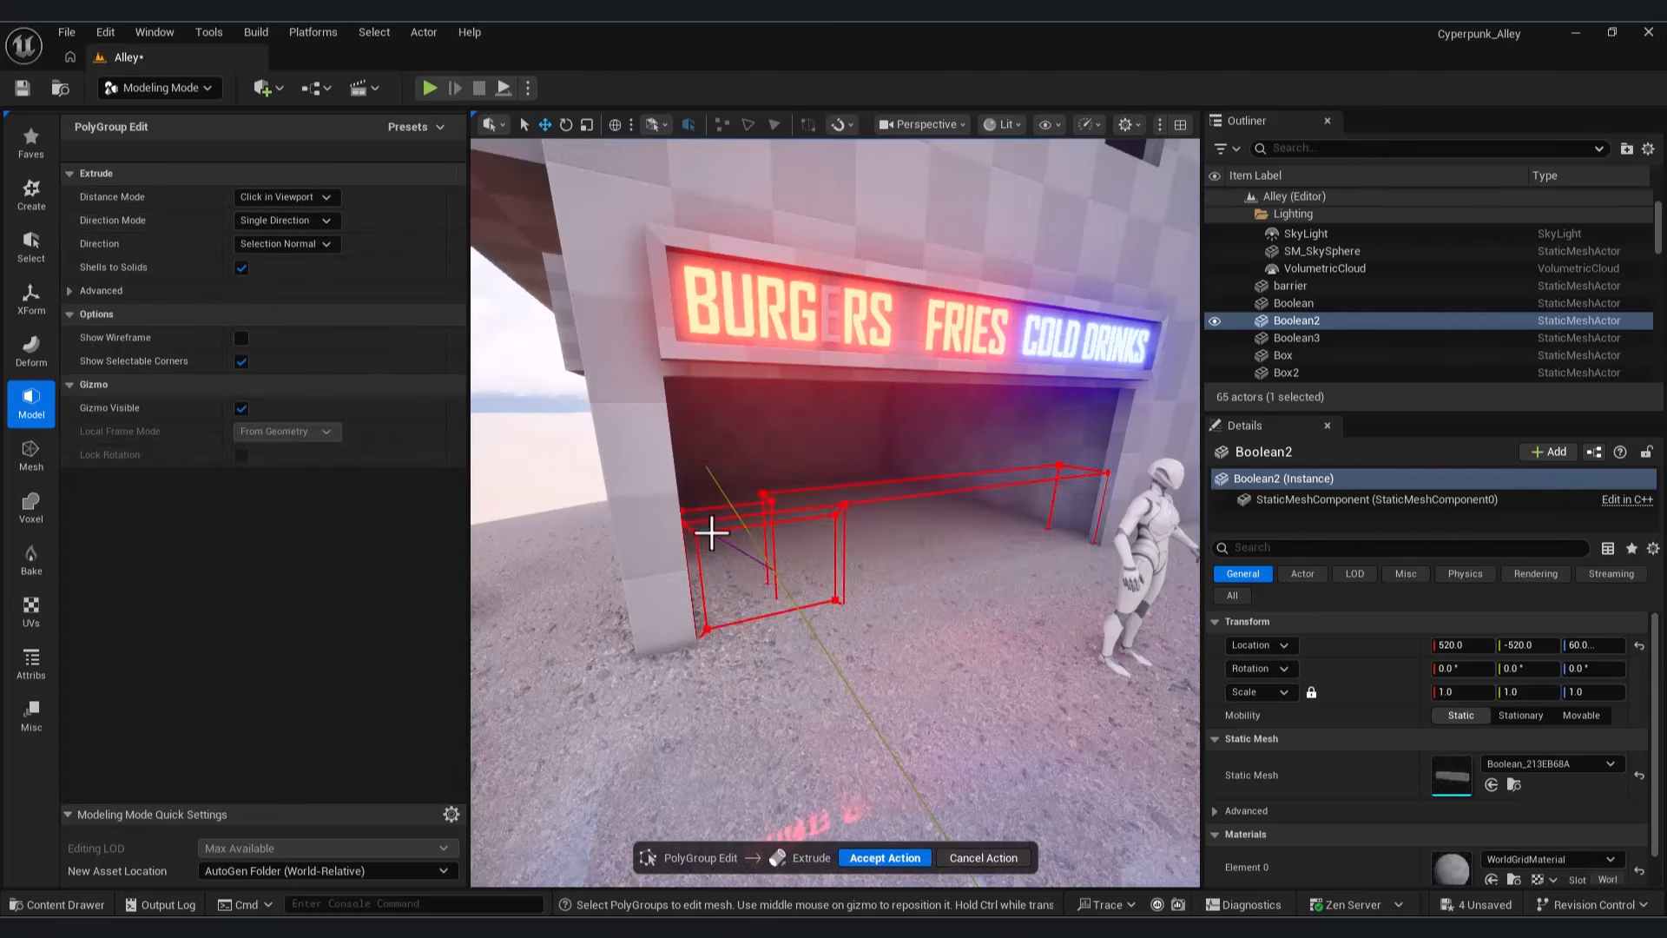
pyautogui.click(726, 503)
pyautogui.click(854, 858)
pyautogui.click(161, 88)
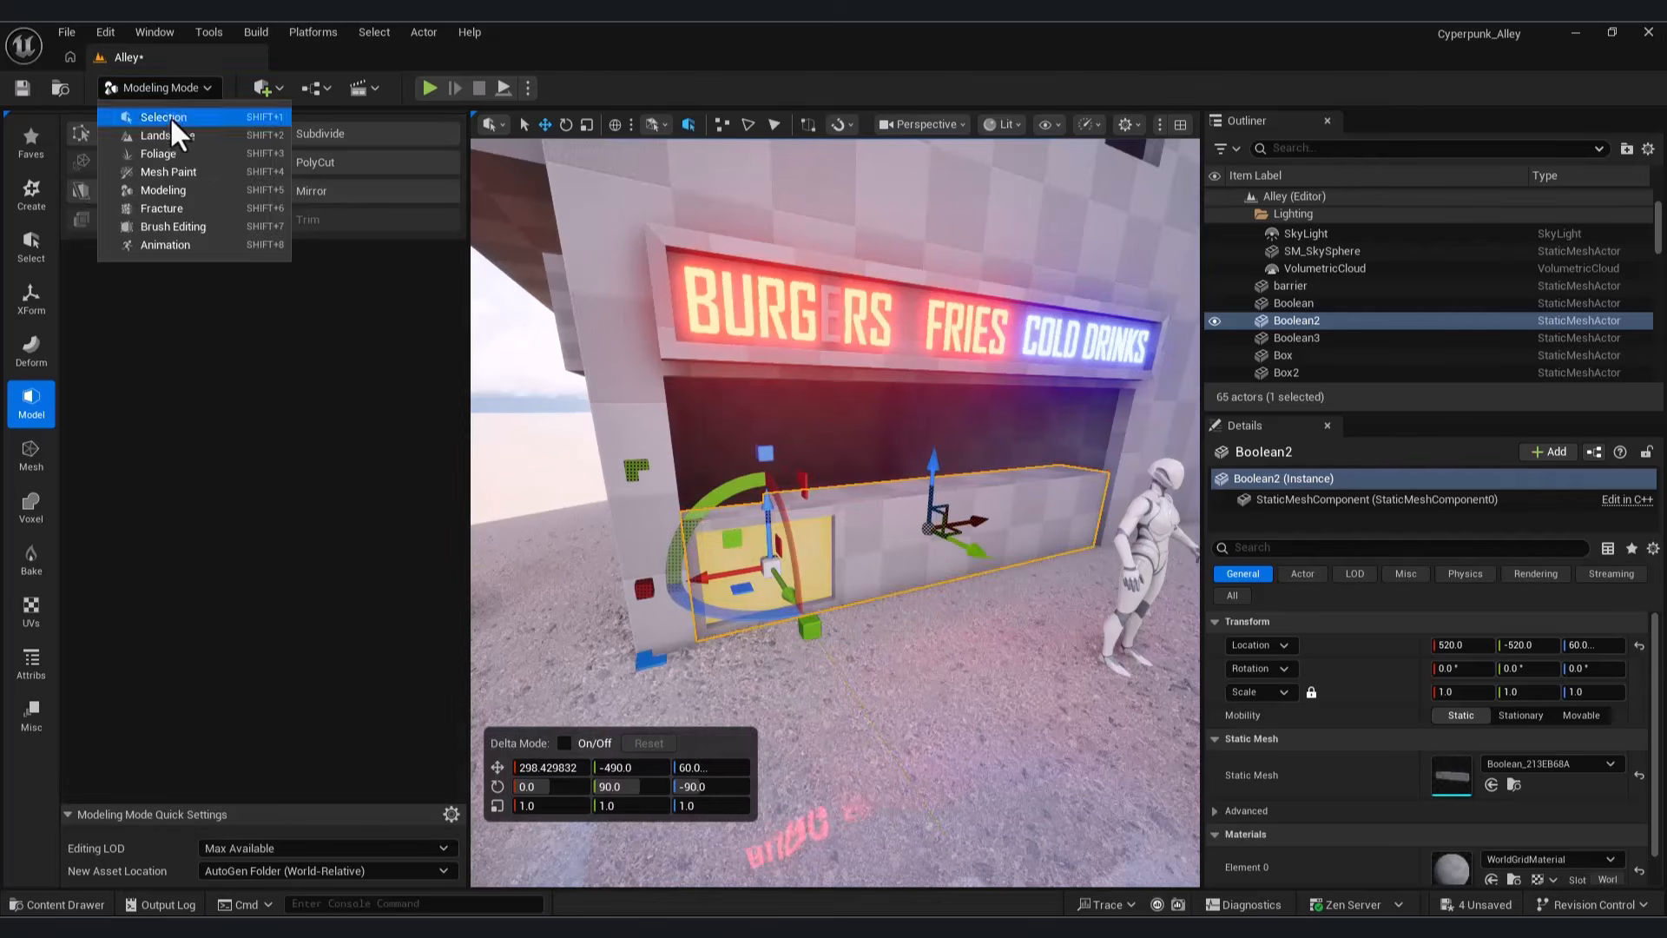
pyautogui.click(165, 117)
pyautogui.click(770, 622)
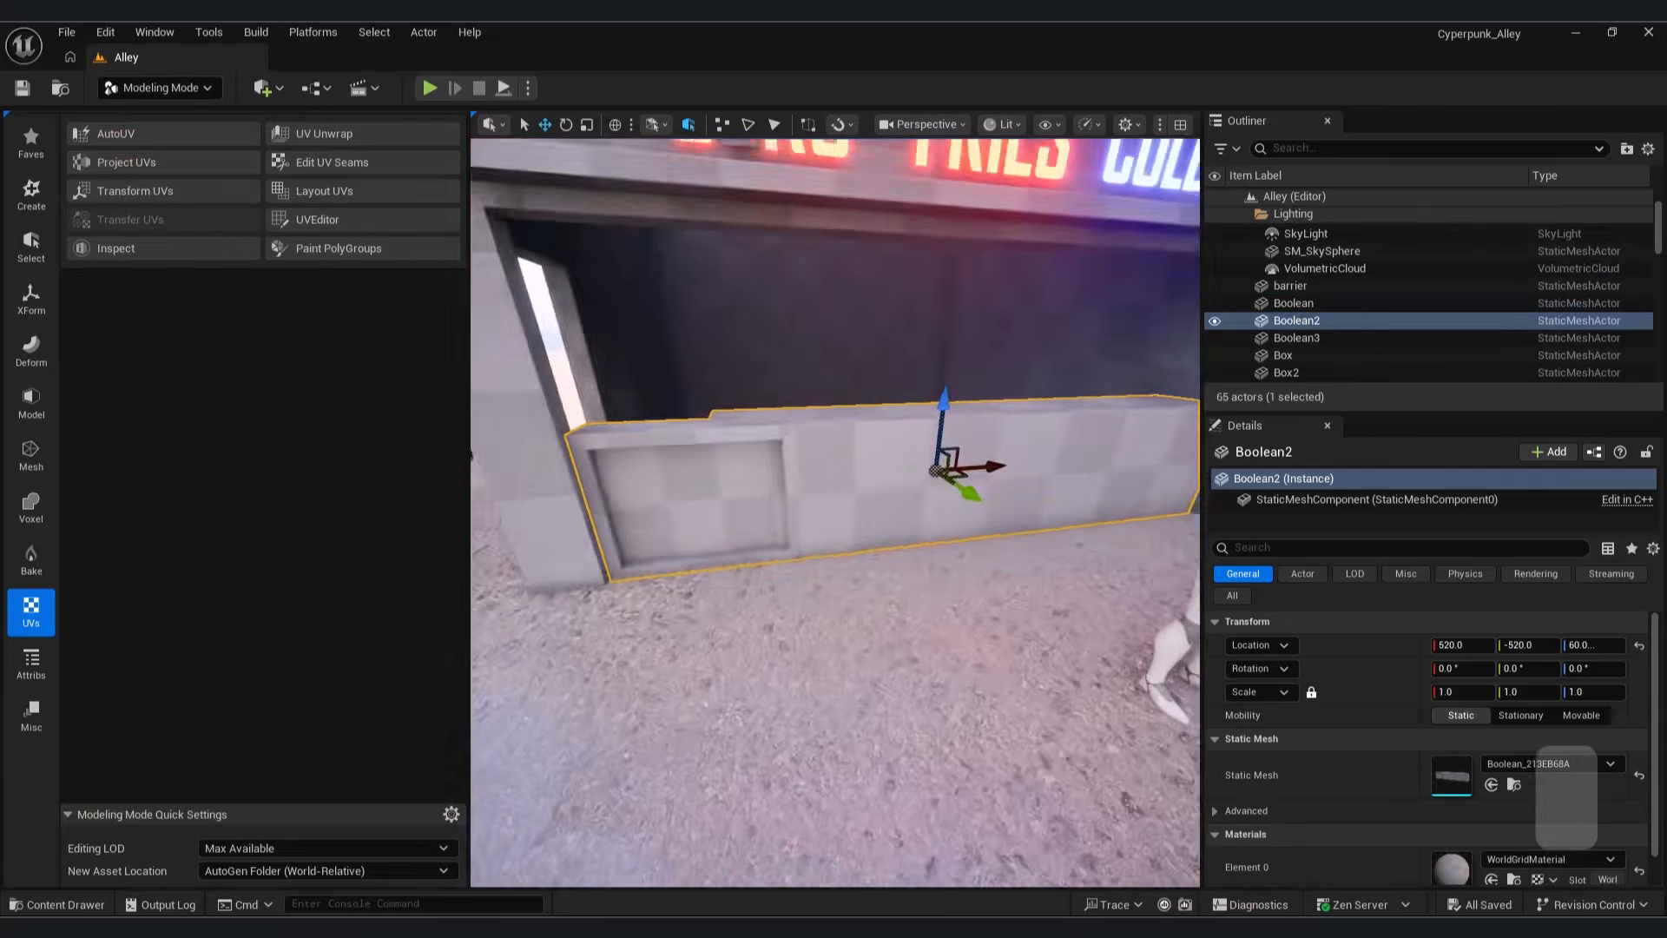
# Step: Regenerate the counter's UVs with AutoUV, using an unwrap method other than XAtlas
pyautogui.press('w')
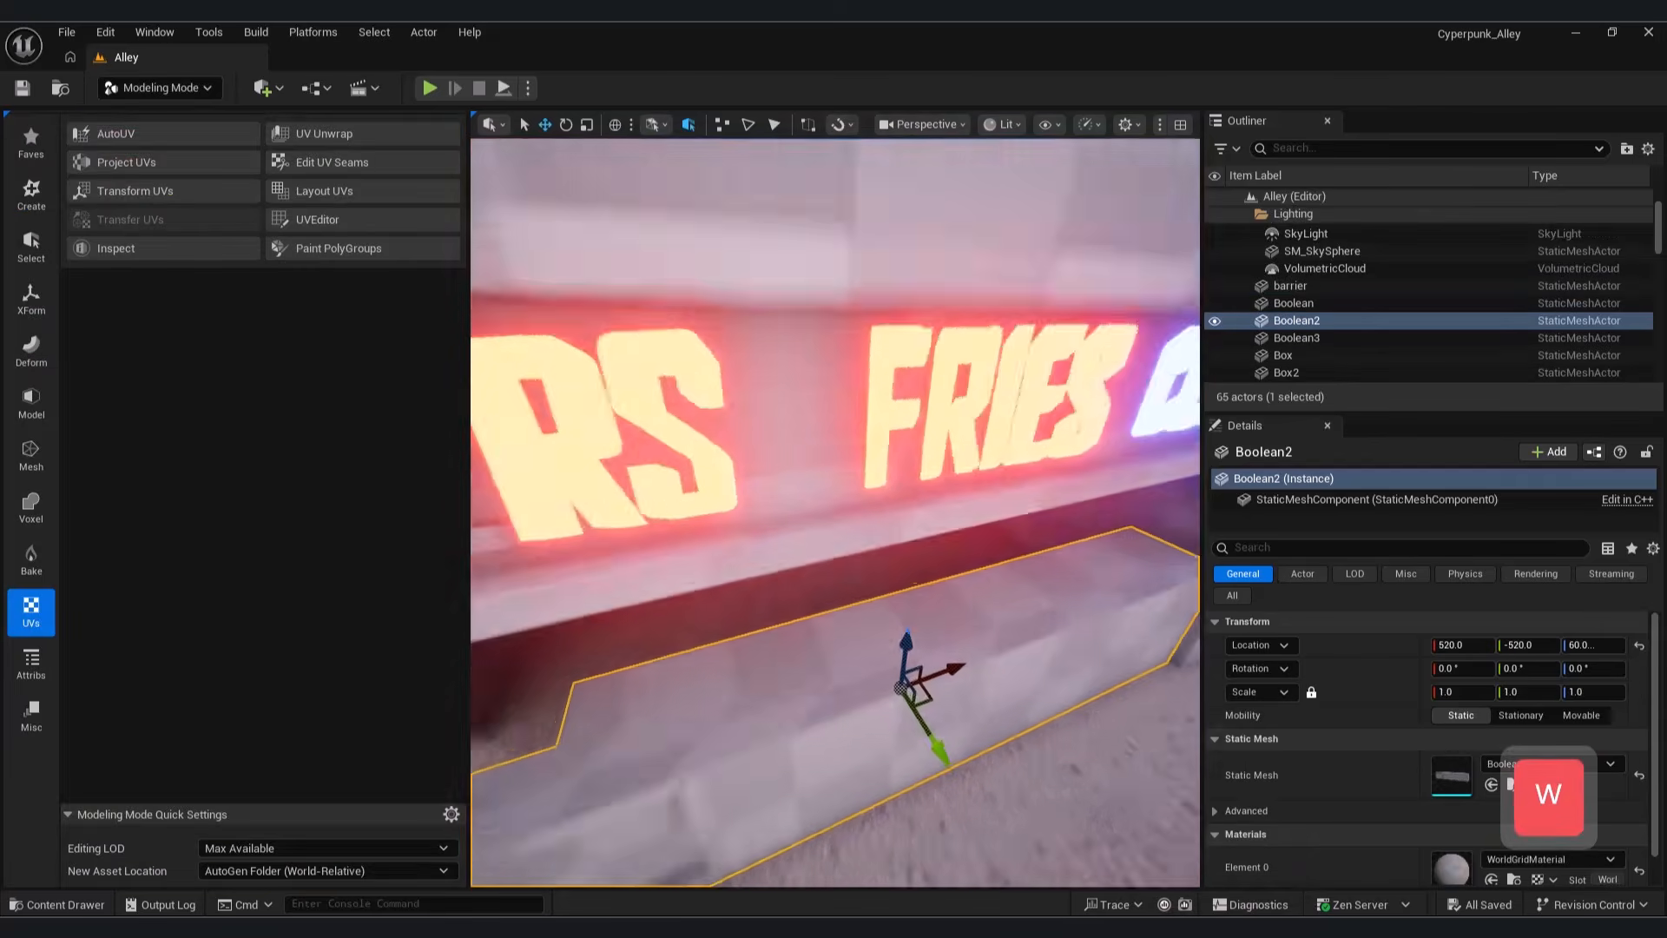
pyautogui.press('q')
pyautogui.moveTo(835, 512); pyautogui.dragTo(929, 551, button='right')
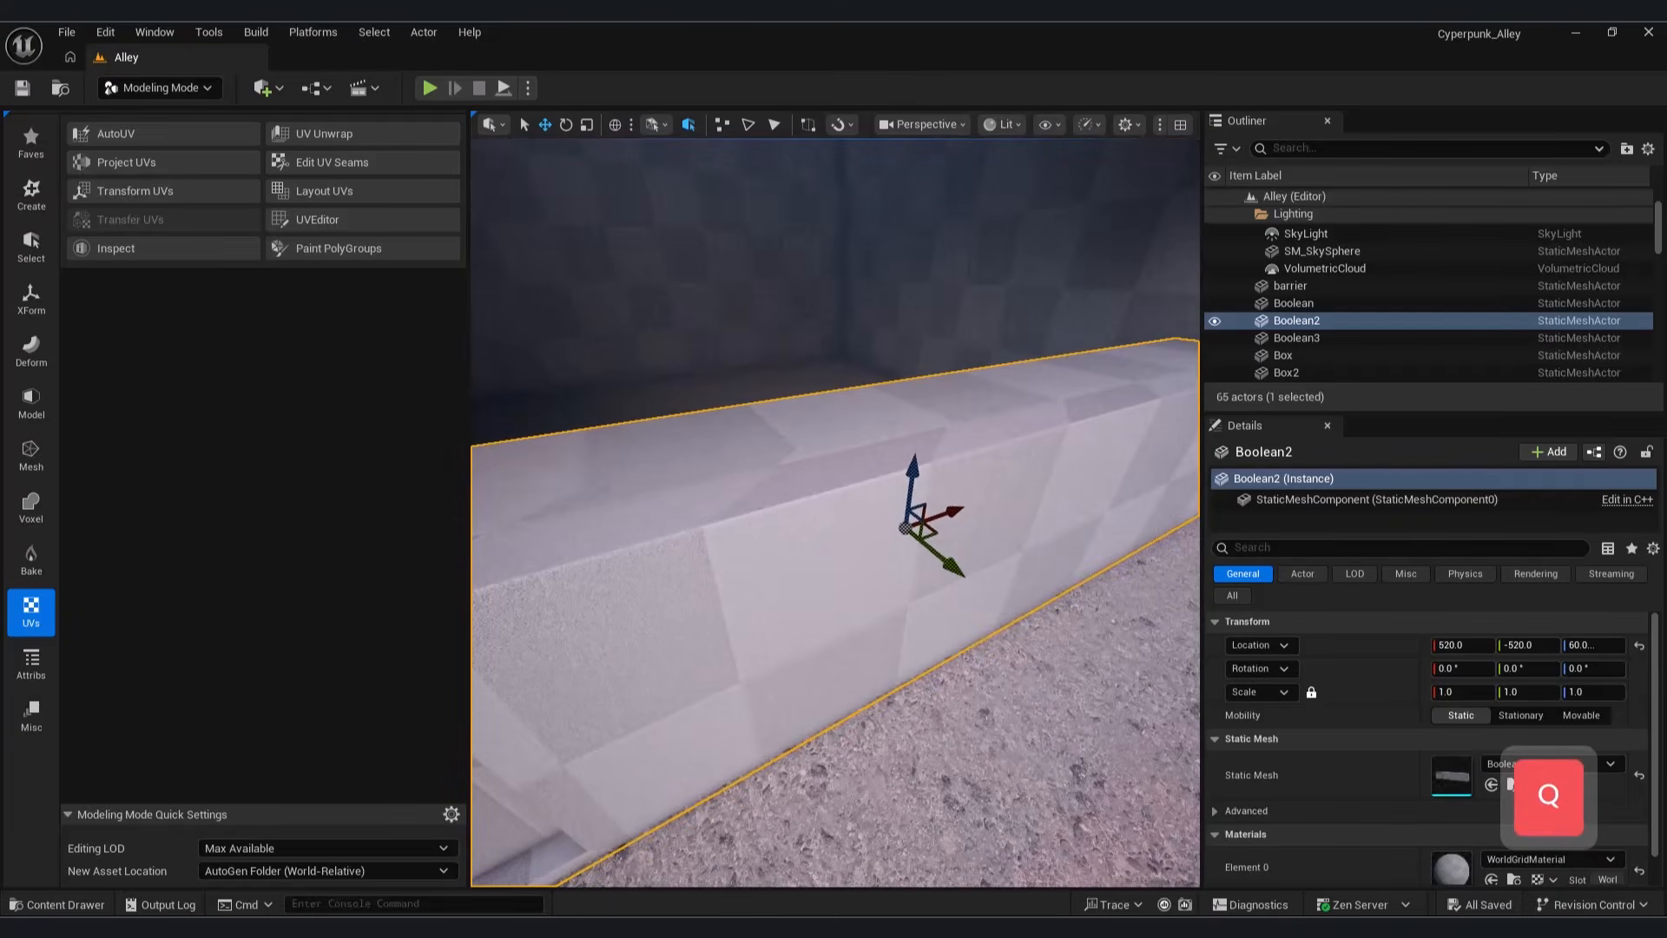
pyautogui.click(31, 560)
pyautogui.click(33, 607)
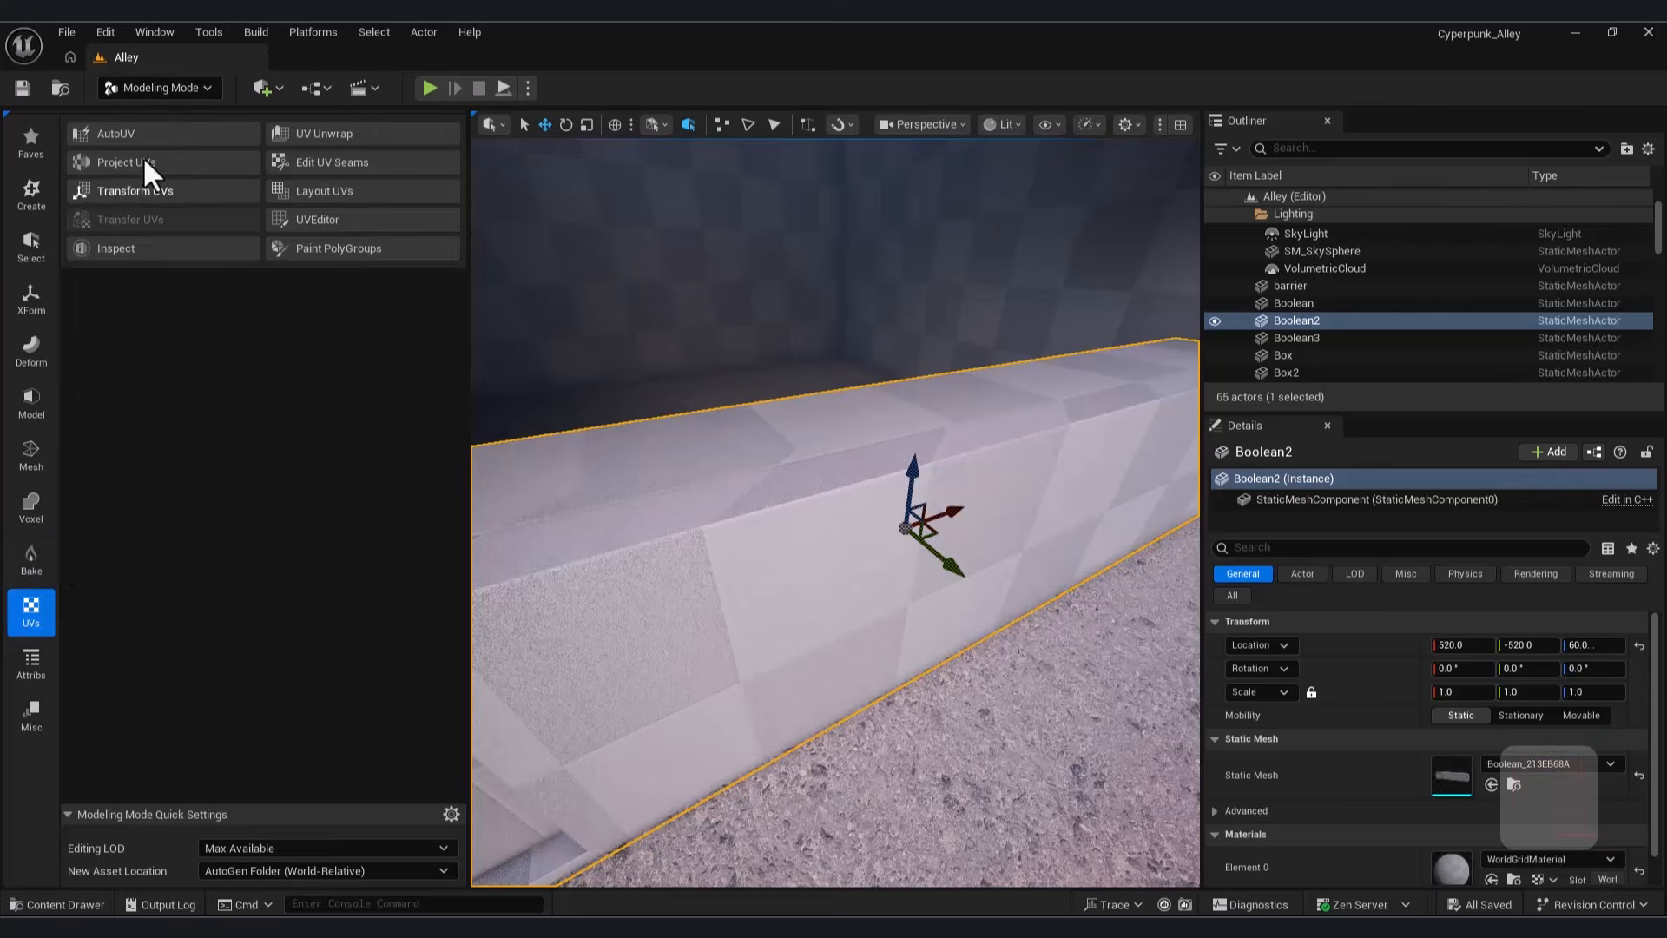
pyautogui.click(147, 131)
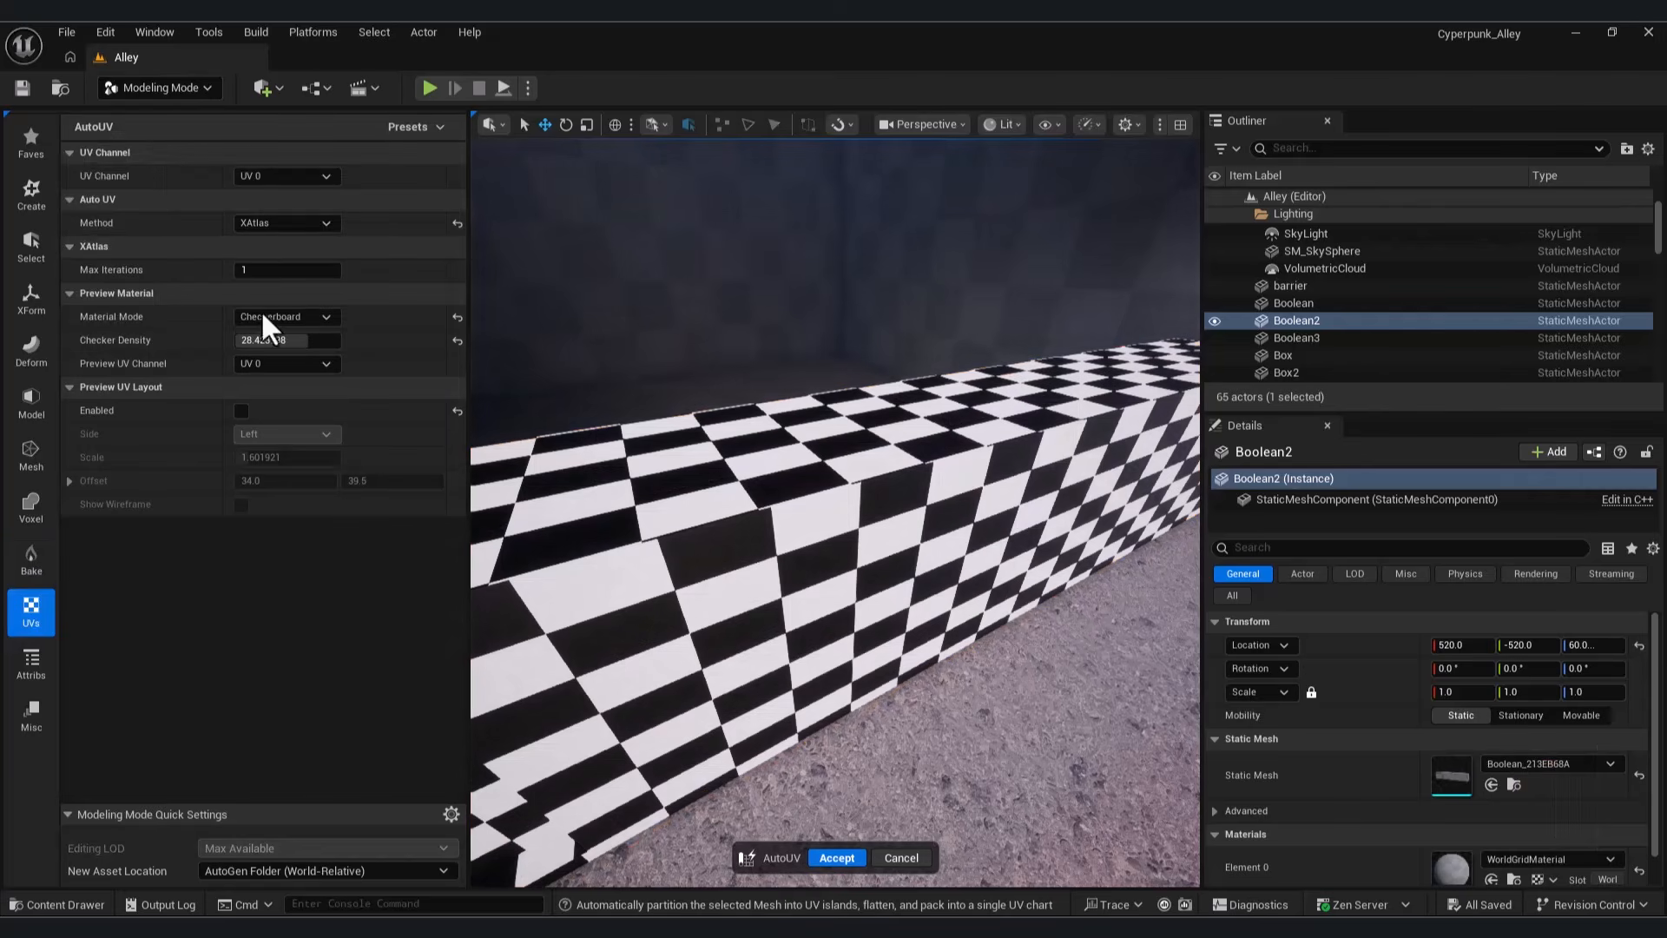
pyautogui.click(276, 223)
pyautogui.click(286, 235)
pyautogui.click(288, 223)
pyautogui.click(271, 261)
pyautogui.click(836, 866)
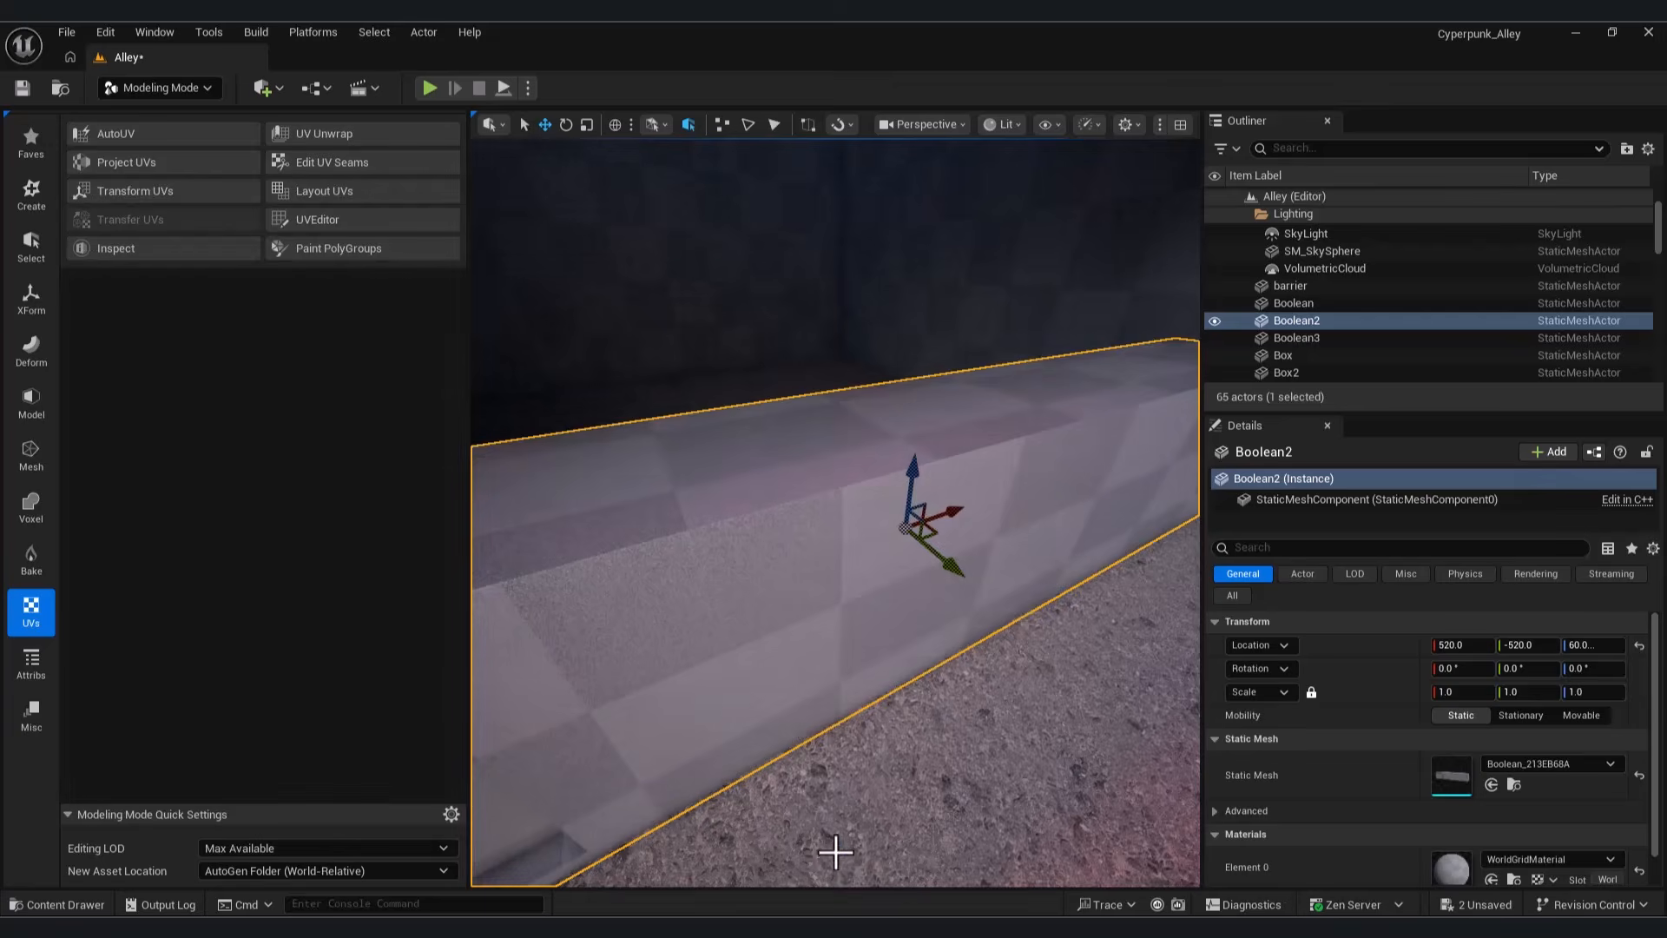
pyautogui.press('w')
pyautogui.moveTo(848, 741); pyautogui.dragTo(785, 361, button='right')
pyautogui.press('s')
pyautogui.press('q')
pyautogui.press('s')
pyautogui.press('e')
pyautogui.press('w')
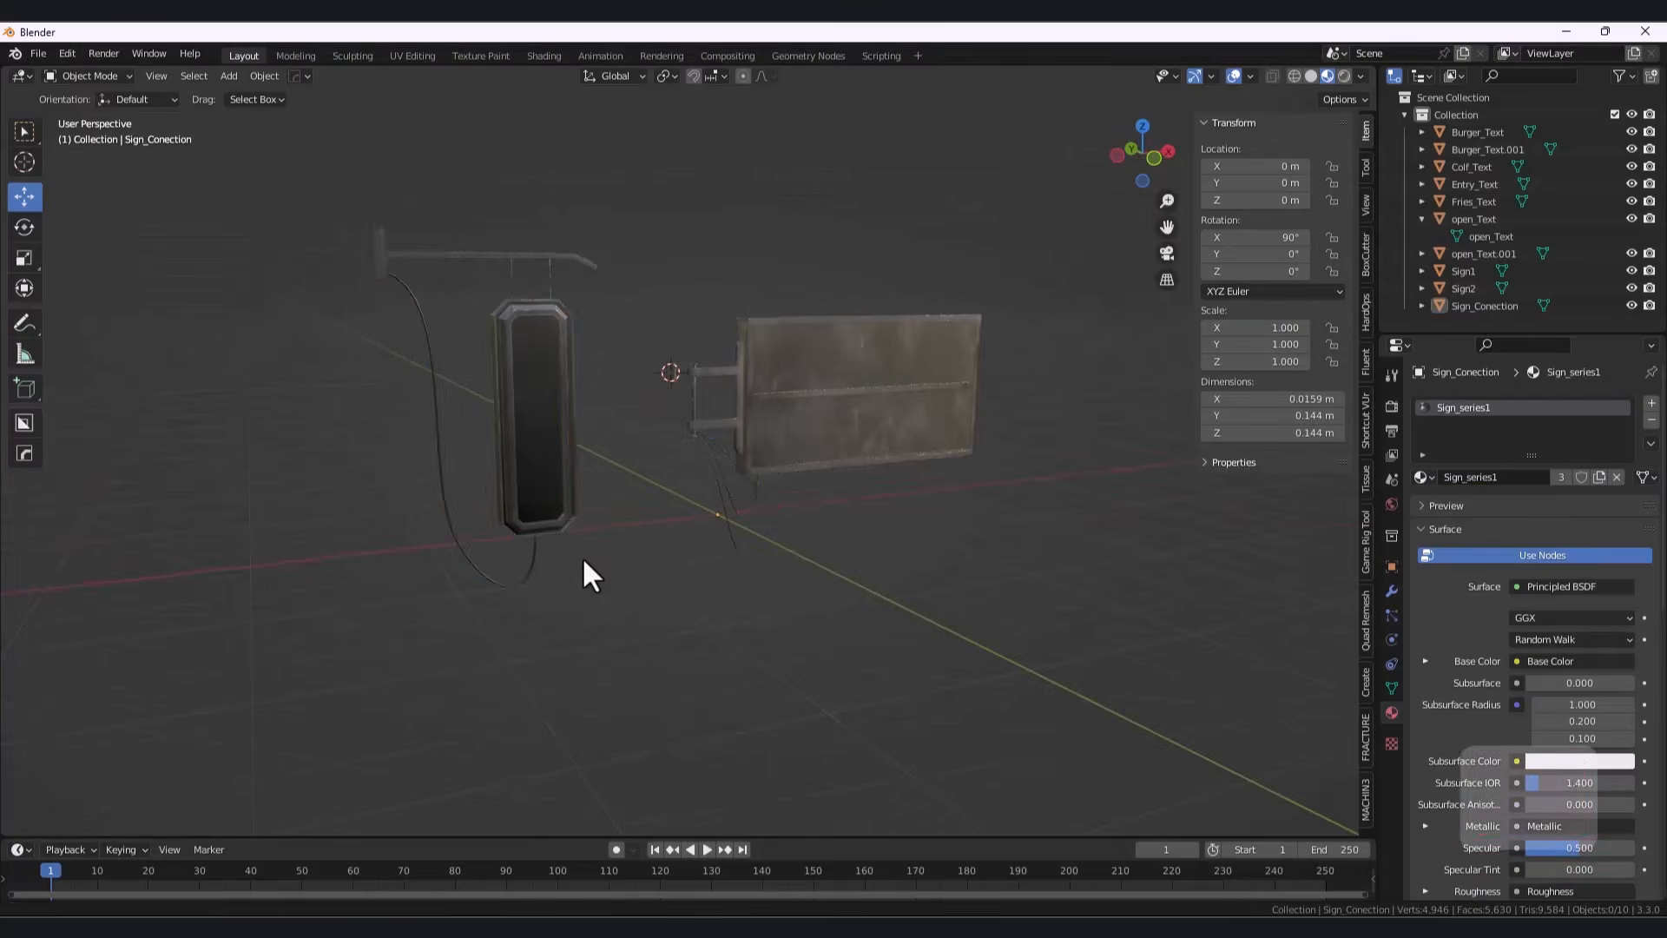
# Step: Switch to Blender and set the origin of Sign2 to the 3D cursor at its lower bracket hinge
pyautogui.click(557, 510)
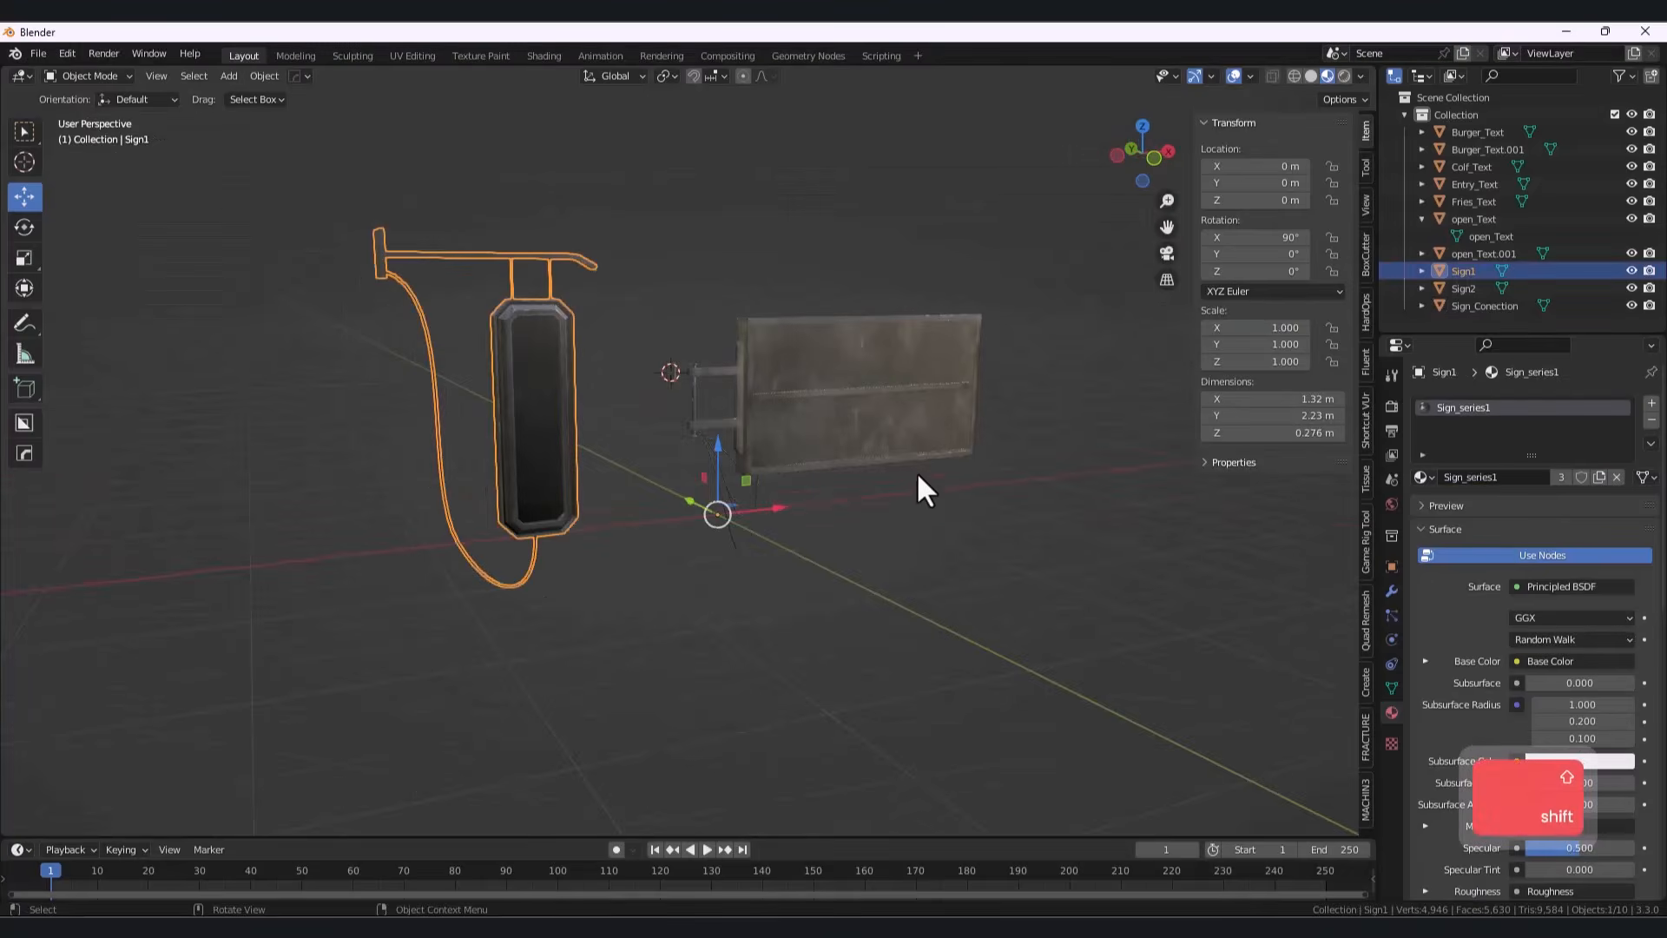
pyautogui.keyDown('shift'); pyautogui.moveTo(941, 481); pyautogui.dragTo(876, 598, button='middle'); pyautogui.keyUp('shift')
pyautogui.click(791, 492)
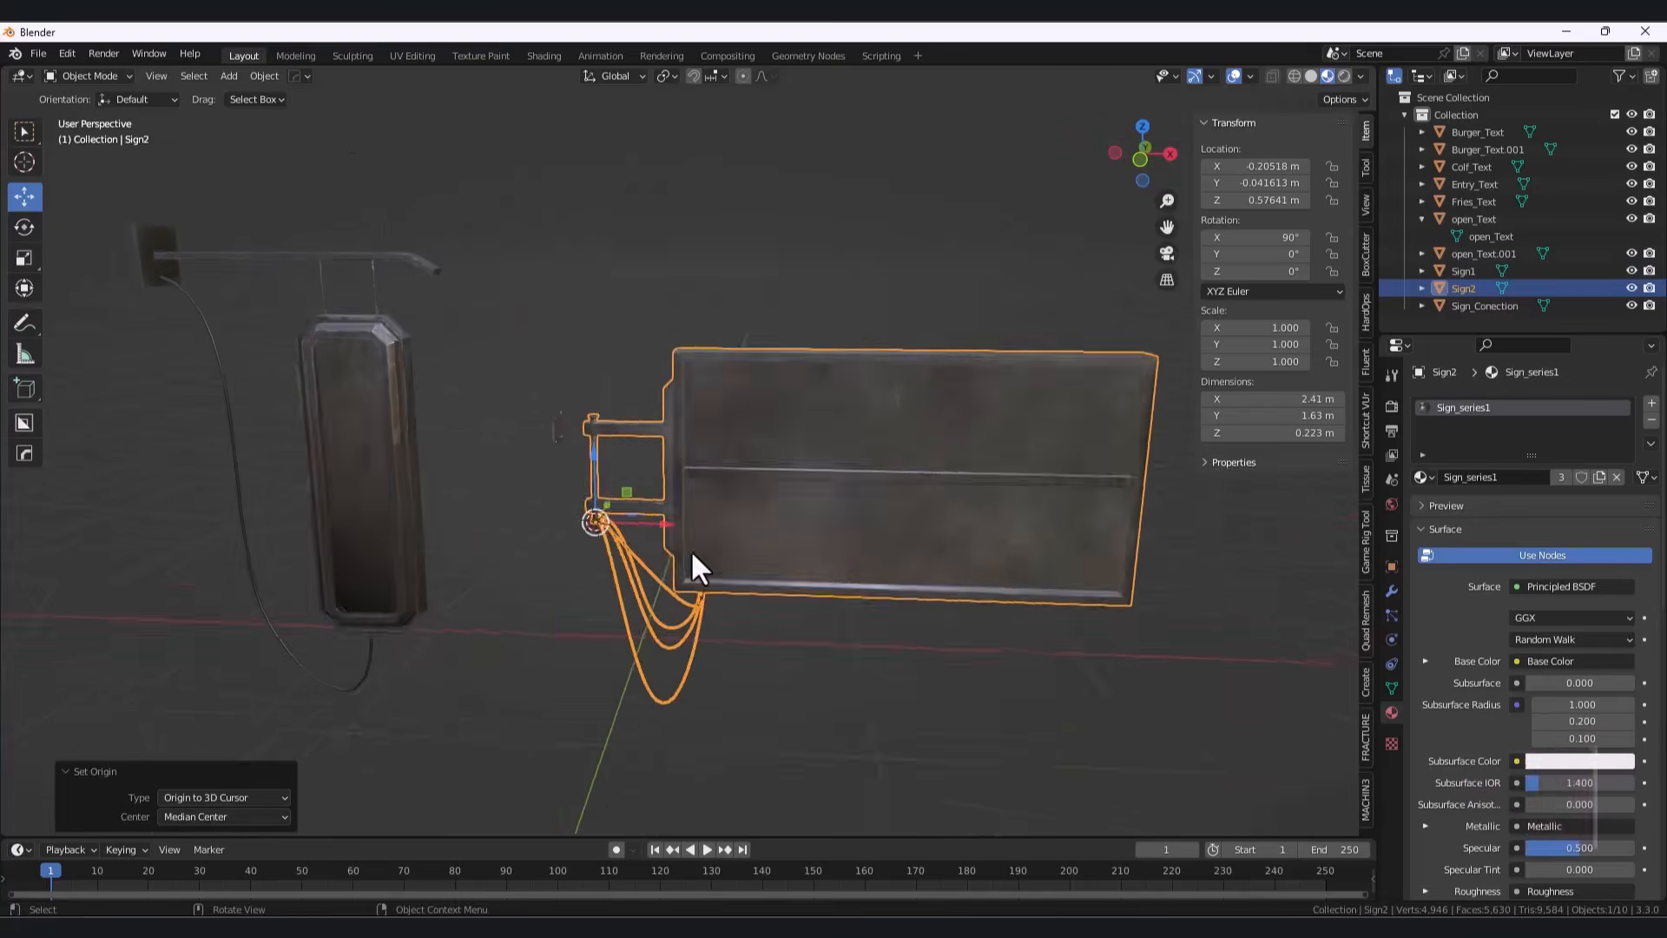
pyautogui.scroll(4, 692, 553)
# Step: Try rotating Sign2 about the Z axis around its hinge origin, and undo the rotation
pyautogui.press('r')
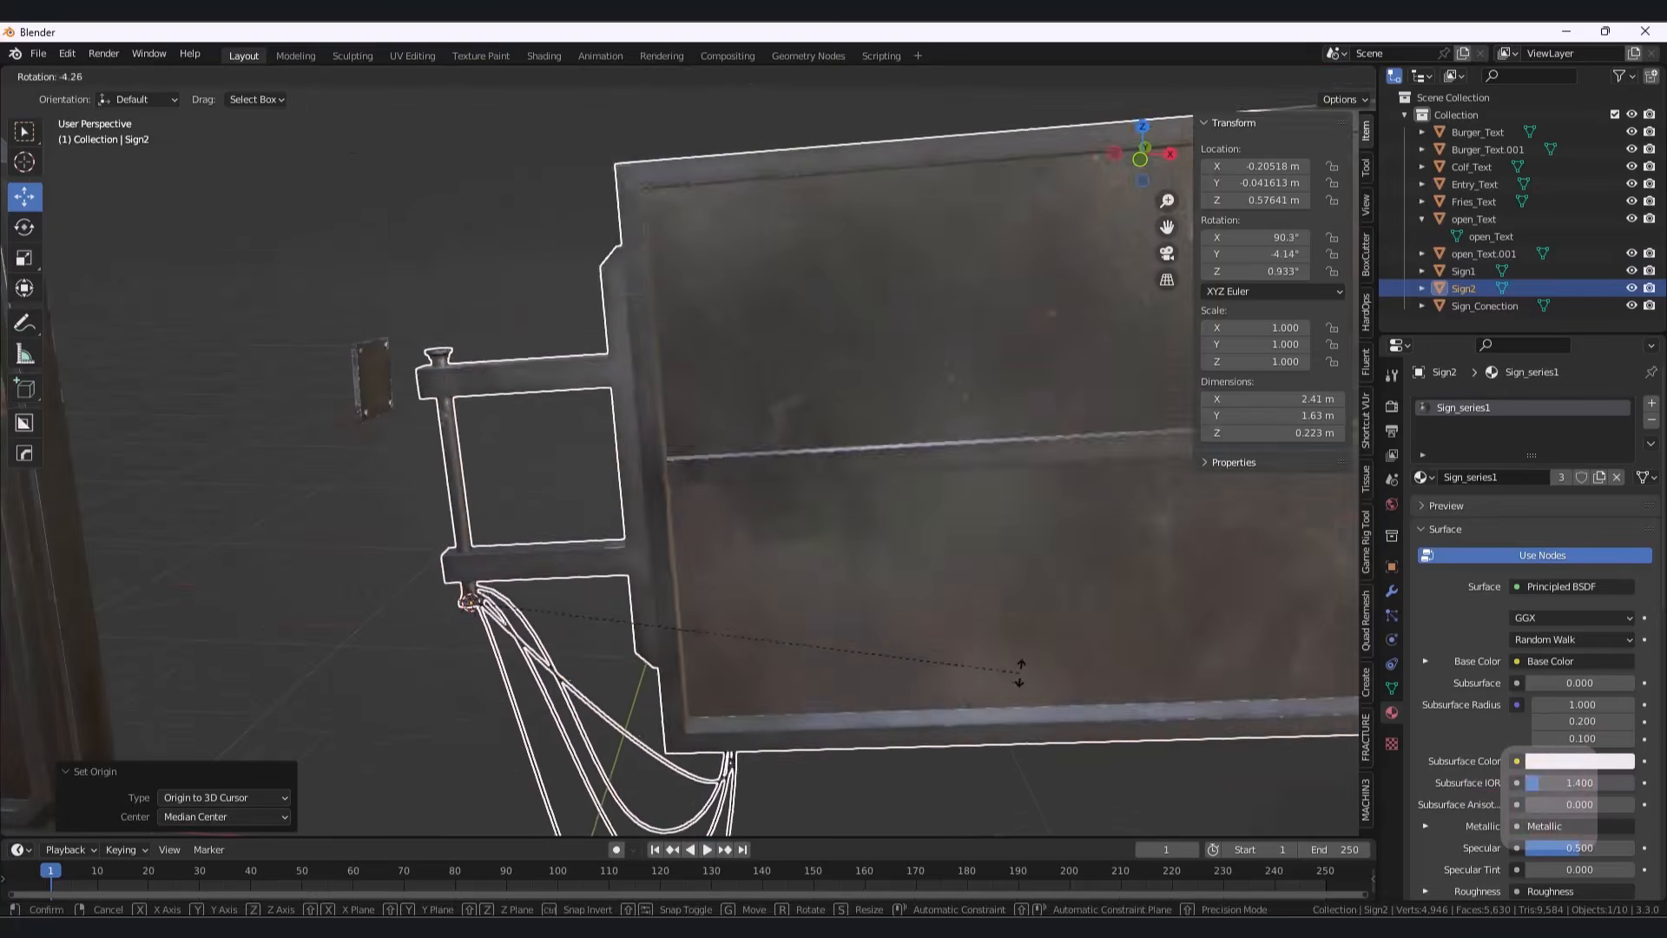
pyautogui.press('z')
pyautogui.click(603, 387)
pyautogui.hotkey('ctrl', 'z')
# Step: Set the origin of the Sign_Conection plate to its geometry and move the plate along X toward Sign2's bracket
pyautogui.click(382, 384)
pyautogui.rightClick(445, 411)
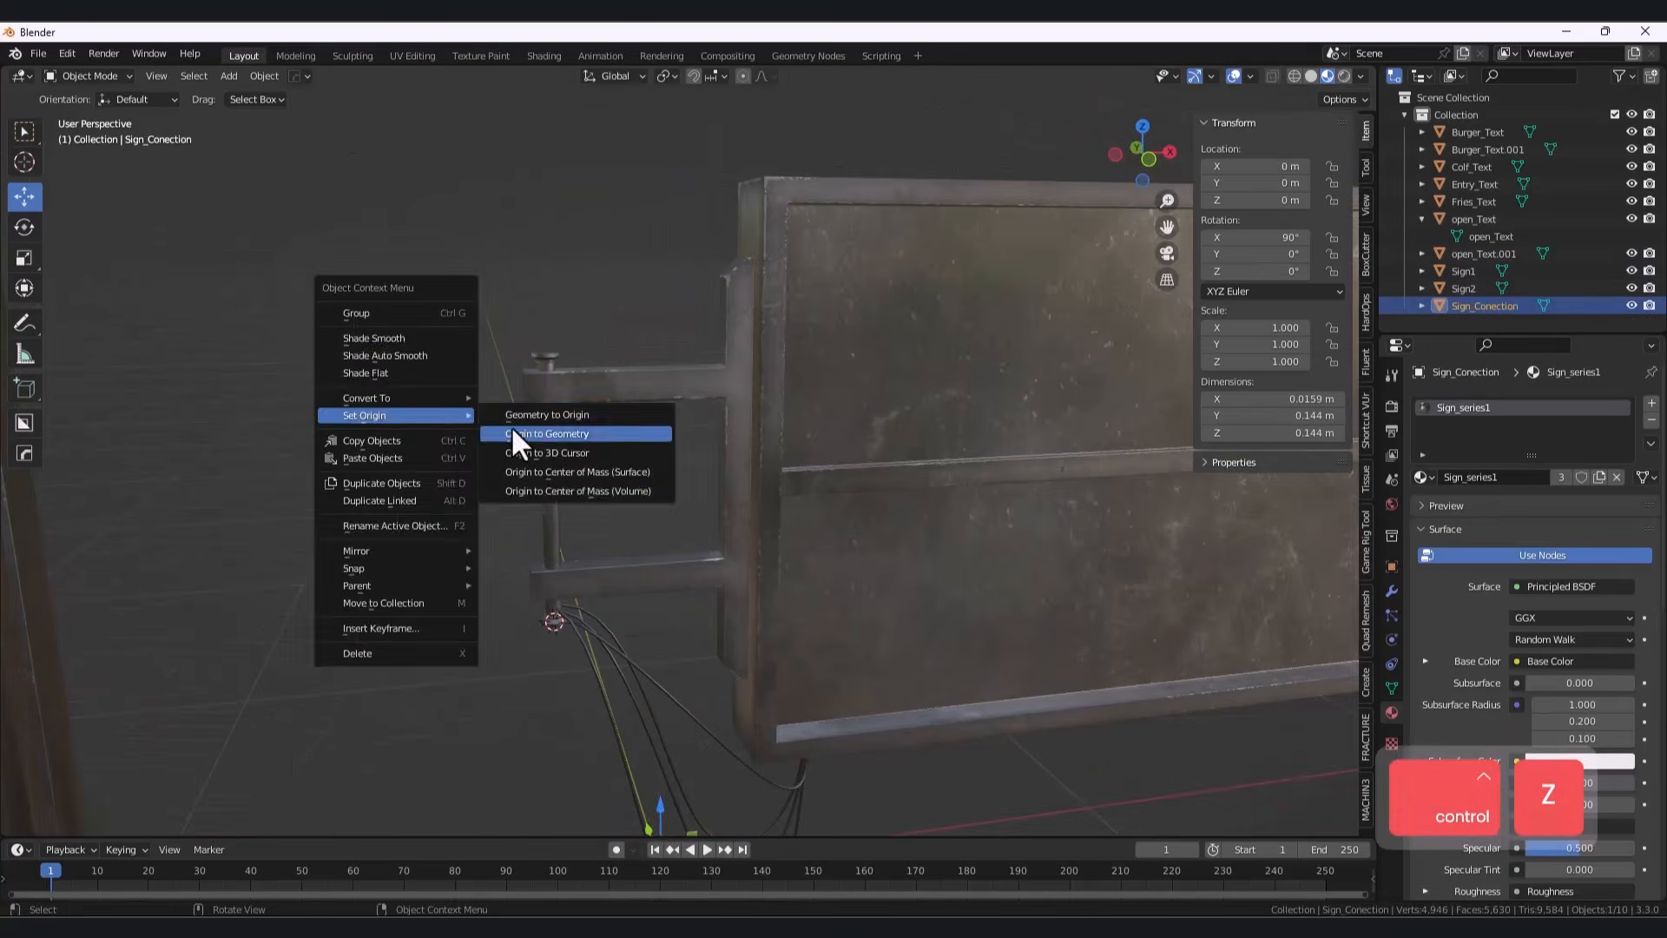
pyautogui.click(507, 421)
pyautogui.click(1140, 163)
pyautogui.press('g')
pyautogui.press('x')
pyautogui.click(582, 365)
# Step: Duplicate the connection plate along Z beside the lower bracket arm, and undo the connection plate edits
pyautogui.hotkey('shift', 'd')
pyautogui.press('z')
pyautogui.click(576, 509)
pyautogui.moveTo(576, 509); pyautogui.dragTo(836, 649, button='middle')
pyautogui.click(544, 557)
pyautogui.scroll(-4, 584, 533)
pyautogui.hotkey('ctrl', 'z')
pyautogui.hotkey('ctrl', 'z')
pyautogui.hotkey('ctrl', 'z')
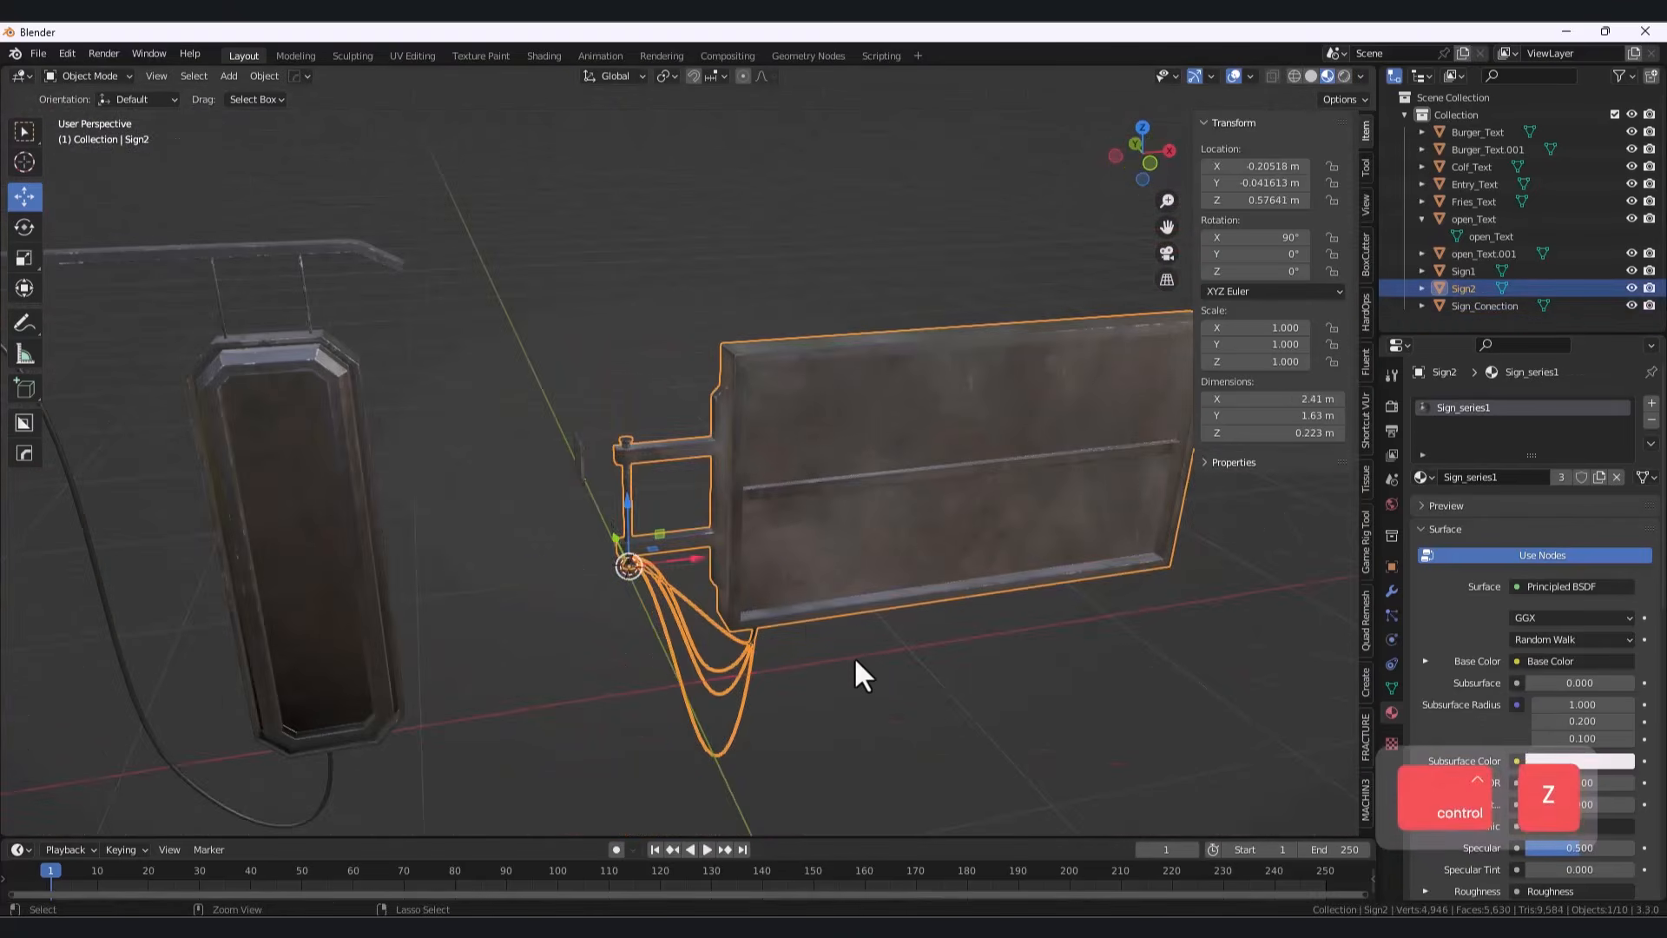
# Step: Switch to Unreal Engine and import Sign_1, Sign_2 and Sign_C into the Asset/Sign_Seires1 folder, answering the texture override prompt
pyautogui.click(87, 75)
pyautogui.click(87, 97)
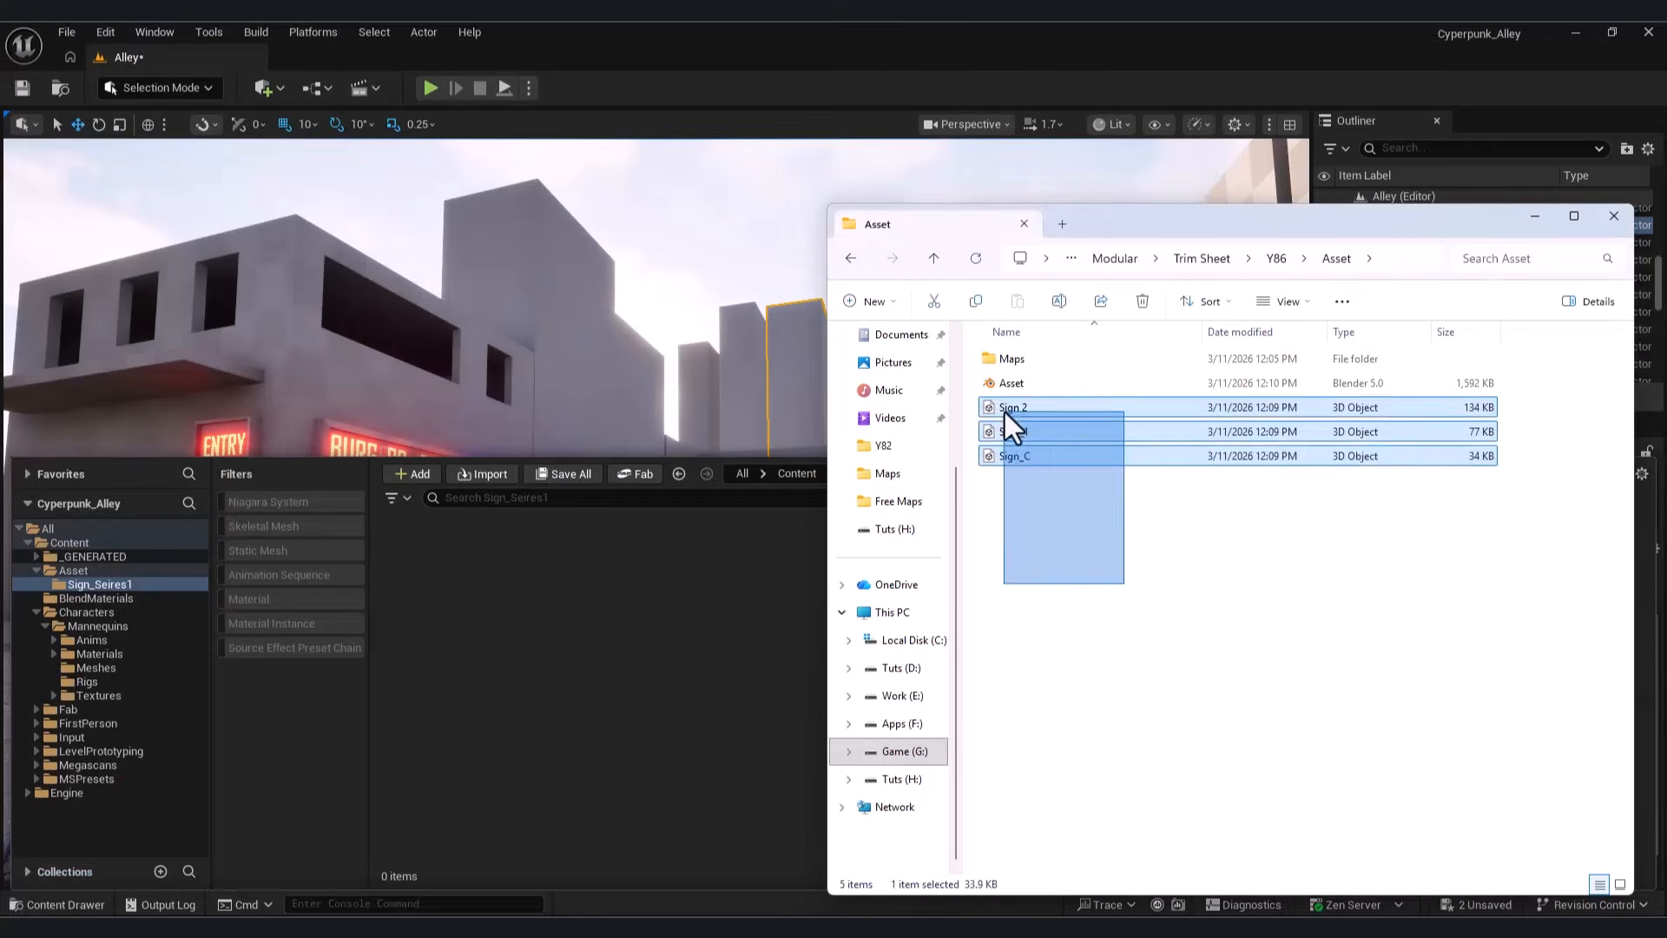
pyautogui.moveTo(1003, 412); pyautogui.dragTo(563, 674)
pyautogui.click(1038, 732)
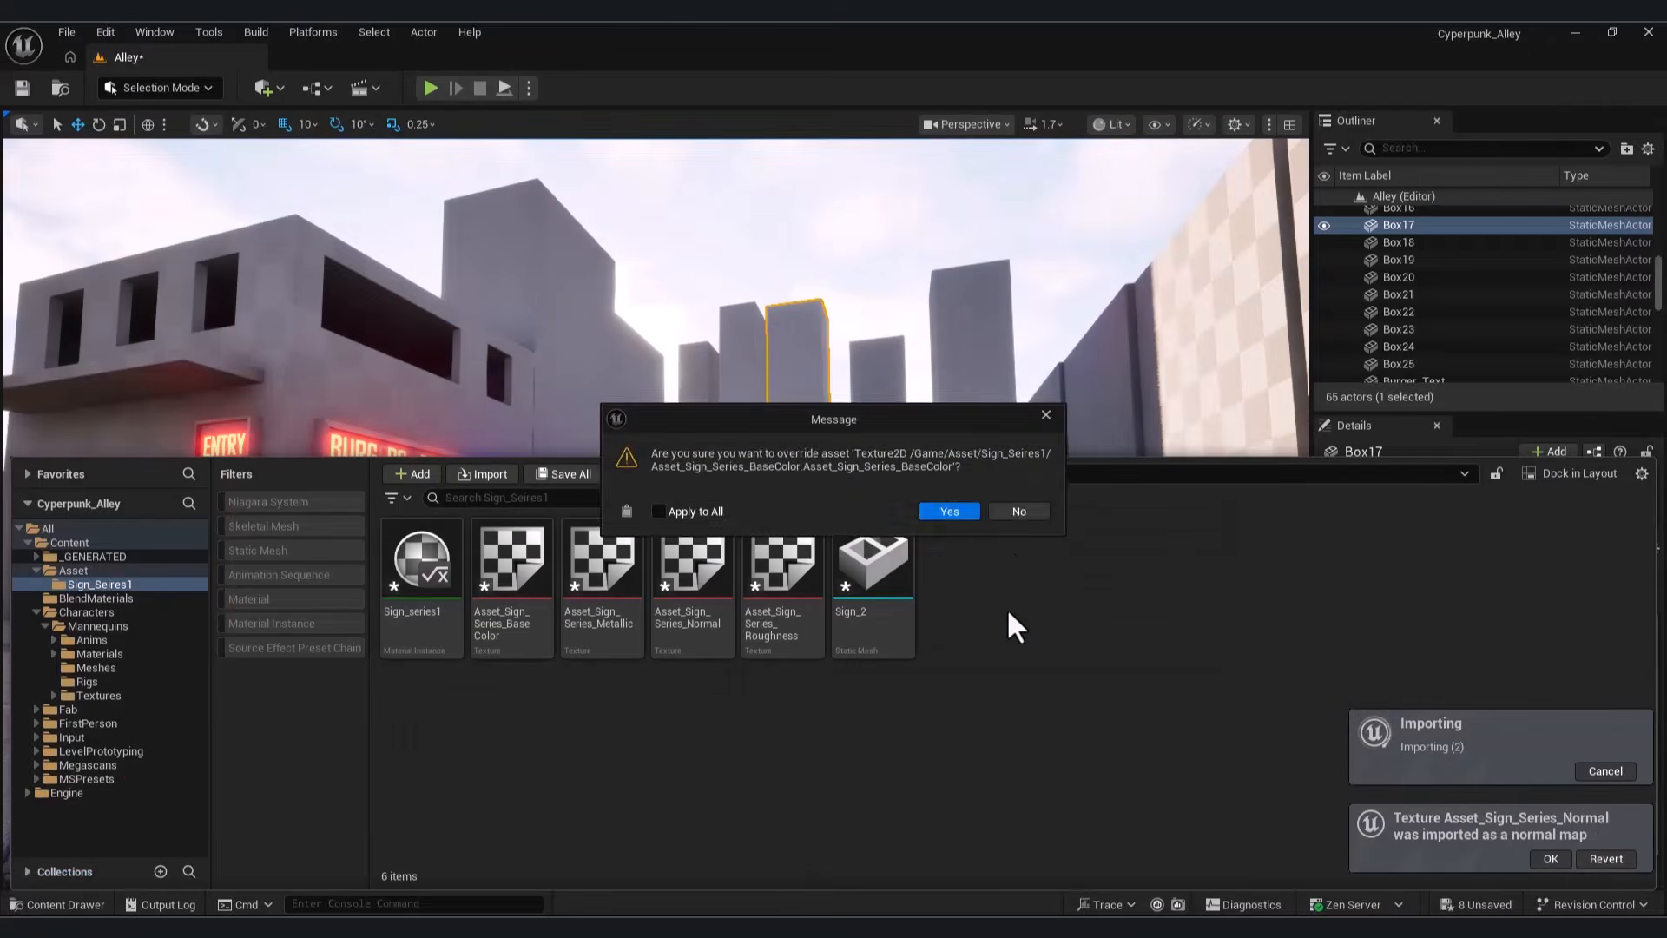
pyautogui.click(923, 514)
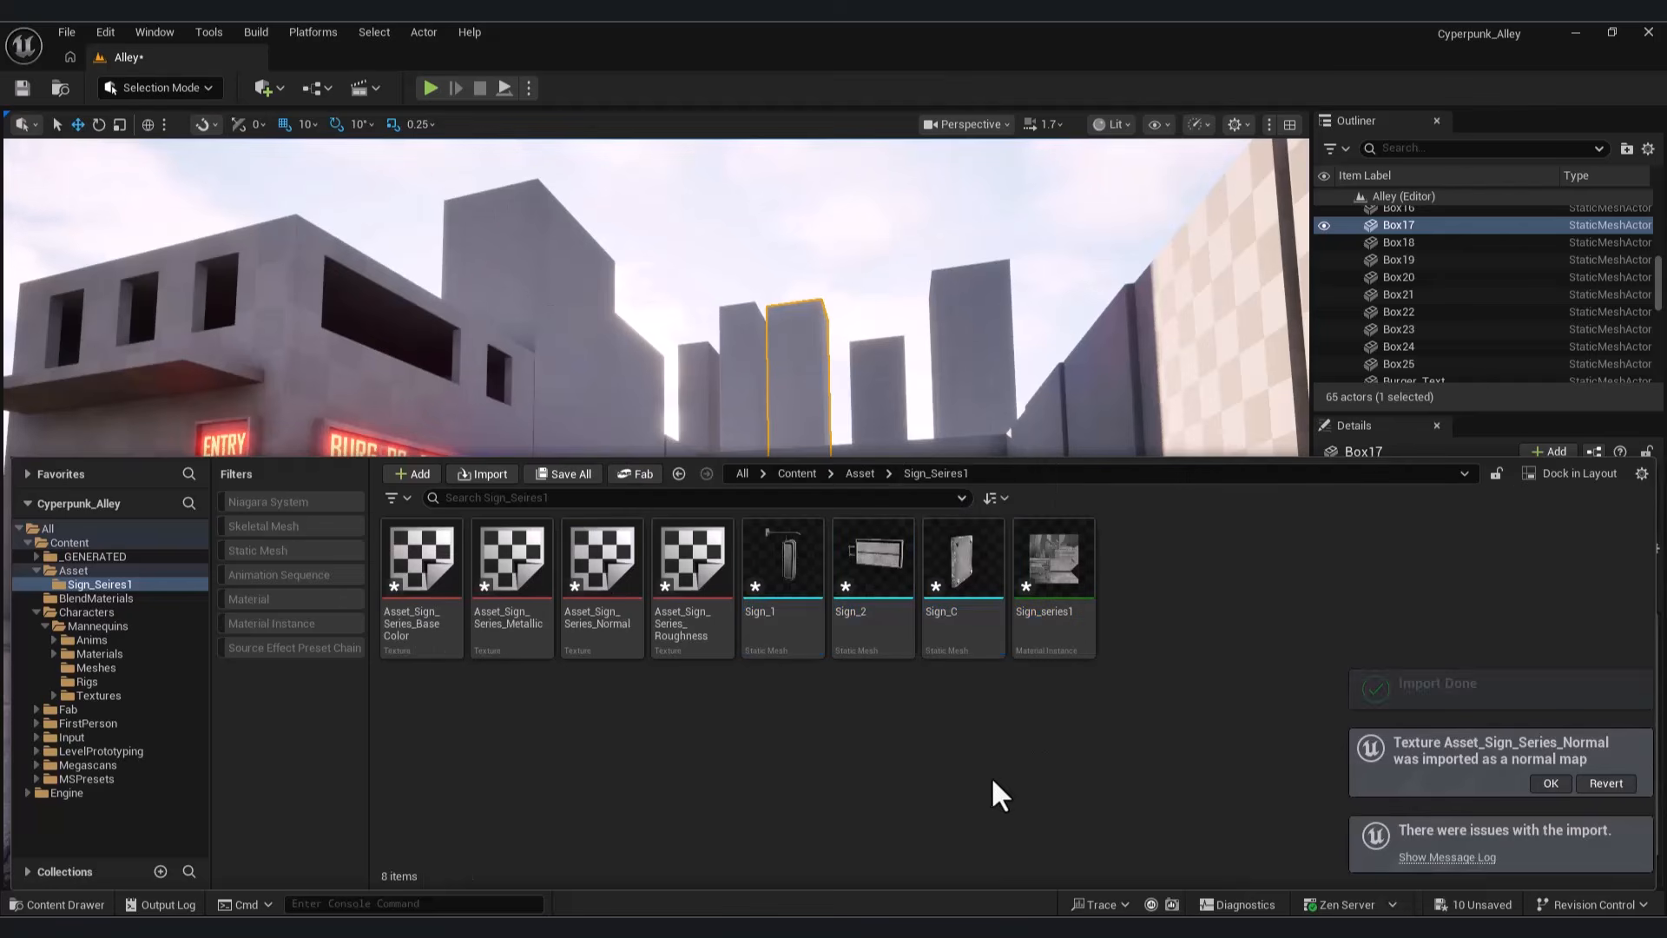
# Step: Place the Sign_2 mesh in the level on the street near the BURGERS storefront
pyautogui.moveTo(872, 560); pyautogui.dragTo(716, 540)
pyautogui.press('e')
pyautogui.press('a')
pyautogui.moveTo(717, 540); pyautogui.dragTo(1146, 539, button='right')
pyautogui.press('w')
pyautogui.press('s')
pyautogui.press('d')
# Step: Delete the four Asset_Sign_Series textures from the Sign_Seires1 folder
pyautogui.hotkey('ctrl', 'space')
pyautogui.doubleClick(422, 573)
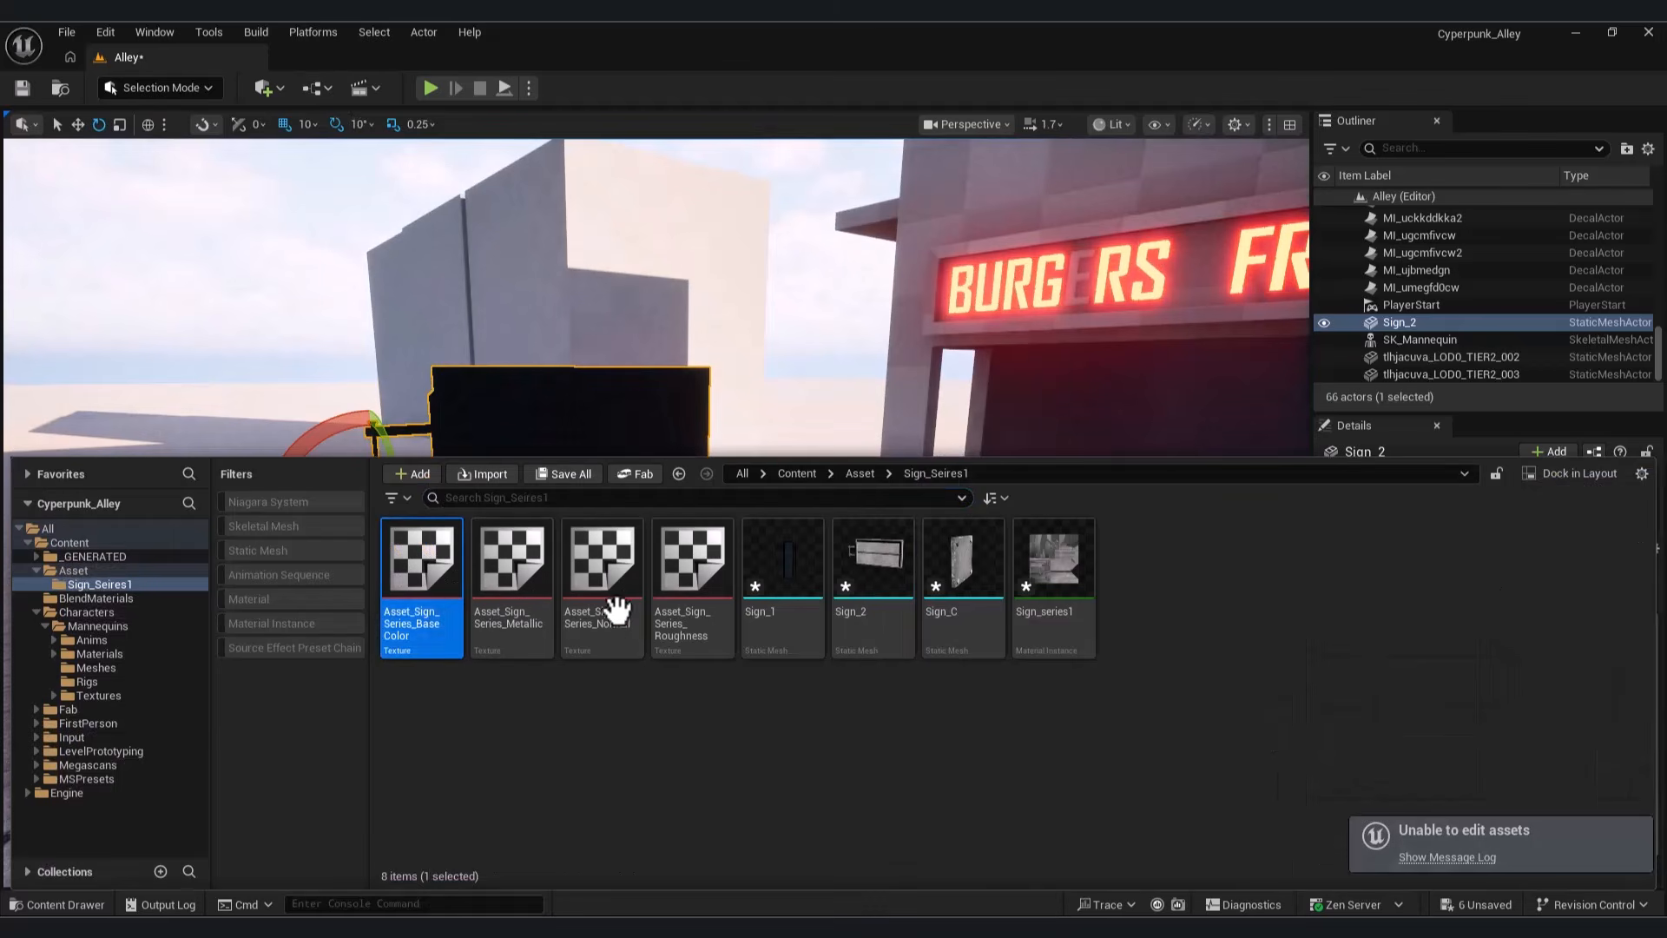
pyautogui.doubleClick(589, 636)
pyautogui.click(697, 638)
pyautogui.keyDown('shift'); pyautogui.click(427, 599); pyautogui.keyUp('shift')
pyautogui.press('Delete')
pyautogui.rightClick(684, 590)
pyautogui.click(753, 587)
pyautogui.click(863, 339)
# Step: Import the sign's BaseColor, Metallic, Normal and Roughness textures from the Maps folder into Sign_Seires1
pyautogui.click(39, 904)
pyautogui.click(693, 573)
pyautogui.hotkey('alt', 'Tab')
pyautogui.doubleClick(1202, 457)
pyautogui.doubleClick(1042, 378)
pyautogui.moveTo(1384, 504); pyautogui.dragTo(952, 372)
pyautogui.moveTo(1025, 374); pyautogui.dragTo(590, 765)
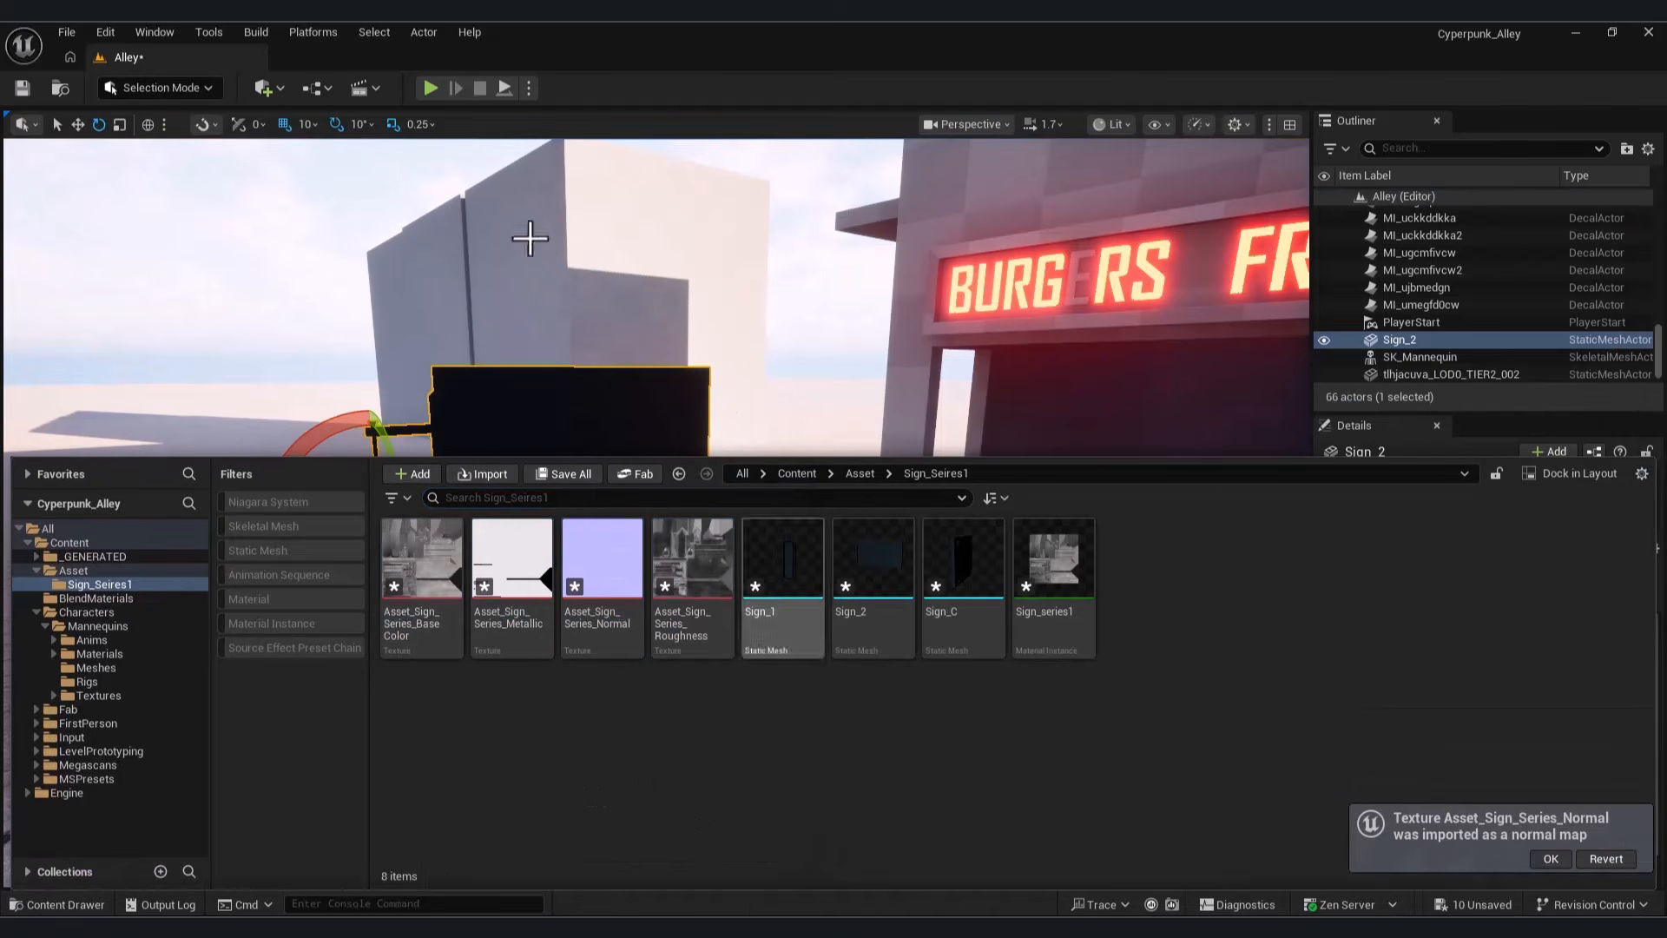
# Step: Create a material named Sign1 in the Sign_Seires1 folder and open its material graph
pyautogui.rightClick(903, 747)
pyautogui.click(999, 308)
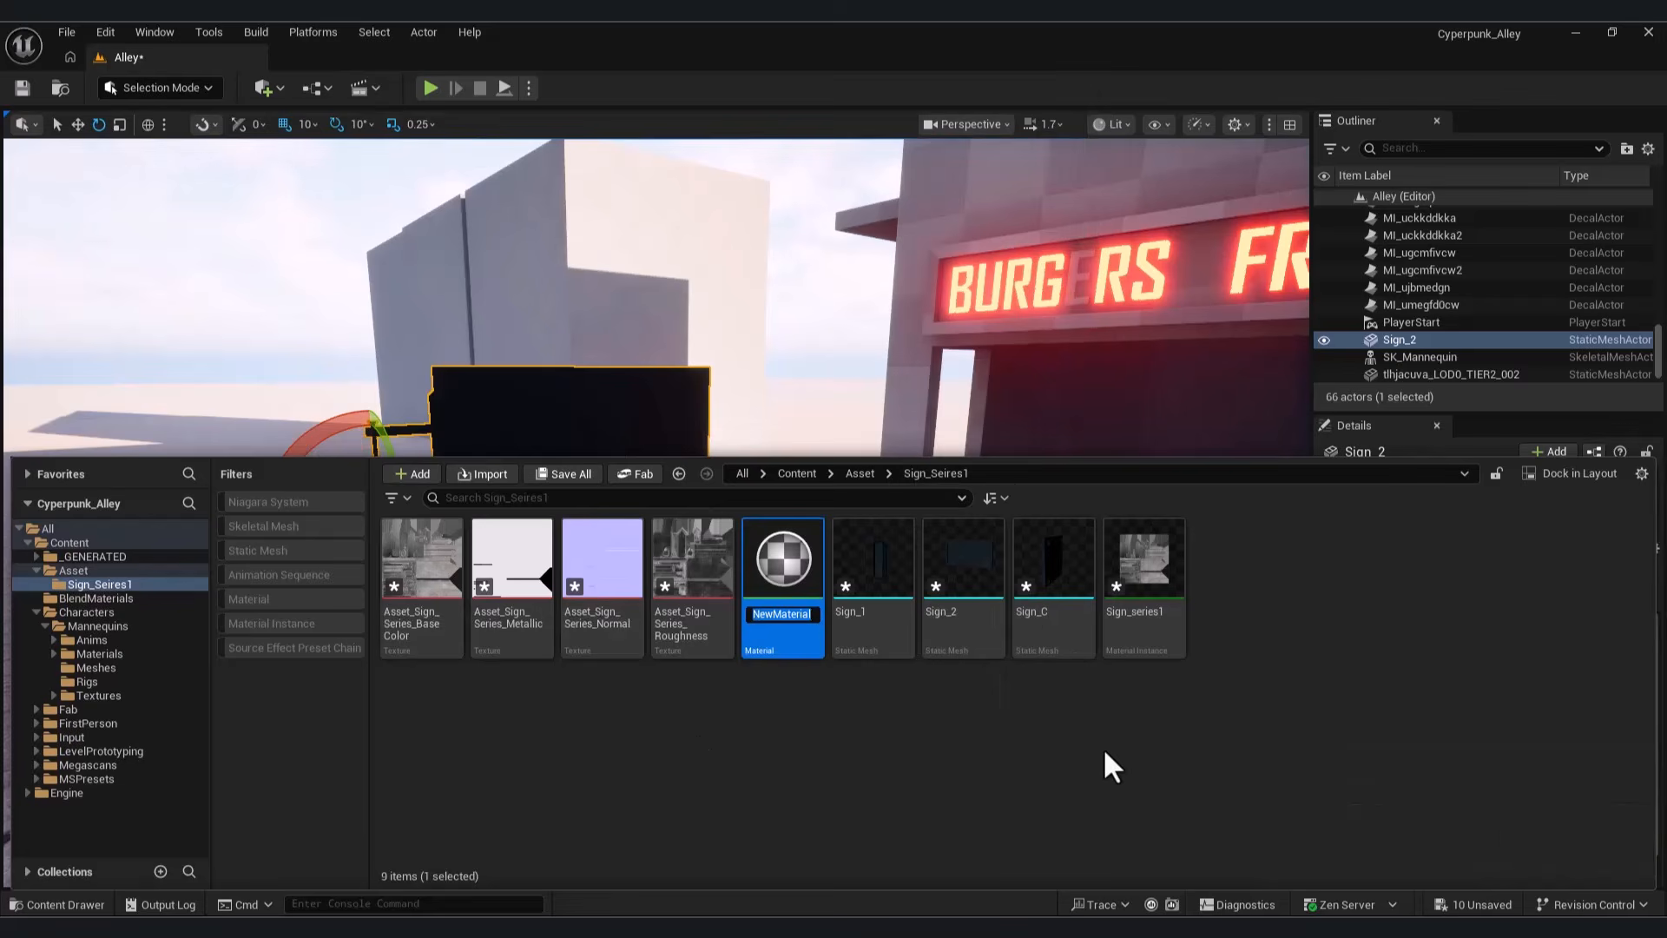
pyautogui.write('Sign1')
pyautogui.press('Return')
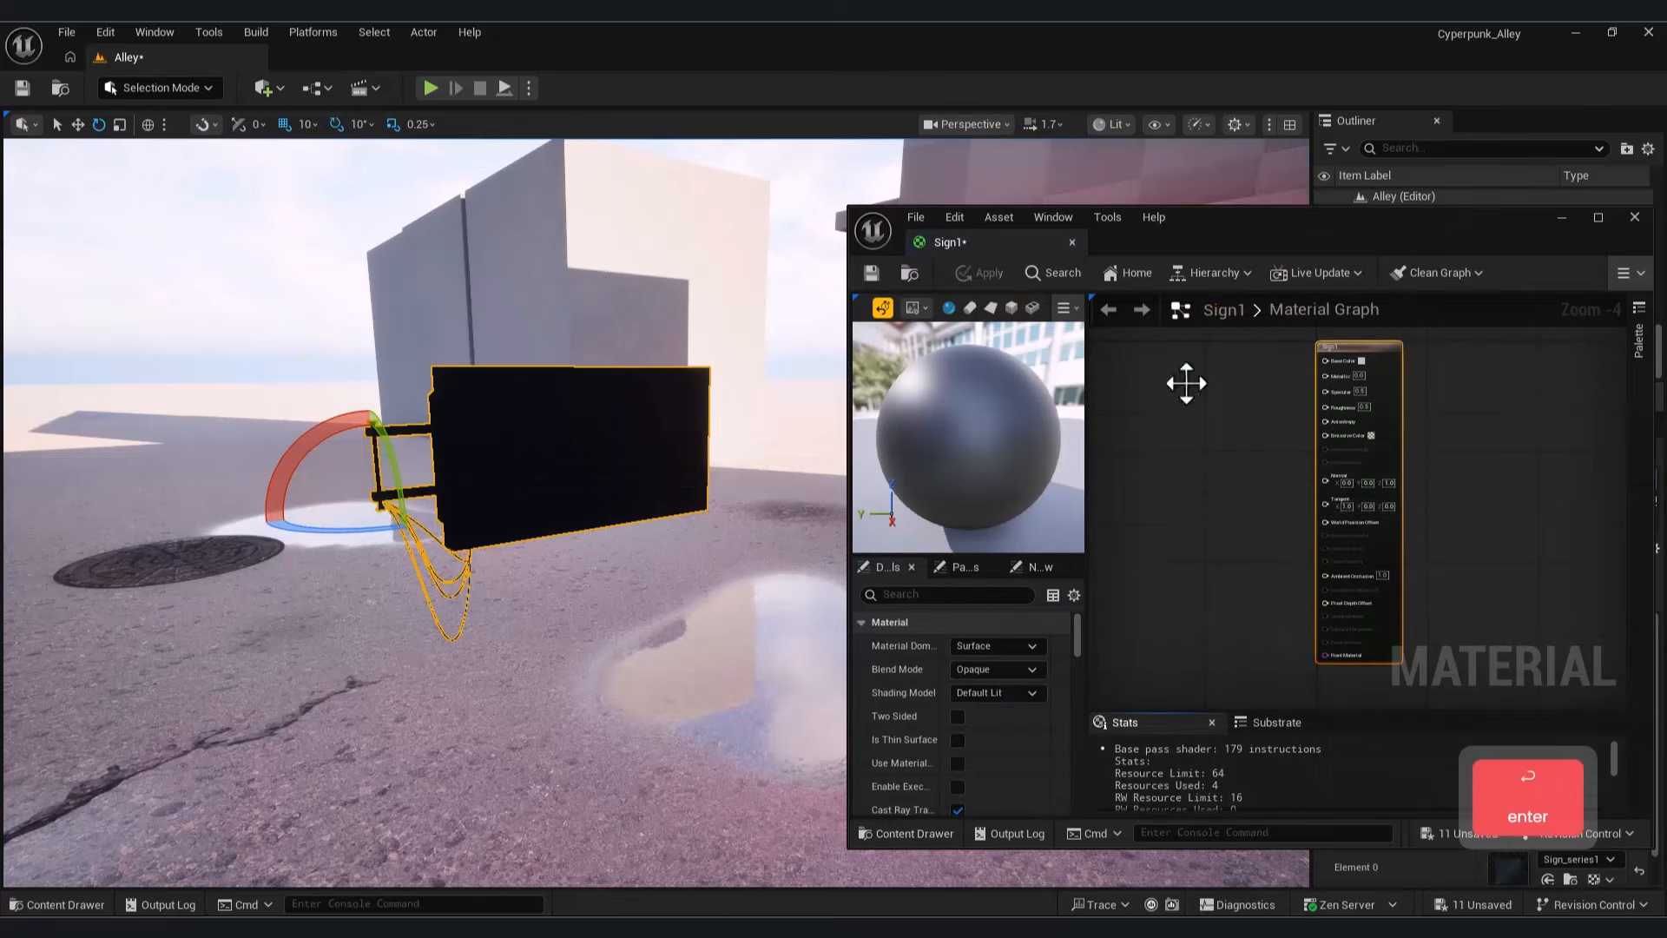
pyautogui.click(1599, 222)
# Step: Add the Asset_Sign_Series_BaseColor texture to the Sign1 graph and connect it to the Base Color input
pyautogui.click(76, 907)
pyautogui.moveTo(612, 174); pyautogui.dragTo(613, 263)
pyautogui.click(77, 907)
pyautogui.moveTo(452, 738); pyautogui.dragTo(560, 192)
pyautogui.scroll(4, 588, 209)
pyautogui.moveTo(588, 208); pyautogui.dragTo(770, 400, button='right')
pyautogui.moveTo(830, 382); pyautogui.dragTo(776, 234)
pyautogui.moveTo(808, 252); pyautogui.dragTo(1064, 336)
pyautogui.scroll(-2, 860, 528)
pyautogui.moveTo(860, 527); pyautogui.dragTo(951, 239, button='right')
# Step: Add the remaining sign textures to the Sign1 graph, connect them to their matching inputs, and save the material
pyautogui.click(57, 904)
pyautogui.moveTo(677, 738); pyautogui.dragTo(693, 394)
pyautogui.moveTo(816, 418); pyautogui.dragTo(1123, 280)
pyautogui.moveTo(1077, 347); pyautogui.dragTo(1107, 406, button='right')
pyautogui.click(63, 905)
pyautogui.moveTo(693, 702); pyautogui.dragTo(622, 318)
pyautogui.moveTo(743, 287); pyautogui.dragTo(720, 360, button='right')
pyautogui.moveTo(721, 415); pyautogui.dragTo(1136, 292)
pyautogui.click(23, 88)
pyautogui.click(1648, 32)
# Step: Open the Sign_1 mesh and assign the Sign1 material to its material slot
pyautogui.click(78, 904)
pyautogui.click(942, 560)
pyautogui.doubleClick(899, 559)
pyautogui.hotkey('ctrl', 'space')
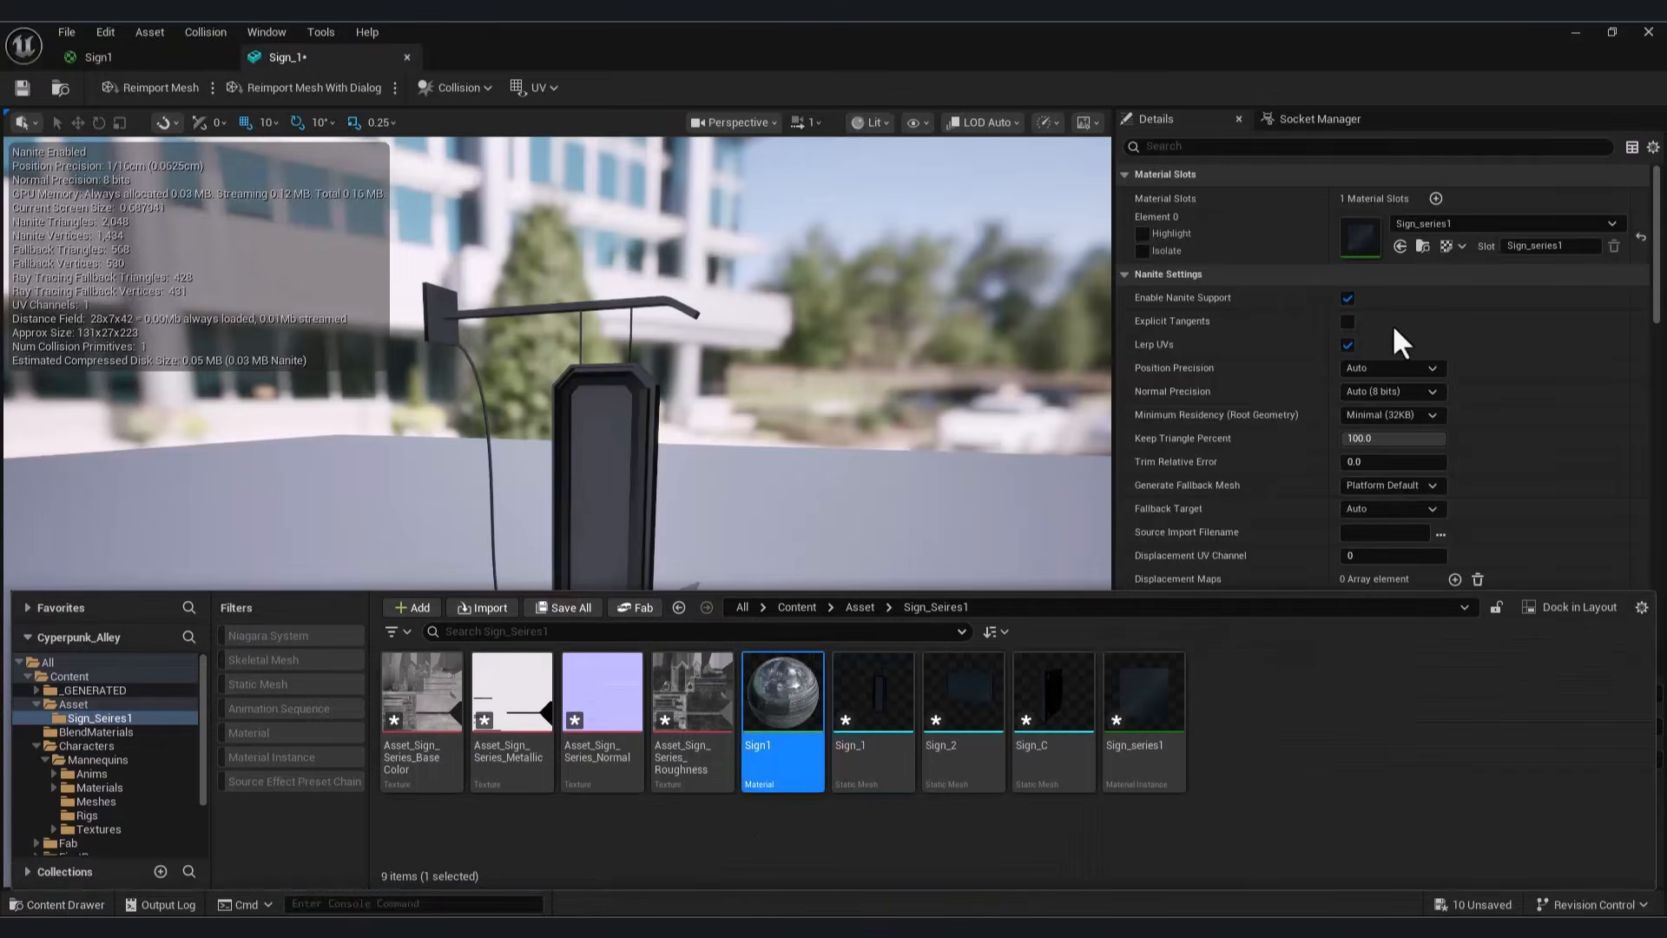
# Step: Assign the Sign1 material to the Sign_2 mesh's material slot and save the mesh
pyautogui.click(83, 905)
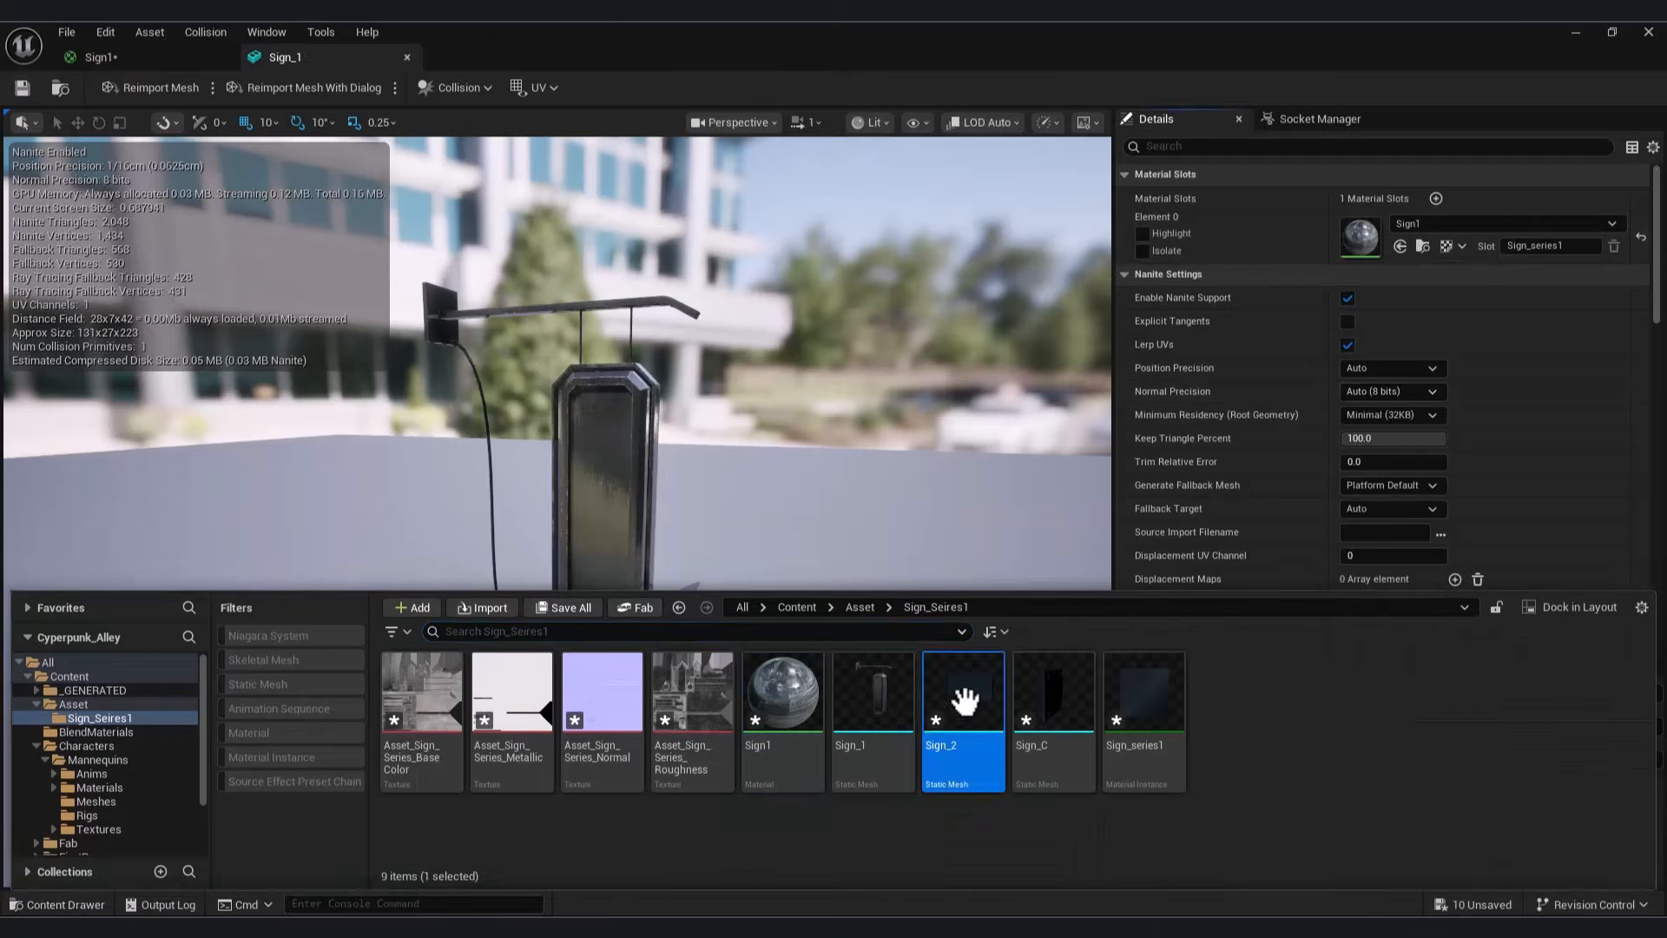
pyautogui.doubleClick(960, 691)
pyautogui.hotkey('ctrl', 'space')
pyautogui.click(783, 694)
pyautogui.click(1400, 246)
pyautogui.click(75, 905)
pyautogui.click(23, 87)
# Step: Assign the Sign1 material to the Sign_C mesh, save it, and close the asset editor
pyautogui.click(39, 909)
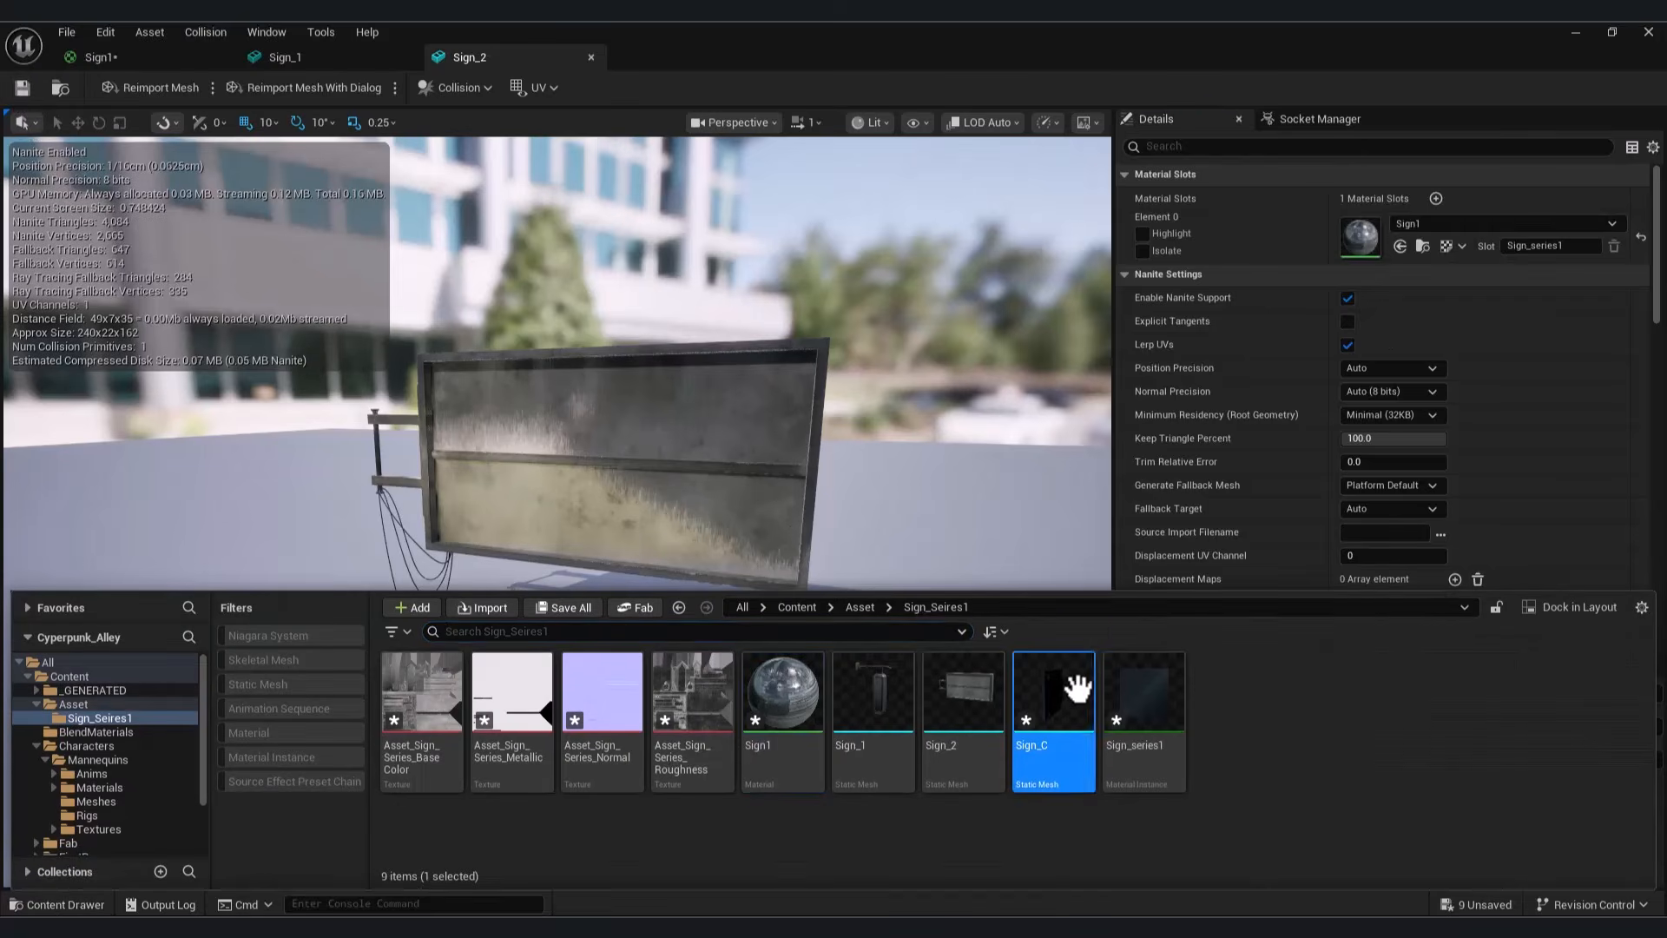
pyautogui.doubleClick(1054, 695)
pyautogui.click(37, 903)
pyautogui.click(1399, 248)
pyautogui.click(23, 87)
pyautogui.click(1647, 33)
# Step: Move the placed Sign_2 from the street to the building corner beside the ENTRY sign
pyautogui.press('w')
pyautogui.moveTo(371, 547); pyautogui.dragTo(873, 526)
pyautogui.press('e')
pyautogui.press('a')
pyautogui.moveTo(706, 526); pyautogui.dragTo(1042, 526, button='right')
pyautogui.press('w')
pyautogui.moveTo(803, 581); pyautogui.dragTo(309, 274)
pyautogui.moveTo(308, 273); pyautogui.dragTo(173, 299, button='right')
pyautogui.press('w')
pyautogui.moveTo(664, 380); pyautogui.dragTo(617, 389)
# Step: Orient Sign_2 at 90° about Z and position it at X 150, Y -540, Z 328 on the building corner
pyautogui.press('a')
pyautogui.moveTo(617, 389); pyautogui.dragTo(816, 304, button='right')
pyautogui.press('w')
pyautogui.press('e')
pyautogui.moveTo(606, 641); pyautogui.dragTo(644, 642)
pyautogui.moveTo(586, 582); pyautogui.dragTo(585, 562)
pyautogui.press('w')
pyautogui.moveTo(585, 563); pyautogui.dragTo(611, 524, button='right')
pyautogui.press('q')
pyautogui.press('s')
pyautogui.moveTo(1616, 671); pyautogui.dragTo(1608, 671)
pyautogui.hotkey('ctrl', 'z')
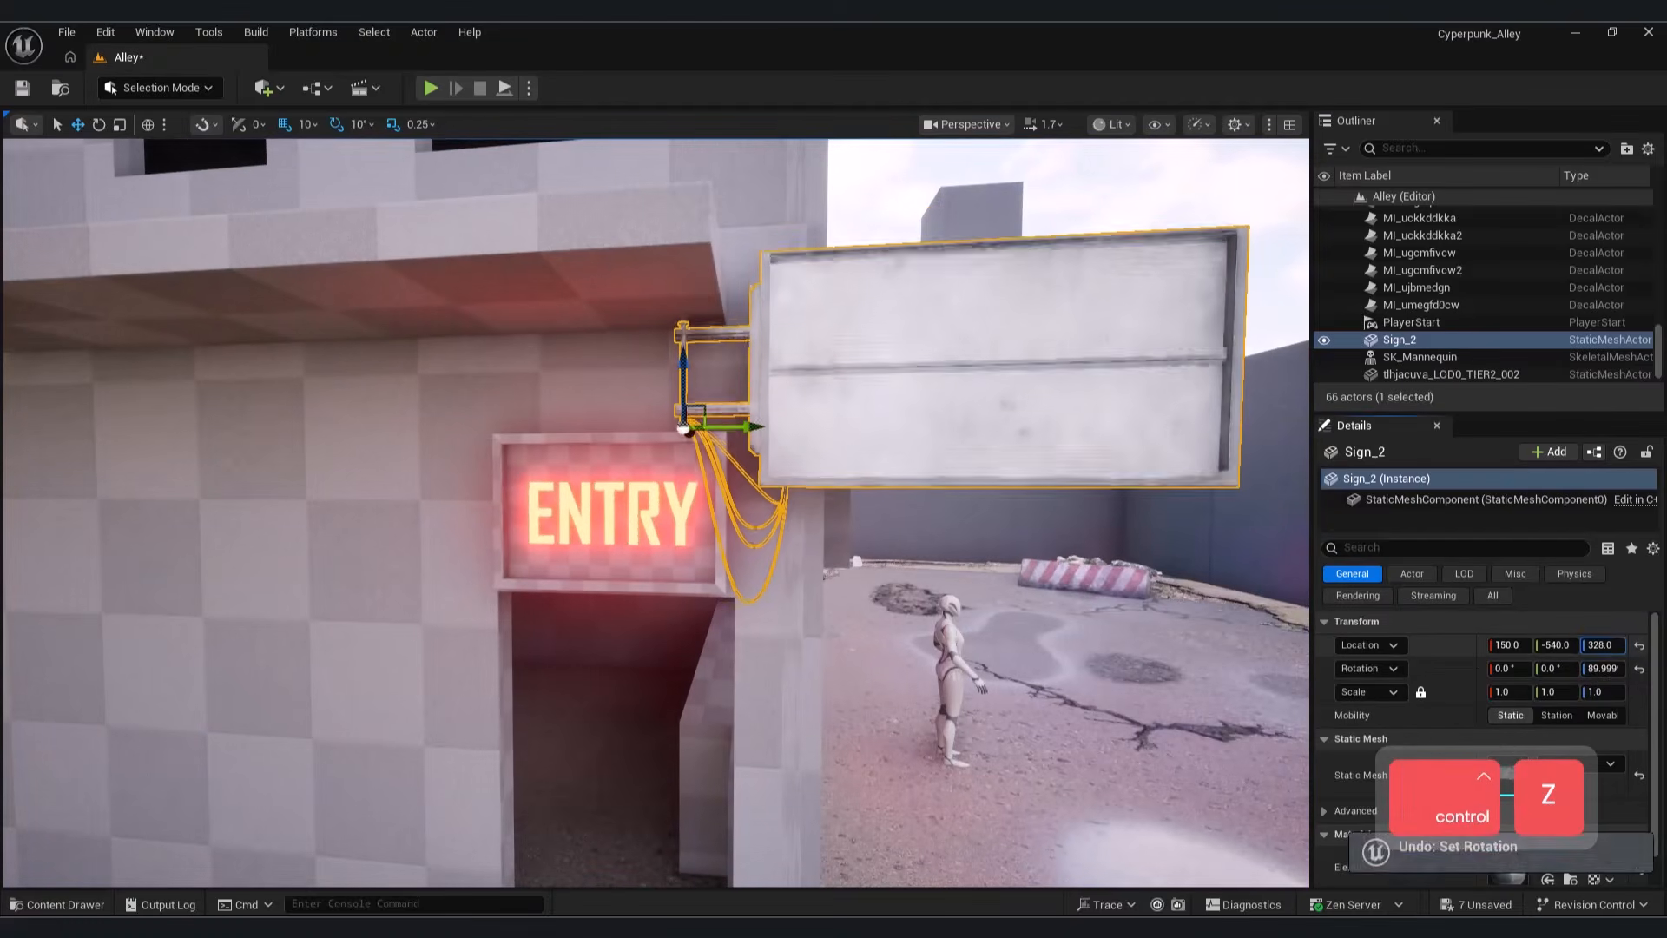
# Step: Place the Sign_1 hanging sign mesh in the alley near the wall beyond the food counter
pyautogui.click(1041, 686)
pyautogui.moveTo(1041, 686); pyautogui.dragTo(781, 678, button='right')
pyautogui.press('s')
pyautogui.press('w')
pyautogui.press('d')
pyautogui.press('s')
pyautogui.moveTo(781, 556); pyautogui.dragTo(868, 521, button='right')
pyautogui.press('w')
pyautogui.click(981, 547)
pyautogui.click(56, 905)
pyautogui.moveTo(1060, 560); pyautogui.dragTo(711, 547)
pyautogui.moveTo(716, 629); pyautogui.dragTo(724, 677)
# Step: Orient Sign_1 at 90° about Z and mount it on the wall at X 840, Y -480, Z 570
pyautogui.moveTo(723, 678); pyautogui.dragTo(773, 729, button='right')
pyautogui.press('d')
pyautogui.moveTo(670, 487); pyautogui.dragTo(669, 410)
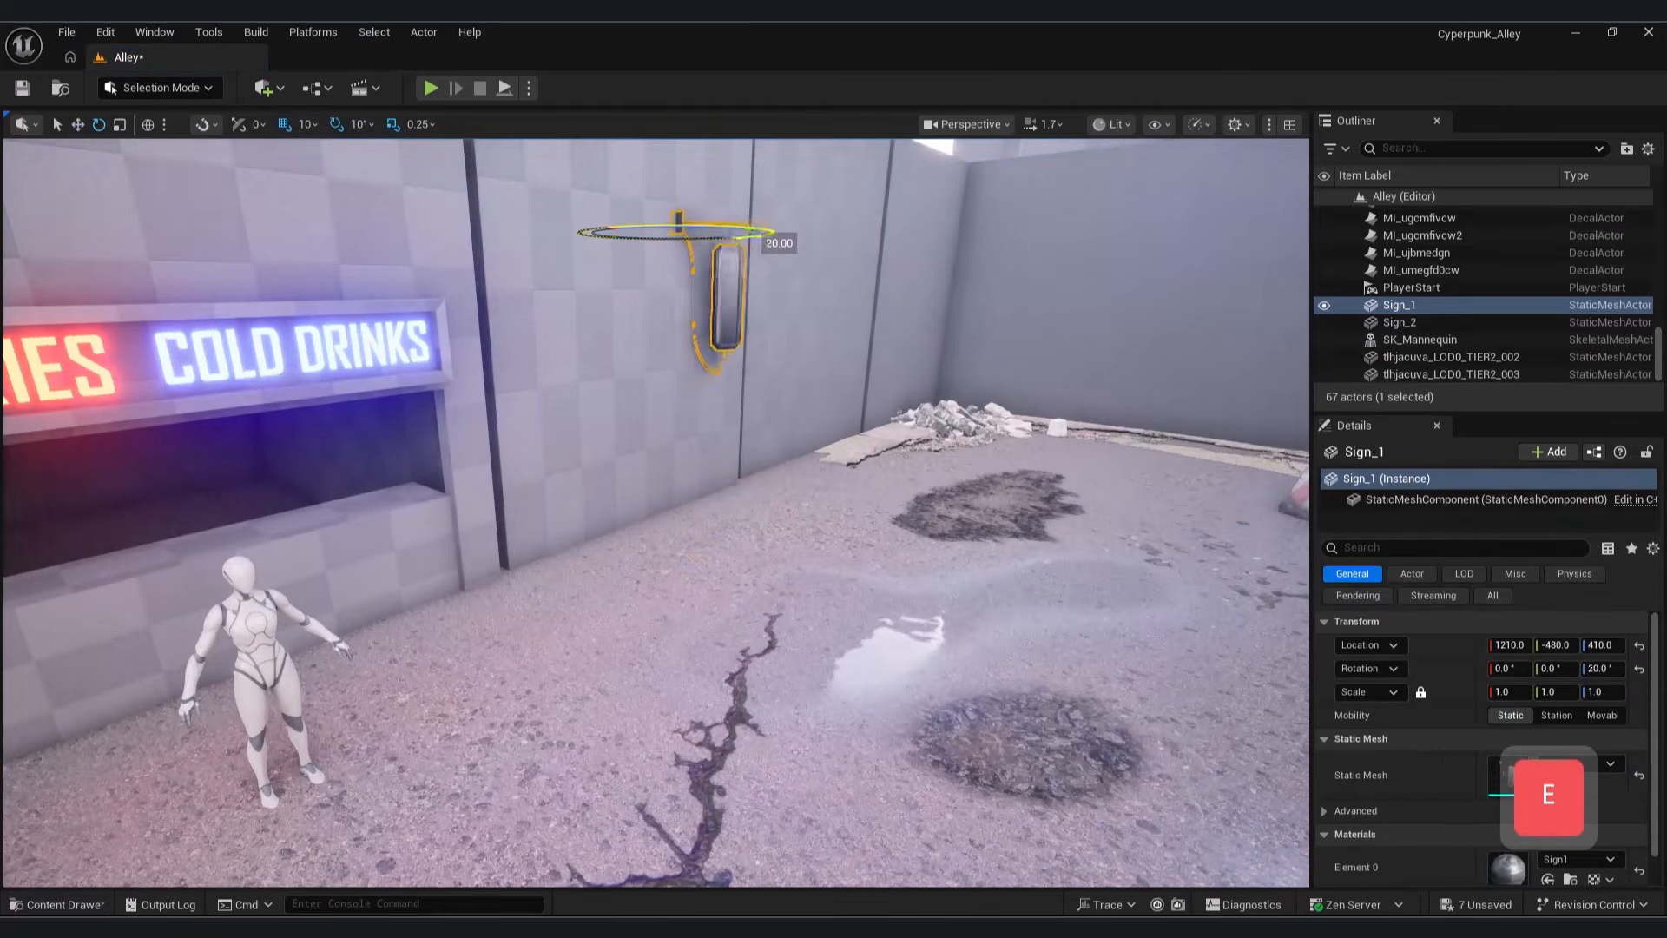
pyautogui.moveTo(744, 260); pyautogui.dragTo(833, 283, button='right')
pyautogui.press('d')
pyautogui.press('w')
pyautogui.moveTo(944, 420); pyautogui.dragTo(784, 422)
pyautogui.moveTo(582, 361); pyautogui.dragTo(582, 239)
pyautogui.moveTo(582, 238); pyautogui.dragTo(828, 443, button='right')
pyautogui.press('a')
pyautogui.press('s')
pyautogui.click(827, 442)
pyautogui.click(604, 350)
# Step: Check Sign_1's framing through CineCameraActor and fine-tune its position on the wall
pyautogui.click(966, 124)
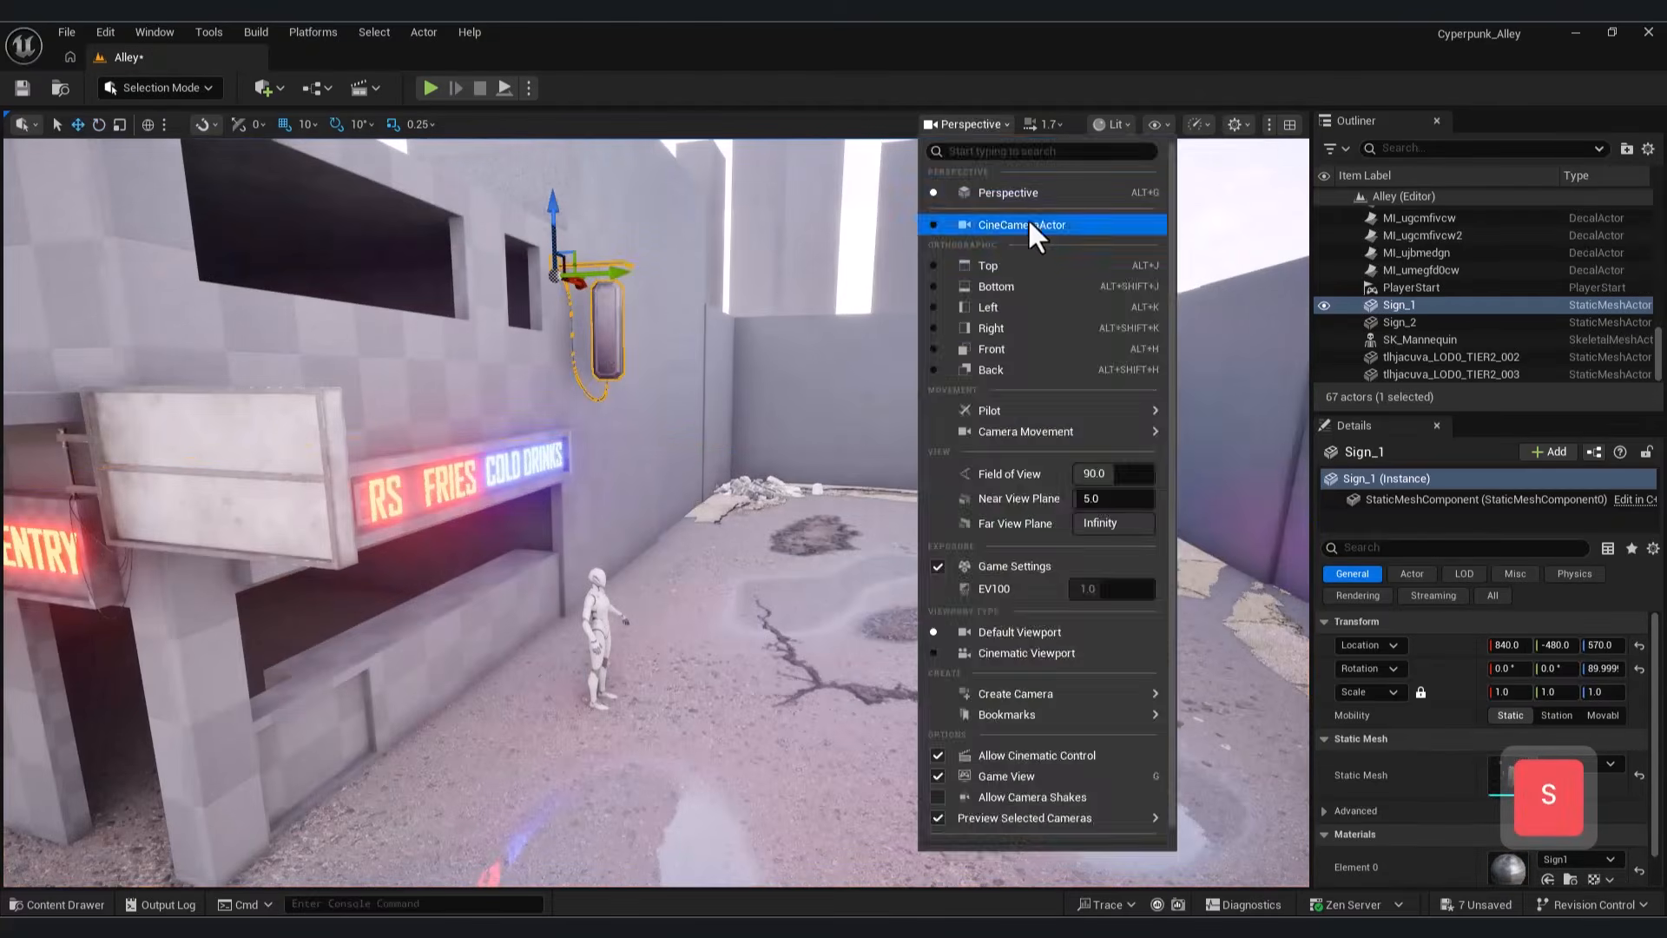
pyautogui.click(1034, 225)
pyautogui.click(946, 124)
pyautogui.click(921, 196)
pyautogui.moveTo(833, 330); pyautogui.dragTo(729, 347, button='right')
pyautogui.press('w')
pyautogui.press('s')
pyautogui.press('w')
pyautogui.moveTo(554, 441); pyautogui.dragTo(573, 443)
pyautogui.click(589, 479)
pyautogui.moveTo(552, 454); pyautogui.dragTo(577, 460, button='right')
pyautogui.press('s')
pyautogui.click(967, 124)
pyautogui.click(1012, 225)
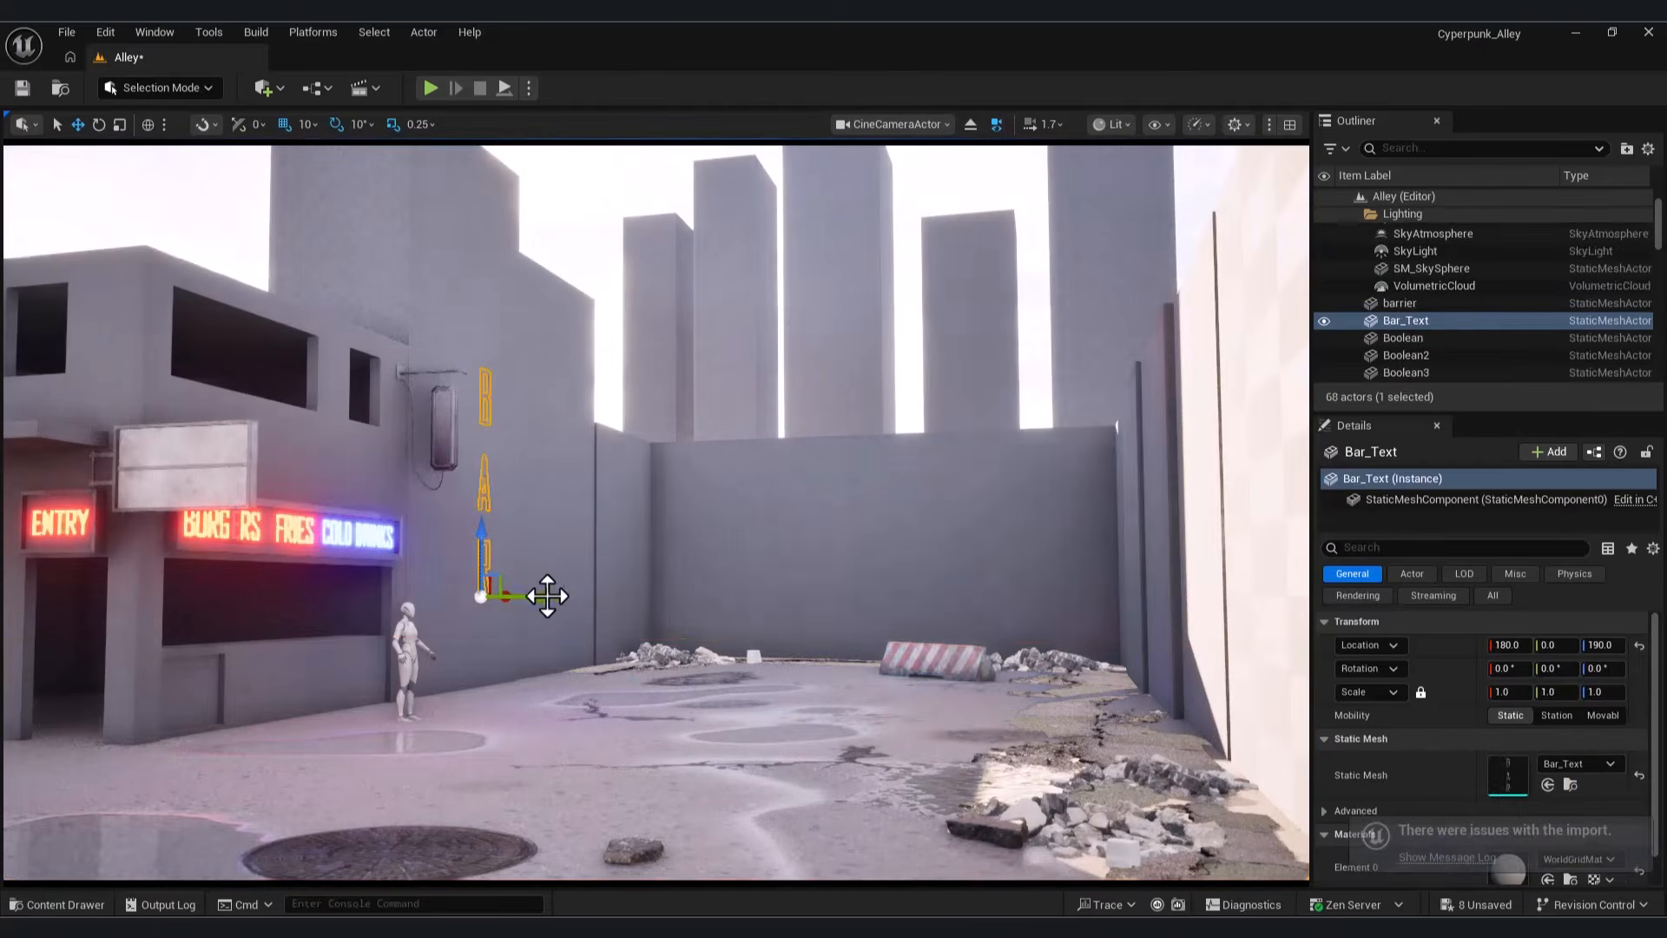
# Step: Orient Bar_Text at 90° about Z and move it beside the hanging sign at X 870, Y -410, Z 390
pyautogui.click(893, 124)
pyautogui.click(881, 190)
pyautogui.press('s')
pyautogui.moveTo(712, 625); pyautogui.dragTo(647, 686, button='right')
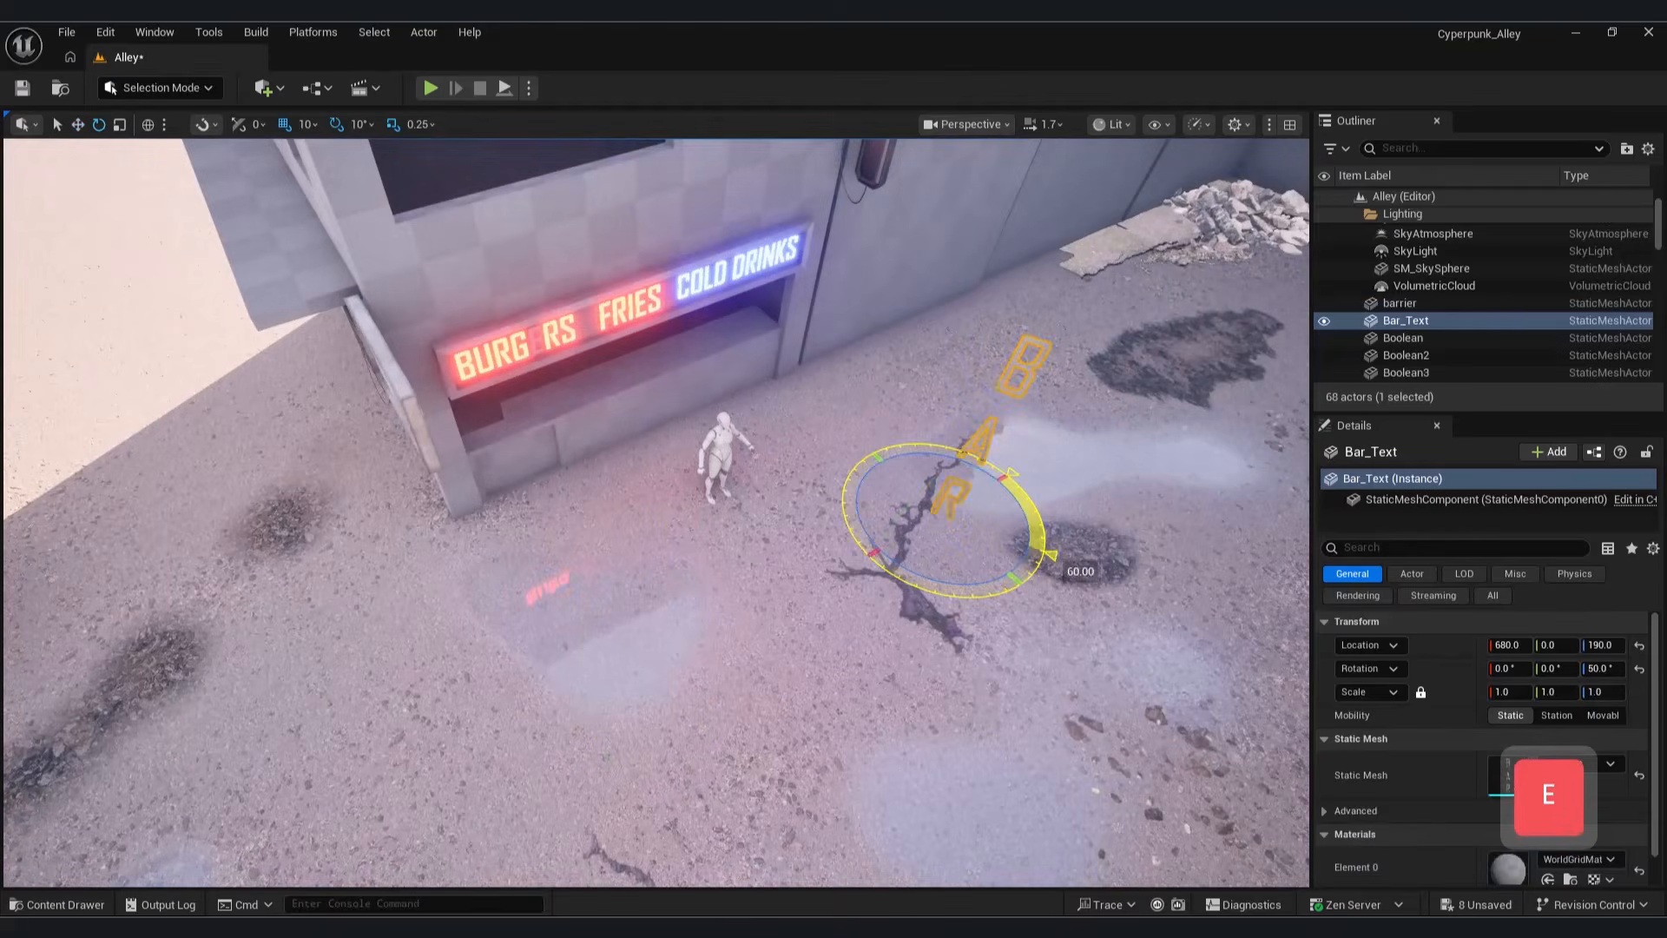
pyautogui.moveTo(995, 566); pyautogui.dragTo(833, 426)
pyautogui.moveTo(833, 426)
pyautogui.mouseDown(button='right')
pyautogui.moveTo(833, 303)
pyautogui.moveTo(825, 426)
pyautogui.mouseUp(button='right')
pyautogui.press('w')
pyautogui.press('q')
pyautogui.moveTo(727, 855); pyautogui.dragTo(981, 497)
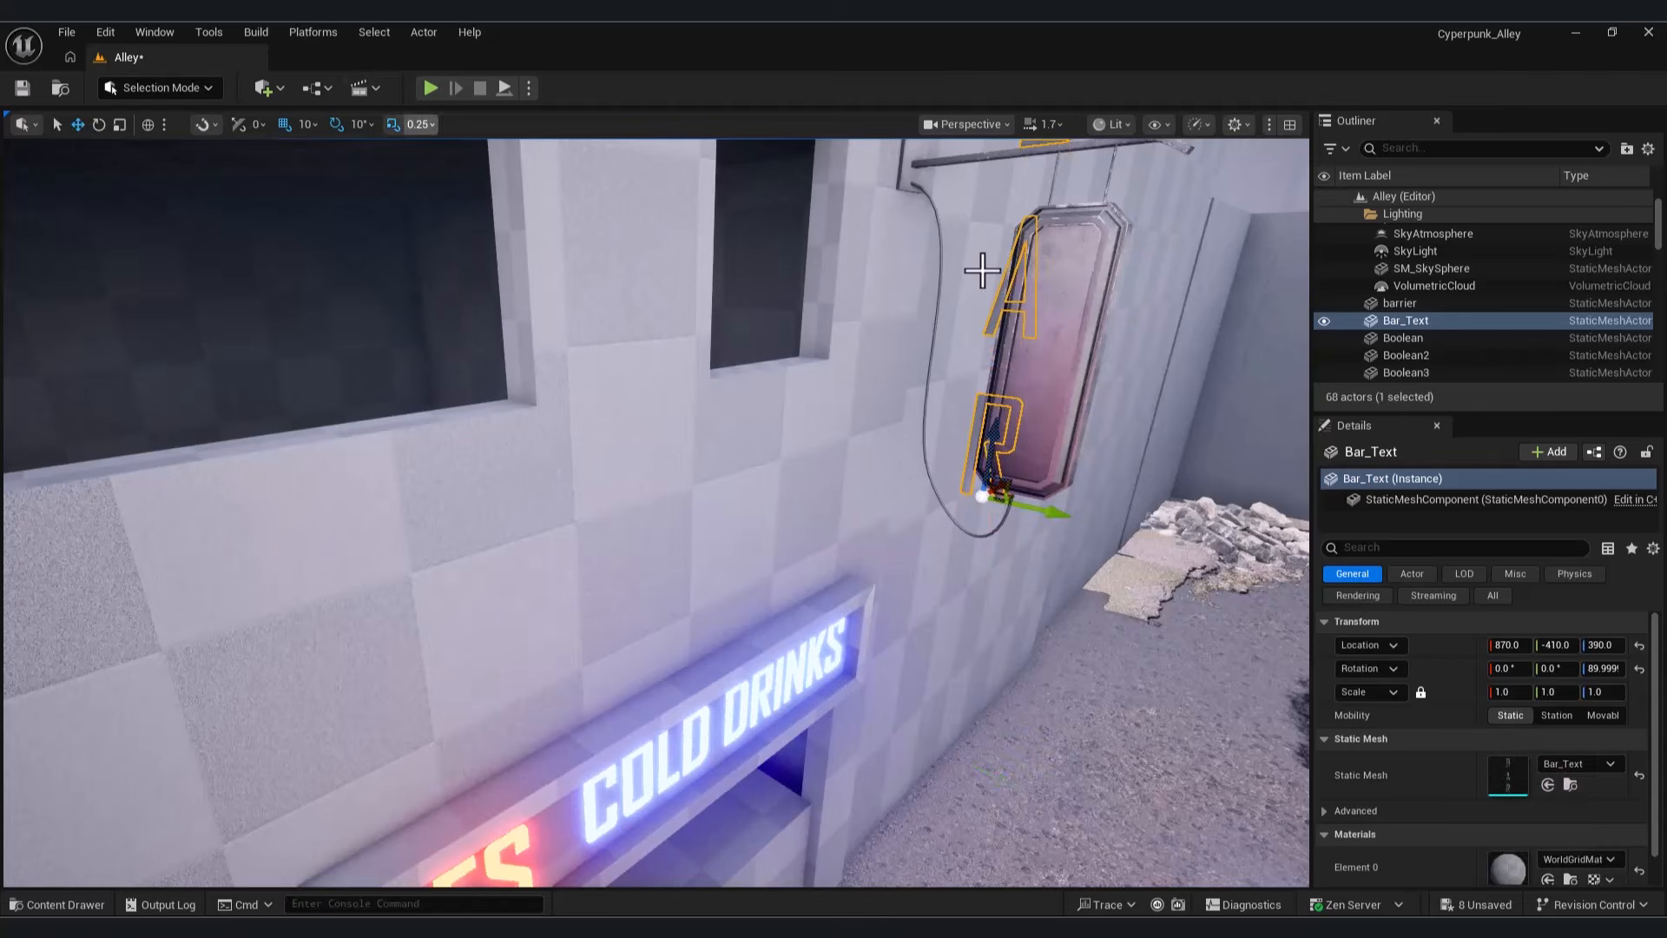
# Step: Scale Bar_Text uniformly to 0.5 and shift it to X 850 against the hanging sign's face
pyautogui.write('0.5')
pyautogui.press('Return')
pyautogui.press('s')
pyautogui.moveTo(1129, 573); pyautogui.dragTo(989, 564, button='right')
pyautogui.press('a')
pyautogui.moveTo(1115, 618); pyautogui.dragTo(1078, 618)
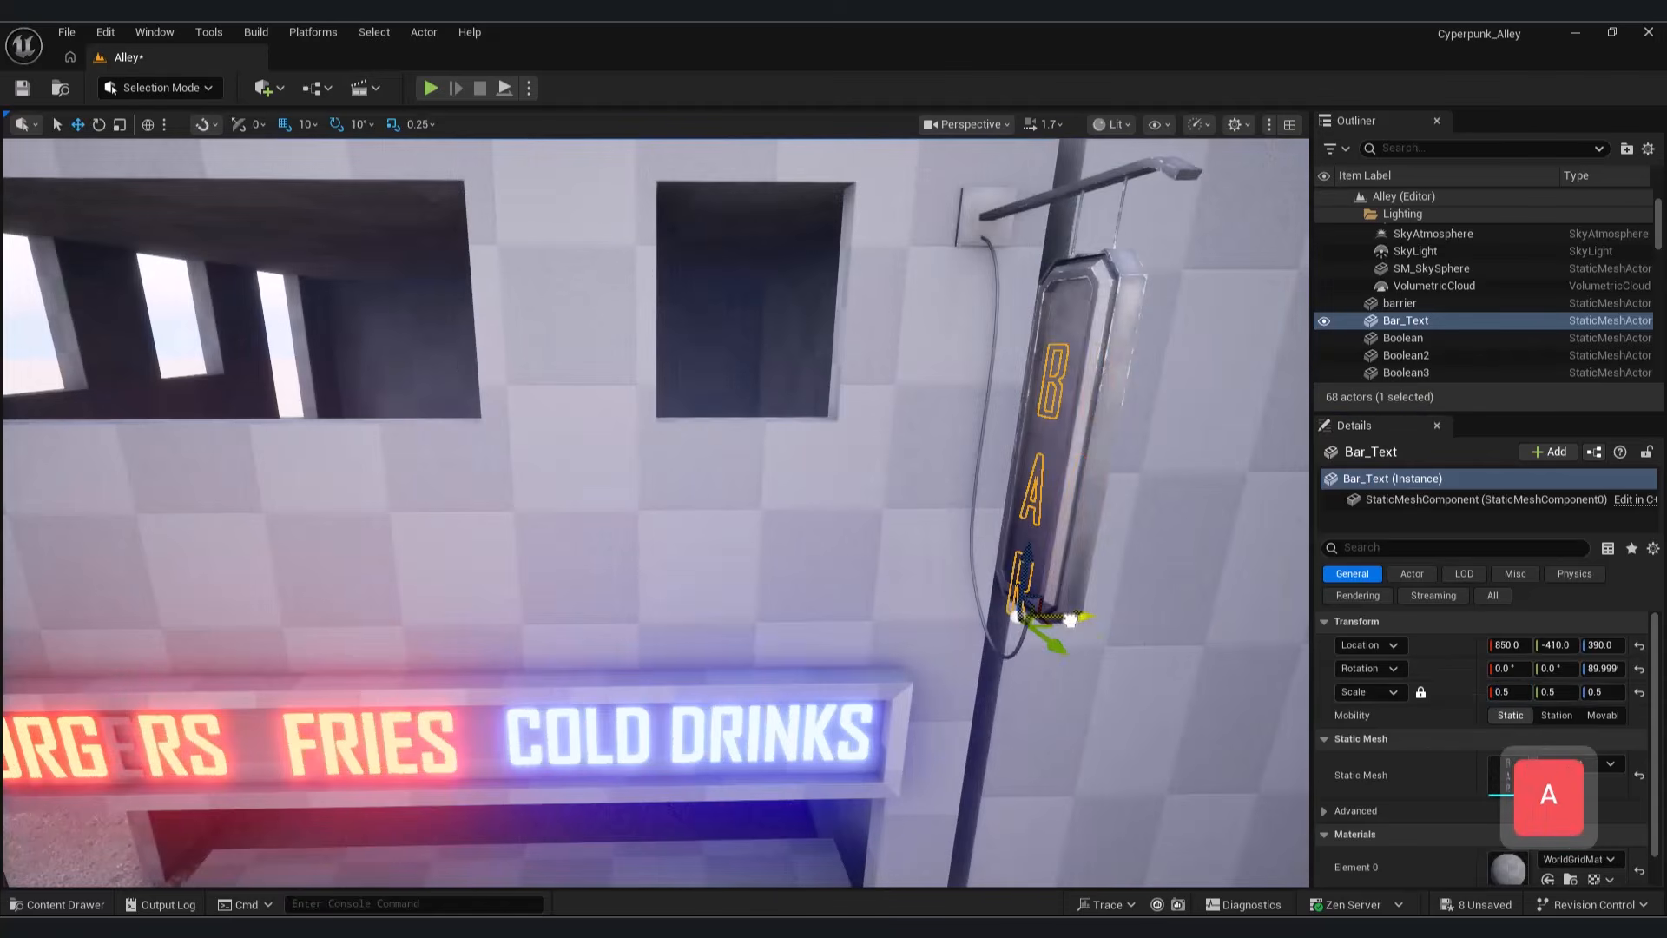
# Step: Reduce Bar_Text's uniform scale to 0.4 and move it to X 830, Y -380 on the sign panel
pyautogui.moveTo(1045, 692); pyautogui.dragTo(1037, 685)
pyautogui.moveTo(1037, 686); pyautogui.dragTo(1129, 668, button='right')
pyautogui.press('d')
pyautogui.moveTo(1601, 645); pyautogui.dragTo(1625, 645)
pyautogui.write('0.4')
pyautogui.press('Return')
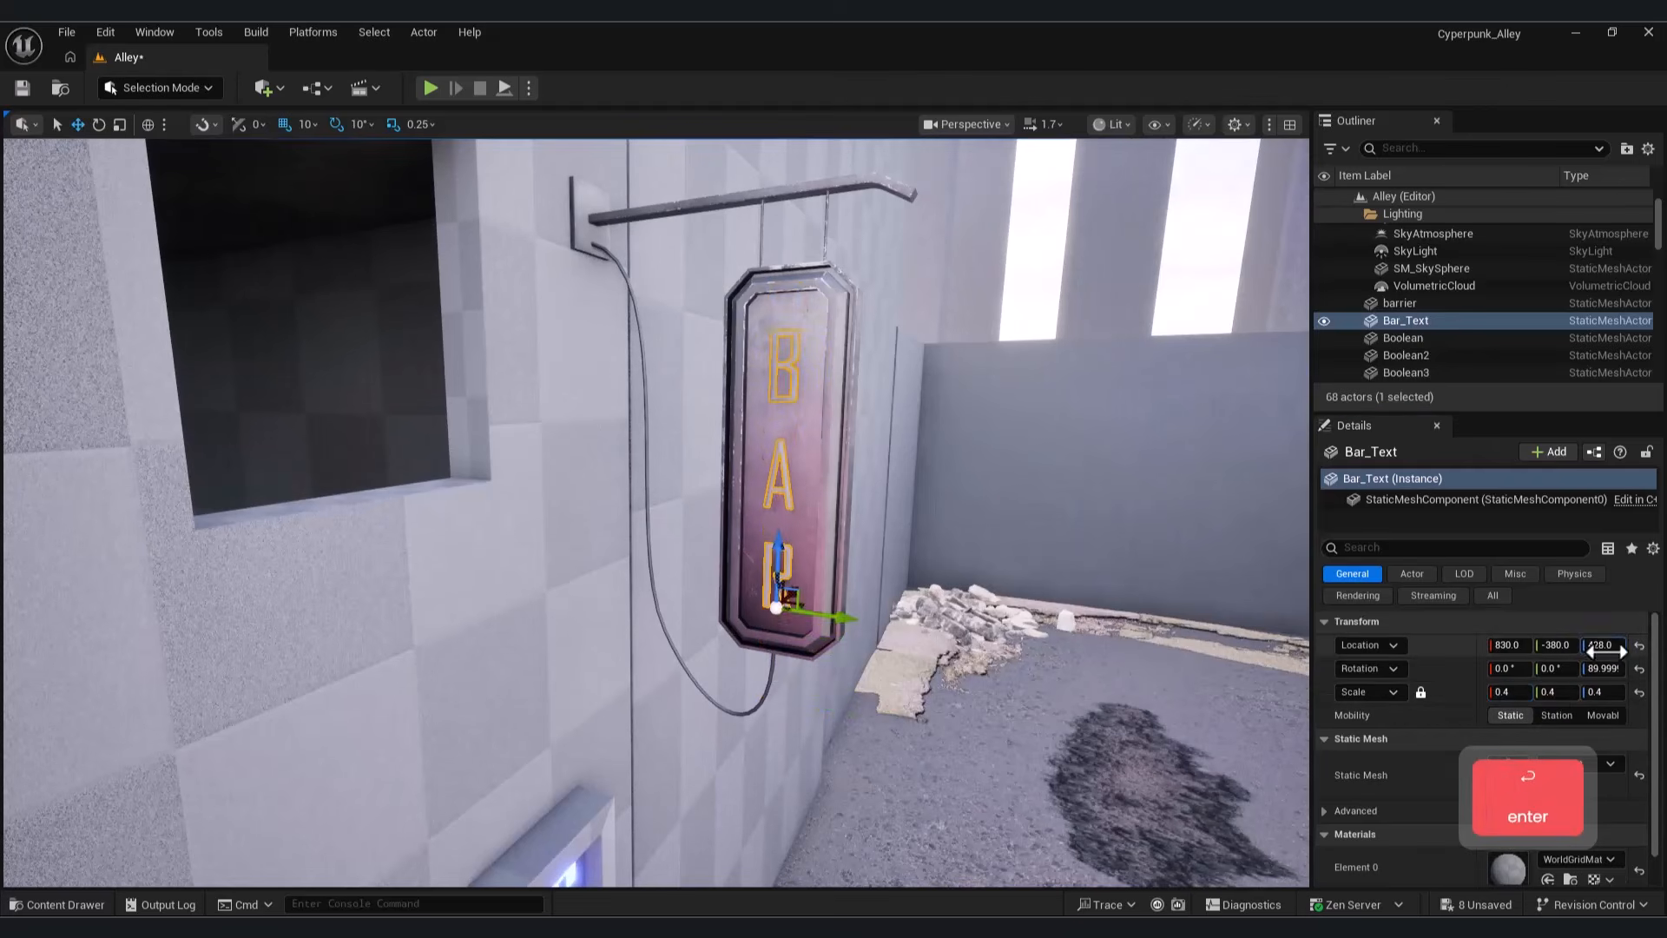
# Step: Fine-tune Bar_Text to X 832 and Z 433 and center the letters across the hanging sign's panel
pyautogui.moveTo(1606, 651); pyautogui.dragTo(1613, 651)
pyautogui.moveTo(999, 538); pyautogui.dragTo(1086, 555, button='right')
pyautogui.press('w')
pyautogui.moveTo(1554, 645); pyautogui.dragTo(1512, 645)
pyautogui.moveTo(998, 556); pyautogui.dragTo(1242, 556, button='right')
pyautogui.press('a')
pyautogui.press('d')
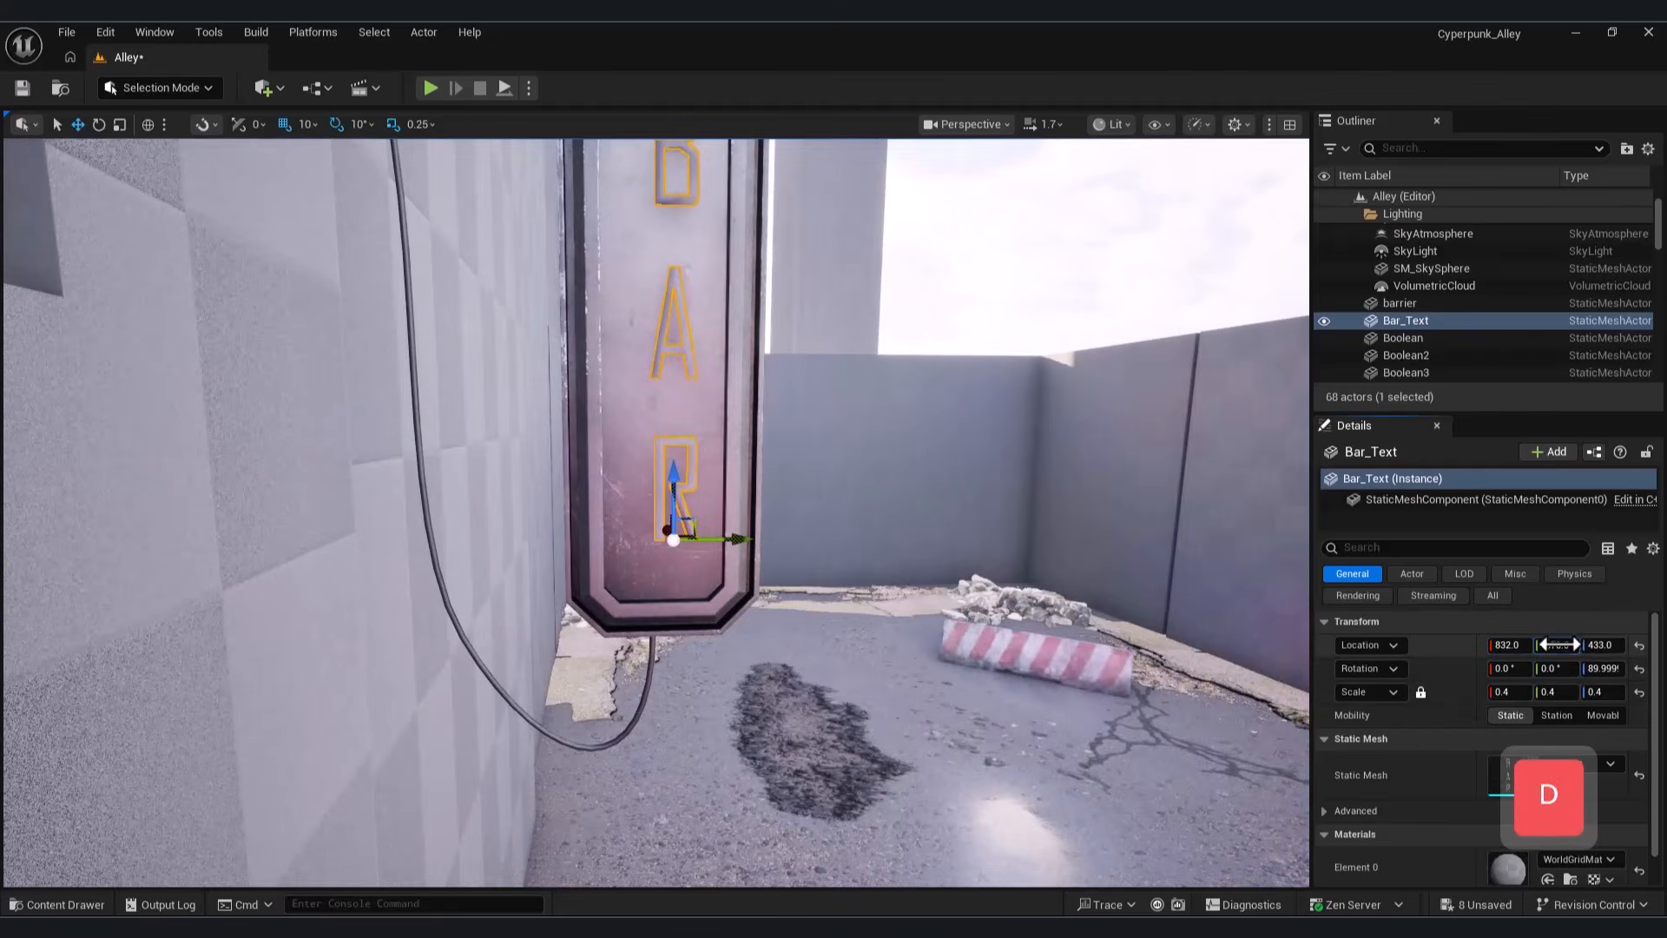
pyautogui.moveTo(1556, 644); pyautogui.dragTo(1550, 645)
# Step: Assign a glowing red material to the Bar_Text lettering on the hanging sign
pyautogui.press('s')
pyautogui.press('q')
pyautogui.moveTo(588, 695); pyautogui.dragTo(587, 778, button='right')
pyautogui.press('w')
pyautogui.press('q')
pyautogui.click(65, 905)
pyautogui.click(65, 905)
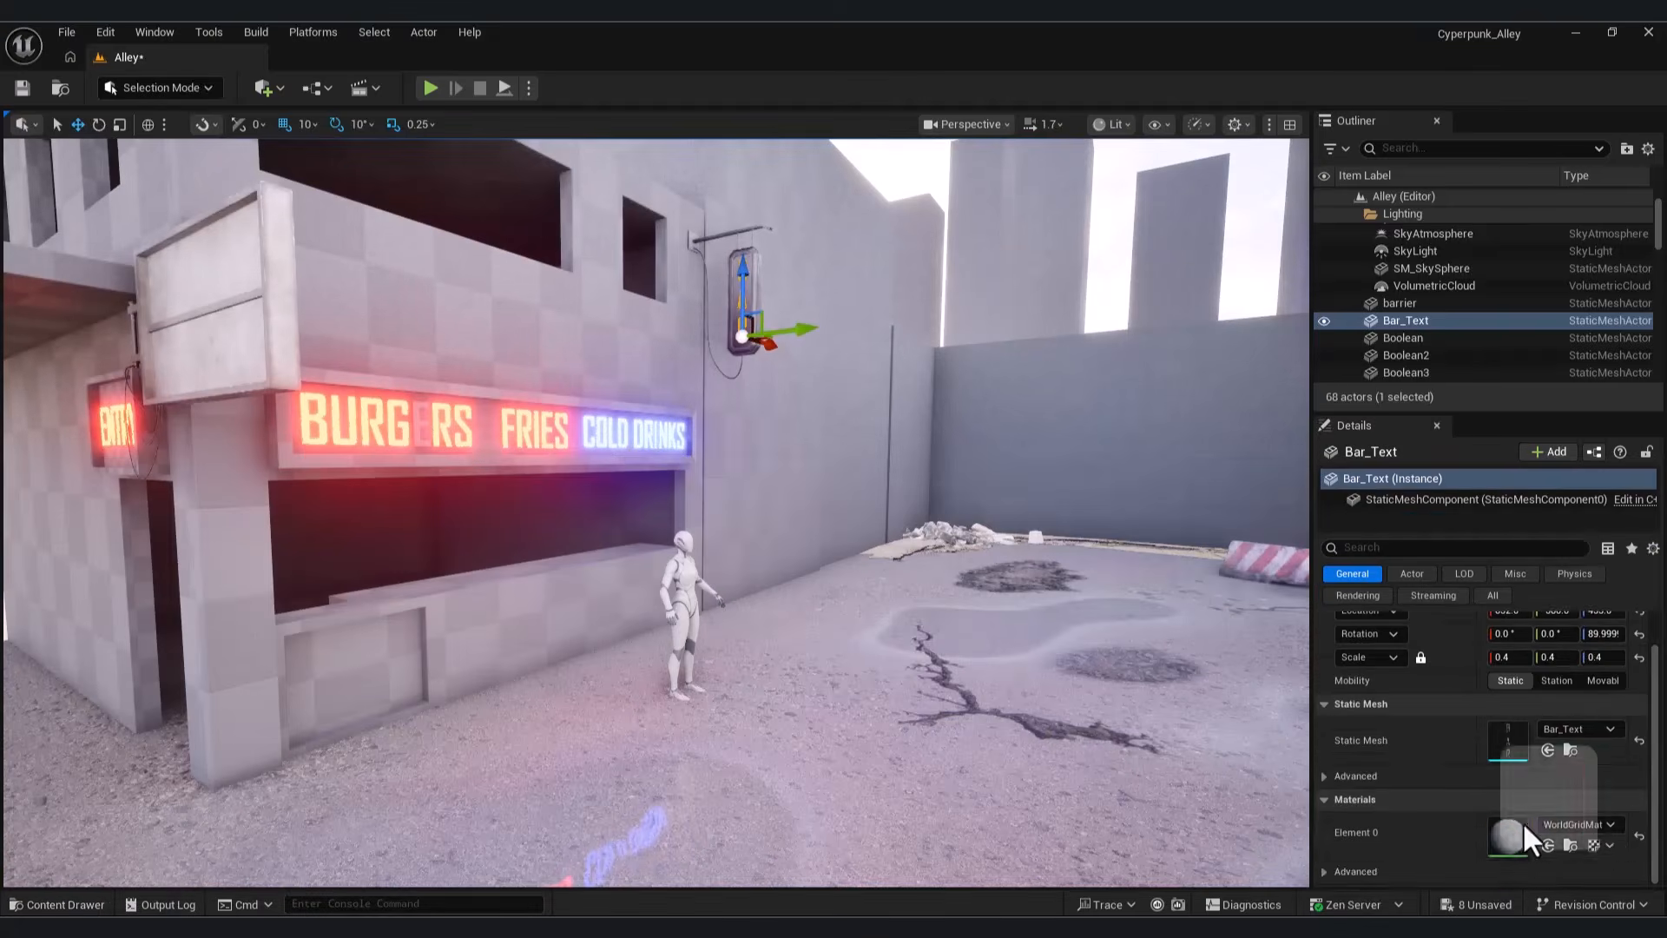
pyautogui.click(759, 560)
pyautogui.moveTo(760, 560); pyautogui.dragTo(454, 250, button='right')
pyautogui.press('s')
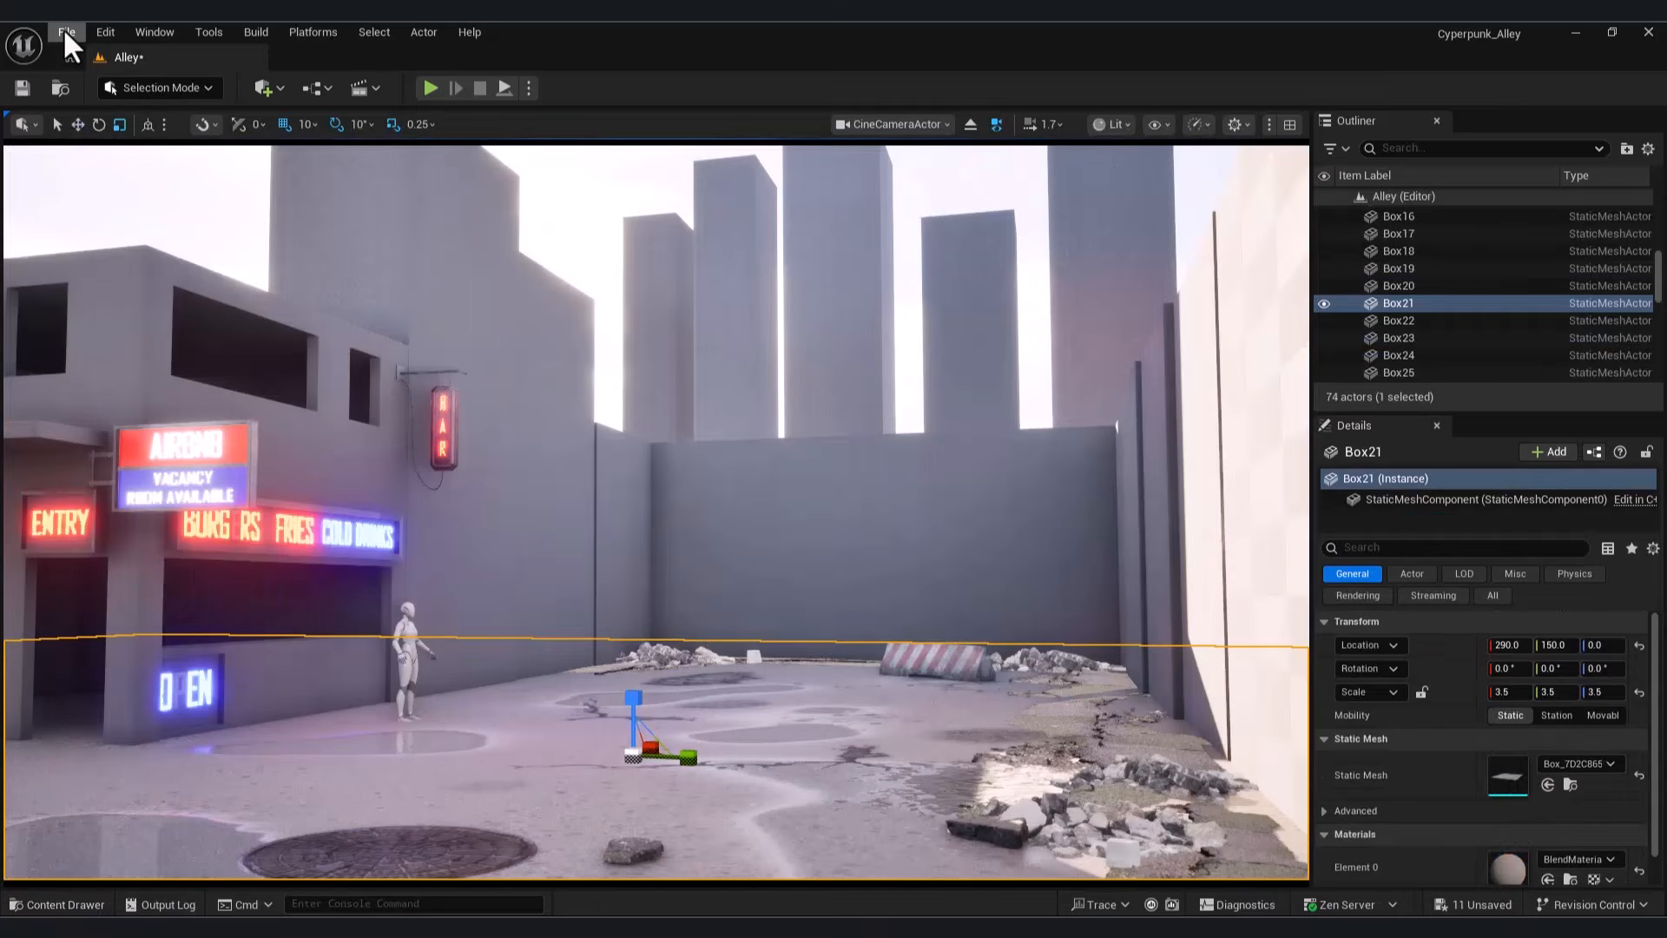
# Step: Save the Alley level and enable the HDRIBackdrop plugin
pyautogui.click(66, 32)
pyautogui.click(124, 241)
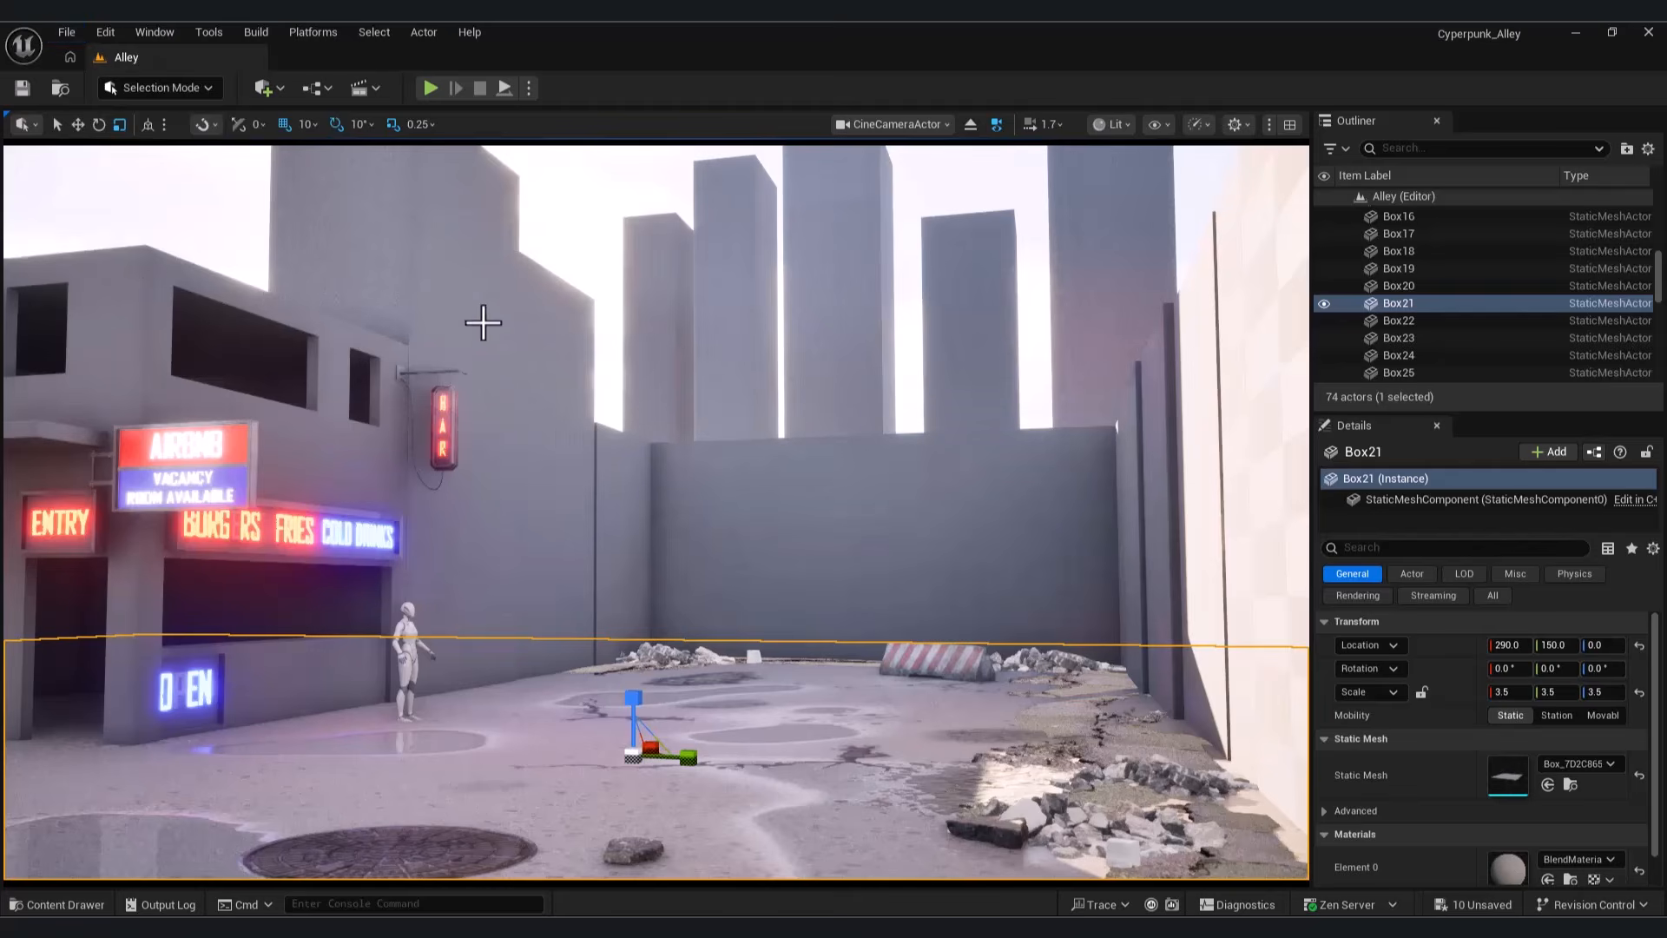
pyautogui.click(106, 32)
pyautogui.click(173, 330)
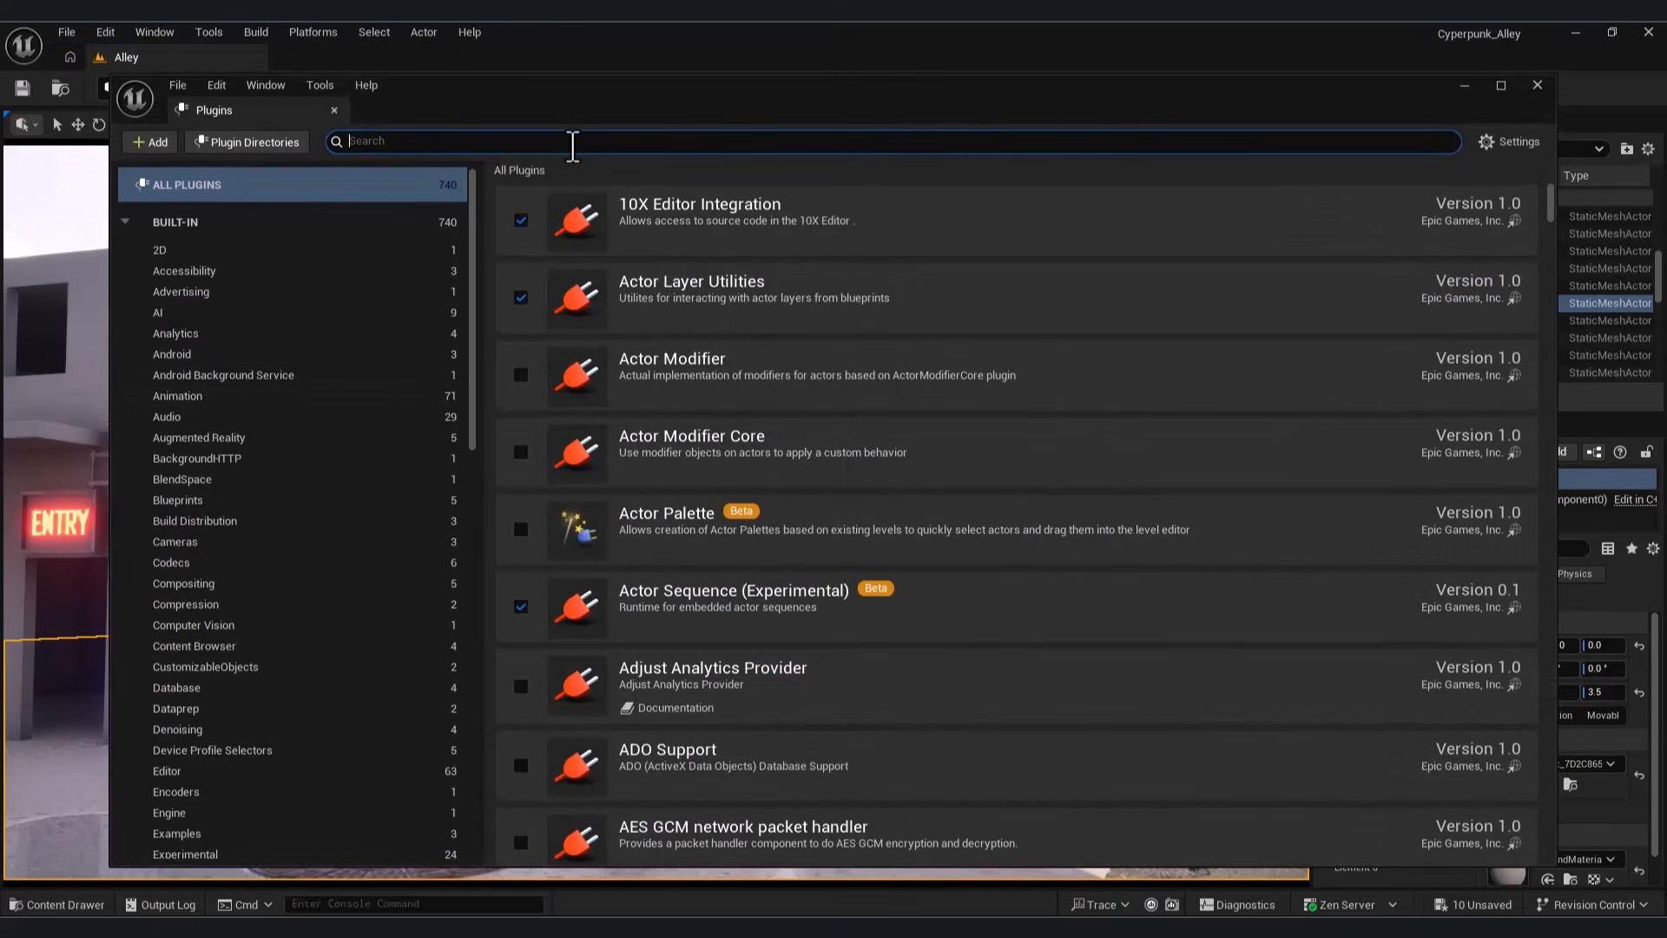
pyautogui.write('hdri')
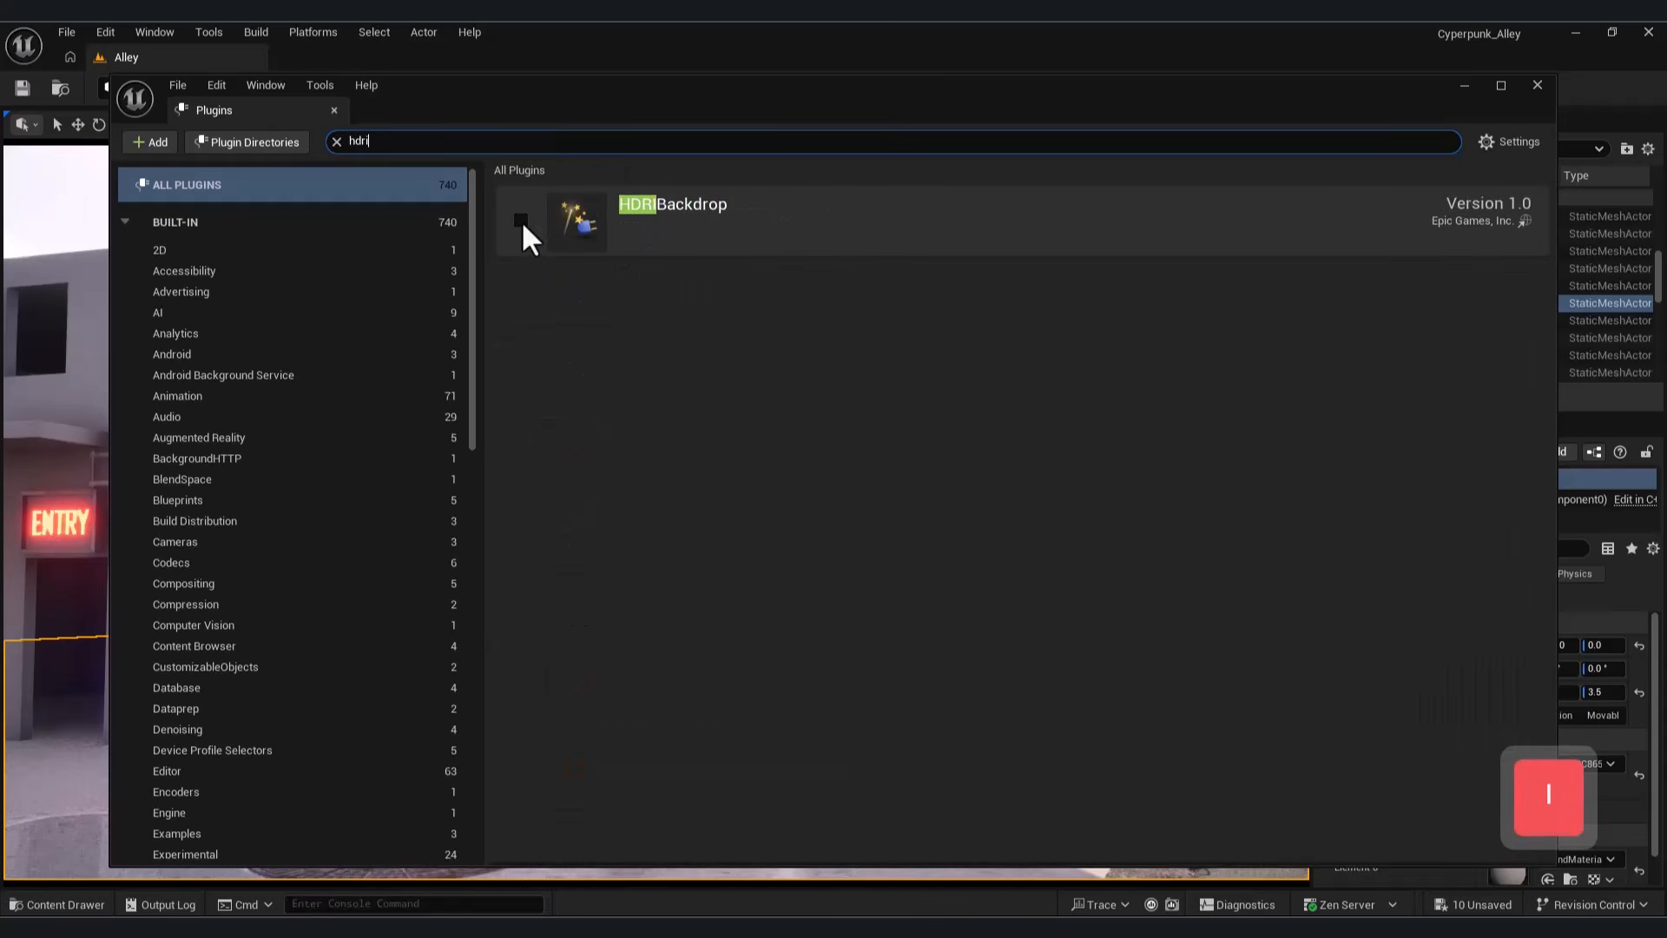
pyautogui.click(520, 221)
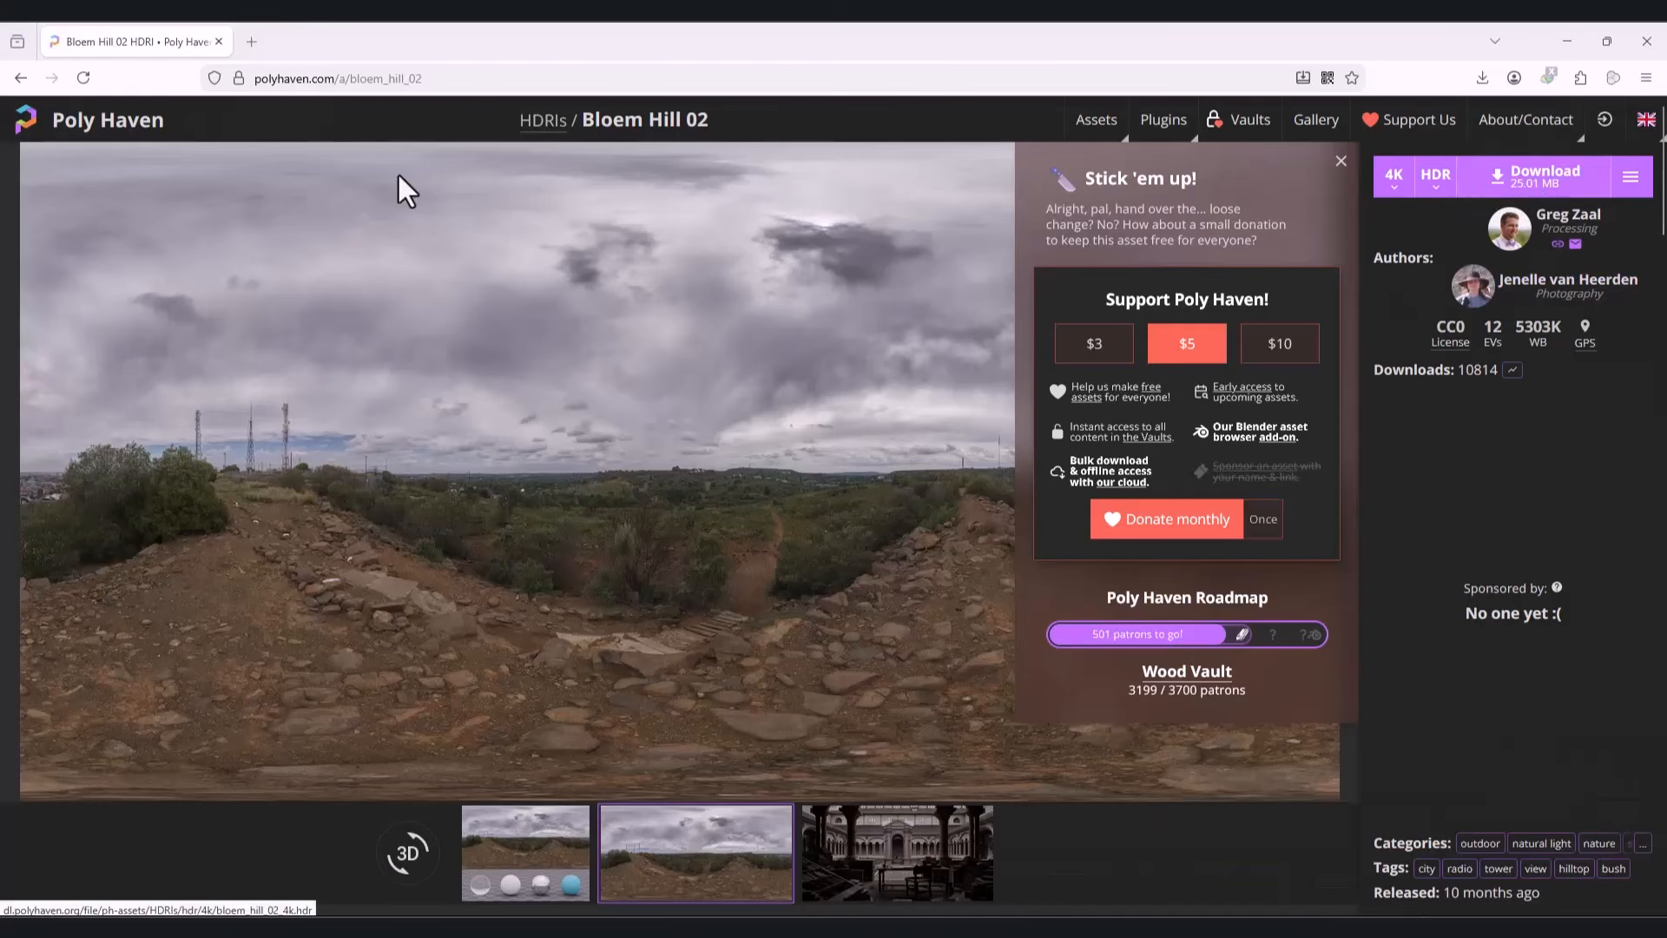
# Step: In the web browser, download the Bloem Hill 02 HDRI from Poly Haven in 4K HDR format
pyautogui.click(1522, 186)
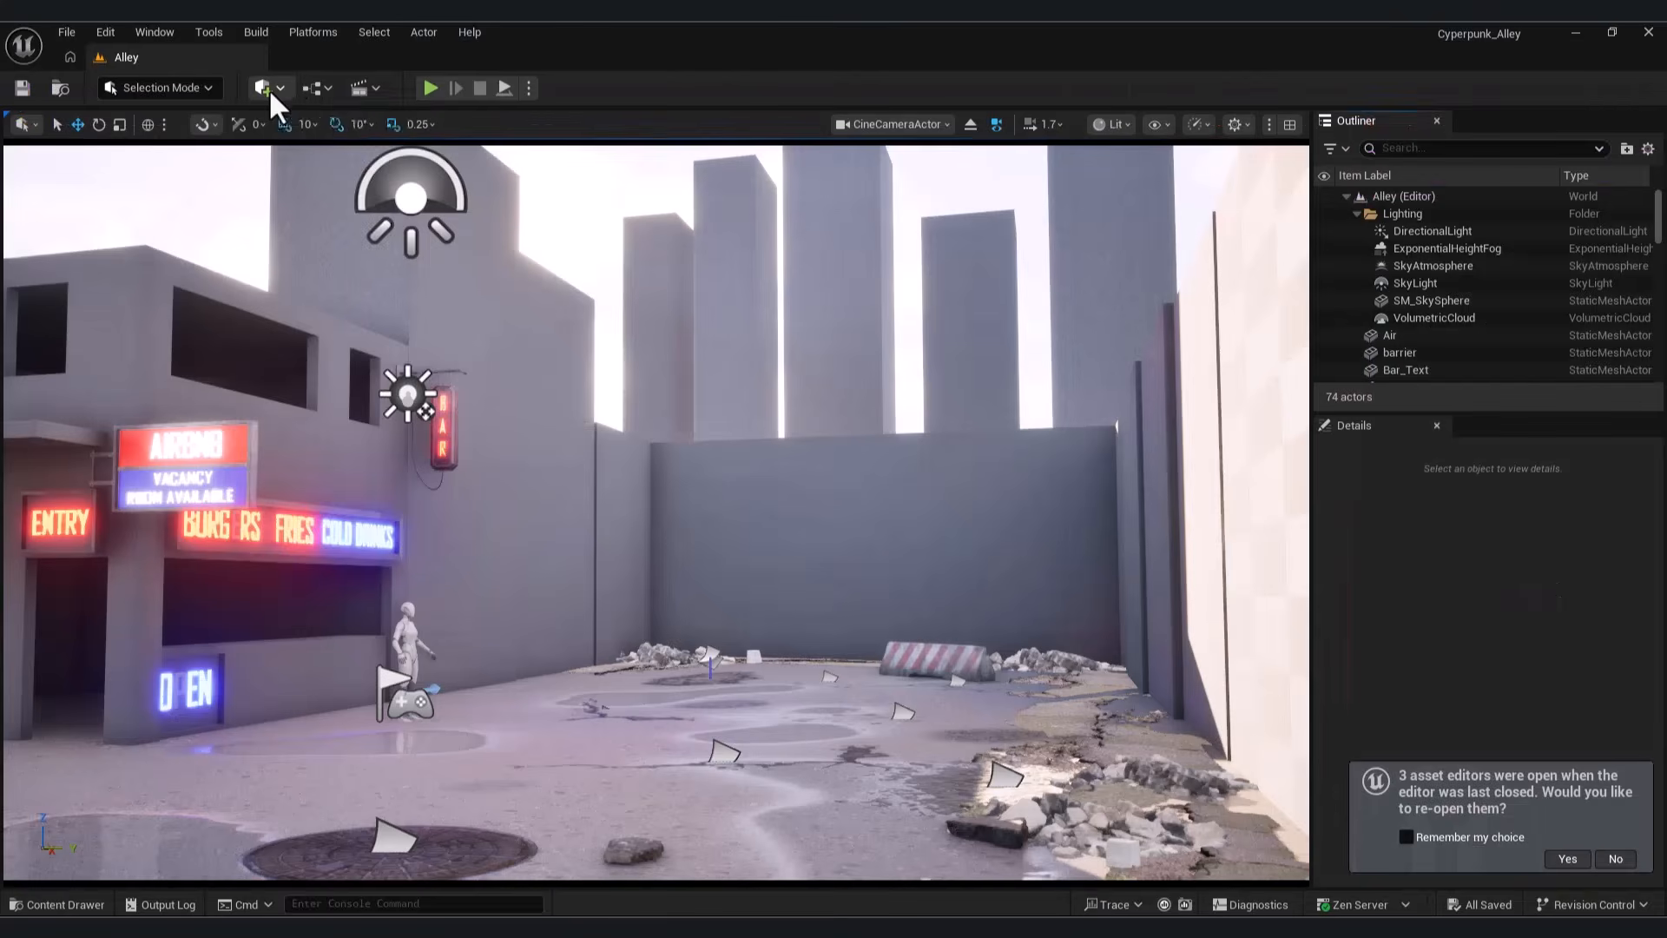
# Step: Back in Unreal Engine, add an HDRIBackdrop actor to the middle of the alley floor
pyautogui.click(265, 88)
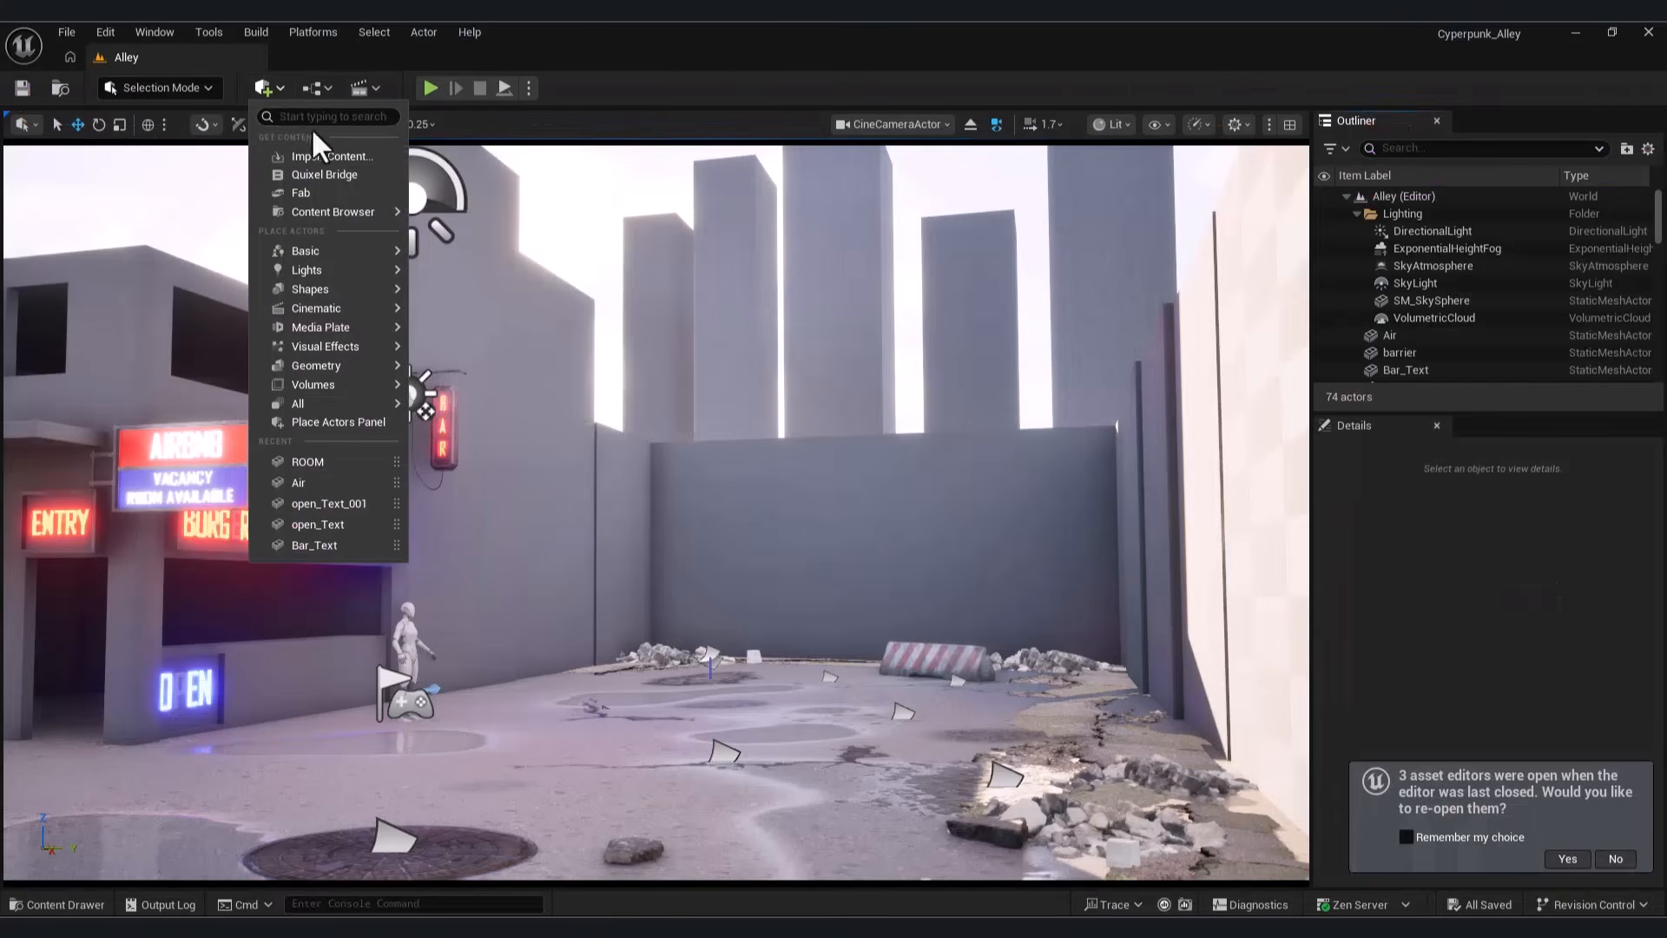
pyautogui.write('hdr')
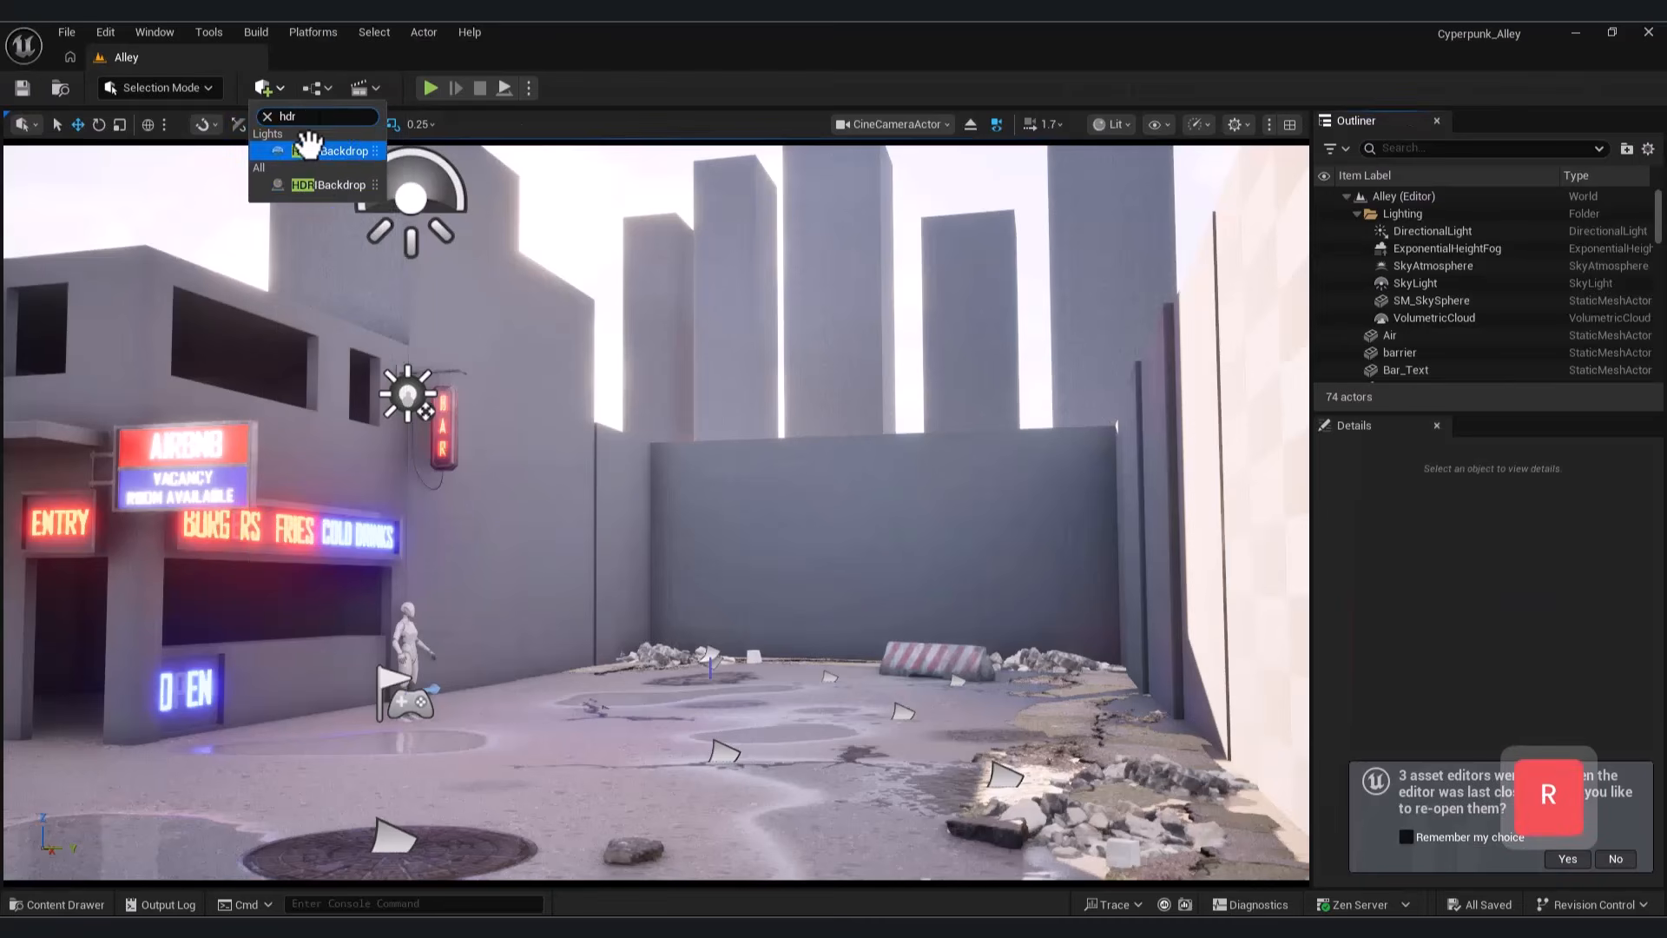
pyautogui.moveTo(408, 228); pyautogui.dragTo(710, 714)
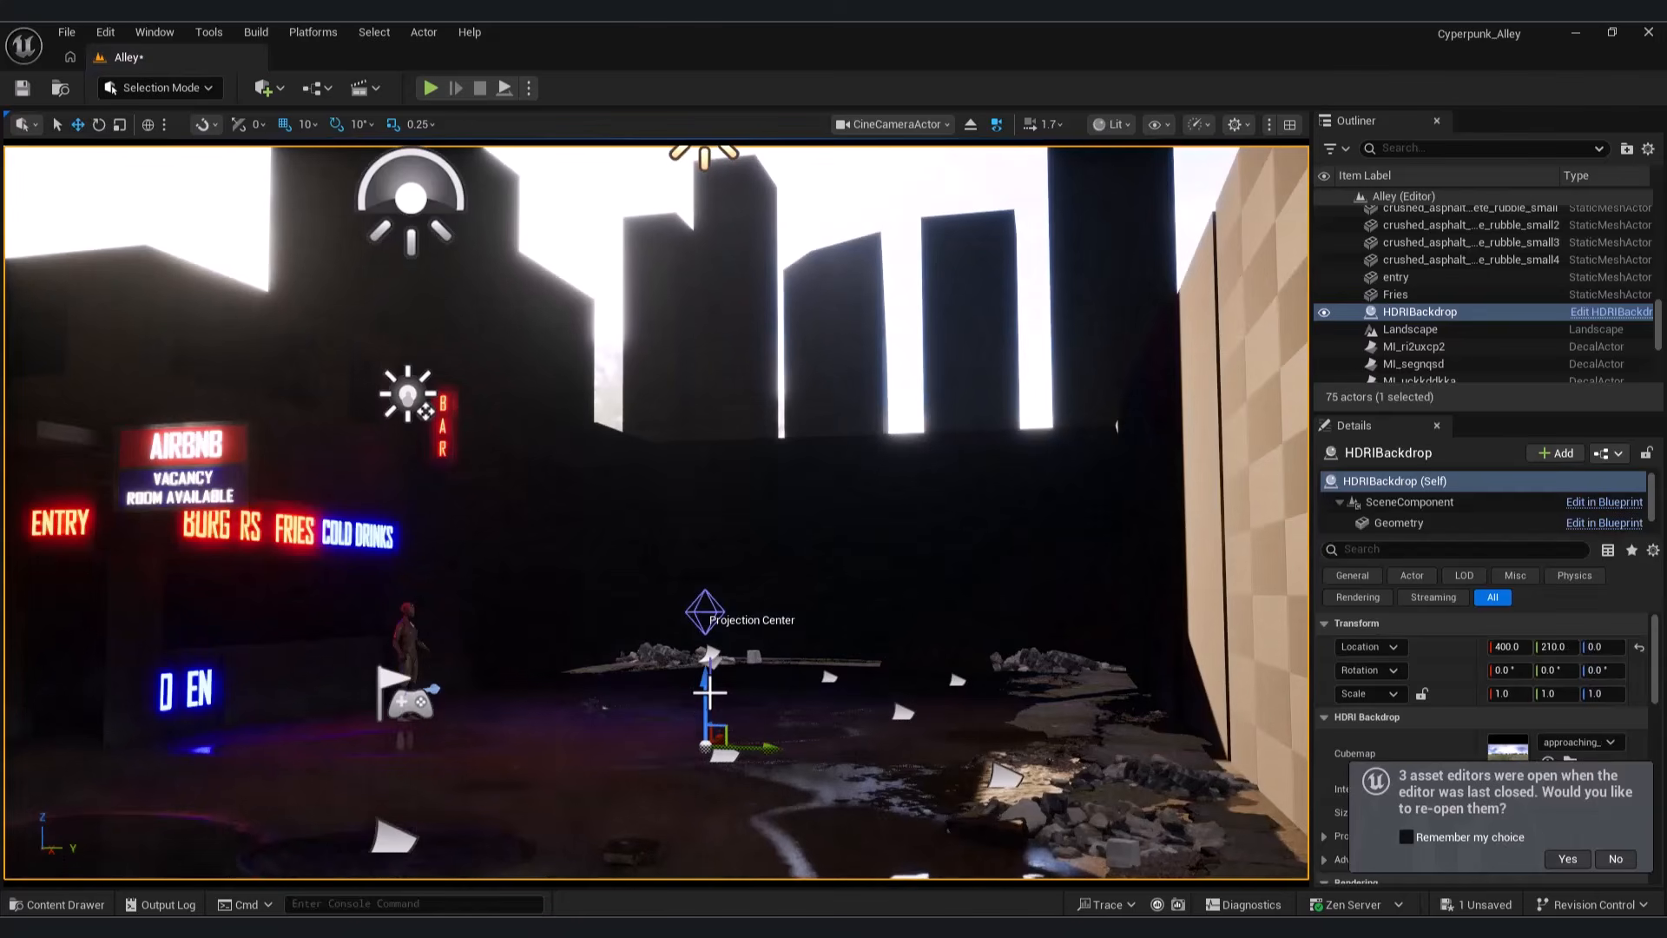
# Step: Lower the HDRIBackdrop to Z -20 and examine its effect on the alley from the free perspective view
pyautogui.click(907, 124)
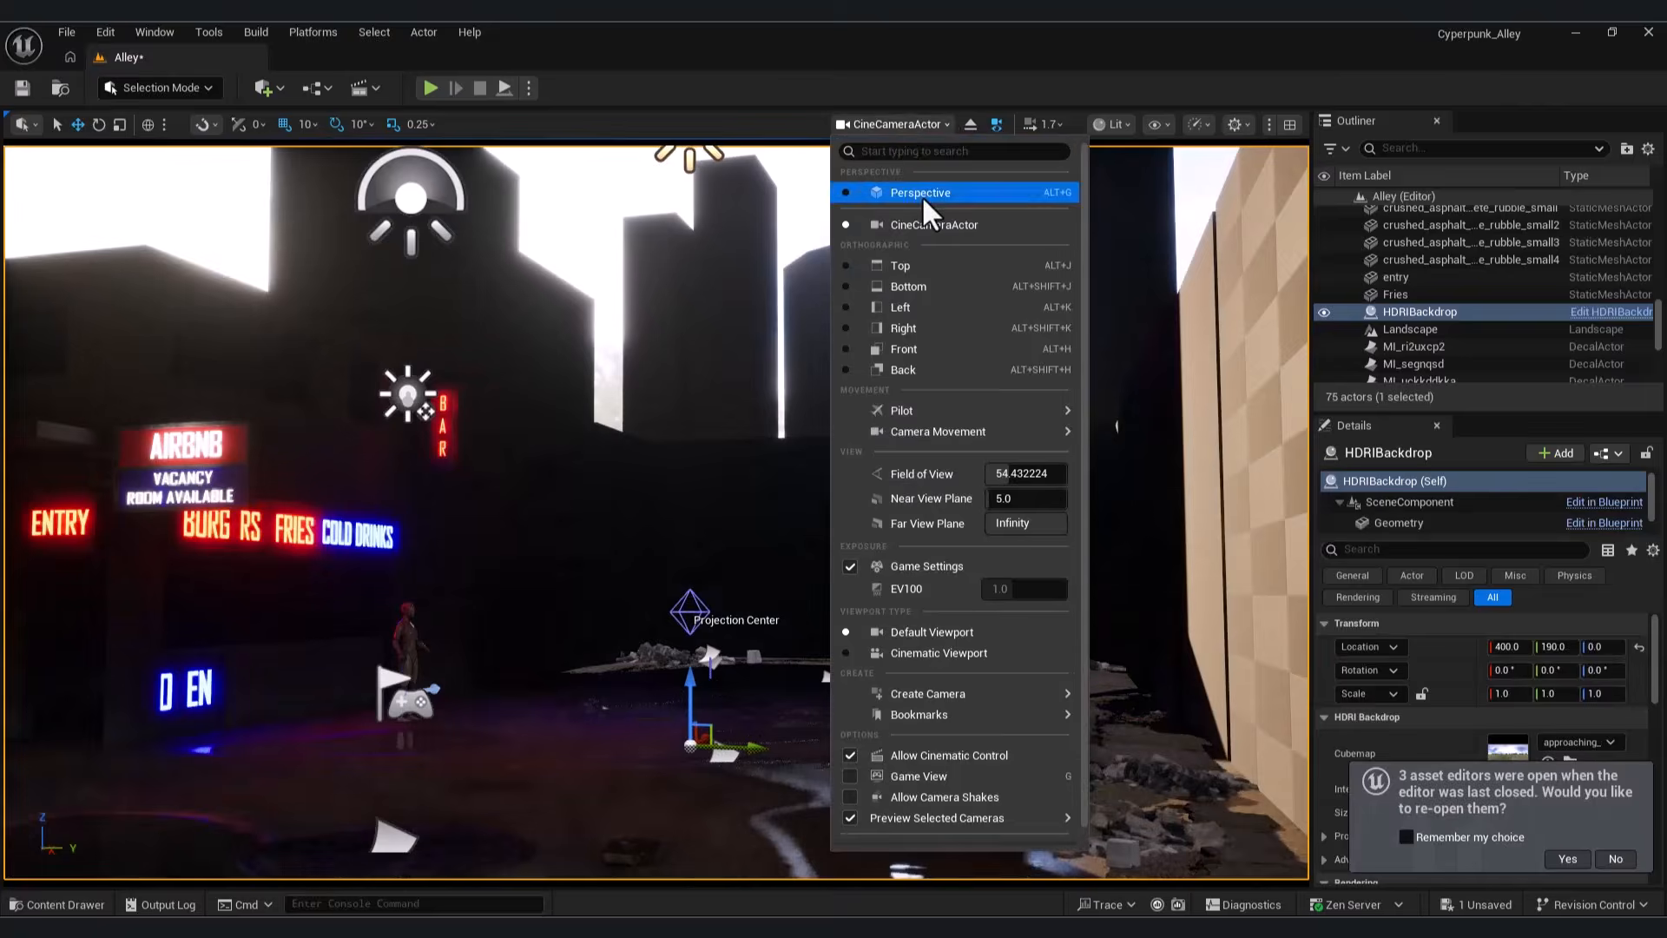
pyautogui.click(926, 209)
pyautogui.press('a')
pyautogui.press('w')
pyautogui.press('s')
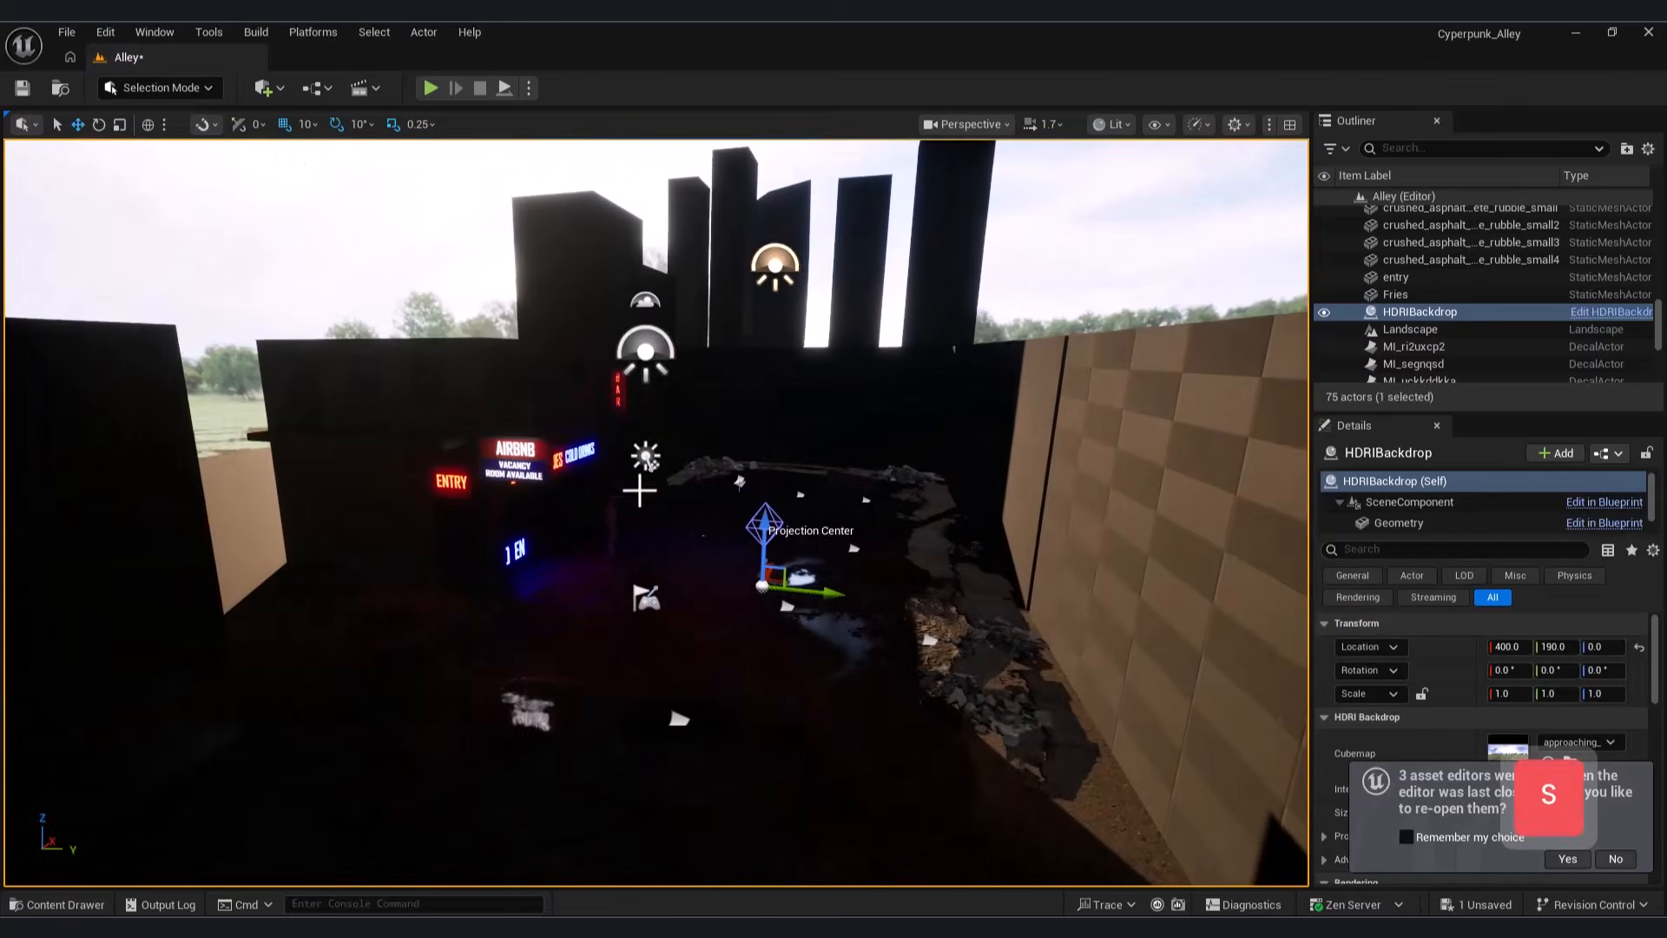
pyautogui.press('q')
pyautogui.press('d')
pyautogui.press('w')
pyautogui.press('a')
pyautogui.moveTo(636, 430); pyautogui.dragTo(636, 449, button='right')
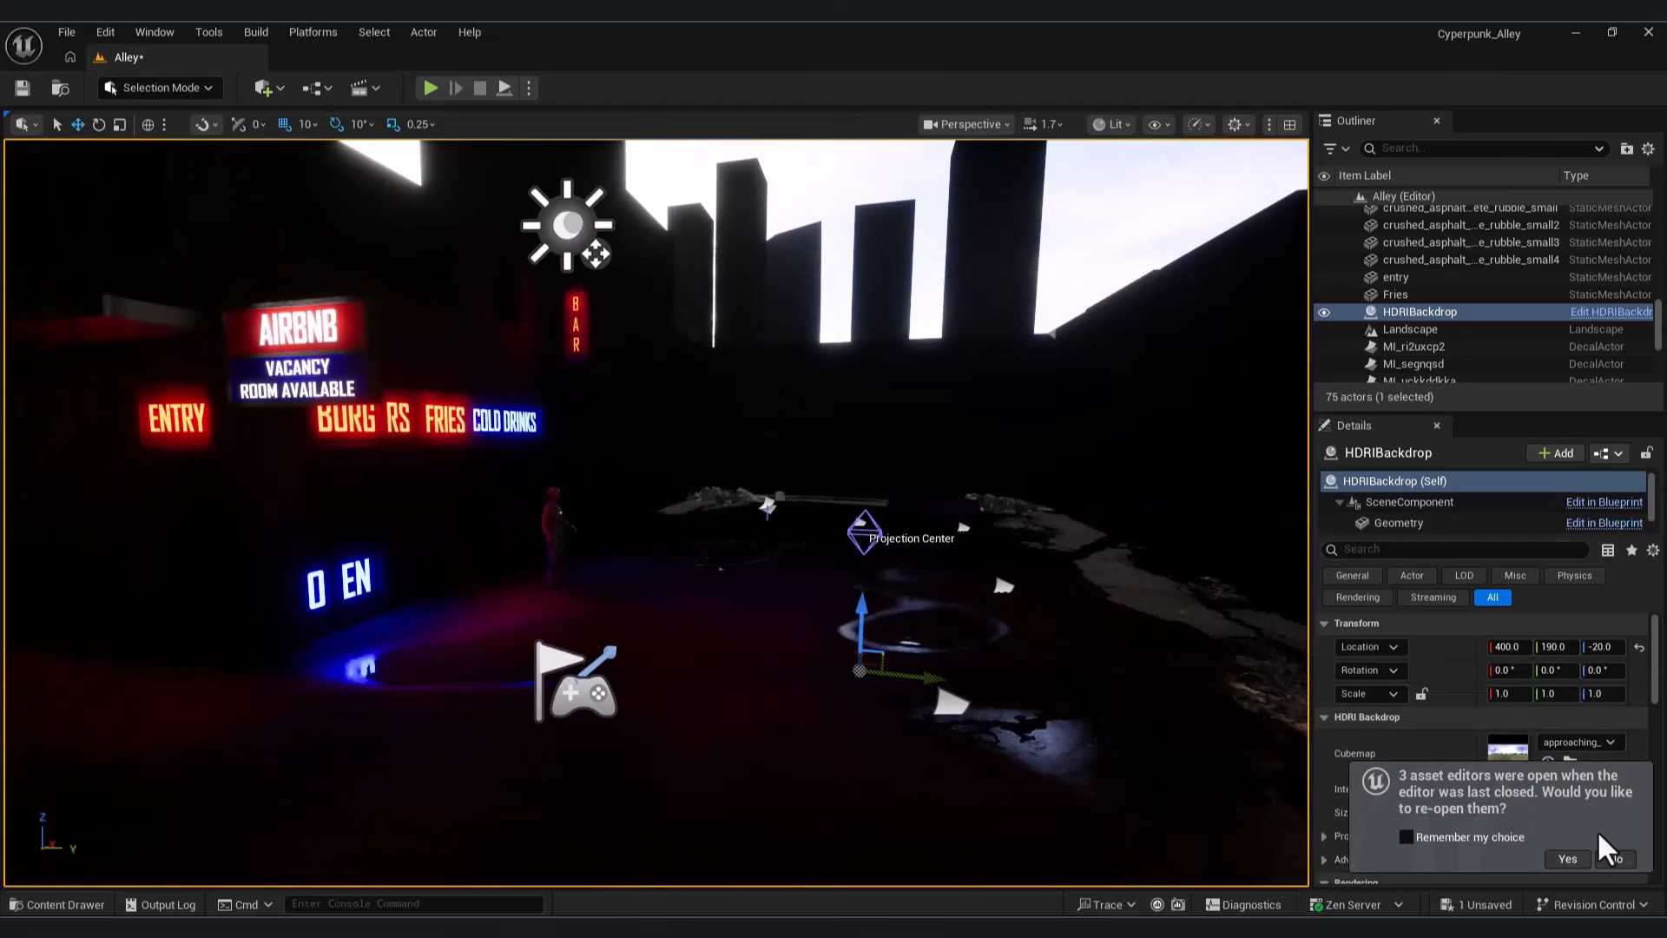
# Step: Decline reopening the previous asset editors and set the HDRIBackdrop's size to 5000
pyautogui.click(1606, 858)
pyautogui.click(1538, 813)
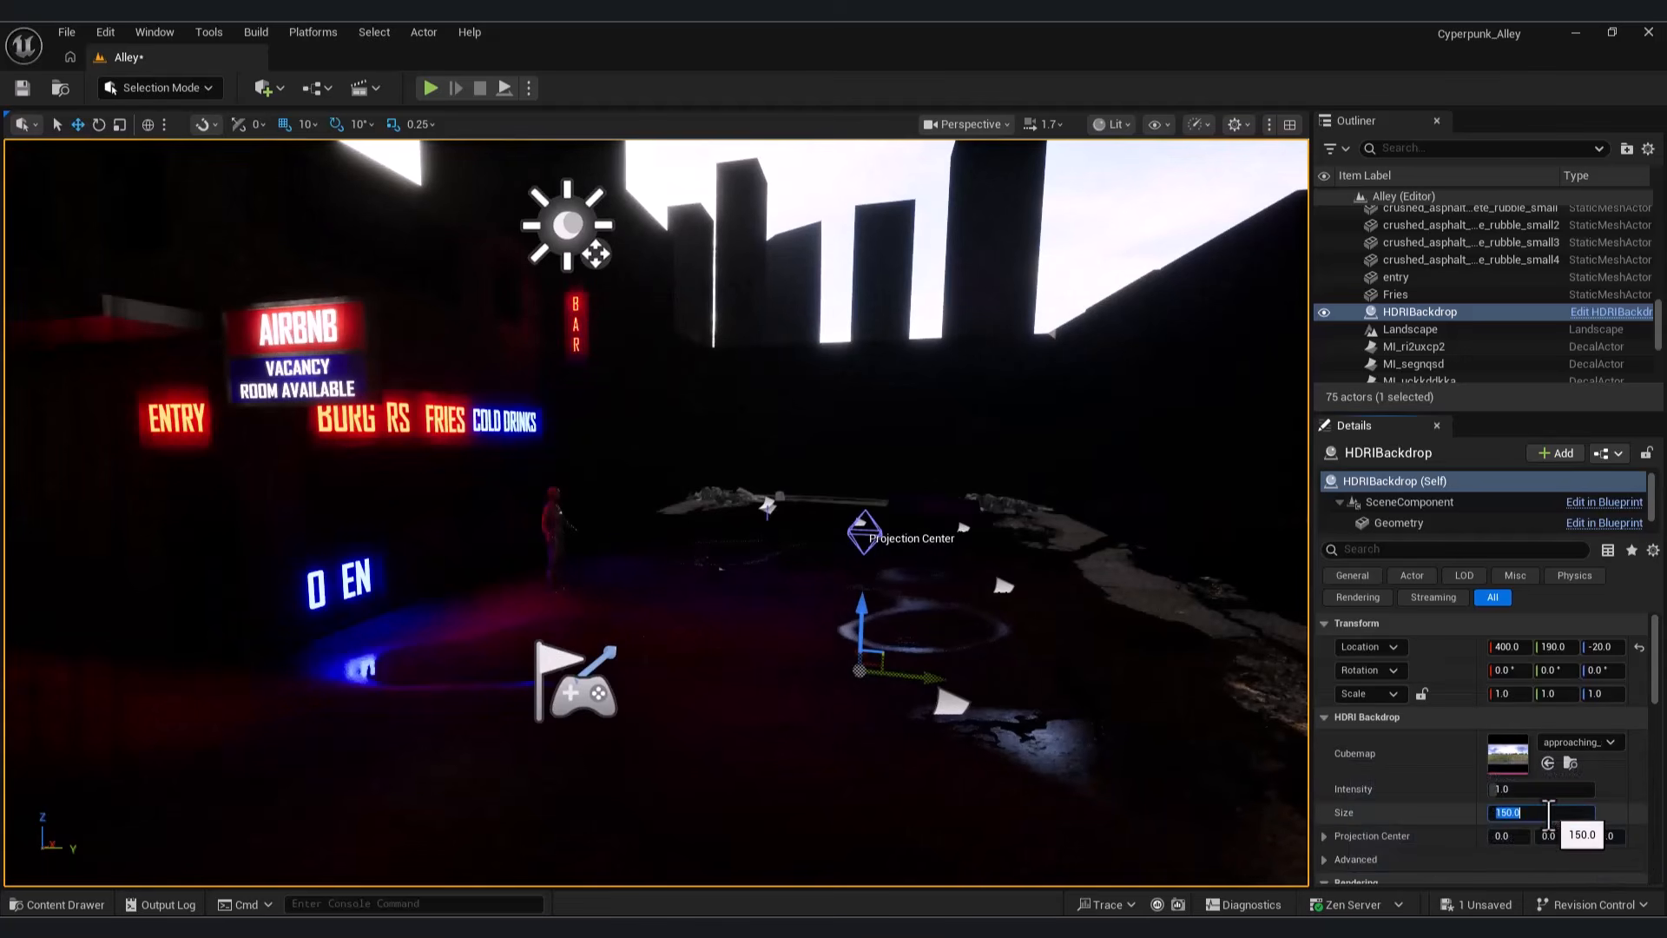
pyautogui.press('Return')
# Step: Lower the HDRIBackdrop to Z -80, beneath the alley ground
pyautogui.moveTo(715, 640); pyautogui.dragTo(697, 516, button='right')
pyautogui.press('e')
pyautogui.press('a')
pyautogui.press('q')
pyautogui.press('d')
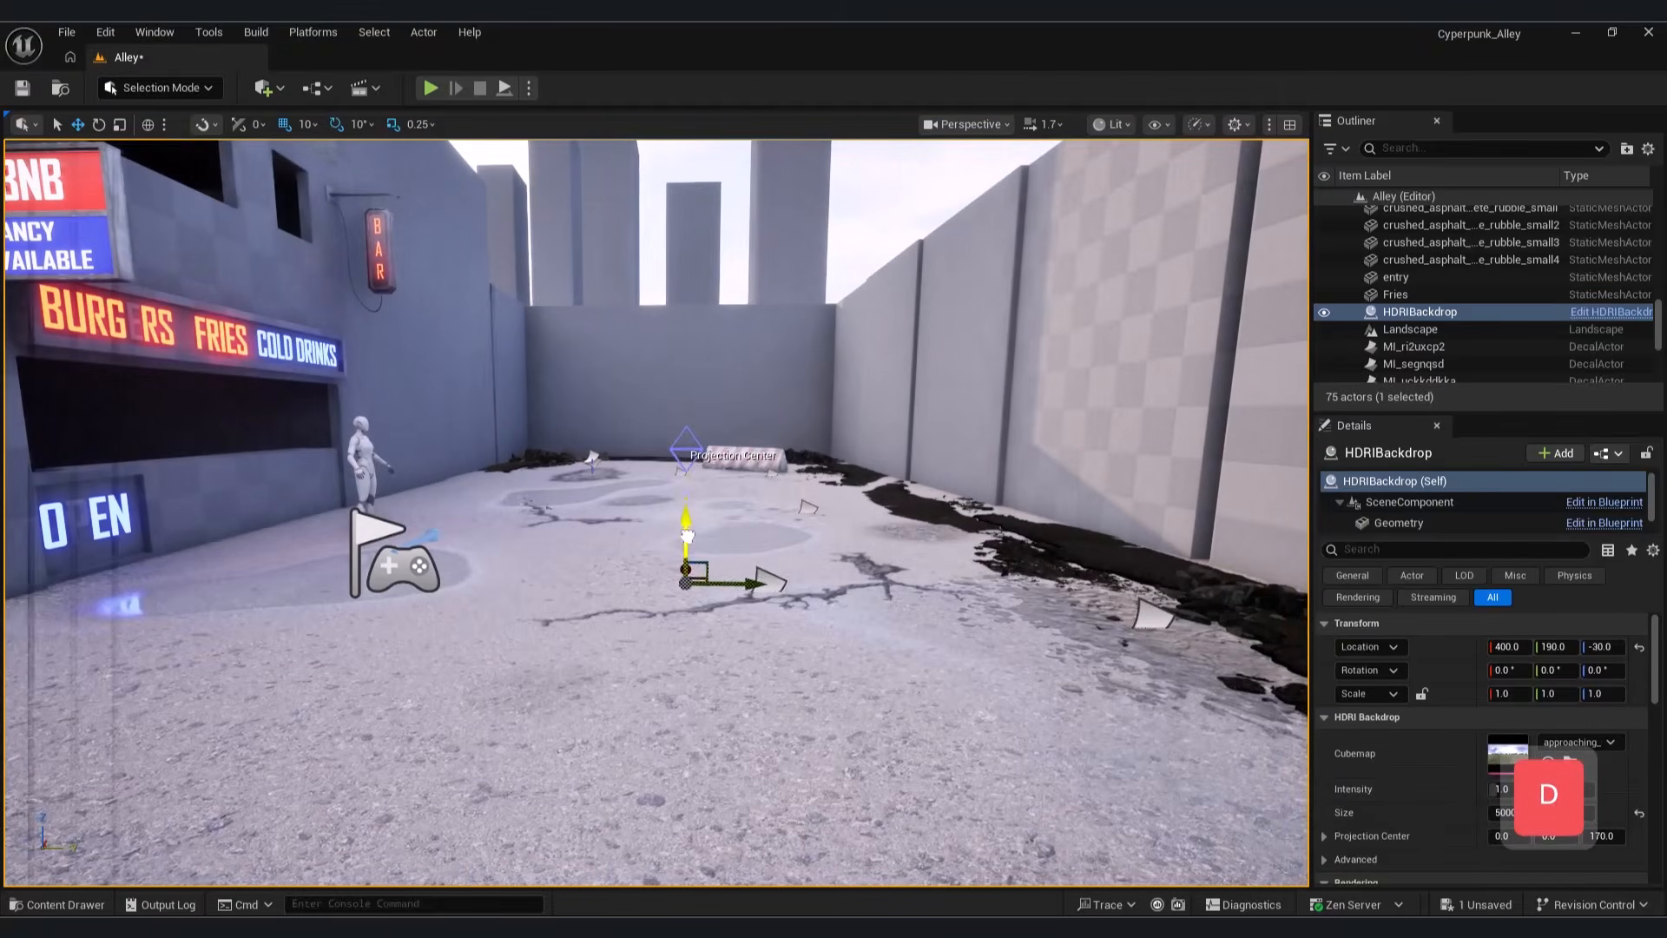
pyautogui.moveTo(687, 548); pyautogui.dragTo(687, 564)
pyautogui.moveTo(687, 565); pyautogui.dragTo(565, 534, button='right')
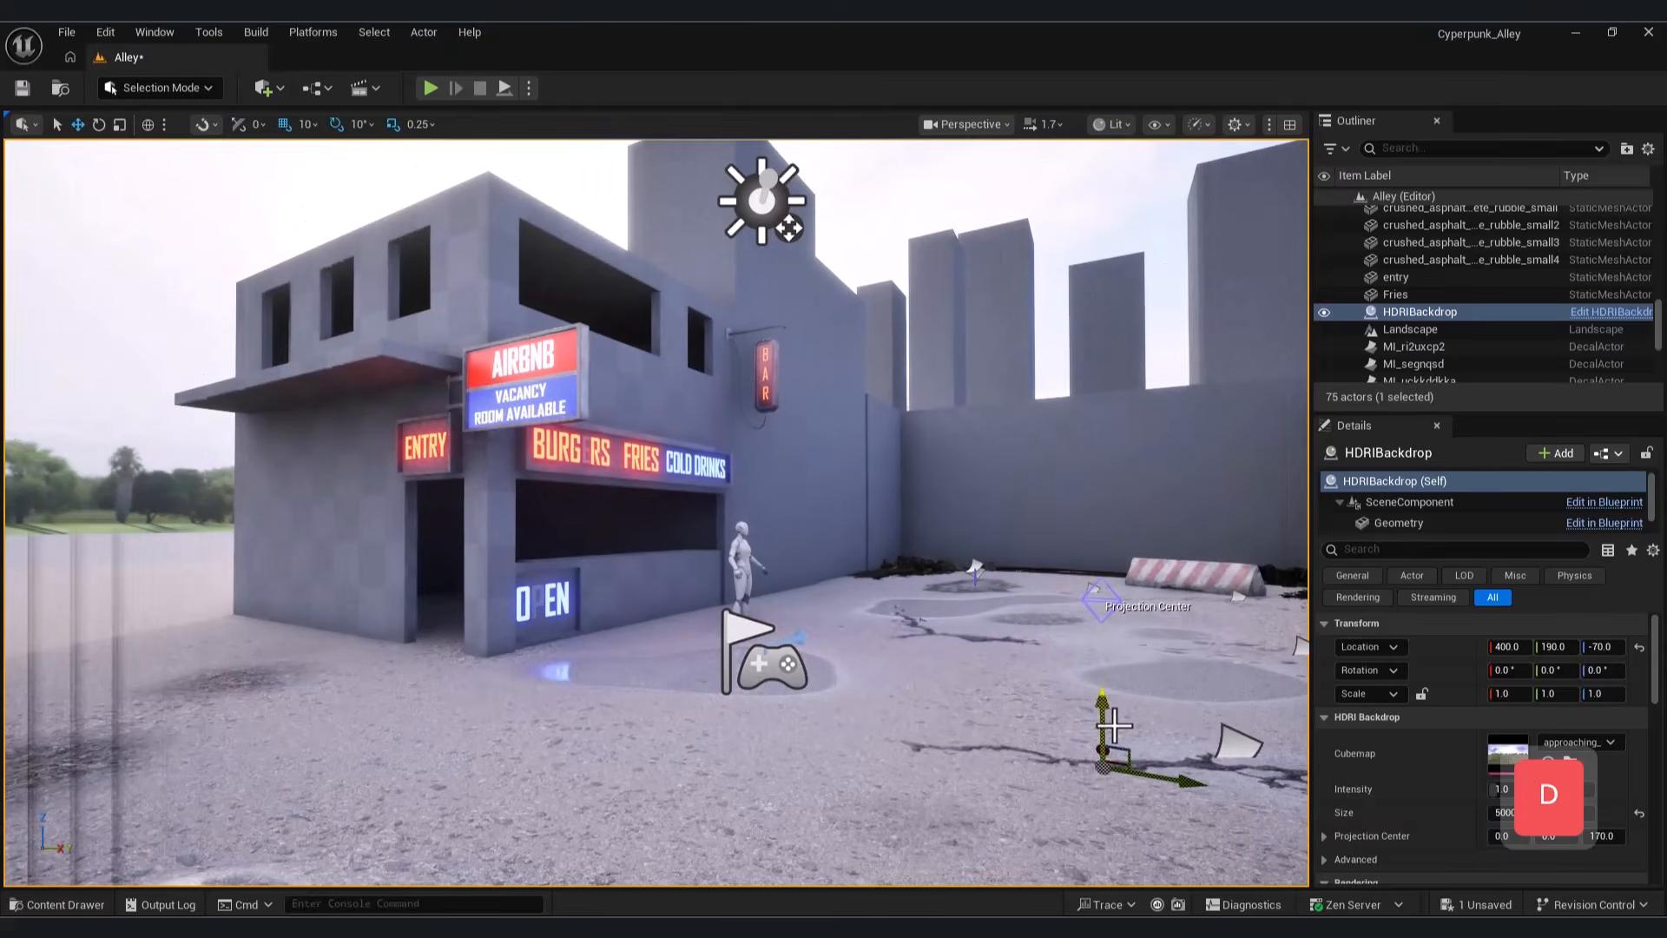
pyautogui.moveTo(1093, 719); pyautogui.dragTo(1092, 729)
pyautogui.moveTo(1092, 729); pyautogui.dragTo(1205, 727, button='right')
pyautogui.press('w')
pyautogui.press('s')
pyautogui.press('w')
pyautogui.moveTo(486, 257); pyautogui.dragTo(486, 257, button='right')
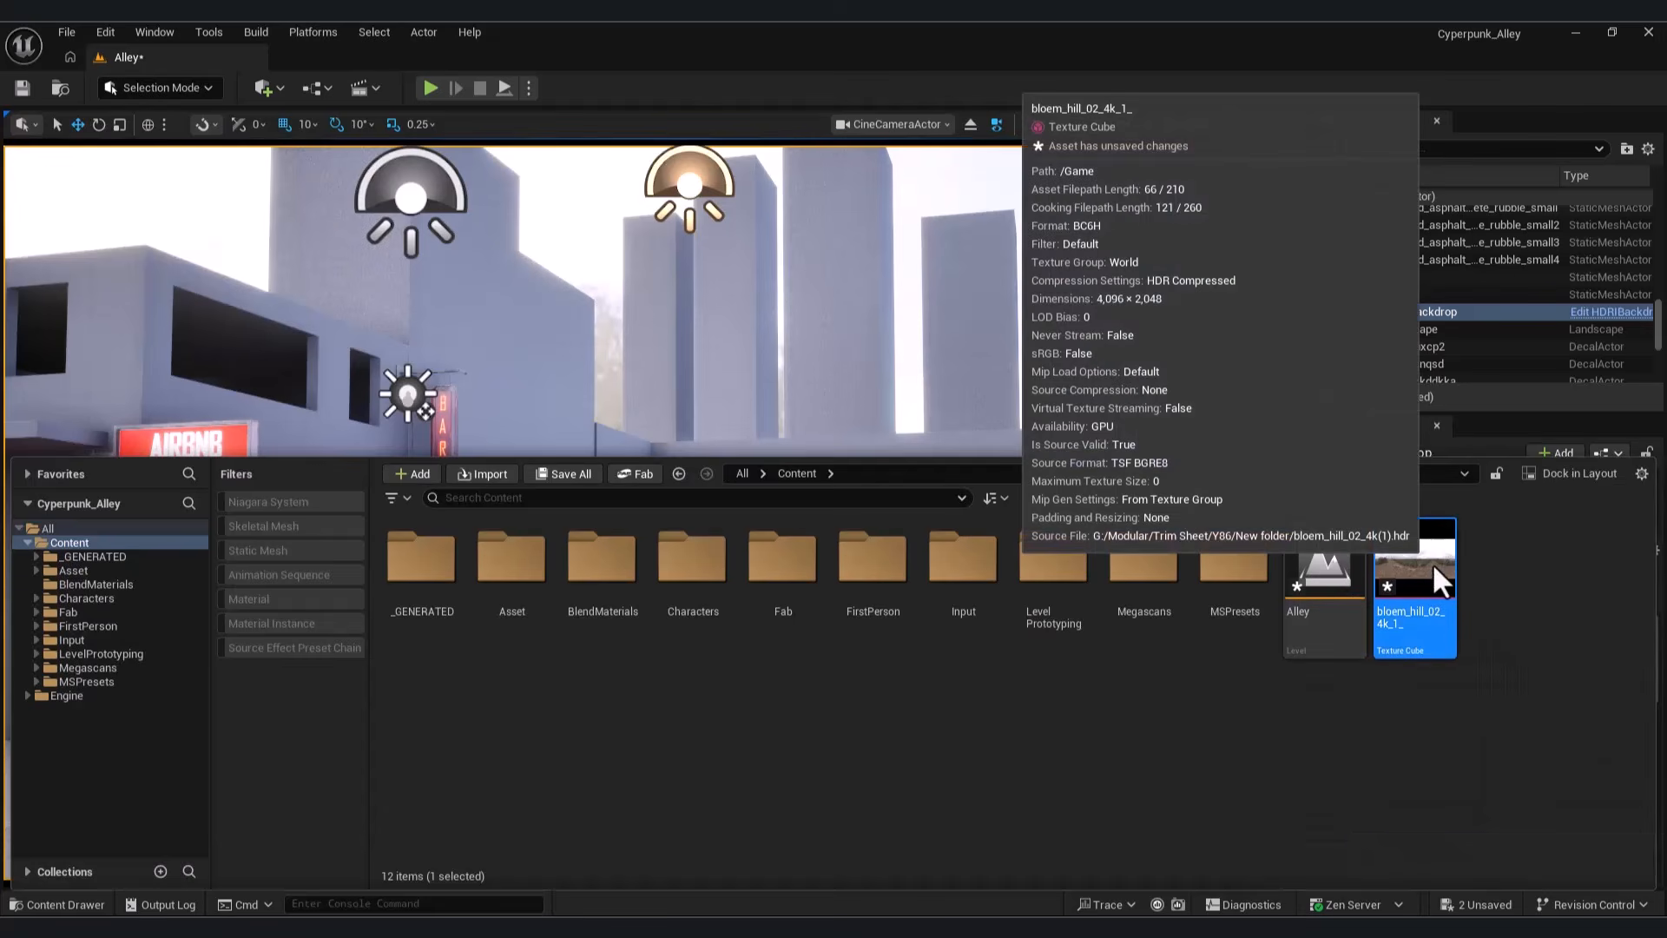
# Step: Open the bloem_hill_02_4k_1_ cubemap texture and set its Brightness to 0.2
pyautogui.doubleClick(1405, 580)
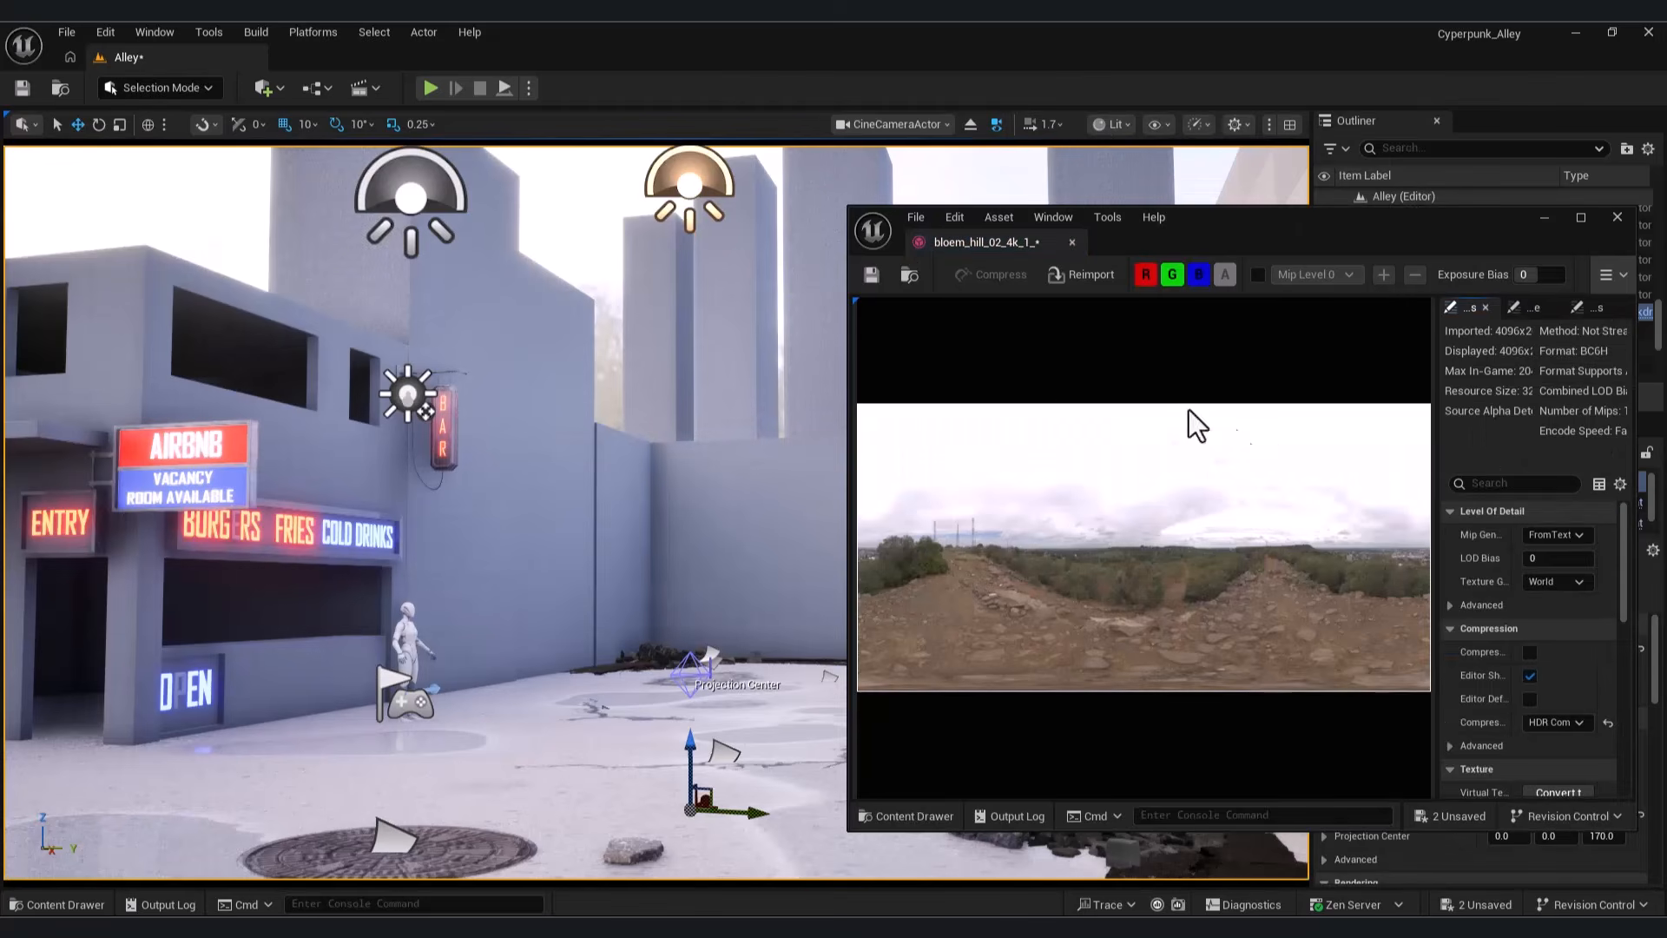
pyautogui.click(1581, 217)
pyautogui.scroll(-3, 1574, 744)
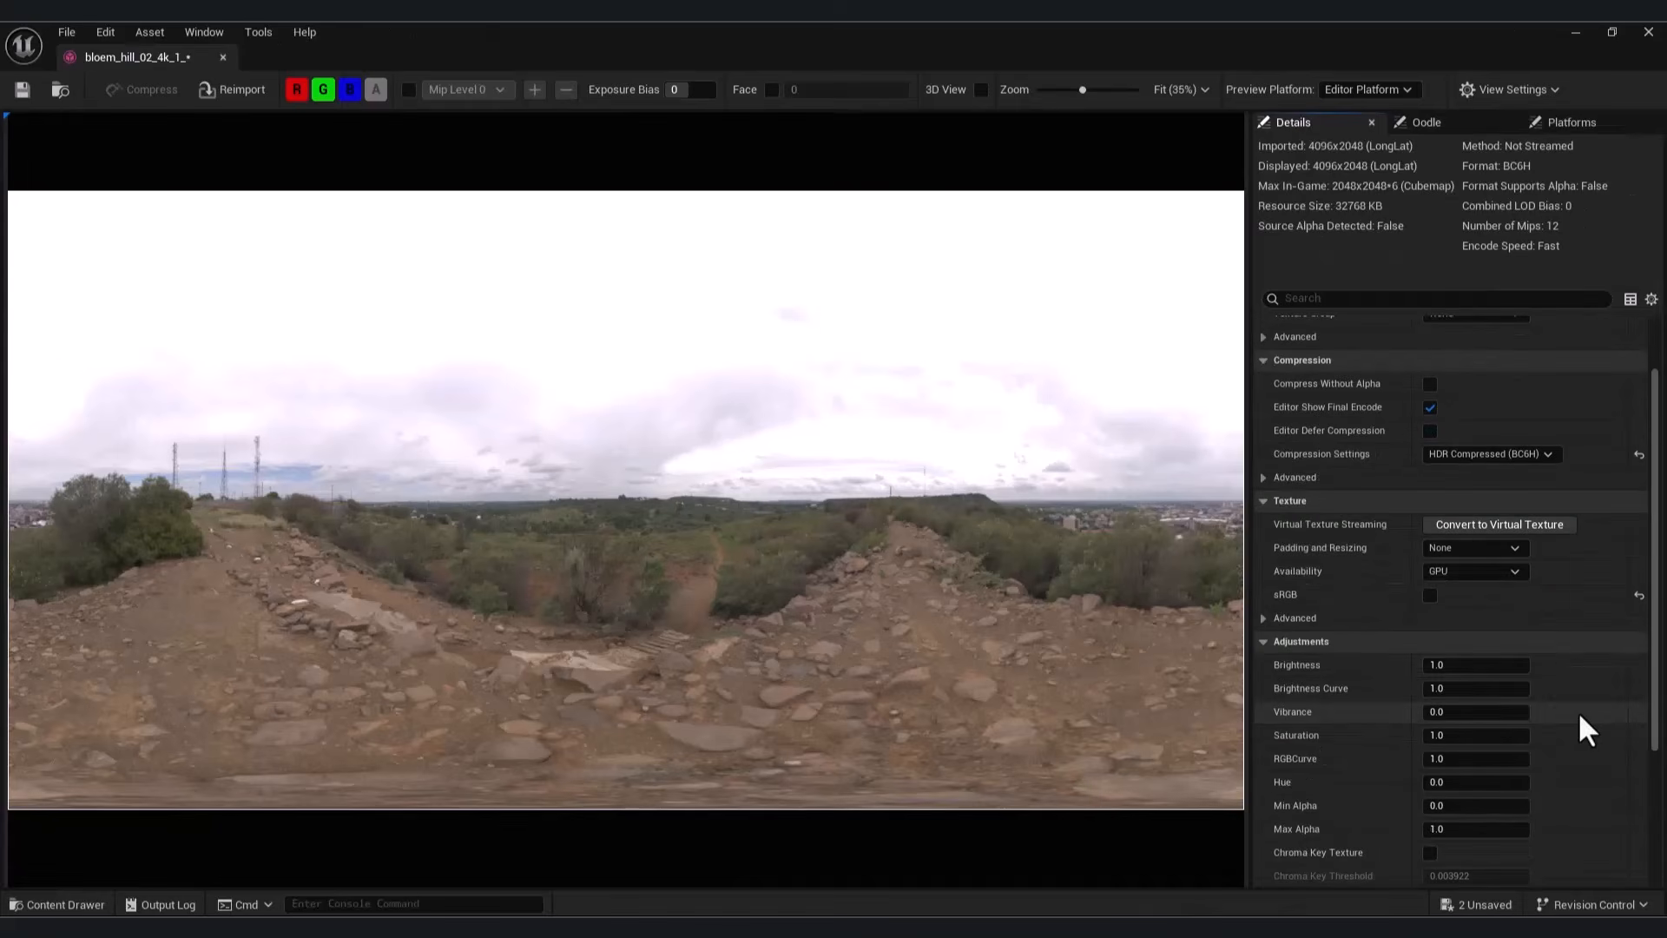
pyautogui.click(1471, 673)
pyautogui.write('0.2')
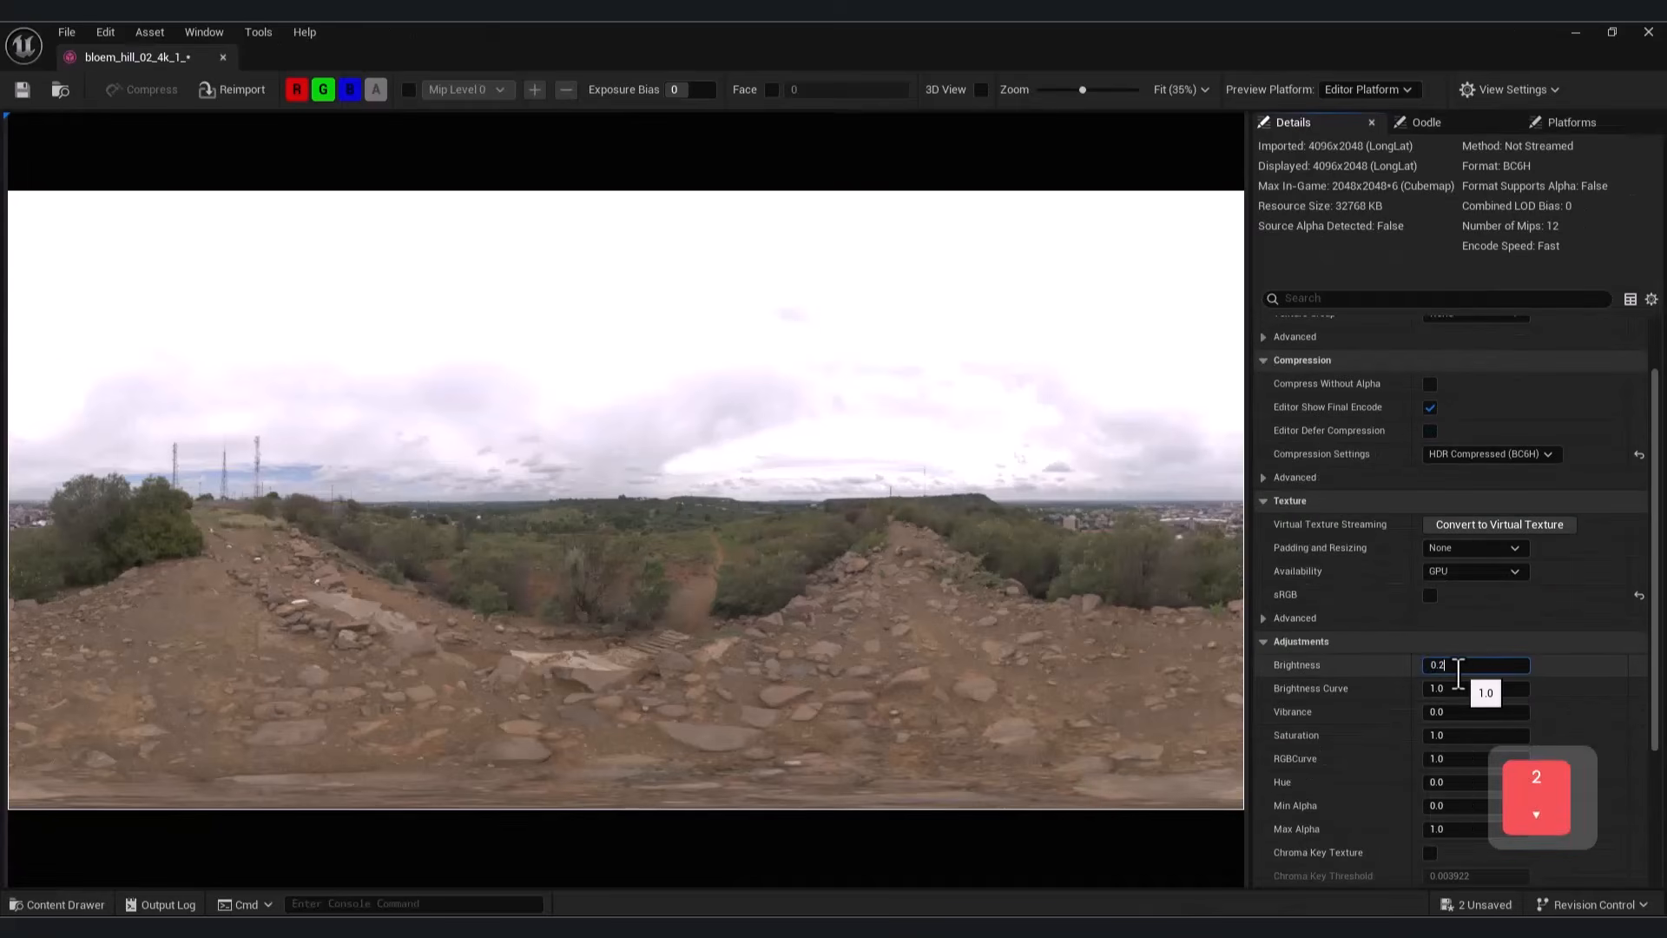
pyautogui.press('Return')
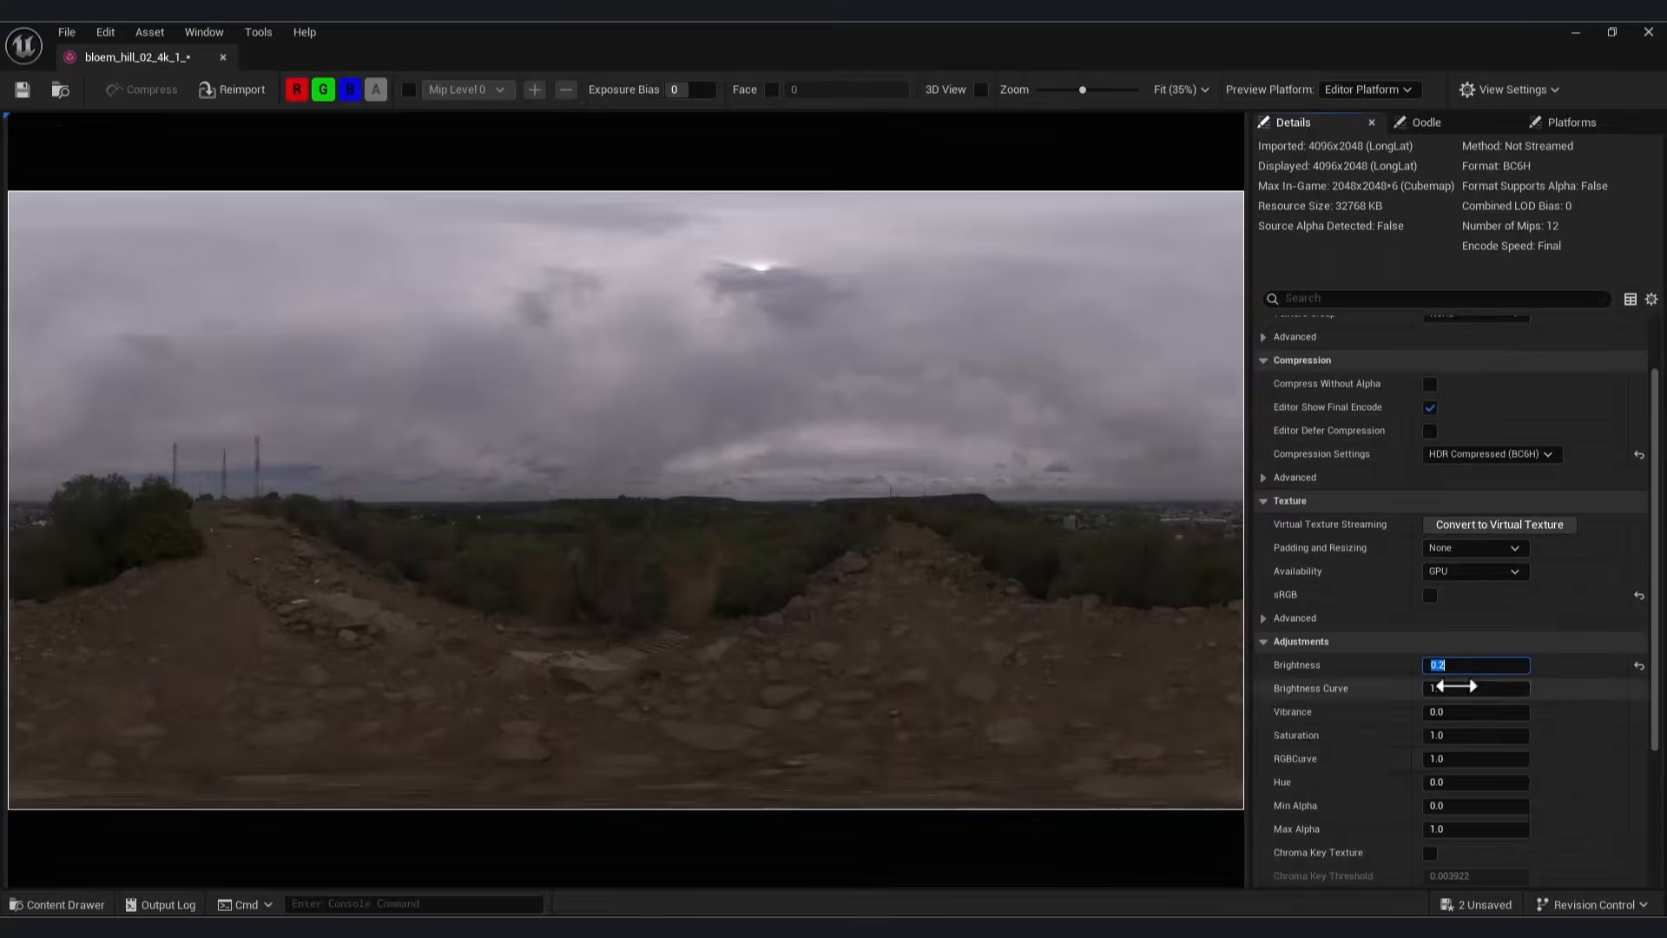
# Step: Set the sky texture's Brightness Curve to 5.0 and RGBCurve to 0.5, and save the texture
pyautogui.click(1450, 684)
pyautogui.write('0.5')
pyautogui.press('Return')
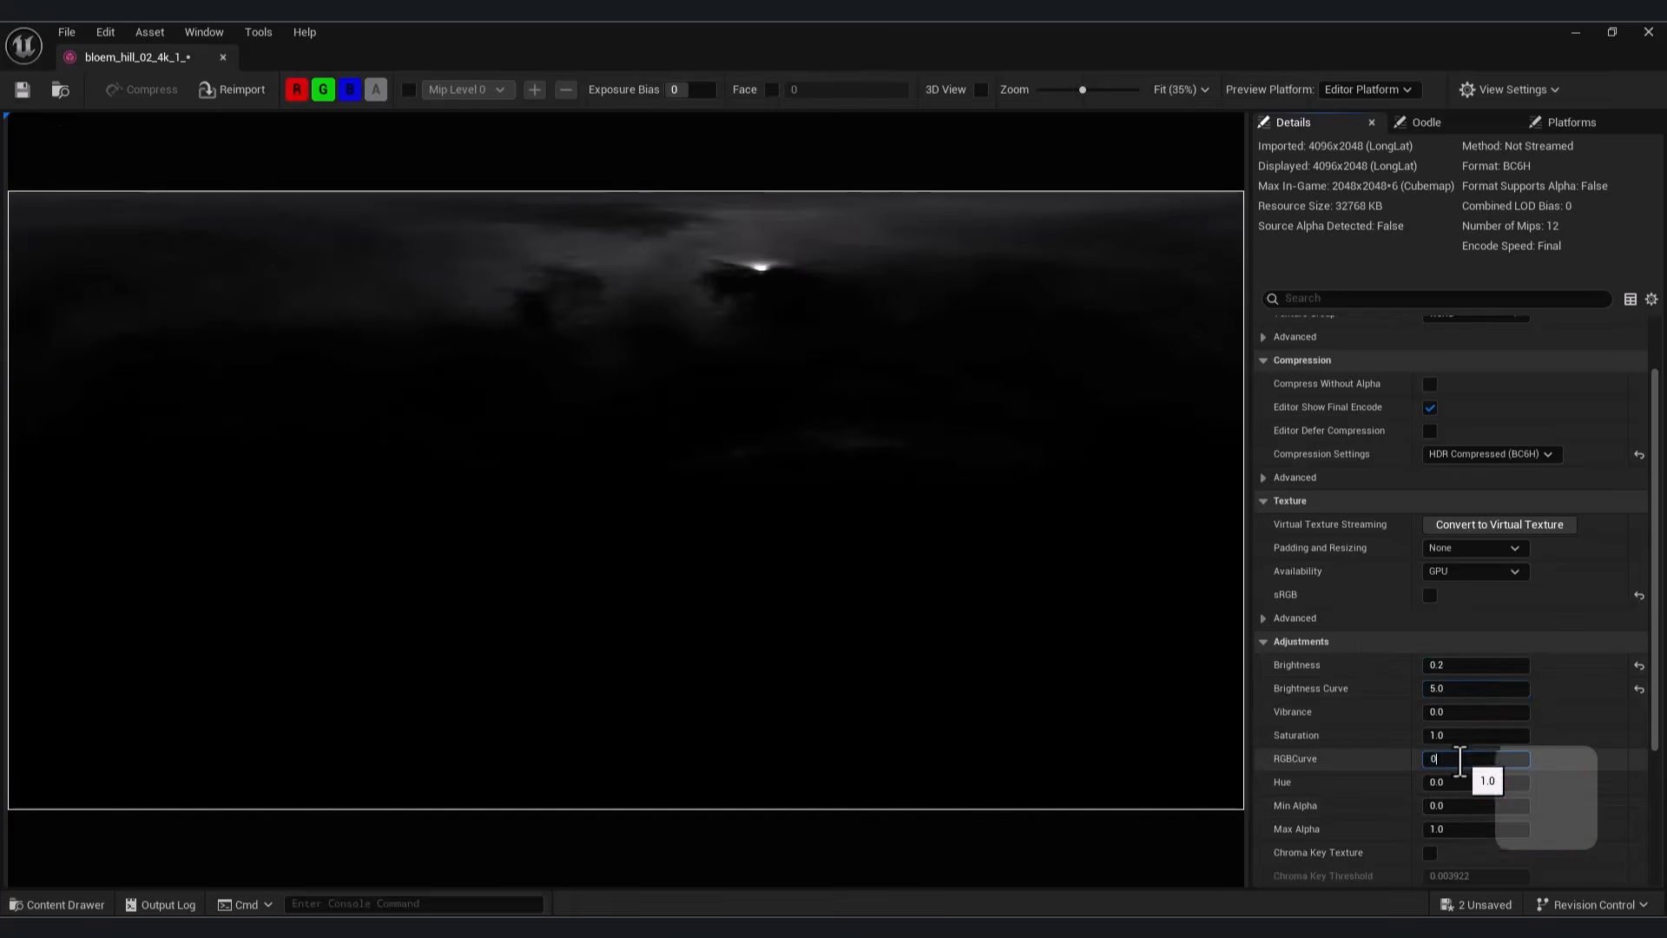
pyautogui.write('0.5')
pyautogui.press('Return')
pyautogui.click(19, 89)
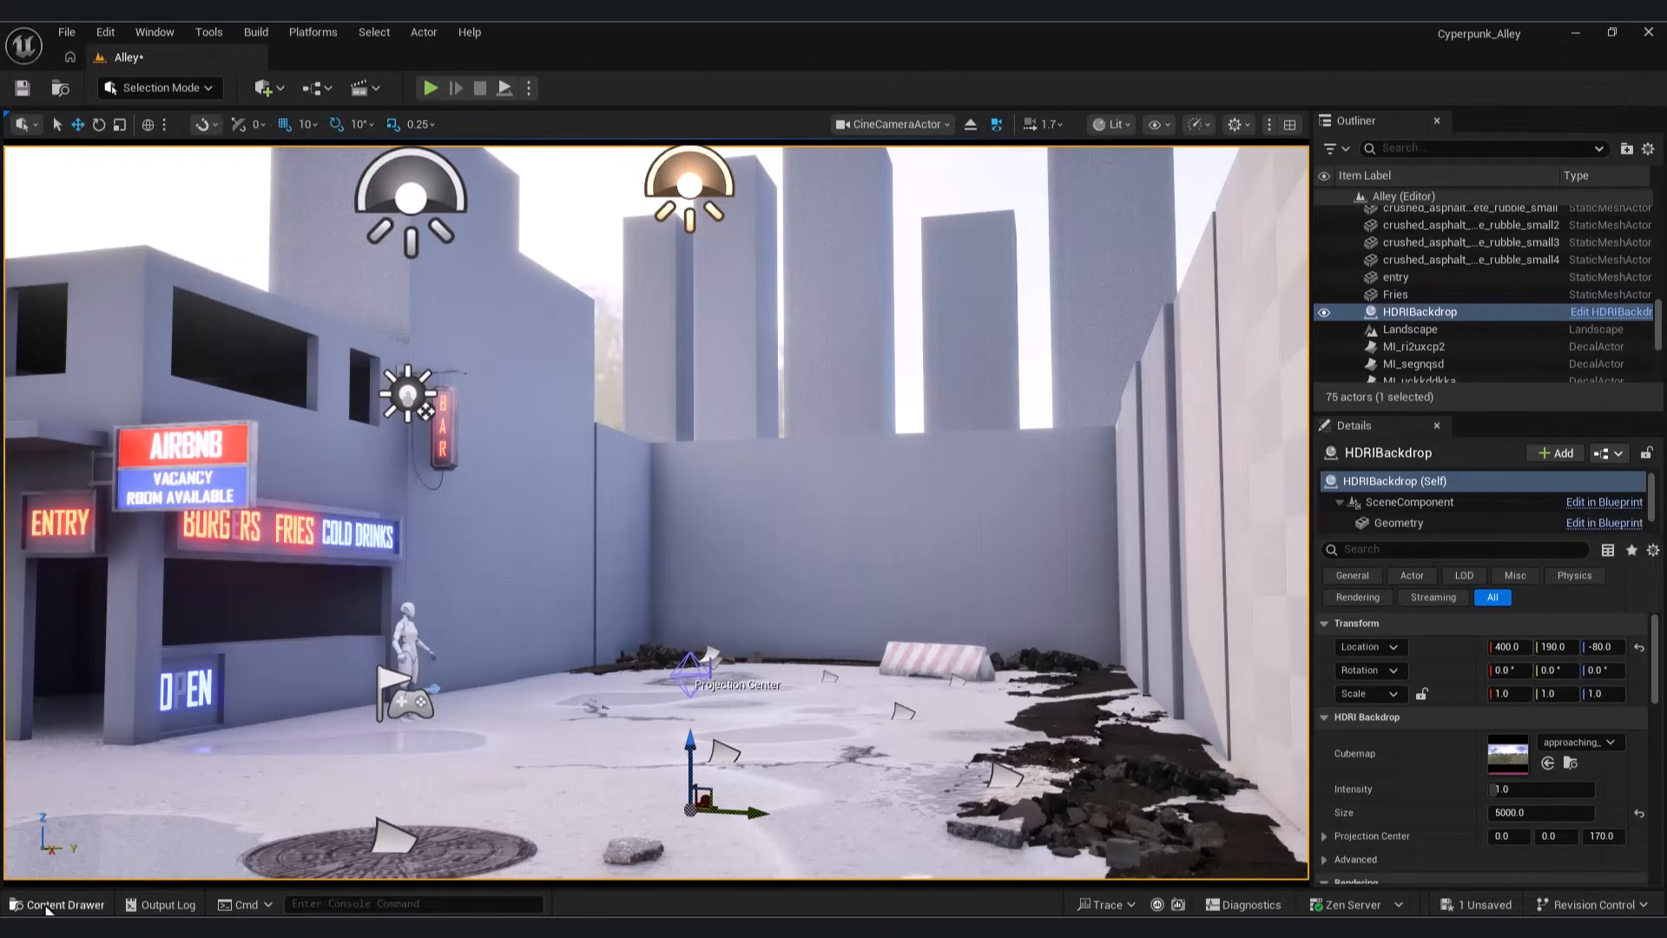
# Step: Assign the bloem_hill_02 texture as the HDRIBackdrop's cubemap
pyautogui.click(52, 905)
pyautogui.click(1383, 452)
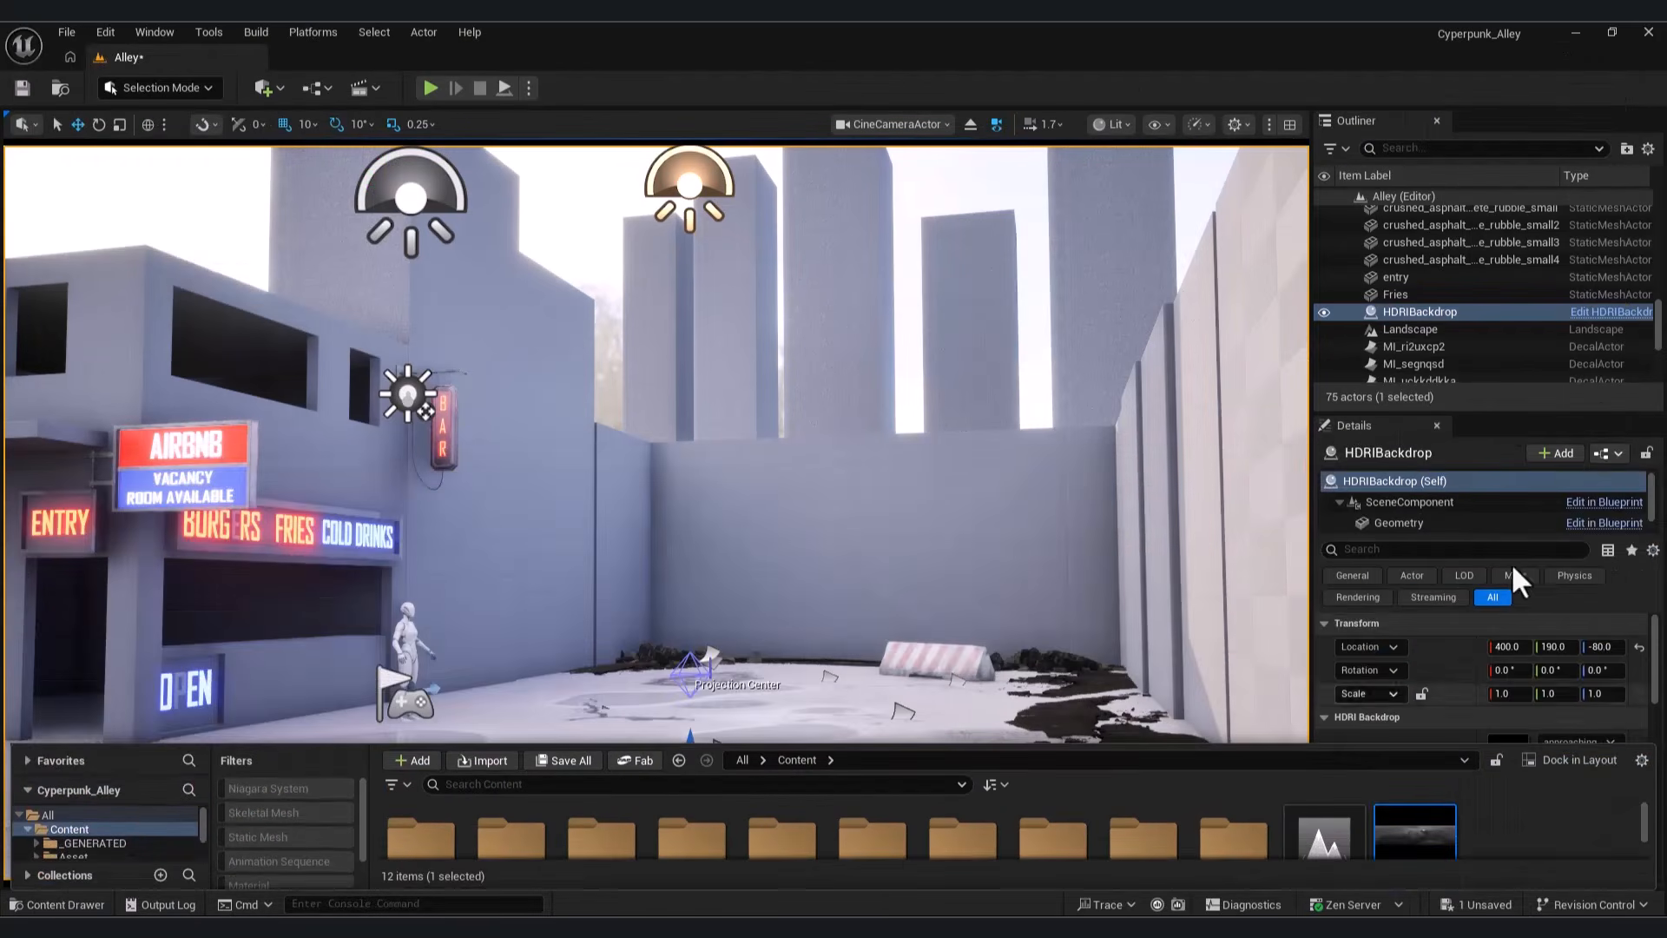
pyautogui.moveTo(1507, 412); pyautogui.dragTo(1488, 311)
pyautogui.click(61, 904)
pyautogui.moveTo(1410, 855); pyautogui.dragTo(1469, 665)
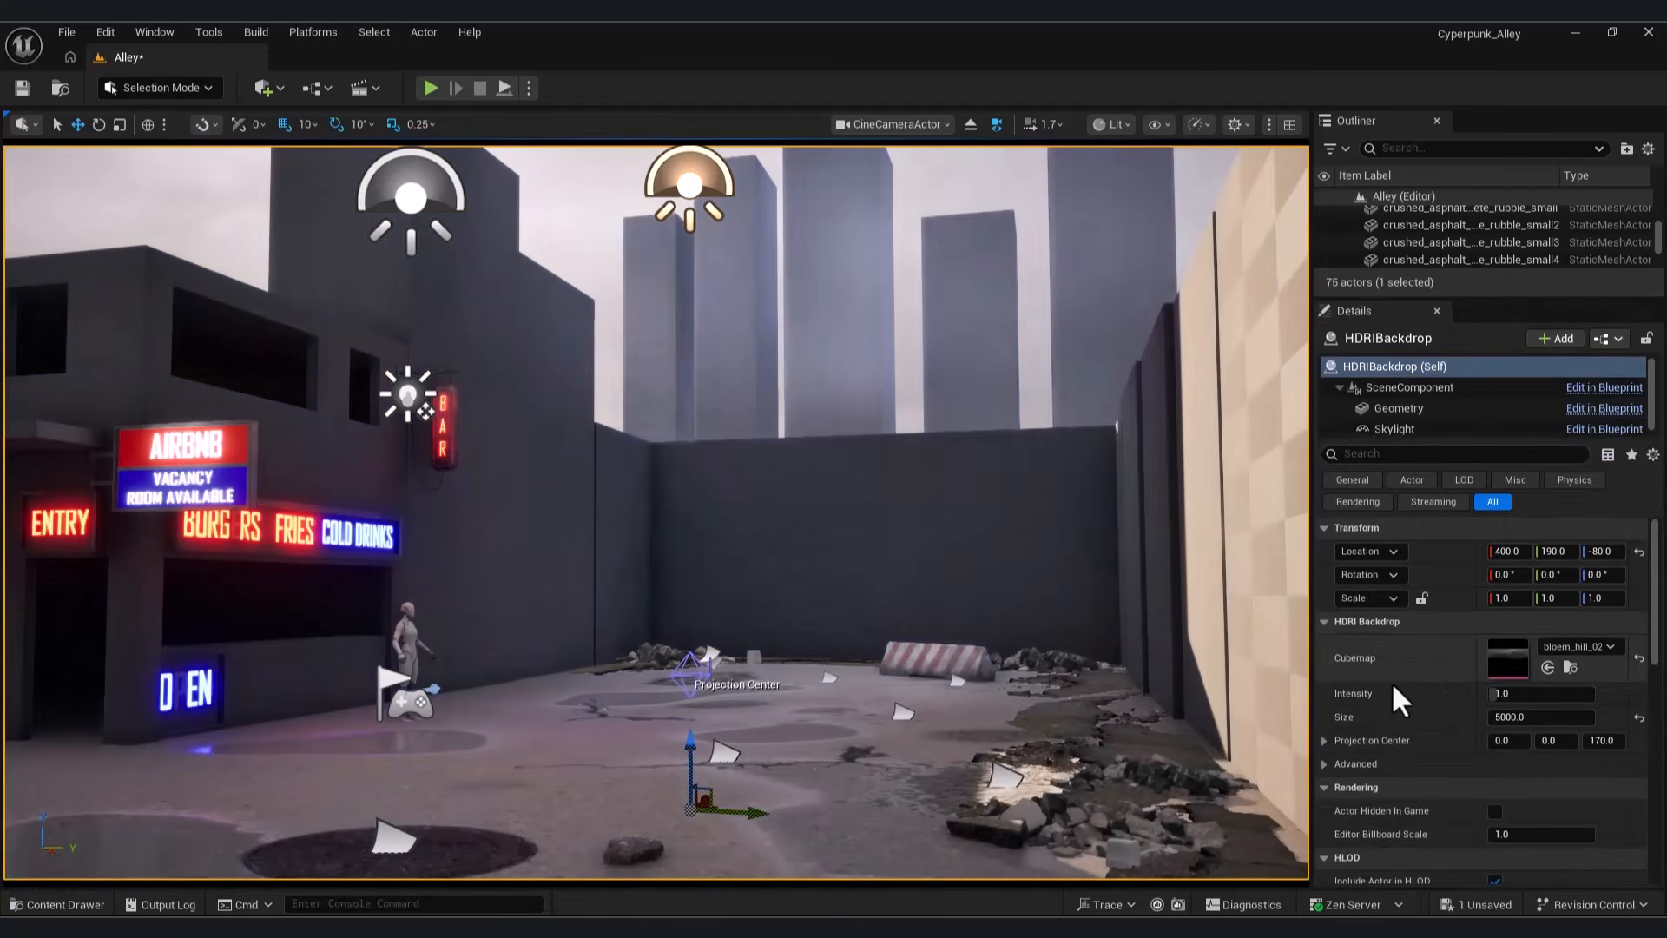
# Step: Inspect the new HDRI sky and the distant horizon from the free perspective view
pyautogui.click(891, 124)
pyautogui.click(877, 153)
pyautogui.moveTo(657, 513); pyautogui.dragTo(1271, 493, button='right')
pyautogui.press('e')
pyautogui.press('a')
pyautogui.press('q')
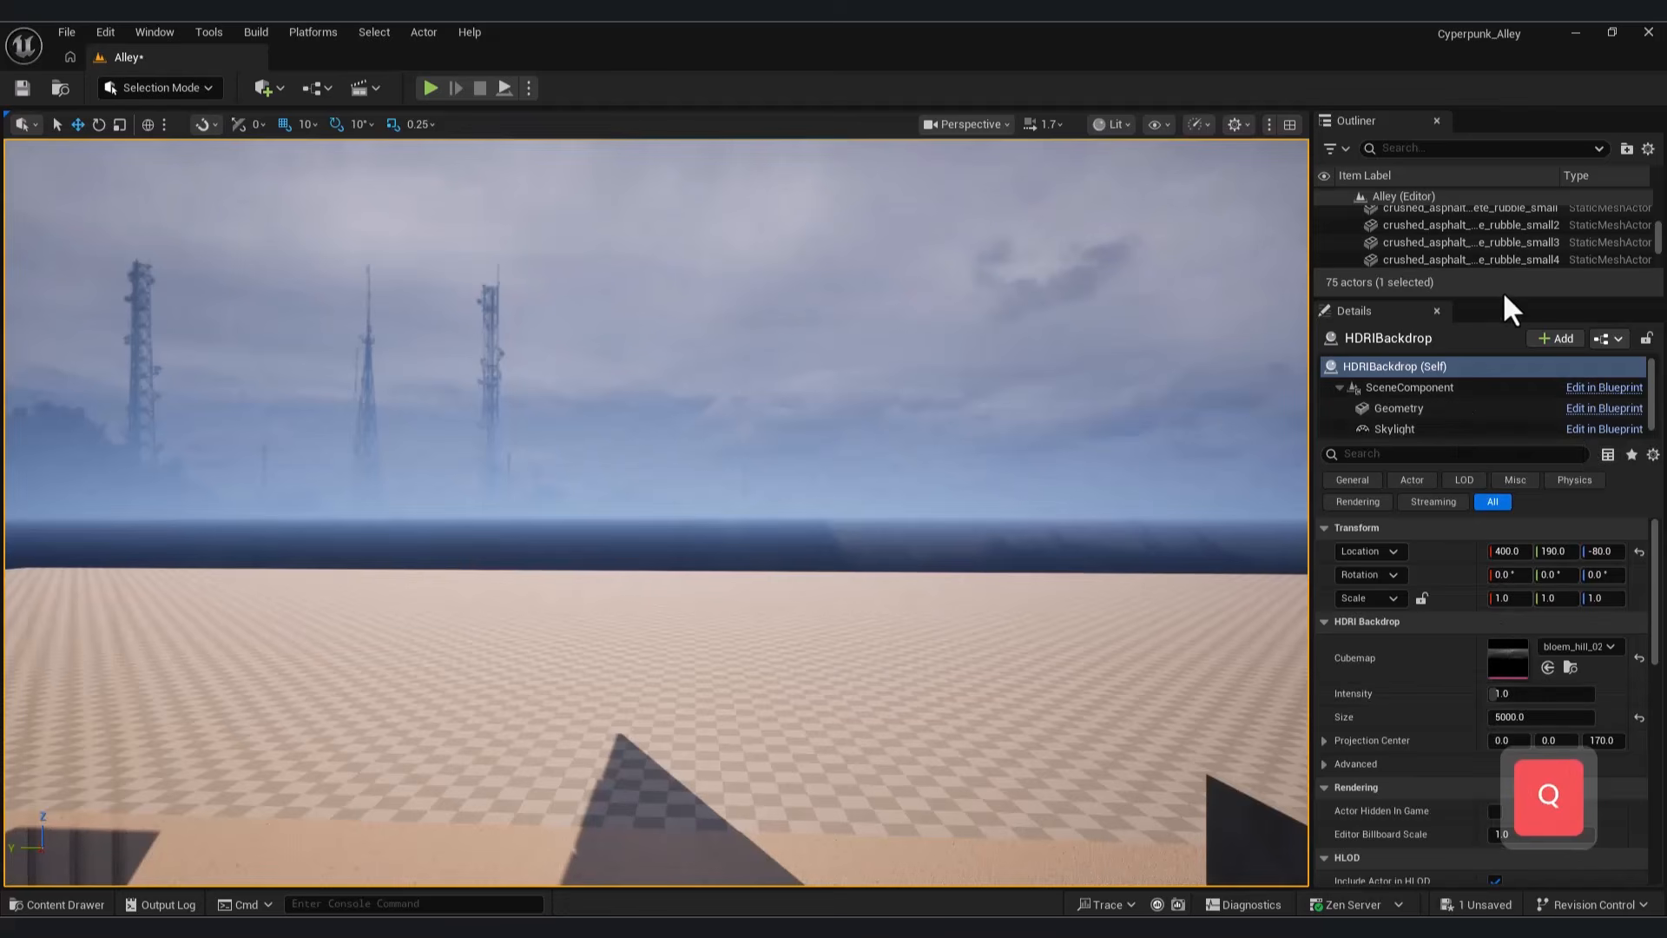
# Step: Set the DirectionalLight's intensity to 1.0 lux
pyautogui.moveTo(1504, 308); pyautogui.dragTo(1505, 578)
pyautogui.scroll(5, 1509, 415)
pyautogui.scroll(10, 1502, 391)
pyautogui.click(1432, 231)
pyautogui.scroll(-3, 1515, 833)
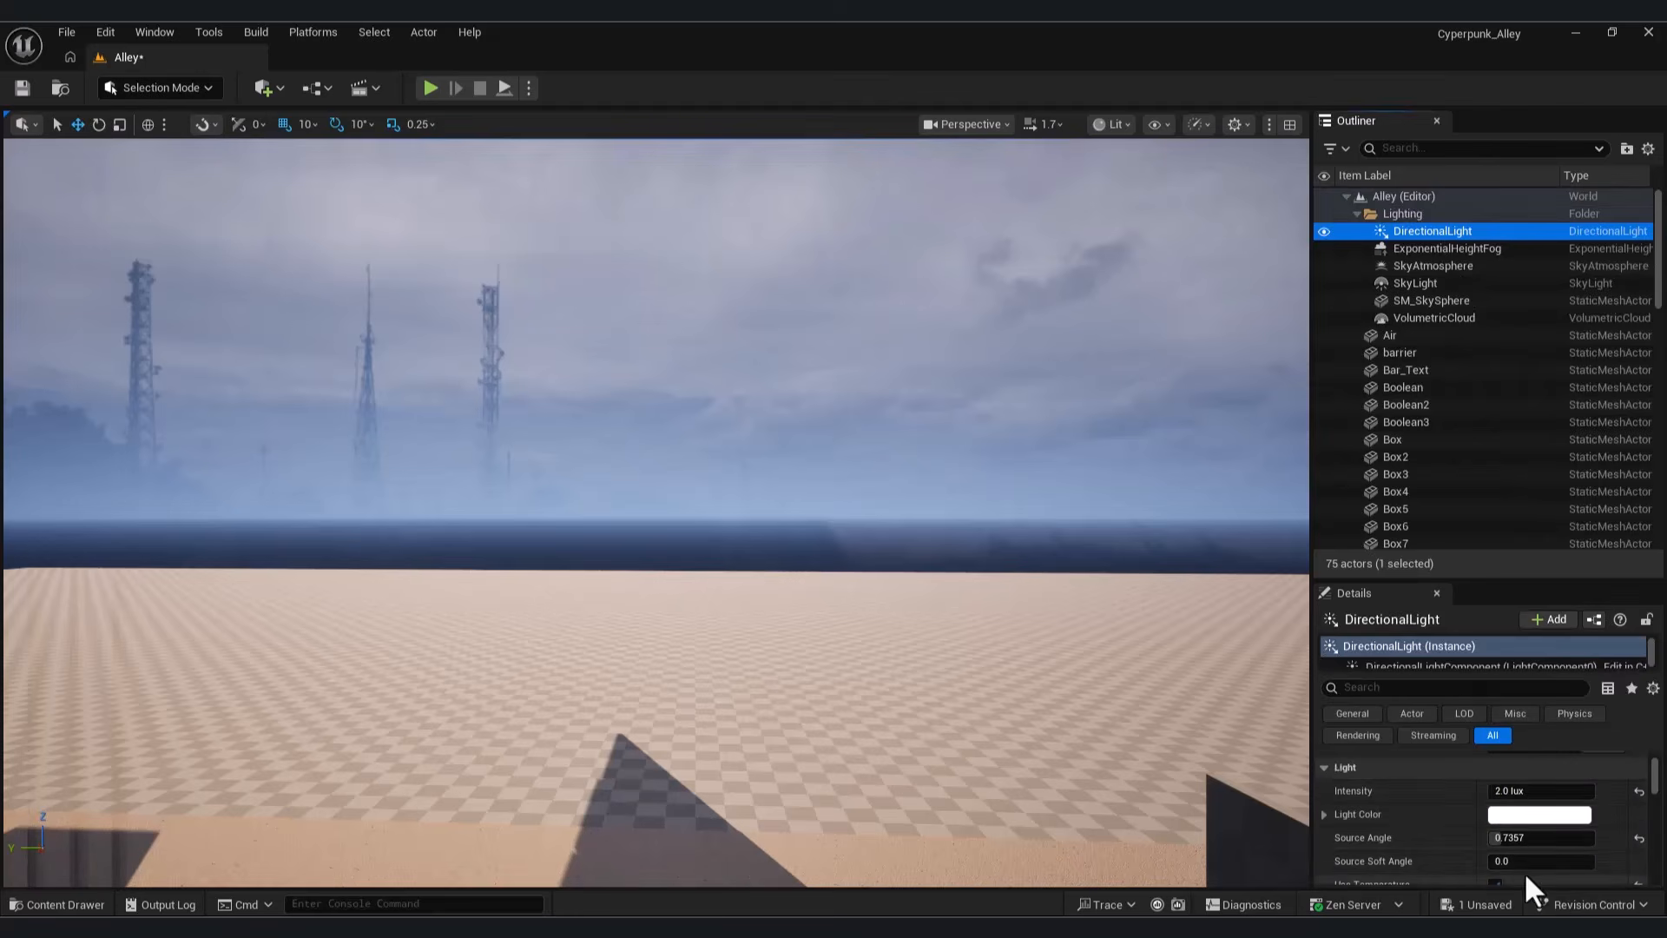
pyautogui.moveTo(1520, 797); pyautogui.dragTo(1517, 798)
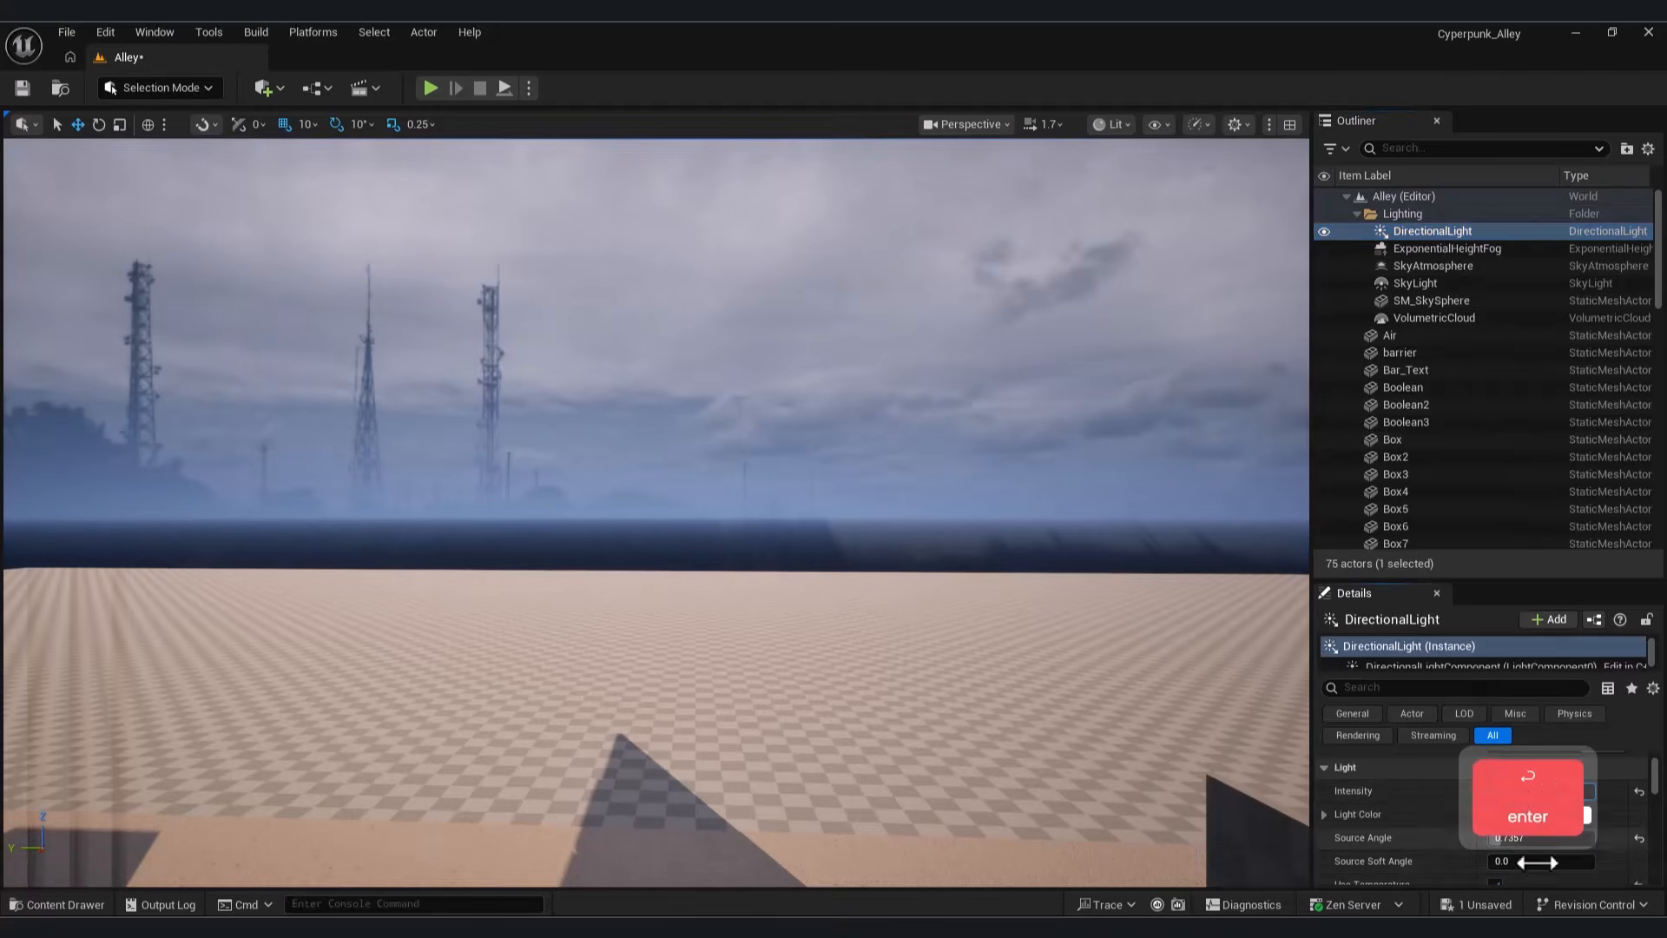
pyautogui.scroll(-1, 1654, 856)
pyautogui.press('f')
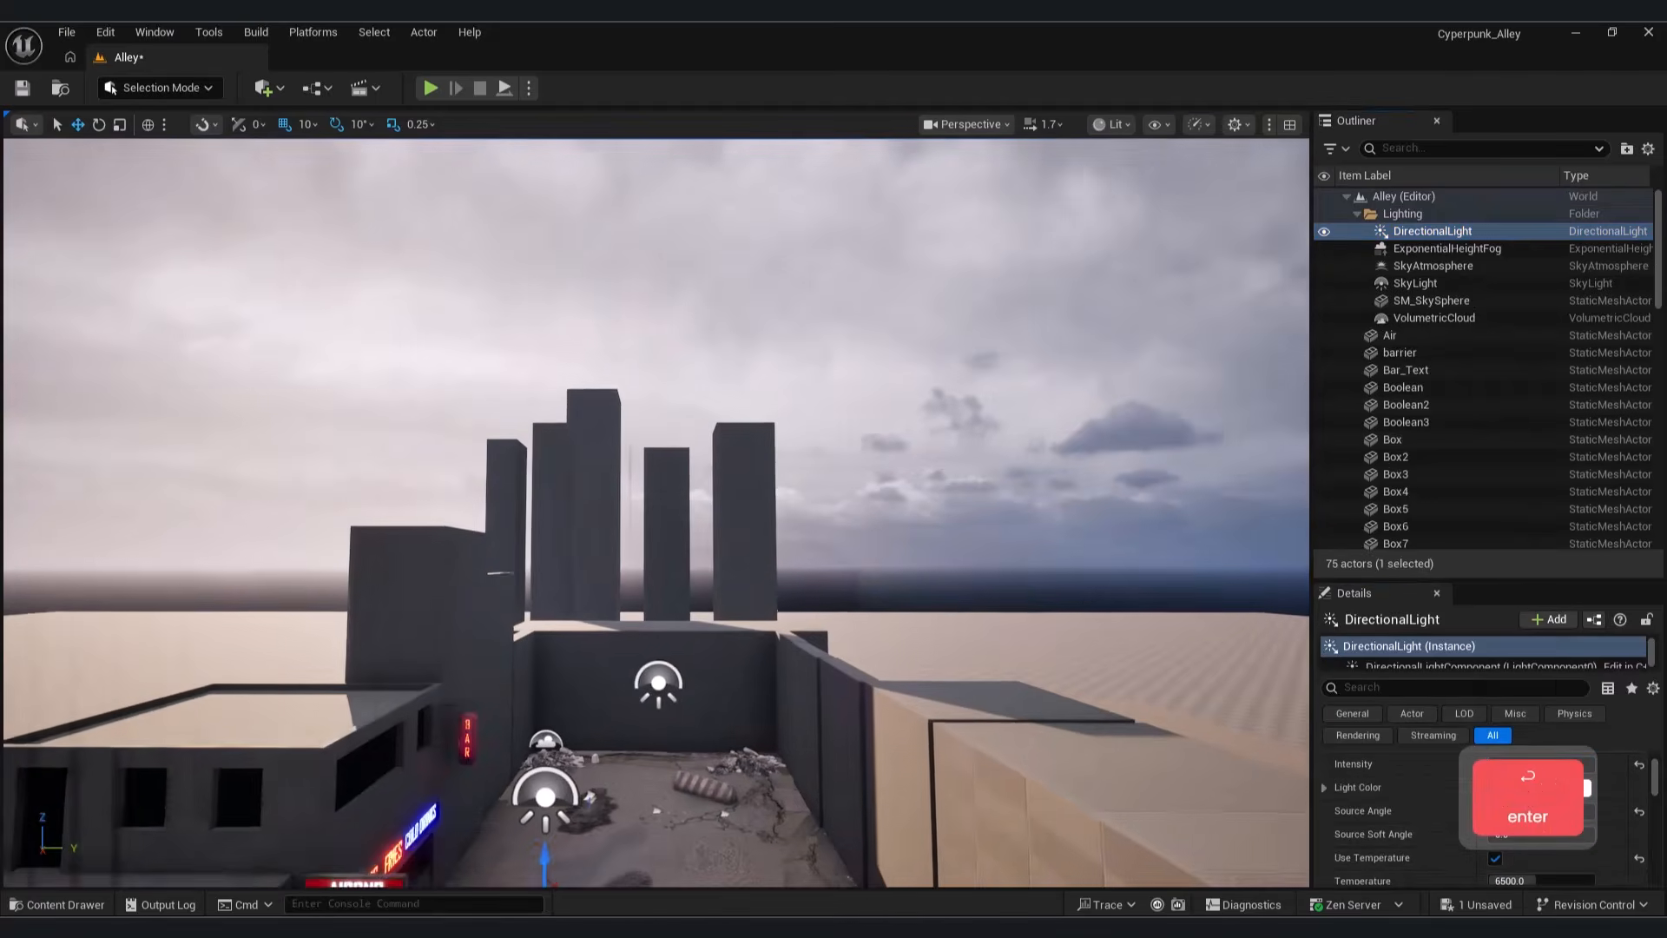
# Step: View the alley through the CineCameraActor and rotate the HDRIBackdrop to -29° about the Z axis
pyautogui.moveTo(655, 513); pyautogui.dragTo(542, 537, button='right')
pyautogui.click(1008, 124)
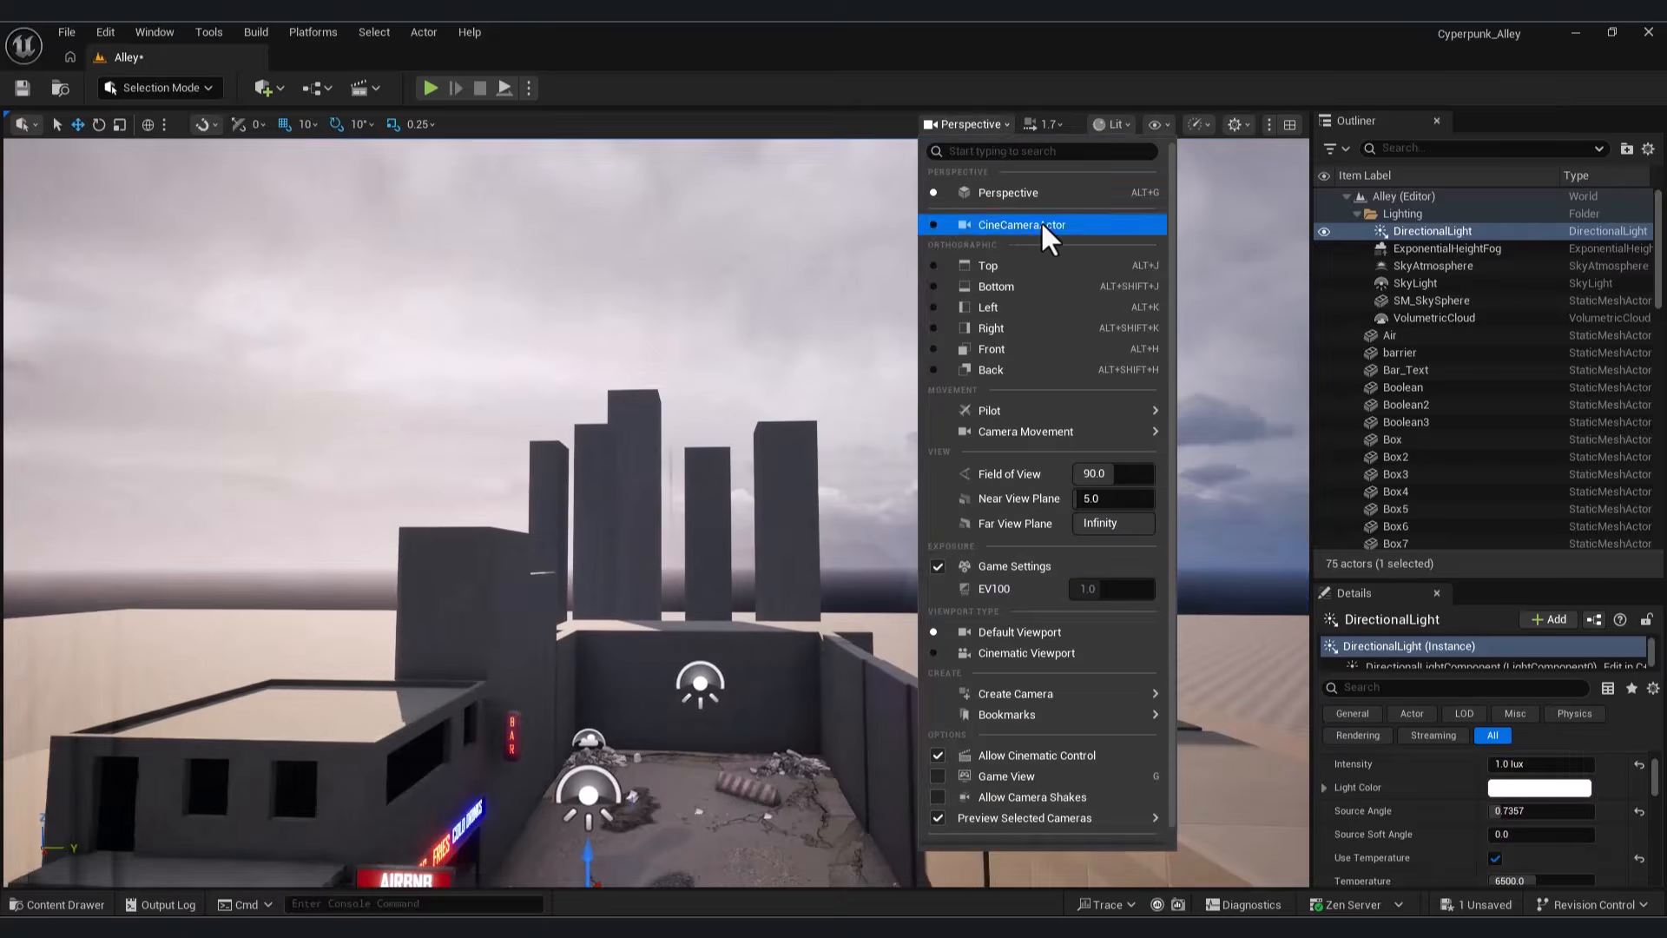
pyautogui.click(1042, 226)
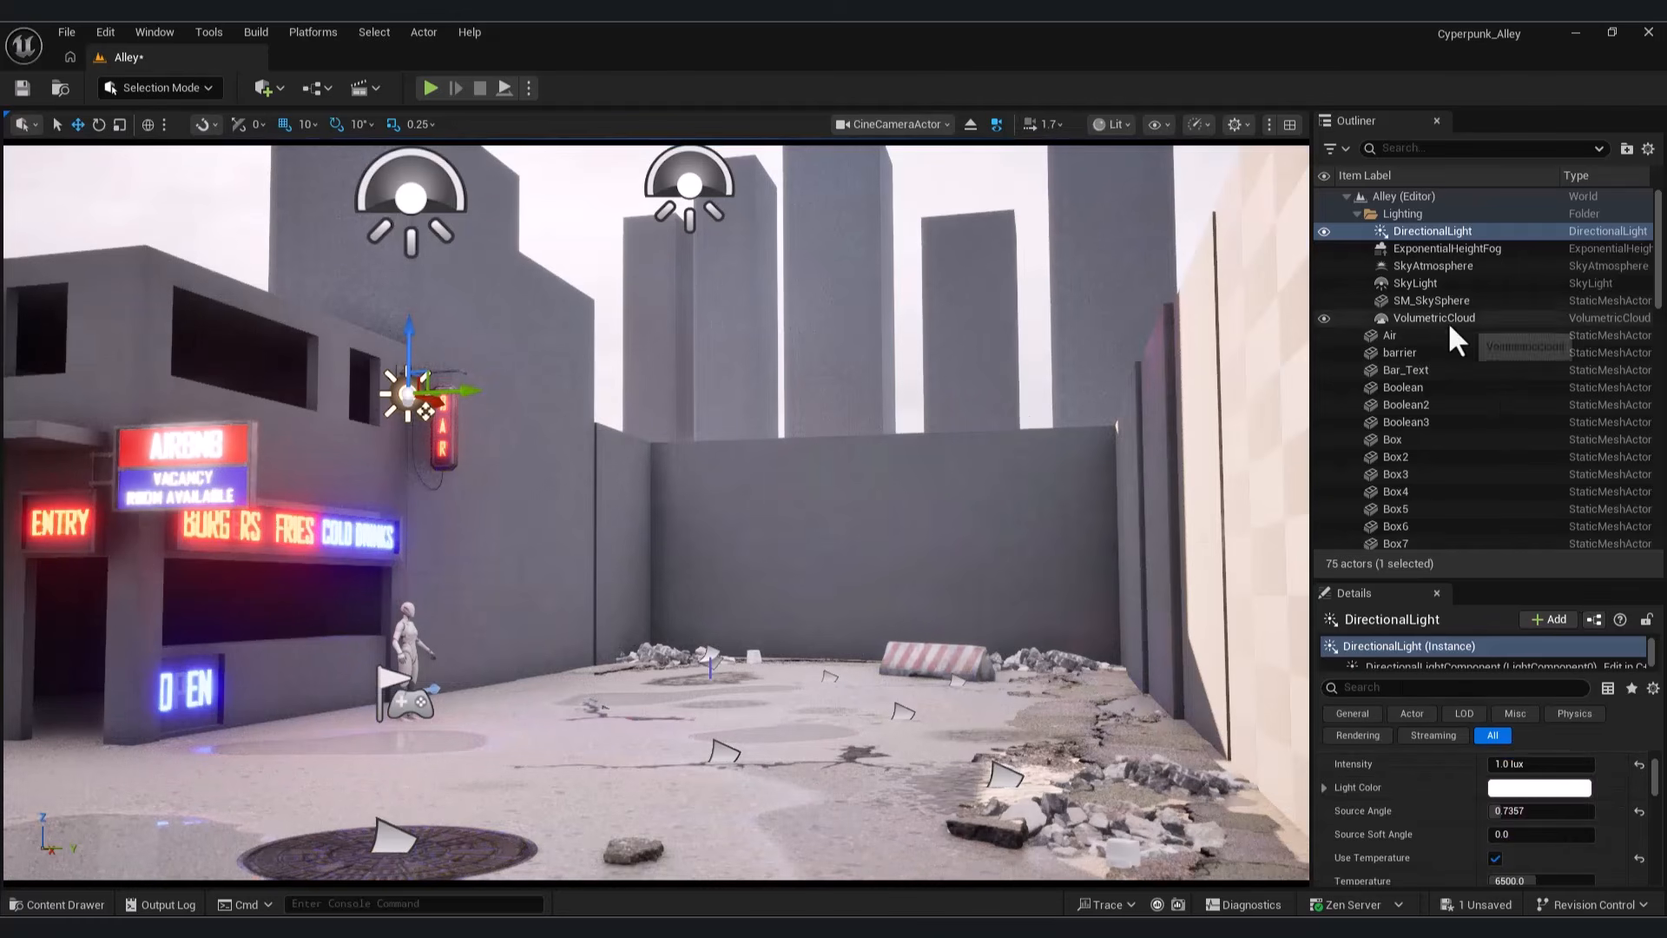
pyautogui.scroll(-10, 1480, 437)
pyautogui.click(1456, 415)
pyautogui.moveTo(1554, 579); pyautogui.dragTo(1554, 389)
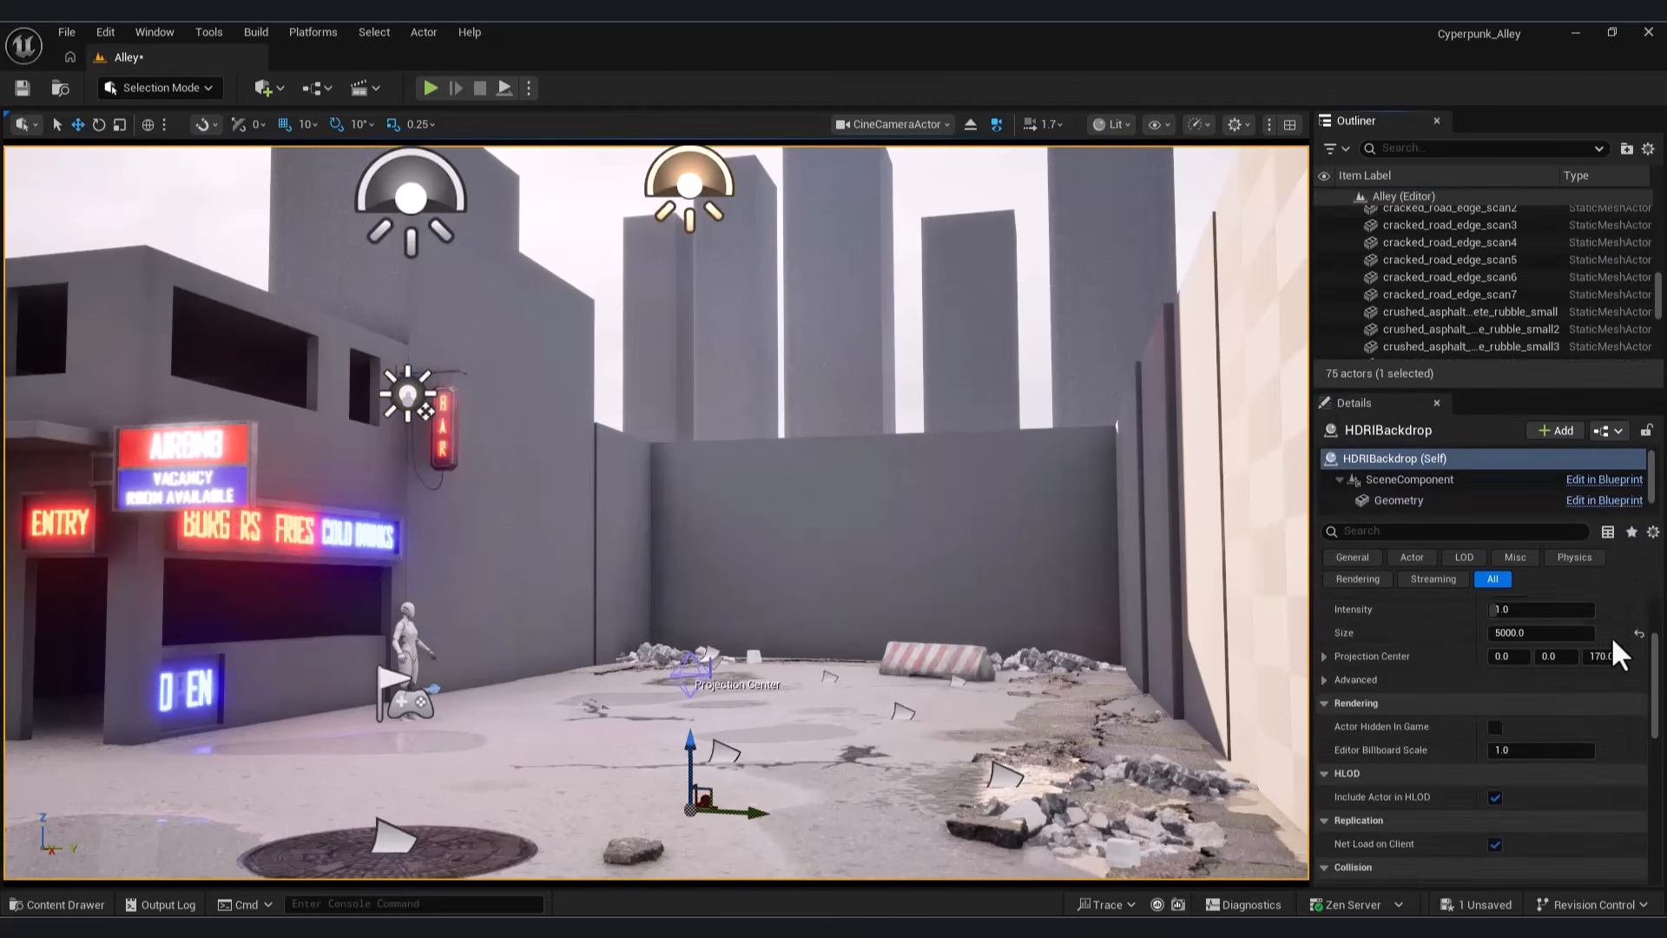
pyautogui.moveTo(1601, 657); pyautogui.dragTo(1591, 658)
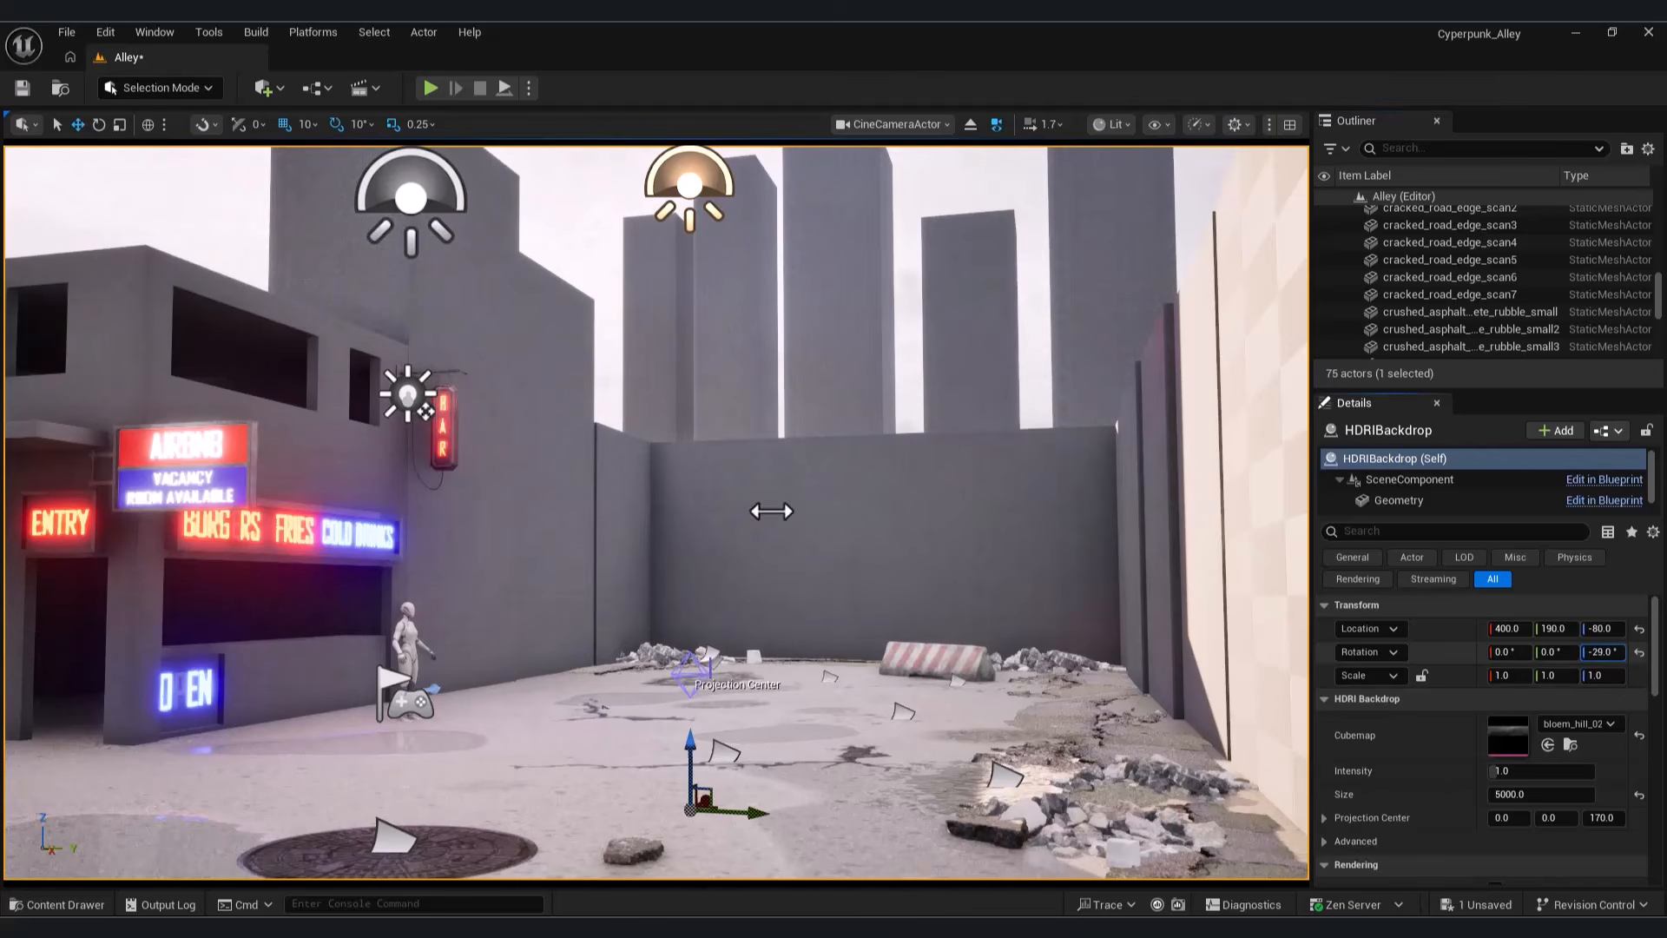
# Step: In the free perspective view, set the HDRIBackdrop Skylight's Source Type to SLS Specified Cubemap and assign the bloem_hill_02 cubemap
pyautogui.click(944, 125)
pyautogui.click(932, 191)
pyautogui.moveTo(890, 431)
pyautogui.mouseDown(button='right')
pyautogui.moveTo(855, 467)
pyautogui.moveTo(869, 382)
pyautogui.moveTo(894, 460)
pyautogui.mouseUp(button='right')
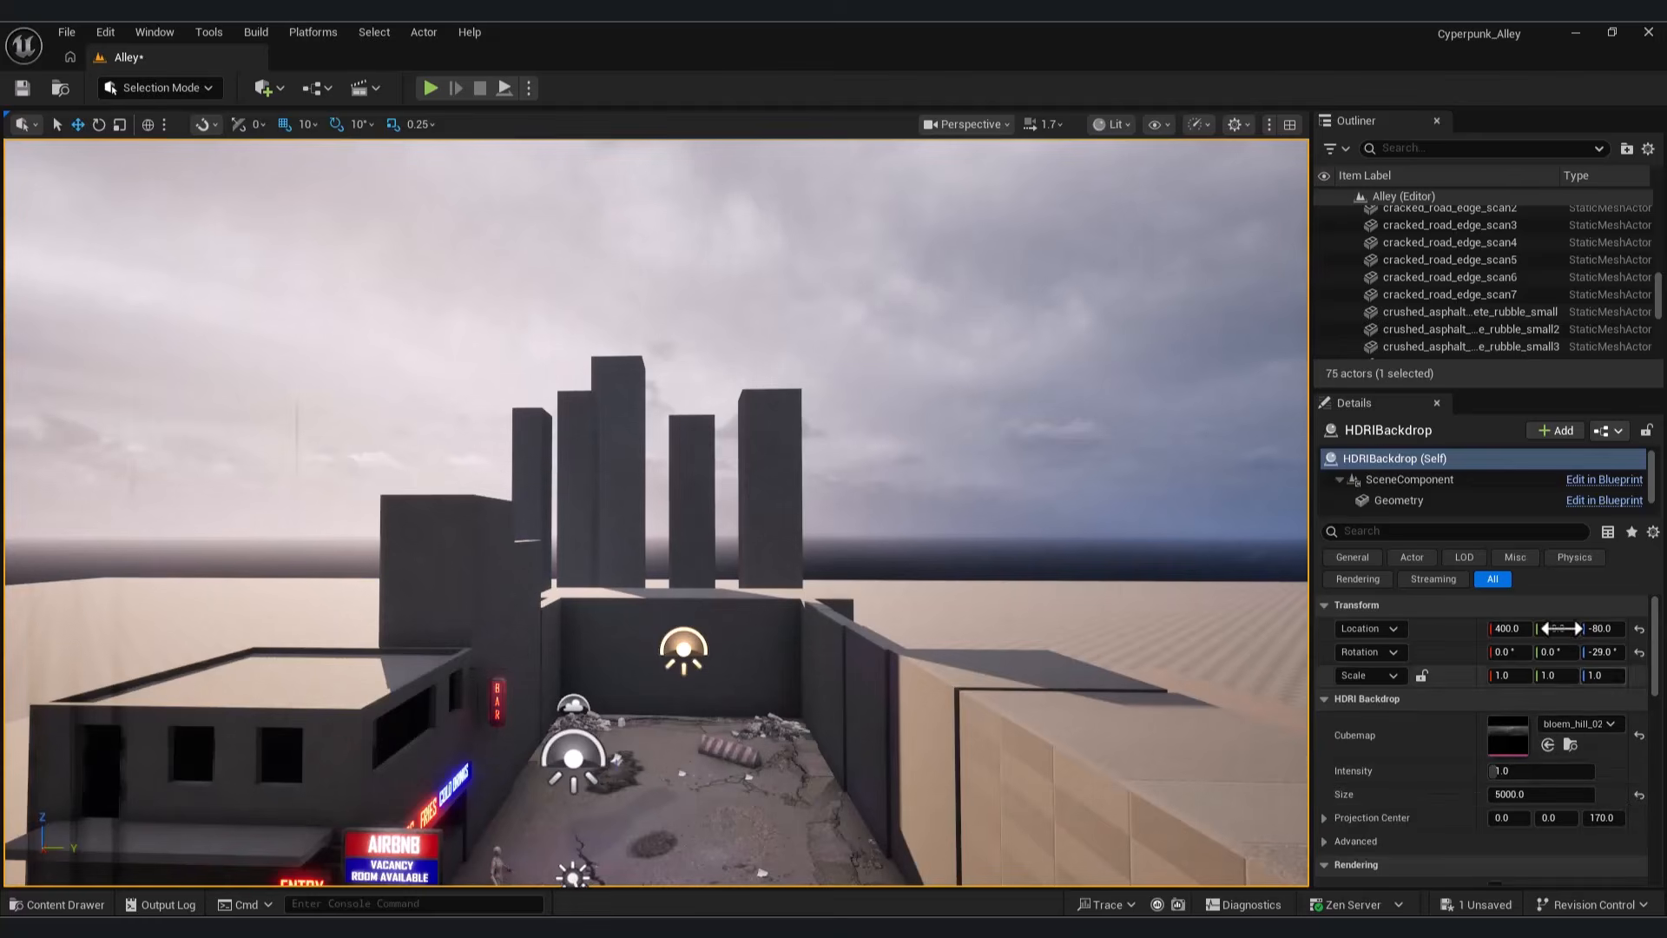
pyautogui.scroll(-1, 1437, 499)
pyautogui.click(1413, 497)
pyautogui.click(1514, 747)
pyautogui.click(1520, 781)
pyautogui.hotkey('ctrl', 'space')
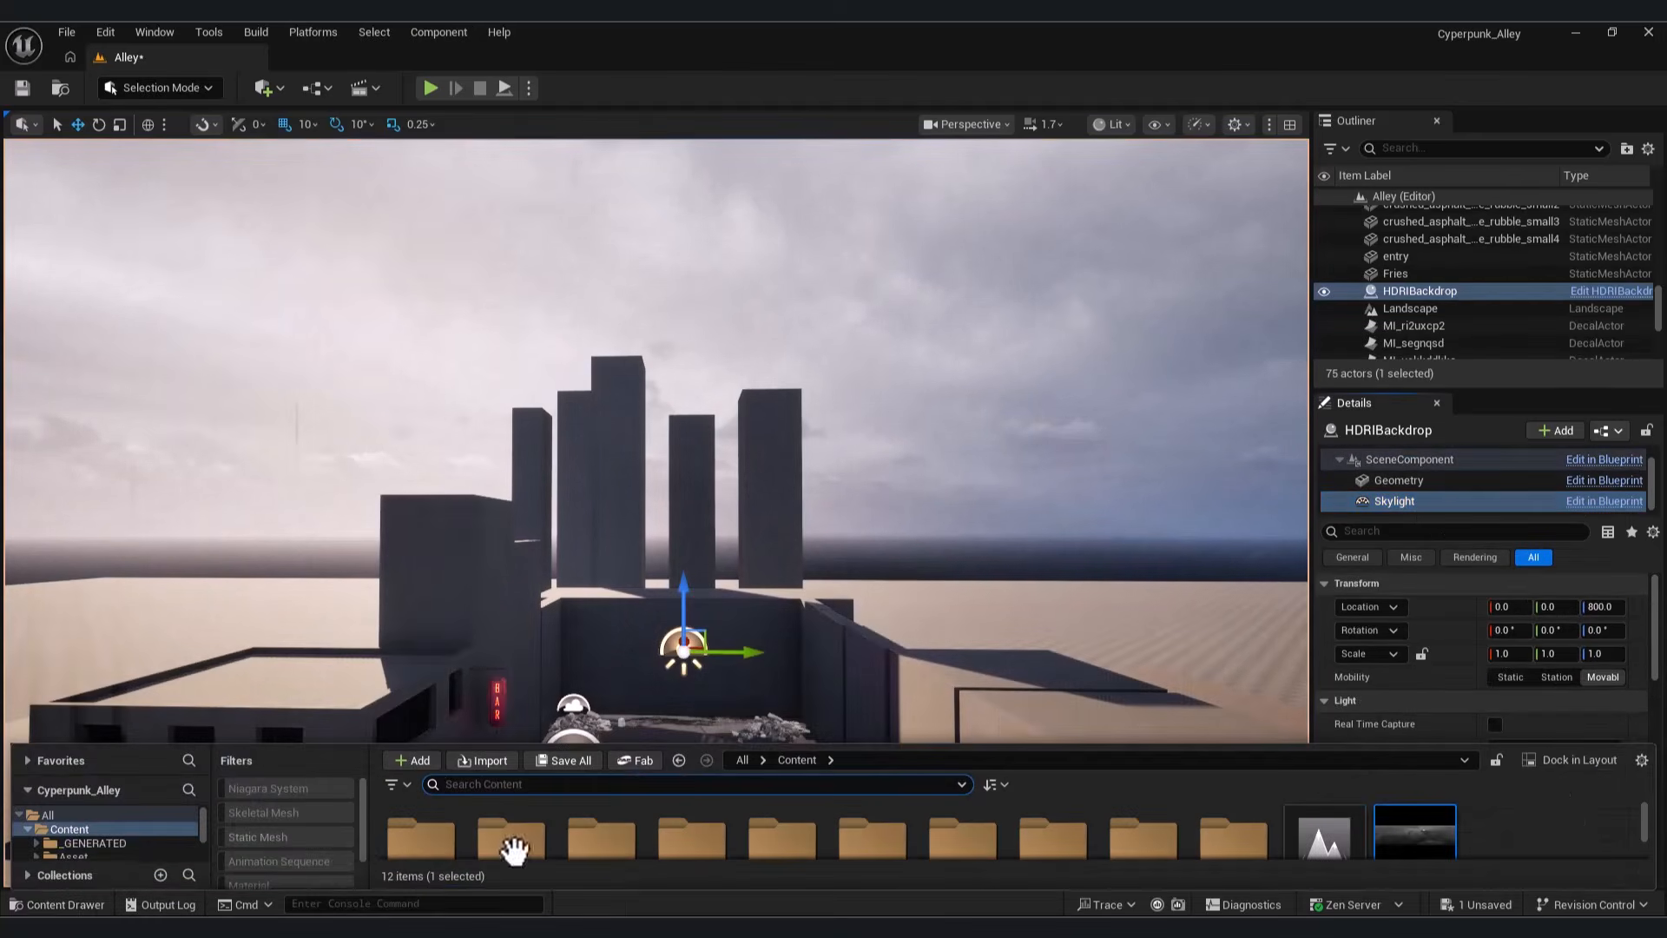
pyautogui.click(26, 904)
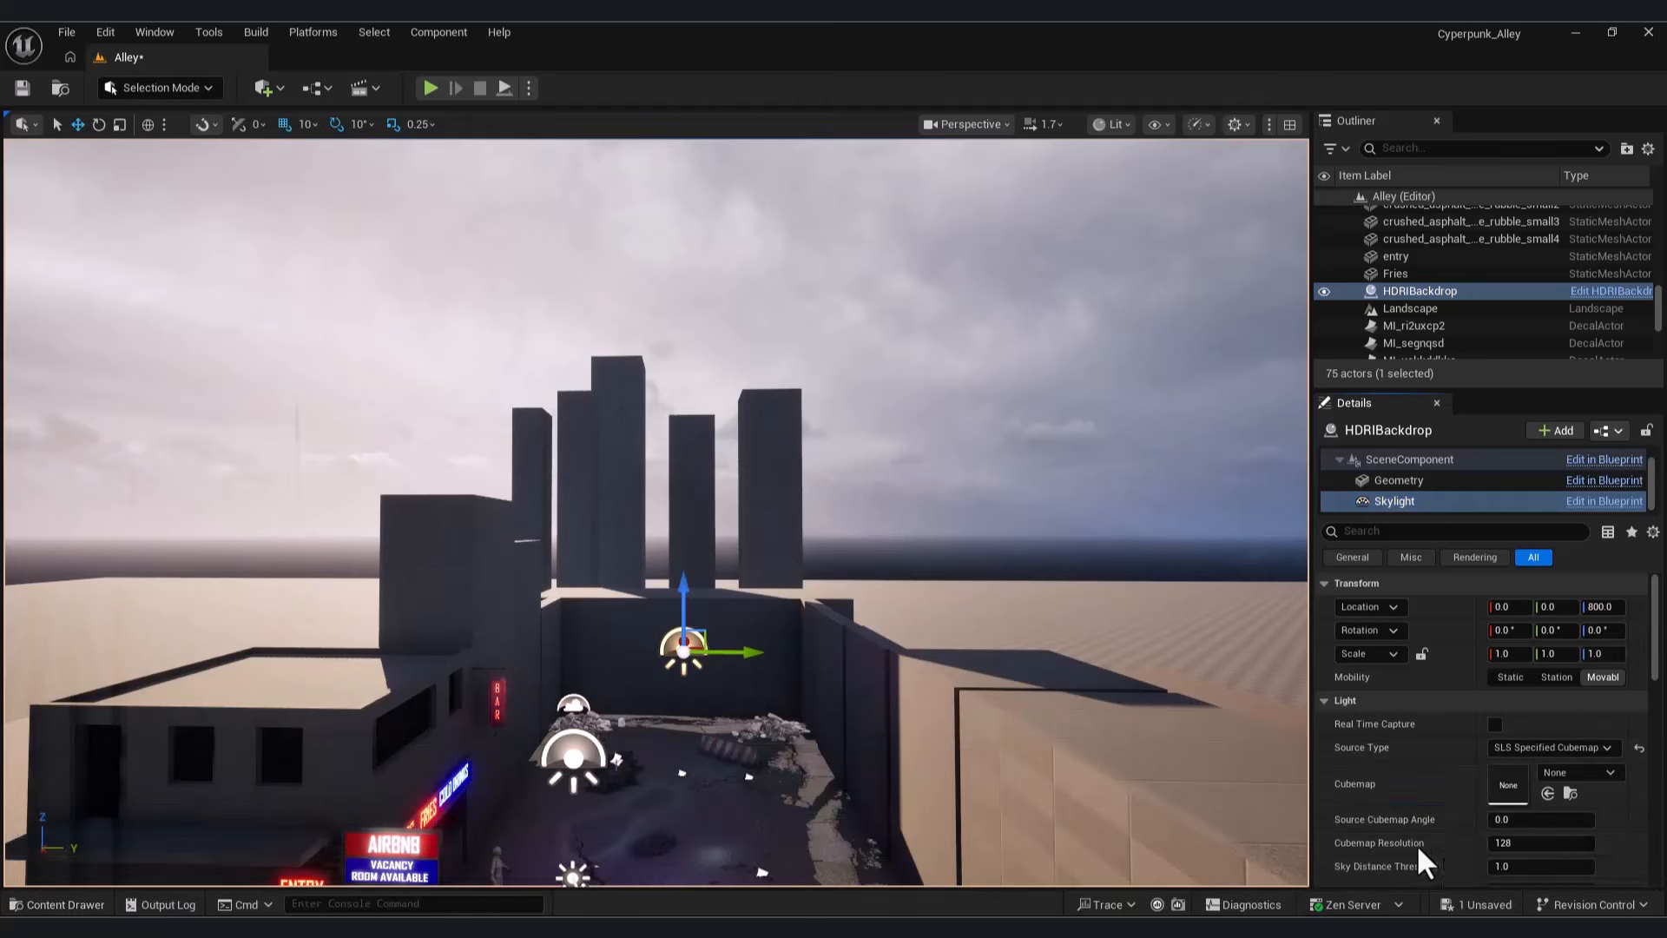
pyautogui.click(1548, 794)
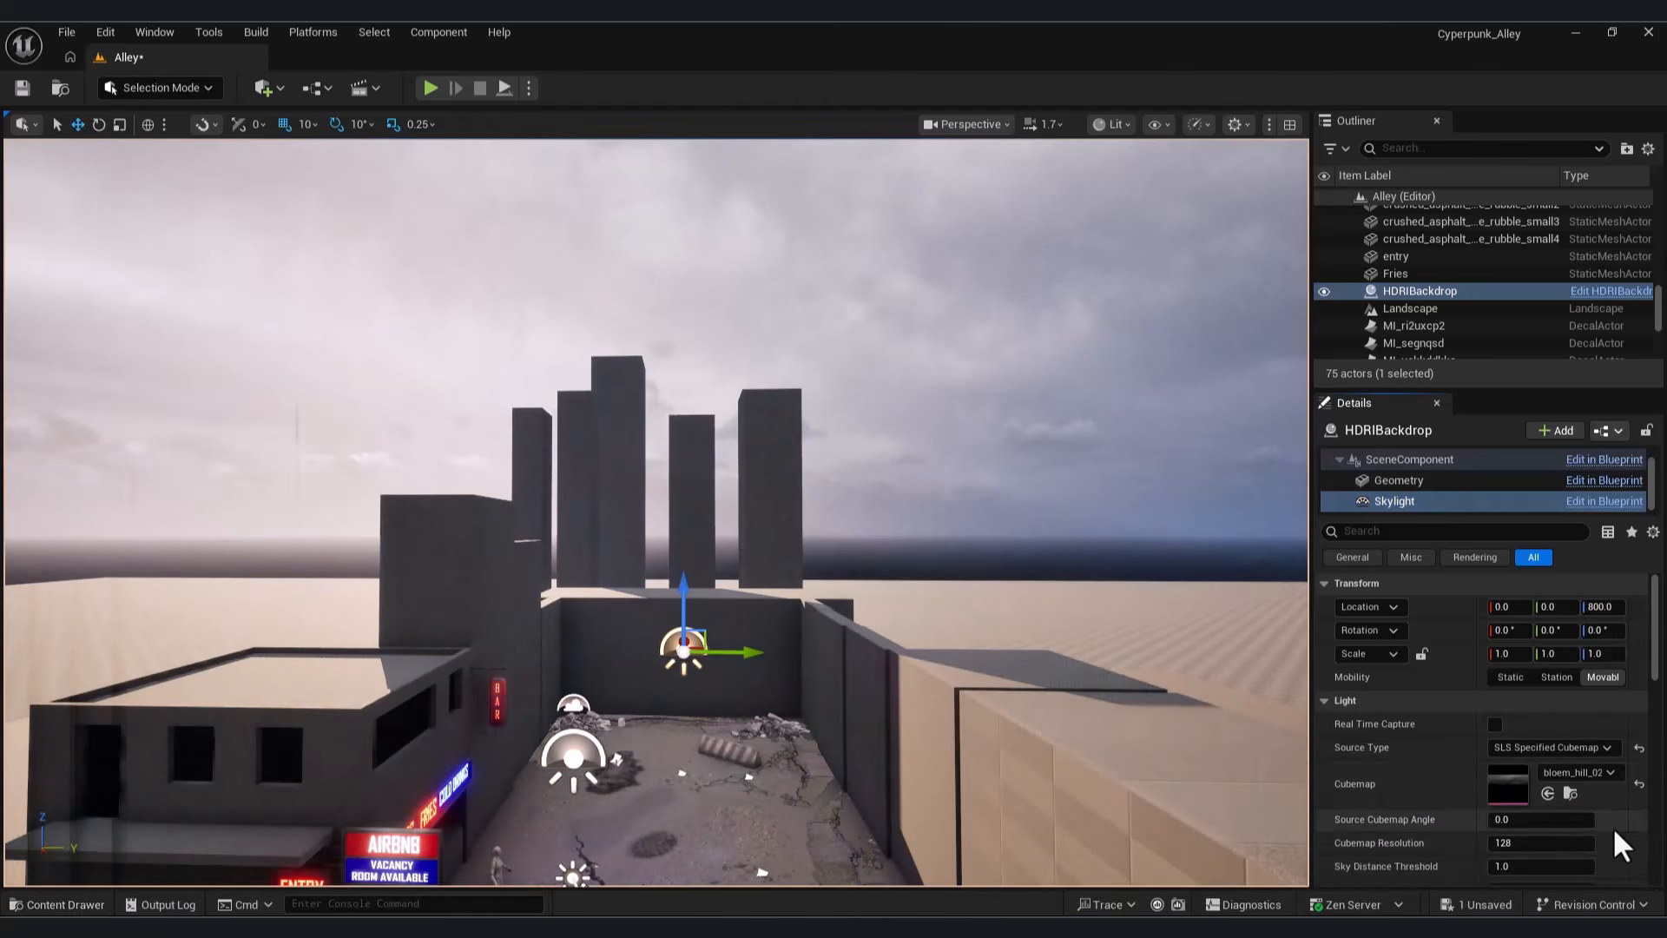
# Step: Set the backdrop Skylight's intensity to 0.2 and check the alley through the CineCameraActor
pyautogui.scroll(-1, 1611, 829)
pyautogui.click(1528, 833)
pyautogui.write('0.2')
pyautogui.press('Return')
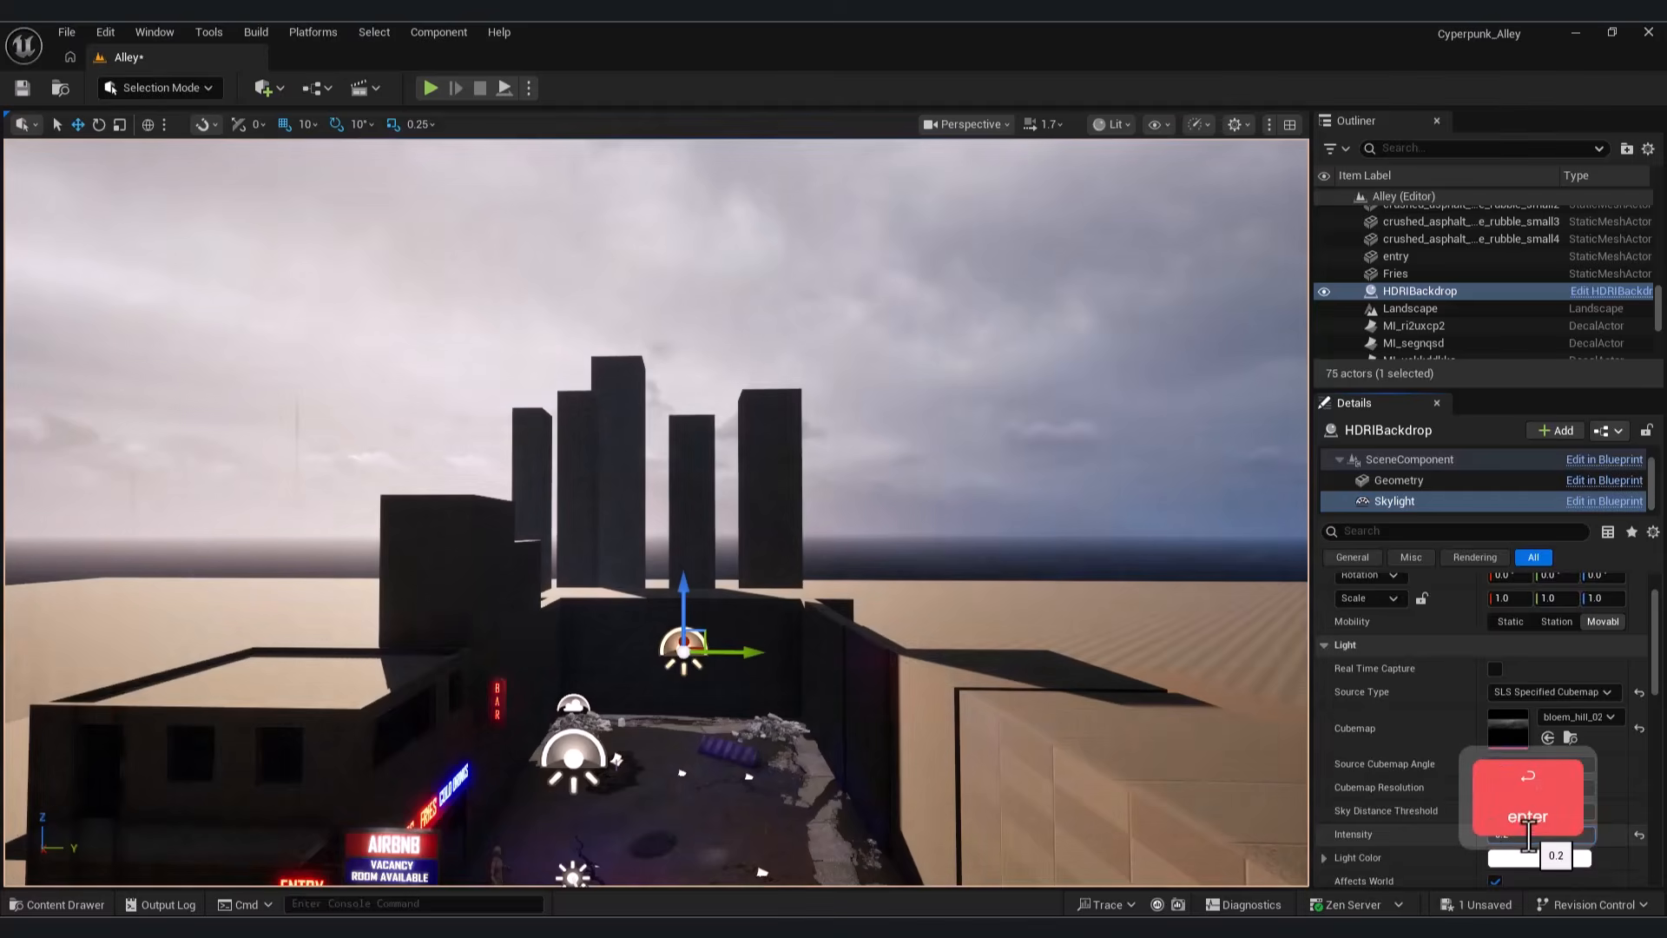
pyautogui.click(966, 124)
pyautogui.click(1029, 223)
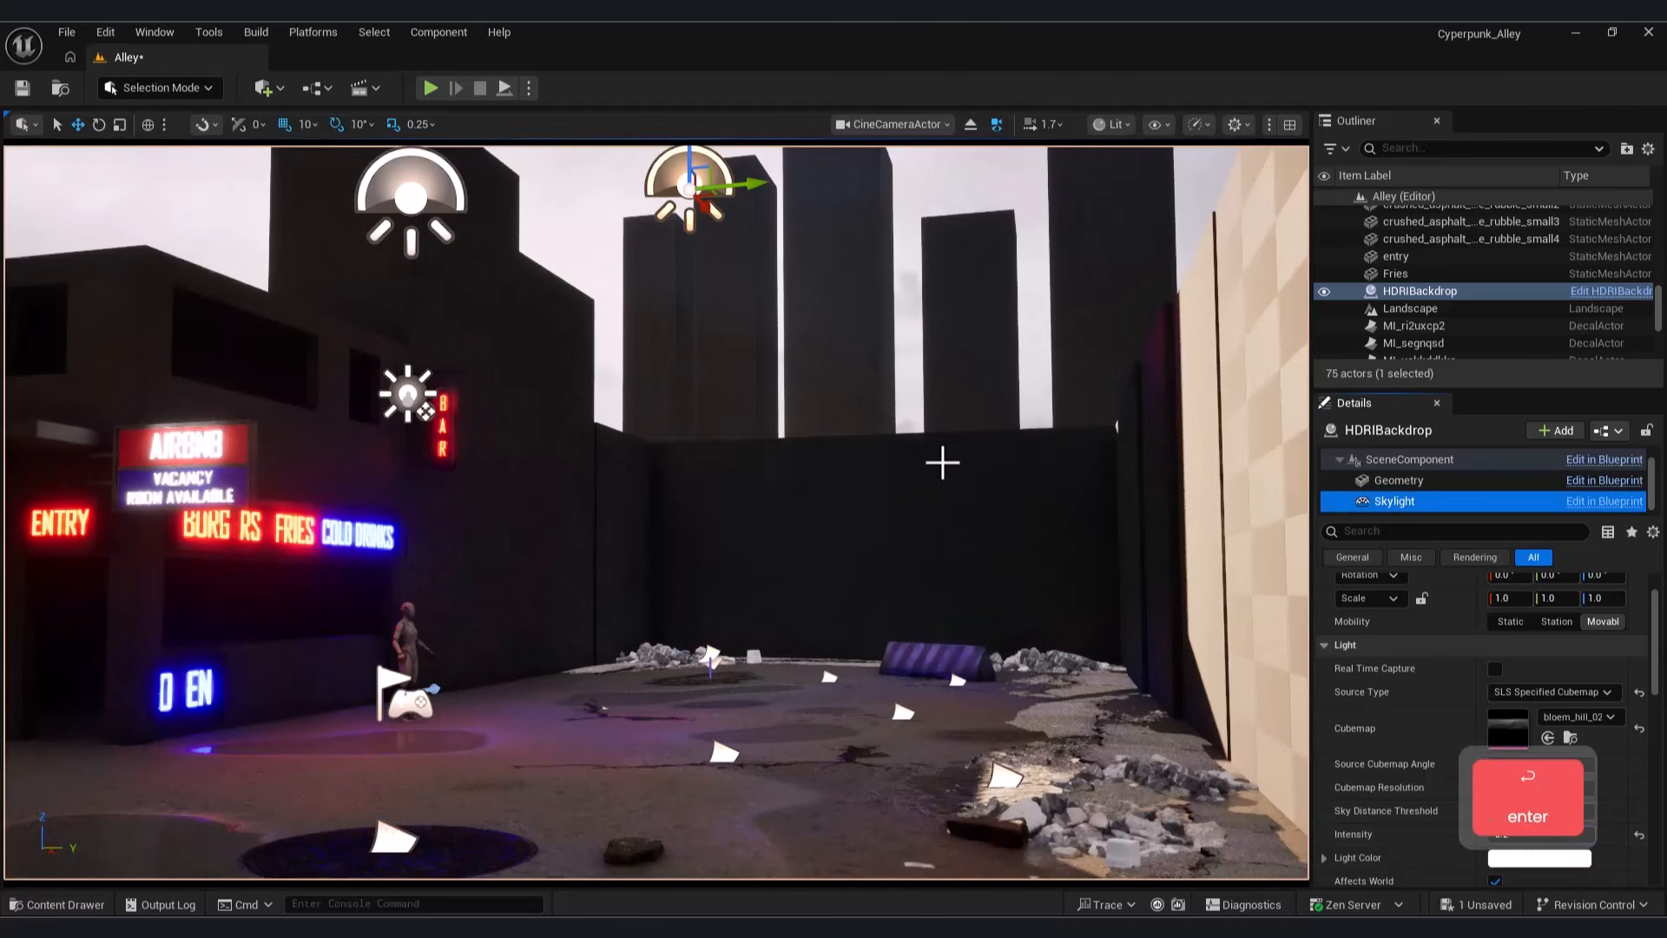
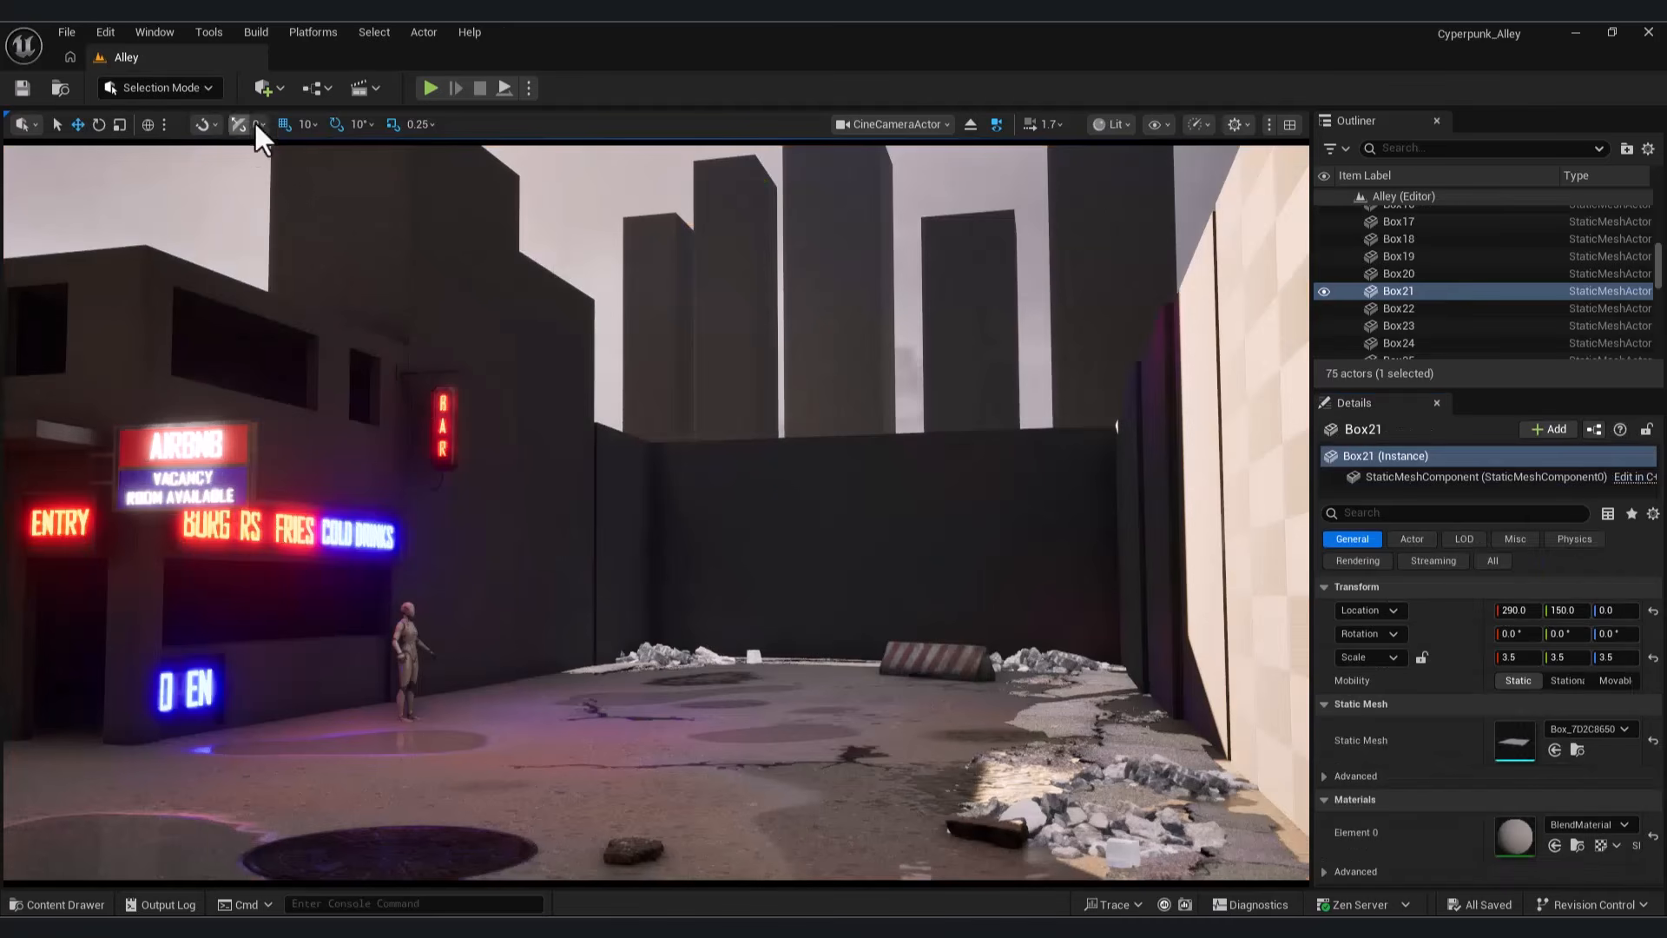
# Step: Add a Post Process Volume to the alley and enable its Infinite Extent (Unbound) setting
pyautogui.click(265, 87)
pyautogui.write('post')
pyautogui.moveTo(365, 154); pyautogui.dragTo(784, 701)
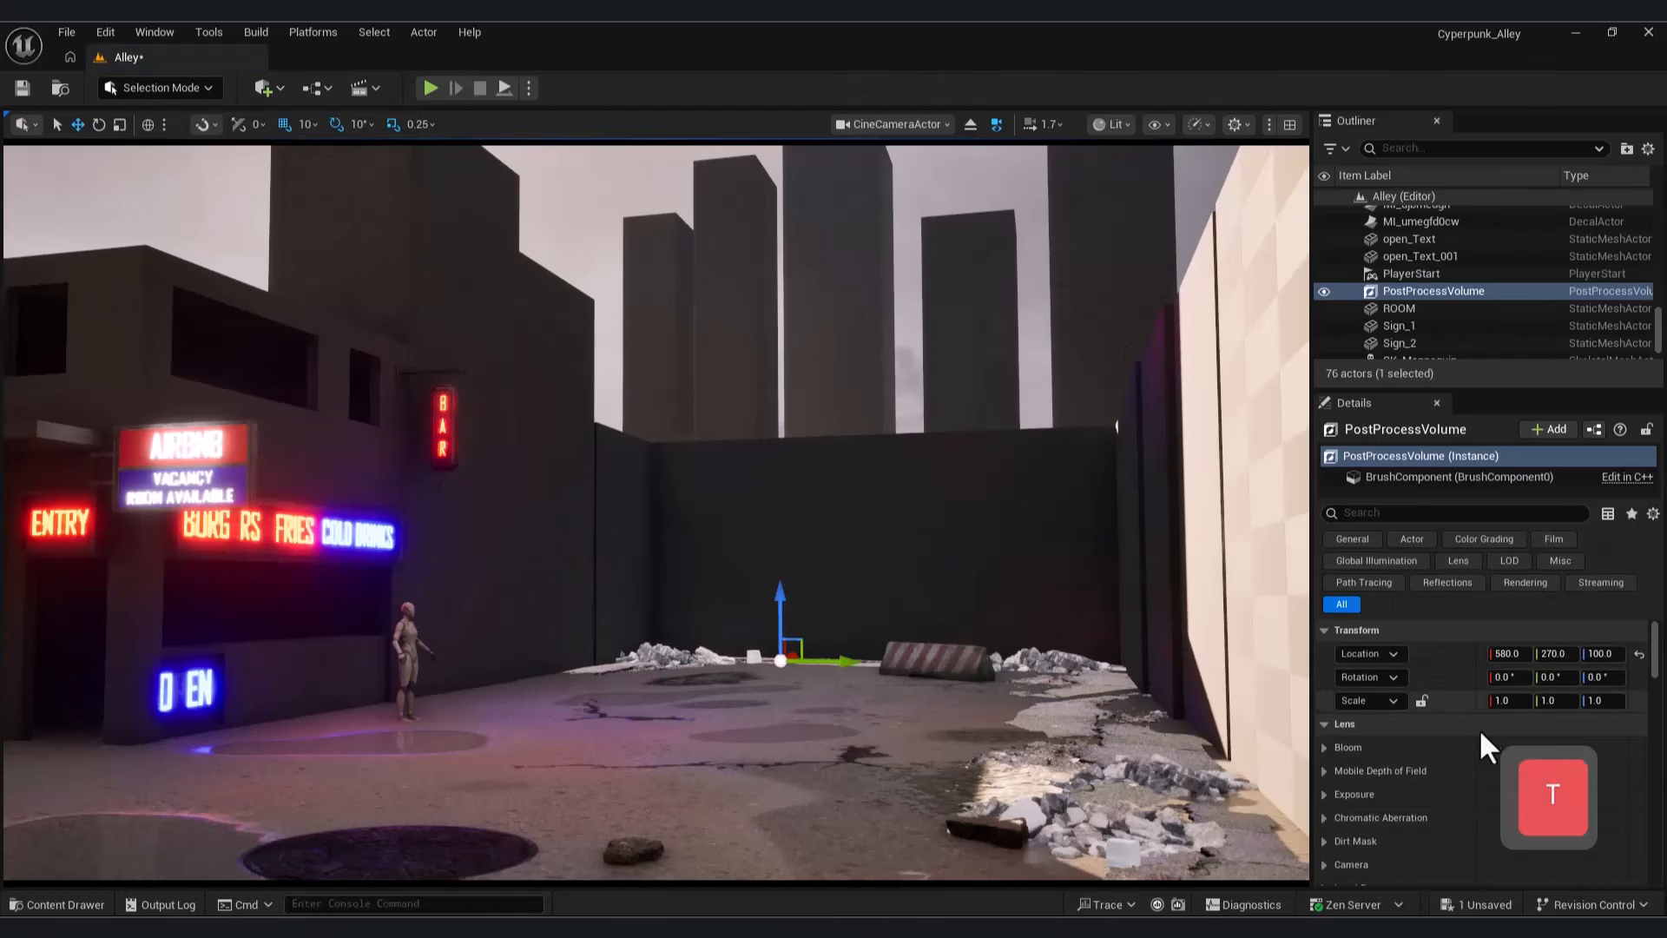
pyautogui.write('inf')
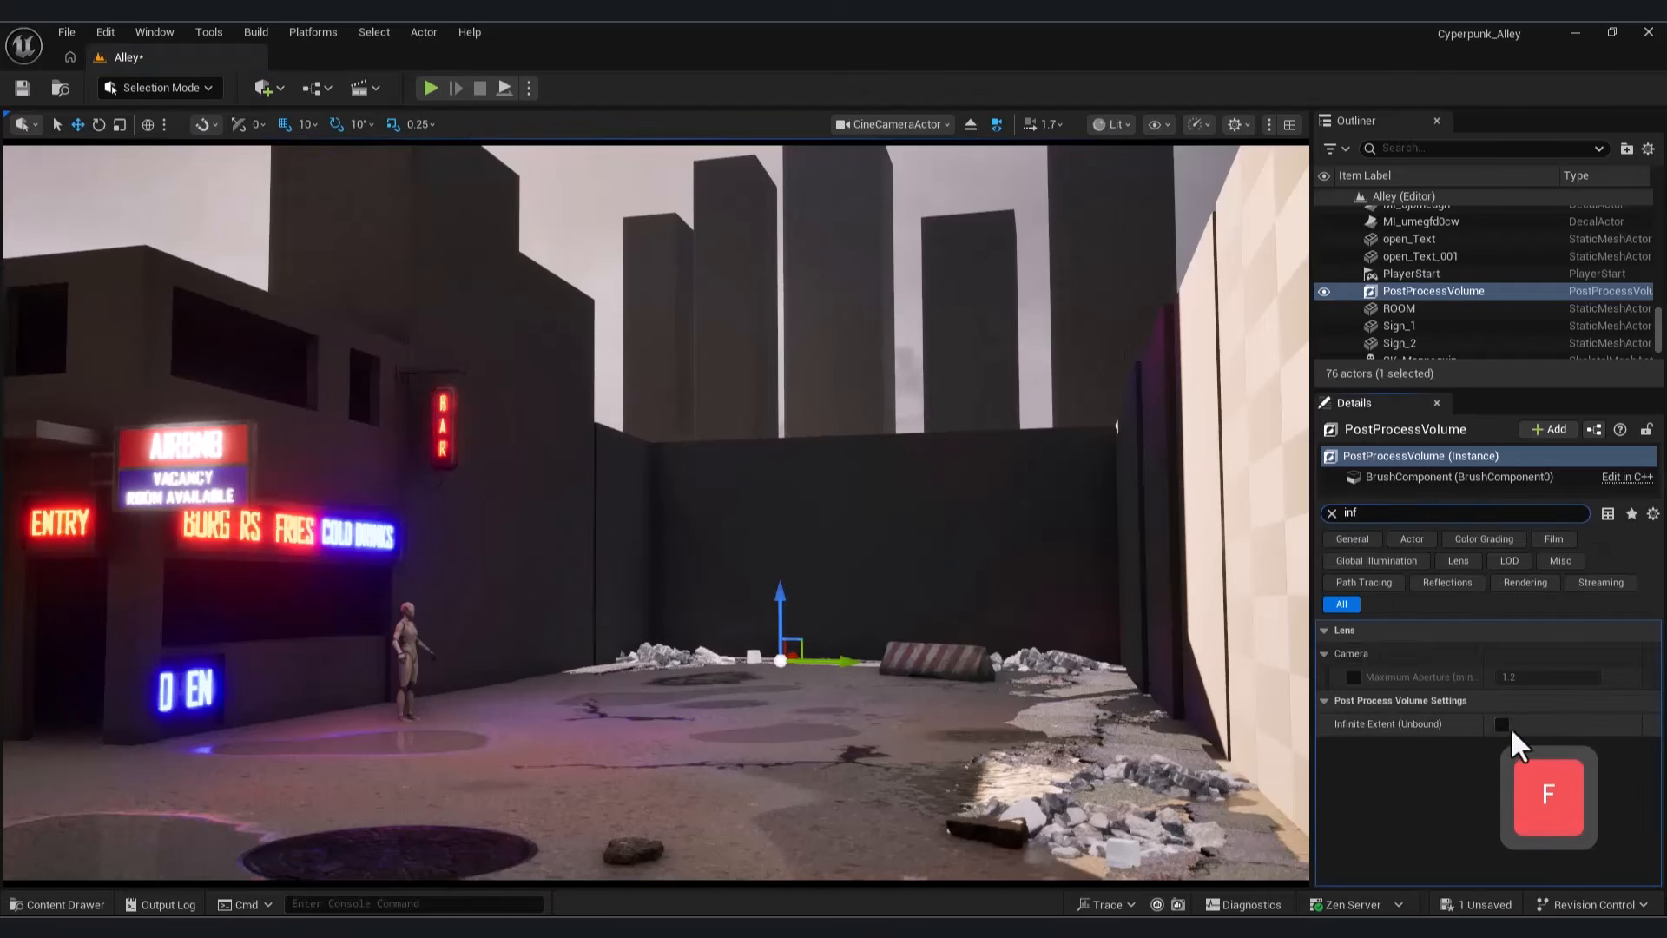
# Step: Set the Post Process Volume's Metering Mode to Manual and its Exposure Compensation to 12
pyautogui.click(1331, 512)
pyautogui.write('exp')
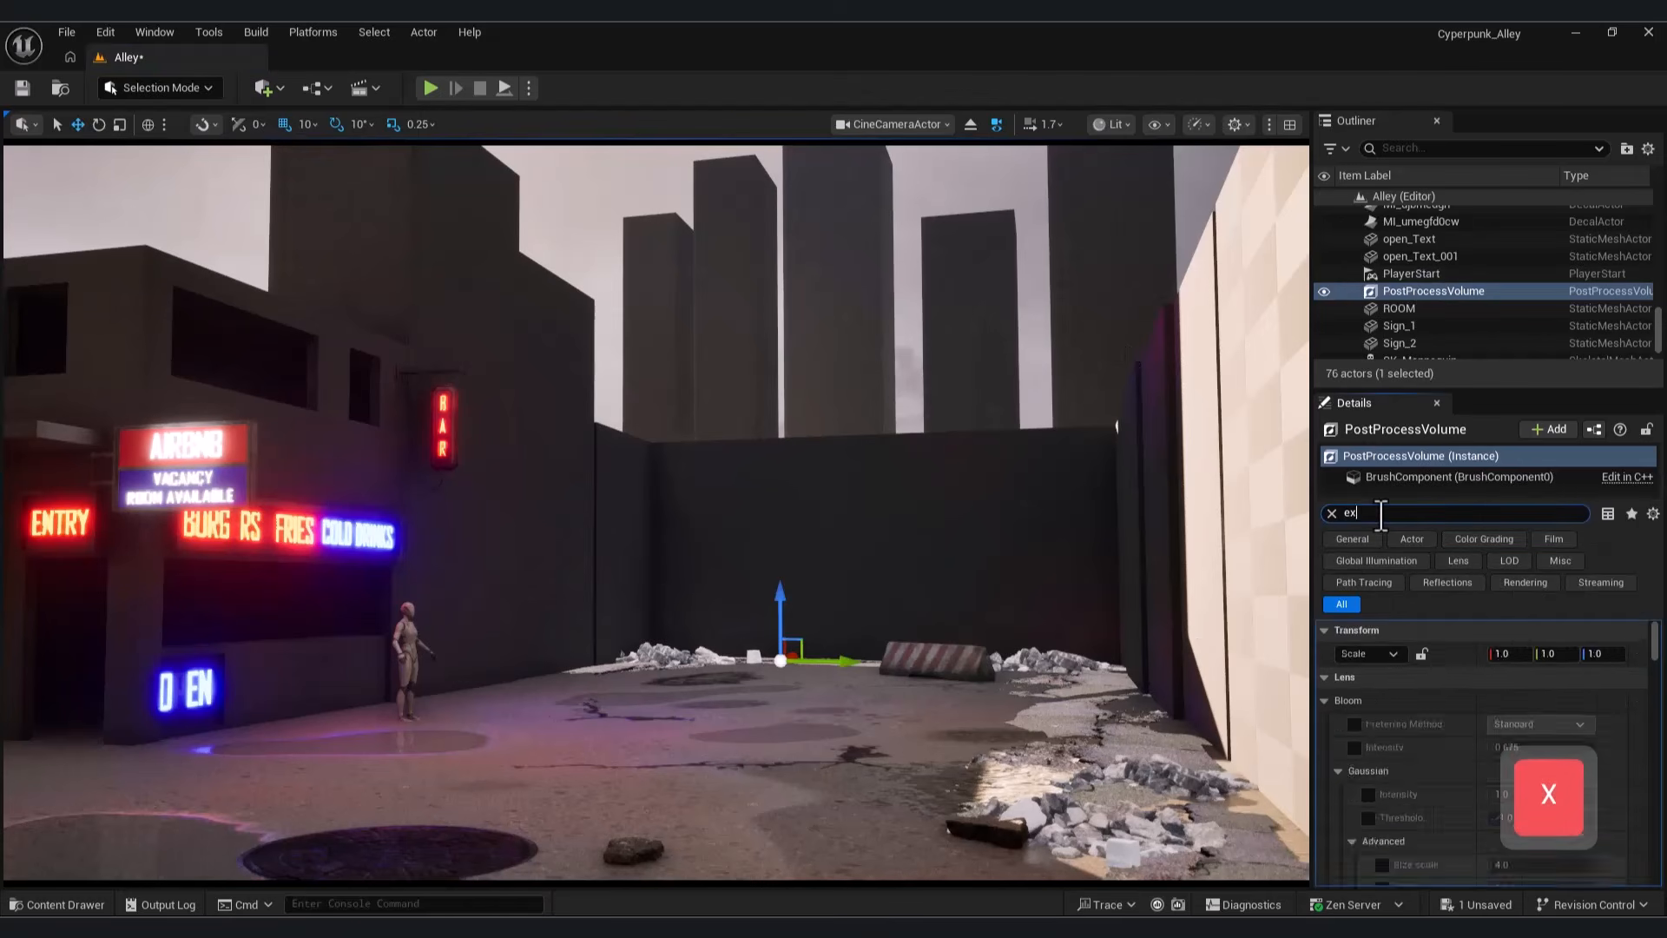
pyautogui.click(1354, 677)
pyautogui.click(1556, 676)
pyautogui.click(1532, 729)
pyautogui.click(1354, 700)
pyautogui.click(1541, 700)
pyautogui.write('12')
pyautogui.press('Return')
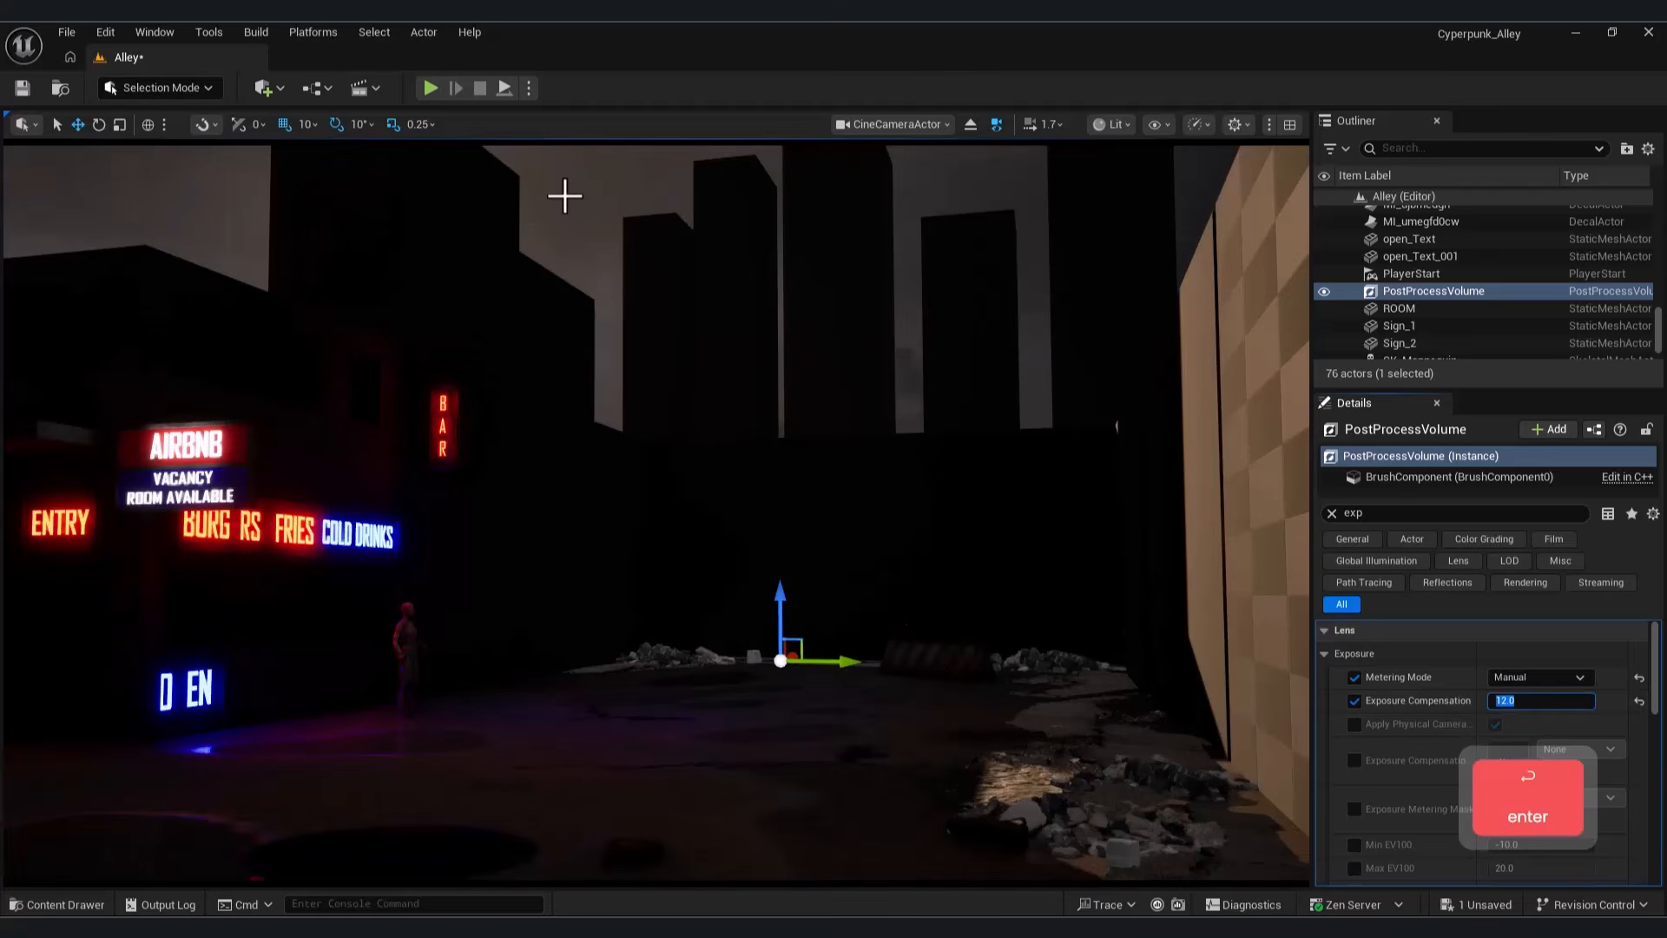
# Step: Set the DirectionalLight's Z rotation to -177° and raise its intensity, ending in the CineCameraActor view
pyautogui.click(624, 282)
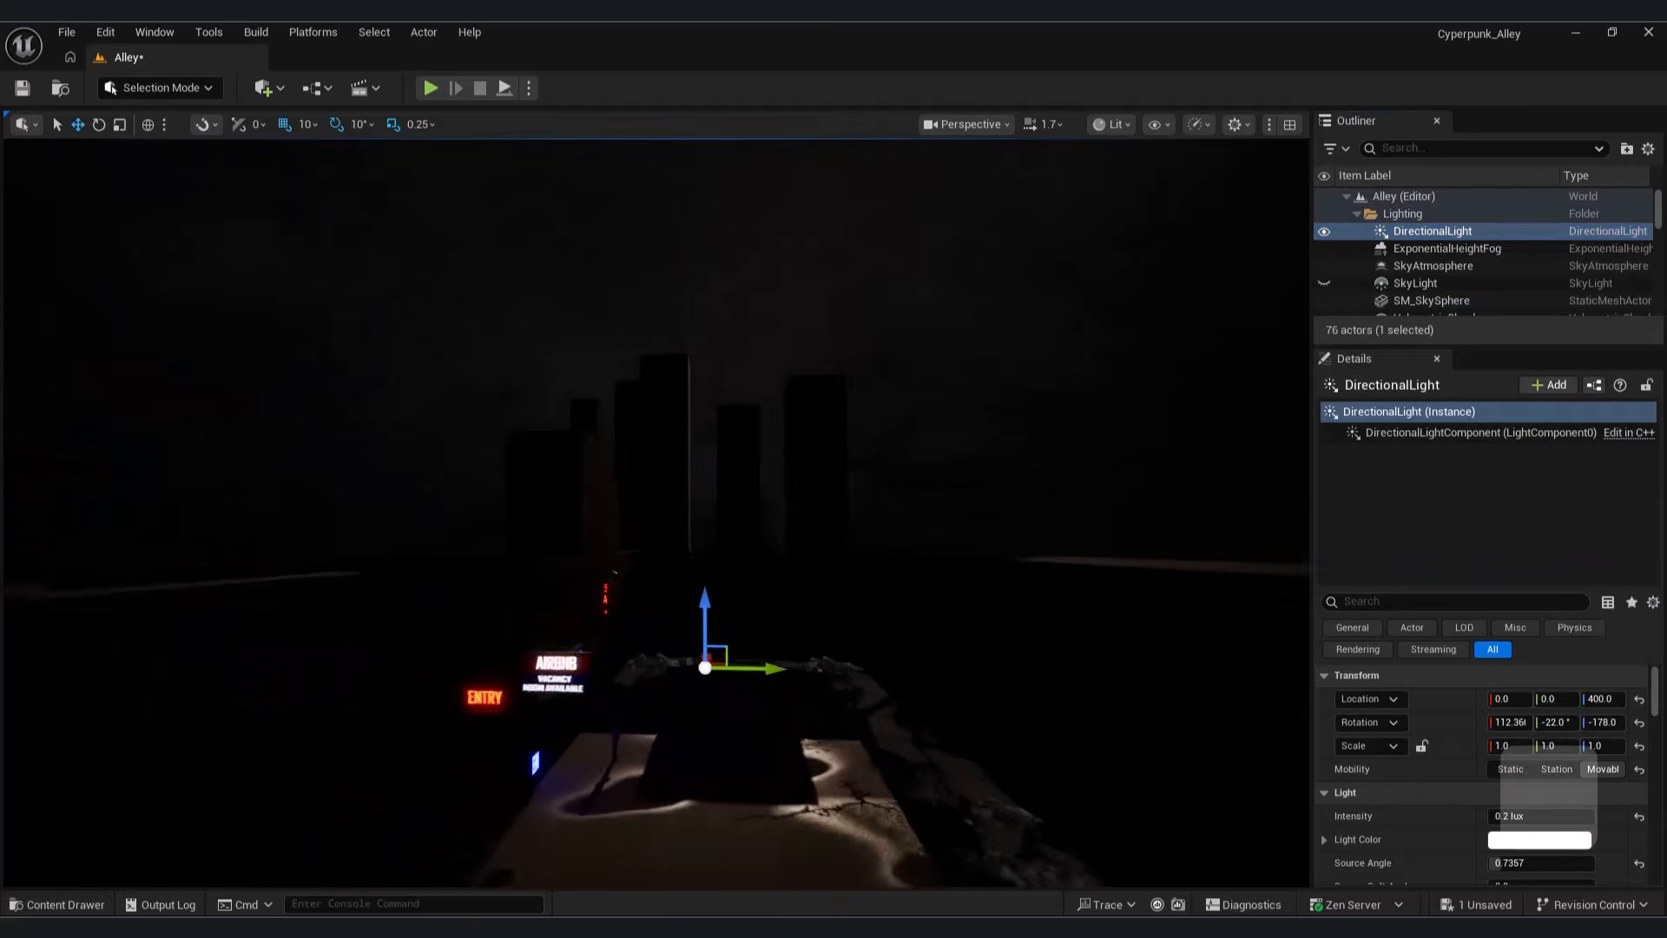
pyautogui.press('w')
pyautogui.moveTo(1612, 726); pyautogui.dragTo(1608, 726)
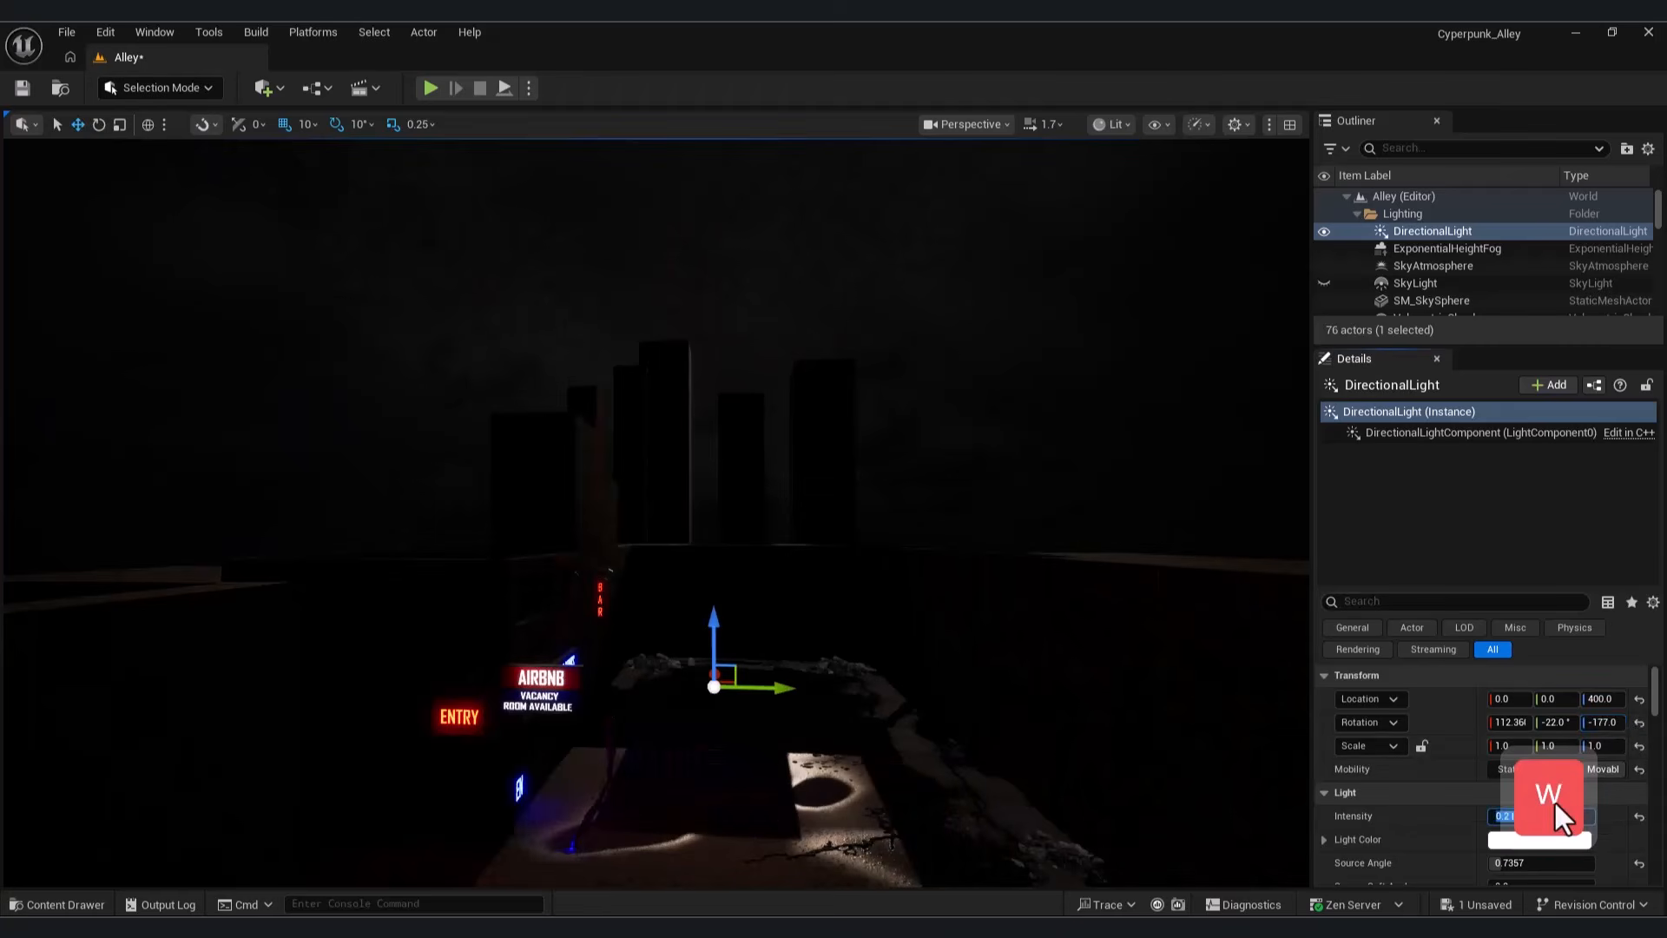
pyautogui.press('Return')
pyautogui.click(990, 125)
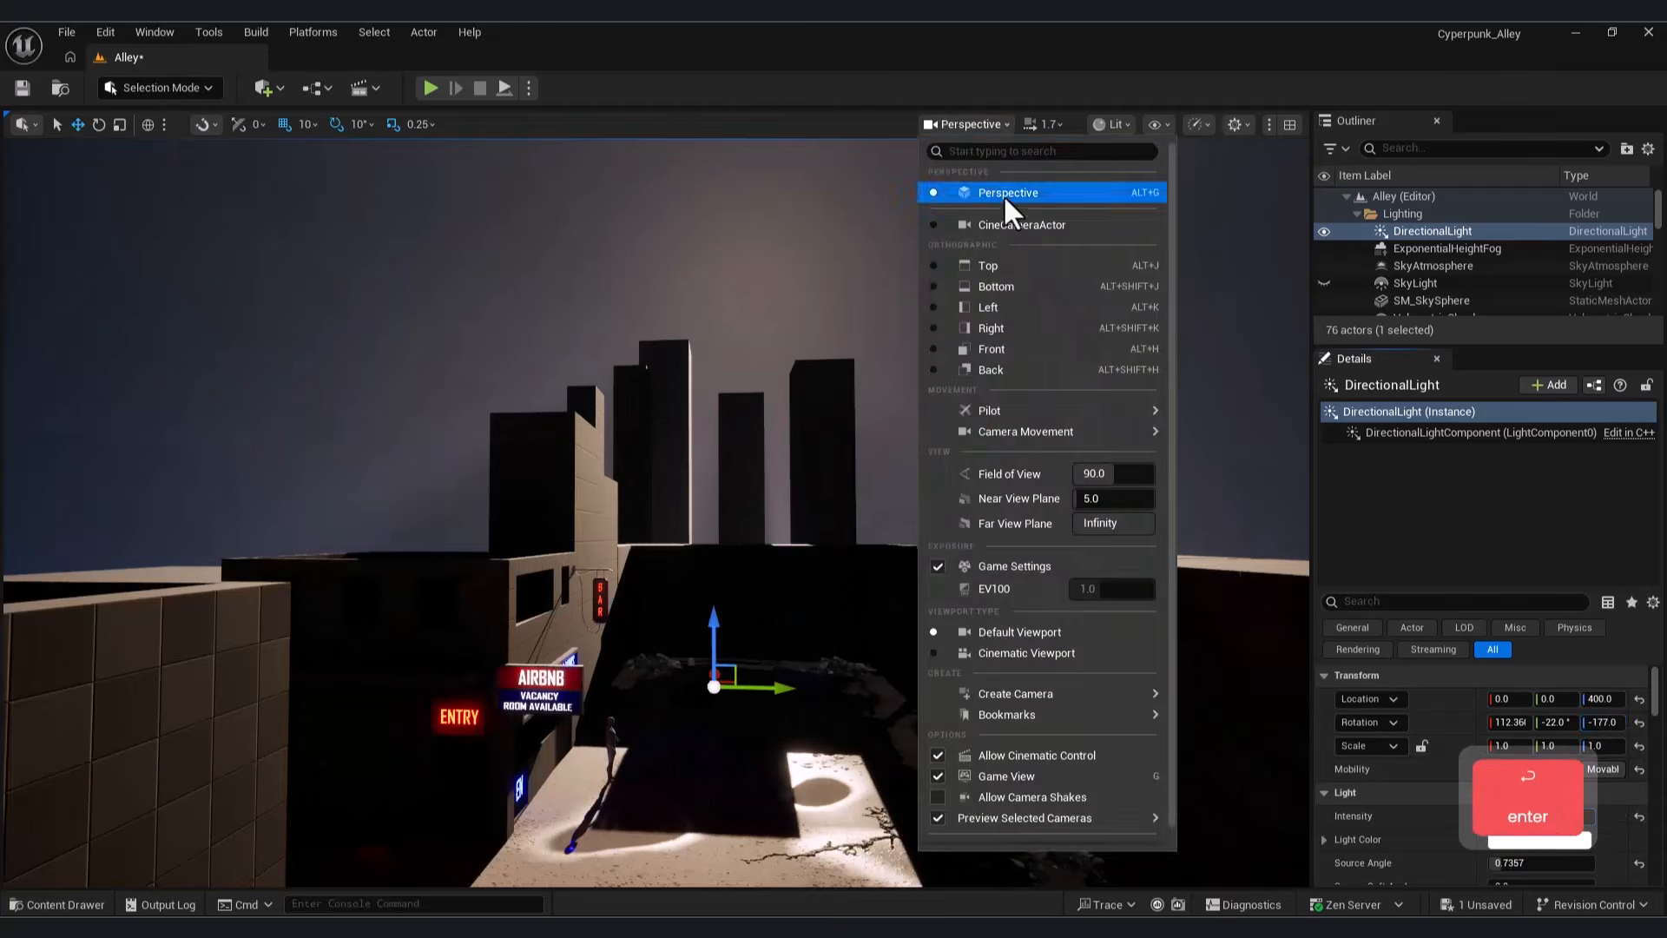
pyautogui.click(1022, 225)
# Step: Try the DirectionalLight's intensity at 0.5 lux and settle on 0.2 lux
pyautogui.moveTo(1617, 723); pyautogui.dragTo(1620, 723)
pyautogui.click(1523, 816)
pyautogui.press('Return')
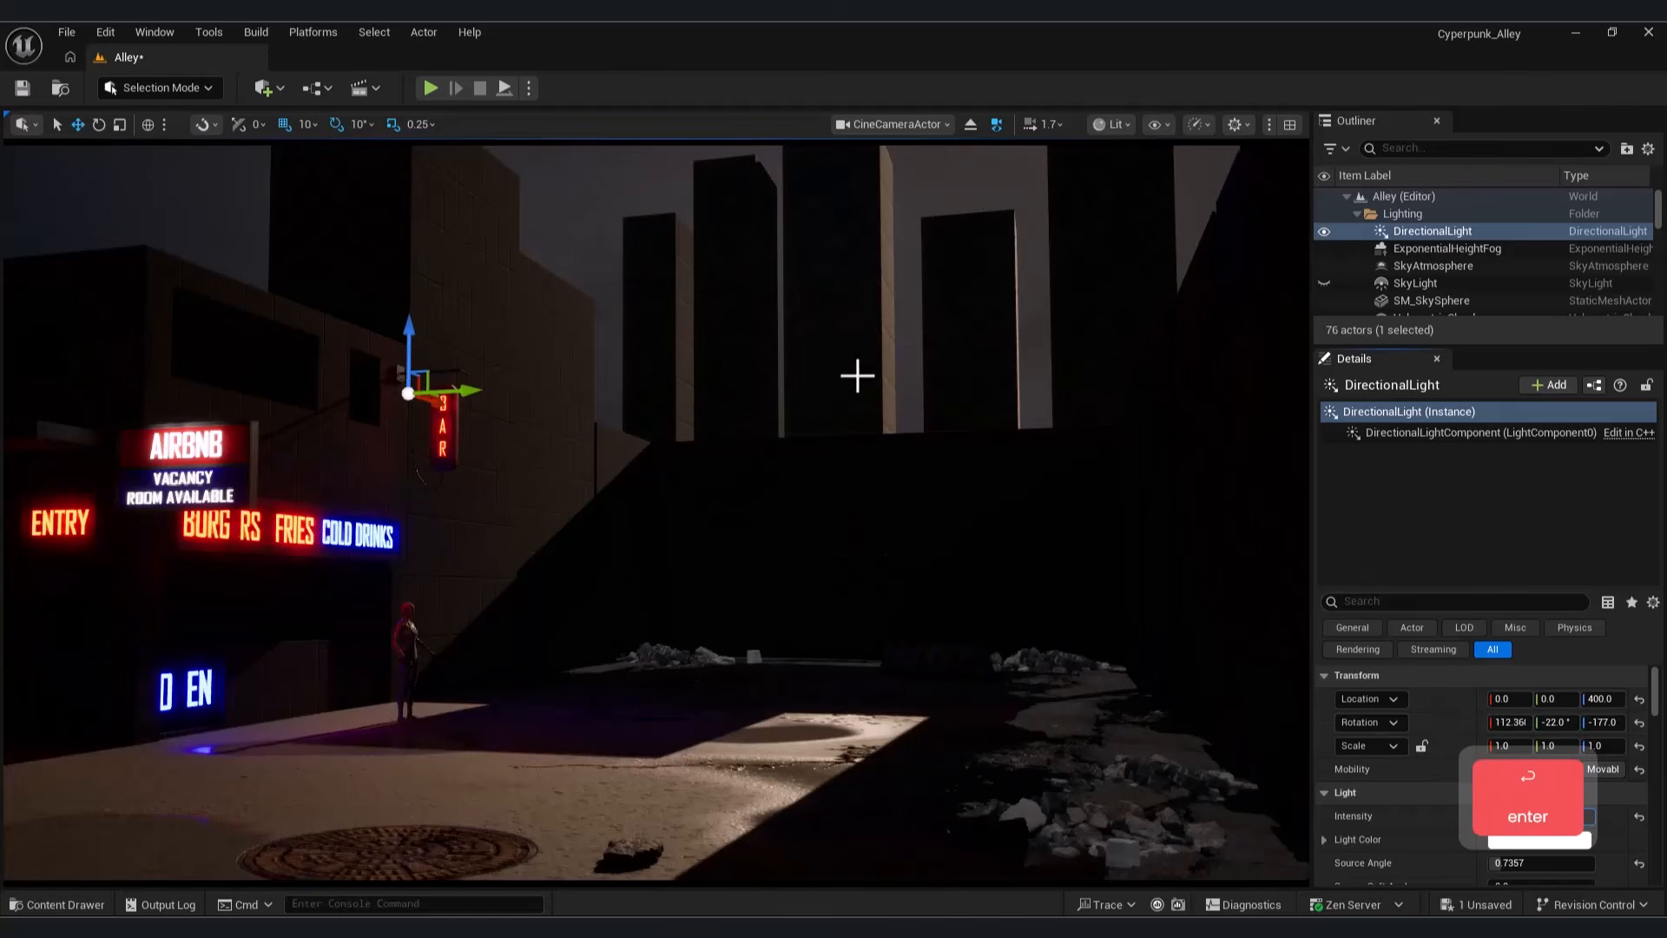
pyautogui.click(1527, 817)
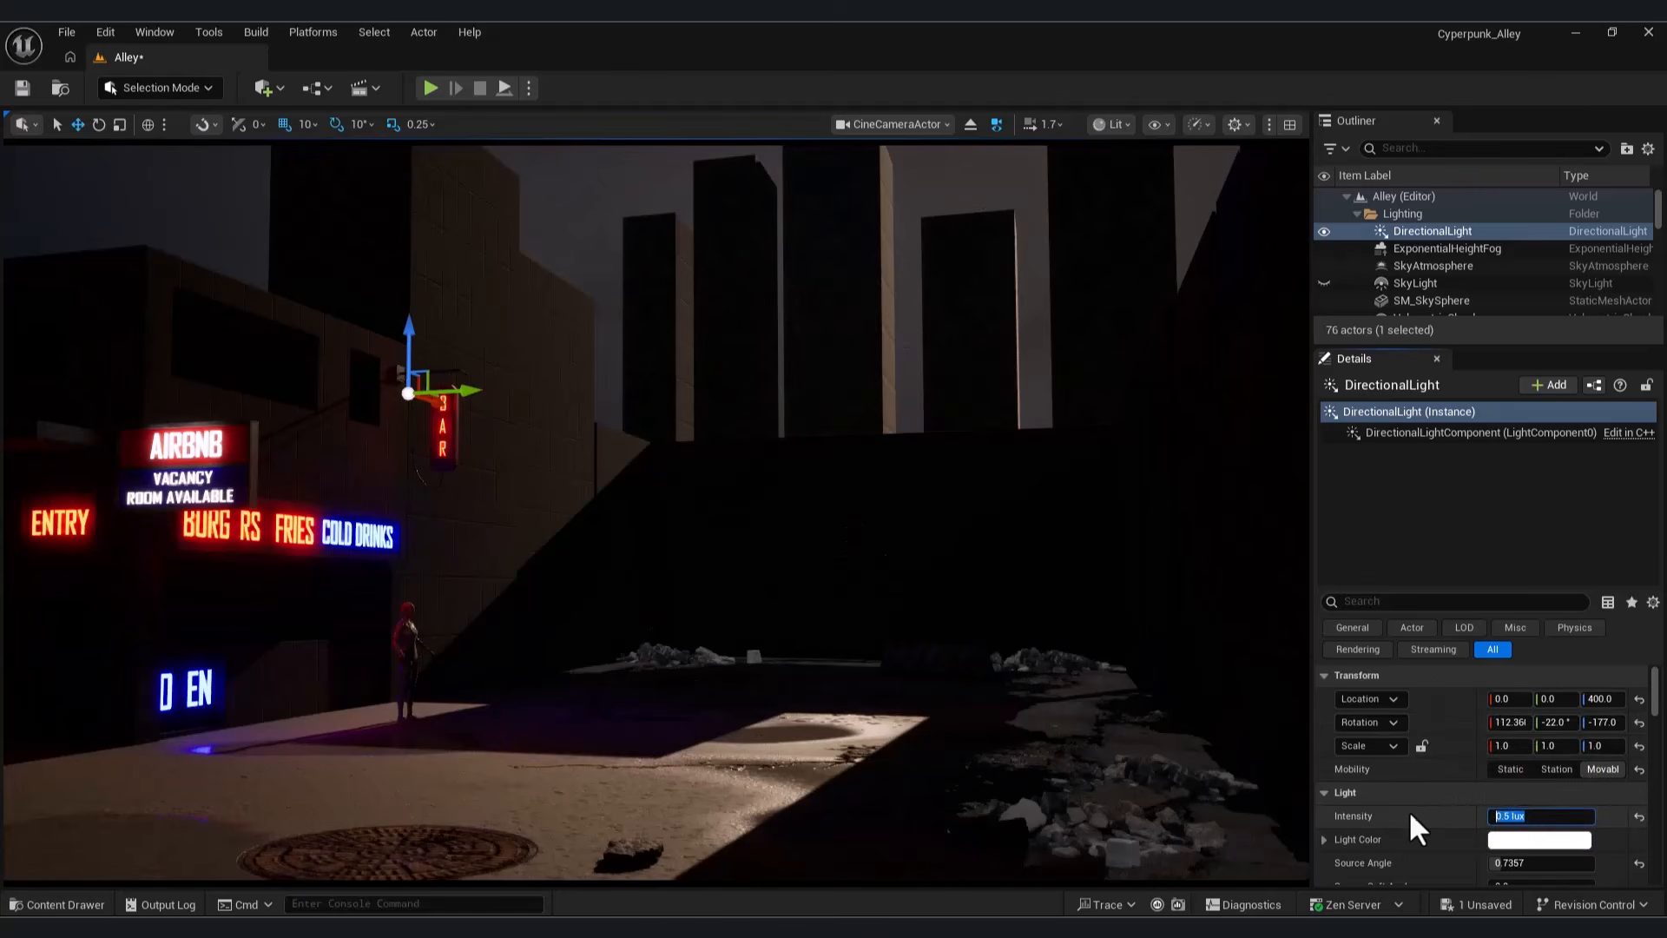
pyautogui.write('0.2')
pyautogui.press('Return')
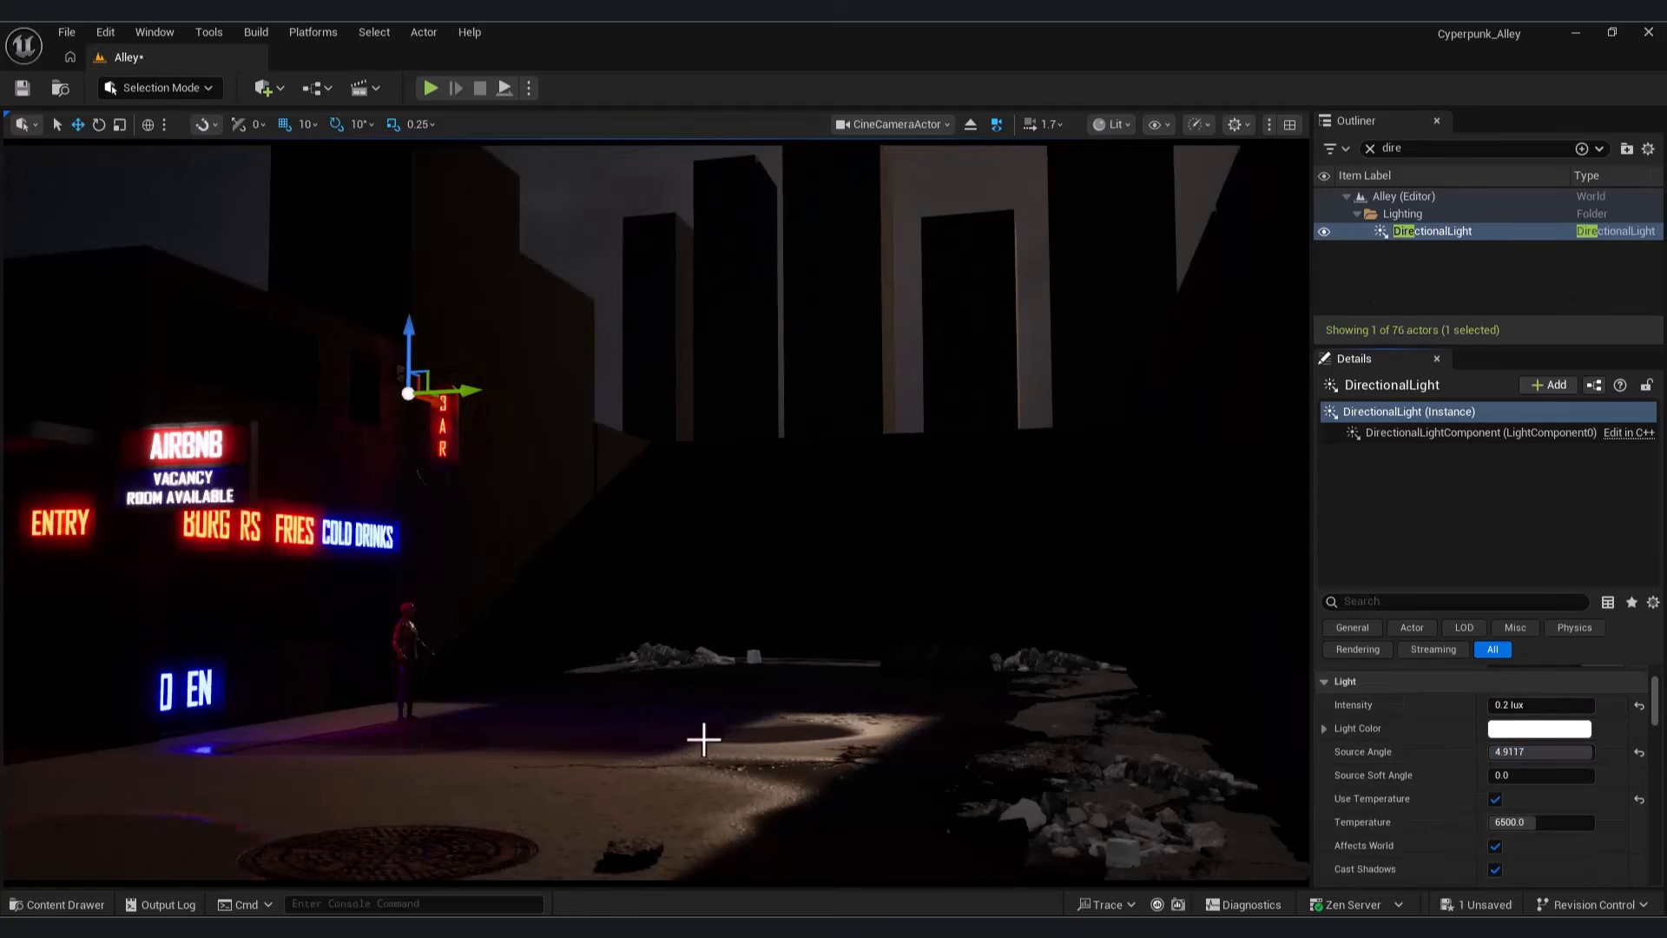
# Step: Set the DirectionalLight's Source Soft Angle to about 0.032 and check the alley from the perspective and CineCameraActor views
pyautogui.moveTo(1499, 774); pyautogui.dragTo(1504, 775)
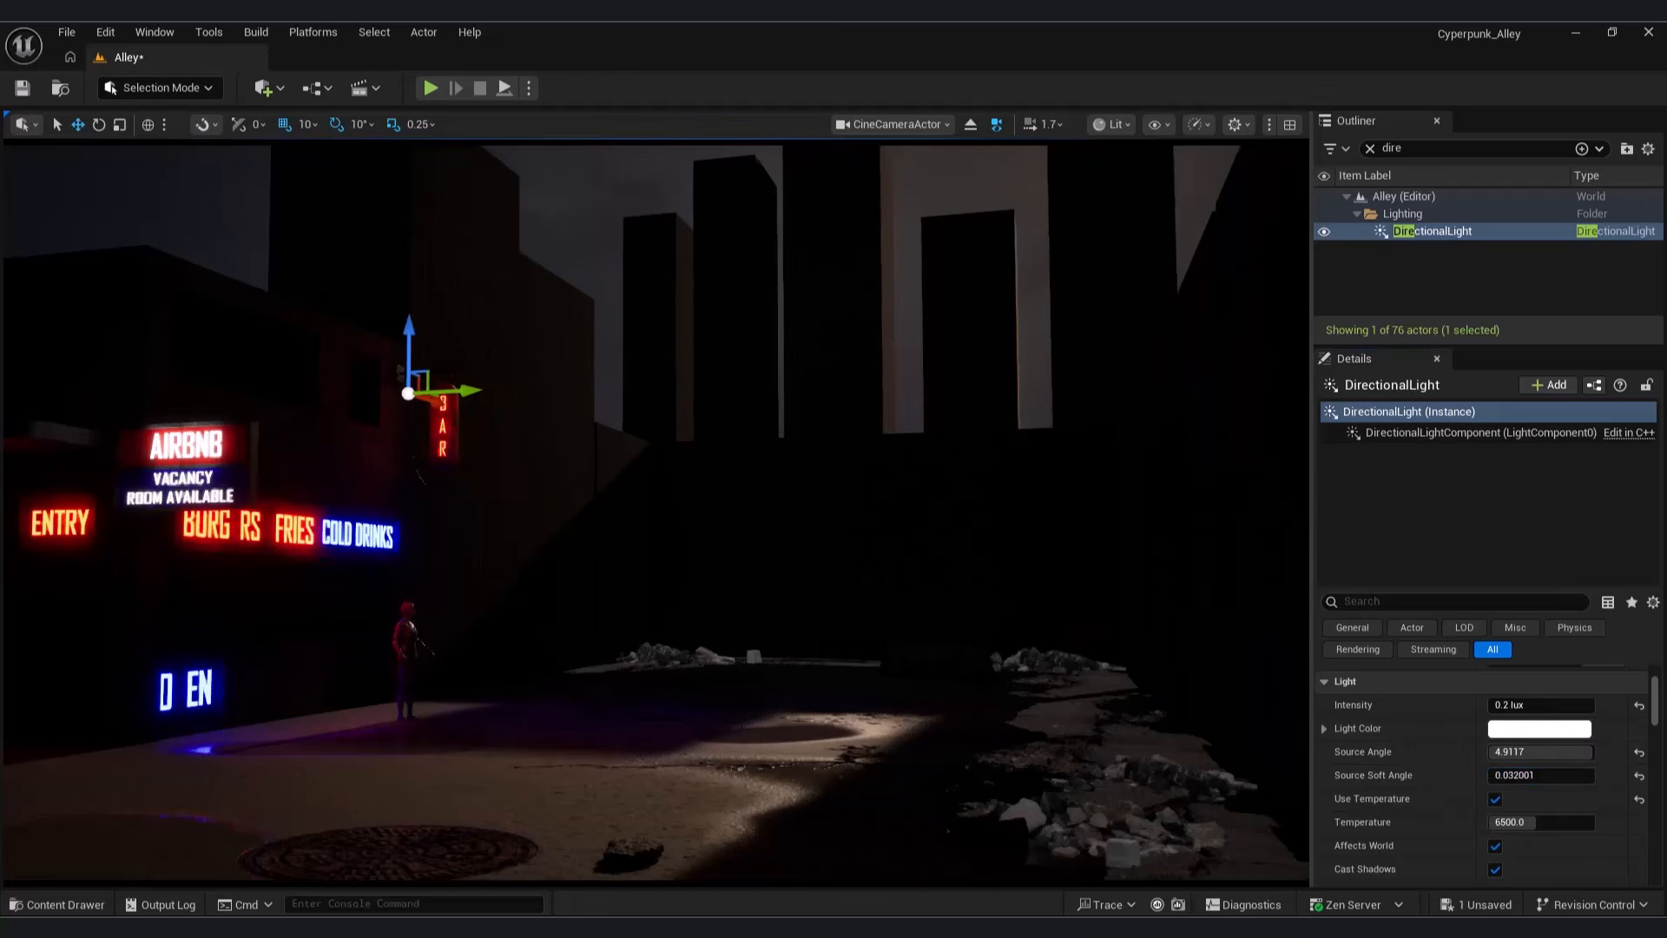
pyautogui.click(917, 125)
pyautogui.click(903, 169)
pyautogui.moveTo(926, 428); pyautogui.dragTo(920, 352, button='right')
pyautogui.click(994, 130)
pyautogui.click(897, 227)
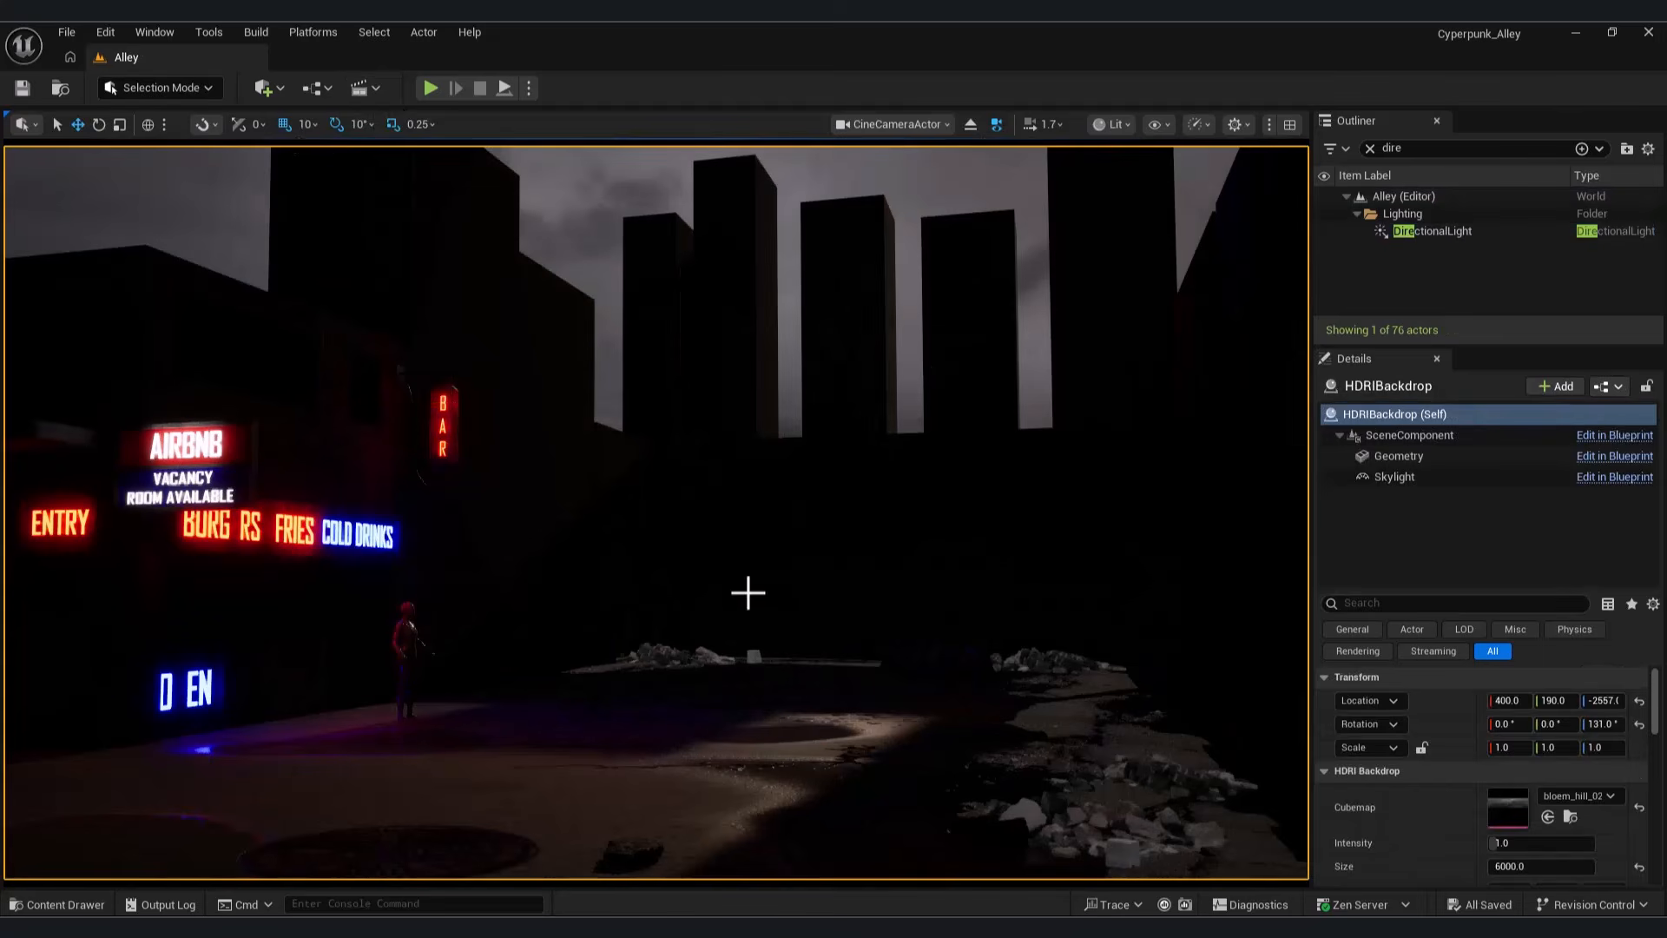
# Step: Select the DirectionalLight again and set its intensity to 2 lux
pyautogui.click(459, 562)
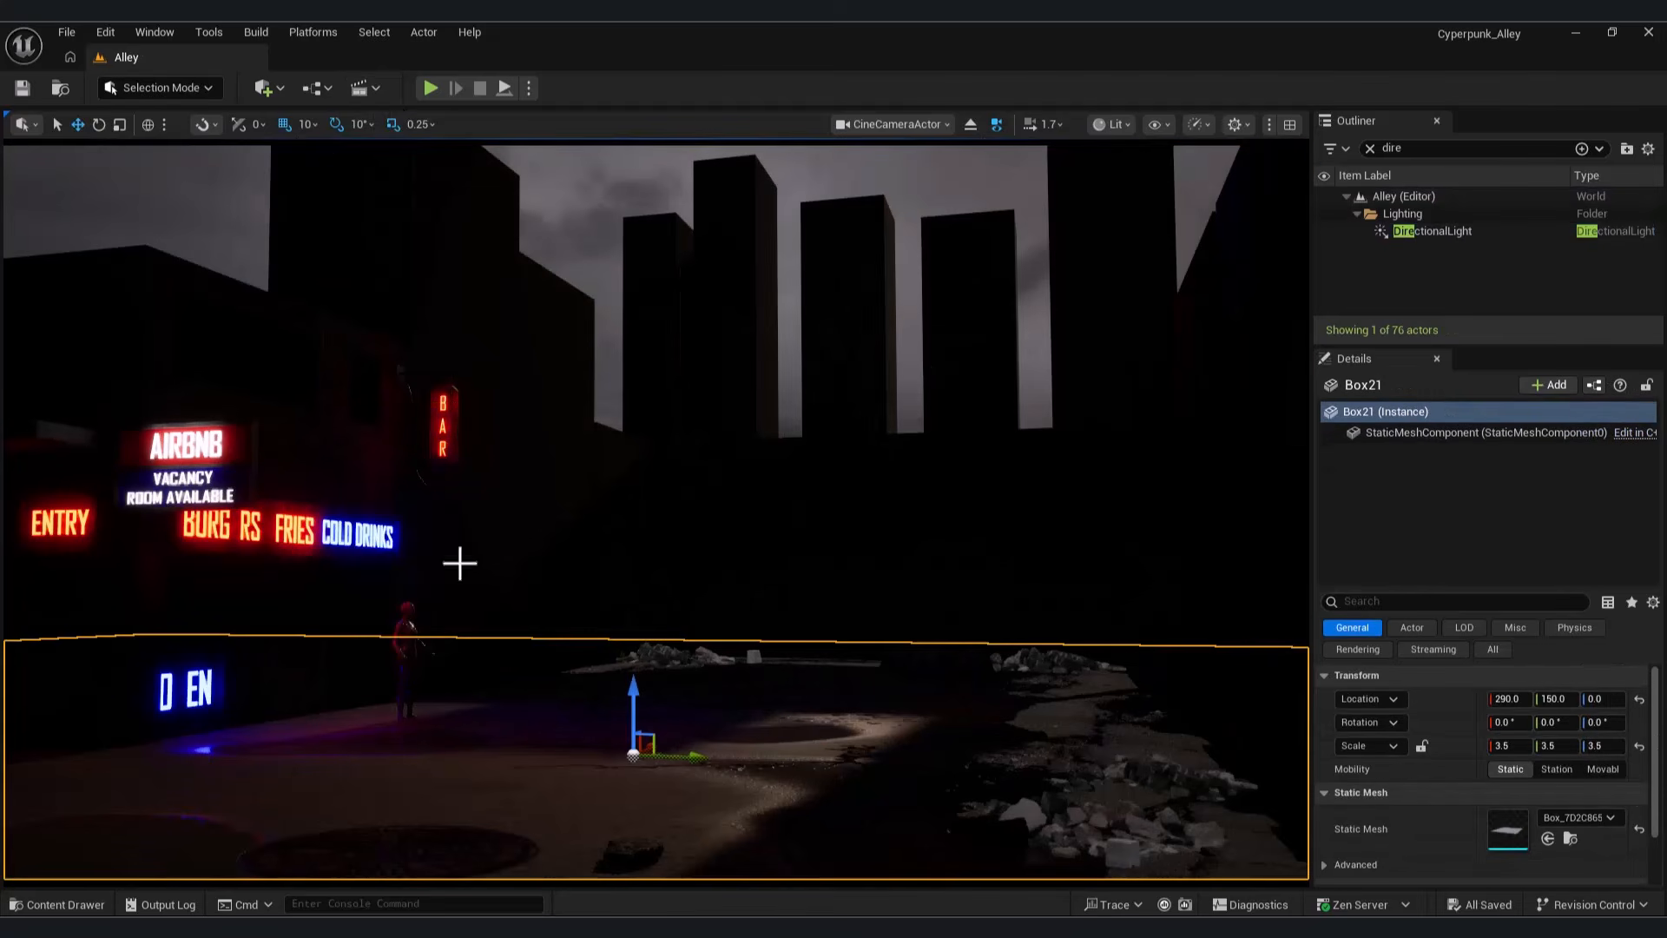
pyautogui.click(1457, 233)
pyautogui.click(1517, 815)
pyautogui.write('2')
pyautogui.press('Return')
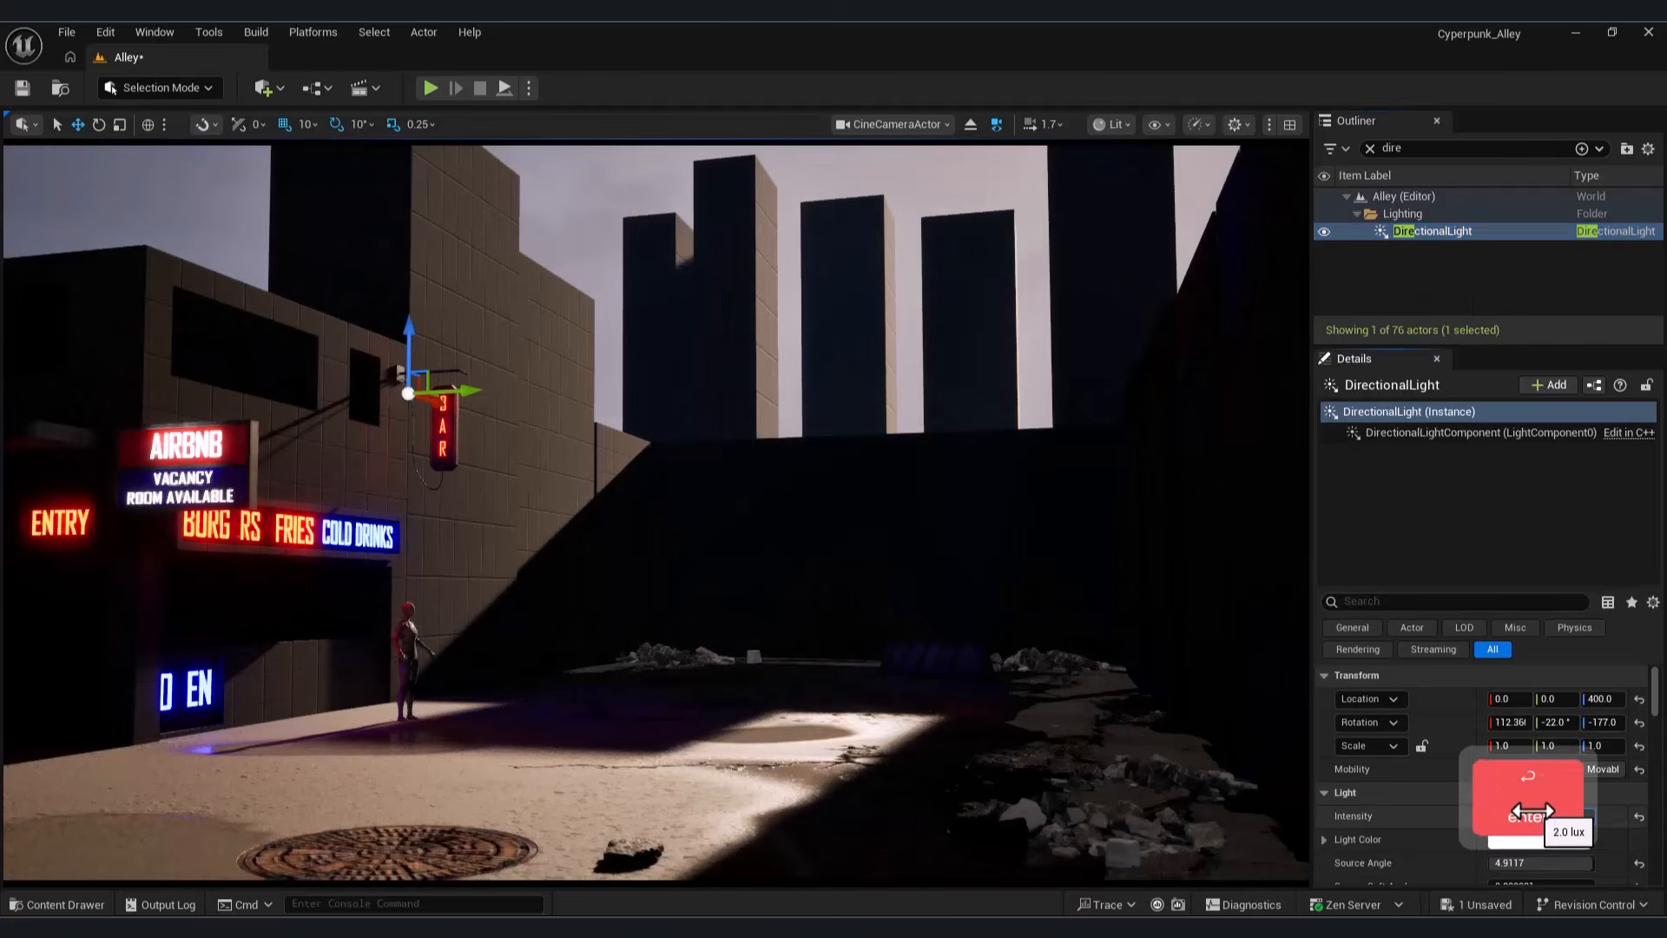
# Step: Switch to the free perspective view, move close to the storefront and select its front wall mesh
pyautogui.click(895, 124)
pyautogui.click(908, 200)
pyautogui.moveTo(737, 584); pyautogui.dragTo(700, 551, button='right')
pyautogui.press('w')
pyautogui.press('d')
pyautogui.click(559, 488)
pyautogui.press('s')
pyautogui.moveTo(559, 488); pyautogui.dragTo(398, 224, button='right')
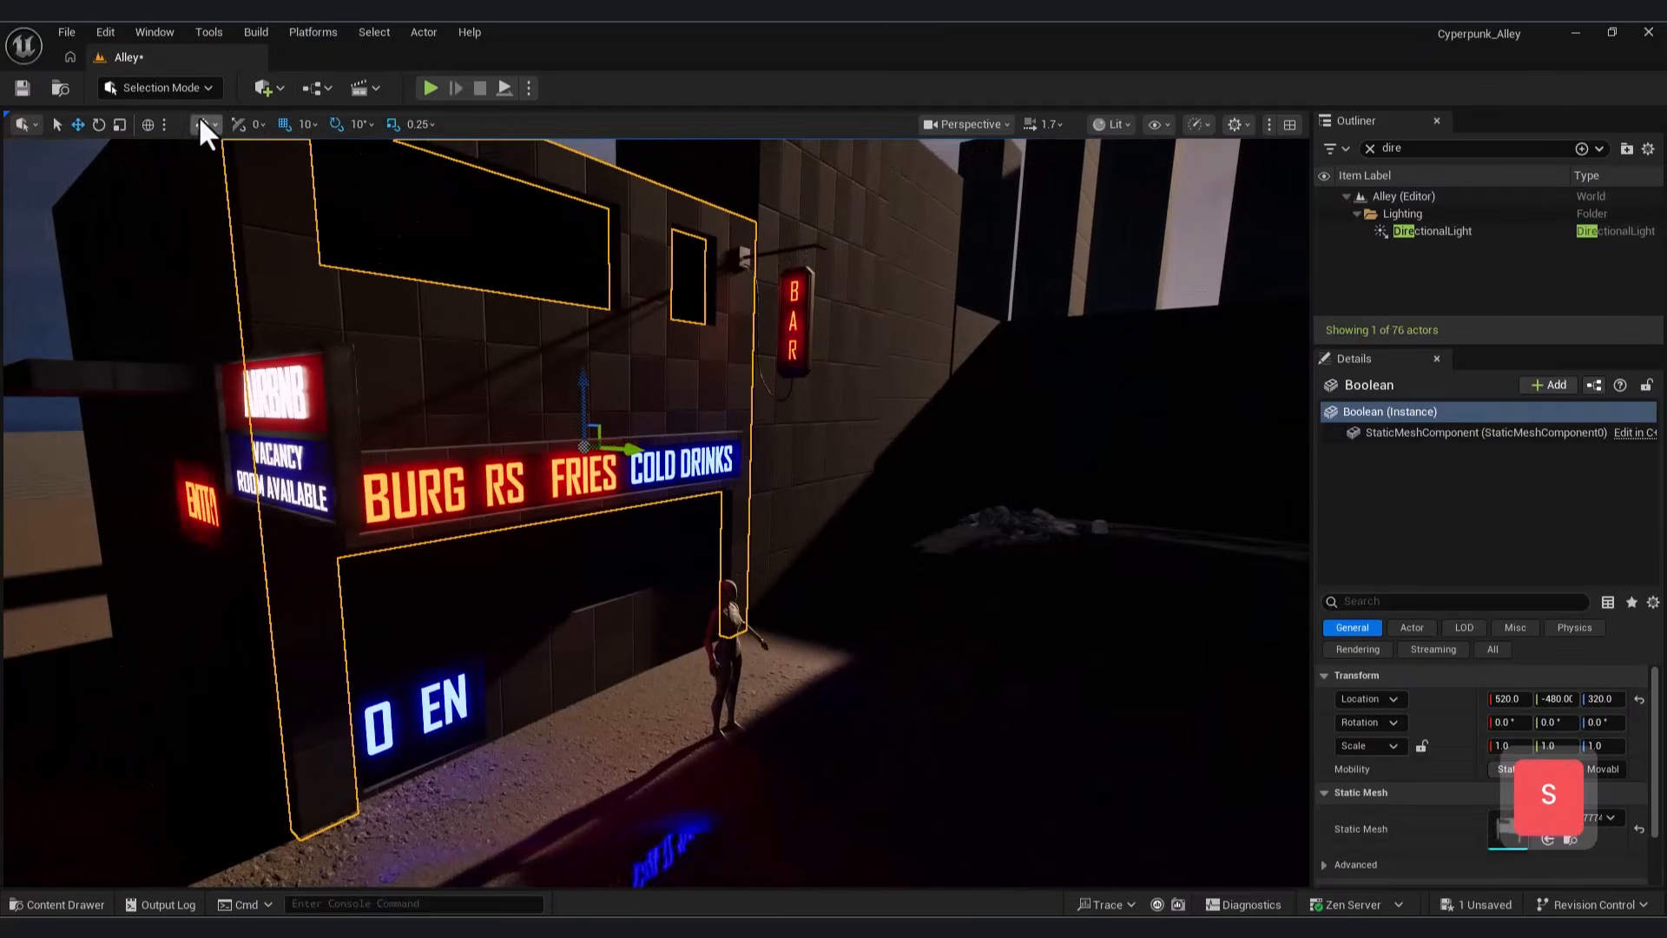
# Step: Open Quixel Bridge and download the Damaged Wall Plaster and Damaged Brick Wall Plaster surfaces in High Quality from the Damaged Brick Walls collection
pyautogui.click(262, 87)
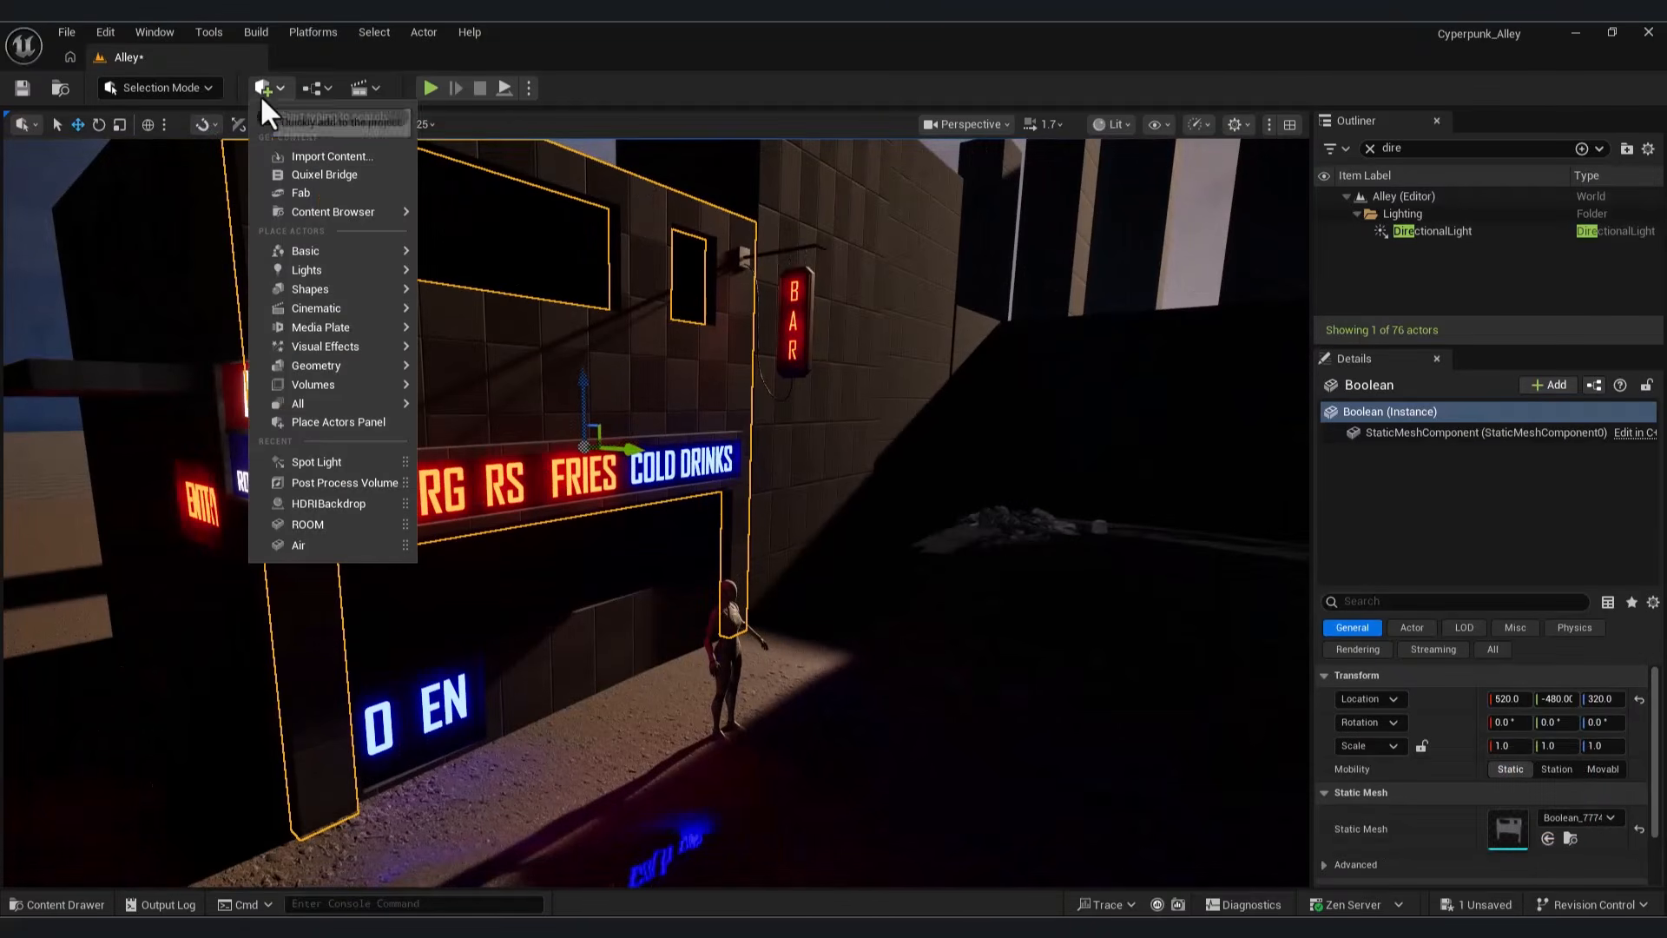
pyautogui.click(324, 173)
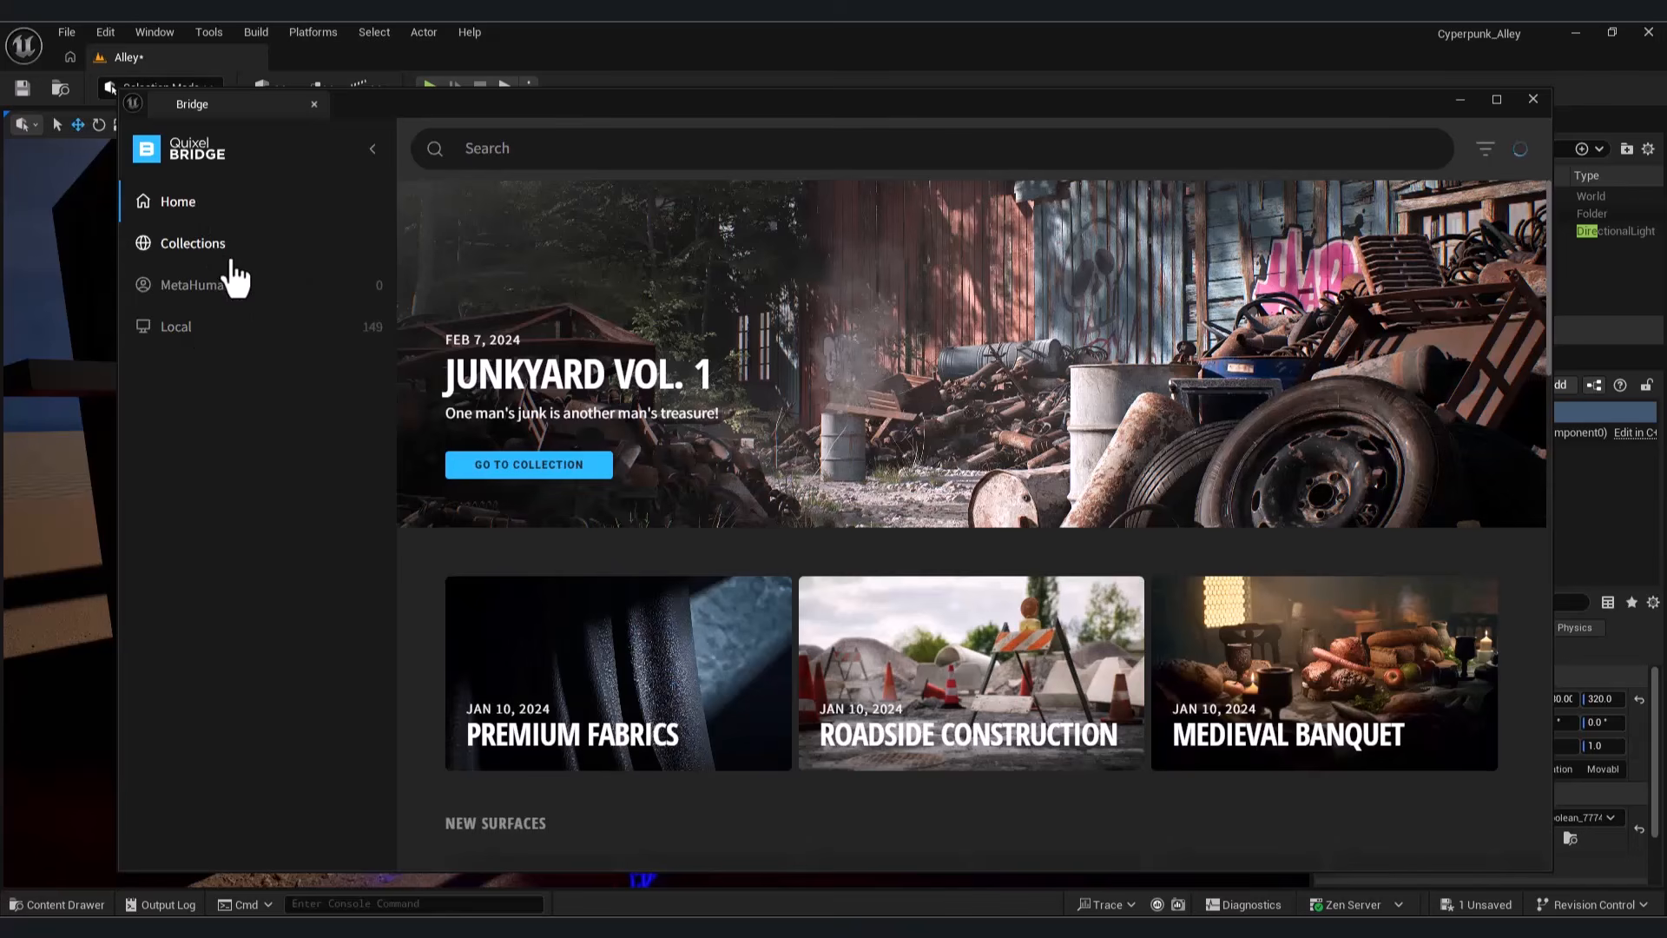
pyautogui.moveTo(1020, 112); pyautogui.dragTo(1094, 144)
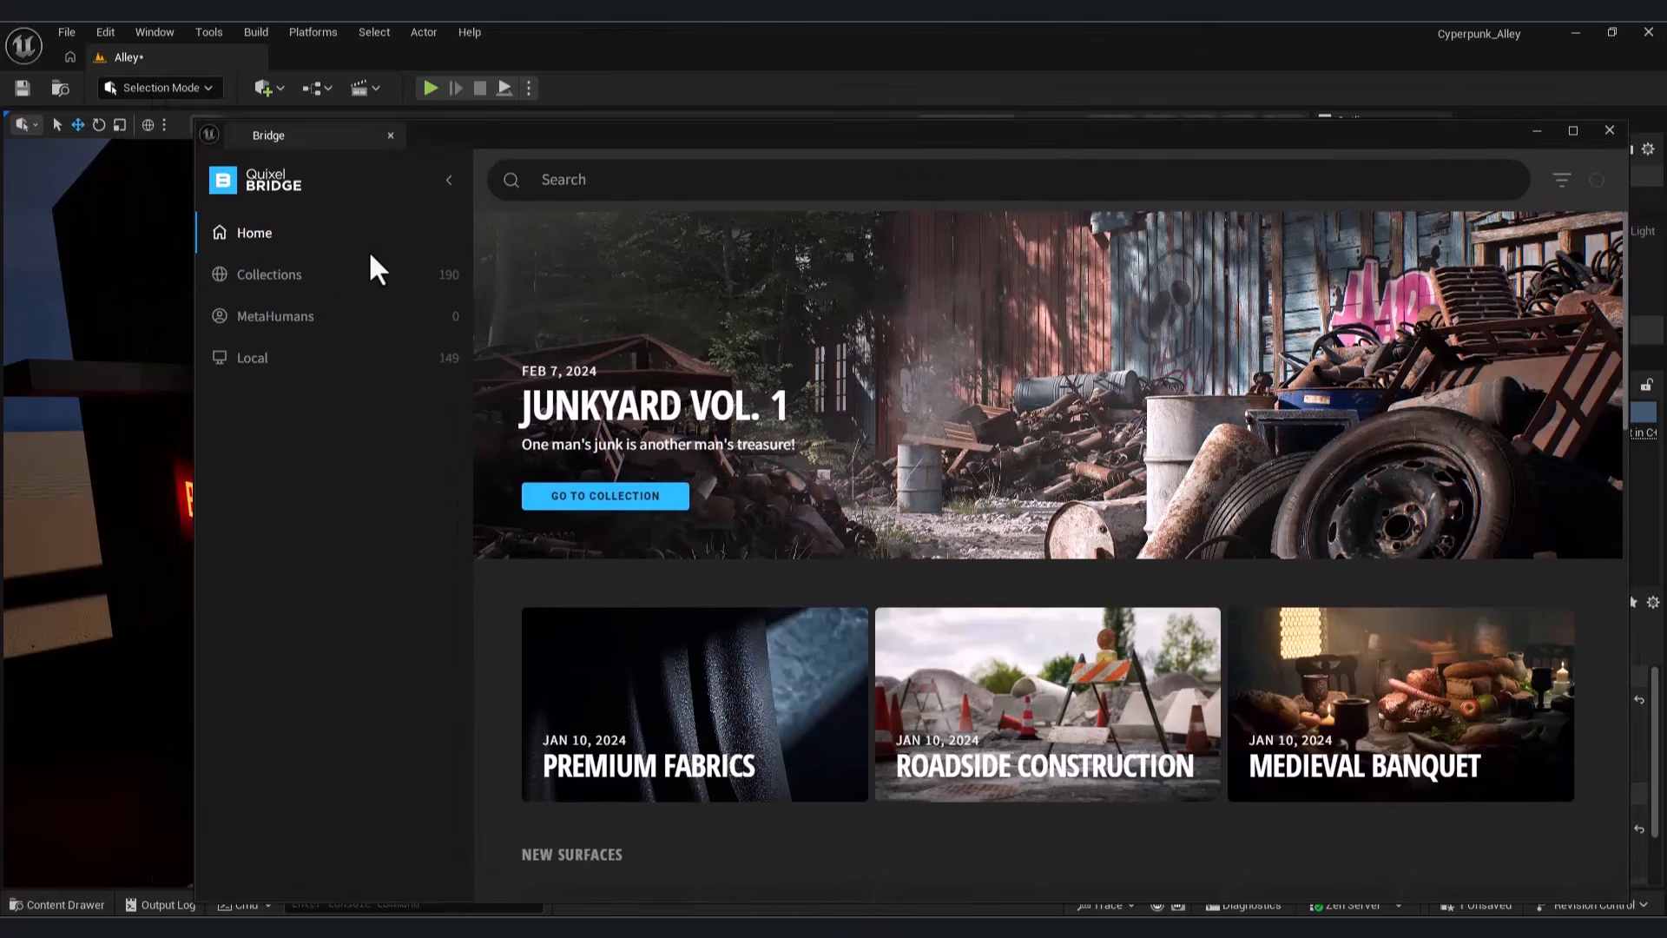
pyautogui.click(378, 236)
pyautogui.click(317, 277)
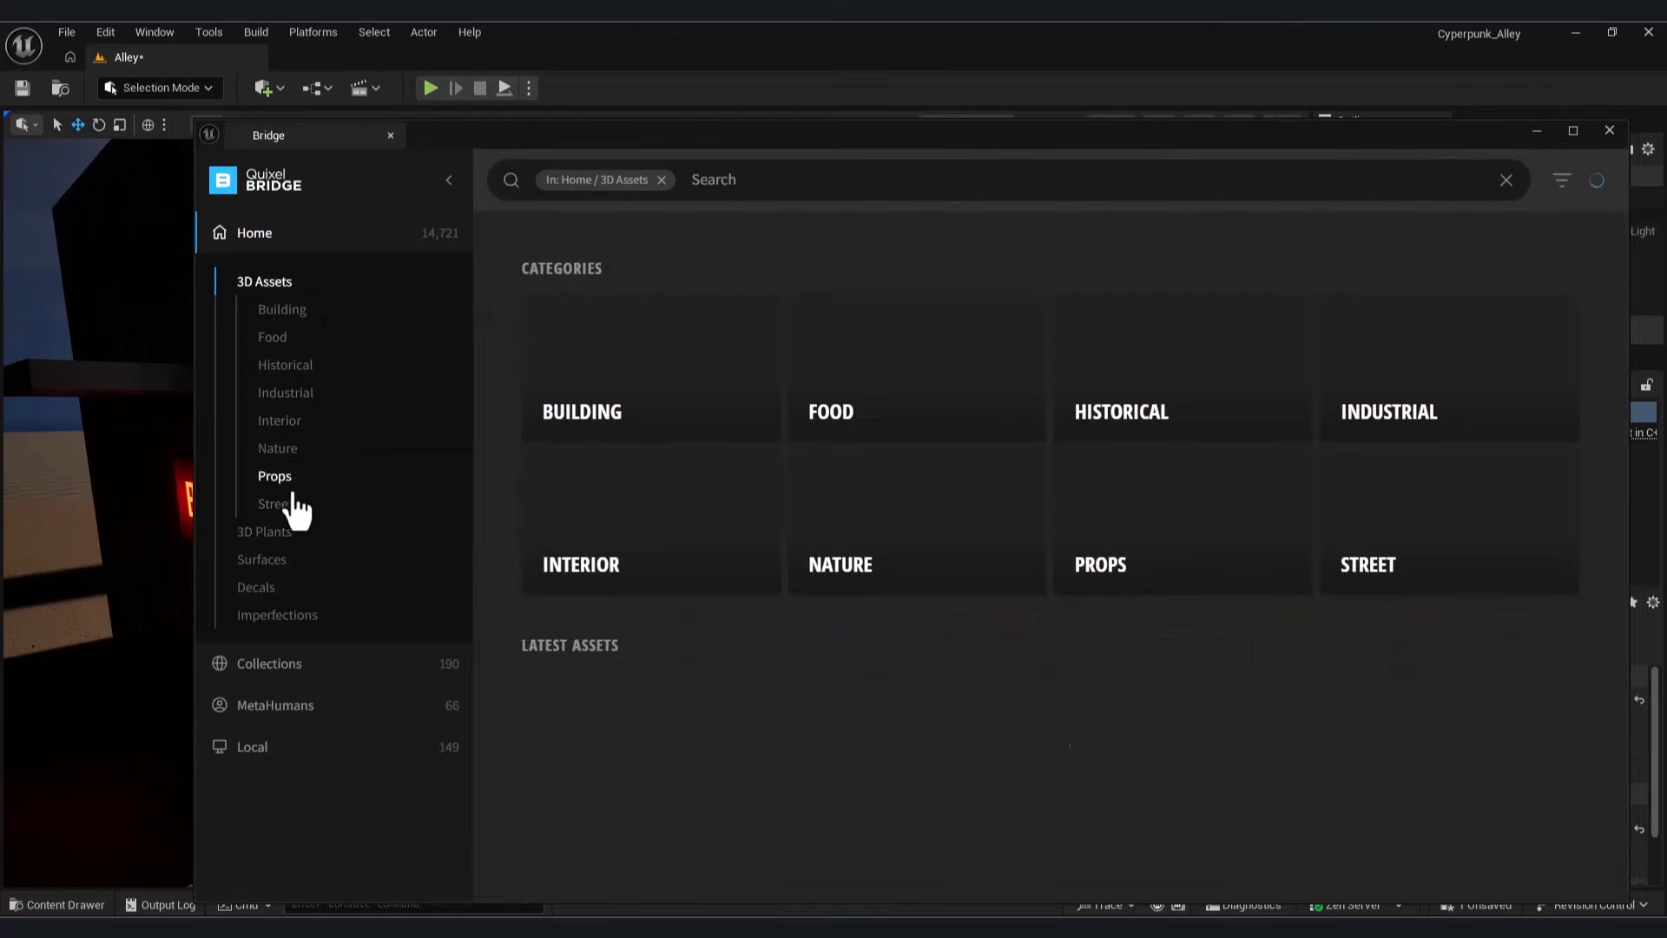
pyautogui.click(264, 560)
pyautogui.click(929, 573)
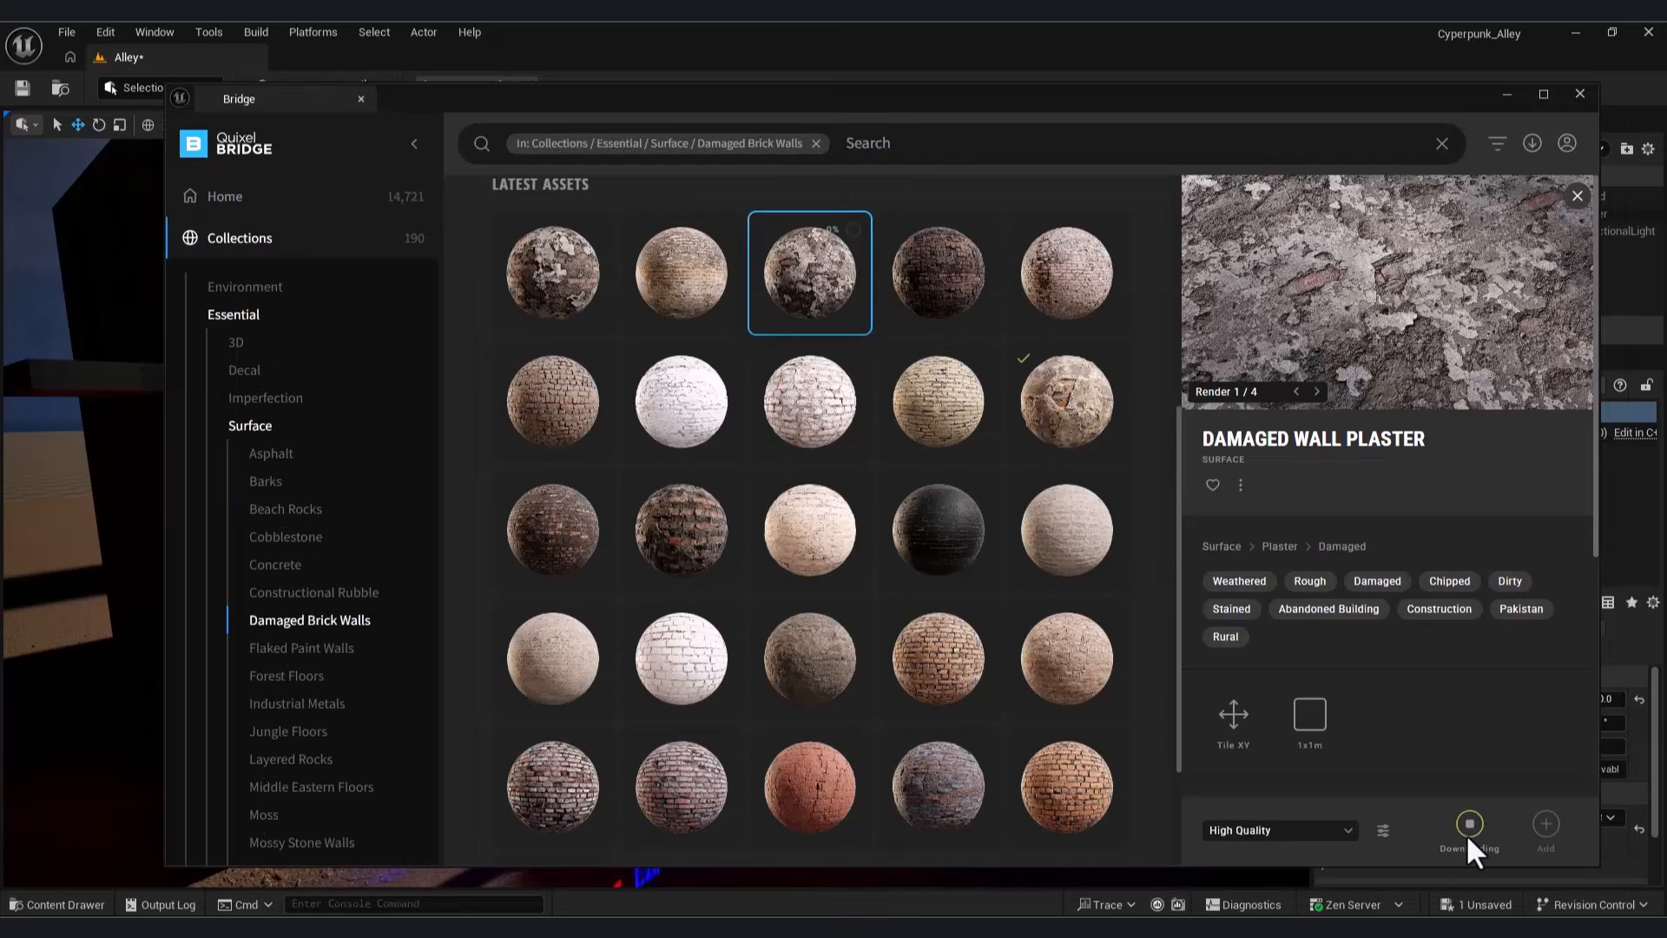
pyautogui.click(528, 267)
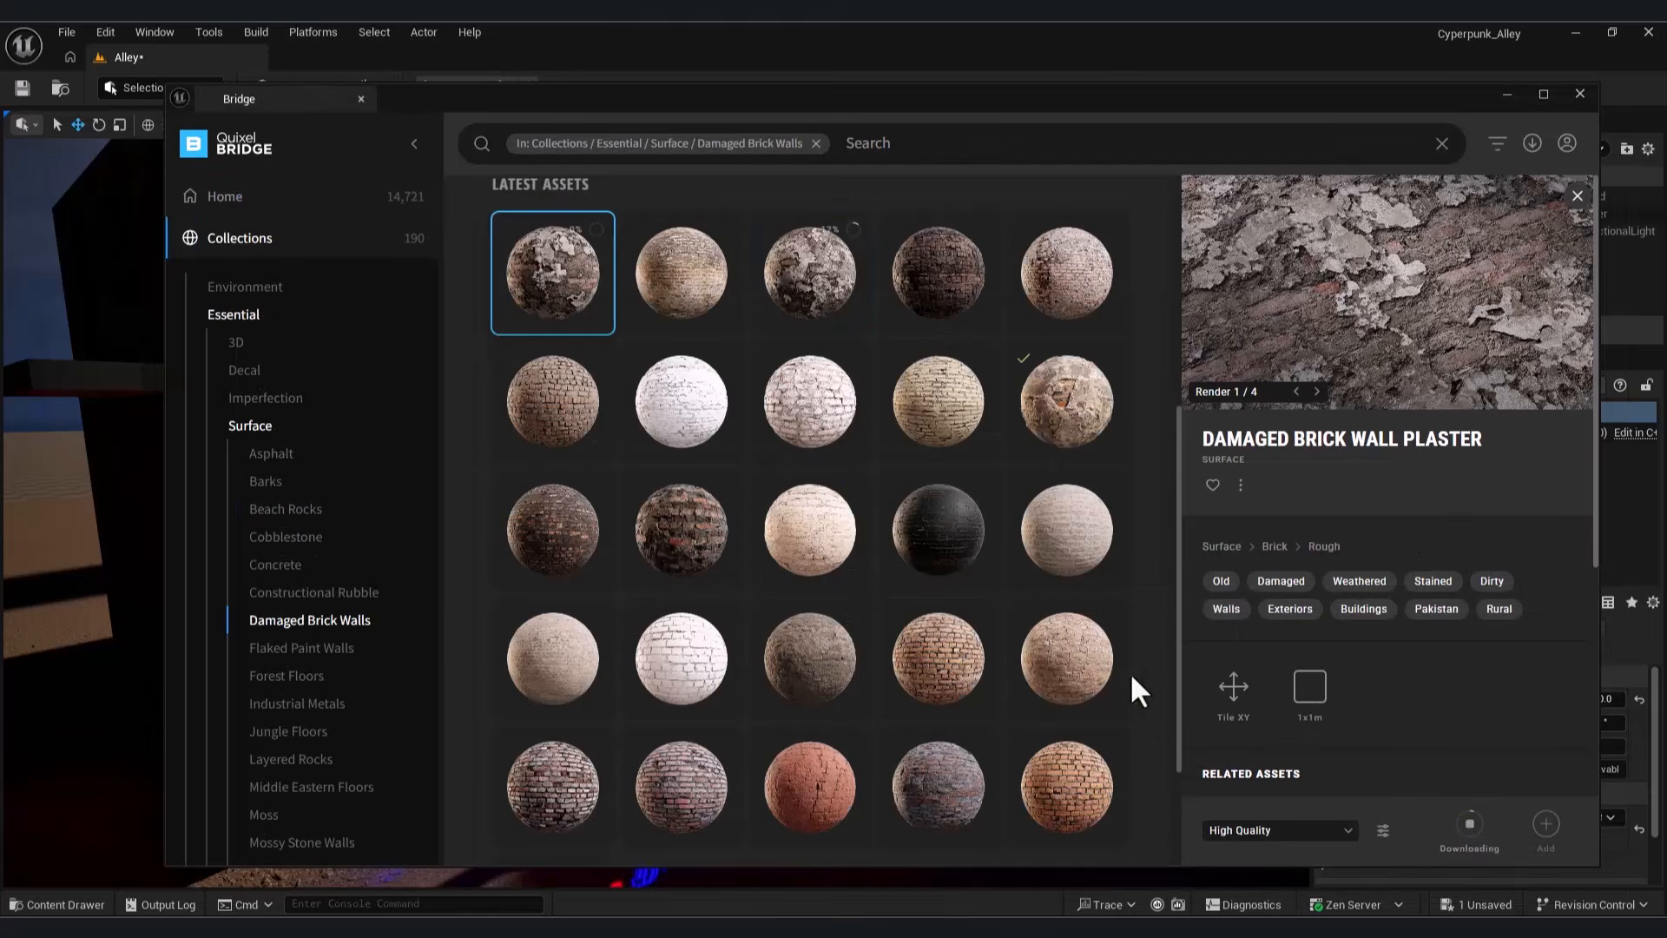
# Step: Select the Damaged Plaster surface and add the Damaged Concrete Floor surface from the Concrete collection to the project
pyautogui.click(1062, 430)
pyautogui.scroll(-1, 929, 483)
pyautogui.click(277, 569)
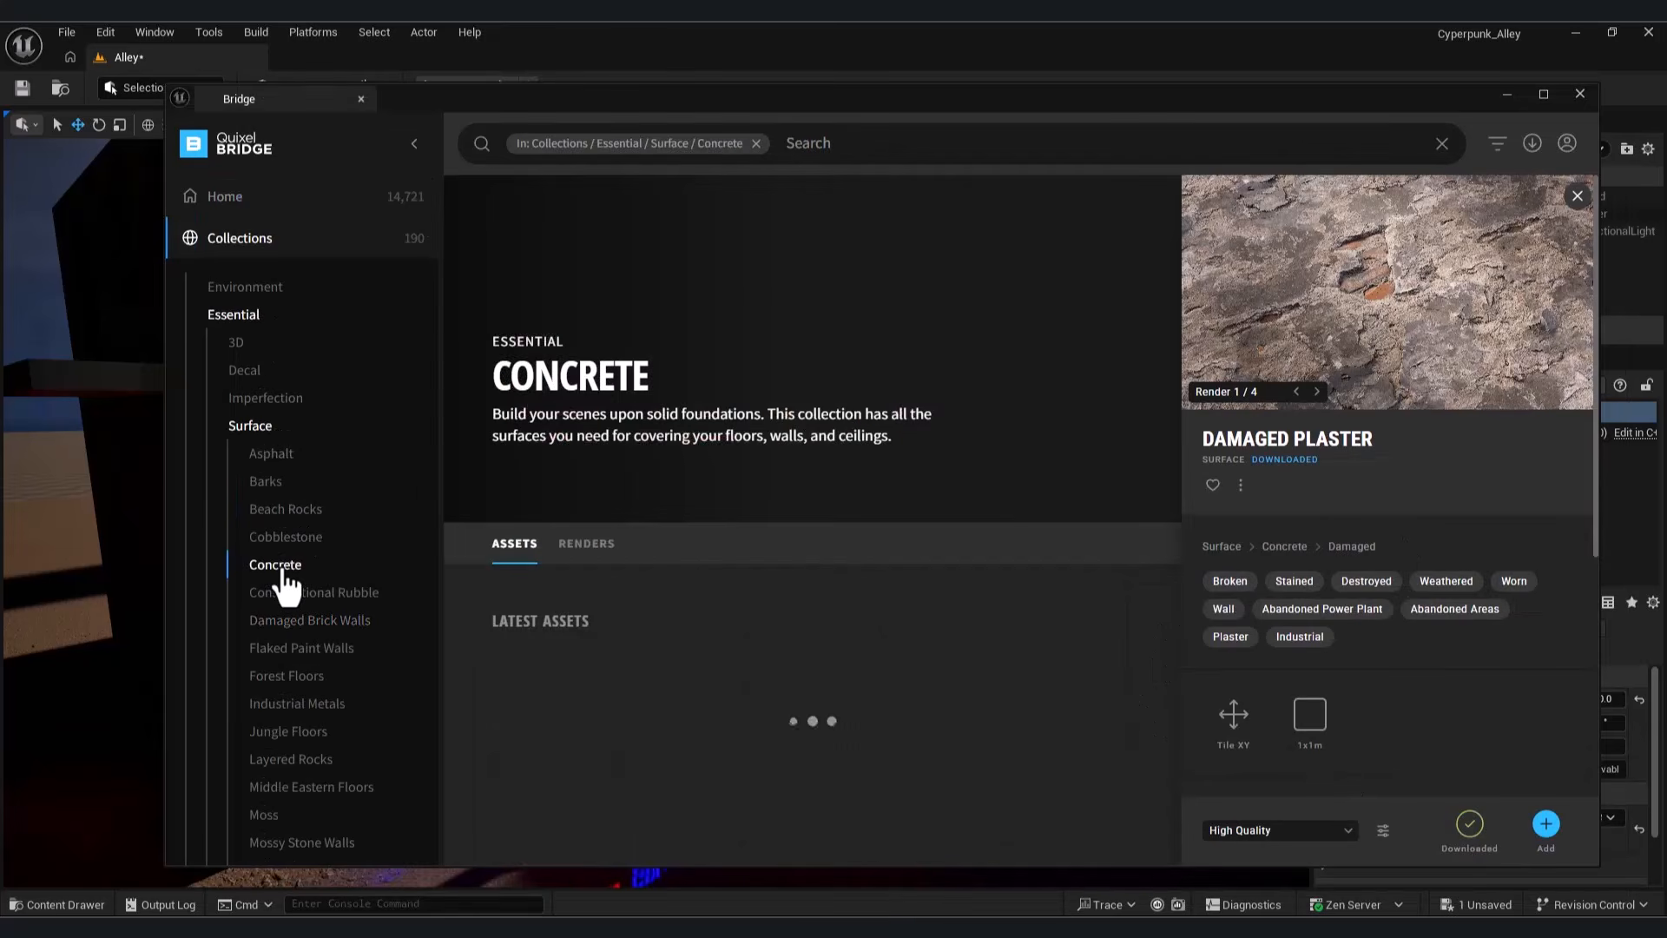
pyautogui.scroll(-4, 955, 607)
pyautogui.click(941, 358)
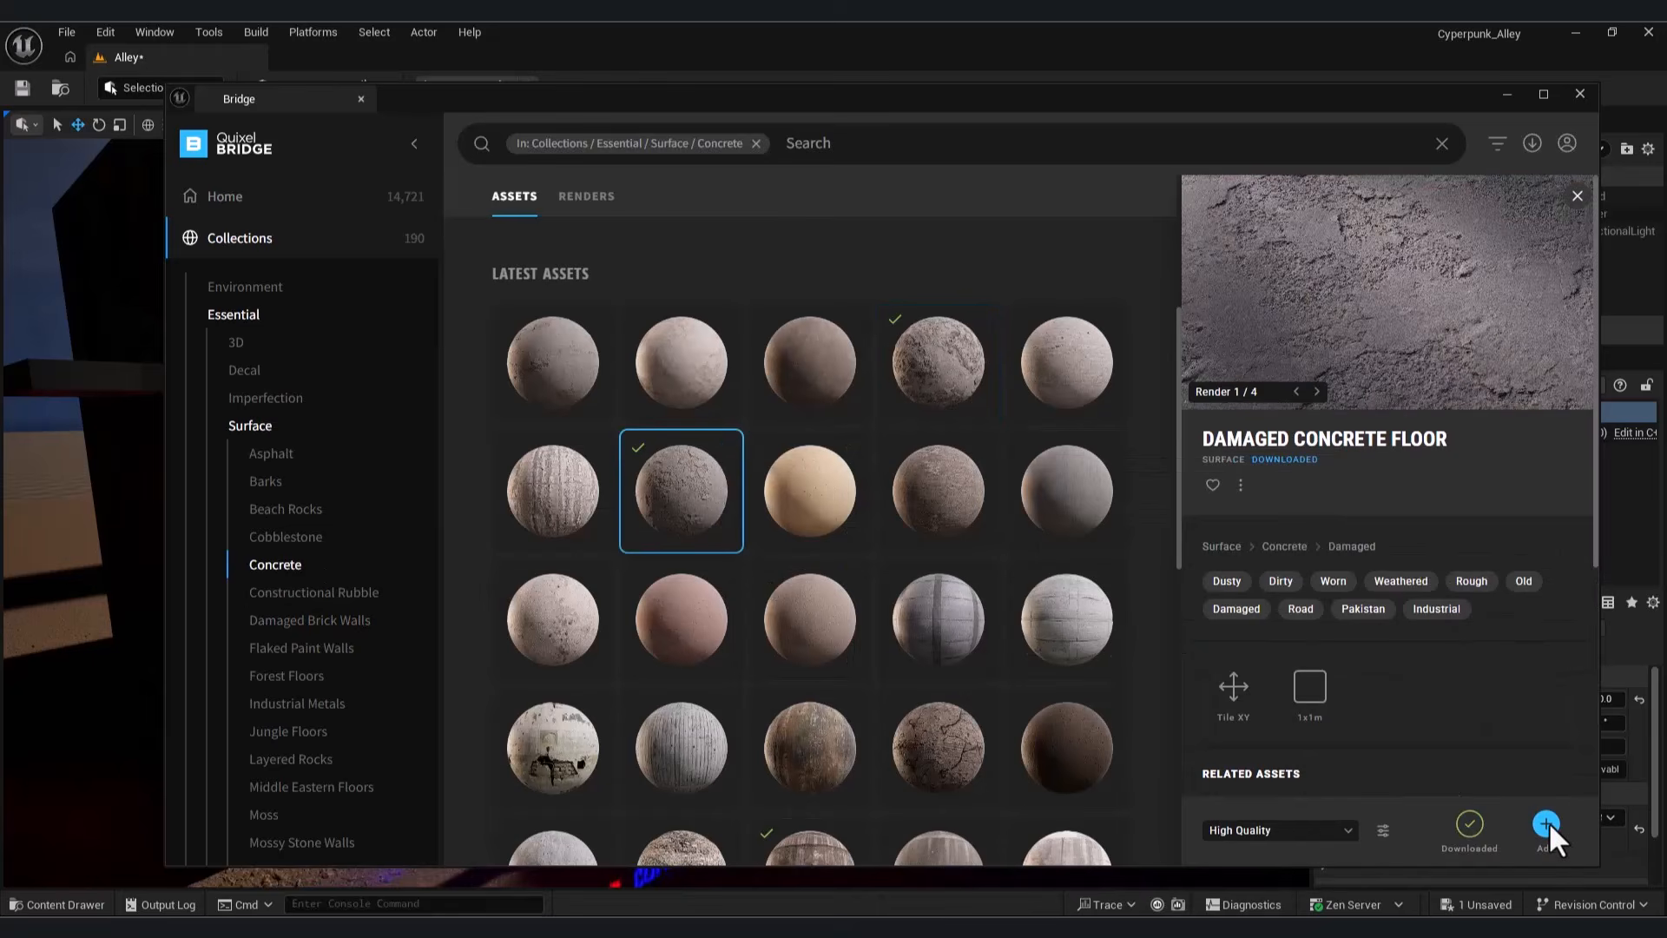
pyautogui.click(1546, 823)
pyautogui.click(333, 102)
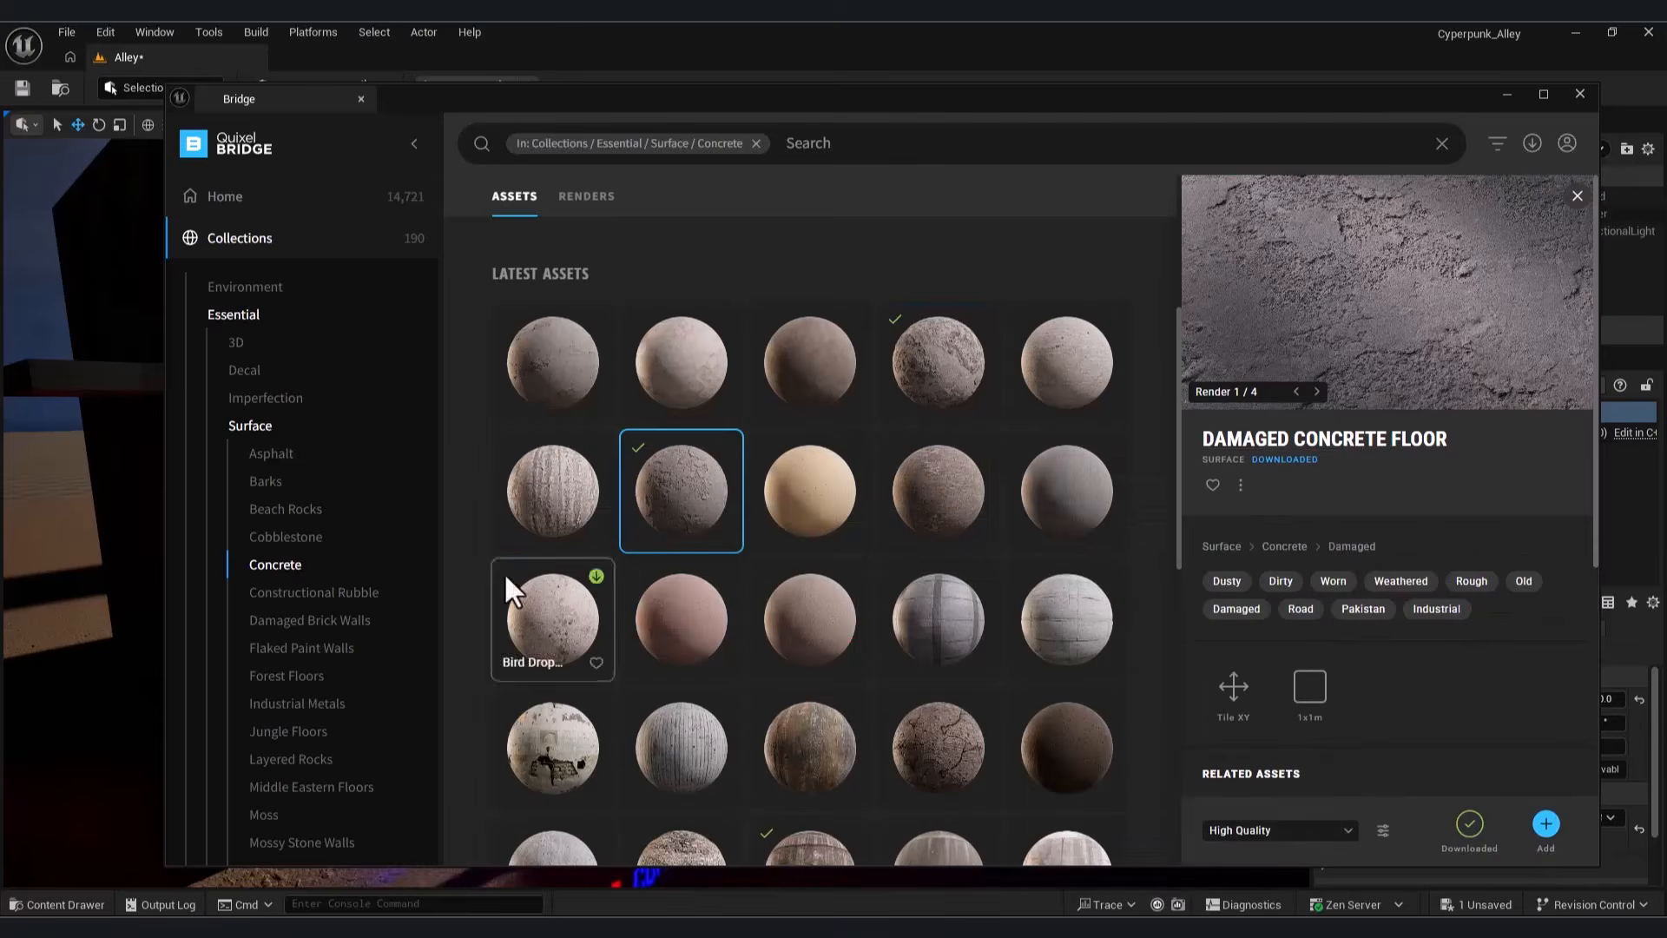
# Step: Add the Damaged Brick Wall Plaster and Damaged Wall Plaster surfaces from the Damaged Brick Walls collection and minimize Bridge
pyautogui.click(331, 621)
pyautogui.scroll(-4, 807, 564)
pyautogui.click(555, 365)
pyautogui.click(837, 389)
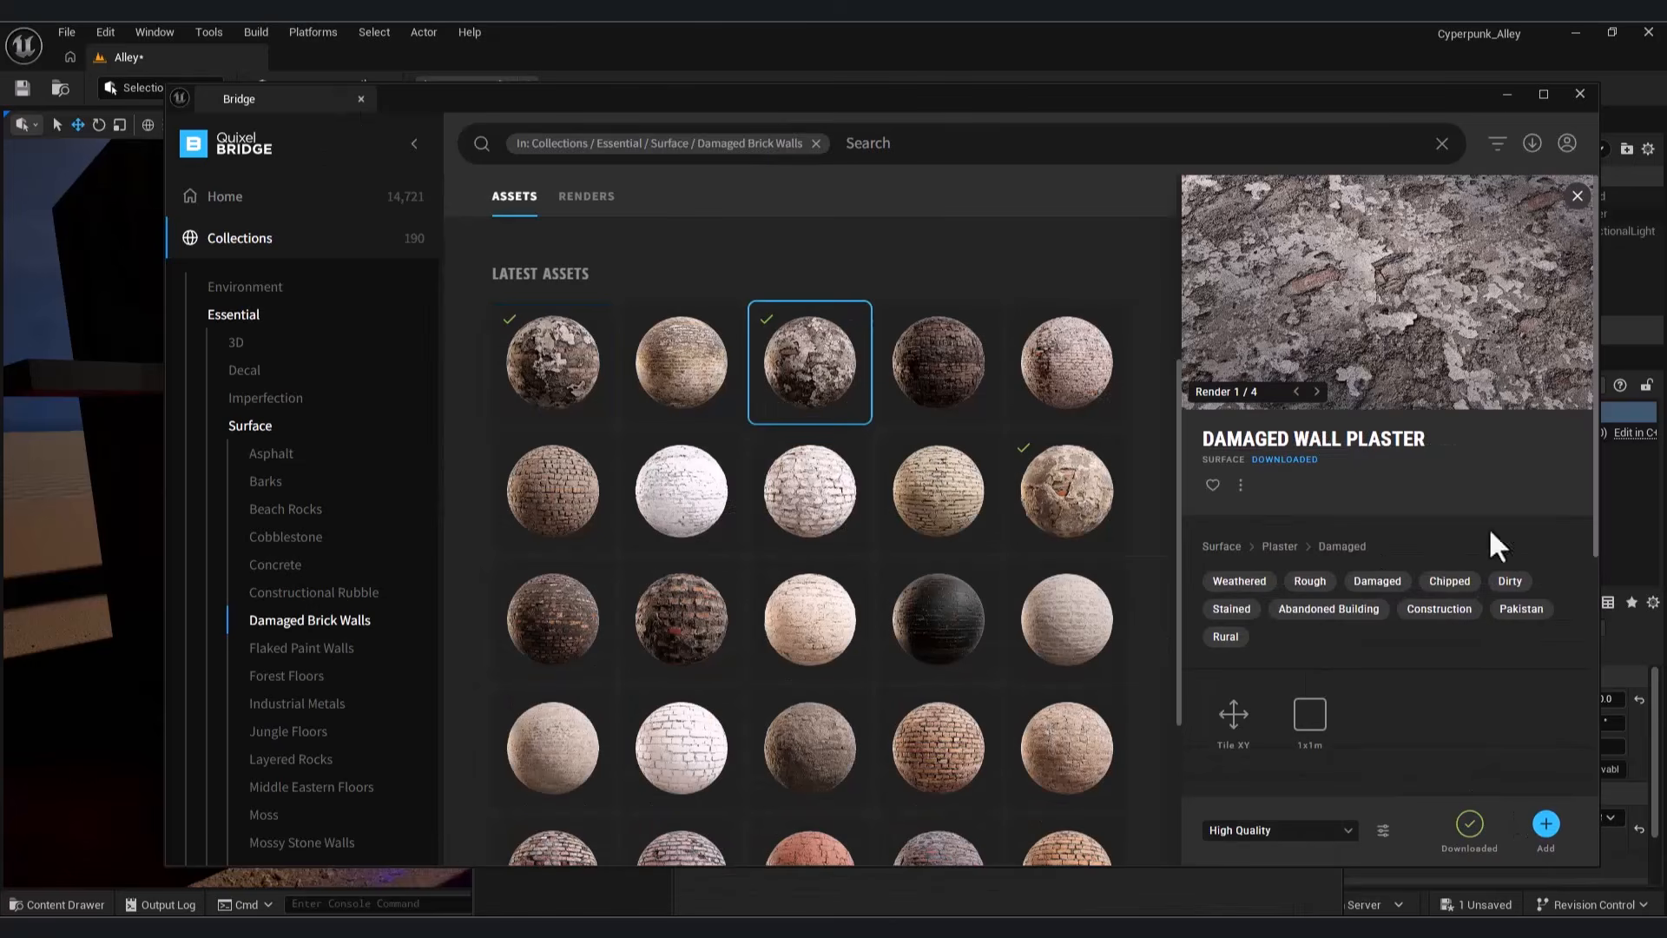
pyautogui.click(1508, 94)
# Step: Filter the Megascans folder to material instances and assign the Damaged Concrete Floor vizbdg1 instance to the storefront wall
pyautogui.click(56, 904)
pyautogui.click(87, 700)
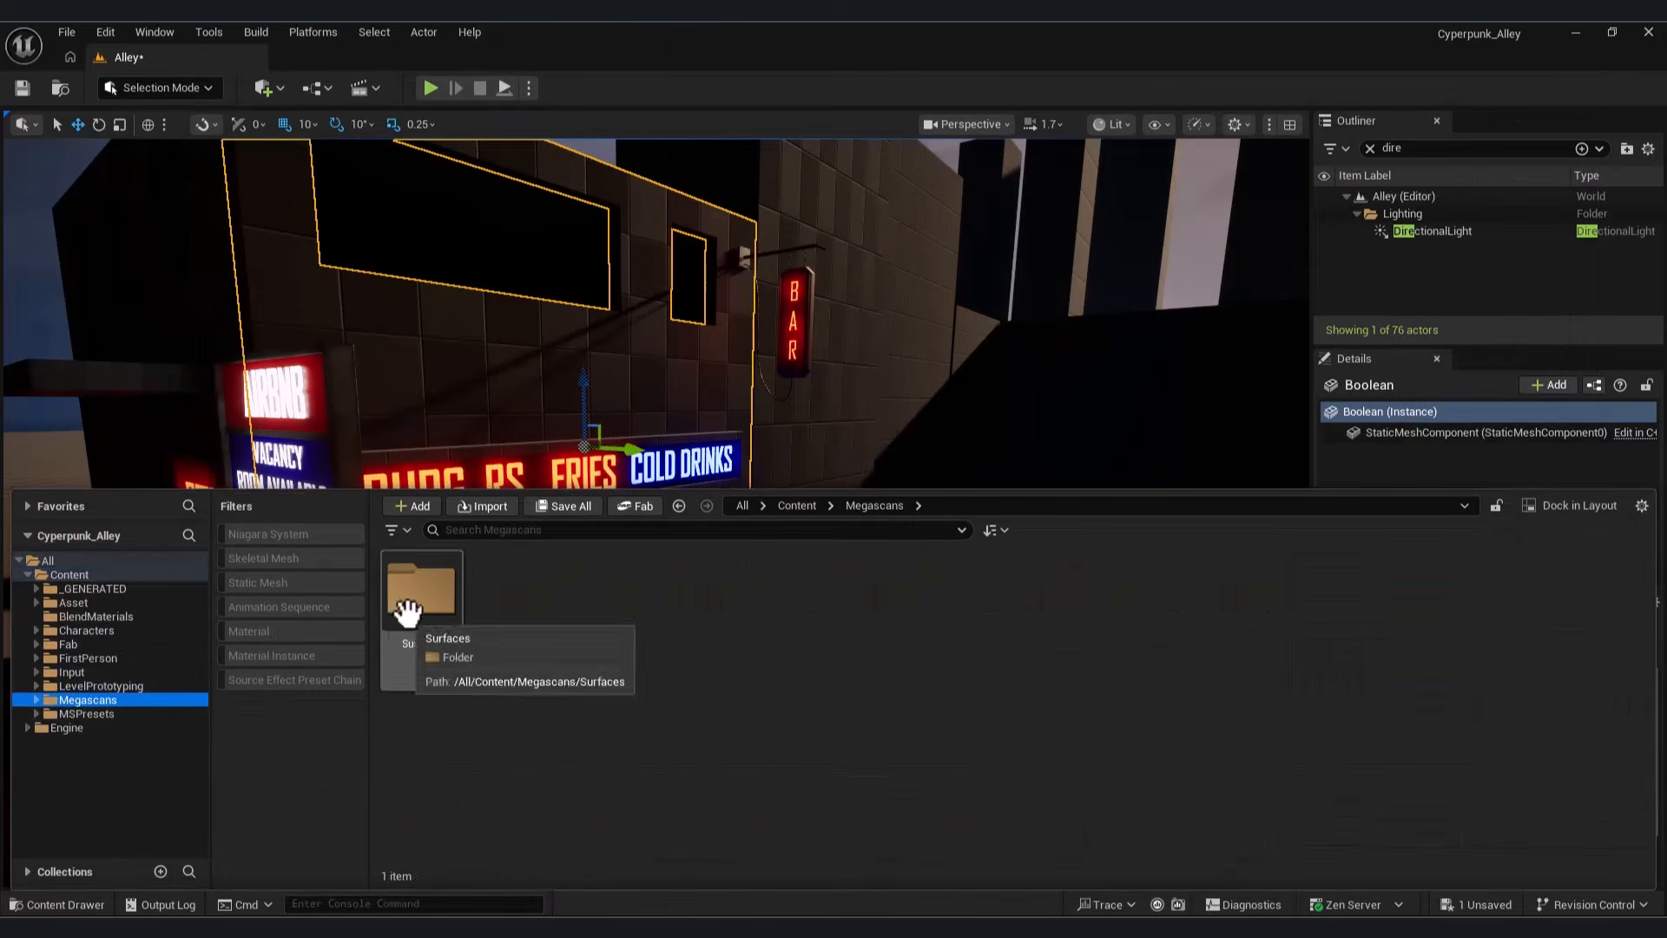
pyautogui.click(291, 655)
pyautogui.click(602, 608)
pyautogui.hotkey('ctrl', 'space')
pyautogui.scroll(-2, 1545, 808)
pyautogui.click(1550, 877)
# Step: Open the Damaged Concrete Floor vizbdg1 instance, enable Tiling/Offset and set its X and Y tiling to 5
pyautogui.moveTo(1042, 556); pyautogui.dragTo(868, 539, button='right')
pyautogui.press('w')
pyautogui.press('s')
pyautogui.hotkey('ctrl', 'space')
pyautogui.doubleClick(607, 588)
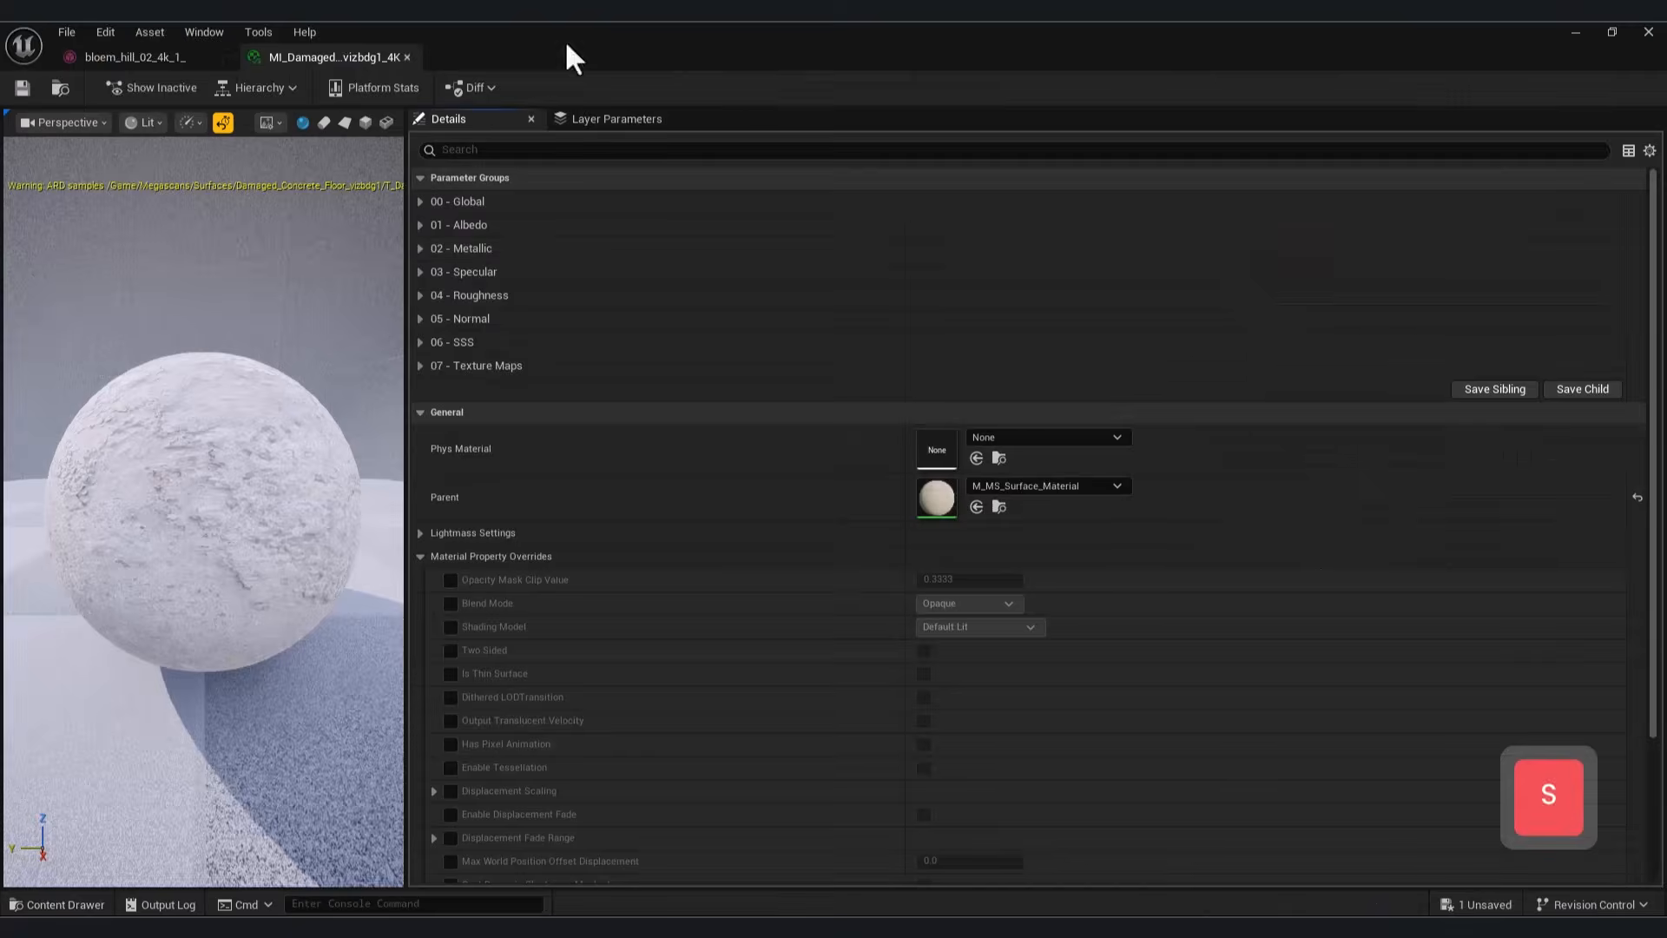
pyautogui.click(422, 201)
pyautogui.click(450, 225)
pyautogui.click(955, 248)
pyautogui.write('5')
pyautogui.press('Tab')
pyautogui.write('5')
pyautogui.press('Return')
pyautogui.click(1613, 33)
pyautogui.click(1617, 217)
# Step: Select the DirectionalLight and set its intensity to 4 lux
pyautogui.click(1467, 232)
pyautogui.click(1551, 778)
pyautogui.write('4')
pyautogui.press('Return')
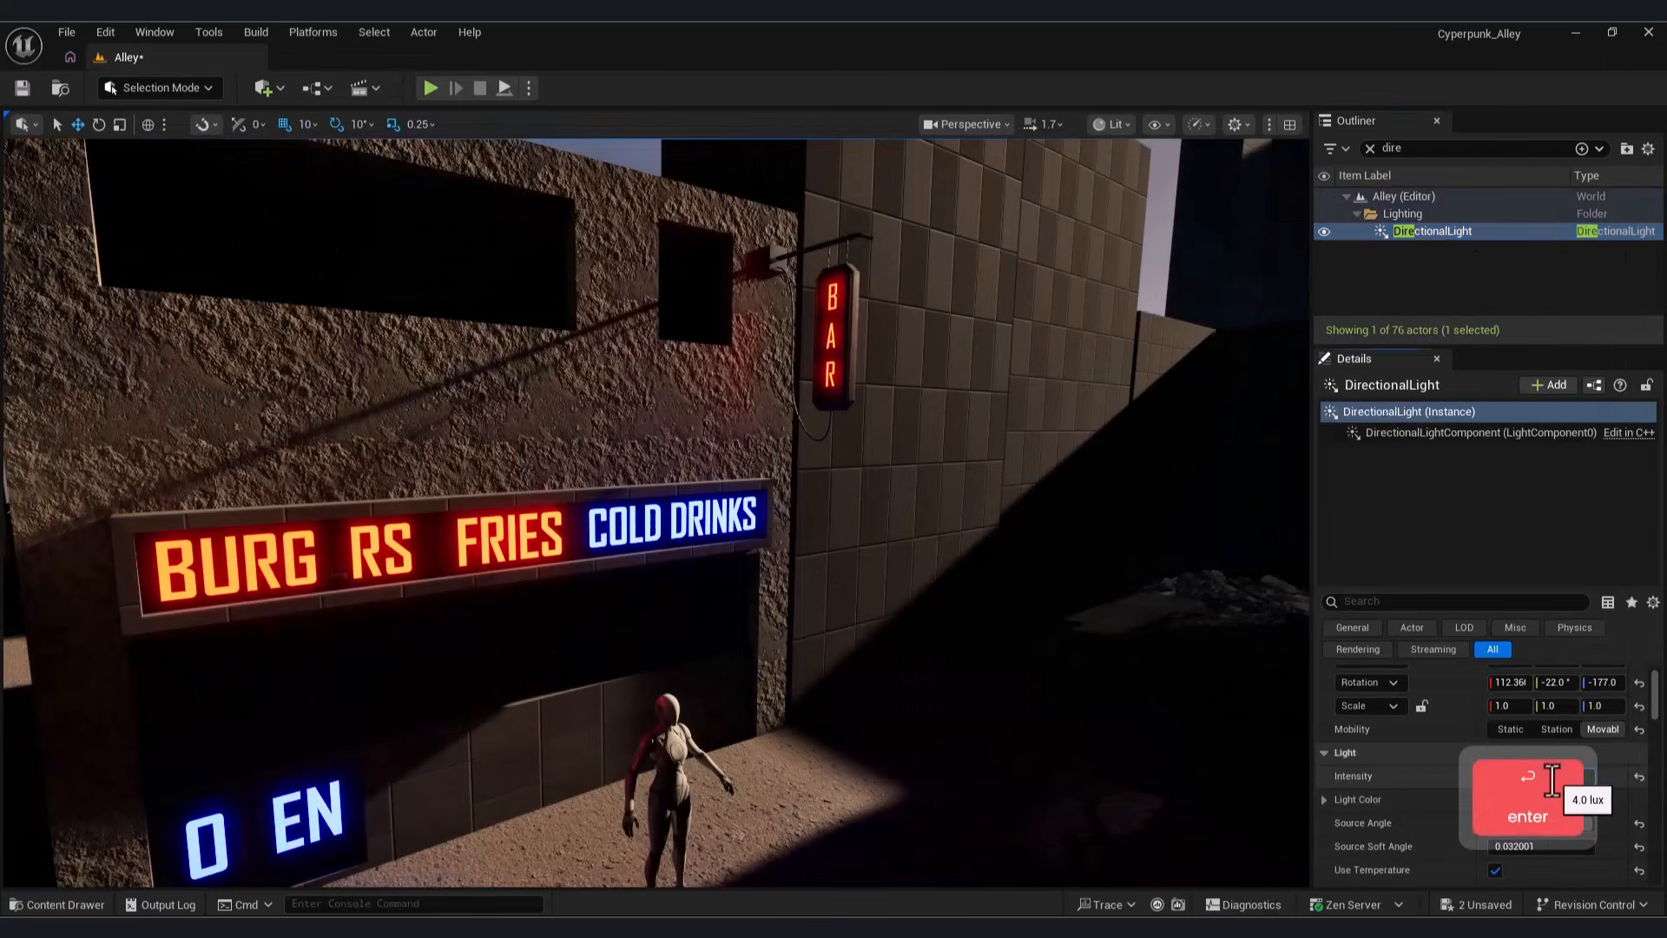
# Step: Set the DirectionalLight's intensity to 10 lux
pyautogui.click(962, 720)
pyautogui.click(1444, 233)
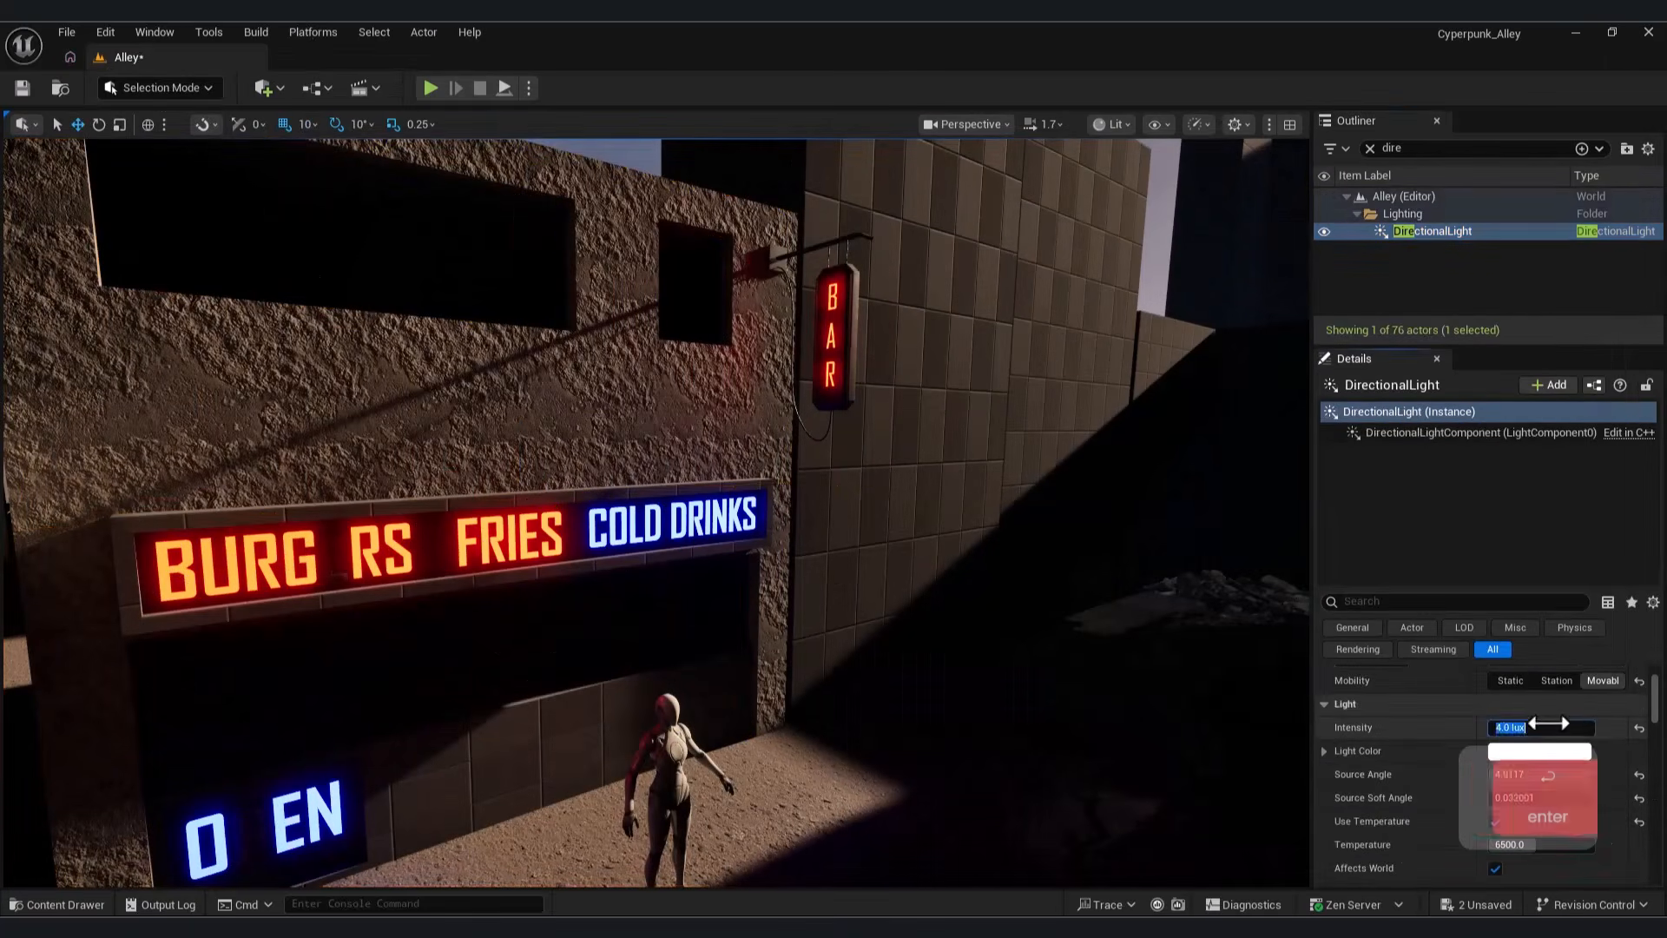
pyautogui.click(1548, 726)
pyautogui.write('10')
pyautogui.press('Return')
# Step: Pick the Damaged Brick Wall Plaster material instance and apply it to the storefront wall
pyautogui.press('w')
pyautogui.moveTo(789, 539); pyautogui.dragTo(643, 556, button='right')
pyautogui.press('s')
pyautogui.hotkey('ctrl', 'space')
pyautogui.hotkey('ctrl', 'space')
pyautogui.scroll(-3, 1441, 793)
pyautogui.scroll(3, 1441, 792)
pyautogui.click(797, 351)
# Step: Open the Damaged Brick Wall Plaster instance and set its X and Y tiling to 6
pyautogui.doubleClick(1508, 874)
pyautogui.click(1325, 434)
pyautogui.write('6')
pyautogui.press('Tab')
pyautogui.write('6')
pyautogui.press('Return')
# Step: Open the Damaged Plaster material instance, enable Tiling/Offset and set its X and Y tiling to 6
pyautogui.moveTo(764, 486); pyautogui.dragTo(834, 452, button='right')
pyautogui.press('w')
pyautogui.press('s')
pyautogui.press('s')
pyautogui.hotkey('ctrl', 'space')
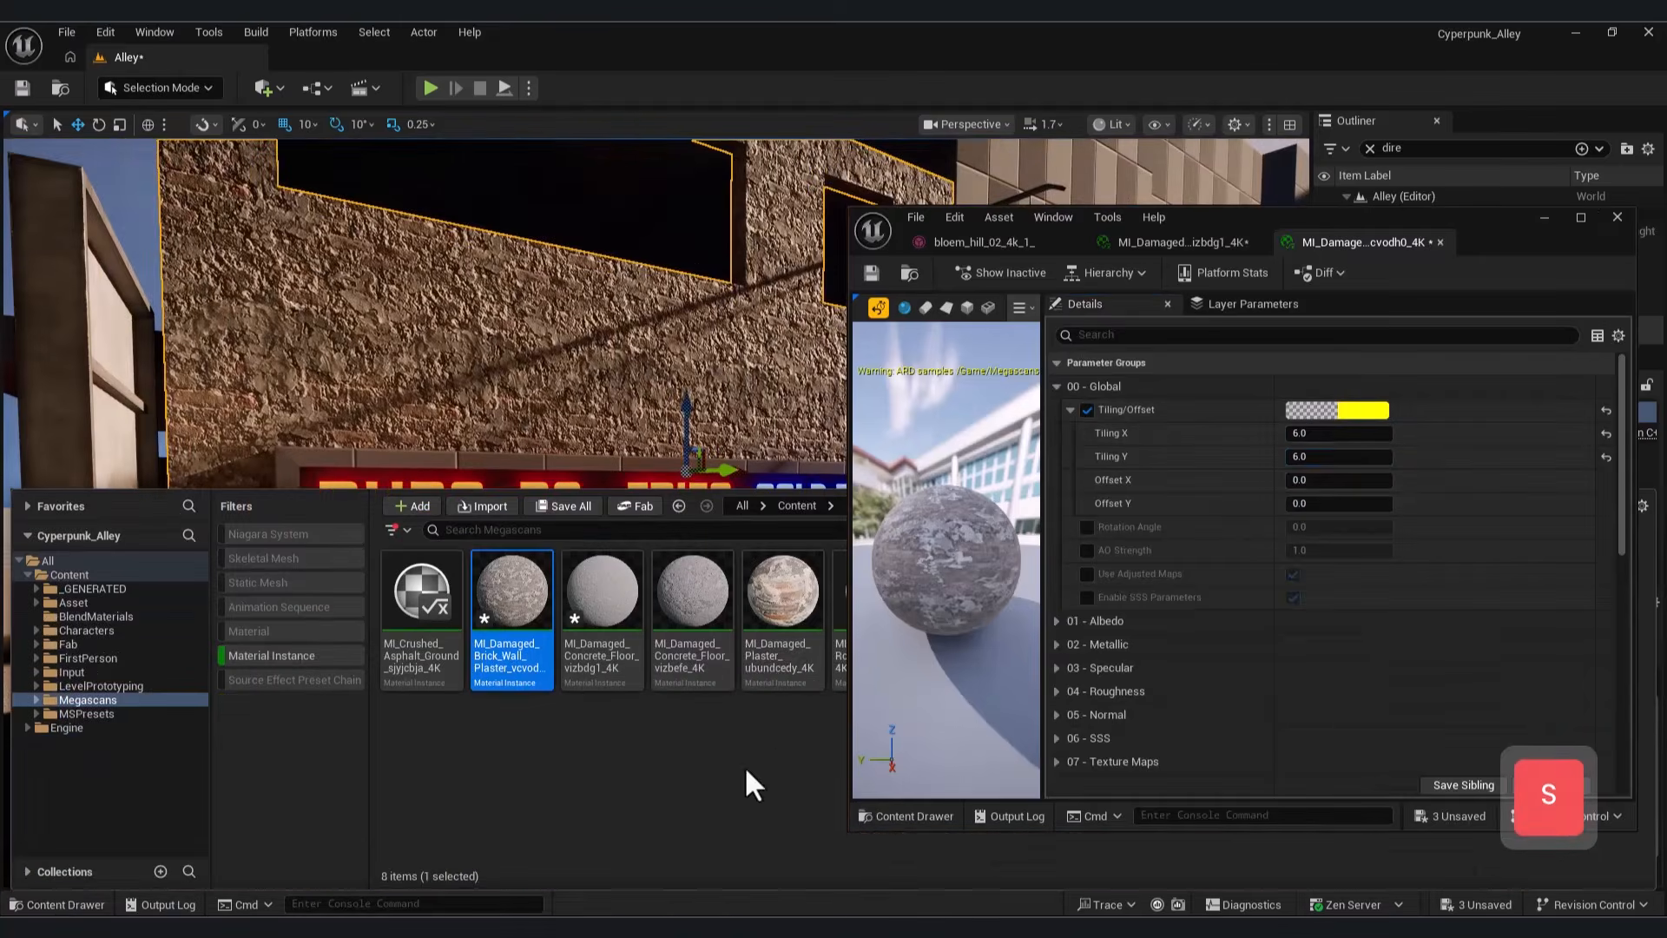
pyautogui.doubleClick(785, 596)
pyautogui.click(1087, 410)
pyautogui.click(1071, 410)
pyautogui.click(1300, 433)
pyautogui.write('6')
pyautogui.press('Return')
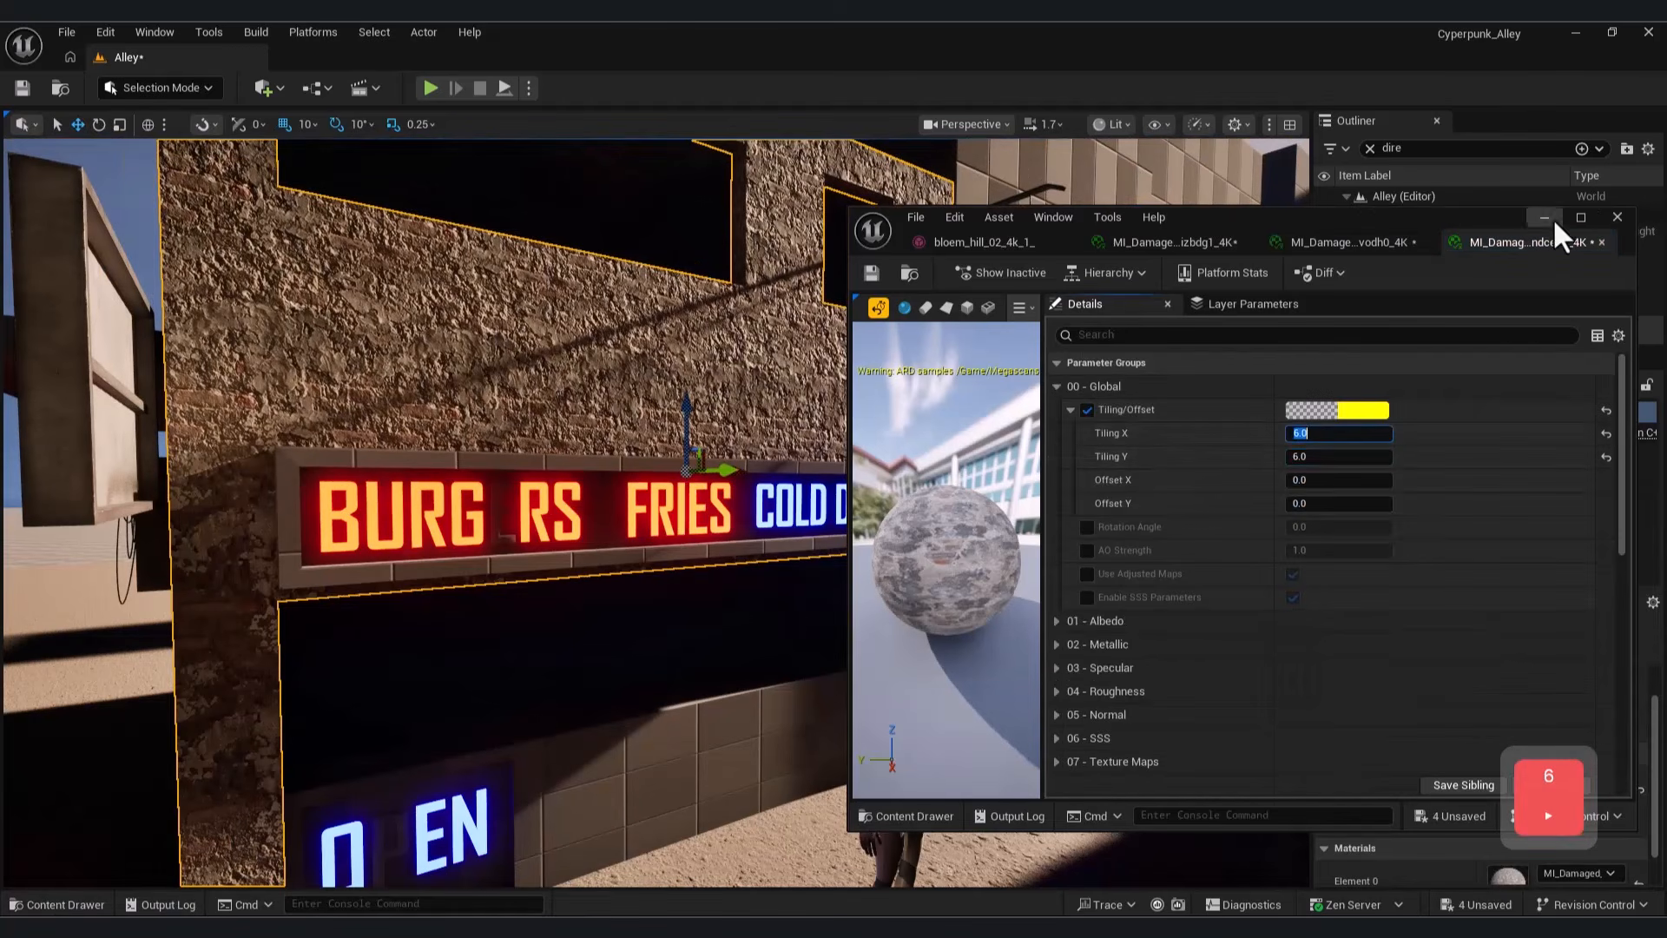
# Step: Minimize the material editor and assign the Damaged Plaster instance to the storefront wall's Element 0
pyautogui.click(1545, 219)
pyautogui.click(93, 903)
pyautogui.click(16, 904)
pyautogui.scroll(-1, 1549, 839)
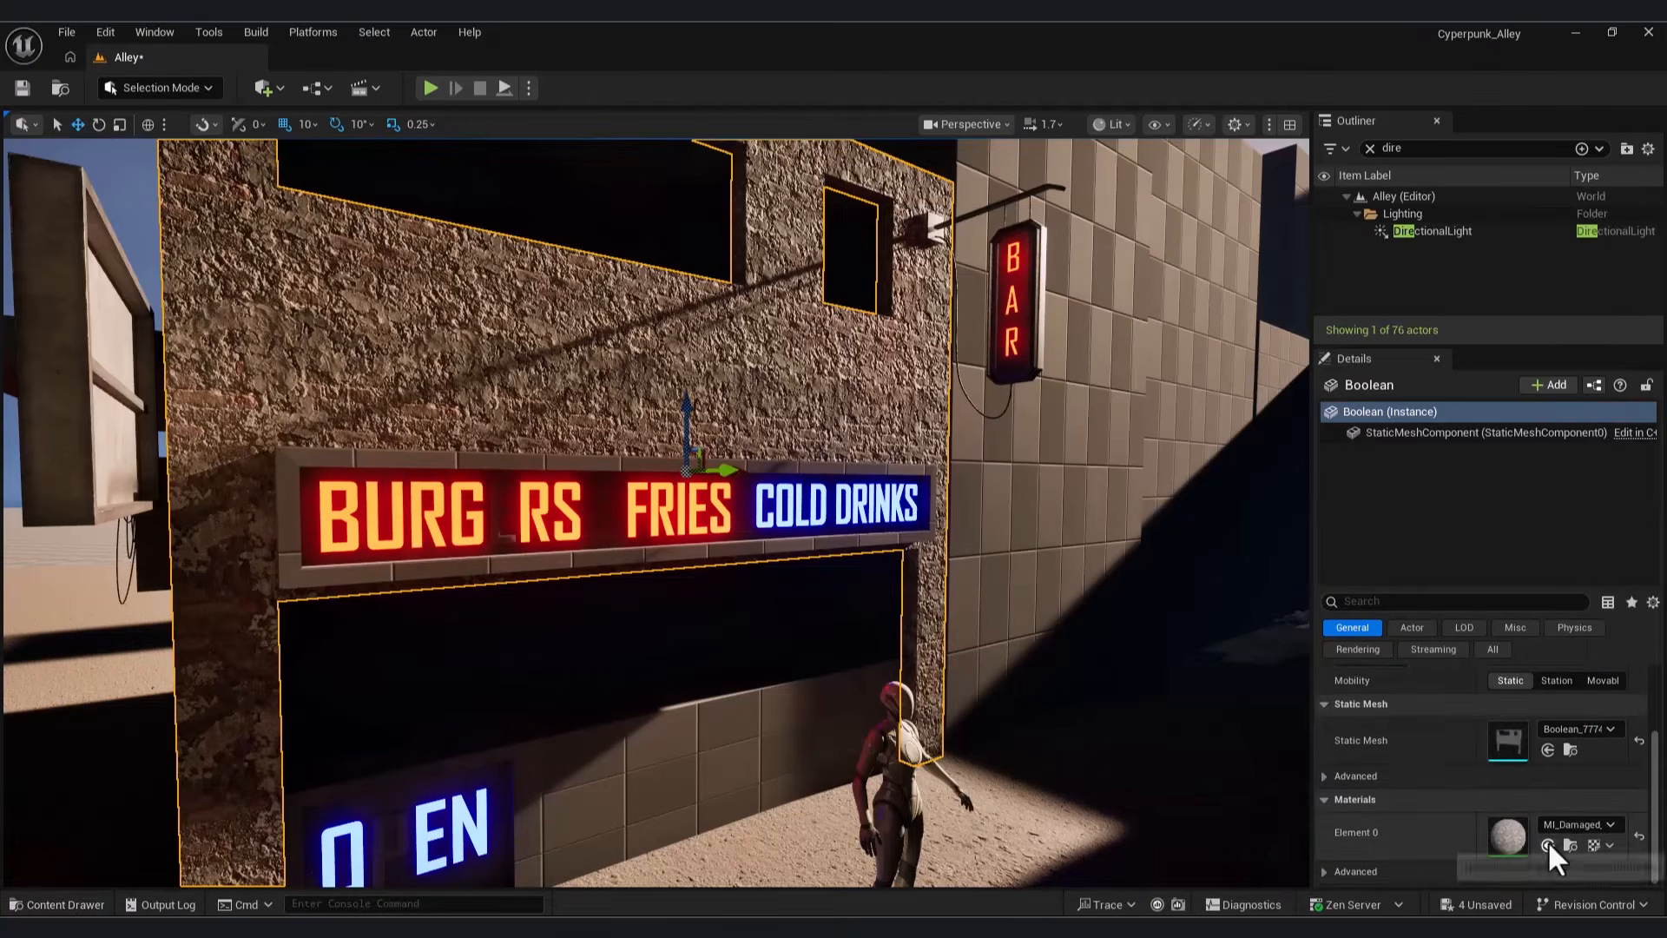
pyautogui.click(1549, 842)
# Step: Reopen the Damaged Plaster instance, set its tiling to 4 and inspect the storefront wall up close
pyautogui.click(93, 903)
pyautogui.doubleClick(785, 608)
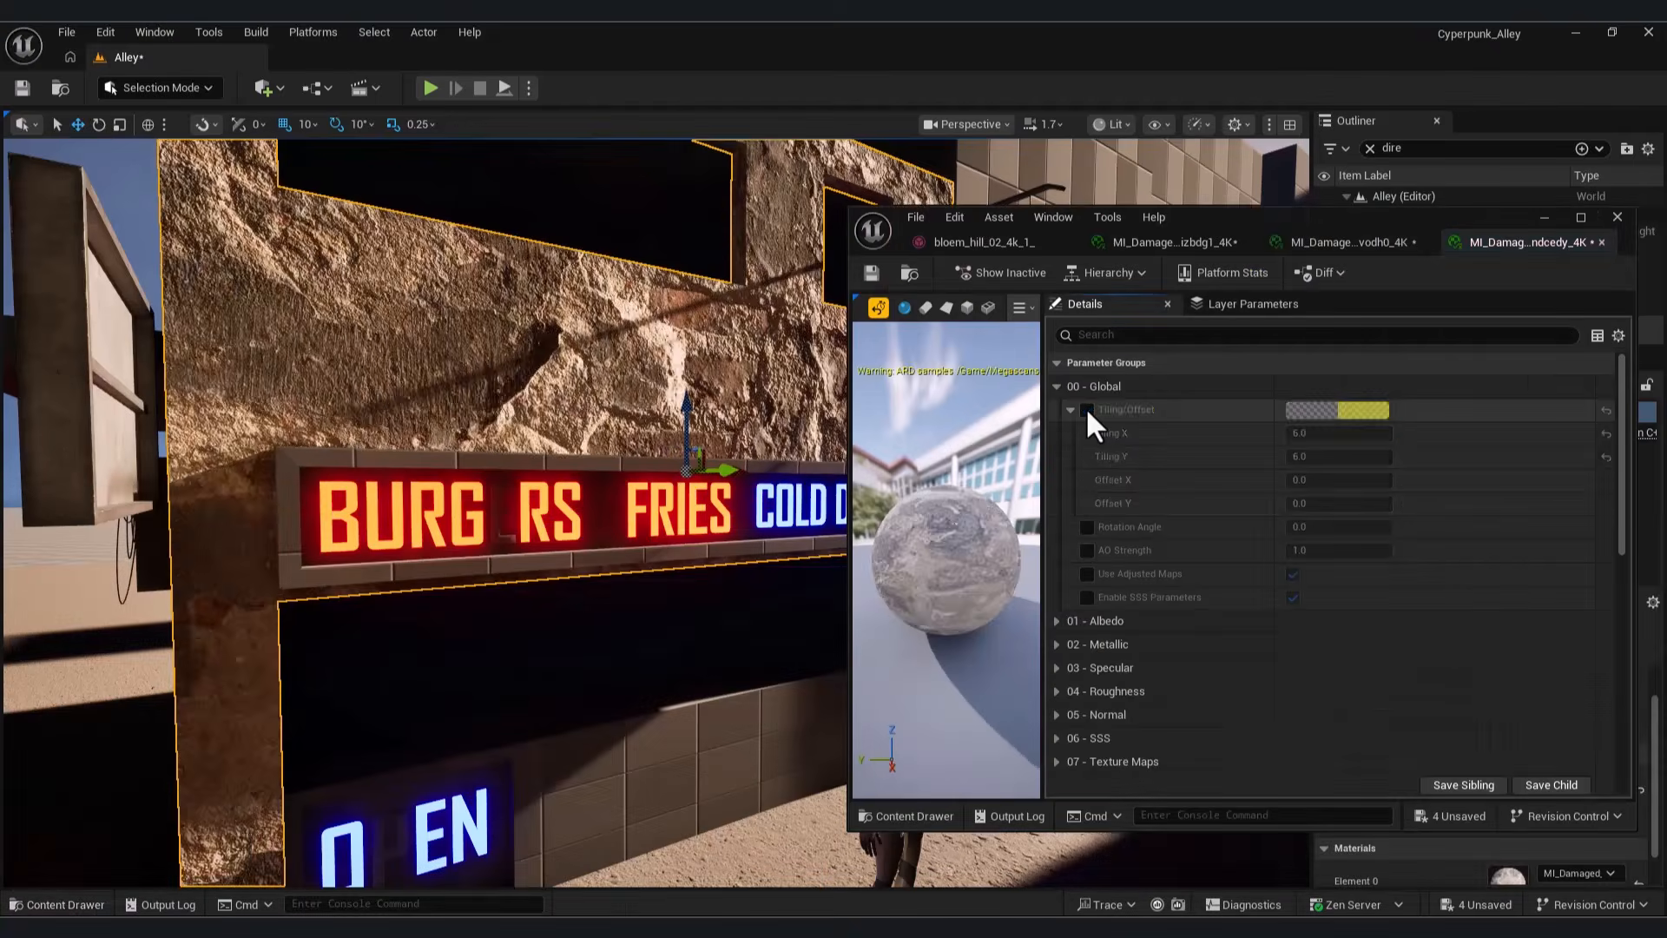
pyautogui.click(1345, 434)
pyautogui.write('4')
pyautogui.press('Return')
pyautogui.moveTo(483, 512); pyautogui.dragTo(409, 538, button='right')
pyautogui.press('w')
pyautogui.press('a')
pyautogui.press('d')
pyautogui.click(1547, 221)
# Step: Duplicate the storefront wall and move the copy directly beside the original for a material comparison
pyautogui.moveTo(697, 597); pyautogui.dragTo(664, 598, button='right')
pyautogui.hotkey('ctrl', 'c')
pyautogui.hotkey('ctrl', 'v')
pyautogui.moveTo(656, 487); pyautogui.dragTo(903, 463)
pyautogui.moveTo(903, 463); pyautogui.dragTo(886, 443, button='right')
pyautogui.press('w')
pyautogui.press('d')
pyautogui.moveTo(903, 504); pyautogui.dragTo(294, 588)
pyautogui.moveTo(294, 588); pyautogui.dragTo(234, 582, button='right')
pyautogui.moveTo(486, 560); pyautogui.dragTo(379, 558)
pyautogui.moveTo(379, 677); pyautogui.dragTo(343, 661, button='right')
# Step: Assign the Damaged Brick Wall Plaster instance to the copied wall and compare it with the original
pyautogui.click(85, 903)
pyautogui.click(521, 601)
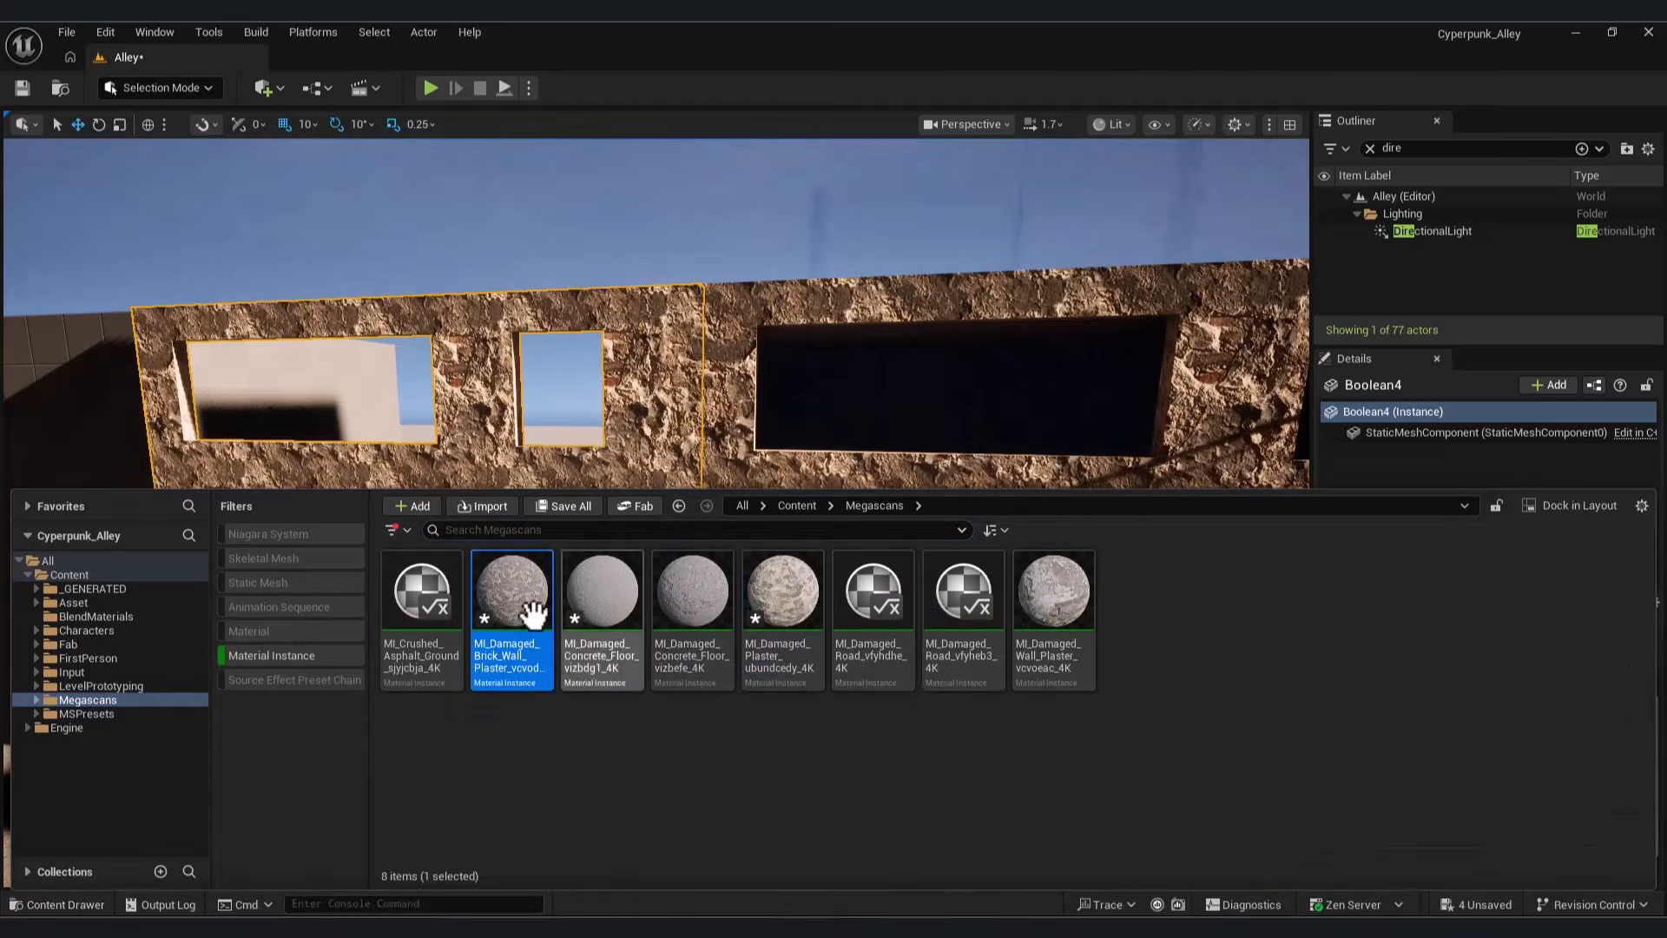
pyautogui.click(1489, 475)
pyautogui.click(1548, 884)
pyautogui.press('w')
pyautogui.moveTo(868, 538); pyautogui.dragTo(886, 521, button='right')
pyautogui.press('s')
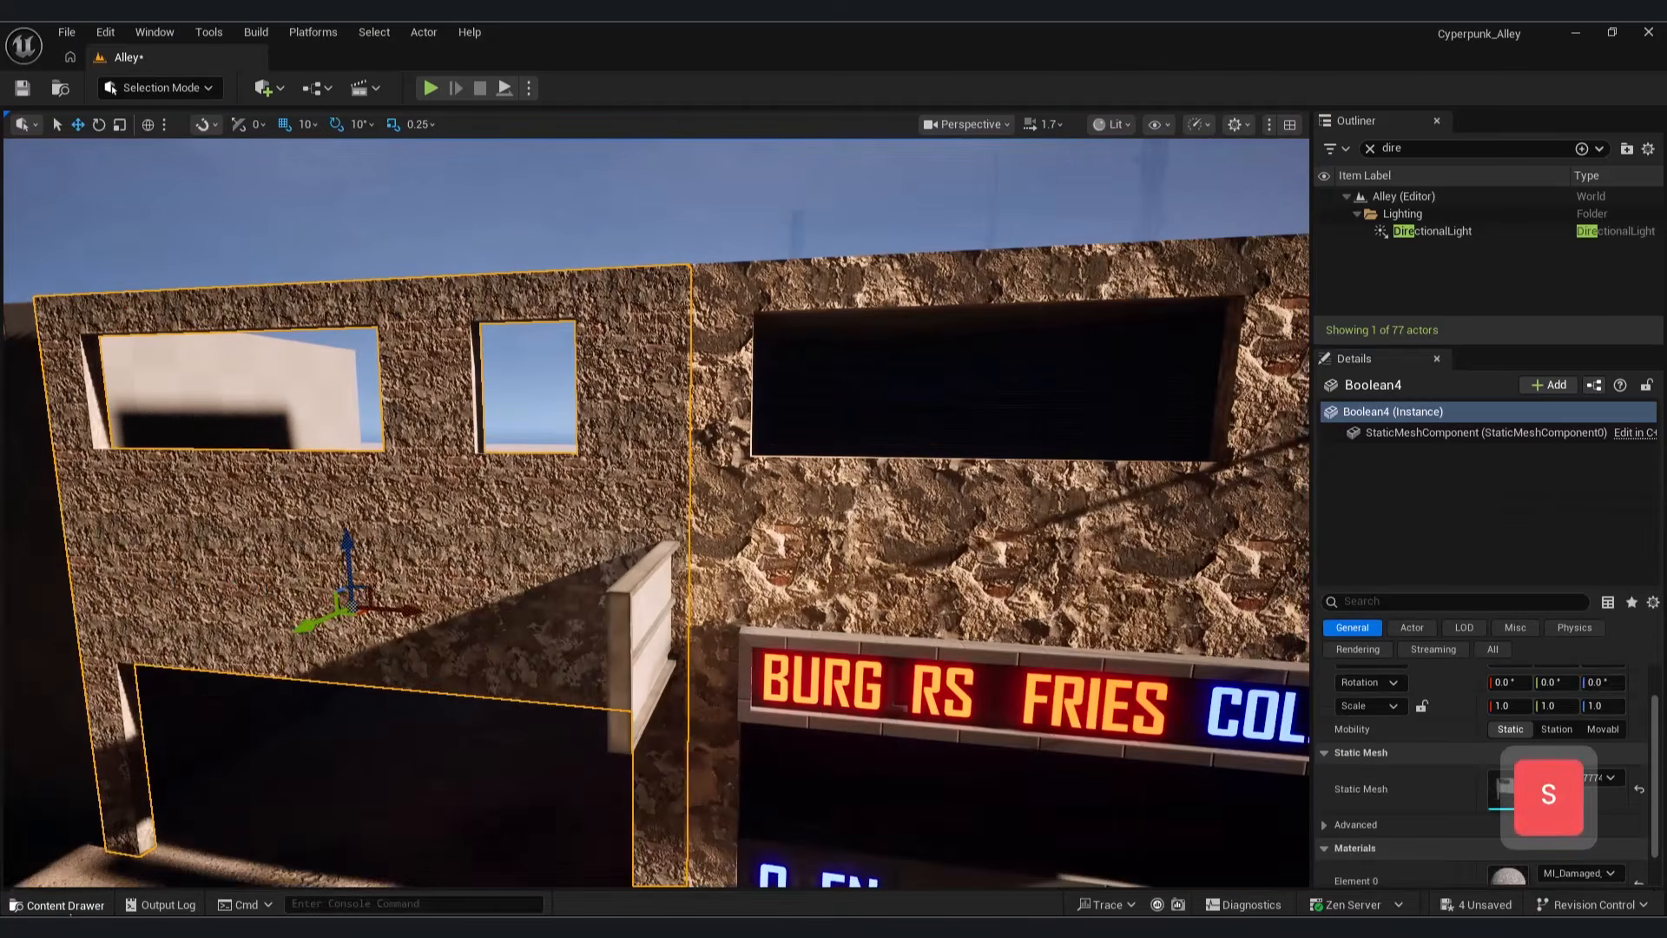
# Step: Assign the Damaged Concrete Floor vizbdg1 instance to the copied wall
pyautogui.click(66, 904)
pyautogui.click(603, 601)
pyautogui.click(65, 904)
pyautogui.scroll(-2, 1550, 833)
pyautogui.click(1548, 845)
# Step: Assign the Damaged Concrete Floor vizbefe instance to the copied wall
pyautogui.click(78, 904)
pyautogui.click(692, 601)
pyautogui.click(103, 904)
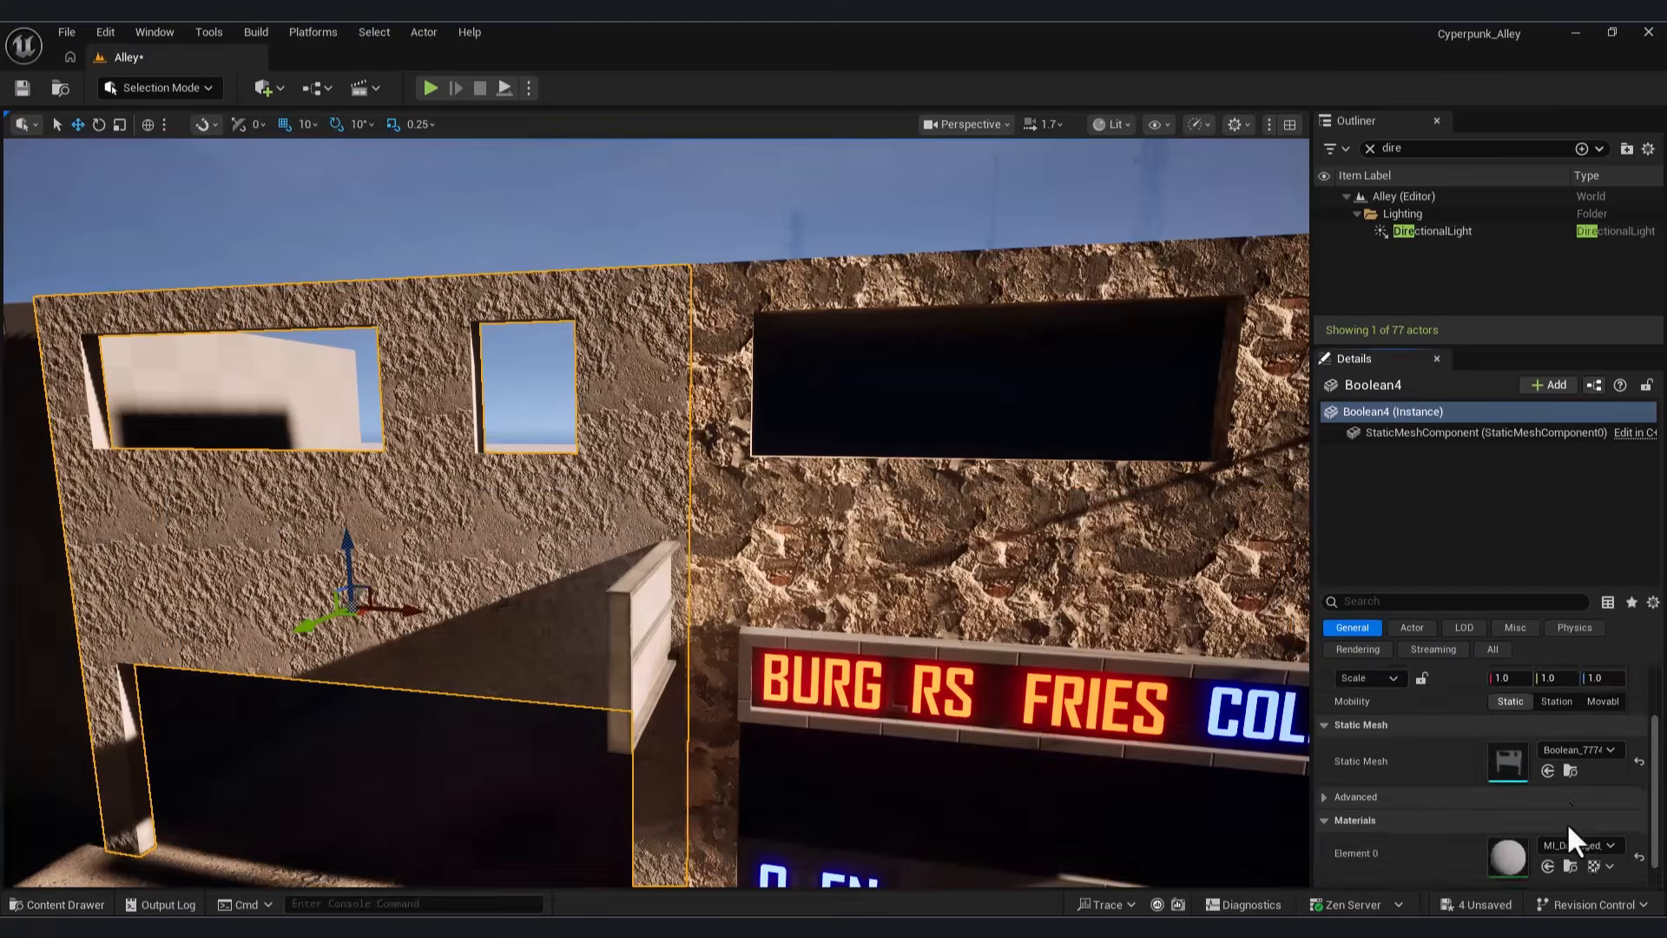
pyautogui.scroll(-2, 1564, 826)
pyautogui.click(1548, 845)
# Step: Enable Tiling/Offset on the Damaged Concrete Floor vizbefe instance, try 6 and settle on 3 for X and Y tiling
pyautogui.click(1570, 845)
pyautogui.doubleClick(422, 599)
pyautogui.click(1058, 386)
pyautogui.click(1087, 410)
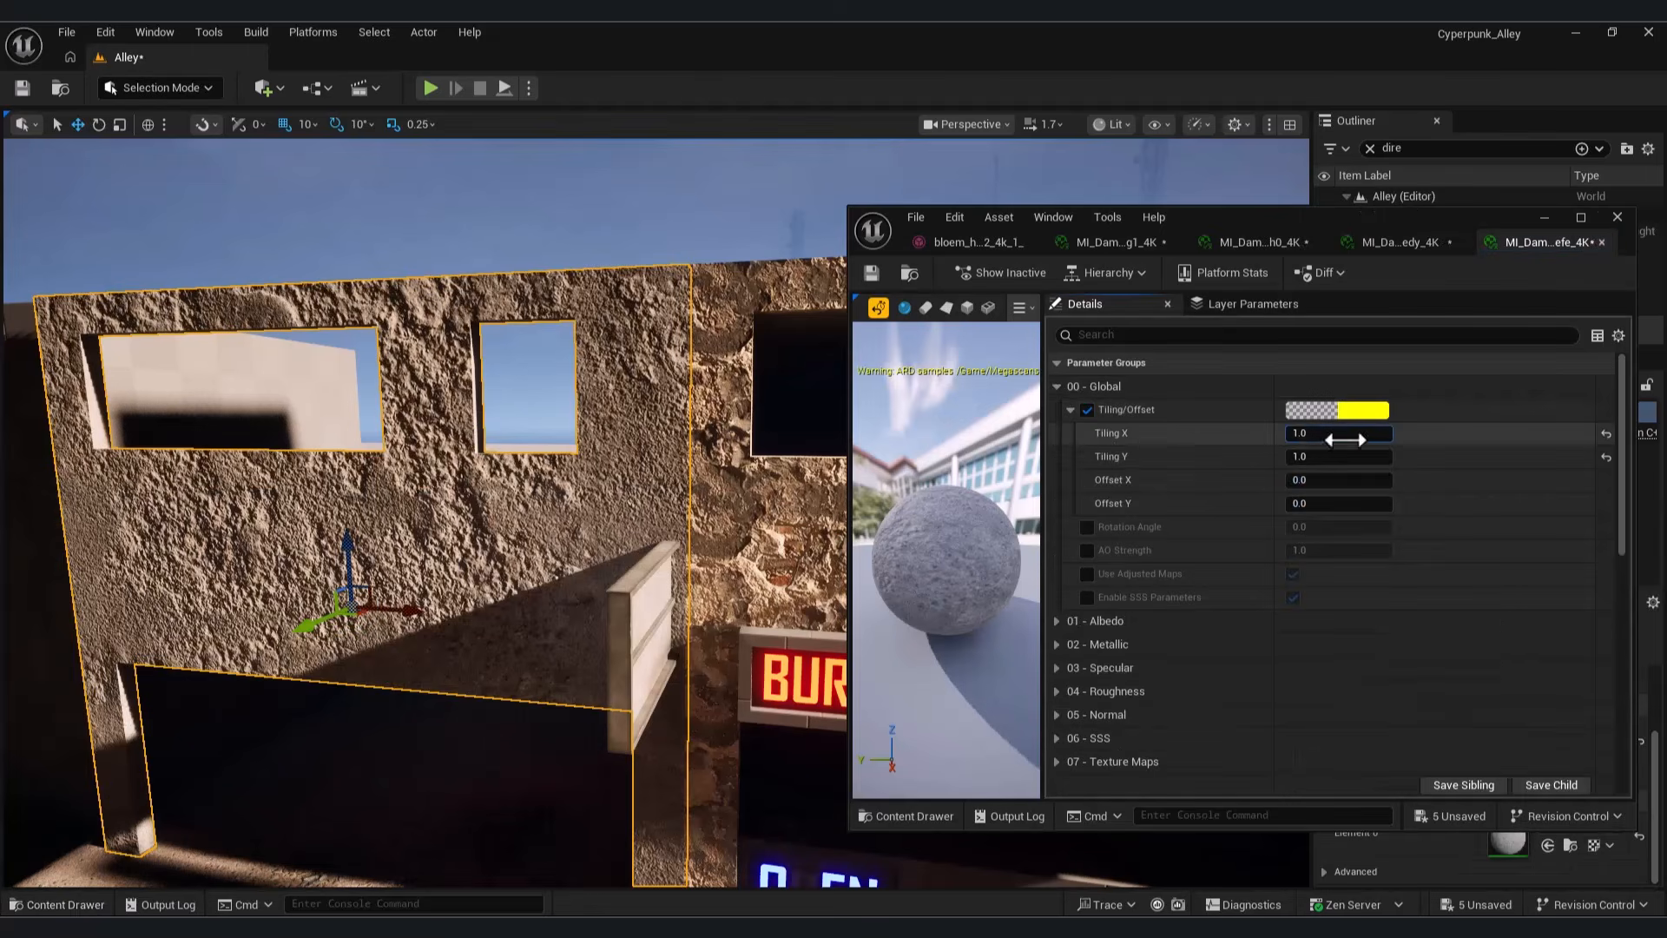
pyautogui.click(1346, 433)
pyautogui.write('6')
pyautogui.press('Tab')
pyautogui.write('6')
pyautogui.click(1351, 431)
pyautogui.write('3')
pyautogui.press('Tab')
pyautogui.write('3')
# Step: Open the original wall's Damaged Wall Plaster instance, enable Albedo Controls and adjust its brightness and saturation
pyautogui.press('w')
pyautogui.moveTo(729, 486); pyautogui.dragTo(694, 529, button='right')
pyautogui.press('d')
pyautogui.press('w')
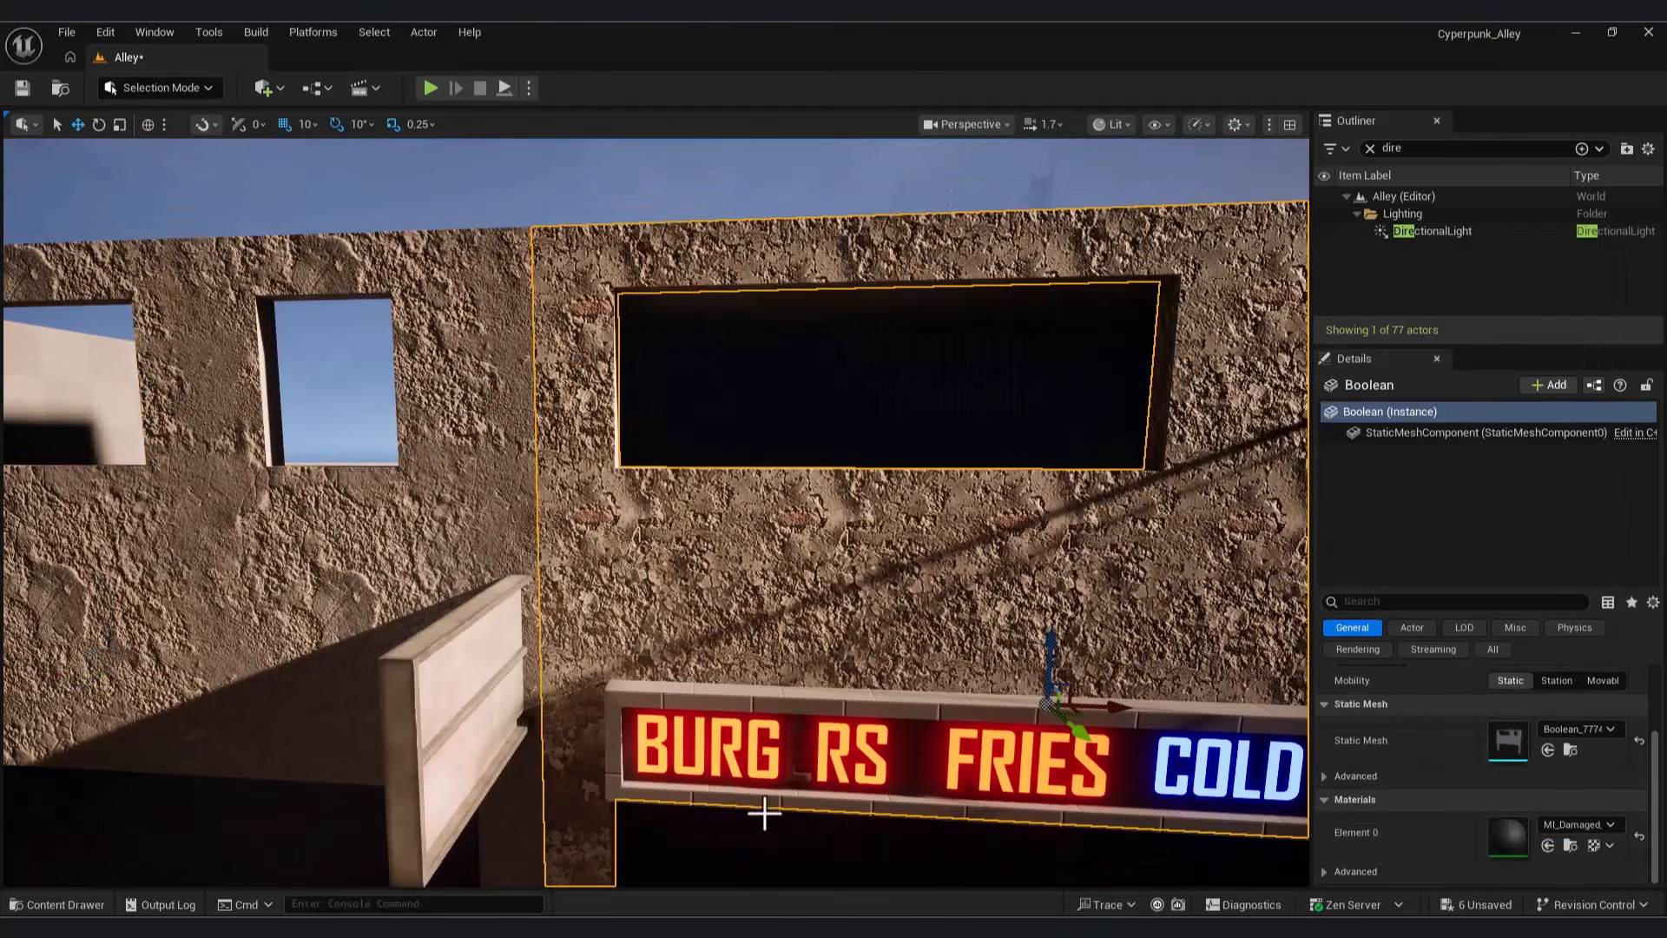
pyautogui.click(1569, 845)
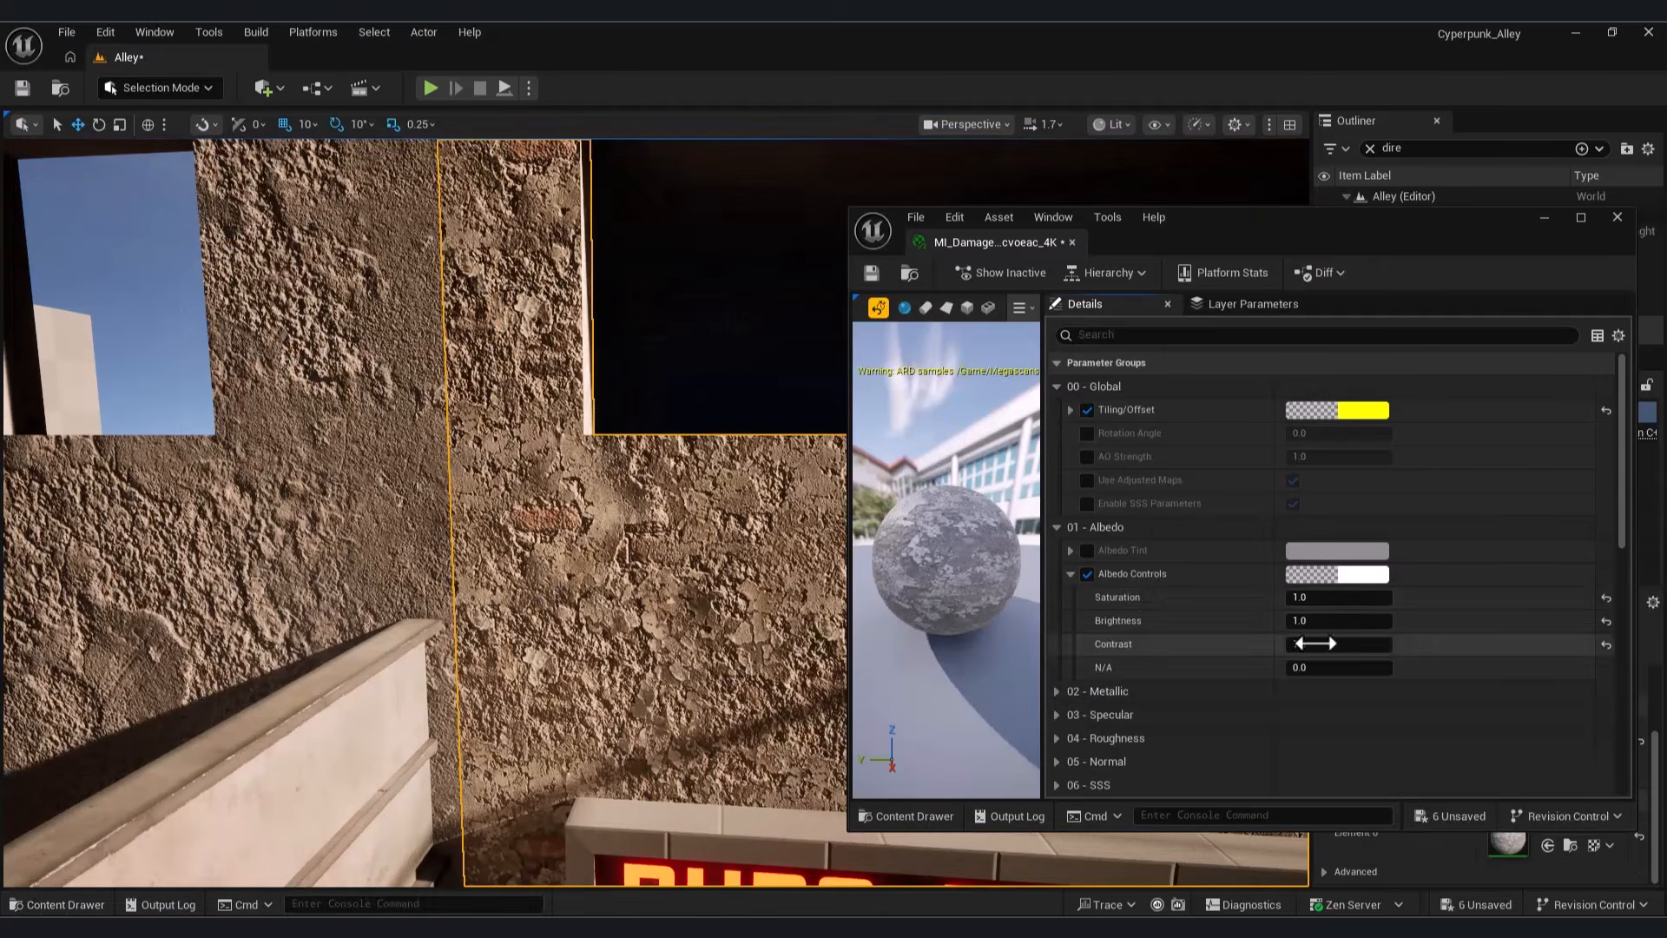
pyautogui.click(1086, 573)
pyautogui.click(1086, 573)
pyautogui.moveTo(1344, 623)
pyautogui.mouseDown()
pyautogui.moveTo(1329, 622)
pyautogui.moveTo(1344, 622)
pyautogui.mouseUp()
pyautogui.moveTo(1344, 599); pyautogui.dragTo(1302, 599)
pyautogui.scroll(-5, 545, 610)
pyautogui.moveTo(595, 558)
pyautogui.mouseDown(button='right')
pyautogui.moveTo(653, 564)
pyautogui.moveTo(596, 556)
pyautogui.mouseUp(button='right')
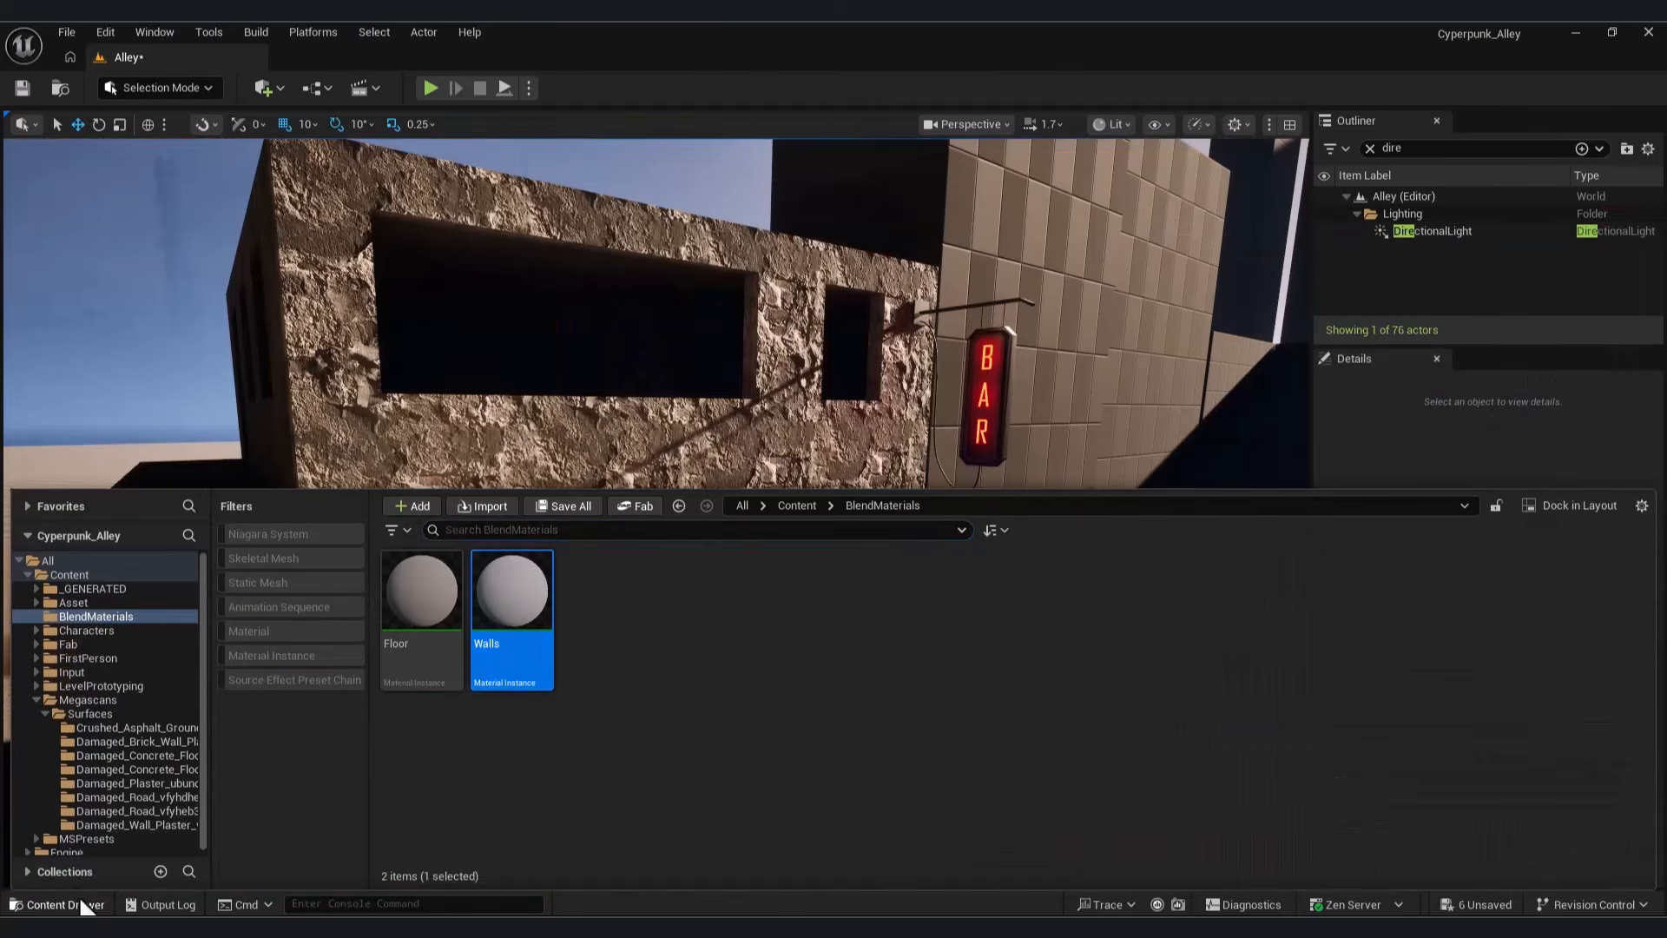
# Step: Assign the Walls blend material instance to the storefront wall and open it for editing
pyautogui.click(80, 898)
pyautogui.click(540, 529)
pyautogui.scroll(-2, 1617, 804)
pyautogui.click(1550, 850)
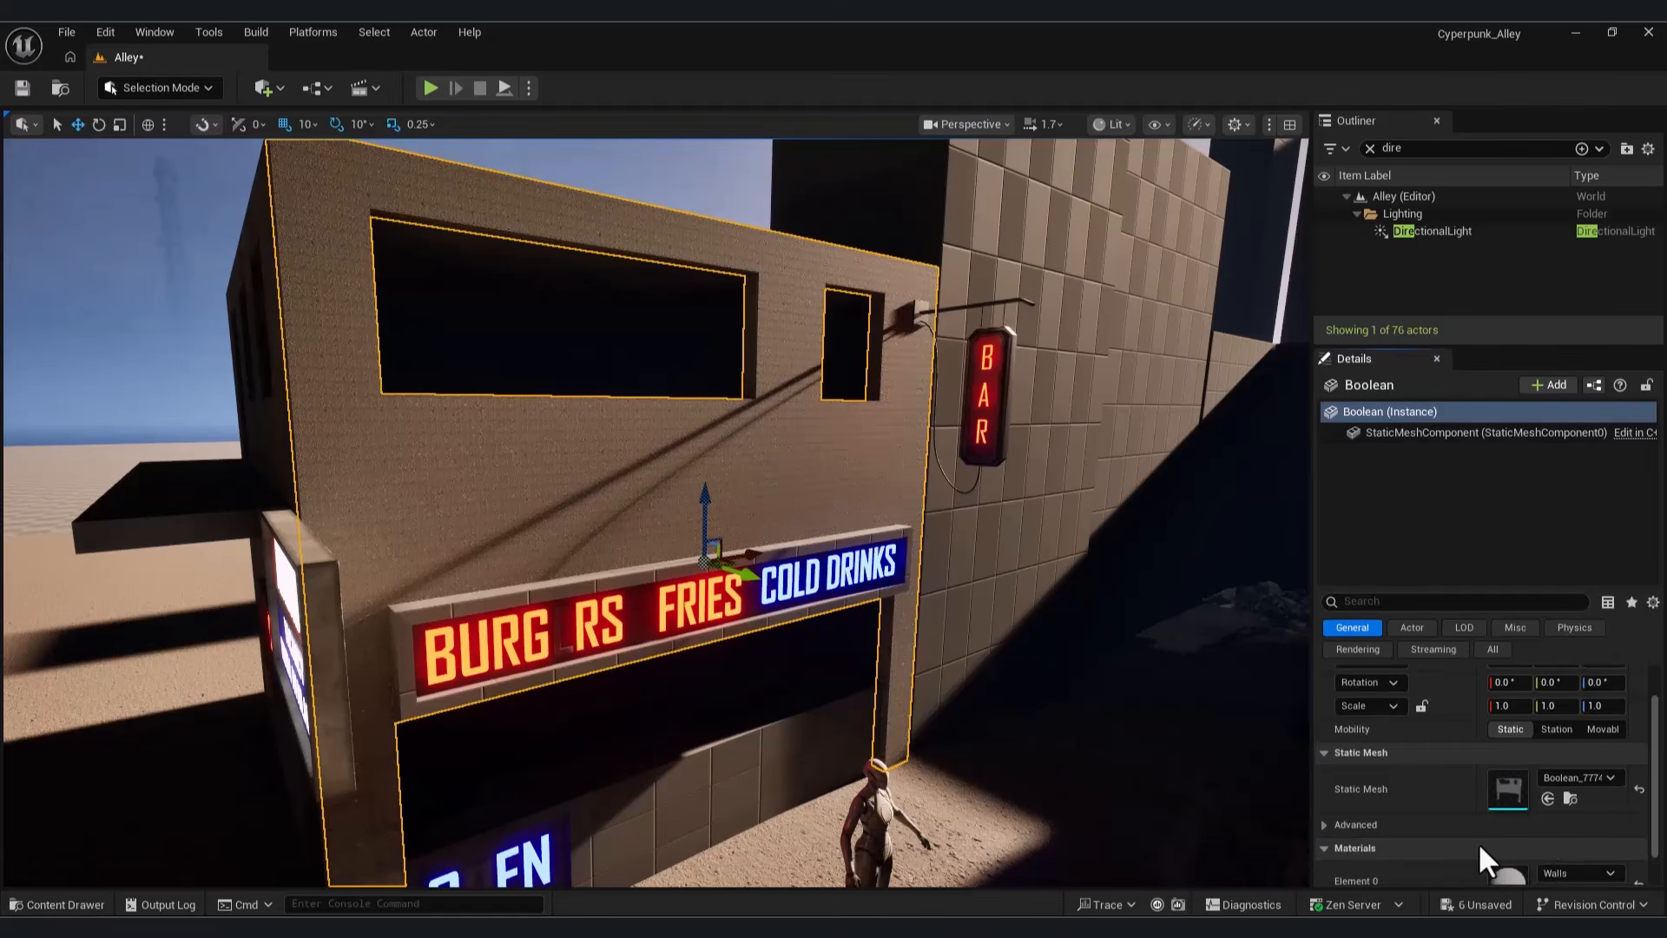
pyautogui.click(1244, 841)
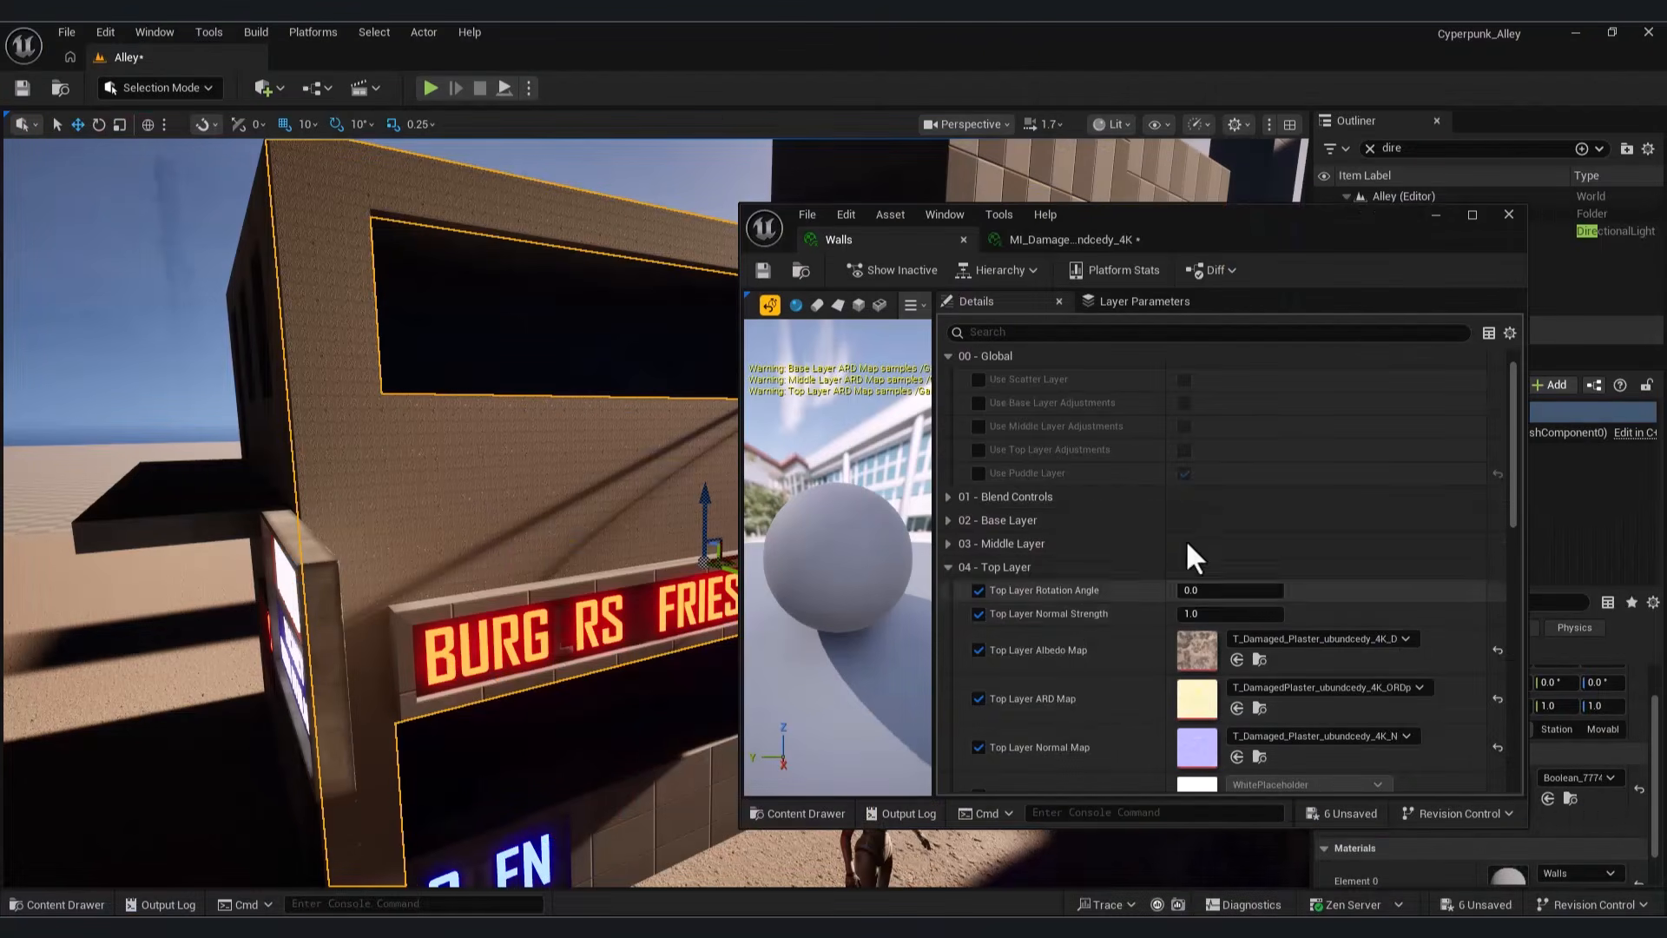
# Step: Expand the Walls material's Base Layer parameters and set its X and Y tiling to 10
pyautogui.click(948, 520)
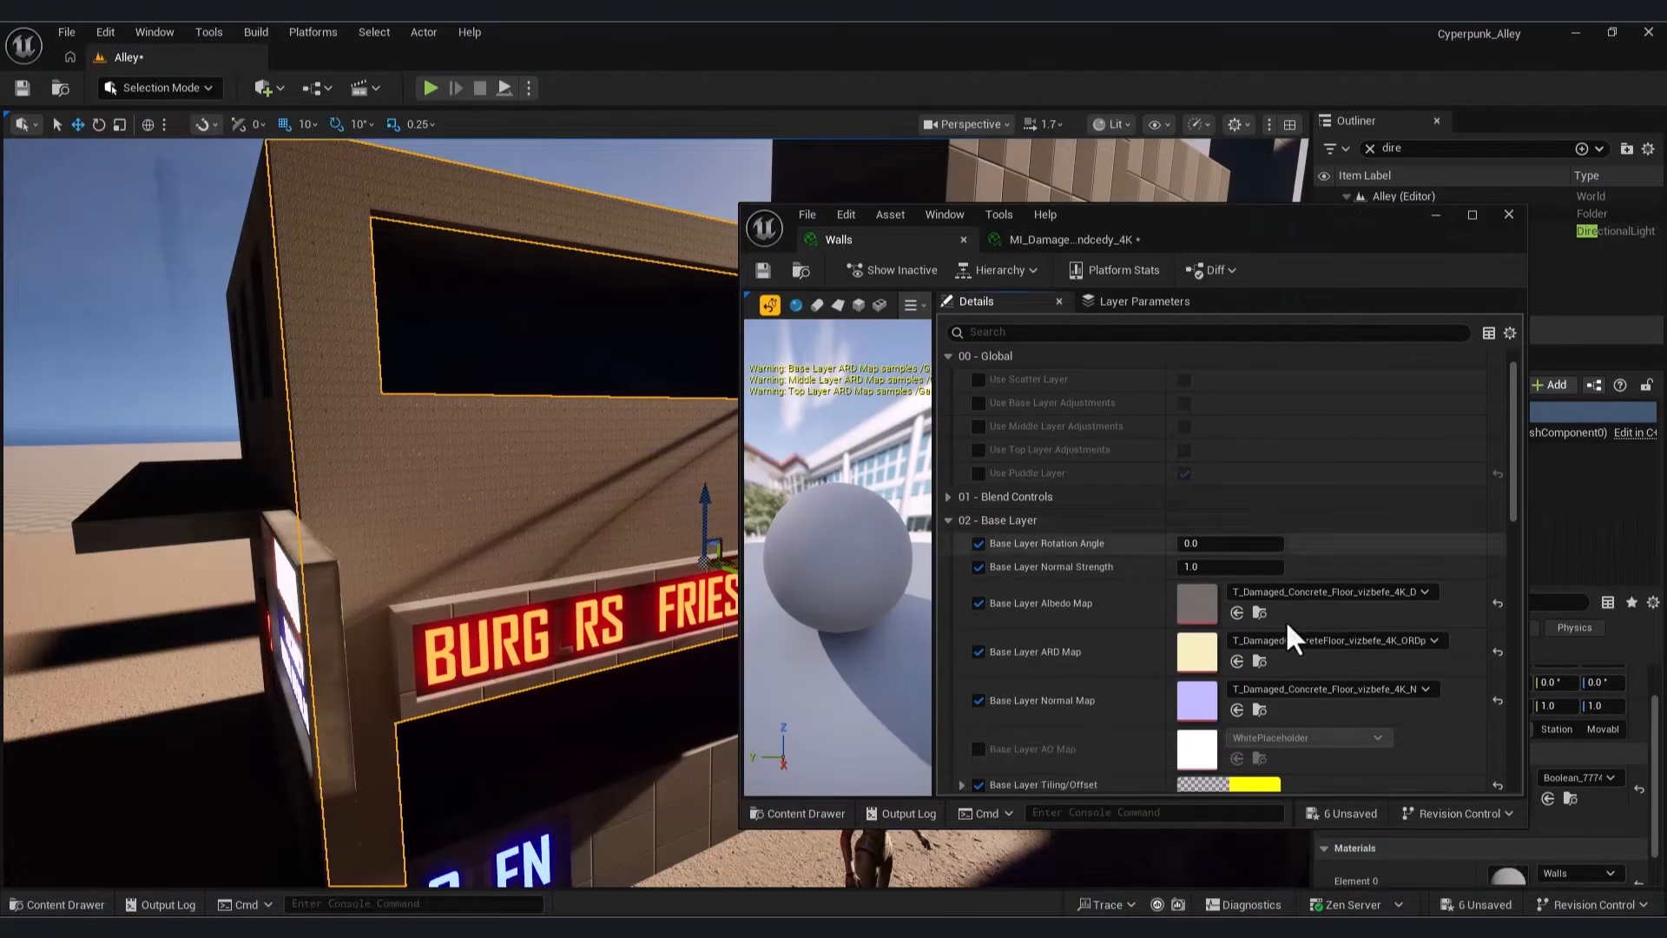
pyautogui.scroll(-3, 1118, 558)
pyautogui.scroll(2, 979, 586)
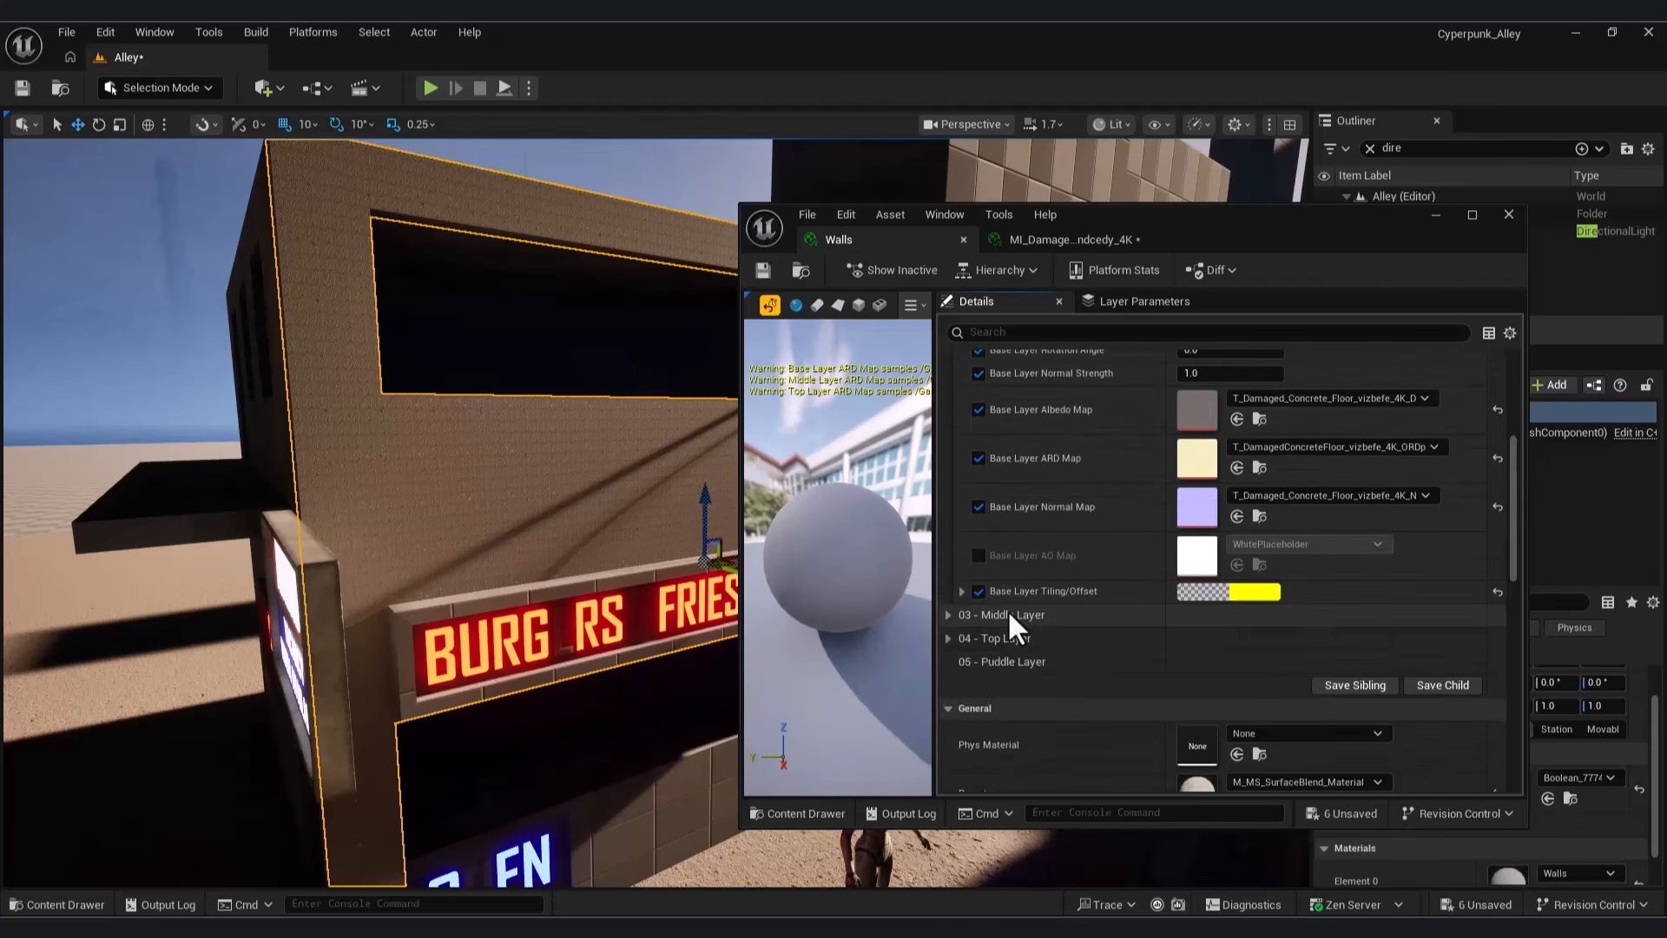
pyautogui.click(962, 590)
pyautogui.click(1224, 618)
pyautogui.write('1')
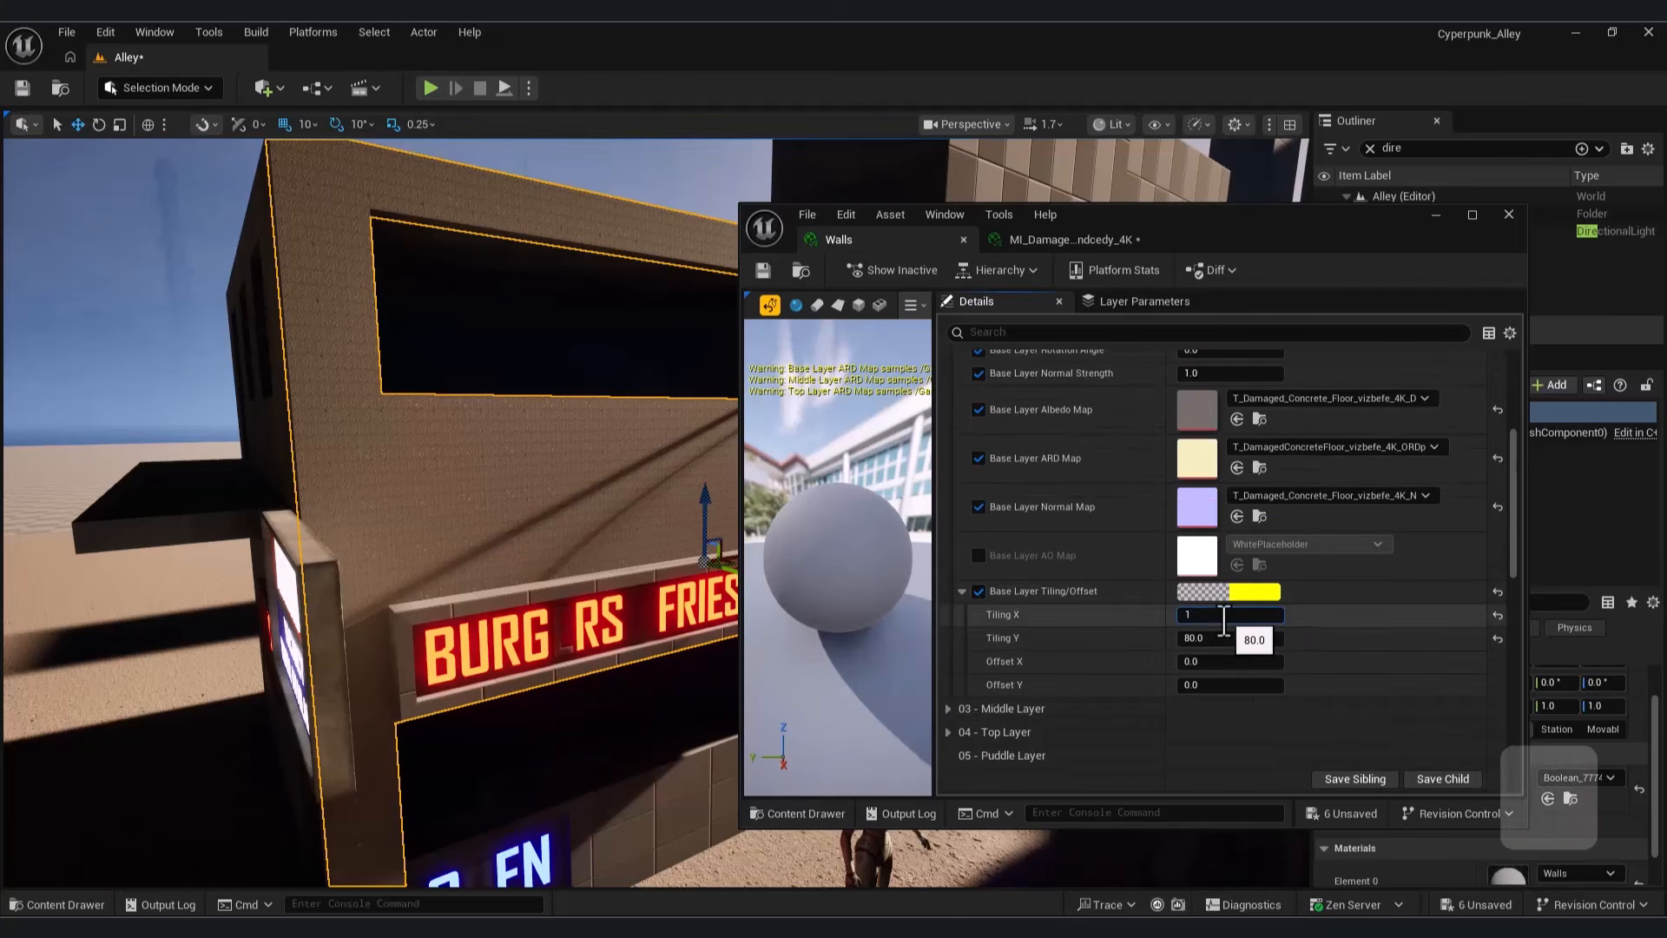
pyautogui.write('0')
pyautogui.press('Return')
pyautogui.click(1245, 637)
pyautogui.write('10')
pyautogui.press('Return')
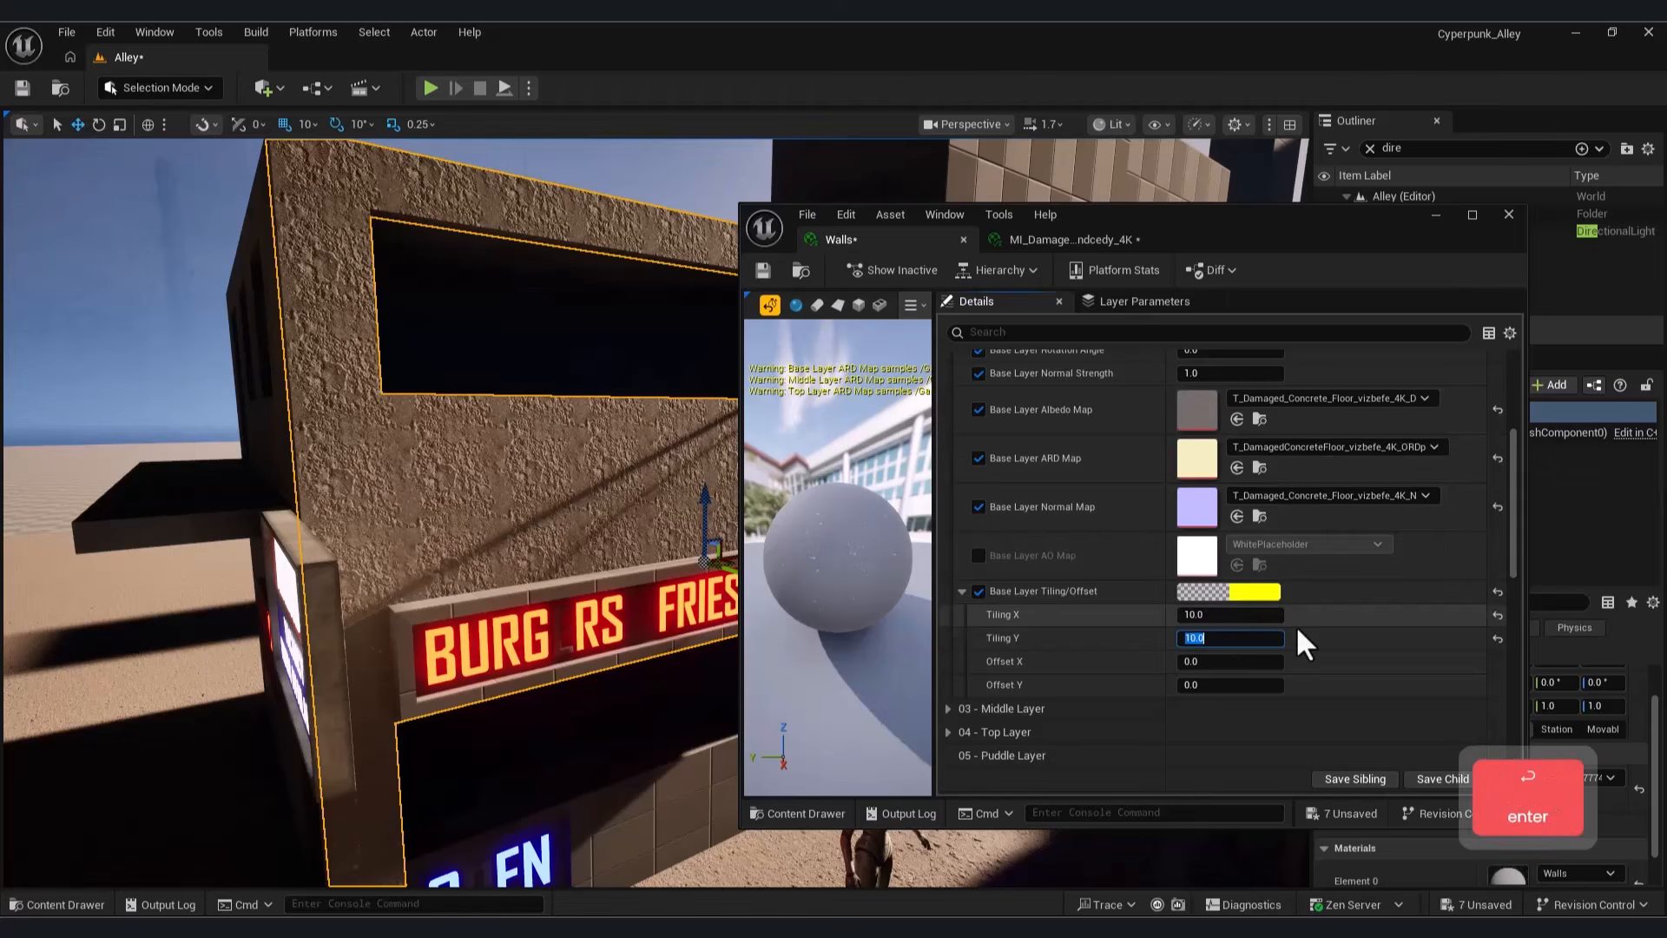
# Step: Try a Base Layer tiling of 5 on X and Y in the Walls material
pyautogui.click(1232, 613)
pyautogui.write('5')
pyautogui.press('Return')
pyautogui.write('5')
pyautogui.press('Return')
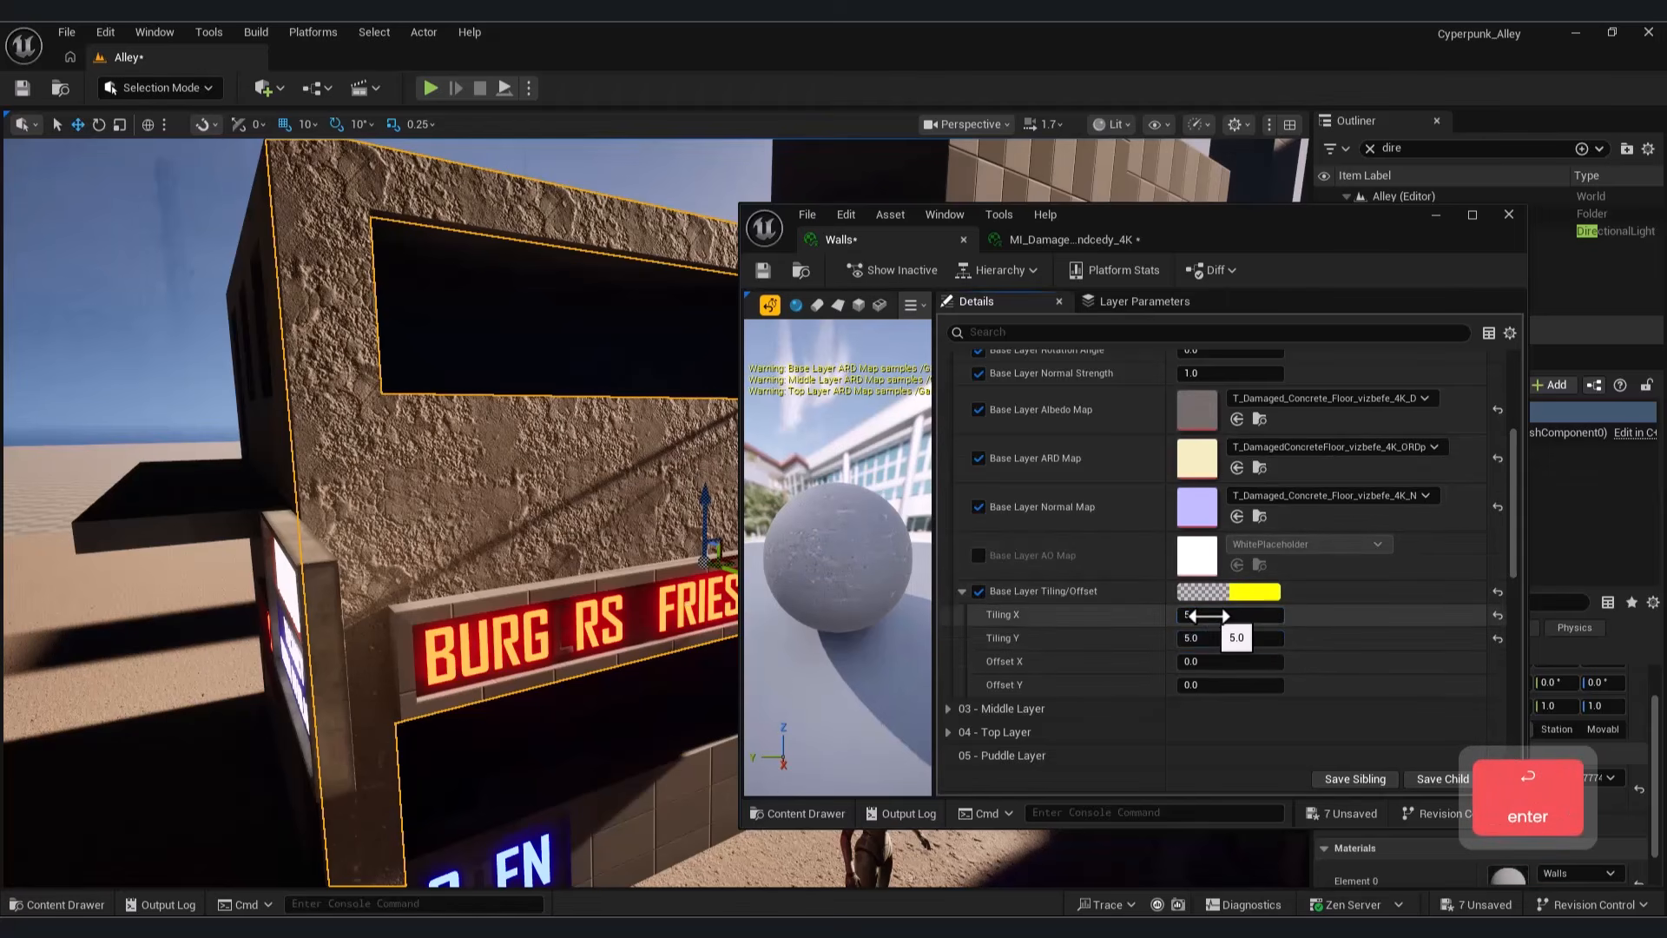
# Step: Set the Base Layer's X and Y tiling to 8 and expand the Middle Layer parameters
pyautogui.click(1210, 616)
pyautogui.write('8')
pyautogui.click(1242, 638)
pyautogui.write('8')
pyautogui.click(1228, 618)
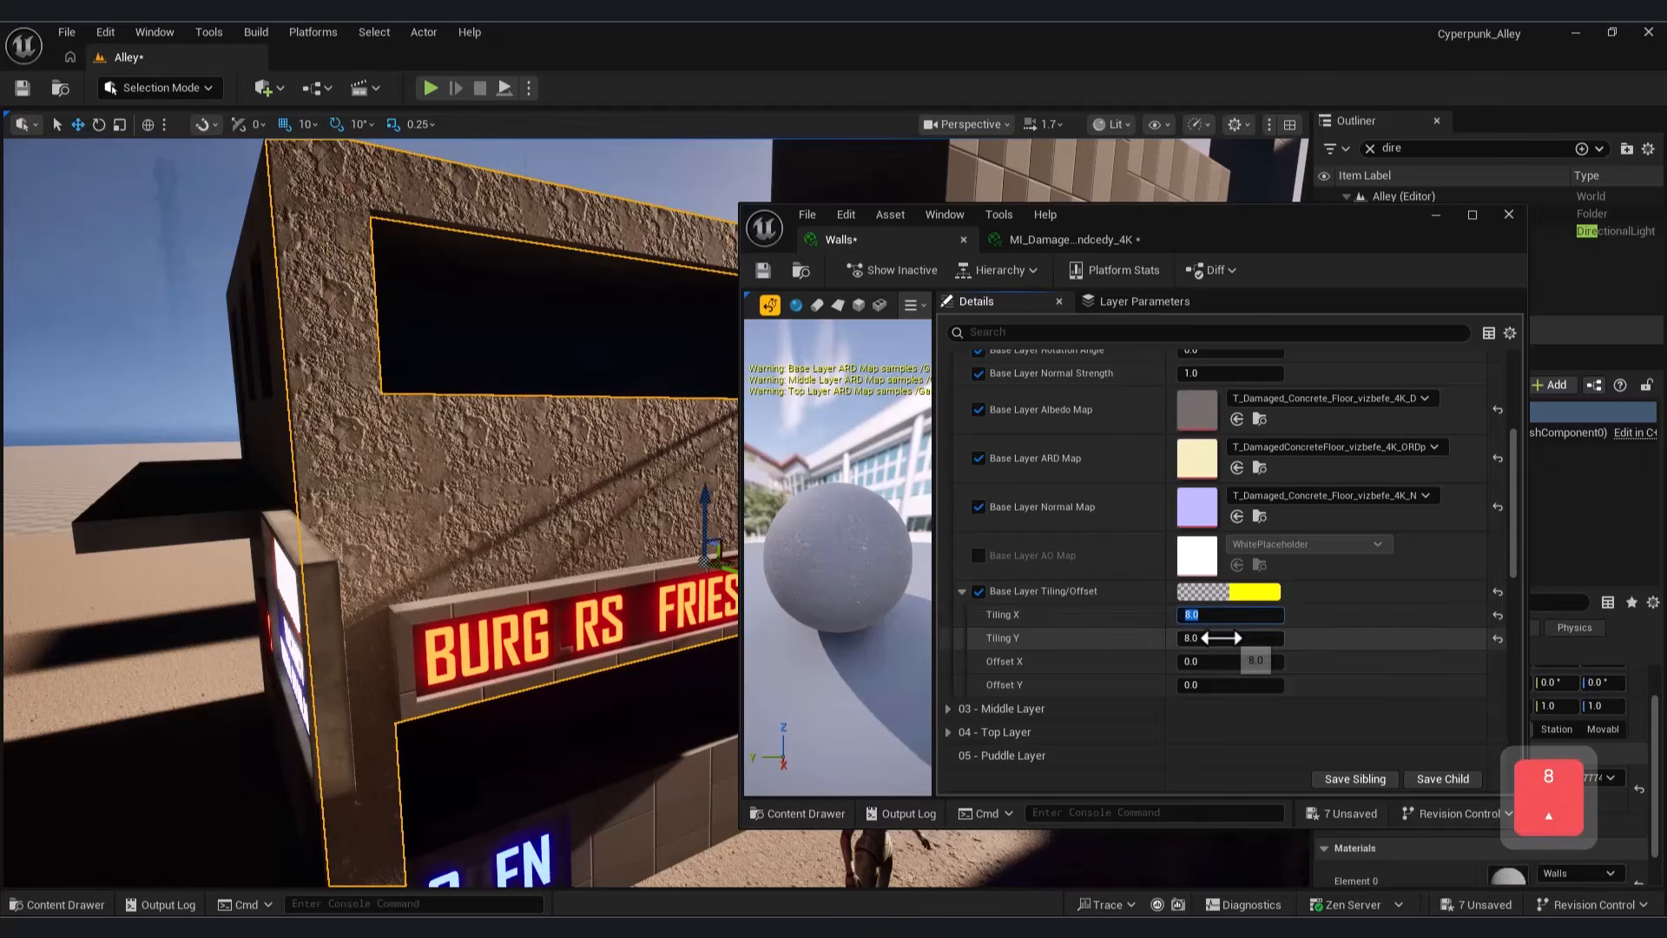
pyautogui.click(948, 709)
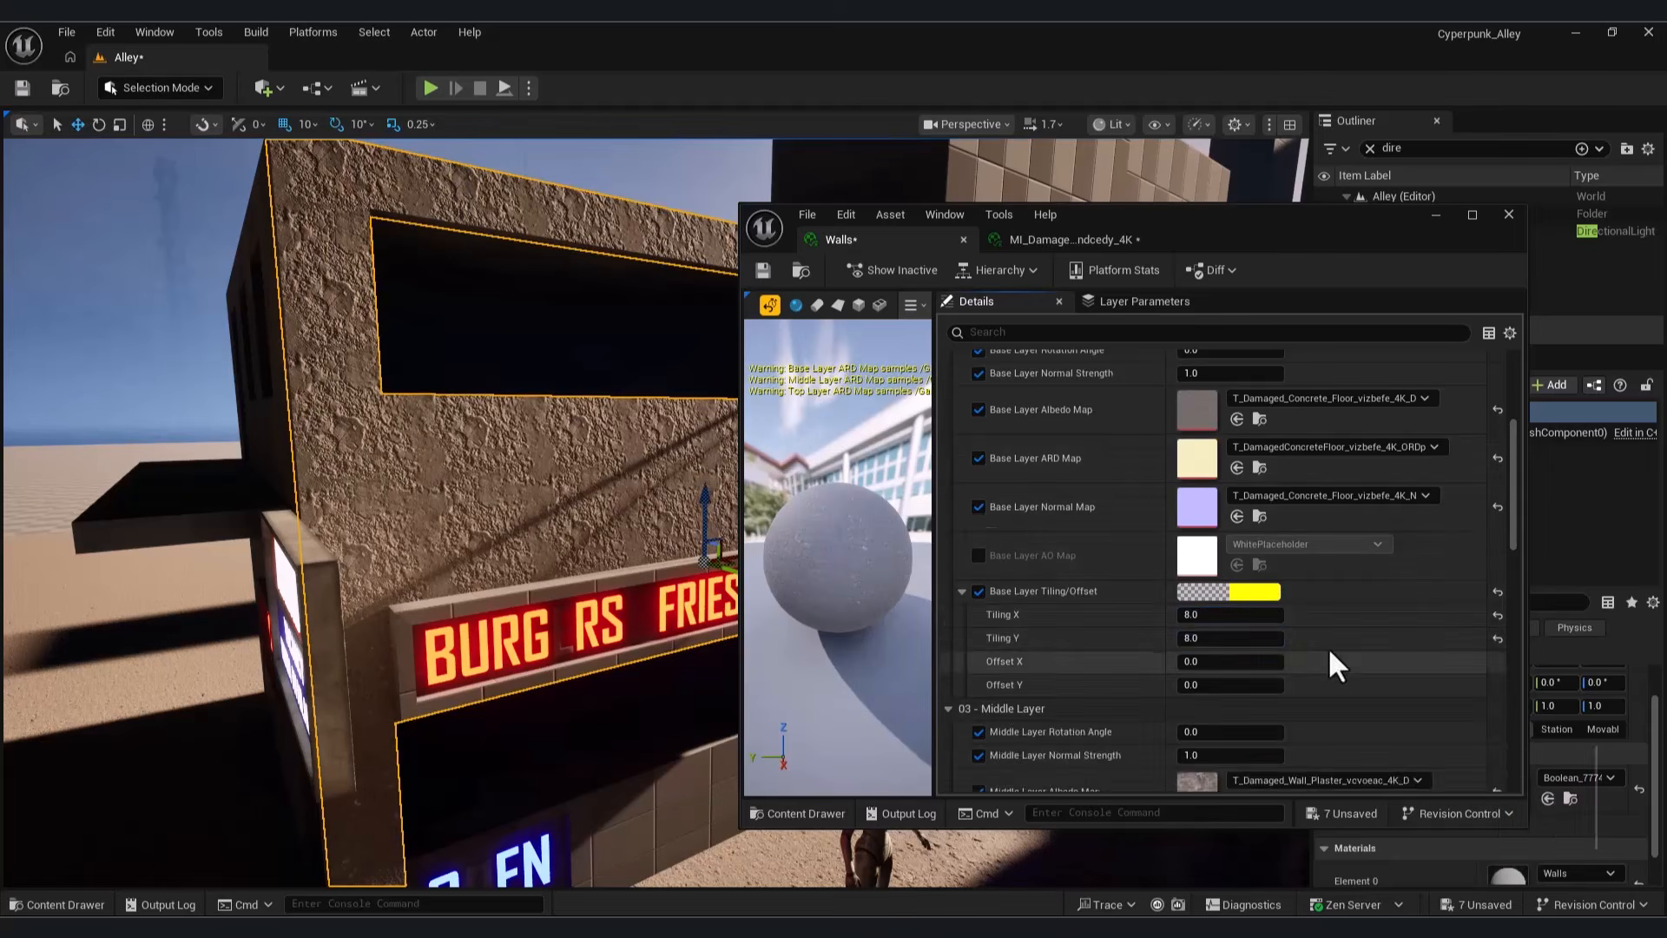
# Step: Set the Middle Layer's X and Y tiling to 5 in the Walls material instance
pyautogui.scroll(-4, 1046, 616)
pyautogui.click(962, 640)
pyautogui.scroll(-2, 1325, 695)
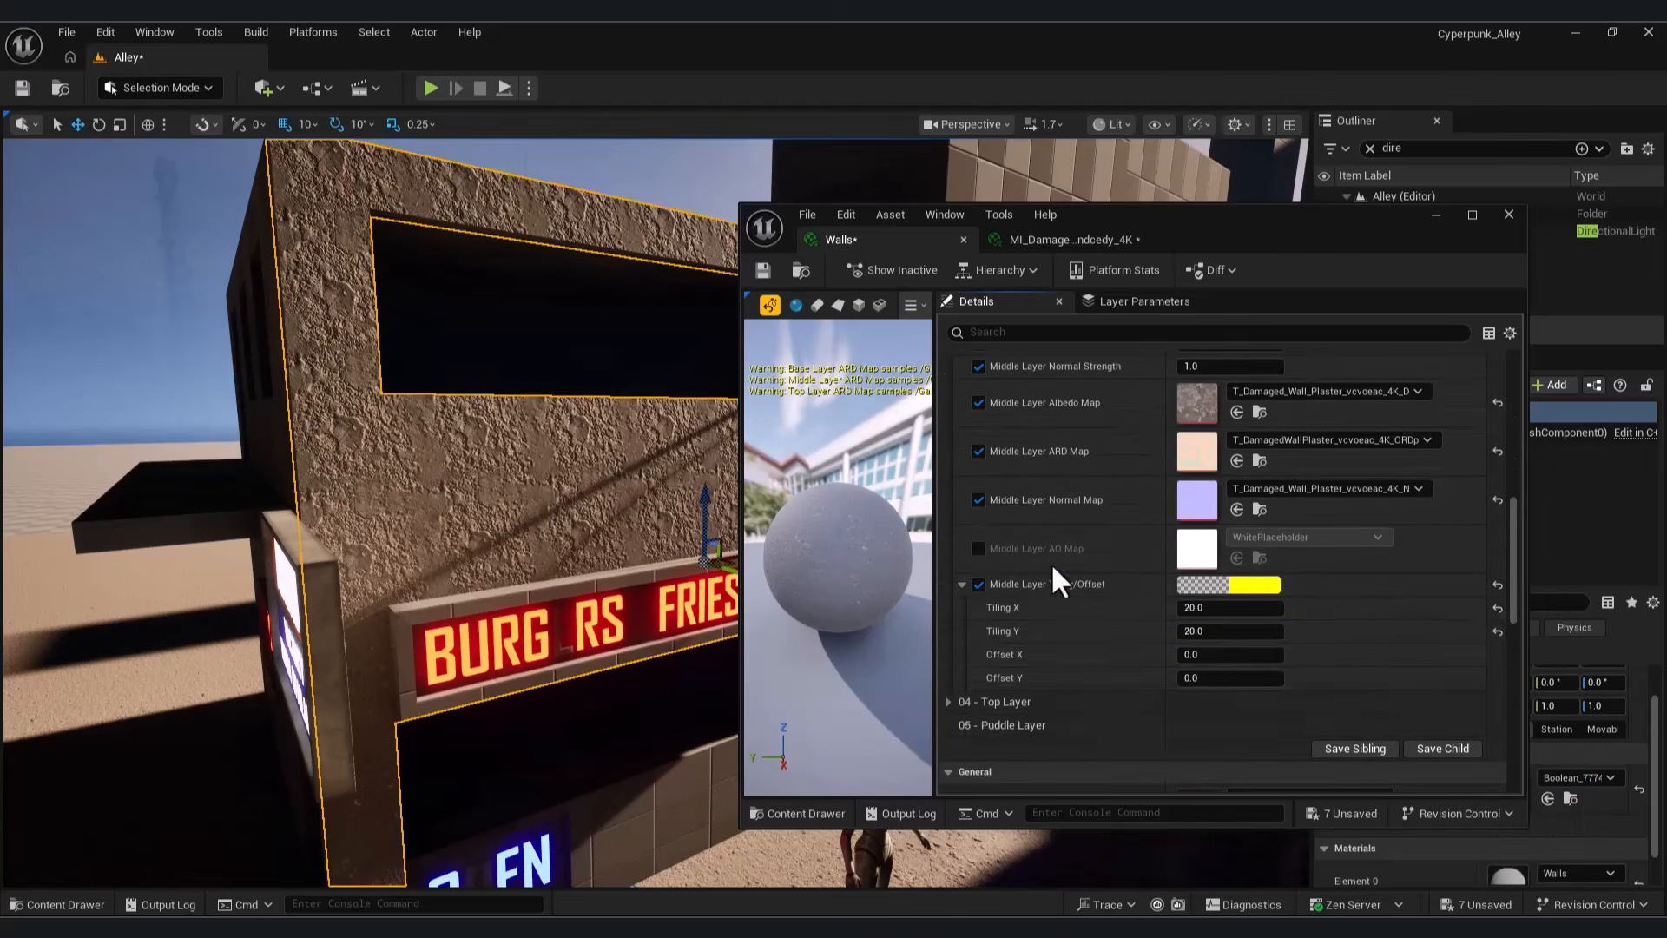
pyautogui.click(1240, 638)
pyautogui.write('5')
pyautogui.click(1223, 611)
# Step: Set the Top Layer's X and Y tiling to 5 and save the Walls material instance
pyautogui.click(948, 702)
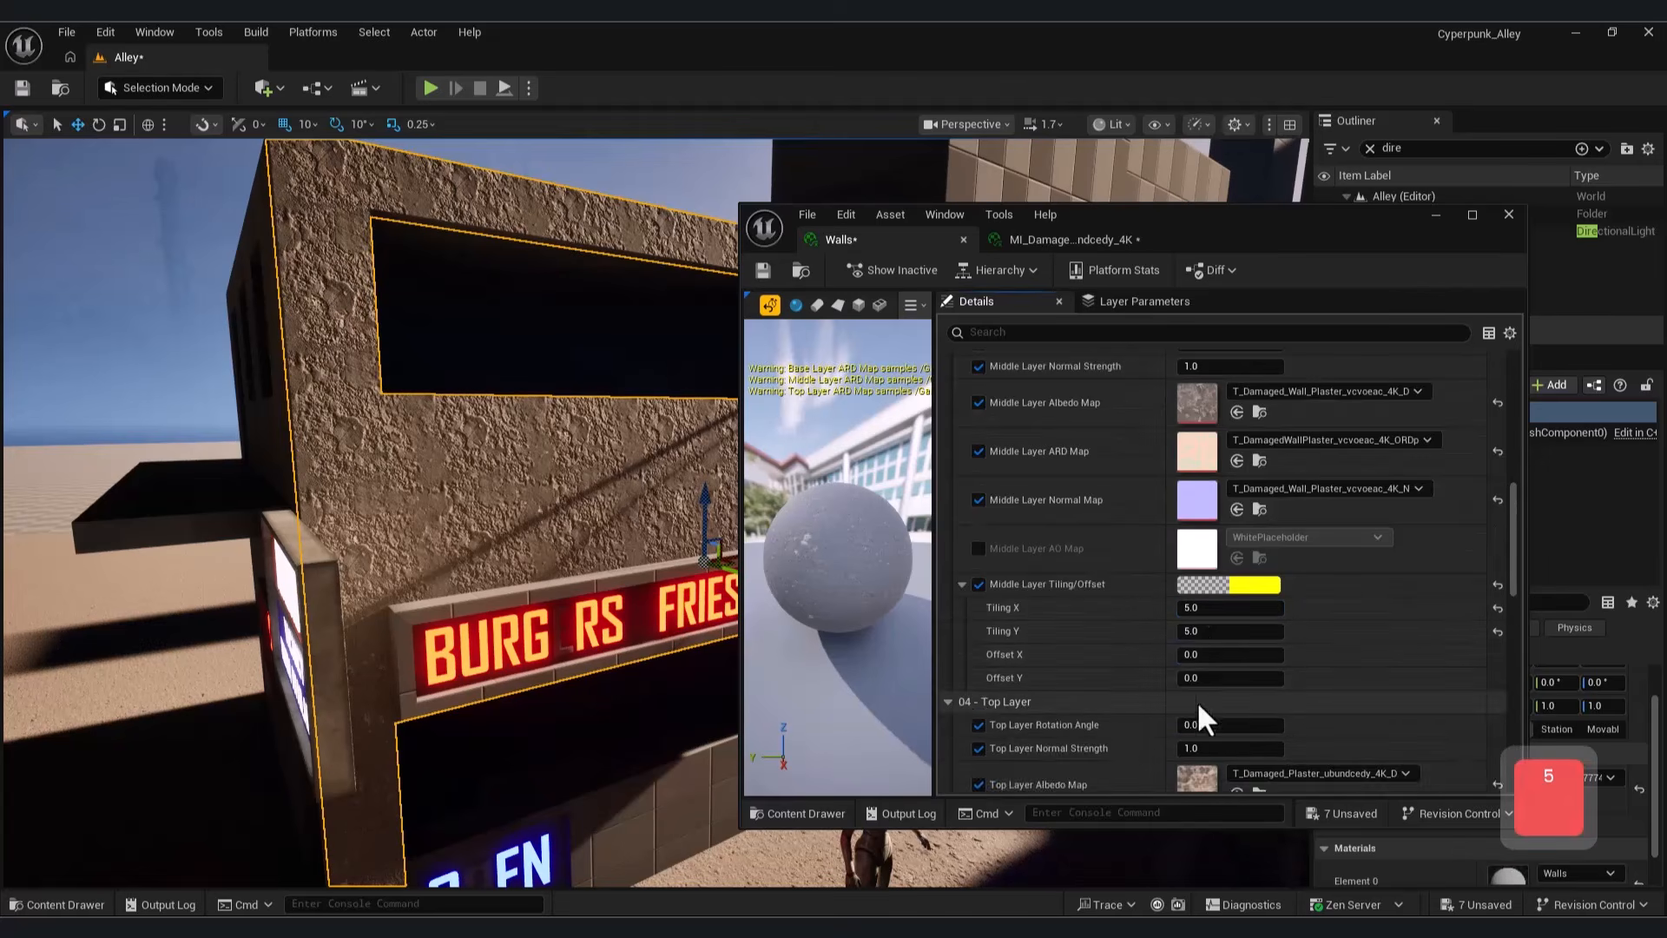
pyautogui.scroll(-5, 1245, 677)
pyautogui.scroll(-1, 1245, 669)
pyautogui.click(962, 661)
pyautogui.scroll(-2, 1239, 651)
pyautogui.click(1221, 627)
pyautogui.write('5')
pyautogui.click(1231, 648)
pyautogui.write('5')
pyautogui.click(1222, 627)
pyautogui.hotkey('ctrl', 's')
# Step: Switch to Mesh Paint mode and prepare vertex painting on the storefront with only the Red channel and the paint and erase colors swapped
pyautogui.click(130, 87)
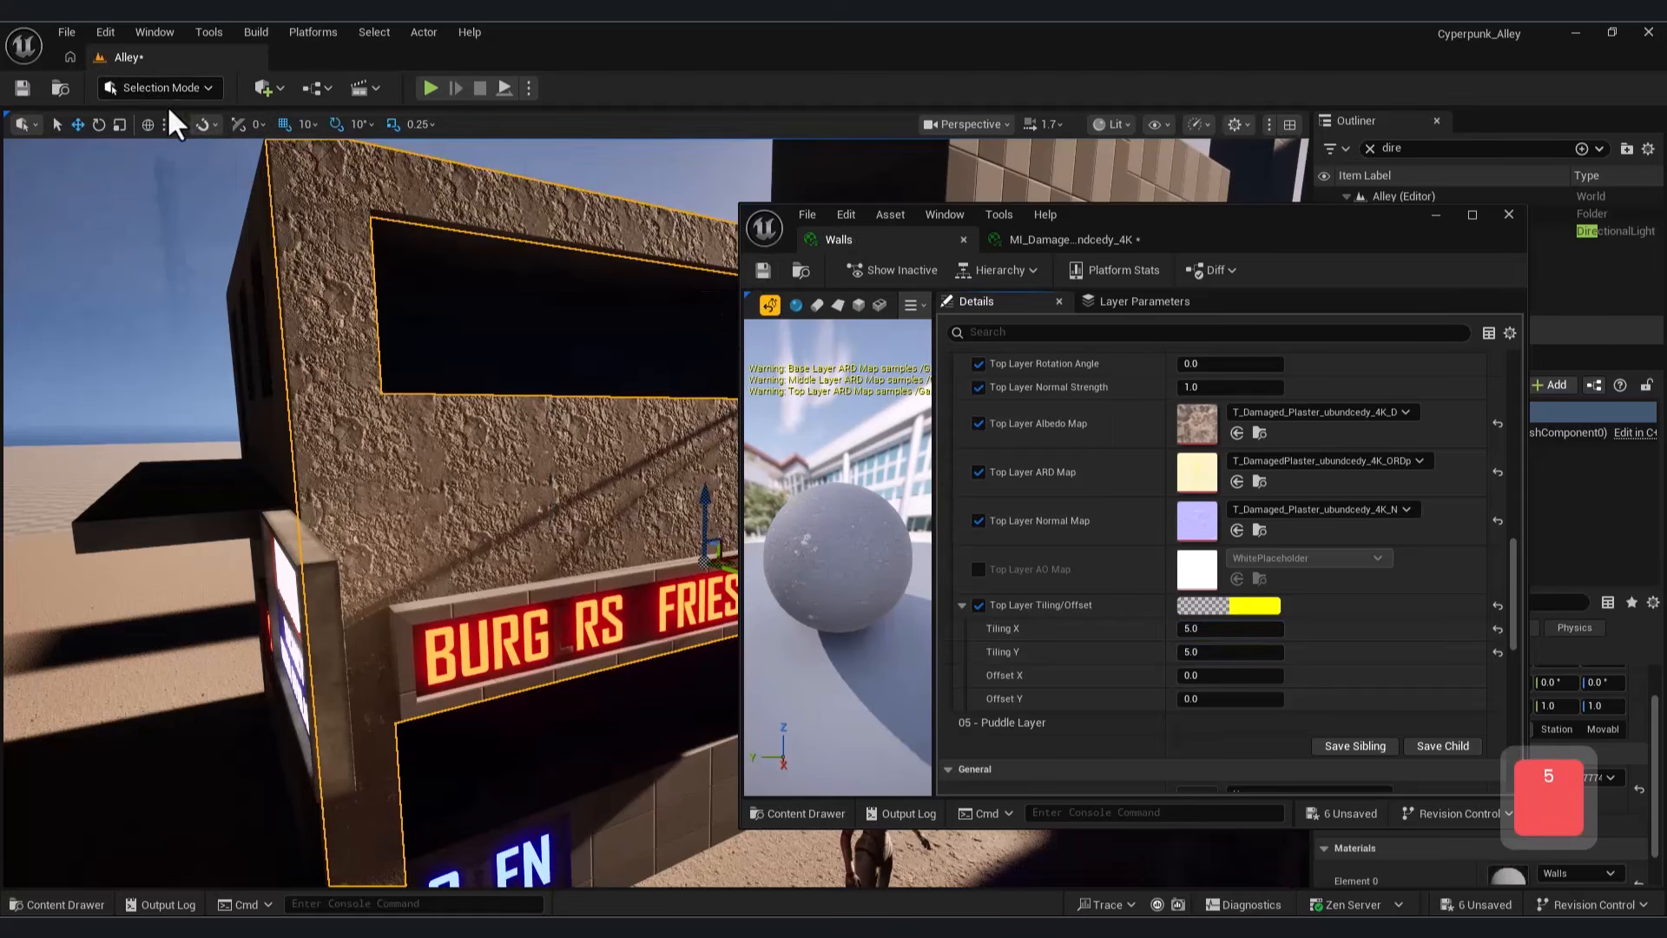
pyautogui.click(165, 172)
pyautogui.click(1436, 215)
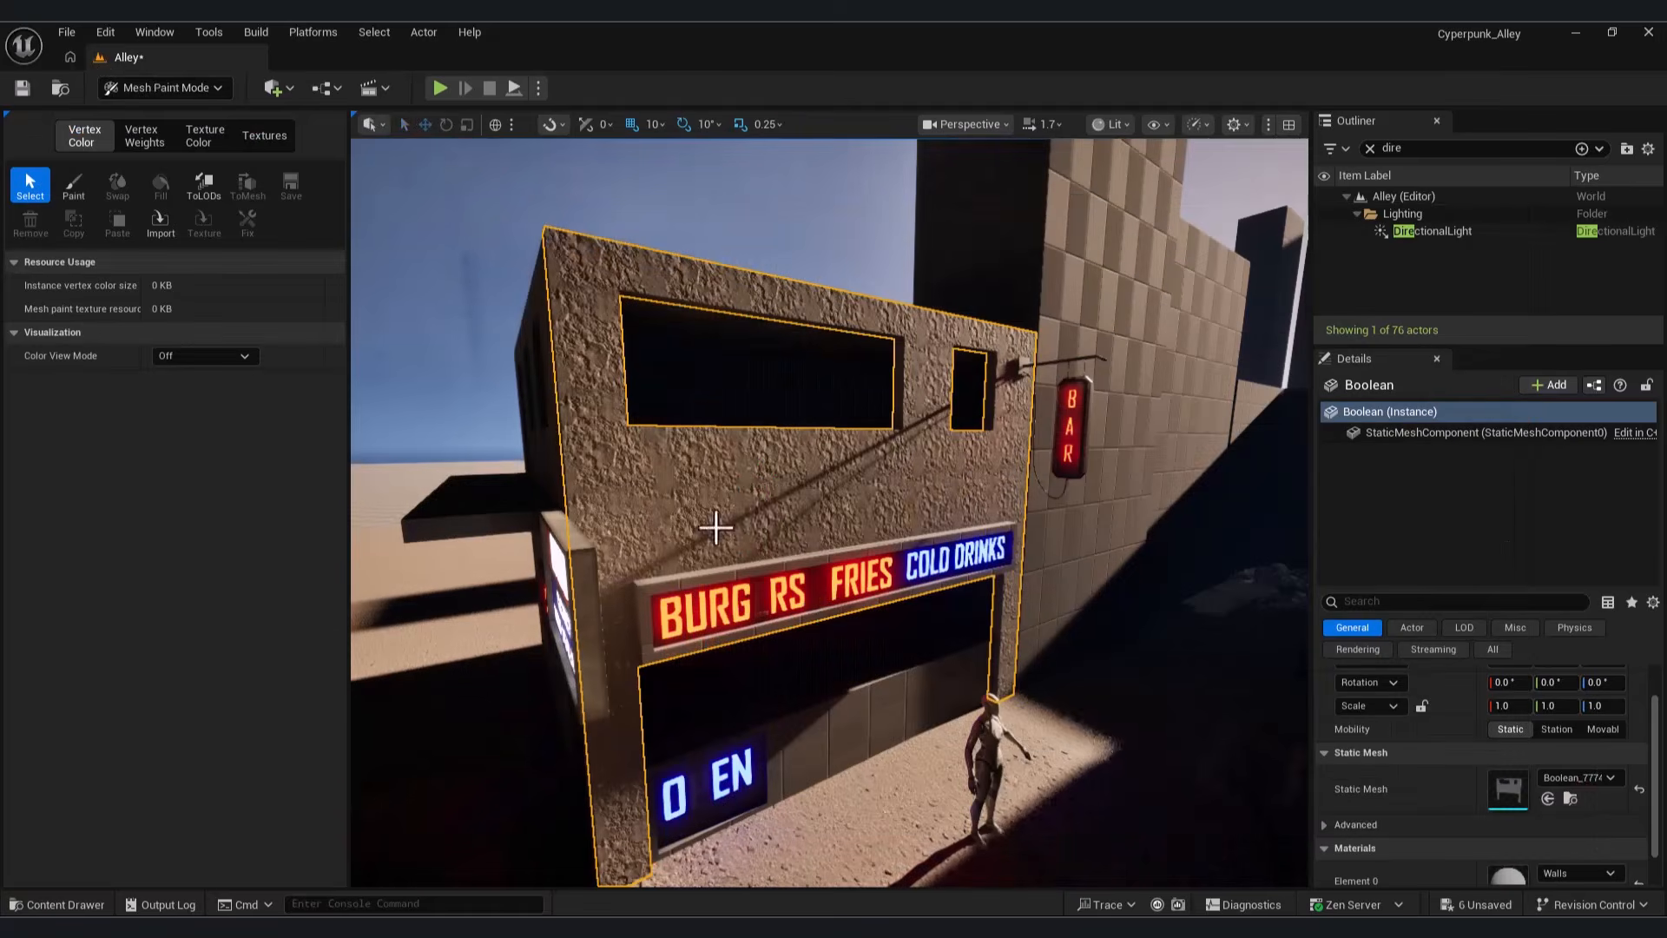
pyautogui.click(75, 186)
pyautogui.press('w')
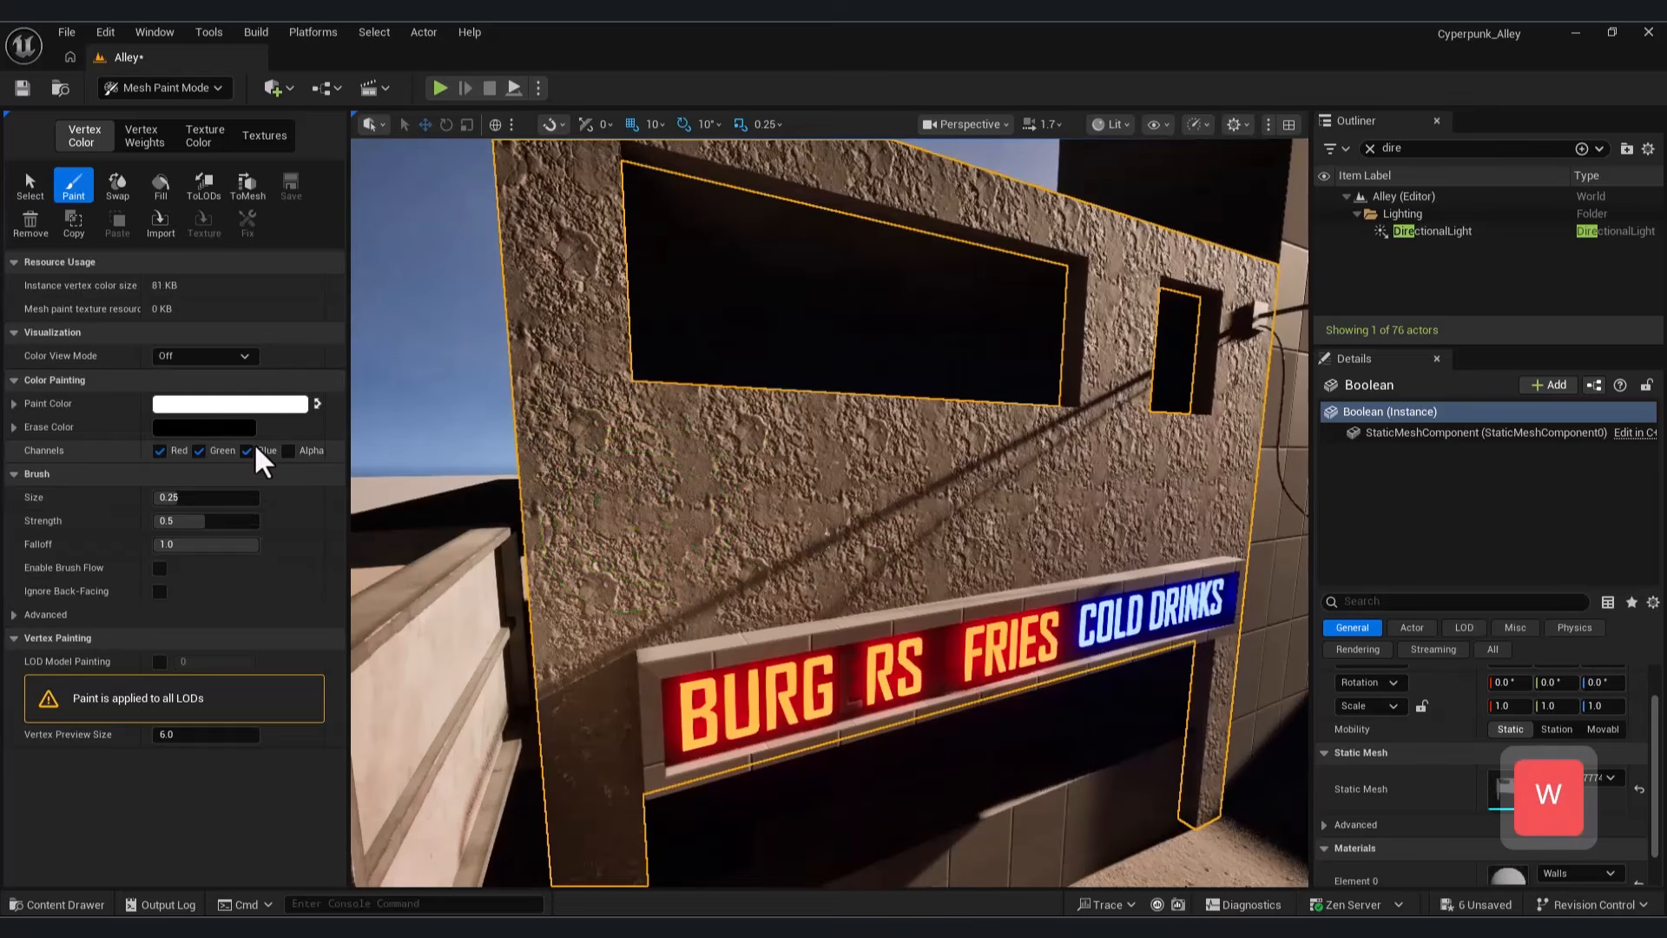
pyautogui.click(199, 453)
pyautogui.click(319, 404)
# Step: Paint the Red channel in black over the storefront wall around the upper window to blend in another layer
pyautogui.moveTo(663, 521); pyautogui.dragTo(573, 361)
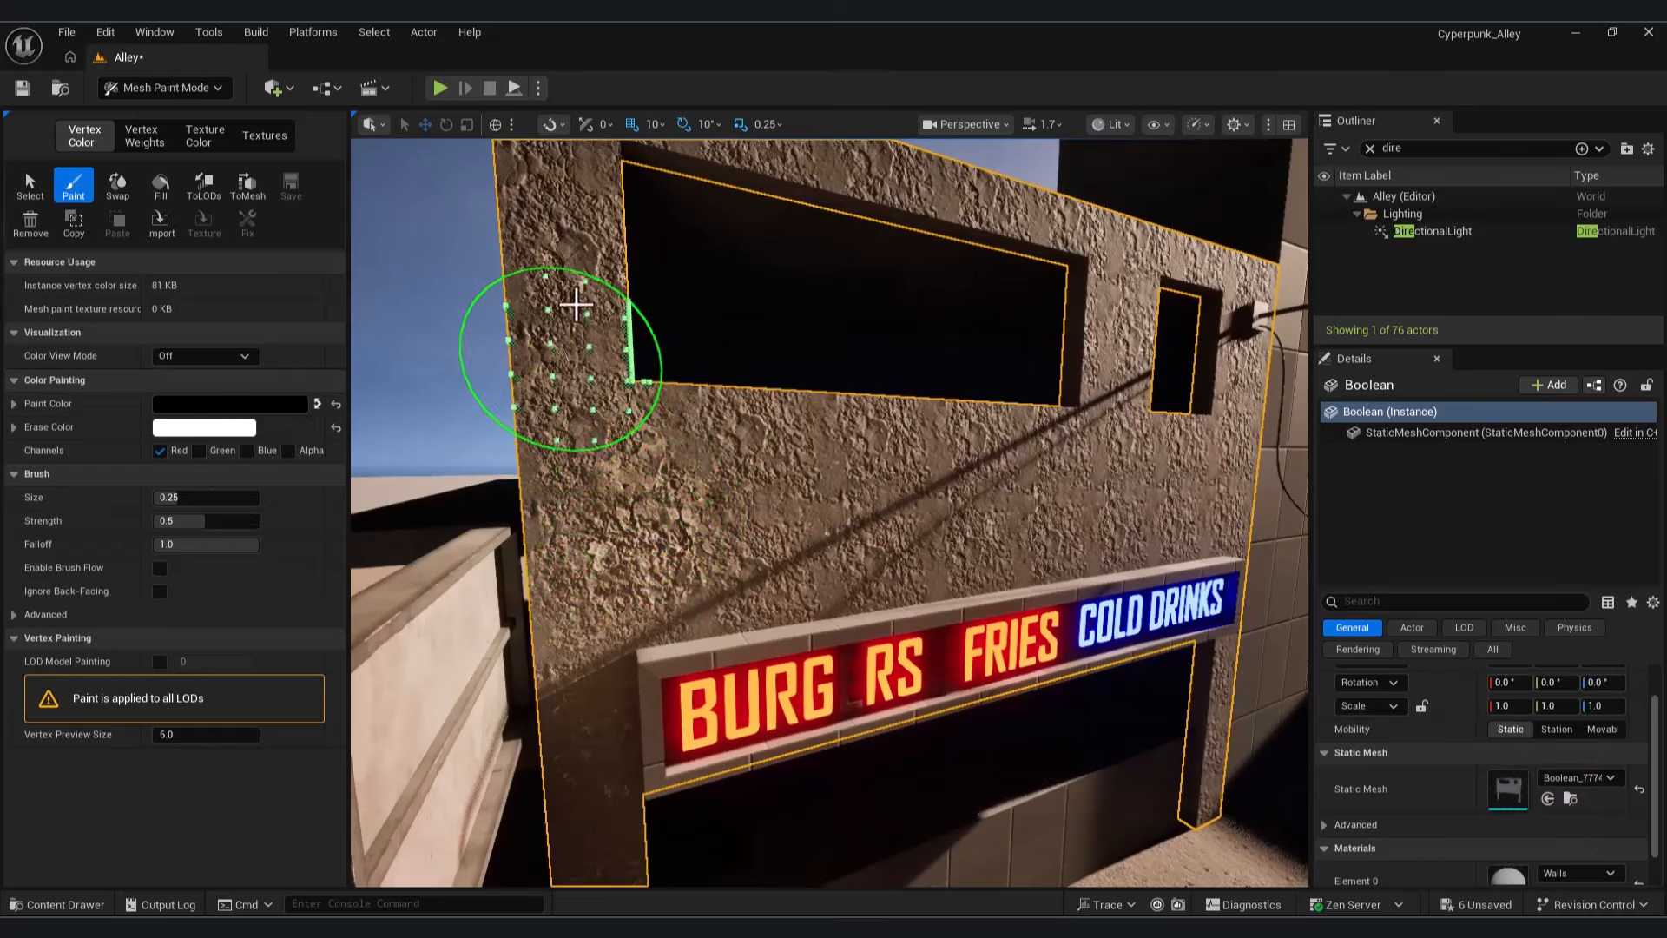
pyautogui.press('a')
pyautogui.press('s')
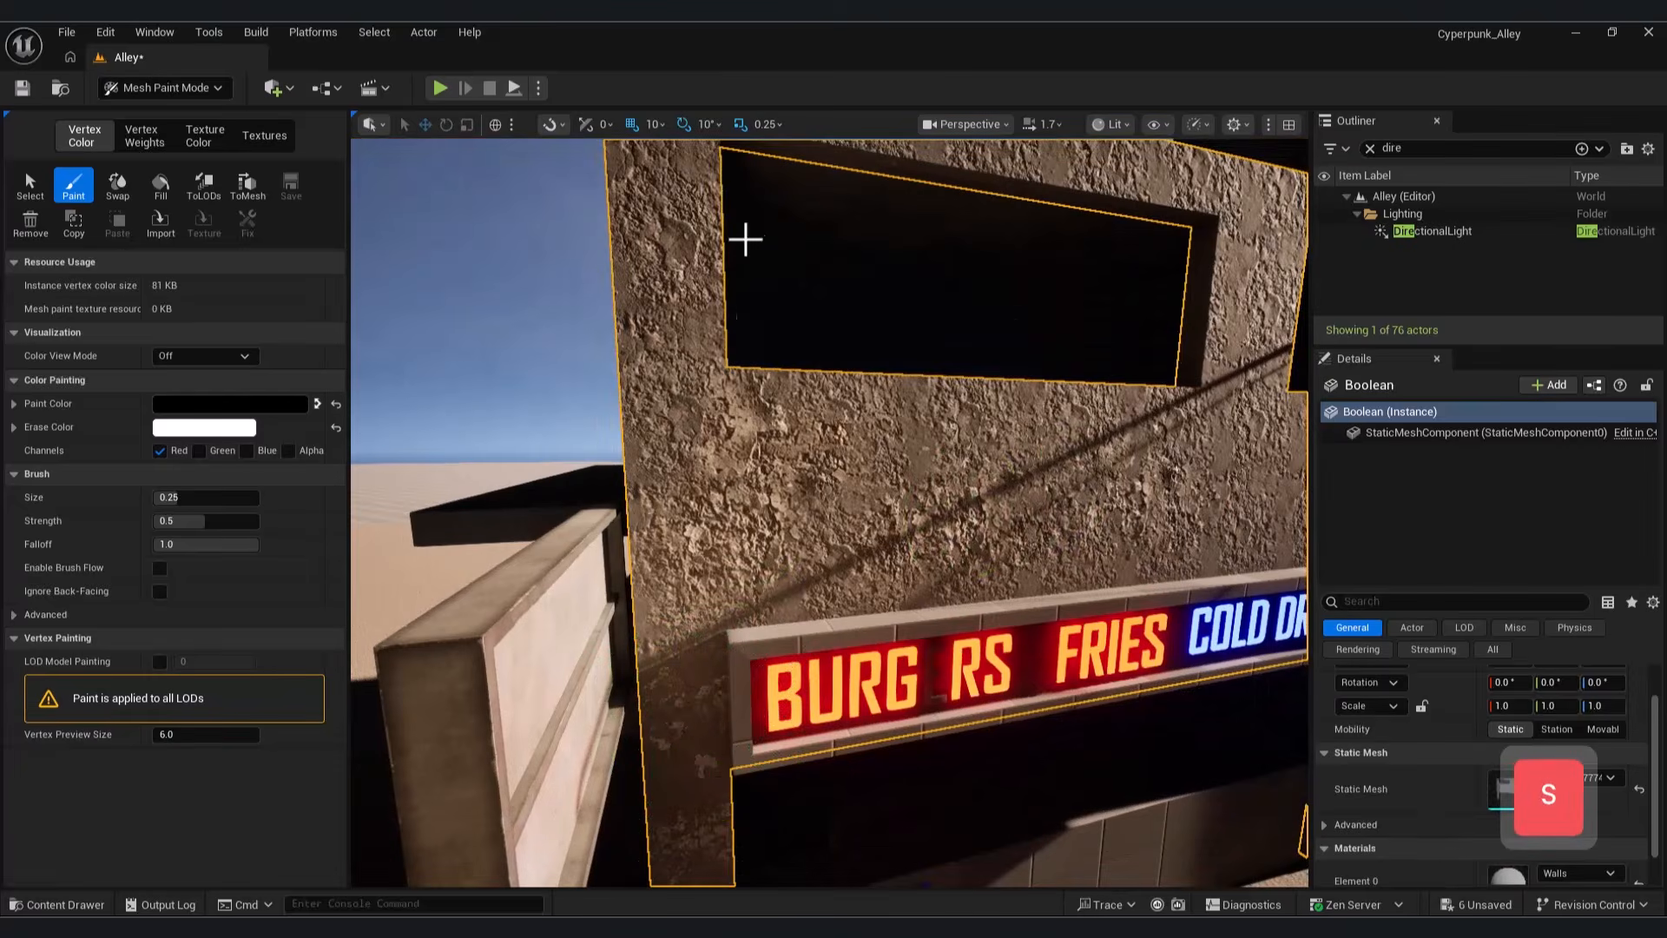
pyautogui.press('e')
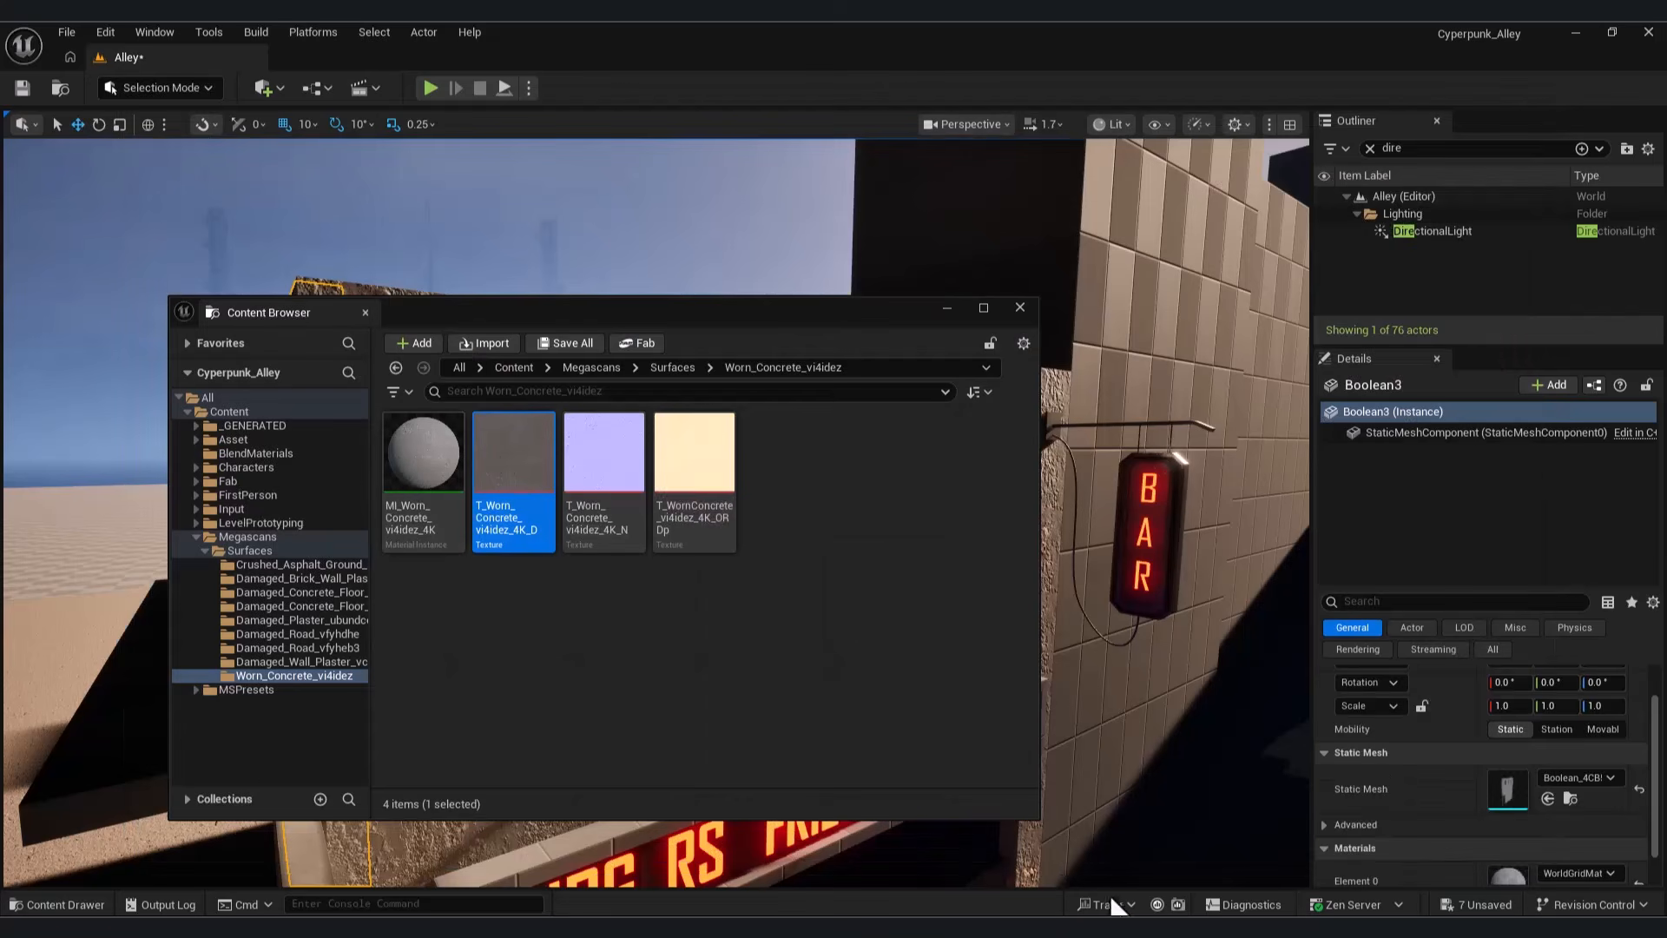
# Step: Start vertex painting on the side wall with the ENTRY sign, using a brush size of about 0.23 and strength of about 0.27
pyautogui.moveTo(1116, 907)
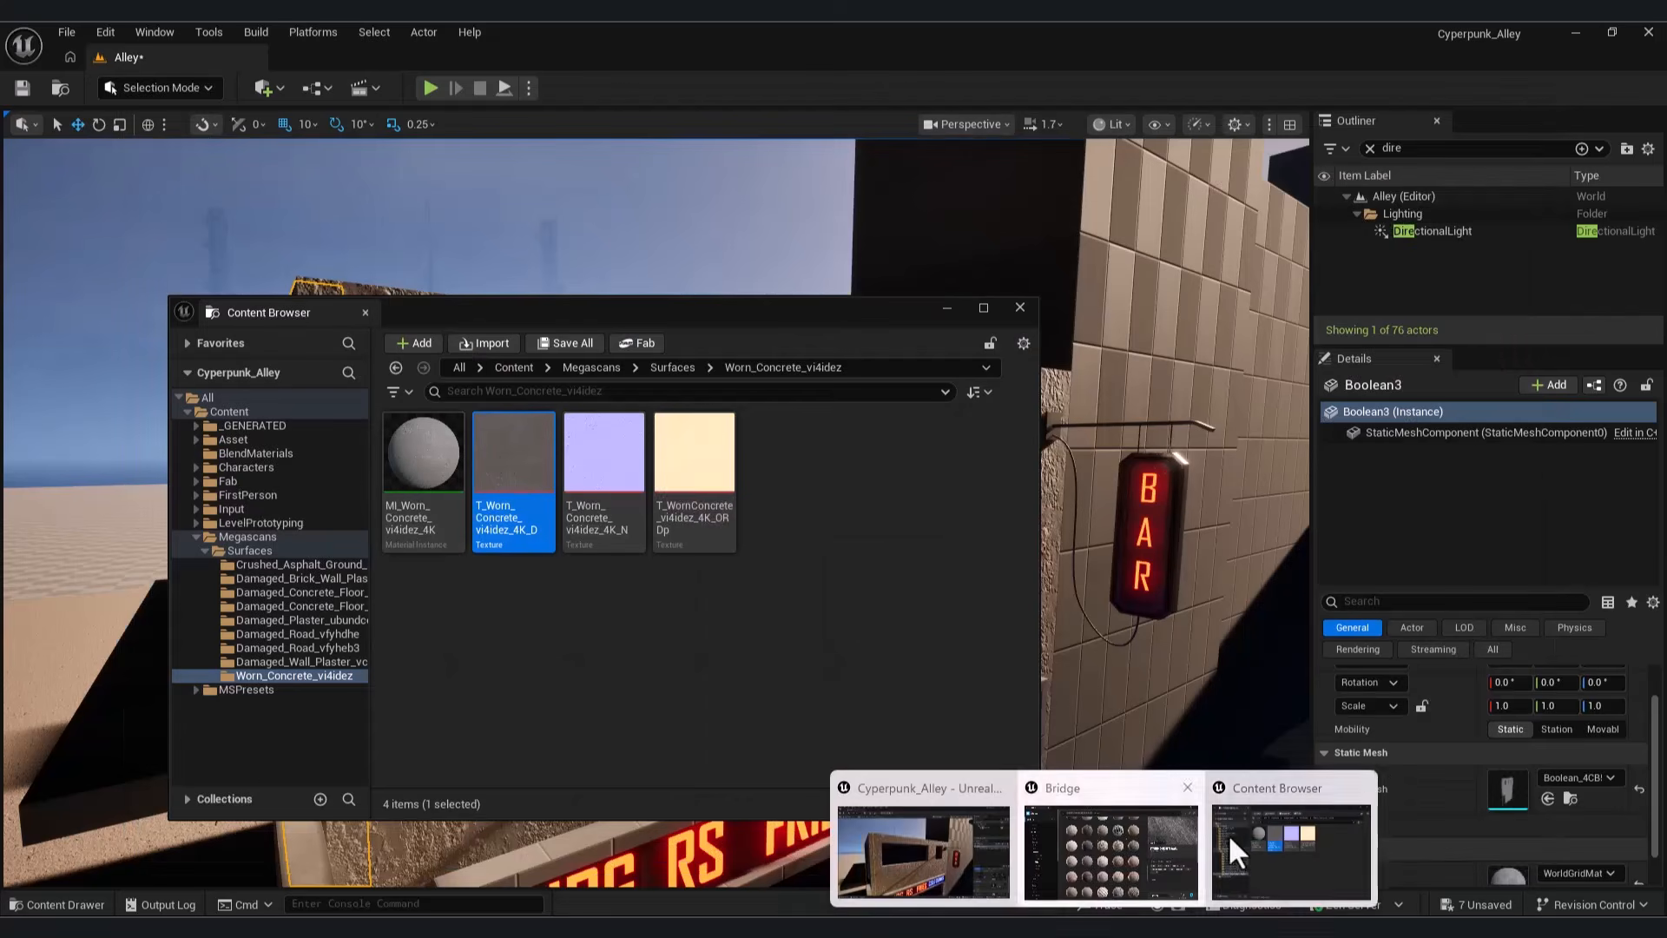
pyautogui.click(1162, 844)
pyautogui.click(162, 88)
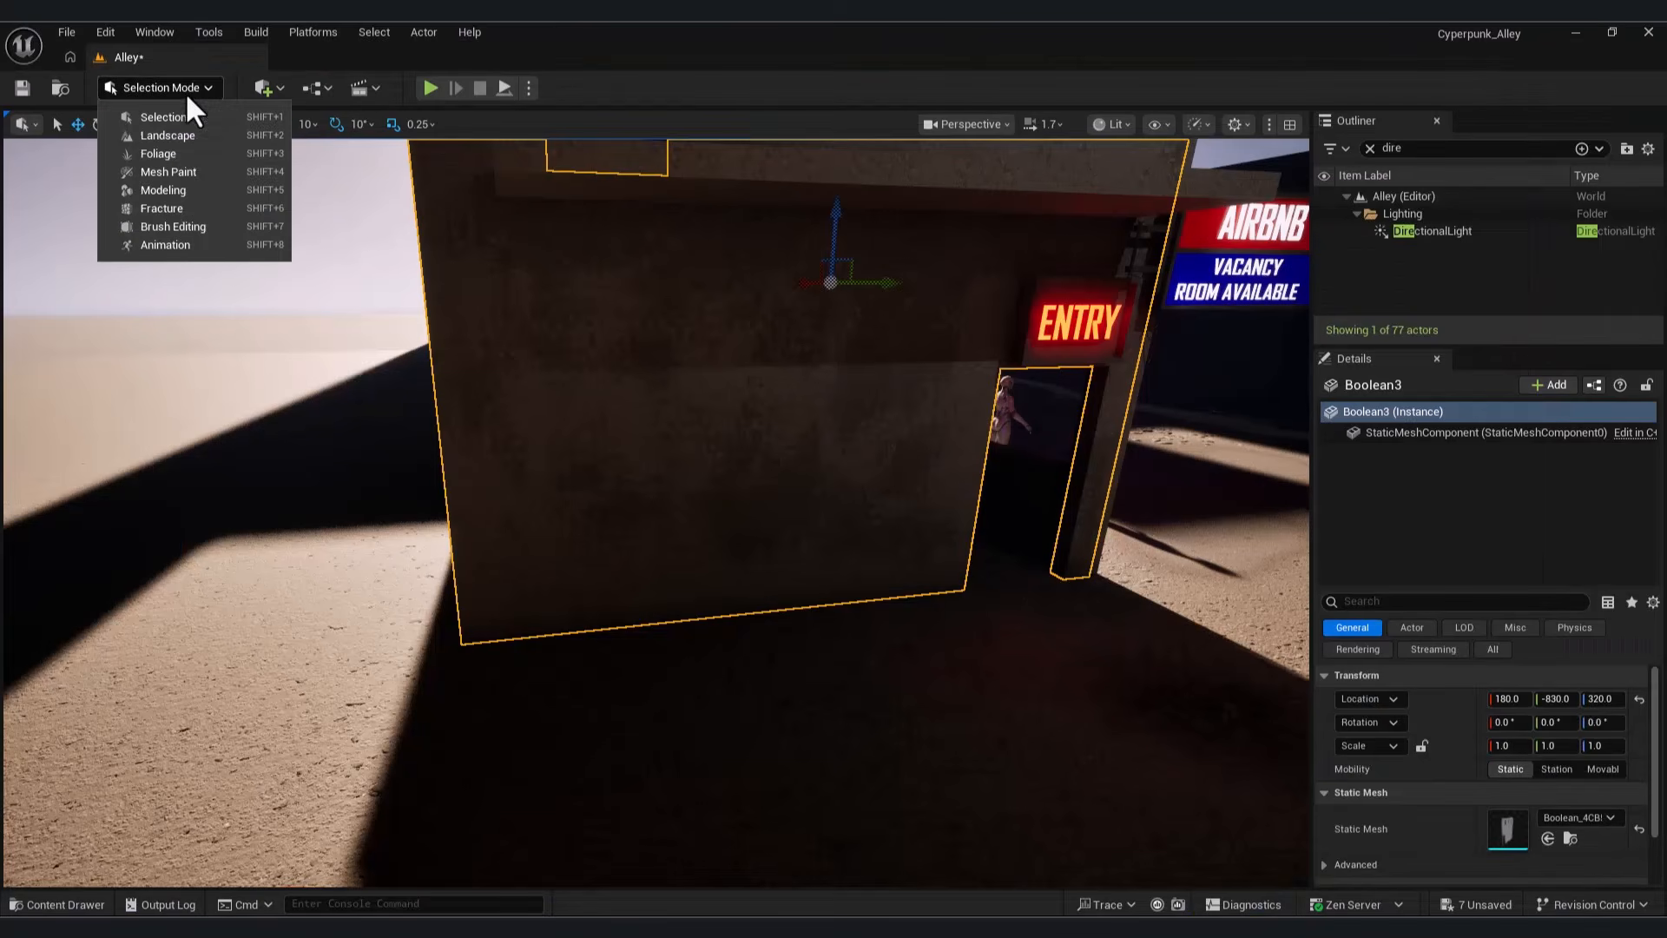
pyautogui.click(169, 172)
pyautogui.click(73, 185)
pyautogui.moveTo(207, 498); pyautogui.dragTo(213, 499)
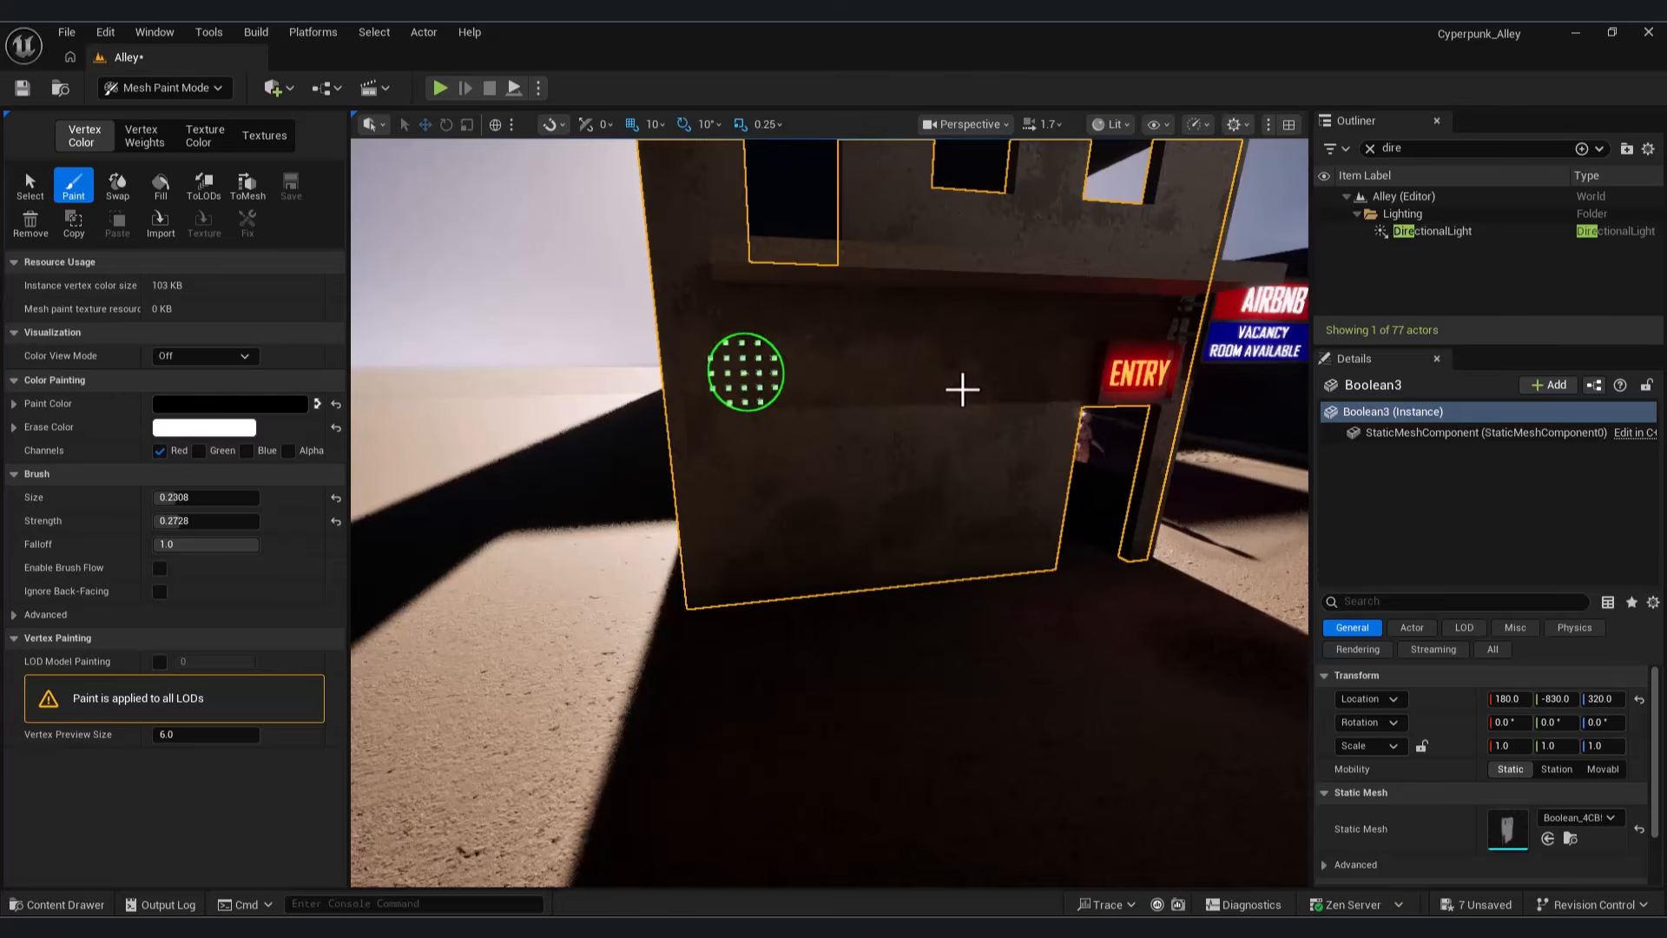
# Step: Paint the Red channel in black along the lower part of the side wall beside the entry door
pyautogui.moveTo(1003, 536)
pyautogui.mouseDown(button='right')
pyautogui.moveTo(1034, 540)
pyautogui.moveTo(999, 536)
pyautogui.mouseUp(button='right')
pyautogui.press('w')
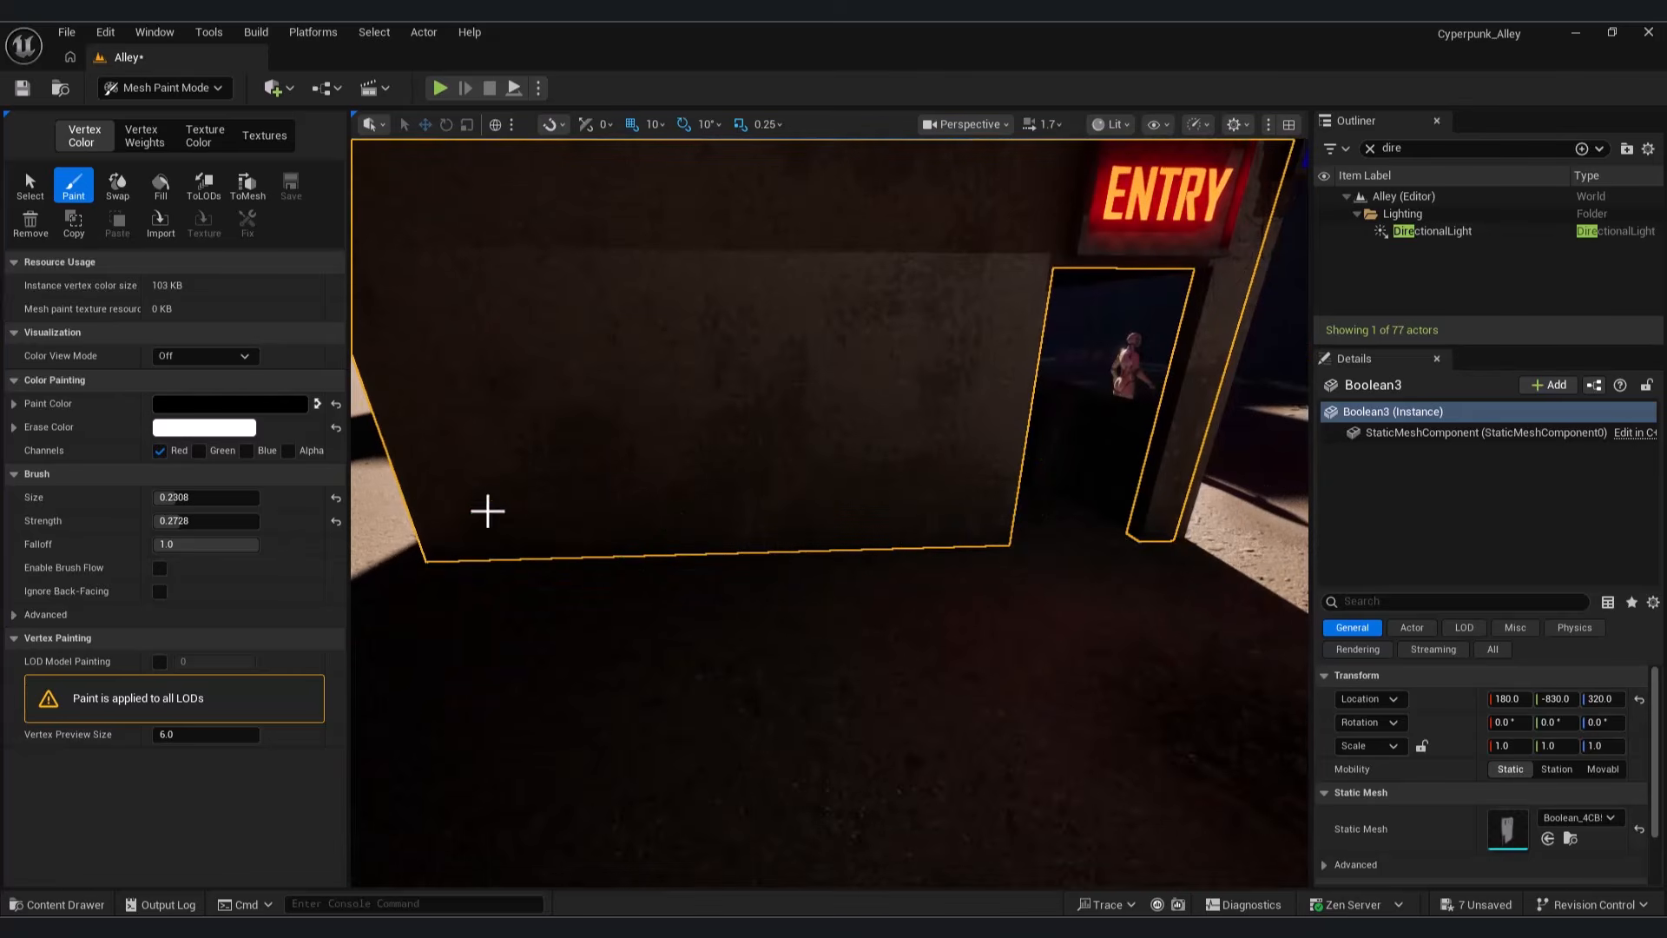
pyautogui.moveTo(679, 524); pyautogui.dragTo(497, 519)
pyautogui.moveTo(497, 519)
pyautogui.mouseDown(button='right')
pyautogui.moveTo(520, 523)
pyautogui.moveTo(603, 625)
pyautogui.mouseUp(button='right')
pyautogui.moveTo(602, 625)
pyautogui.mouseDown()
pyautogui.moveTo(547, 596)
pyautogui.moveTo(555, 614)
pyautogui.mouseUp()
pyautogui.moveTo(555, 615)
pyautogui.mouseDown(button='right')
pyautogui.moveTo(608, 621)
pyautogui.moveTo(610, 569)
pyautogui.mouseUp(button='right')
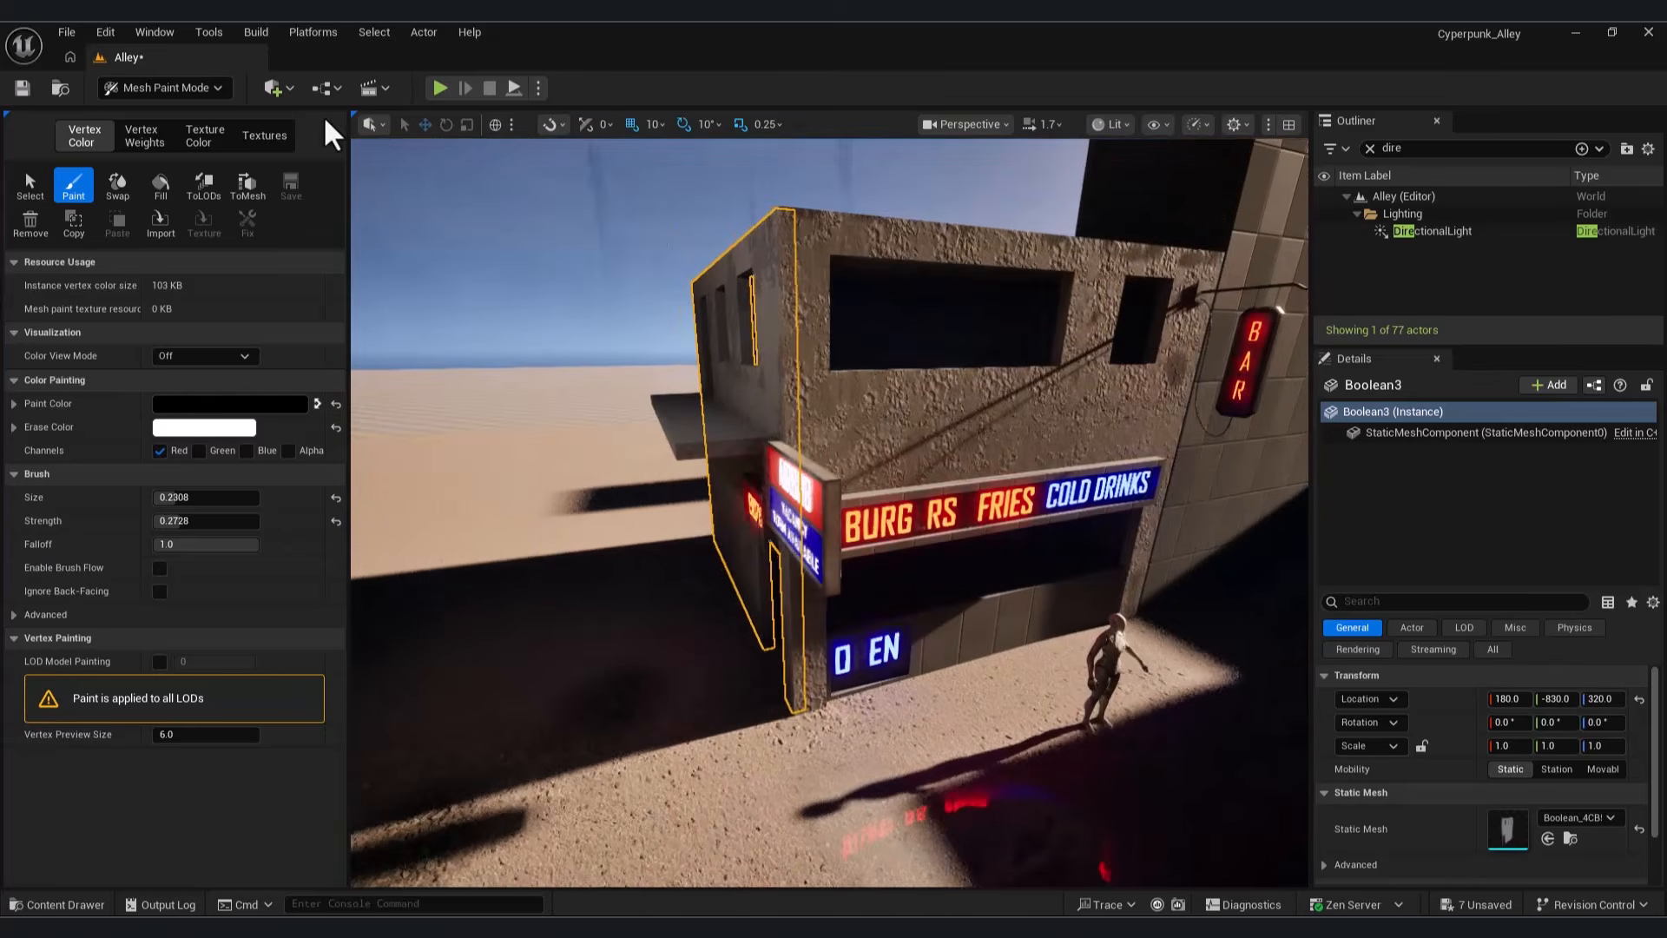
# Step: Return to Selection mode, select the ground box and open the viewport's camera view choices
pyautogui.click(165, 88)
pyautogui.click(163, 118)
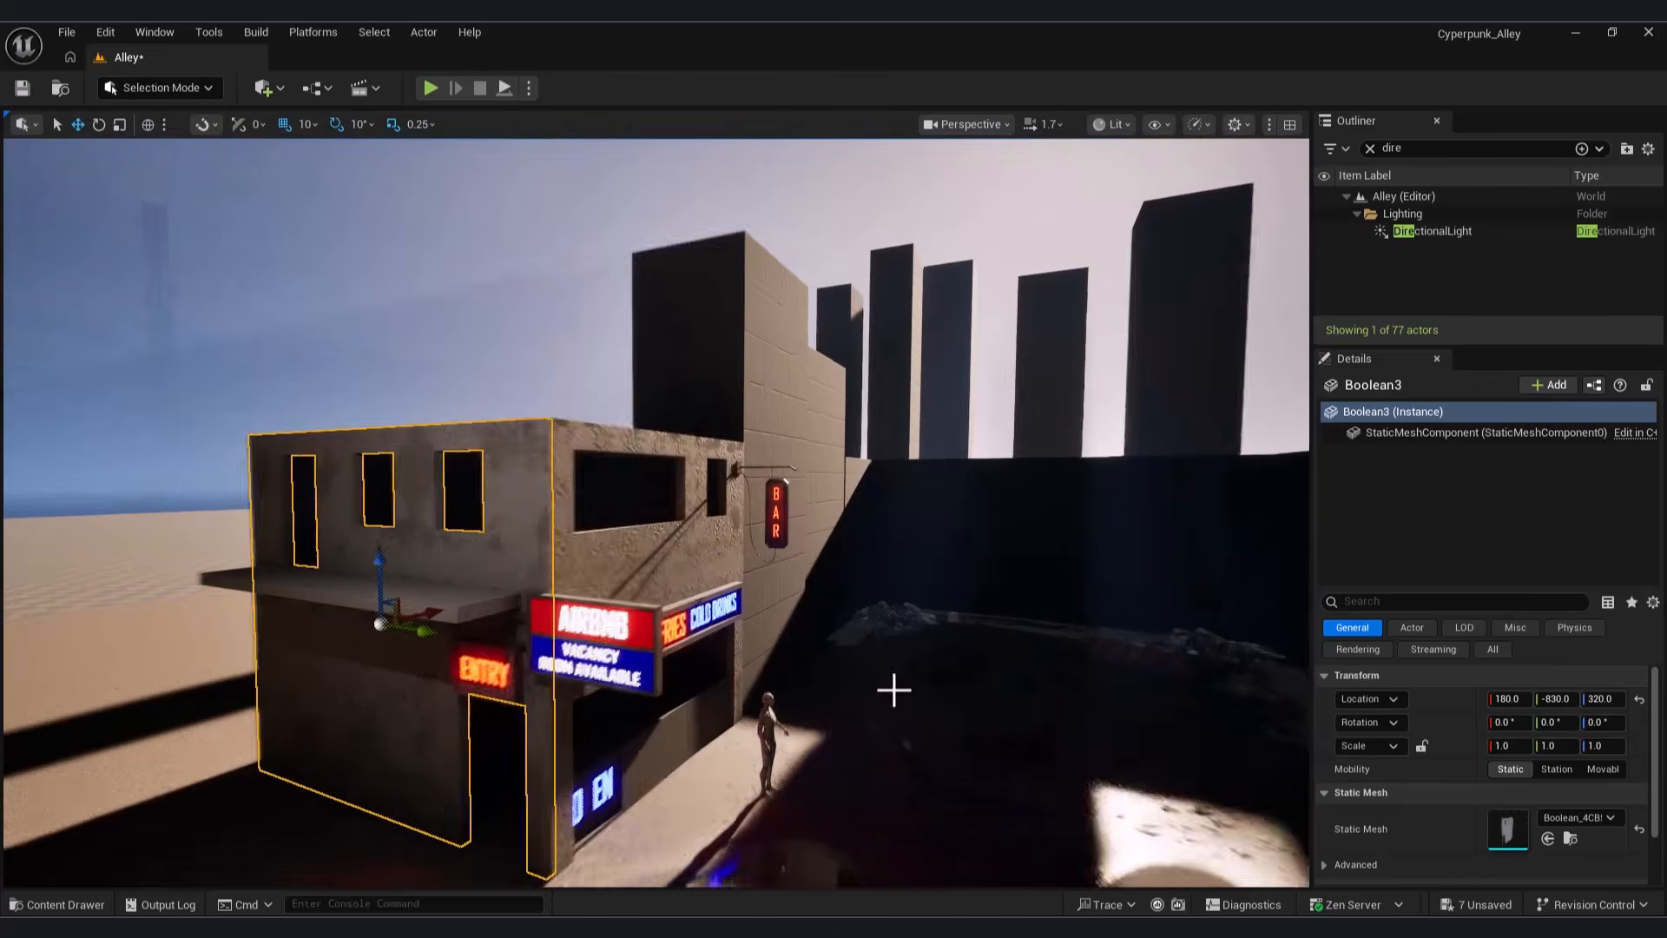
pyautogui.click(893, 688)
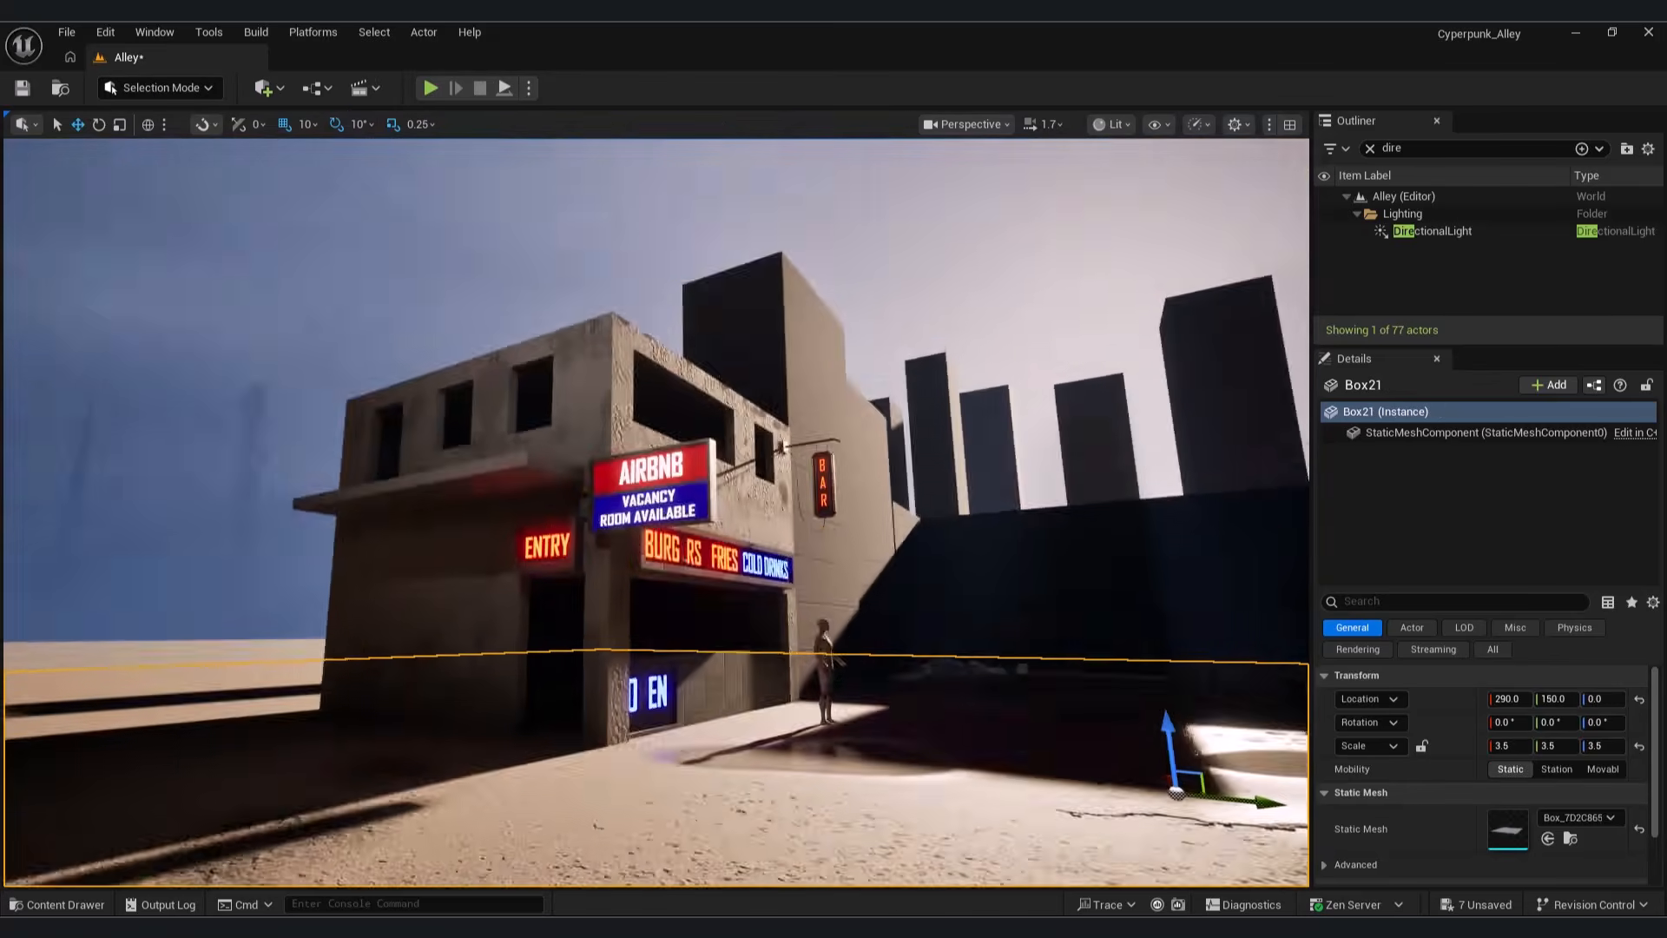
pyautogui.click(965, 124)
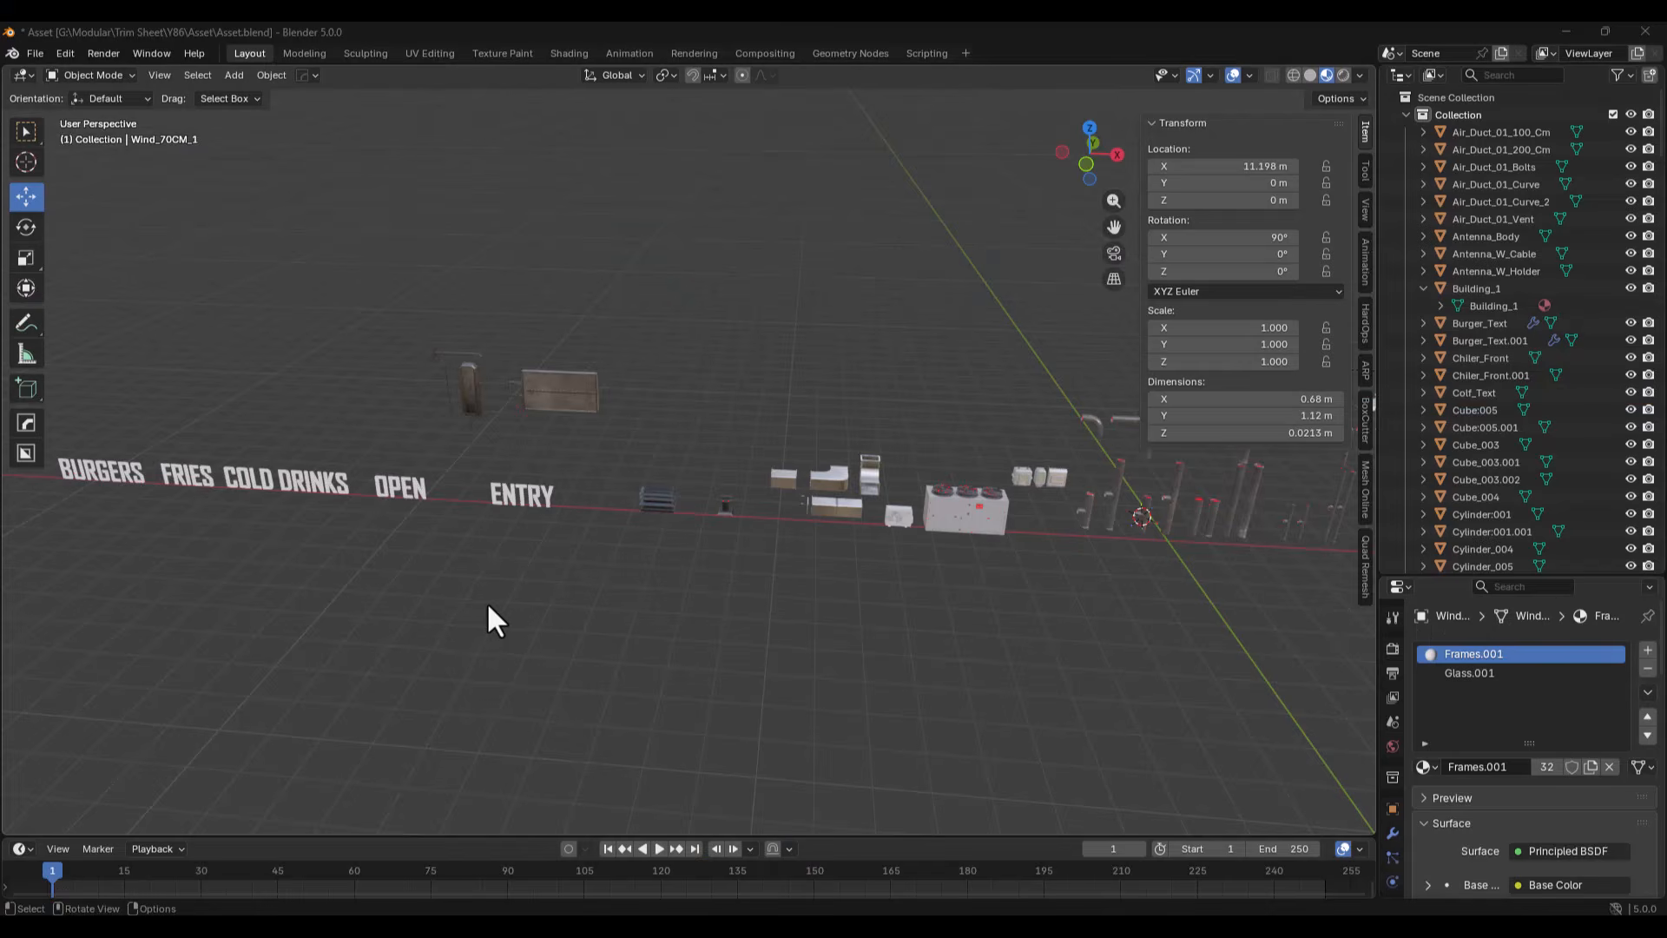
# Step: Switch to Blender and examine the row of modelled props and the assembled multi-storey building
pyautogui.keyDown('shift'); pyautogui.moveTo(486, 601); pyautogui.dragTo(573, 606, button='middle'); pyautogui.keyUp('shift')
pyautogui.scroll(2, 573, 607)
pyautogui.keyDown('shift'); pyautogui.moveTo(937, 625); pyautogui.dragTo(770, 607, button='middle'); pyautogui.keyUp('shift')
pyautogui.keyDown('shift'); pyautogui.moveTo(1024, 613); pyautogui.dragTo(646, 580, button='middle'); pyautogui.keyUp('shift')
pyautogui.scroll(-2, 646, 580)
pyautogui.keyDown('shift'); pyautogui.moveTo(1207, 699); pyautogui.dragTo(709, 547, button='middle'); pyautogui.keyUp('shift')
pyautogui.scroll(-3, 709, 547)
pyautogui.scroll(2, 583, 535)
pyautogui.keyDown('shift'); pyautogui.moveTo(583, 535); pyautogui.dragTo(613, 553, button='middle'); pyautogui.keyUp('shift')
pyautogui.keyDown('shift'); pyautogui.moveTo(497, 406); pyautogui.dragTo(522, 413, button='middle'); pyautogui.keyUp('shift')
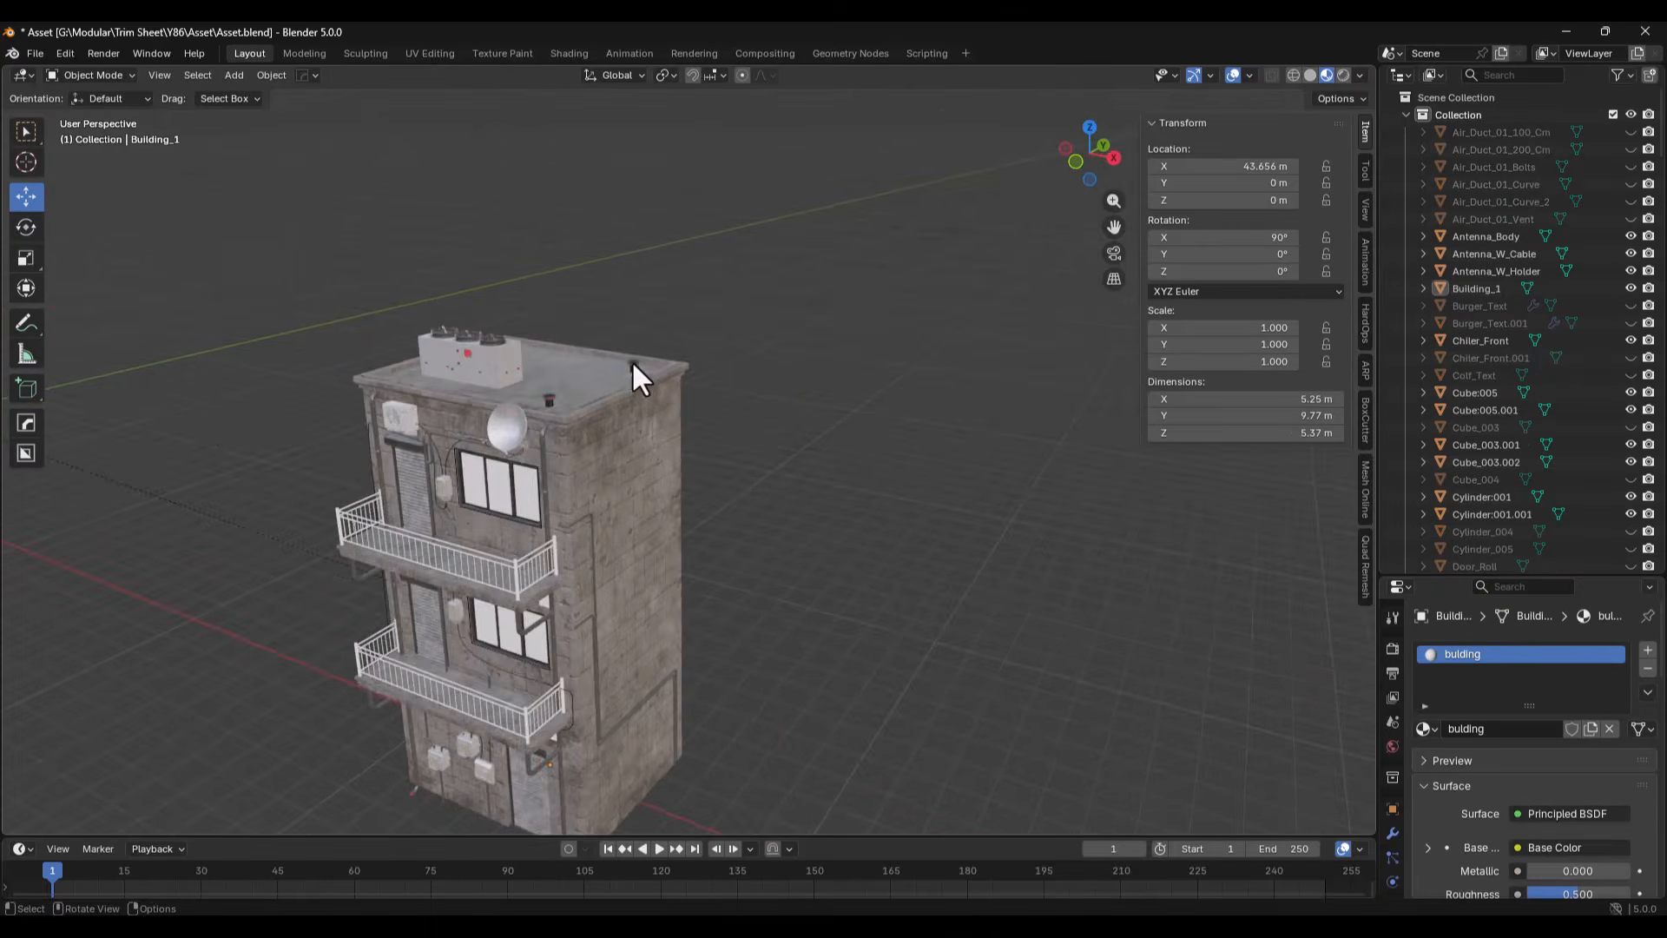
pyautogui.moveTo(632, 366); pyautogui.dragTo(639, 473, button='middle')
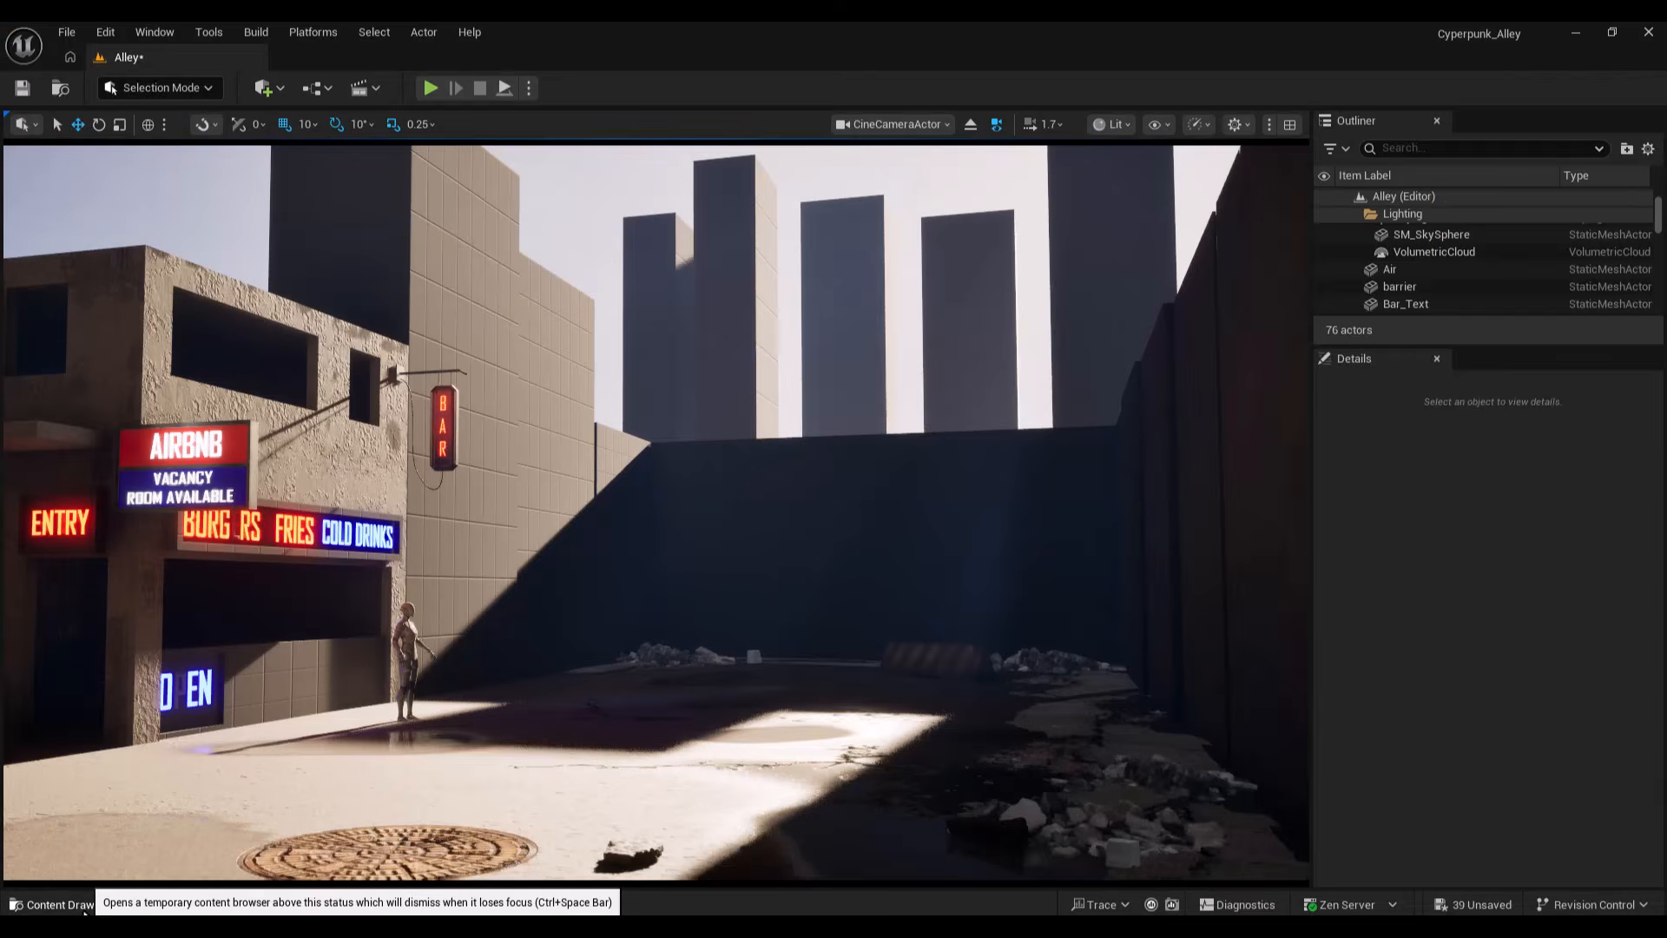
# Step: In Unreal Engine, replace the plain box building behind the BAR sign with the b1 static mesh
pyautogui.click(65, 904)
pyautogui.click(461, 290)
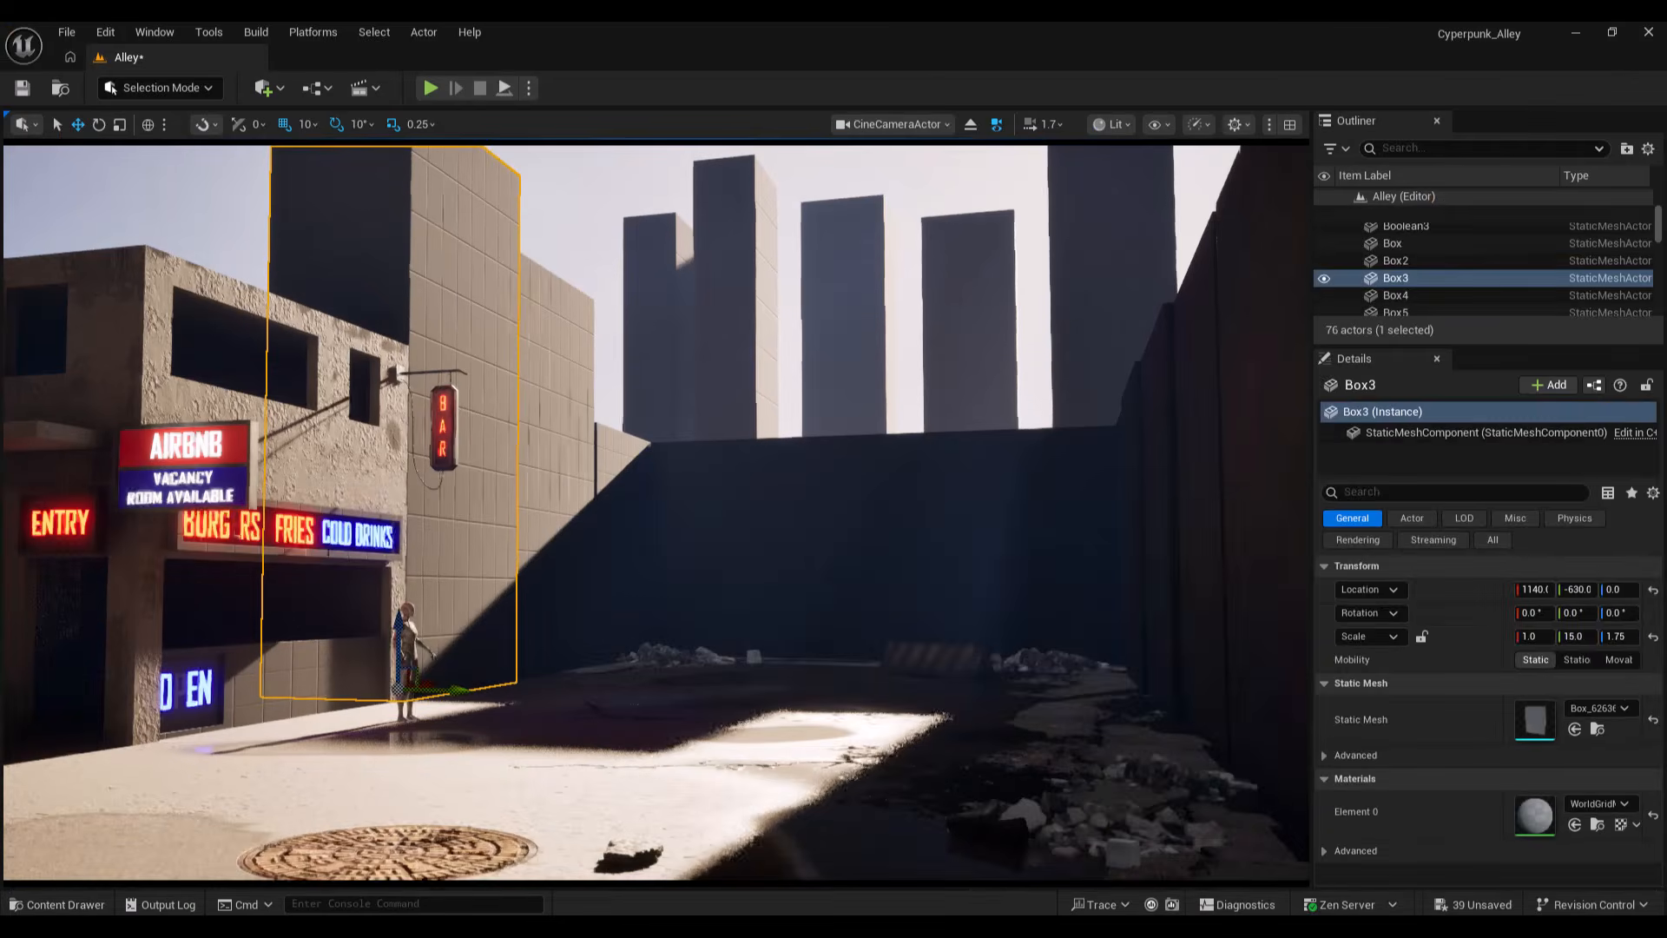
pyautogui.press('Delete')
pyautogui.click(66, 908)
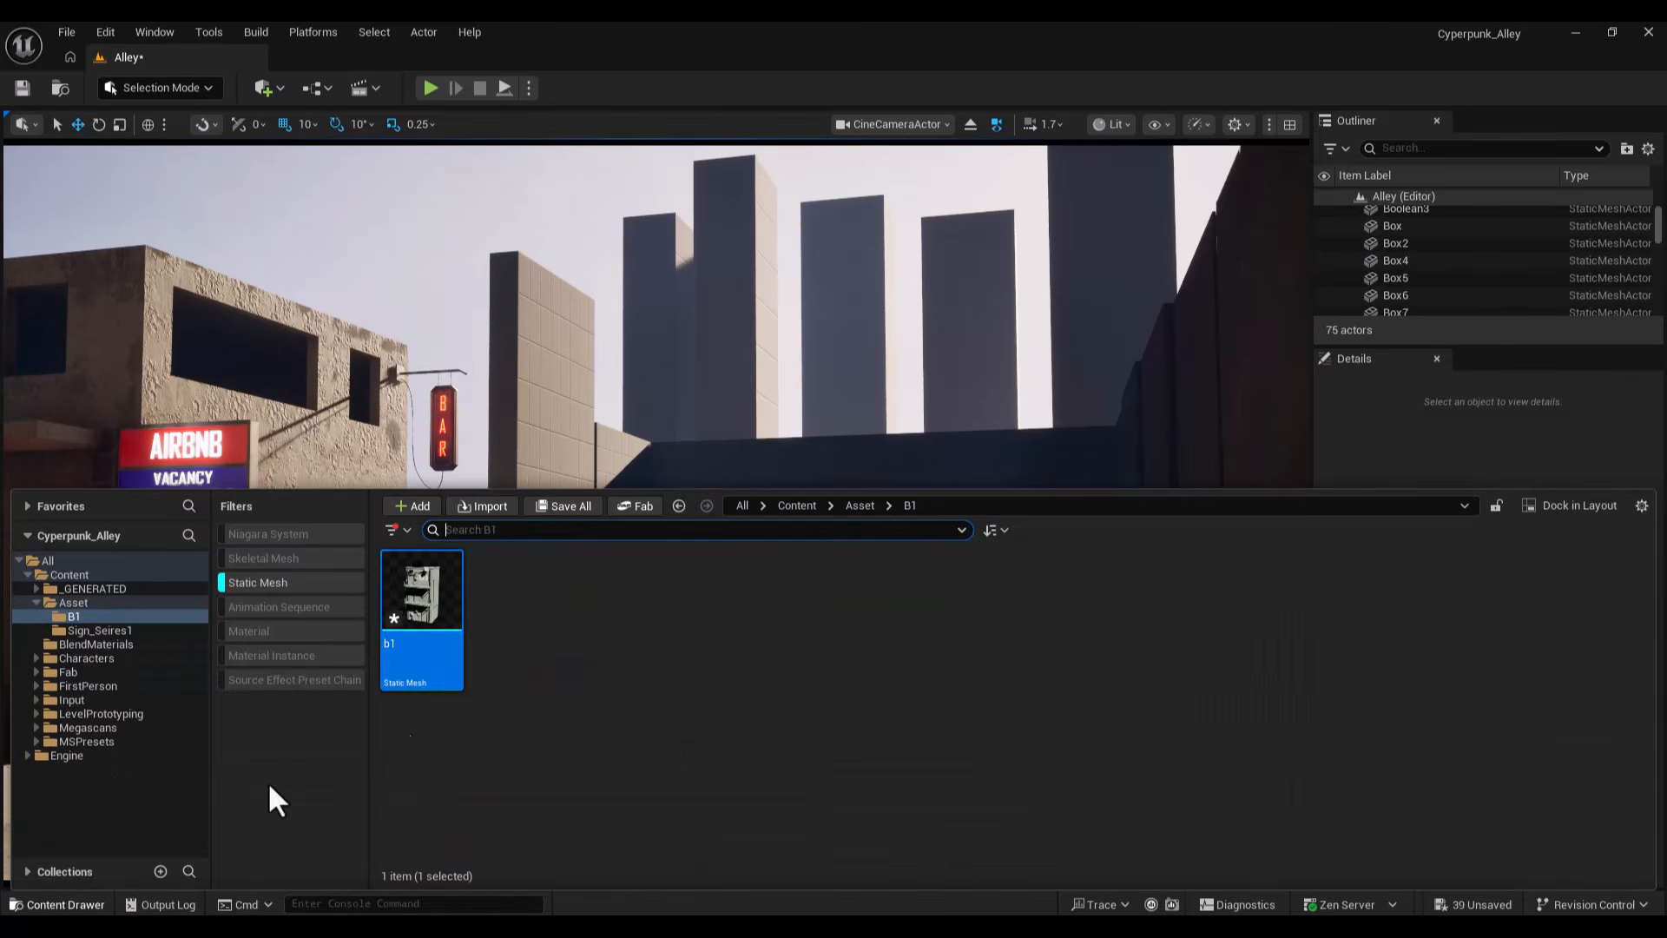
pyautogui.moveTo(421, 604); pyautogui.dragTo(603, 613)
pyautogui.moveTo(619, 687); pyautogui.dragTo(445, 683)
pyautogui.click(496, 809)
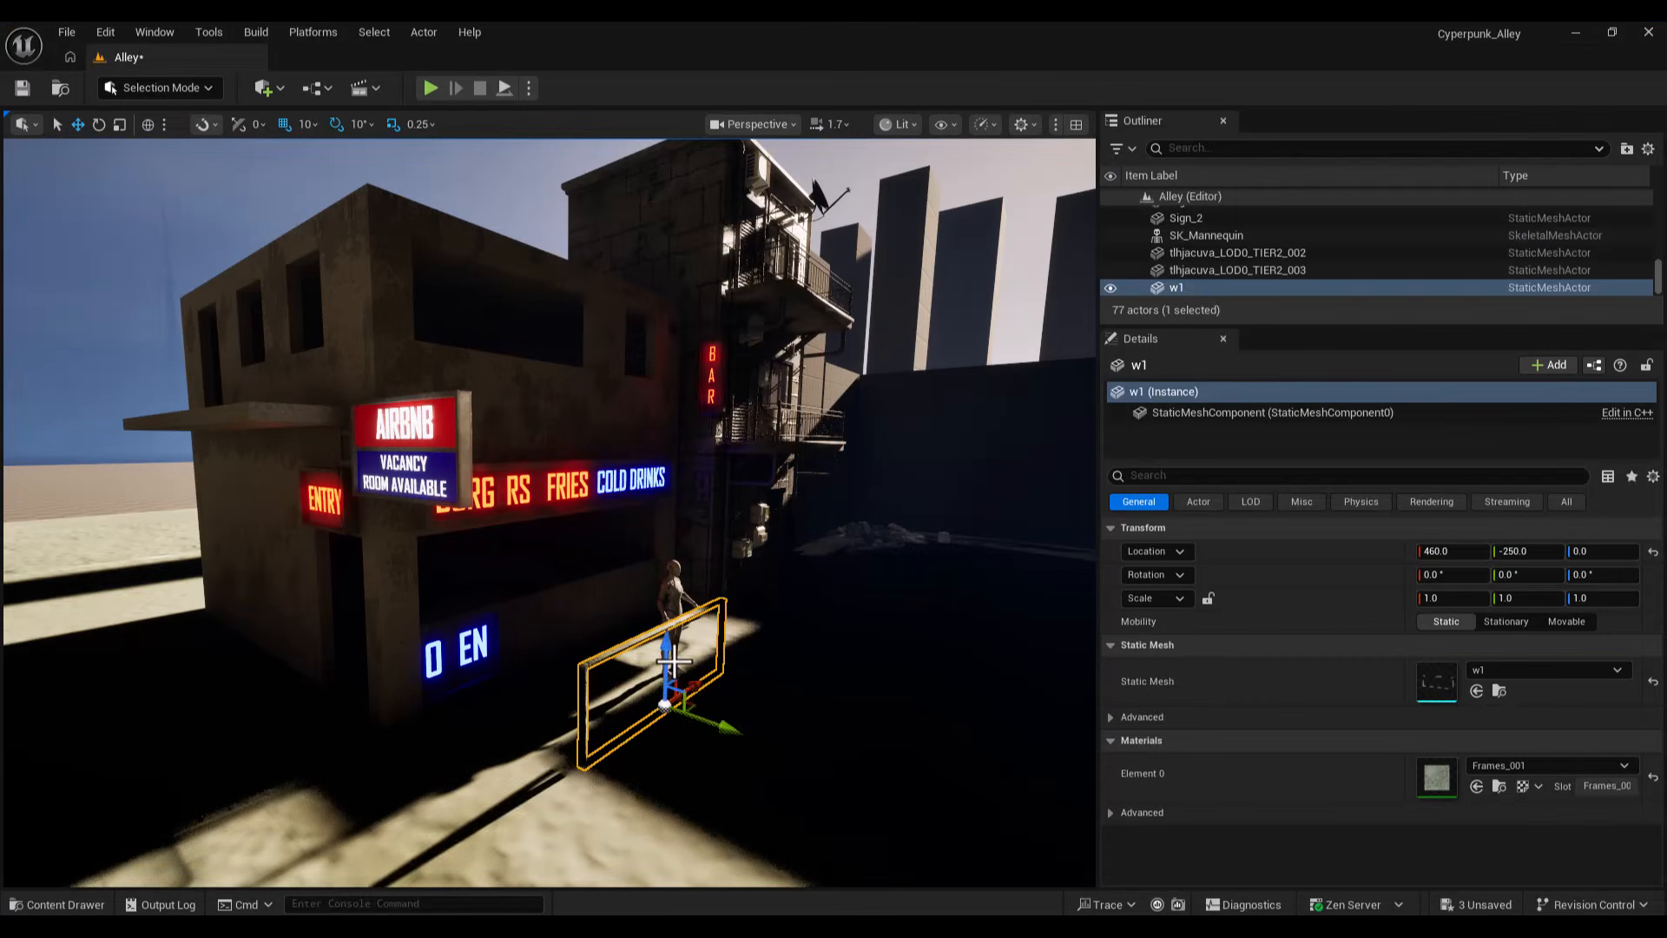
# Step: Fit the w1 window frame into the storefront's large upper opening at X 410, Y -480, Z 480
pyautogui.moveTo(715, 330); pyautogui.dragTo(558, 337)
pyautogui.moveTo(558, 337); pyautogui.dragTo(521, 347, button='right')
pyautogui.moveTo(651, 441); pyautogui.dragTo(663, 439)
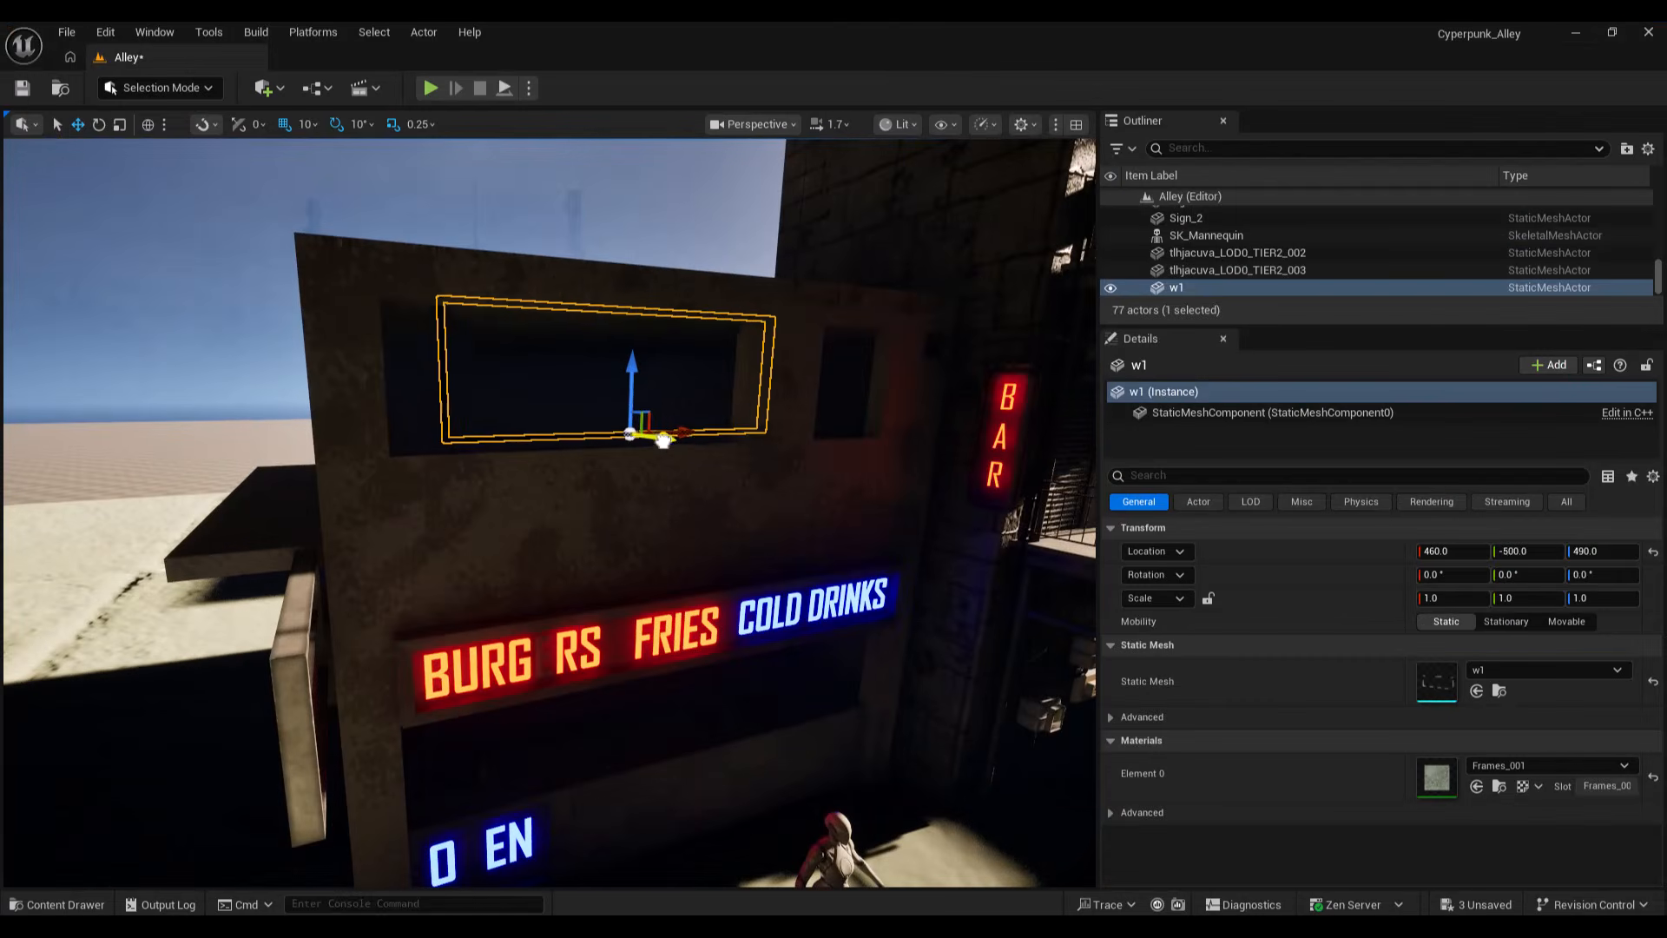
pyautogui.moveTo(663, 439); pyautogui.dragTo(699, 419, button='right')
pyautogui.moveTo(474, 457); pyautogui.dragTo(418, 460)
pyautogui.moveTo(418, 460); pyautogui.dragTo(521, 486, button='right')
pyautogui.moveTo(510, 382); pyautogui.dragTo(510, 392)
pyautogui.moveTo(565, 461); pyautogui.dragTo(577, 463)
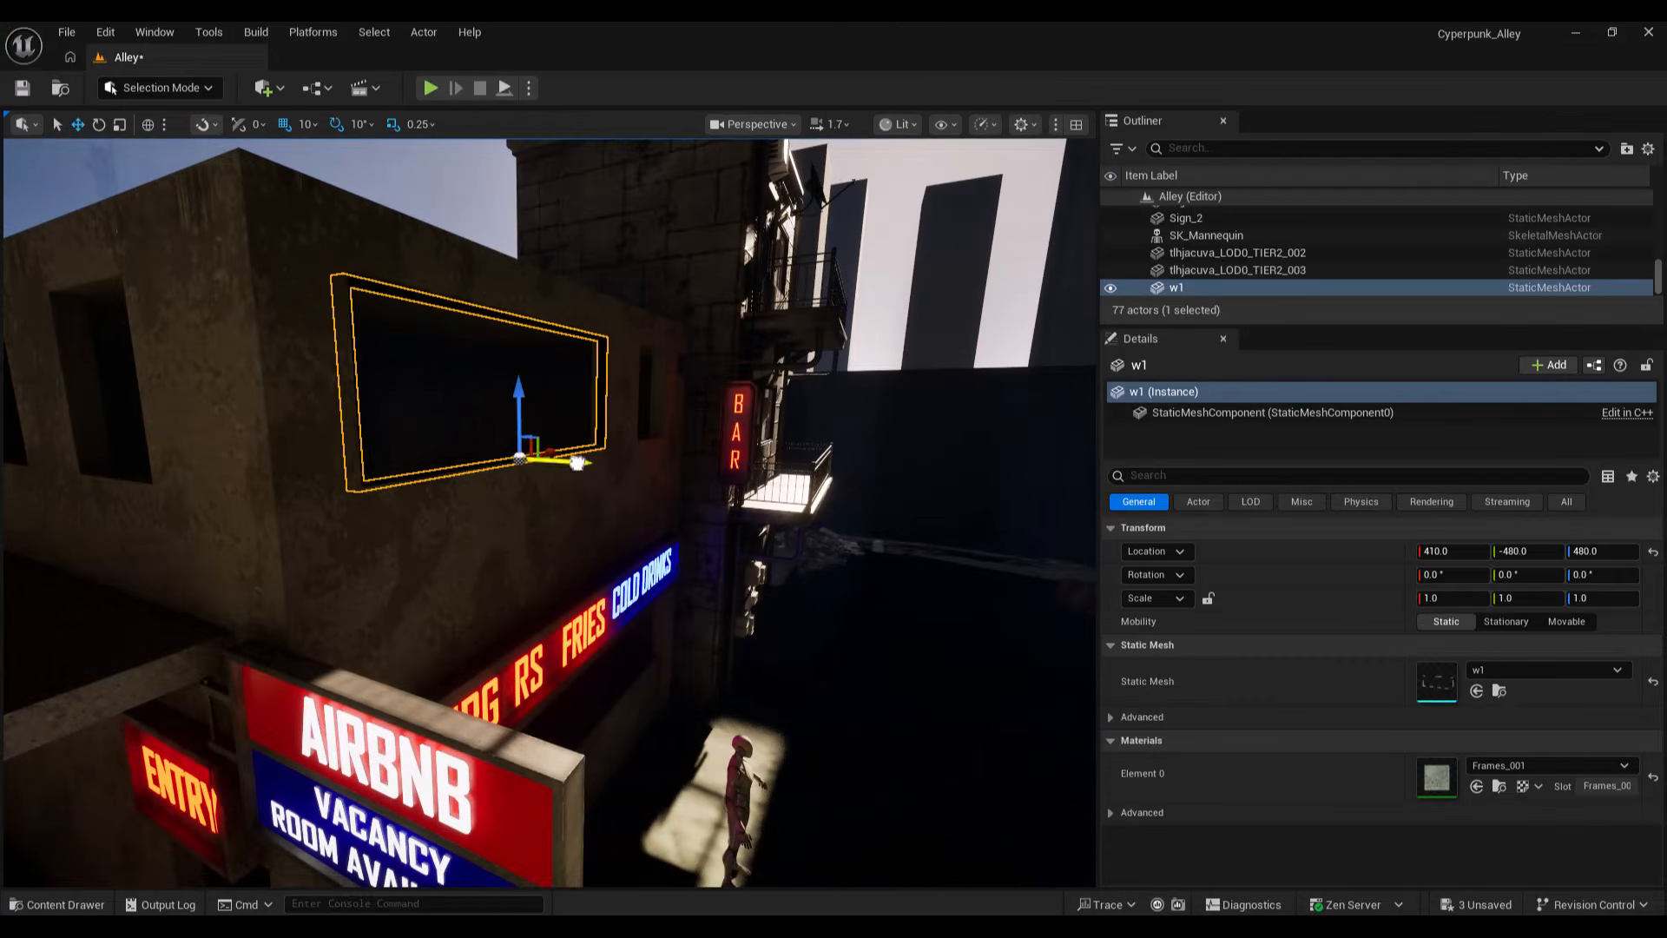
pyautogui.moveTo(577, 463); pyautogui.dragTo(417, 451, button='right')
# Step: Move the Wind_70CM_2 window pane into the end of the w1 frame at X -2130, Y -490, Z 480
pyautogui.moveTo(660, 632); pyautogui.dragTo(672, 633, button='right')
pyautogui.moveTo(410, 167); pyautogui.dragTo(410, 167, button='right')
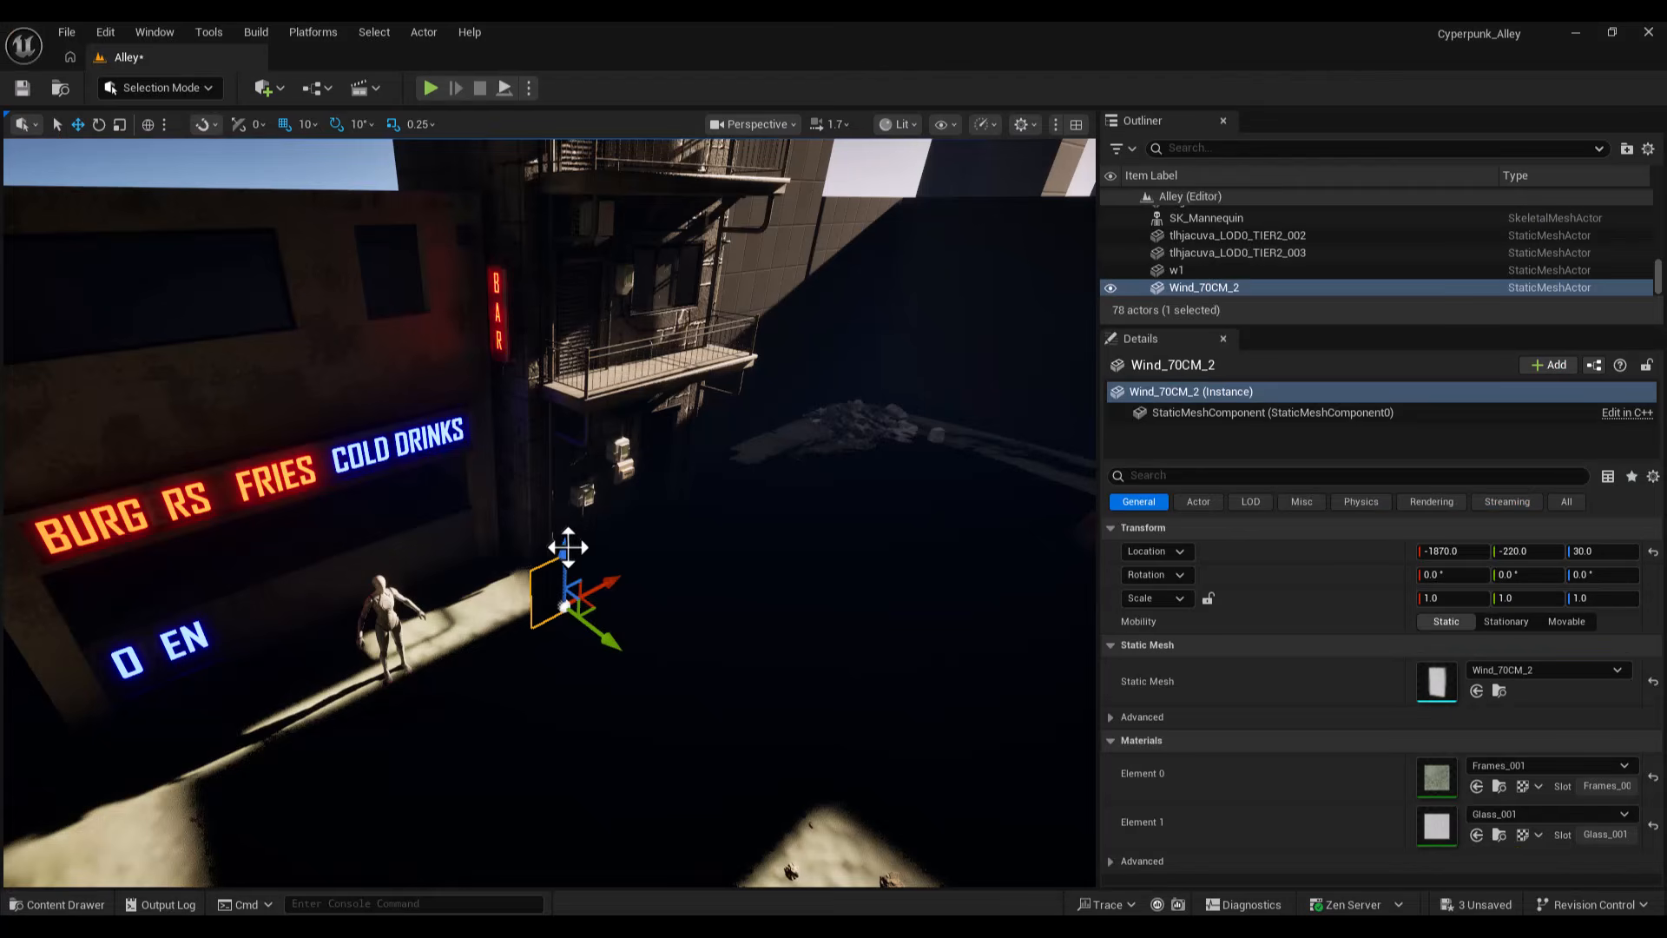
pyautogui.moveTo(606, 294); pyautogui.dragTo(476, 316)
pyautogui.moveTo(476, 316); pyautogui.dragTo(547, 304, button='right')
pyautogui.moveTo(547, 304); pyautogui.dragTo(352, 297)
pyautogui.moveTo(352, 297); pyautogui.dragTo(758, 455, button='right')
pyautogui.moveTo(758, 455); pyautogui.dragTo(716, 482)
pyautogui.moveTo(716, 483); pyautogui.dragTo(764, 656, button='right')
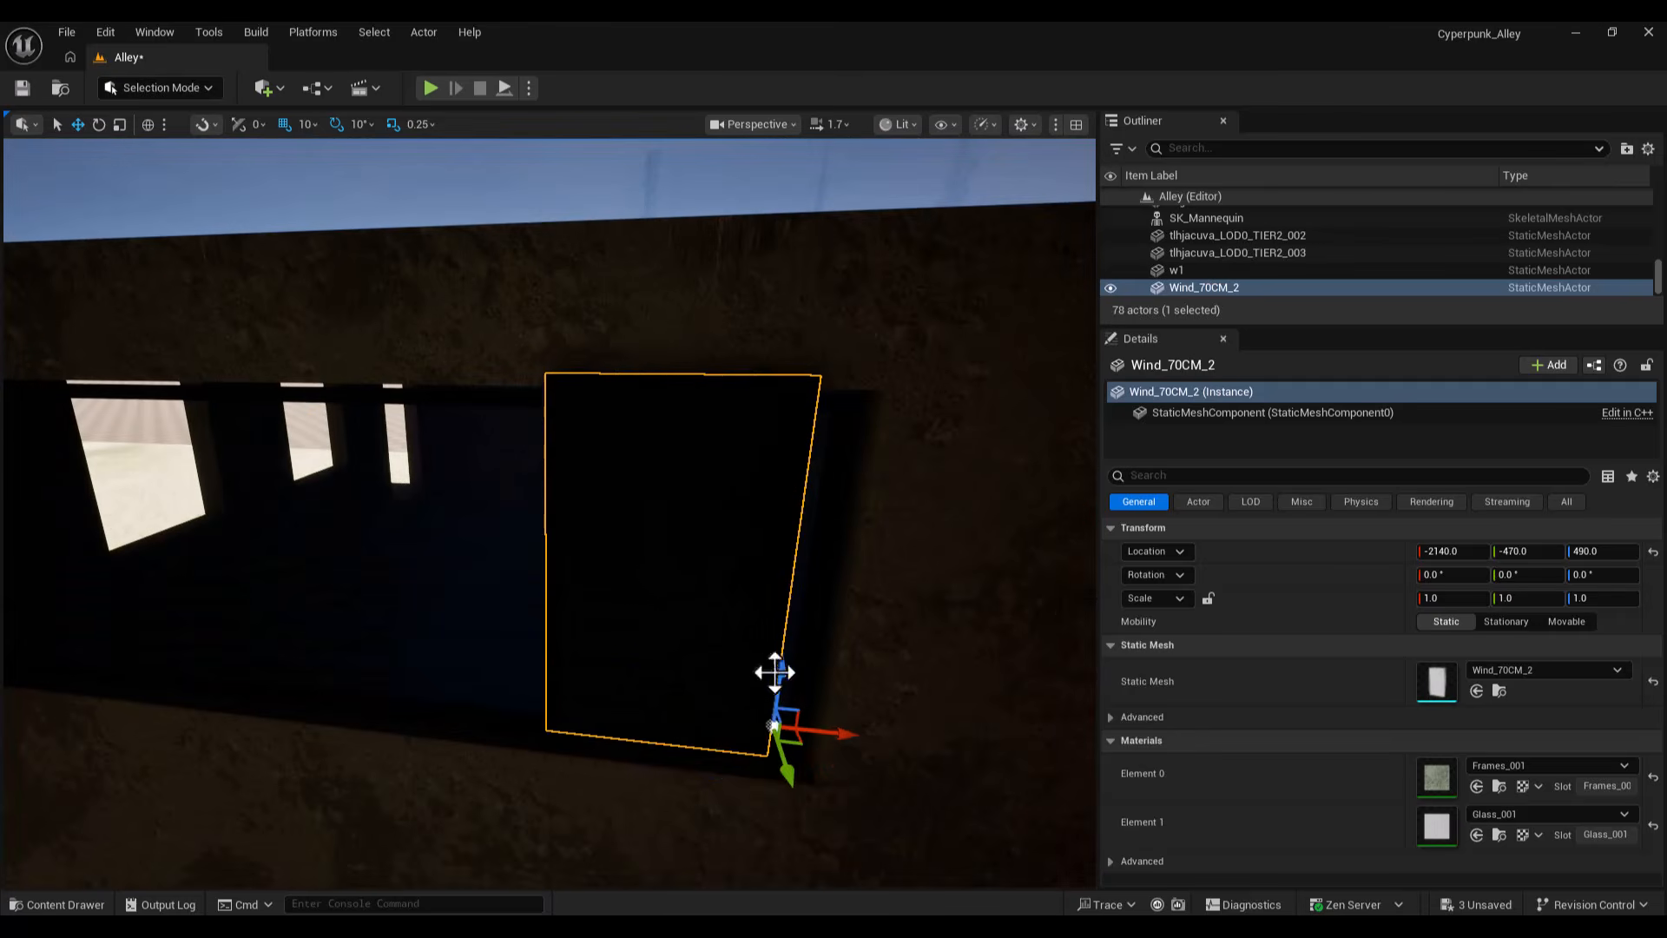
pyautogui.moveTo(789, 804); pyautogui.dragTo(716, 748)
pyautogui.moveTo(717, 749); pyautogui.dragTo(838, 846, button='right')
# Step: Assign the M_Glass_Dirty_01 material to the glass slot of the Wind_70CM_2 pane
pyautogui.click(716, 748)
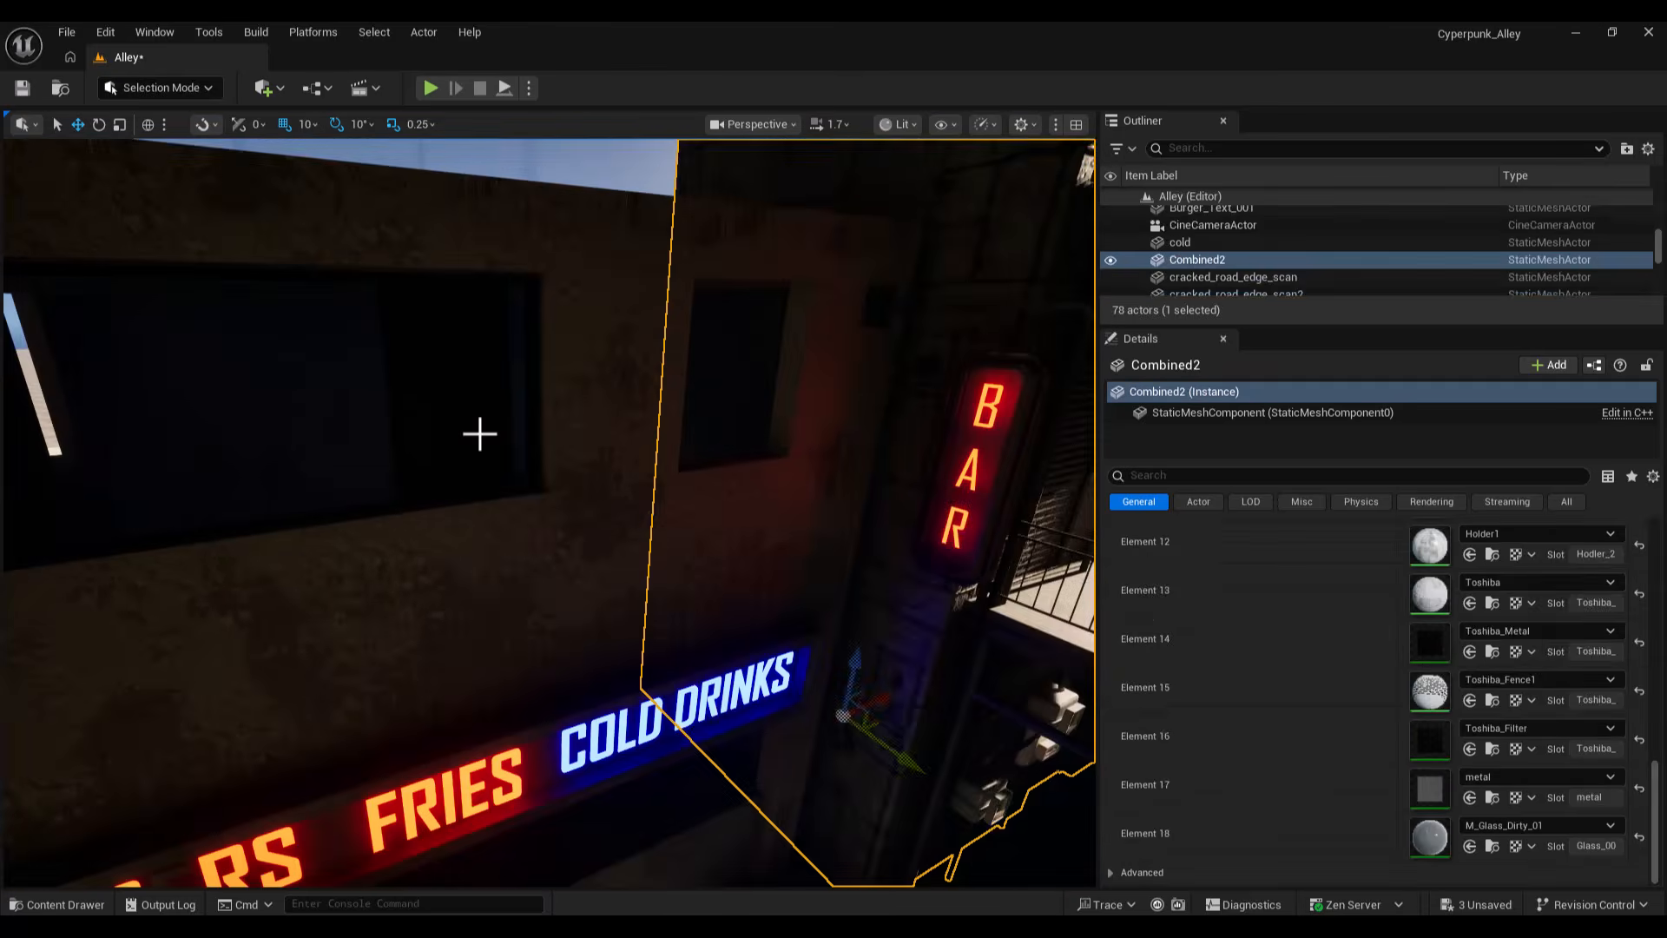
pyautogui.click(480, 431)
pyautogui.hotkey('ctrl', 'space')
pyautogui.hotkey('ctrl', 'space')
pyautogui.click(1476, 834)
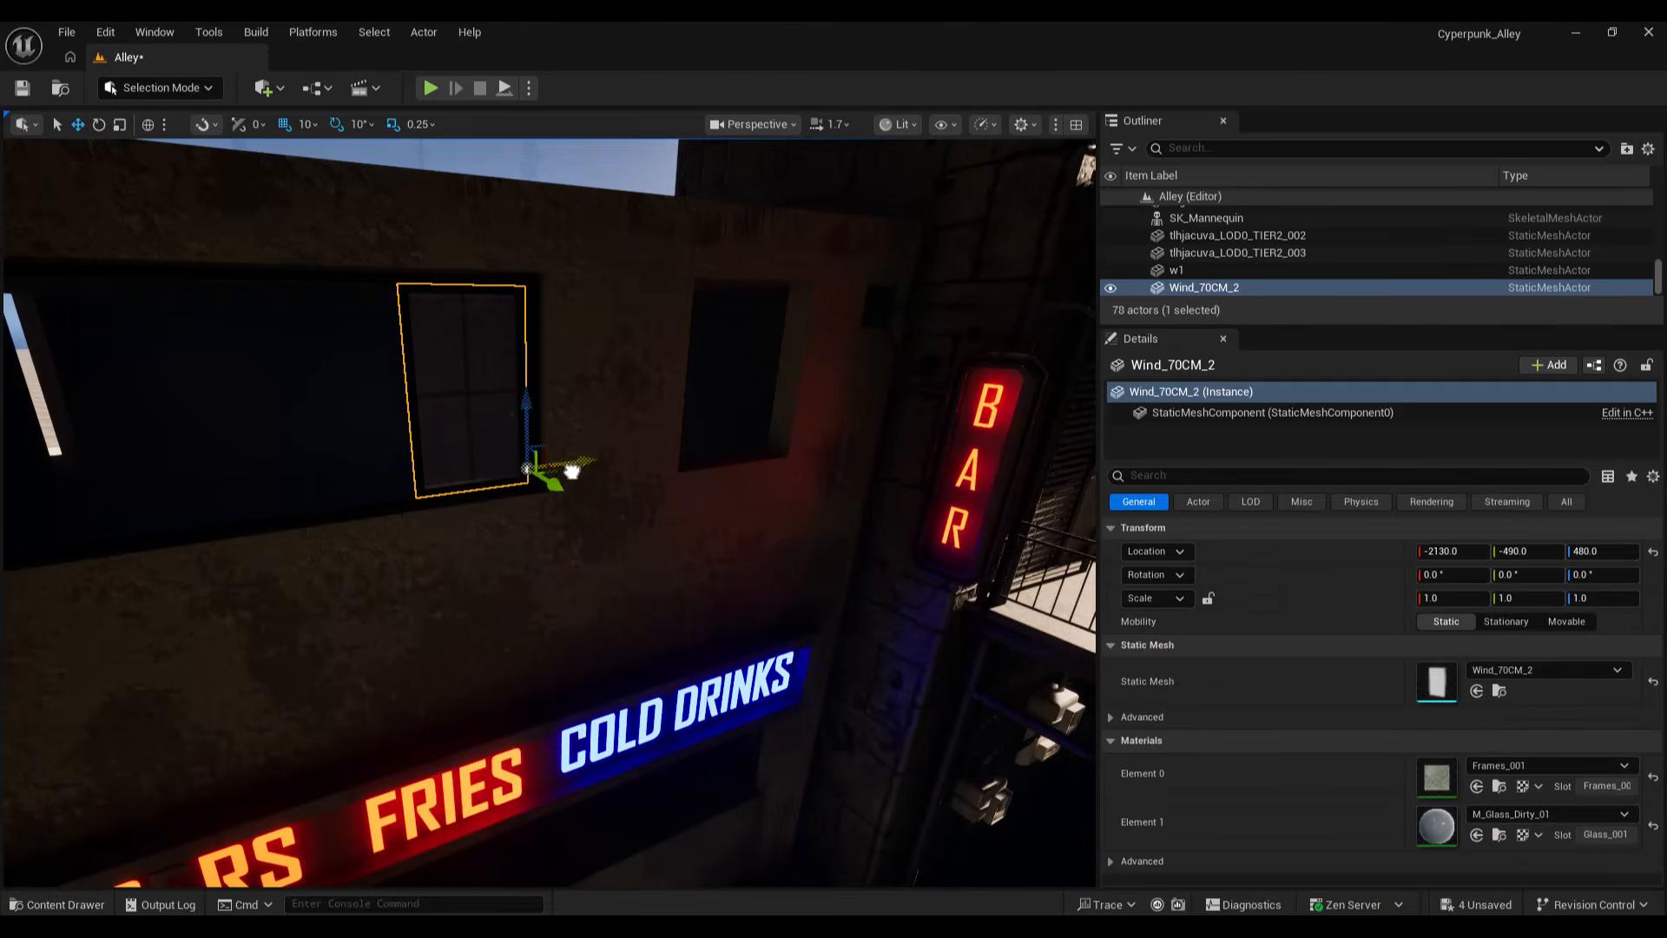
# Step: Duplicate the window pane sideways to fill the rest of the large window frame
pyautogui.keyDown('alt'); pyautogui.moveTo(604, 471); pyautogui.dragTo(495, 486); pyautogui.keyUp('alt')
pyautogui.moveTo(496, 486); pyautogui.dragTo(460, 468, button='right')
pyautogui.keyDown('alt'); pyautogui.moveTo(553, 497); pyautogui.dragTo(420, 526); pyautogui.keyUp('alt')
pyautogui.moveTo(420, 526); pyautogui.dragTo(252, 521, button='right')
pyautogui.moveTo(409, 174); pyautogui.dragTo(409, 178, button='right')
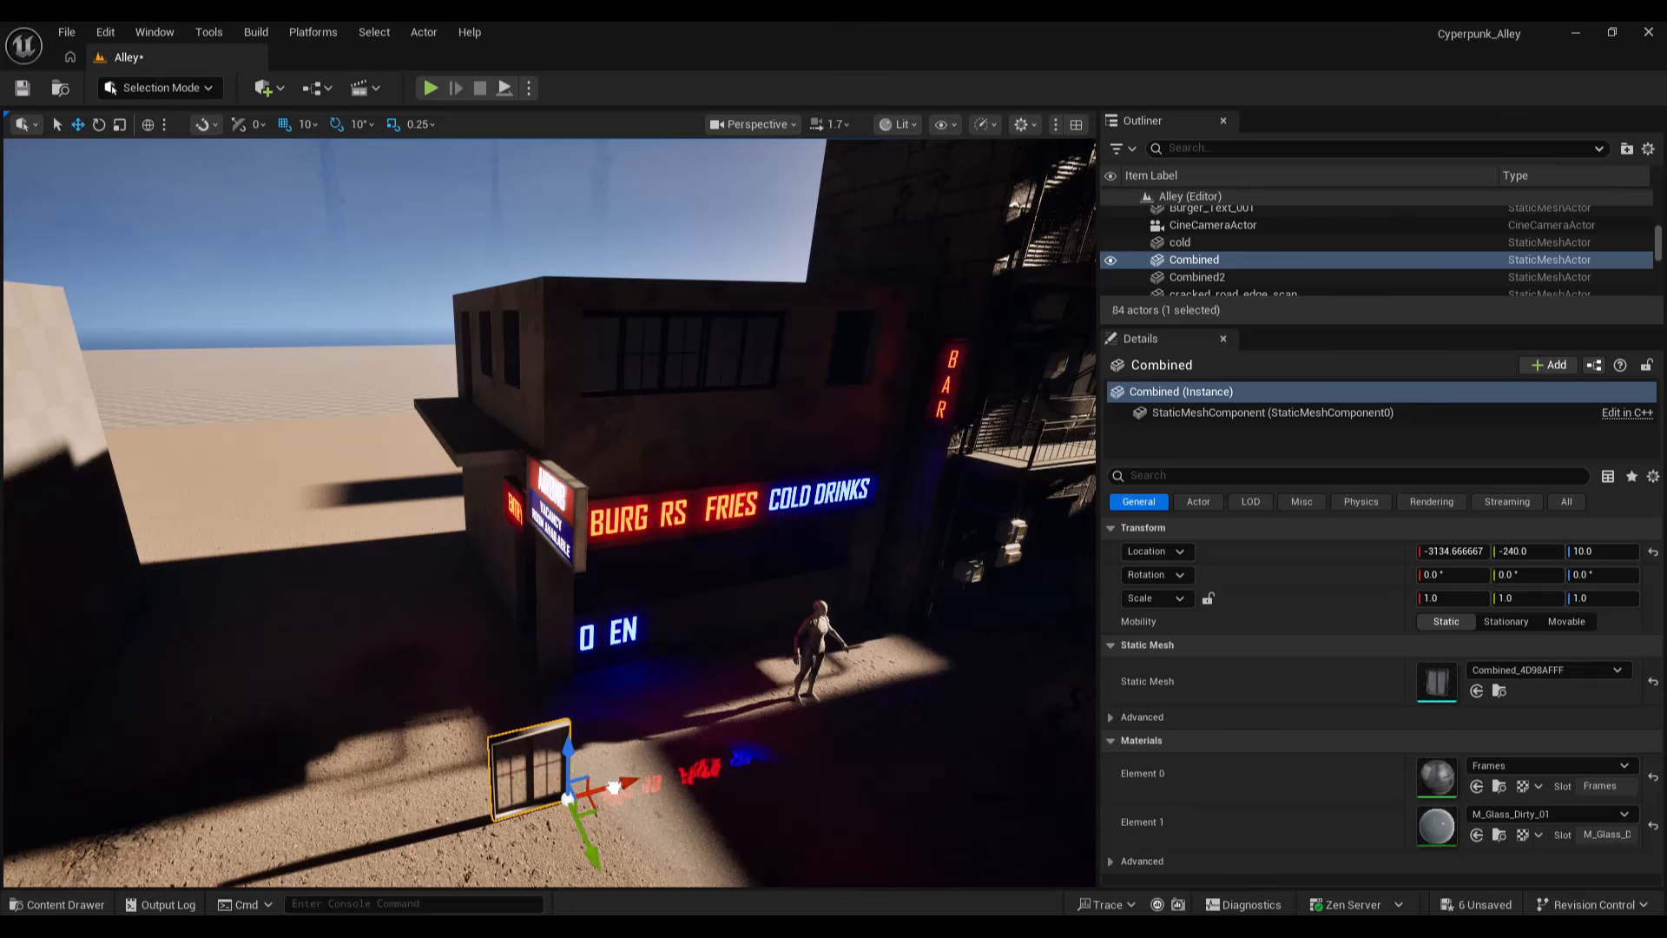
# Step: Move the combined window up to the small opening near the BAR sign, at Y -480 and Z 490
pyautogui.moveTo(614, 787); pyautogui.dragTo(783, 760)
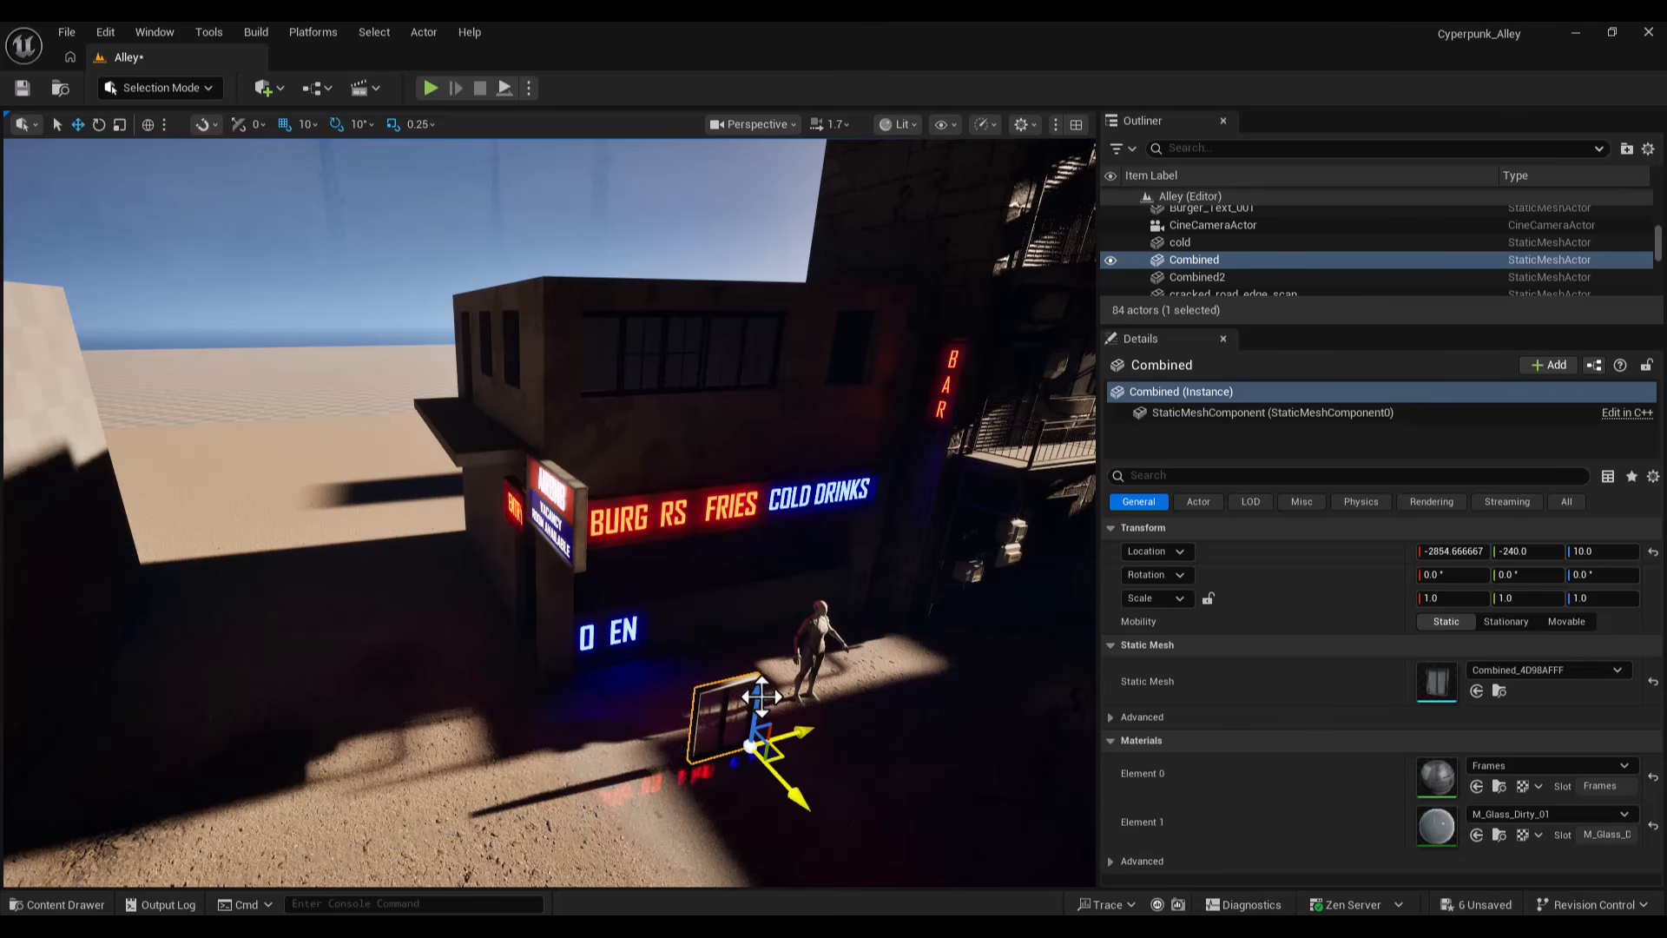
pyautogui.moveTo(758, 696); pyautogui.dragTo(778, 407)
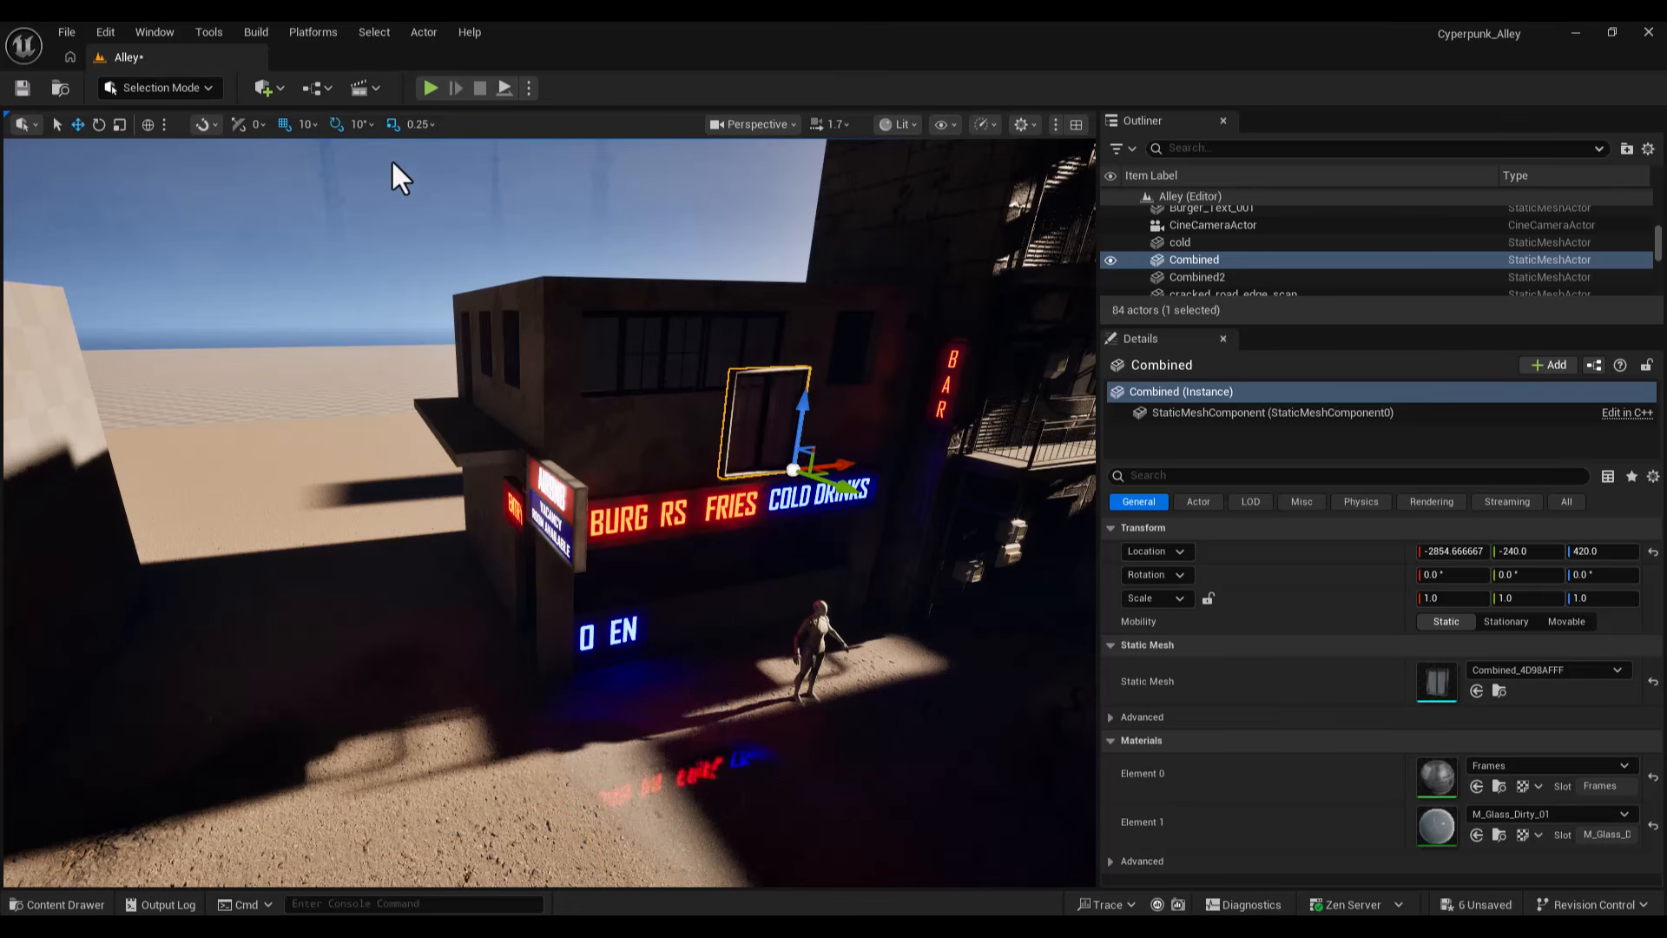
pyautogui.moveTo(402, 185); pyautogui.dragTo(402, 226, button='right')
pyautogui.moveTo(764, 495); pyautogui.dragTo(884, 411)
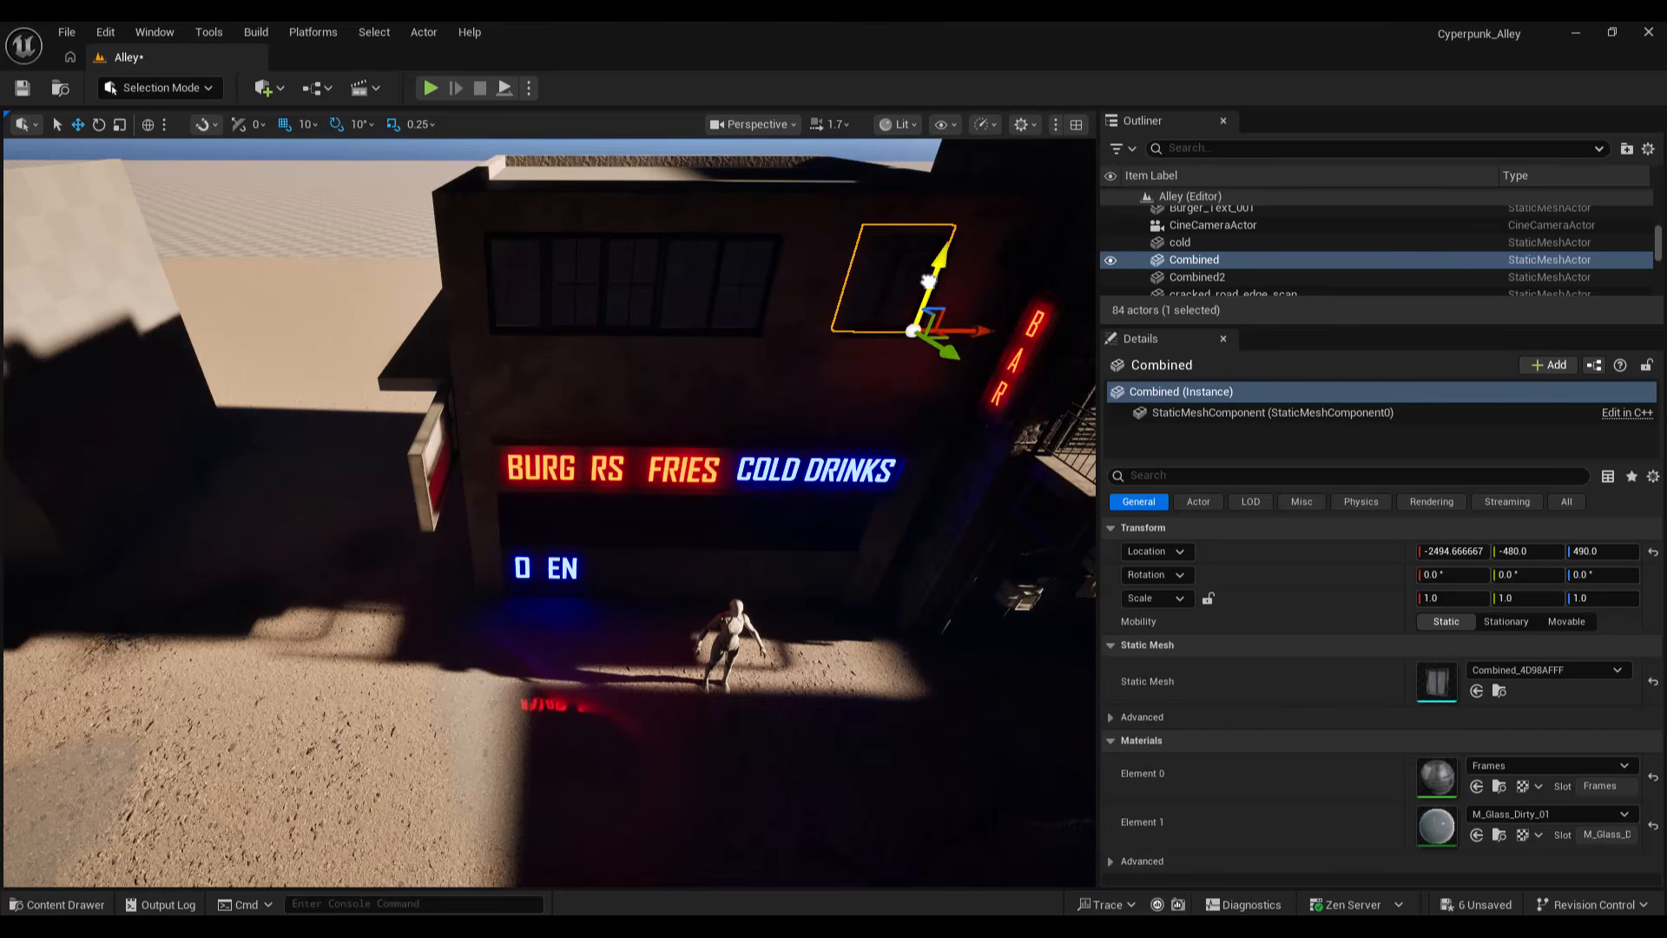
pyautogui.click(841, 402)
# Step: Move the Guard railing onto the balcony slab above the entry wall, at Y -880
pyautogui.moveTo(841, 402); pyautogui.dragTo(964, 356, button='right')
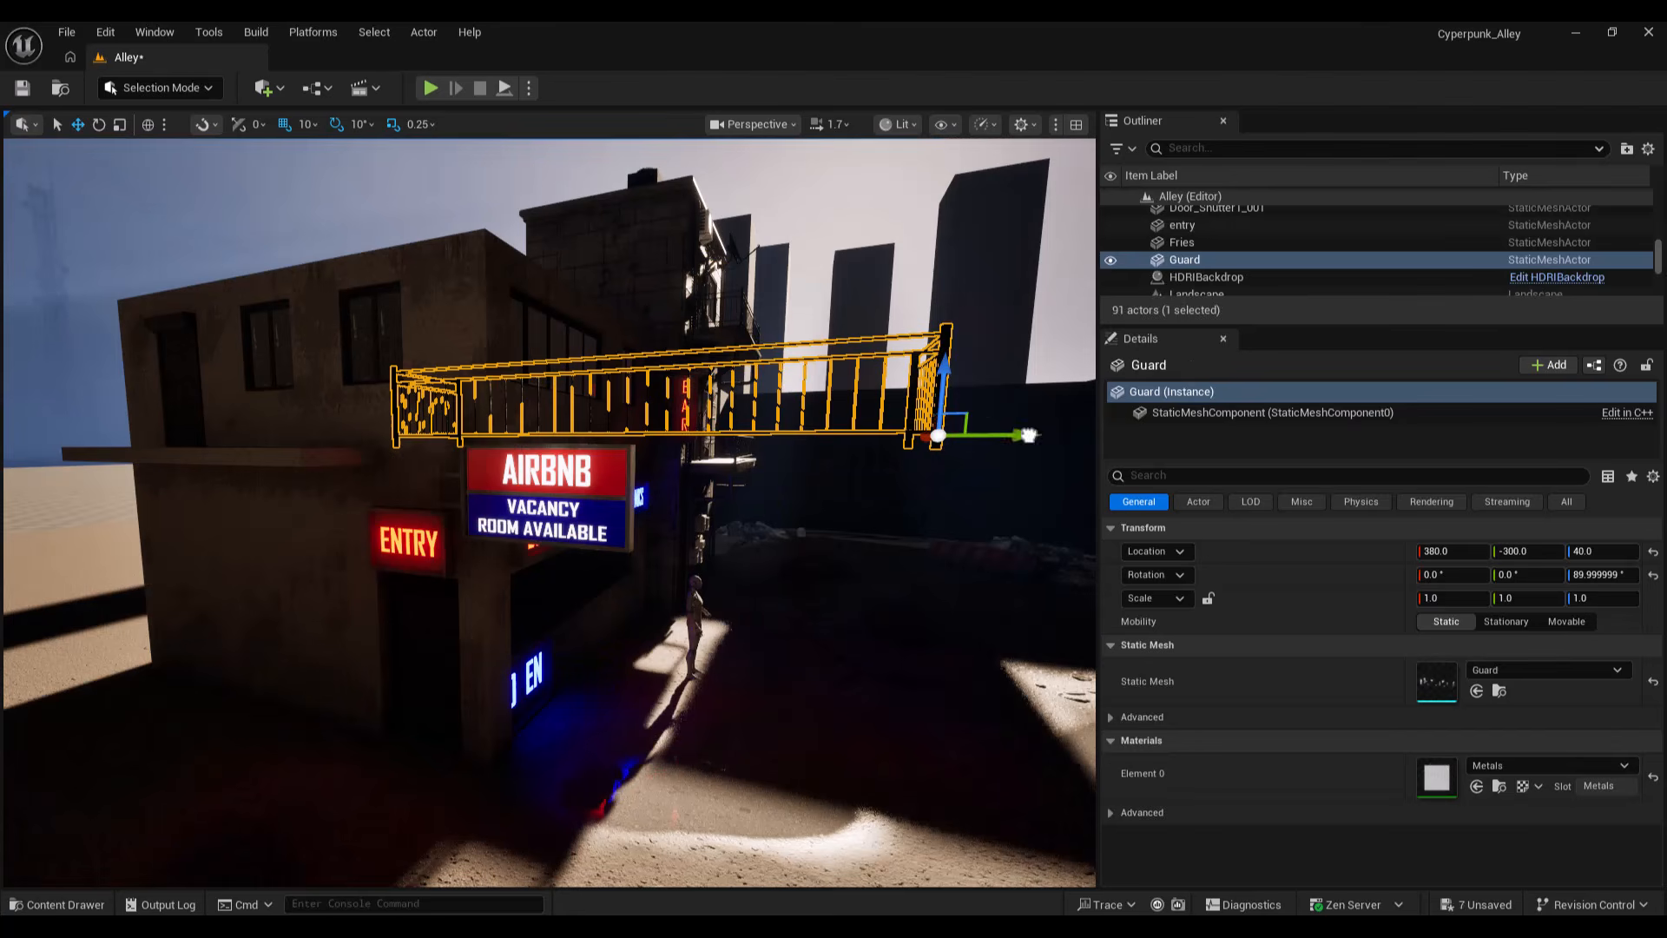
pyautogui.moveTo(990, 447); pyautogui.dragTo(330, 469)
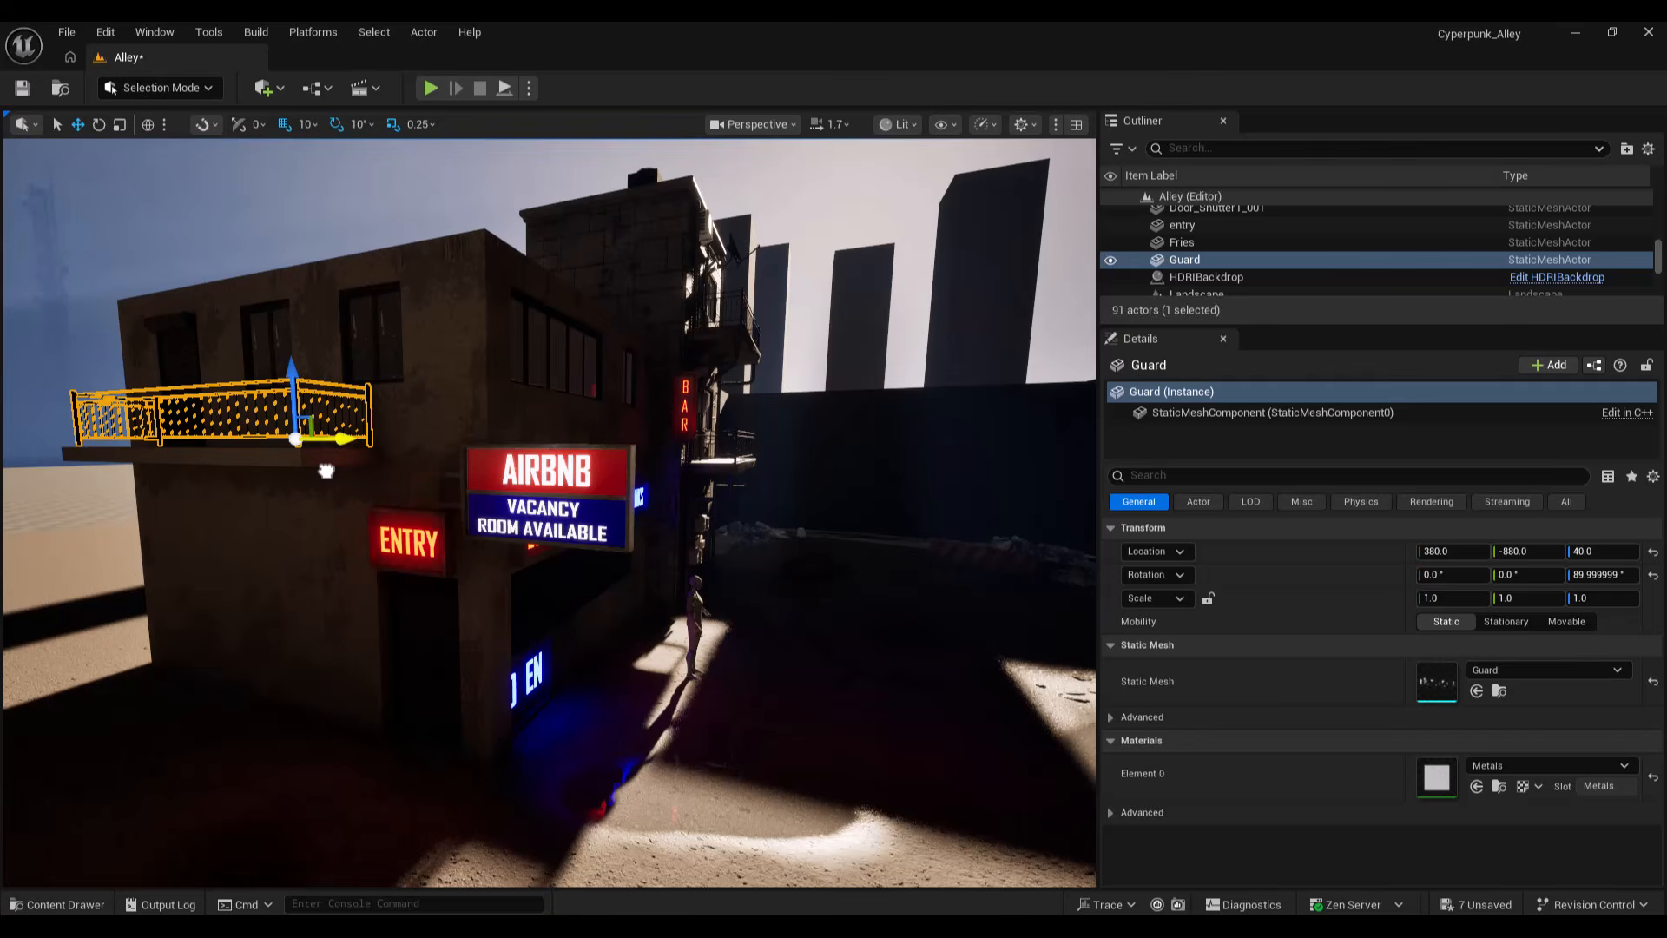
pyautogui.moveTo(307, 589); pyautogui.dragTo(386, 211, button='right')
# Step: Add the Gas_meters mesh to the level and move it out onto the open ground, at Y 10
pyautogui.hotkey('ctrl', 'space')
pyautogui.moveTo(421, 604); pyautogui.dragTo(378, 647)
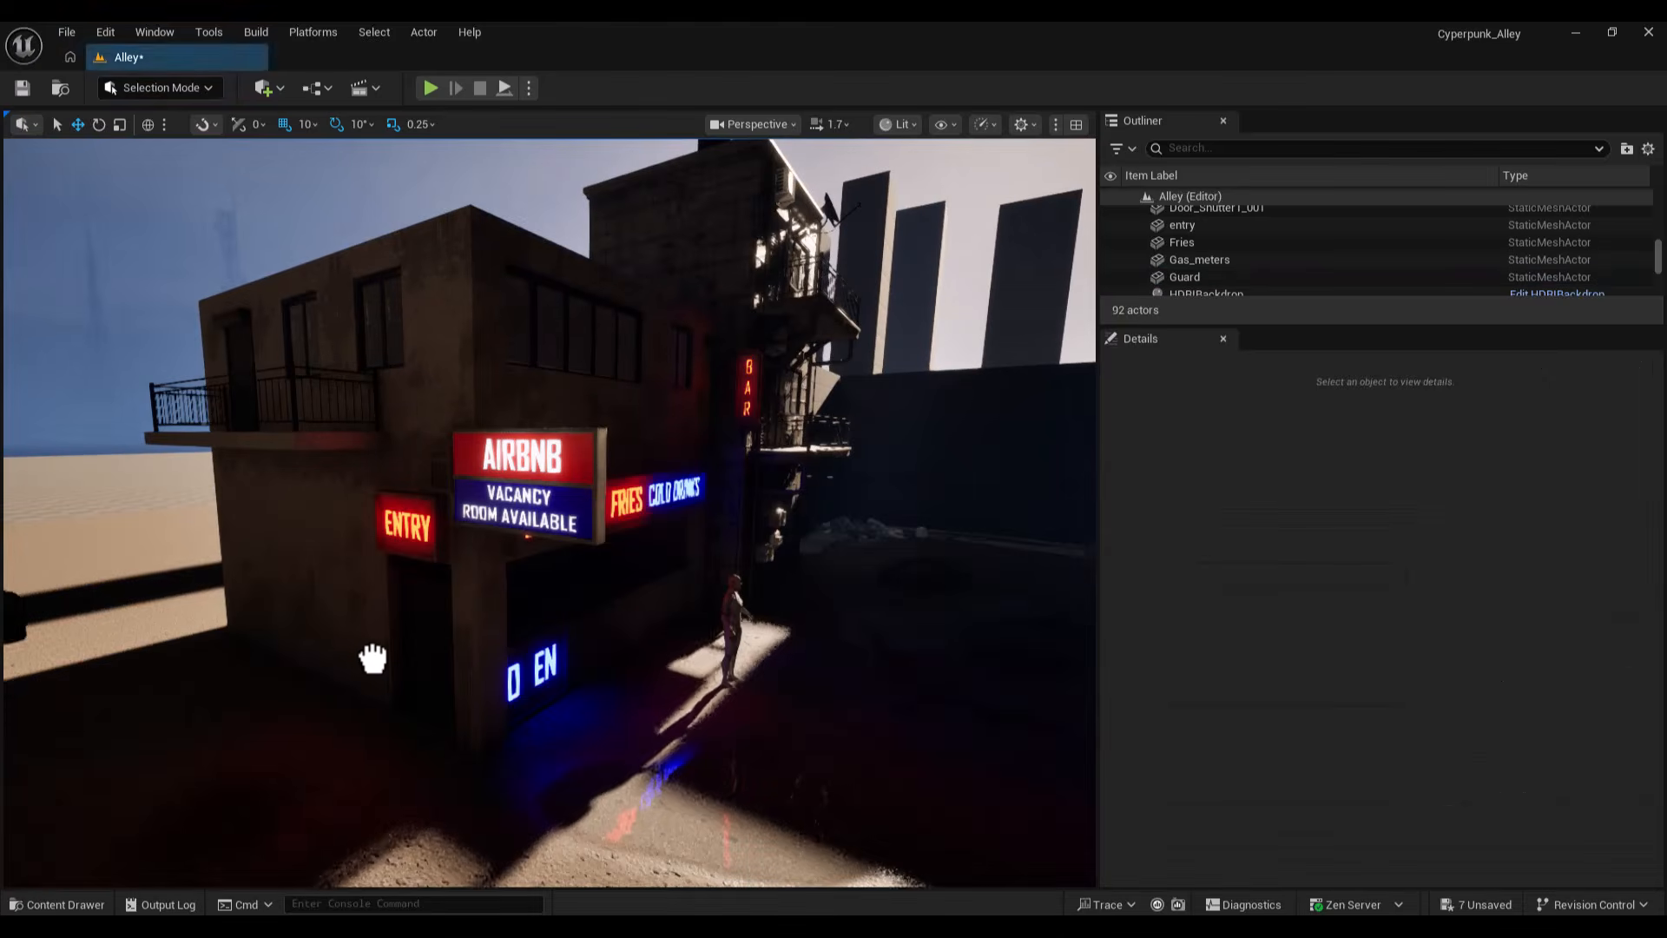
pyautogui.moveTo(590, 664); pyautogui.dragTo(498, 700)
pyautogui.moveTo(435, 643)
pyautogui.mouseDown(button='right')
pyautogui.moveTo(460, 664)
pyautogui.moveTo(435, 643)
pyautogui.mouseUp(button='right')
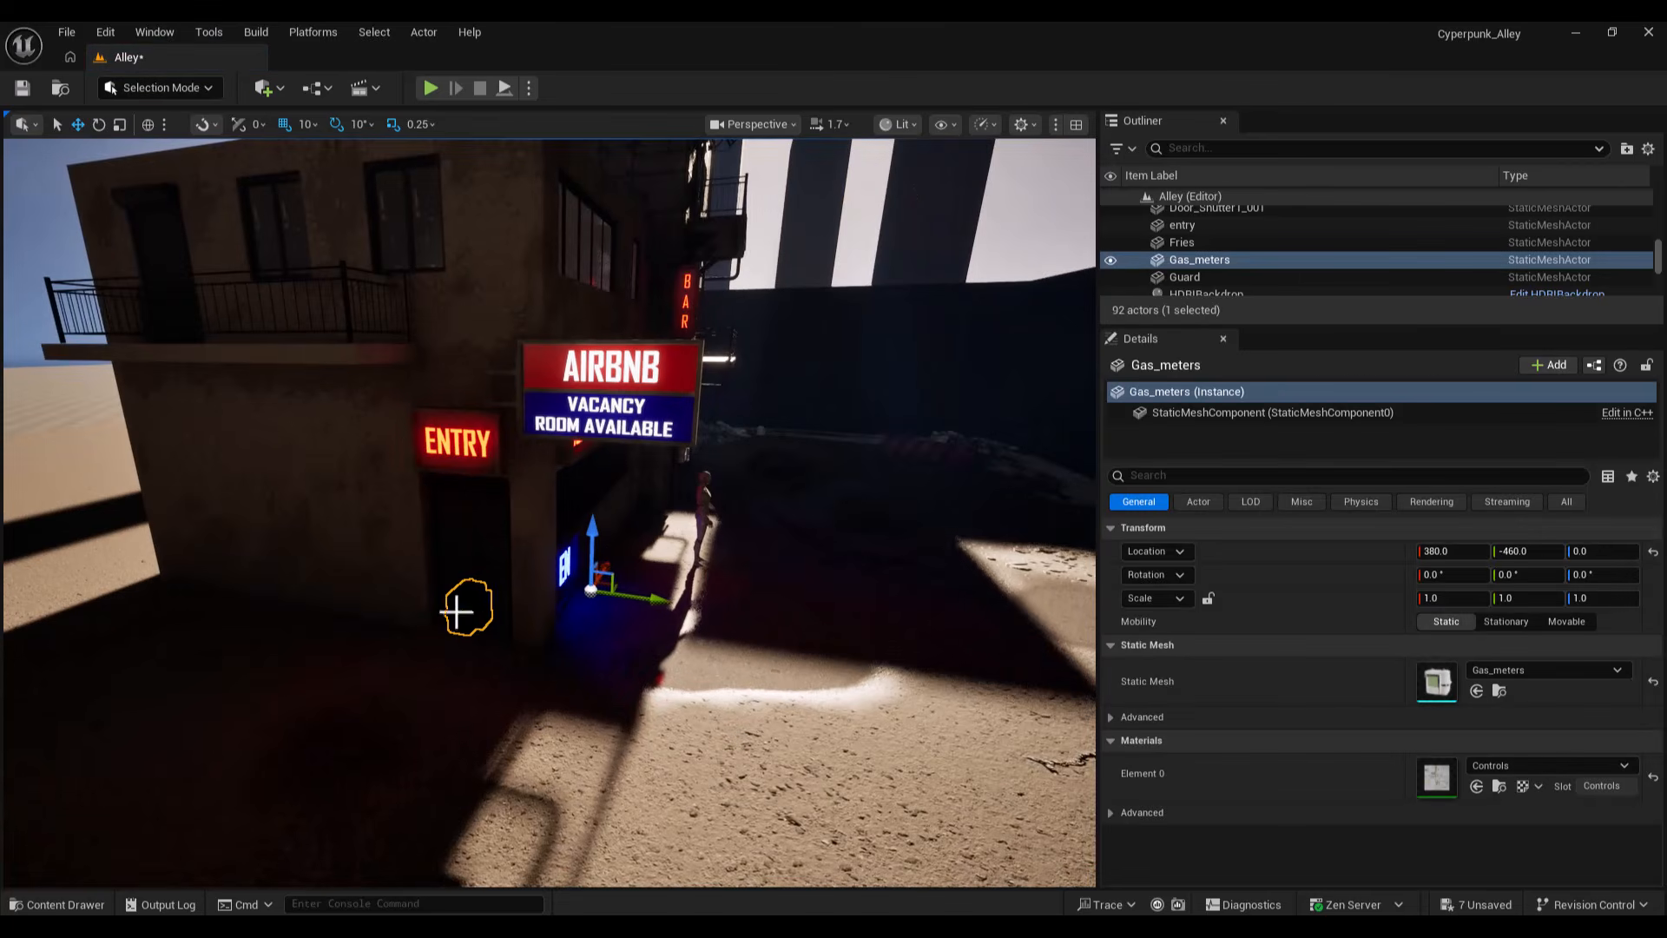
pyautogui.moveTo(651, 601); pyautogui.dragTo(974, 643)
pyautogui.moveTo(974, 643); pyautogui.dragTo(1120, 681, button='right')
pyautogui.moveTo(936, 792)
pyautogui.mouseDown(button='right')
pyautogui.moveTo(729, 773)
pyautogui.moveTo(781, 720)
pyautogui.moveTo(936, 792)
pyautogui.mouseUp(button='right')
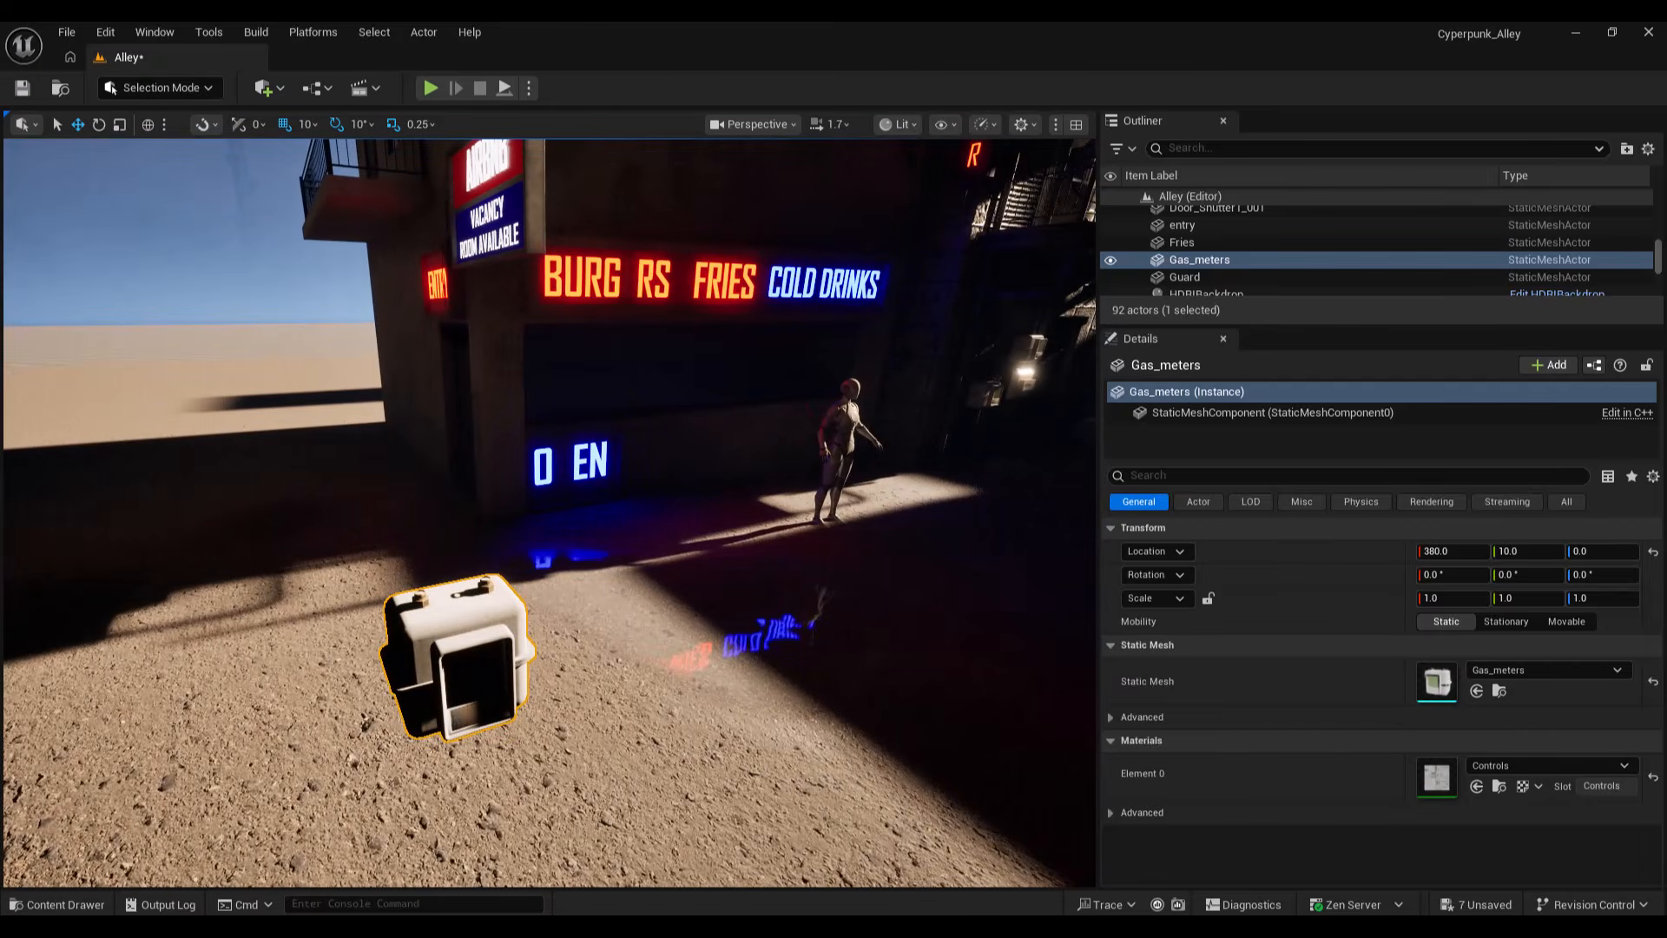
# Step: Set the gas meter's pivot on the mesh itself and rotate it 90° about Z
pyautogui.rightClick(433, 723)
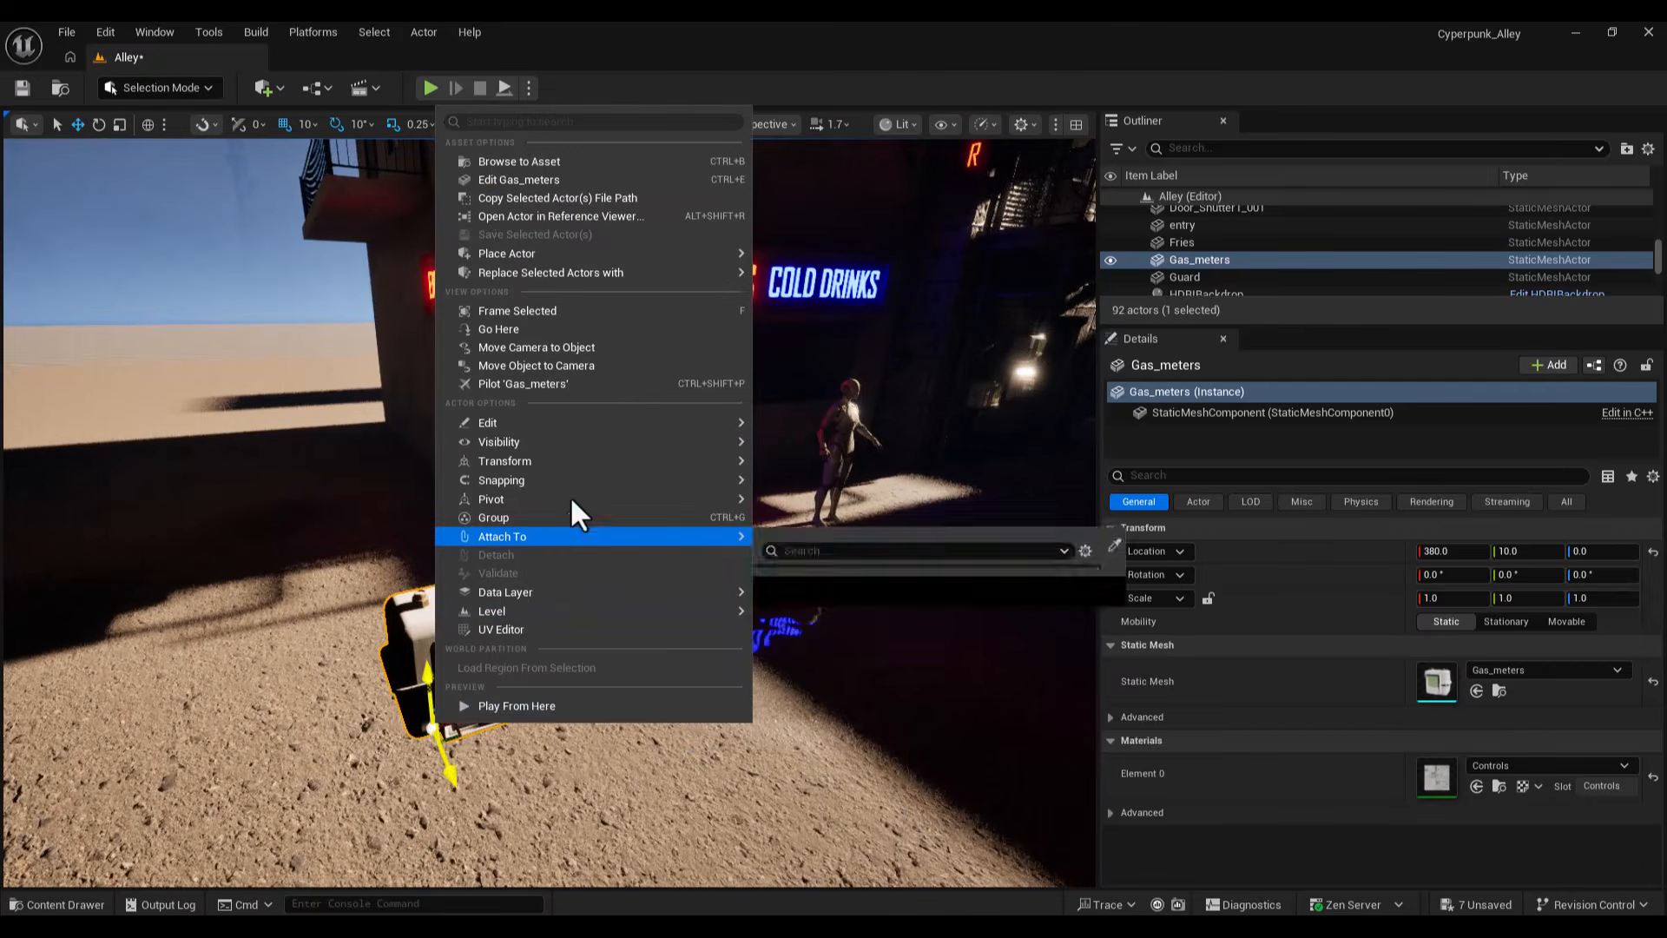
pyautogui.moveTo(718, 504)
pyautogui.click(770, 508)
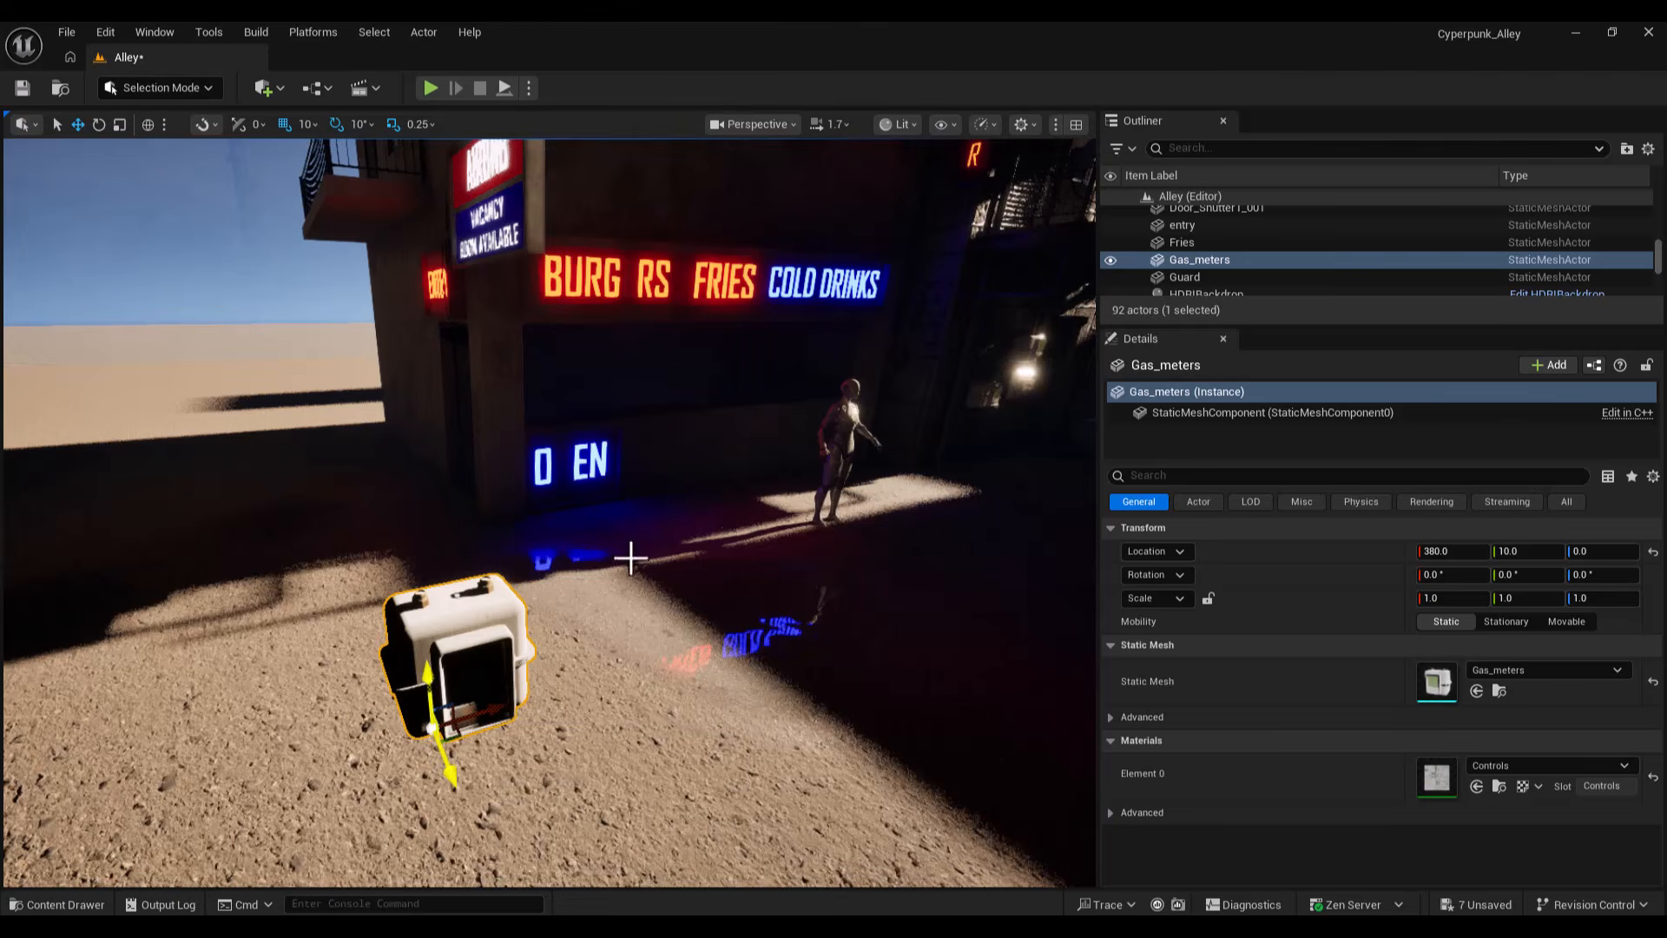
pyautogui.press('e')
pyautogui.moveTo(530, 697); pyautogui.dragTo(528, 752)
pyautogui.moveTo(512, 738); pyautogui.dragTo(660, 703, button='right')
pyautogui.press('w')
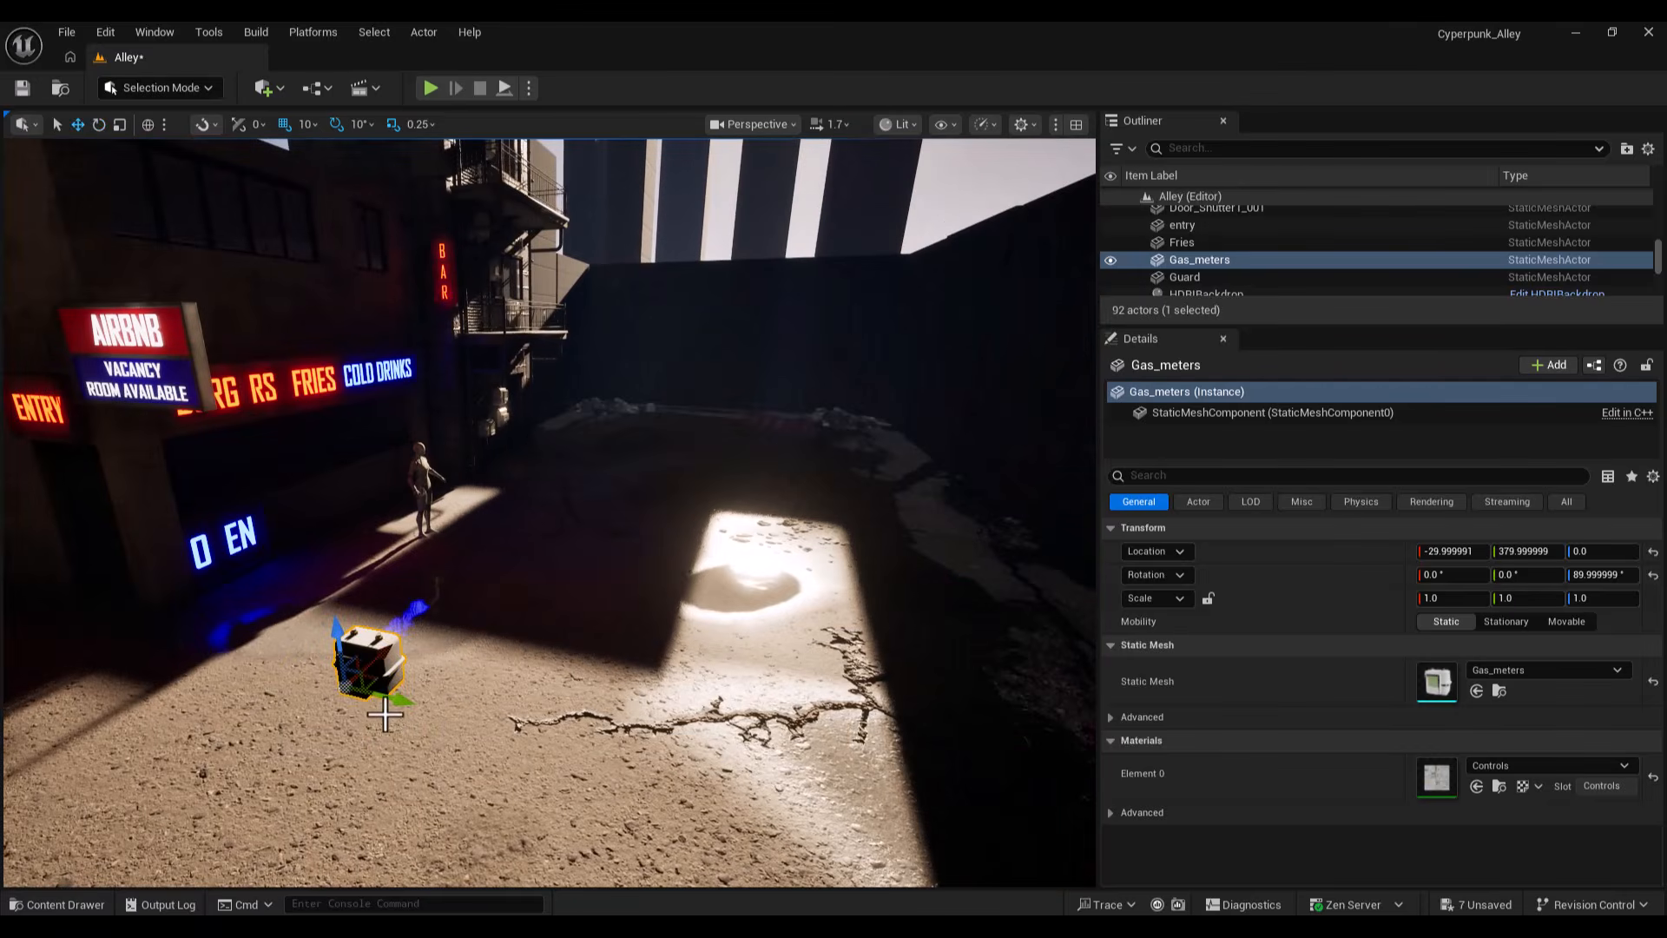
# Step: Move the gas meter against the wall beside the entry door, at about X 100 and Y -350
pyautogui.moveTo(12, 602); pyautogui.dragTo(5, 599)
pyautogui.moveTo(674, 640); pyautogui.dragTo(473, 647, button='right')
pyautogui.moveTo(196, 618); pyautogui.dragTo(162, 617)
pyautogui.moveTo(161, 616); pyautogui.dragTo(69, 664, button='right')
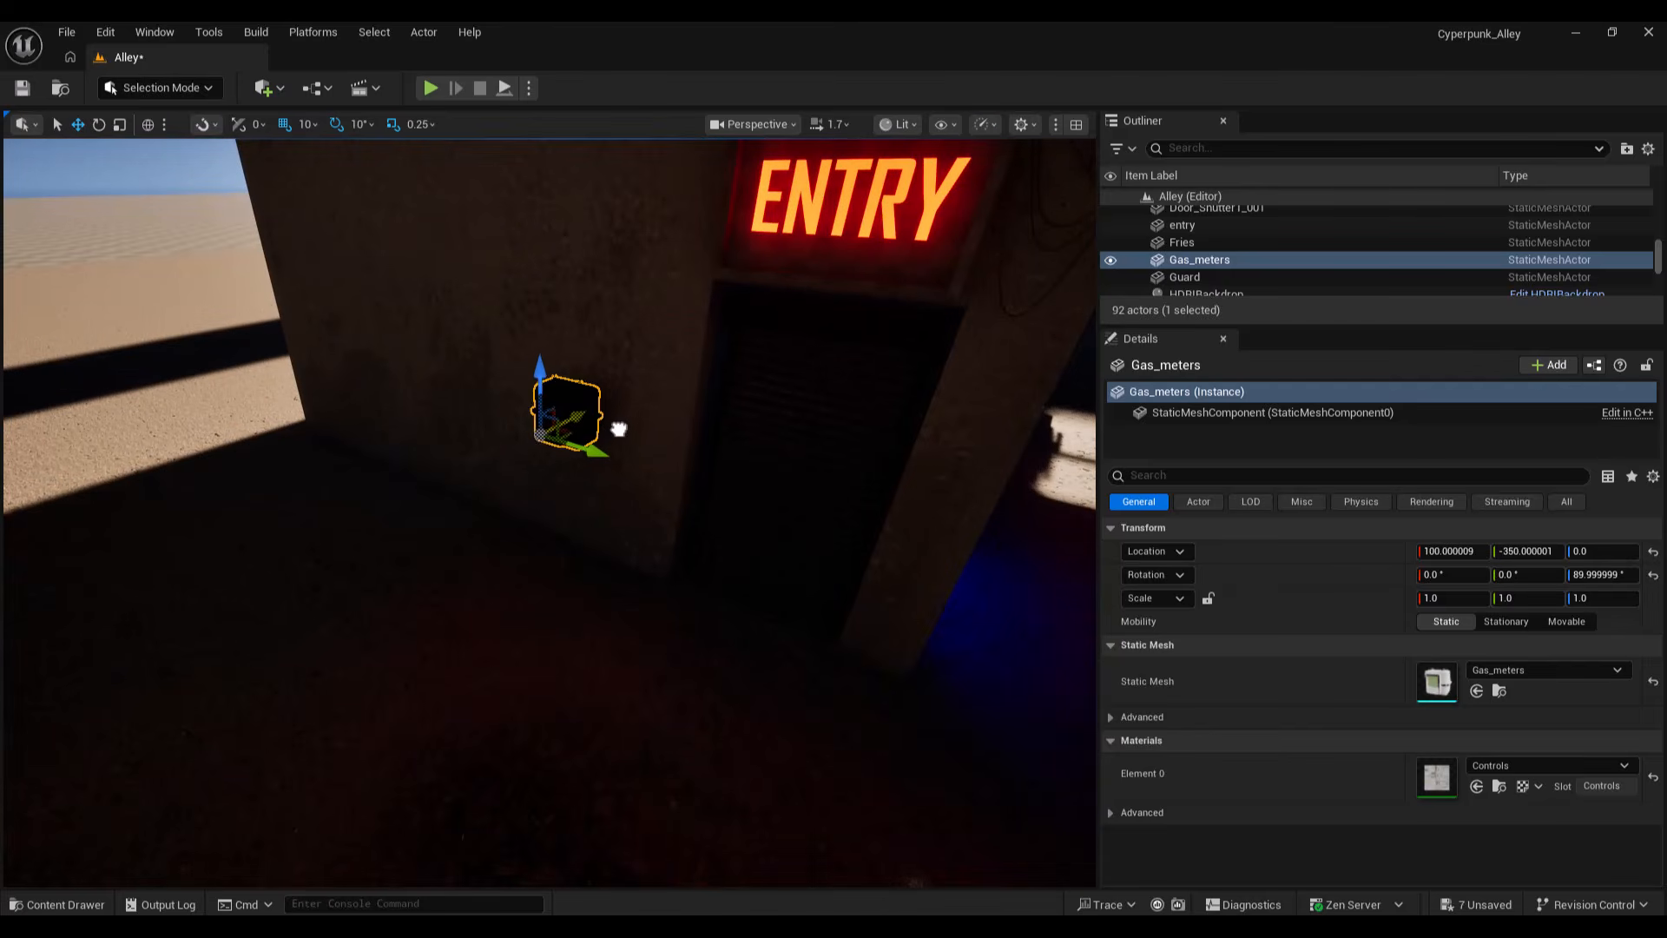
# Step: Place the short 006_003 pipe below the gas meter and lower the meter to Z -30 to meet it
pyautogui.click(549, 639)
pyautogui.moveTo(549, 639)
pyautogui.mouseDown(button='right')
pyautogui.moveTo(564, 549)
pyautogui.moveTo(527, 619)
pyautogui.mouseUp(button='right')
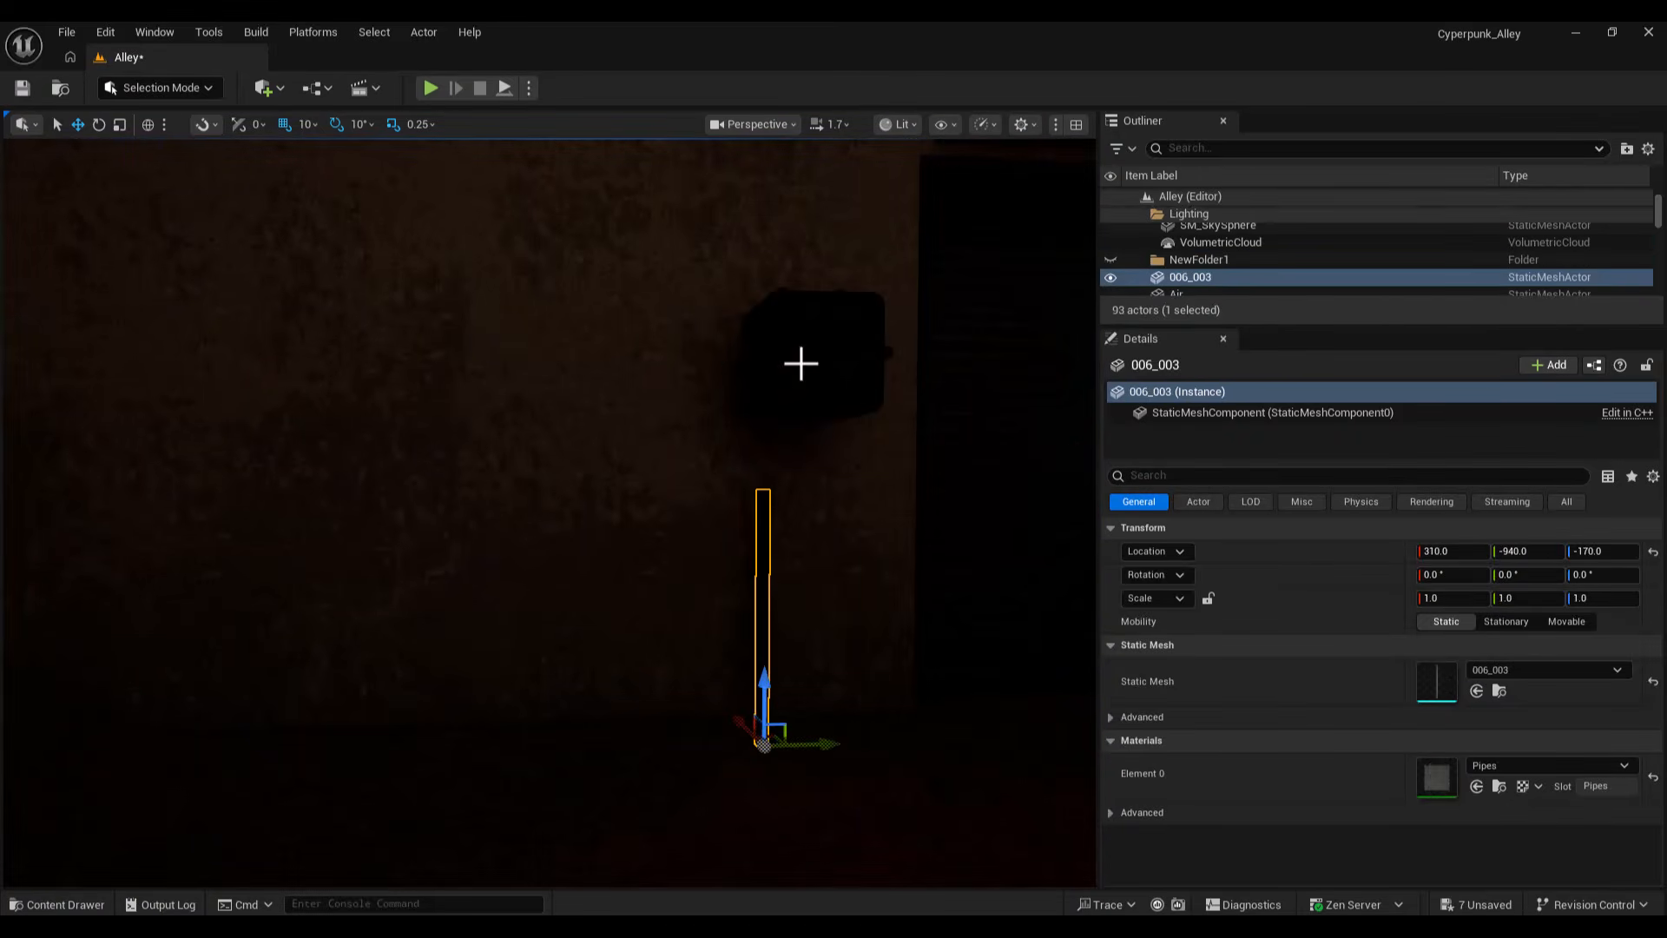
pyautogui.click(801, 363)
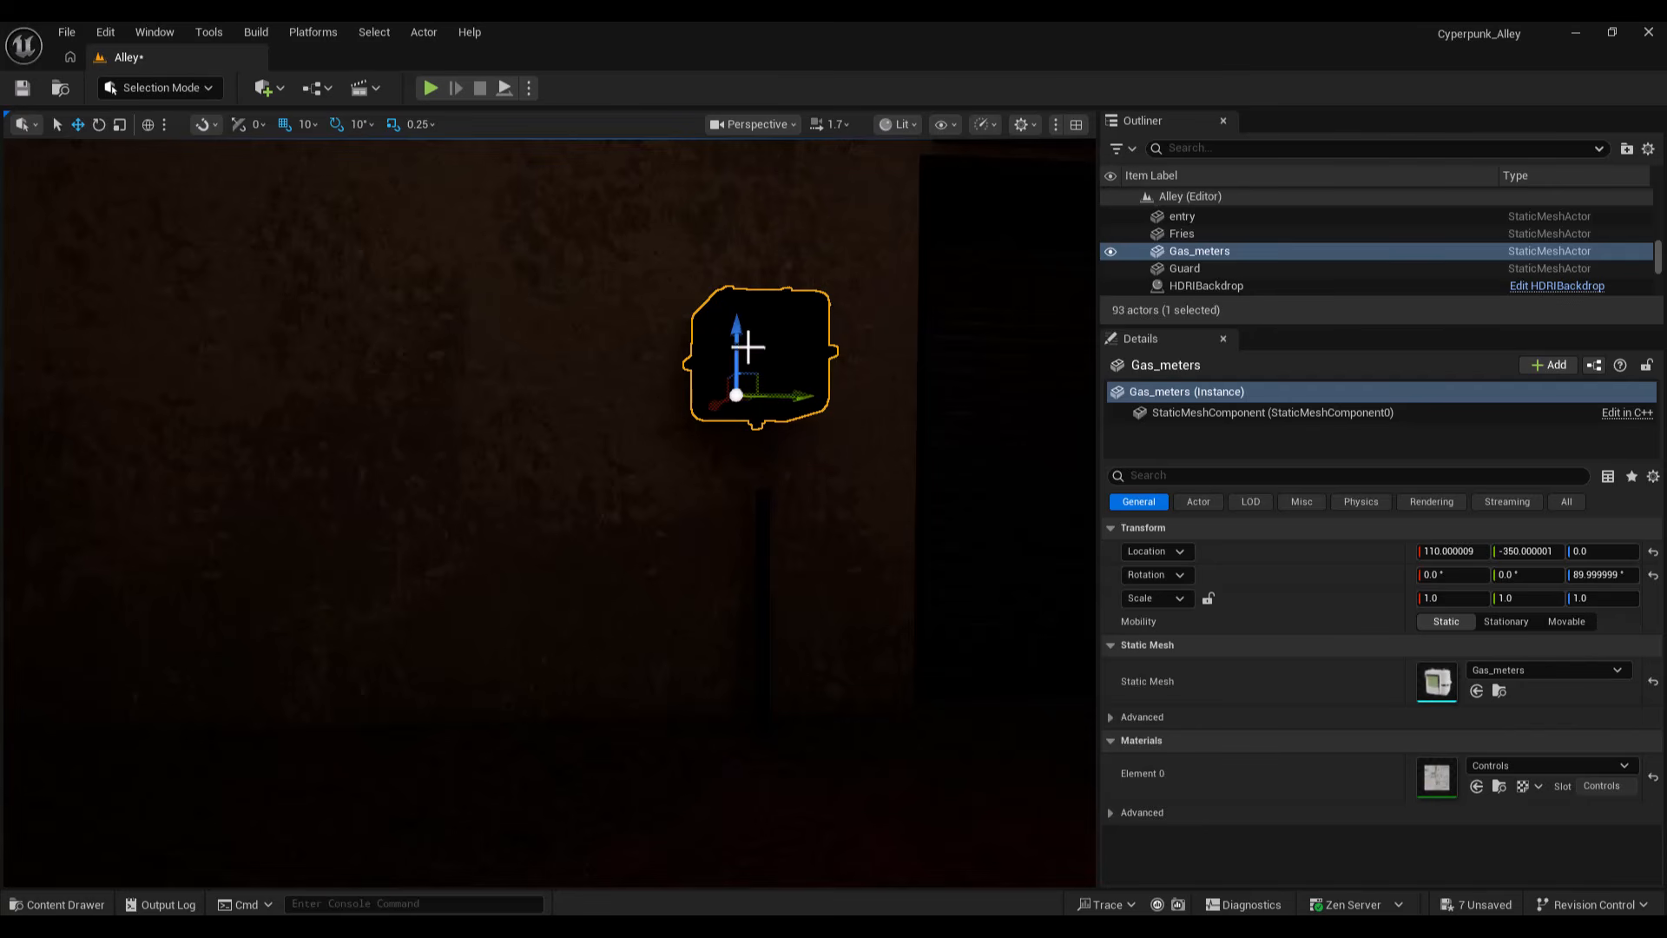
pyautogui.moveTo(739, 347); pyautogui.dragTo(742, 404)
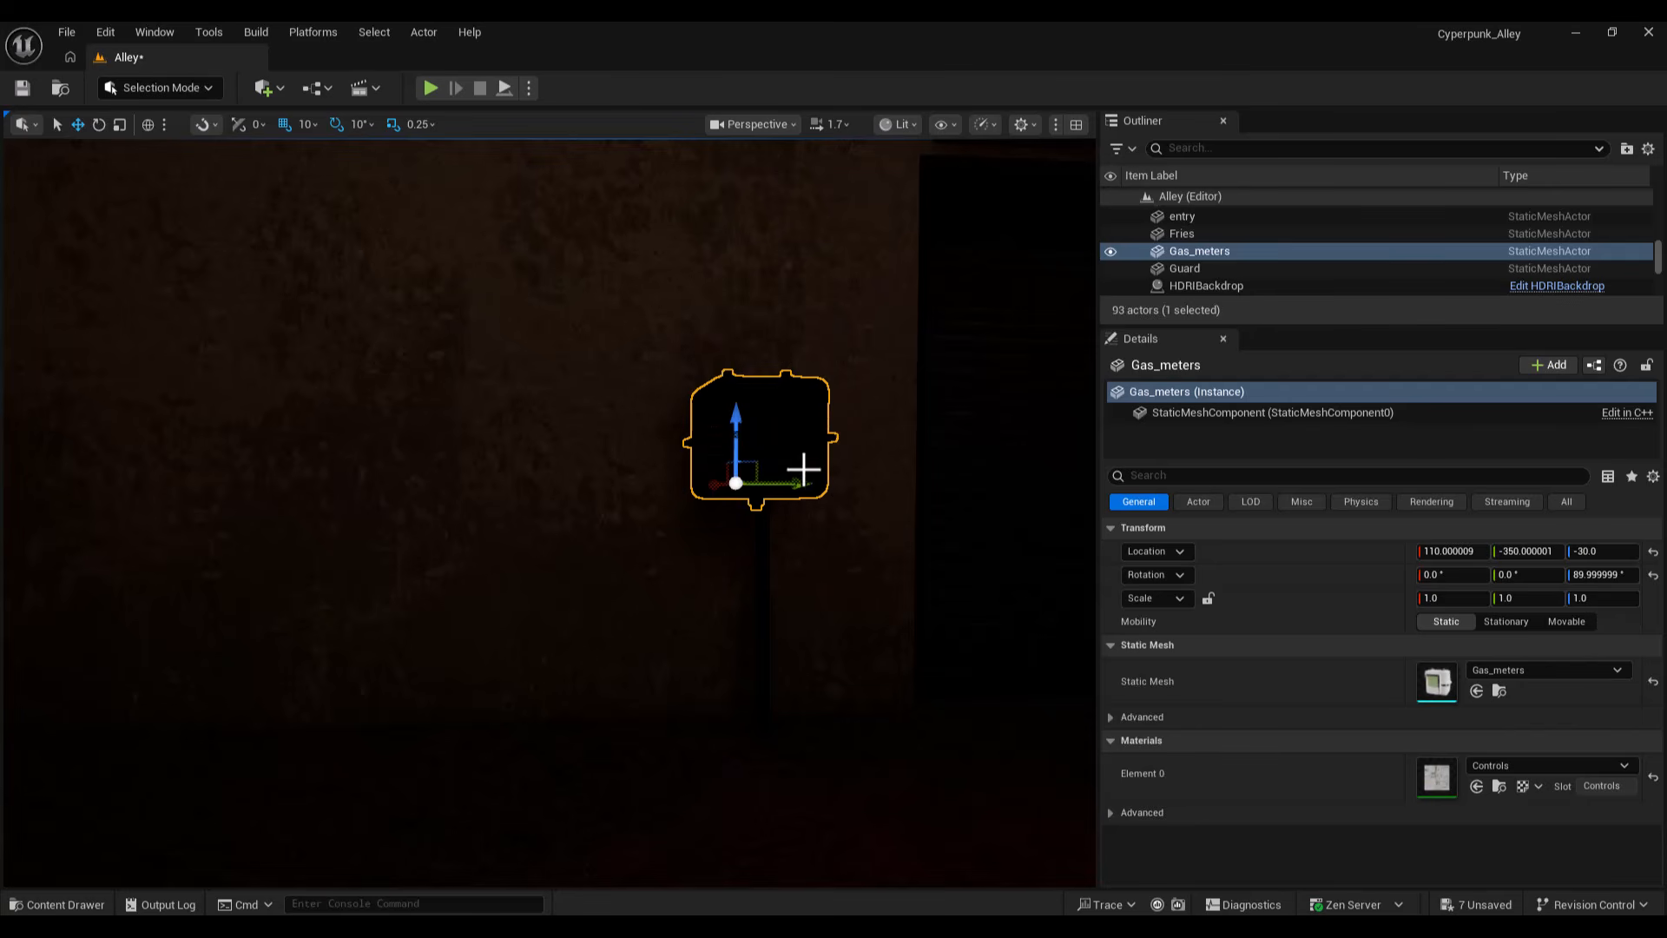
pyautogui.moveTo(829, 552); pyautogui.dragTo(911, 555, button='right')
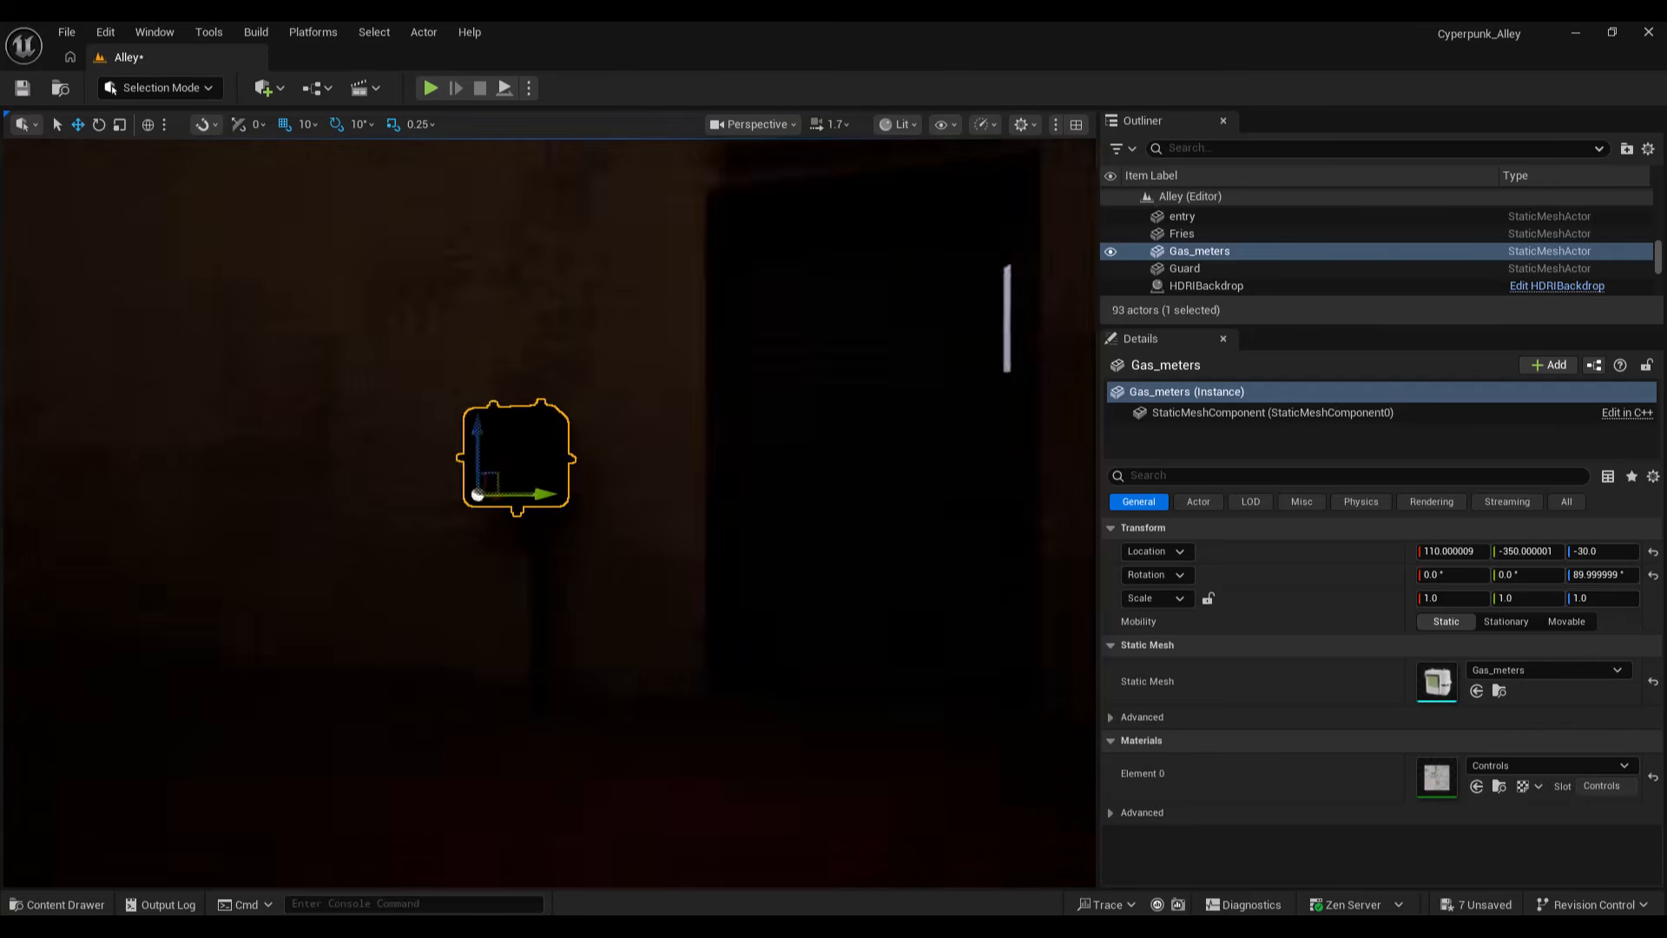
pyautogui.click(534, 653)
pyautogui.click(613, 731)
pyautogui.press('f')
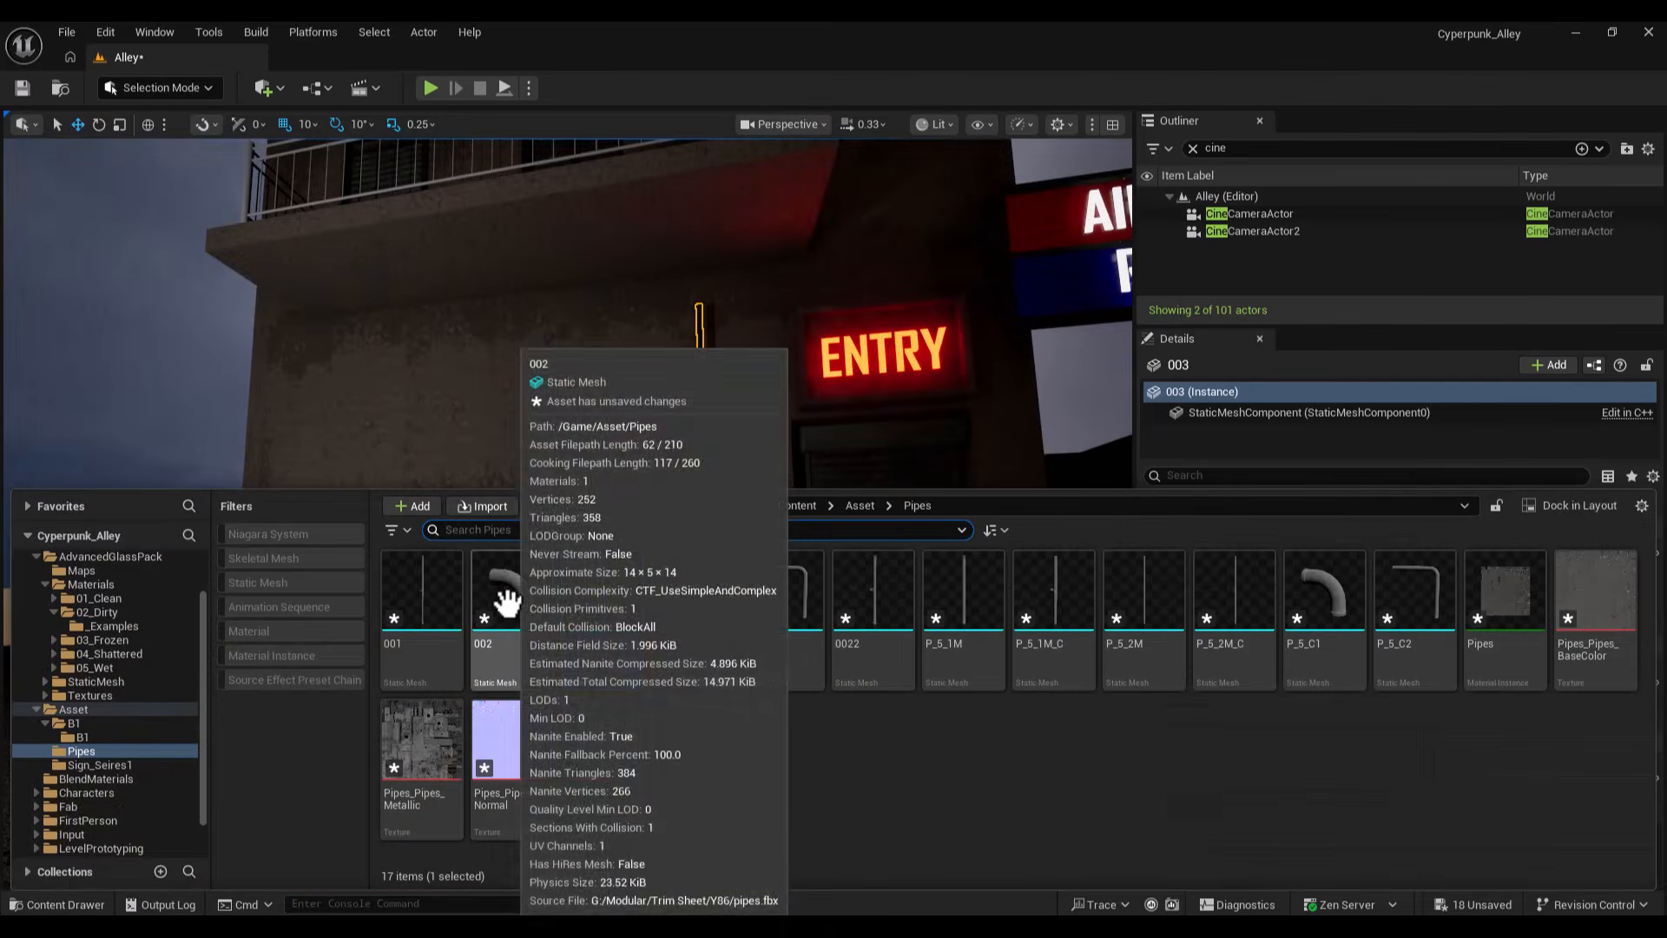
# Step: Add the 002 pipe elbow near the entry wall and rotate it to -90° about Z
pyautogui.moveTo(503, 587); pyautogui.dragTo(577, 402)
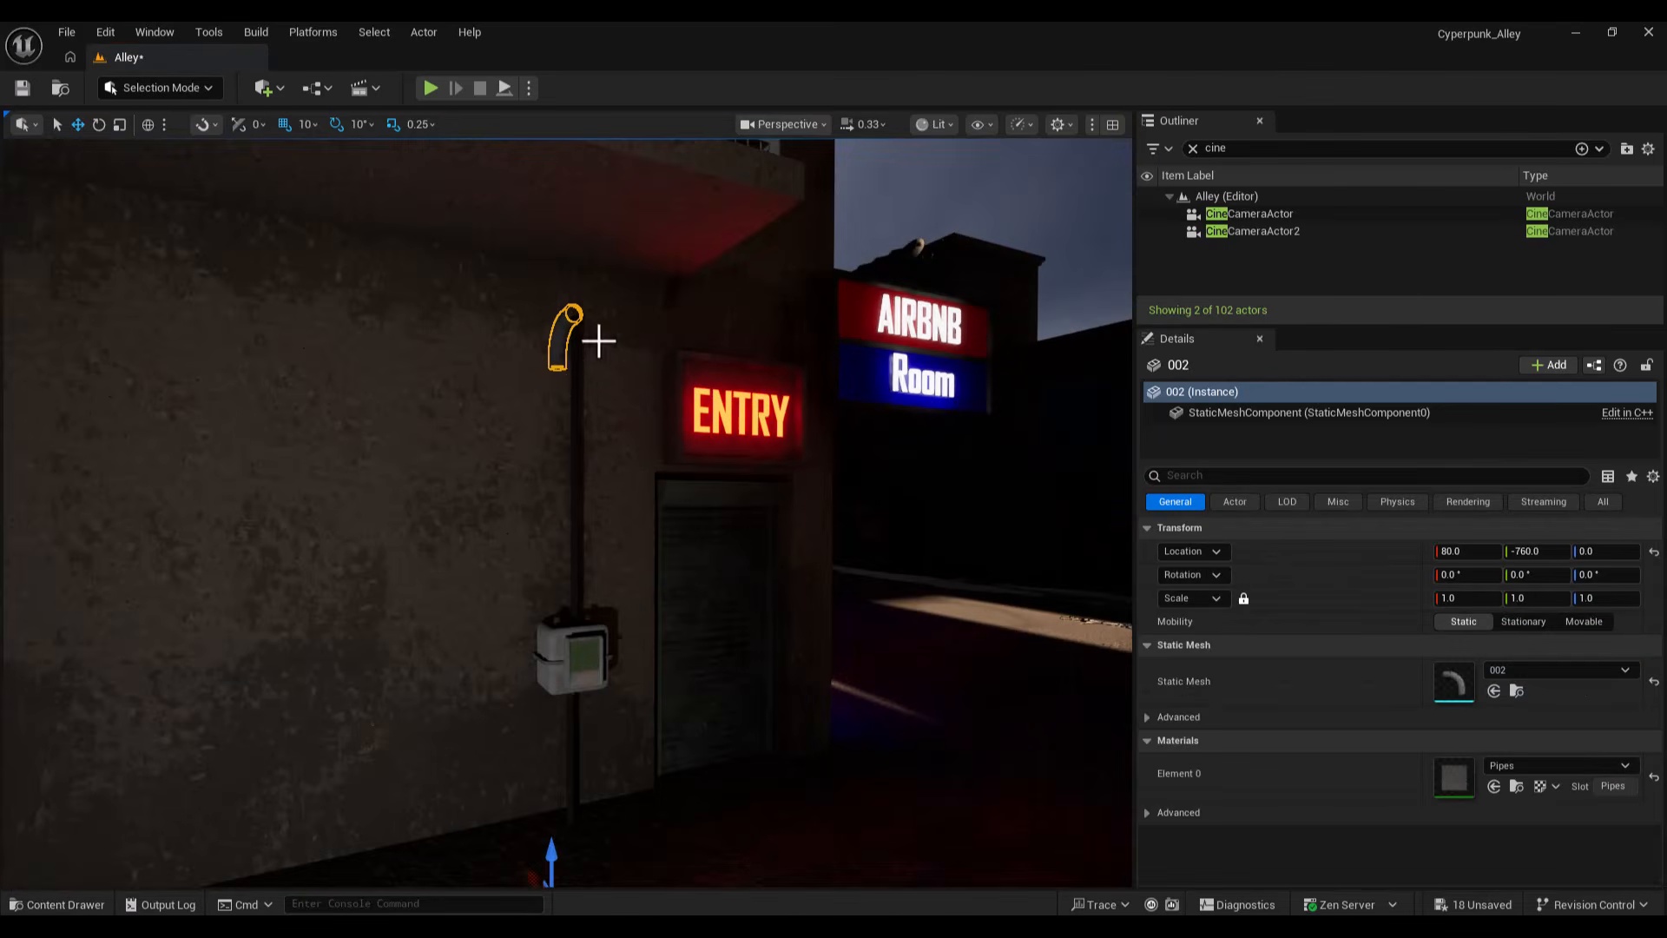
pyautogui.rightClick(553, 355)
pyautogui.rightClick(555, 357)
pyautogui.rightClick(559, 360)
pyautogui.moveTo(871, 698)
pyautogui.press('Escape')
pyautogui.press('e')
pyautogui.press('w')
# Step: Move the 002 elbow onto the top end of the vertical pipe above the gas meter
pyautogui.moveTo(521, 372); pyautogui.dragTo(307, 357, button='right')
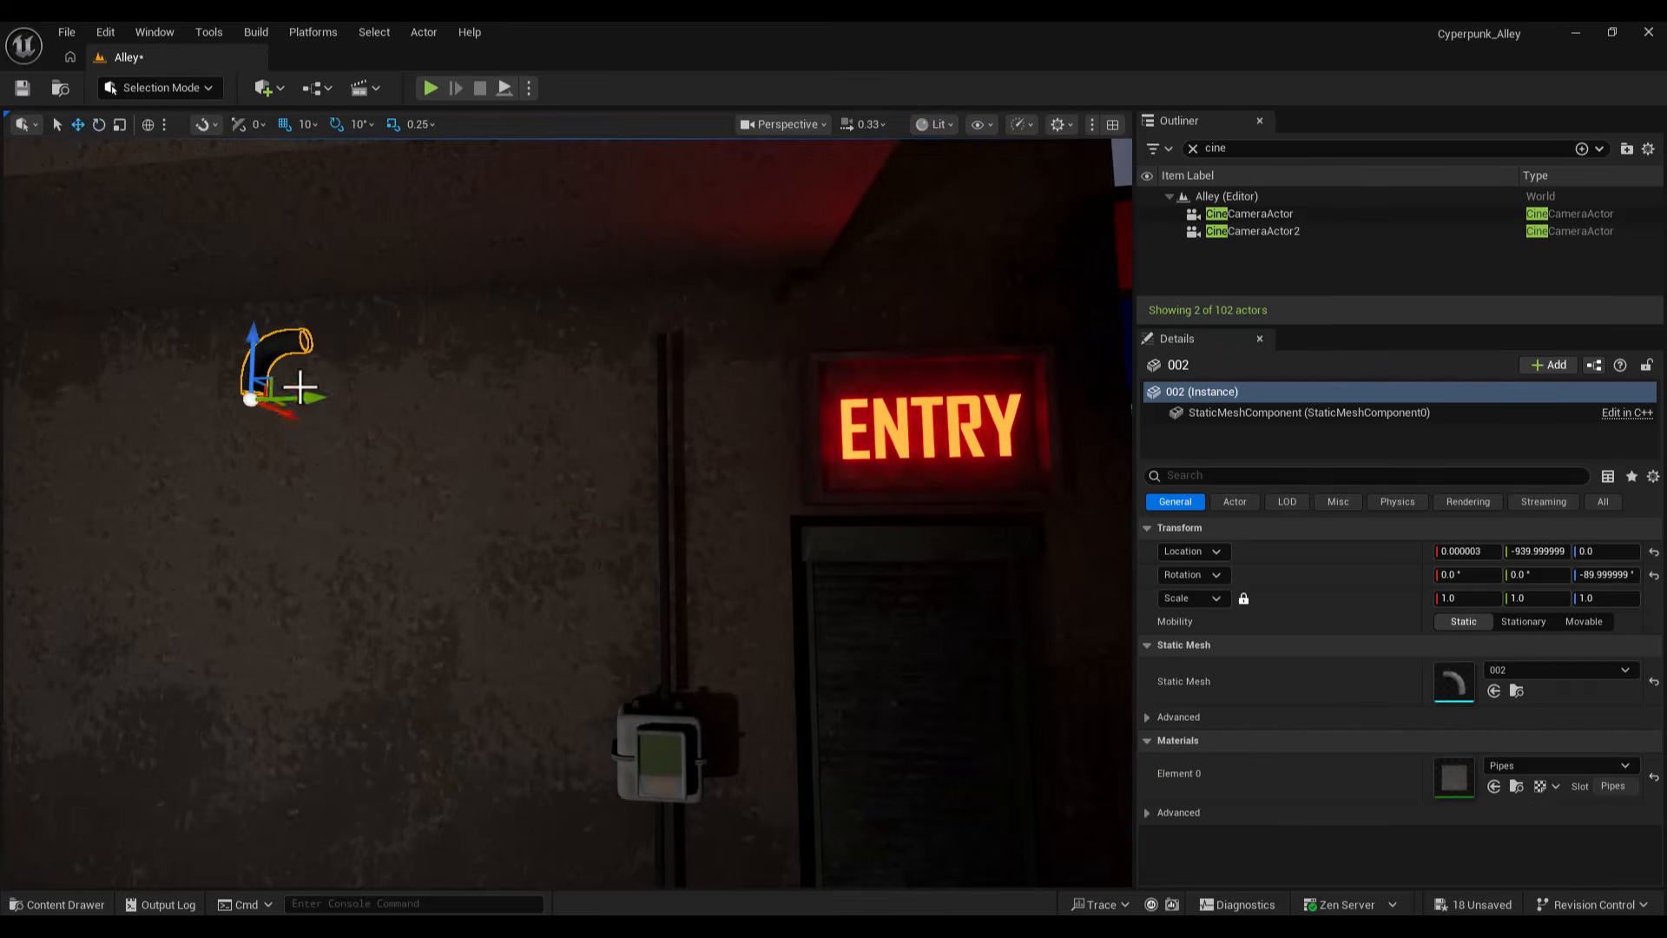
pyautogui.moveTo(733, 355); pyautogui.dragTo(749, 354)
pyautogui.moveTo(748, 354); pyautogui.dragTo(565, 321, button='right')
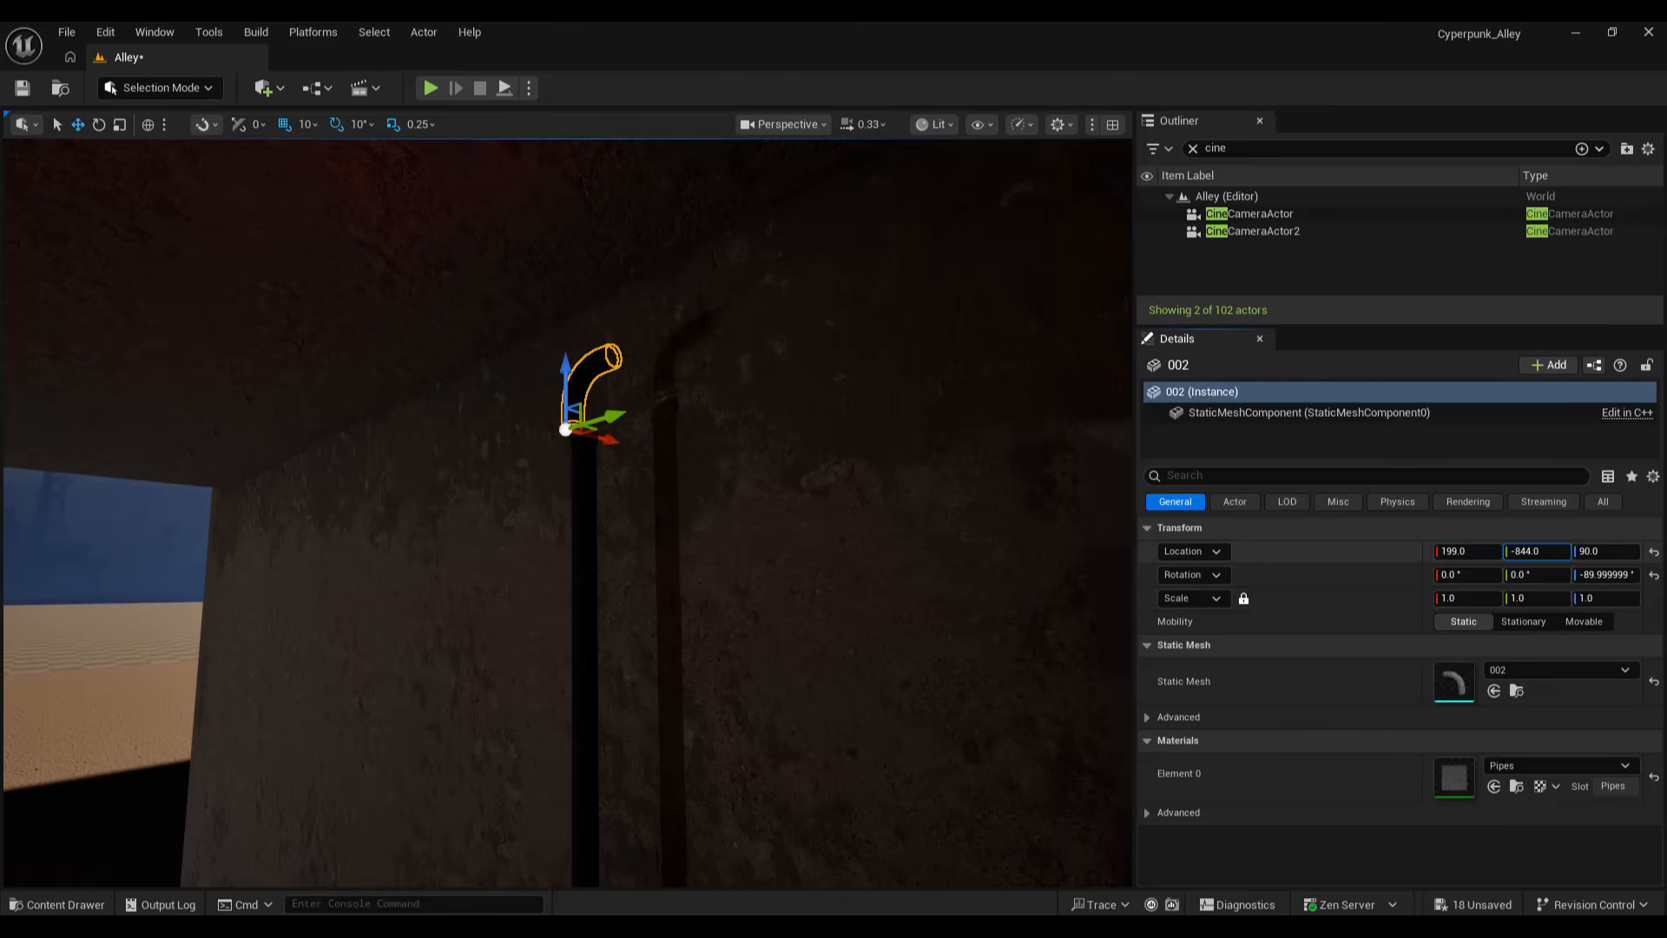
pyautogui.moveTo(695, 486); pyautogui.dragTo(668, 382, button='right')
pyautogui.moveTo(1466, 551); pyautogui.dragTo(1449, 552)
pyautogui.moveTo(1541, 551); pyautogui.dragTo(1616, 551)
pyautogui.moveTo(868, 521)
pyautogui.mouseDown(button='right')
pyautogui.moveTo(868, 555)
pyautogui.moveTo(881, 542)
pyautogui.mouseUp(button='right')
# Step: Add the 0021 bent pipe in front of the entry wall and rotate it 90° about Z
pyautogui.click(93, 904)
pyautogui.moveTo(783, 603); pyautogui.dragTo(487, 562)
pyautogui.rightClick(484, 563)
pyautogui.click(498, 559)
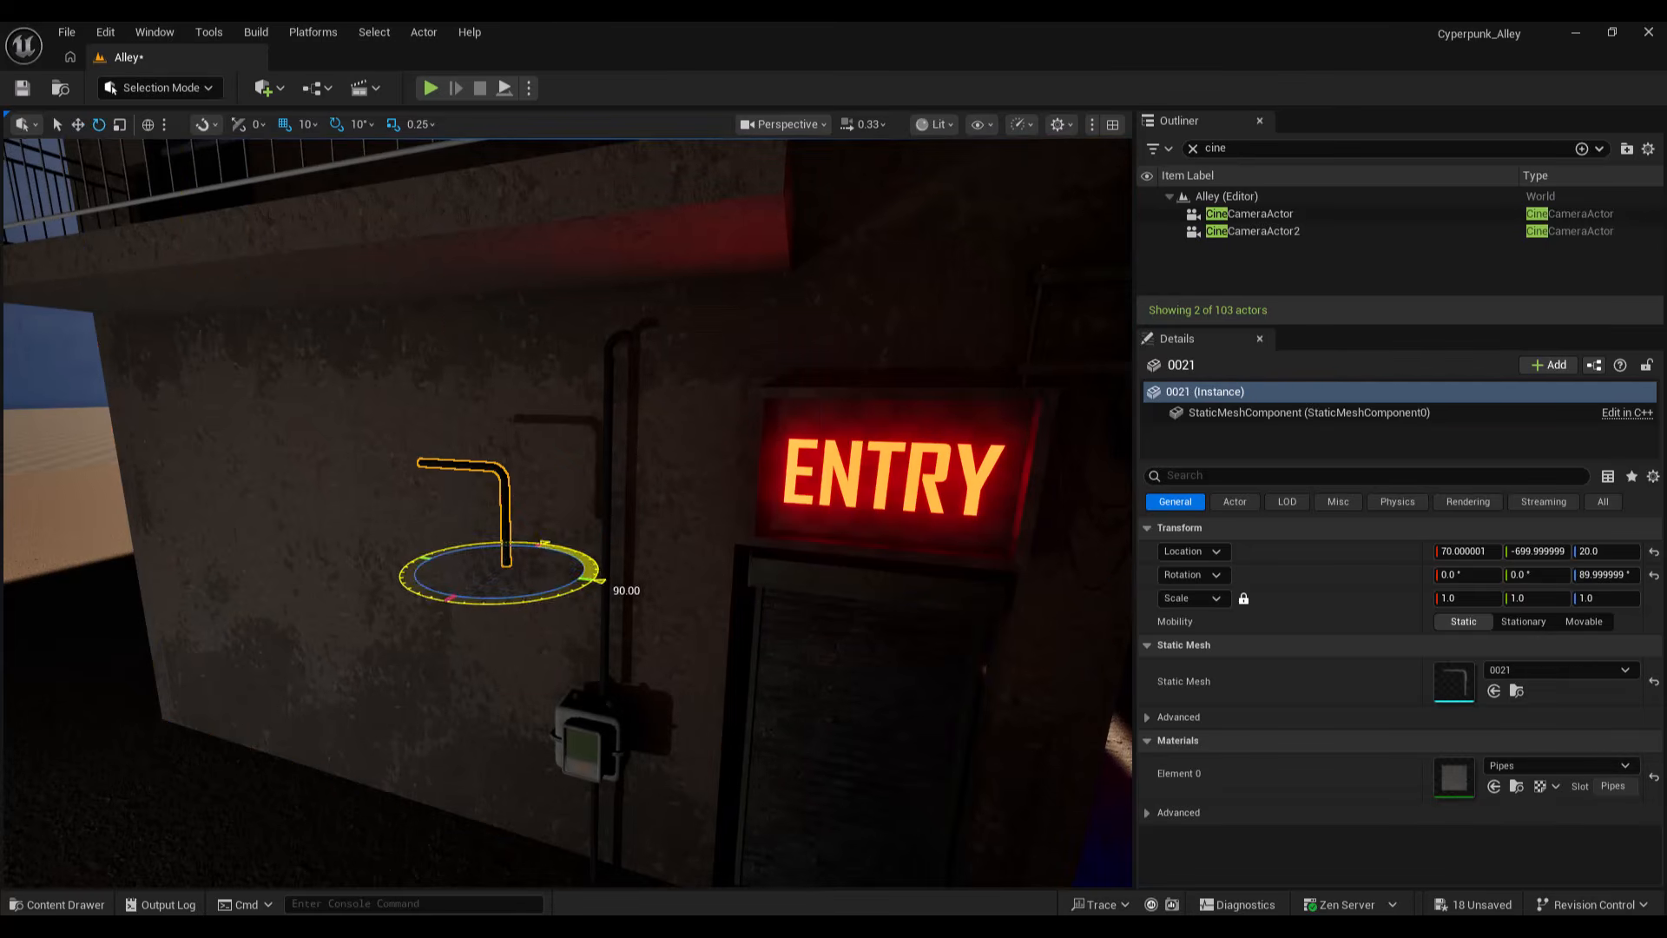
pyautogui.moveTo(607, 532); pyautogui.dragTo(599, 580)
# Step: Raise the 0021 bent pipe and shift it sideways toward the entry sign's upper wall area
pyautogui.moveTo(503, 512); pyautogui.dragTo(504, 321)
pyautogui.moveTo(554, 379); pyautogui.dragTo(749, 395)
pyautogui.moveTo(749, 395); pyautogui.dragTo(833, 373, button='right')
pyautogui.moveTo(440, 458); pyautogui.dragTo(639, 463)
pyautogui.click(292, 486)
pyautogui.moveTo(292, 486); pyautogui.dragTo(221, 479, button='right')
# Step: Fine-tune the 002 elbow's X and Z location so it sits flush on the vertical pipe
pyautogui.click(371, 323)
pyautogui.moveTo(1023, 524); pyautogui.dragTo(938, 451, button='right')
pyautogui.moveTo(1465, 551); pyautogui.dragTo(1486, 552)
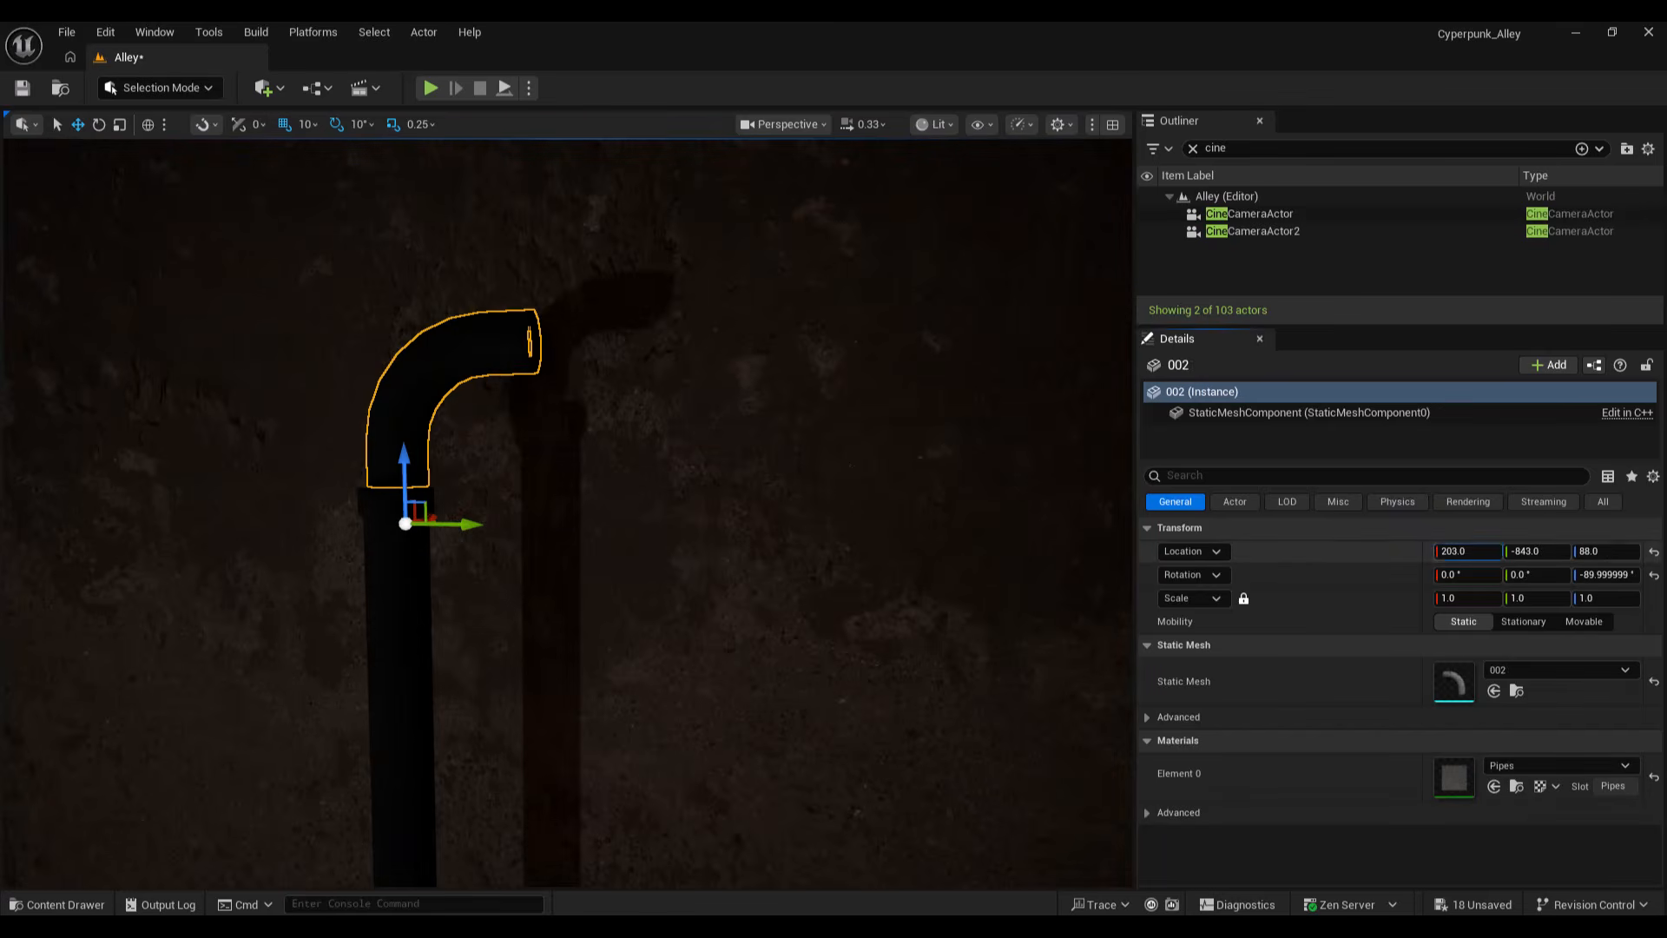
pyautogui.moveTo(1606, 551); pyautogui.dragTo(1209, 585)
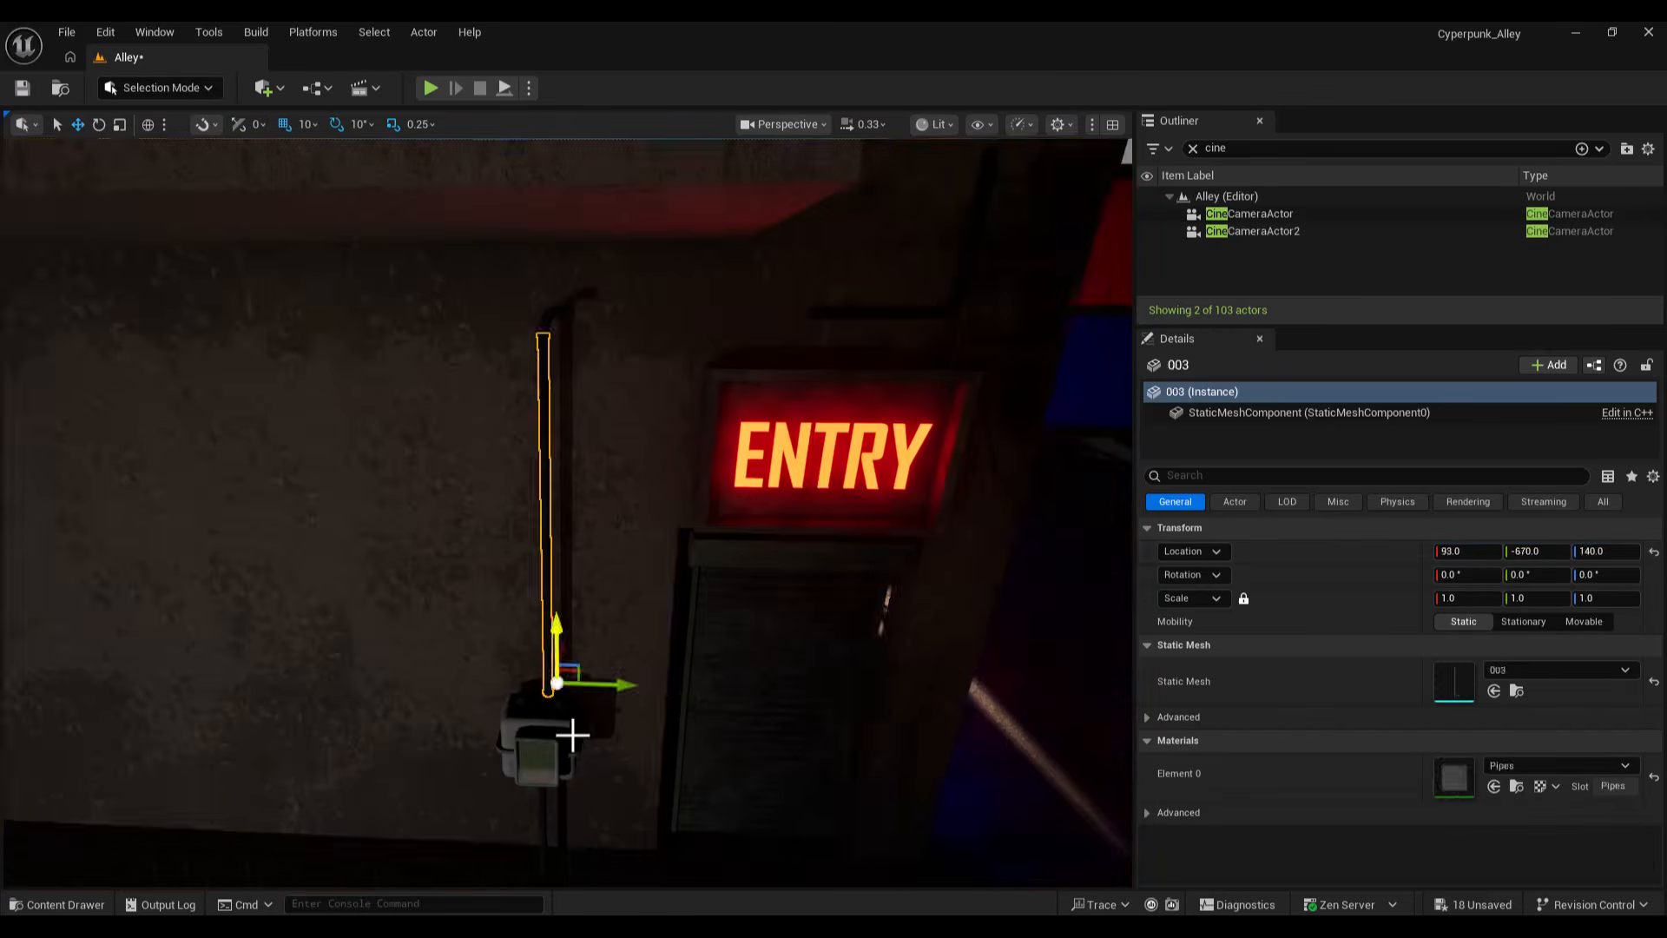
# Step: Duplicate the short 006_003 pipe up the wall and rotate the copy to horizontal, 90° about X
pyautogui.scroll(3, 578, 734)
pyautogui.moveTo(595, 737); pyautogui.dragTo(595, 490)
pyautogui.moveTo(595, 490); pyautogui.dragTo(556, 451, button='right')
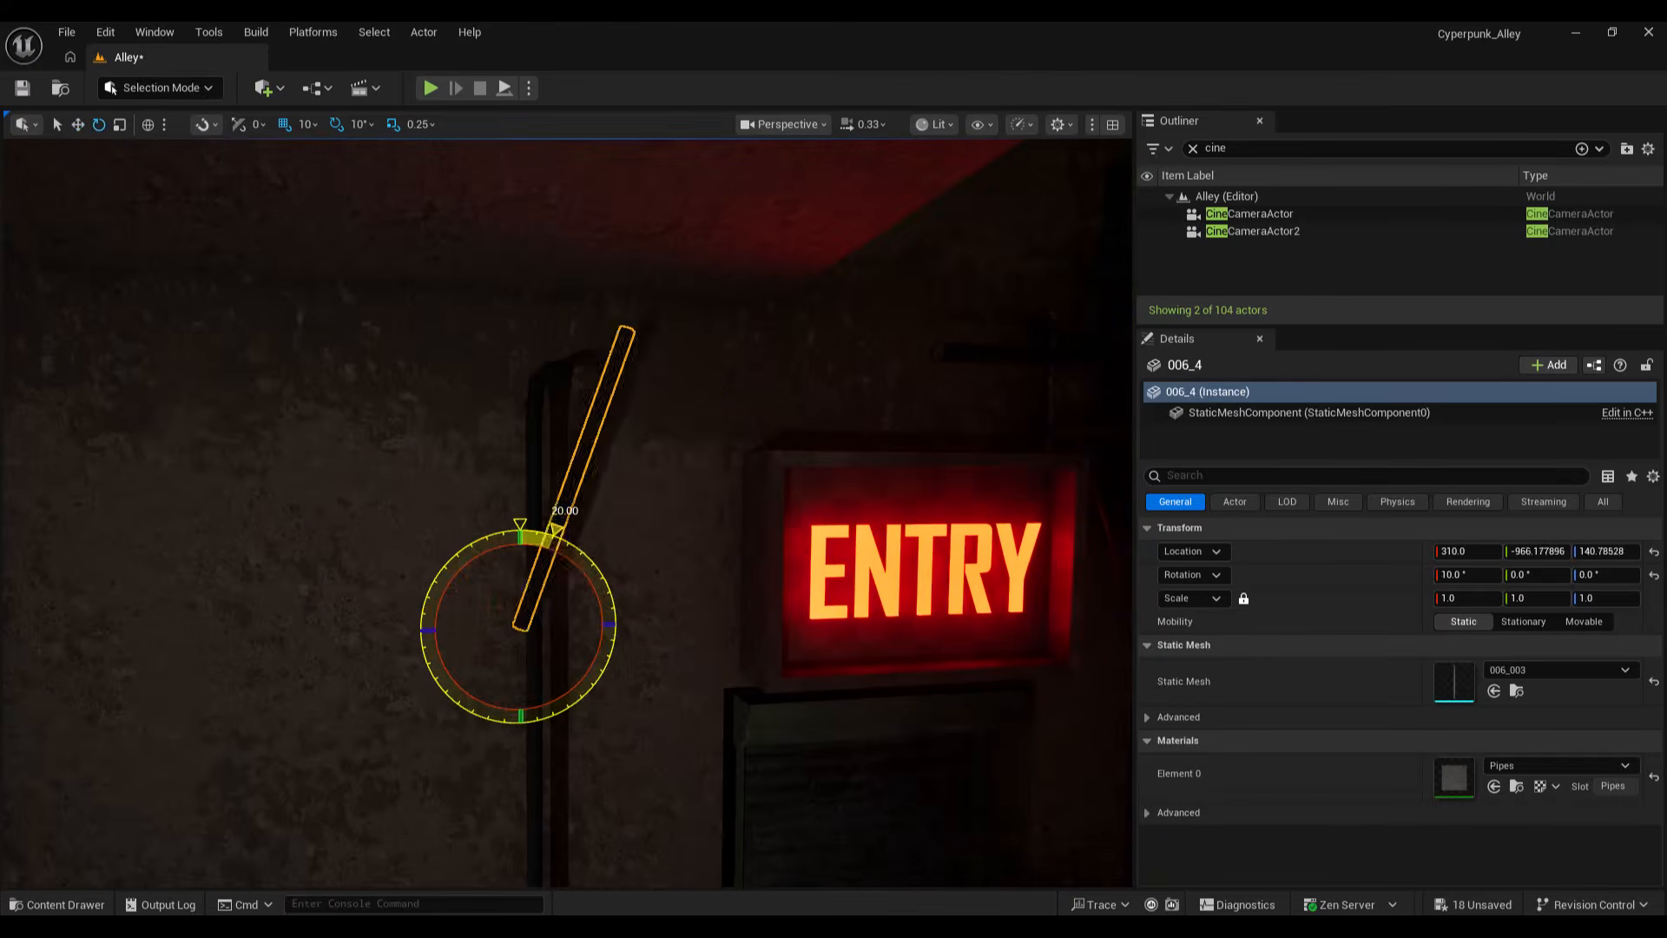
pyautogui.moveTo(473, 555); pyautogui.dragTo(442, 598)
# Step: Line the horizontal pipe up with the elbow's open end at Y -870 and Z 570, undoing the last location change
pyautogui.press('w')
pyautogui.moveTo(657, 380); pyautogui.dragTo(646, 381)
pyautogui.moveTo(646, 380); pyautogui.dragTo(664, 343, button='right')
pyautogui.hotkey('ctrl', 'z')
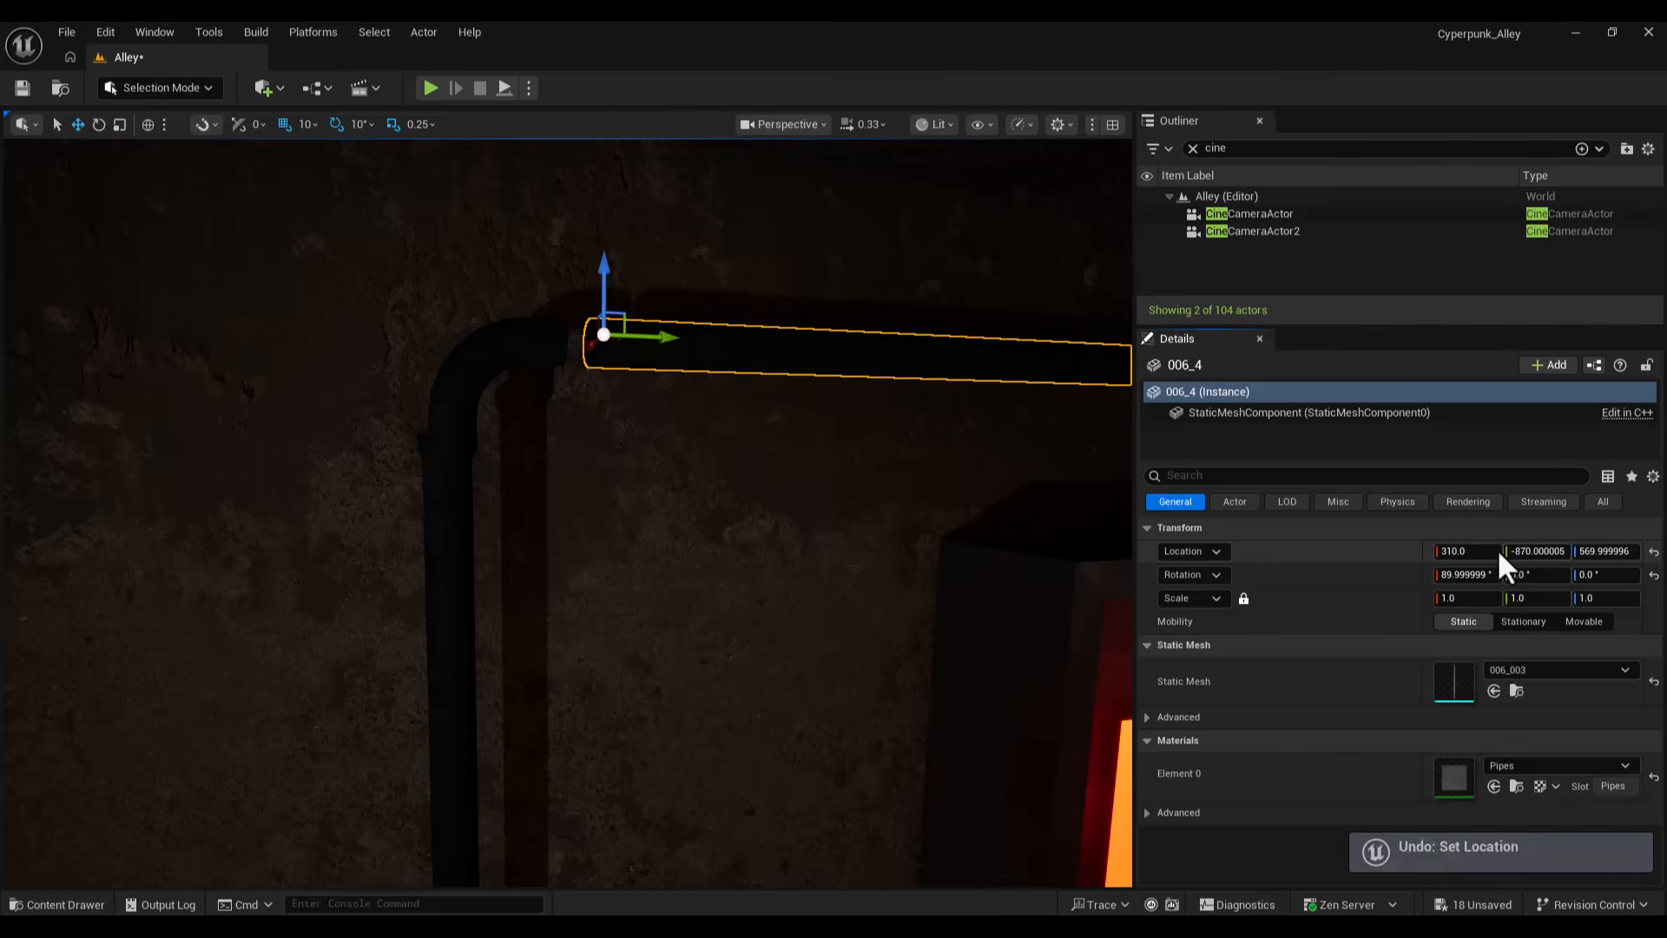
pyautogui.click(459, 400)
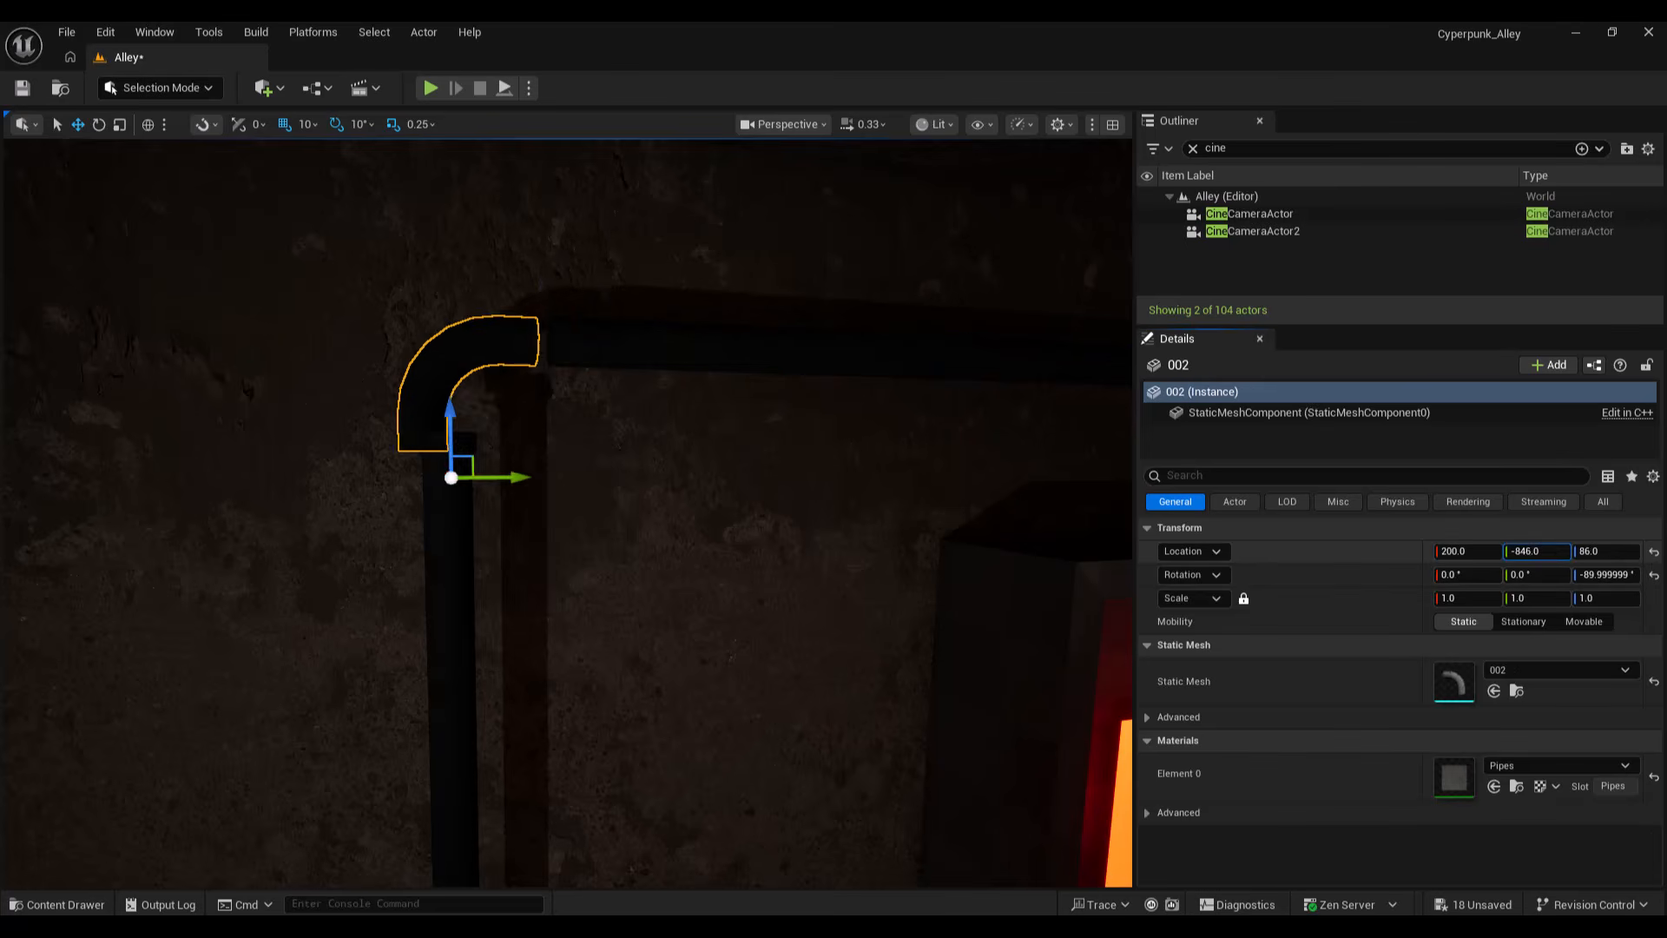
# Step: Move the 0021 bend to the horizontal pipe's far end and fit a straight pipe copy vertically above it, rotated to 180° about X
pyautogui.moveTo(425, 193); pyautogui.dragTo(404, 187, button='right')
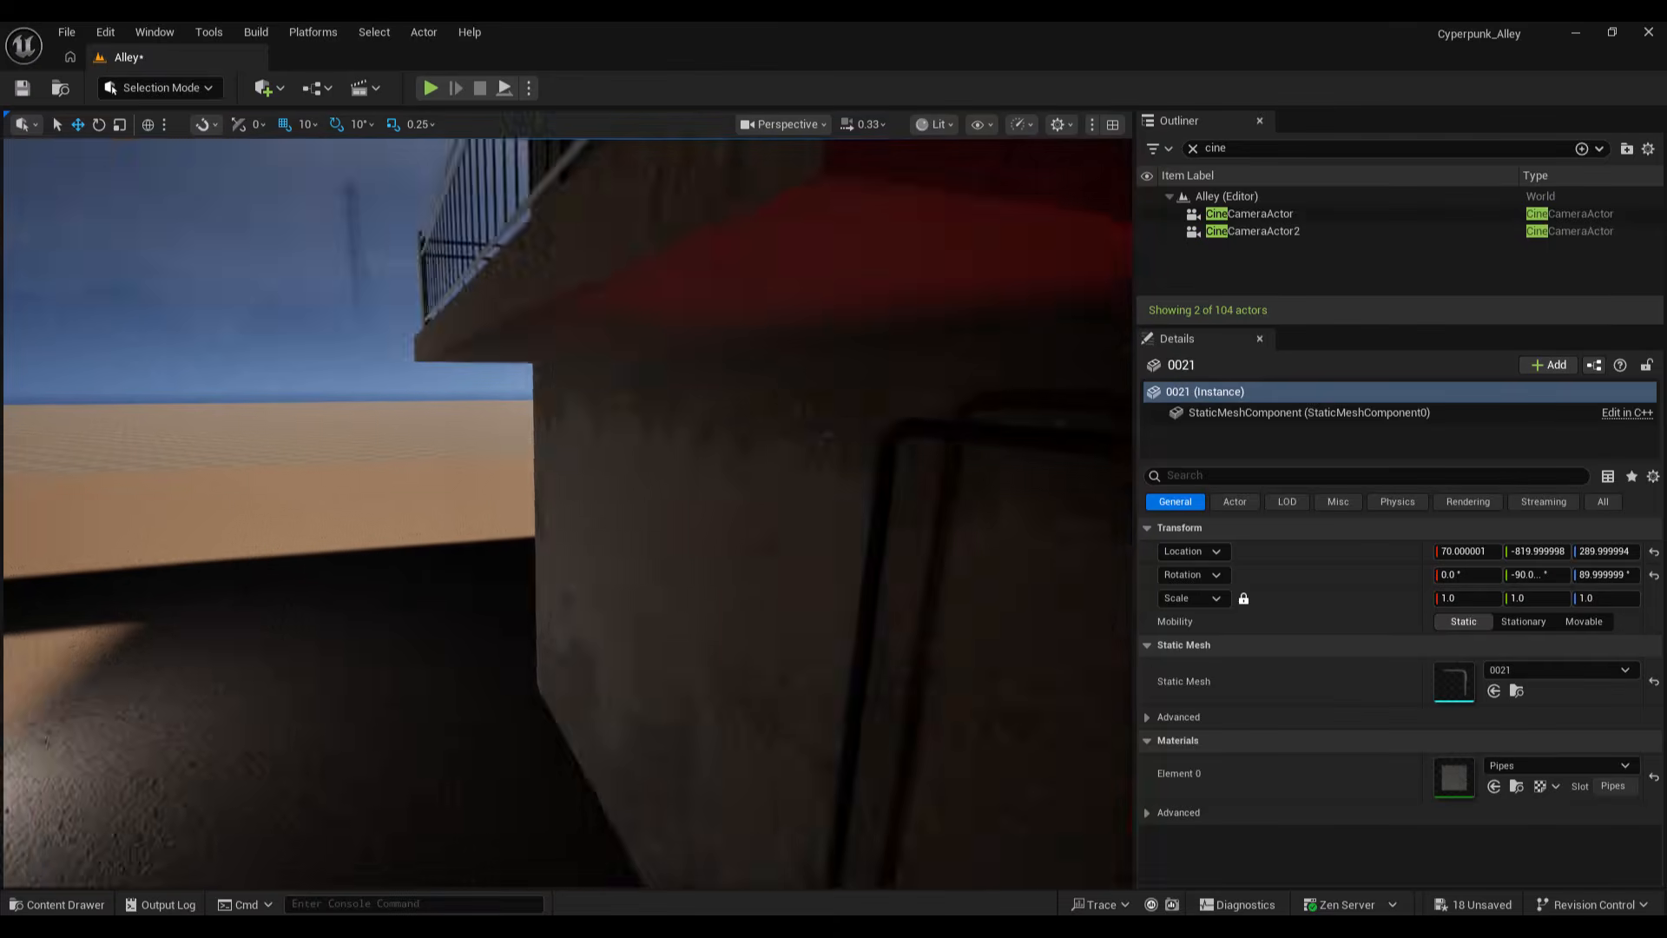
pyautogui.moveTo(664, 493); pyautogui.dragTo(865, 496)
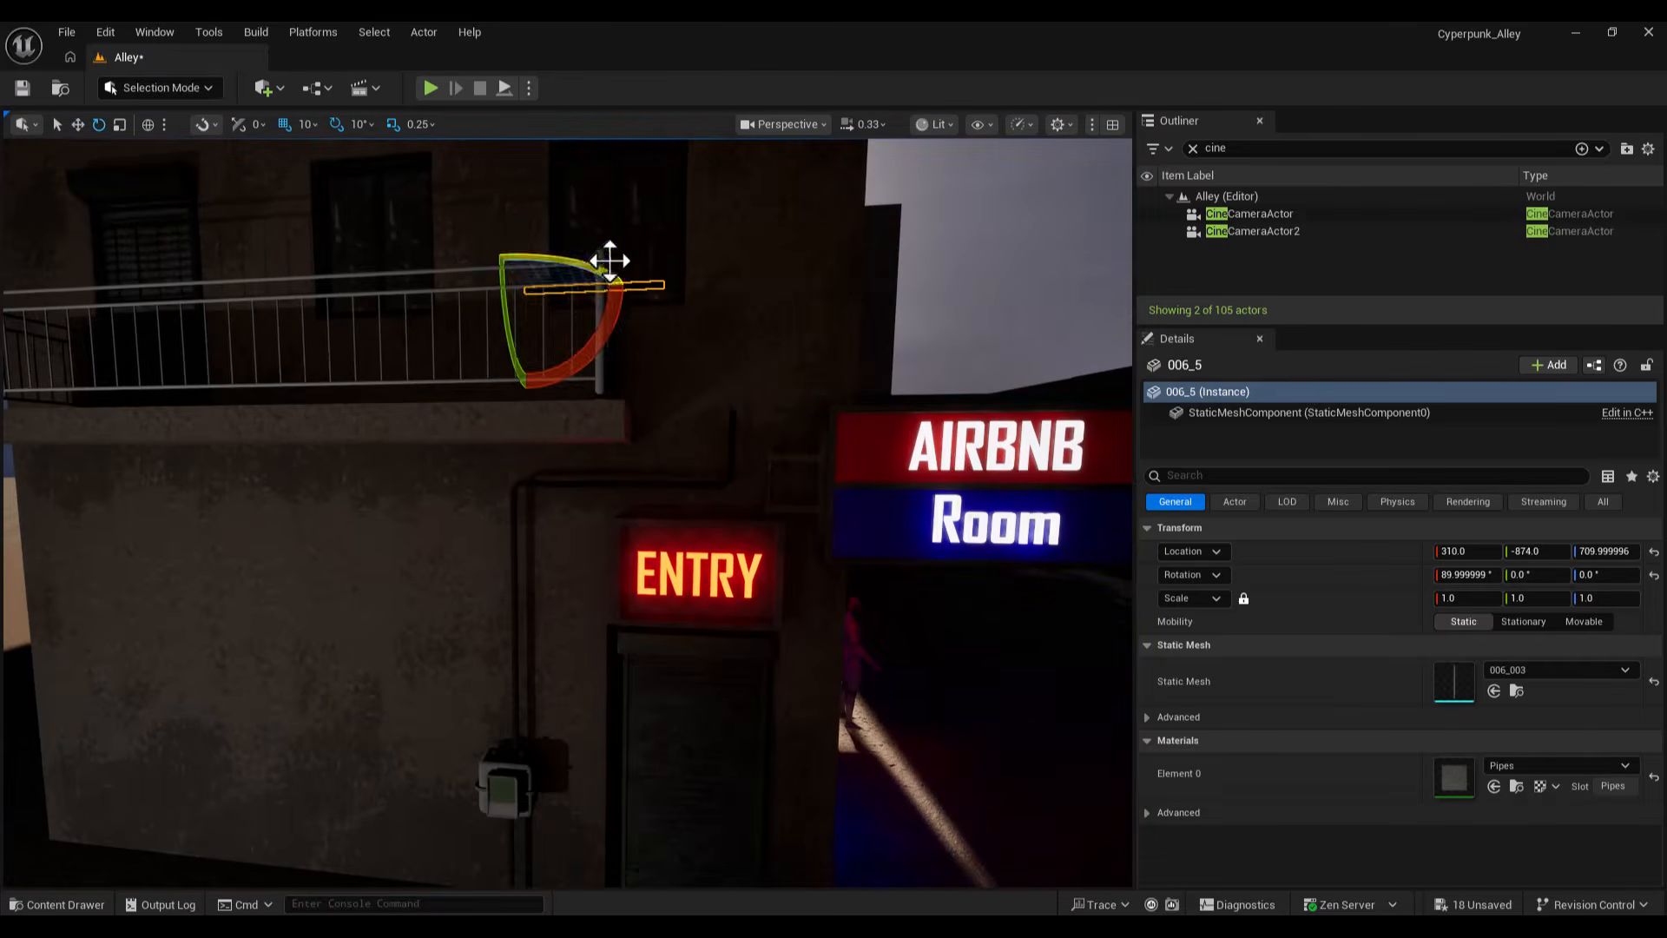
pyautogui.moveTo(607, 272); pyautogui.dragTo(787, 328)
pyautogui.press('f')
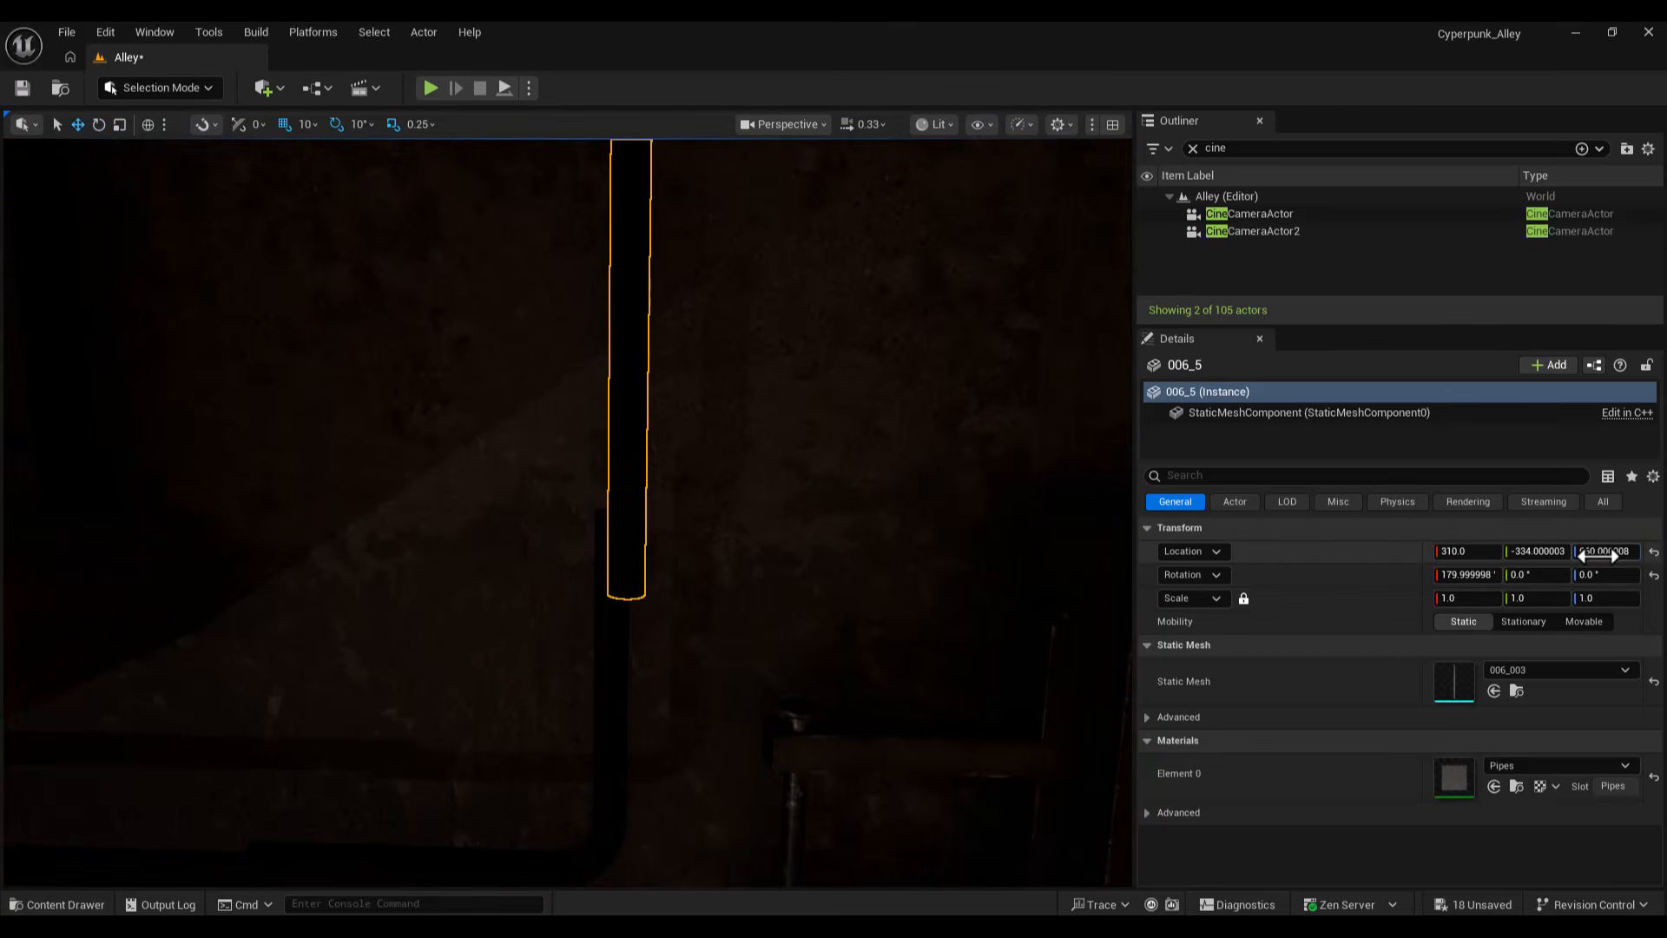
pyautogui.moveTo(569, 487); pyautogui.dragTo(608, 486, button='right')
pyautogui.moveTo(1494, 551); pyautogui.dragTo(1476, 552)
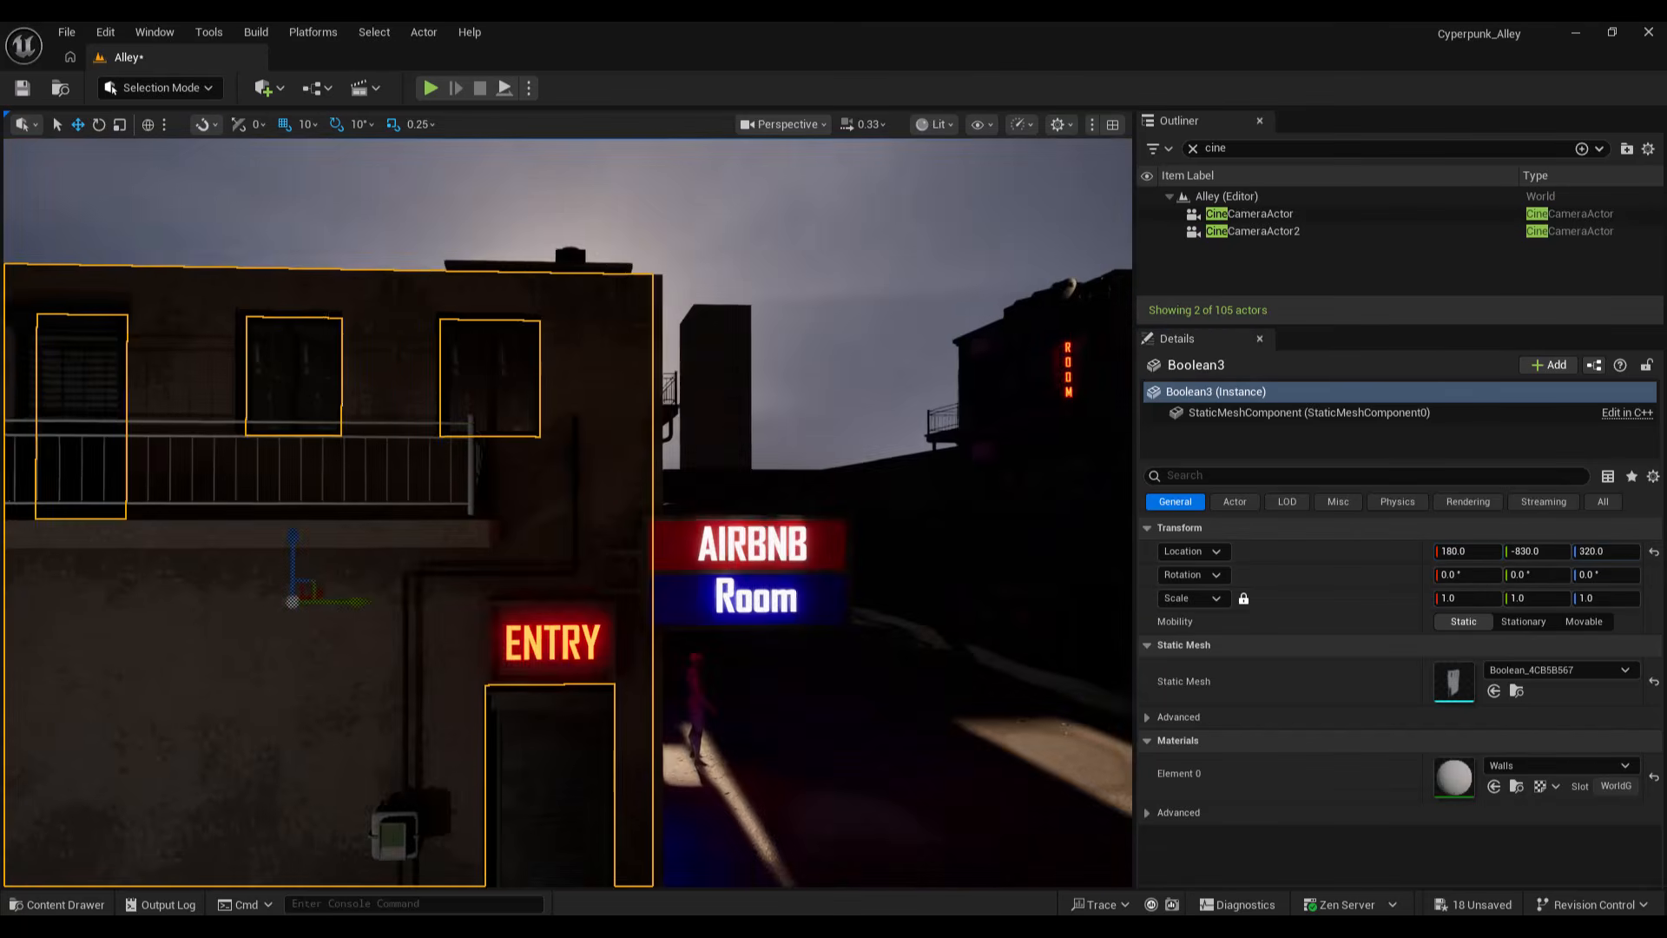
# Step: Duplicate the 002 elbow and move the copy to the top of the upper vertical pipe, at Y -692.5 and Z 246
pyautogui.click(290, 595)
pyautogui.press('f')
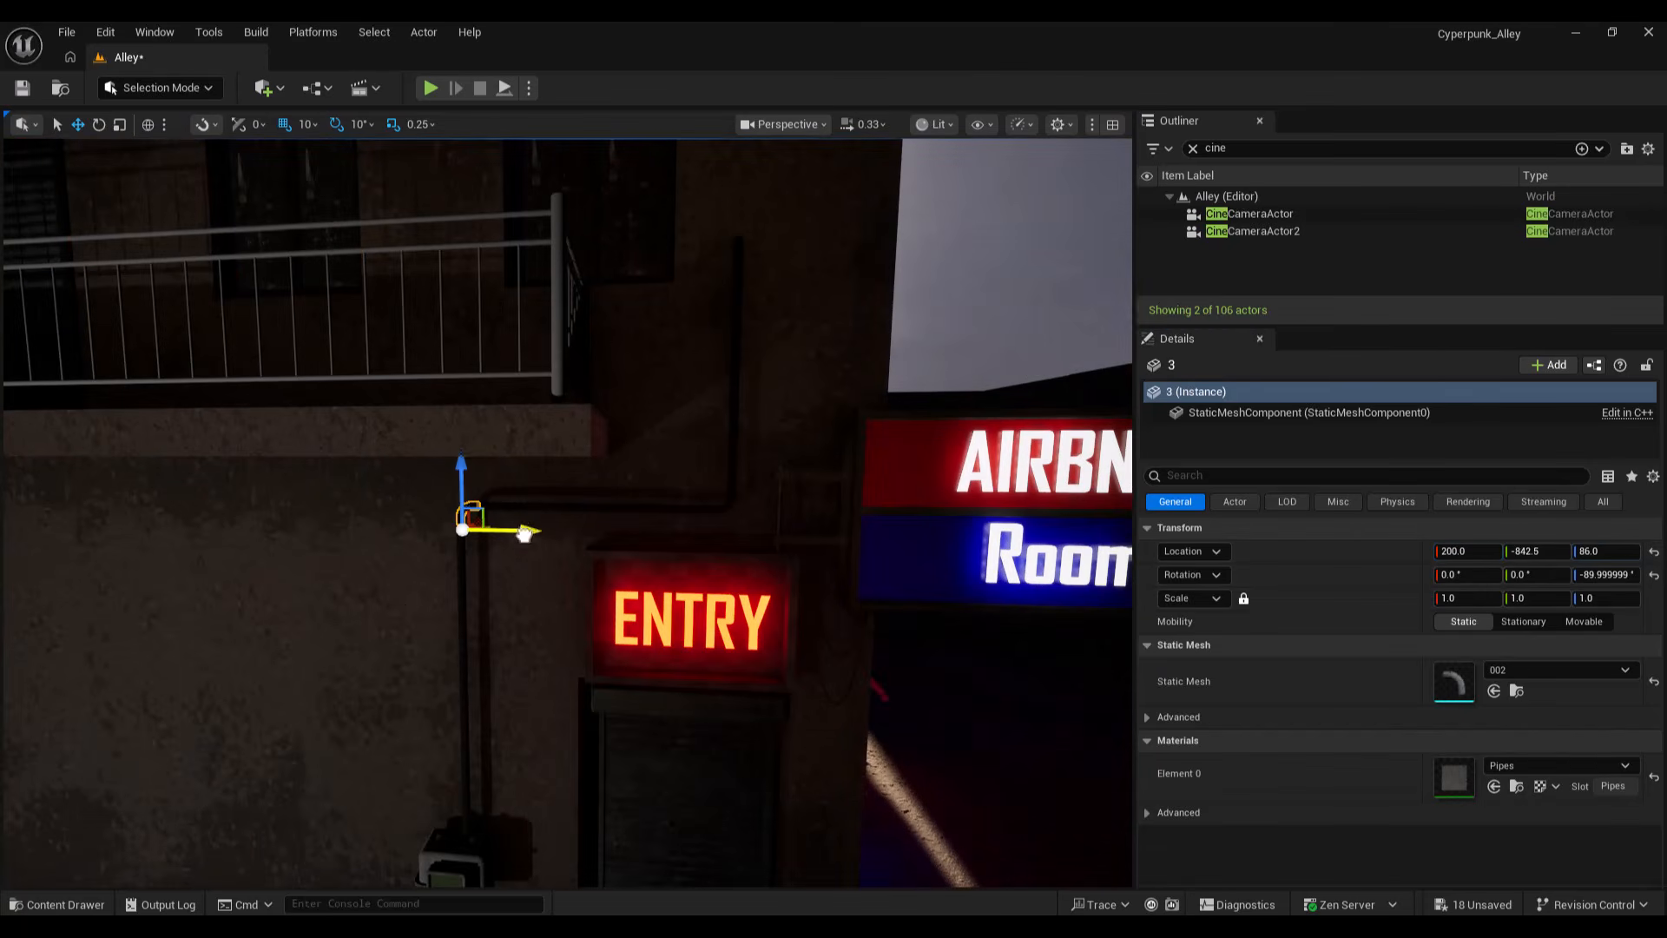
pyautogui.moveTo(720, 487); pyautogui.dragTo(723, 187)
pyautogui.moveTo(723, 187); pyautogui.dragTo(504, 451, button='right')
# Step: Rotate the elbow copy to -180° about Z and fit it on the pipe's top, at X 20 and Y -602
pyautogui.press('e')
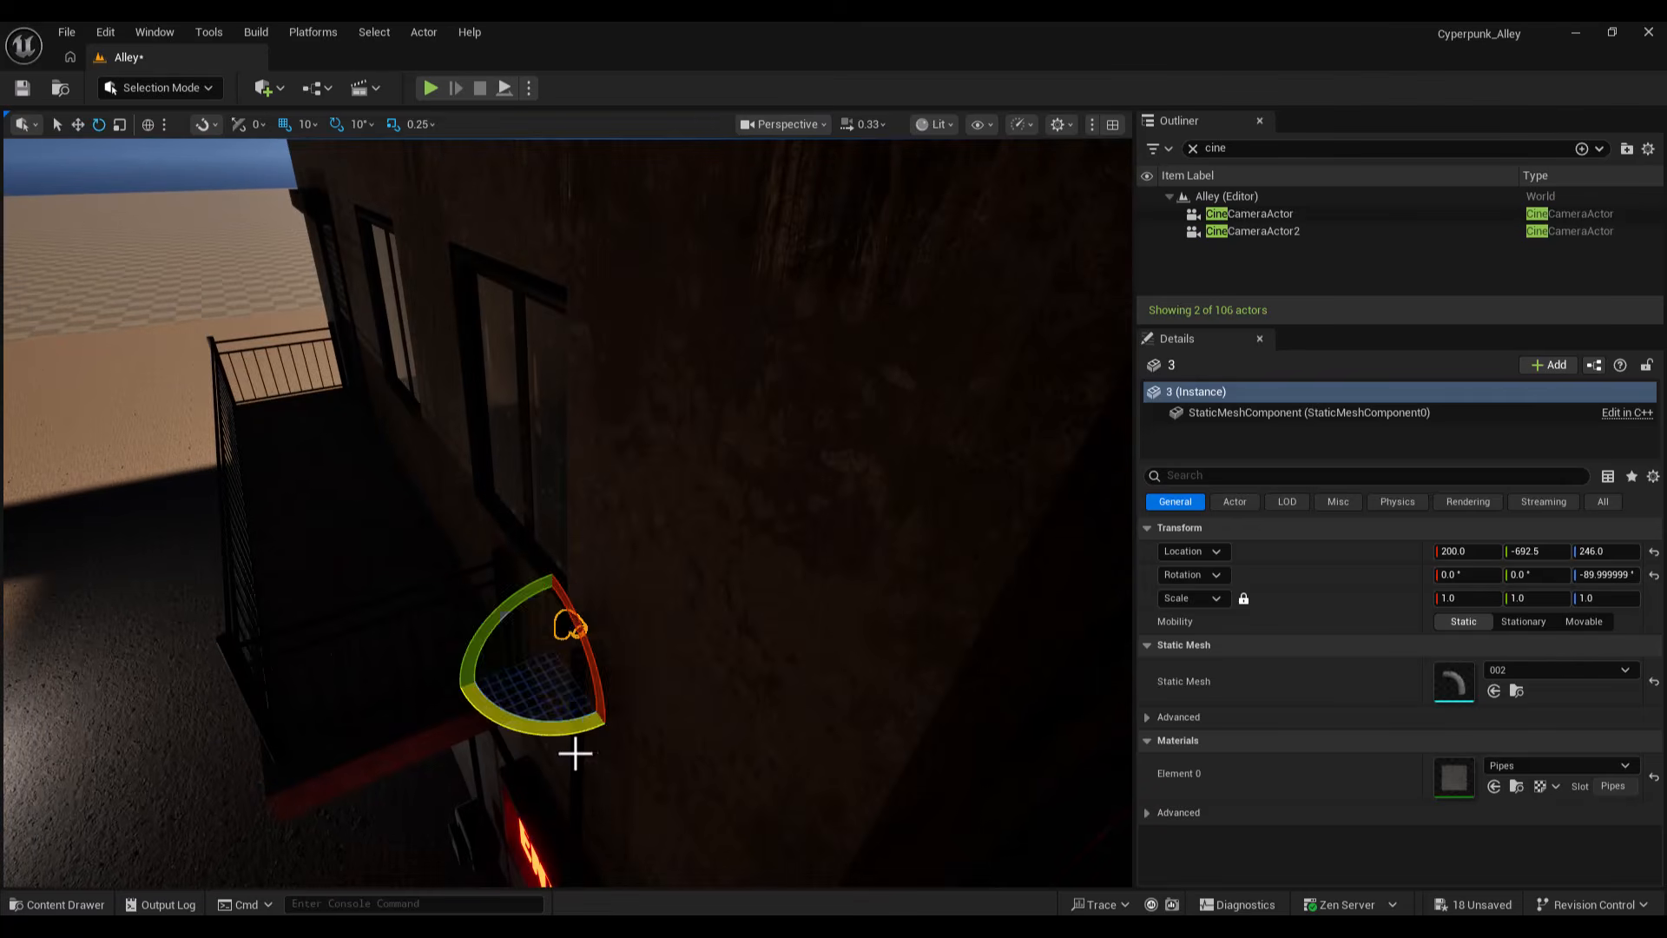
pyautogui.moveTo(494, 671); pyautogui.dragTo(538, 651, button='right')
pyautogui.hotkey('ctrl', 'z')
pyautogui.moveTo(1536, 551); pyautogui.dragTo(1526, 551)
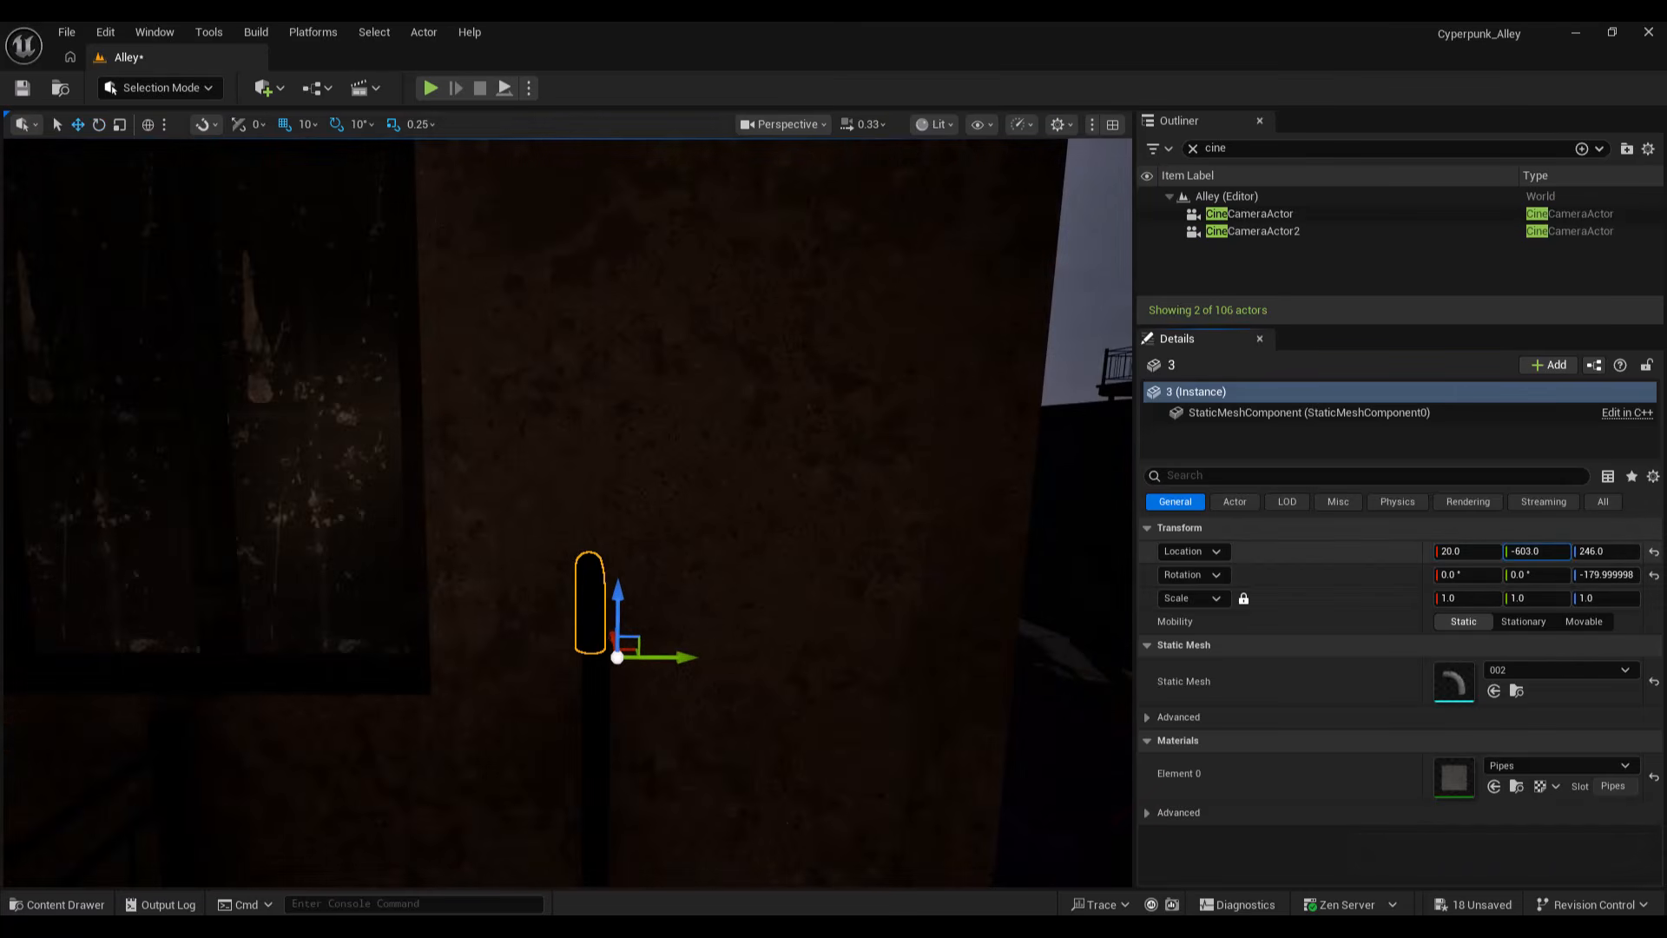
pyautogui.moveTo(660, 521); pyautogui.dragTo(486, 530, button='right')
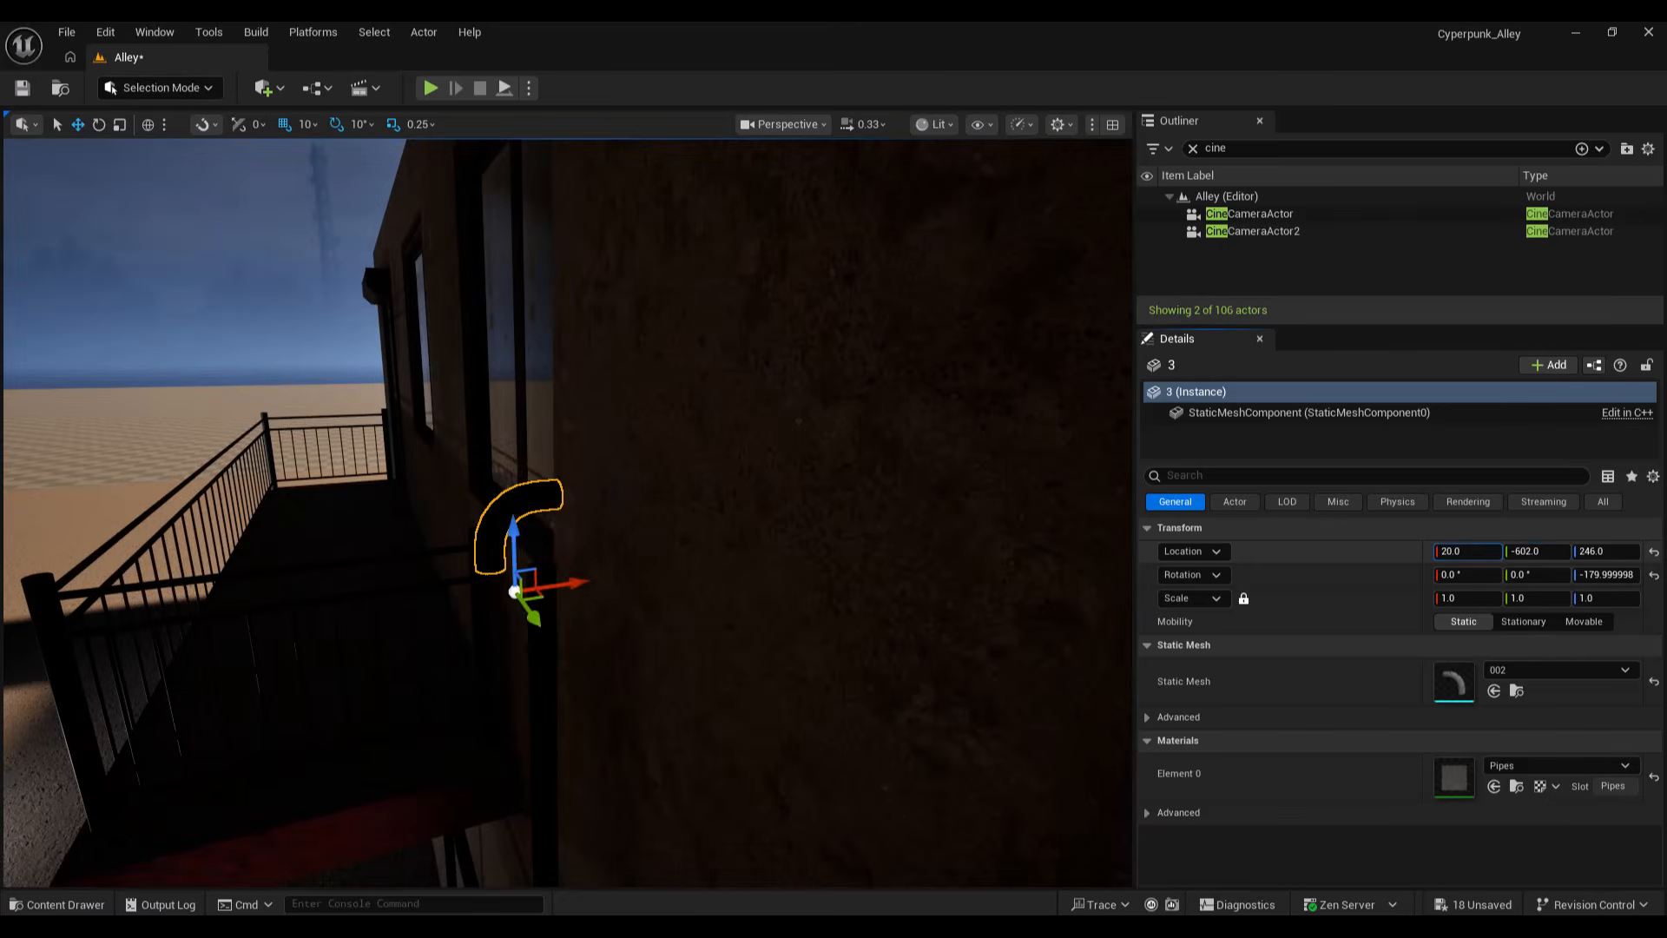
pyautogui.click(764, 521)
pyautogui.moveTo(764, 521); pyautogui.dragTo(855, 503, button='right')
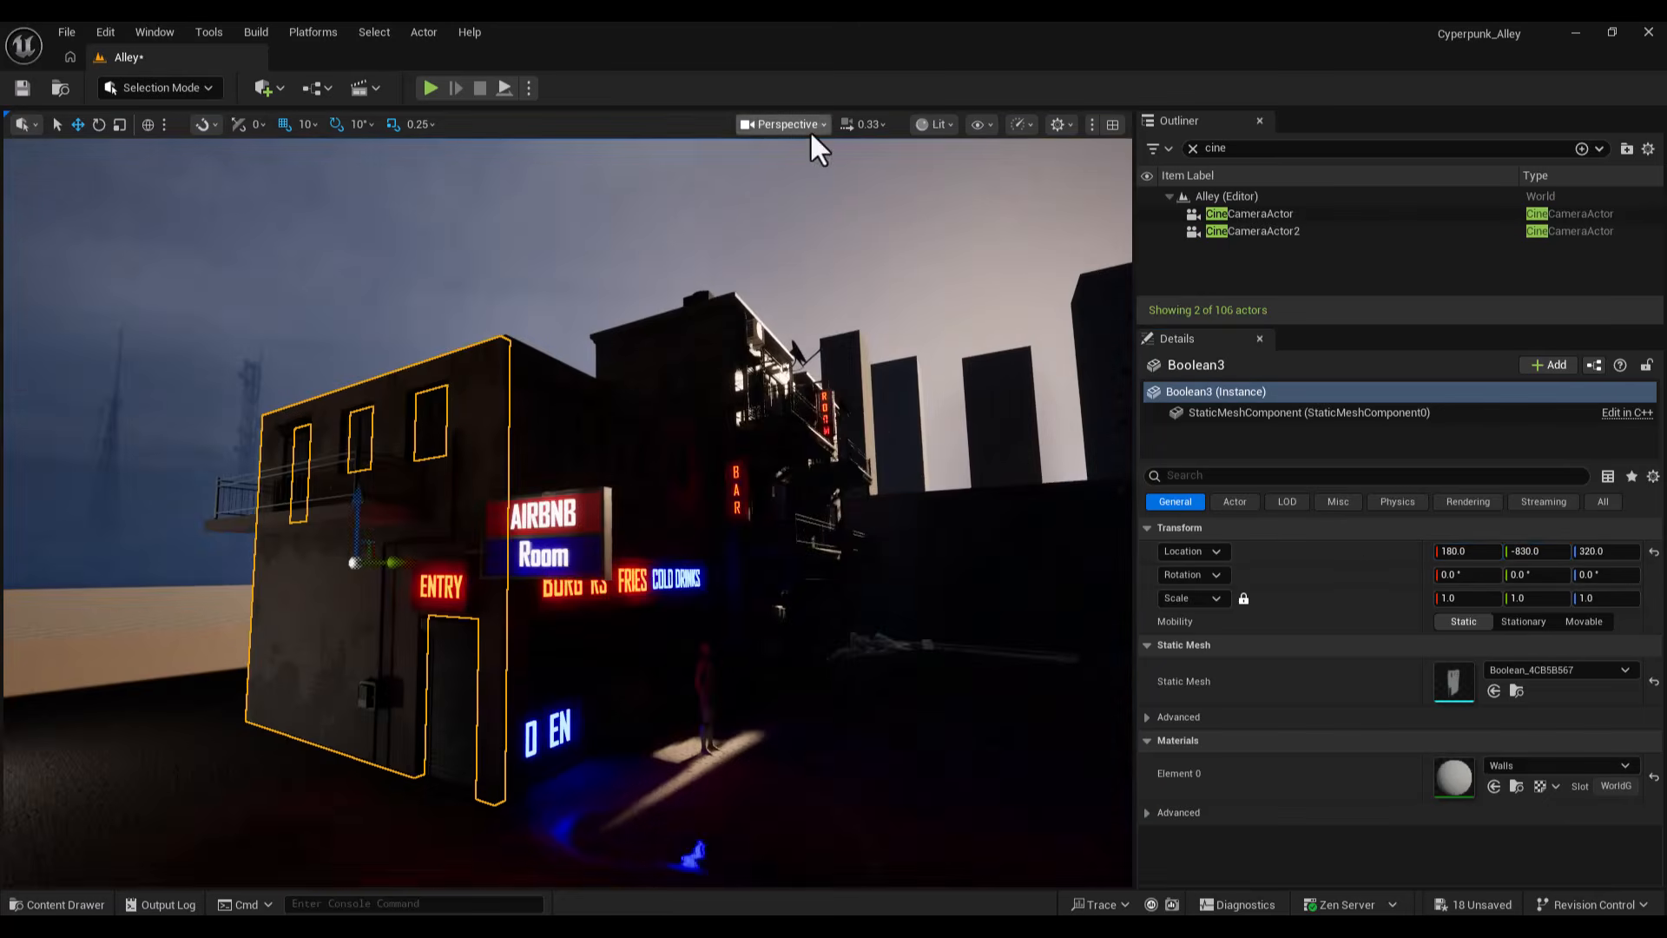